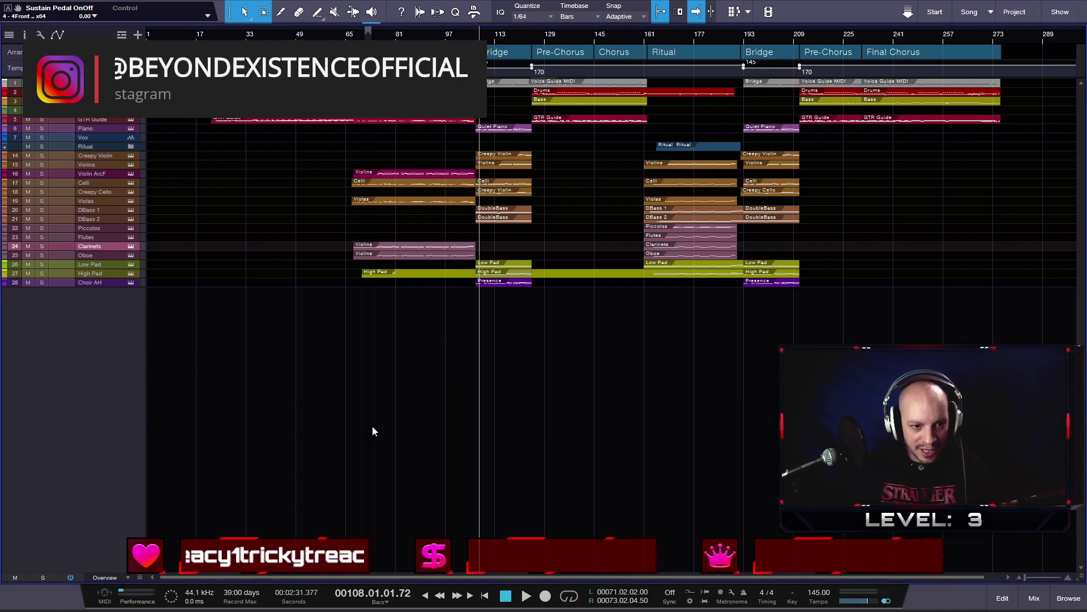
key("F3")
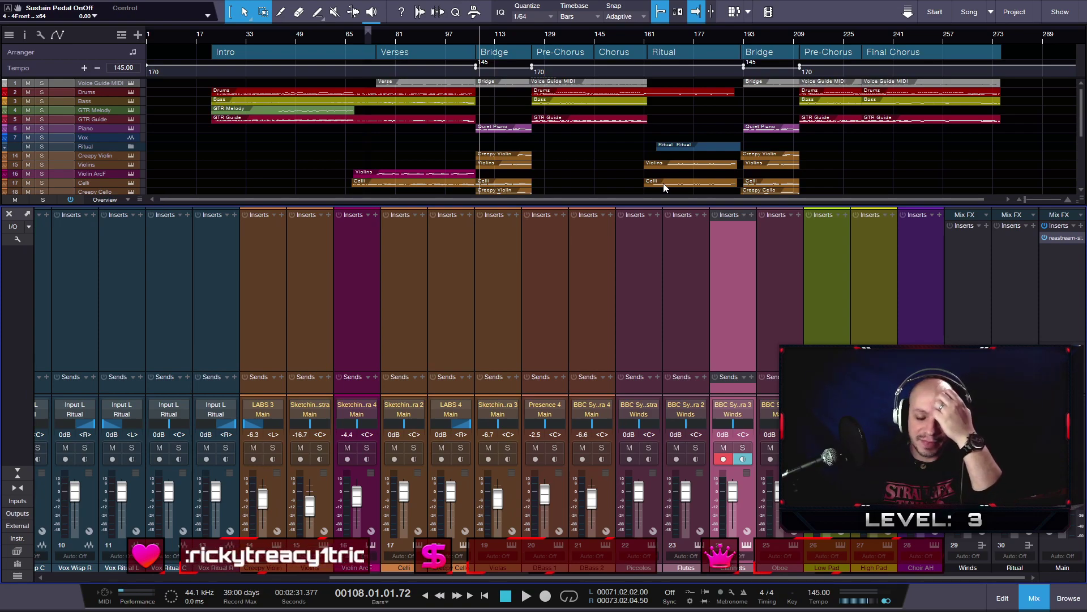
left_click(8, 215)
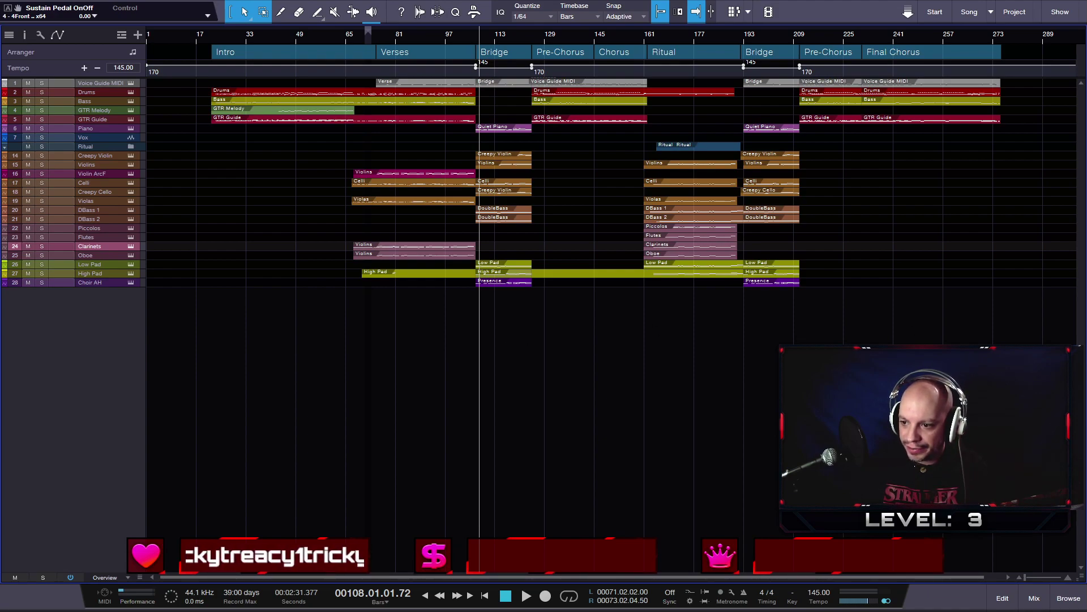
- Play the song and audition passages in the Bridge, Verses, Intro, Pre-Chorus, Ritual, second Bridge, second Pre-Chorus and Final Chorus
key("space")
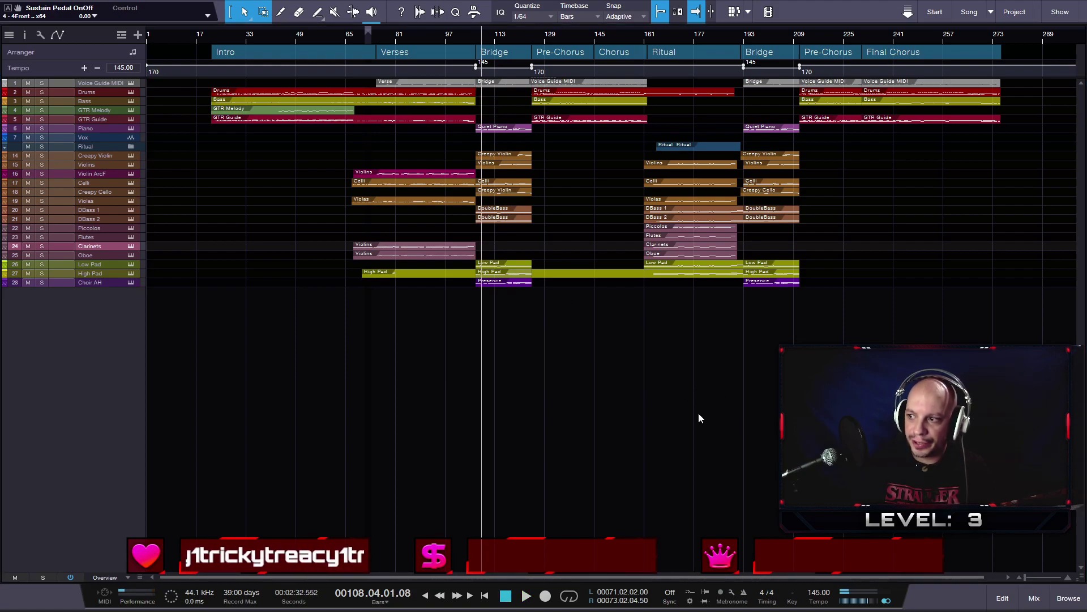
key("space")
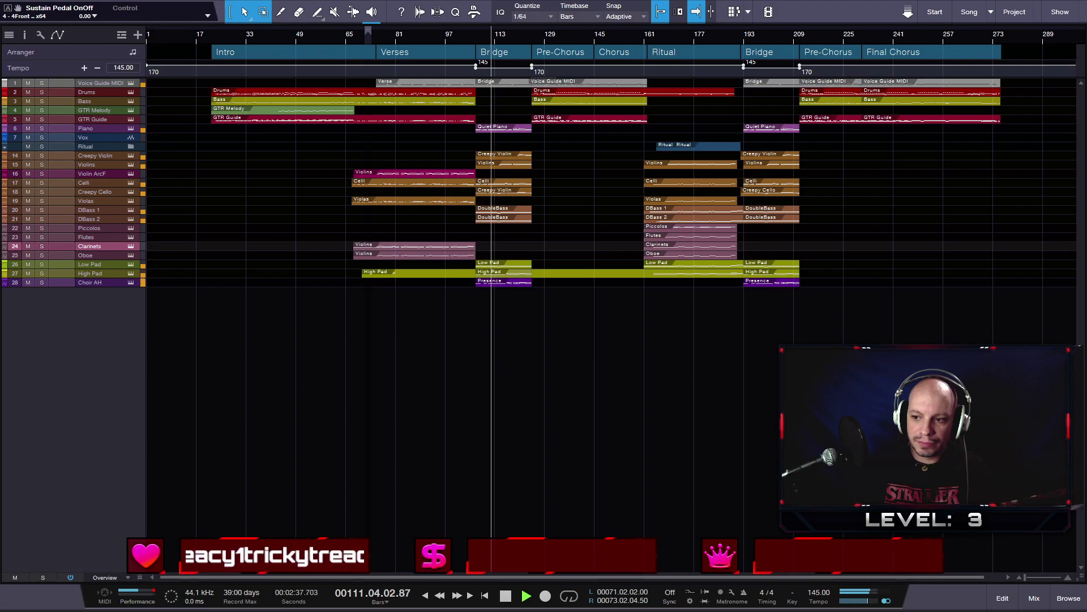
left_click(389, 38)
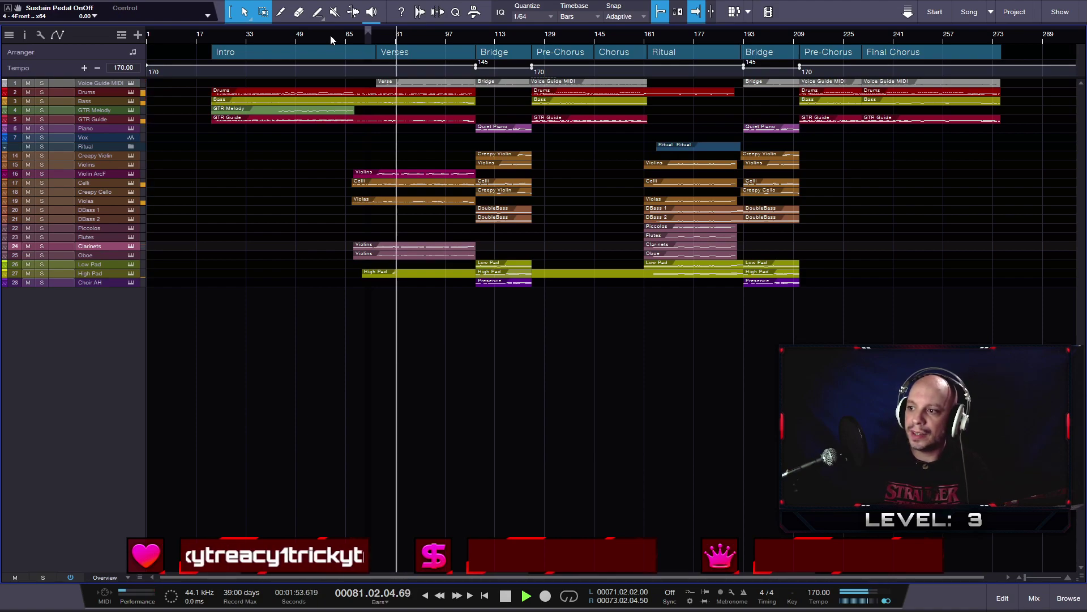
left_click(269, 33)
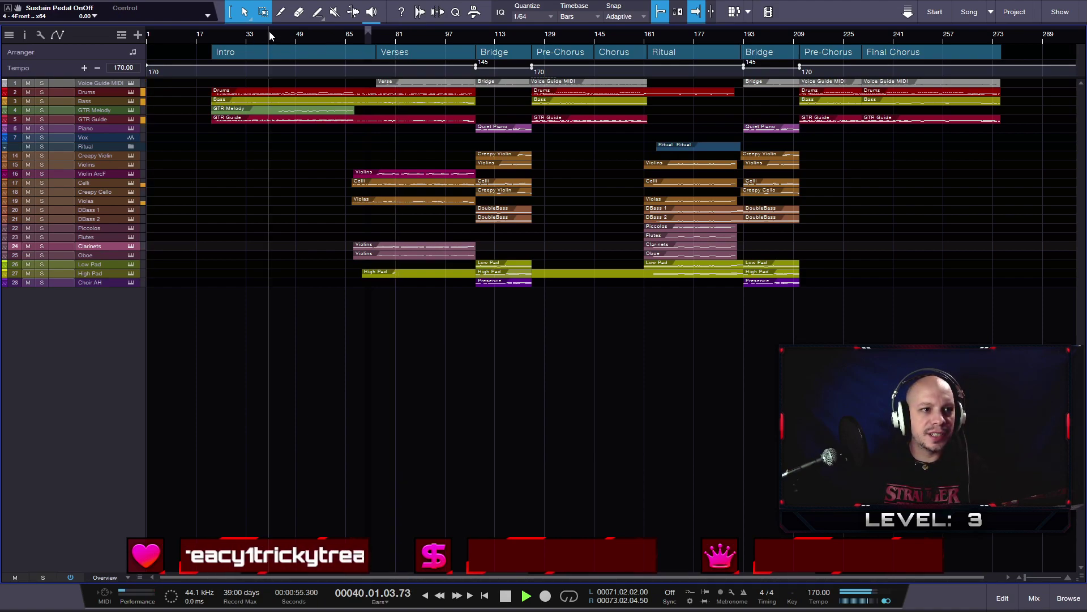
left_click(548, 39)
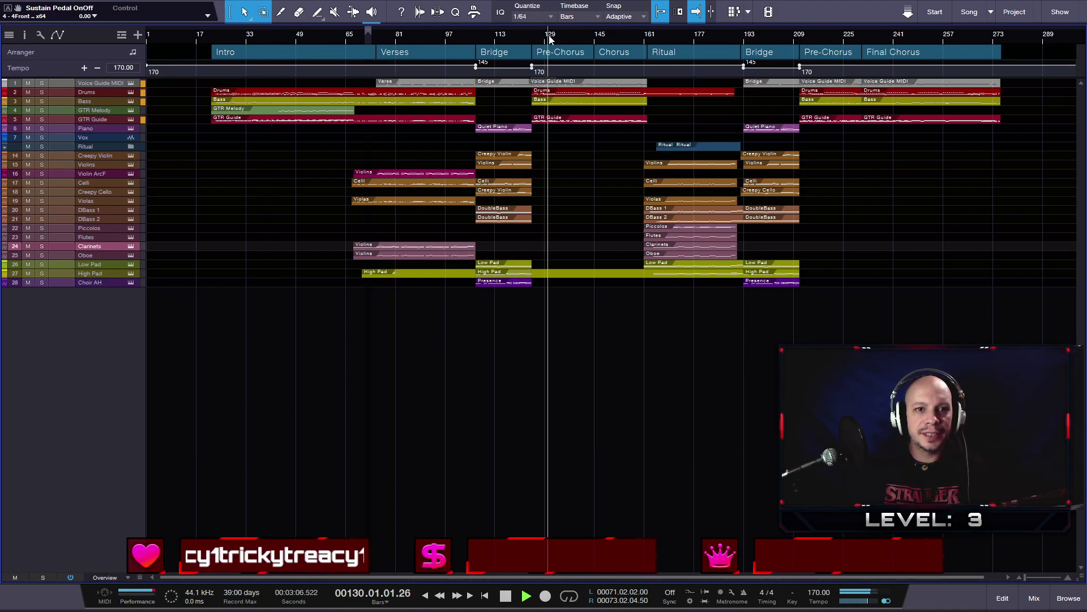
left_click(657, 32)
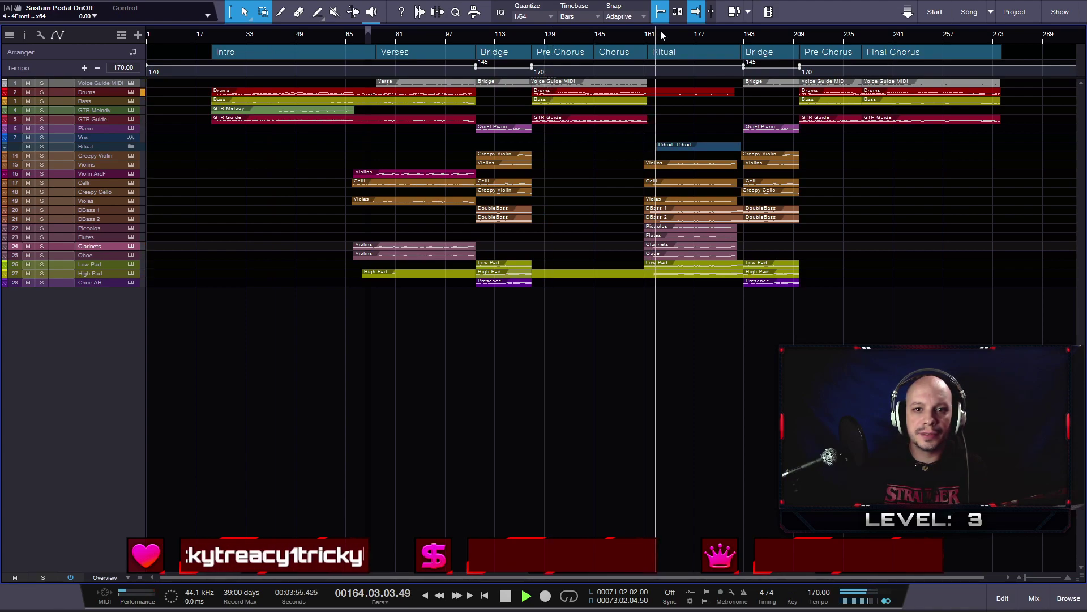
left_click(749, 35)
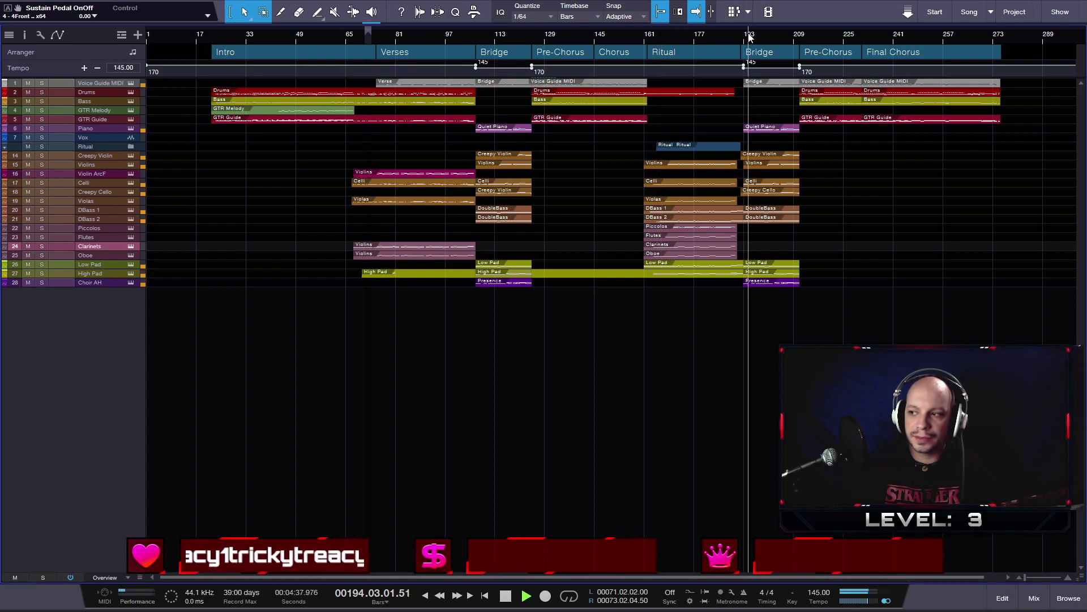
left_click(808, 33)
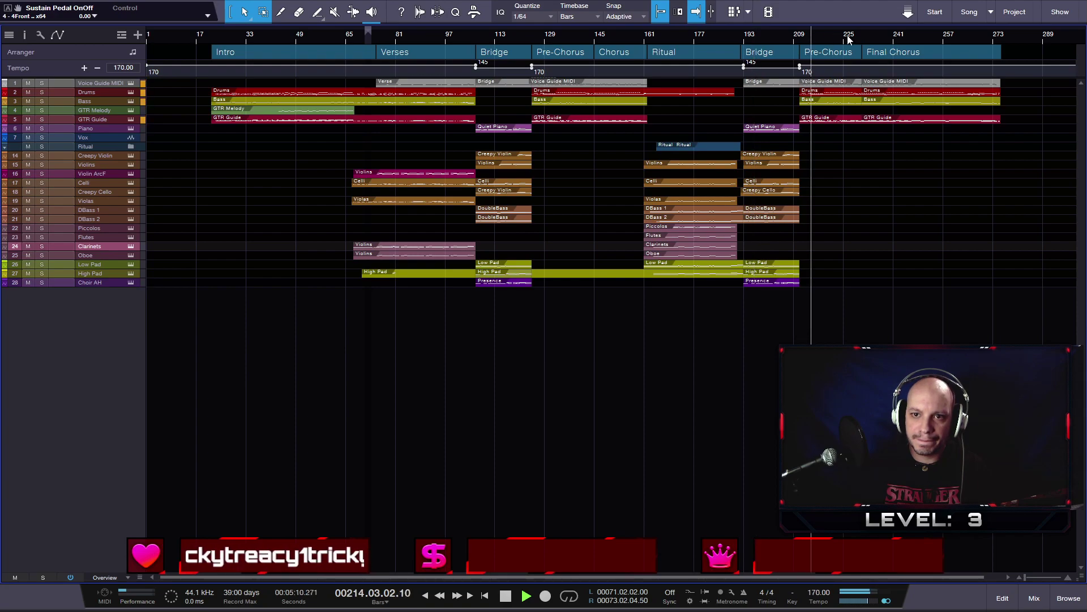
left_click(870, 36)
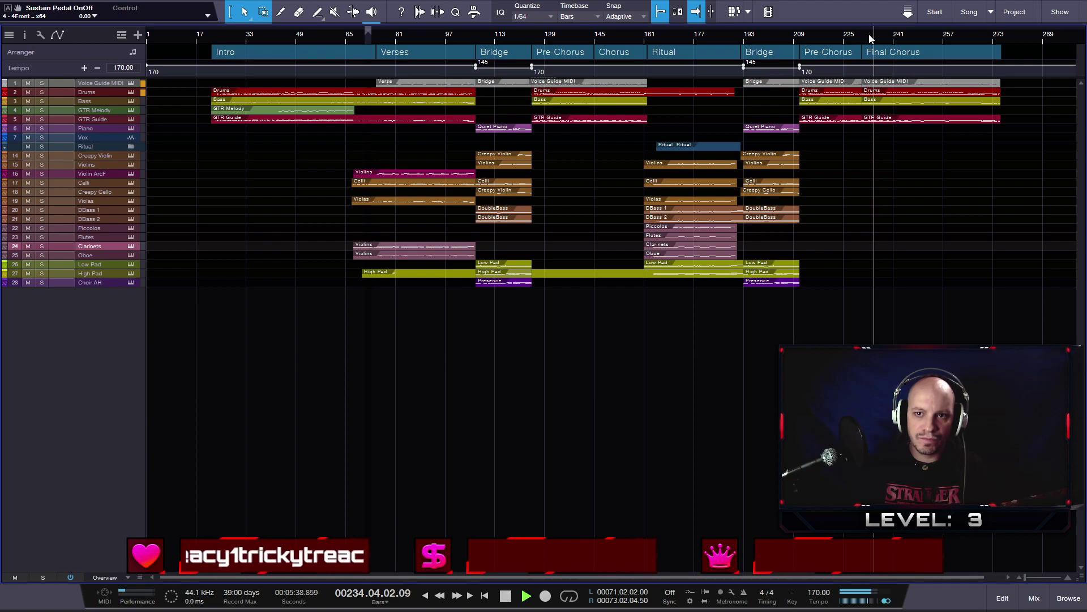
- Mute the Voice Guide MIDI track and stop the Final Chorus playback
left_click(28, 84)
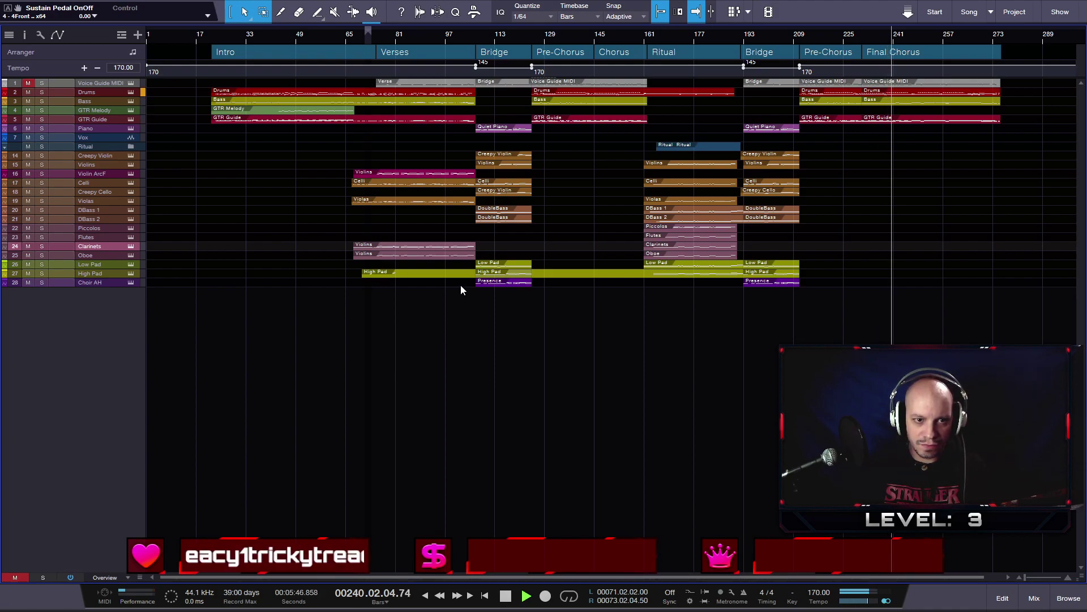
key("space")
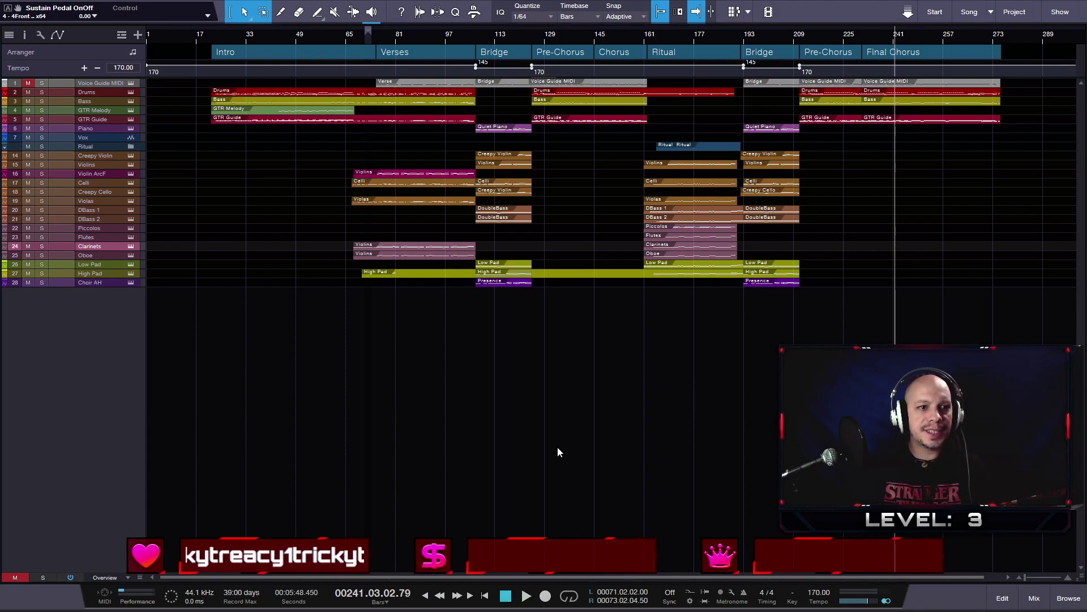
- Play from about bar 65 and lower the Clarinets volume to -27.5 dB and the Oboe volume to -15.0 dB in the mixer
scroll(563, 441, "up", 1)
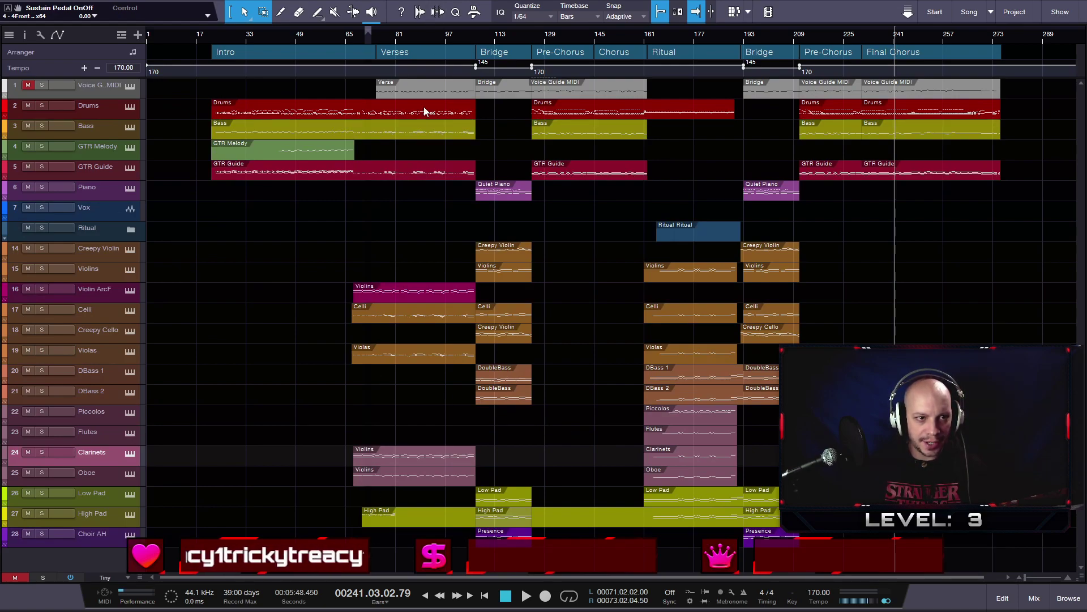
left_click(345, 37)
key("space")
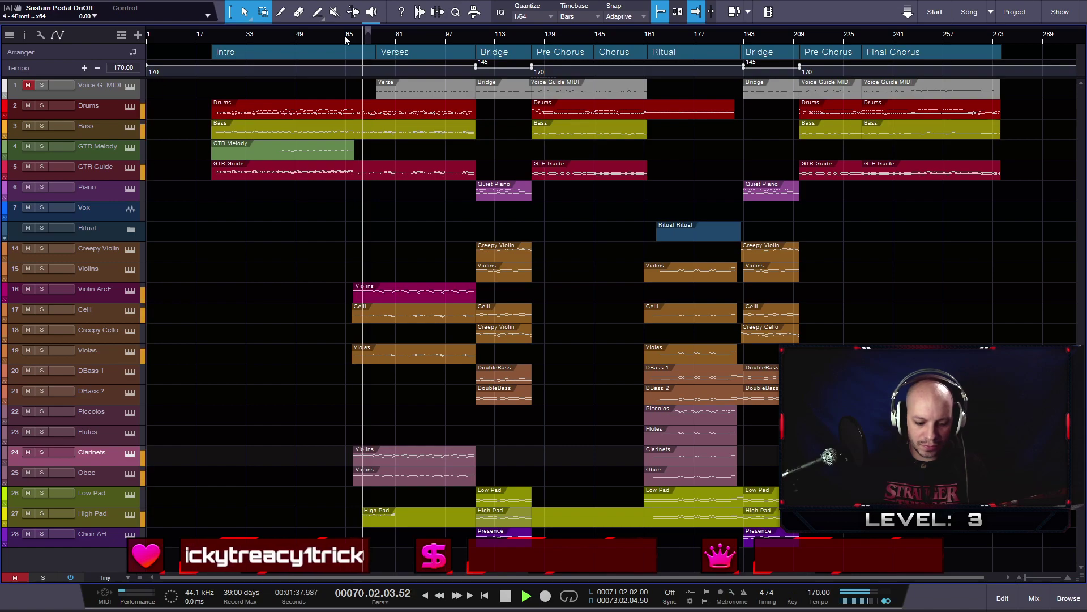
key("F3")
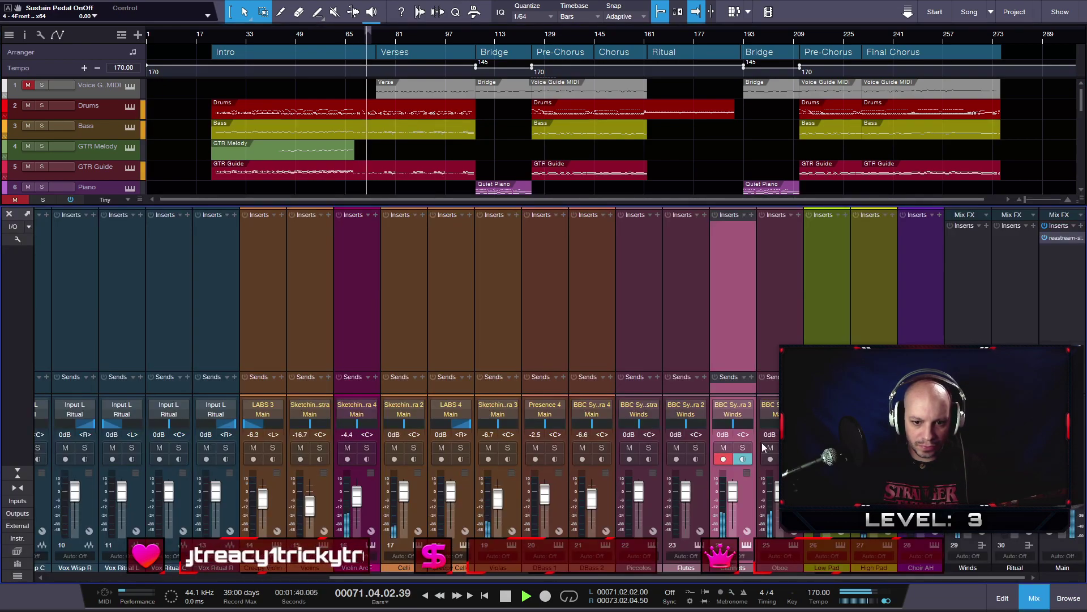
left_click_drag(732, 497, 779, 505)
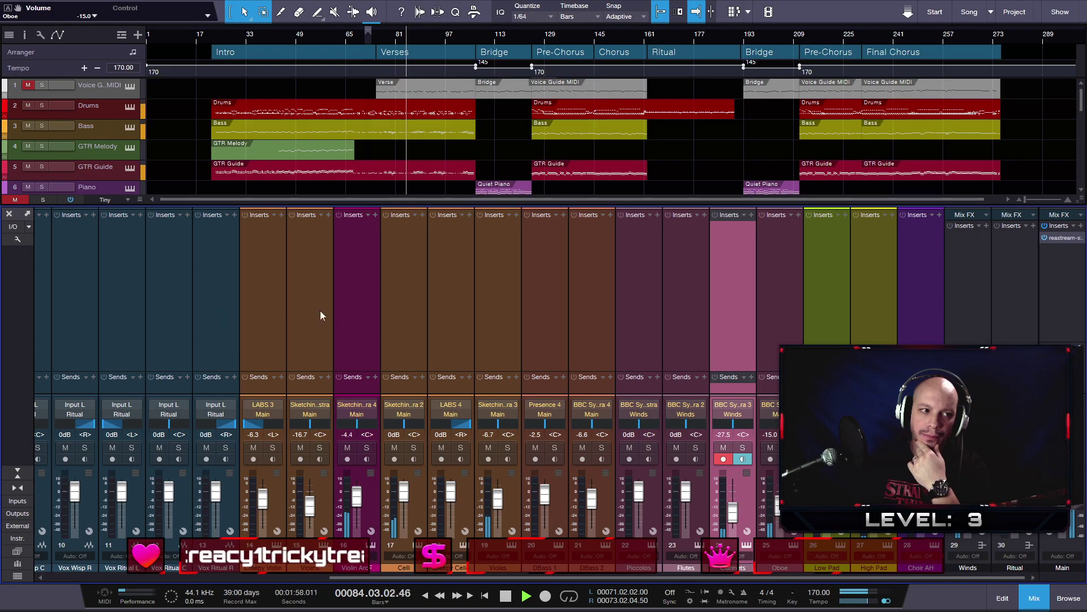
left_click(10, 214)
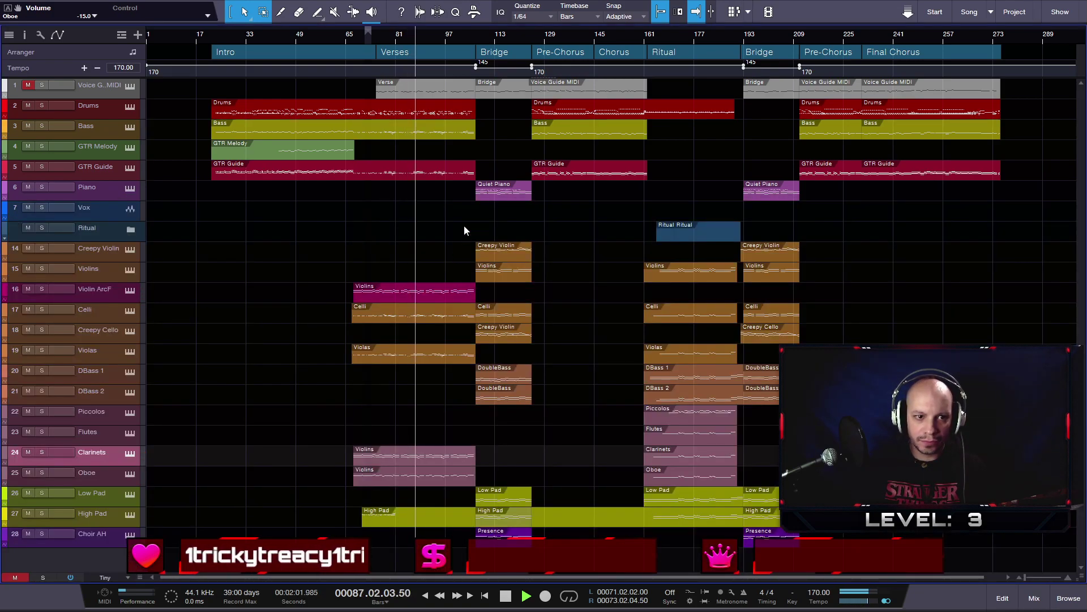
key("space")
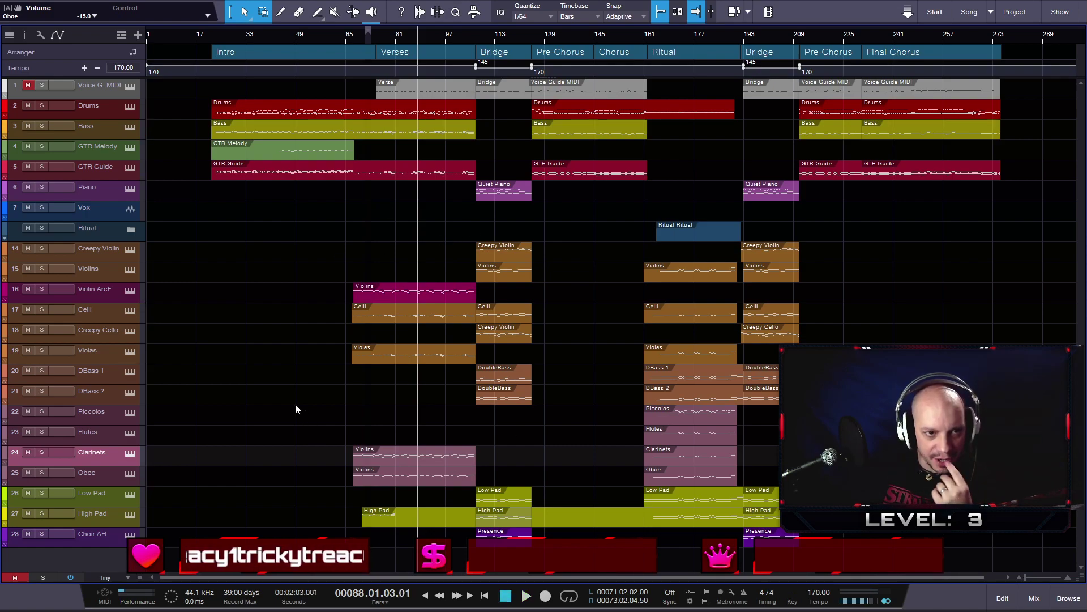
- Unmute the Voice Guide MIDI track and listen to the start of the Verses from about bar 73, replaying it once
left_click(27, 85)
left_click(369, 36)
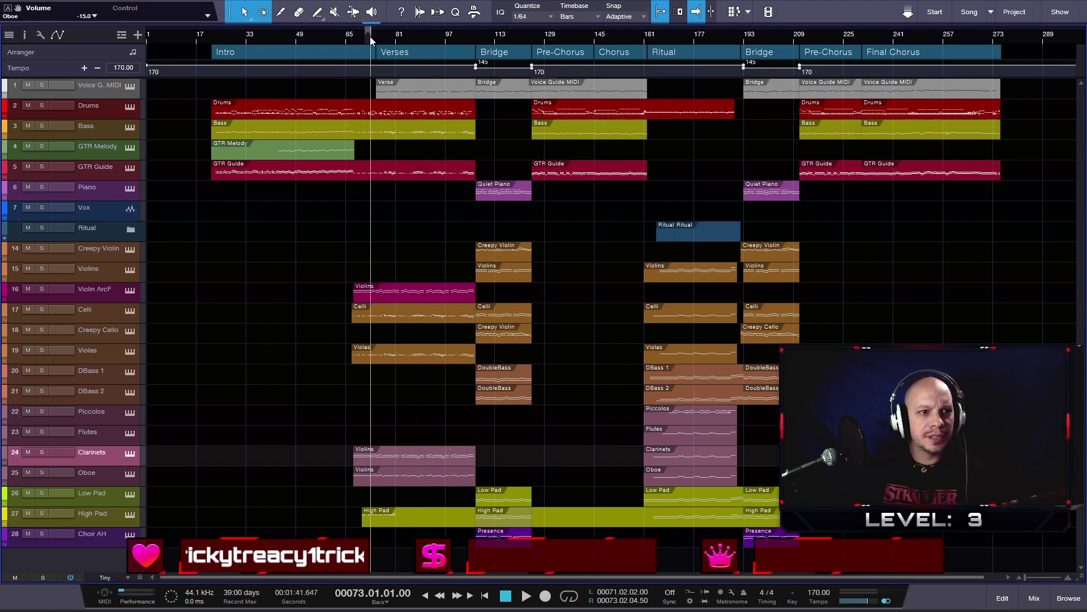
key("space")
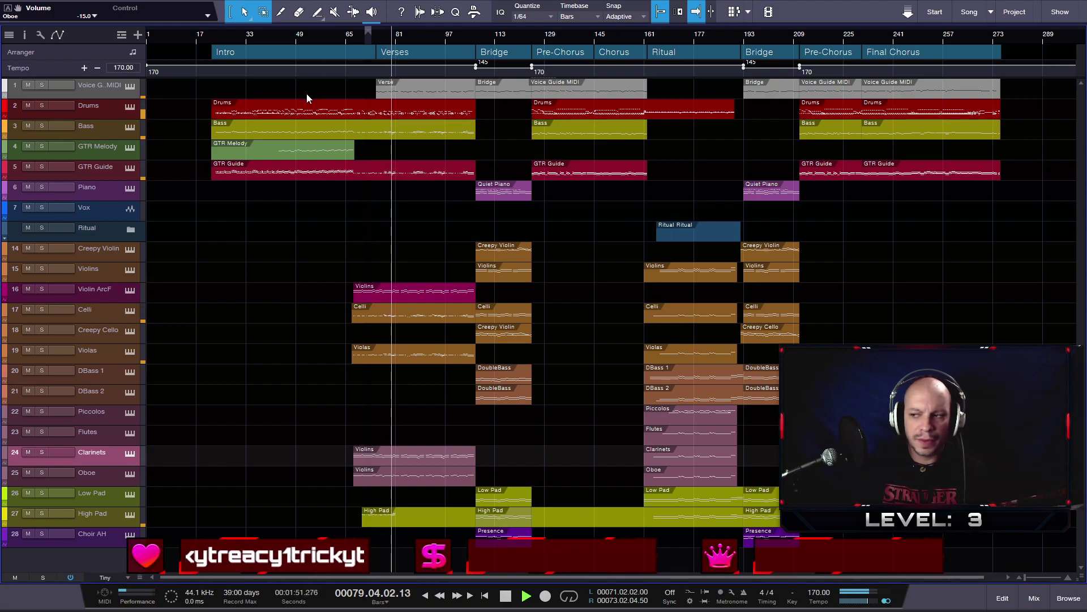
key("space")
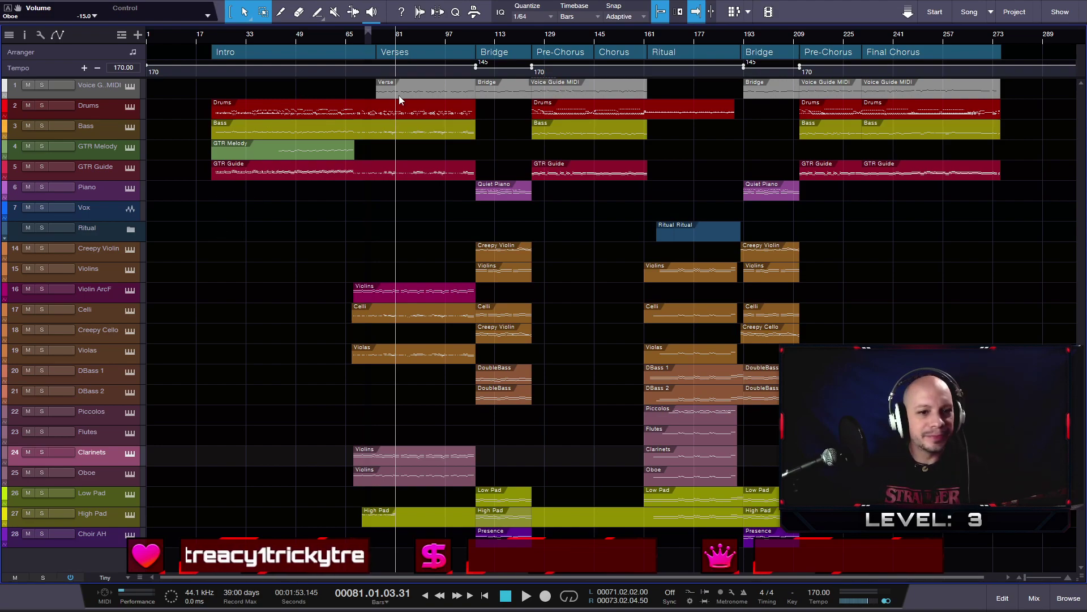
left_click(375, 35)
key("space")
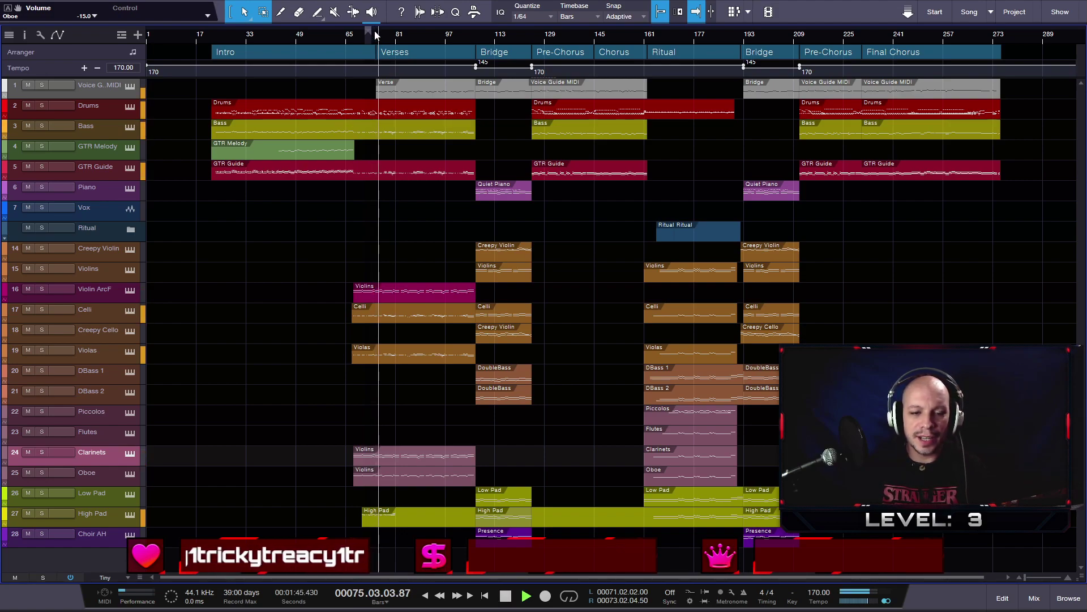
- Mute the Voice Guide MIDI track again and stop the Verses playback
left_click(28, 85)
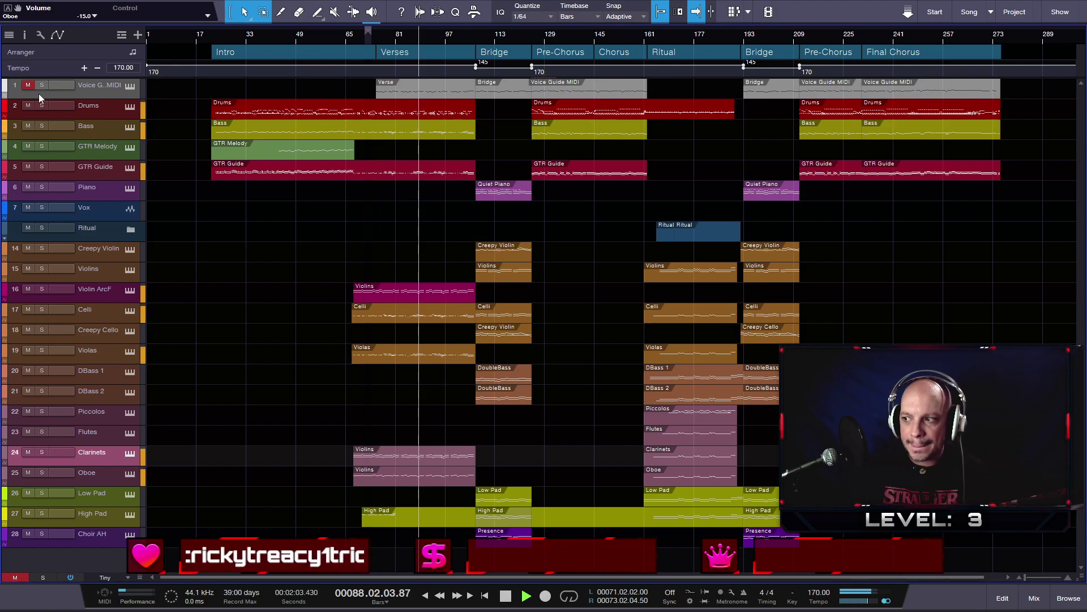
key("space")
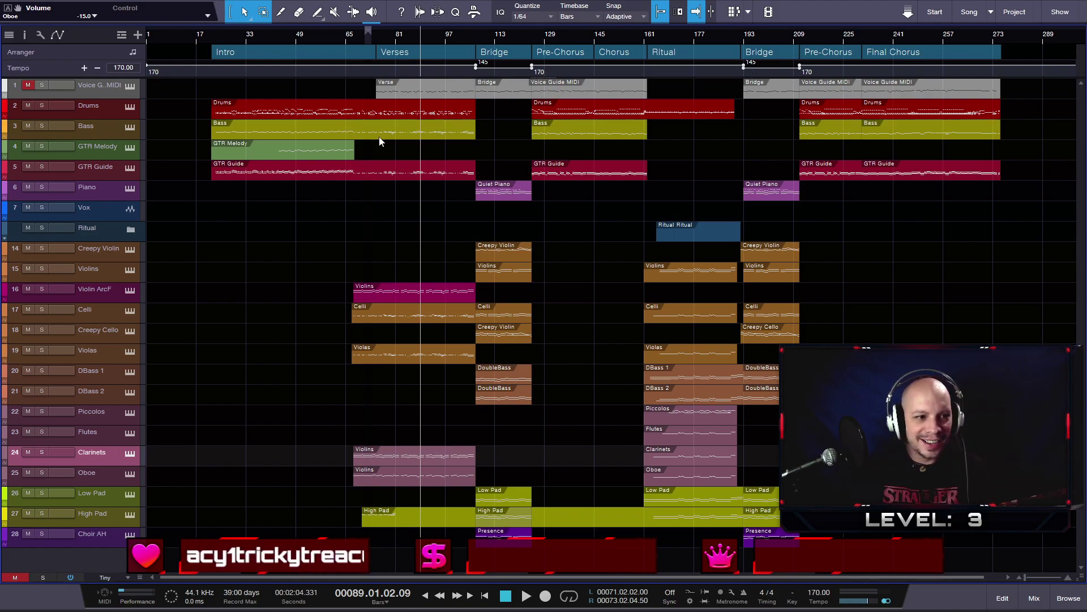
- Recolor the Violin ArcF track to the same orange as the other string tracks
scroll(420, 243, "up", 2)
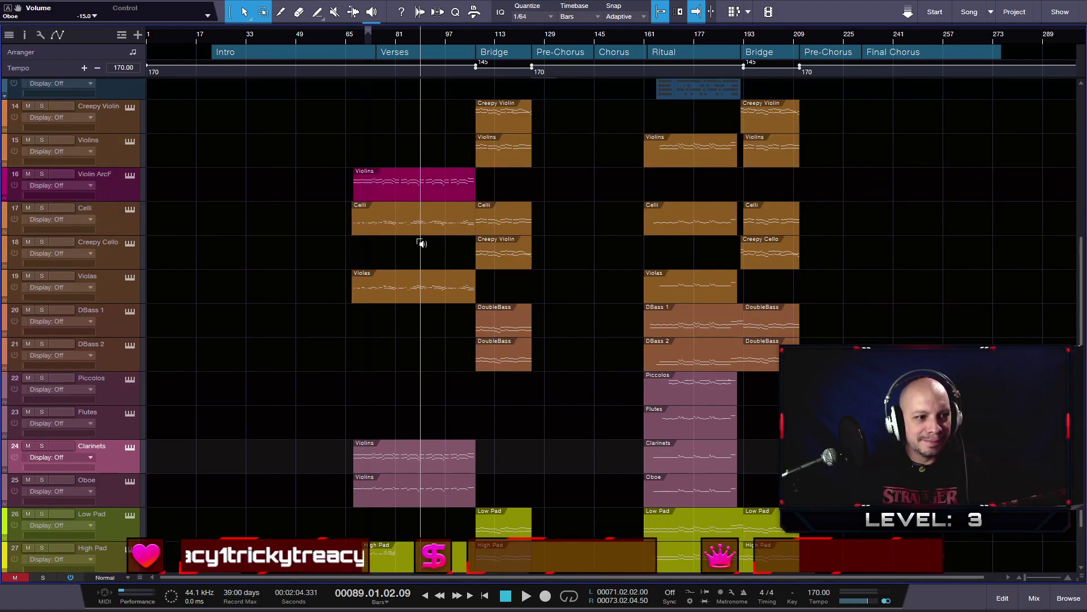
left_click(5, 192)
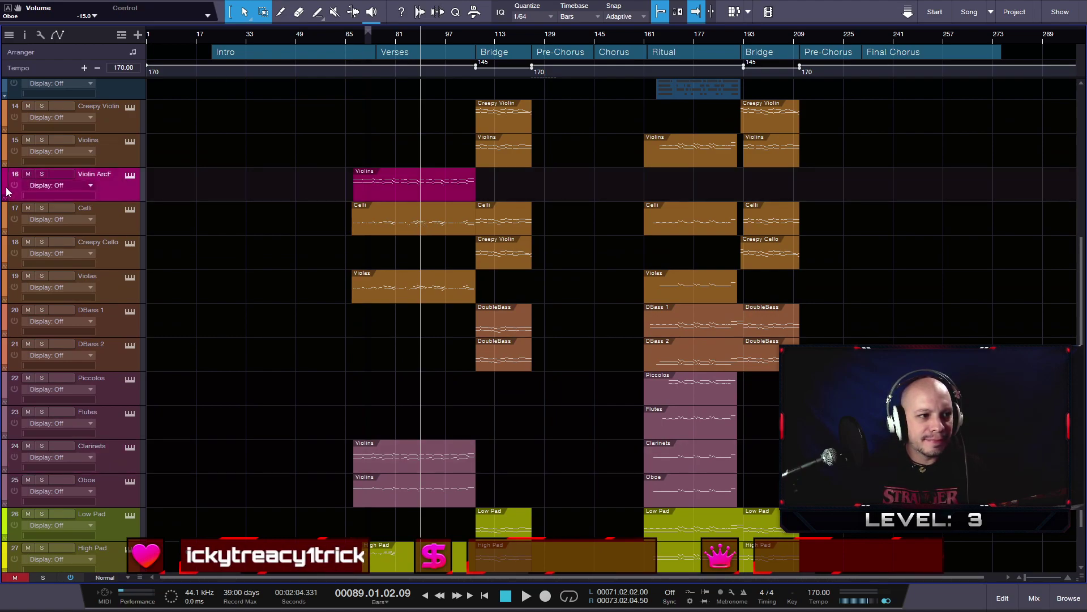
left_click(6, 191)
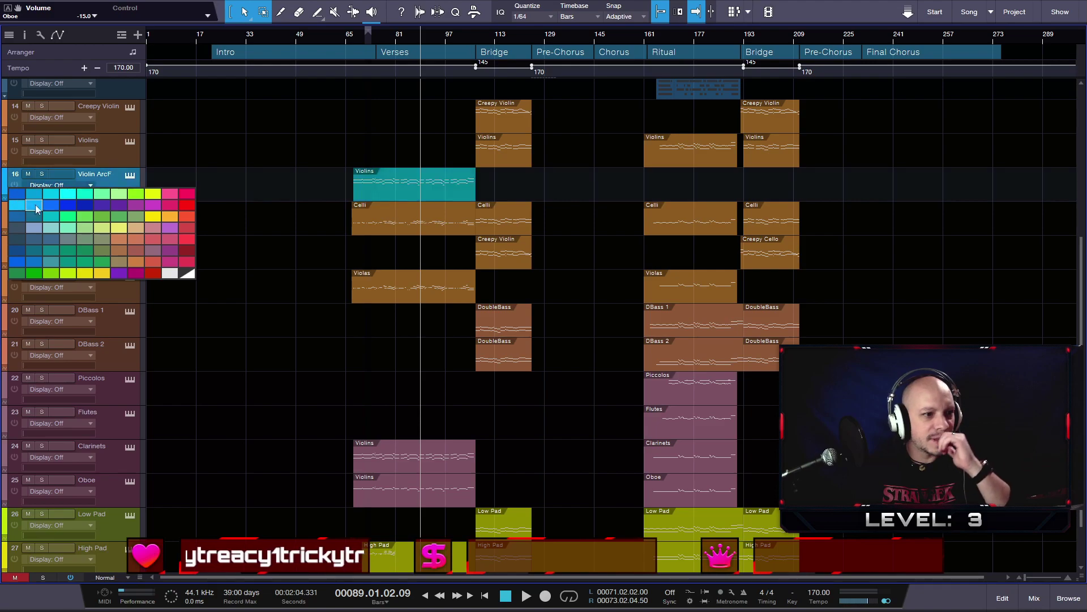
left_click(137, 263)
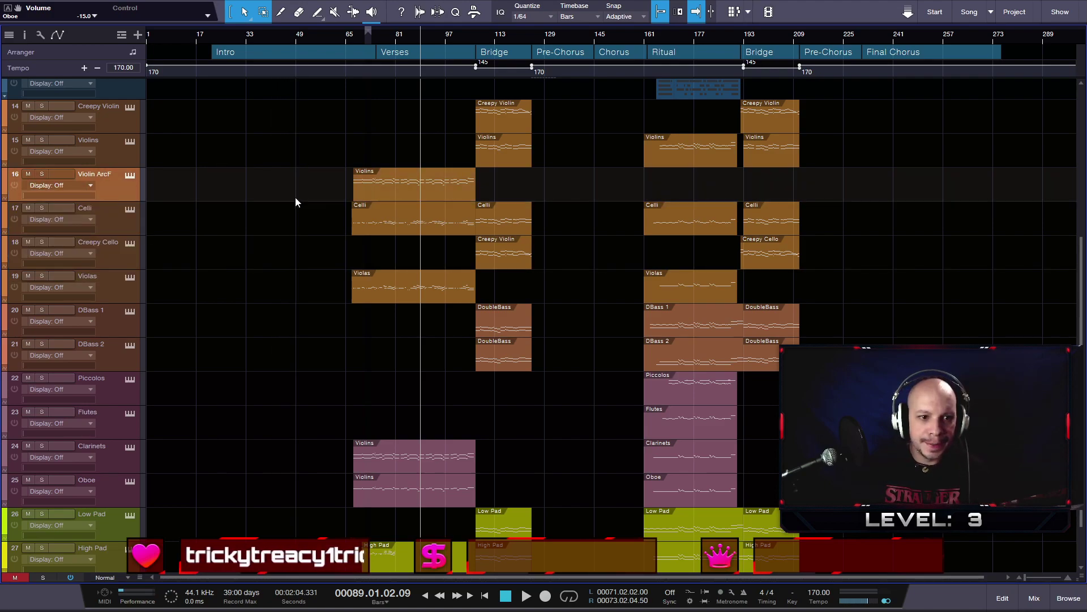
- Trim the starts of the Celli and Violas clips before the Verses to align with the Violins clip above them
scroll(344, 266, "up", 6)
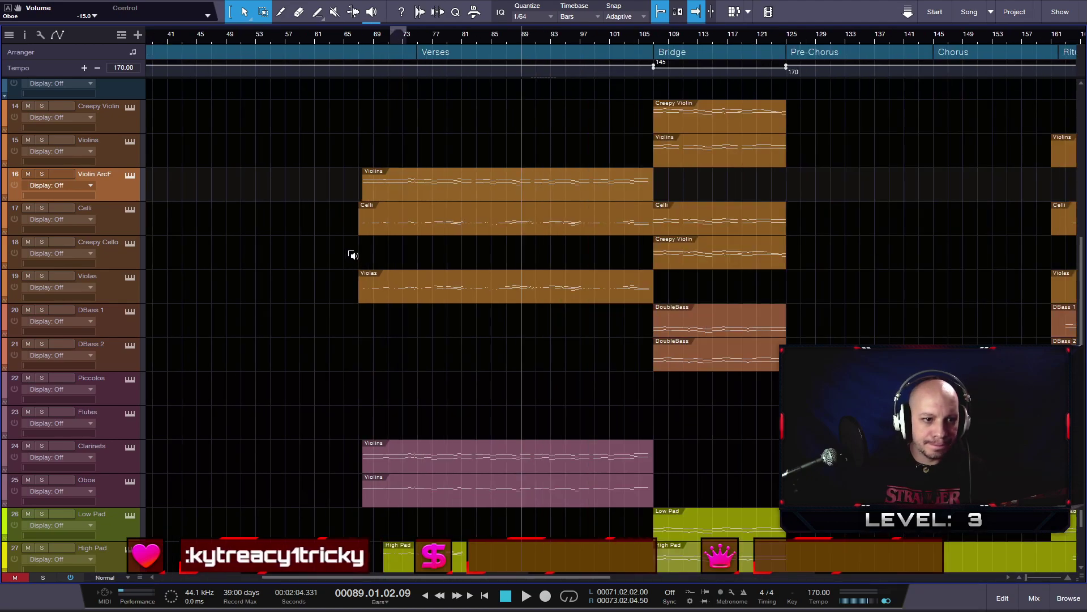
left_click_drag(390, 223, 412, 222)
left_click_drag(391, 285, 411, 286)
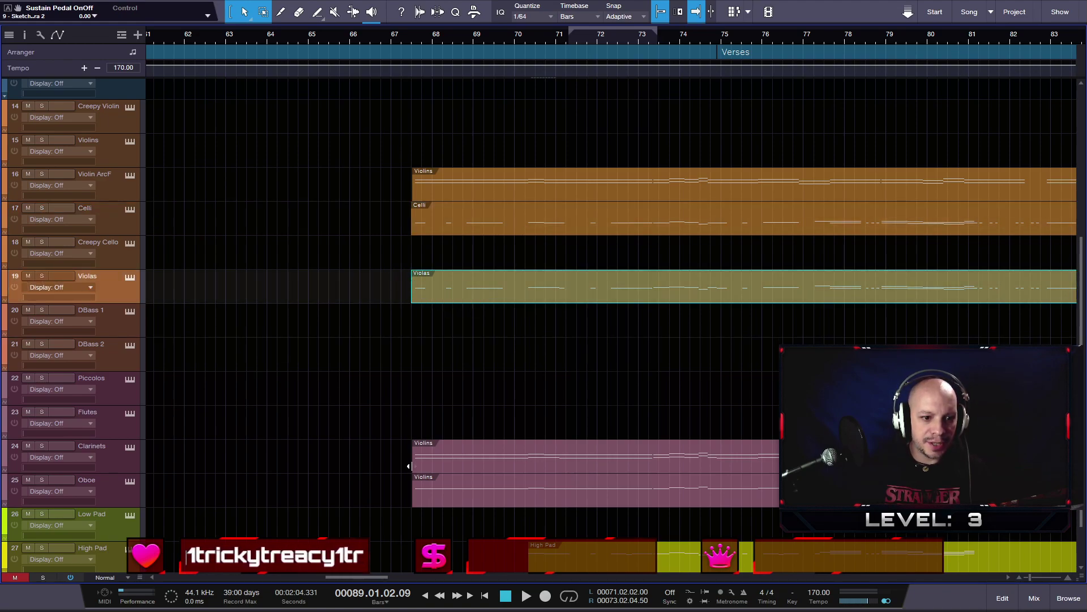
- Examine the arrangement of the string, woodwind and pad parts from the Verses through the Ritual and second Bridge
scroll(541, 405, "down", 1)
scroll(690, 351, "down", 2)
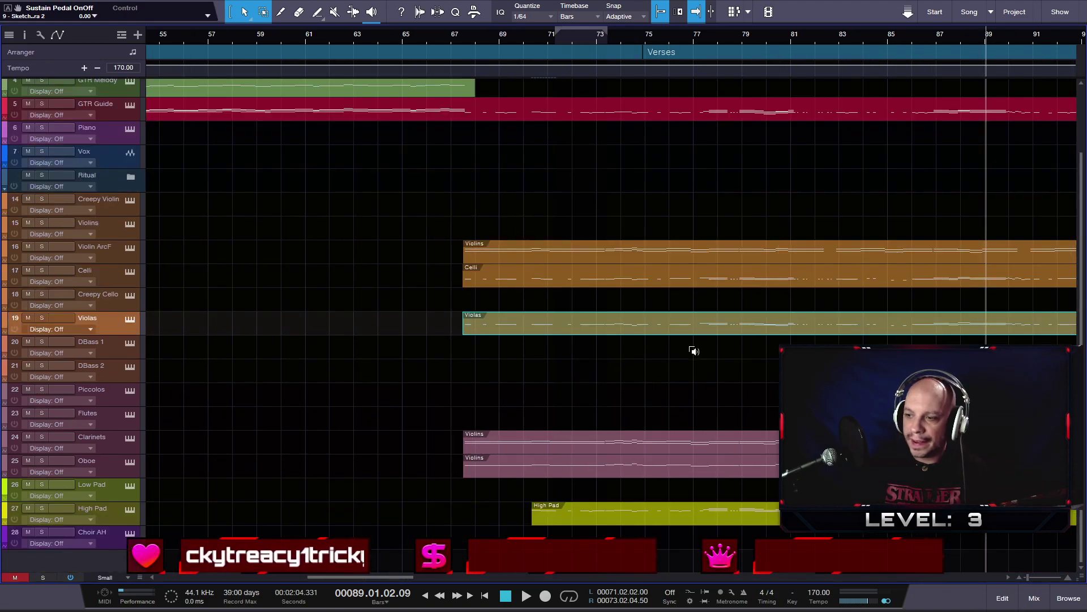
scroll(690, 350, "down", 3)
scroll(695, 353, "up", 1)
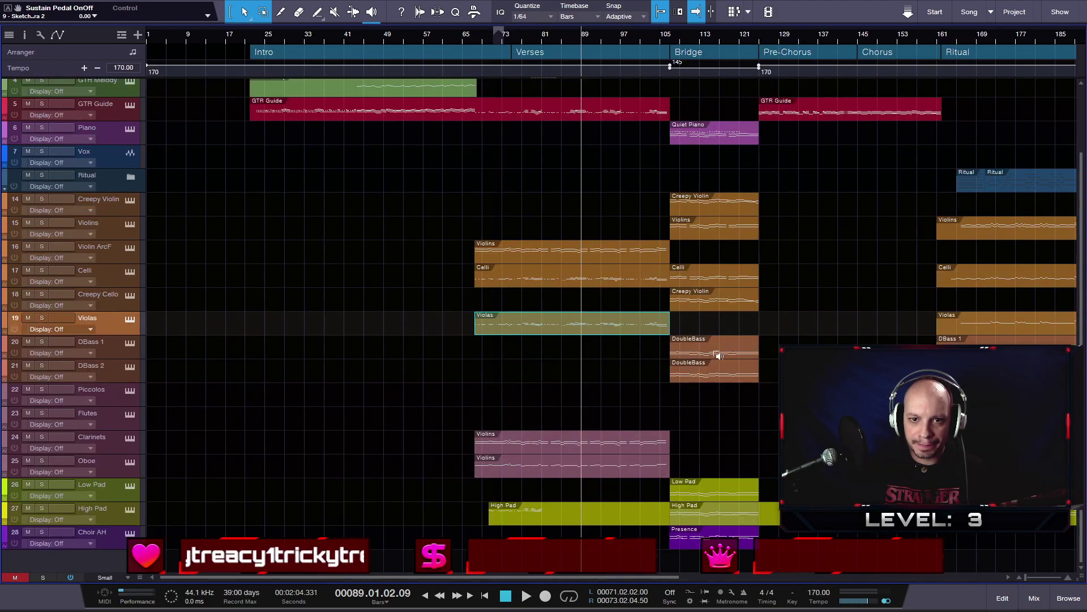
scroll(718, 355, "down", 1)
scroll(727, 356, "up", 1)
scroll(728, 355, "up", 2)
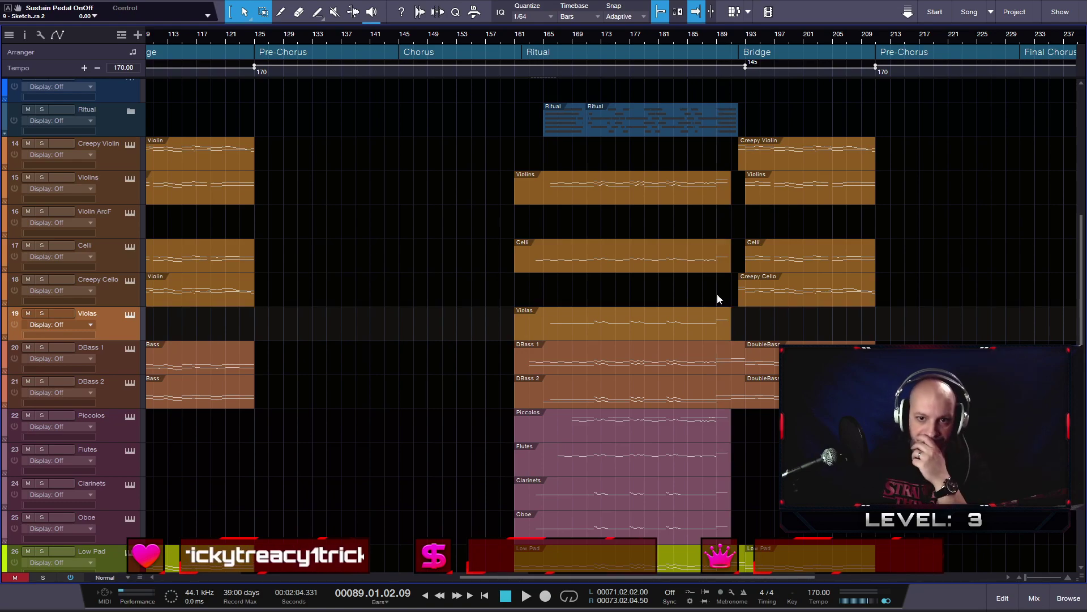
scroll(717, 293, "down", 3)
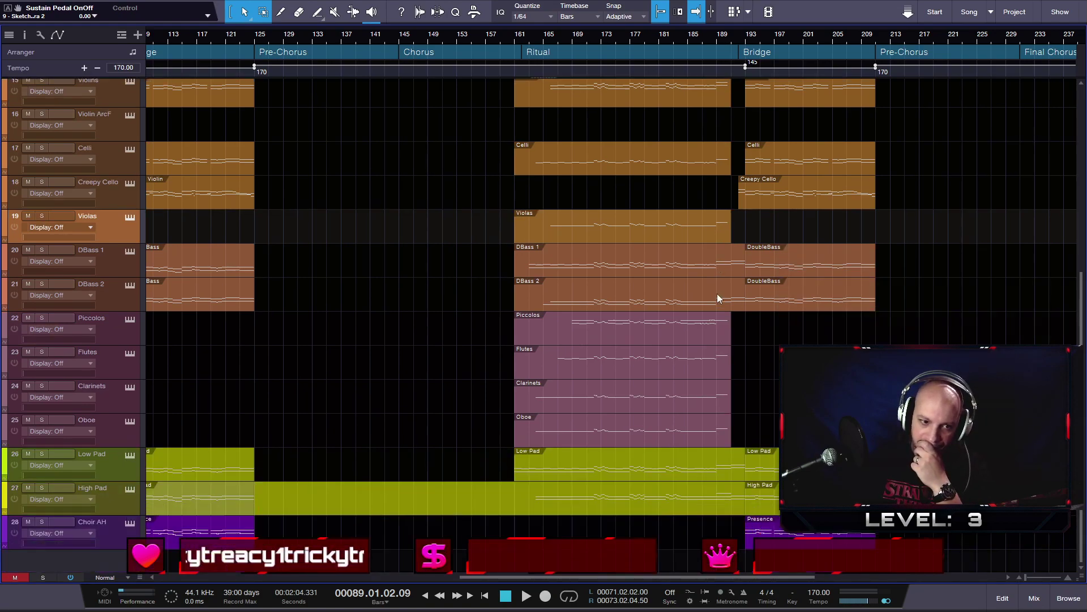
- Play the song from about bar 68 to check the lead-in to the Verses, and stop before the Verses start
scroll(489, 316, "down", 1)
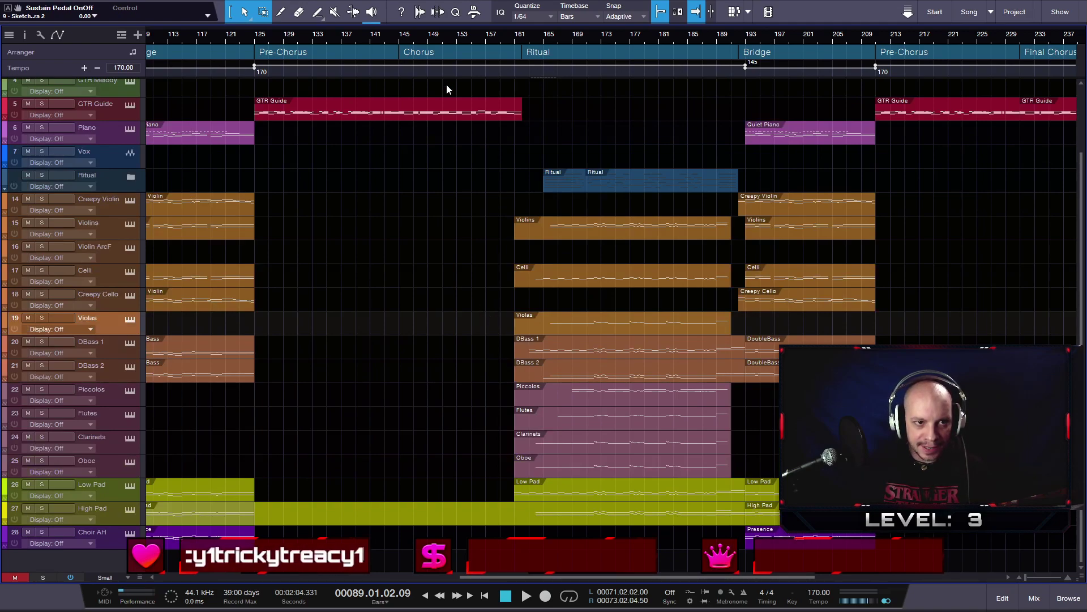
left_click_drag(495, 36, 816, 25)
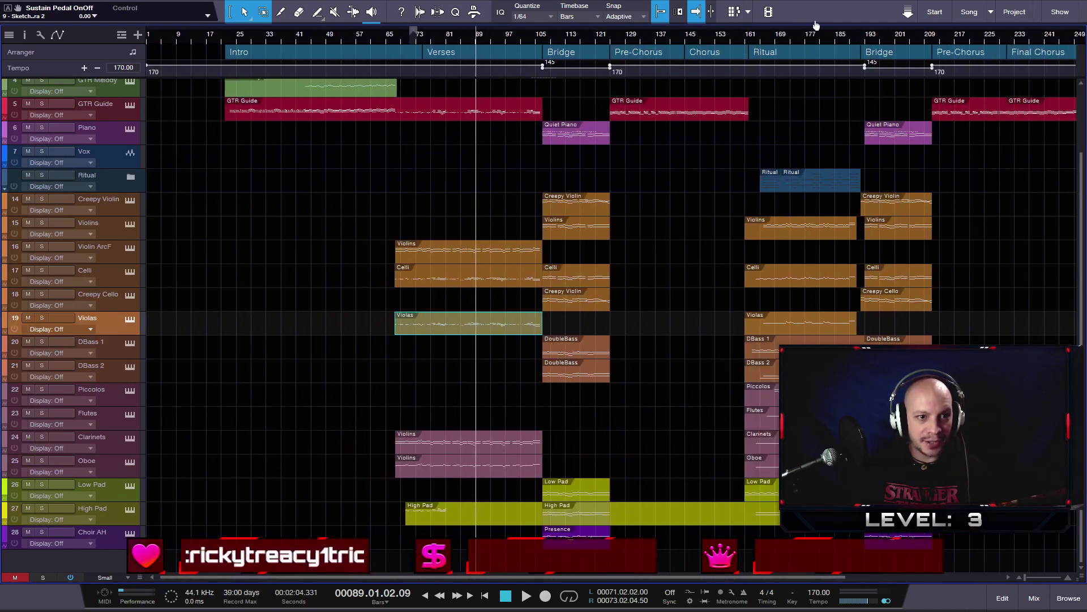
left_click(401, 33)
key("space")
scroll(277, 179, "up", 3)
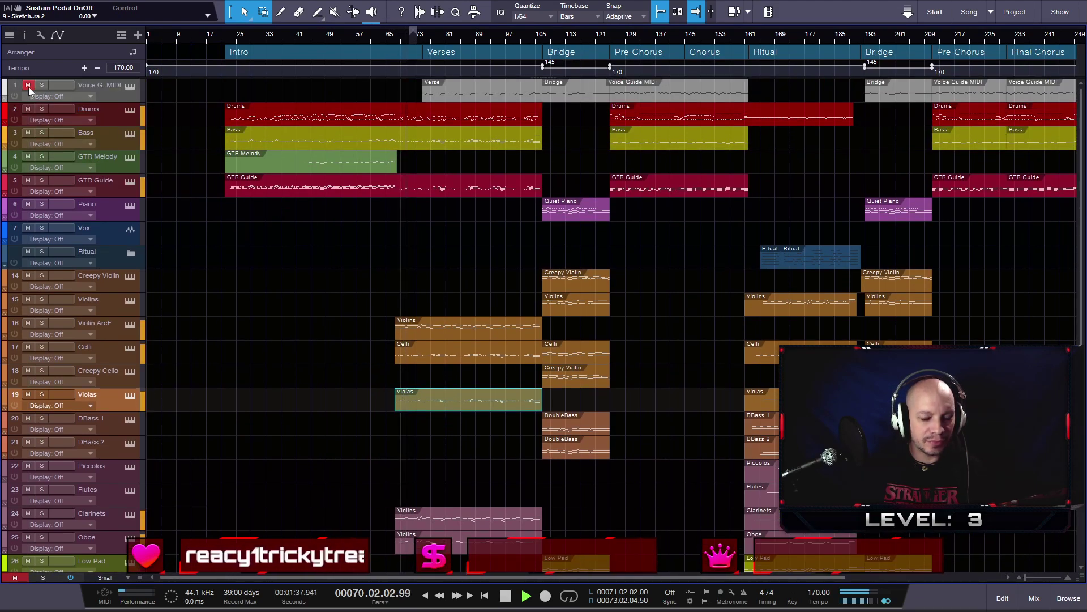
scroll(209, 197, "down", 3)
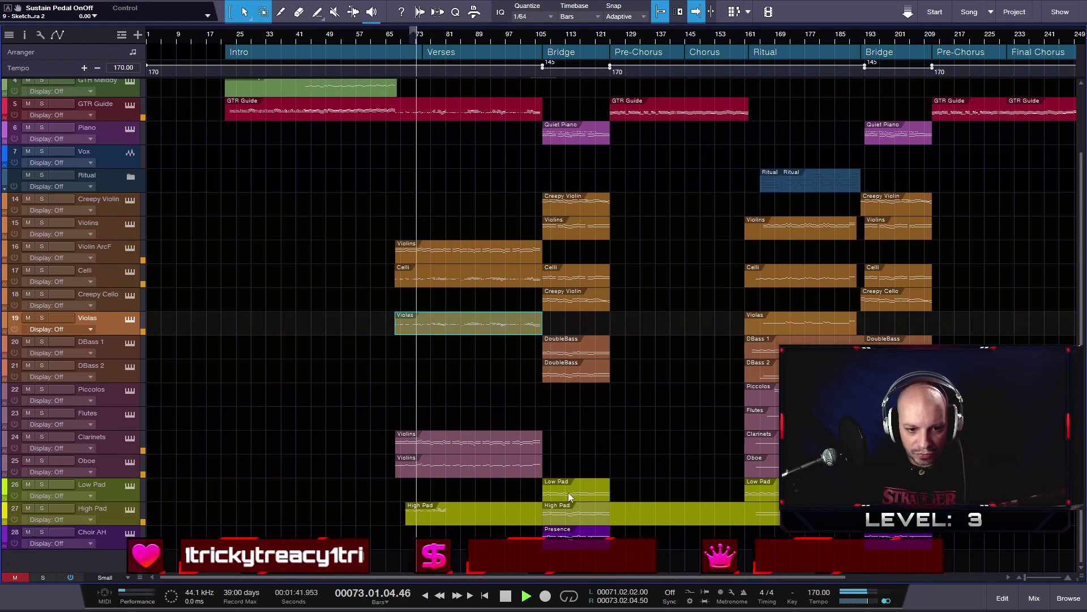
key("space")
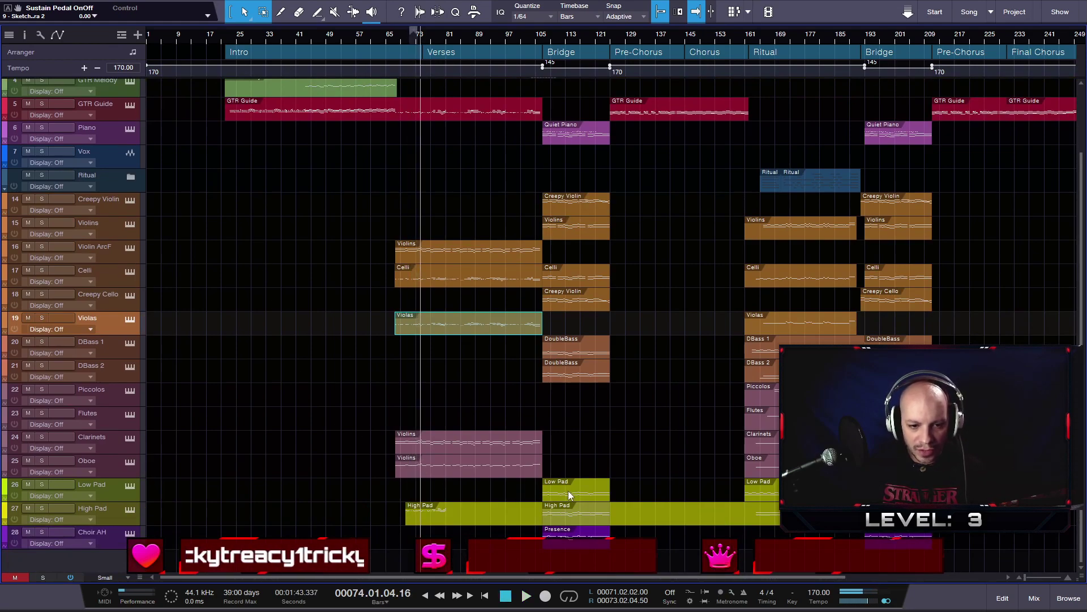
- Open the High Pad part for note editing with the Low Pad and Clarinets notes shown for reference
left_click(425, 520)
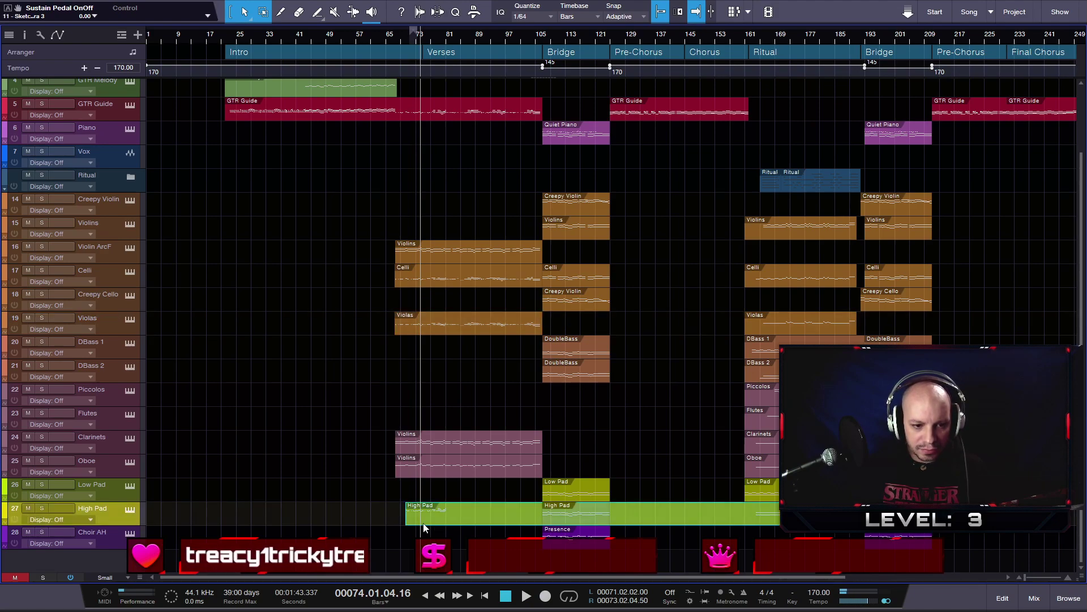
double_click(424, 525)
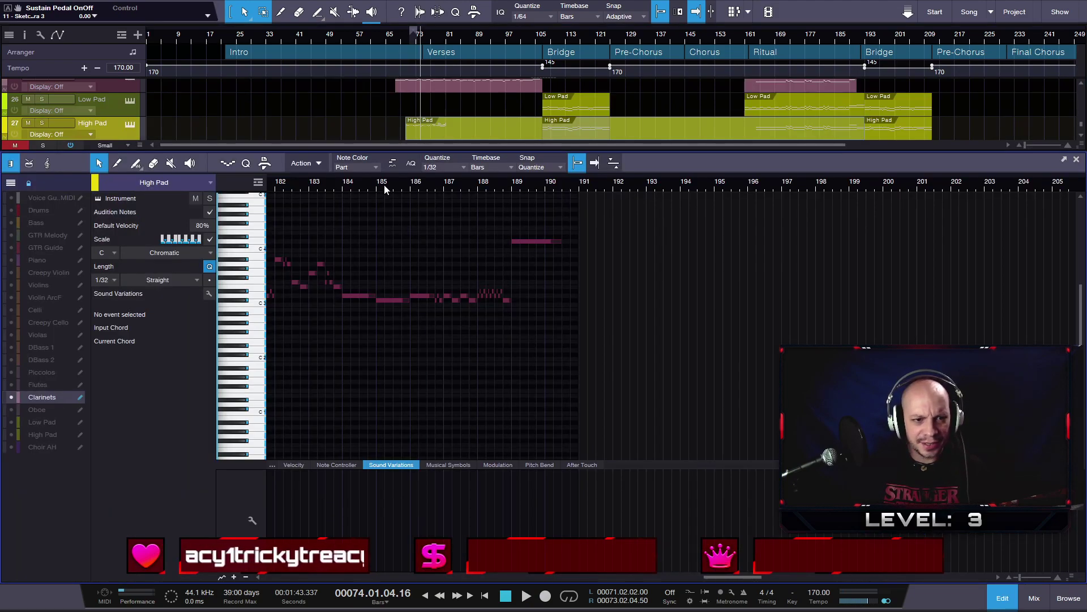
left_click_drag(11, 422, 12, 434)
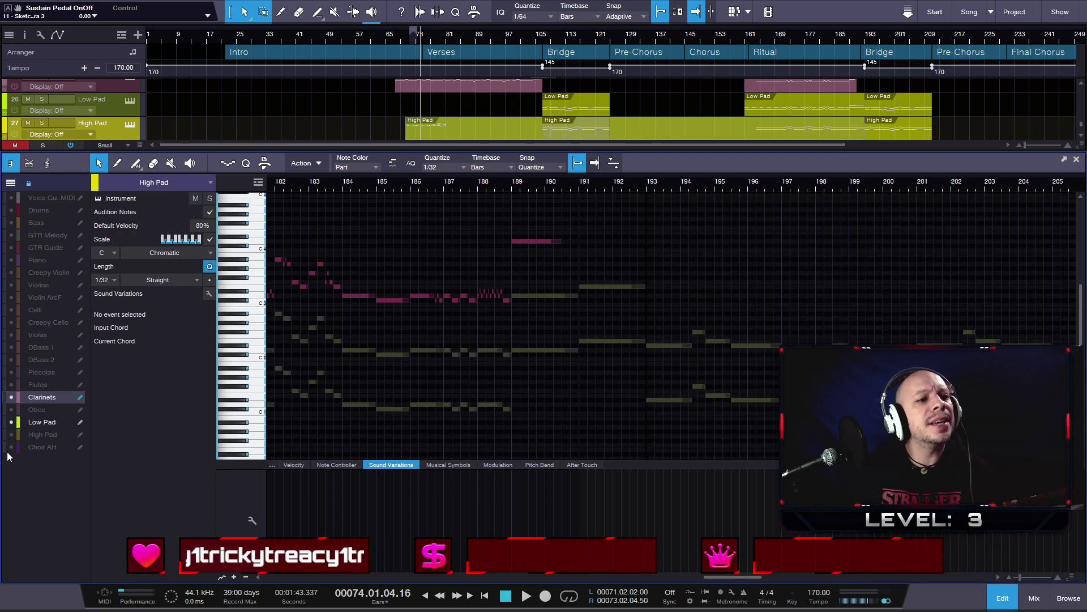
left_click(80, 435)
left_click(81, 422)
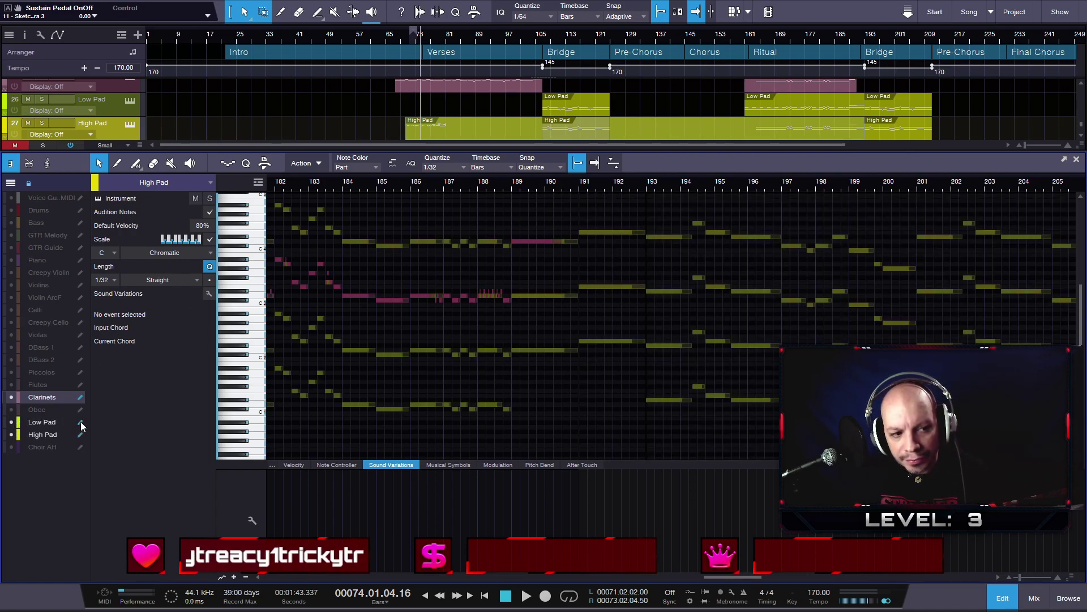
left_click(81, 397)
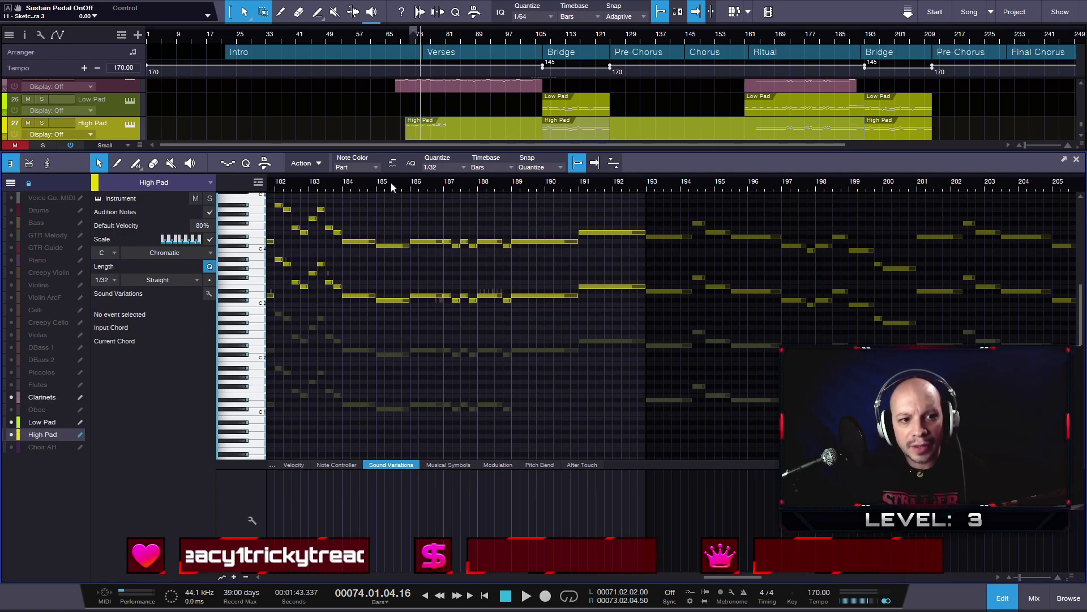
- Transpose the High Pad notes across bars 70 to 81 down two octaves and copy them
left_click_drag(390, 183, 729, 108)
scroll(442, 258, "up", 2)
scroll(440, 259, "up", 5)
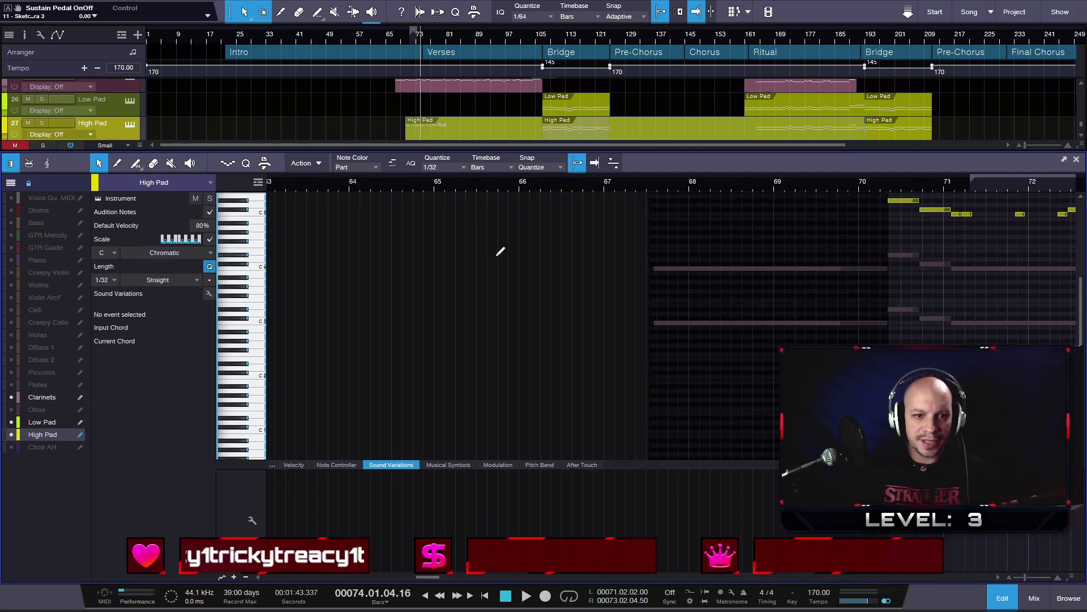
scroll(888, 289, "up", 1)
left_click_drag(981, 181, 486, 173)
scroll(580, 317, "up", 4)
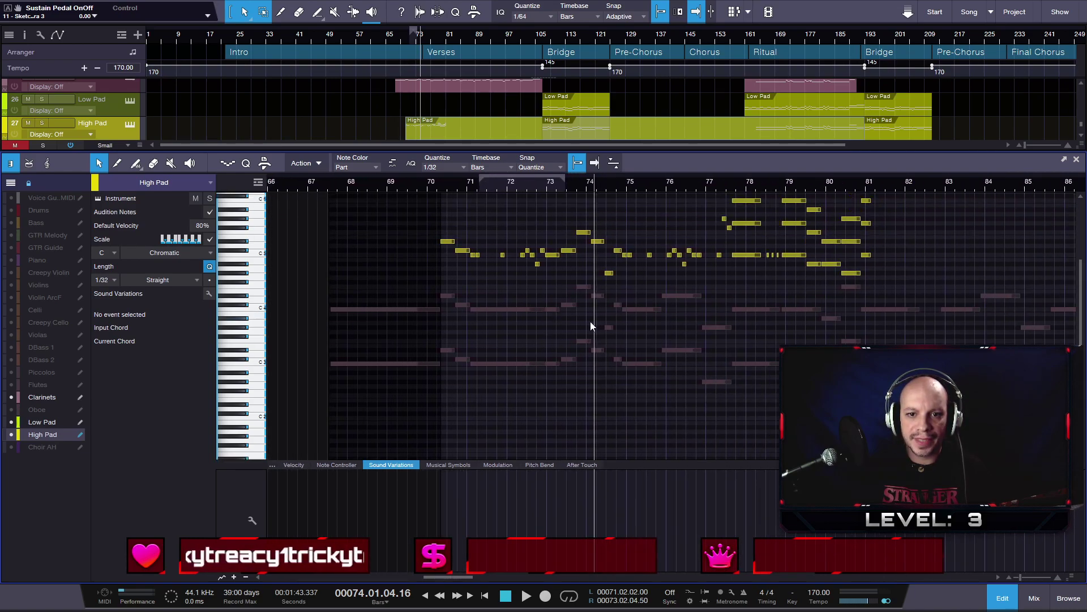
left_click_drag(261, 328, 256, 403)
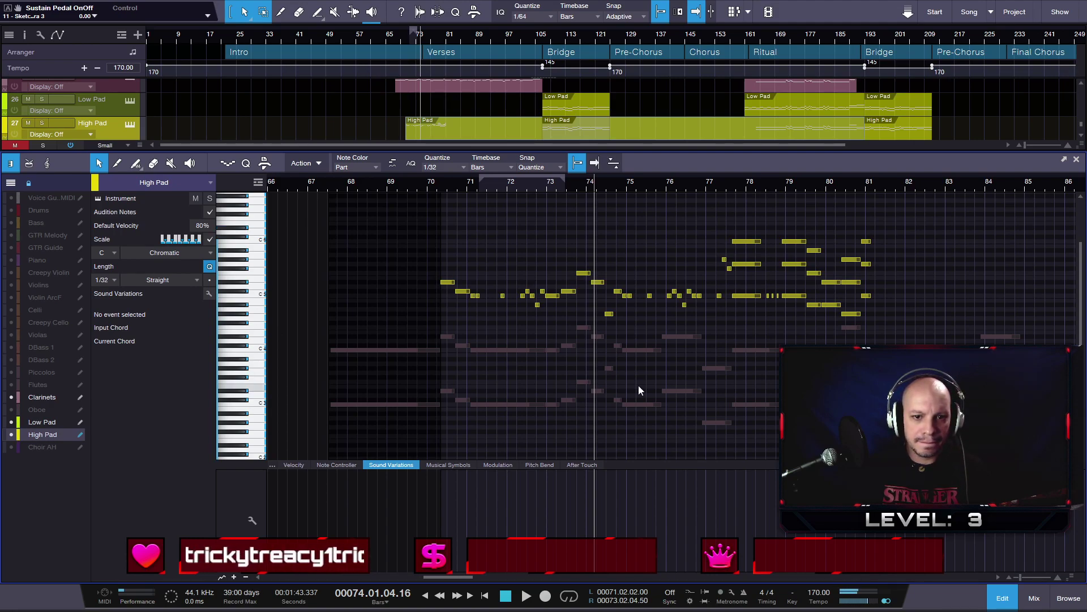
left_click_drag(924, 375, 413, 199)
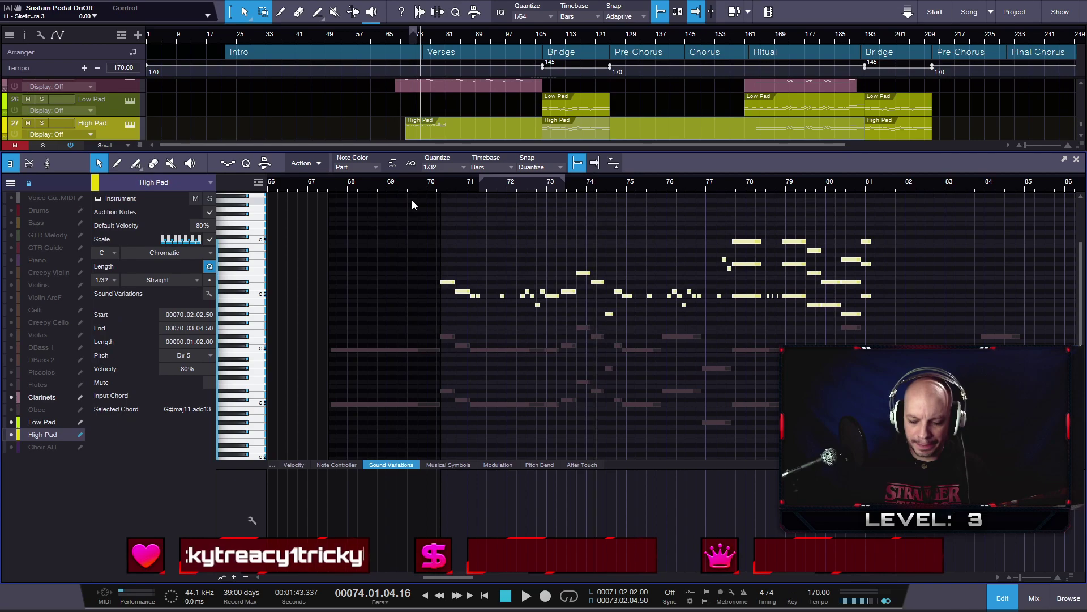
key("shift+Down")
key("shift+Down")
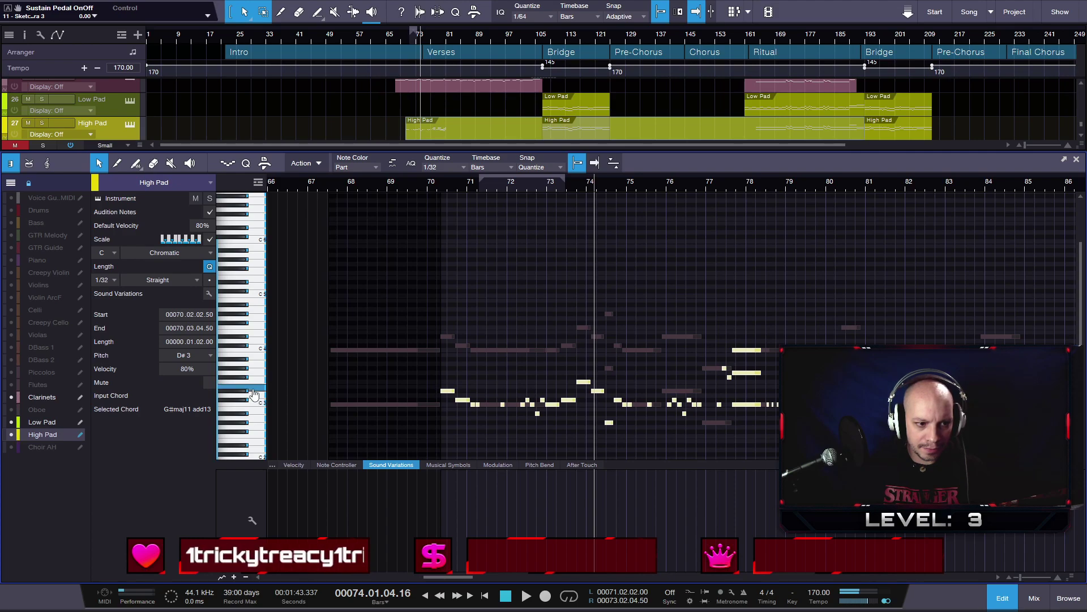
scroll(253, 393, "down", 1)
left_click_drag(946, 443, 448, 264)
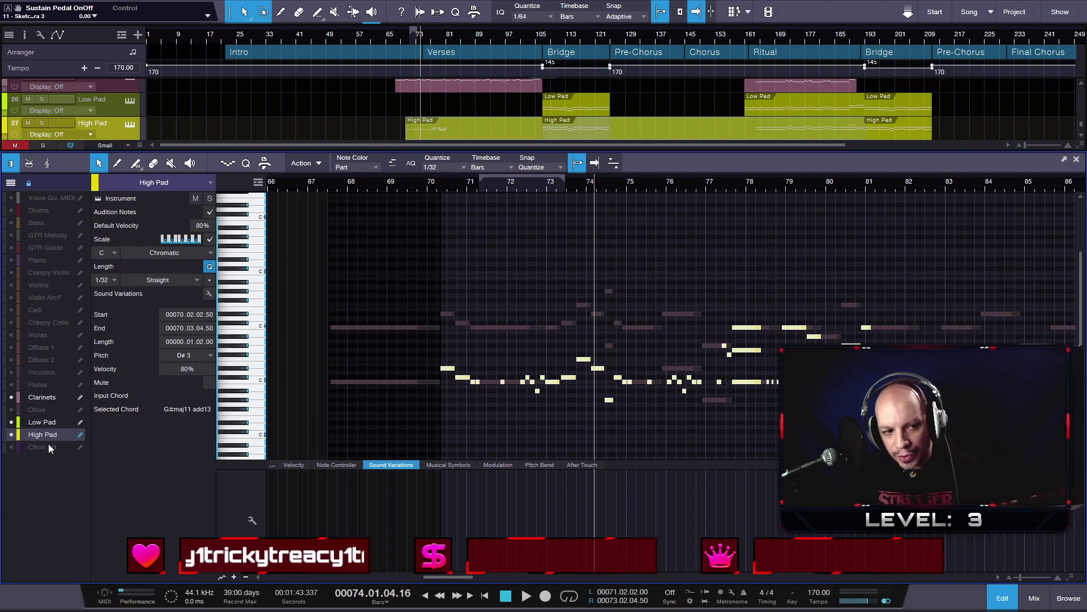
- Make the Low Pad part active and extend the start of its first Bridge clip back to about bar 70
left_click(48, 423)
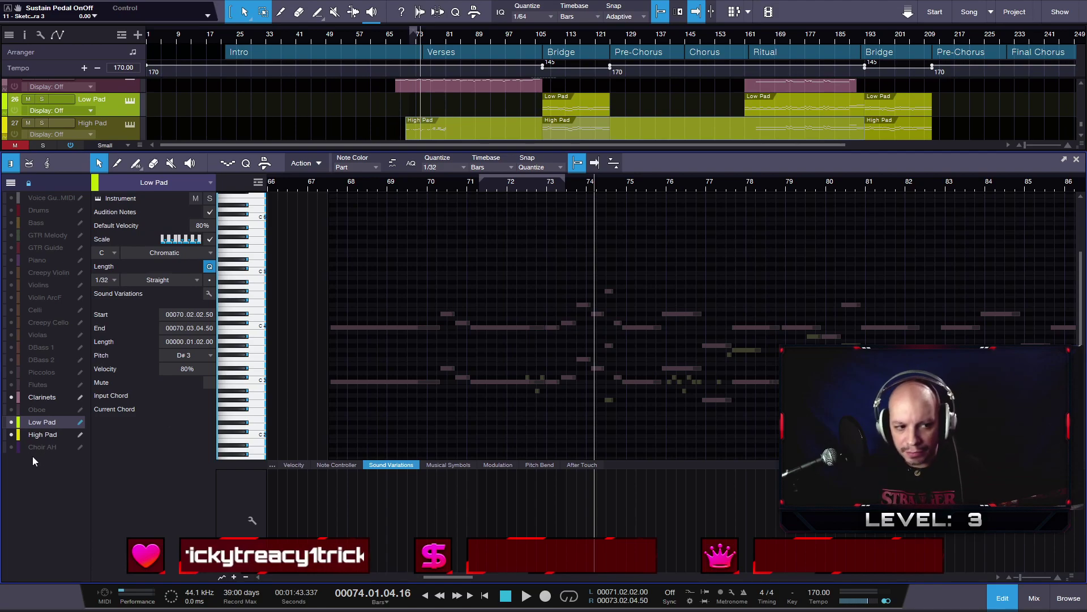
left_click(50, 436)
left_click(52, 421)
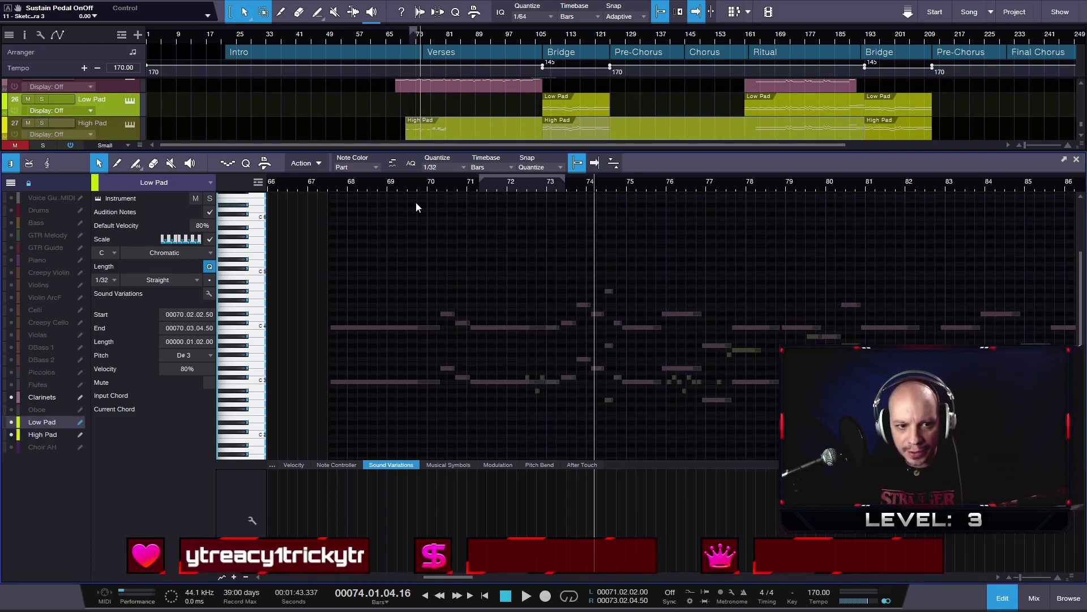
scroll(449, 115, "down", 3)
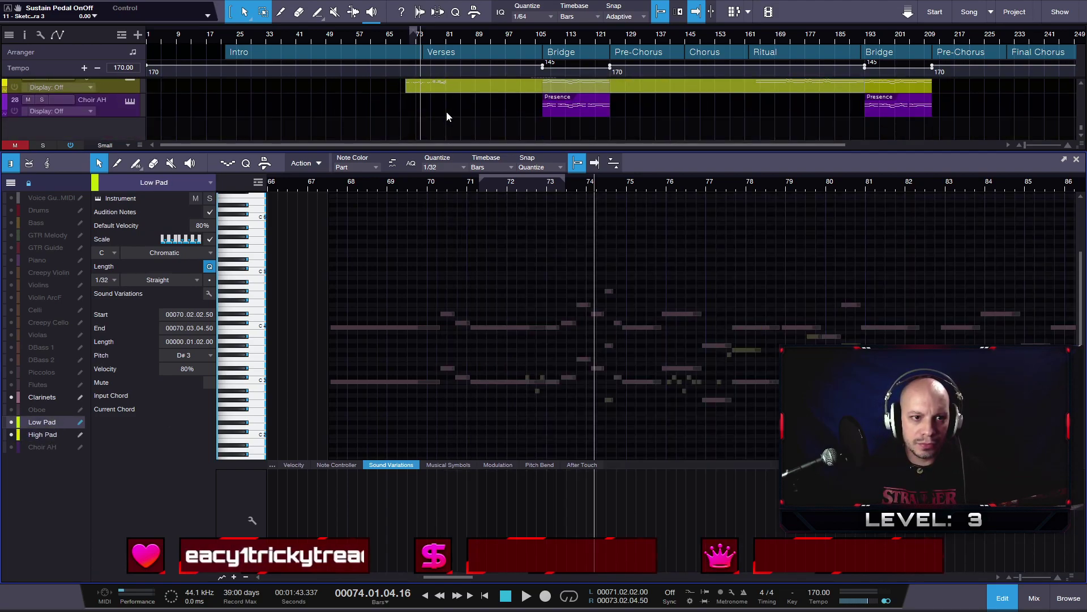
scroll(446, 115, "up", 2)
left_click_drag(542, 103, 401, 104)
scroll(395, 109, "up", 3)
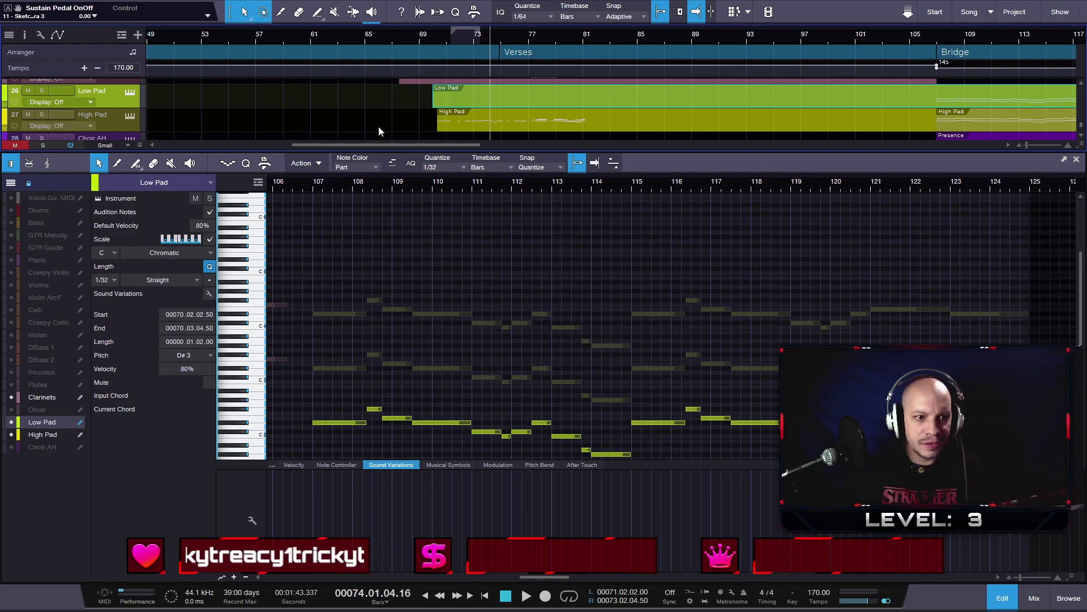
- Paste the copied High Pad notes into the Low Pad part at bar 107
left_click(311, 182)
left_click(314, 188)
scroll(317, 189, "up", 5)
left_click(303, 186)
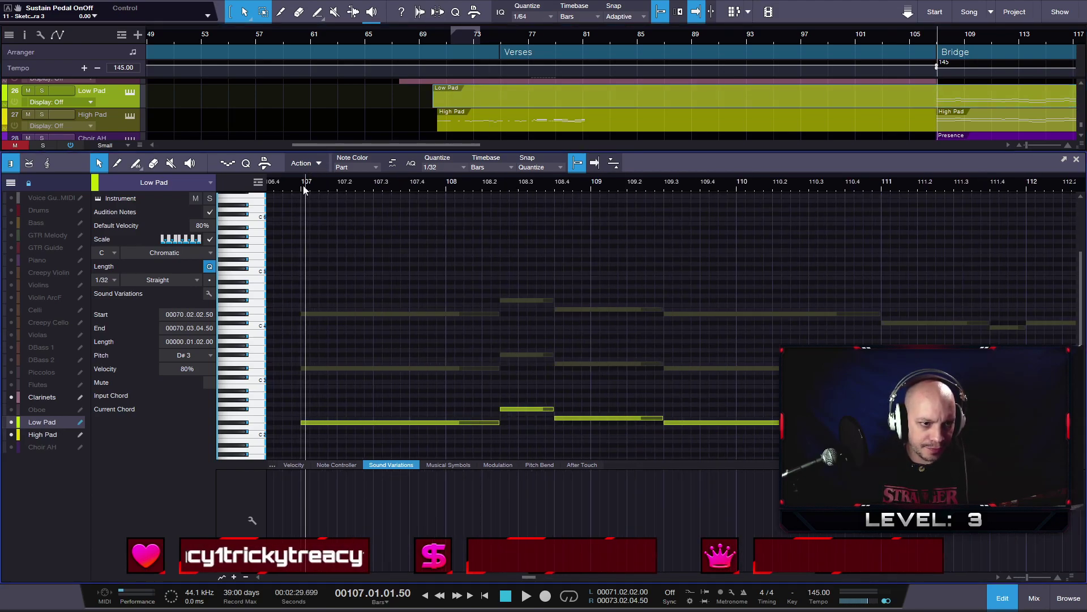
left_click(302, 186)
key("ctrl+v")
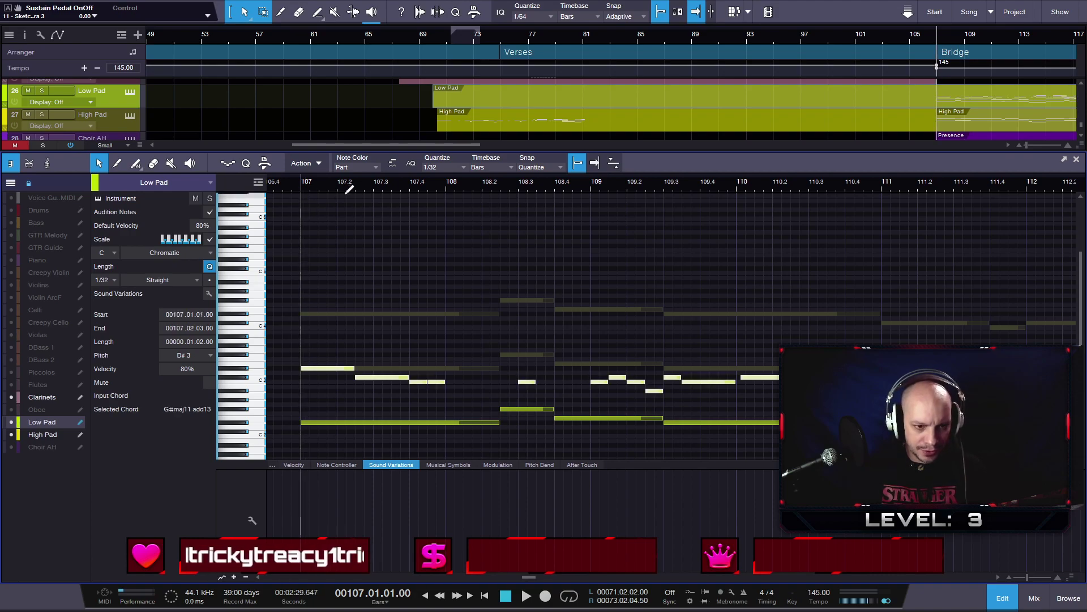
- Compare the Low Pad and High Pad notes and remove the notes just pasted into the Low Pad part
scroll(419, 226, "down", 5)
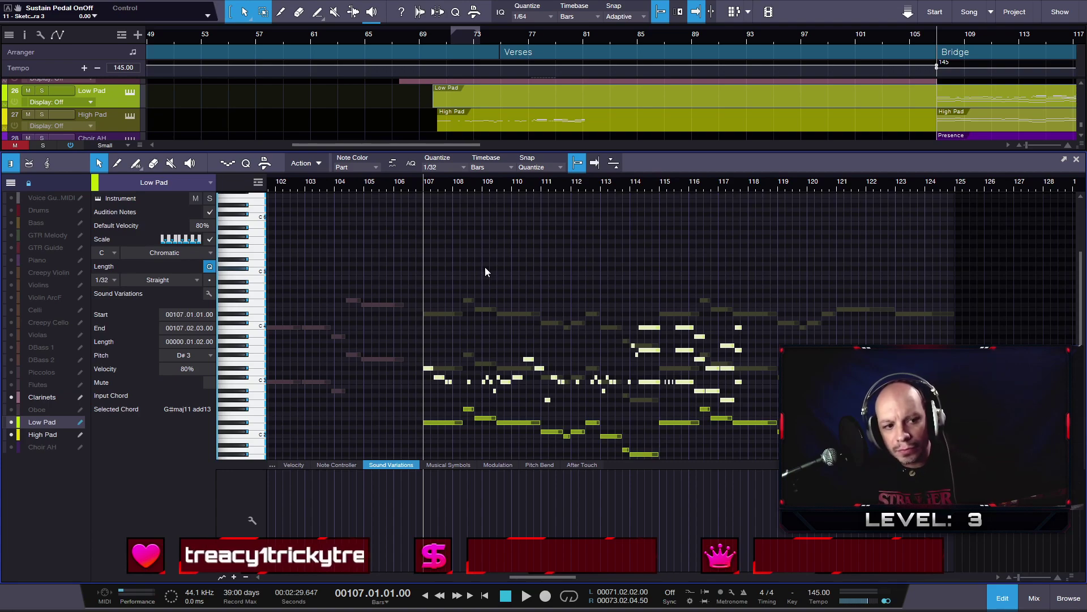
left_click(60, 433)
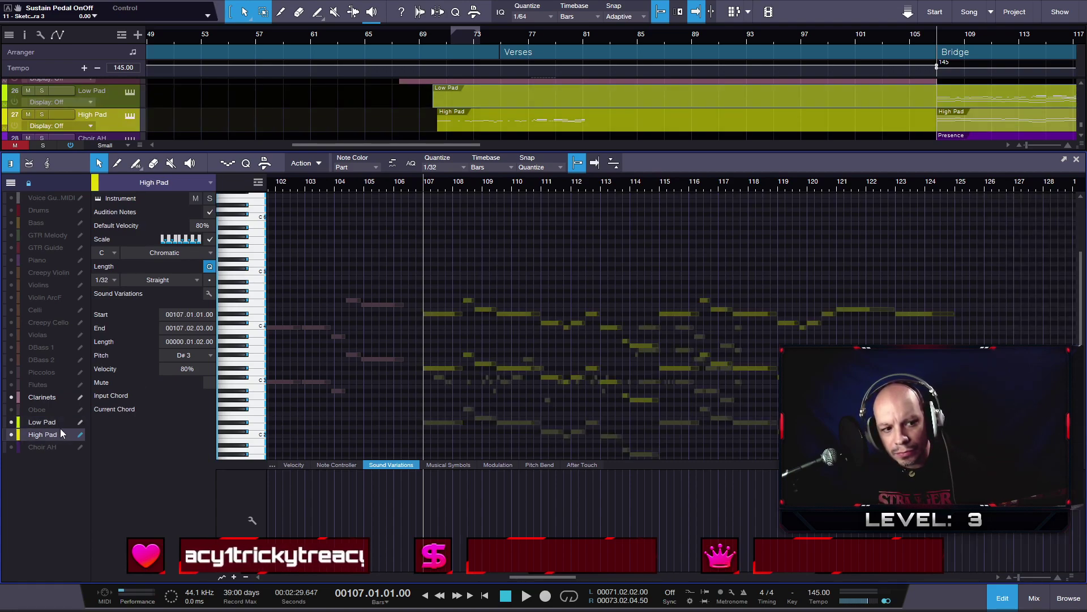
left_click(61, 423)
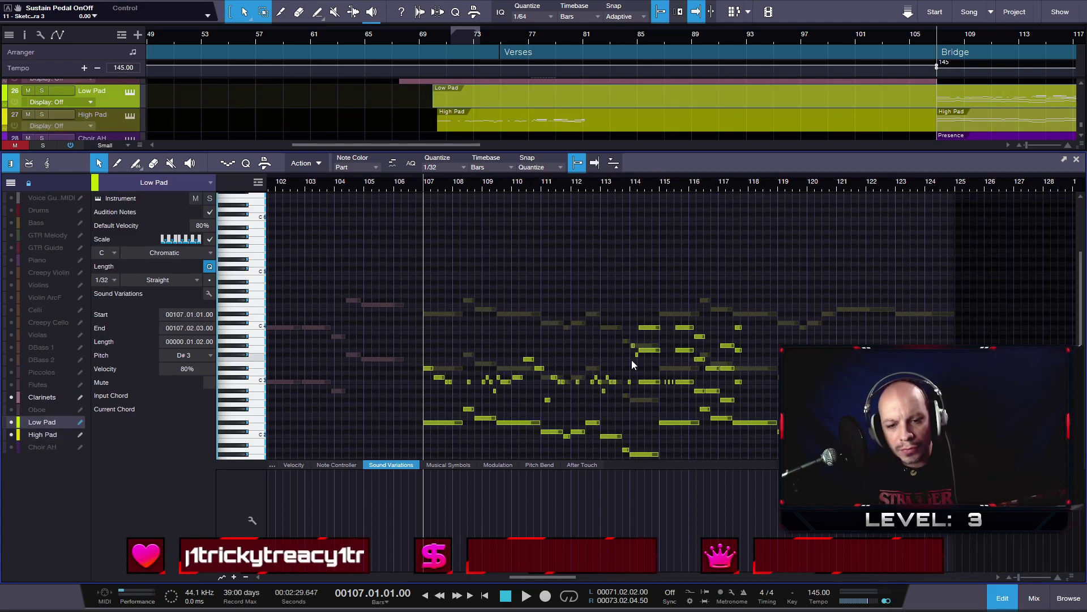
key("Delete")
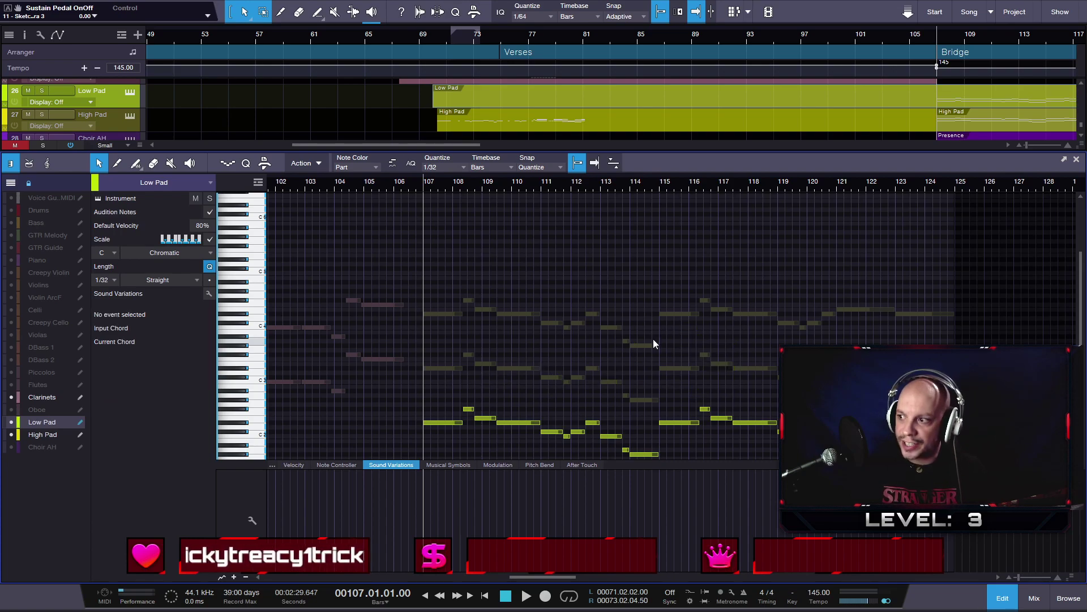
- Copy all the Low Pad notes of the first Bridge and paste them into the High Pad part at bar 107
left_click(55, 434)
left_click(52, 424)
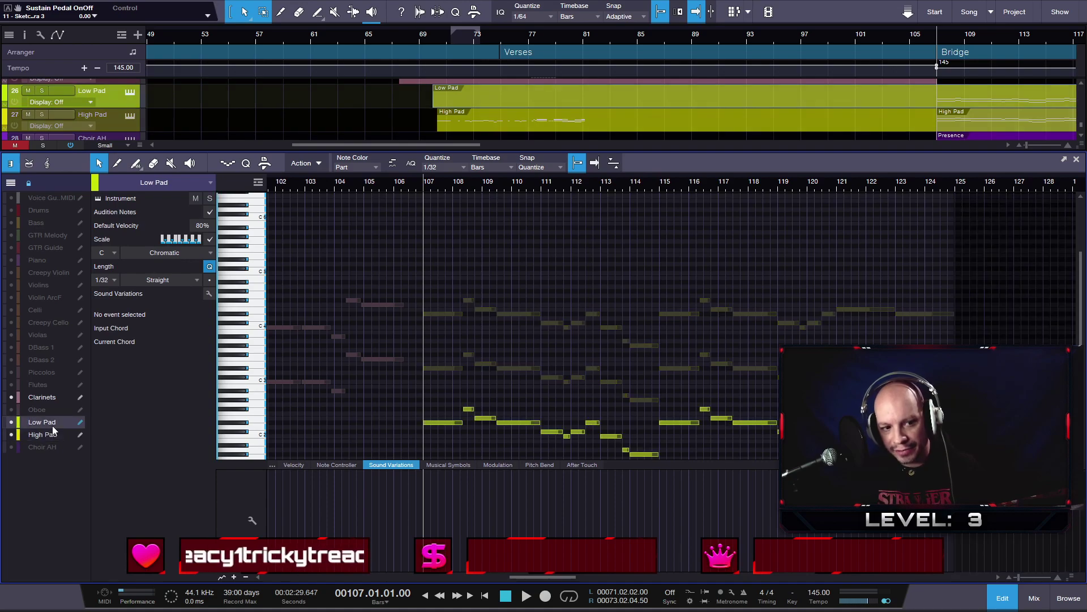
left_click_drag(456, 343, 918, 474)
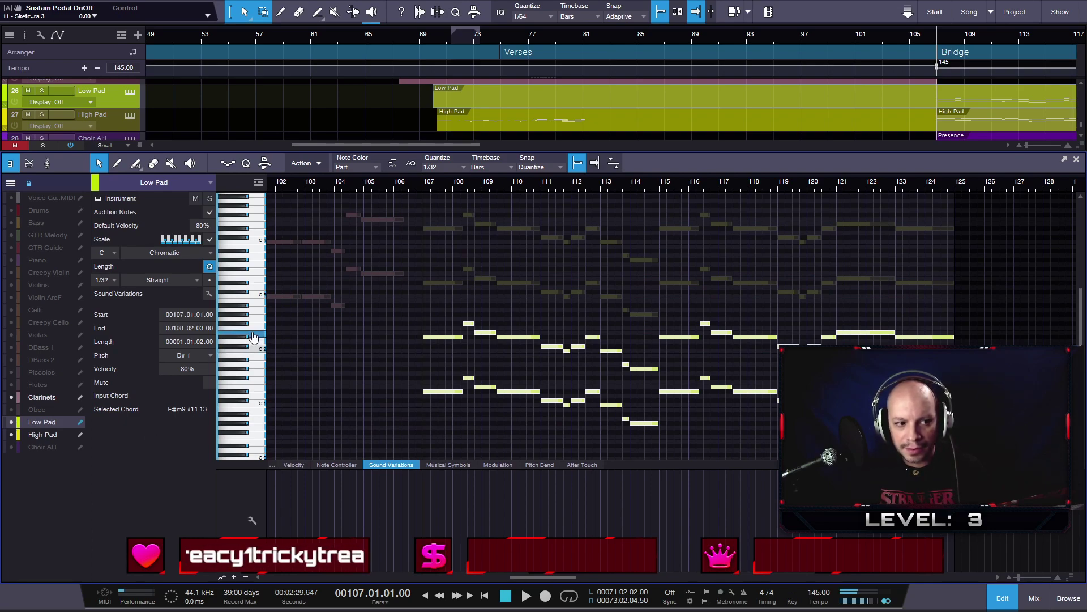
left_click_drag(435, 271, 930, 440)
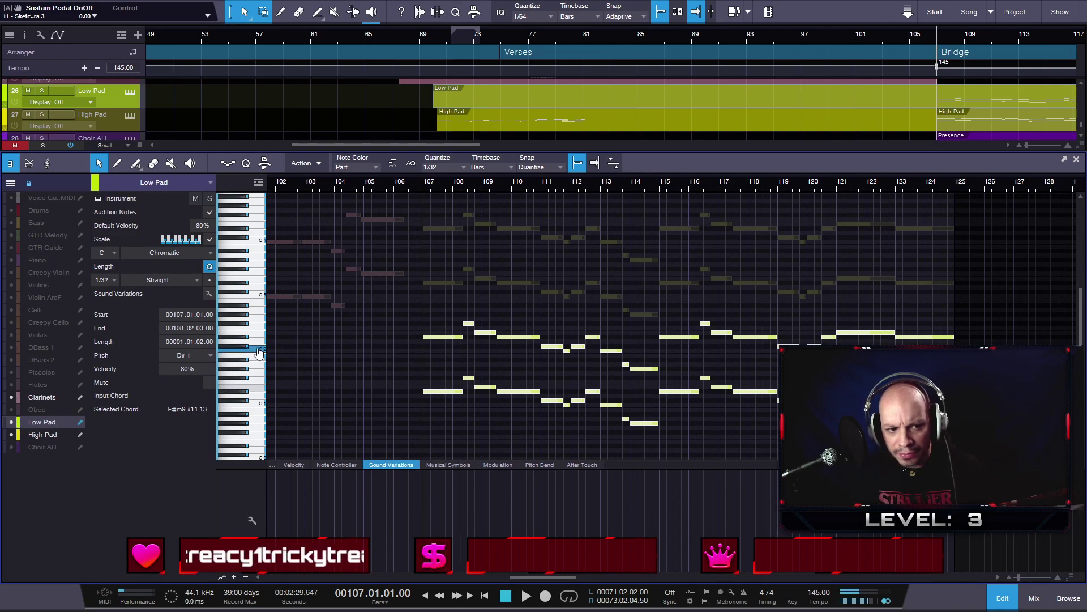
left_click(56, 434)
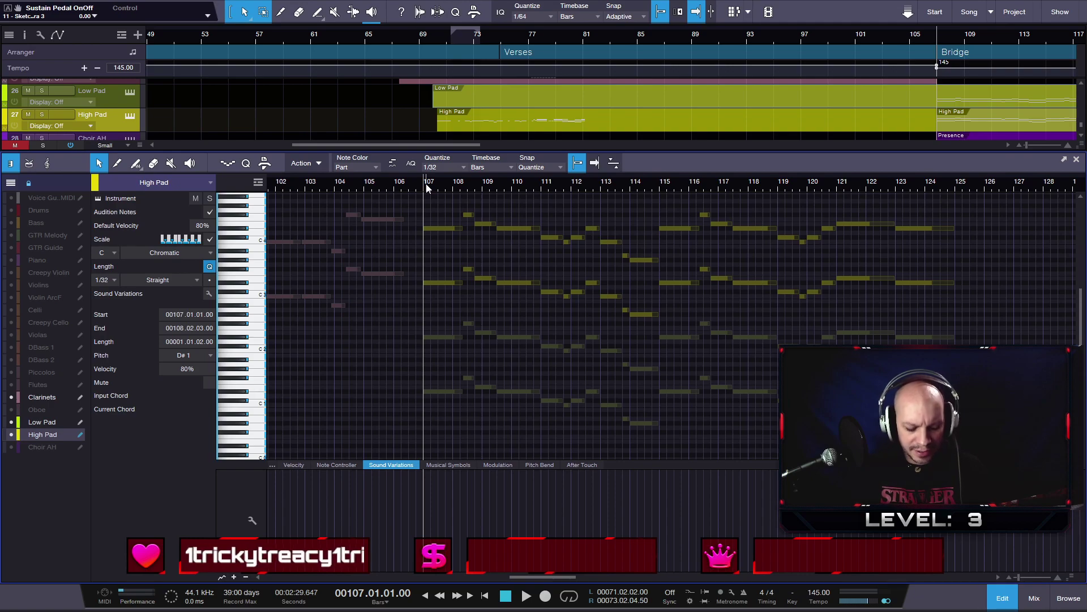
key("ctrl+a")
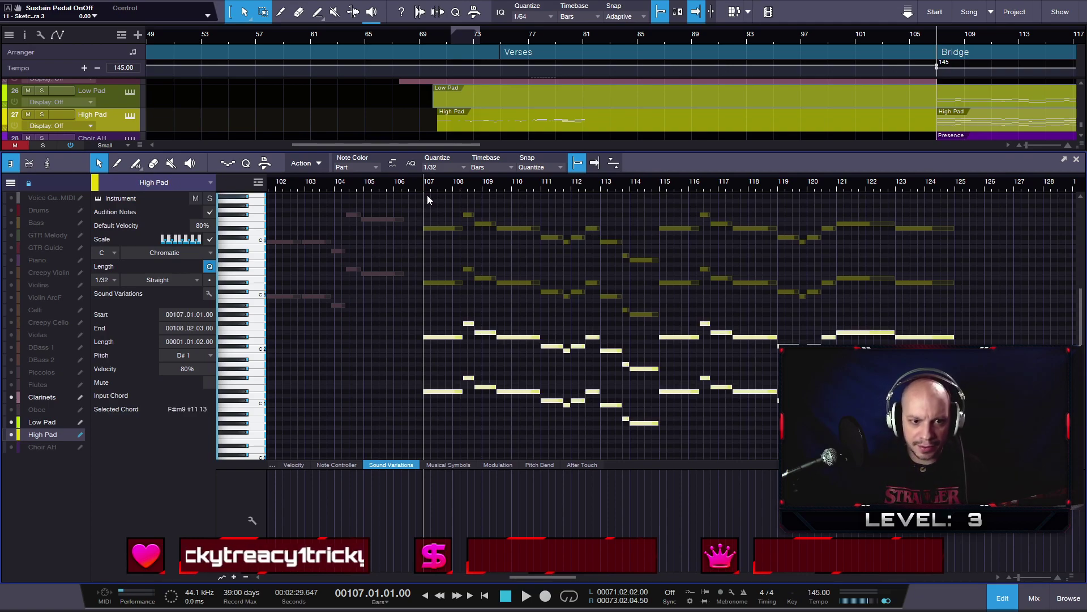
- Transpose the lower notes in the High Pad's Bridge part up two octaves
left_click(441, 184)
left_click_drag(450, 297, 943, 430)
key("shift+Up")
key("shift+Up")
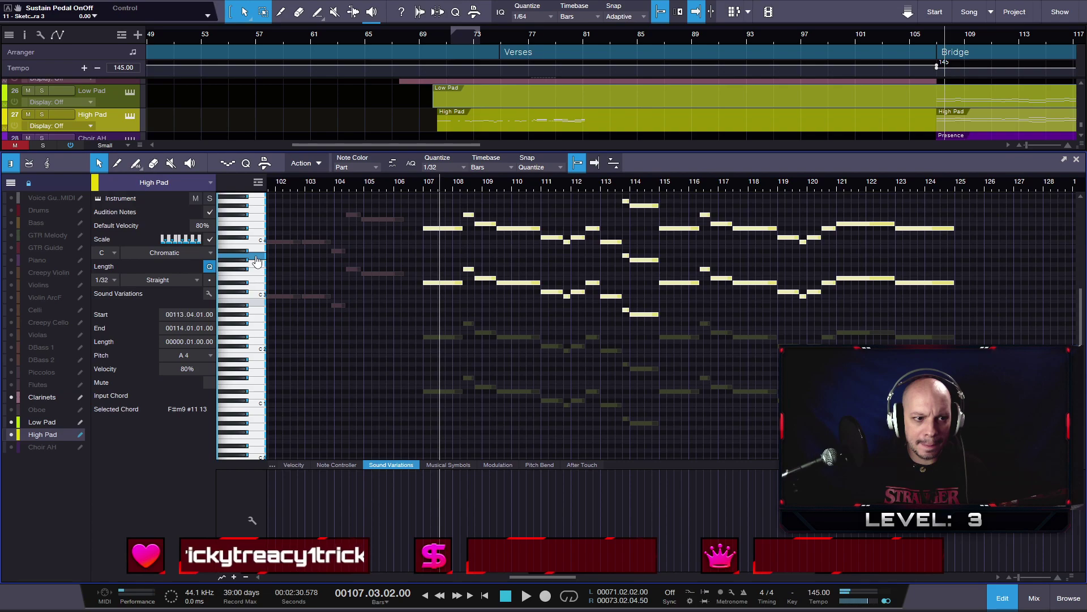
- Play the Bridge from bar 107, and transpose the selected High Pad notes back down two octaves
left_click(425, 182)
key("space")
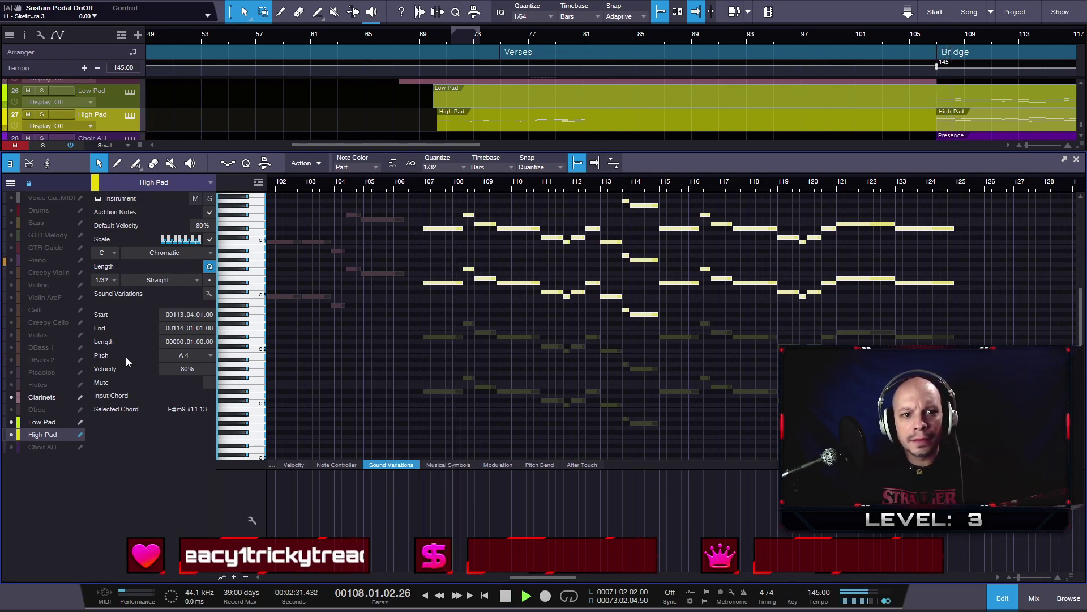
key("space")
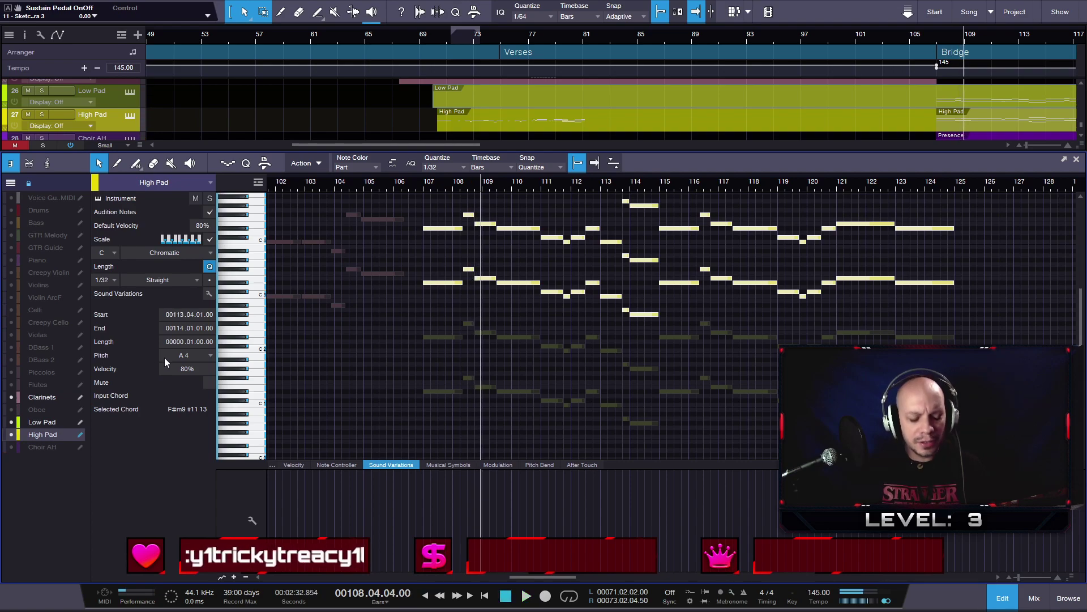
key("shift+Down")
key("shift+Down")
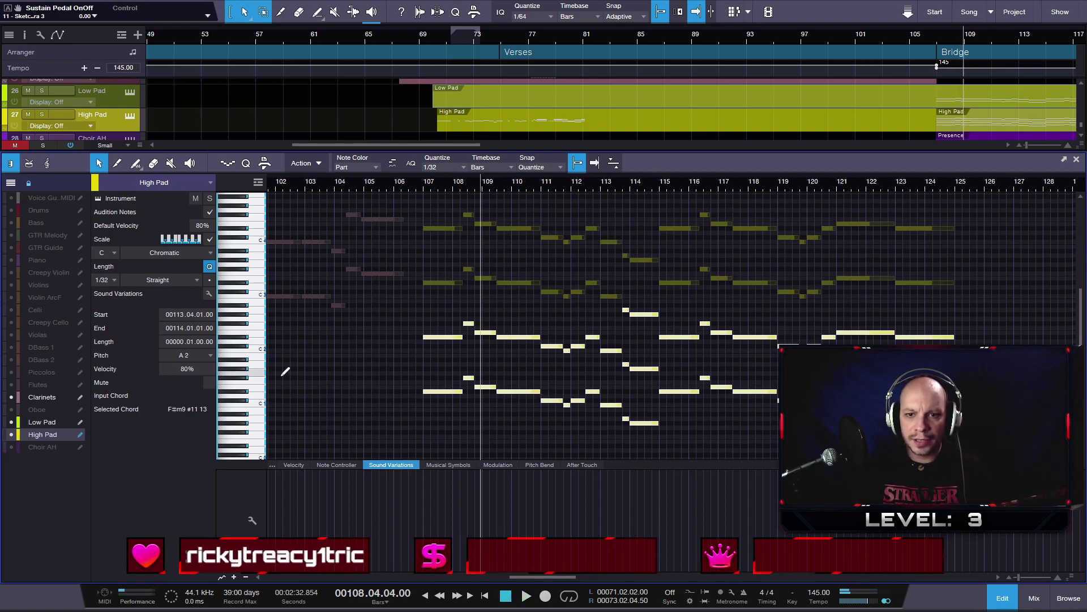
- Delete the selected notes from the High Pad's Bridge part
key("Delete")
scroll(520, 405, "down", 5)
scroll(533, 403, "down", 1)
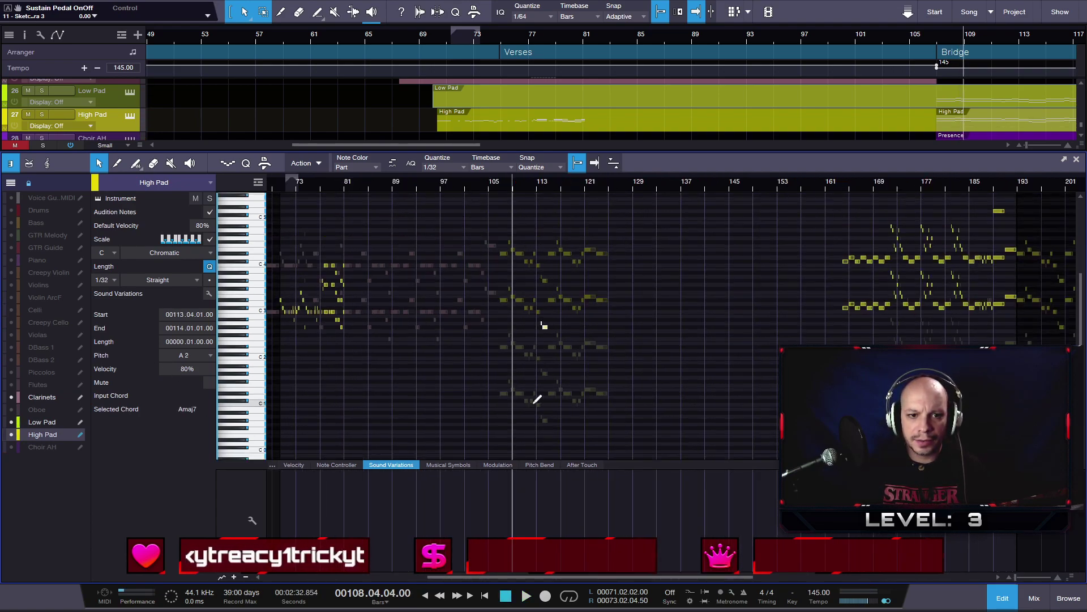
- Select and copy all the High Pad notes between bars 70 and 81
scroll(537, 399, "down", 1)
left_click_drag(408, 189, 509, 229)
left_click_drag(834, 426, 394, 232)
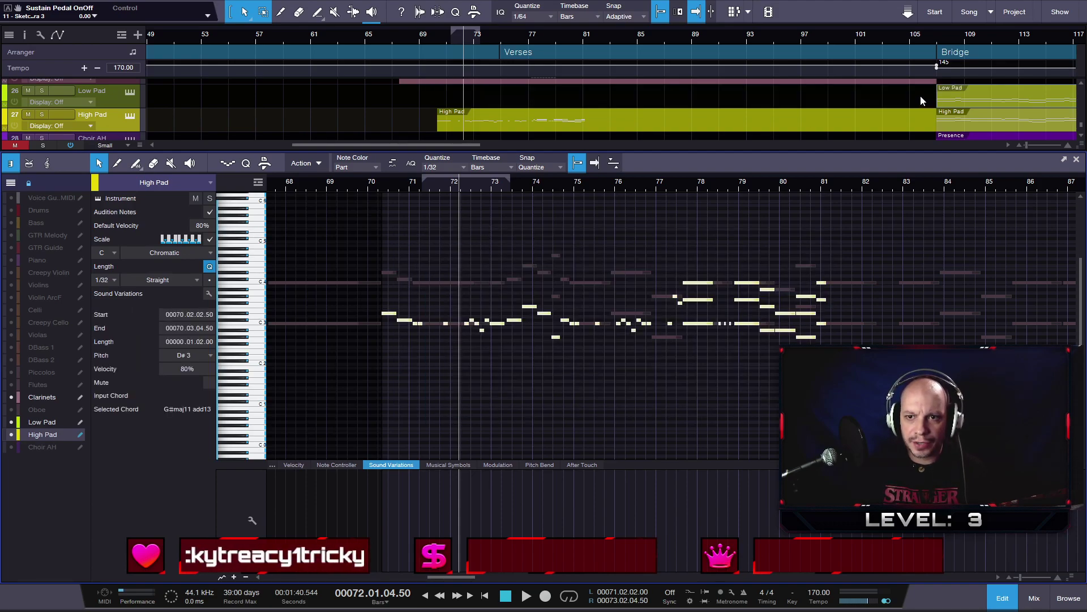
left_click(540, 129)
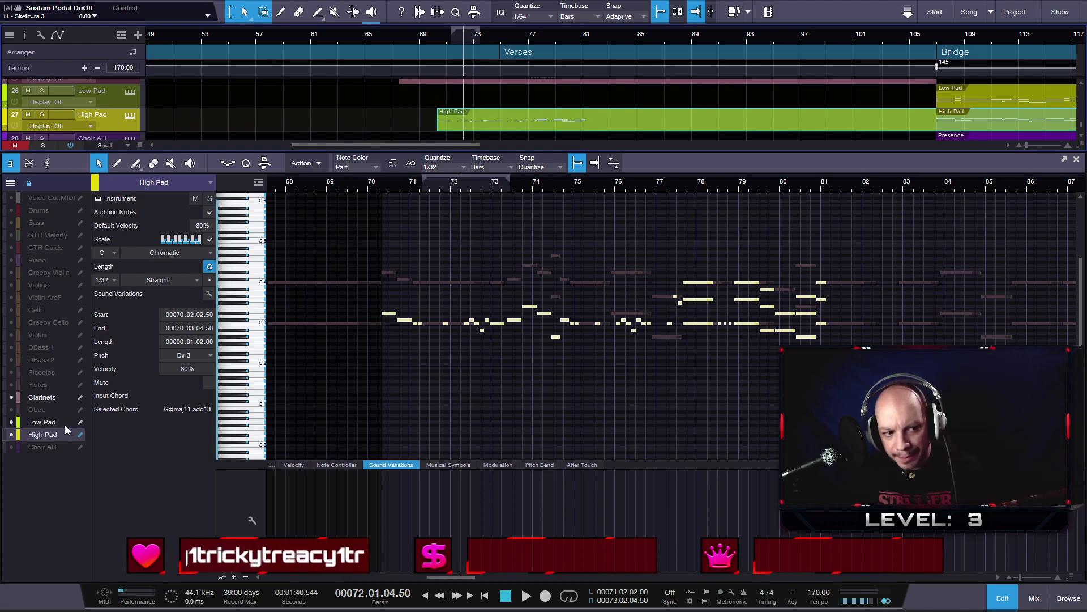
left_click_drag(854, 406, 393, 225)
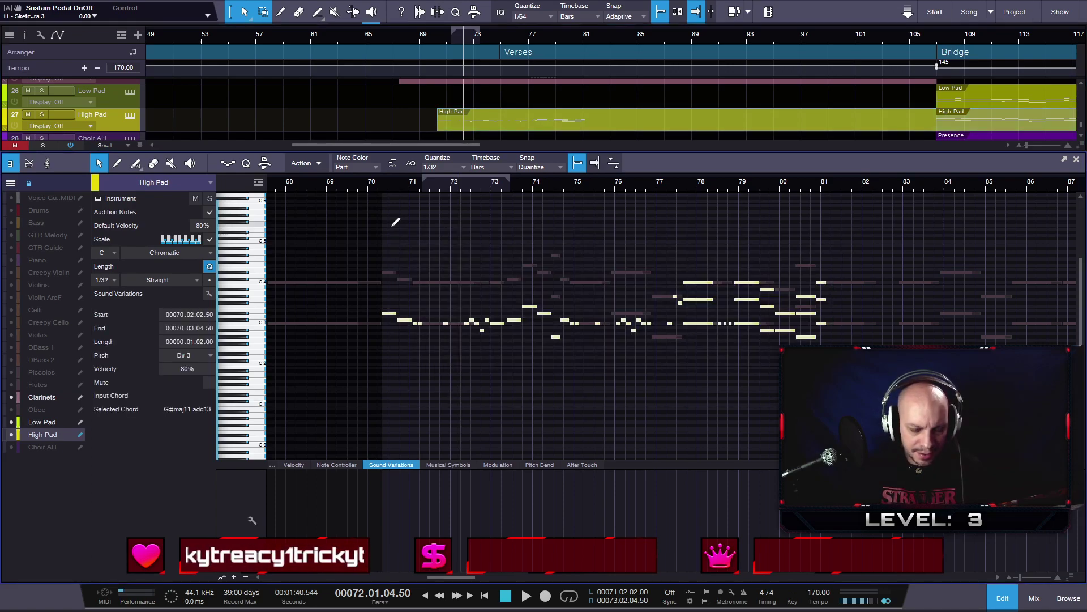
- Extend the start of the Low Pad part back to about bar 70 and place the playhead at bar 71
left_click(55, 422)
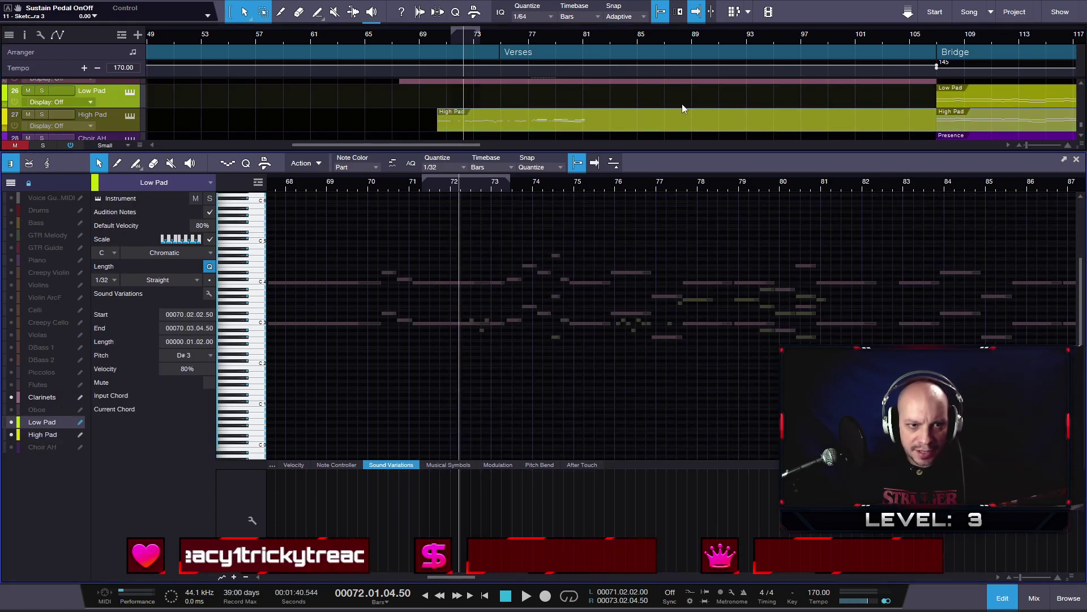
left_click_drag(934, 104, 432, 103)
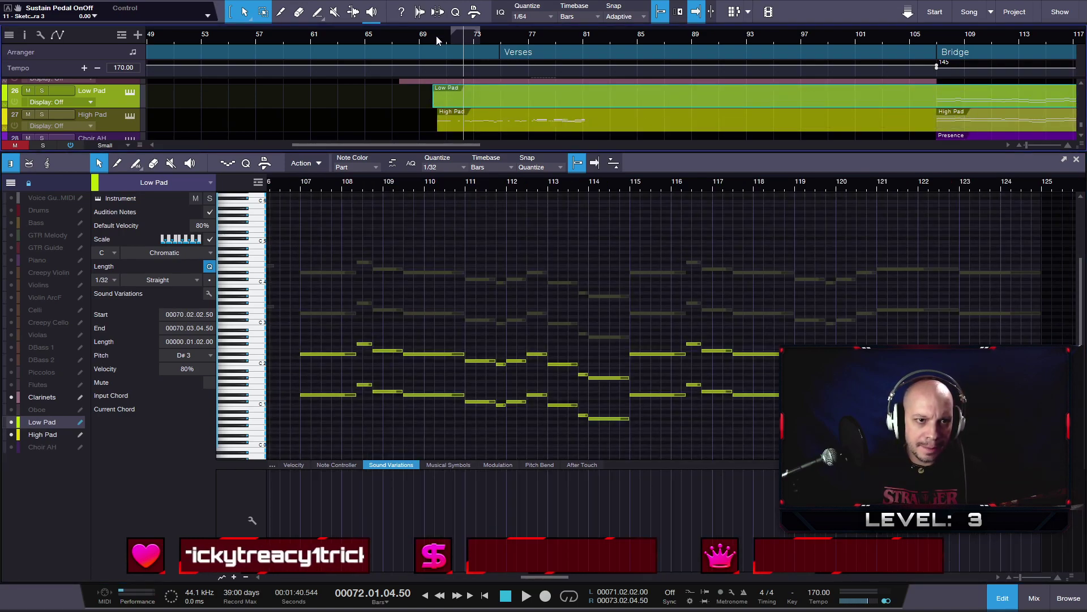
left_click(444, 36)
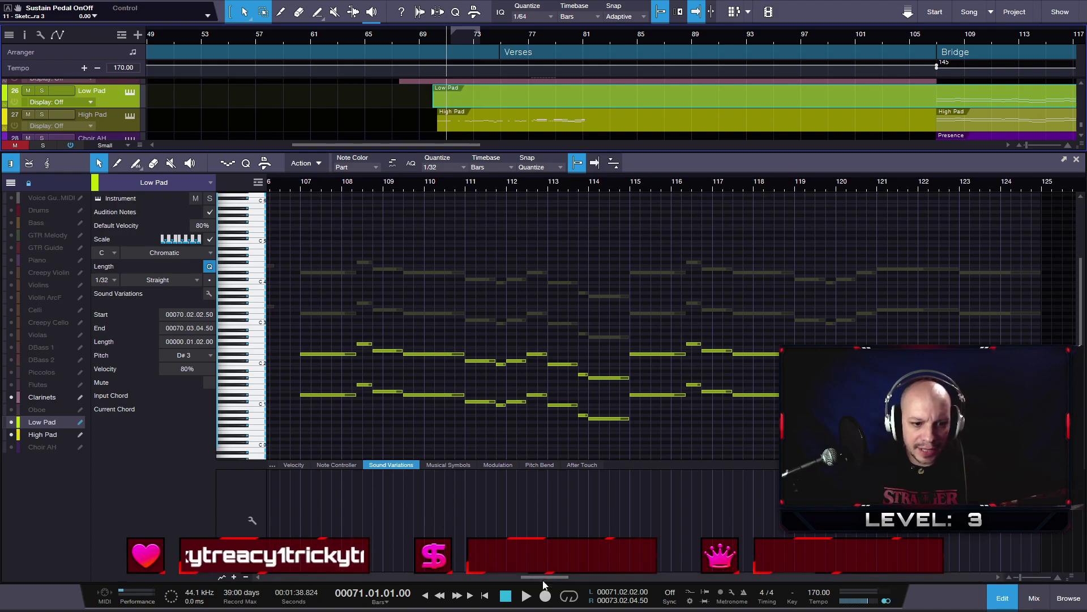
left_click_drag(556, 579, 462, 573)
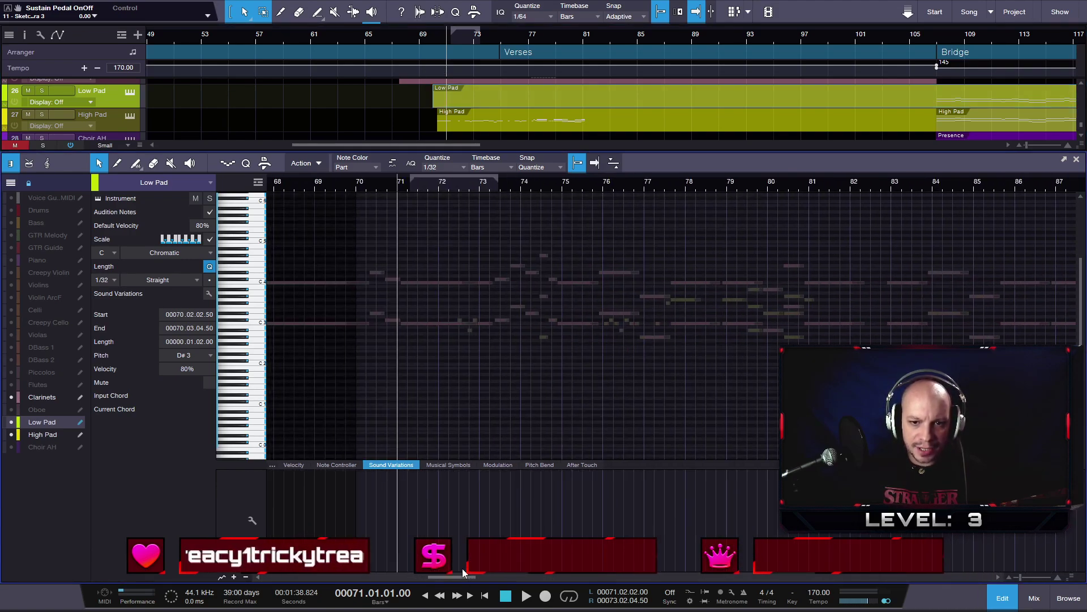
scroll(516, 370, "up", 2)
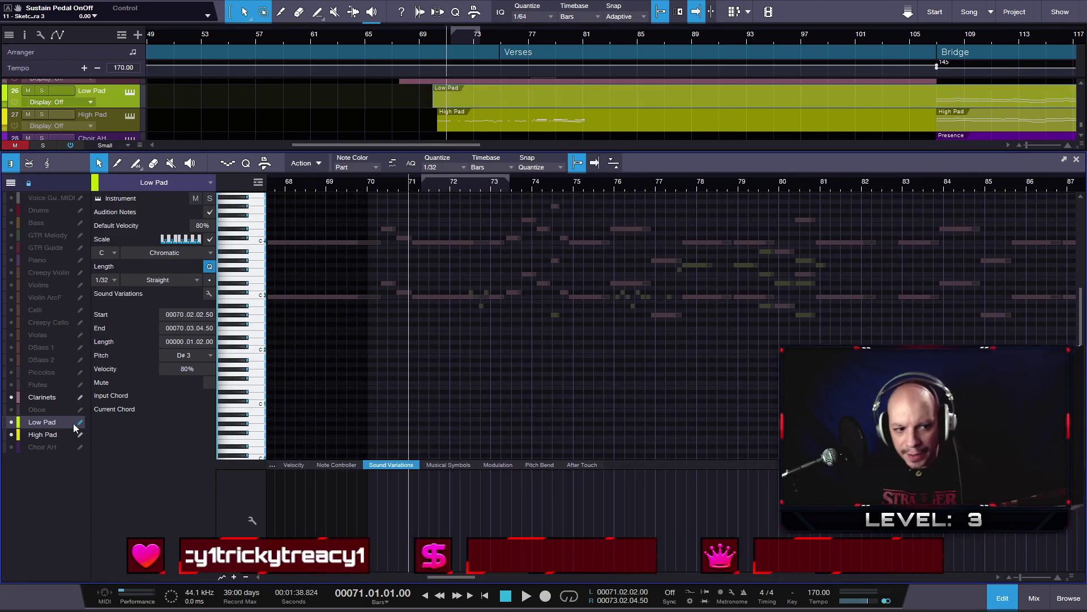
- Hide the Clarinets notes, paste the copied High Pad notes into the Low Pad at 70.02.02.50, and transpose them down one octave
left_click(13, 396)
scroll(415, 321, "up", 1)
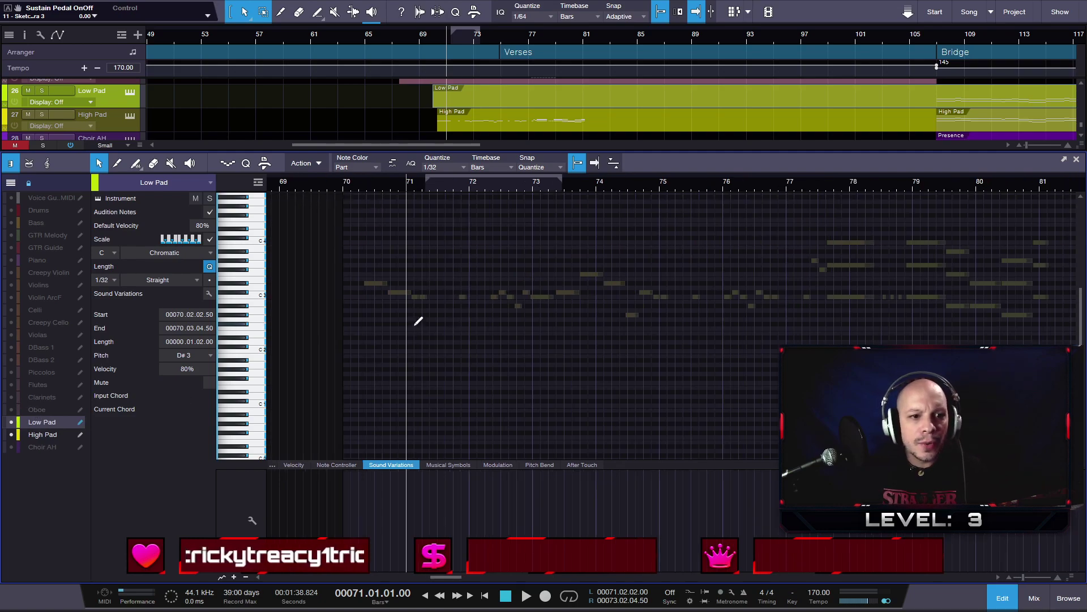
scroll(364, 211, "up", 3)
left_click(376, 187)
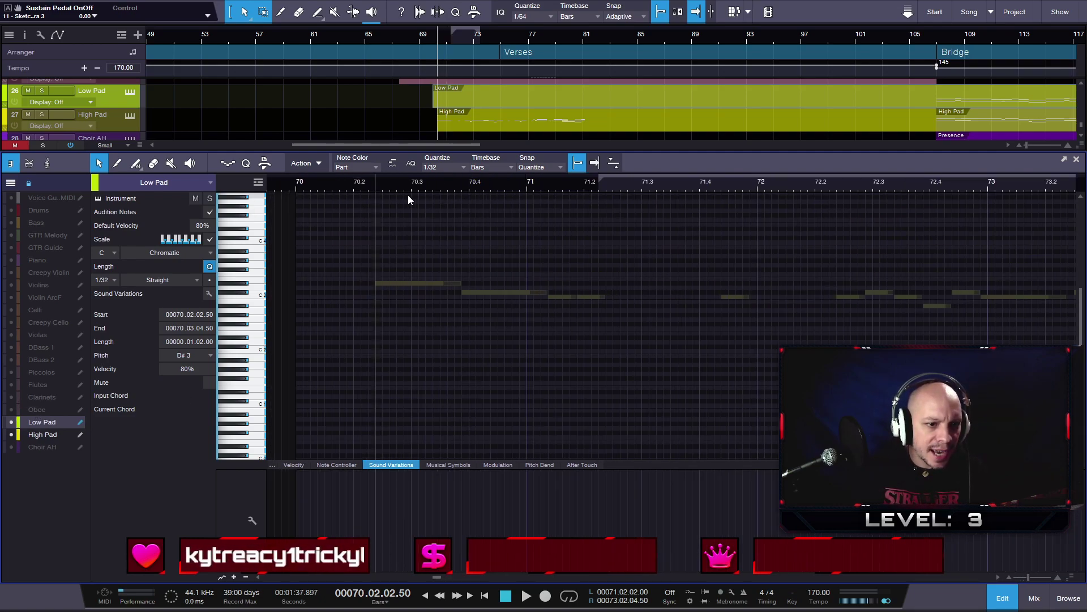
key("ctrl+v")
scroll(595, 322, "down", 8)
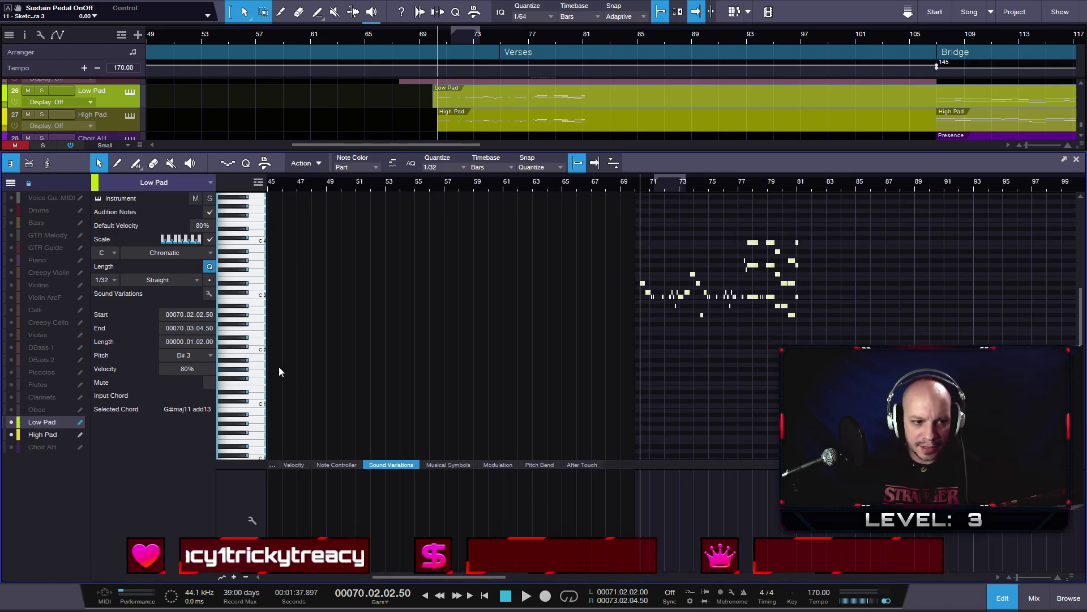
key("shift+Down")
- Play the Verses up to bar 81, soloing the High Pad and then the Low Pad to compare them
key("space")
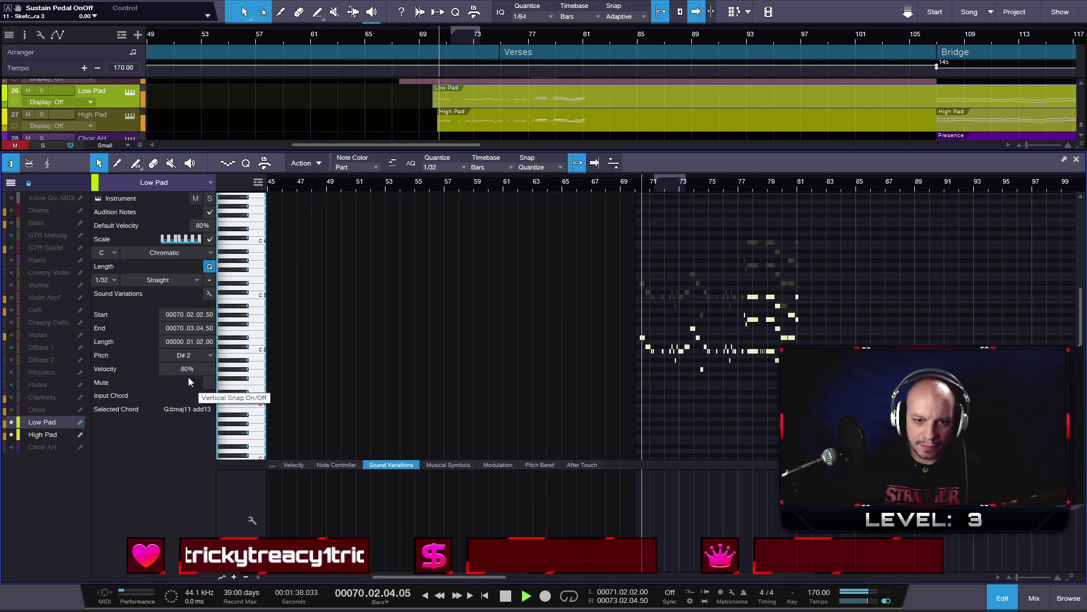
left_click(70, 435)
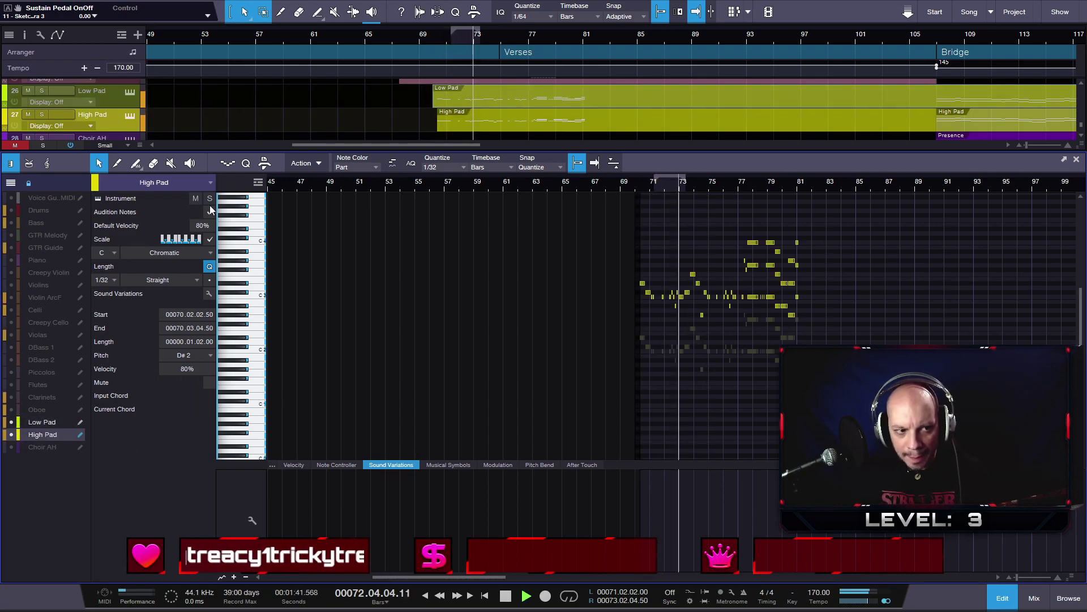
left_click(78, 423)
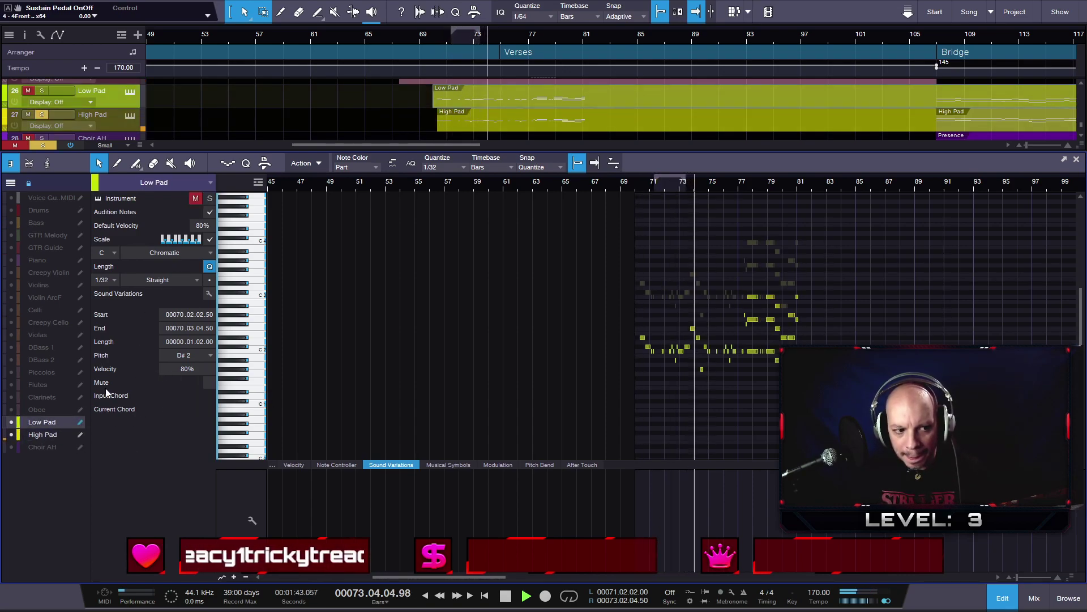
left_click(210, 199)
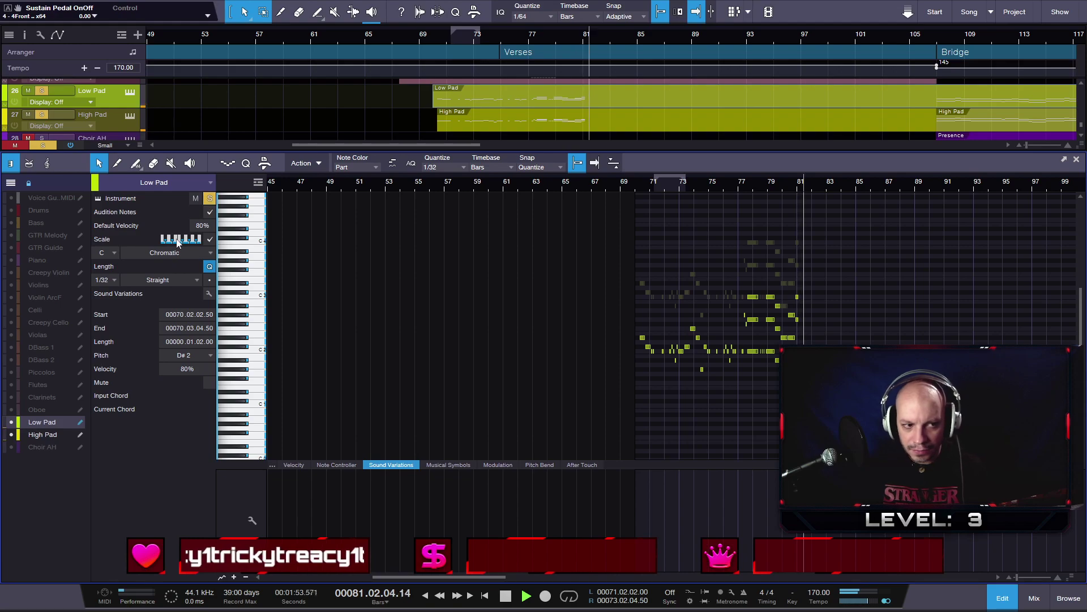
key("space")
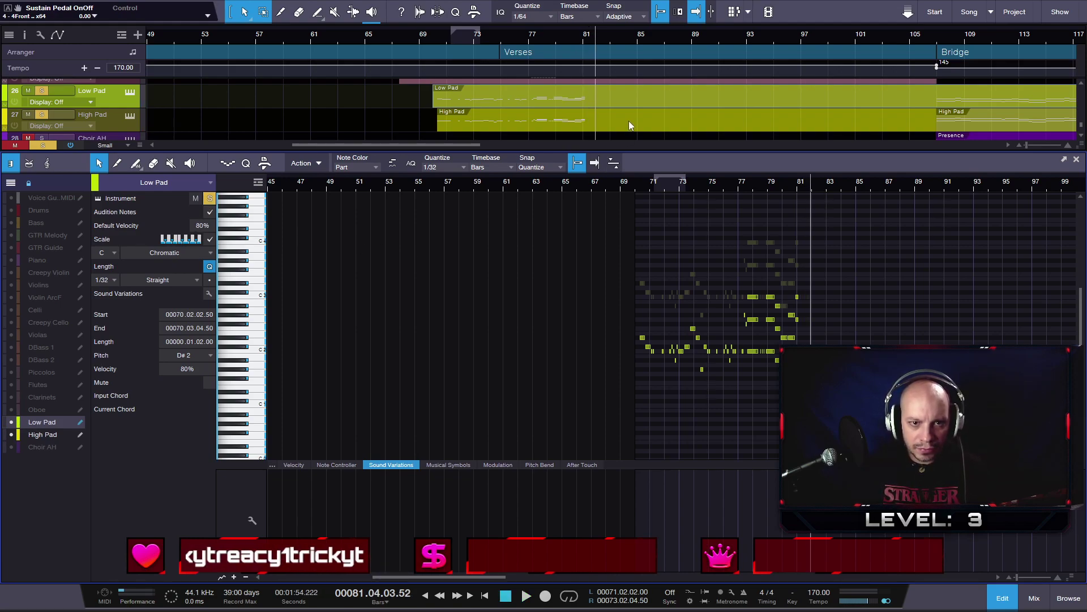
- Open the Celli track and select all its notes from bar 67 up to the Bridge for copying
scroll(633, 117, "down", 1)
scroll(633, 117, "down", 2)
scroll(633, 116, "up", 1)
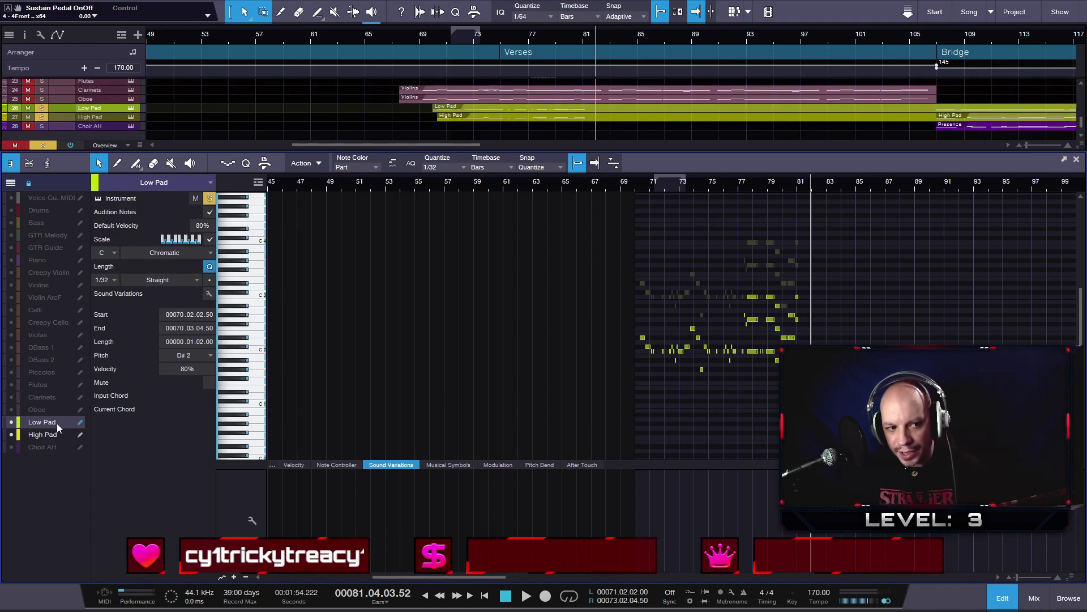
left_click(49, 310)
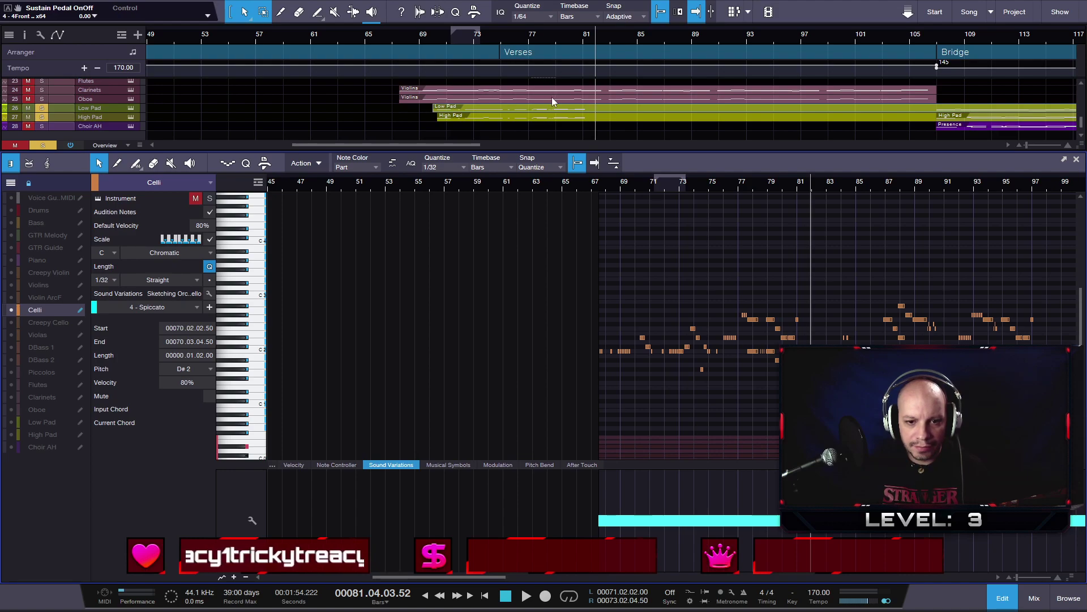
scroll(736, 280, "down", 4)
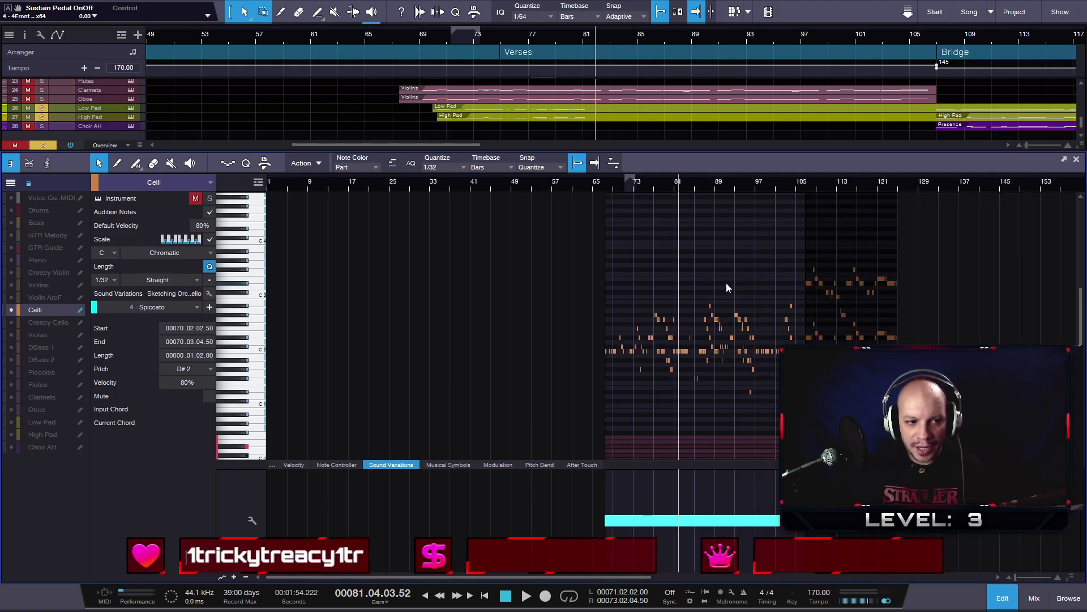
left_click(450, 122)
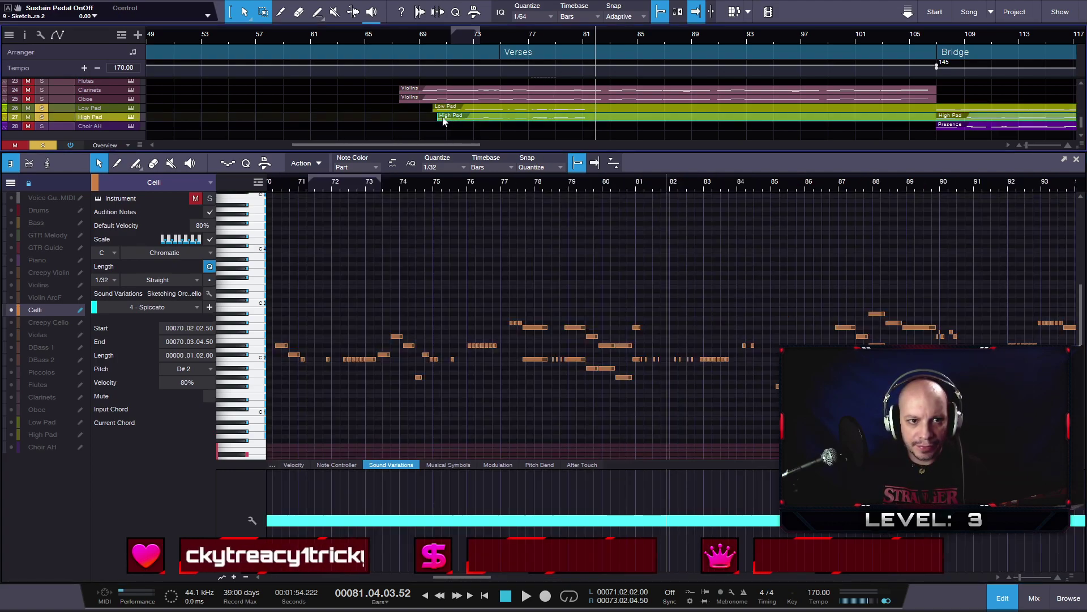
left_click_drag(479, 114, 488, 122)
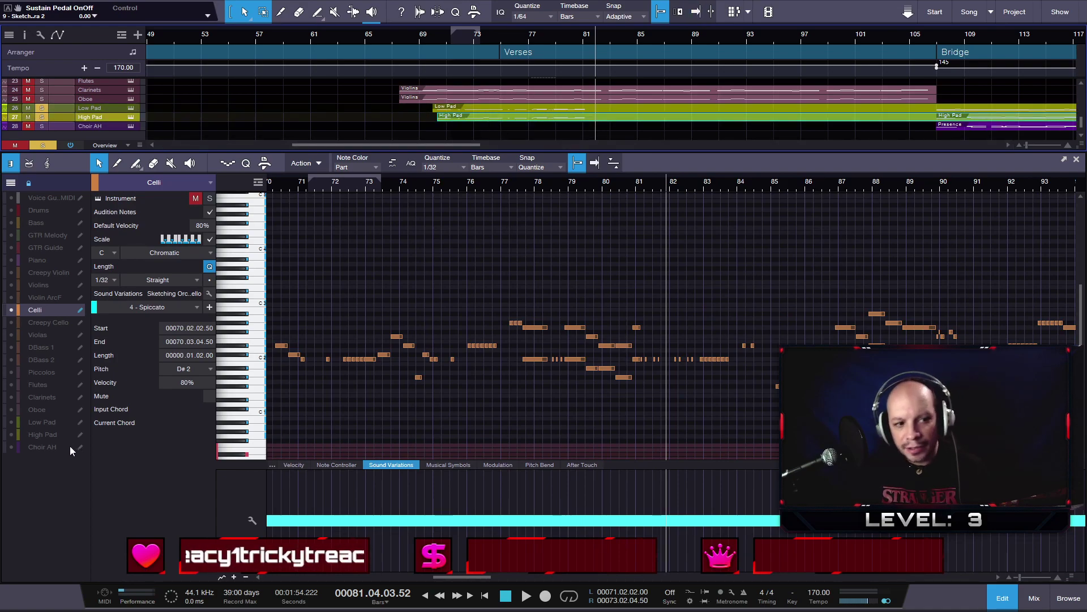
scroll(499, 377, "down", 5)
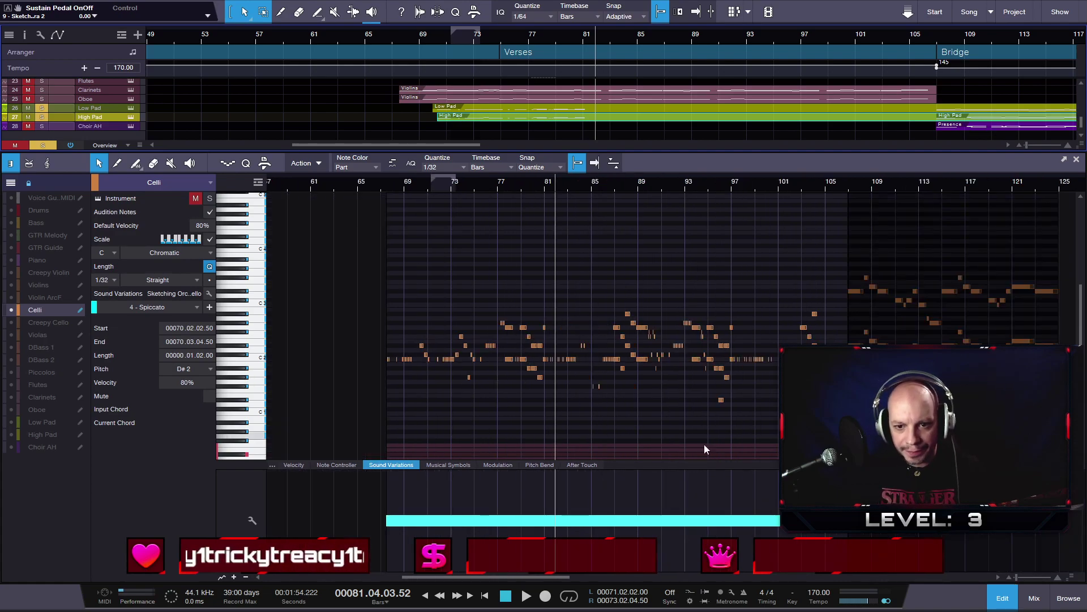
left_click(821, 432)
left_click_drag(837, 435, 387, 251)
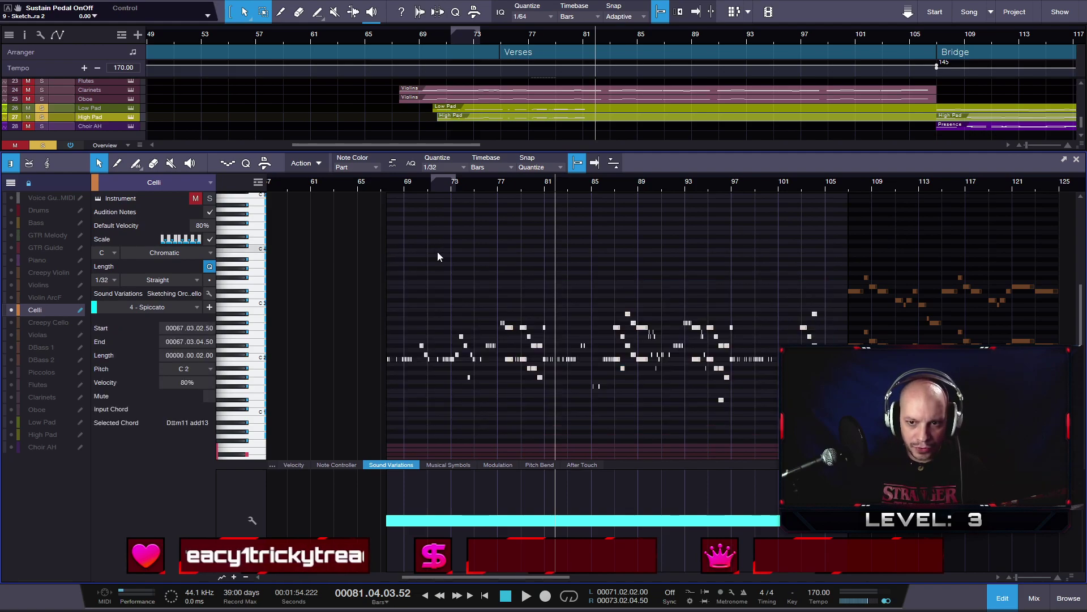
- Delete all the Low Pad notes between bars 70 and 81
left_click(46, 422)
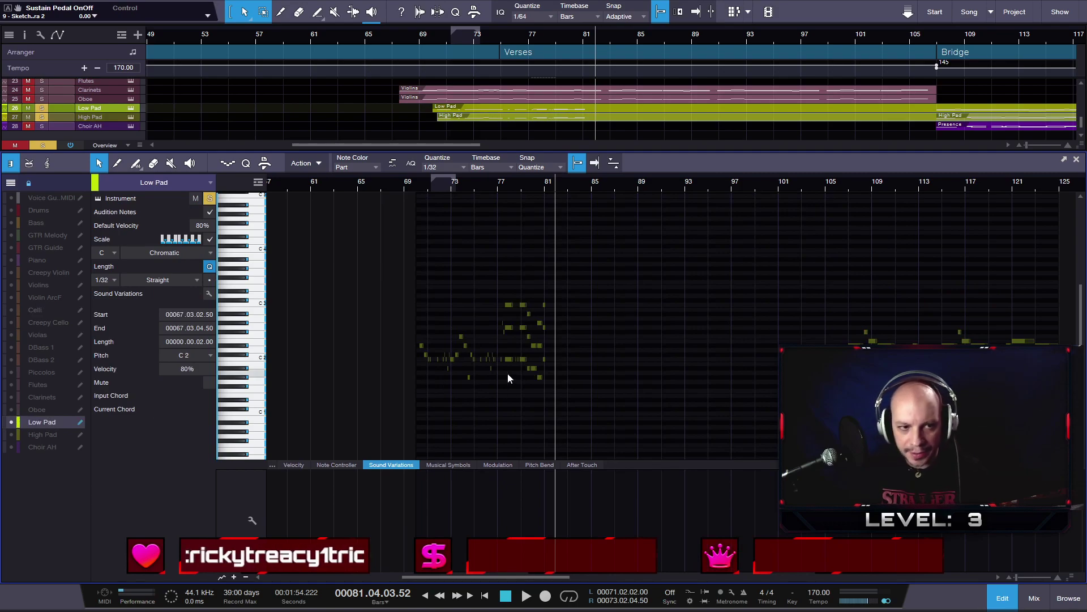
left_click(513, 409)
left_click_drag(617, 416, 421, 245)
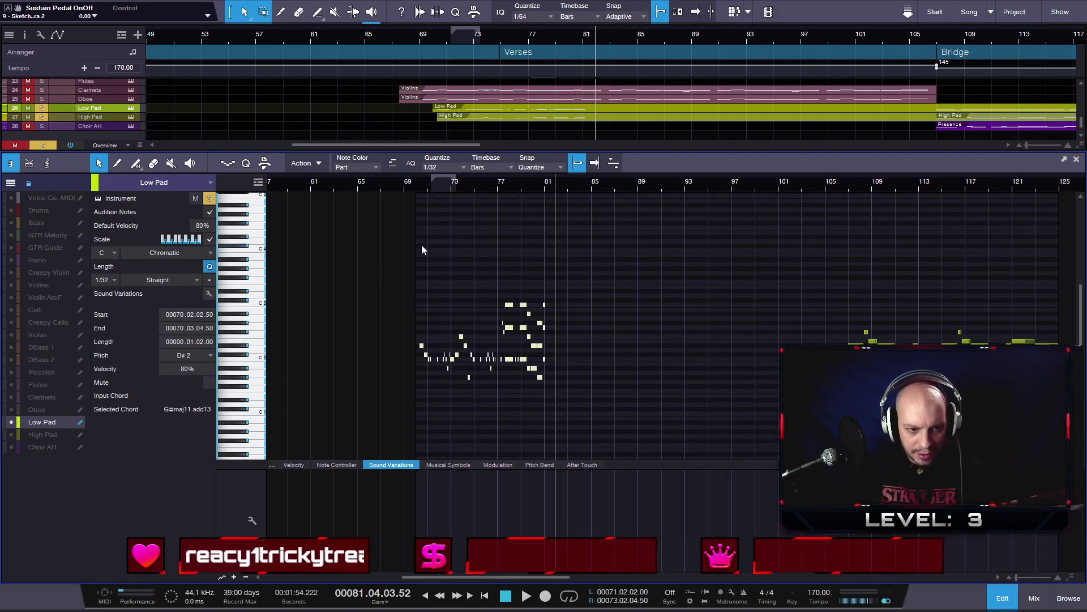
key("Delete")
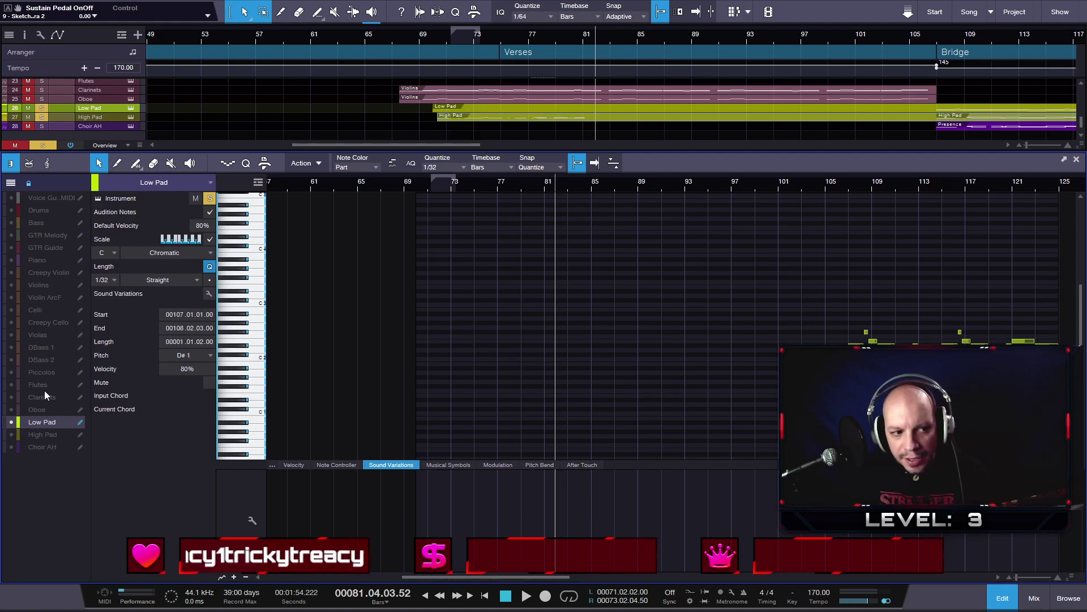
- Show the Celli notes behind the Low Pad and extend the start of the Low Pad and High Pad parts back to bar 67
left_click(11, 310)
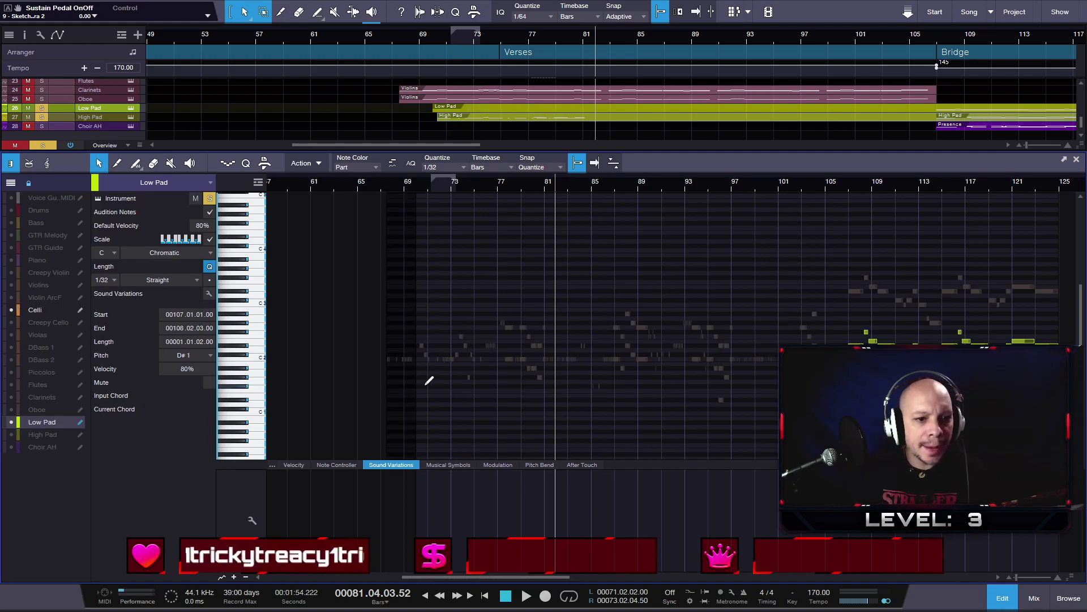
scroll(427, 376, "up", 4)
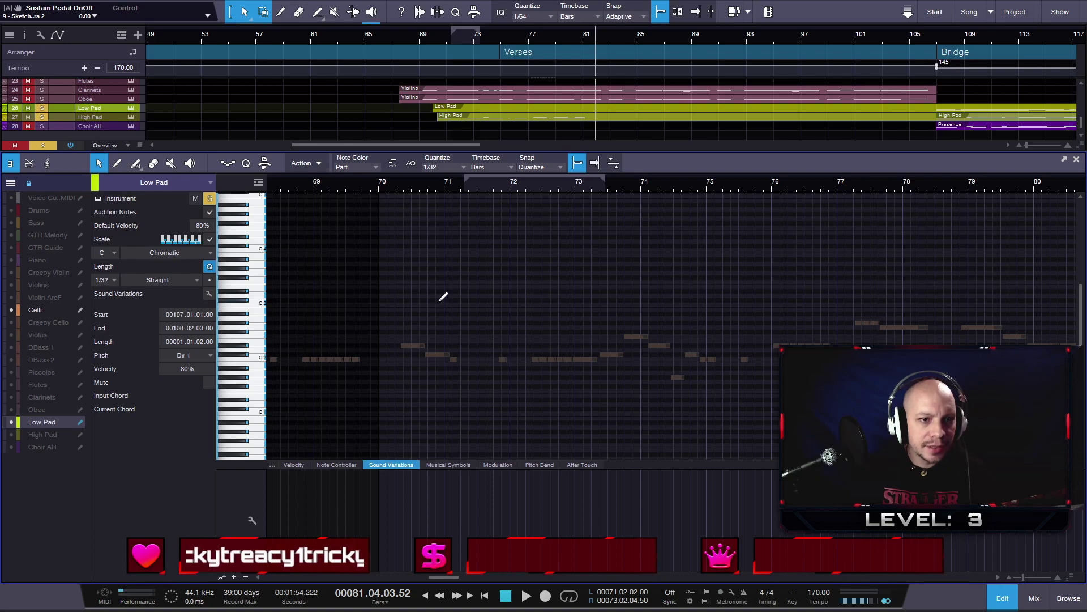
scroll(445, 255, "down", 2)
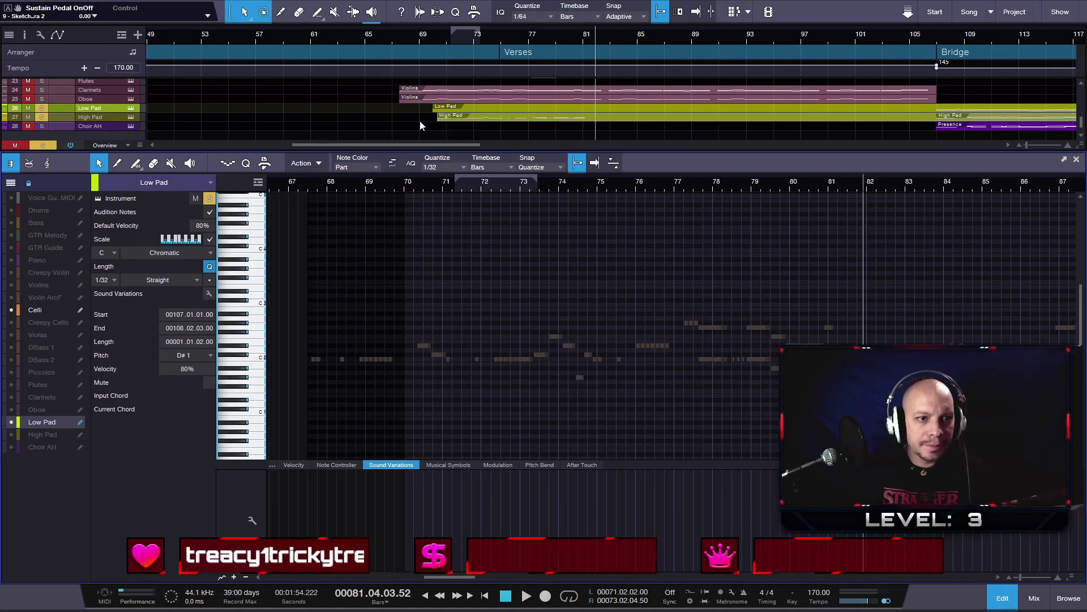
scroll(419, 125, "up", 3)
scroll(419, 125, "down", 2)
scroll(419, 124, "up", 2)
scroll(420, 125, "down", 3)
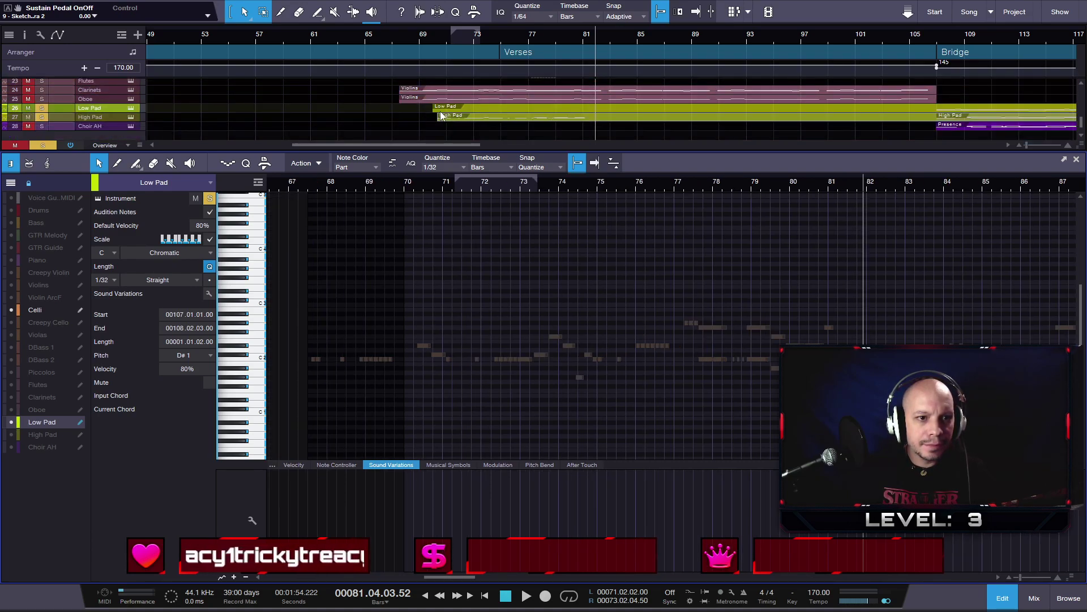
left_click(435, 107)
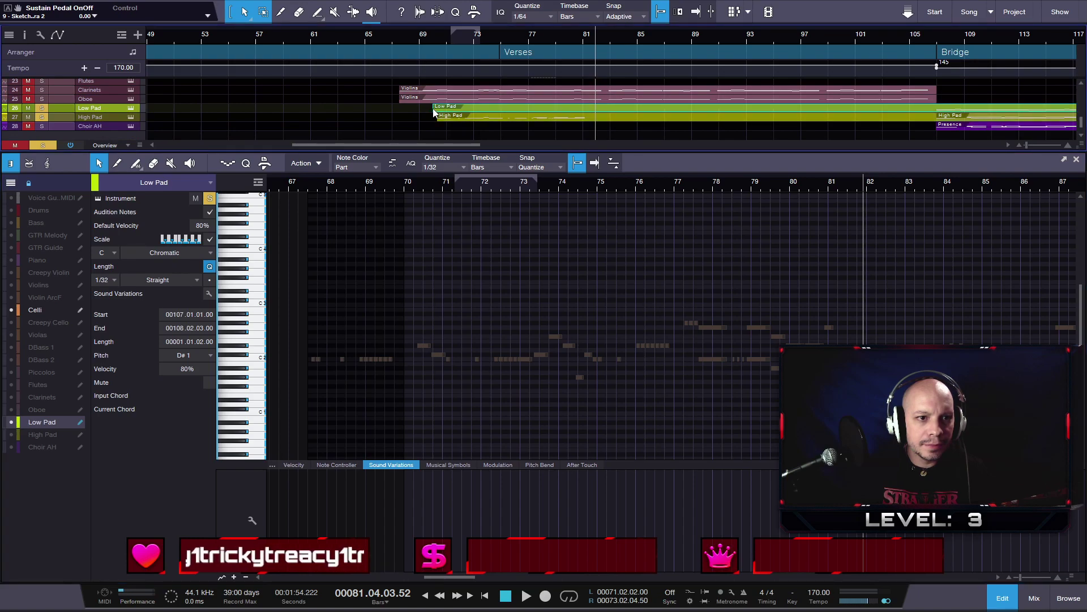
scroll(437, 117, "up", 1)
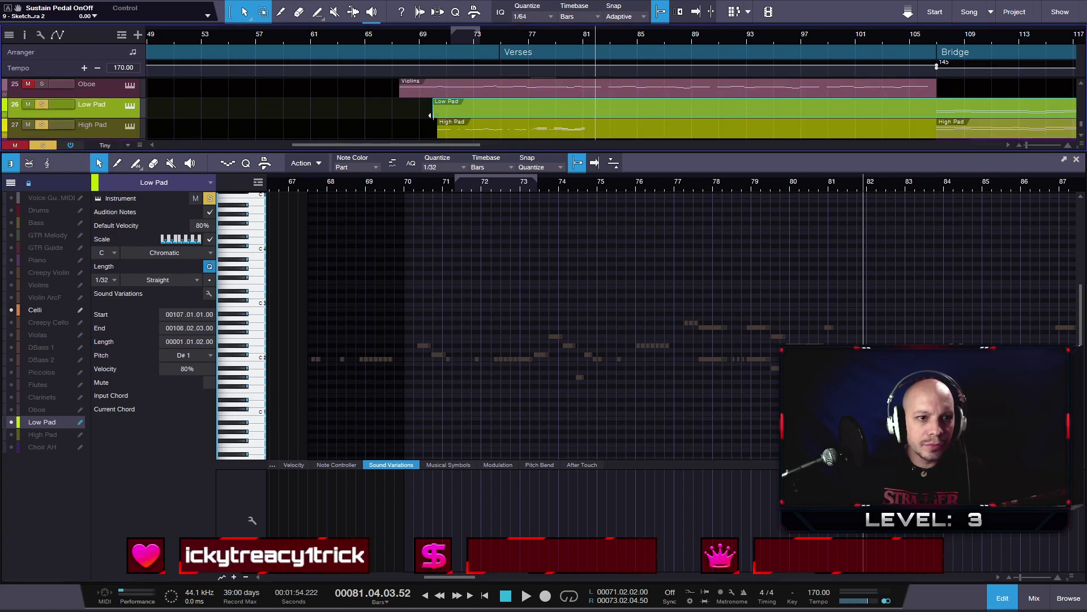
left_click_drag(433, 109, 396, 130)
- Paste the copied Celli notes into the Low Pad part starting at beat 3 of bar 67
left_click_drag(403, 183, 654, 169)
scroll(577, 250, "up", 6)
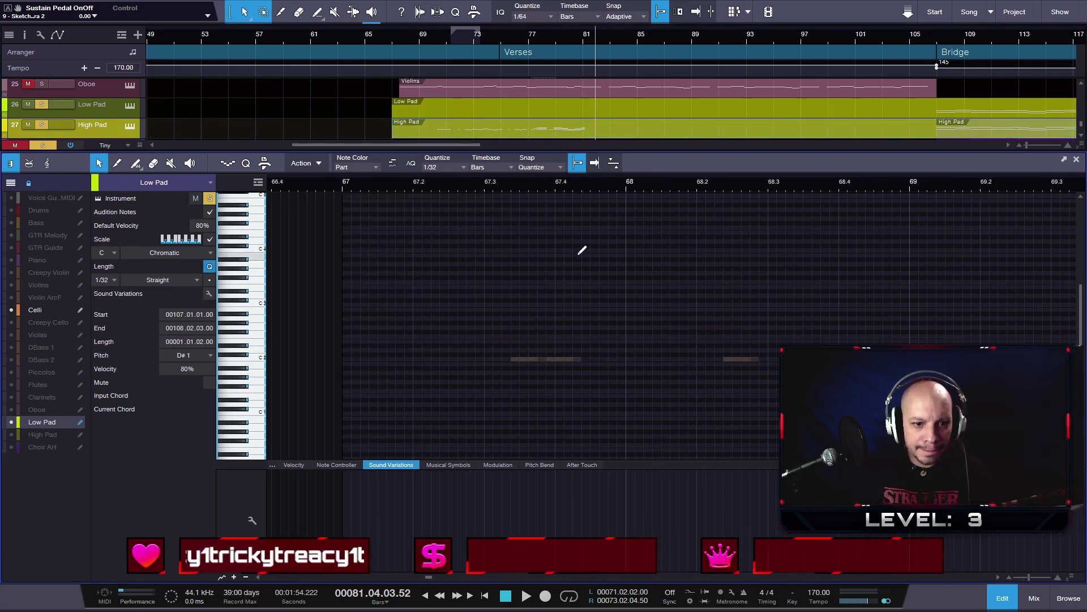
left_click(512, 189)
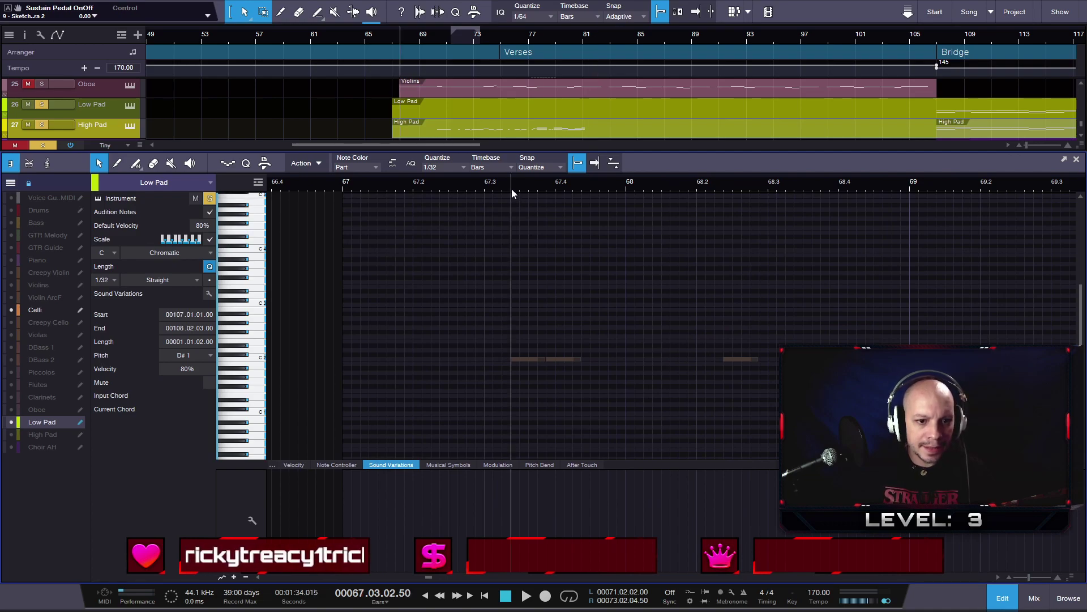
key("ctrl+v")
scroll(593, 310, "down", 6)
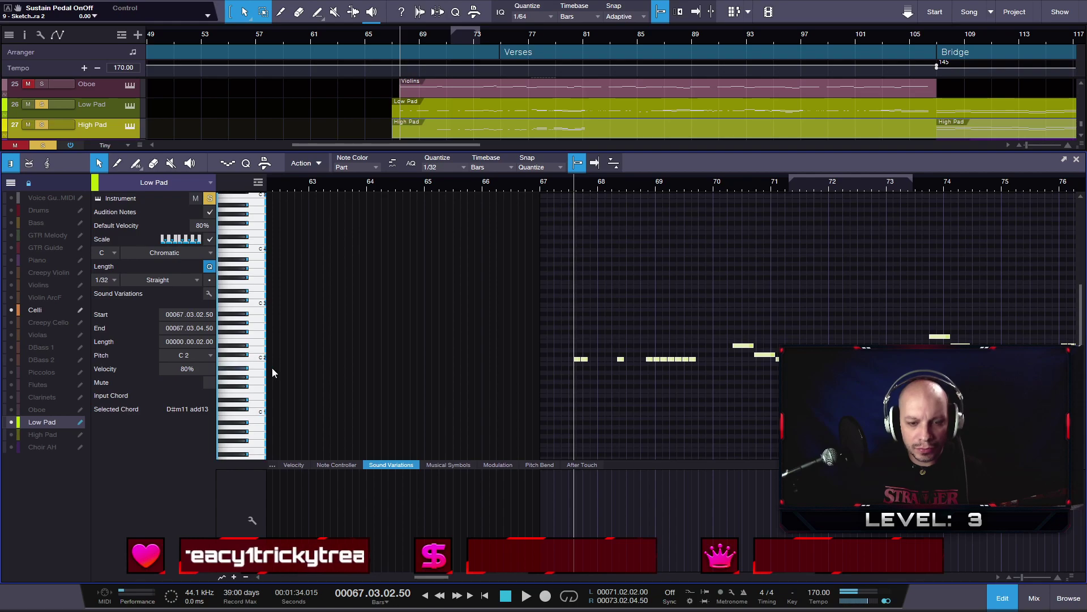
scroll(539, 243, "down", 8)
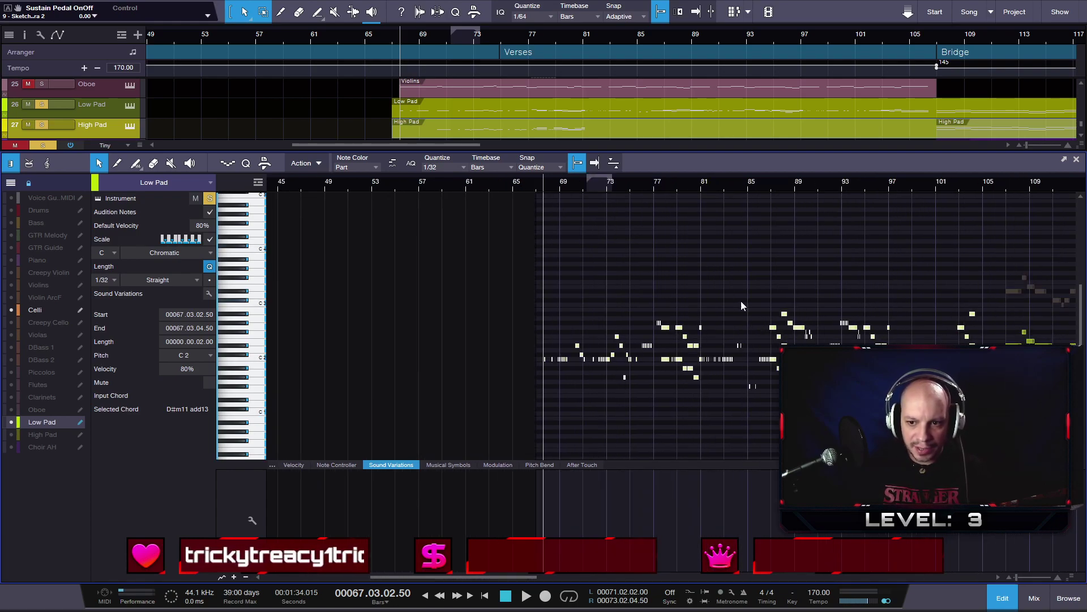
scroll(680, 295, "down", 1)
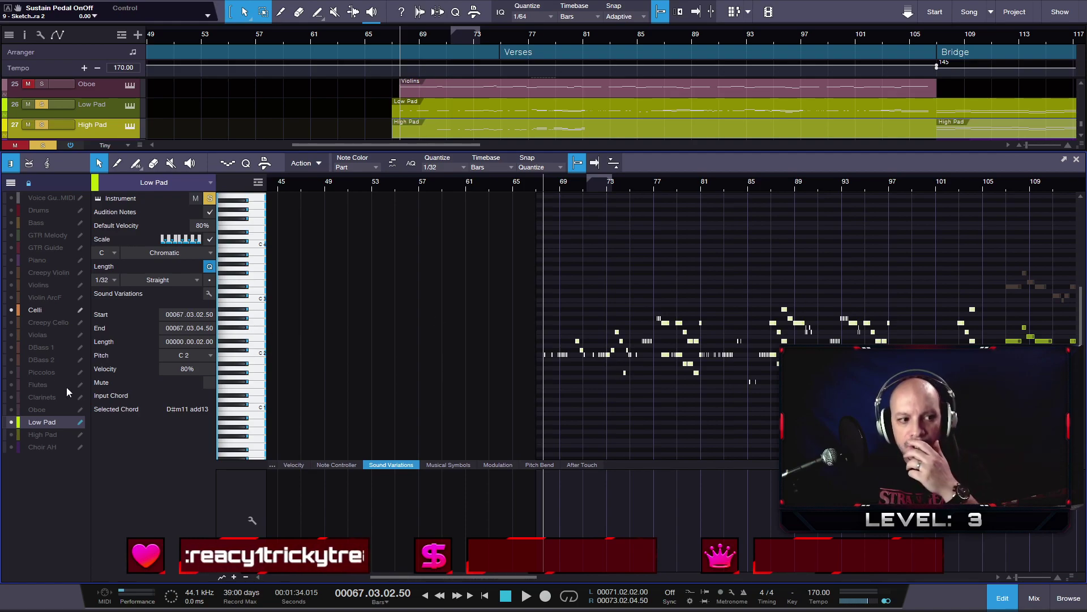
- Delete all the High Pad notes between bars 70 and 81
left_click(42, 434)
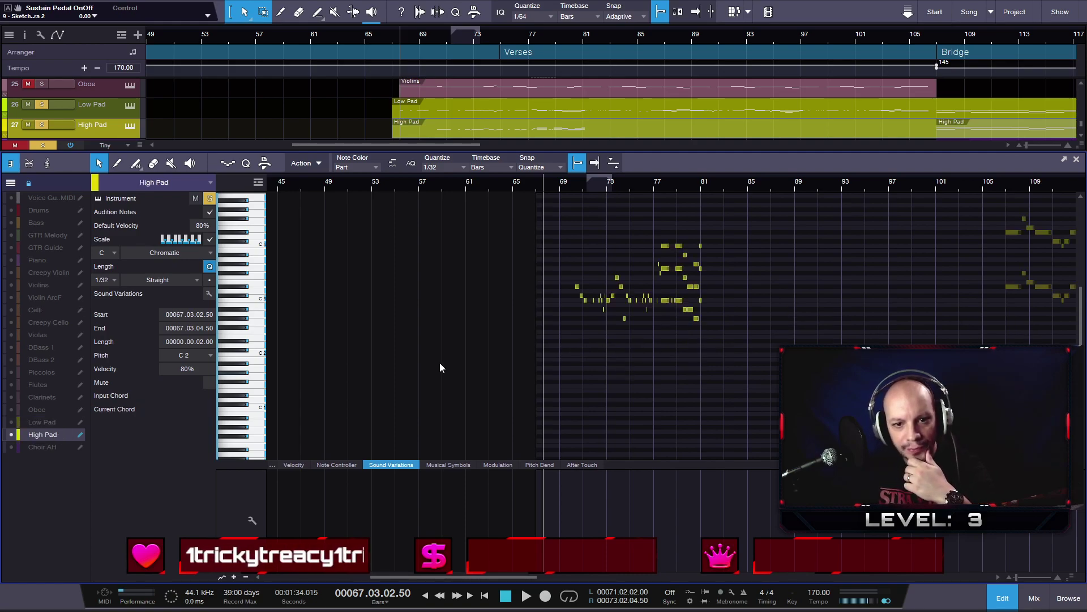
left_click_drag(715, 366, 572, 181)
key("Delete")
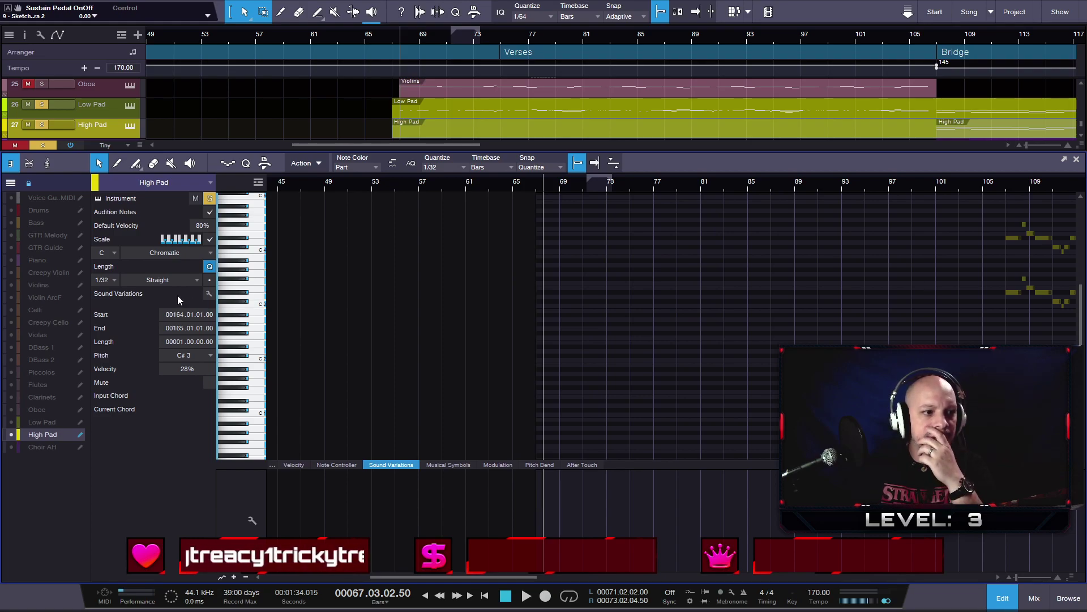
- Open the Violin ArcF track and select all its notes from bar 67 up to the Bridge for copying
left_click(49, 286)
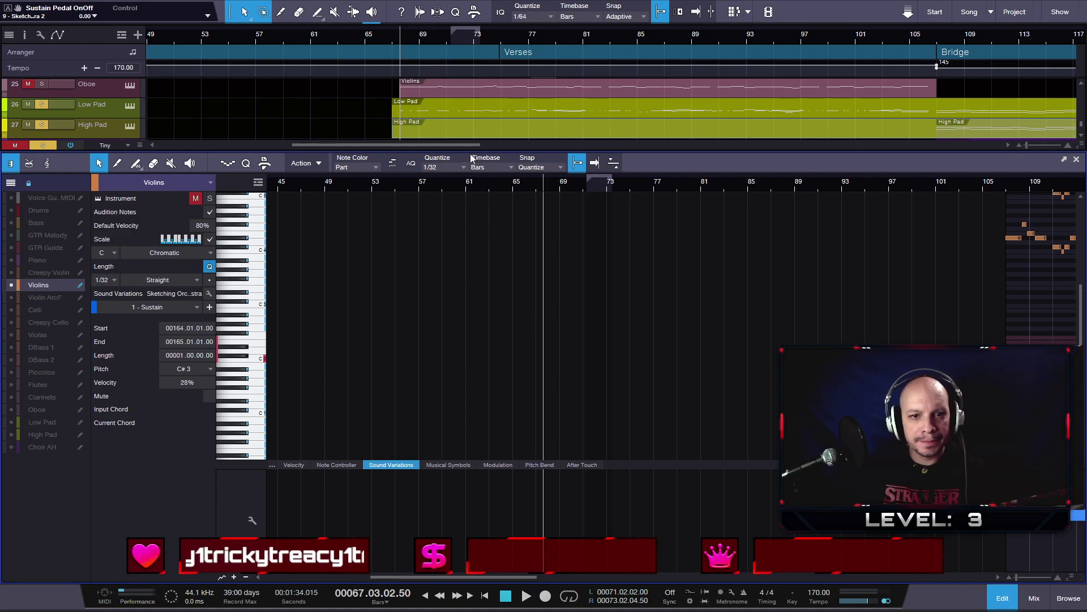
left_click(38, 297)
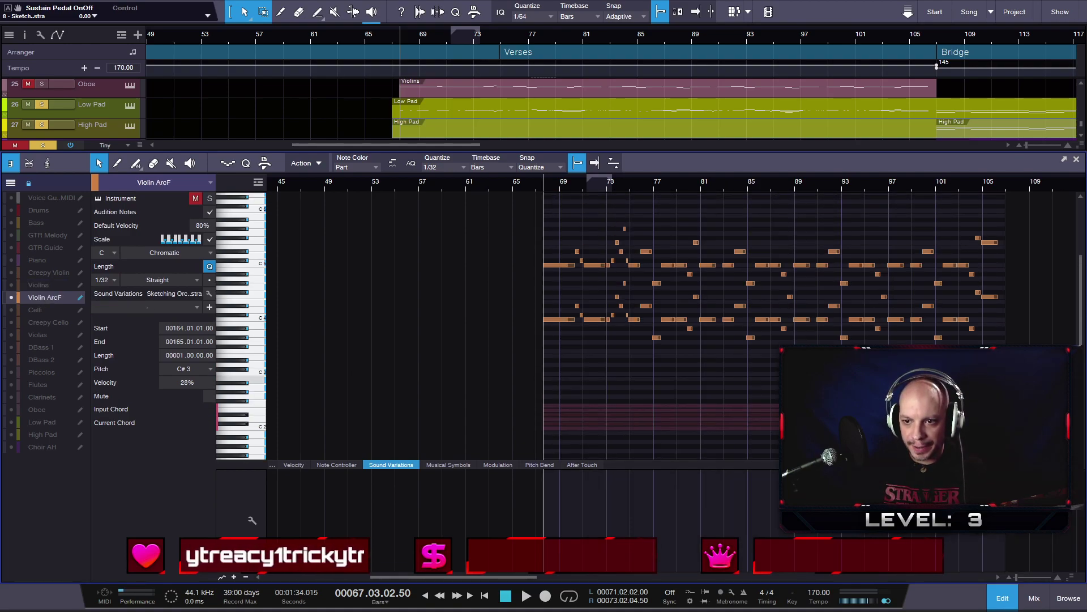
left_click_drag(997, 394, 551, 192)
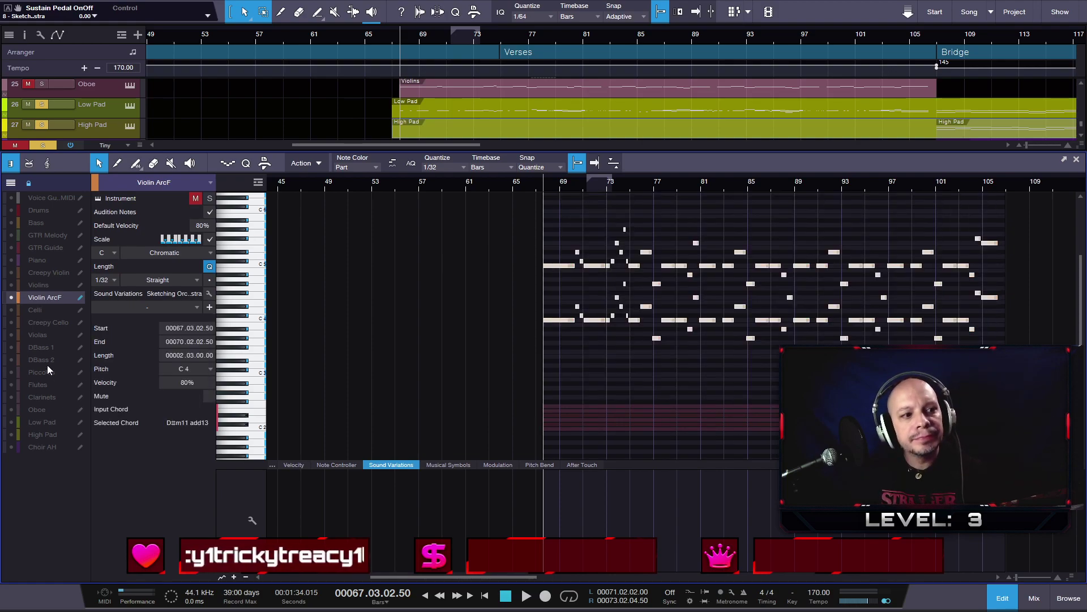
- Paste the Violin ArcF notes into the High Pad part from beat 3 of bar 67 and transpose them down an octave
left_click(46, 430)
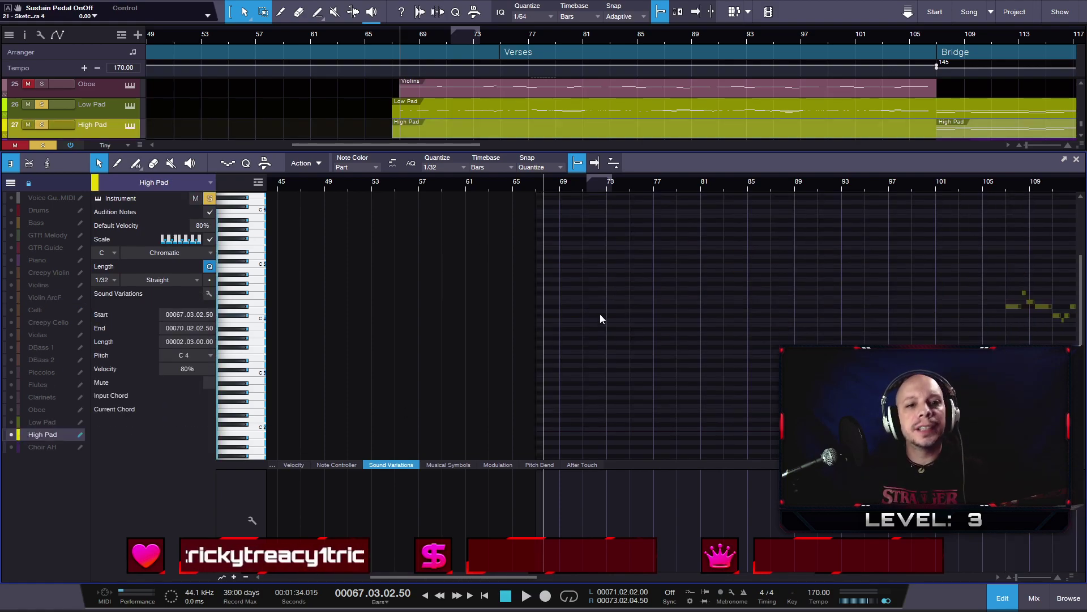
left_click(11, 297)
scroll(564, 345, "up", 4)
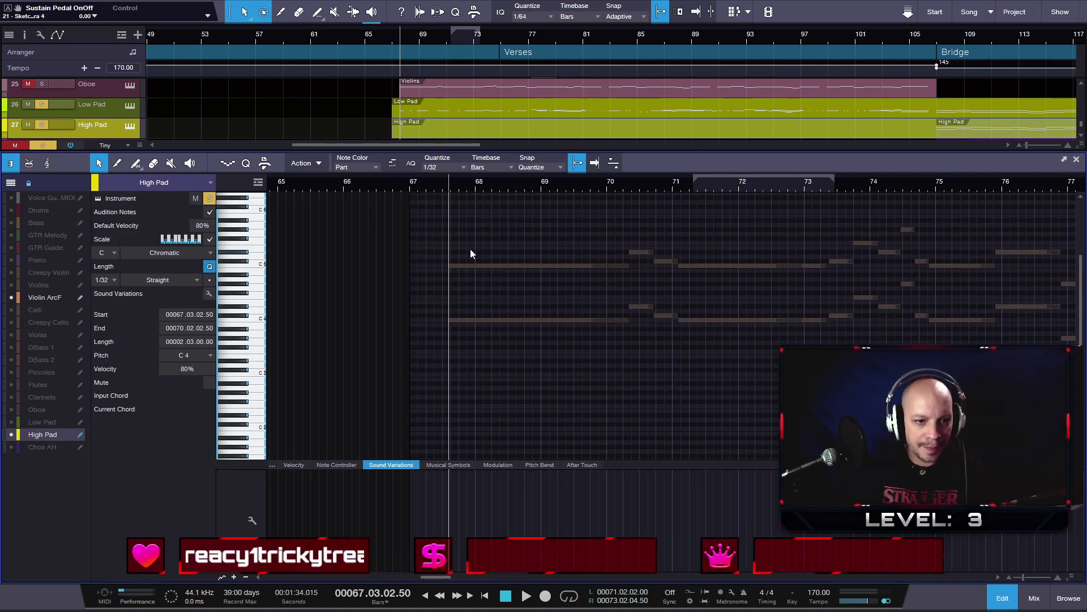
scroll(444, 211, "up", 5)
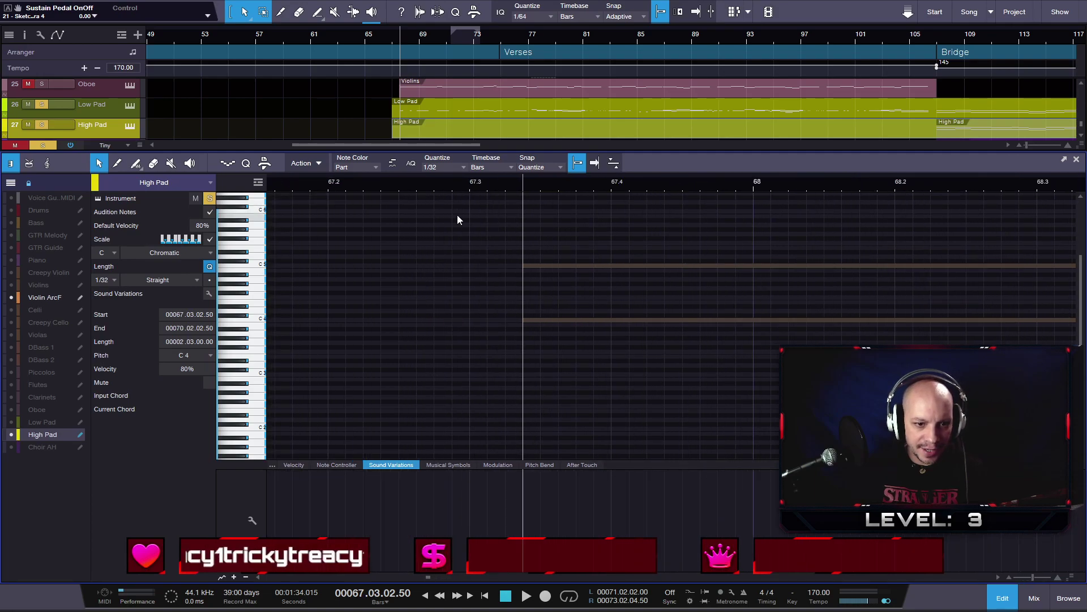
scroll(489, 231, "down", 8)
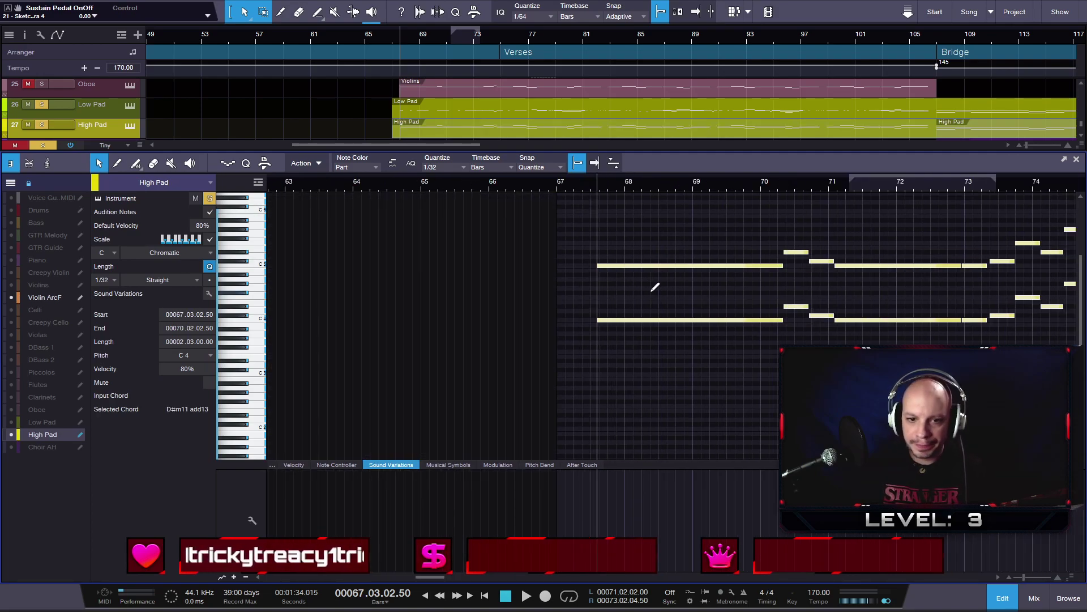
key("shift+Down")
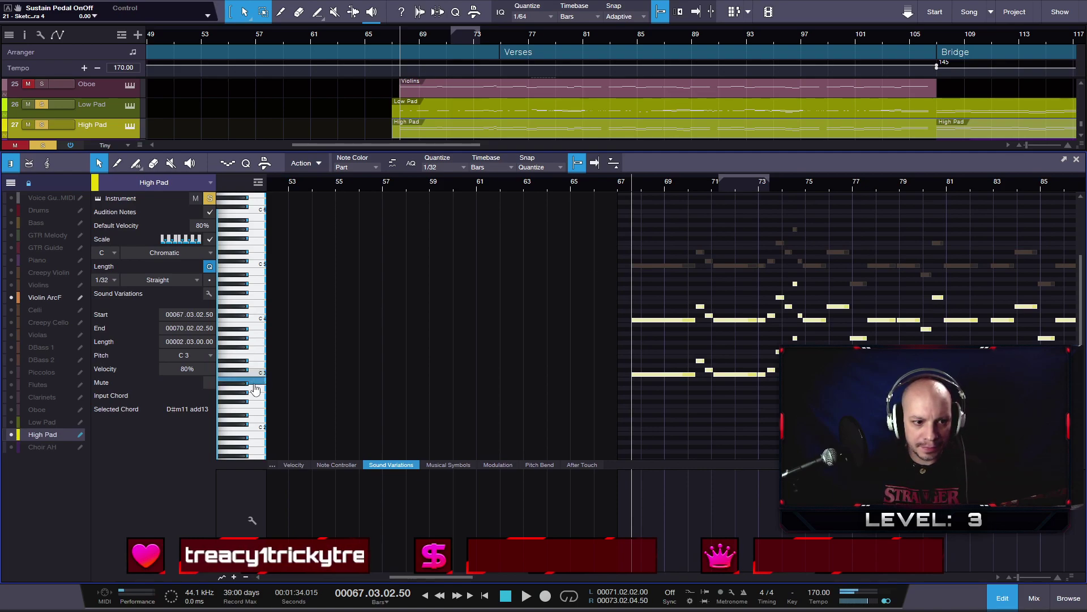
- Play from bar 67 and take the pads out of solo to hear them within the full arrangement
key("space")
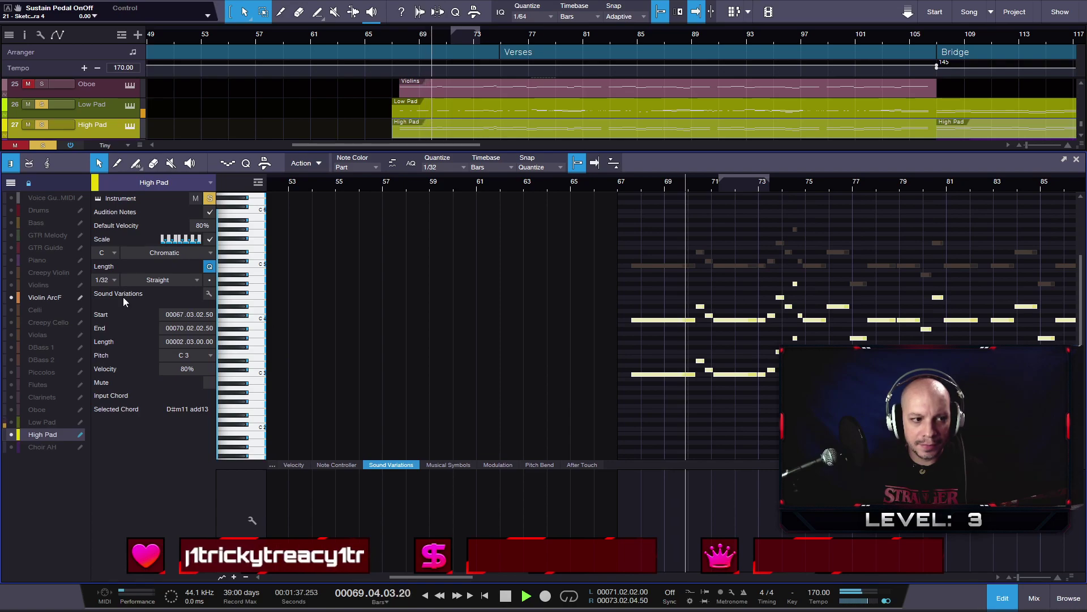
left_click(66, 423)
left_click(208, 198)
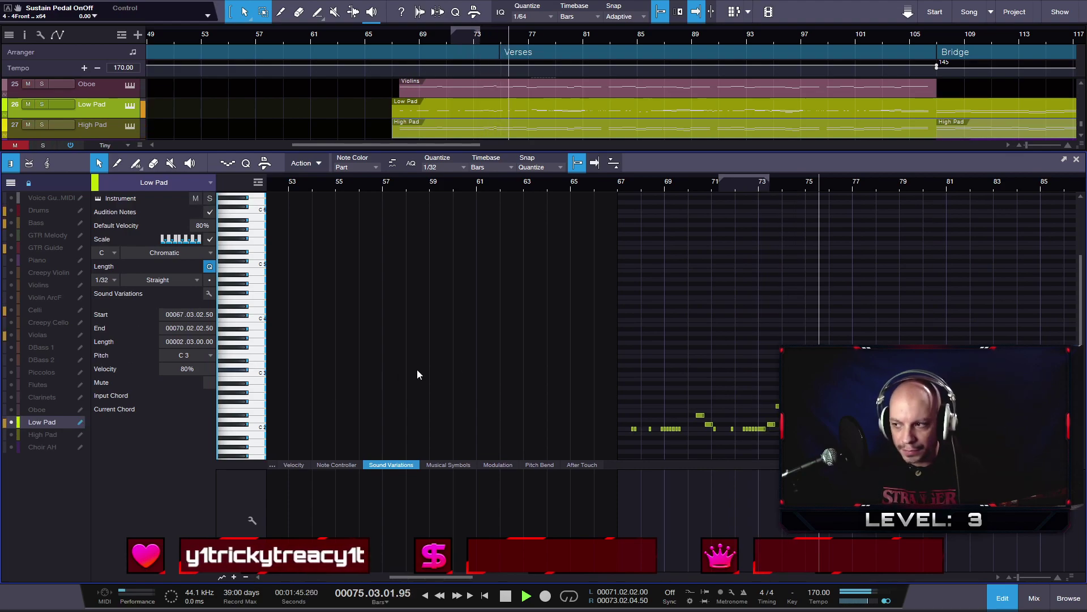
scroll(667, 367, "down", 3)
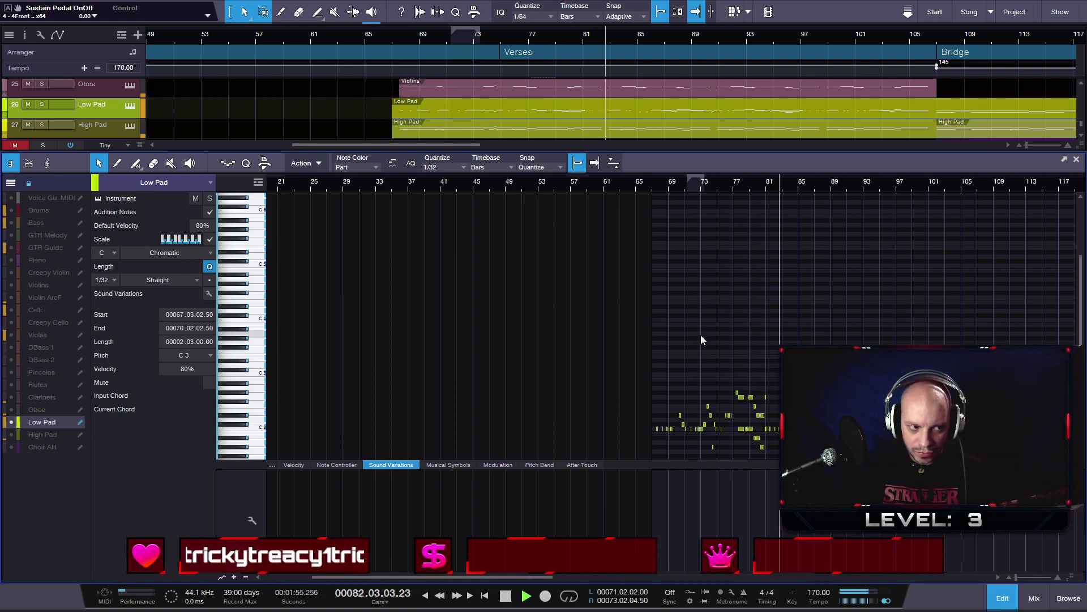
- Open the Violas track during playback and toggle its solo on and off to compare it with the mix
left_click(43, 335)
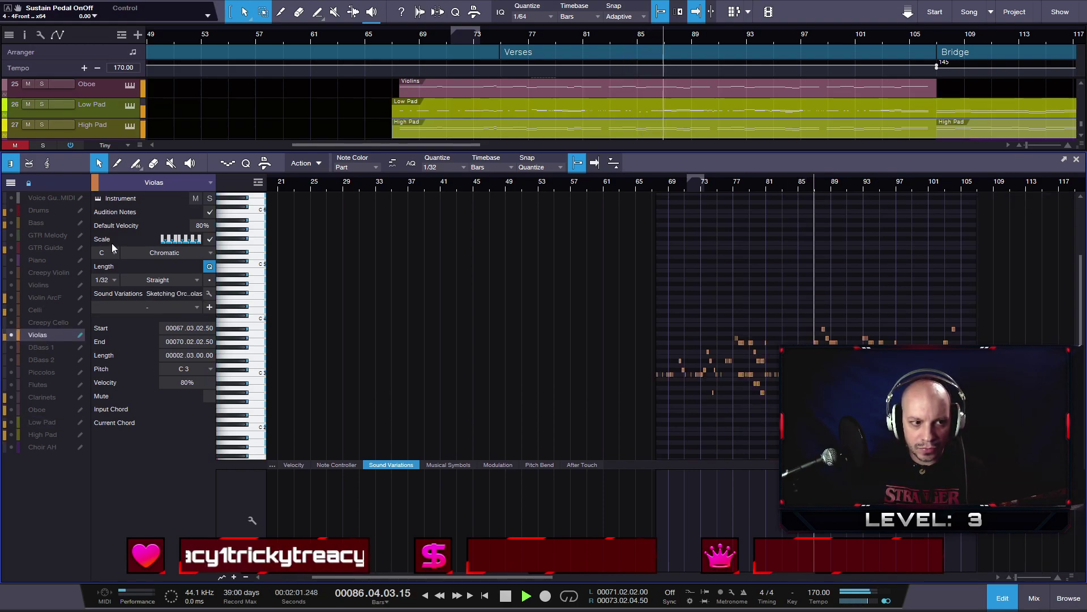
left_click(207, 199)
left_click(208, 199)
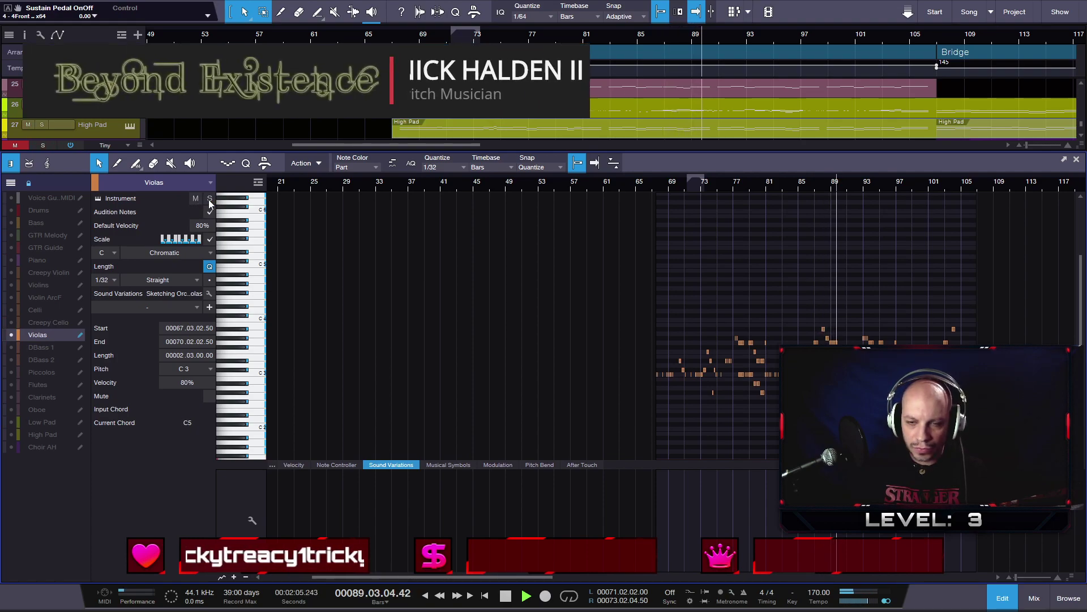
left_click(207, 212)
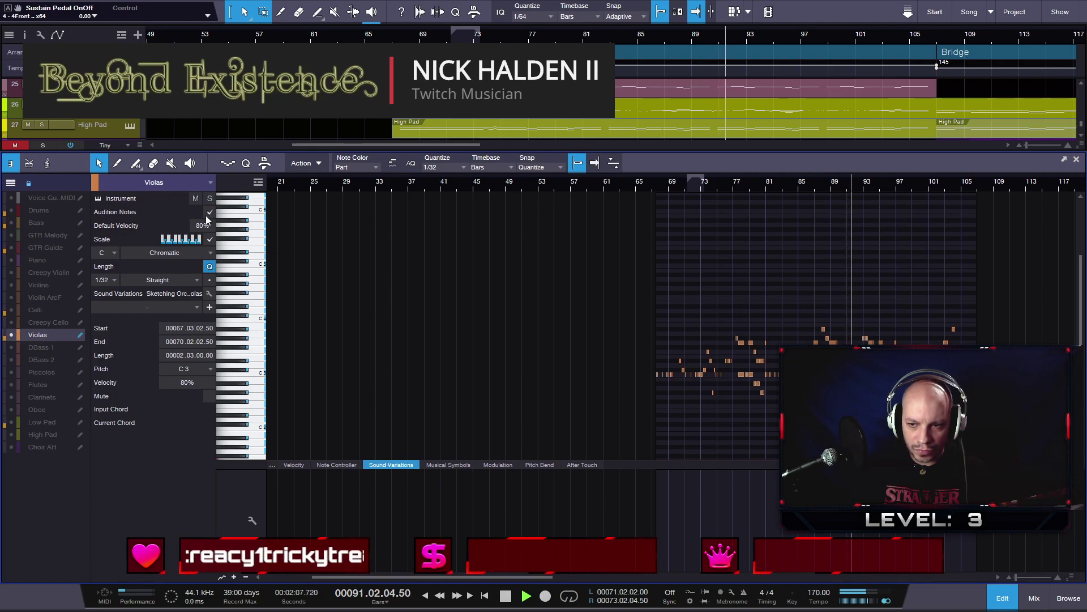
left_click(249, 271)
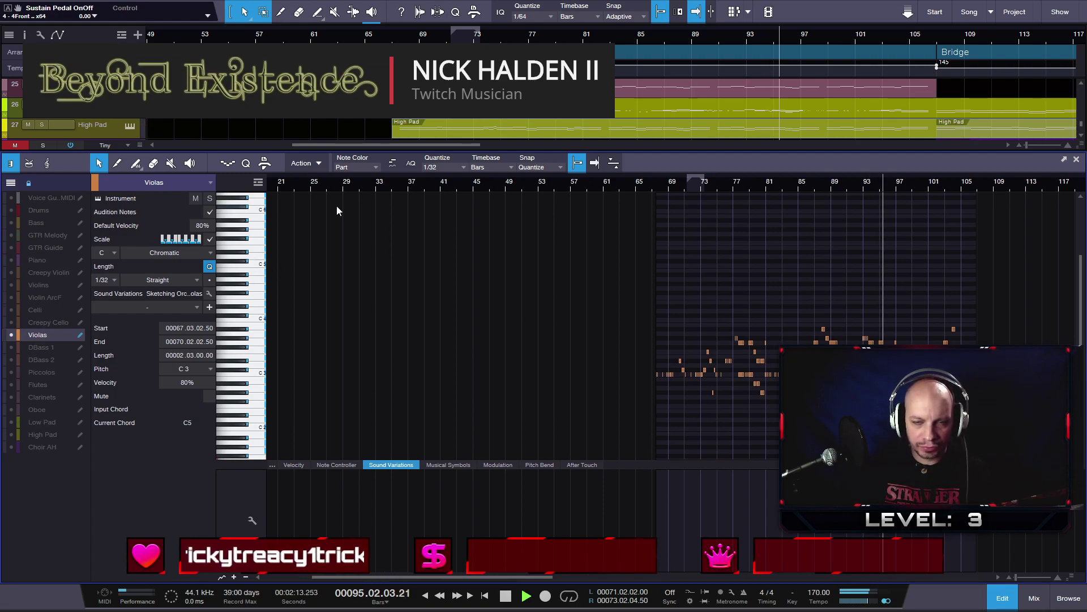
- Return to the full arrangement with playback stopped and save the song
left_click(1077, 160)
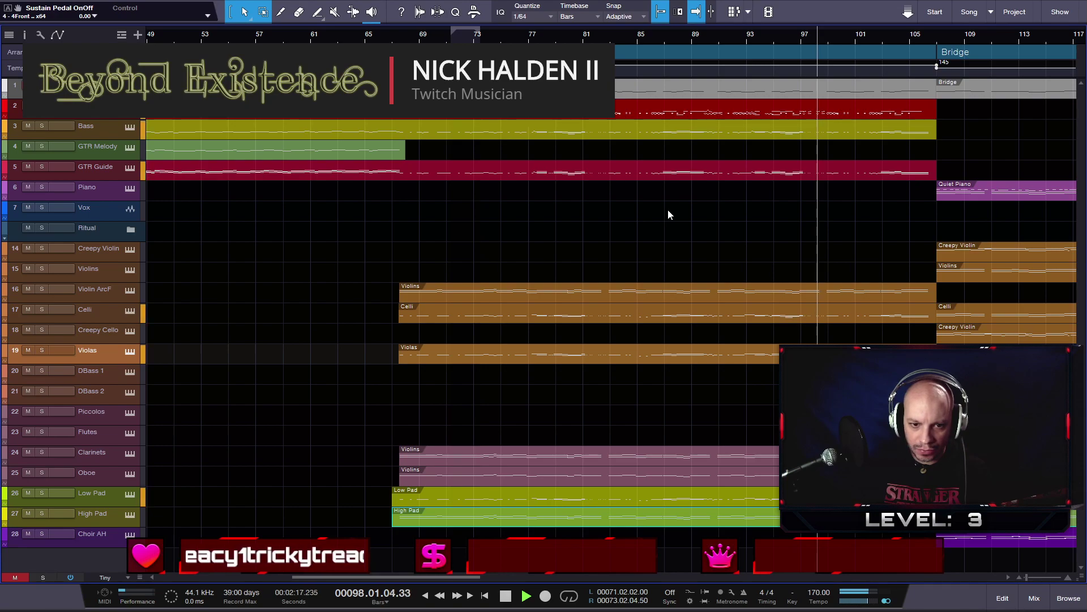
key("space")
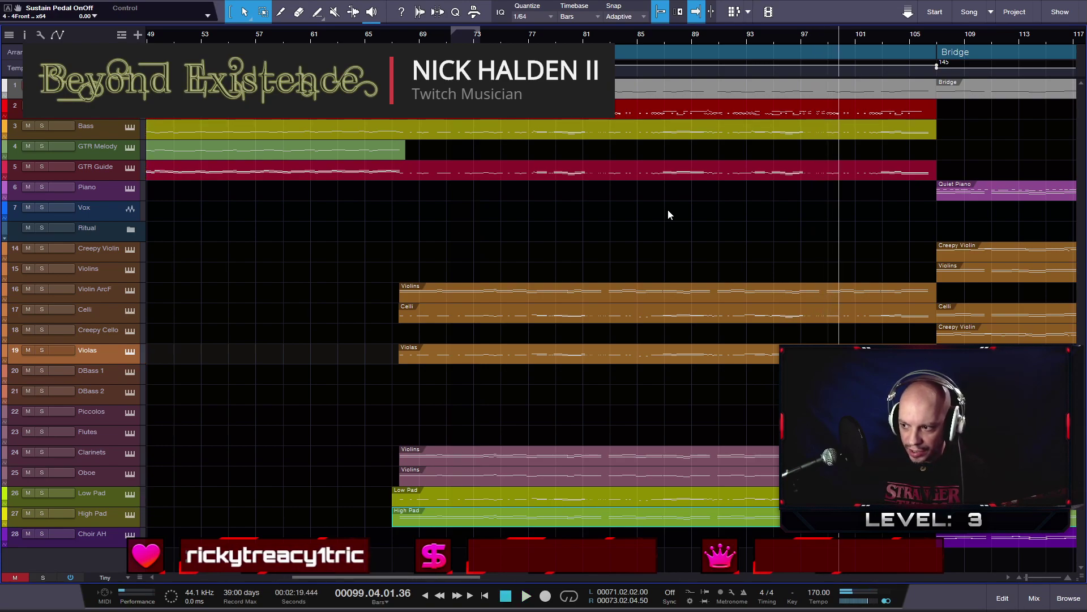
key("ctrl+s")
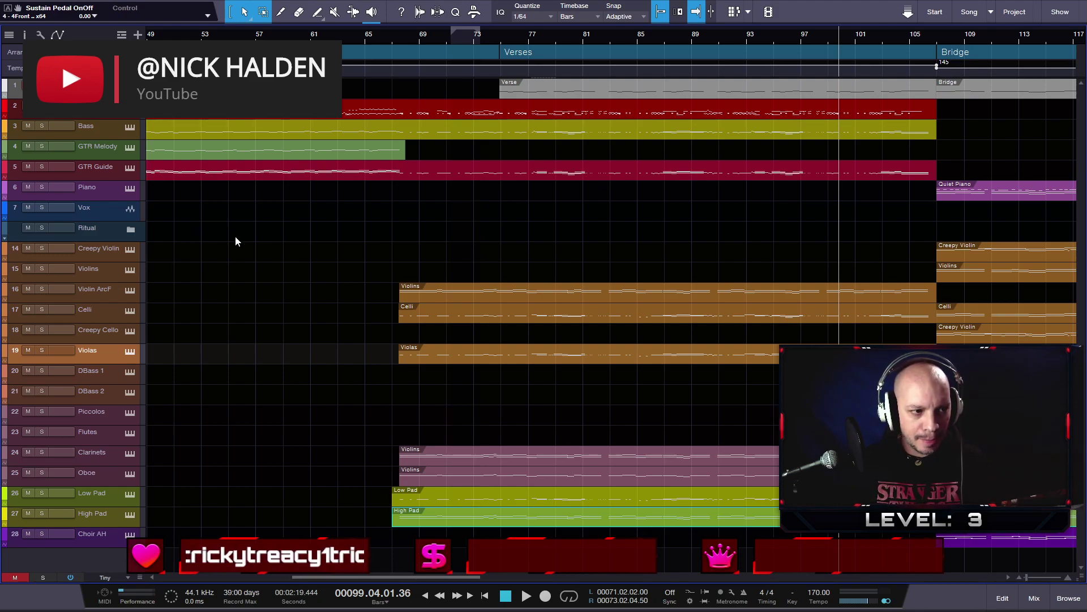
- Look through the list of instruments that the Violas' Sketching Orchestra plug-in offers without changing its selection
left_click(1069, 598)
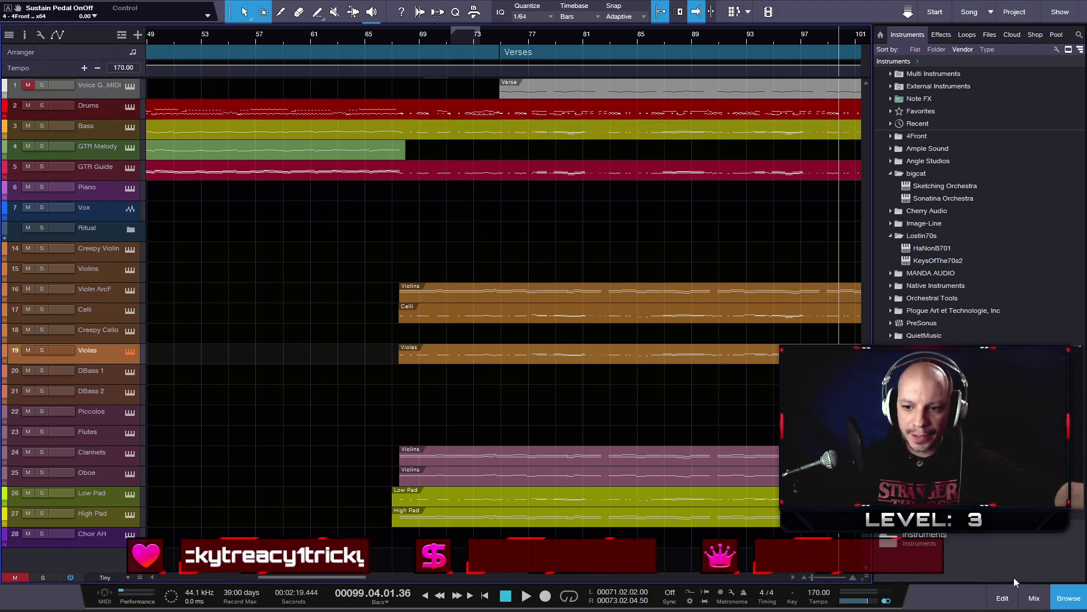
left_click(1063, 597)
left_click(719, 169)
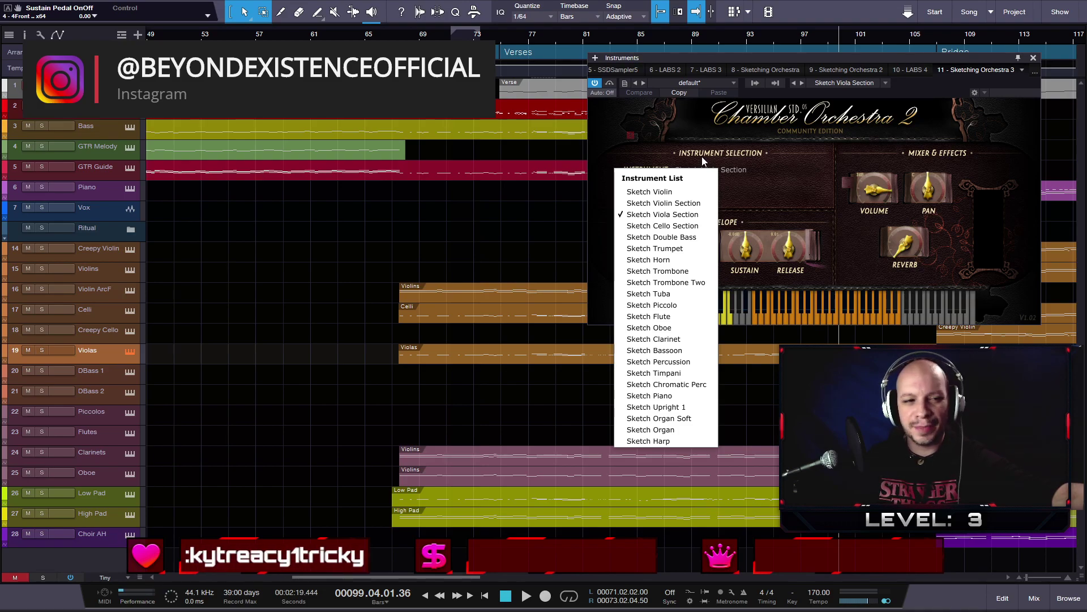
left_click(100, 550)
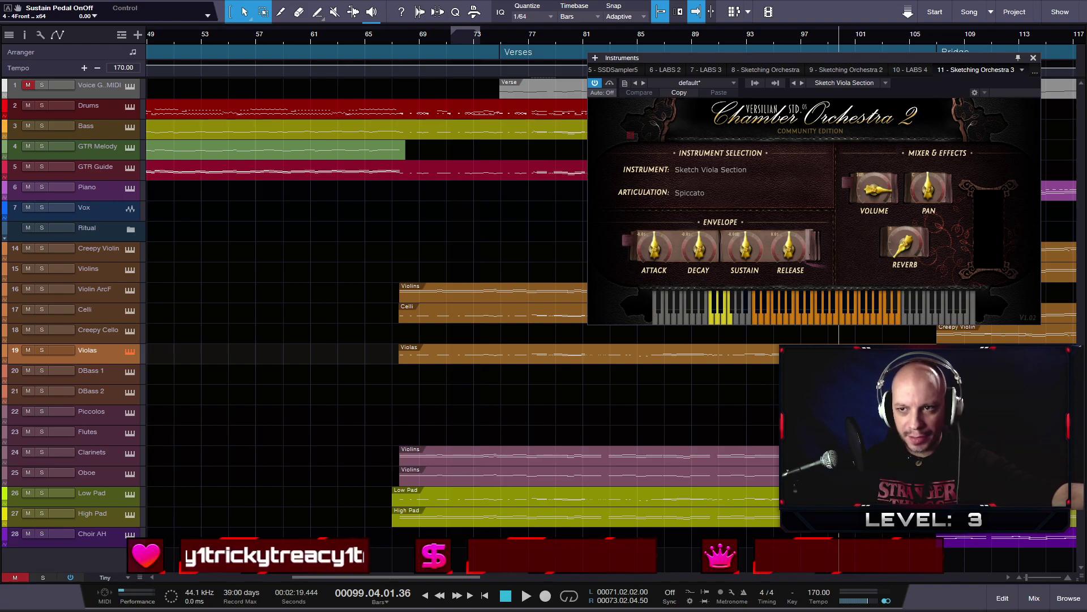
left_click(1033, 58)
- Add a new Sketching Orchestra instrument track below Choir AH and set its instrument to Sketch Harp
left_click(1067, 596)
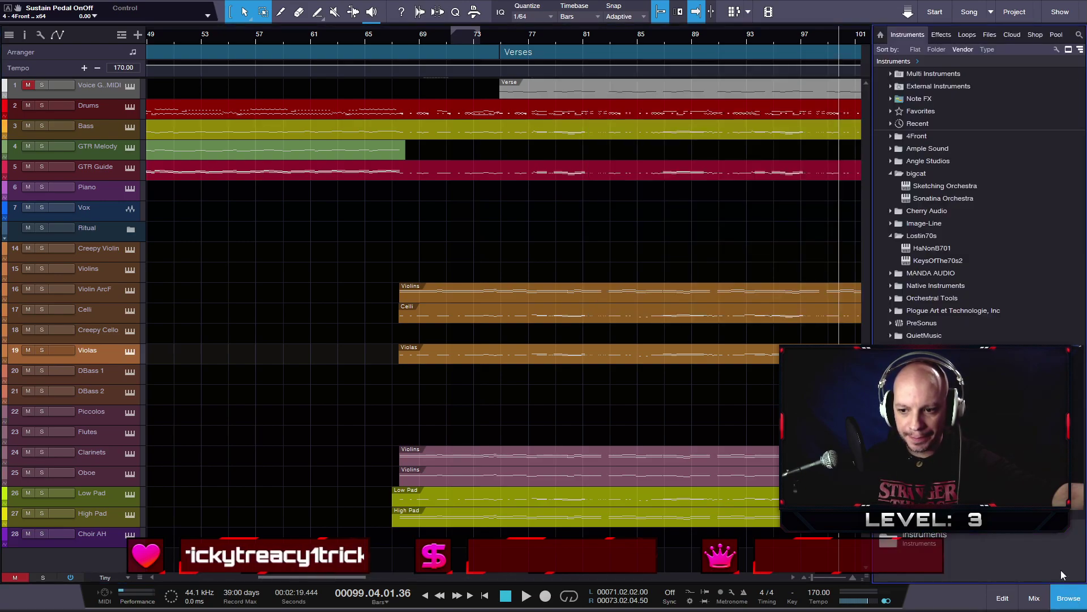
mouse_move(947, 187)
left_mouse_down()
mouse_move(653, 343)
mouse_move(13, 566)
mouse_move(75, 560)
left_mouse_up()
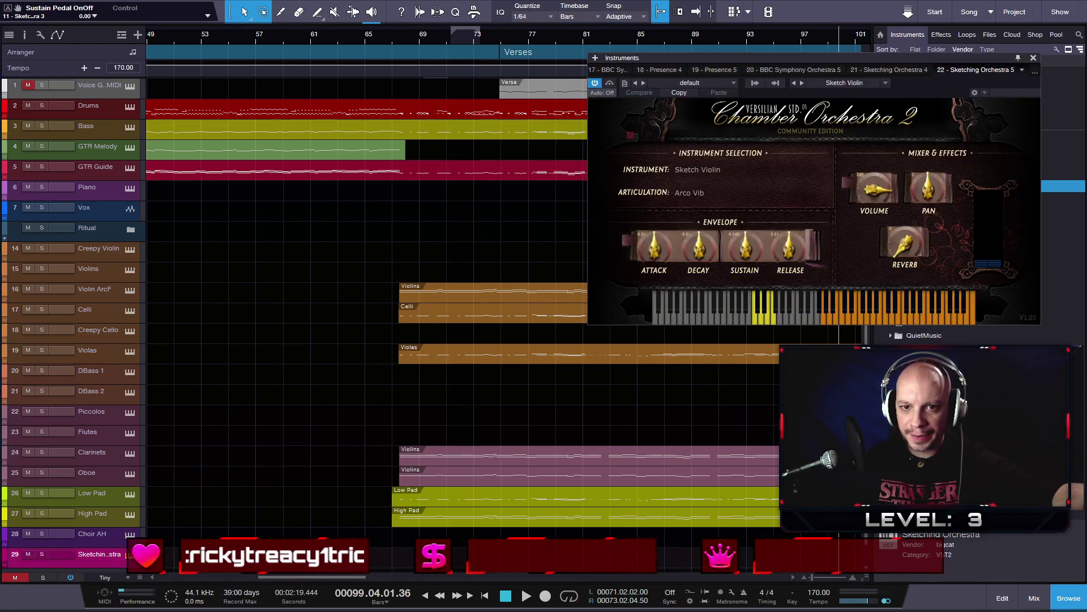
left_click(709, 171)
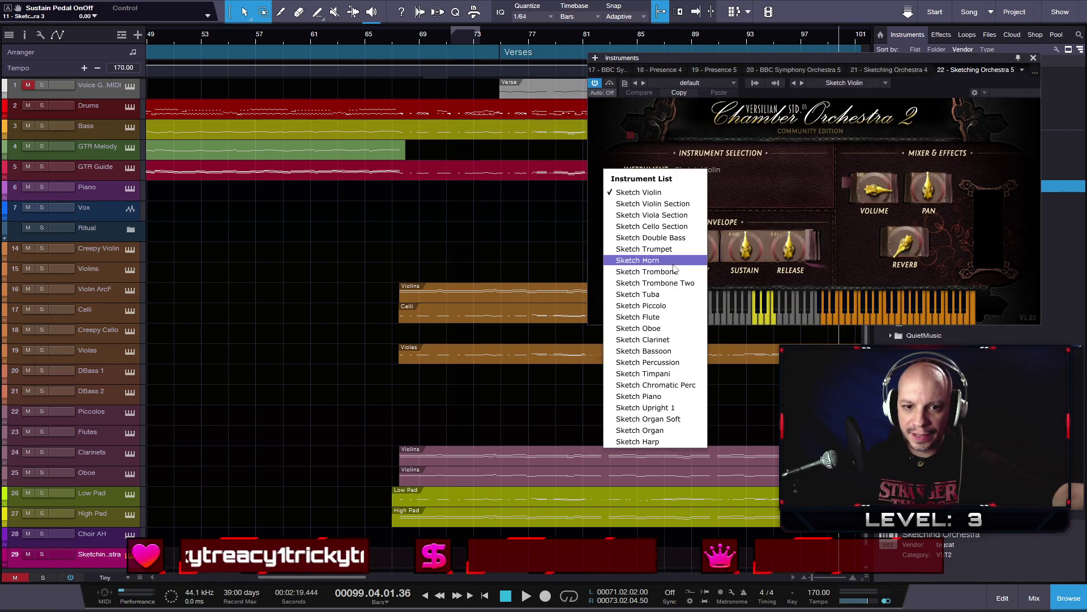
left_click(677, 441)
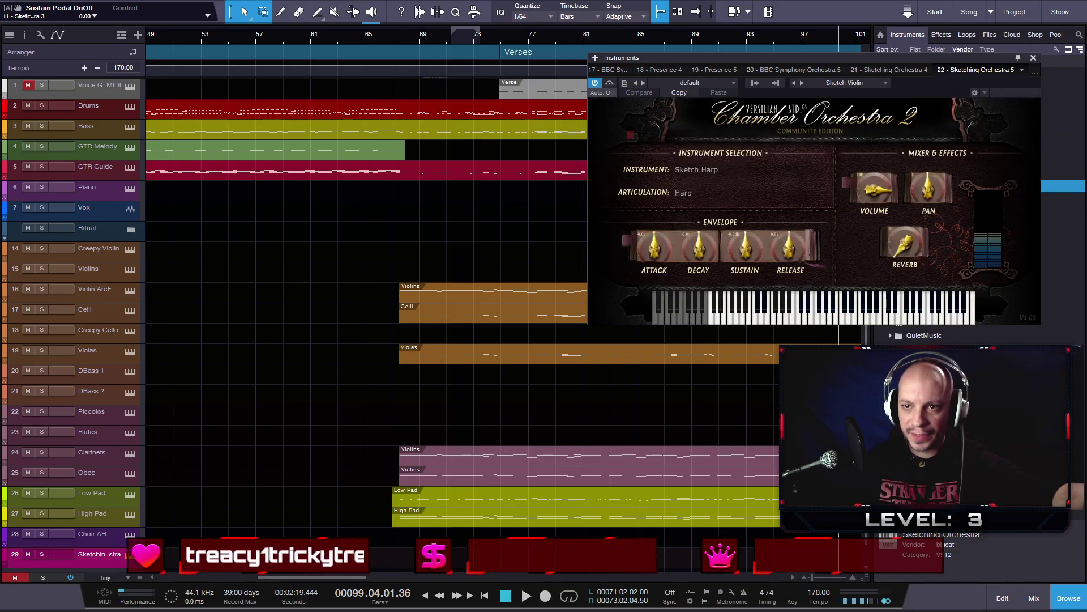
left_click(1033, 59)
key("F5")
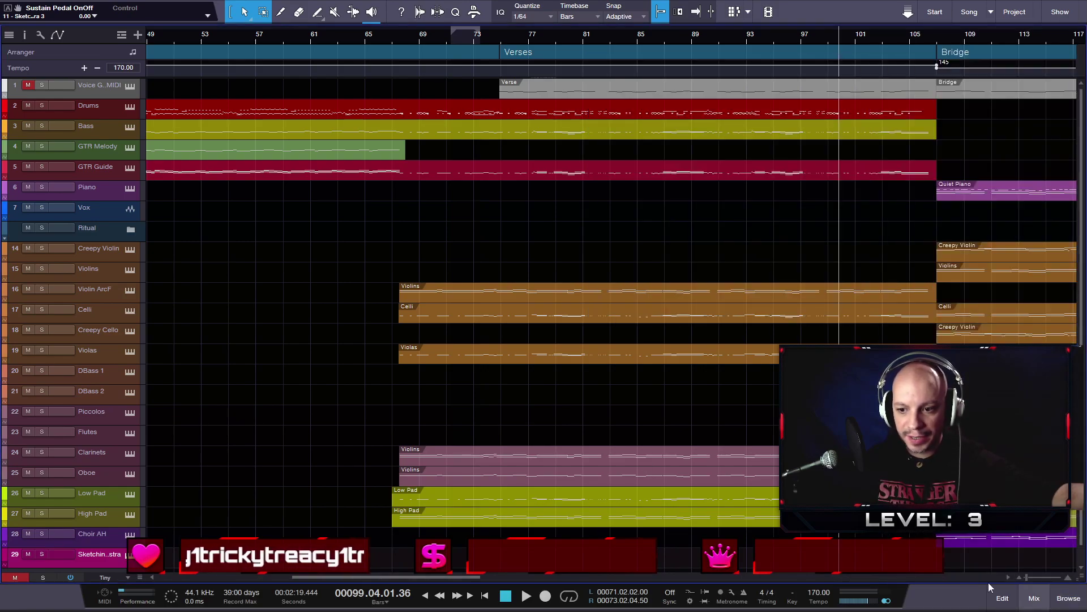
- Rename the new Sketching Orchestra track as Harp
double_click(97, 557)
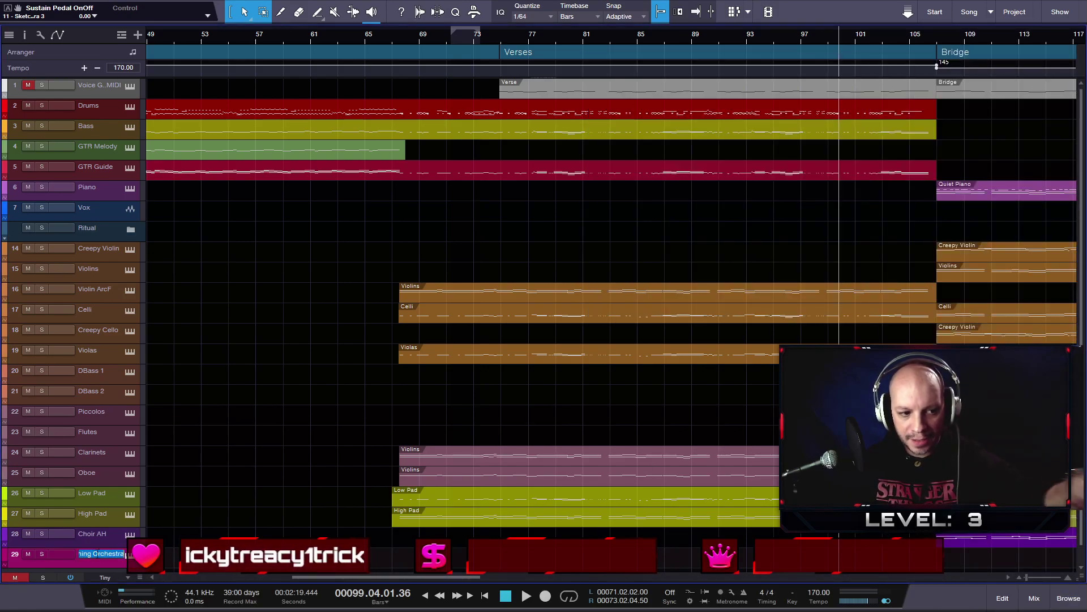
type("Harp")
key("Return")
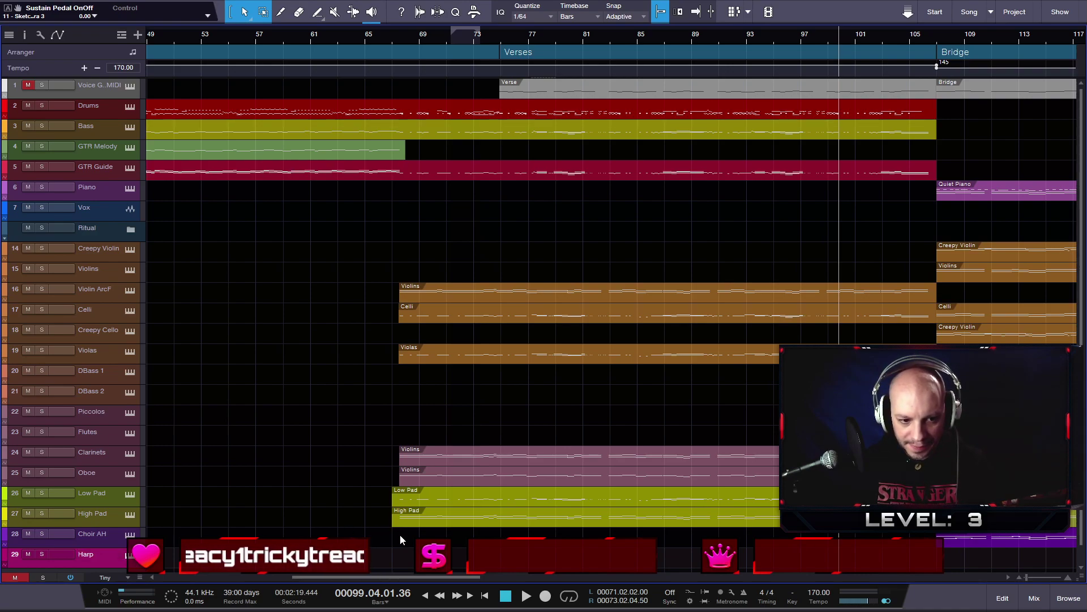
- Create an empty part from about bar 67 to the start of the Bridge and place it on the Harp track
key("5")
left_click_drag(395, 532, 938, 537)
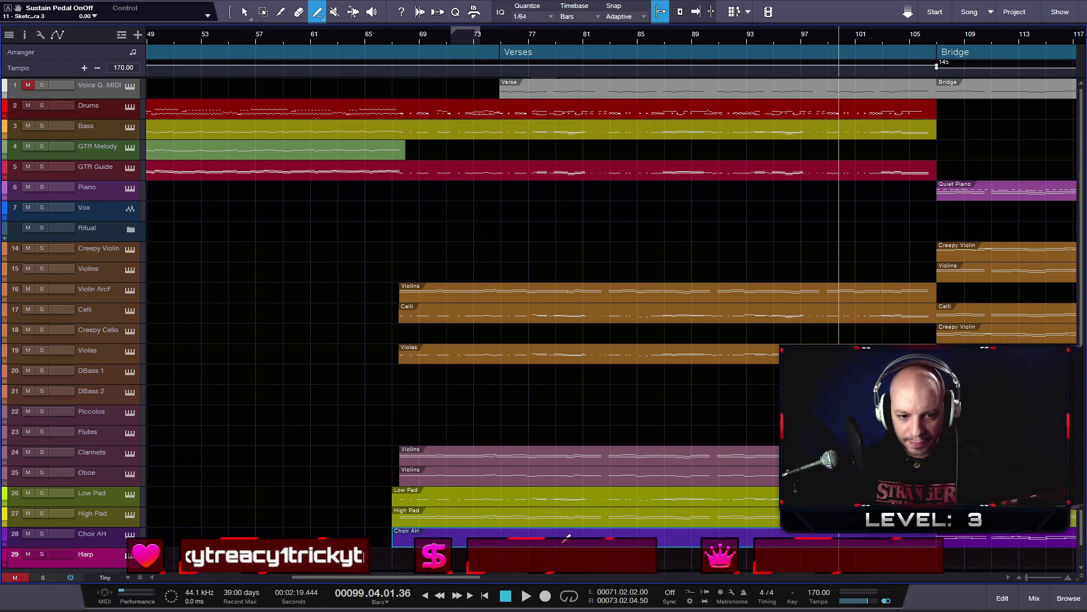
key("1")
scroll(563, 555, "down", 1)
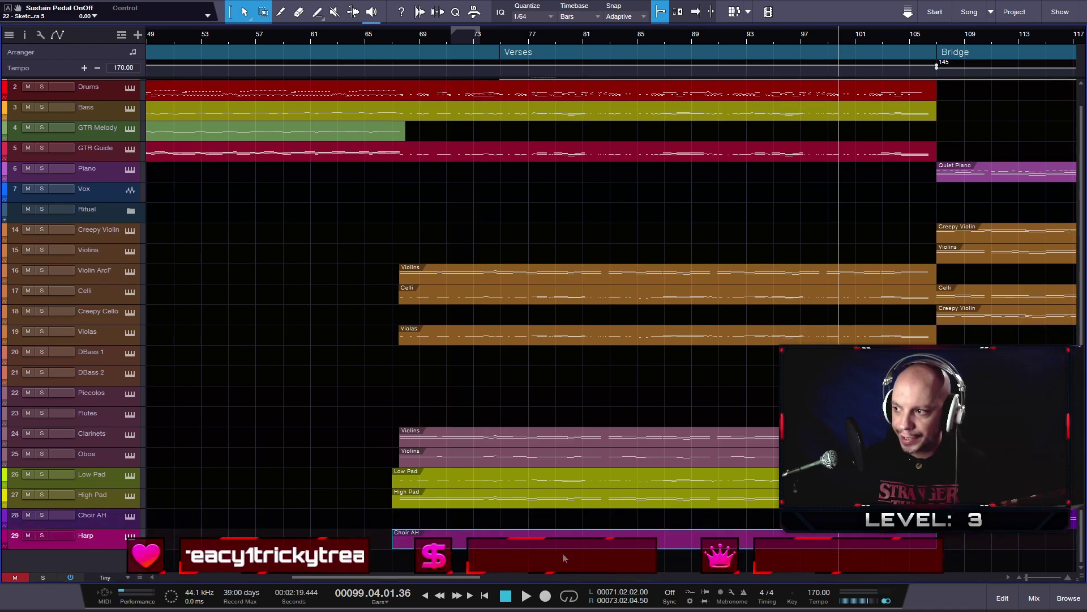
- Open the Harp part for note editing and show only the GTR Guide notes behind it as reference
double_click(402, 543)
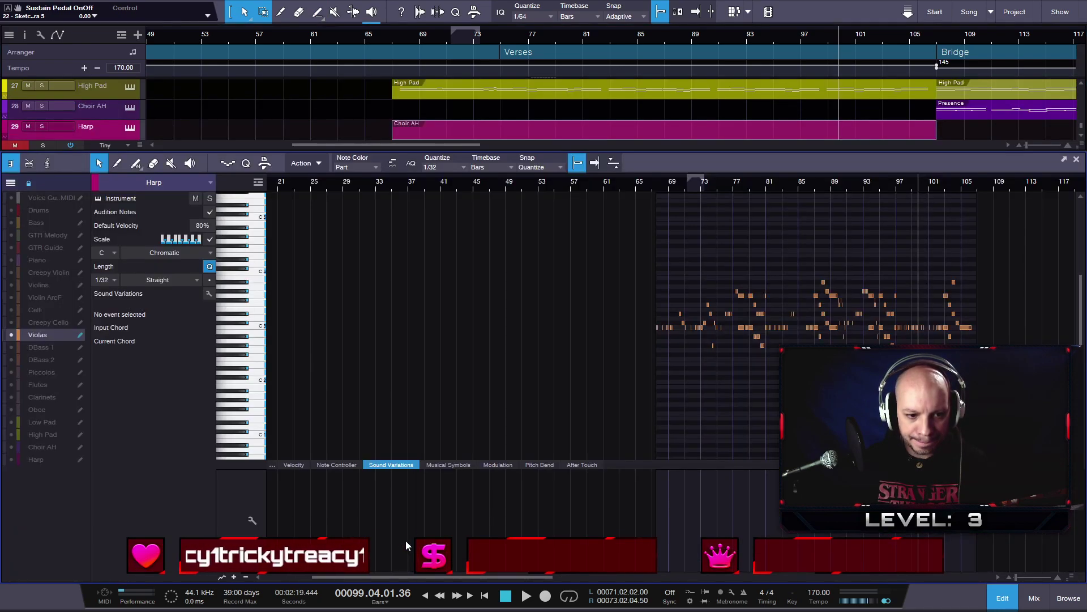
left_click(55, 458)
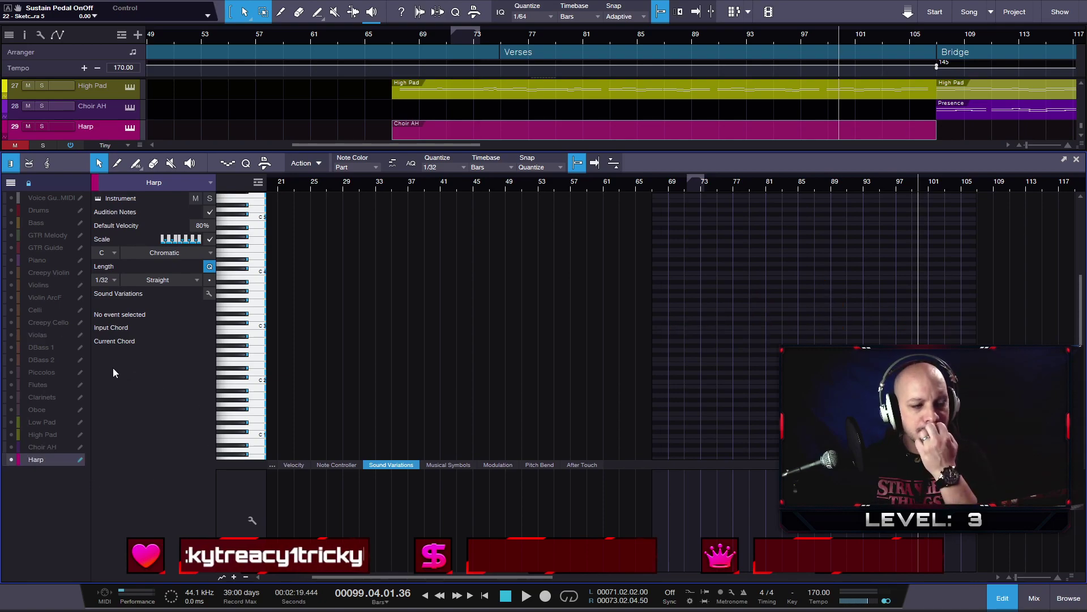
left_click(12, 235)
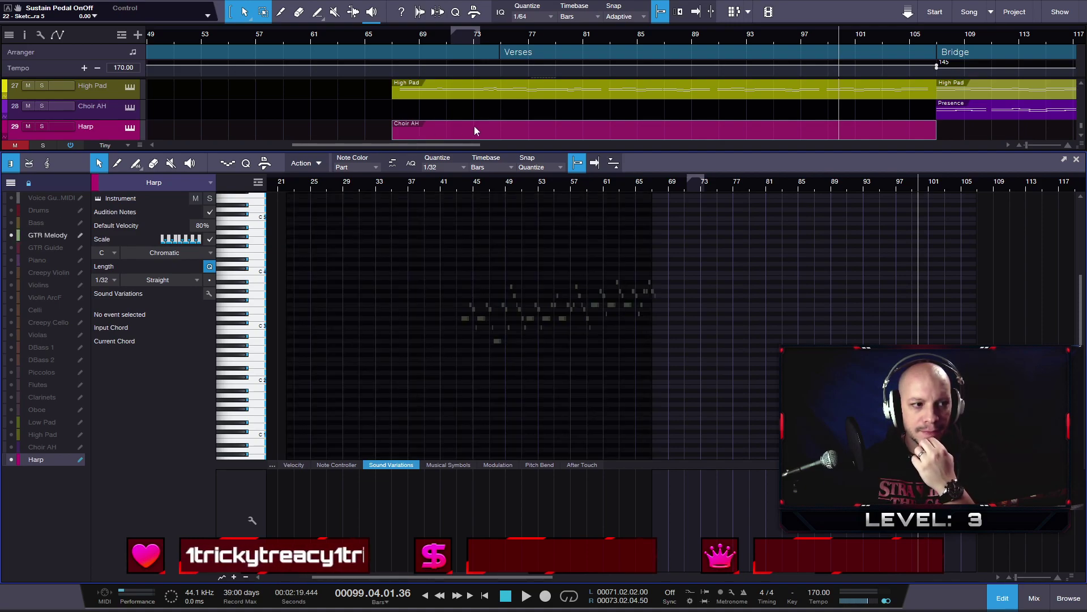
left_click(11, 235)
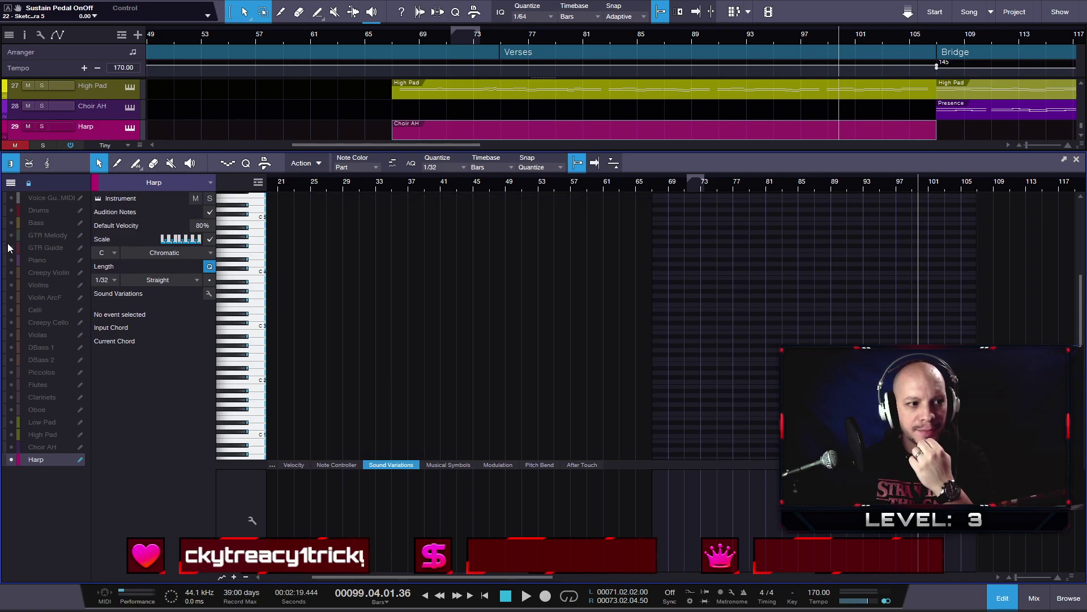
left_click(12, 247)
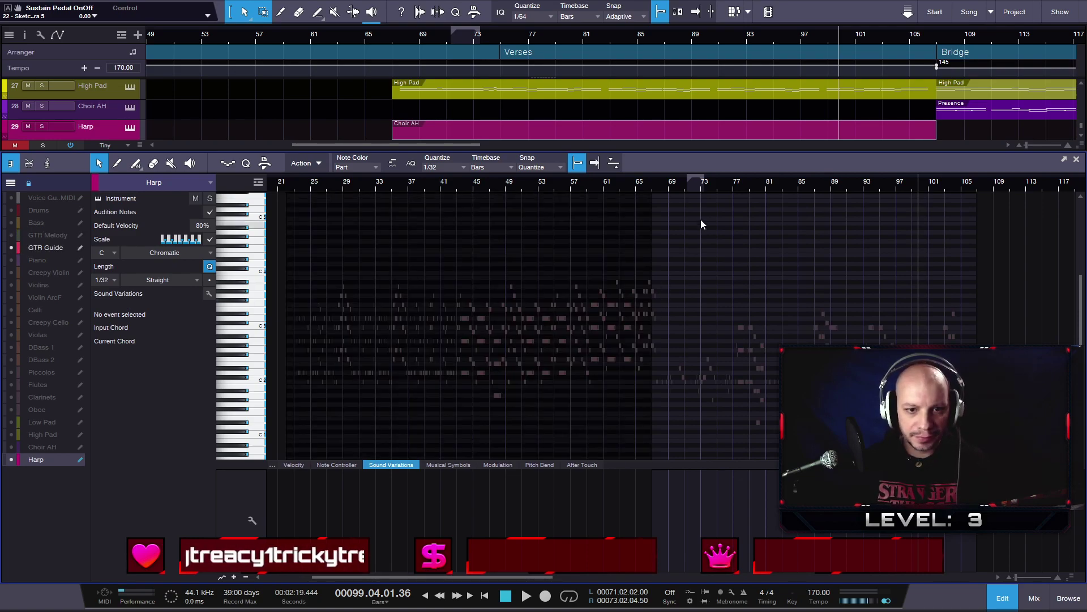
- Play the verse passage up to about bar 81 while following the GTR Guide reference notes
left_click(683, 186)
scroll(765, 299, "up", 2)
scroll(801, 327, "up", 2)
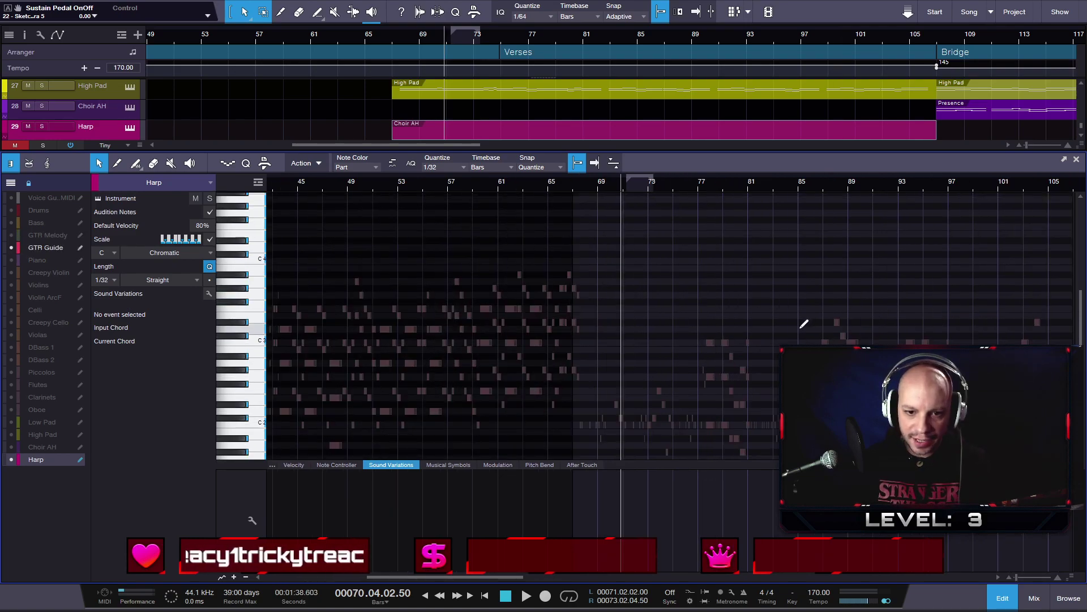
scroll(801, 327, "up", 5)
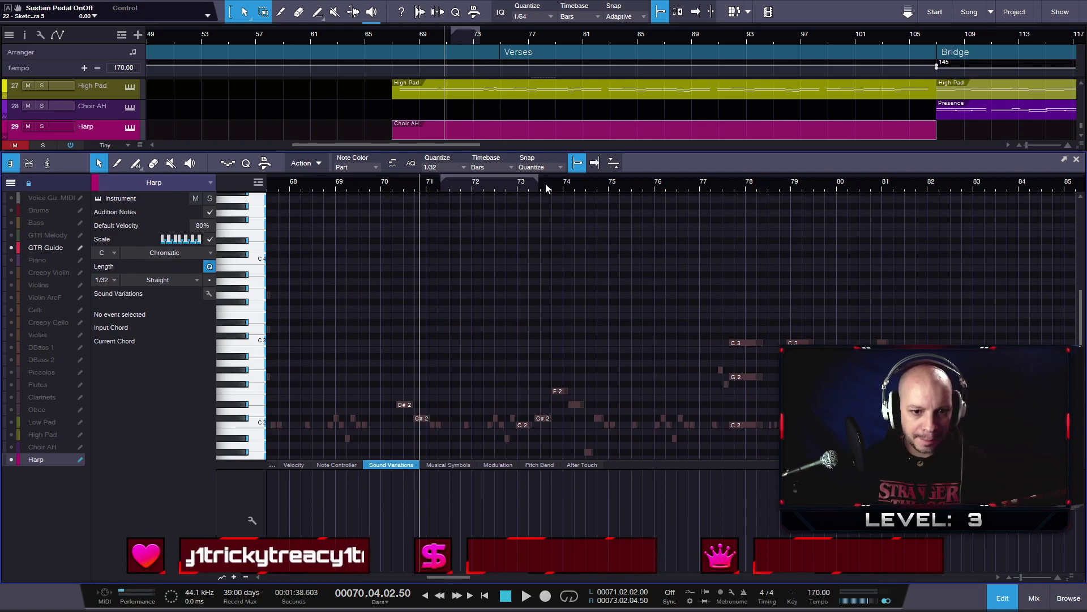
scroll(545, 183, "down", 3)
left_click(694, 185)
key("space")
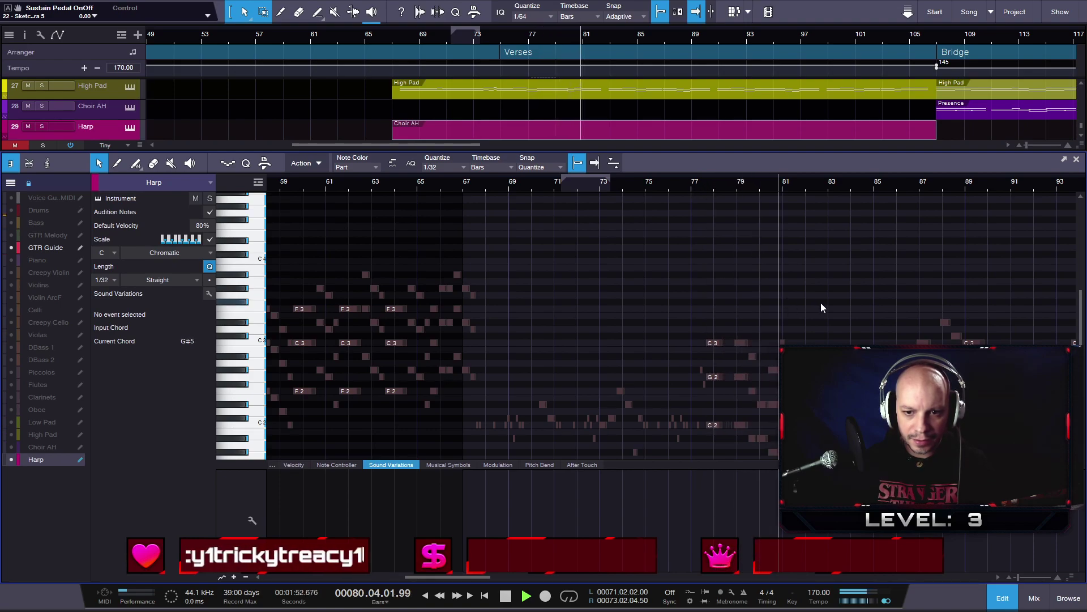
key("space")
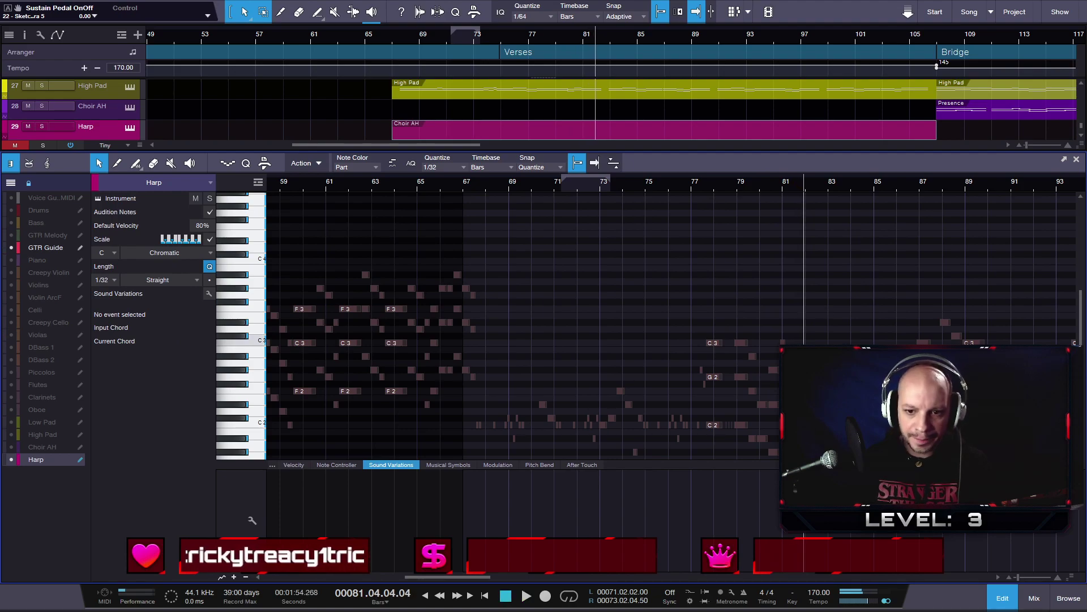
- Examine the GTR Guide chords around bars 80 to 82 closely and listen to the lead-in to bar 81
scroll(899, 398, "up", 5)
left_click_drag(491, 187, 687, 182)
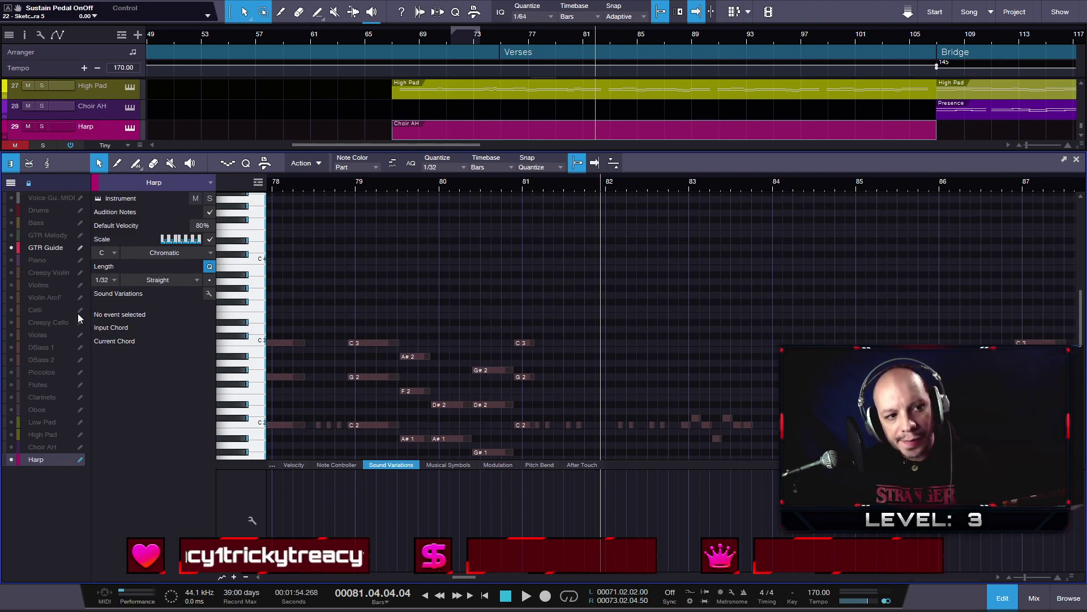
key("e")
key("e")
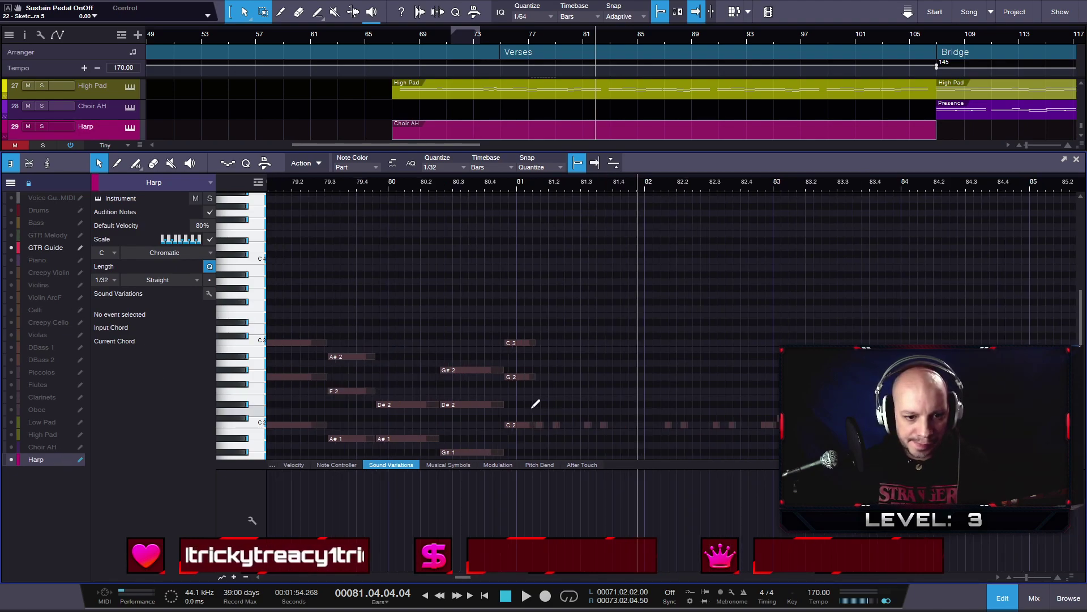
key("e")
key("w")
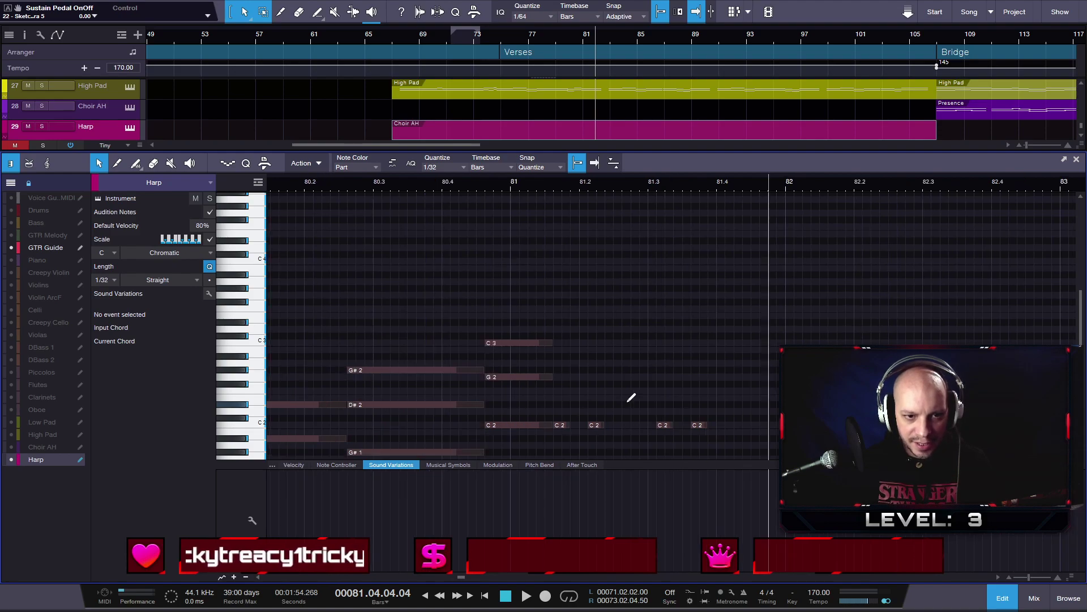
left_click(443, 188)
key("space")
left_click(339, 180)
key("space")
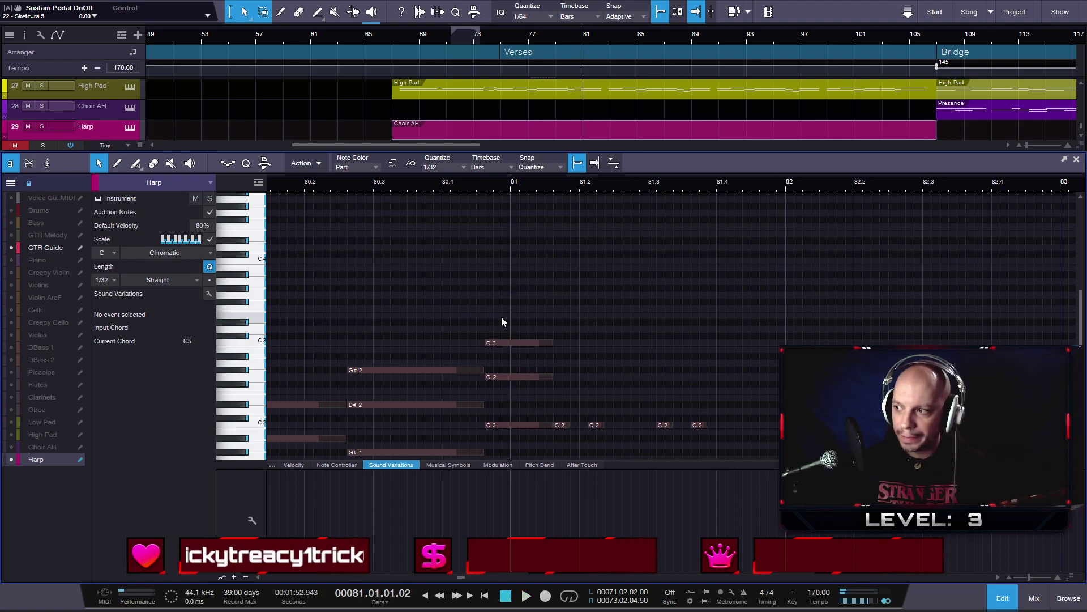
- Draw a short C 2 note on the guide chord just before bar 81 and try out pitches for the harp
key("5")
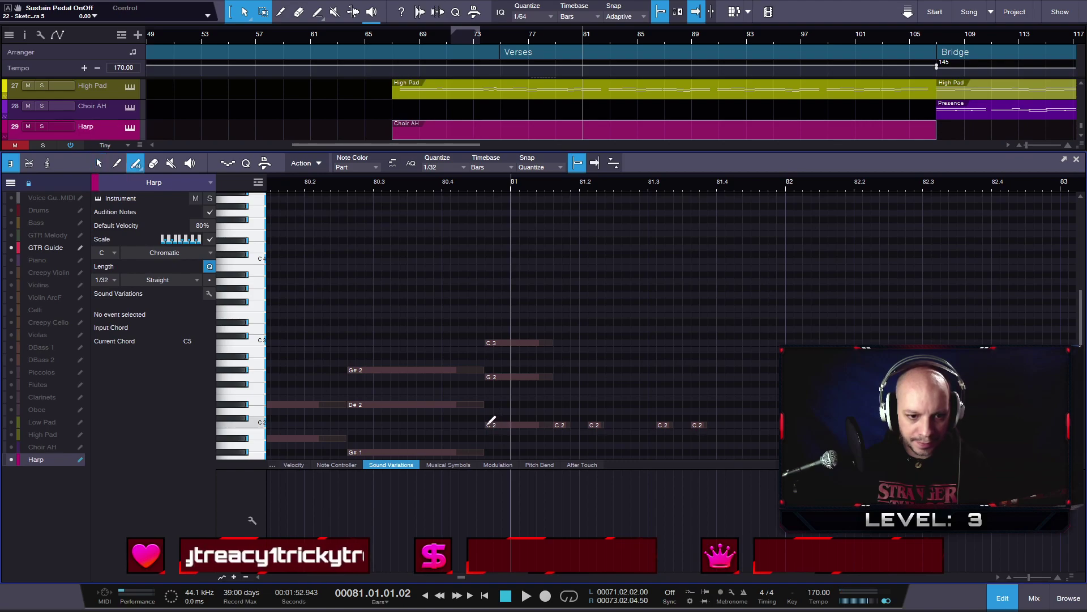
left_click_drag(508, 422, 506, 423)
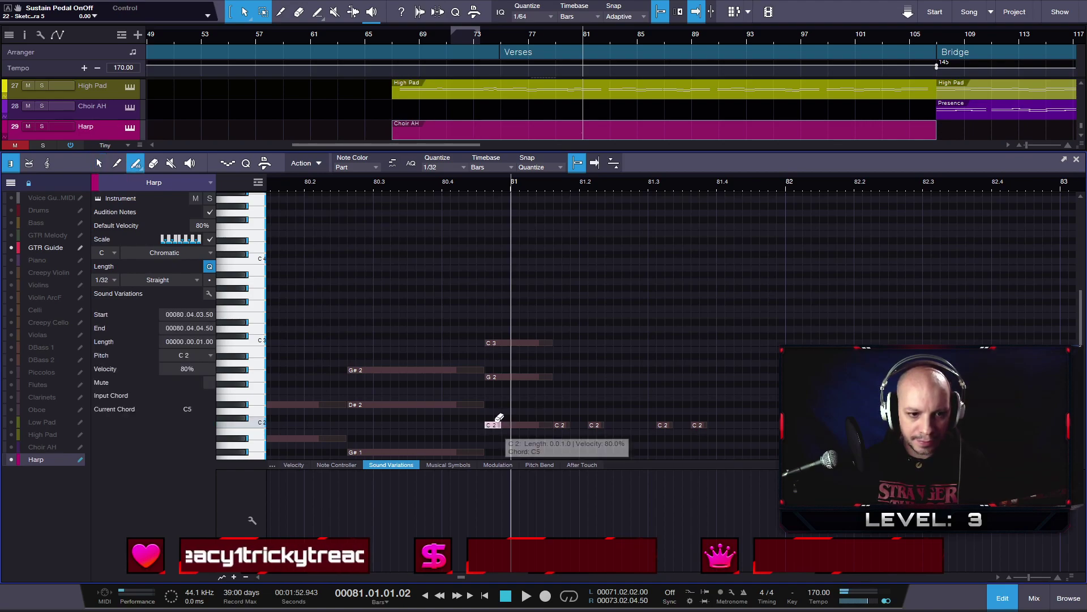
scroll(496, 422, "down", 1)
scroll(485, 415, "down", 5)
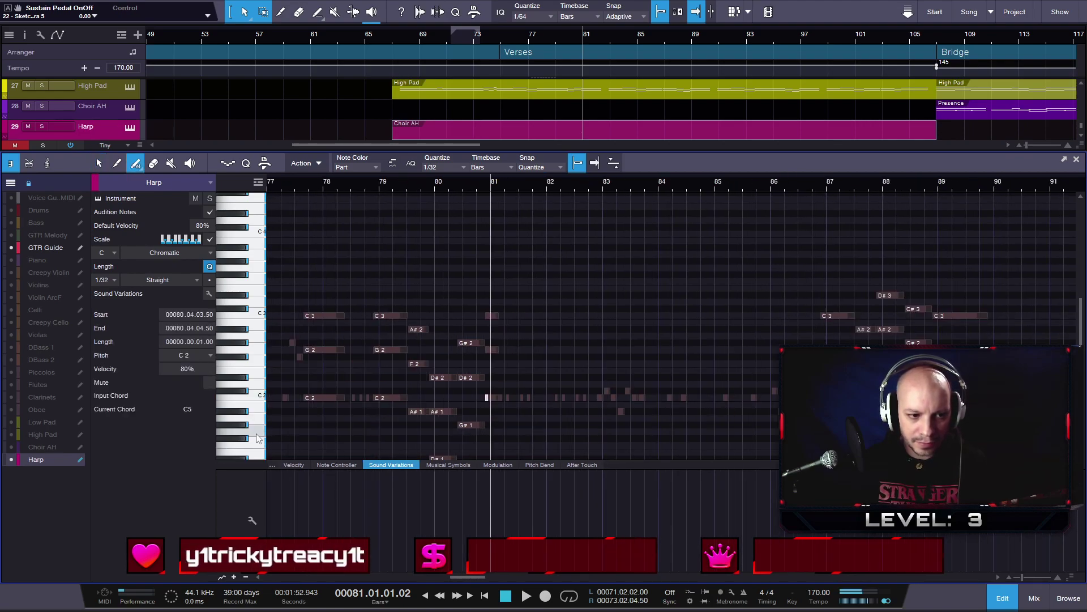
scroll(257, 437, "down", 3)
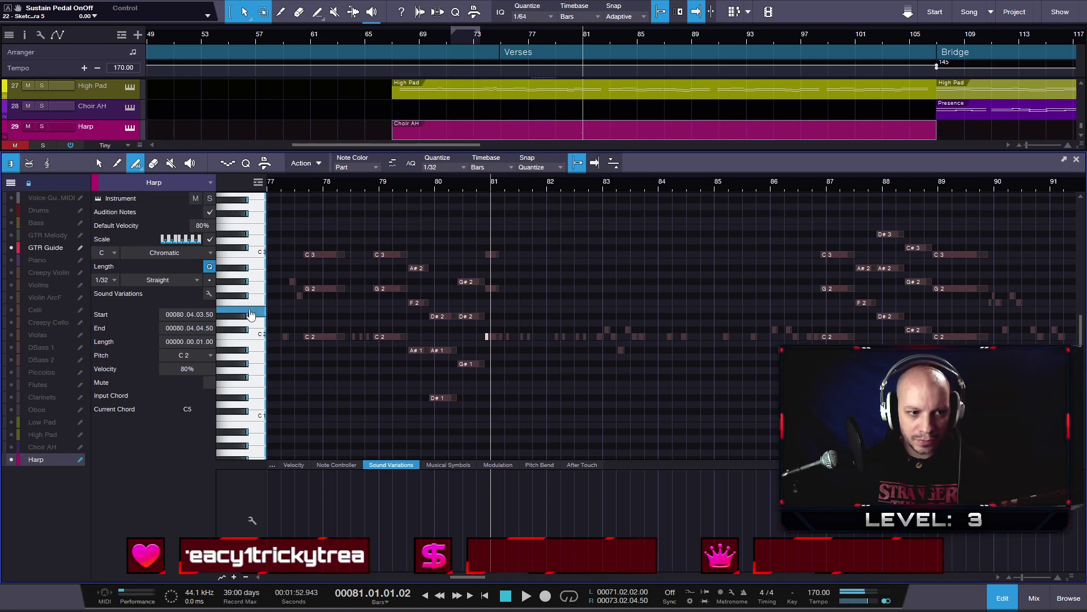
scroll(471, 358, "up", 2)
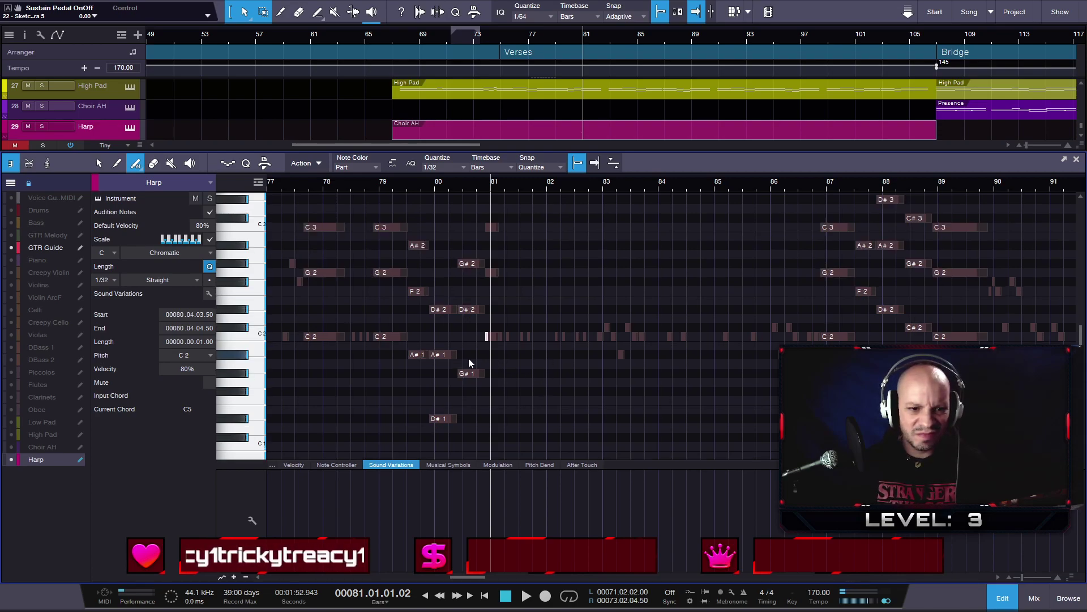
scroll(470, 358, "up", 2)
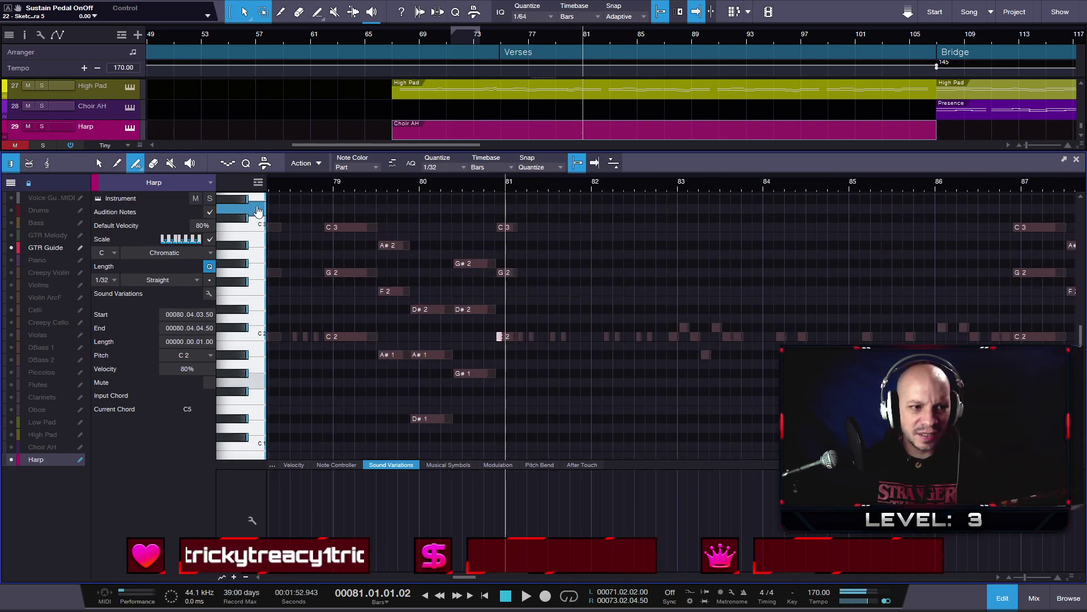
- Delete the short C 2 note just before bar 81 from the Harp part
key("1")
left_click_drag(502, 296, 494, 355)
key("Delete")
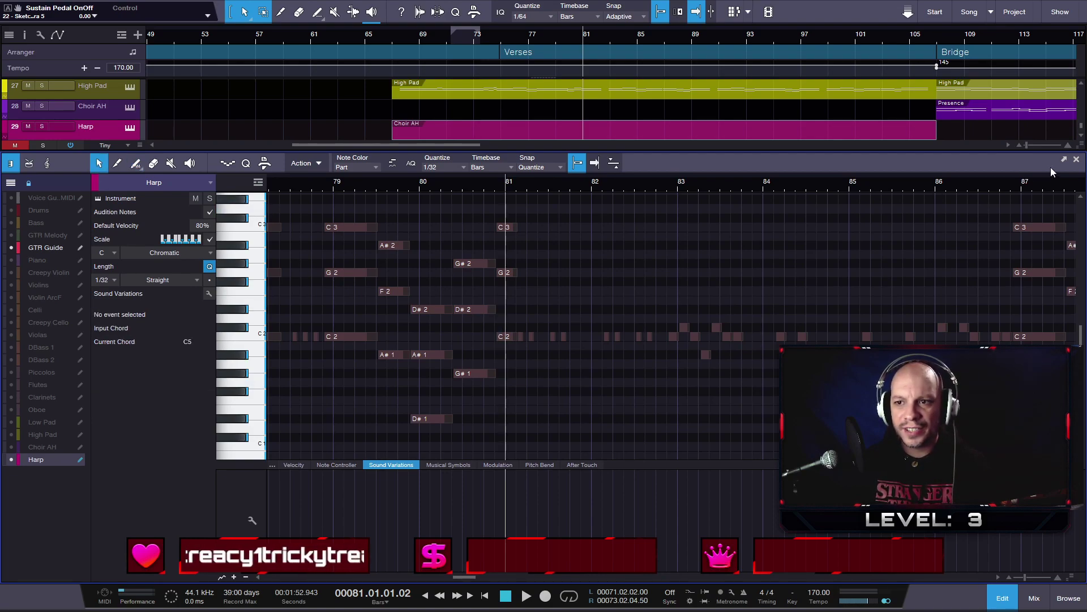
- Close the note editor and change the Harp track's Sketching Orchestra instrument to Sketch Violin
left_click(1076, 159)
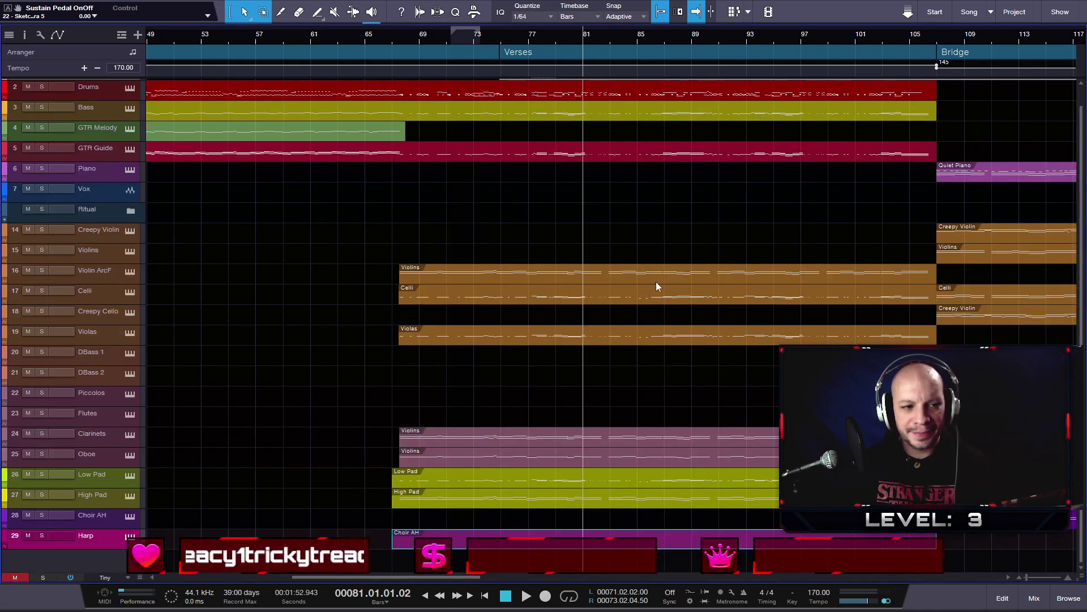
right_click(105, 538)
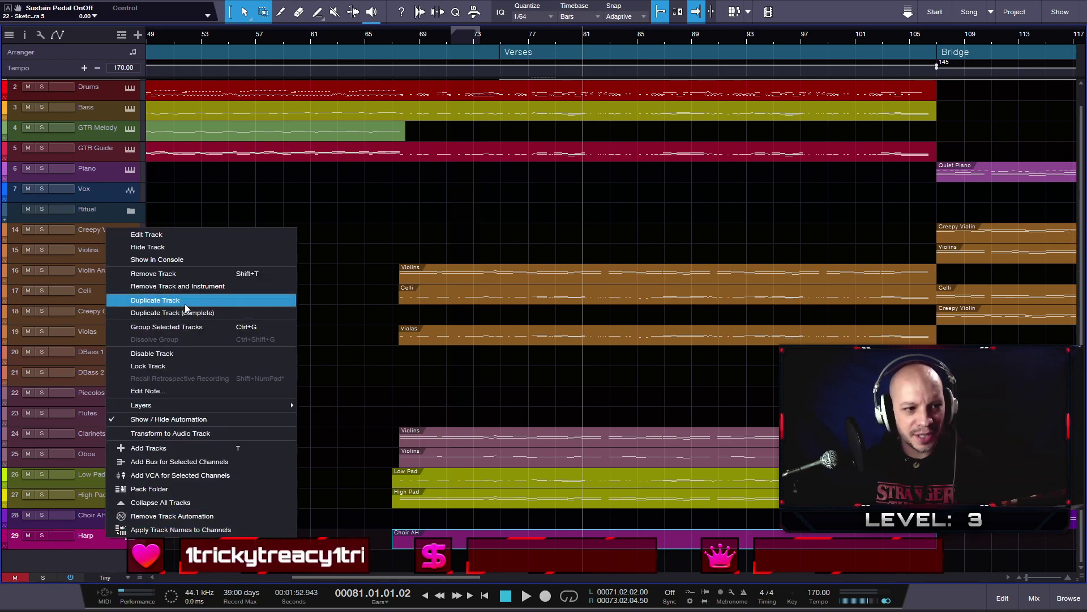
left_click(96, 554)
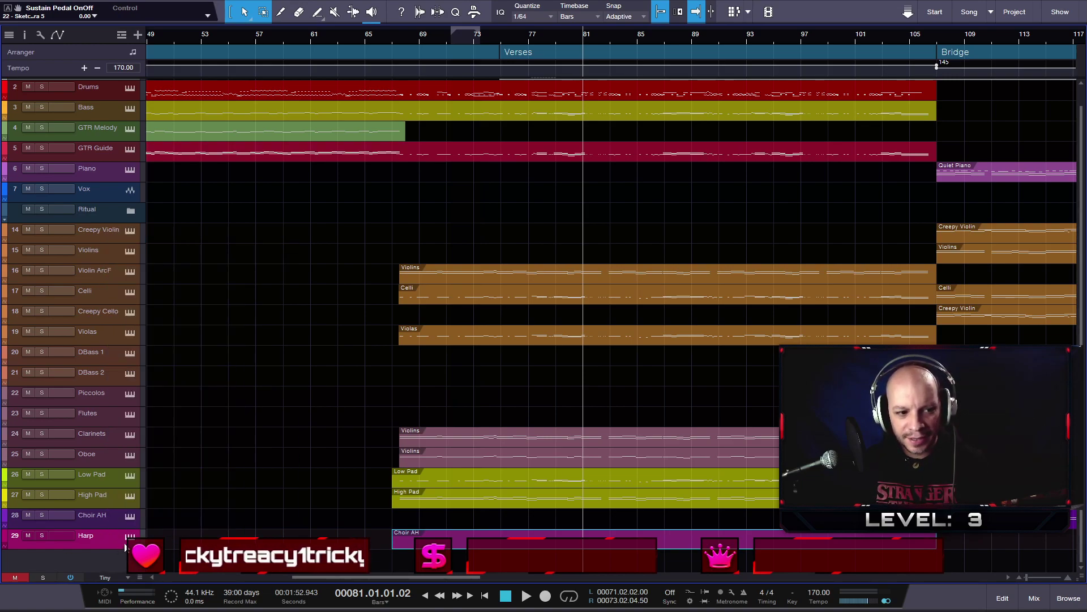
left_click(130, 535)
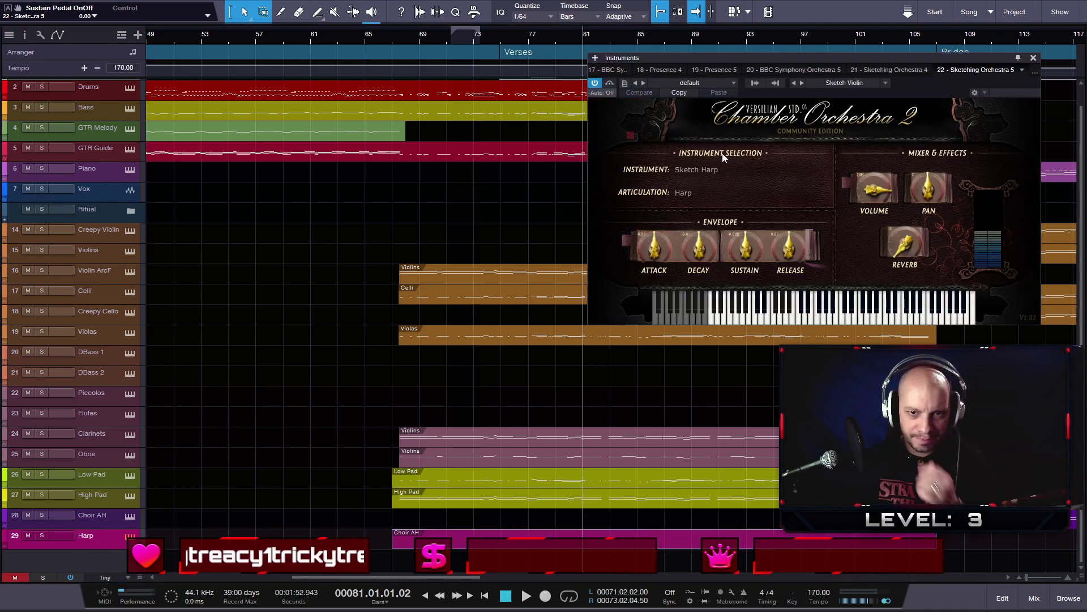
left_click(697, 170)
left_click(651, 186)
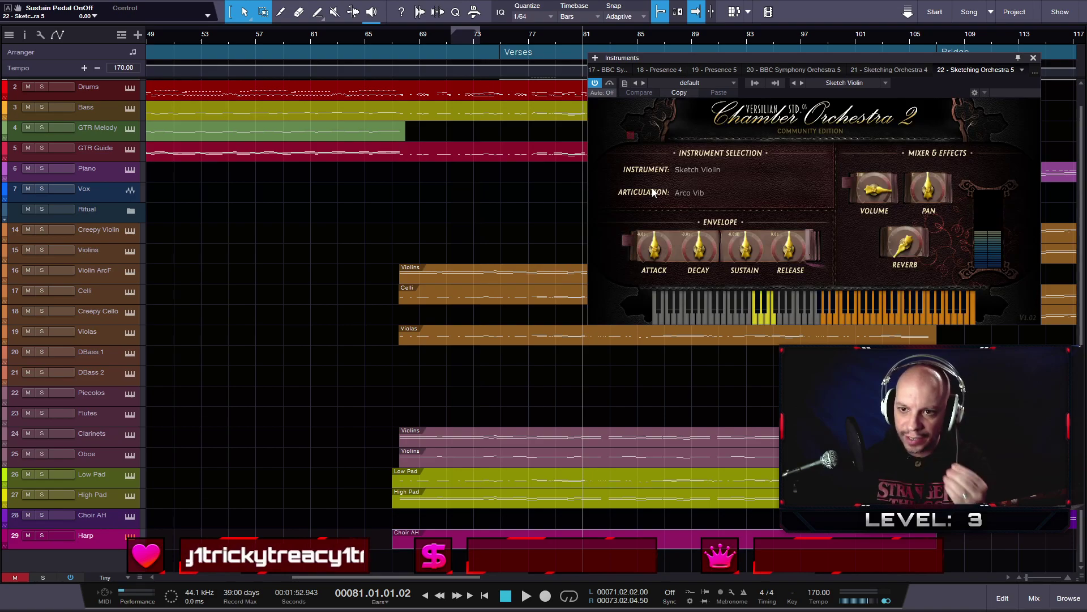
- Audition several Sketch Violin notes and compare its playable range with the Violas' instrument
left_click(862, 315)
left_click(844, 322)
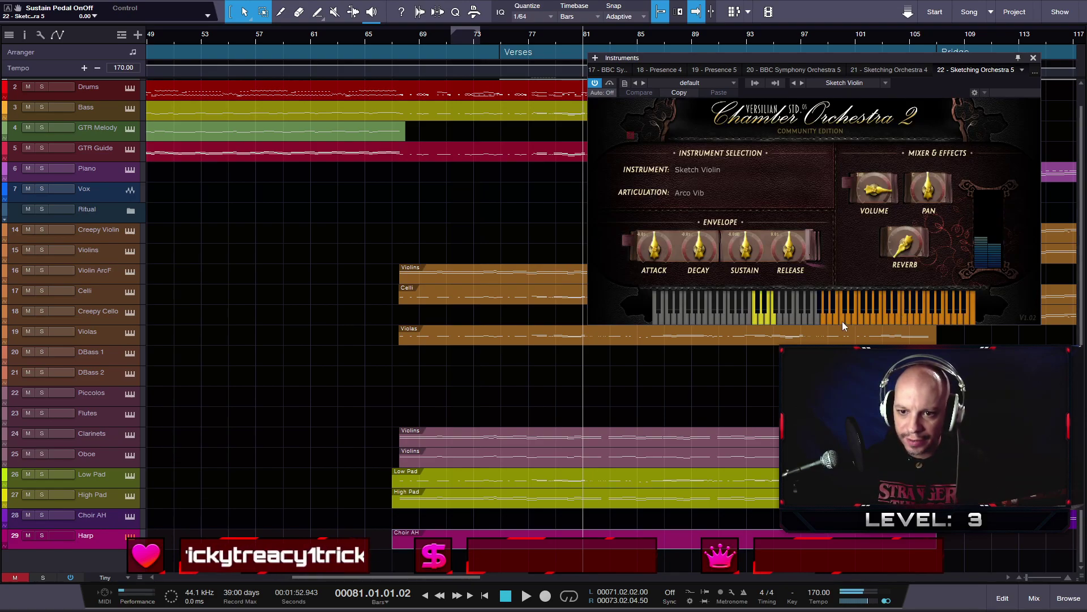
left_click(889, 326)
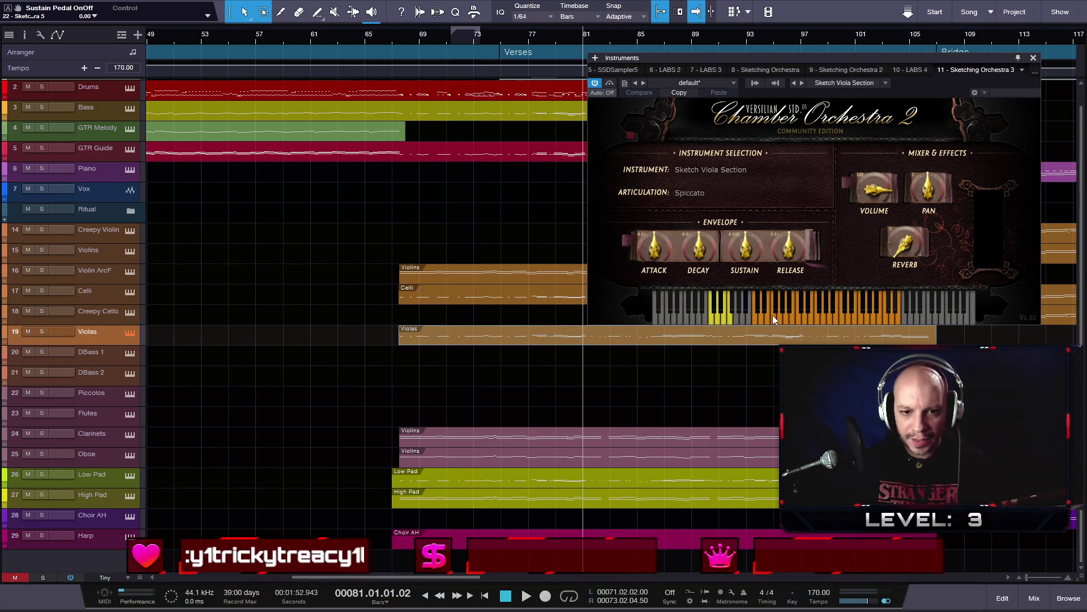
- Rename the Harp track as Violin Solo, switch its Sketch Violin articulation to Pizzicato and close the instrument
left_click(127, 537)
double_click(86, 535)
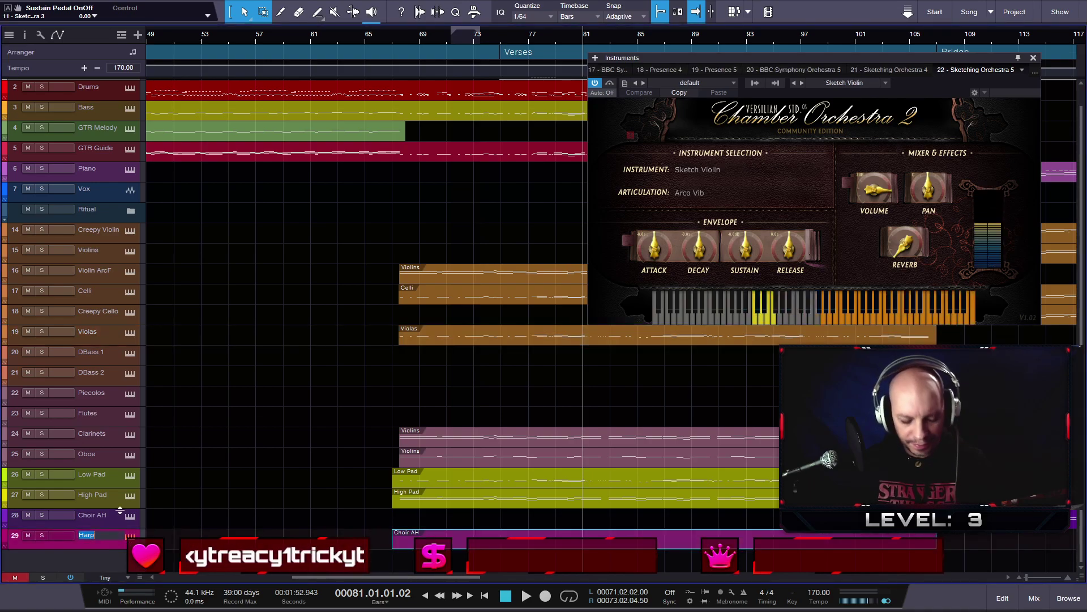
type("Violin Solo")
key("Return")
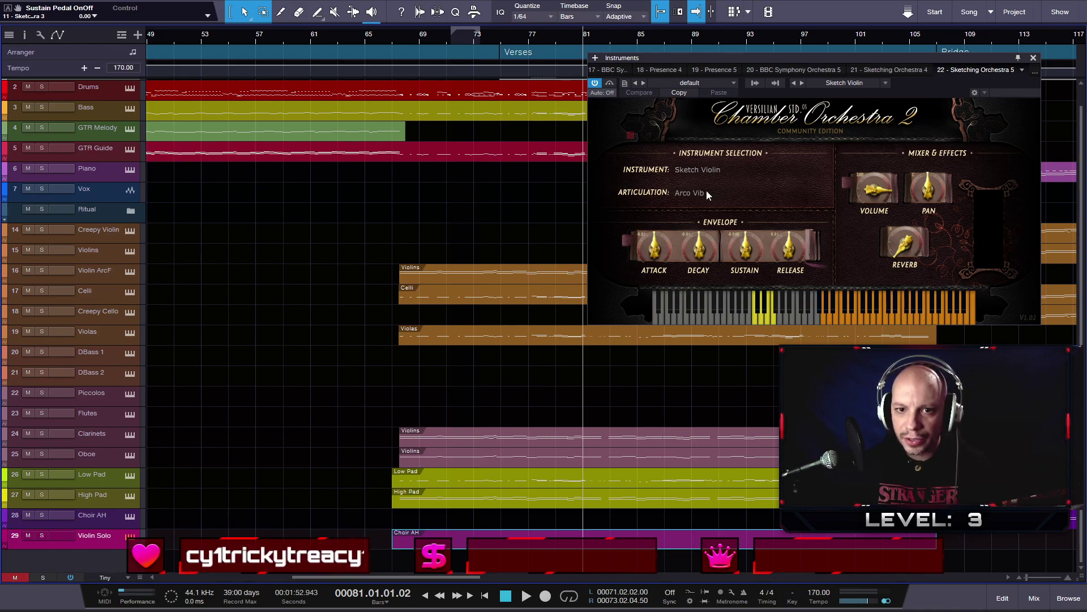
left_click(763, 321)
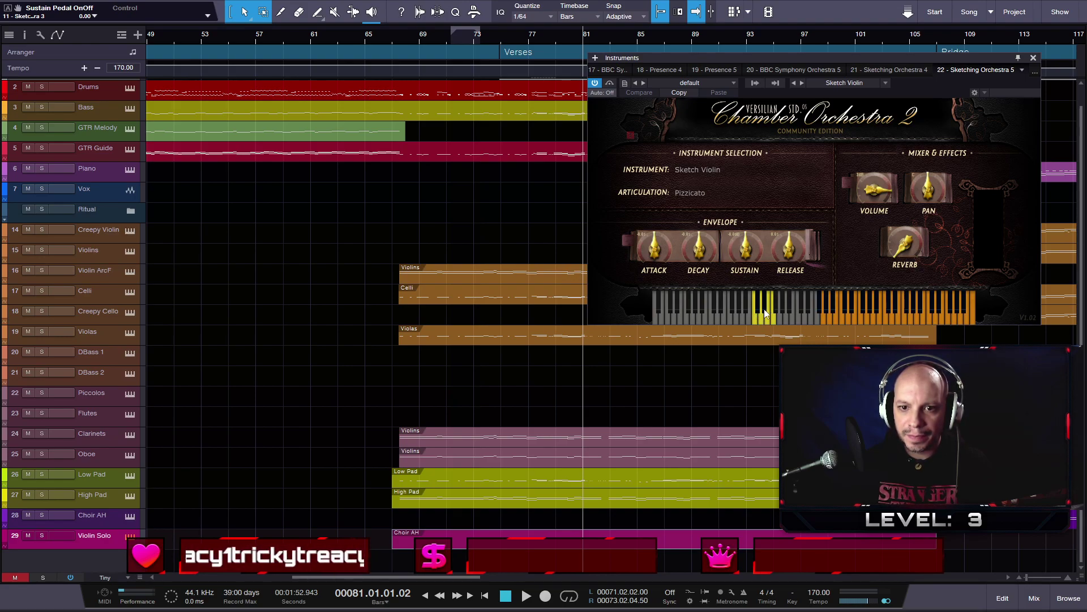
left_click(1034, 59)
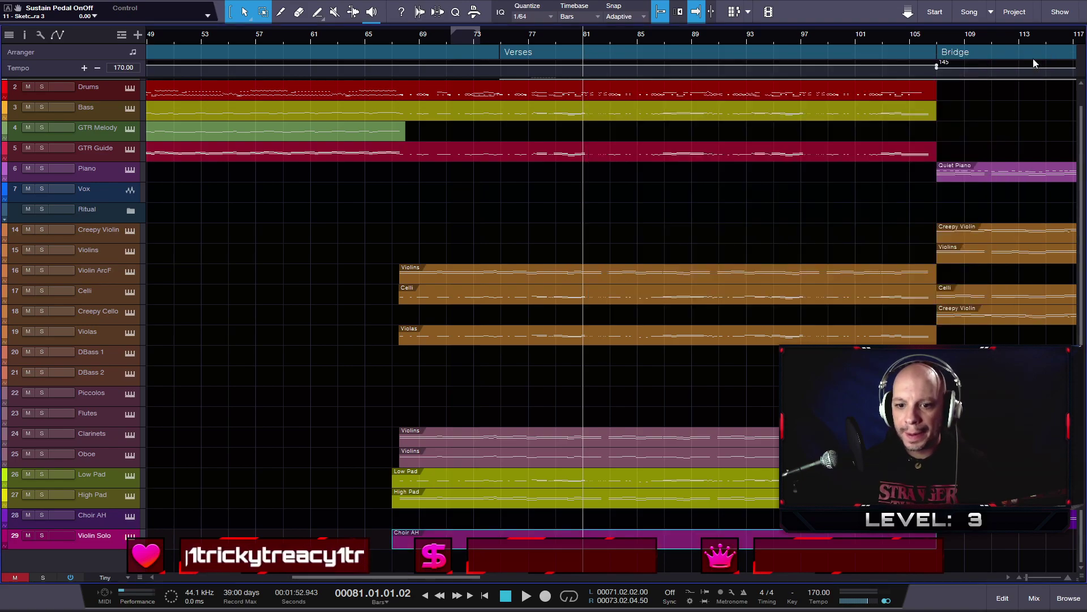
- Move the Violin Solo track between Creepy Violin and Violins and open its part for note editing
left_click_drag(89, 545, 106, 246)
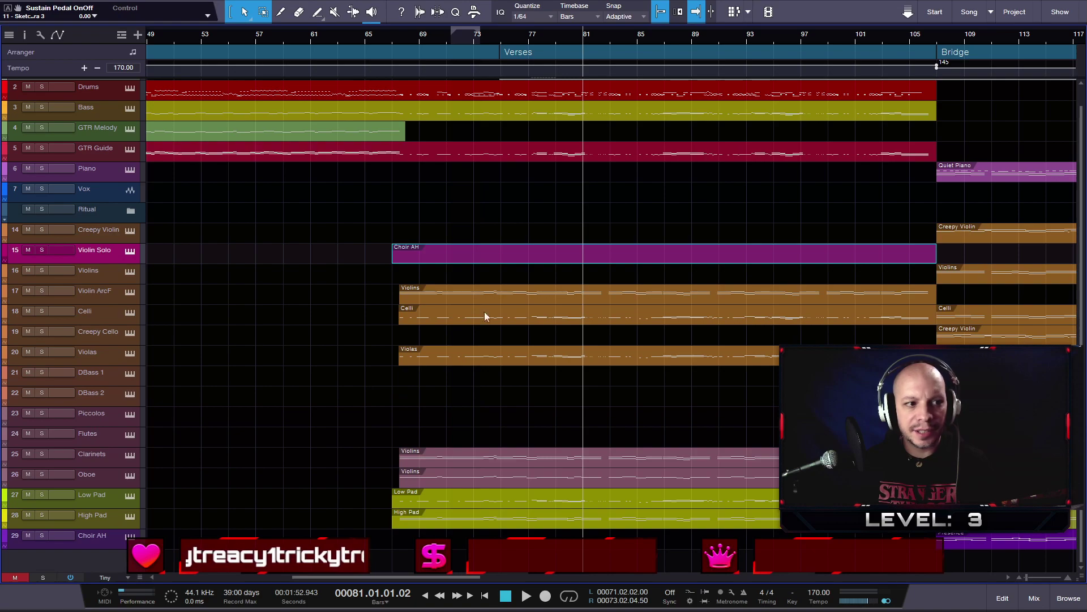
double_click(413, 256)
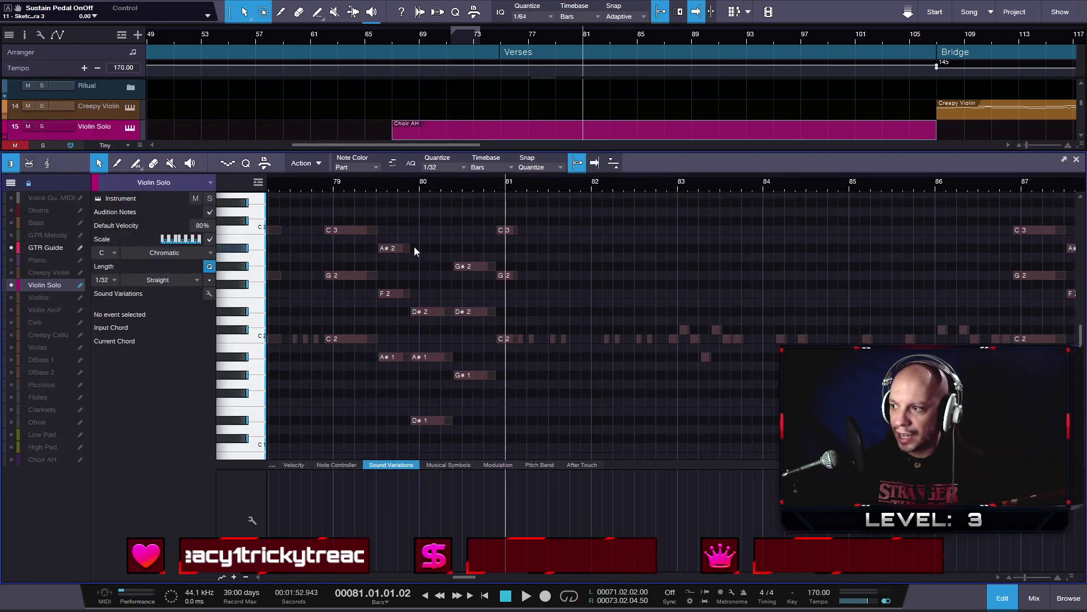
- Examine the guitar guide notes around bars 79 to 82 against the Violin Solo part's pitch range
scroll(500, 332, "down", 5)
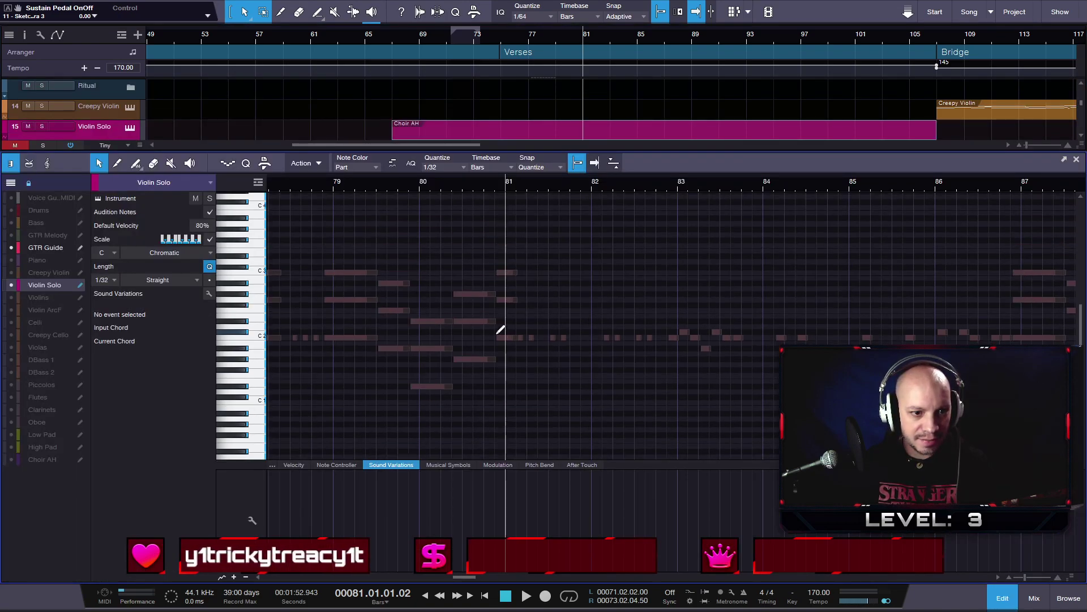
scroll(482, 331, "down", 2)
scroll(401, 336, "down", 1)
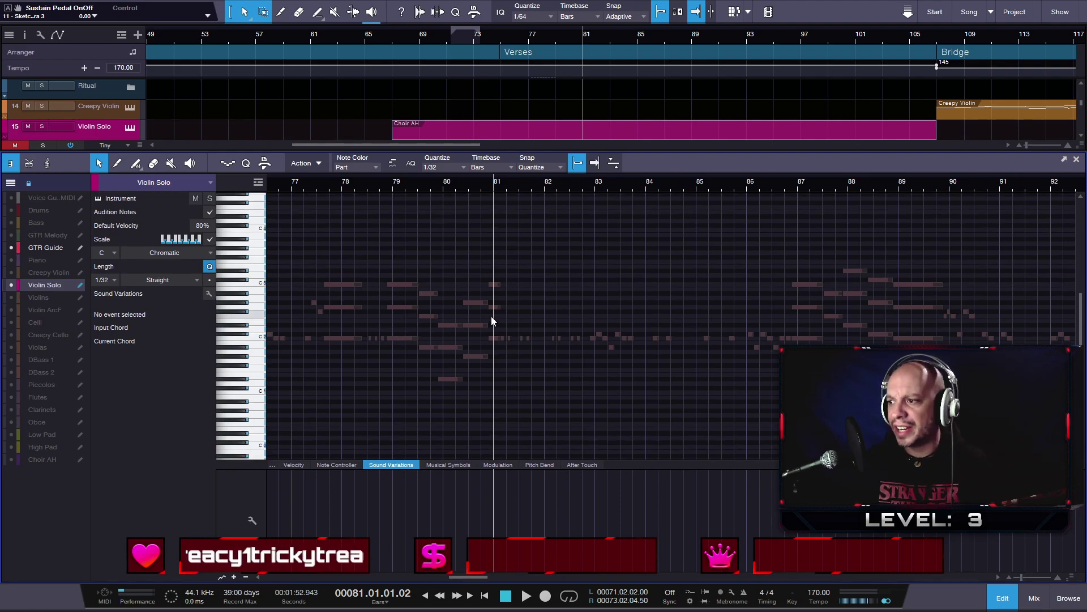
scroll(491, 316, "up", 1)
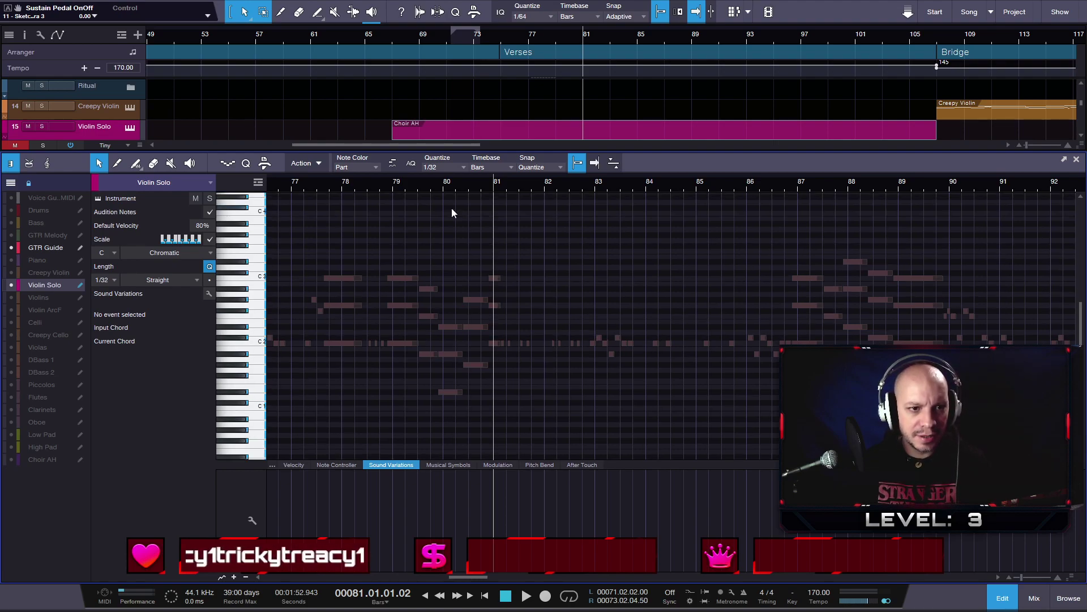
left_click_drag(425, 187, 598, 208)
scroll(820, 199, "right", 3)
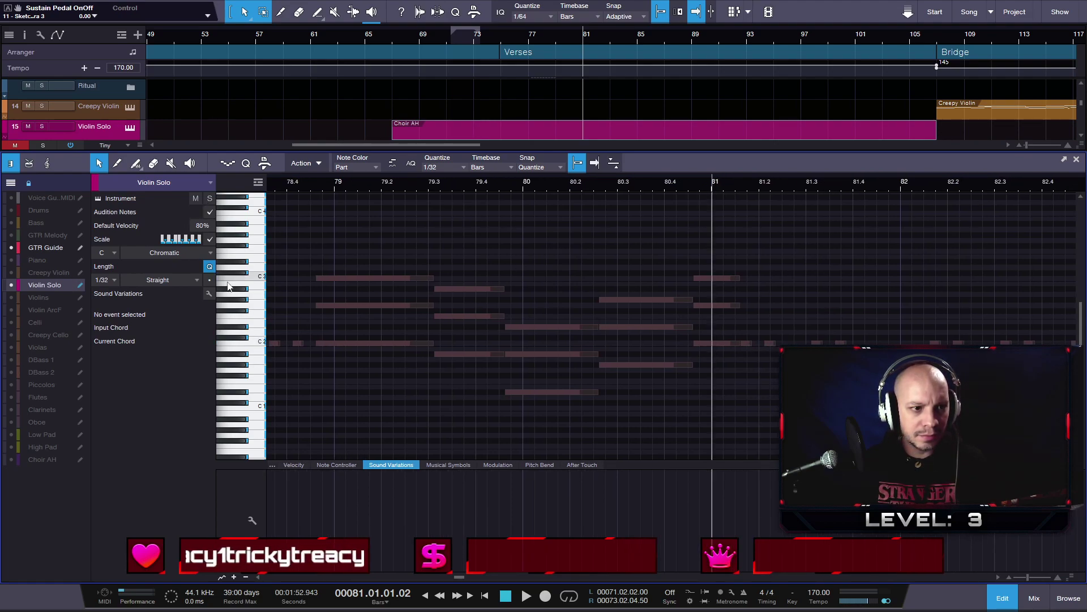
scroll(227, 282, "up", 2)
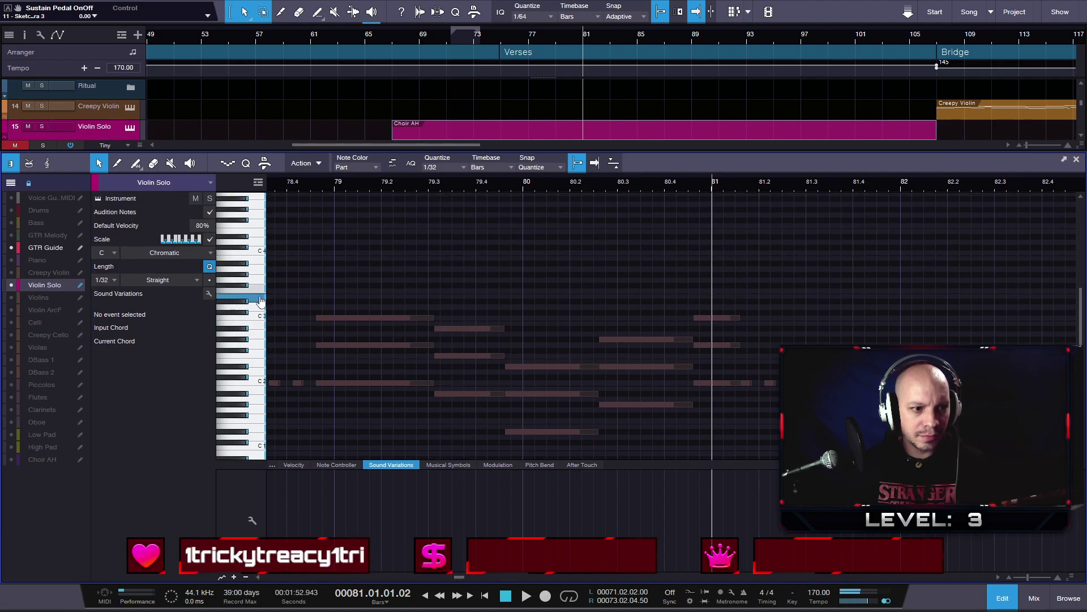
scroll(259, 305, "up", 1)
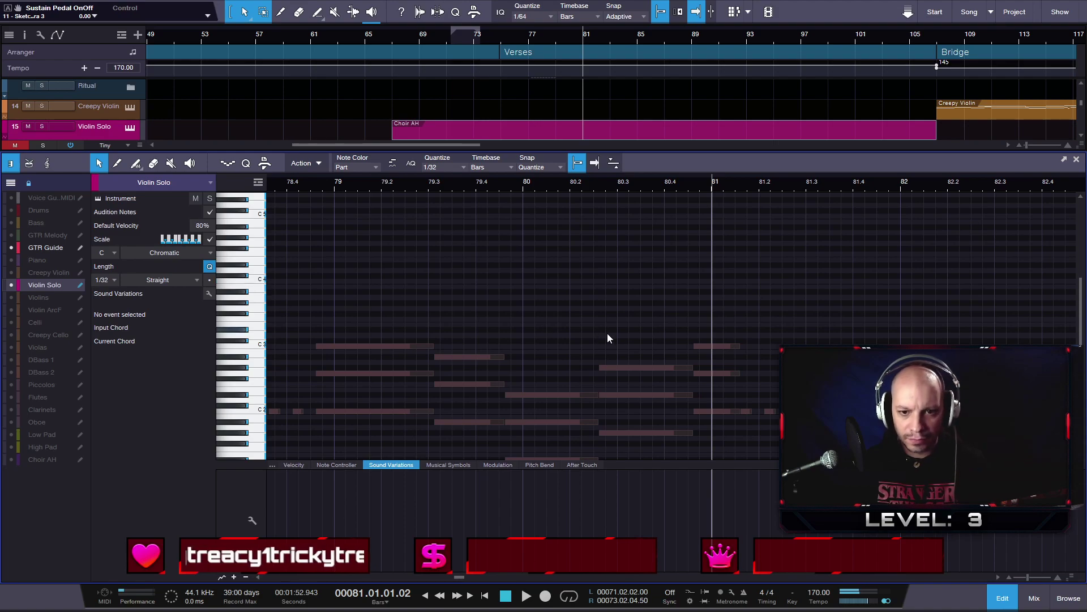
scroll(777, 339, "up", 2)
scroll(787, 341, "up", 2)
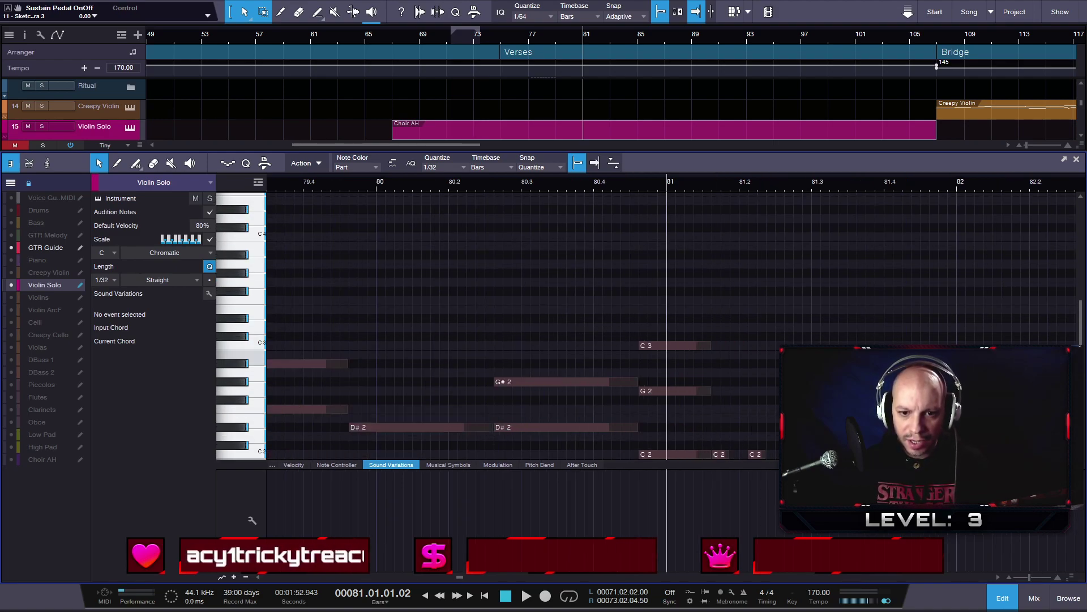
- Try a single 1/32 note just before bar 81 at C4 and A3, and play the passage
key("5")
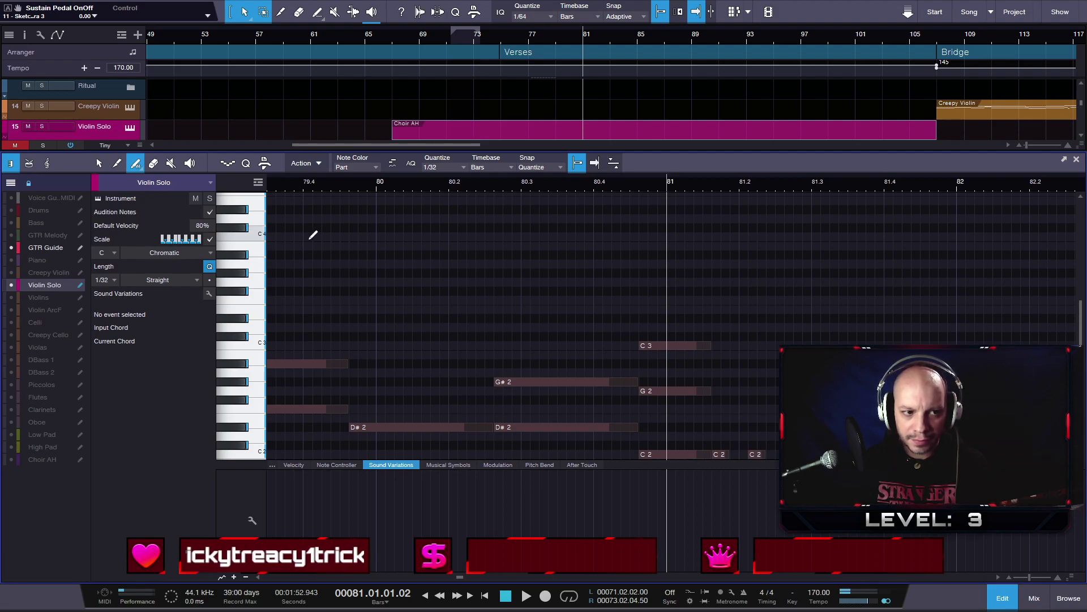
left_click_drag(643, 264, 654, 263)
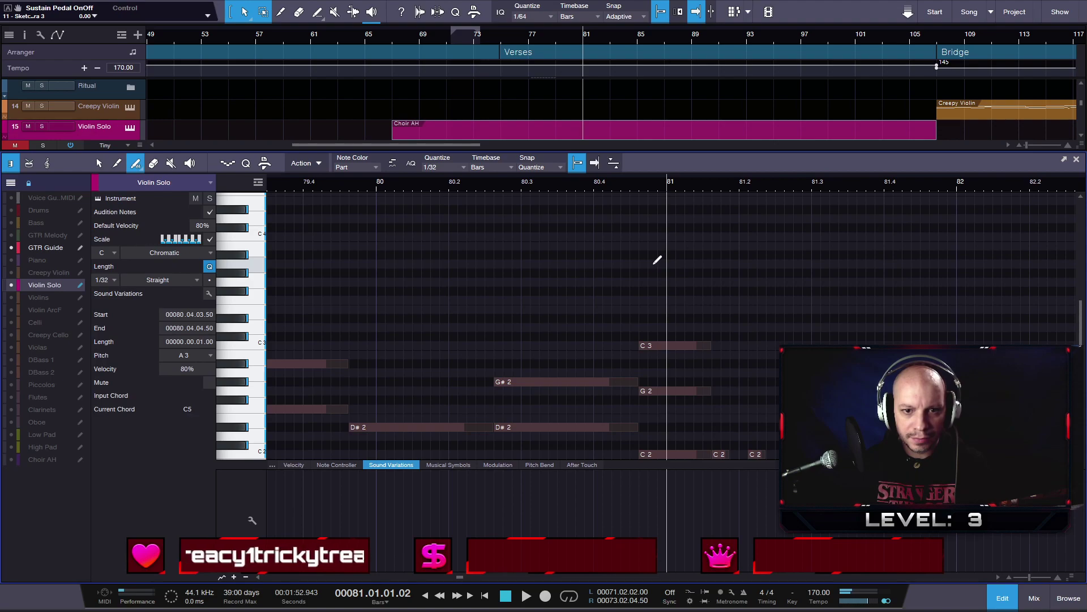
left_click(648, 235)
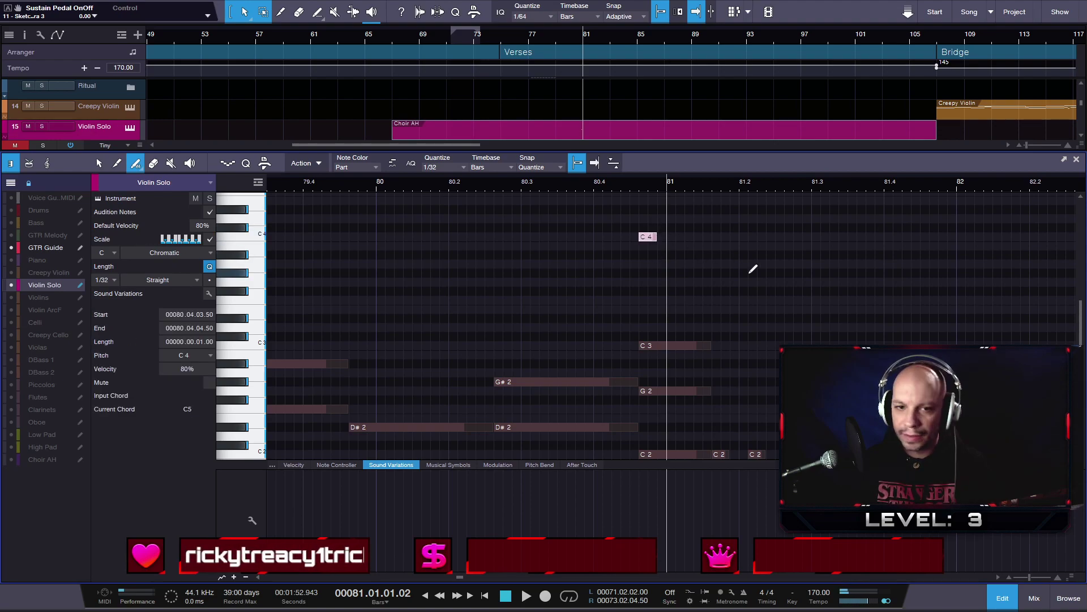
scroll(721, 267, "up", 3)
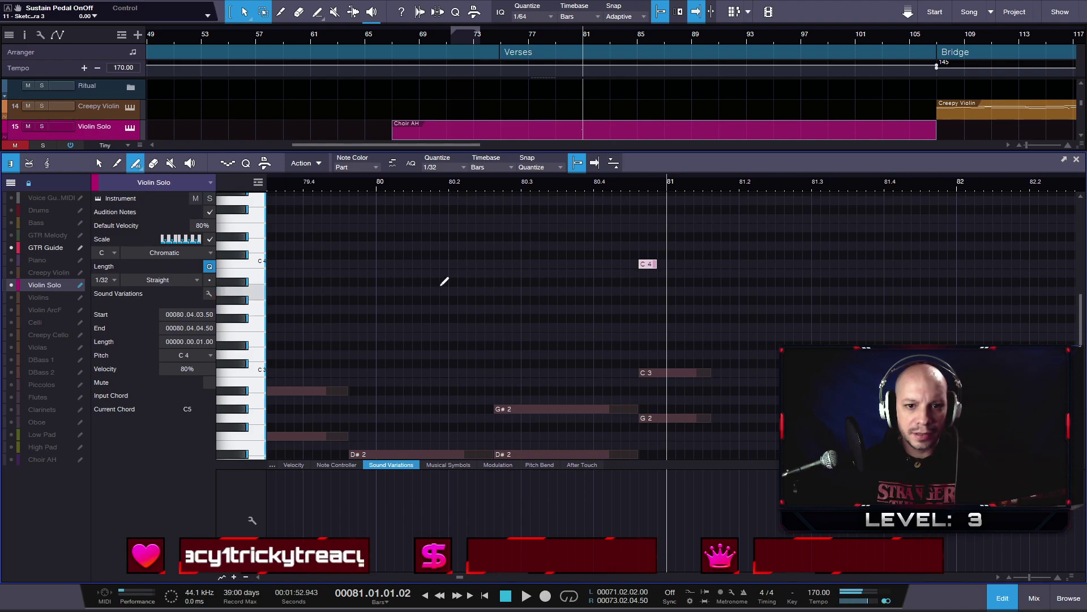
left_click_drag(653, 260, 659, 286)
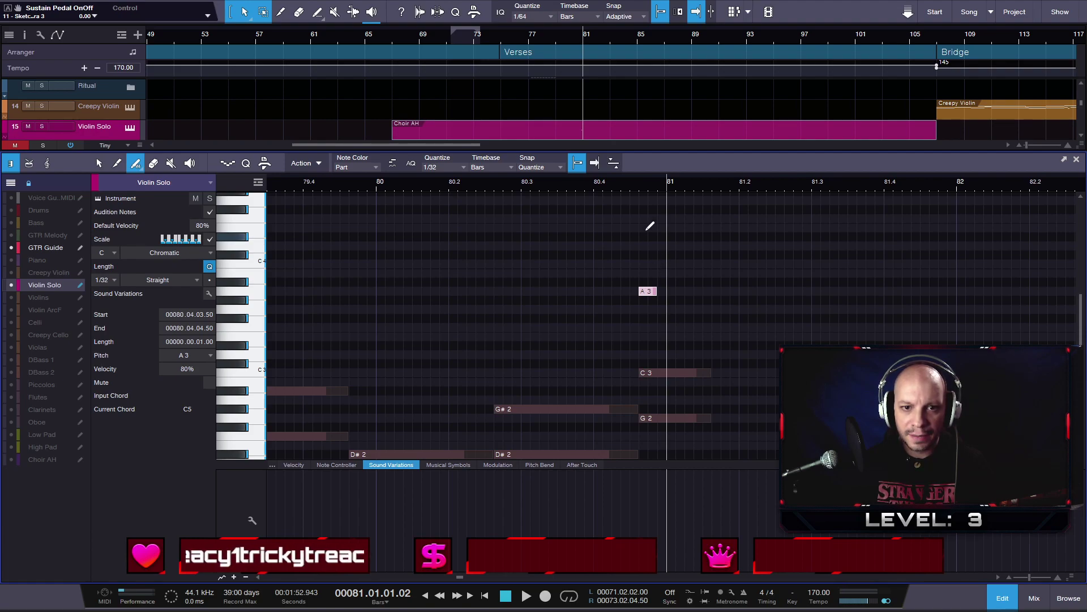
left_click(637, 187)
key("space")
key("space")
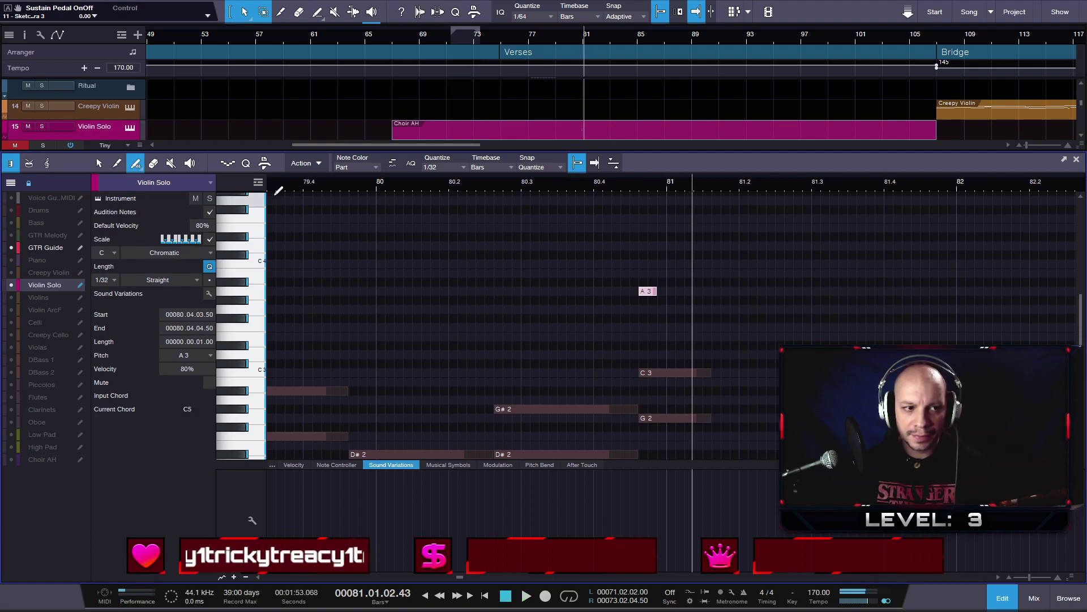
- Solo the Violin Solo track and replace the trial A3 note with a 1/32 A#3 followed by seven 1/32 C4 notes
left_click(209, 200)
left_click(610, 185)
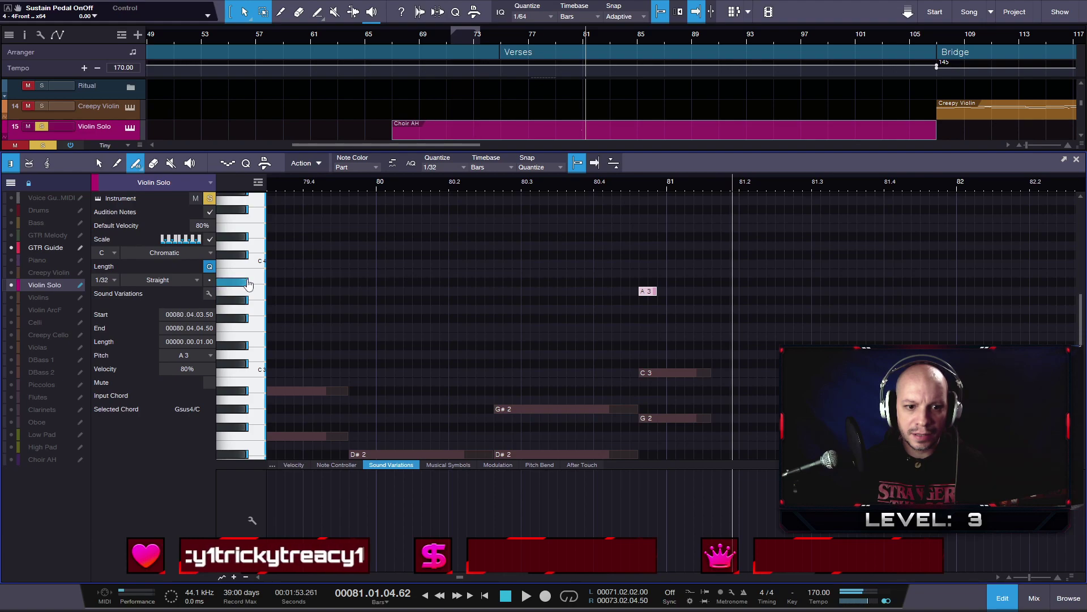
left_click(650, 290)
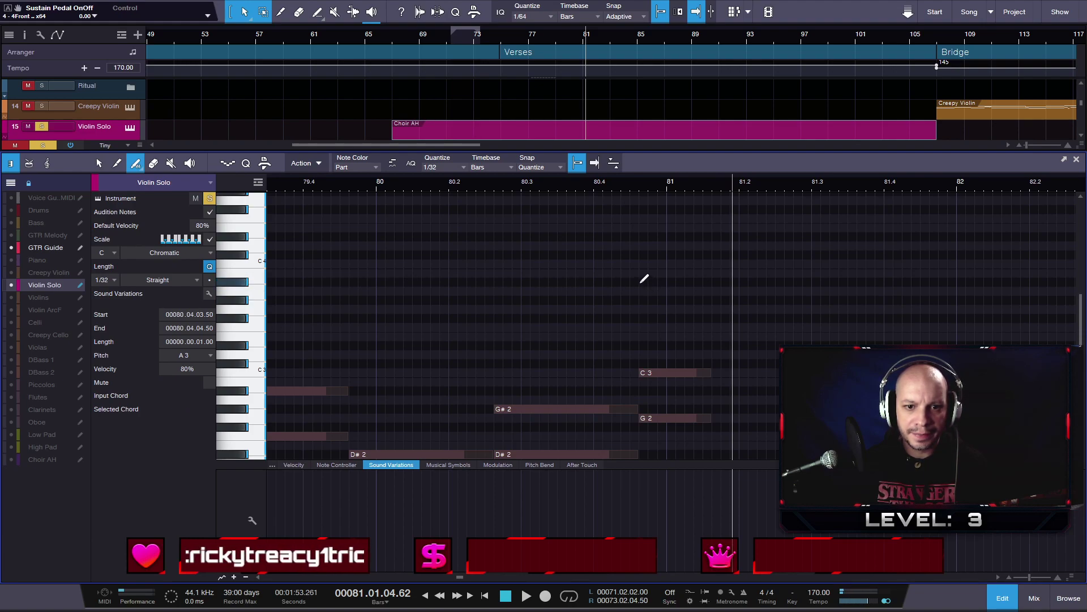
left_click_drag(641, 282, 669, 281)
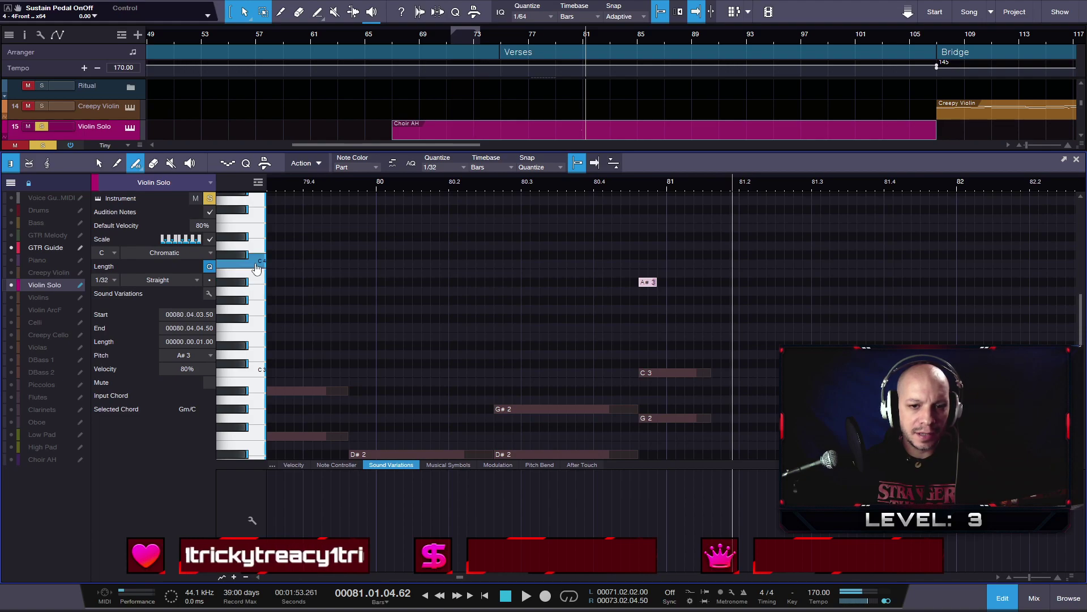
left_click(664, 264)
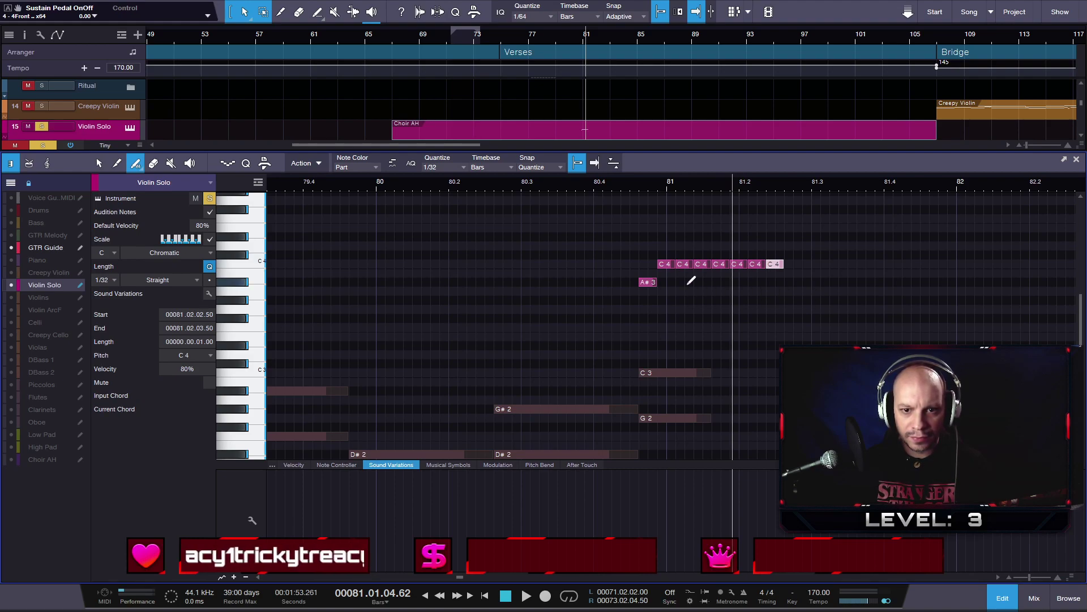
- Select the A#3 and C4 notes, stretch them to double length and play the phrase
key("1")
scroll(805, 328, "down", 2)
scroll(804, 325, "up", 2)
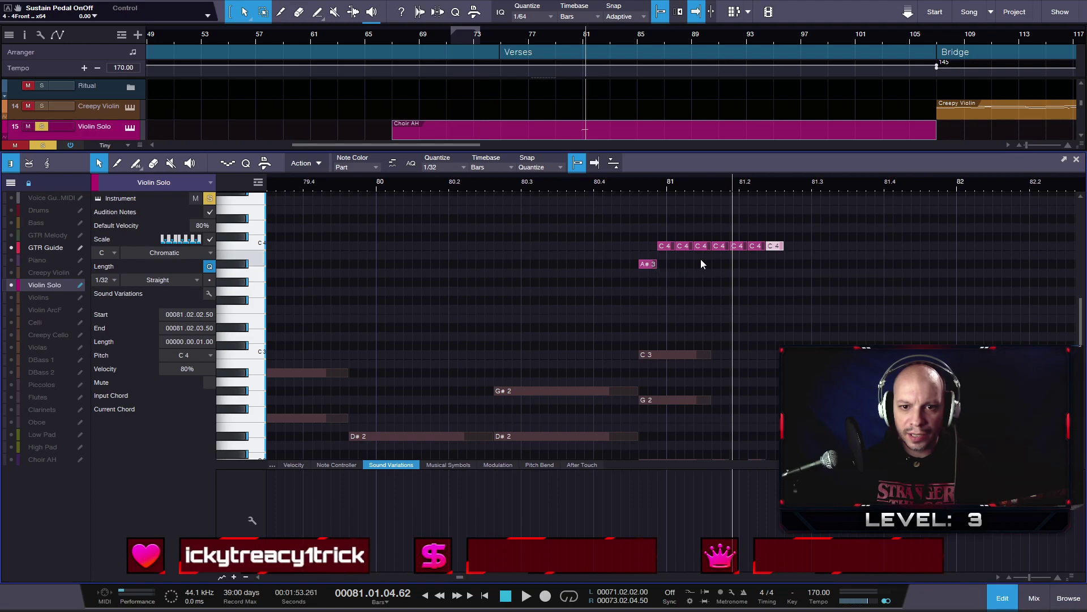
left_click_drag(624, 296, 793, 227)
key("ctrl+d")
left_click(618, 187)
key("space")
key("space")
- Delete the C4 notes after the first one and duplicate the remaining C4 to make a run of eight
left_click_drag(966, 314, 697, 248)
key("Delete")
key("ctrl+d")
key("ctrl+d")
key("ctrl+d")
key("ctrl+d")
key("ctrl+d")
key("ctrl+d")
key("ctrl+d")
key("ctrl+d")
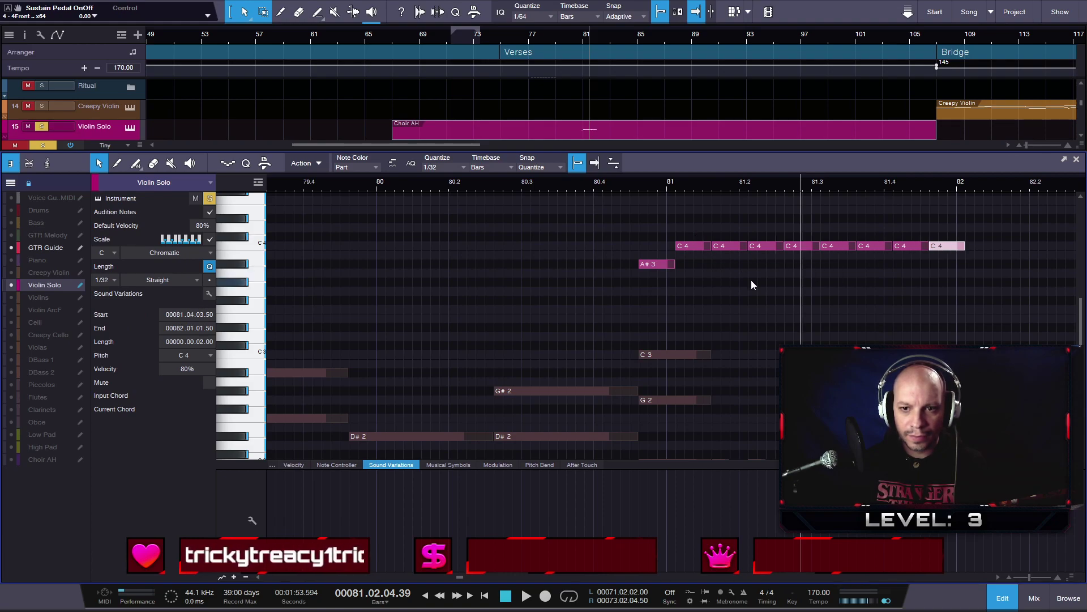
- Play the phrase back and lower its last C4 to A#3
left_click(657, 286)
key("space")
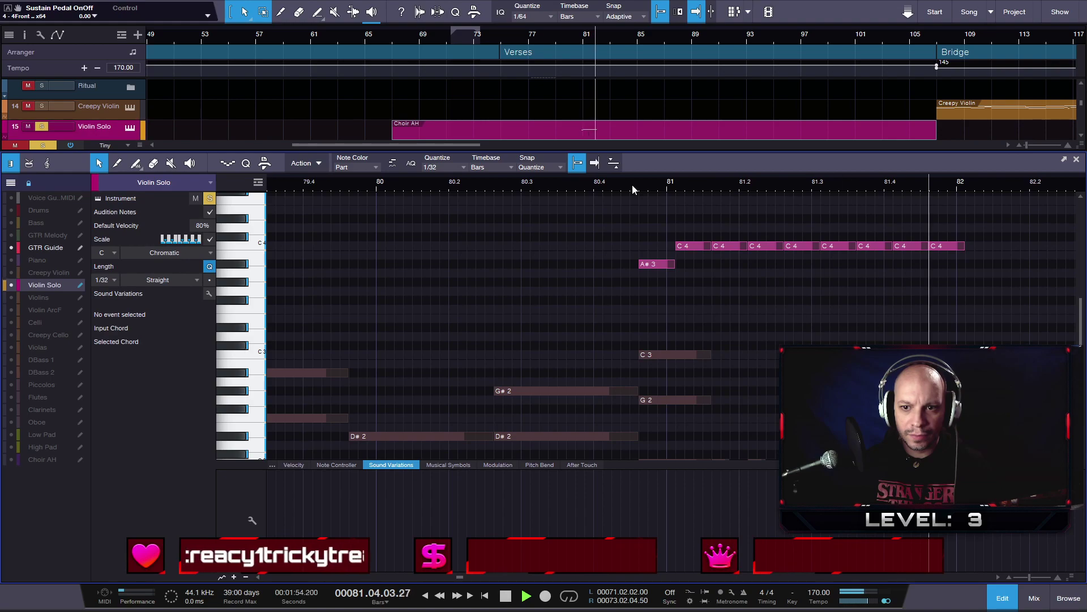
left_click(637, 188)
key("space")
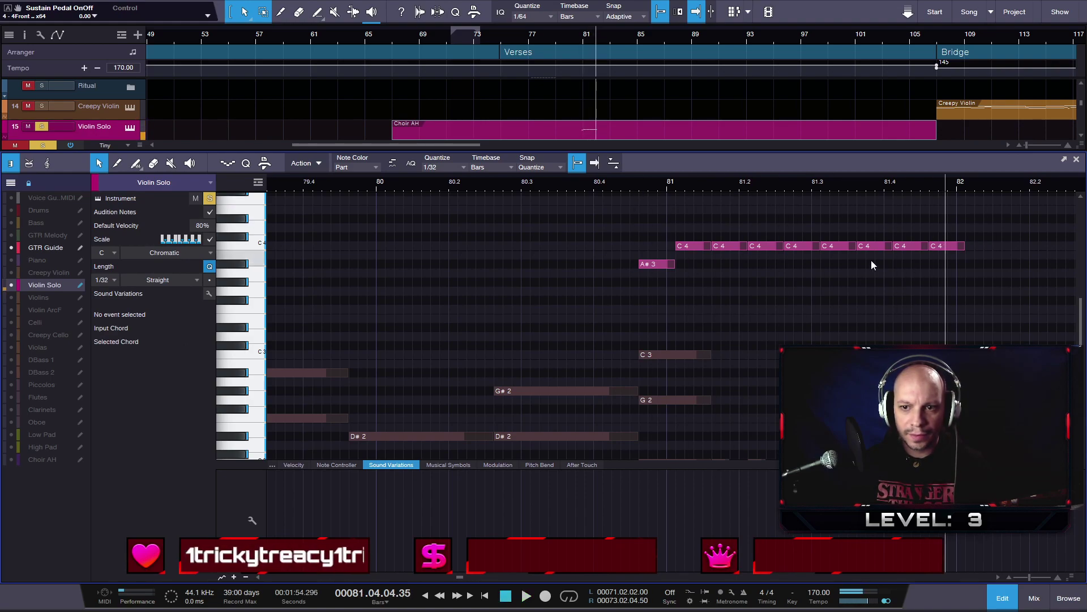
left_click_drag(947, 247, 948, 270)
- Try duplicating the whole phrase including both A#3 notes, and undo the copies
left_click_drag(985, 314, 621, 224)
key("d")
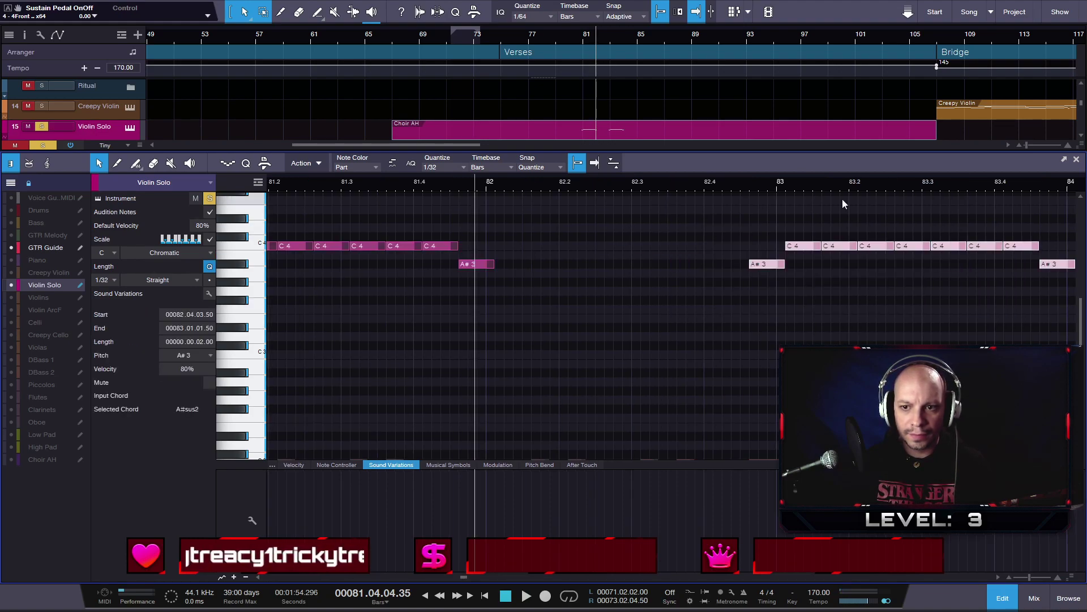
key("ctrl+z")
scroll(820, 191, "down", 5)
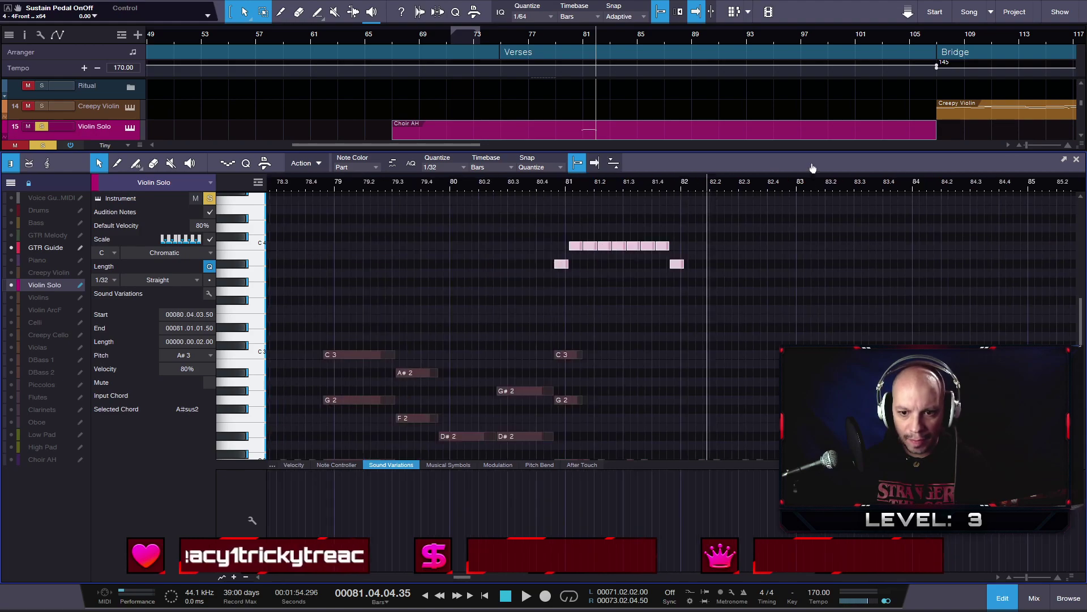
scroll(815, 238, "down", 3)
left_click_drag(772, 257, 643, 195)
key("d")
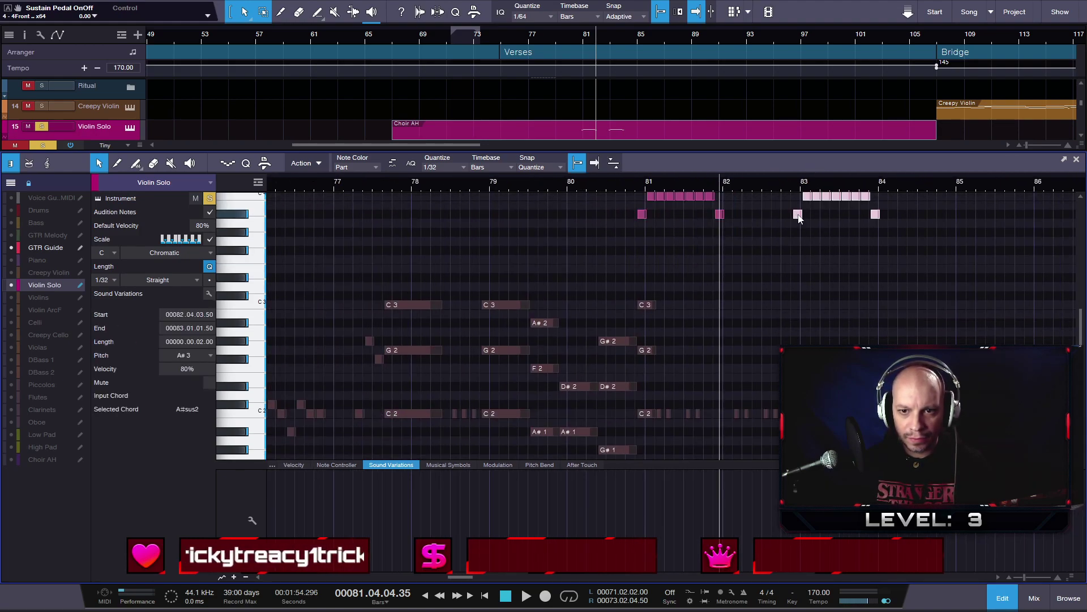
key("ctrl+z")
- Duplicate the phrase without its opening A#3 into bars 82 and 83, playing the result after each copy
left_click_drag(769, 226, 653, 195)
key("d")
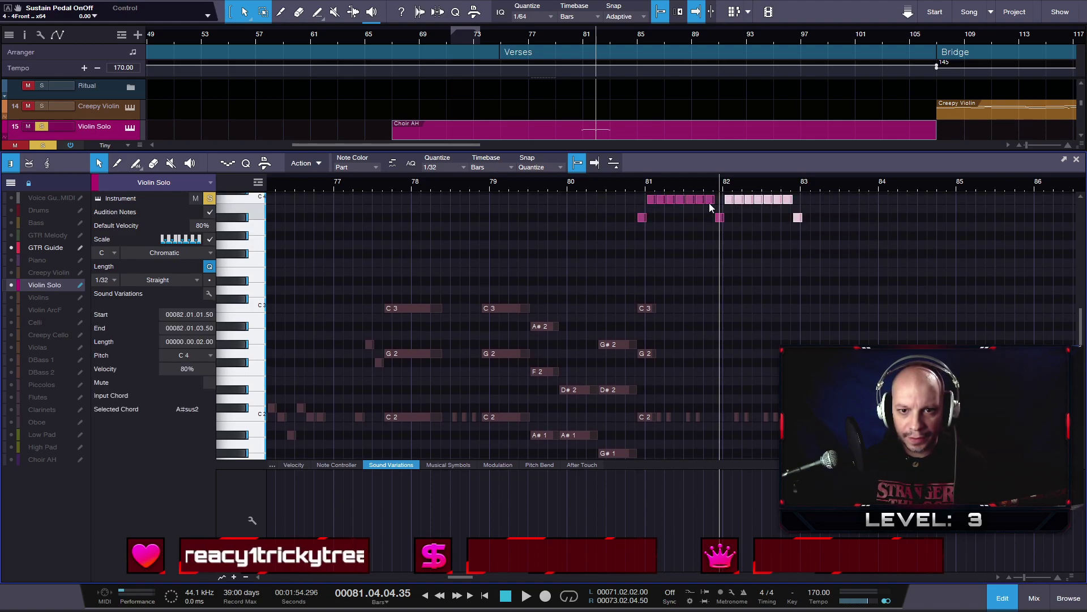
left_click(628, 182)
key("space")
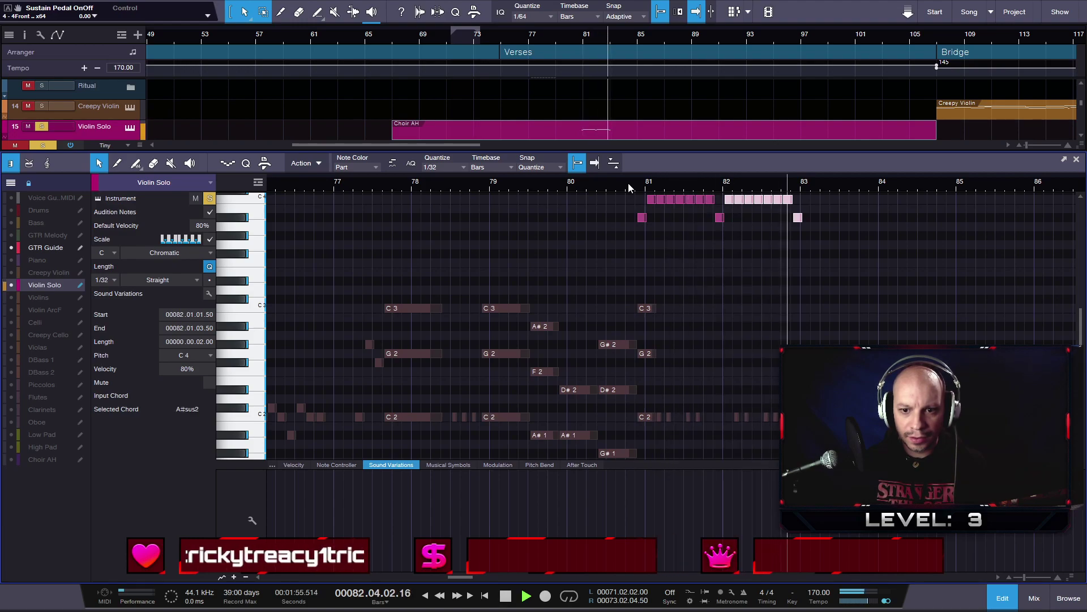
left_click_drag(831, 241, 733, 198)
key("d")
left_click(643, 192)
key("space")
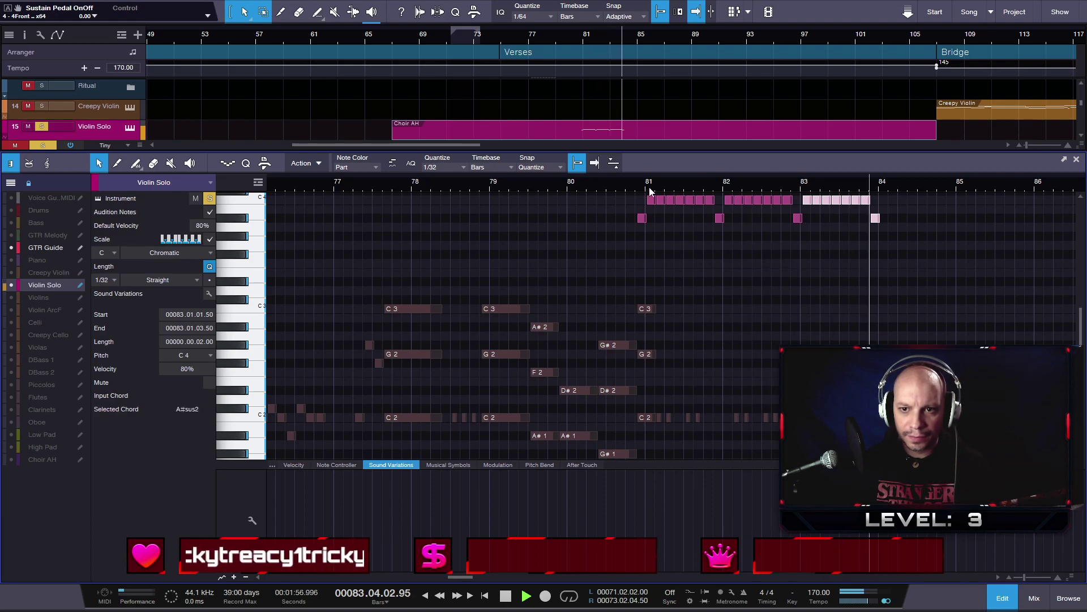
key("space")
- Compare the repeated Violin Solo phrases with the guitar guide notes from bar 81 onward and play them through
scroll(513, 420, "down", 5)
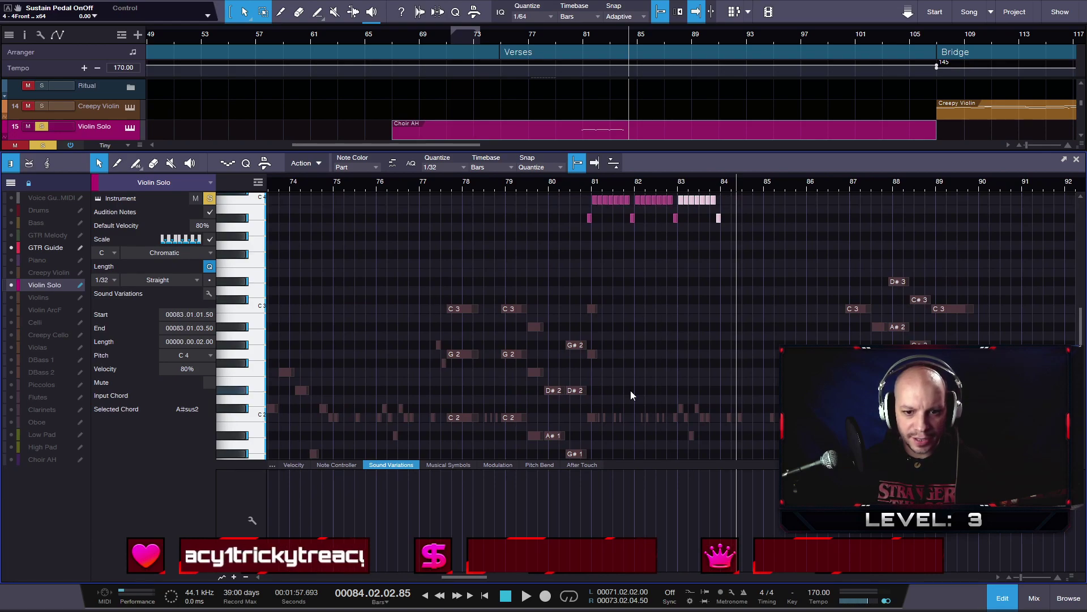
scroll(632, 394, "up", 10)
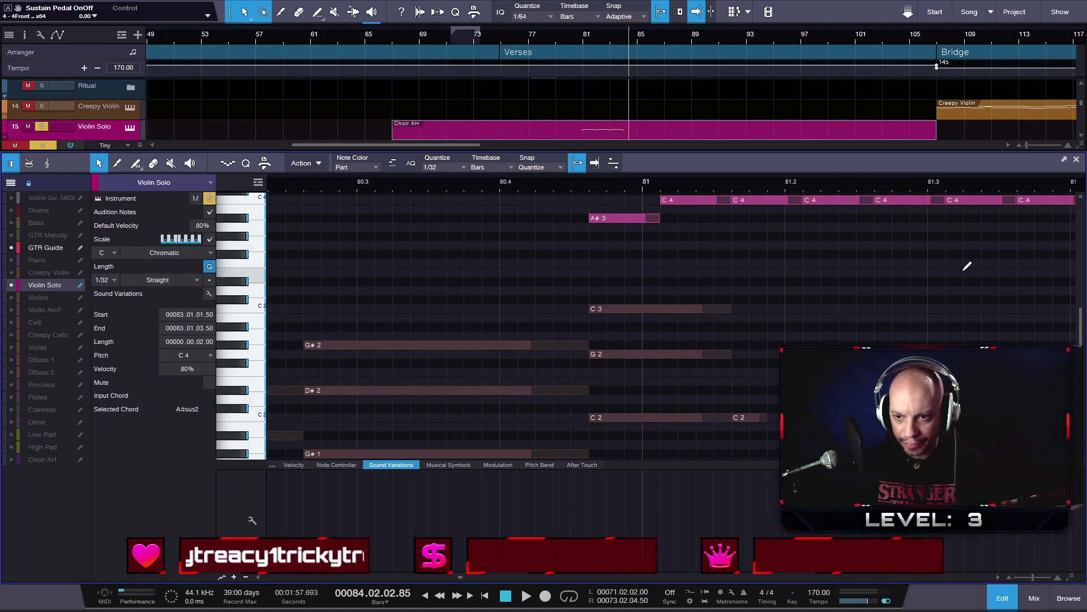
scroll(966, 260, "down", 5)
left_click_drag(981, 191, 482, 186)
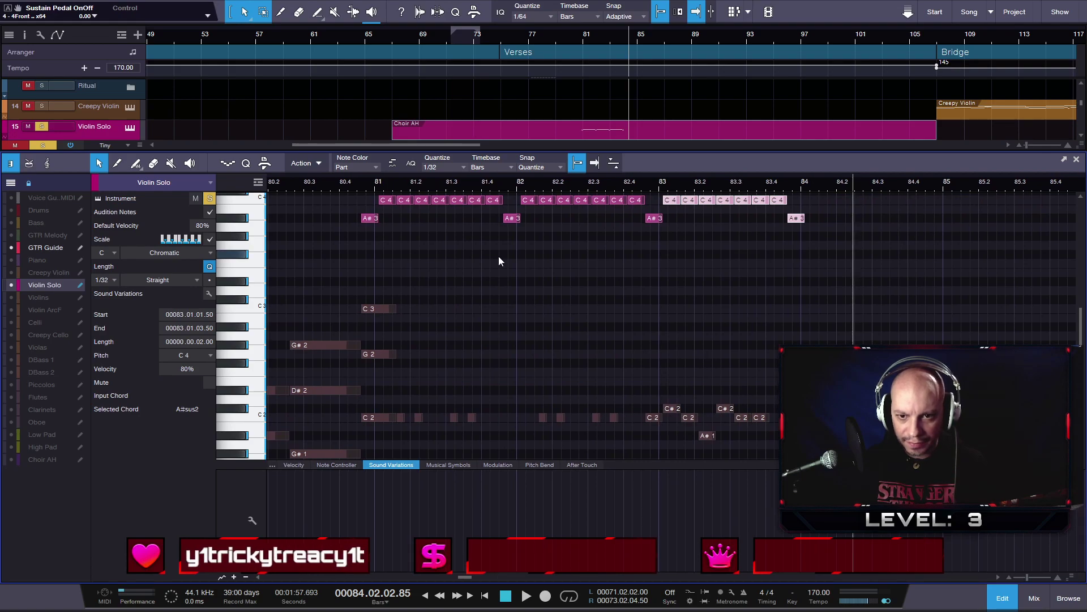
left_click(361, 178)
key("space")
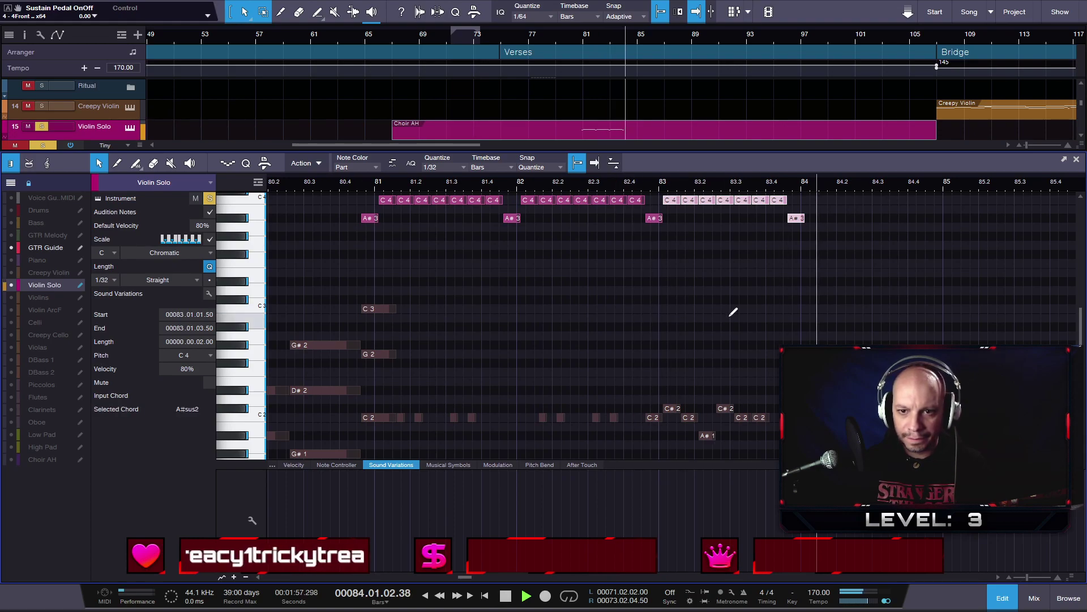
scroll(901, 337, "up", 4)
key("space")
left_click_drag(728, 184, 645, 168)
scroll(645, 169, "up", 4)
scroll(609, 180, "down", 5)
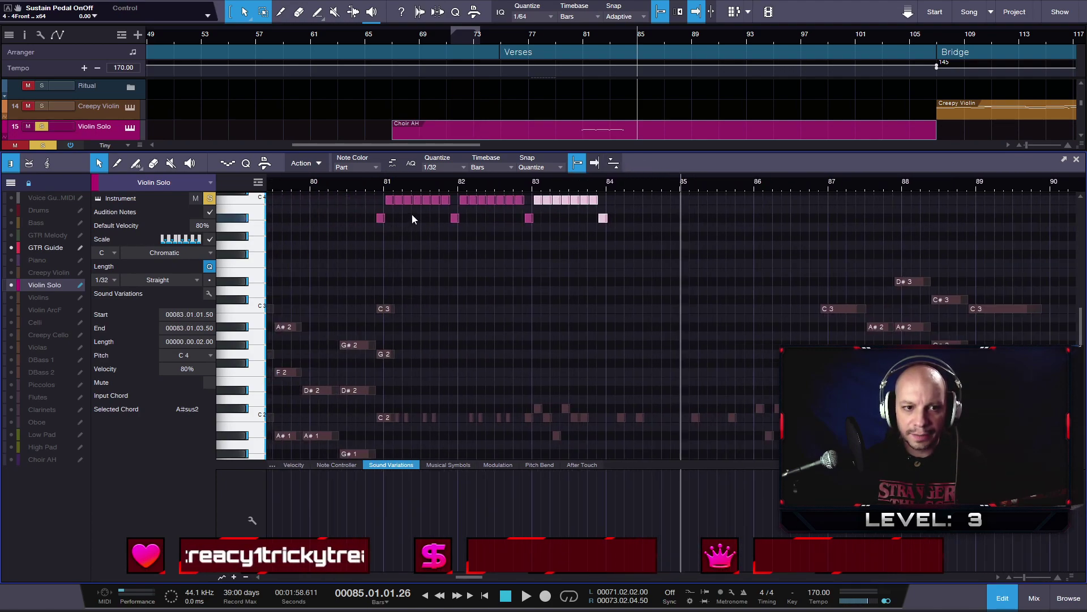
- Unsolo the Violin Solo track and compare the full mix from about bar 81 with it muted and unmuted
left_click(209, 199)
left_click(341, 181)
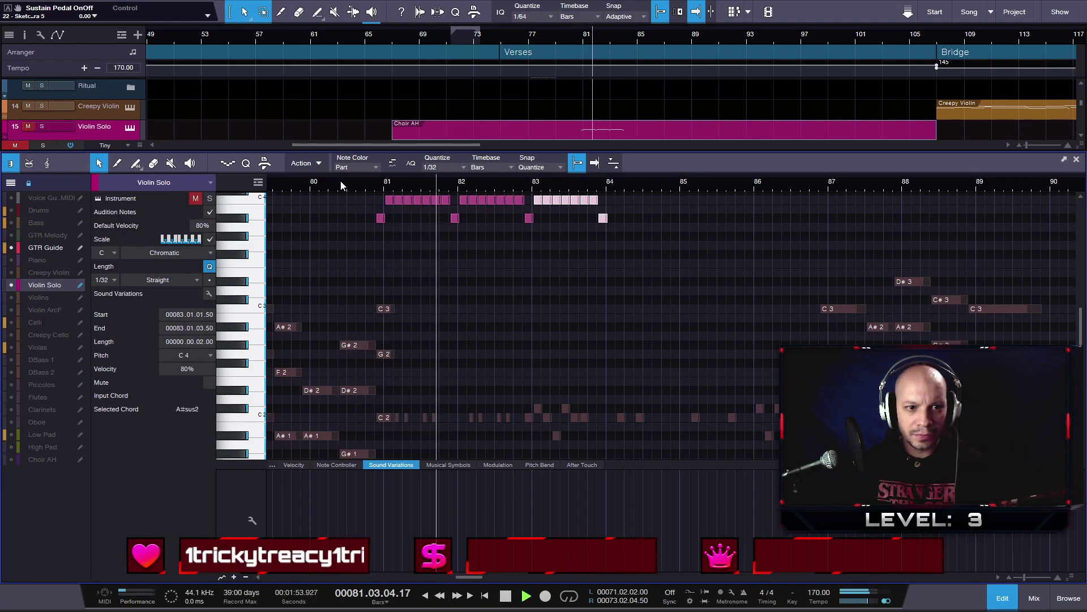
left_click(196, 199)
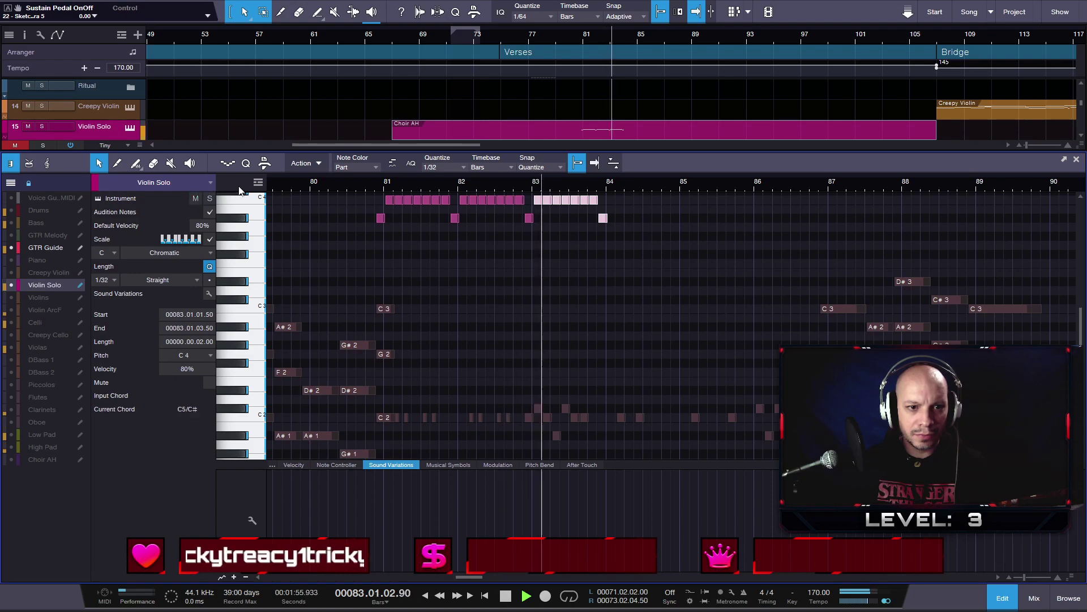
left_click(364, 186)
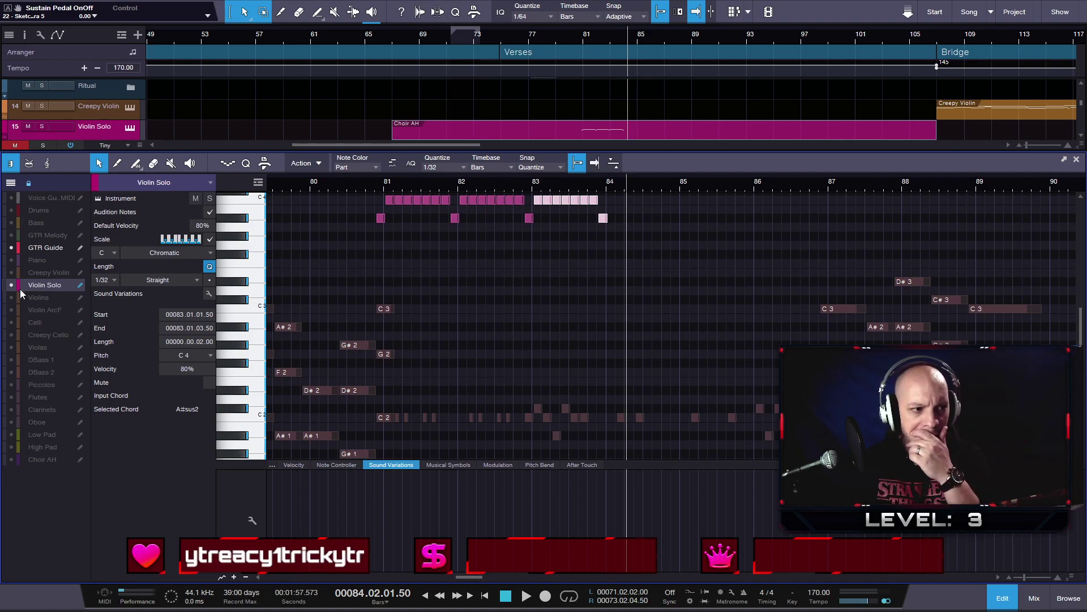
- Replace the GTR Guide overlay with the Violin ArcF notes and play the Violin Solo part from about bar 81
left_click(11, 249)
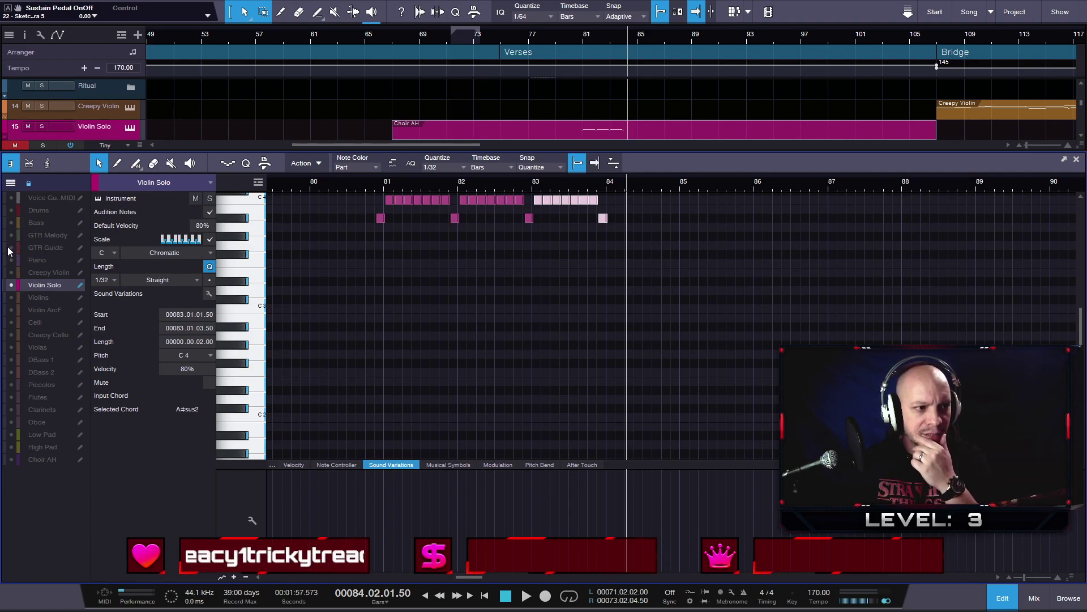
left_click(11, 310)
scroll(586, 351, "up", 3)
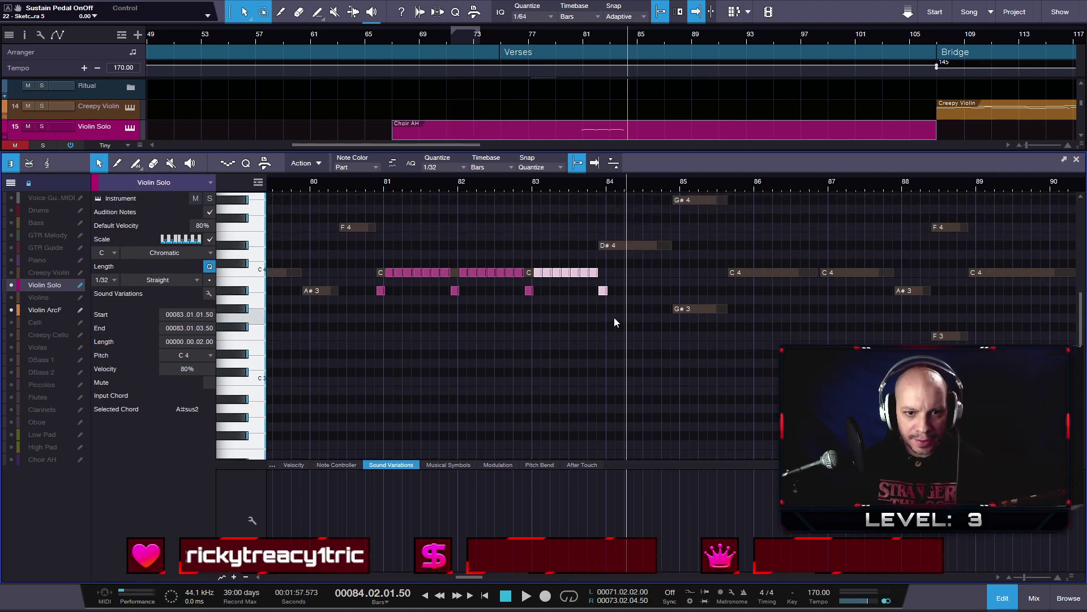
left_click(369, 185)
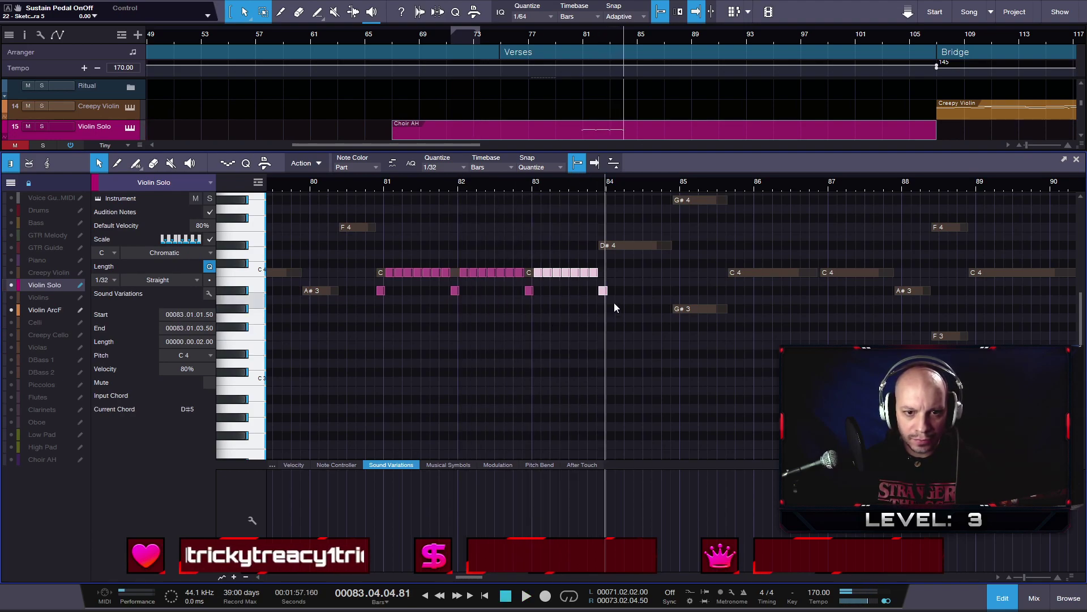
- Move the last A#3 note at the end of bar 83 up to D#4 and play the phrase from about bar 81
left_click(632, 287)
left_click(604, 291)
left_click_drag(603, 291, 604, 246)
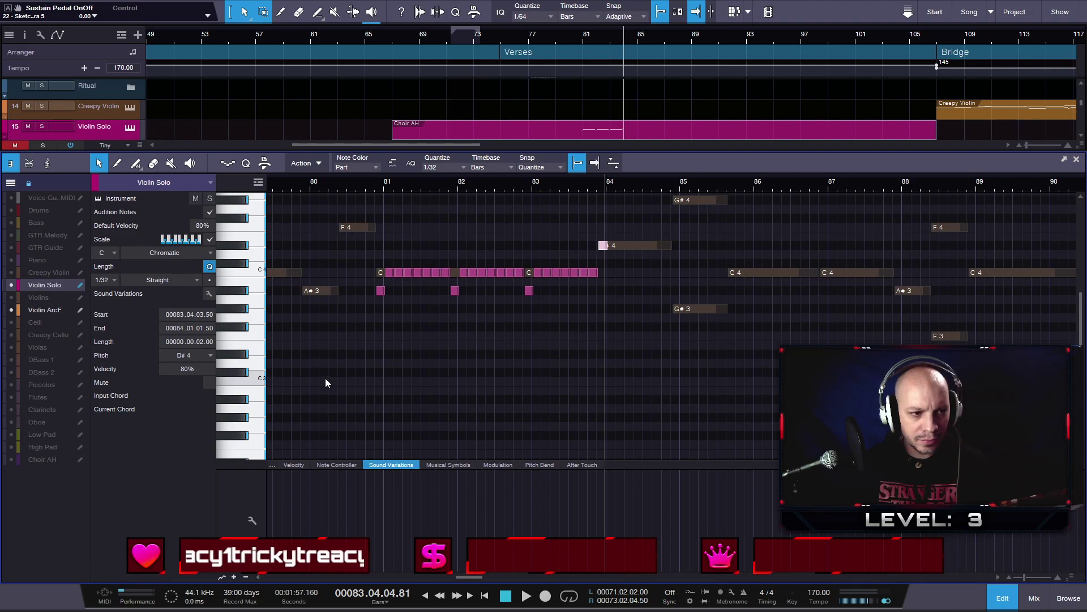
left_click(371, 182)
key("space")
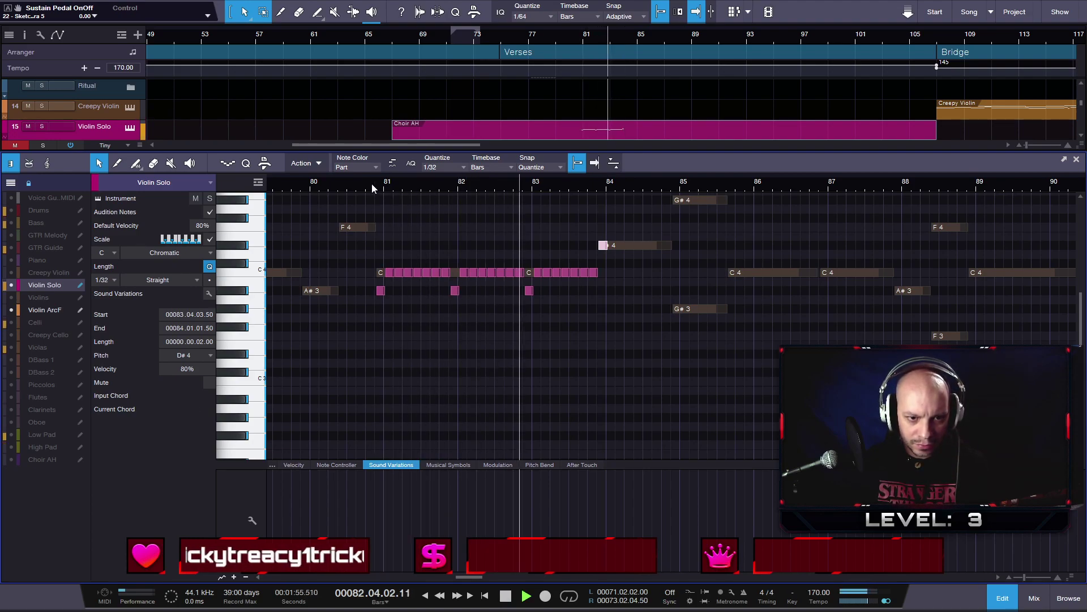
key("space")
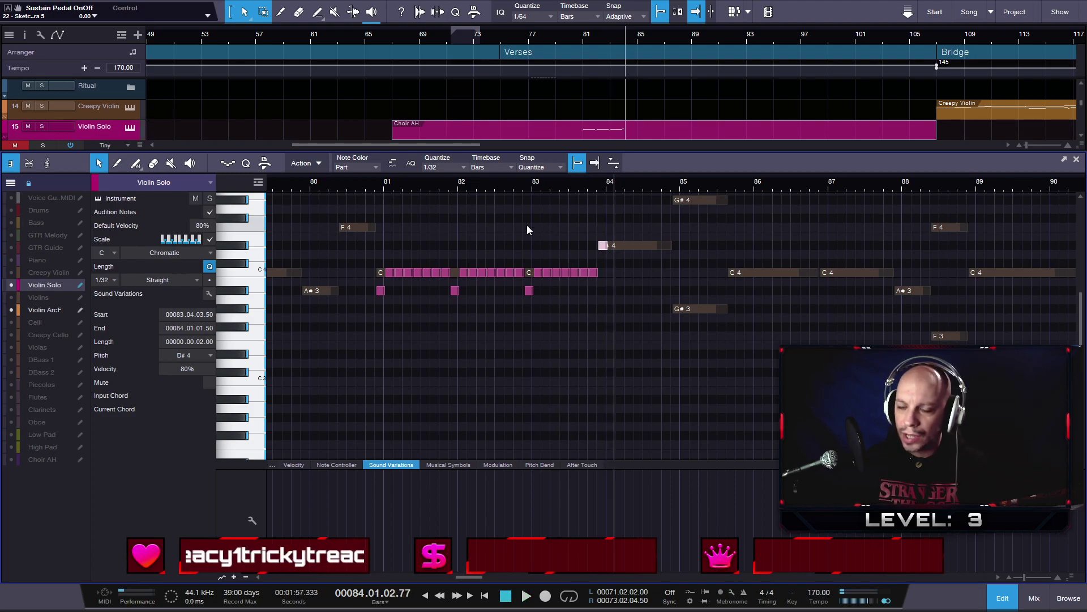
- Listen on past bar 84, solo the Violin Solo track and replay the phrase from before bar 81
scroll(663, 249, "down", 4)
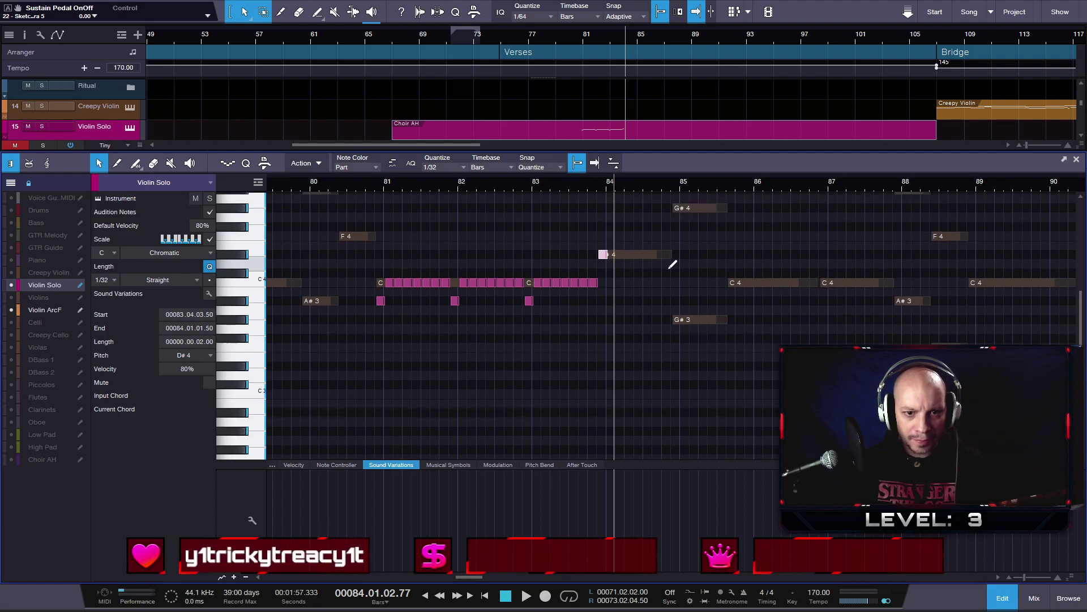
key("space")
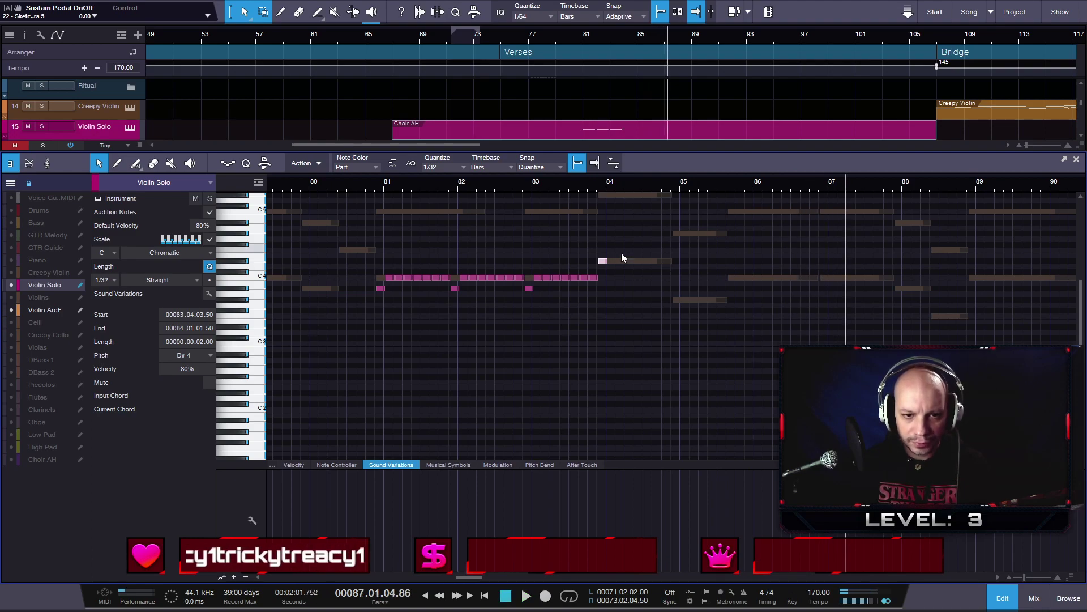
scroll(615, 259, "up", 4)
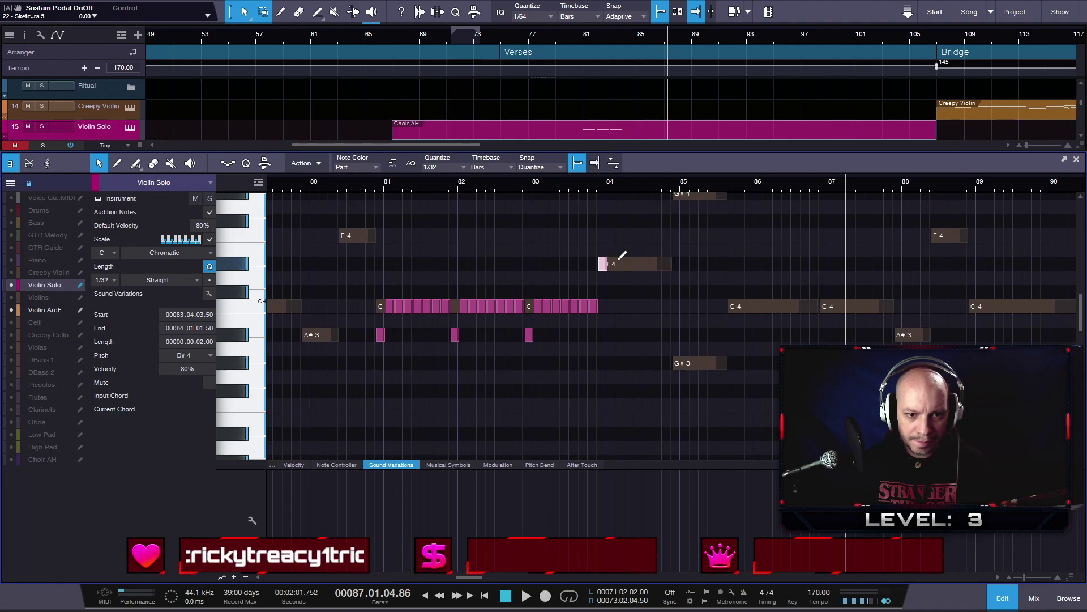
scroll(622, 256, "down", 2)
left_click(210, 199)
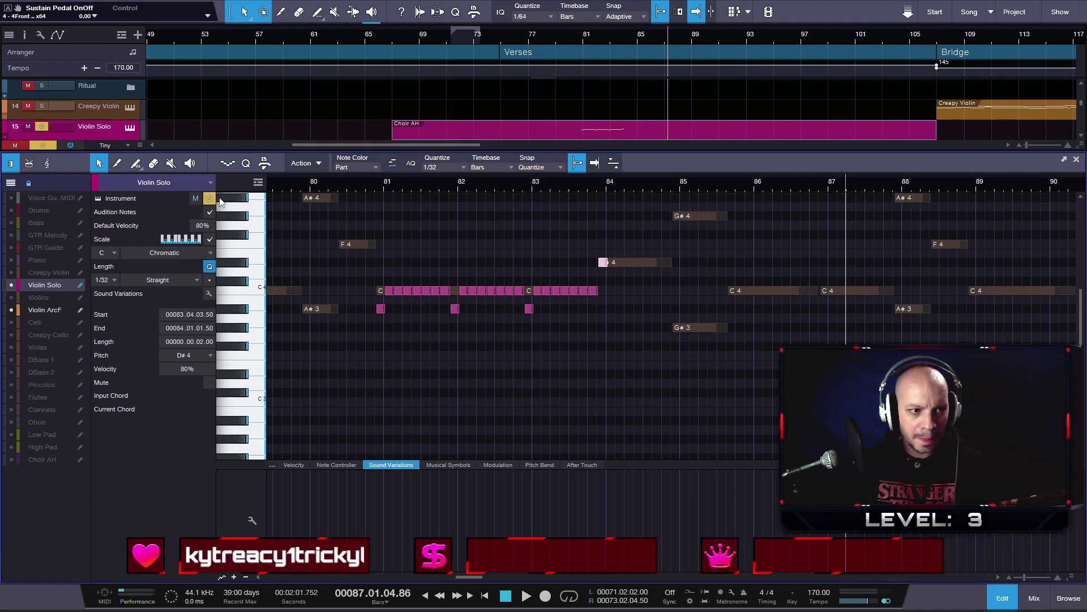
left_click(351, 185)
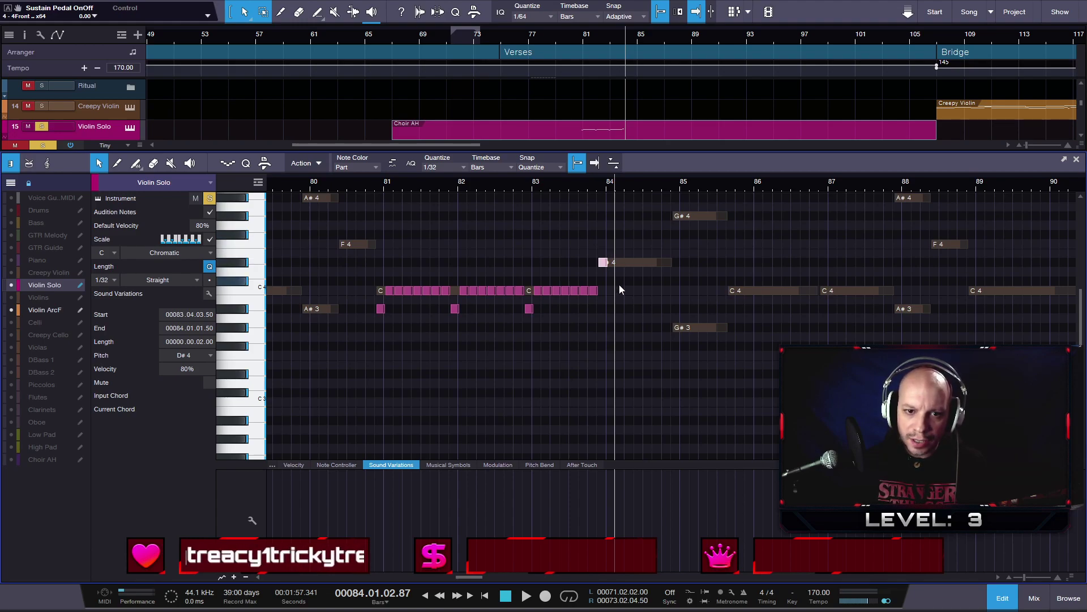
- Copy the D#4 note directly behind itself at bar 84 and lower the copy to C#4
scroll(637, 294, "up", 1)
scroll(637, 294, "up", 2)
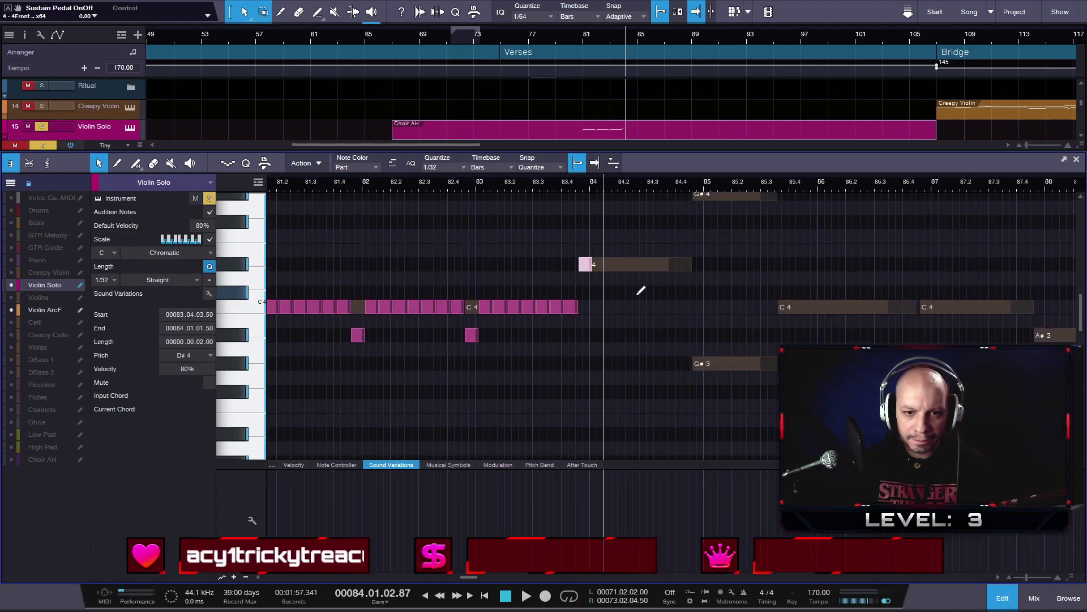
key("5")
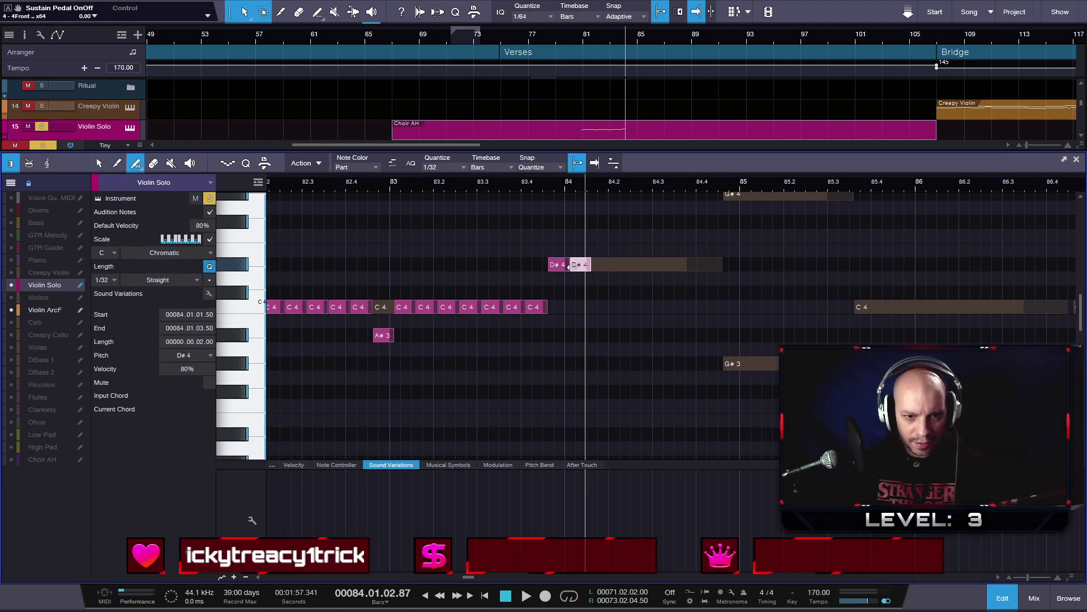
key("1")
left_click(582, 294)
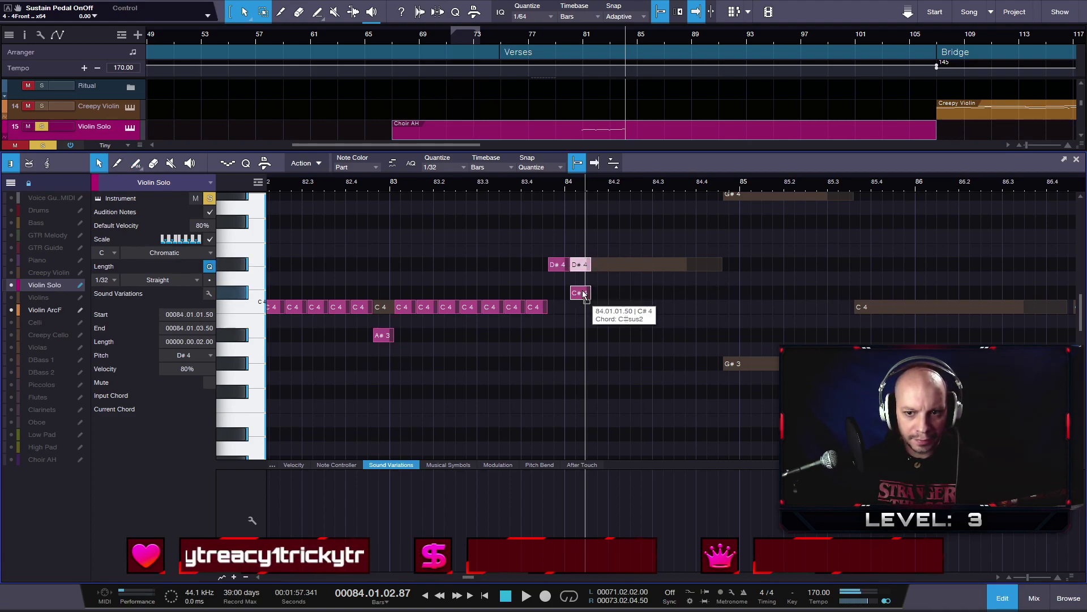
left_click_drag(584, 295, 585, 267)
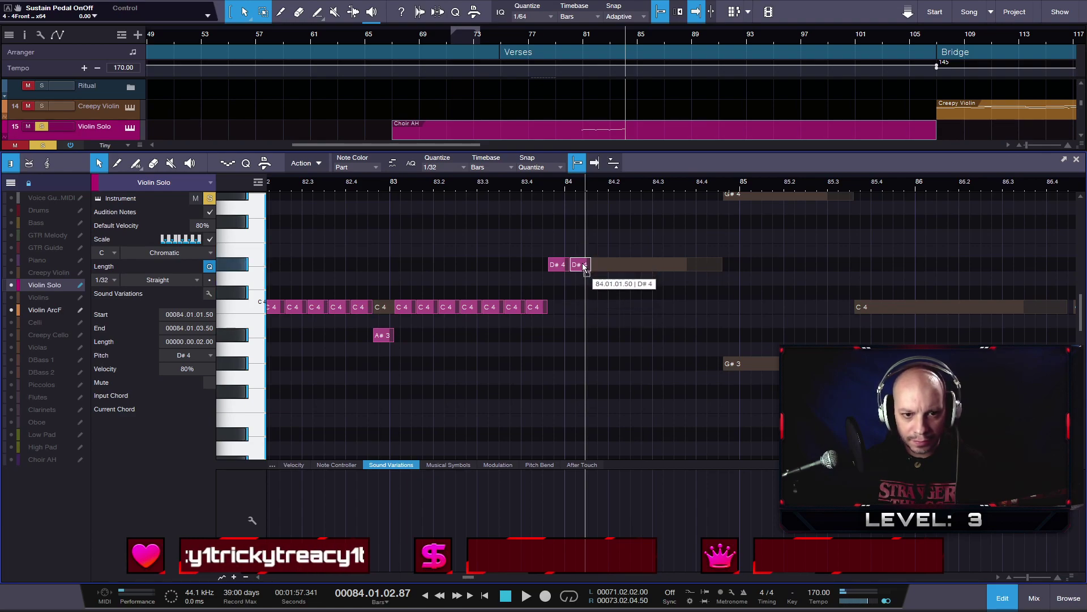
left_click_drag(585, 266, 583, 291)
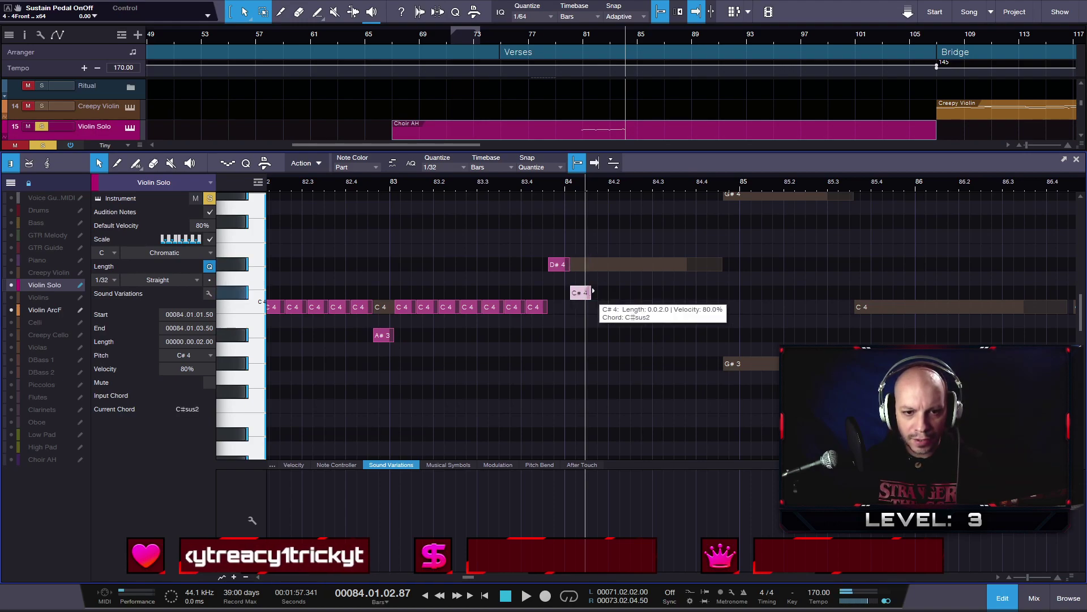
- Duplicate the D#4 and C#4 note pair three times to fill bar 84 with the alternating figure
scroll(623, 309, "down", 6)
scroll(637, 312, "down", 3)
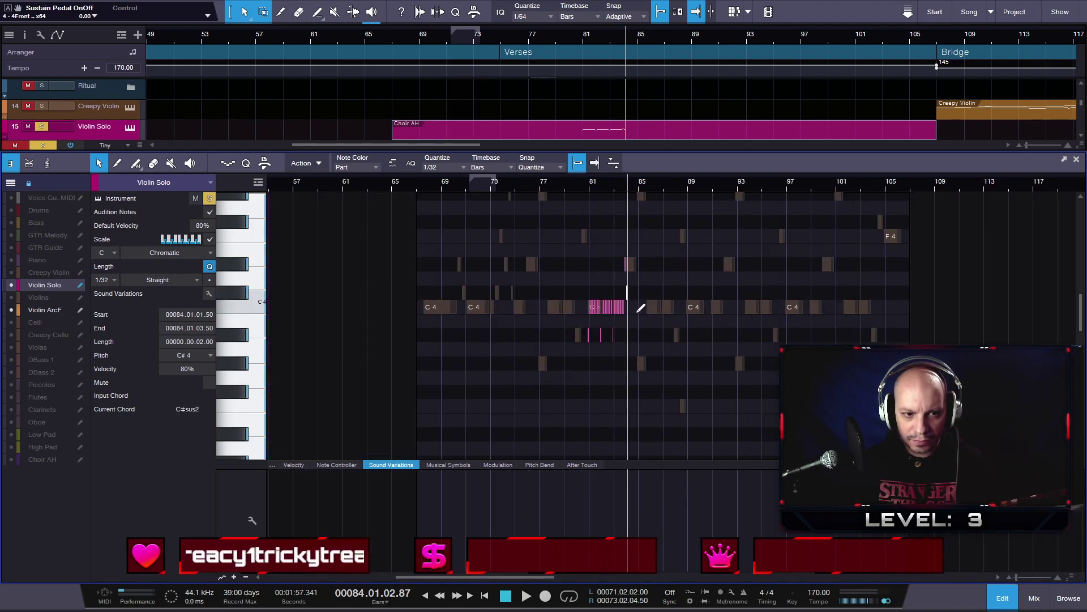
scroll(641, 307, "up", 2)
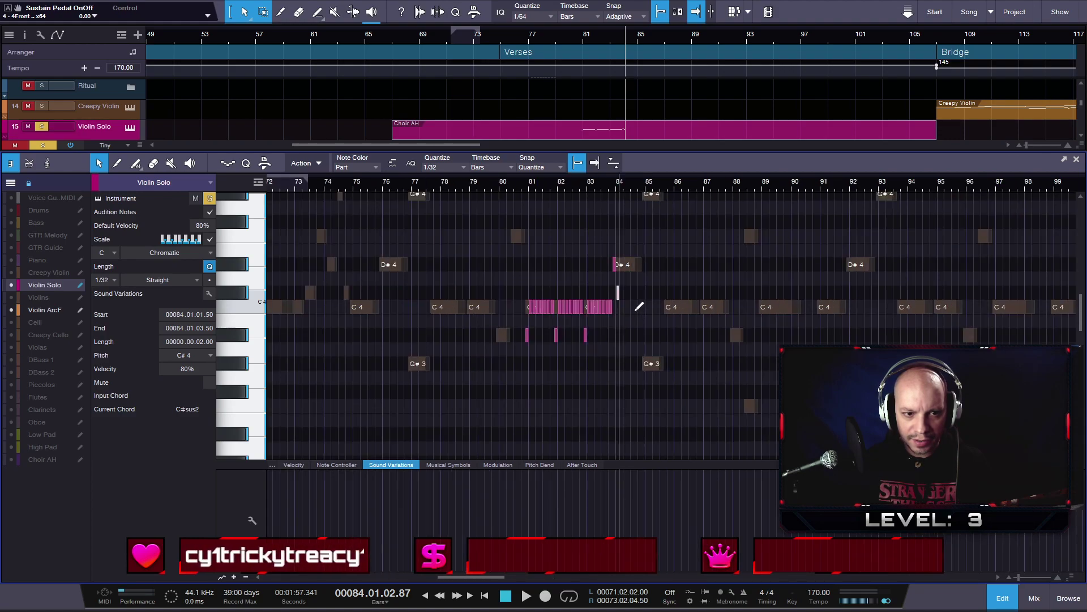
scroll(637, 308, "up", 6)
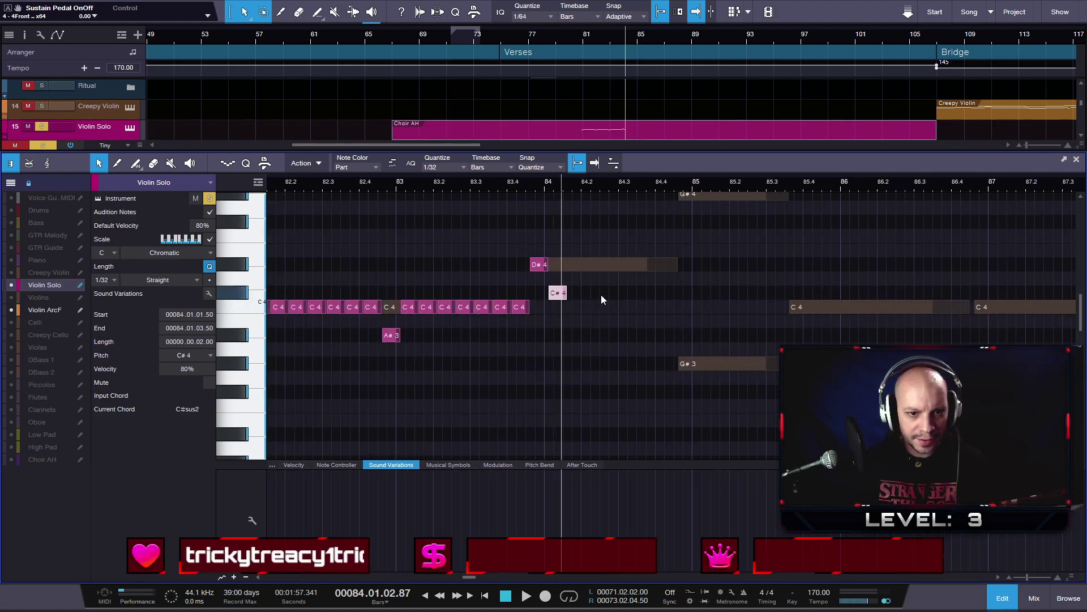
left_click_drag(581, 295, 545, 246)
key("d")
key("d")
key("d")
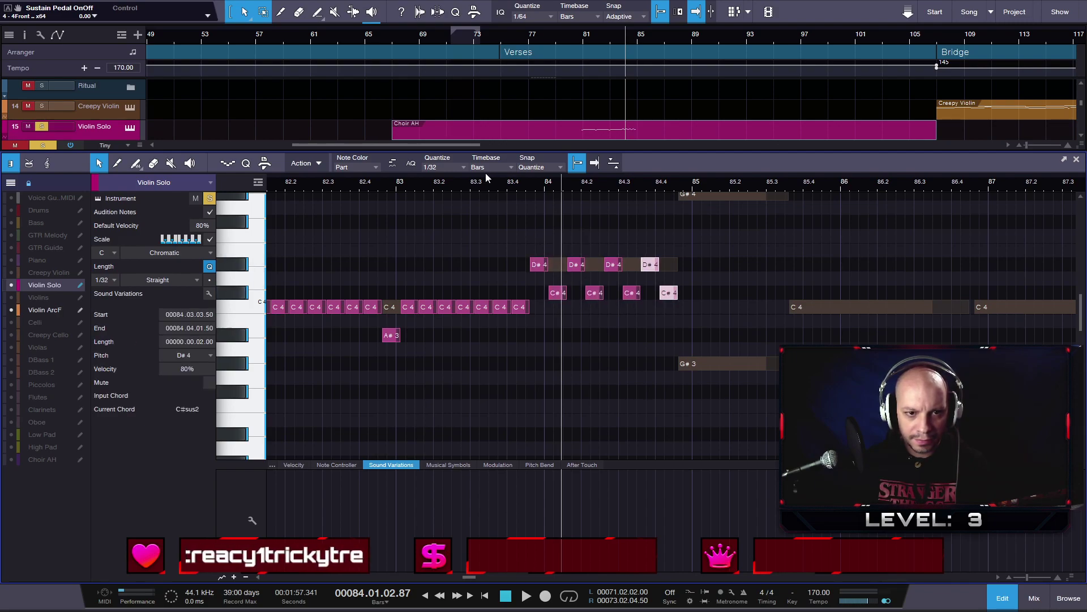
- Play the alternating D#4 and C#4 figure from the end of bar 82 into bar 85
left_click(359, 186)
key("space")
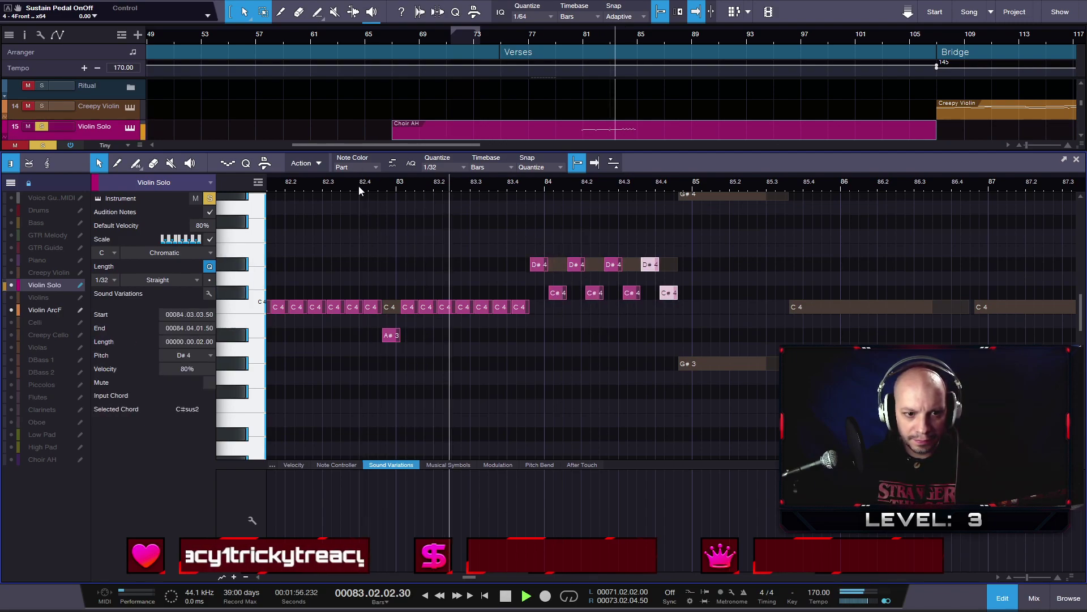
key("space")
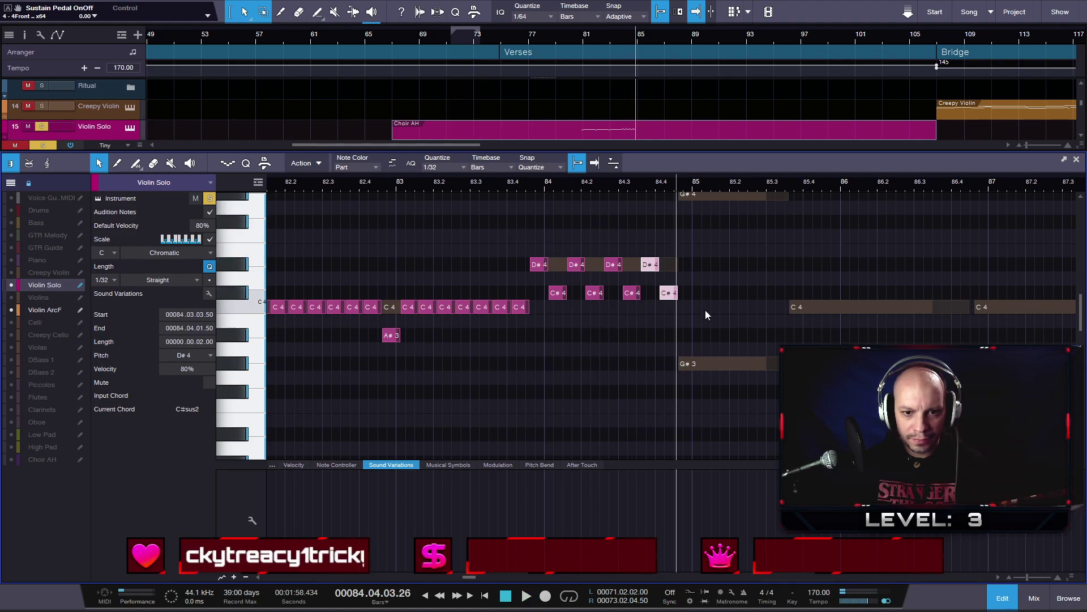
key("space")
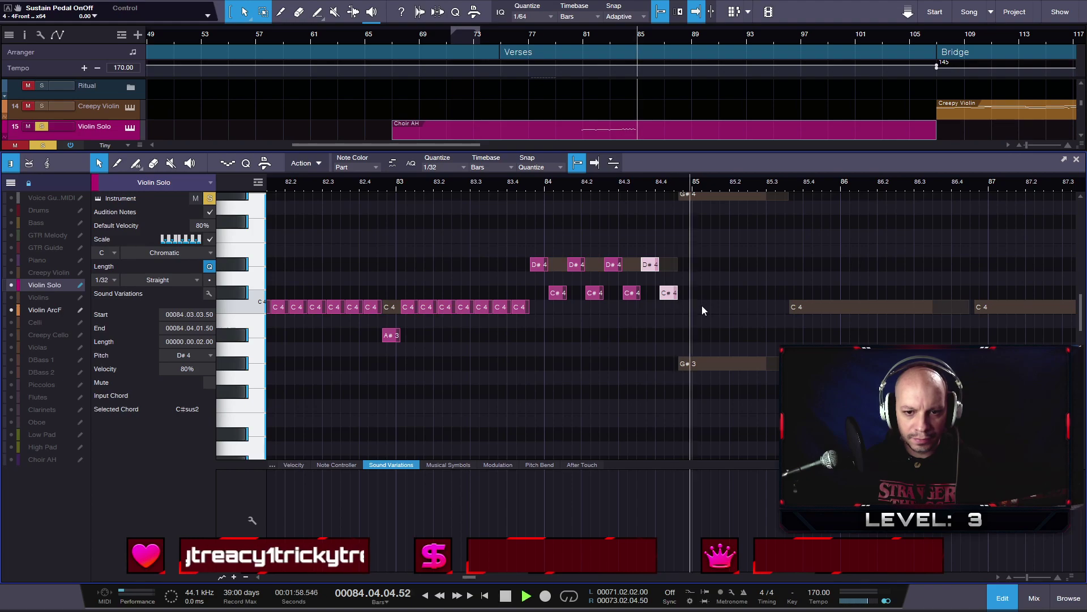
key("space")
- Solo the Violin ArcF track alongside the Violin Solo and play both from the end of bar 82 into bar 85
left_click(45, 310)
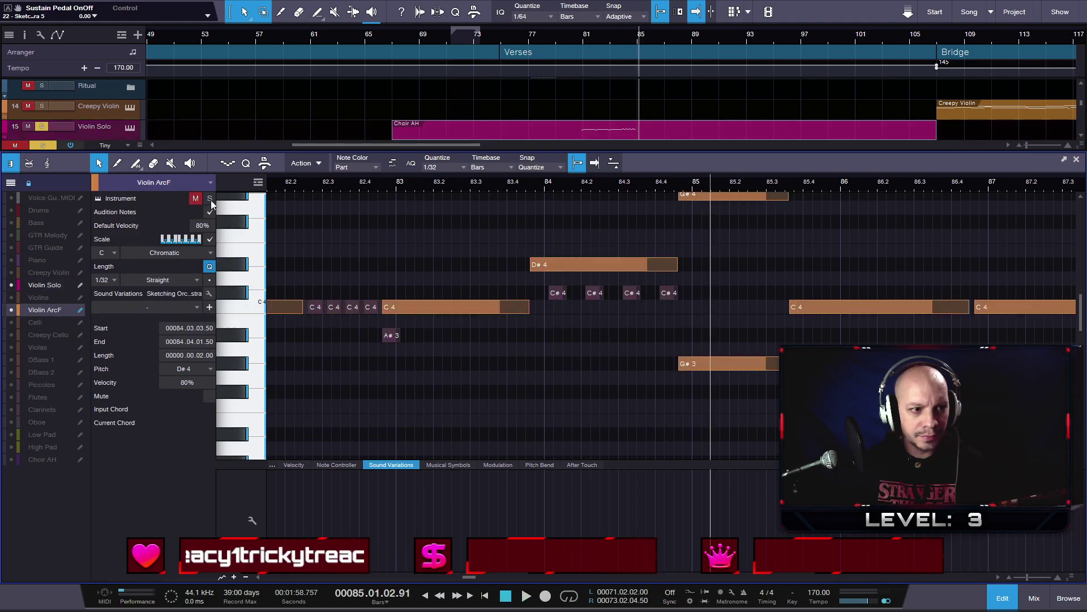
left_click(34, 285)
left_click(360, 185)
key("space")
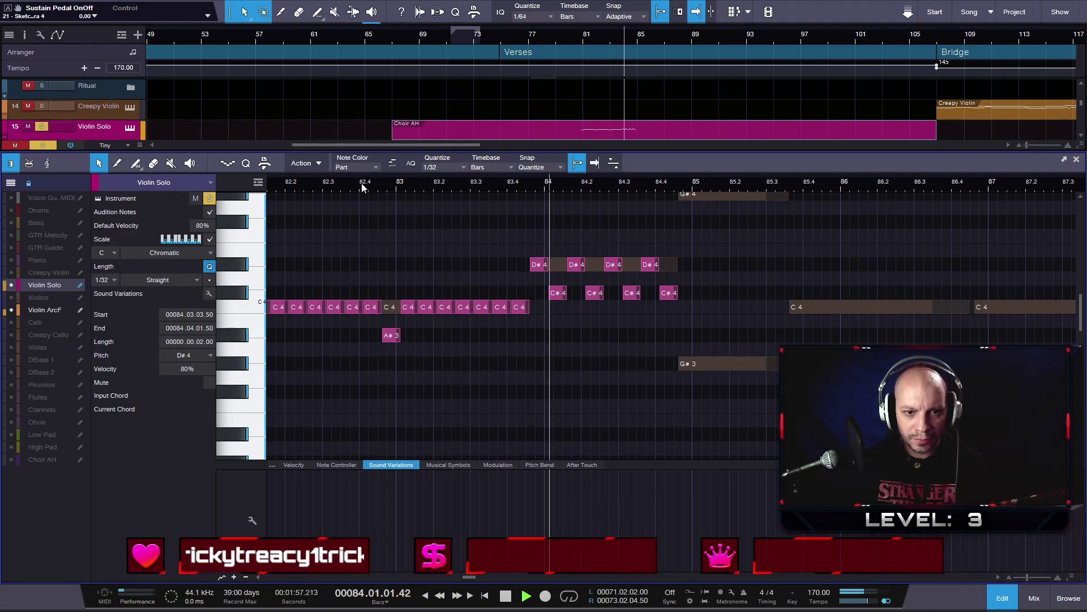
key("space")
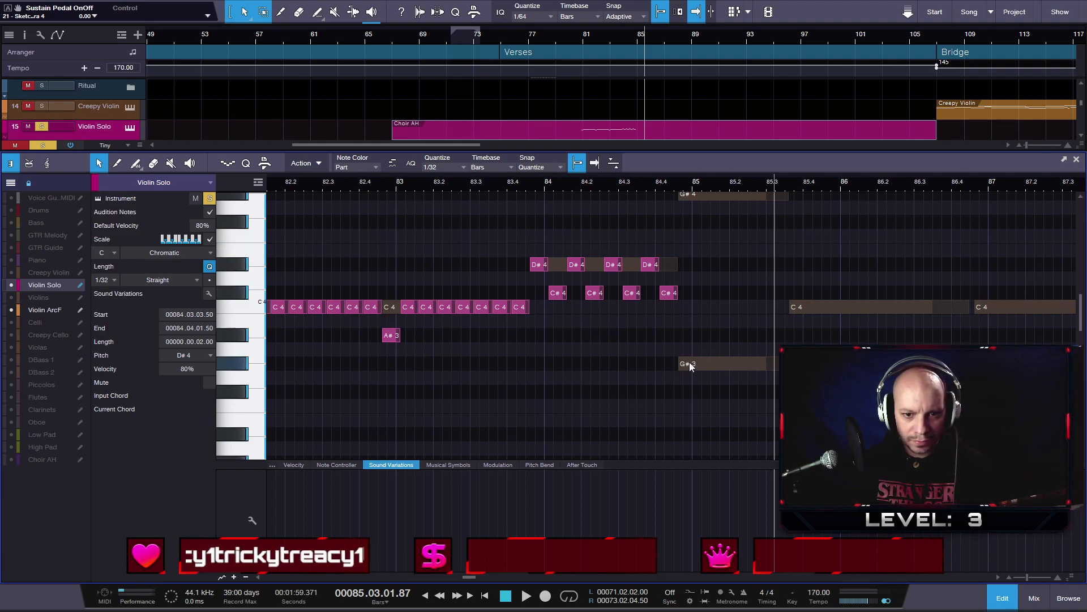
- Copy the last C#4 note of bar 84, move the copy to G#3 and duplicate it into a repeated run through bar 85
key("5")
key("1")
mouse_move(669, 293)
left_mouse_down()
mouse_move(688, 292)
mouse_move(689, 365)
left_mouse_up()
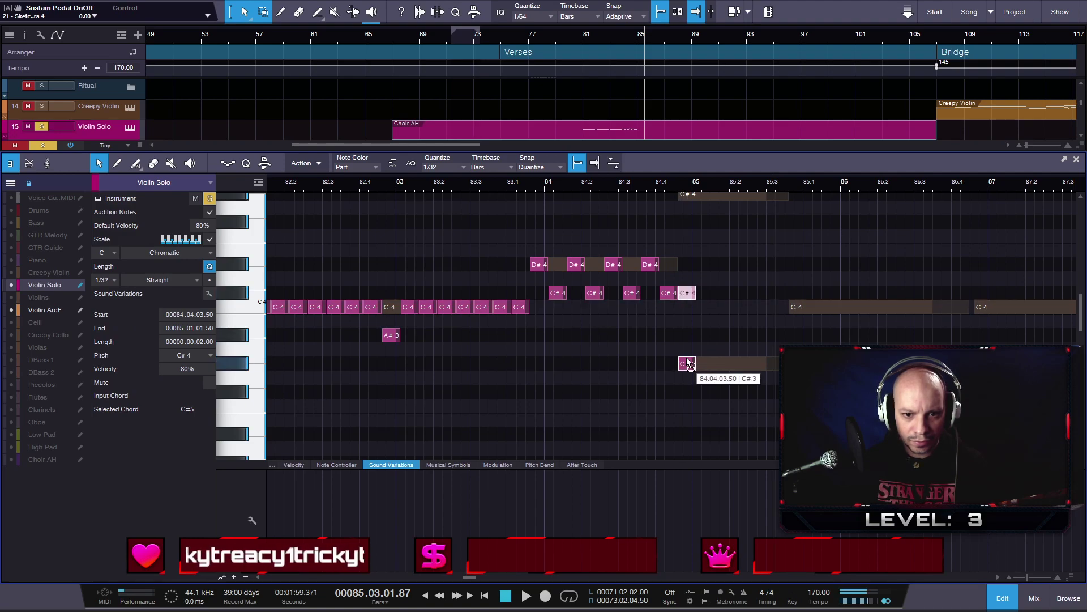
key("d")
key("d")
key("d")
key("d")
key("d")
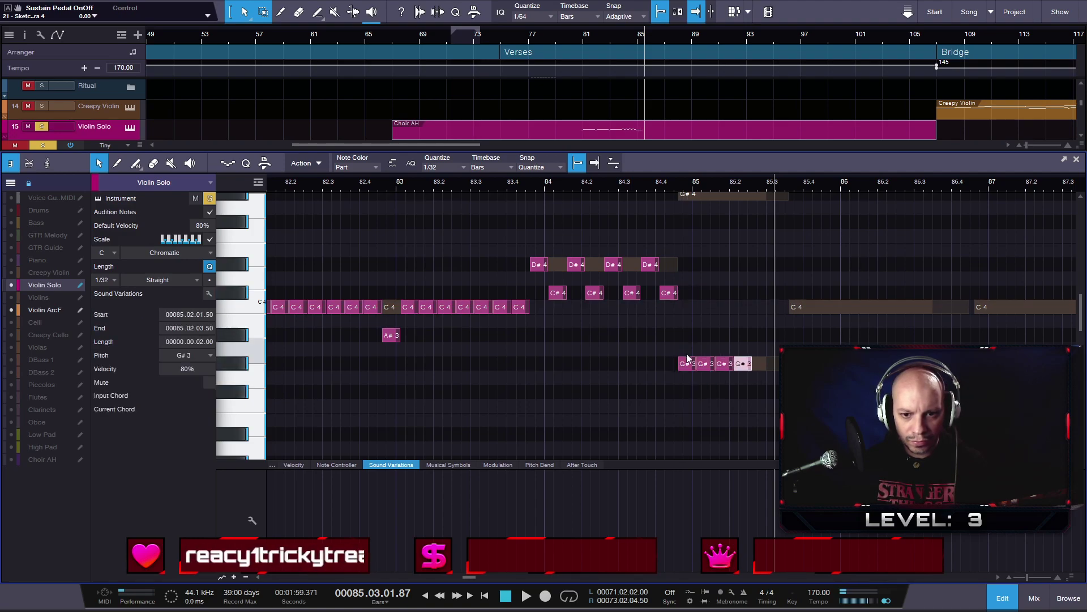
- Play the phrase from about bar 81 through the G#3 run, and delete the G#3 notes
scroll(669, 320, "down", 4)
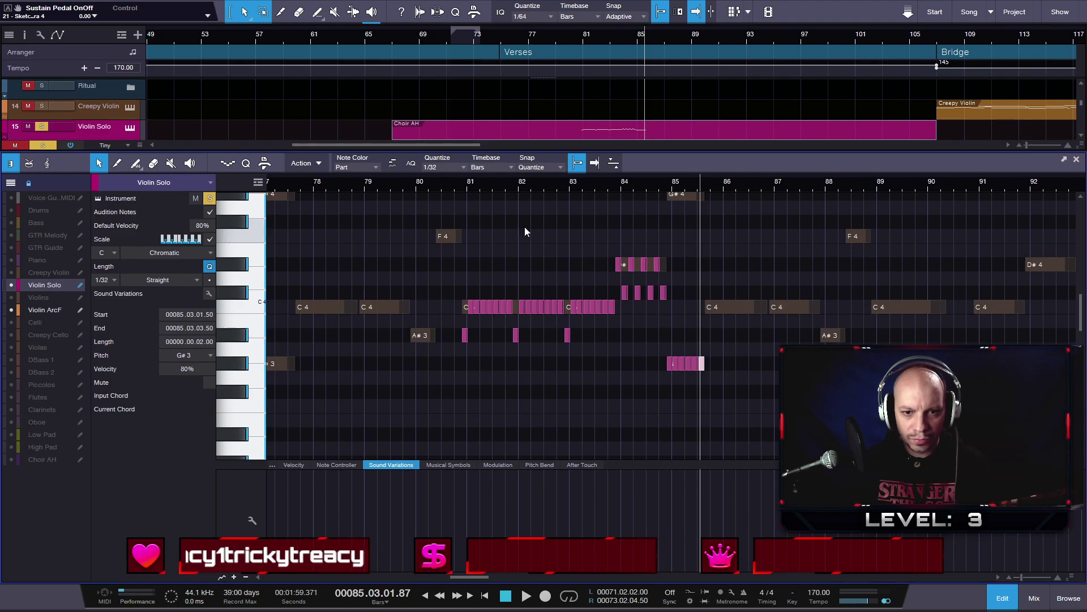
left_click(456, 186)
key("space")
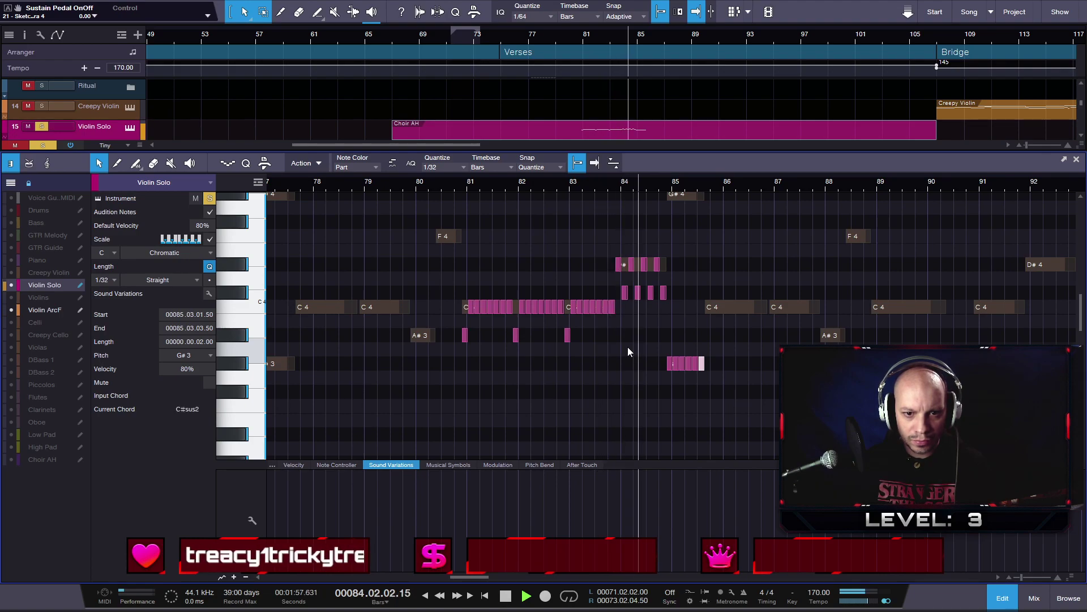
key("space")
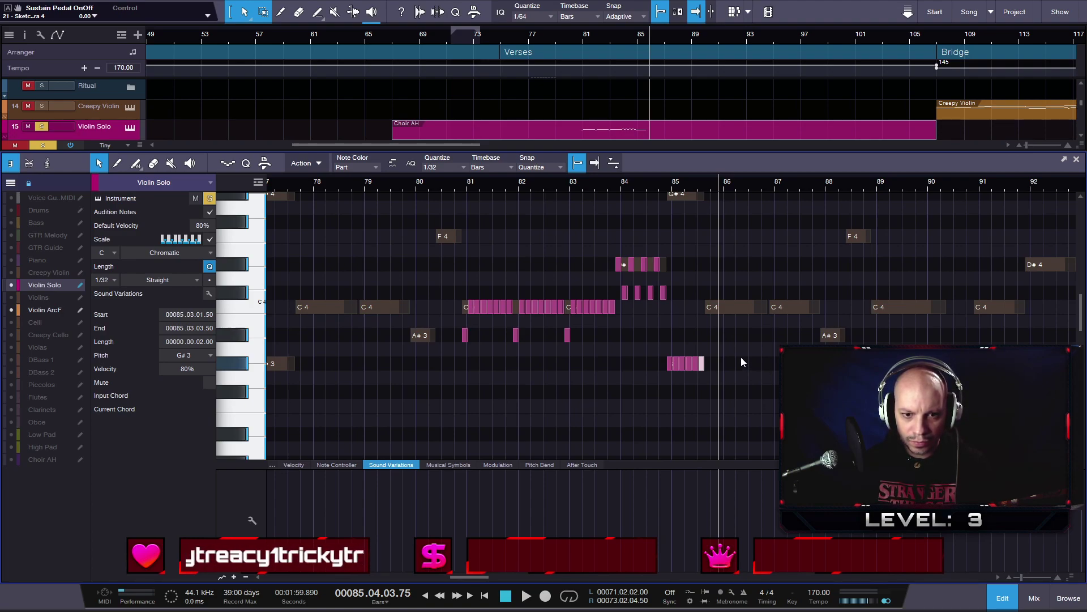
left_click_drag(732, 372, 658, 358)
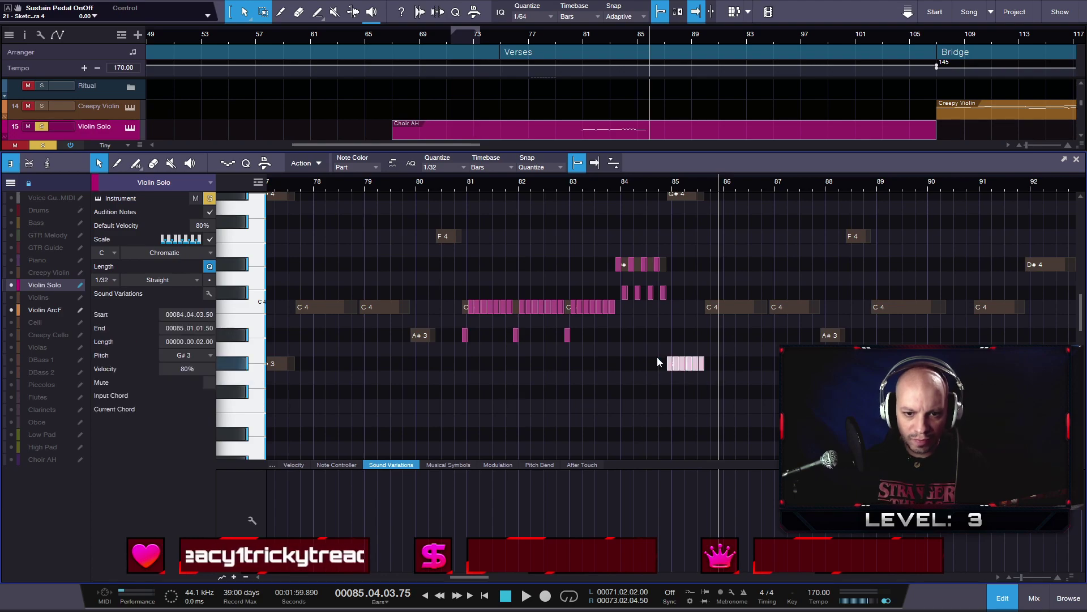
key("Delete")
scroll(673, 290, "up", 8, "ctrl")
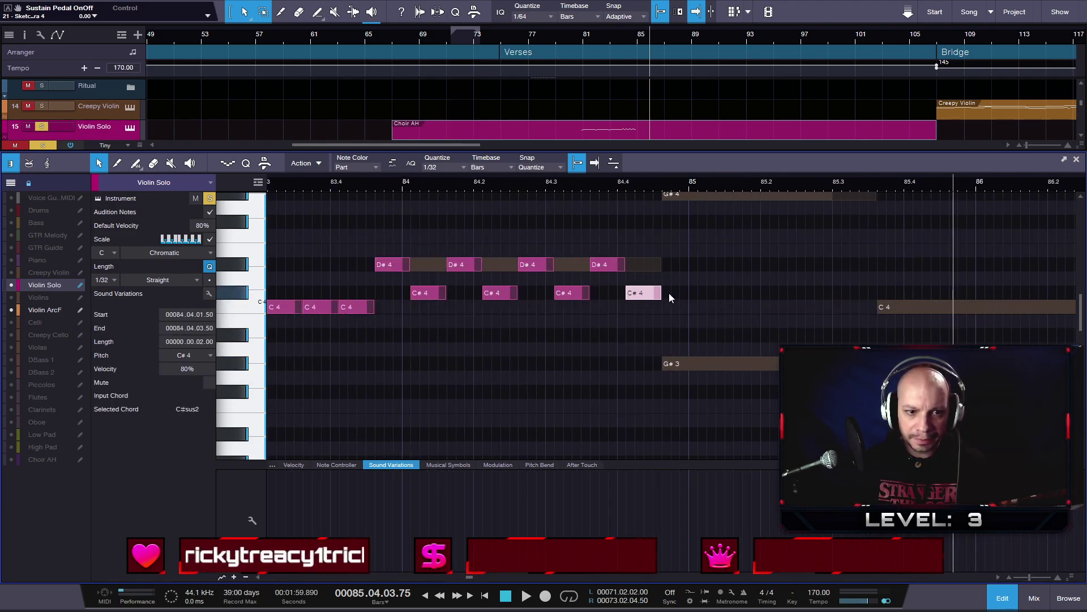
scroll(669, 292, "down", 3, "ctrl")
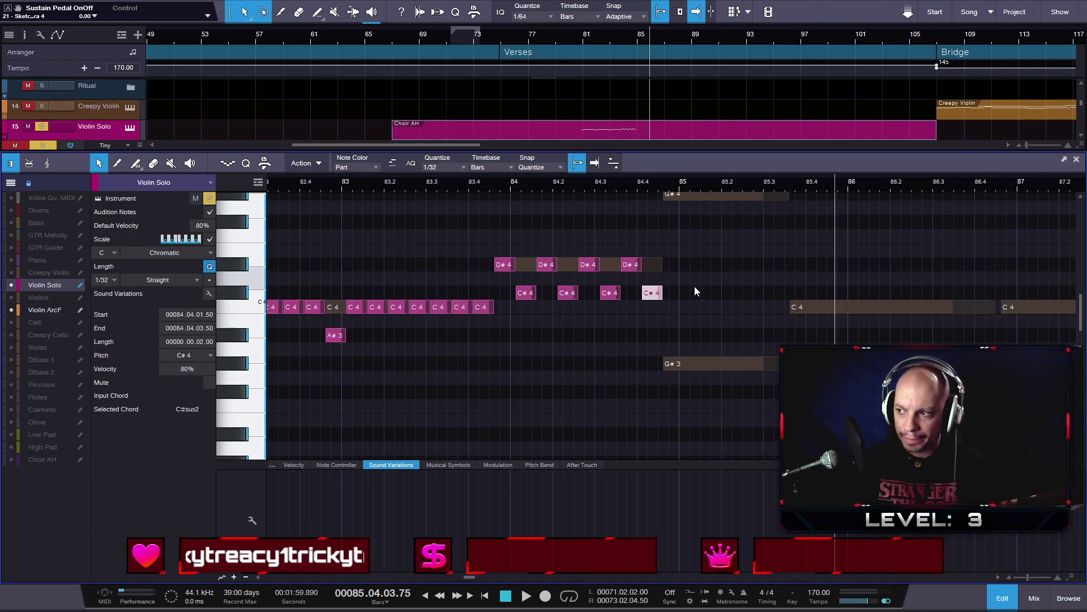
scroll(701, 266, "up", 3)
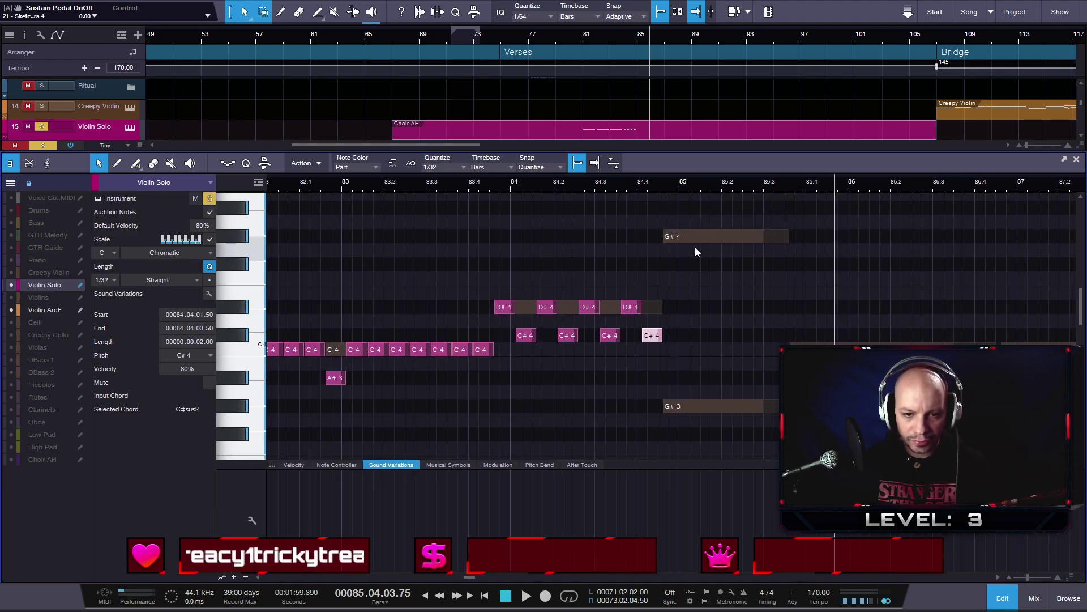
- Add a repeated run of six short G#4 notes from the end of bar 84 into bar 85
double_click(675, 333)
left_click_drag(674, 334, 658, 226)
key("d")
key("d")
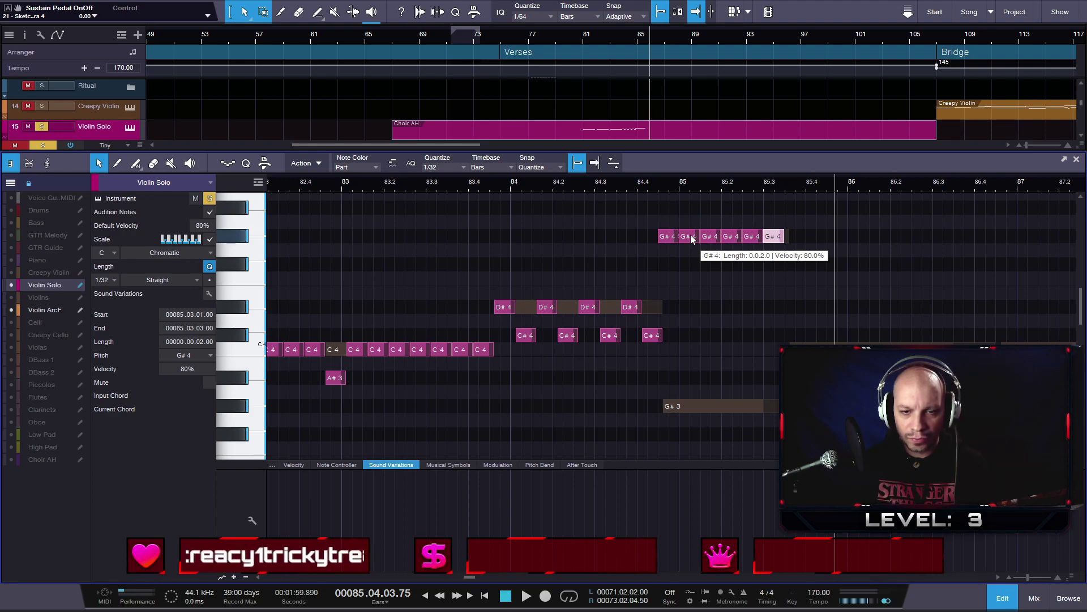
- Select the whole G#4 run and shift it so it starts at 84.04.03.50, in line with the Violin ArcF note
scroll(711, 300, "up", 2)
scroll(685, 291, "up", 1)
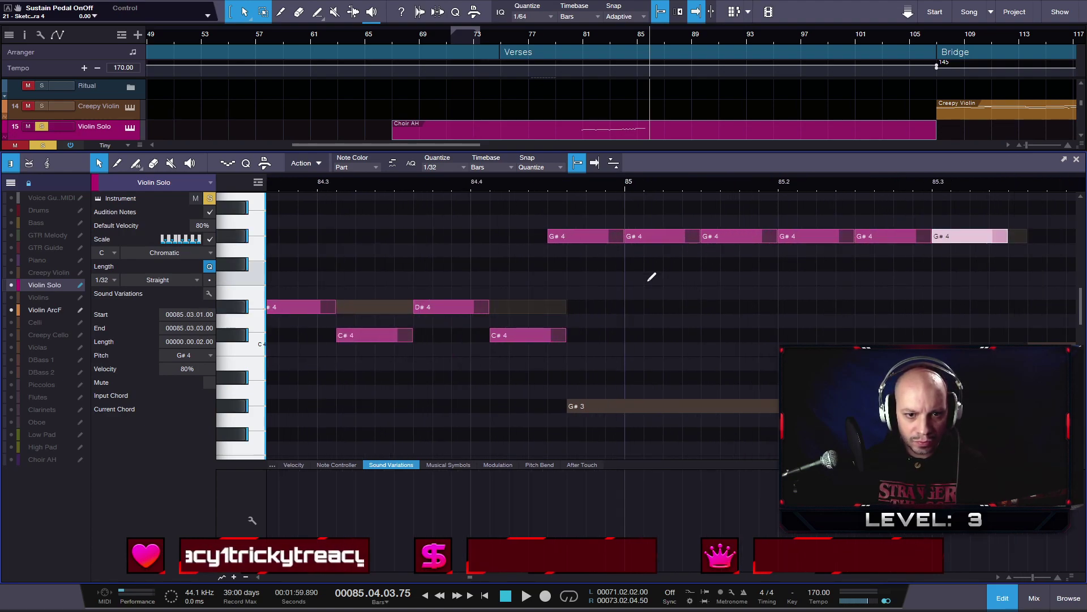
left_click_drag(988, 280, 601, 235)
scroll(646, 257, "down", 2)
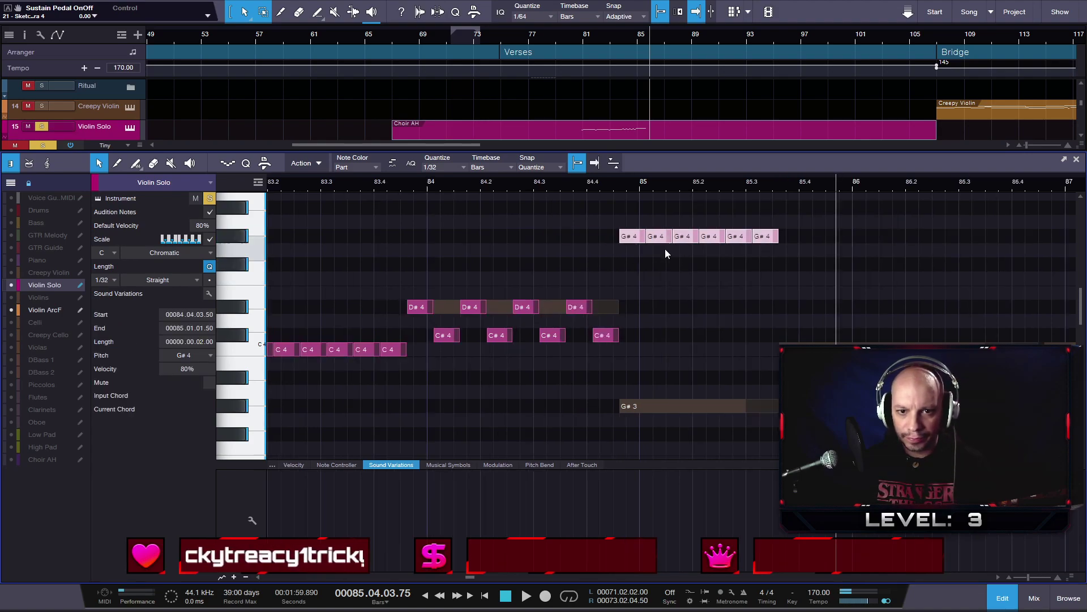
- Delete the second and fourth notes of the G#4 run and play the phrase from bar 84 through bar 85
left_click(665, 252)
left_click(657, 236)
left_click(711, 237)
key("Delete")
left_click(518, 182)
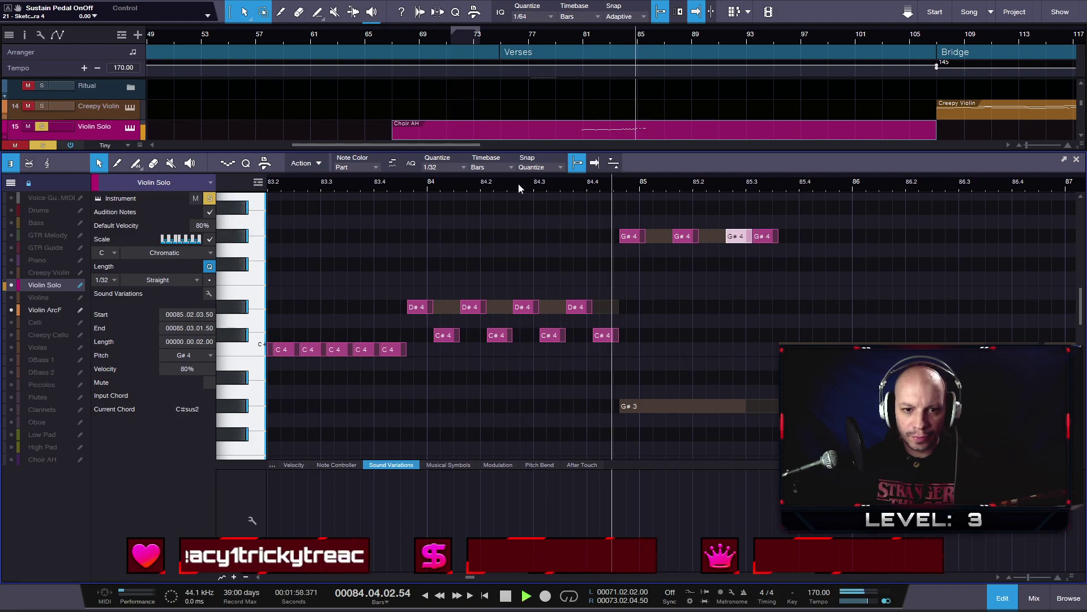
key("space")
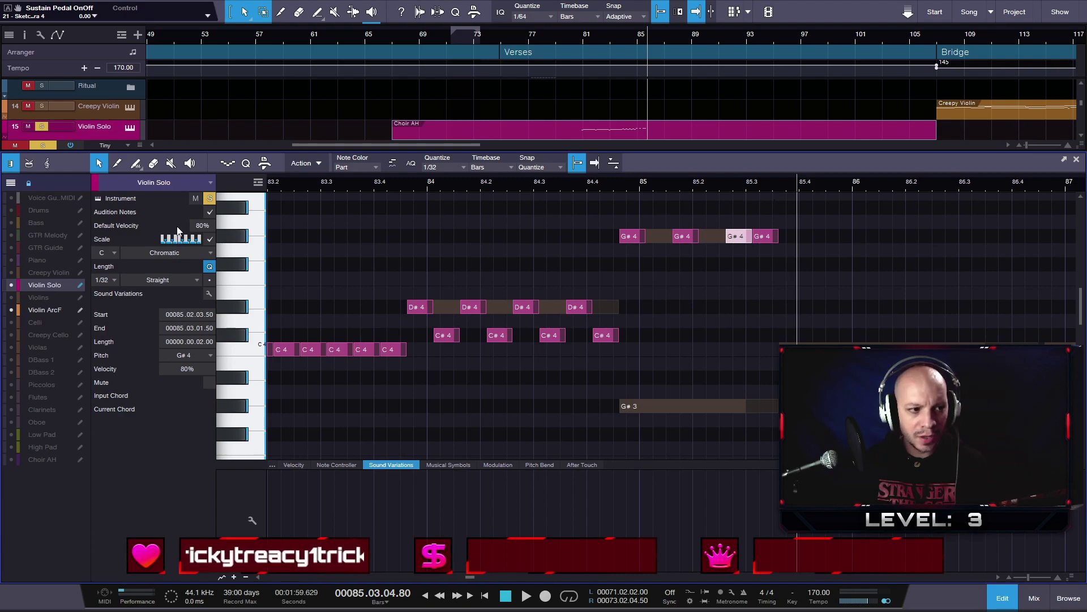
- Select the repeated C4 and A#3 pattern of bars 81 to 83 and duplicate it
left_click_drag(484, 188, 388, 169)
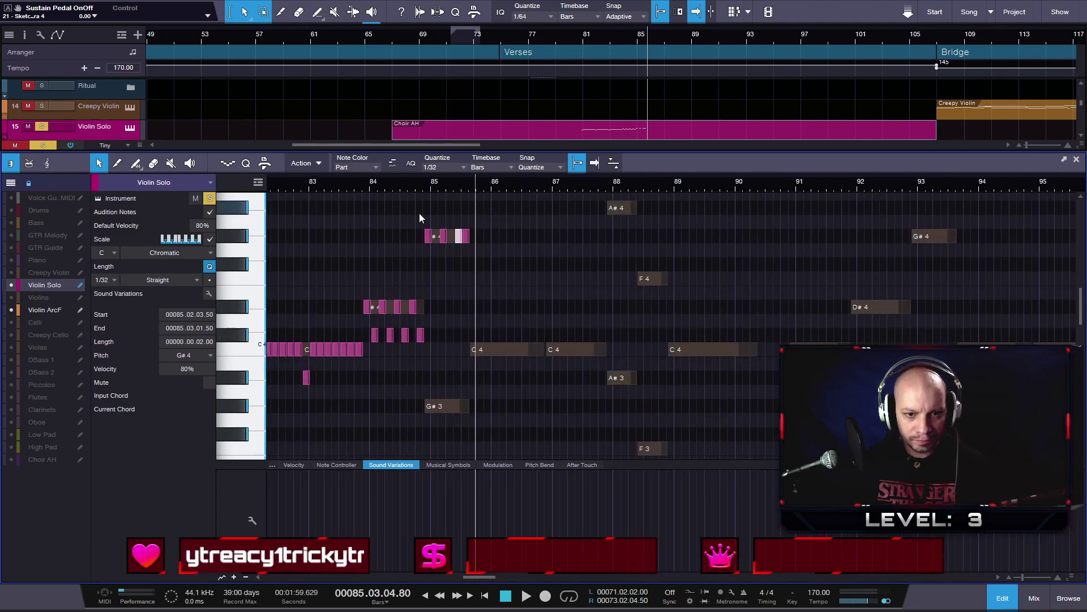
scroll(439, 249, "down", 2)
scroll(420, 277, "down", 3)
scroll(361, 279, "up", 2)
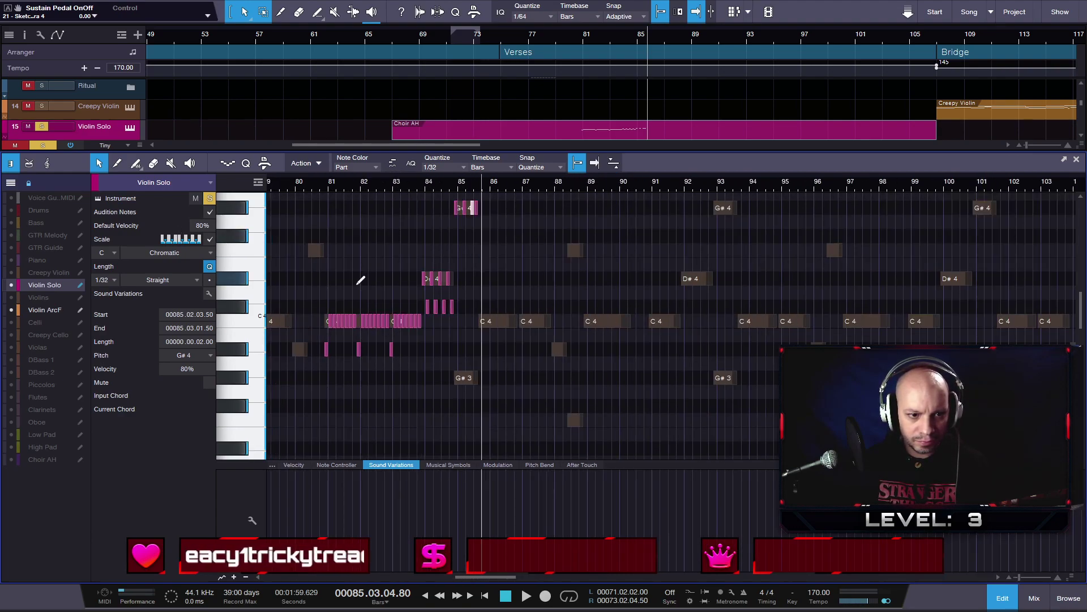
left_click_drag(459, 356, 311, 323)
key("d")
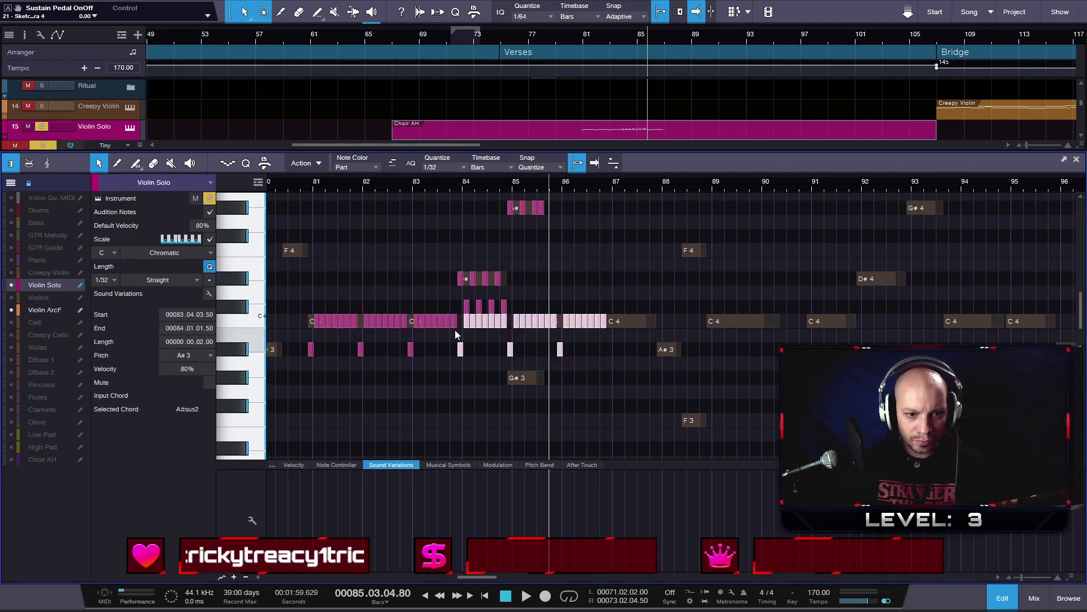
- Move the duplicated C4 and A#3 pattern directly after the G#4 run, starting at 85.03.03.50
scroll(472, 355, "up", 2)
left_click_drag(461, 355, 583, 351)
scroll(601, 351, "up", 2)
scroll(604, 350, "up", 1)
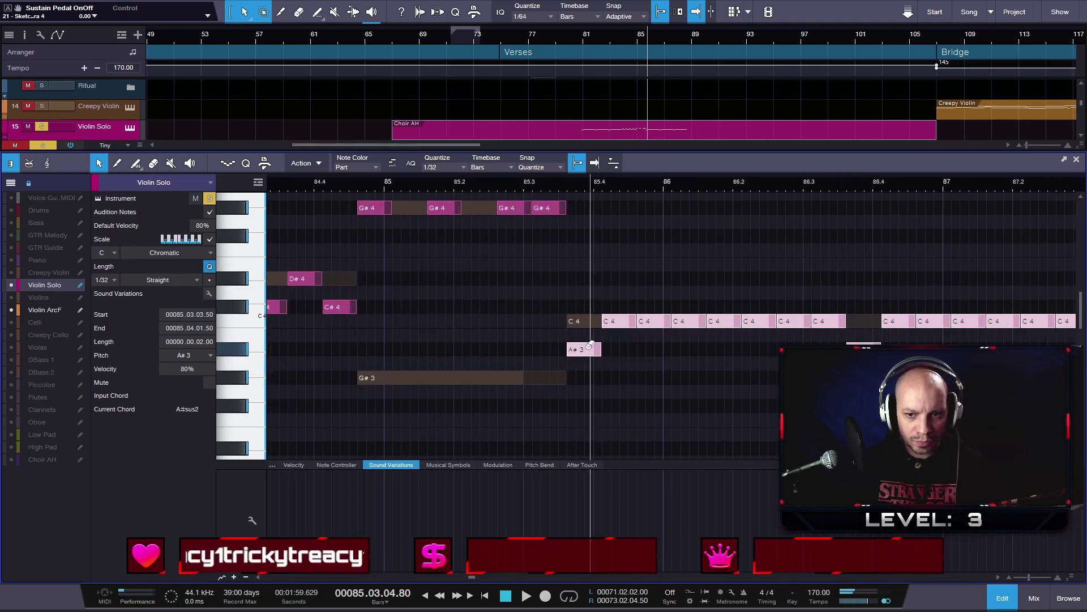
scroll(631, 350, "down", 3)
scroll(705, 349, "down", 4)
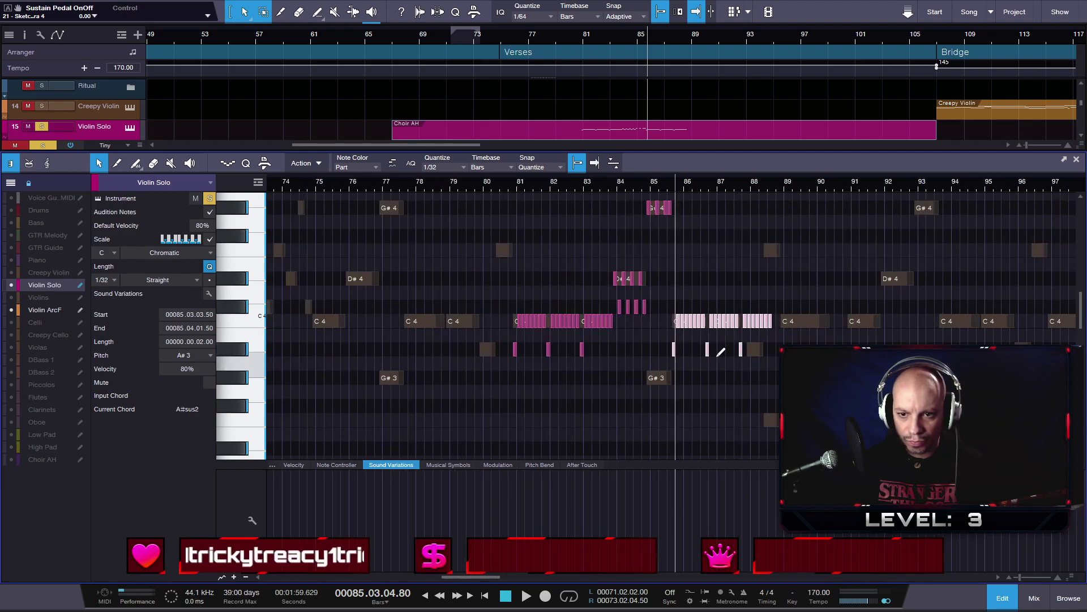
- Play the copied pattern from bar 85, and play the whole phrase from just before bar 81 into bar 87
key("space")
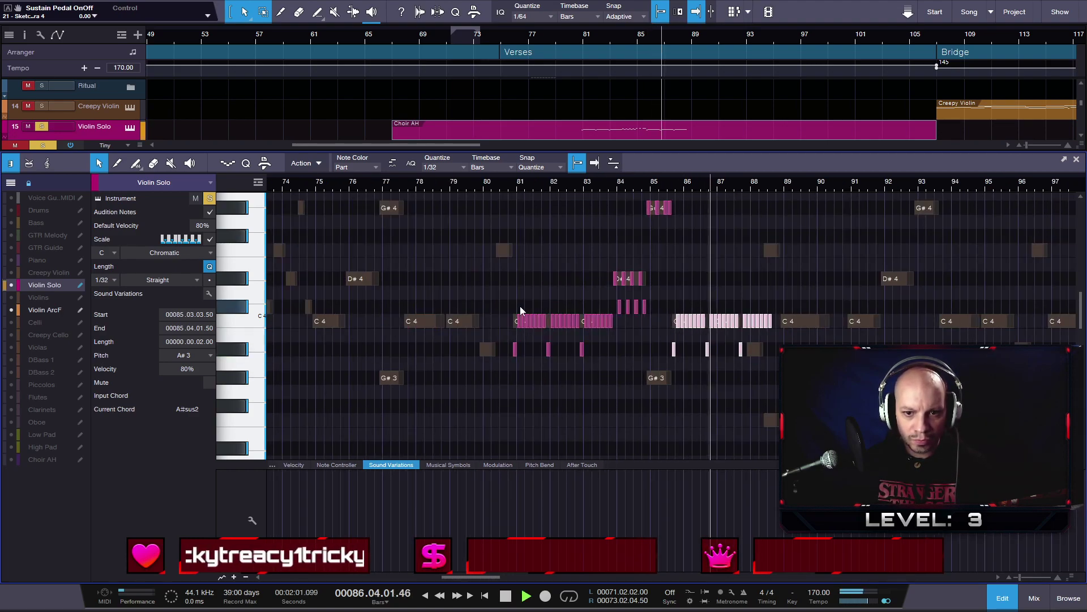
key("space")
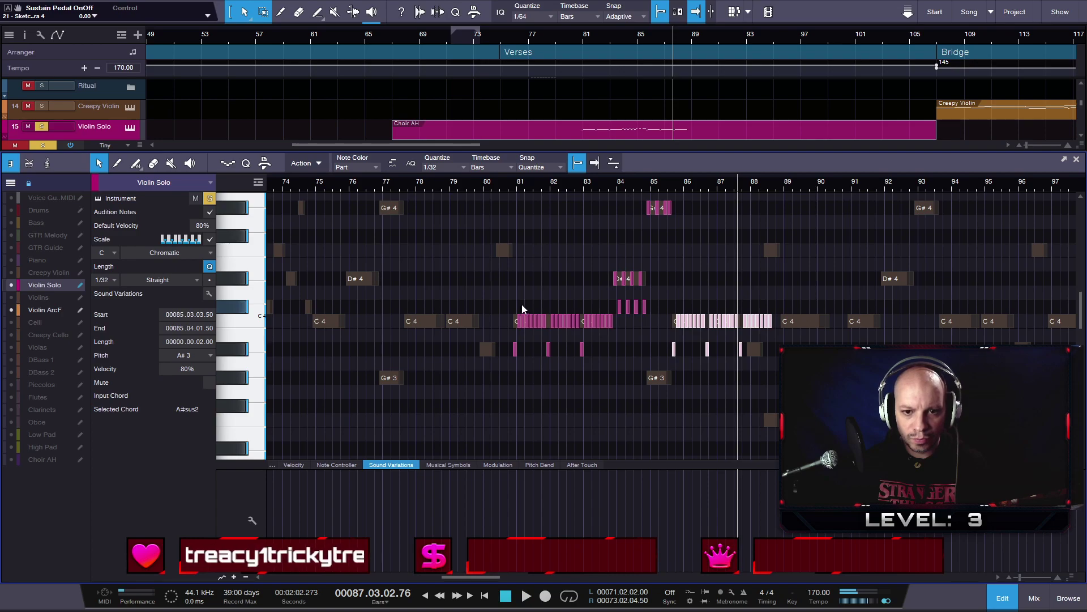
left_click(505, 191)
key("space")
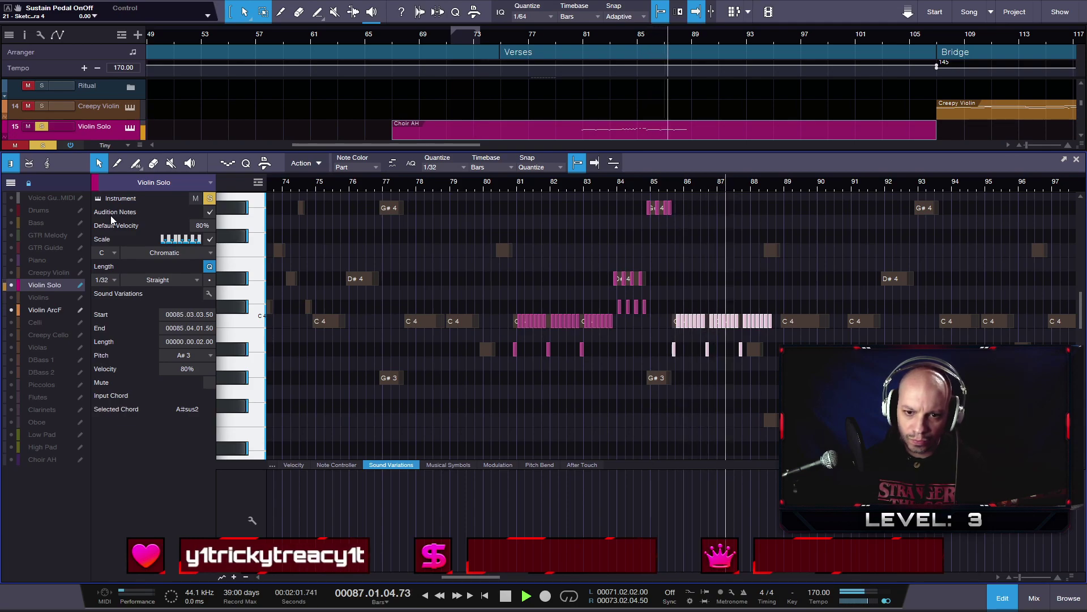
key("space")
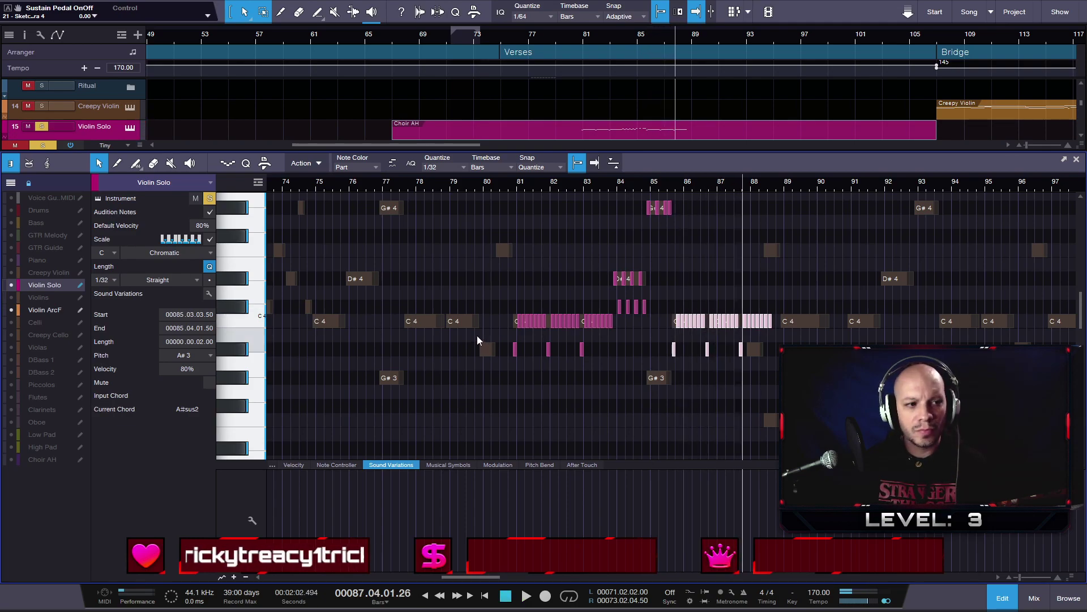
scroll(742, 421, "down", 2)
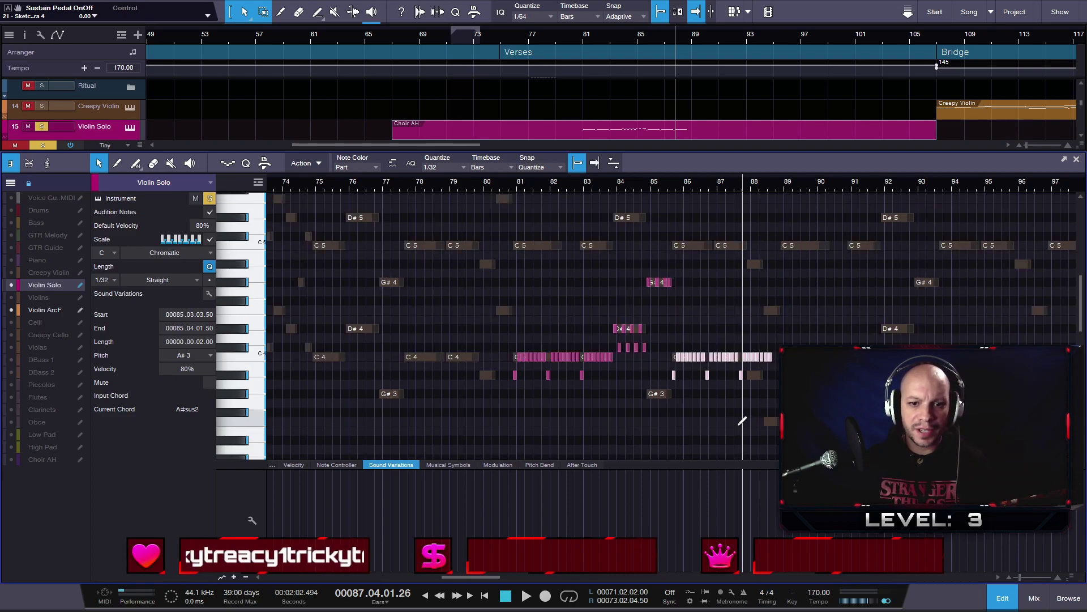
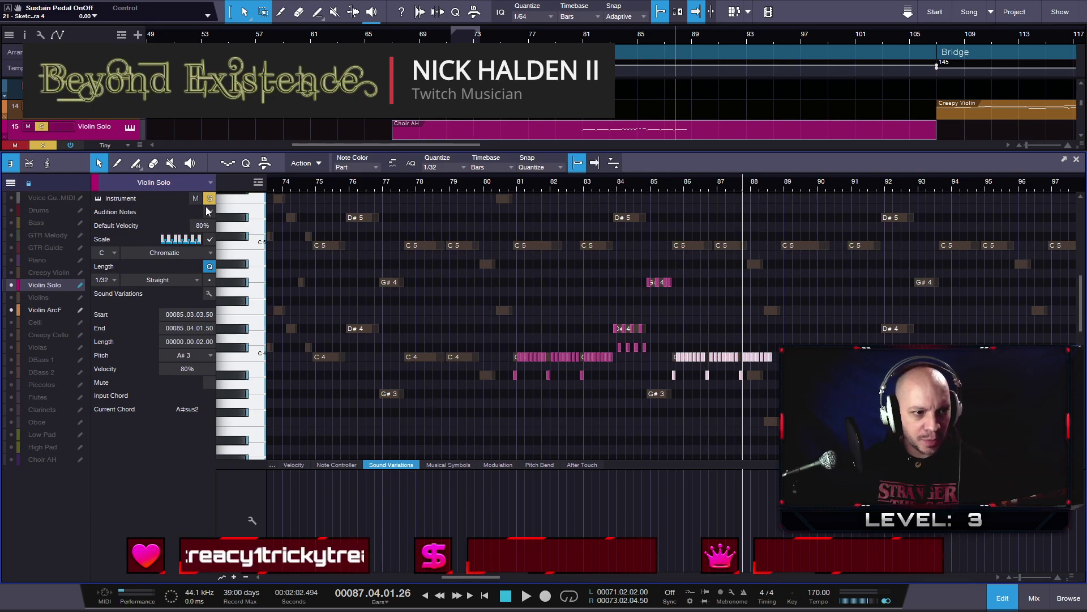
- Play the phrase from just before bar 81 into bar 88, switching between the Violin ArcF and Violin Solo parts
left_click(492, 183)
key("space")
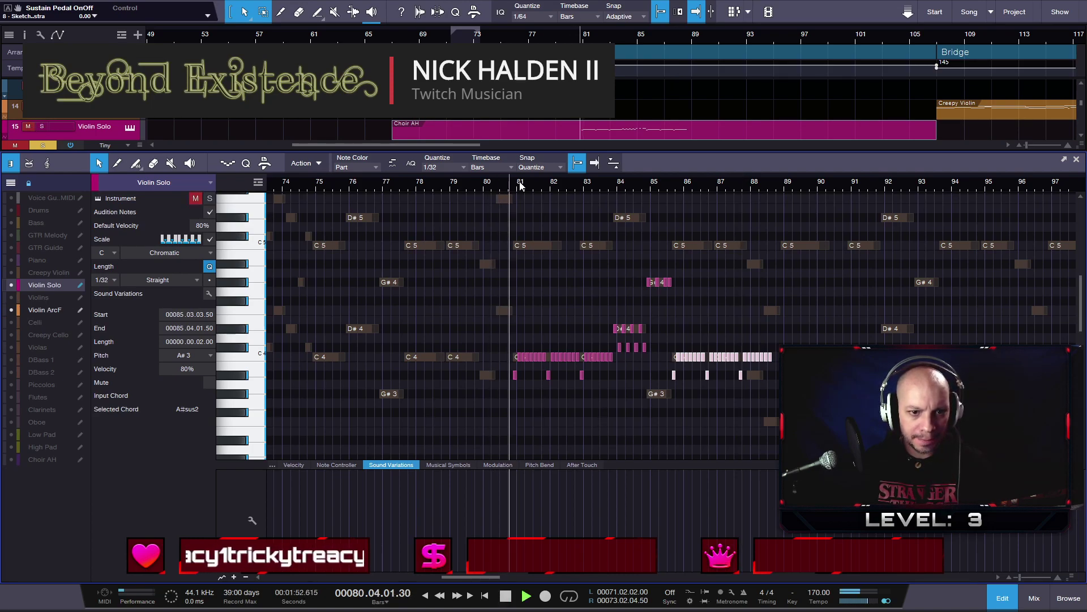
left_click(62, 310)
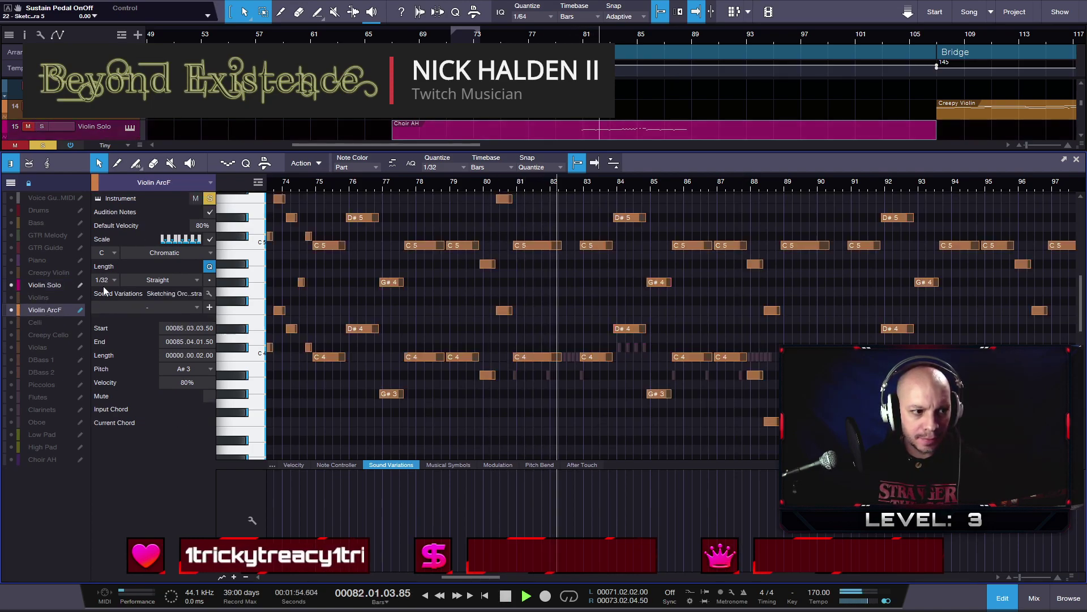
left_click(68, 285)
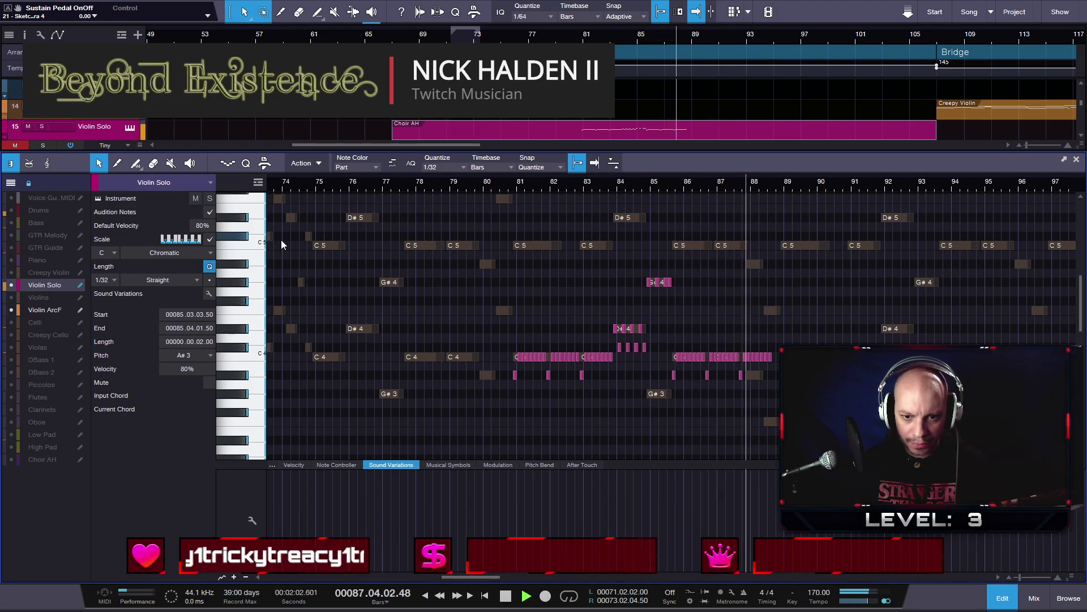
key("space")
- Delete the copied C4 and A#3 pattern from 85.03.03.50 onward and display the GTR Guide notes behind the Violin Solo
left_click_drag(803, 399, 671, 341)
key("Delete")
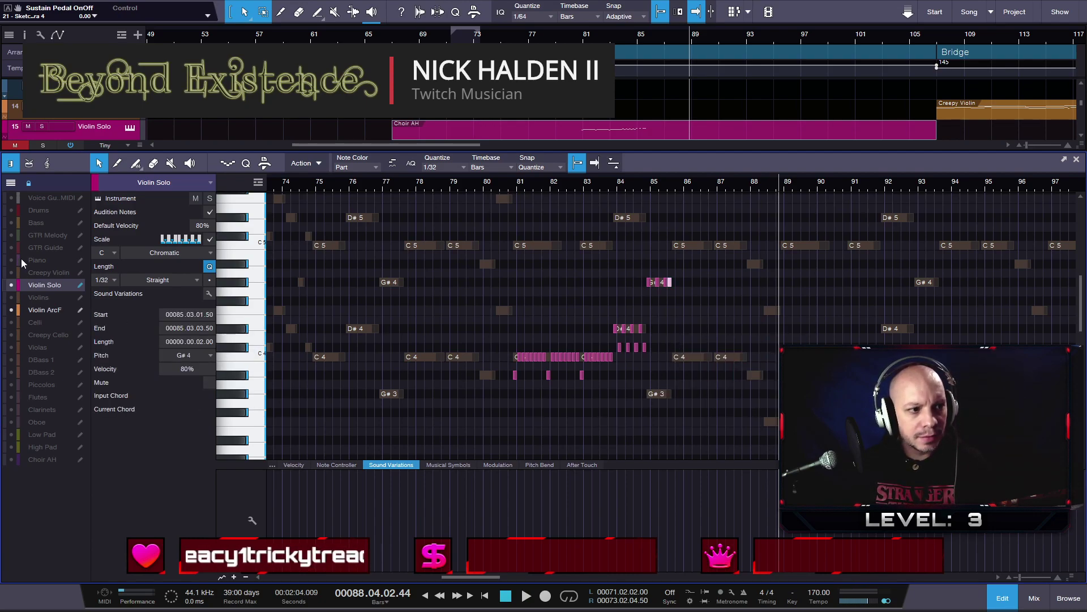
left_click(11, 248)
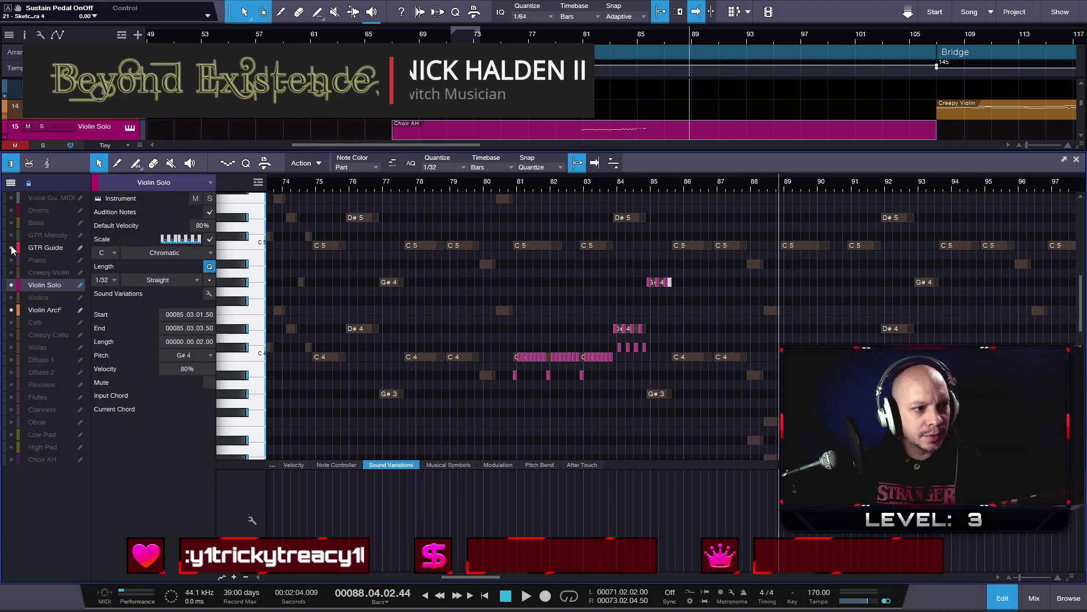
- Examine the GTR Guide notes around bars 86 and 87 while playing the passage from about 86.04
scroll(754, 366, "down", 5)
scroll(765, 362, "down", 1)
scroll(764, 360, "up", 1)
scroll(764, 360, "up", 2)
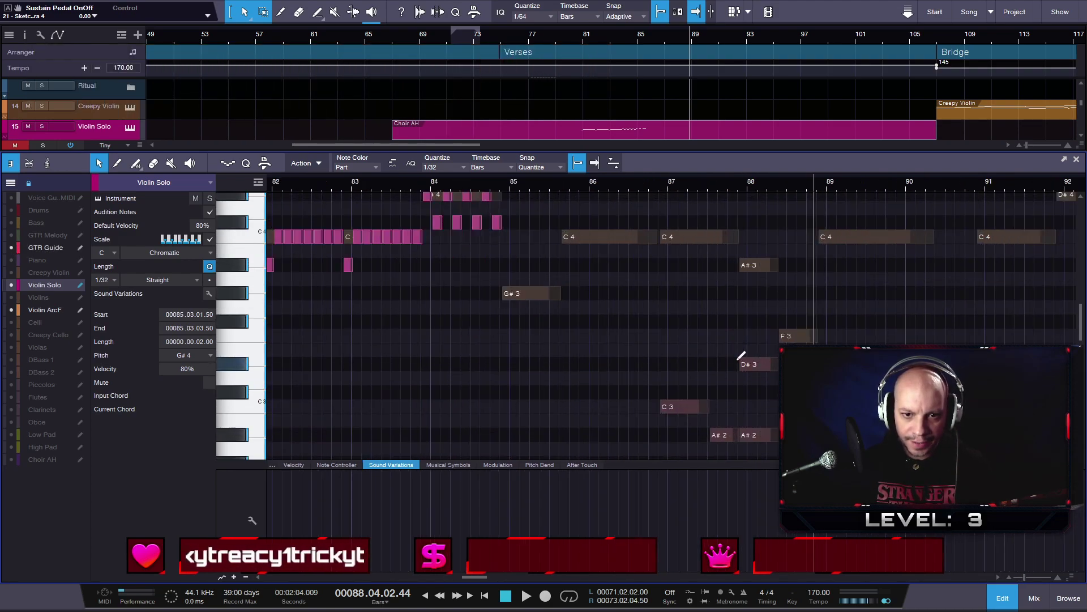
scroll(738, 359, "up", 3)
scroll(725, 354, "down", 4)
double_click(542, 187)
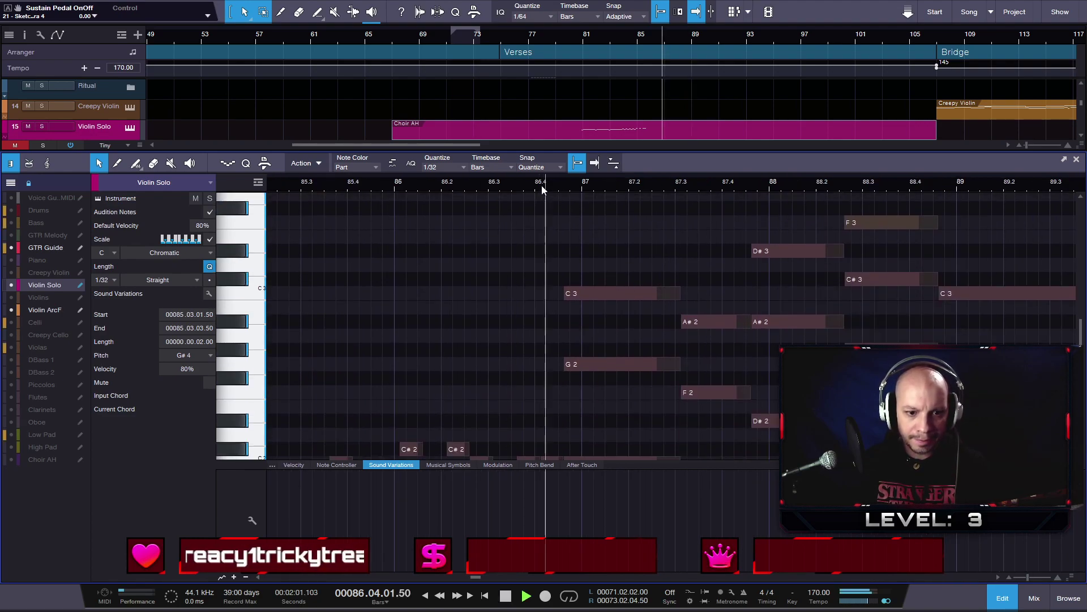
left_click_drag(505, 185, 585, 182)
key("space")
- Draw short Violin Solo notes over the GTR Guide's C#2, A#1 and C2 run in bar 86
scroll(597, 247, "down", 3)
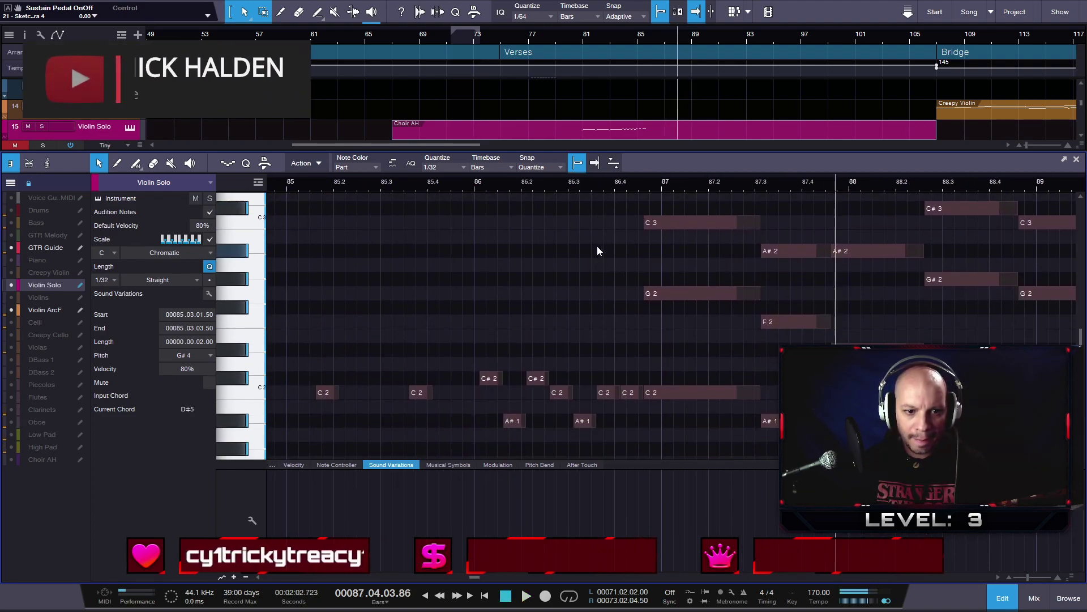
scroll(597, 246, "down", 6)
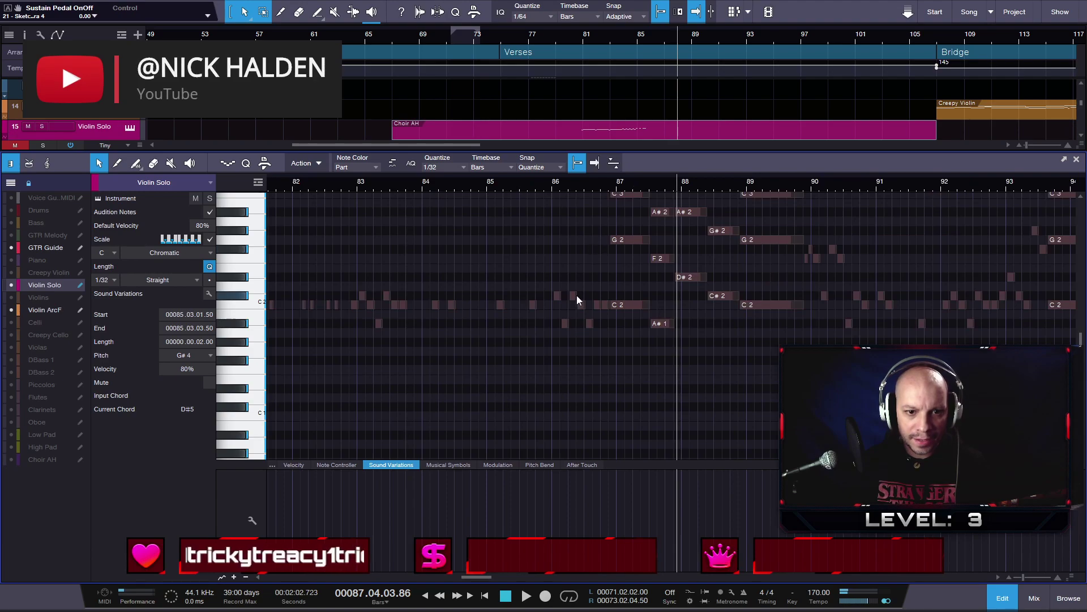
scroll(575, 294, "up", 4)
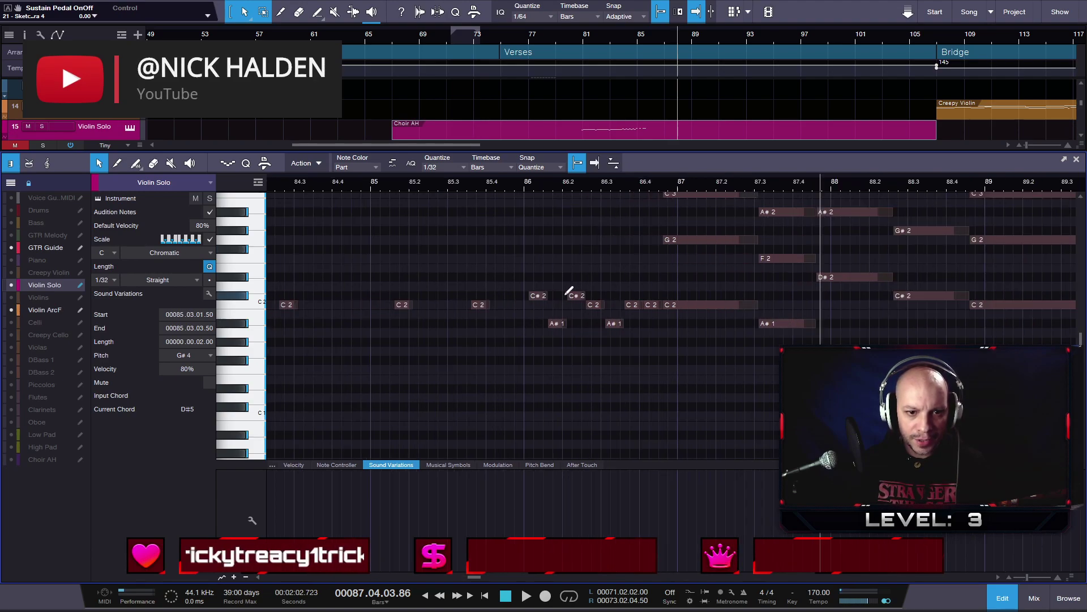
left_click(532, 294)
mouse_move(554, 320)
left_mouse_down()
mouse_move(569, 321)
mouse_move(589, 291)
mouse_move(610, 321)
mouse_move(651, 304)
mouse_move(515, 275)
left_mouse_up()
key("1")
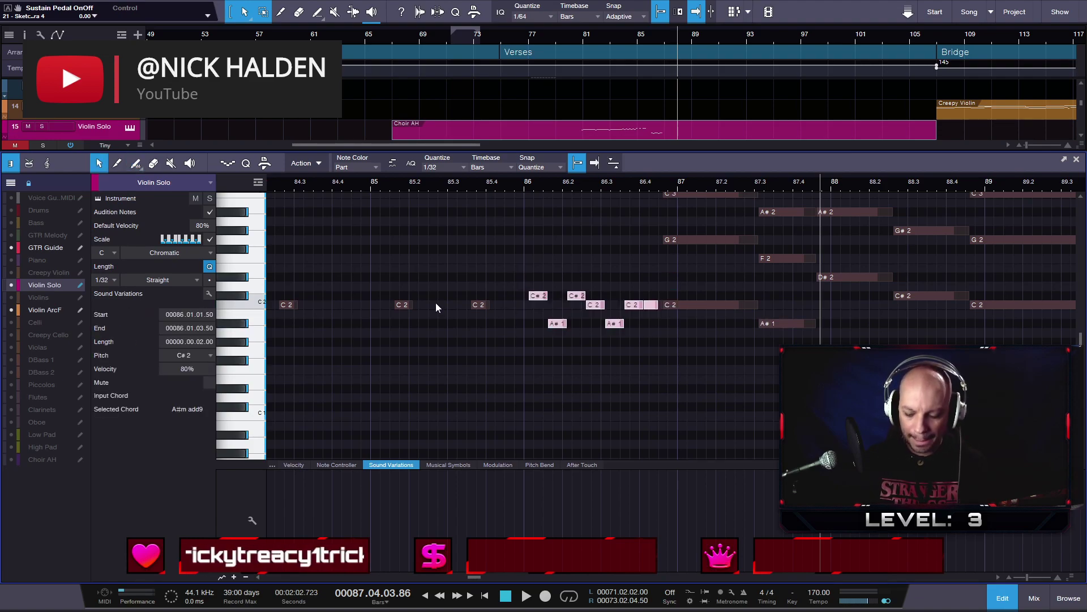
- Raise the newly drawn bar 86 run by two octaves to C#4, A#3 and C4
key("shift+Up")
key("shift+Up")
scroll(469, 292, "down", 1)
scroll(509, 303, "down", 1)
scroll(540, 310, "up", 5)
scroll(542, 311, "up", 2)
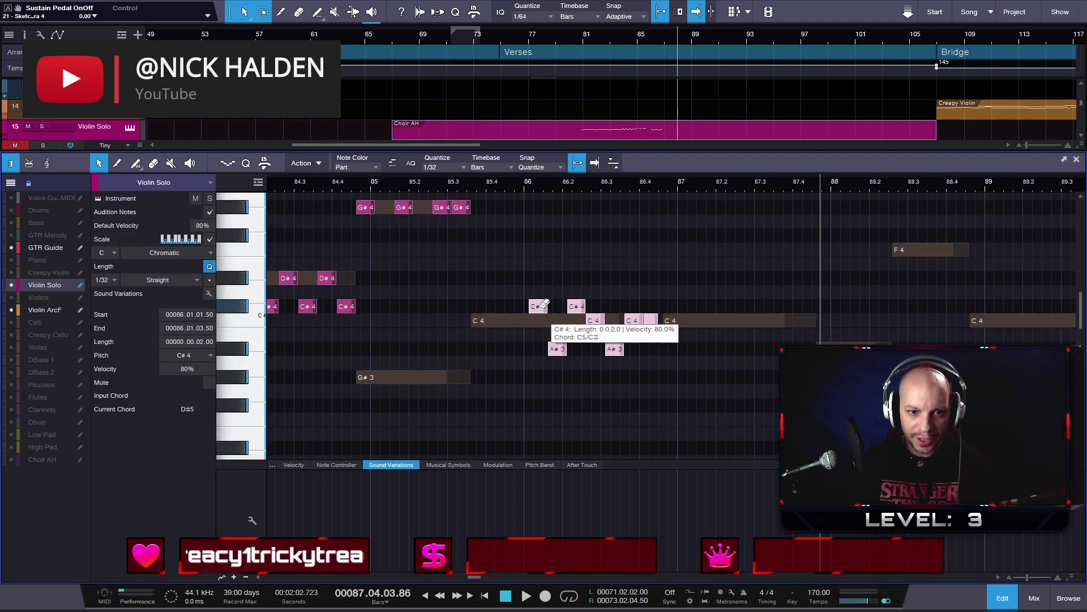
- Play the phrase from 84.02.03.00 and delete the last G#4 note, at 85.03.01.50
scroll(540, 306, "down", 3)
scroll(504, 281, "down", 3)
scroll(502, 281, "up", 1)
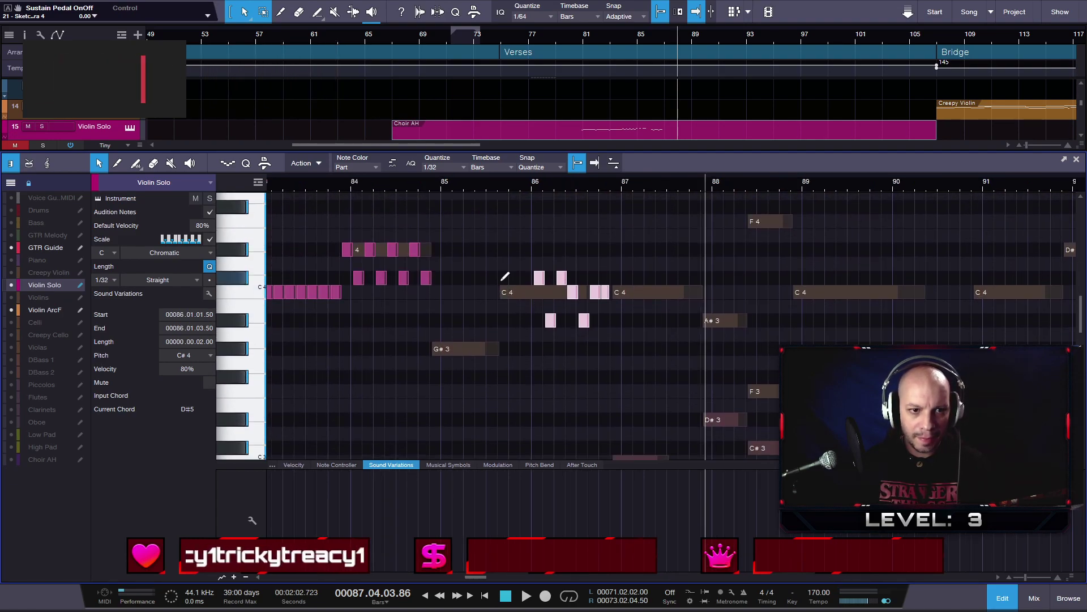
scroll(501, 279, "down", 1)
scroll(499, 271, "up", 3)
left_click_drag(516, 262, 497, 245)
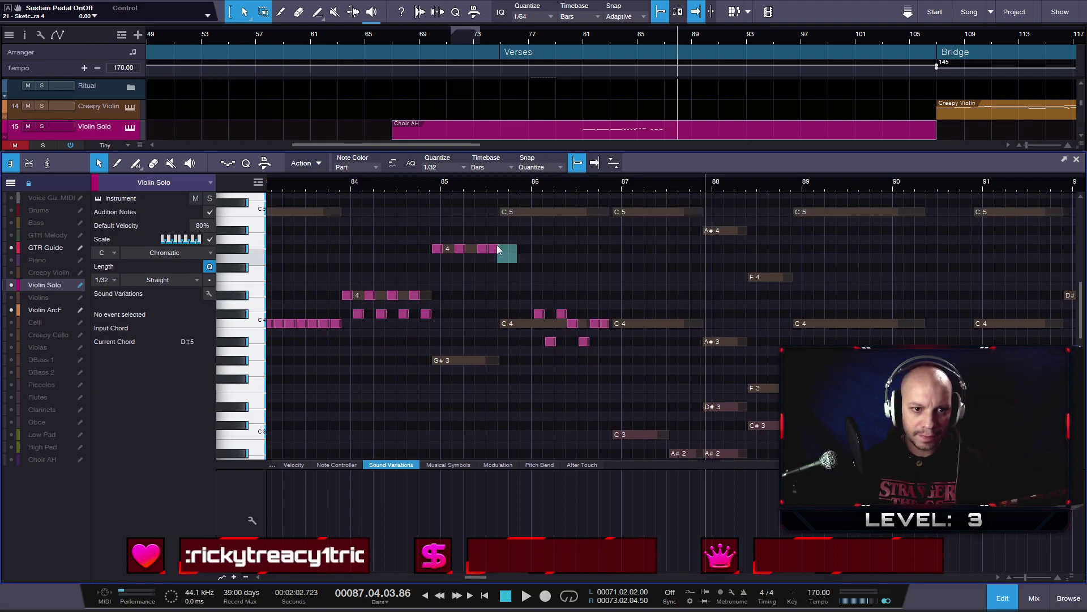
left_click(496, 248)
left_click_drag(409, 181, 384, 184)
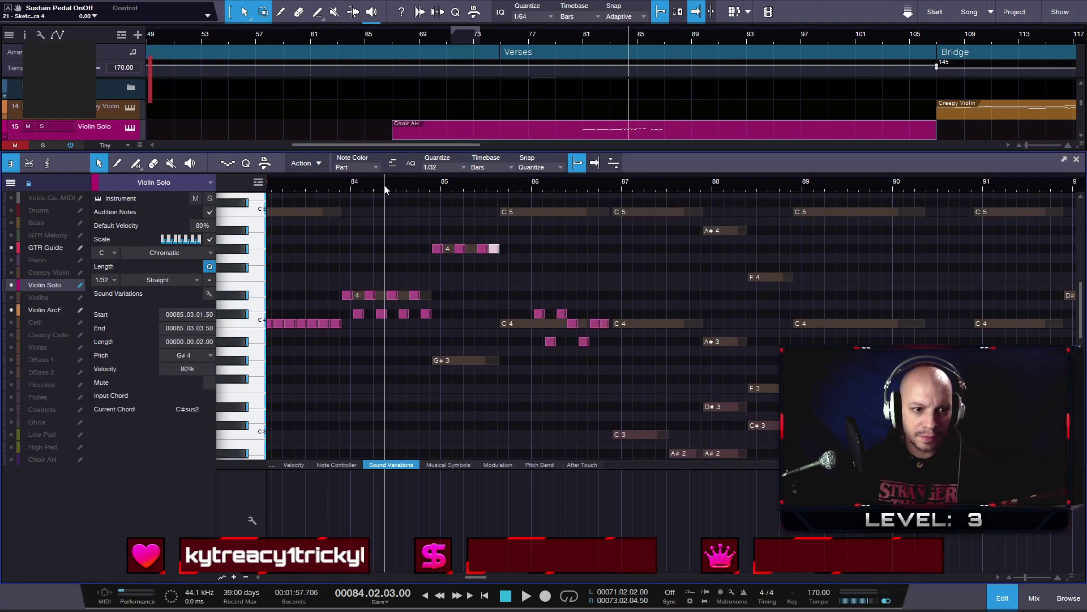
key("space")
key("space")
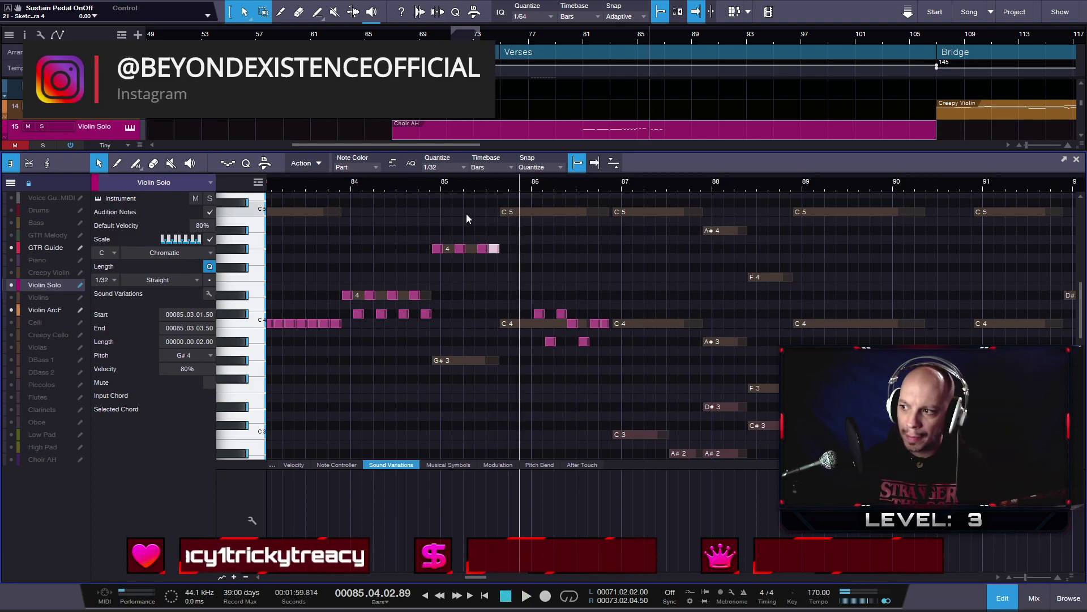
key("Right")
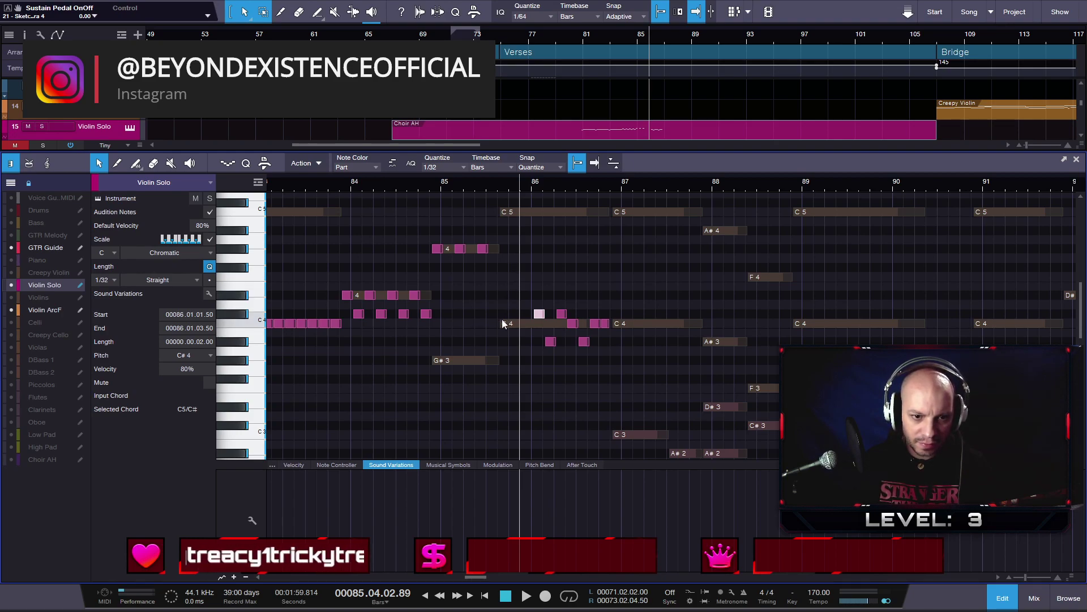
- Play the new C#4, A#3 and C4 run from just after 85.04 into bar 87
scroll(502, 318, "up", 3, "ctrl")
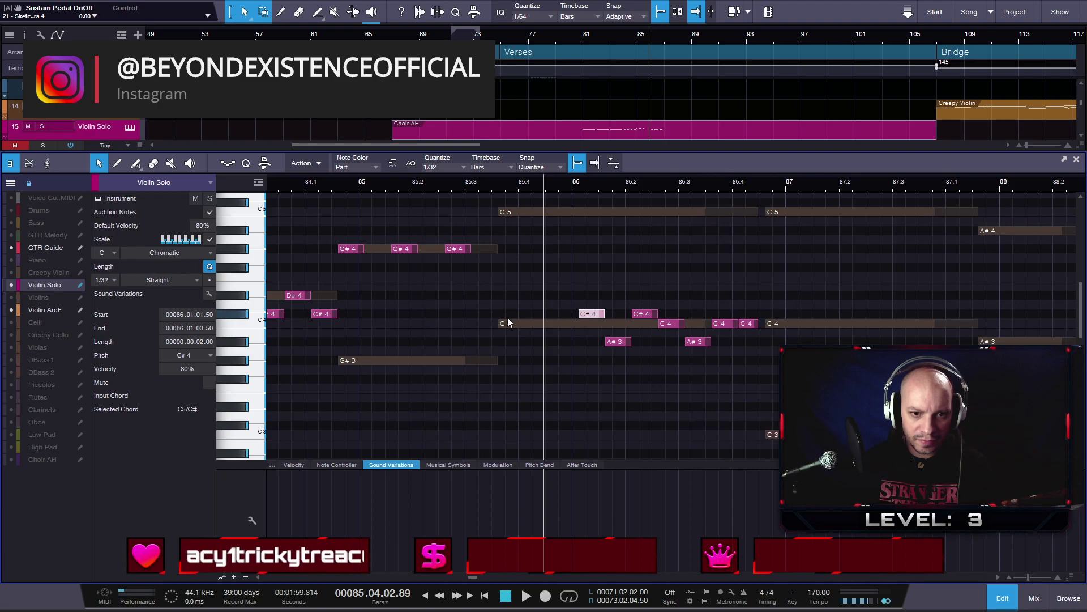
left_click(529, 186)
key("space")
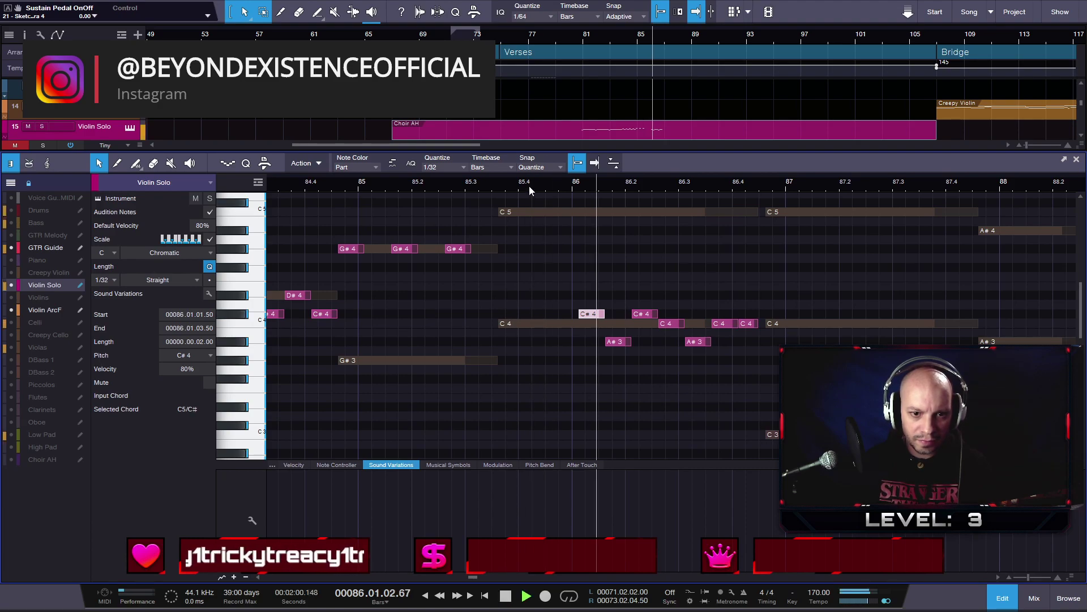
key("space")
left_click_drag(538, 186, 629, 171)
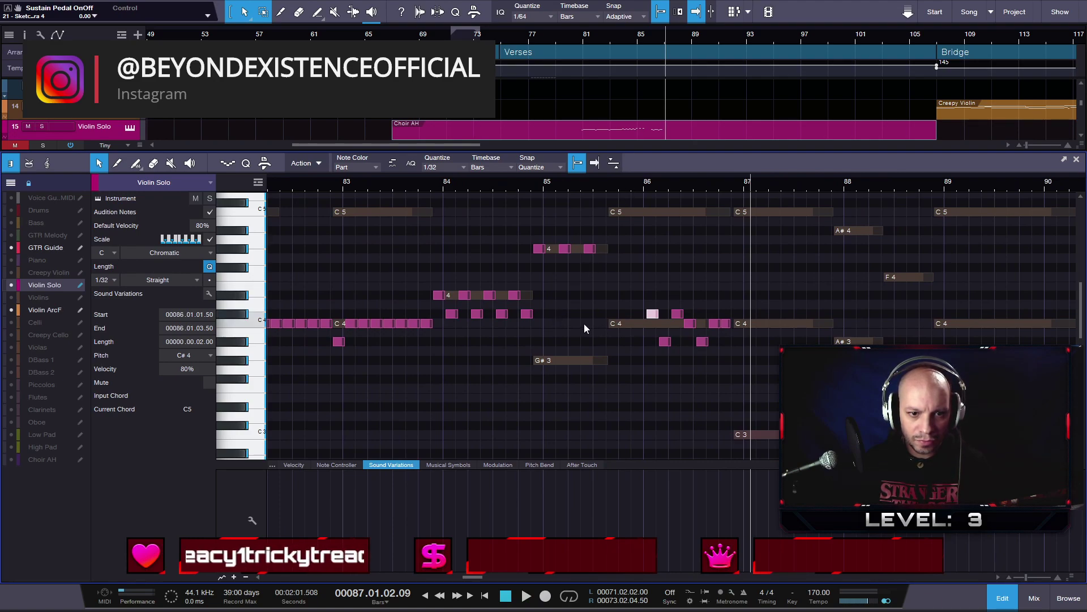
scroll(588, 318, "up", 2)
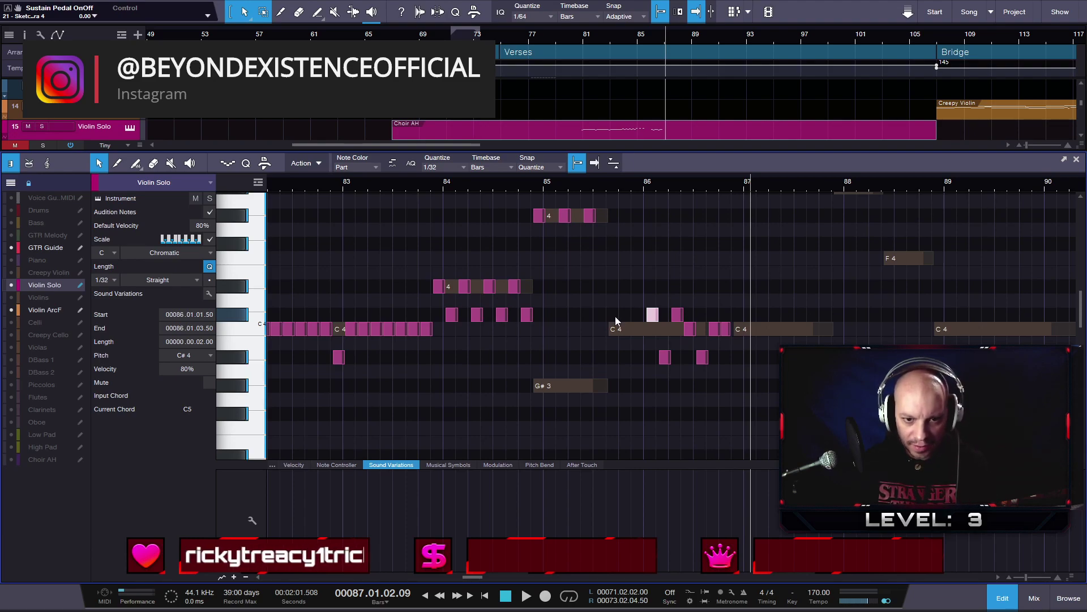
key("5")
left_click(616, 329)
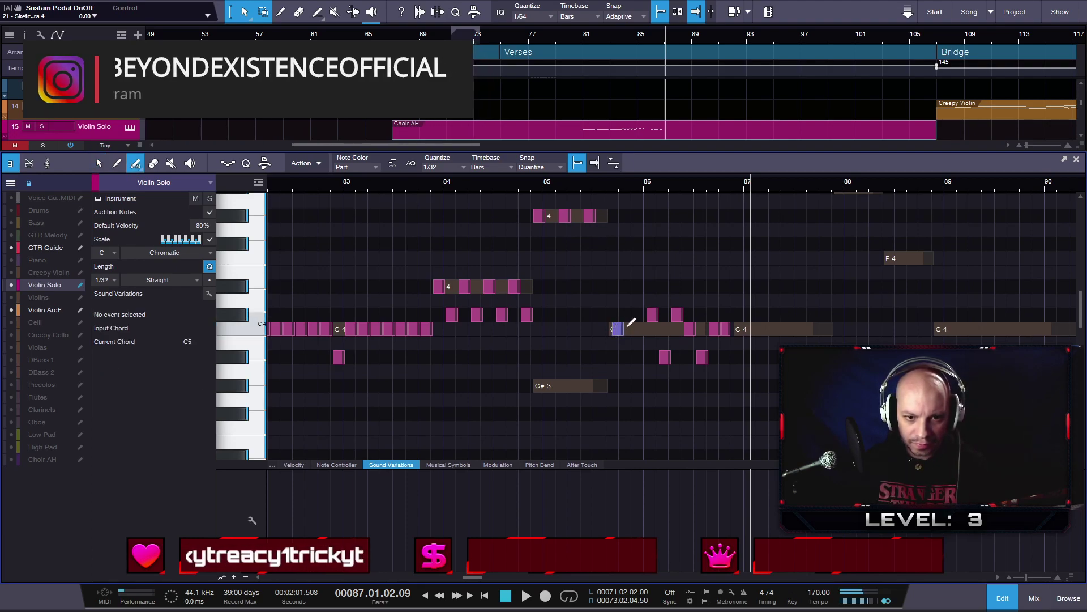
key("ctrl+z")
key("1")
- Extend the G#4 run with repeated 1/32 notes up to 86.01.01.50 and delete the added note at 85.03.01.50
mouse_move(617, 239)
left_mouse_down()
mouse_move(587, 203)
mouse_move(613, 212)
left_mouse_up()
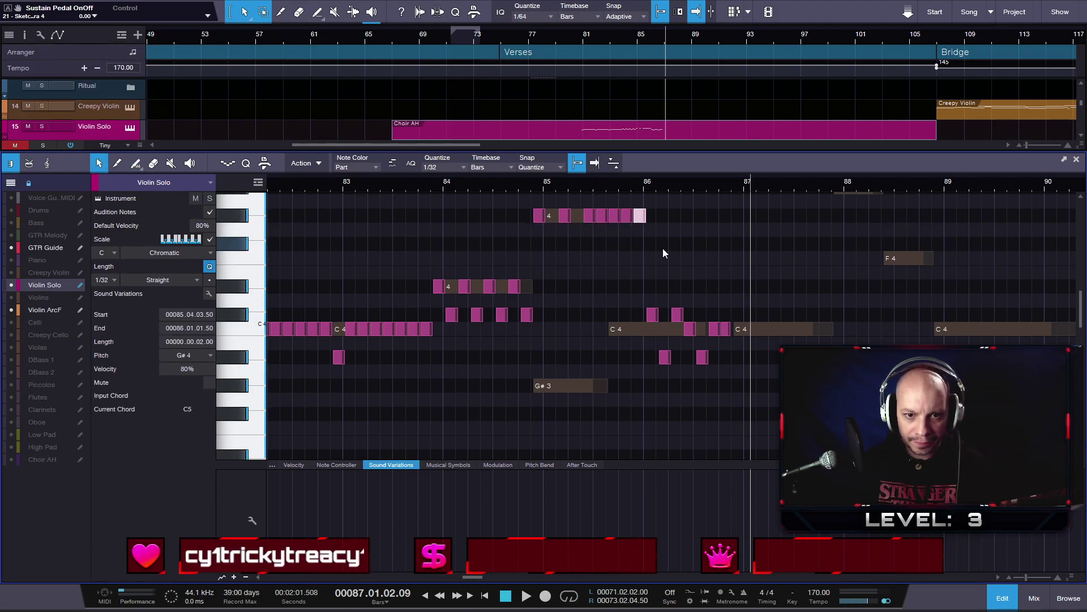
scroll(664, 250, "up", 4)
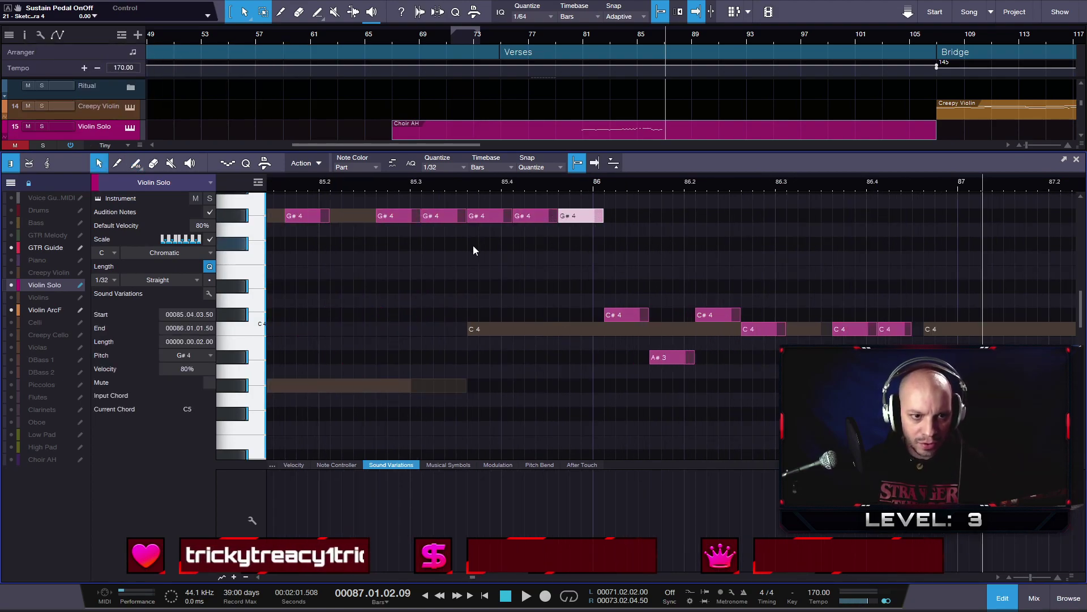
left_click(446, 230)
left_click_drag(446, 228, 461, 253)
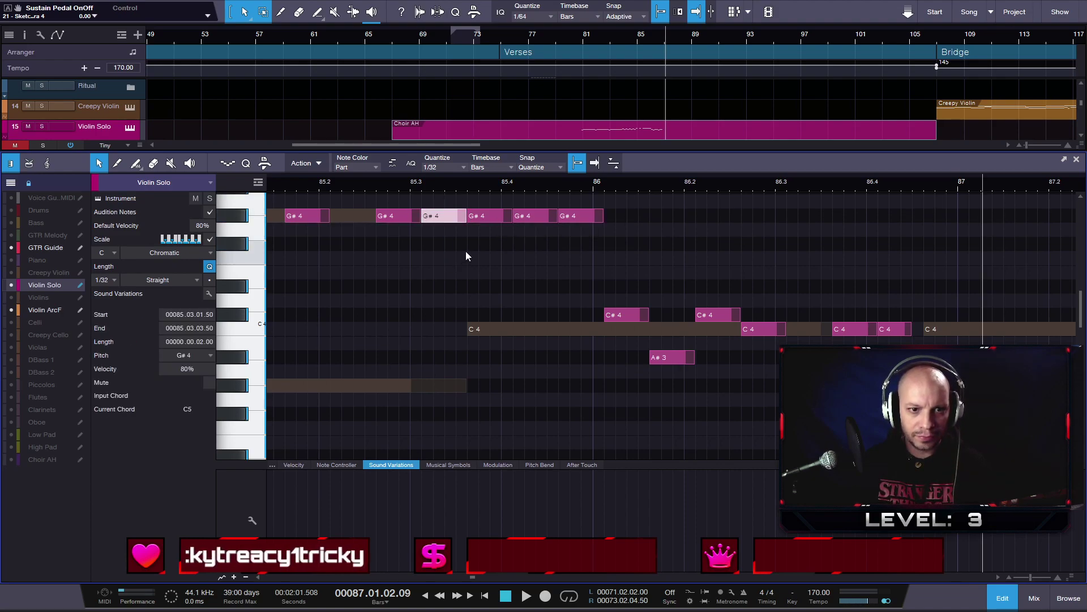
key("Delete")
- Lower the three G#4 notes starting at 85.03.03.50 to C4
left_click_drag(492, 202, 578, 247)
key("Down")
key("Down")
key("Down")
key("Down")
key("Down")
key("Down")
key("Down")
key("Down")
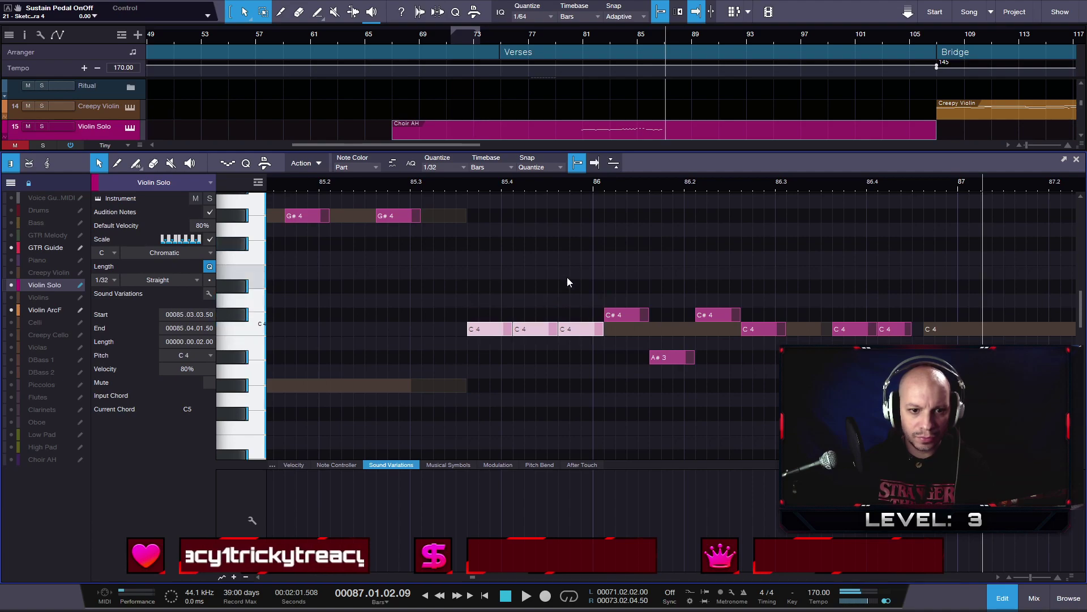
- Raise the middle of the three C4 notes, at 85.04.01.50, to C#4 and play the phrase into bar 87
left_click(545, 329)
scroll(535, 291, "down", 4)
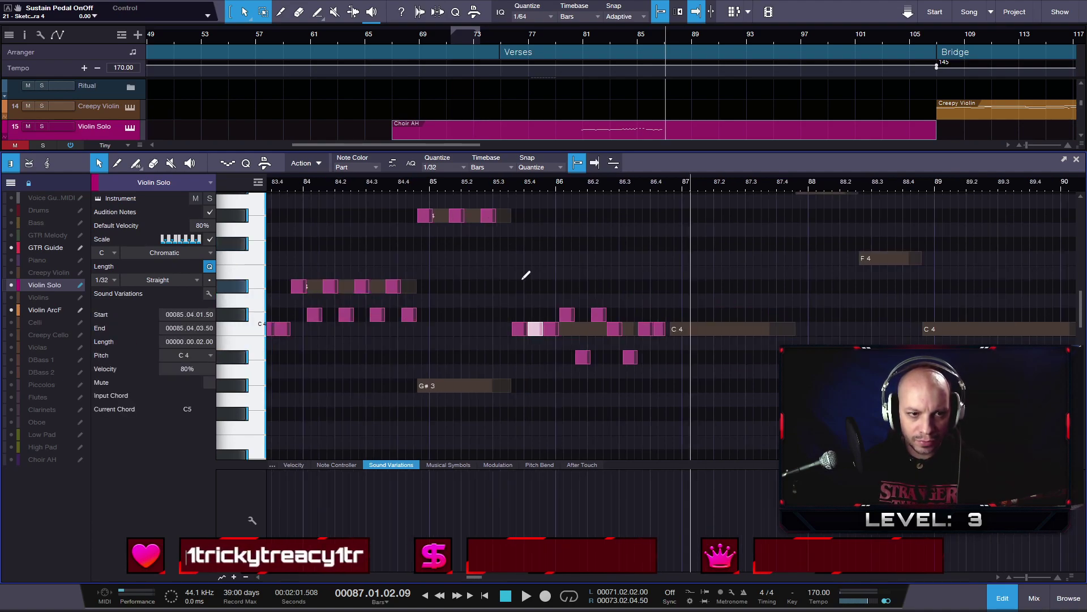
left_click(422, 184)
key("Up")
key("space")
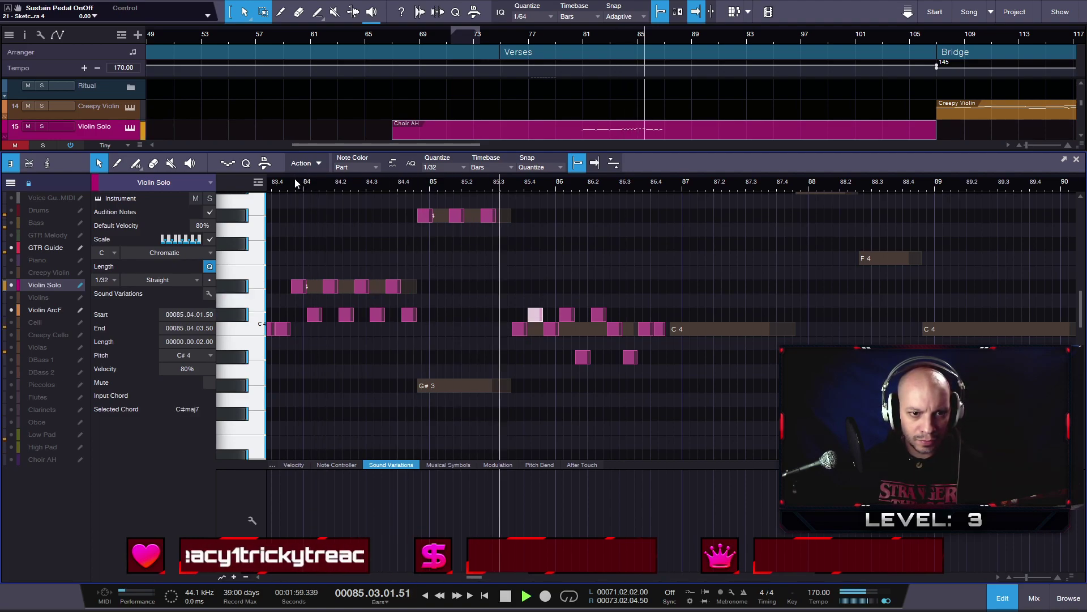
key("space")
- Lengthen the last C4 note of bar 86 so it ends at 86.04.03.50
scroll(667, 291, "down", 3)
key("shift+w")
key("shift+w")
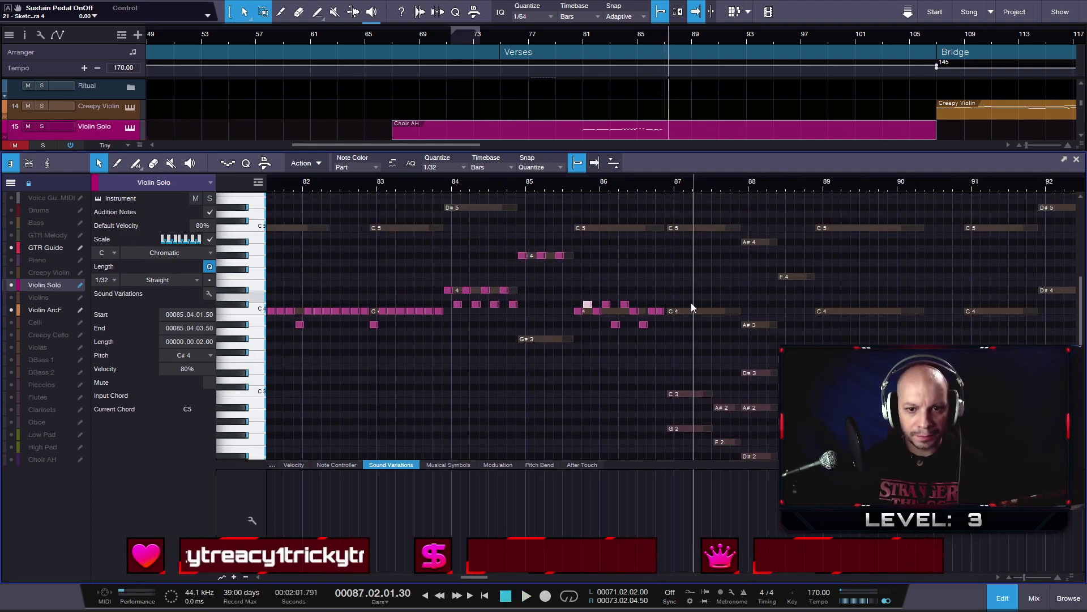
scroll(752, 347, "up", 1)
scroll(739, 346, "up", 3)
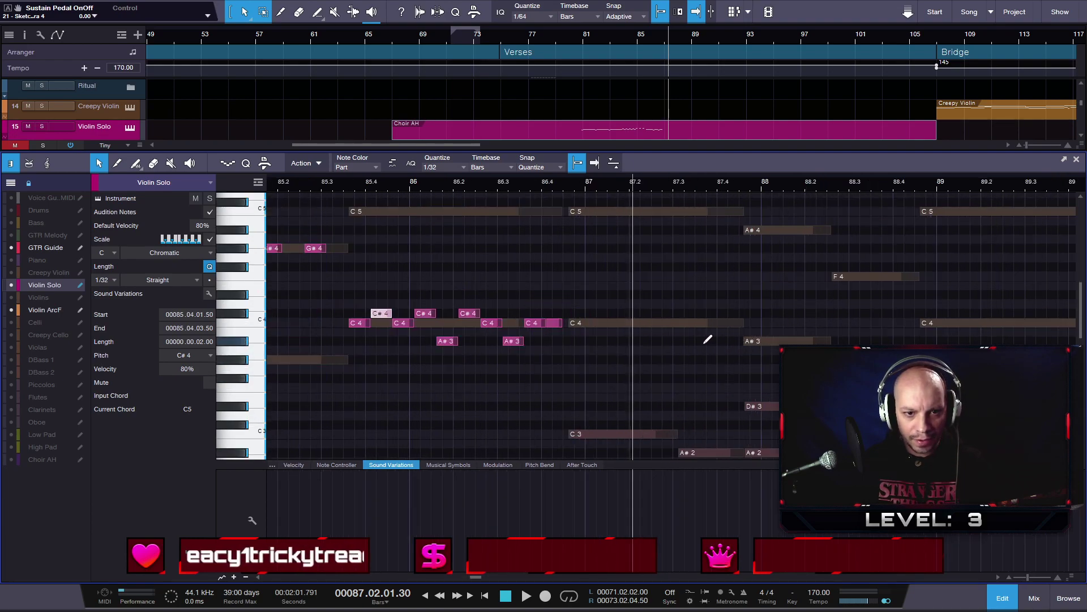
scroll(603, 328, "down", 6)
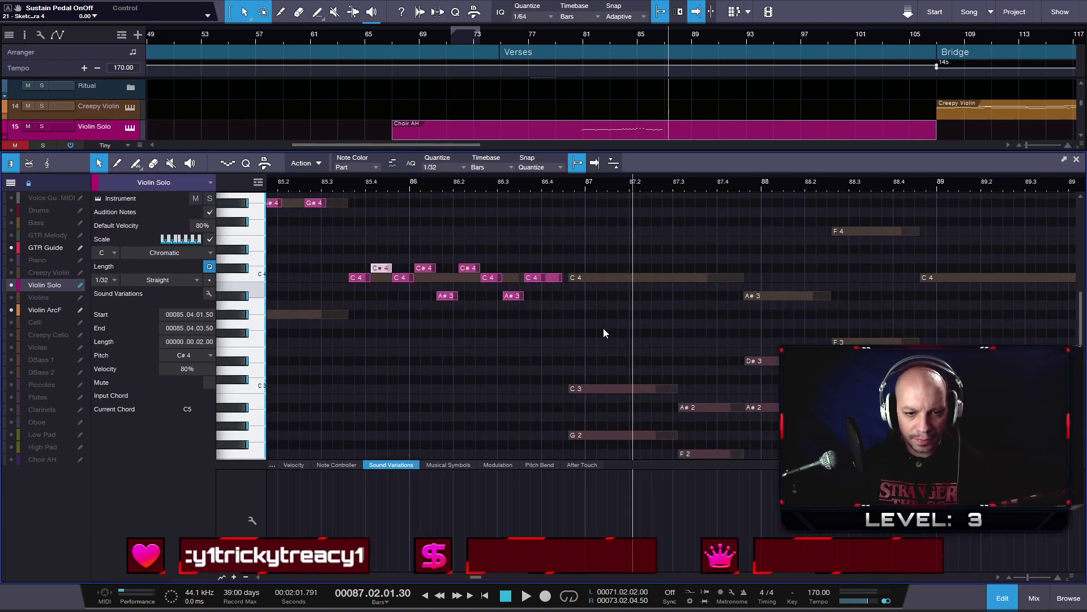
scroll(578, 333, "up", 2, "ctrl")
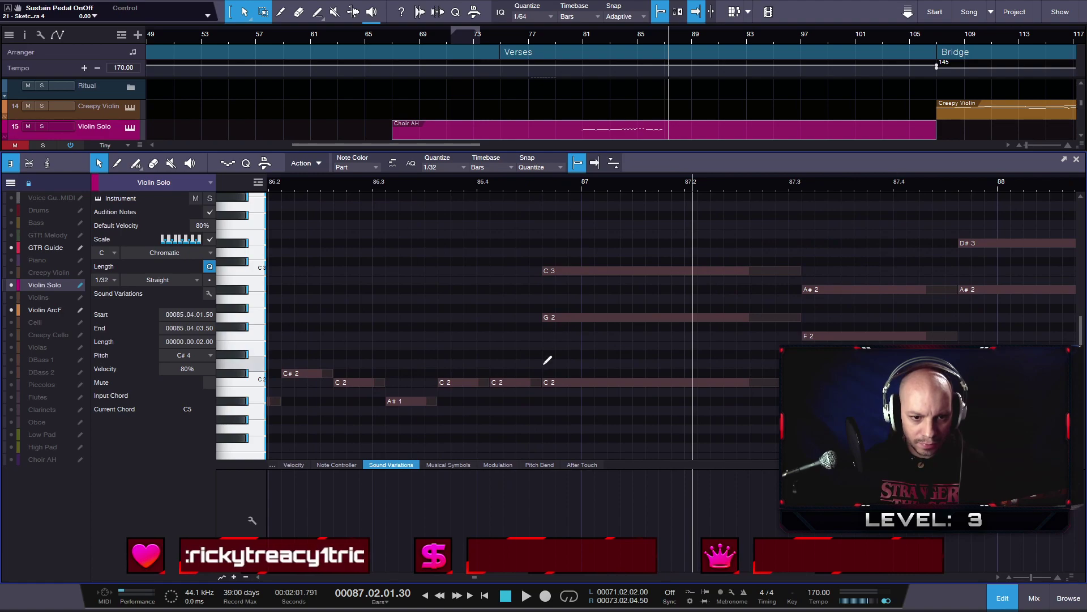
scroll(542, 358, "up", 3)
scroll(542, 358, "down", 2)
scroll(542, 358, "up", 3)
left_click_drag(529, 242, 542, 243)
- Examine the guitar guide and Violin ArcF notes around bars 84 to 92 above and below the end of the C4 phrase
scroll(559, 280, "down", 4)
scroll(561, 283, "up", 1)
scroll(572, 283, "up", 3)
scroll(575, 283, "down", 2, "ctrl")
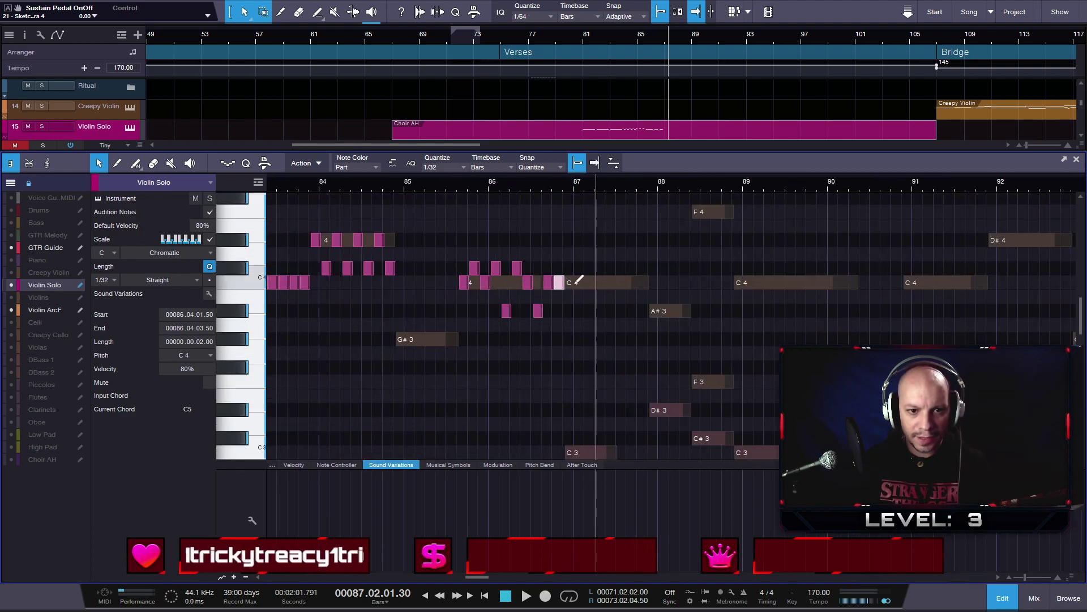
scroll(589, 270, "down", 3, "ctrl+alt")
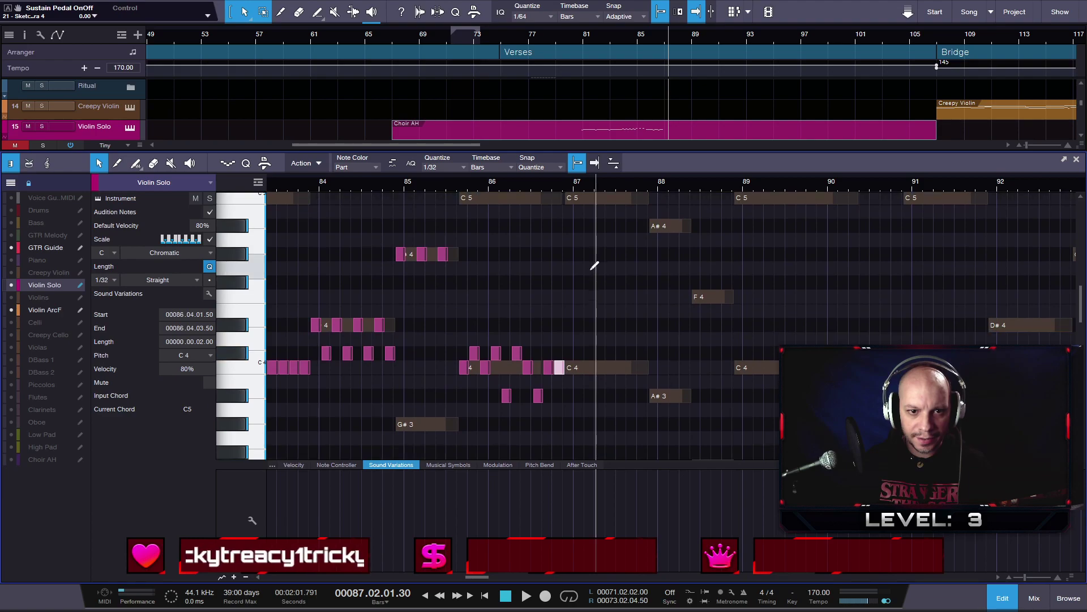
scroll(590, 270, "down", 3)
scroll(590, 270, "up", 3)
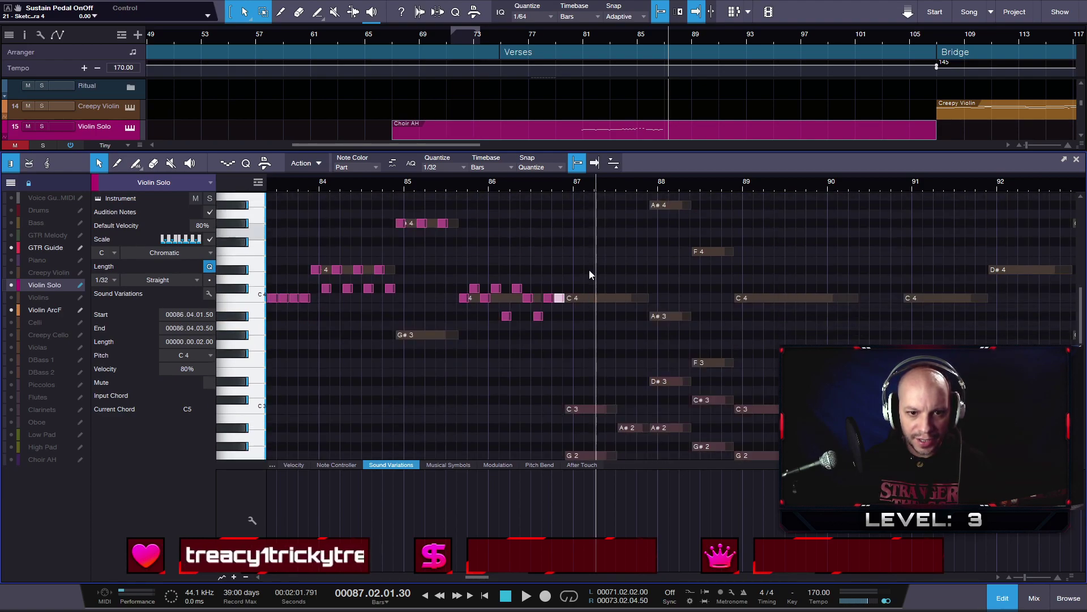
scroll(589, 296, "up", 2, "ctrl+alt")
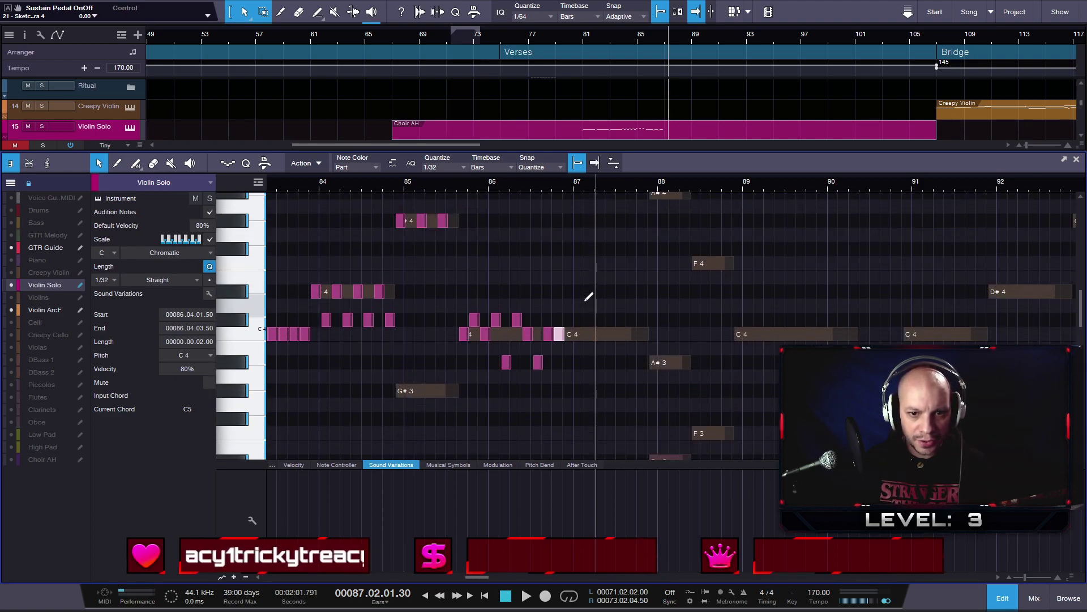
scroll(589, 296, "down", 2, "ctrl+alt")
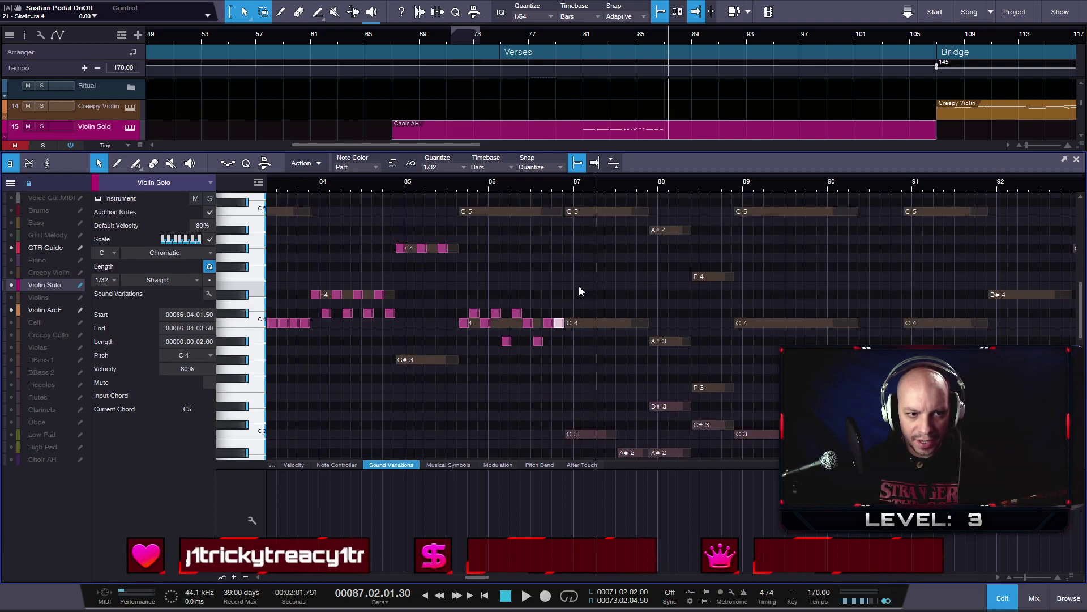
scroll(577, 263, "up", 2)
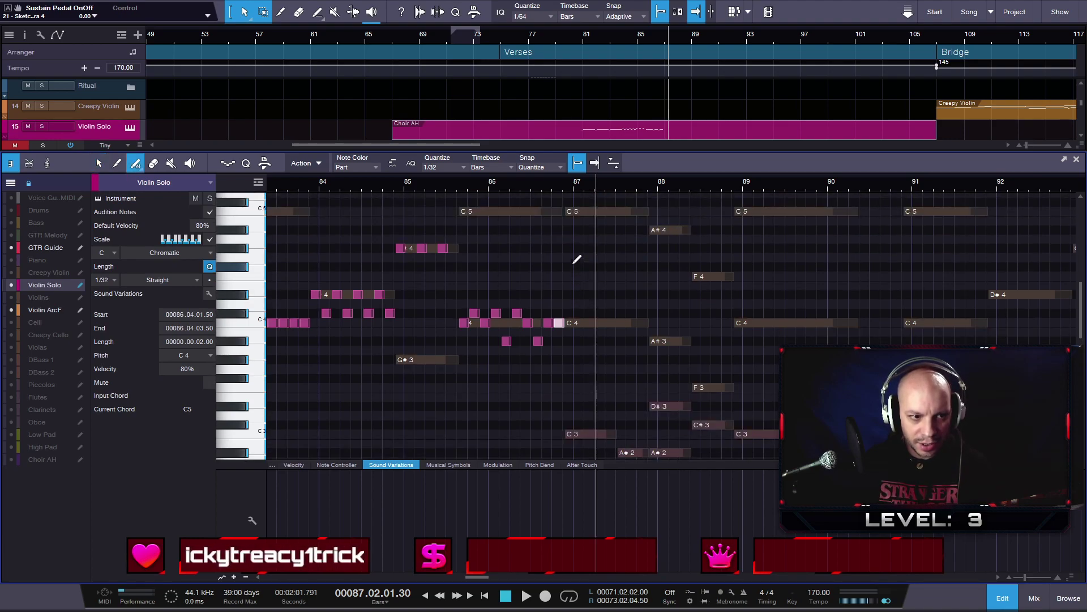
- Draw a long G4 note in bar 87 and adjust its edges so it runs from 86.04.03.50 to 87.04.03.50
left_click_drag(574, 257, 657, 248)
scroll(612, 263, "up", 5, "ctrl")
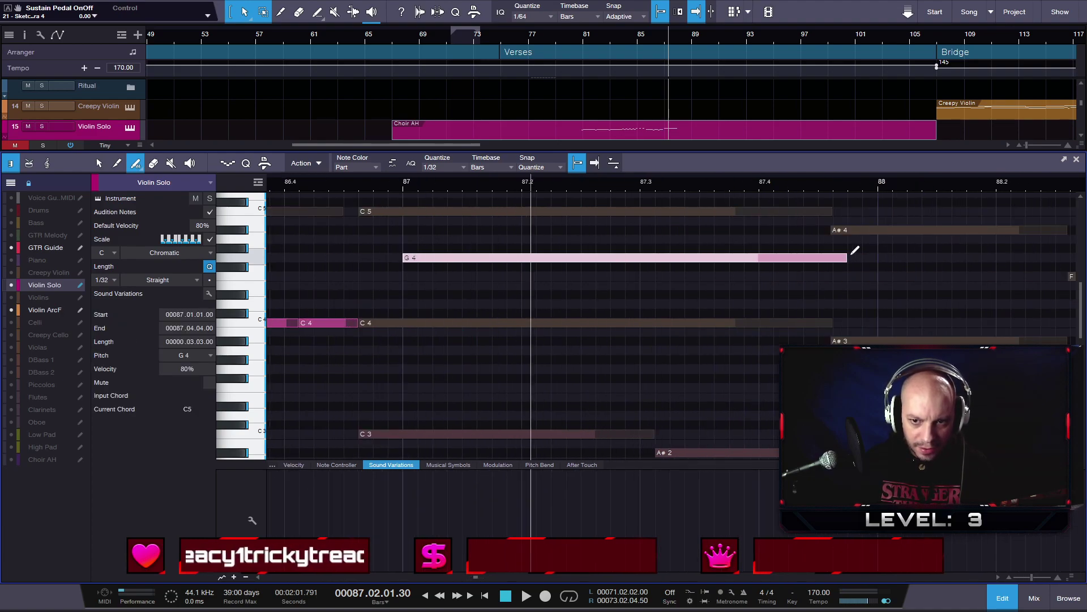
left_click_drag(850, 257, 832, 258)
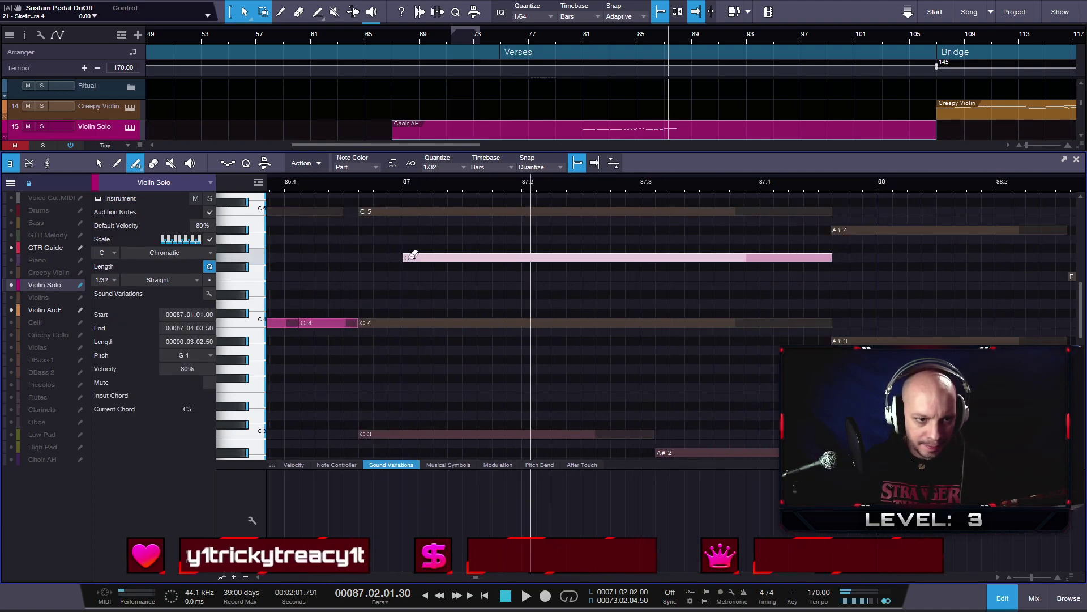
left_click_drag(398, 261, 361, 259)
scroll(648, 313, "down", 5)
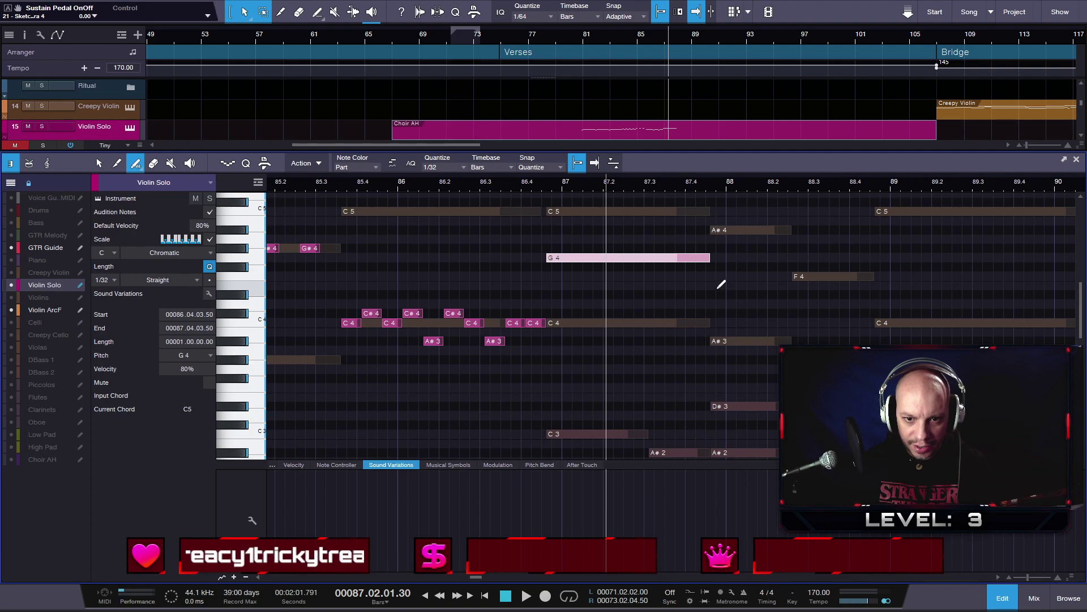
- Add a D4 note directly after the long G4, running from 87.04.03.50 to 88.02.03.50
left_click_drag(736, 305, 796, 305)
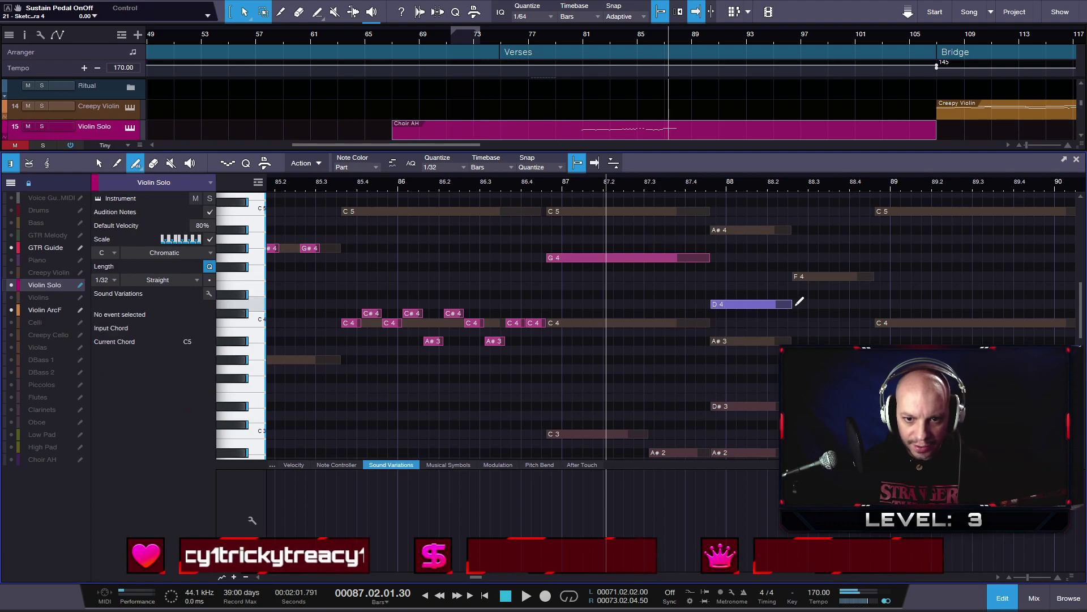
scroll(802, 309, "up", 4)
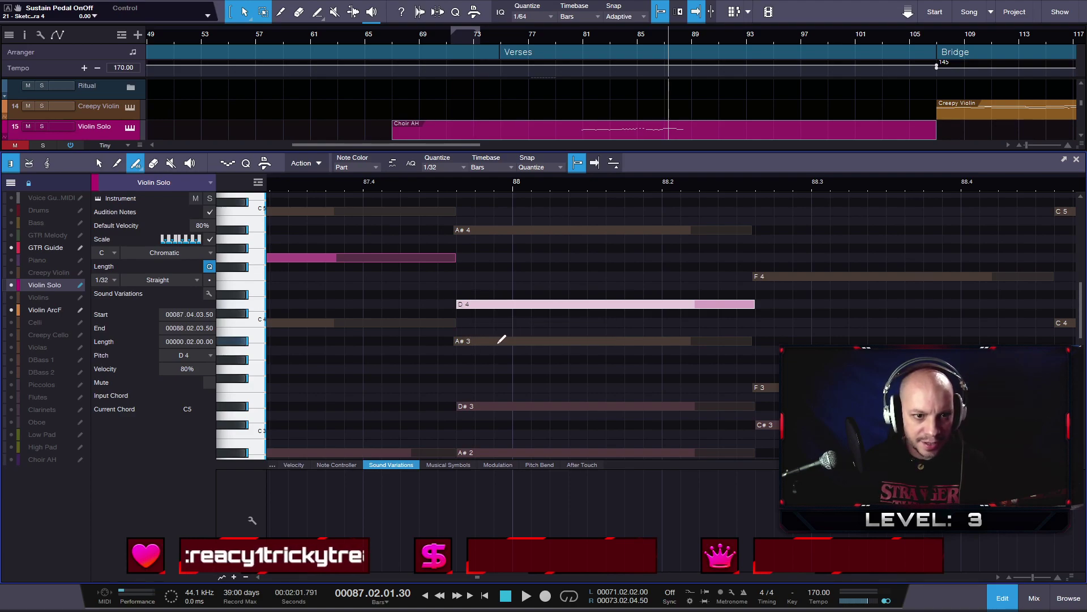
scroll(498, 340, "down", 4)
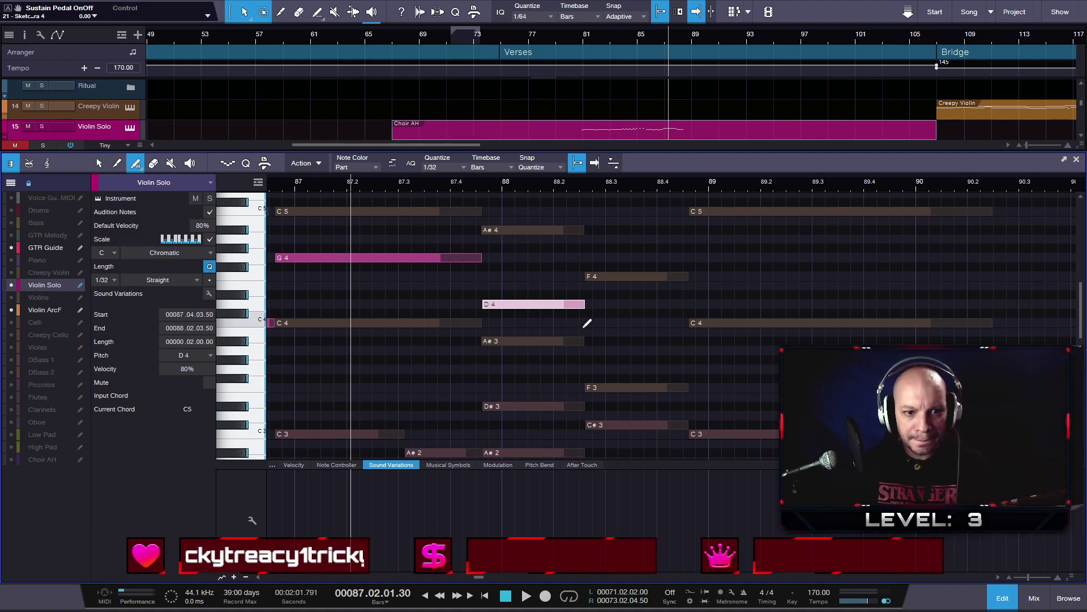
- Draw a G#4 note from 88.02.03.50 to 88.04.03.50 above the F4 guide note
scroll(628, 327, "down", 4)
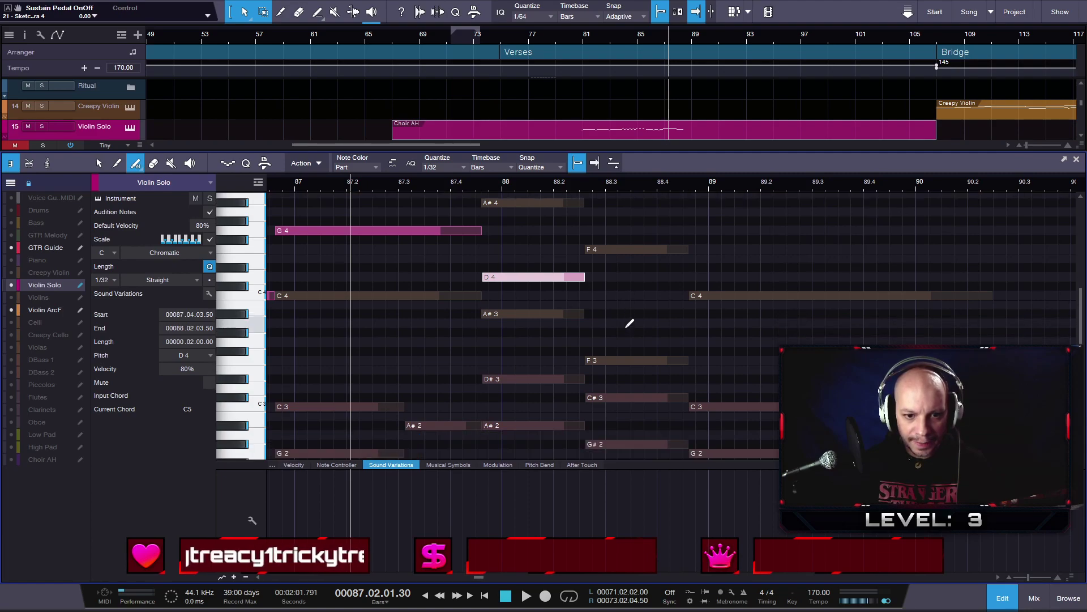
scroll(628, 318, "up", 1)
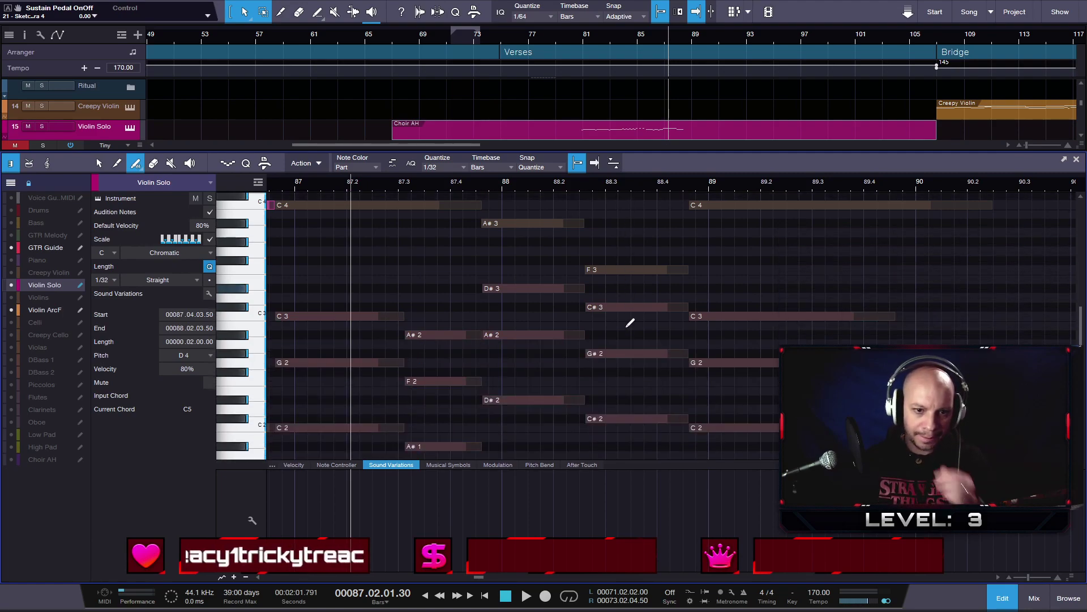
scroll(623, 340, "down", 1)
scroll(615, 367, "up", 1)
scroll(615, 366, "up", 3)
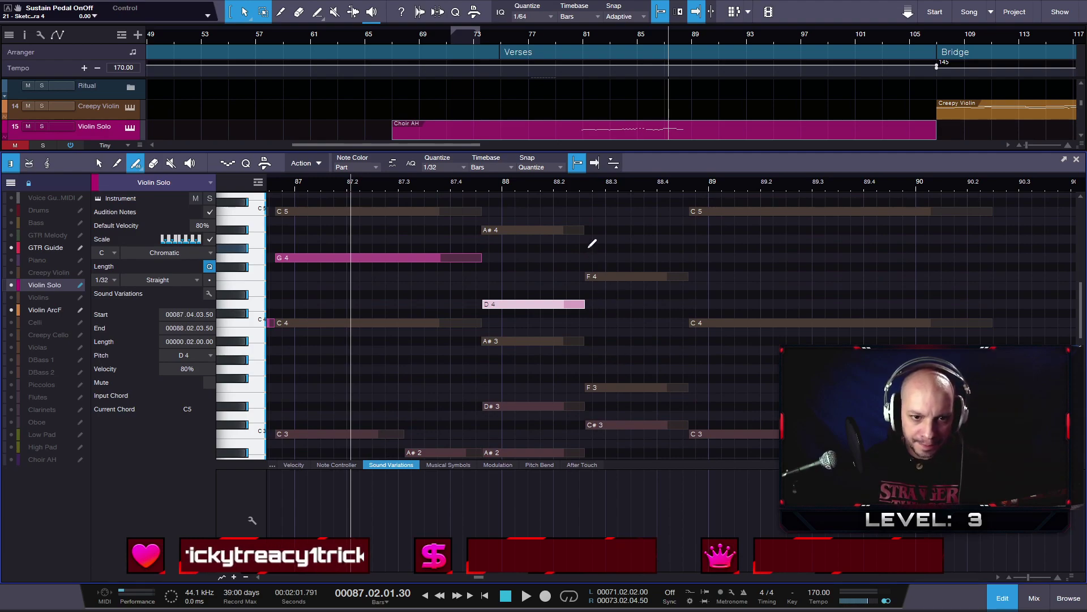
scroll(587, 248, "up", 3)
mouse_move(585, 248)
left_mouse_down()
mouse_move(913, 248)
mouse_move(957, 258)
left_mouse_up()
scroll(934, 262, "down", 5)
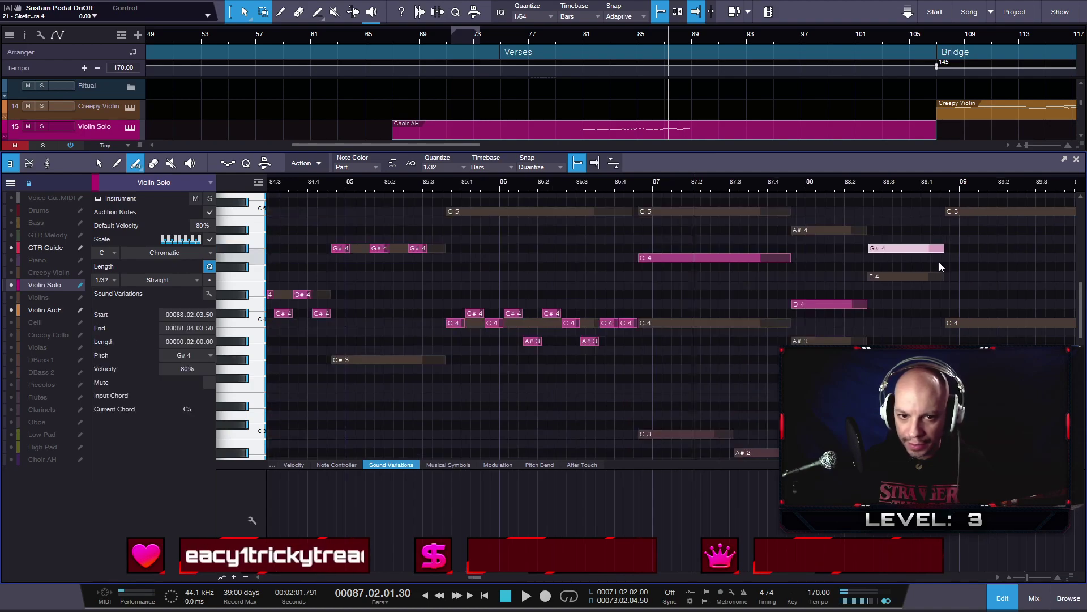
- Draw a sustained G4 note from 88.04.03.50 to 90.02.03.00 after the G#4
left_click_drag(973, 185, 705, 190)
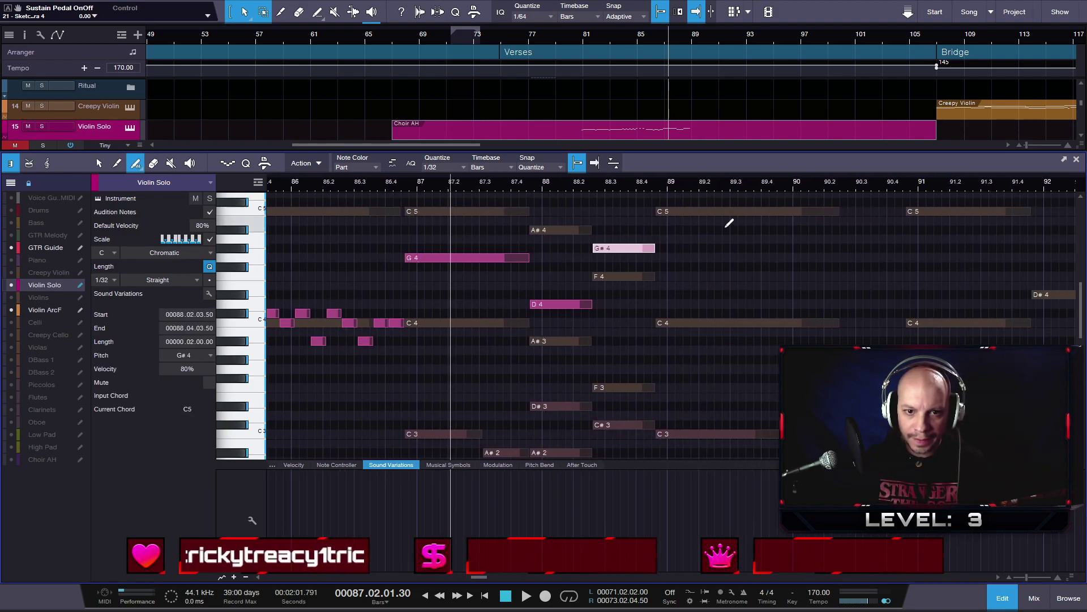
scroll(735, 240, "down", 1)
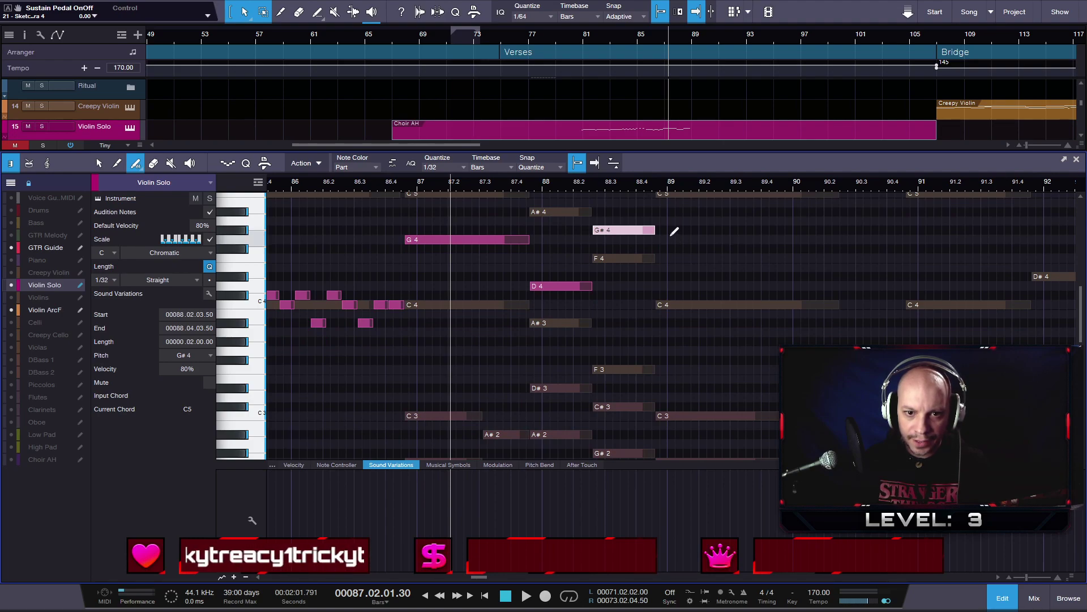
left_click_drag(658, 238, 842, 239)
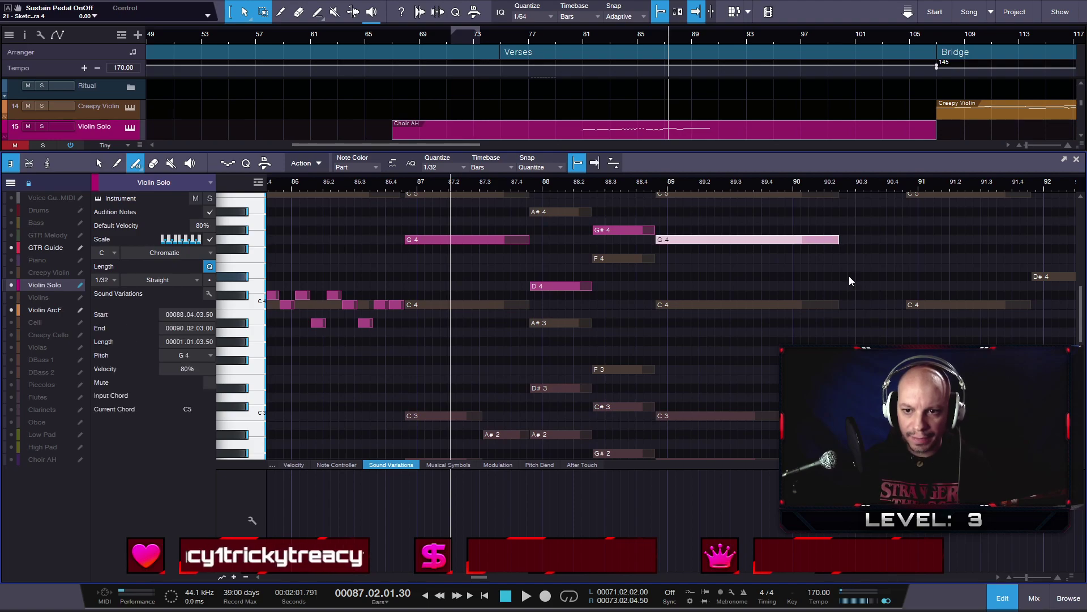
- Solo the Violin Solo instrument and play its part from about bar 80 into bar 90
scroll(849, 276, "down", 5)
left_click(653, 182)
key("space")
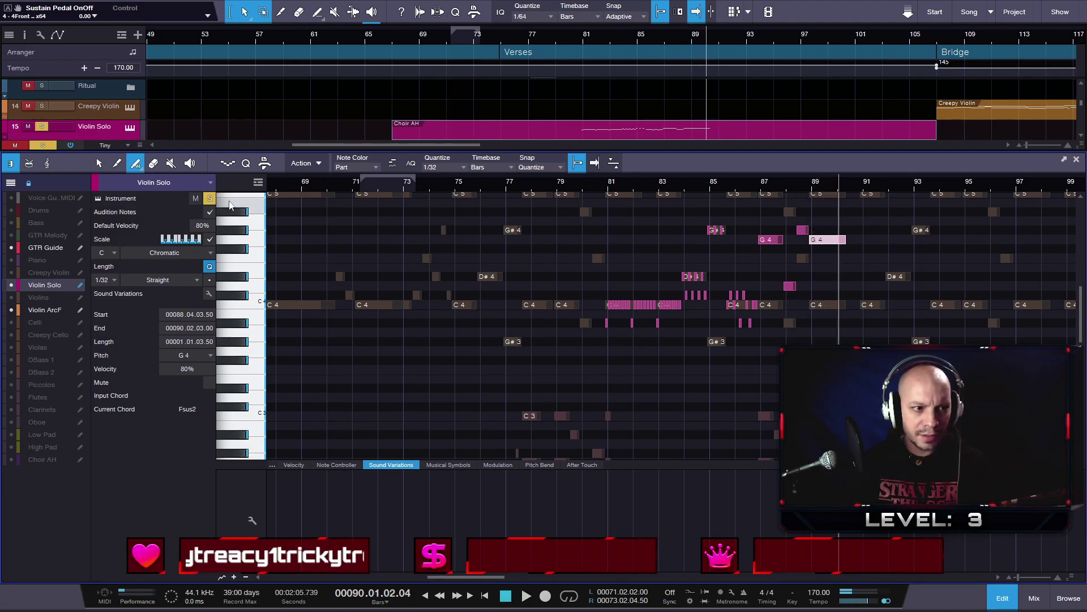
left_click(600, 189)
key("space")
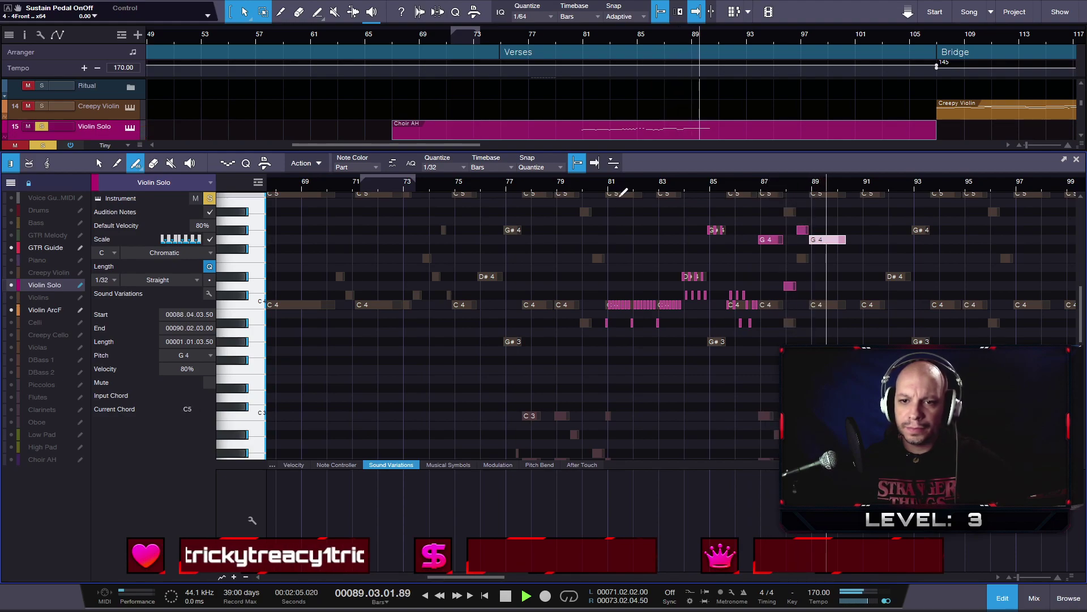
key("space")
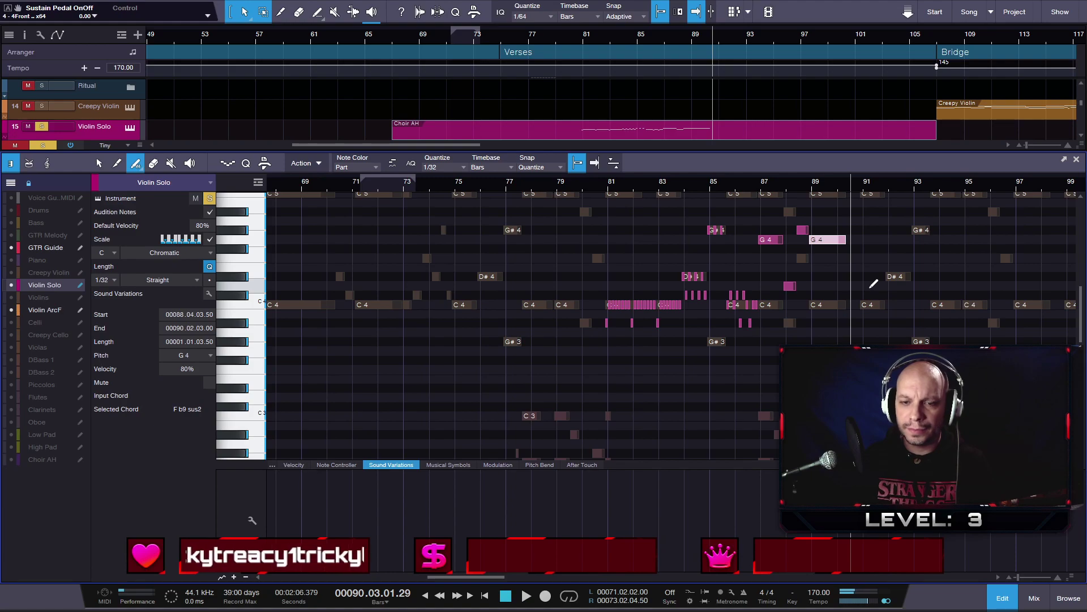
- Raise the D4 note starting at 87.04.03.50 to A#4
scroll(838, 291, "up", 6)
left_click(690, 314)
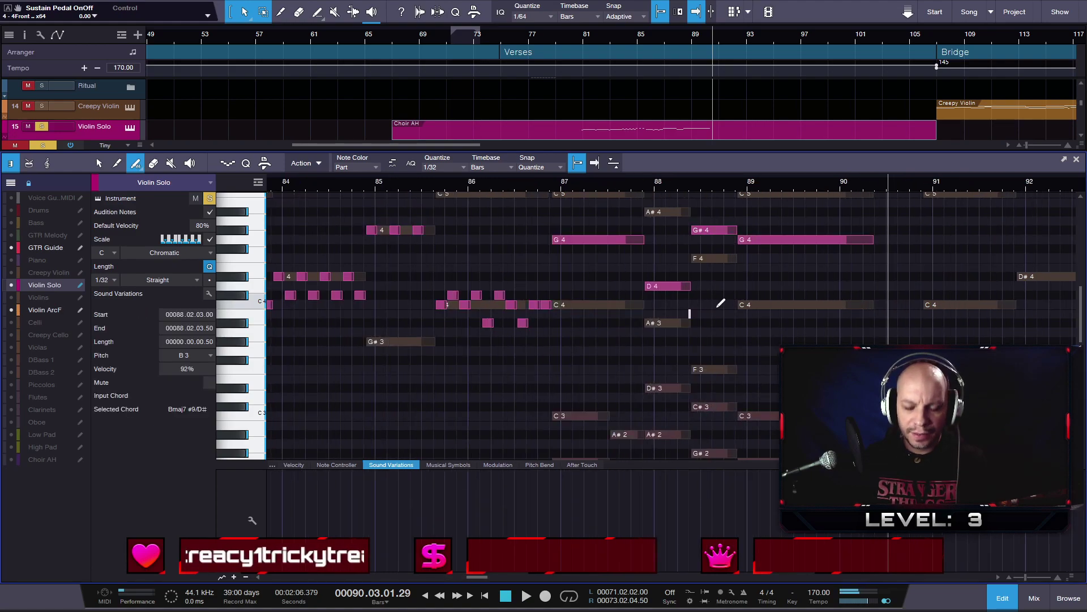
key("ctrl+z")
key("1")
left_click(668, 286)
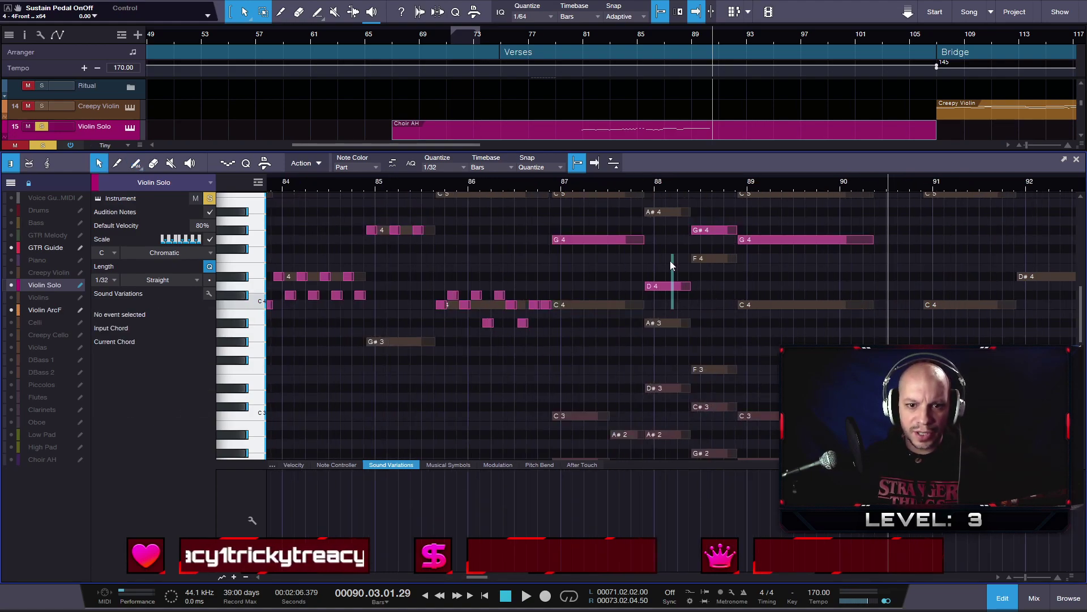
key("Up")
key("Up")
key("Up")
key("Up")
key("Up")
key("Up")
key("Up")
key("Up")
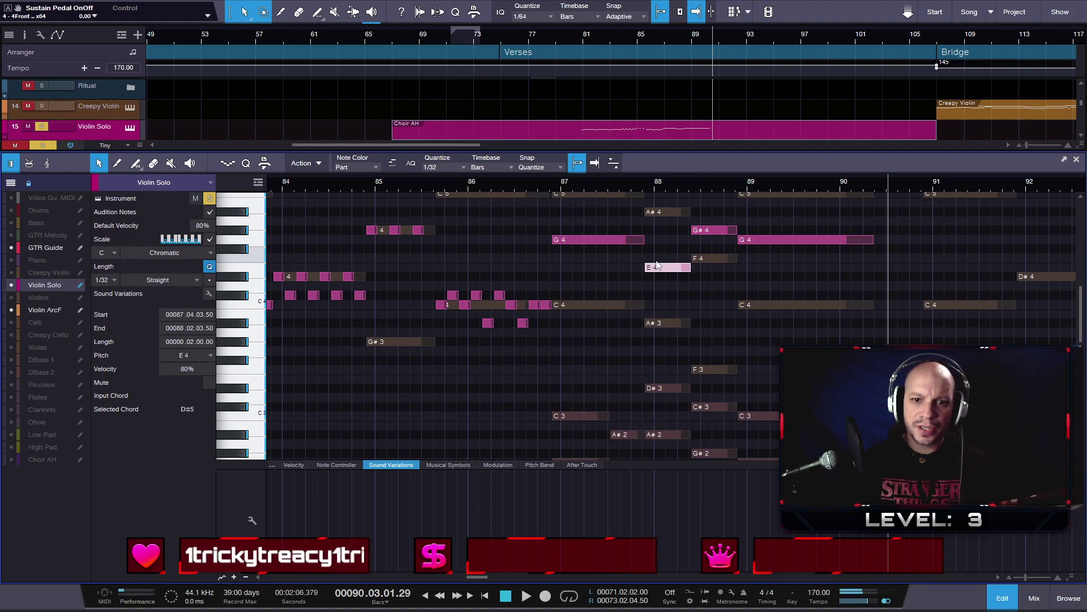
- Play the soloed violin phrase from about the middle of bar 85 into bar 90
scroll(657, 265, "down", 2)
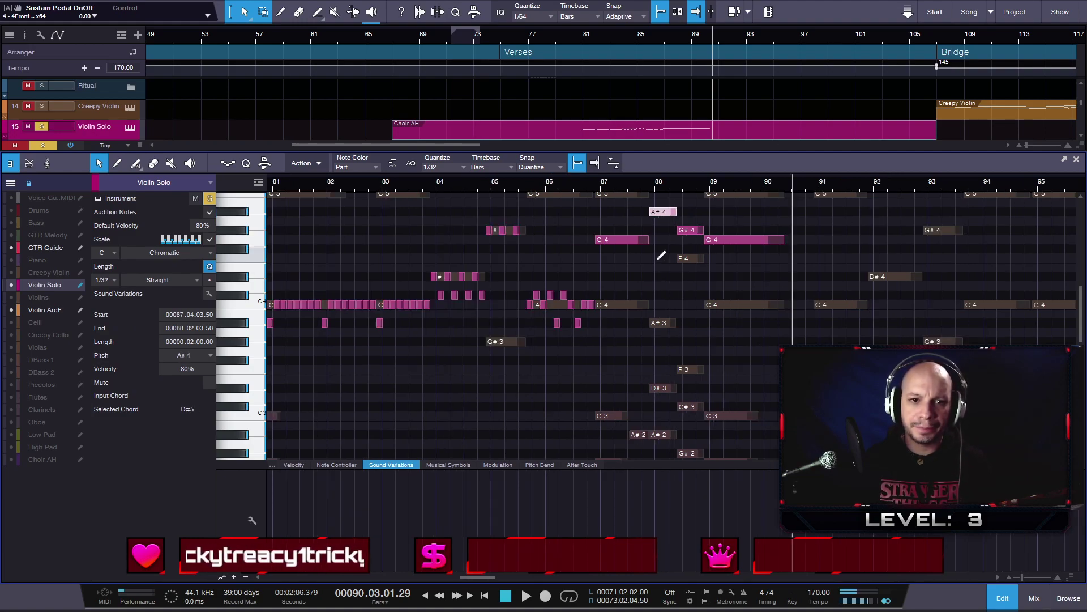
left_click(520, 182)
key("space")
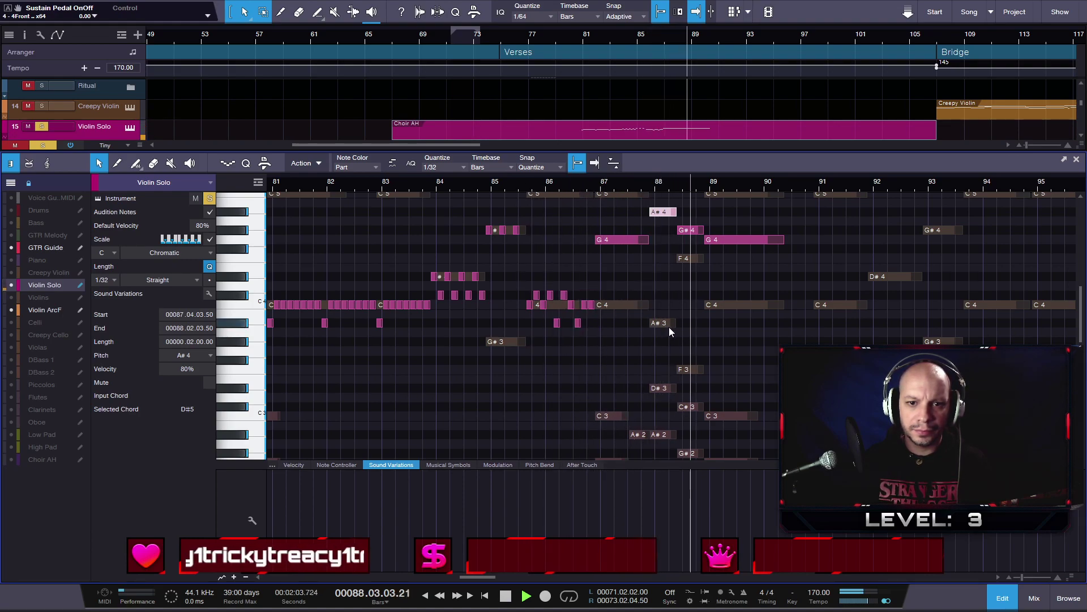
scroll(755, 315, "down", 4)
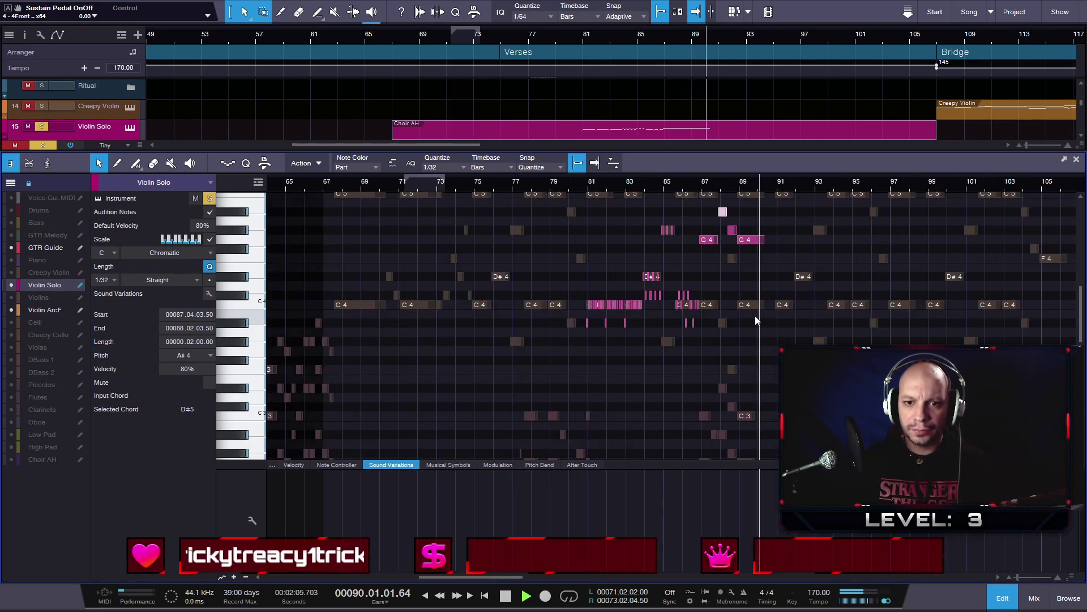
key("space")
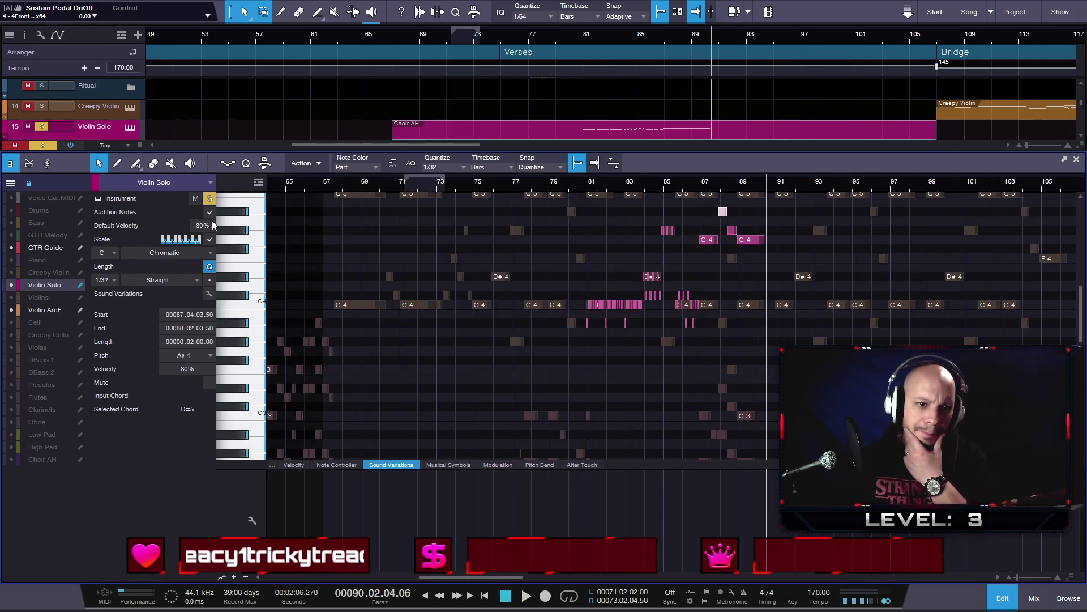
- Play the passage from about bar 74 into bar 89 with the Violin Solo instrument's solo switched off
left_click(409, 186)
left_click(464, 185)
key("space")
left_click(210, 198)
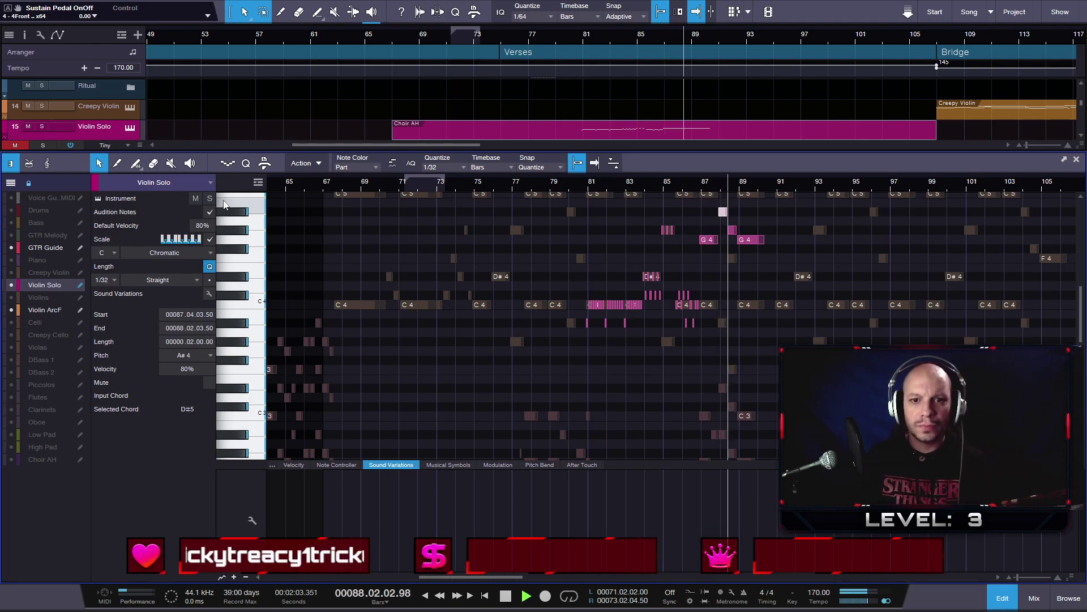
key("space")
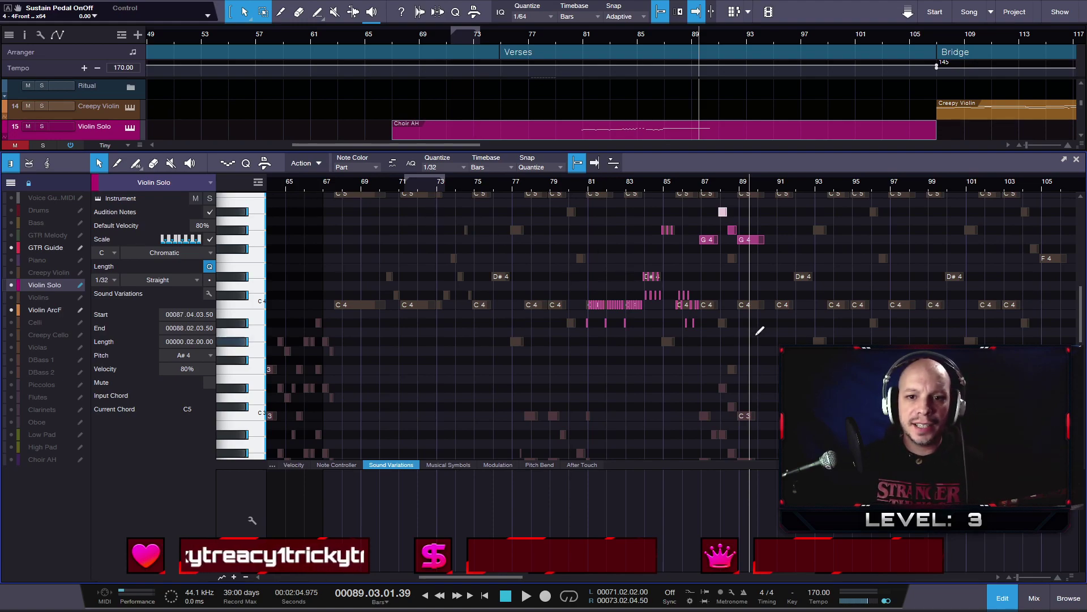
- Bring the whole Violin Solo part into view and start playback of the arrangement from about bar 65
scroll(756, 333, "down", 2)
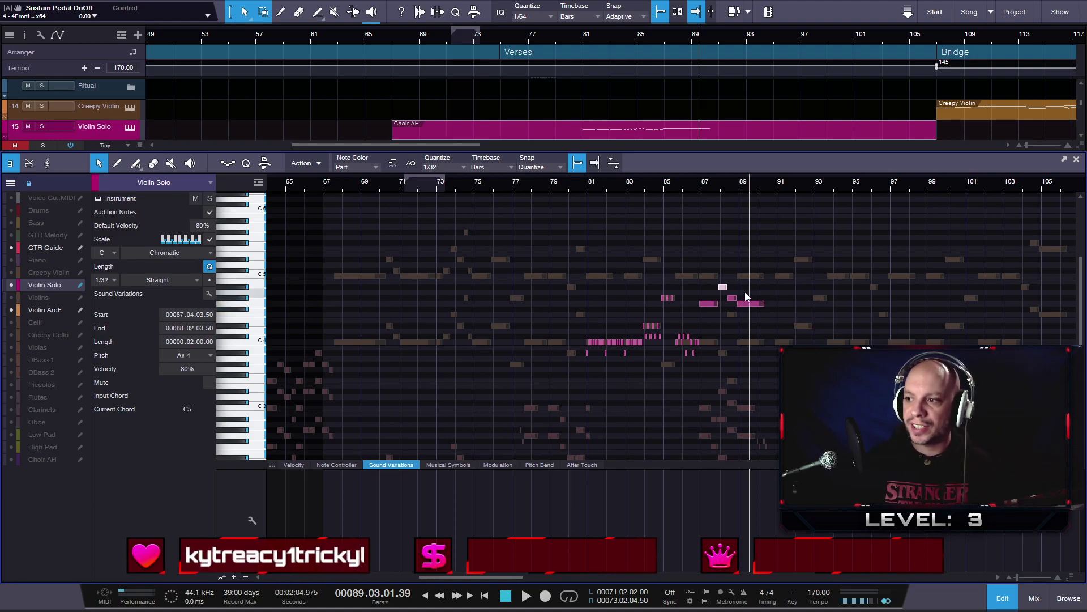
scroll(671, 310, "down", 2)
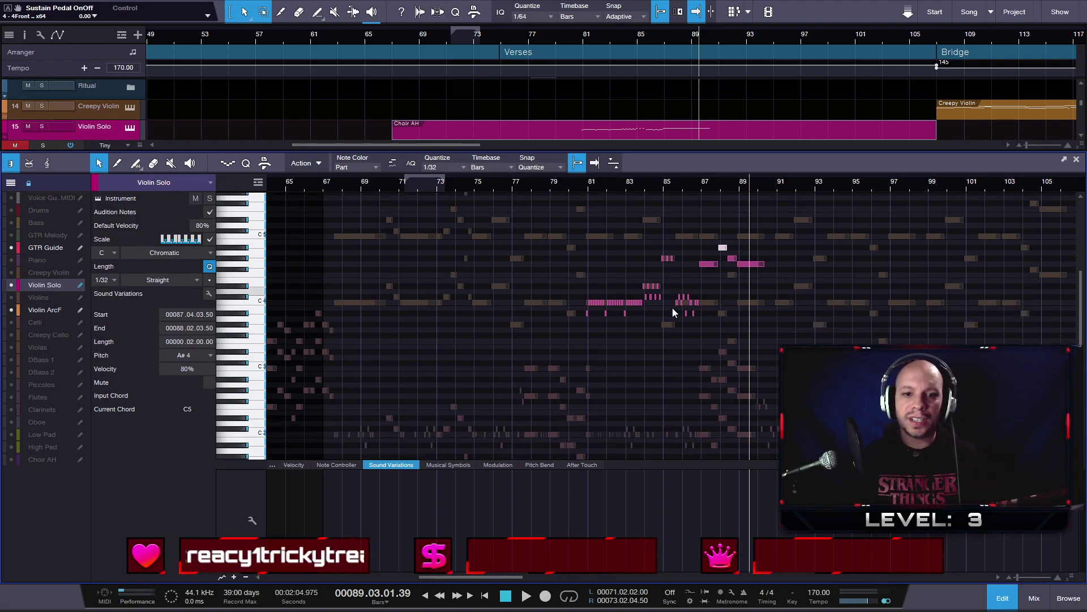
scroll(672, 309, "down", 1)
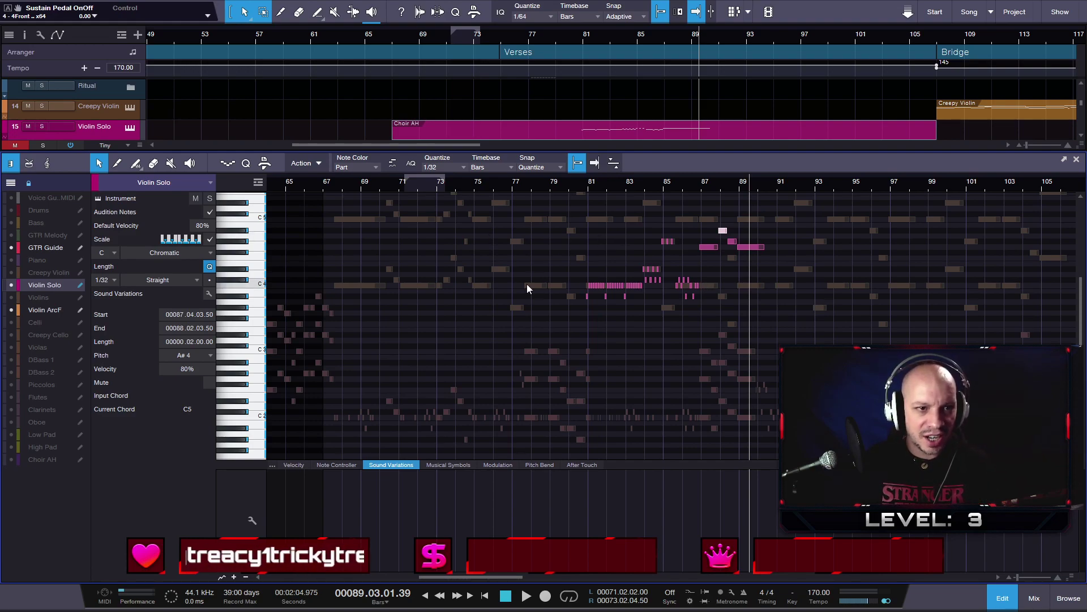
left_click(364, 39)
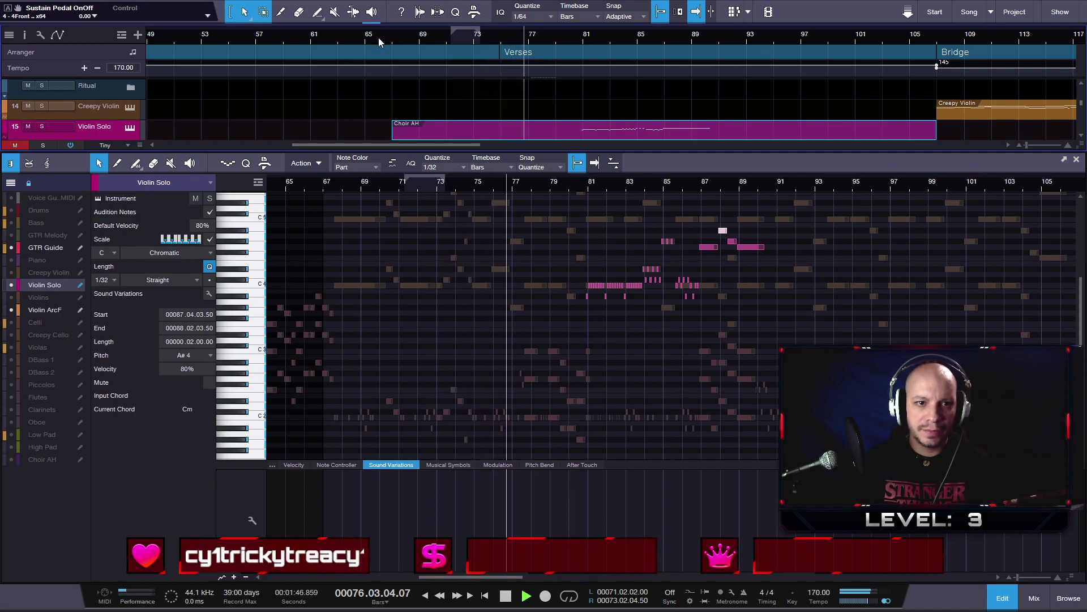
- Replay the arrangement from about bar 72 into bar 75
key("space")
left_click(441, 182)
key("space")
left_click(426, 181)
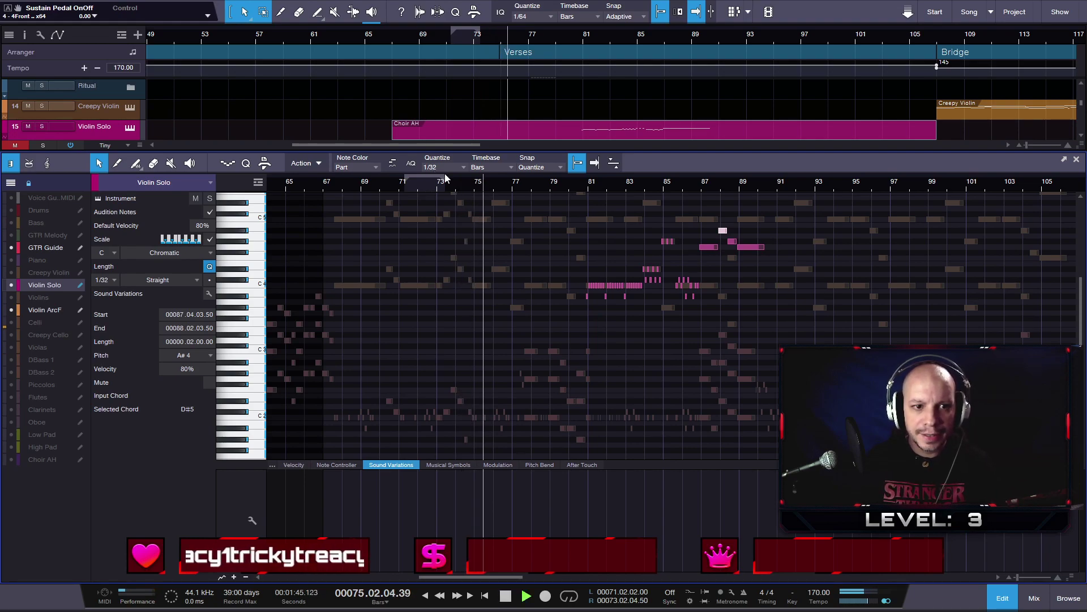
- Copy the Violin Solo's closing four-note phrase, which starts at 86.04.03.50, to 73.01.01.00 and play the copy back
scroll(463, 215, "up", 3)
scroll(436, 220, "up", 4)
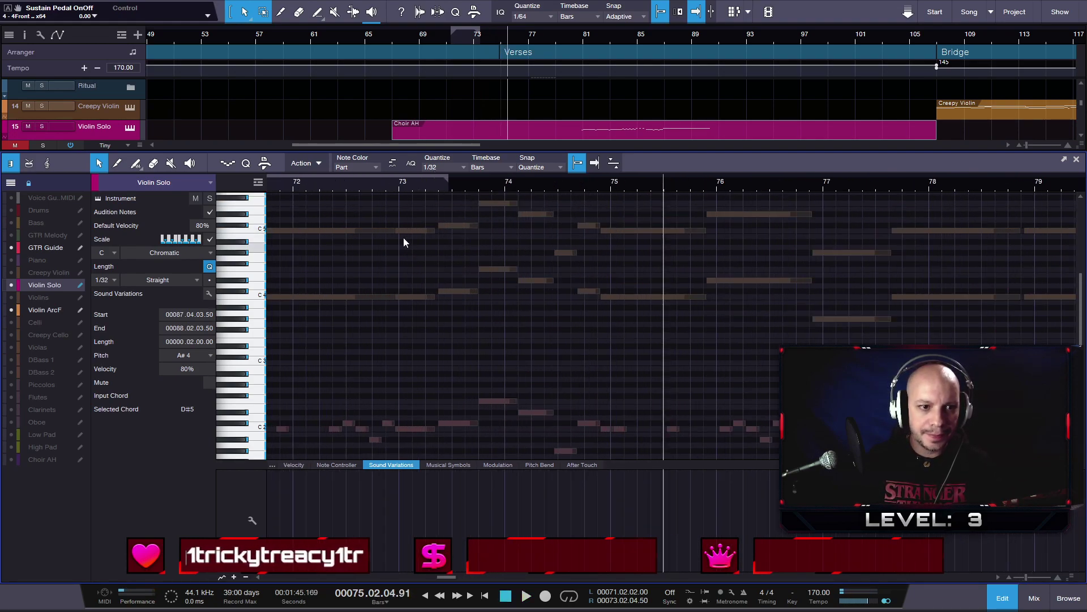
scroll(433, 229, "down", 4)
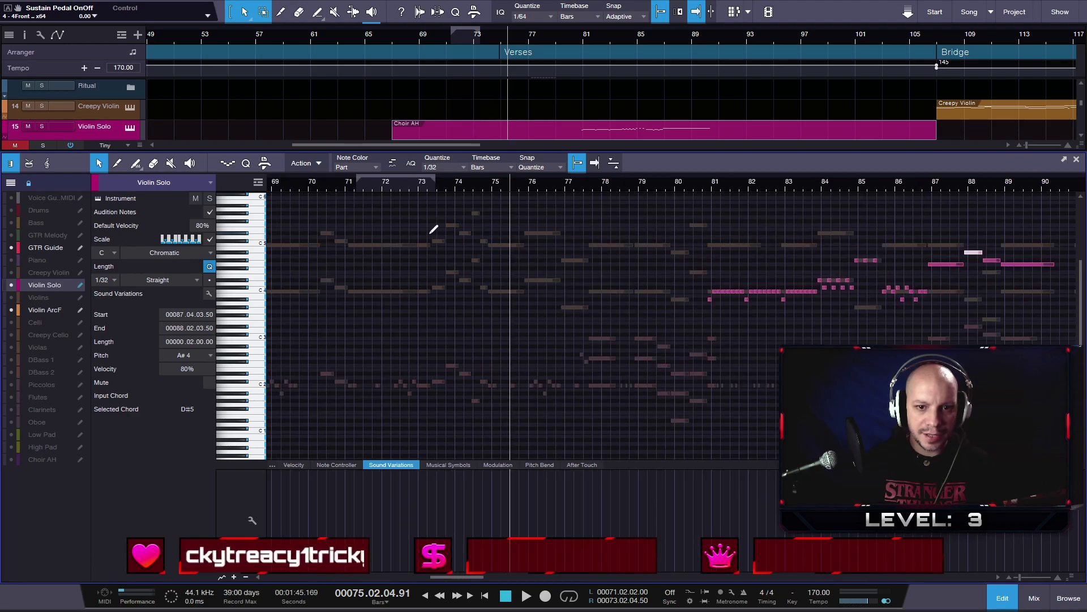
scroll(437, 270, "up", 2)
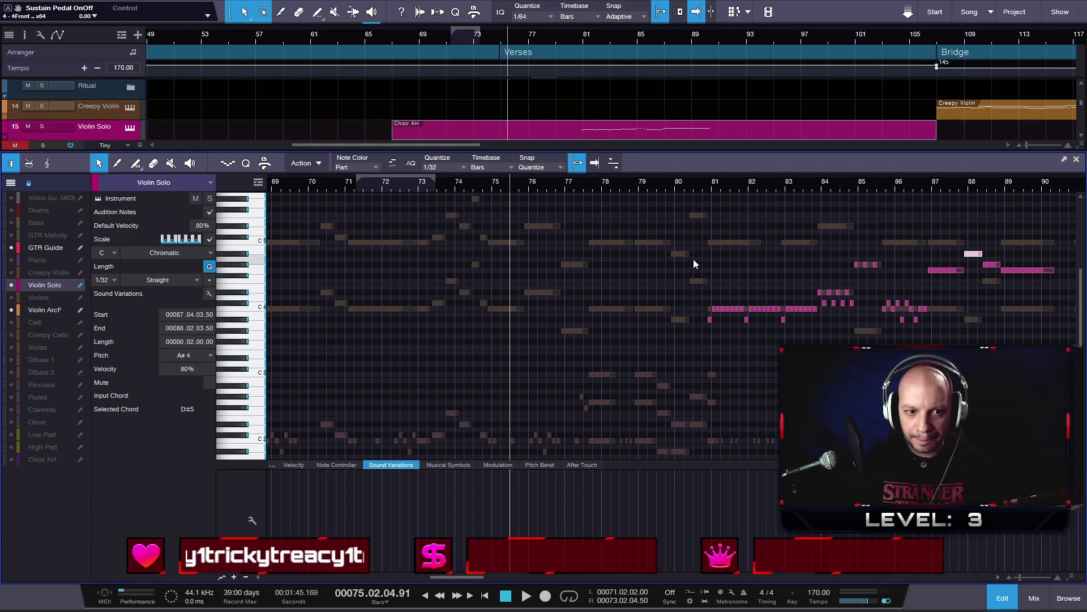
left_click_drag(1034, 291, 936, 237)
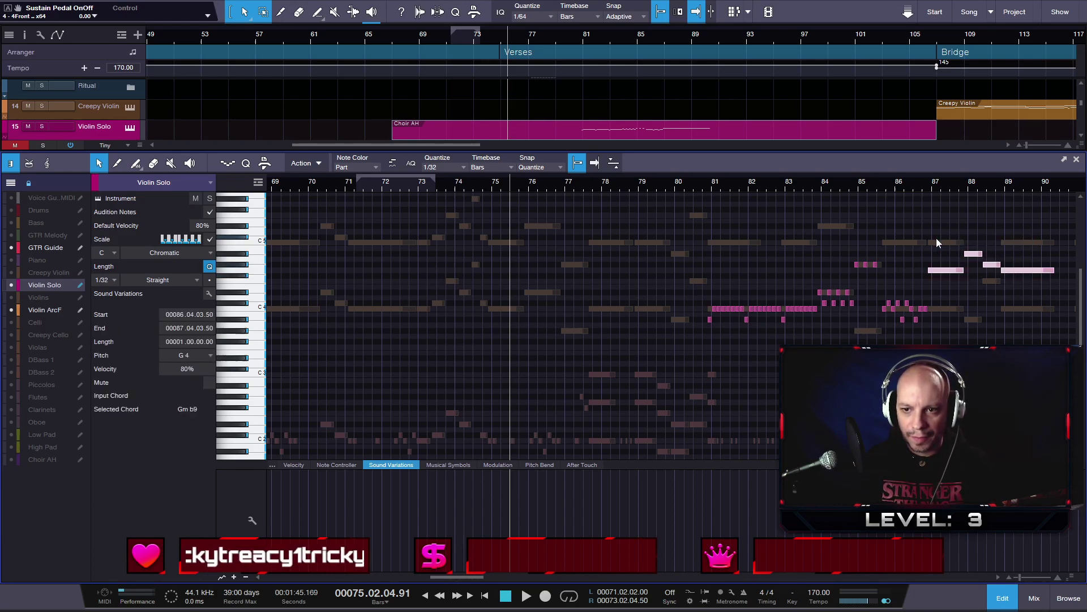
left_click(419, 187)
key("ctrl+v")
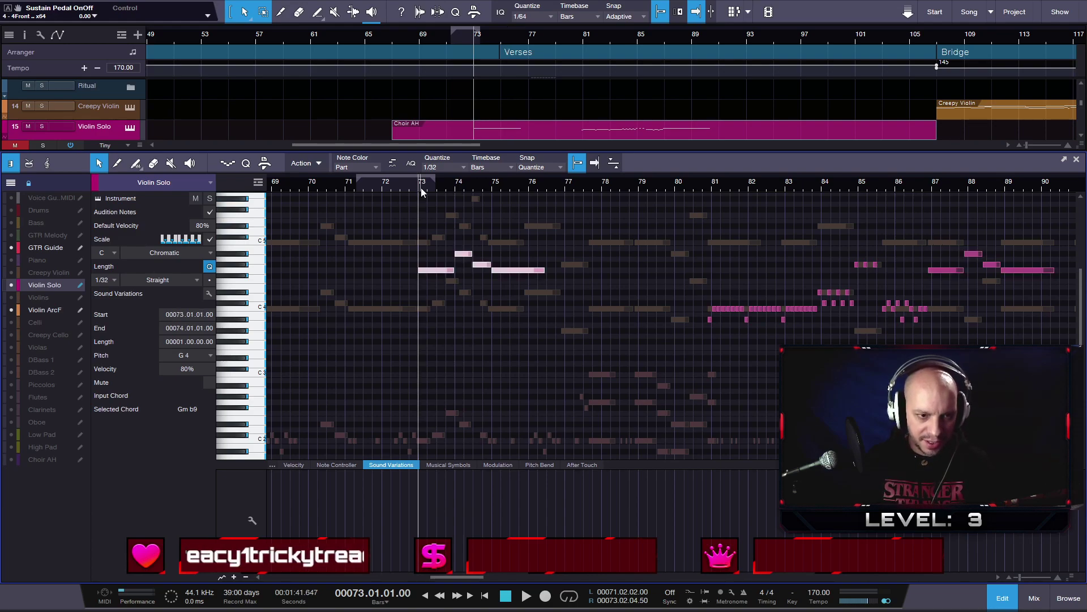
scroll(424, 234, "up", 3, "ctrl")
key("space")
key("space")
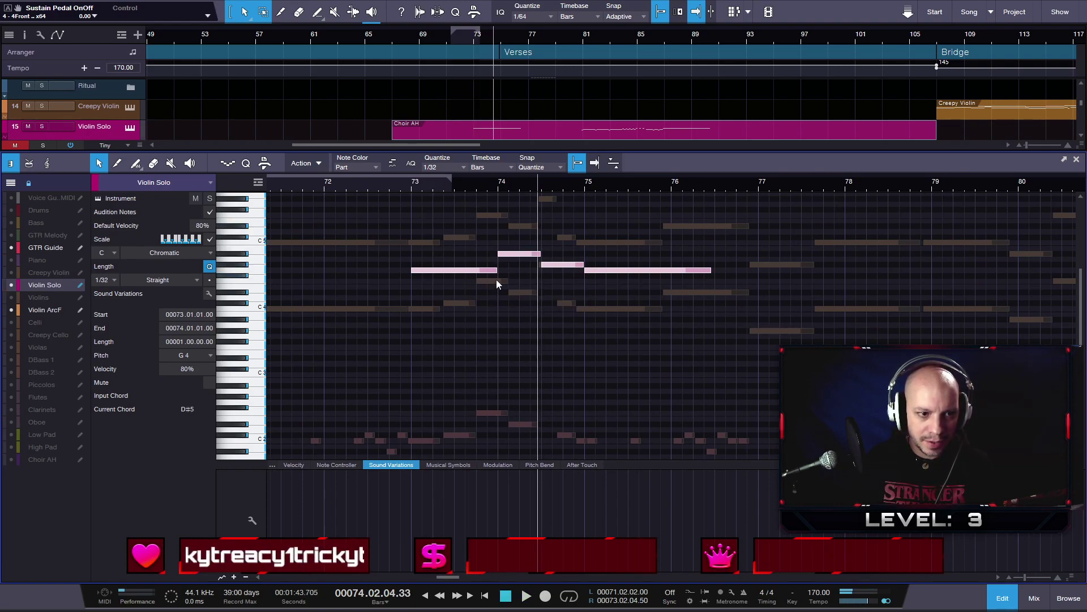
- Resize the pasted notes so that the first G4 starts at 72.04.04.50 and ends at 73.02.03.00
scroll(495, 278, "up", 3)
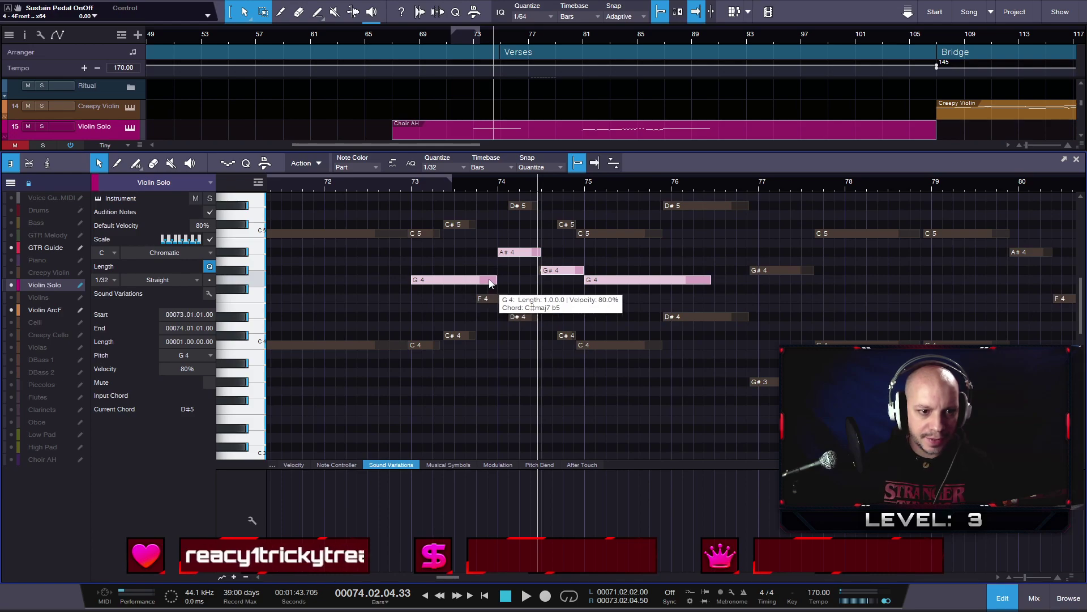
scroll(439, 289, "up", 3)
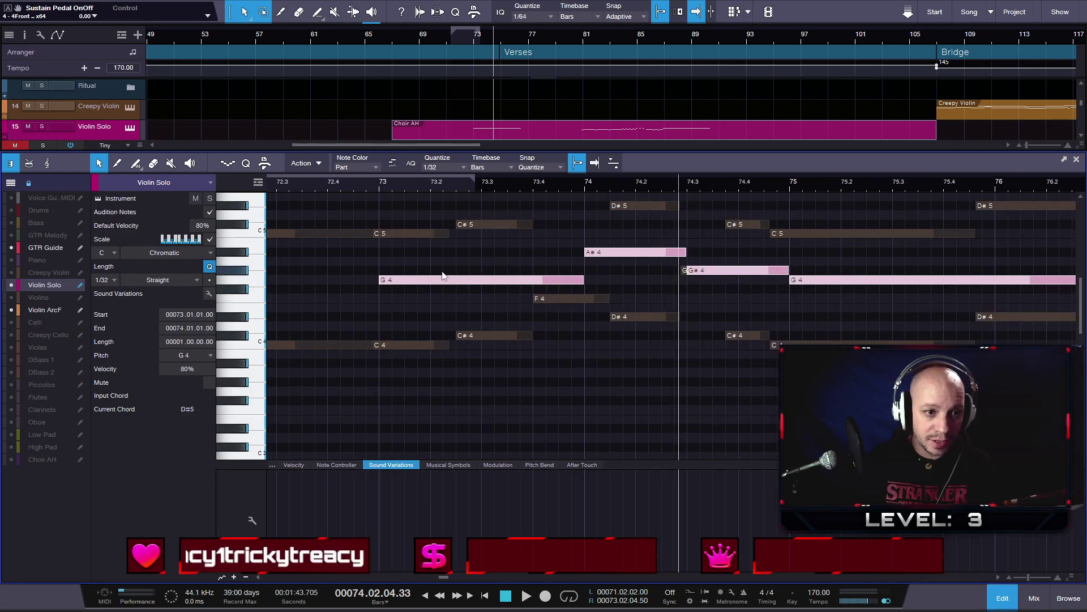
scroll(403, 287, "up", 3)
left_click_drag(403, 287, 387, 287)
scroll(640, 290, "down", 3)
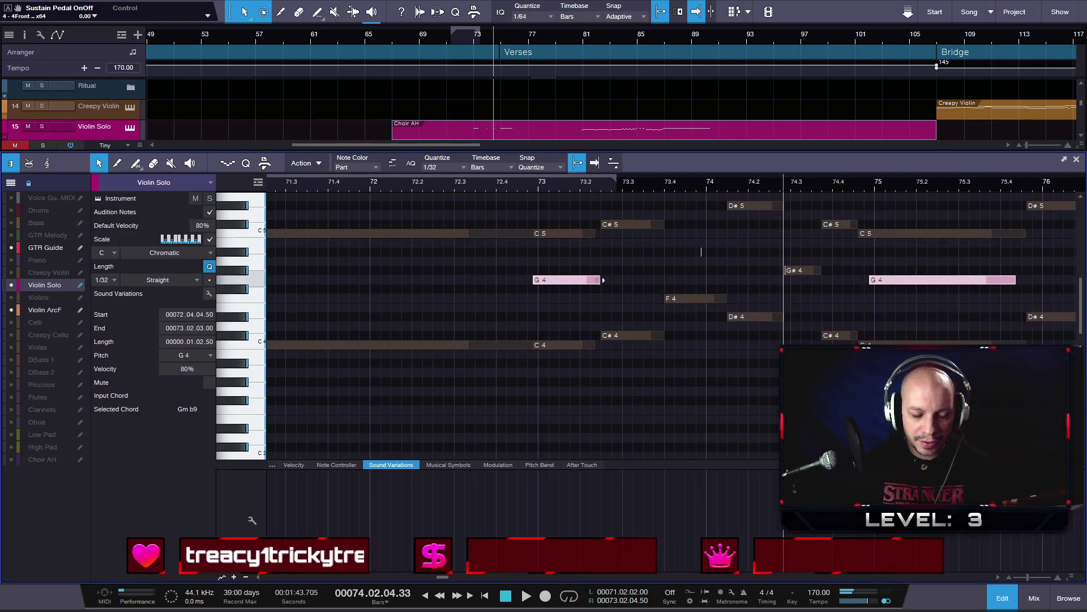
- Delete the three pasted notes after the first G4 and trim that G4's end to 73.02.02.50
left_click(663, 307)
left_click_drag(984, 308, 733, 215)
key("Delete")
left_click_drag(701, 280, 603, 280)
scroll(596, 280, "up", 3)
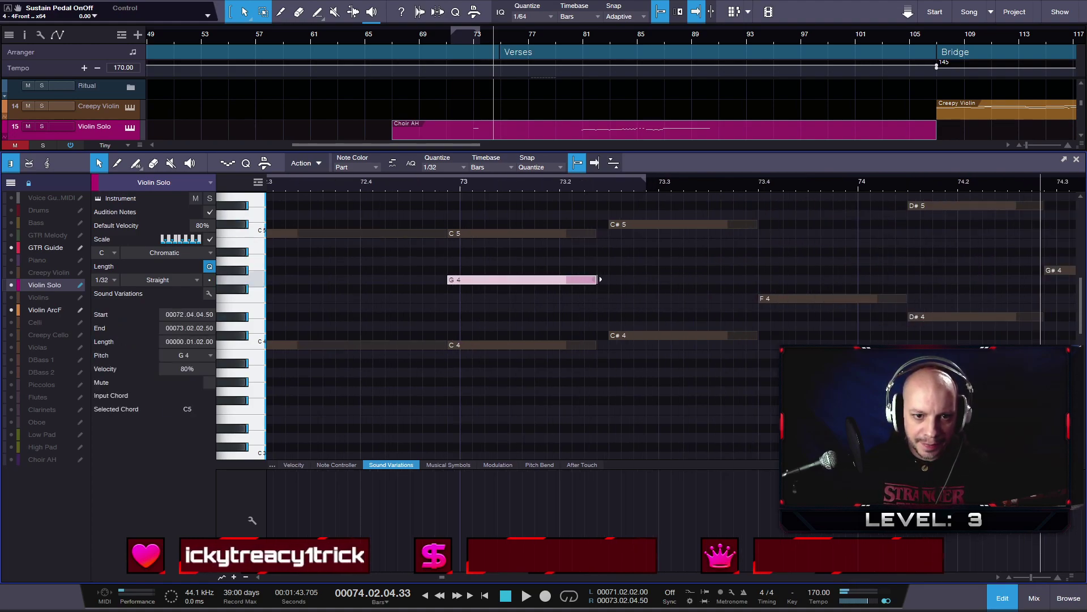
- Play the approach to bar 73 several times to hear the G4 against the other parts
scroll(599, 279, "down", 3)
scroll(599, 280, "down", 5)
scroll(599, 280, "up", 2)
left_click(490, 188)
key("space")
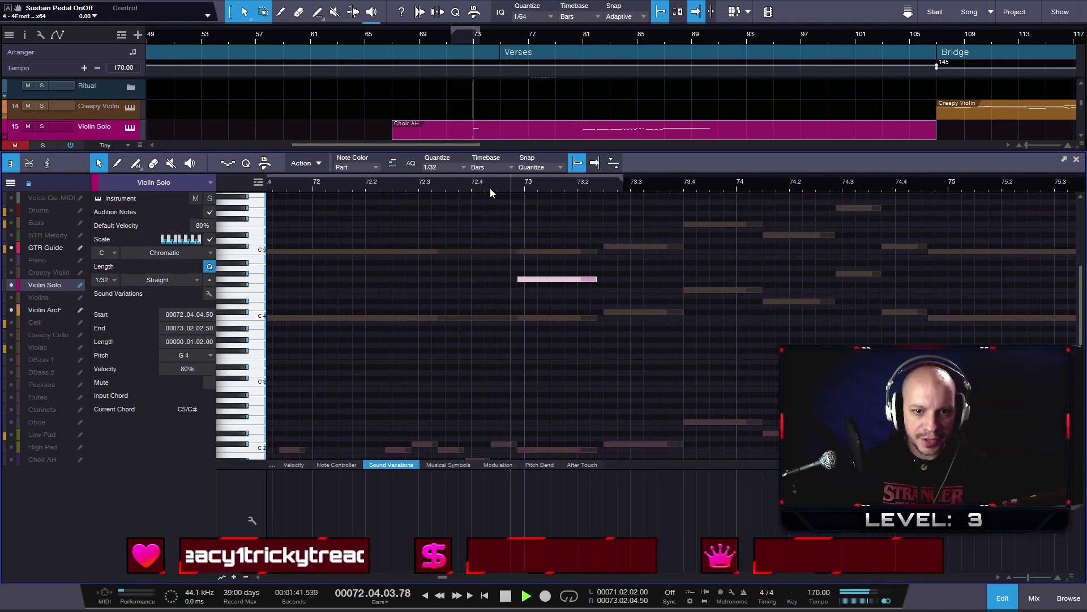
key("space")
left_click(465, 176)
left_click(464, 183)
key("space")
key("space")
key("space")
left_click(559, 175)
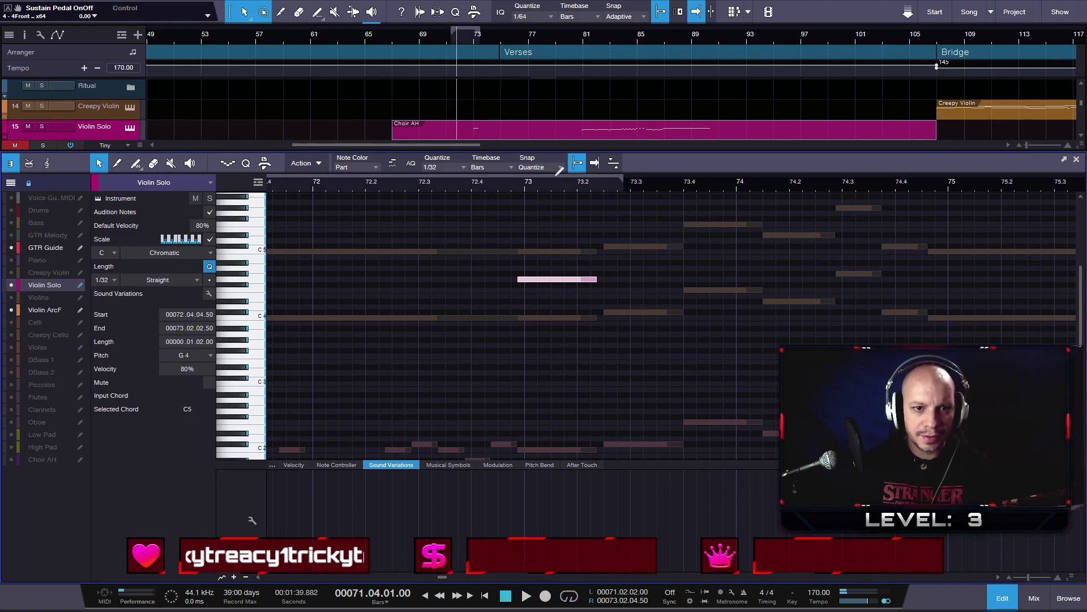
left_click(454, 182)
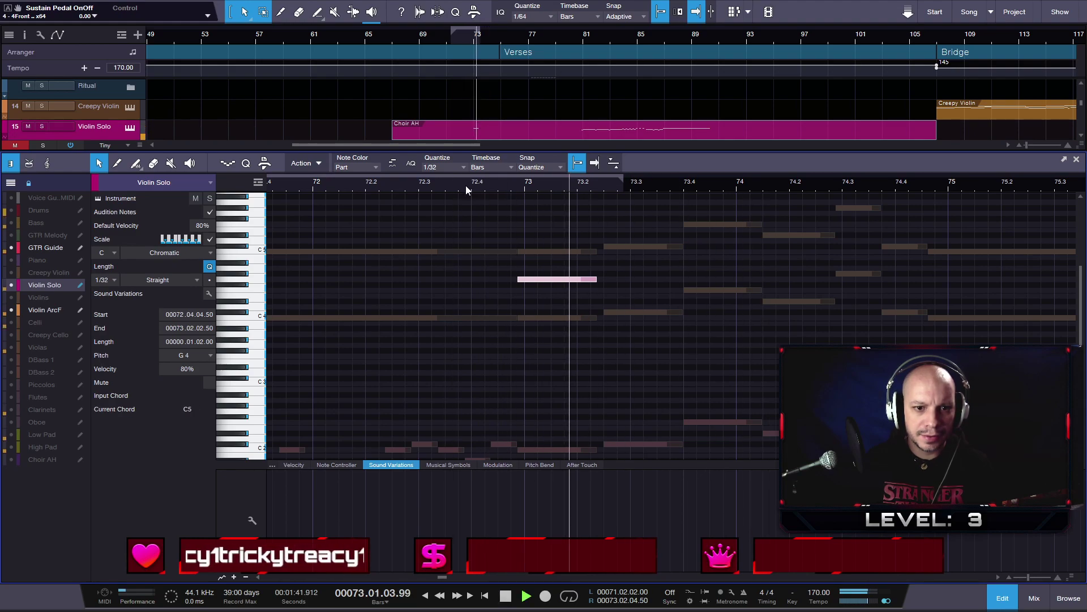
key("space")
- Extend the end of the G4 at bar 73 to 73.02.03.00
left_click_drag(600, 282, 606, 282)
scroll(607, 282, "down", 3)
scroll(608, 294, "down", 2)
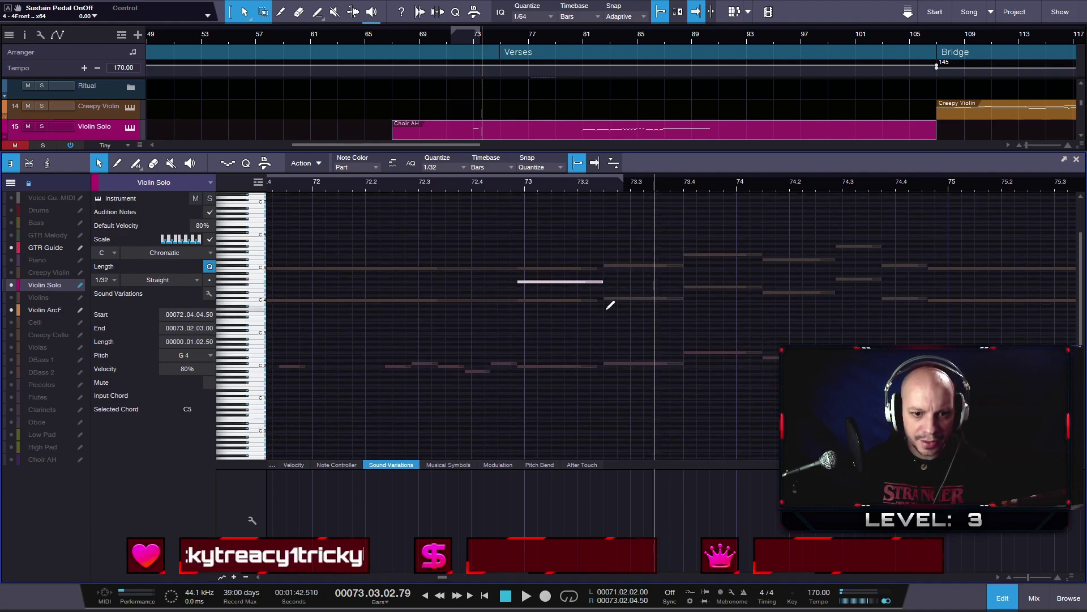
scroll(609, 303, "down", 3)
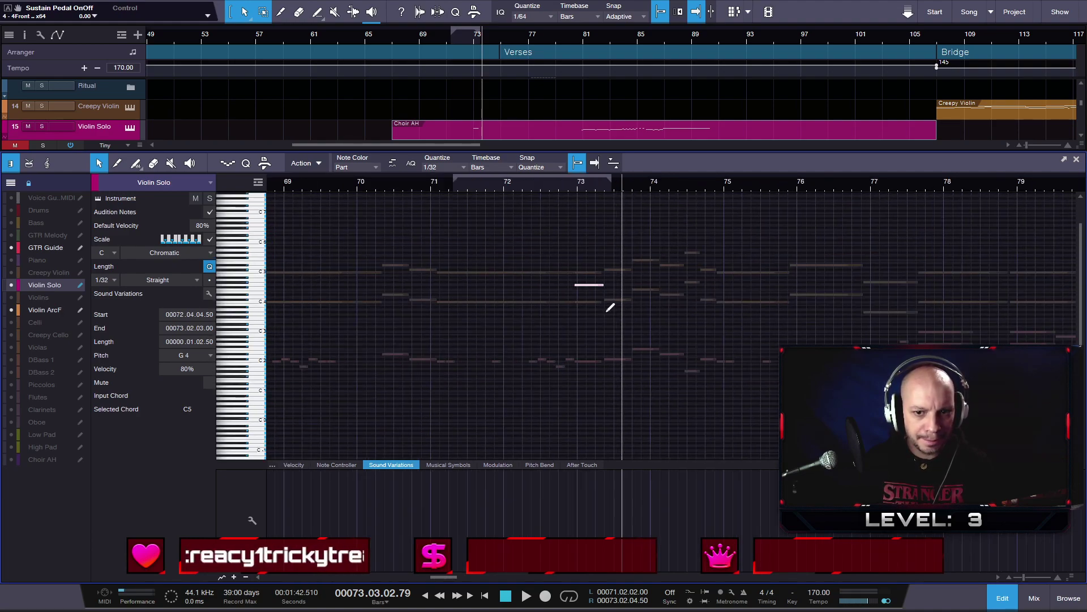
scroll(610, 307, "up", 3)
scroll(610, 307, "down", 3)
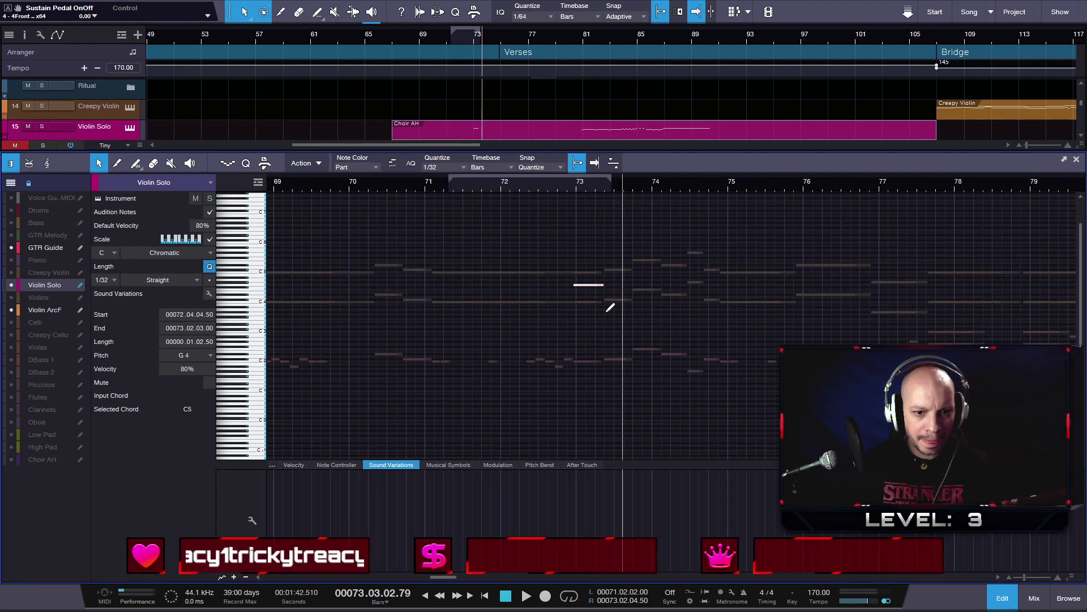
- Examine the passage from bar 73 to the violin entry near bar 81 and the start of the Verses section
scroll(610, 307, "down", 3)
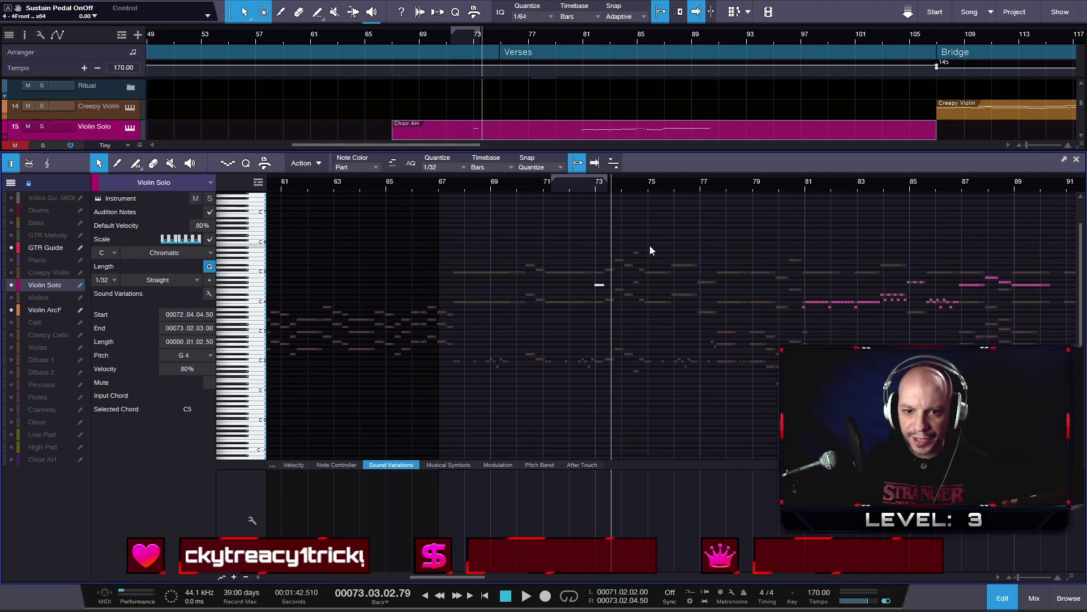
scroll(651, 276, "up", 3)
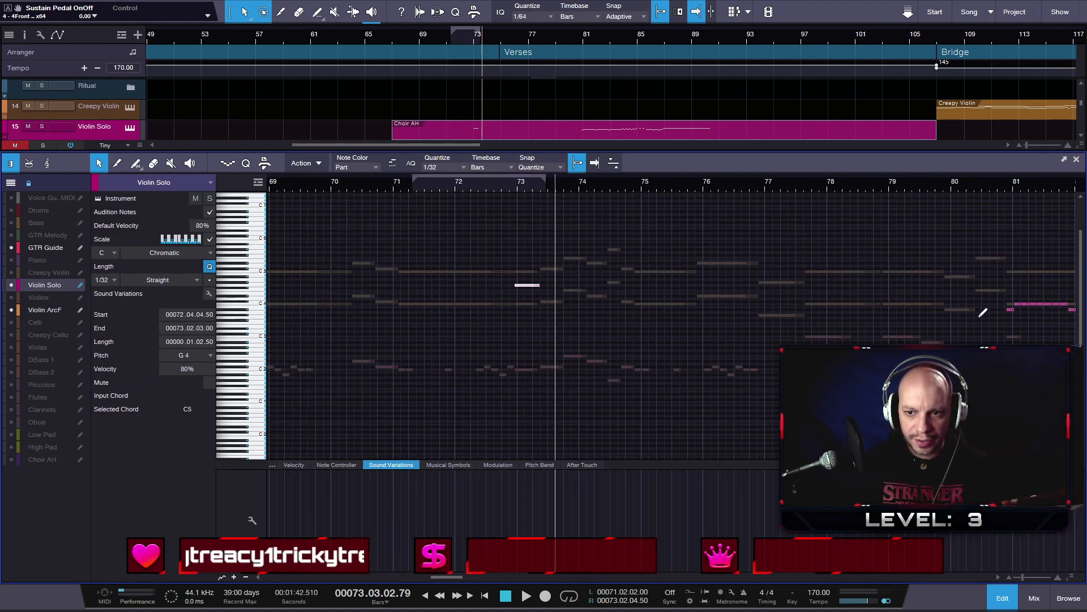
scroll(1055, 342, "down", 3)
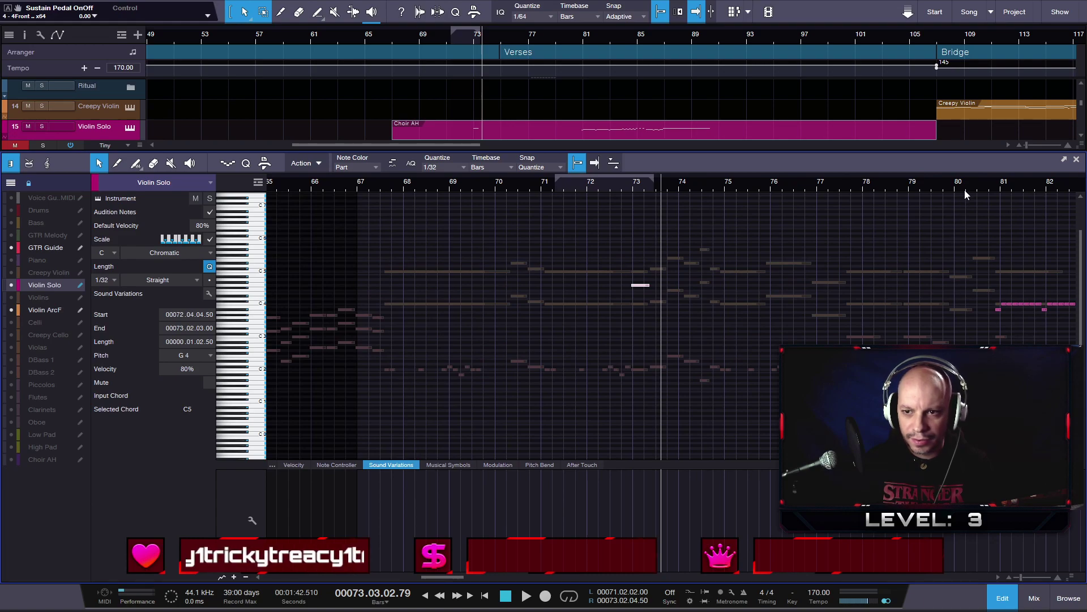
scroll(522, 84, "up", 5)
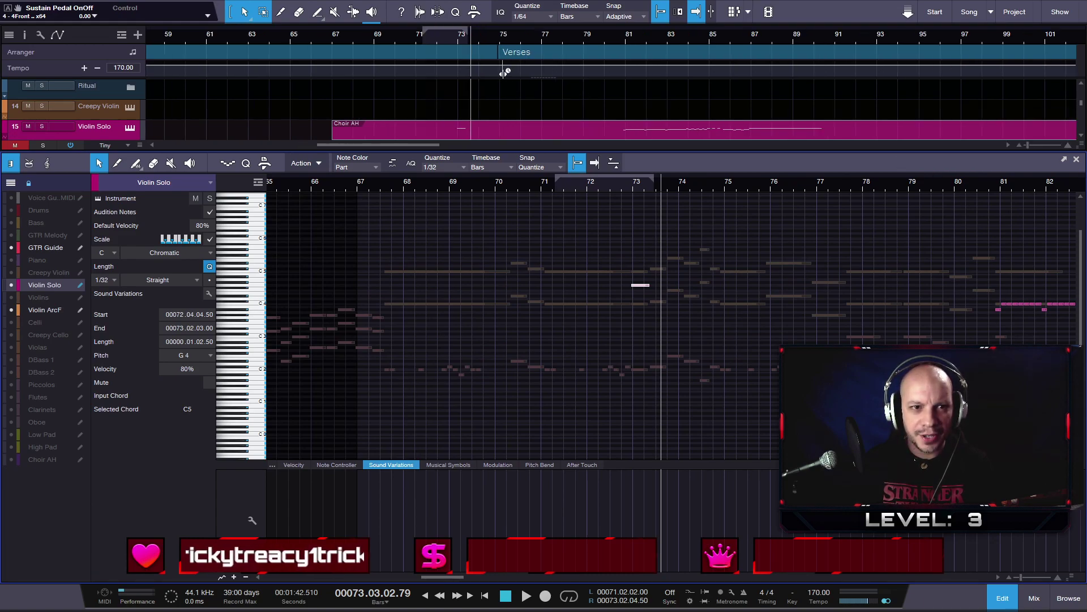
scroll(443, 63, "up", 3)
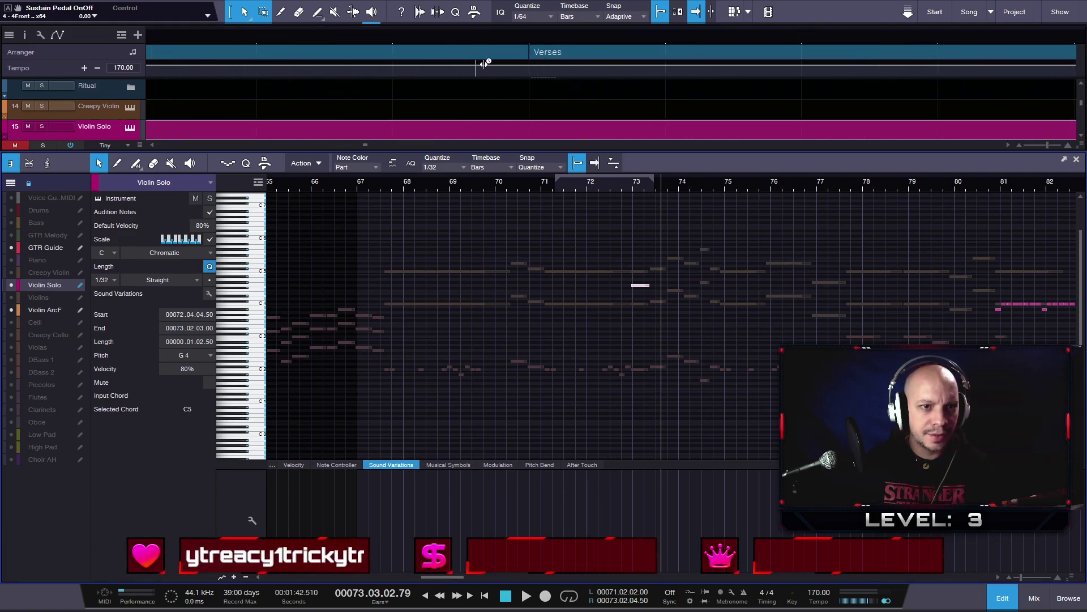
scroll(536, 61, "down", 10)
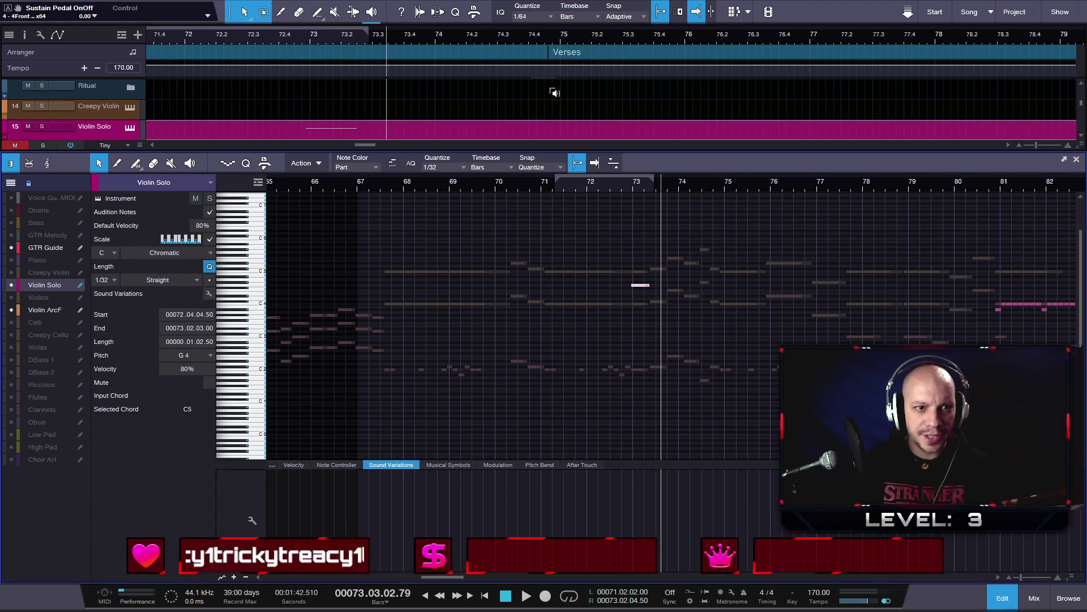
scroll(552, 89, "down", 2)
scroll(492, 91, "down", 1)
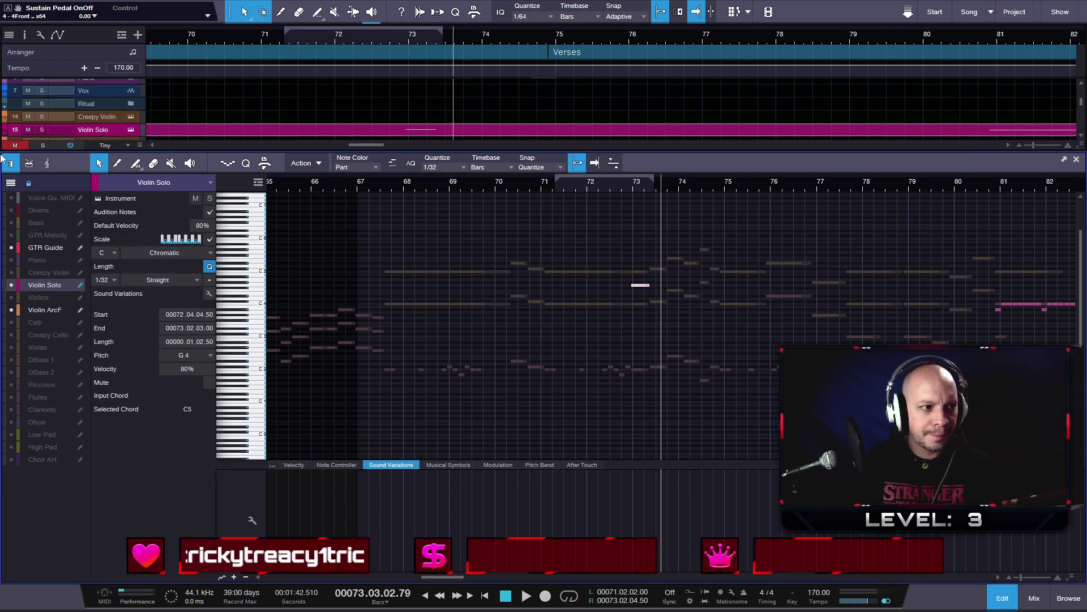
- Close the note editor and look through all the arrangement's tracks around bar 73
left_click(1063, 160)
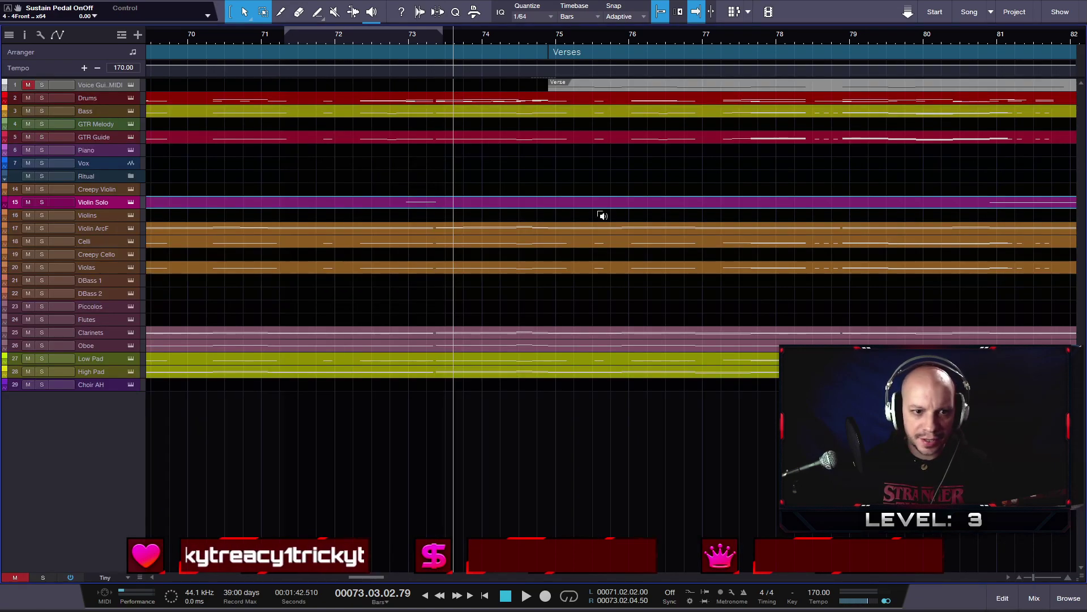
scroll(444, 248, "up", 4)
scroll(398, 265, "down", 2)
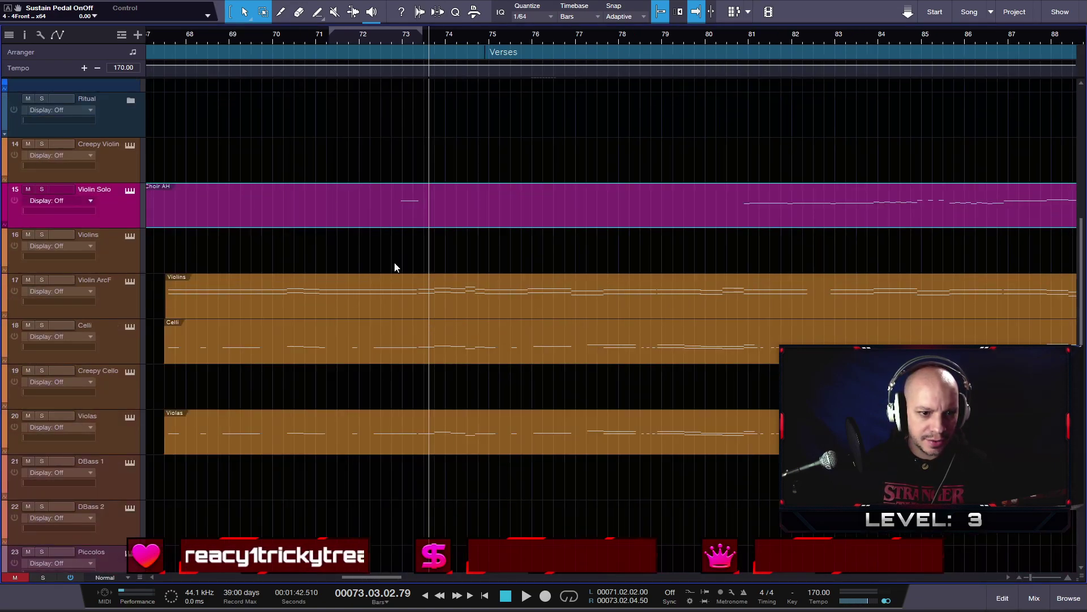
scroll(398, 269, "down", 3)
scroll(411, 156, "down", 2)
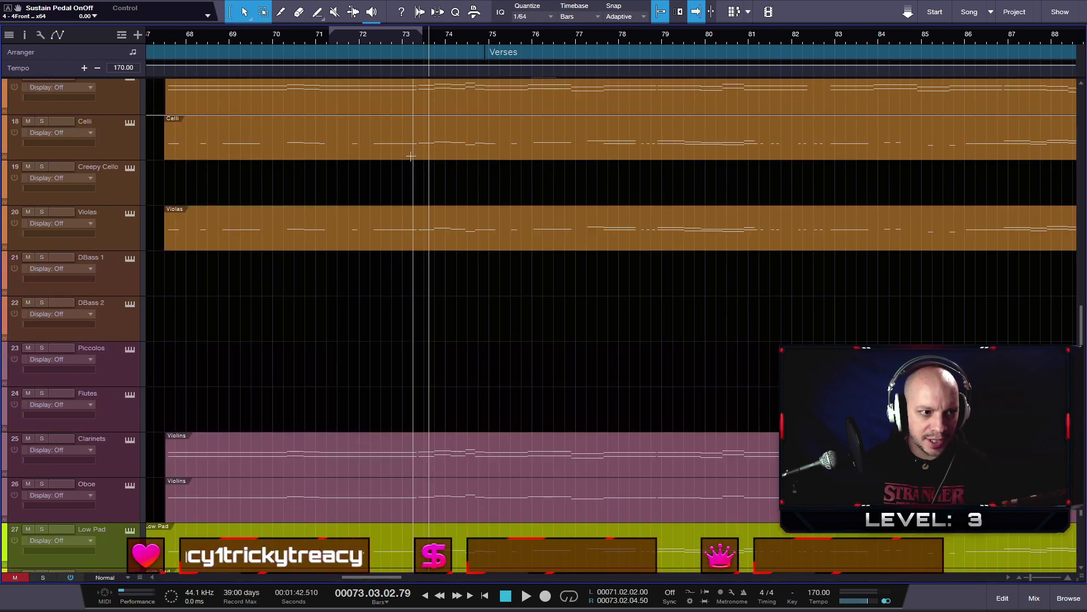
scroll(405, 161, "down", 3)
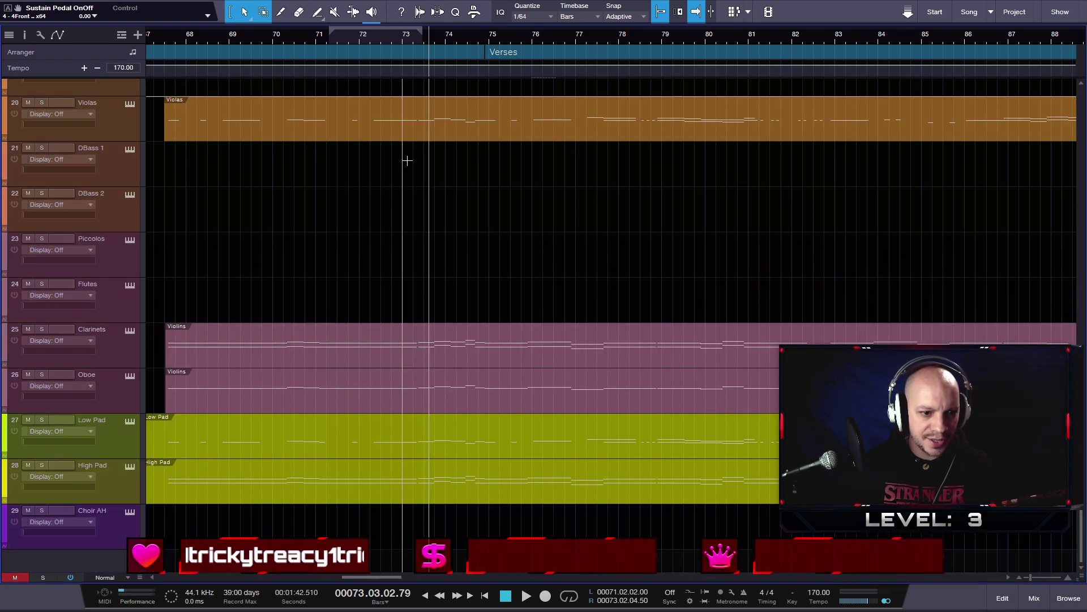
scroll(412, 384, "up", 8)
scroll(411, 383, "up", 6)
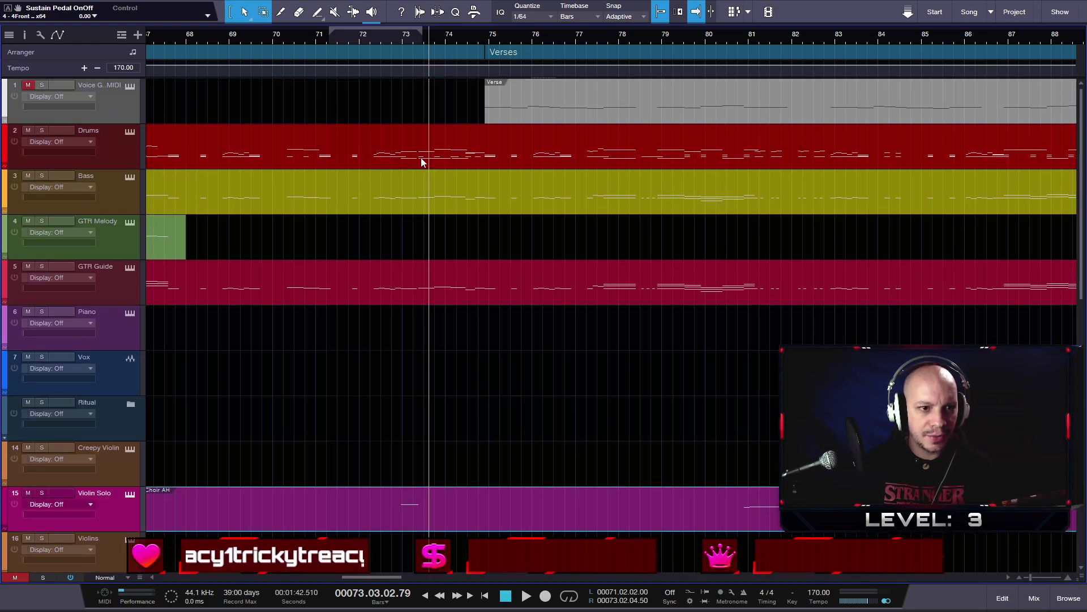
- Mark the edges of the bar 73 gap by placing the playhead at 73.02.02.50 and at 73.02.03.00
scroll(421, 162, "up", 10)
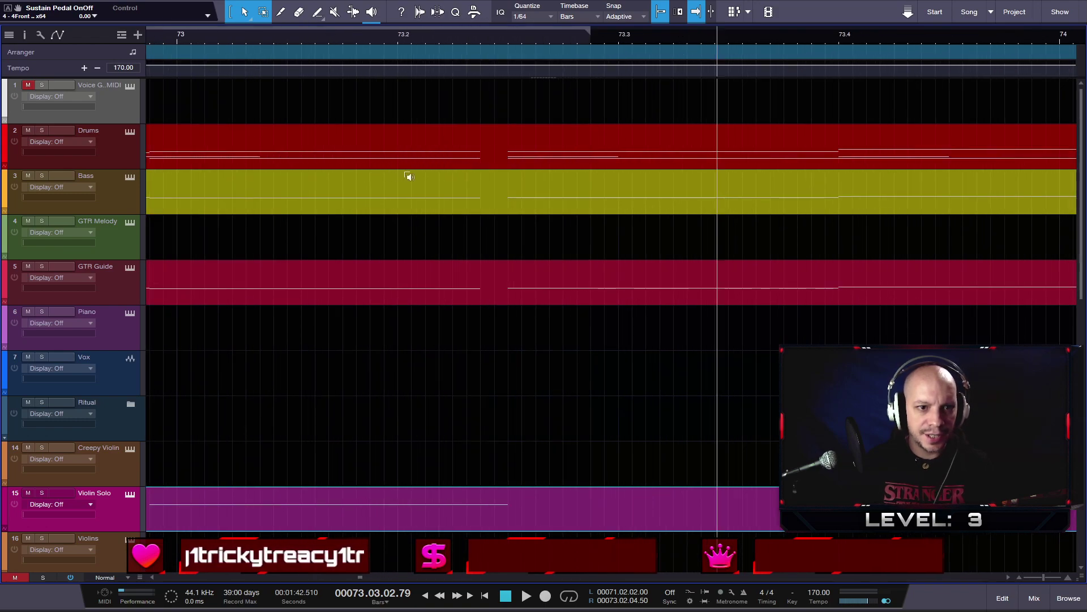
key("3")
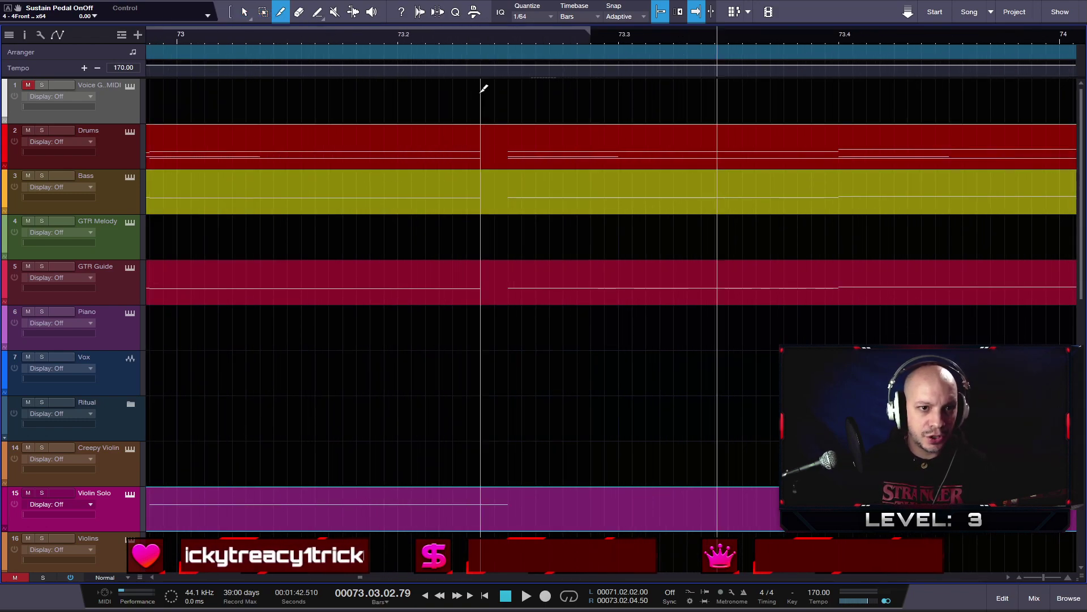
left_click(487, 35)
key("2")
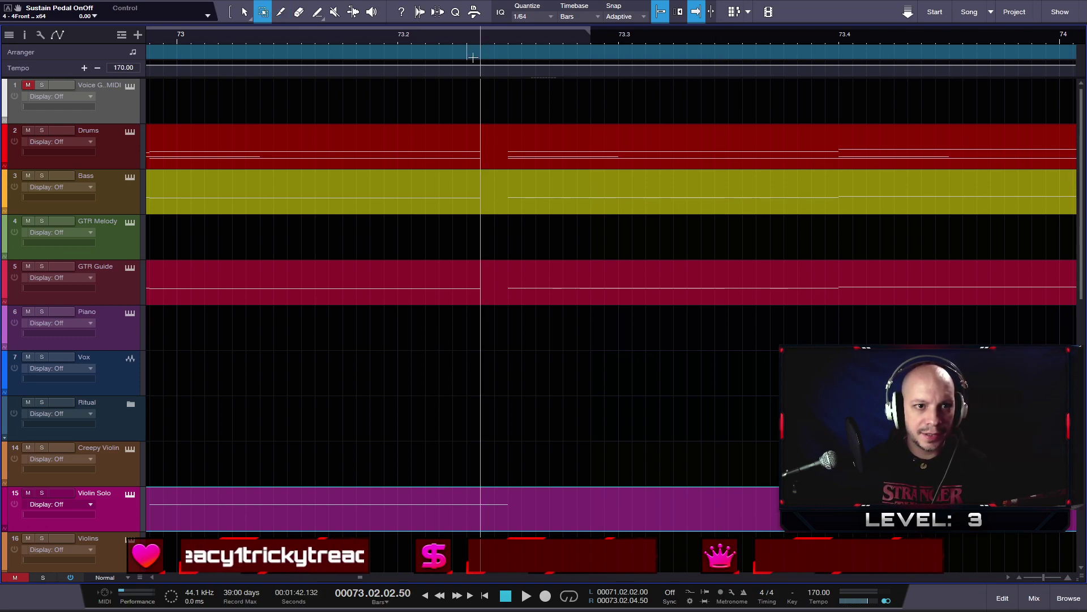
left_click(478, 53)
left_click(507, 53)
key("1")
left_click(497, 56)
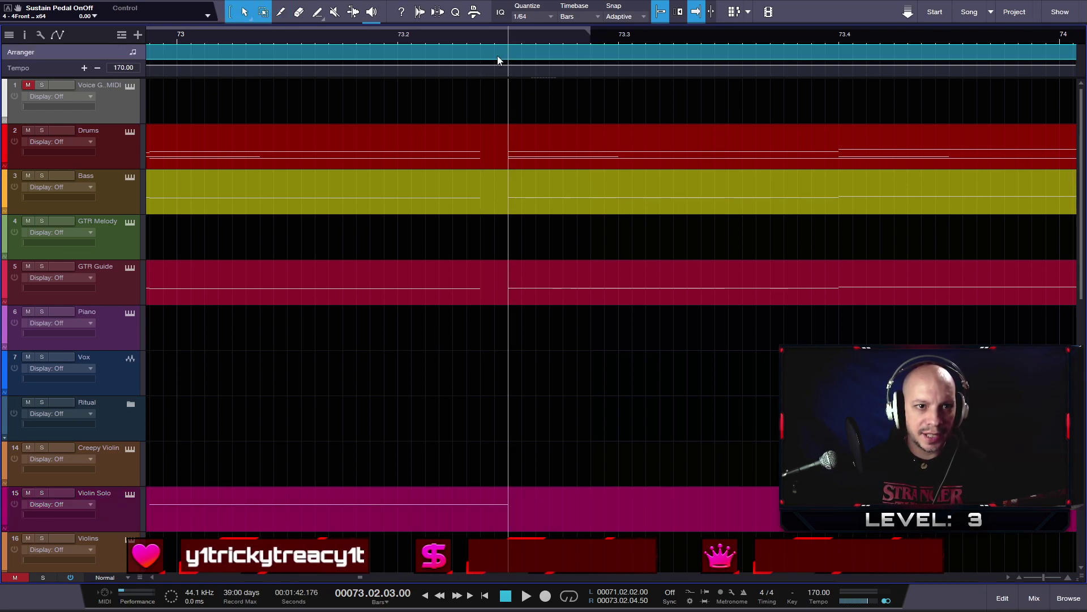
- Split the Drums, Bass and GTR Guide parts at the start of the gap, 73.02.02.50
key("3")
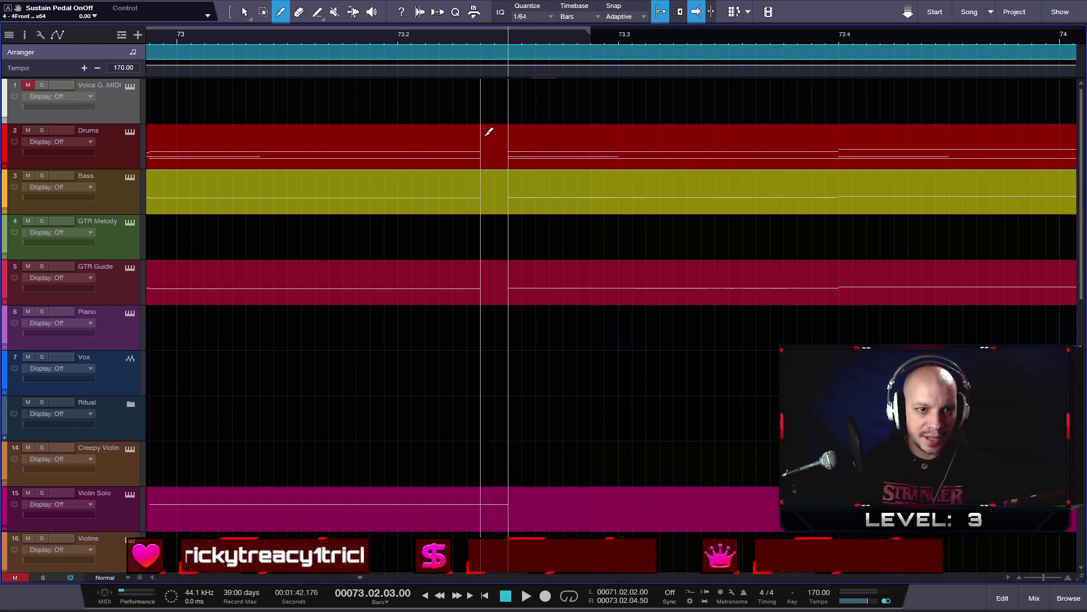
left_click(485, 136)
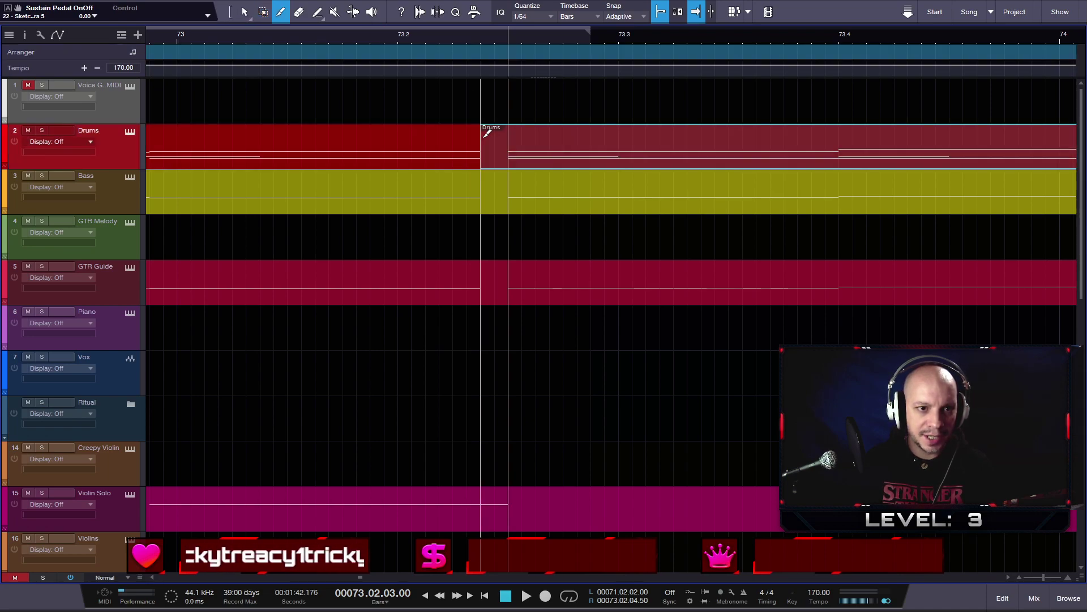
left_click(486, 177)
left_click(488, 271)
- Split the Violin ArcF, Celli and Violas parts at the start of the bar 73 gap
scroll(491, 331, "down", 1)
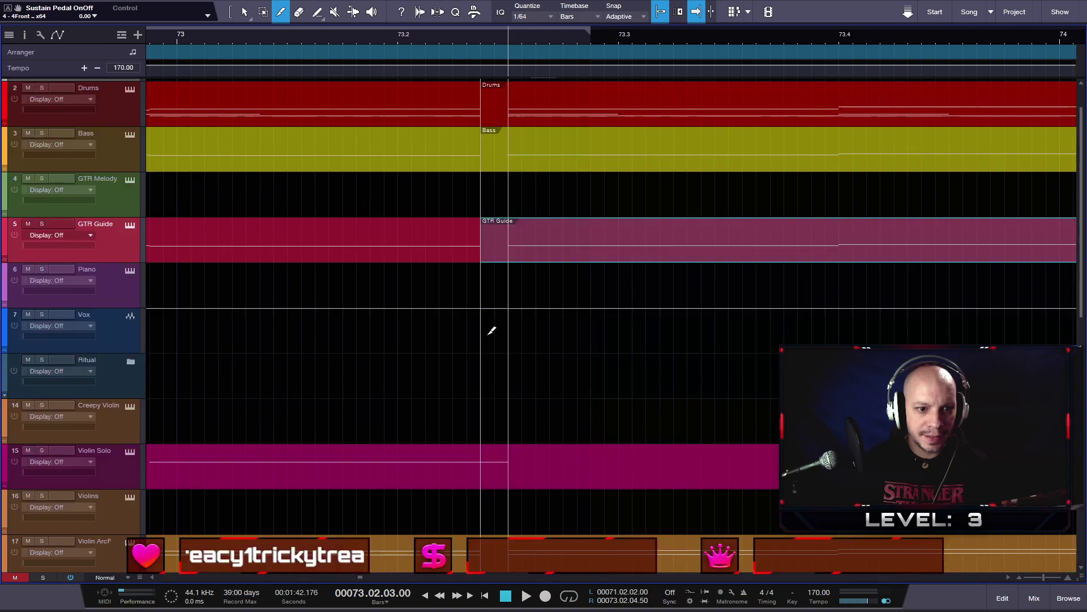
scroll(492, 330, "down", 5)
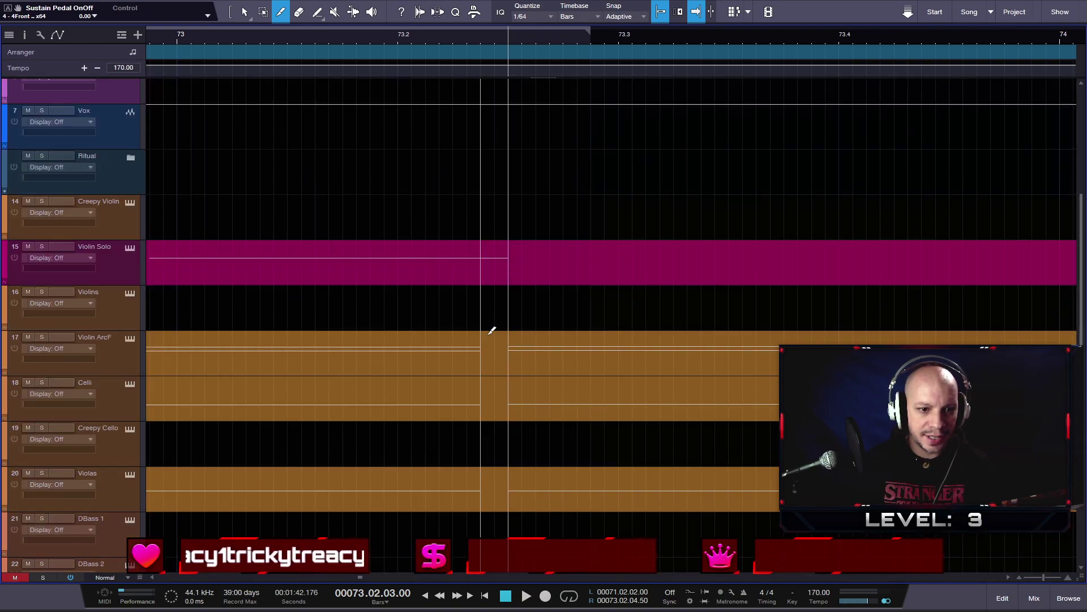
left_click(492, 332)
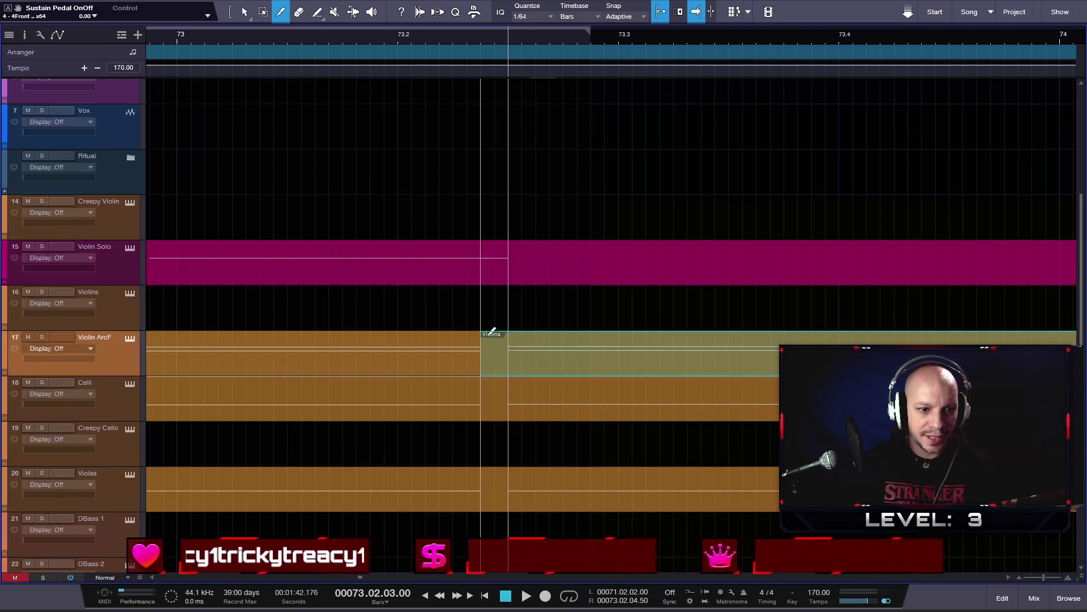
left_click(490, 378)
left_click(488, 472)
- Split the Oboe, Clarinets, Low Pad and High Pad parts at the start of the gap, undoing the misplaced Clarinets cut
scroll(489, 474, "down", 5)
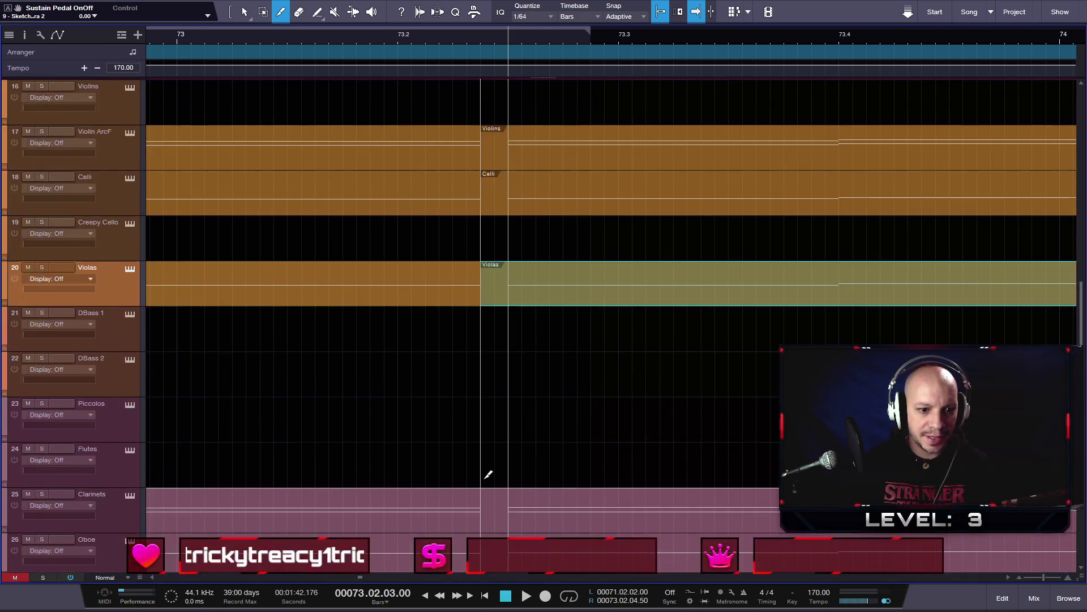
scroll(488, 474, "down", 2)
left_click(488, 453)
left_click(488, 446)
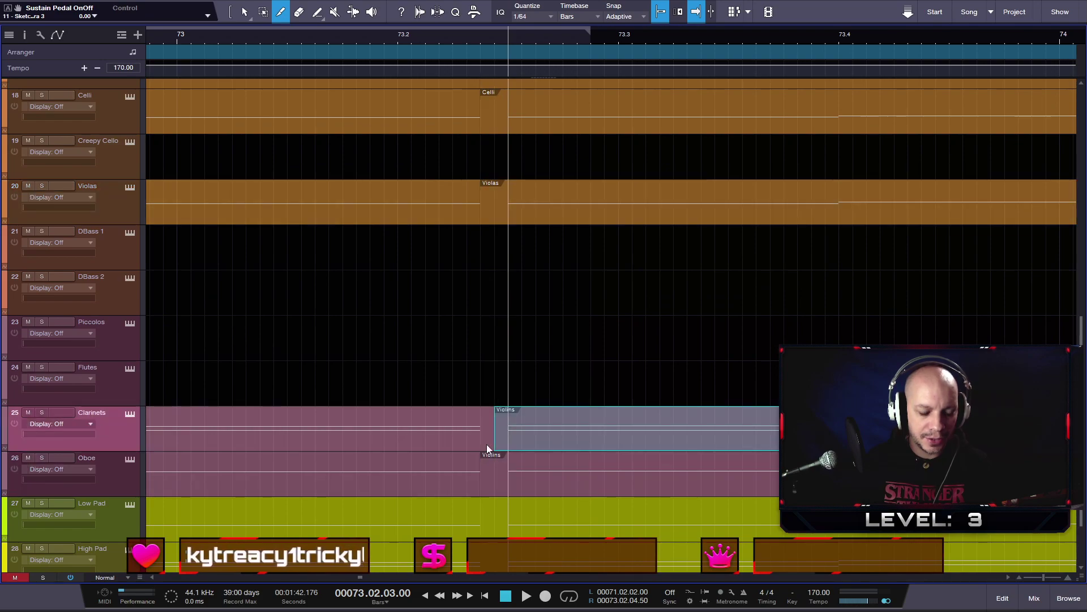
key("ctrl+z")
left_click(485, 422)
left_click(489, 516)
left_click(488, 551)
- Select all the split parts after the cut, from High Pad up to Drums, and trim their starts to 73.02.03.00
scroll(490, 538, "down", 2)
scroll(489, 508, "down", 4)
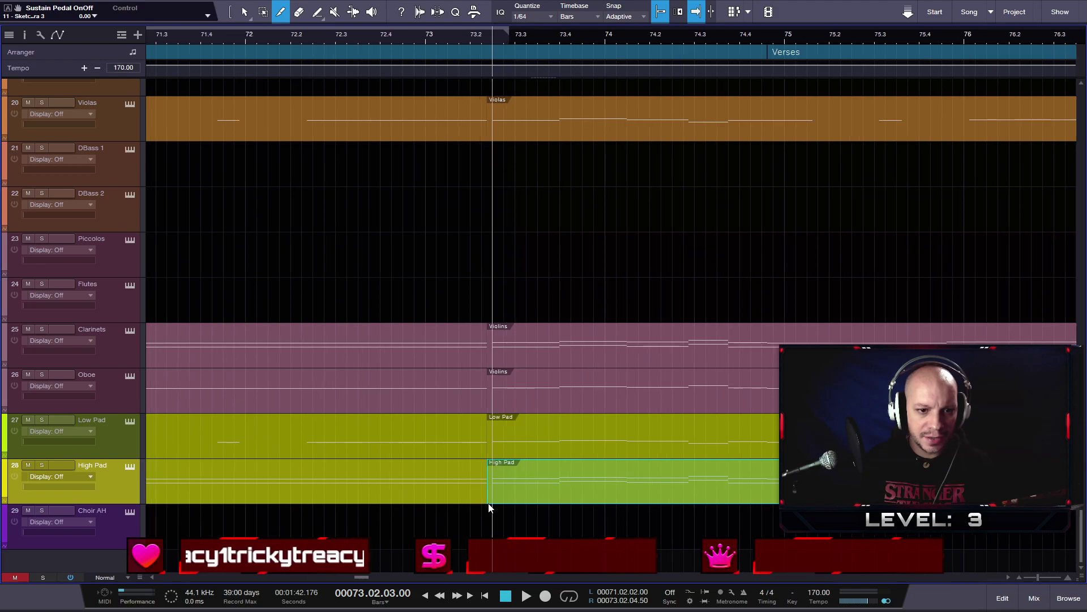
scroll(490, 508, "down", 5, "ctrl")
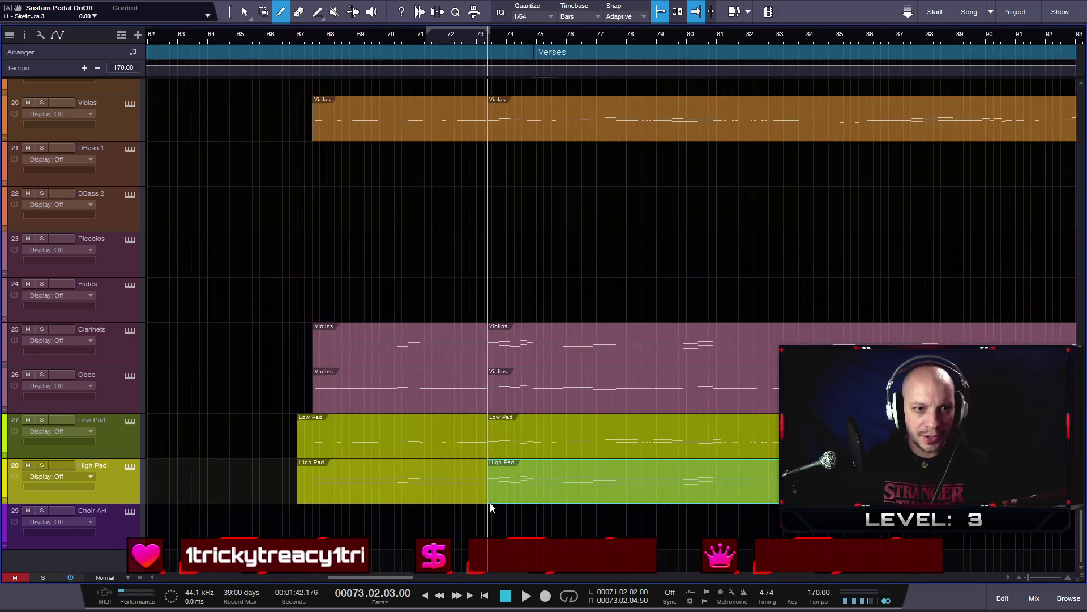
scroll(490, 503, "down", 3)
key("1")
left_click_drag(504, 403, 504, 171)
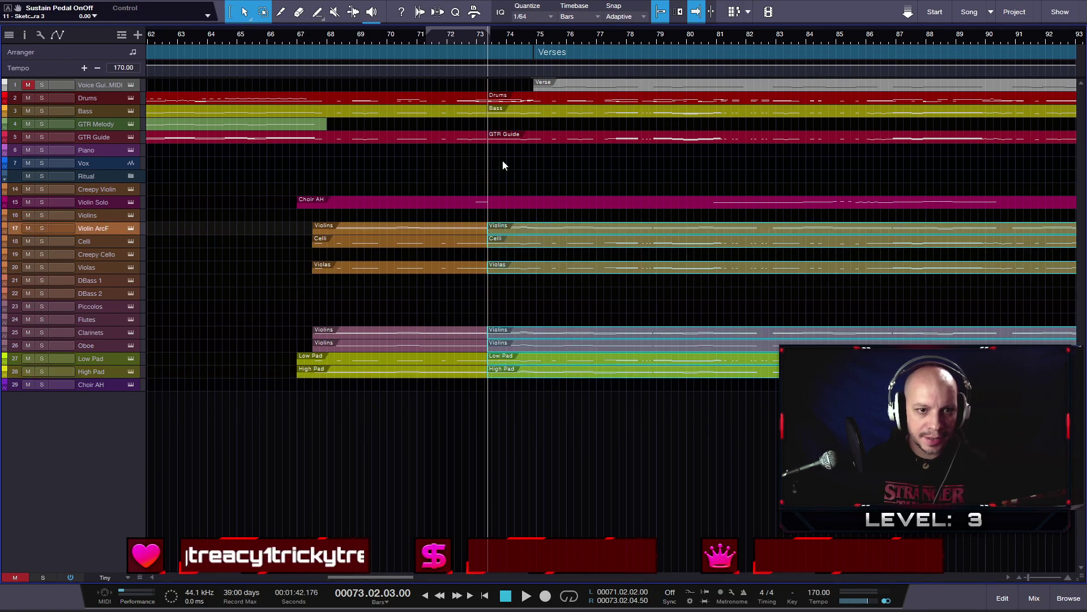
left_click_drag(499, 120, 498, 102)
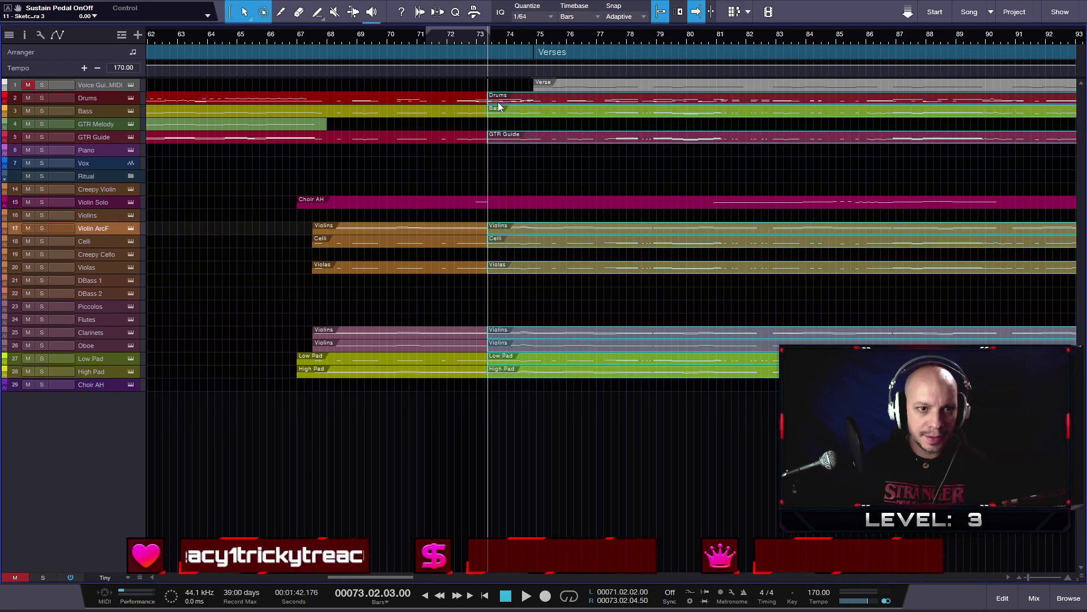
scroll(482, 116, "up", 6)
scroll(499, 125, "up", 5, "ctrl")
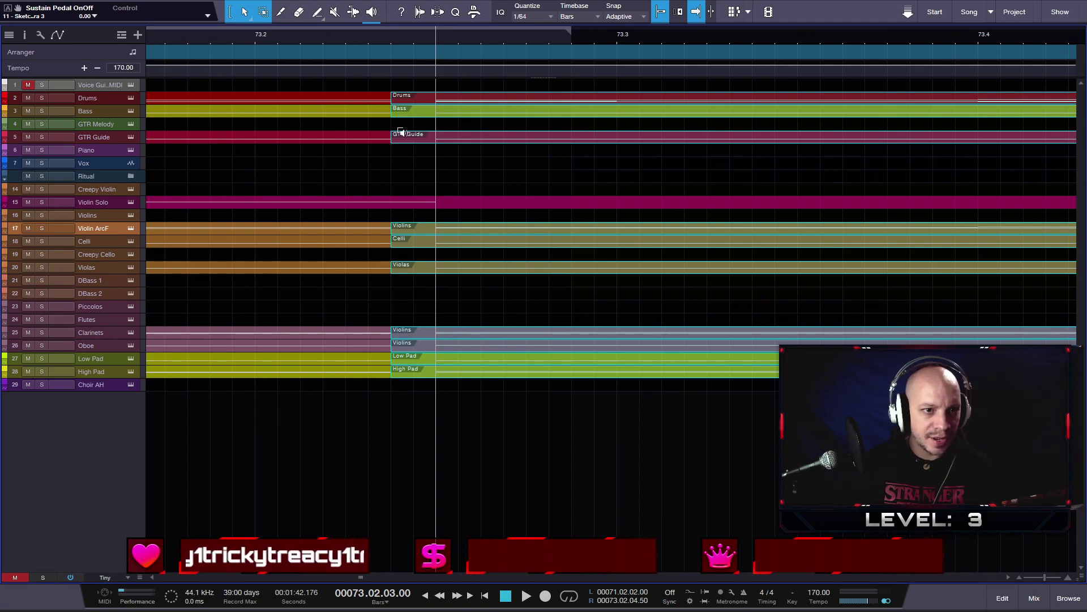
left_click_drag(390, 100, 434, 101)
- Select the split parts before the gap, leaving out Violin Solo, and move them to meet the following parts at 73.02.03.00
scroll(434, 106, "down", 3, "ctrl")
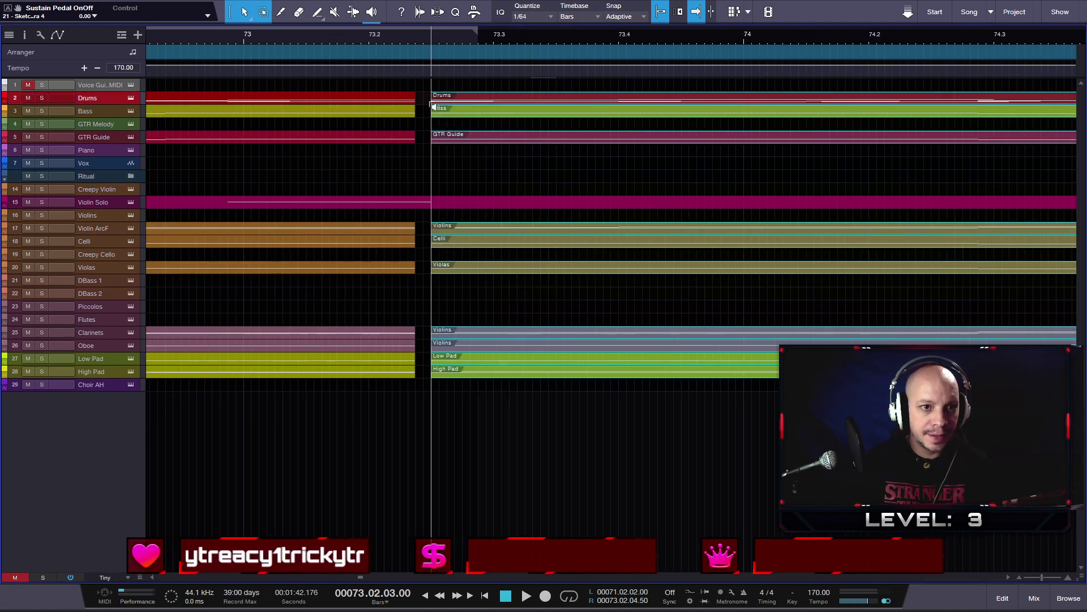
scroll(433, 107, "down", 4, "ctrl")
scroll(433, 107, "down", 5, "ctrl")
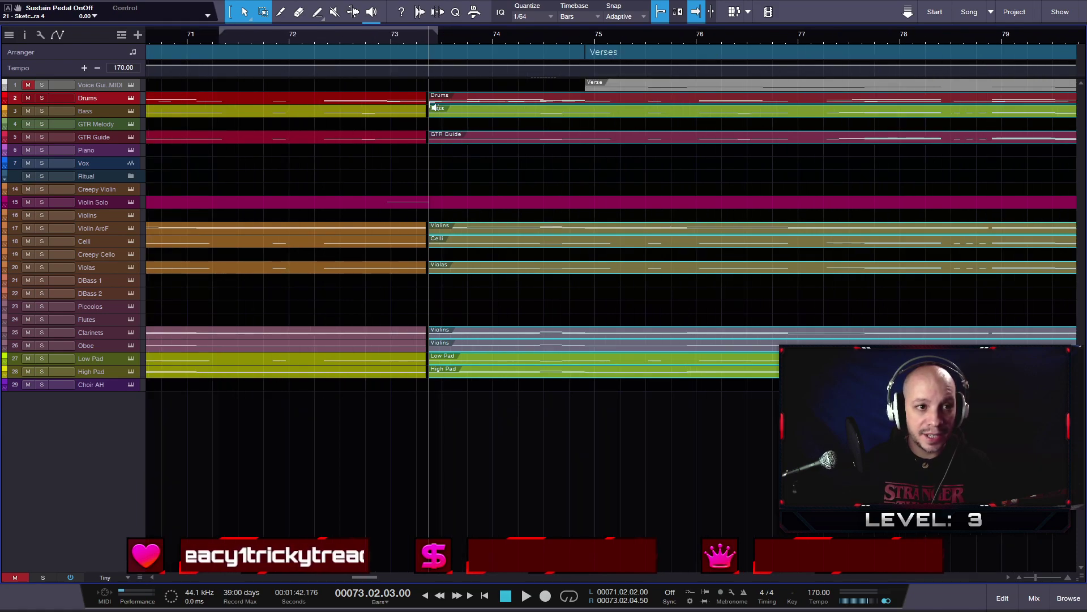
scroll(434, 107, "down", 2, "ctrl")
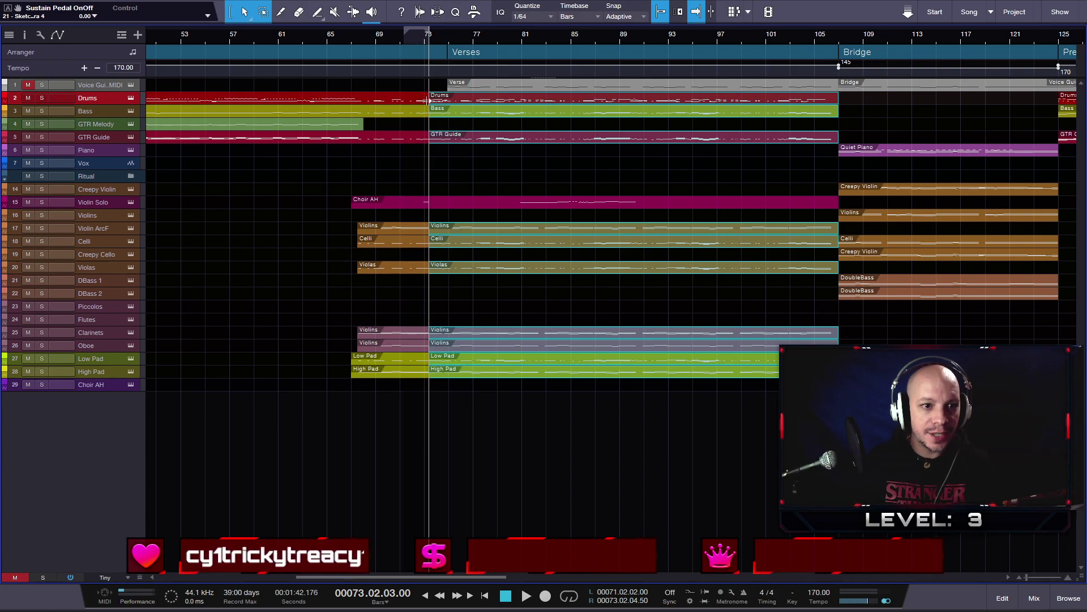
scroll(408, 121, "up", 3, "ctrl")
scroll(405, 125, "down", 2, "ctrl")
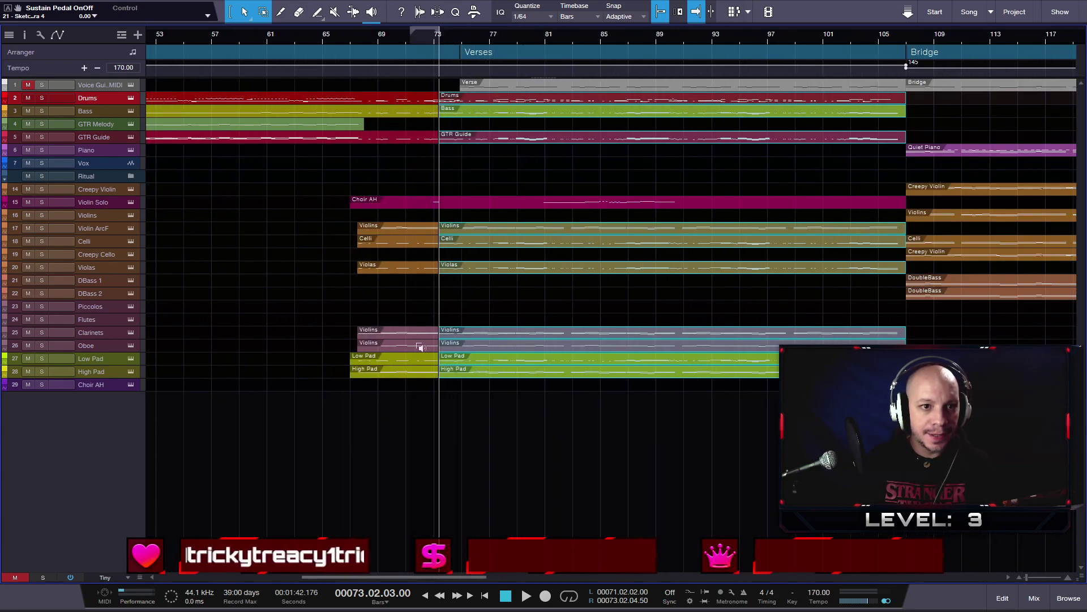
left_click(410, 423)
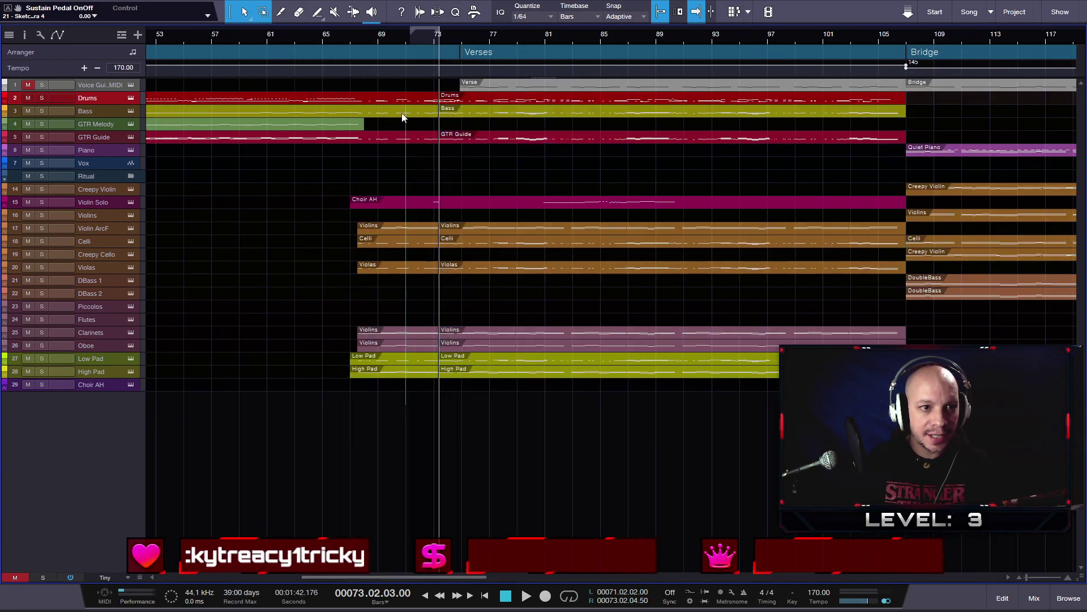
left_click_drag(405, 106, 408, 102)
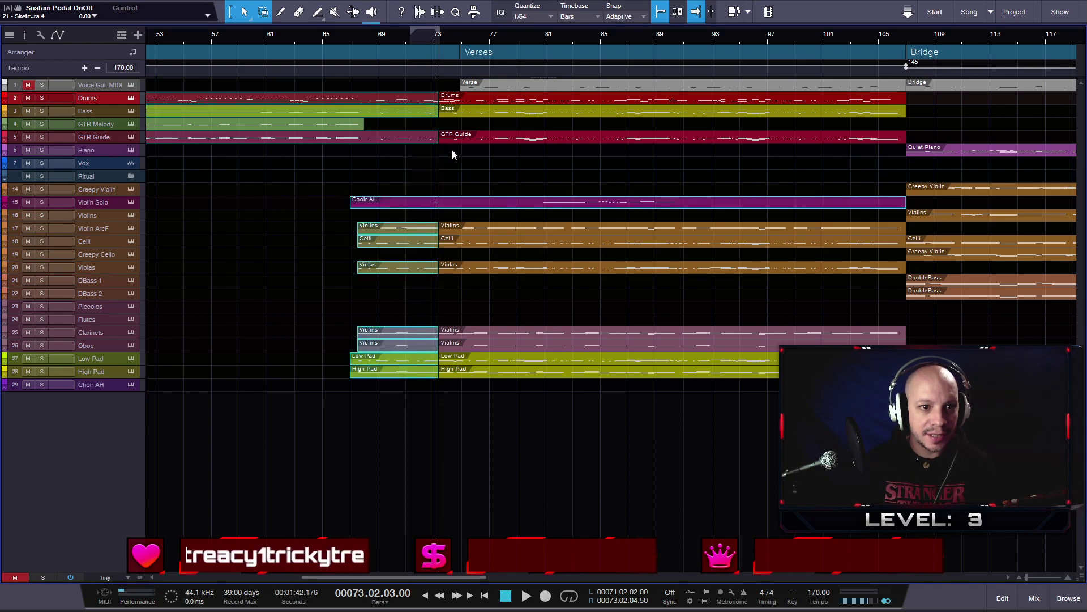
left_click(454, 202, "ctrl")
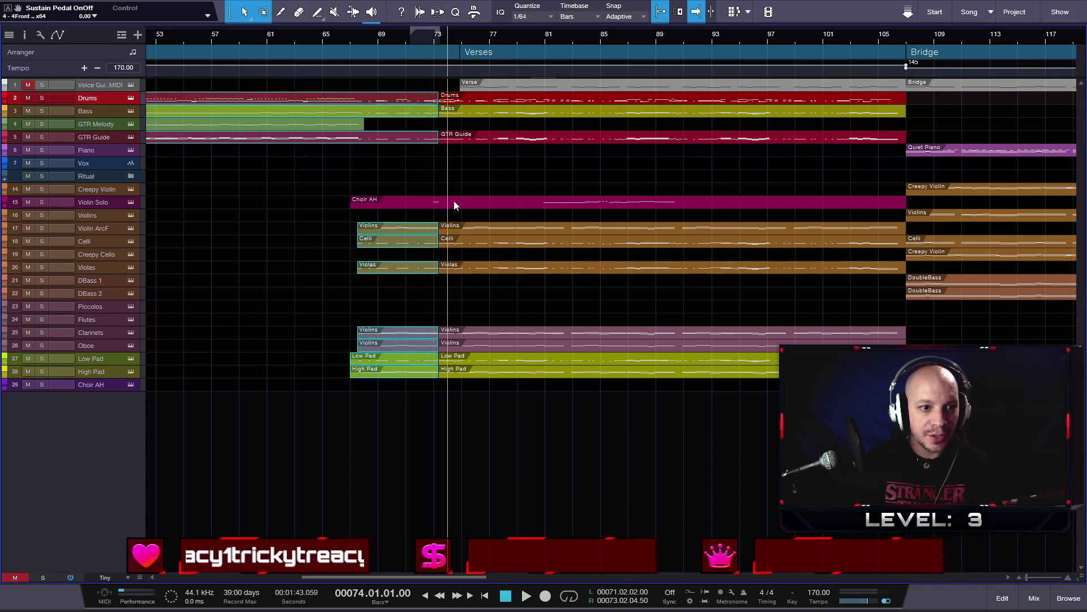
scroll(408, 141, "up", 6)
scroll(625, 179, "up", 4)
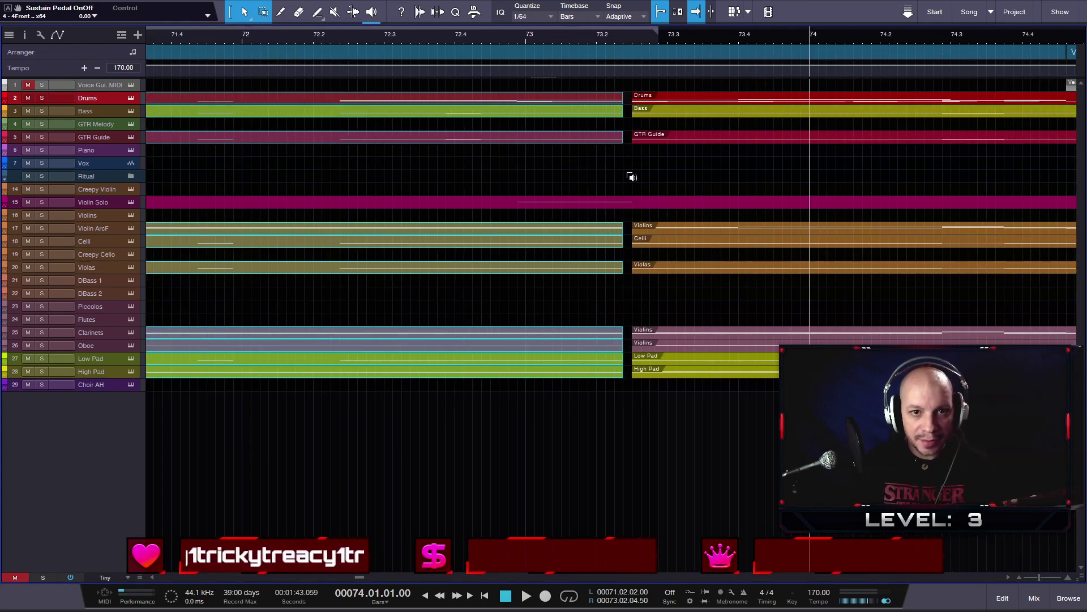
left_click_drag(588, 142, 602, 142)
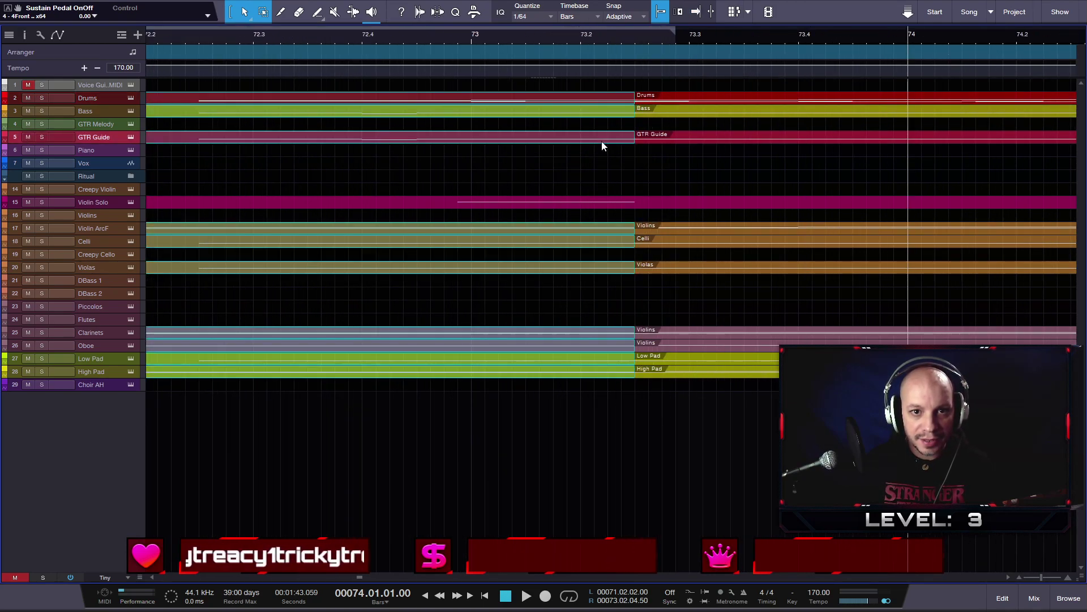
- Examine where the moved parts start in the Intro and play the transition into the Verses section
scroll(601, 164, "down", 7)
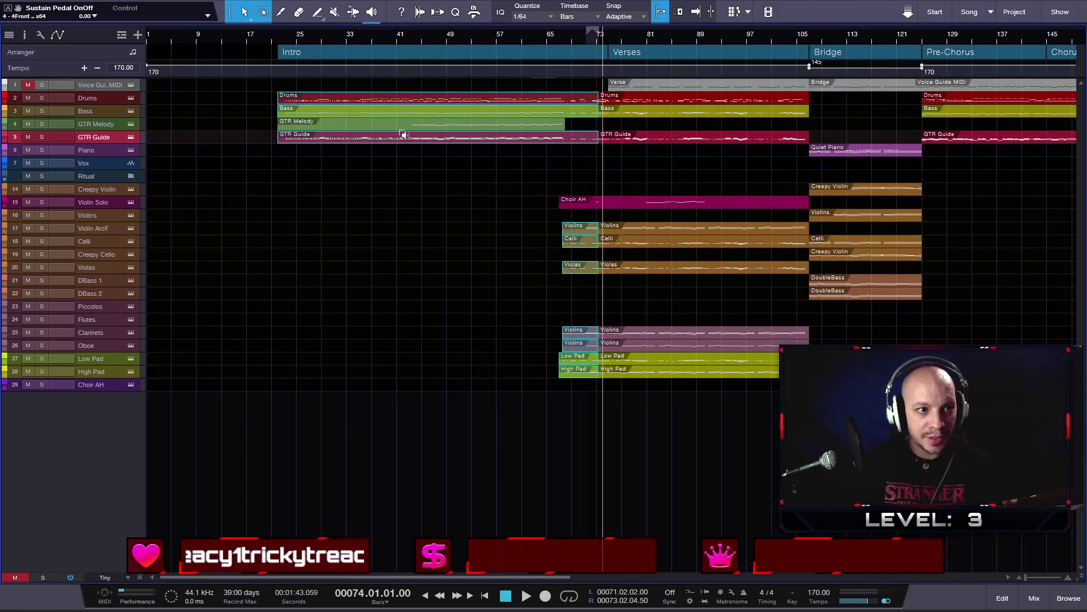
scroll(255, 95, "up", 10)
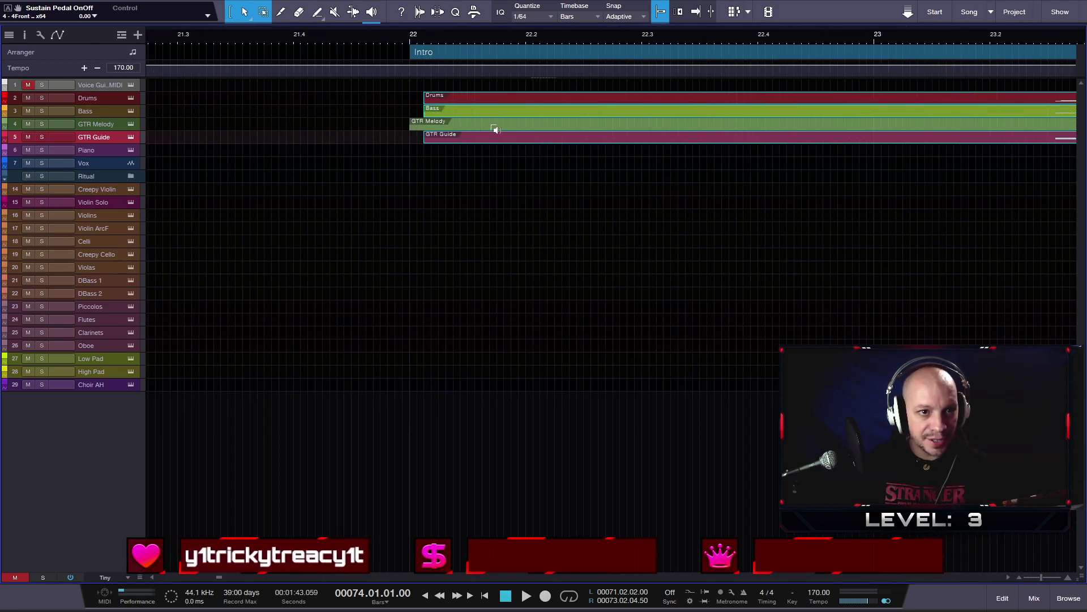
scroll(440, 102, "down", 2)
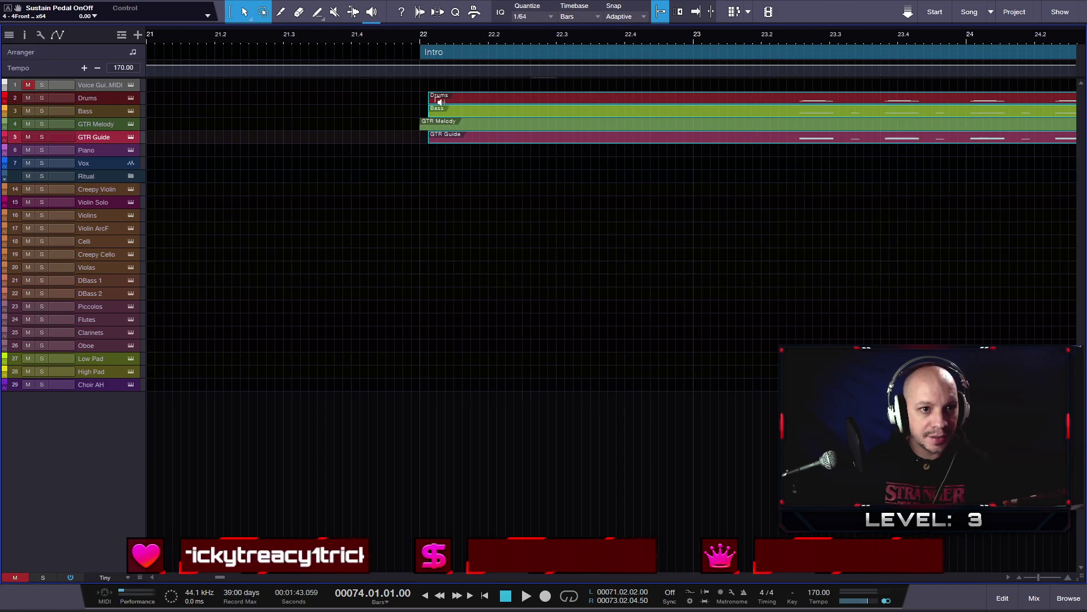
scroll(440, 102, "down", 8)
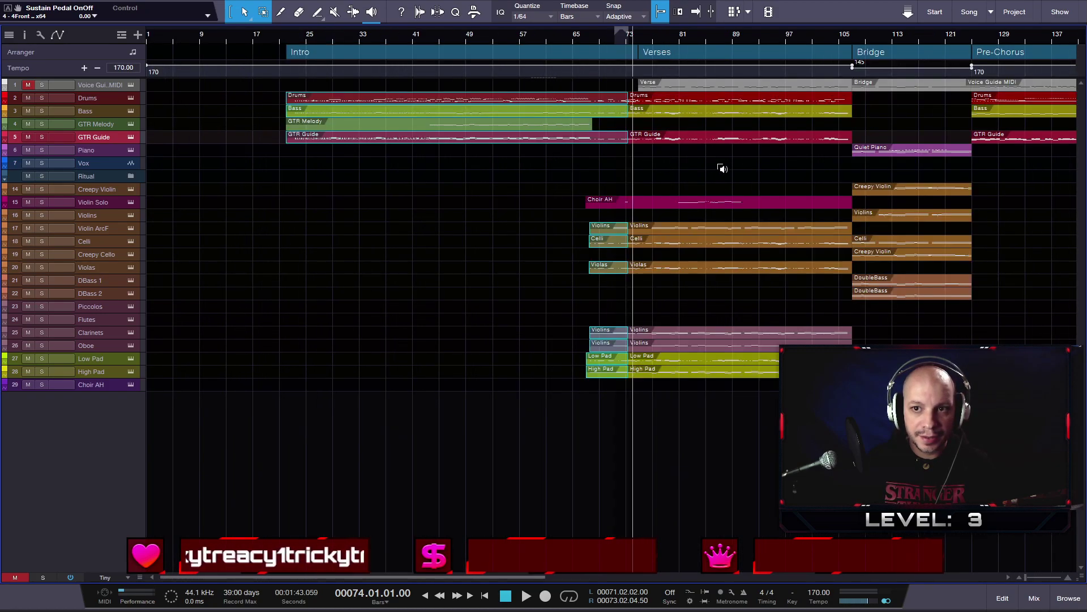
scroll(656, 172, "up", 4)
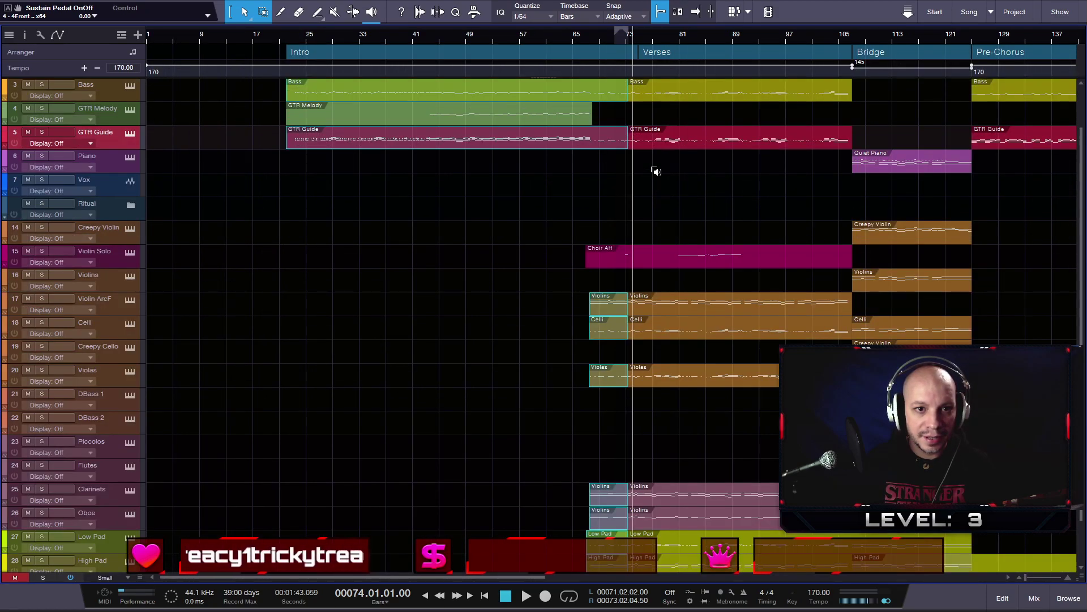
left_click(572, 34)
key("space")
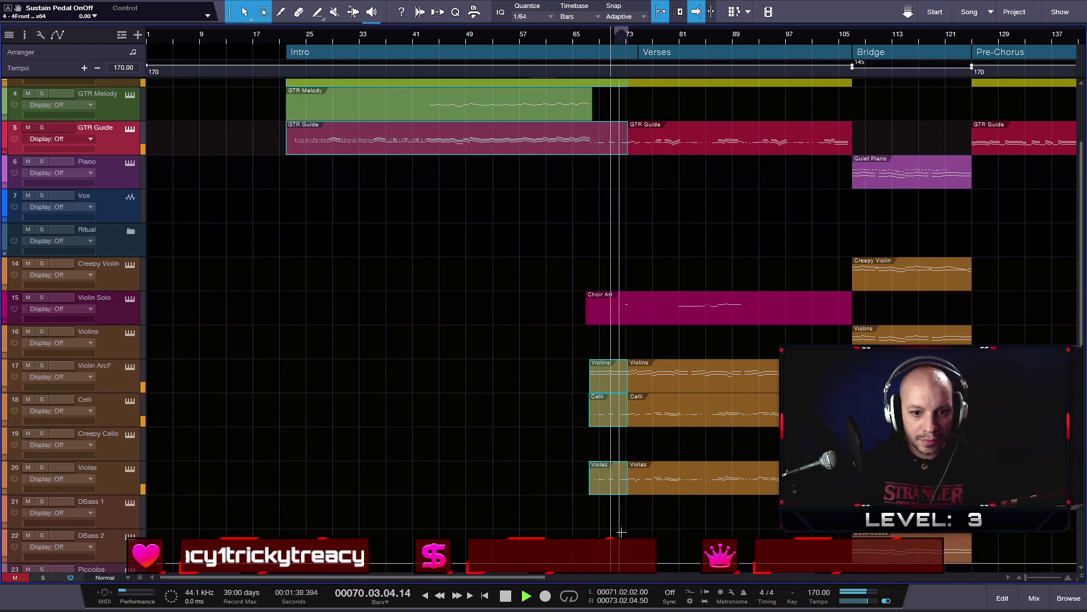
- Select the parts across all tracks from the Intro through the Verses, merge them on each track, and stop playback
left_click_drag(671, 521, 492, 136)
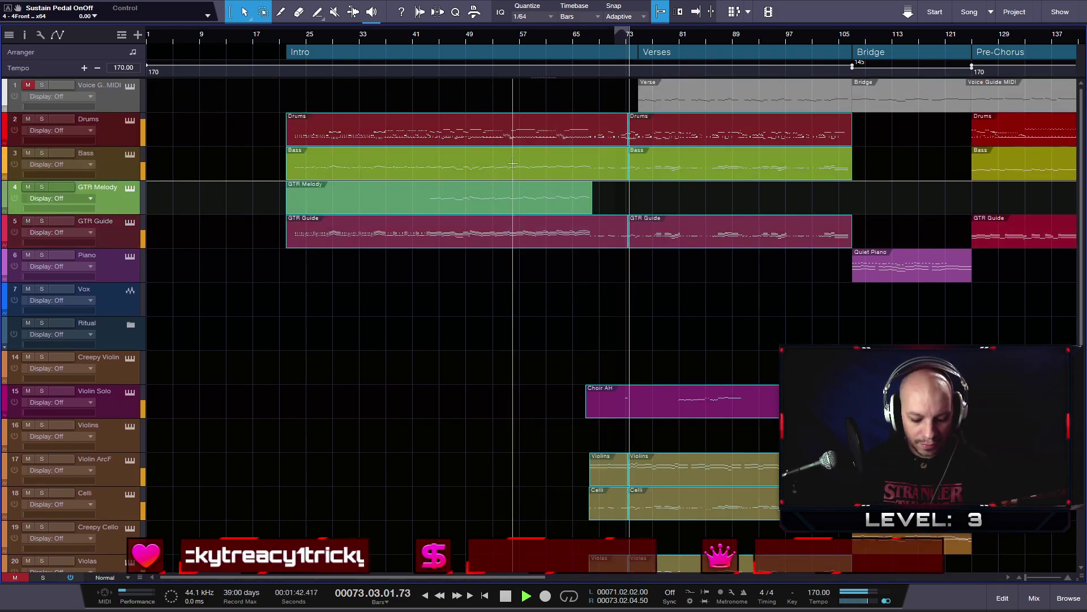
key("g")
scroll(759, 344, "up", 4)
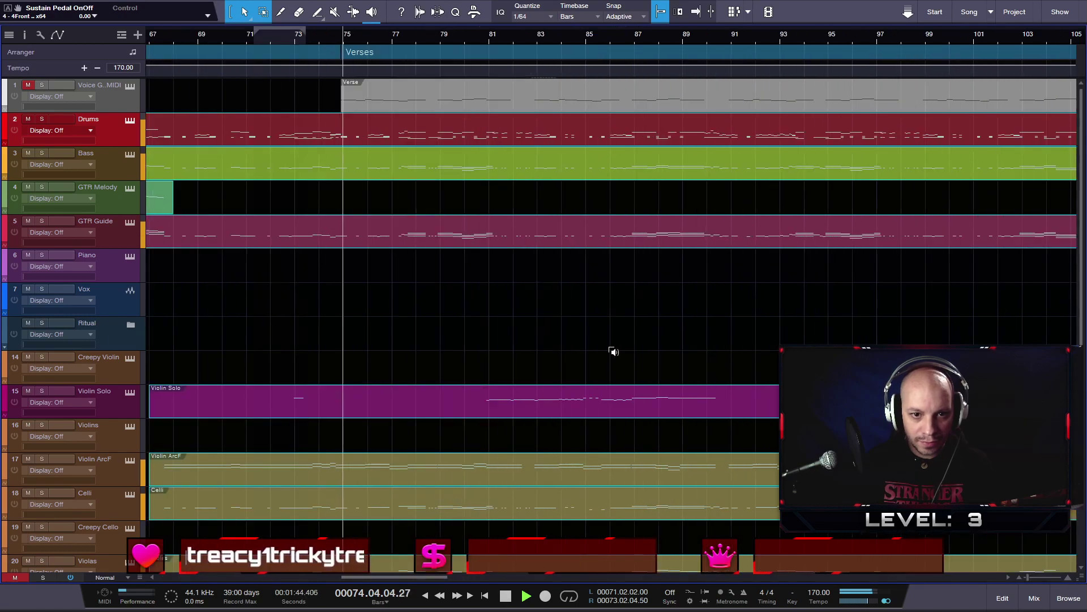
key("space")
- Open the Violin Solo part, trim the start of the G4 note at bar 73 to 73.01.01.00, and play it
double_click(310, 413)
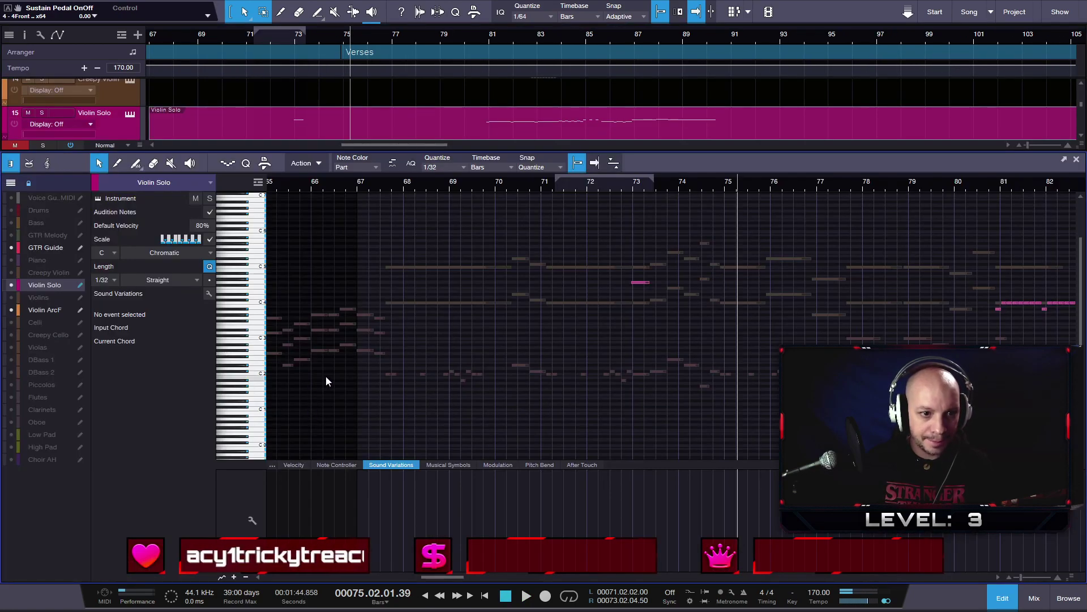
scroll(675, 297, "up", 3)
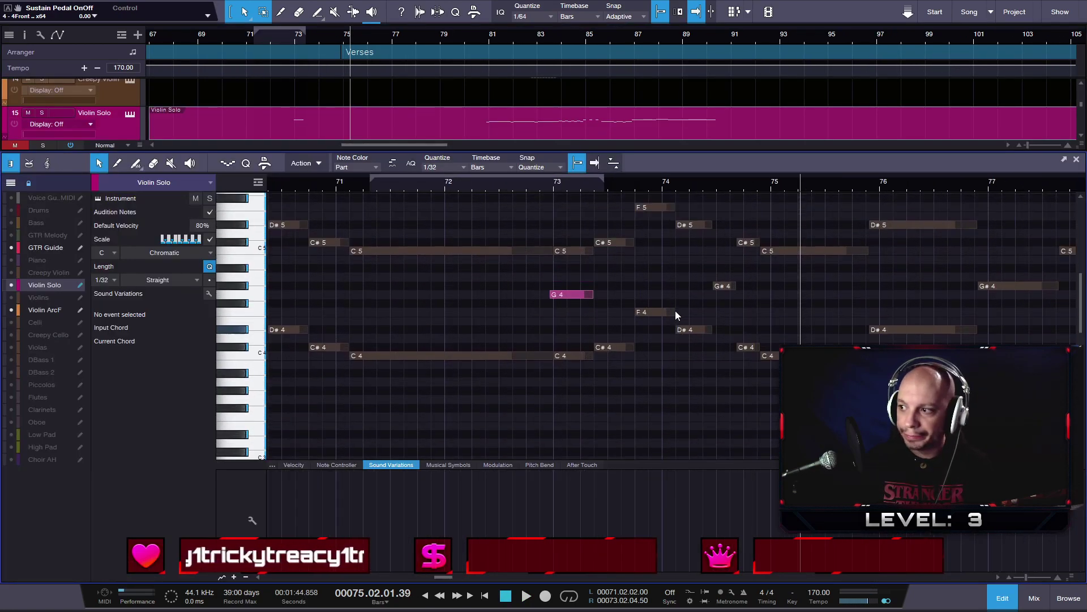
scroll(651, 308, "up", 2)
scroll(653, 310, "up", 1)
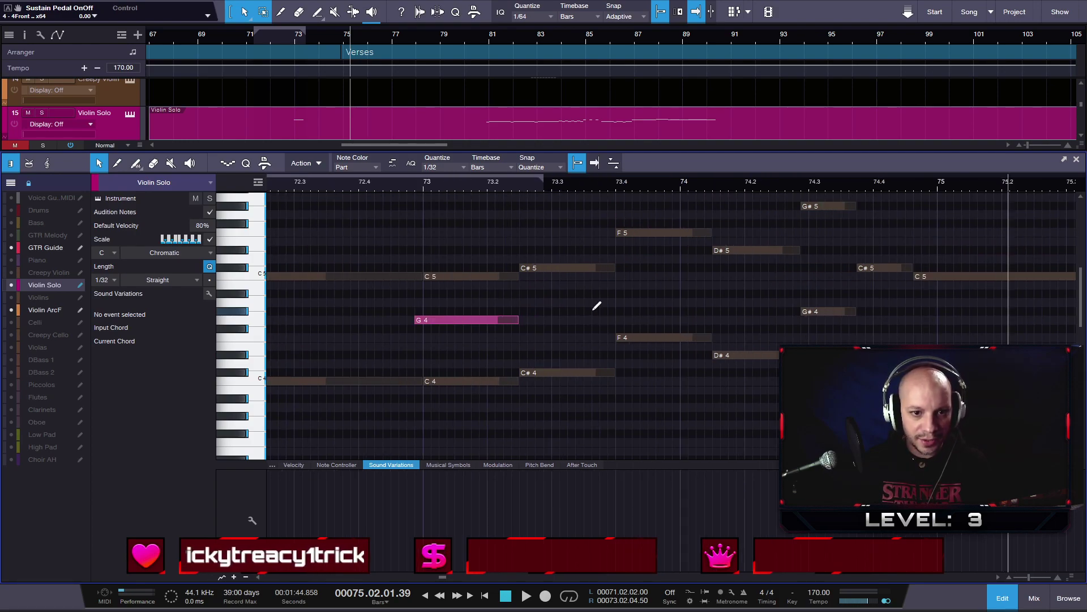
left_click_drag(413, 316, 428, 324)
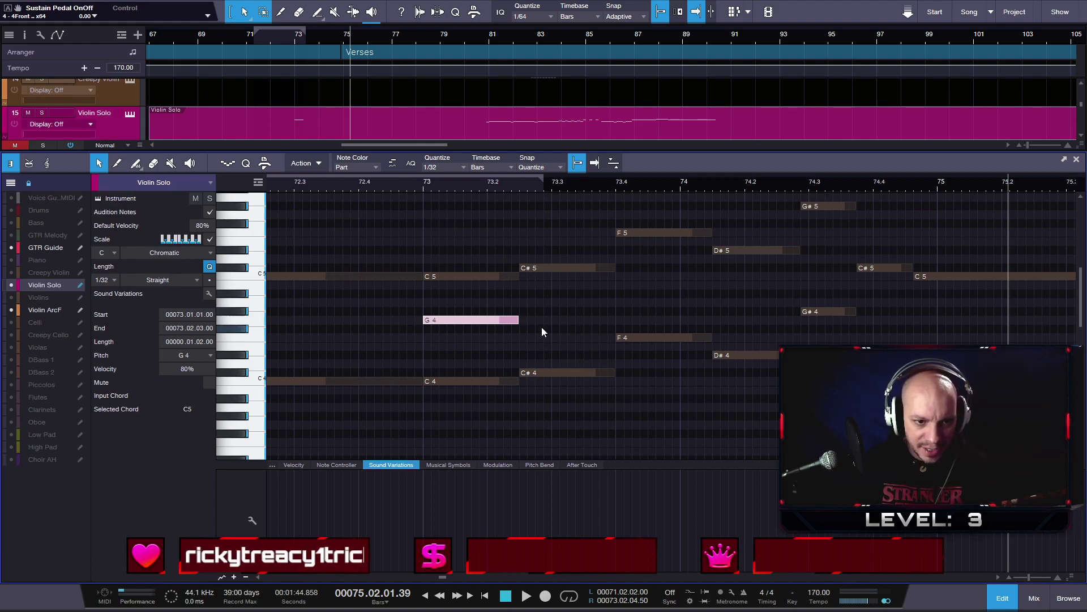
left_click(402, 186)
key("space")
key("space")
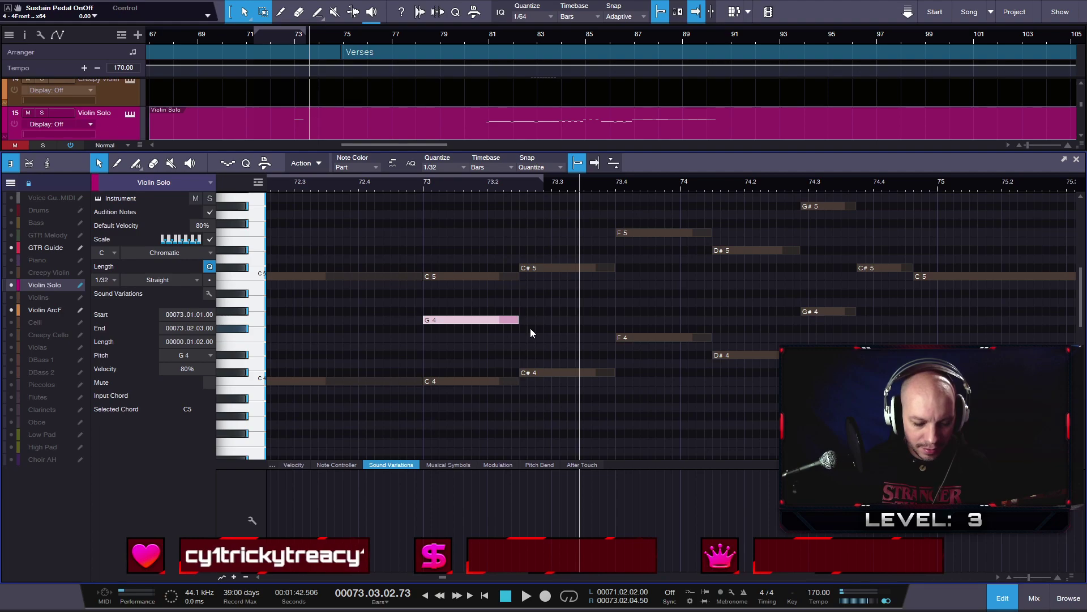
- Continue the violin line after the G4 with a G#4, a C5 at 73.04.01.00 and an A#4 at 74.01.03.00
key("d")
left_click_drag(580, 320, 548, 316)
key("d")
left_click_drag(664, 319, 629, 280)
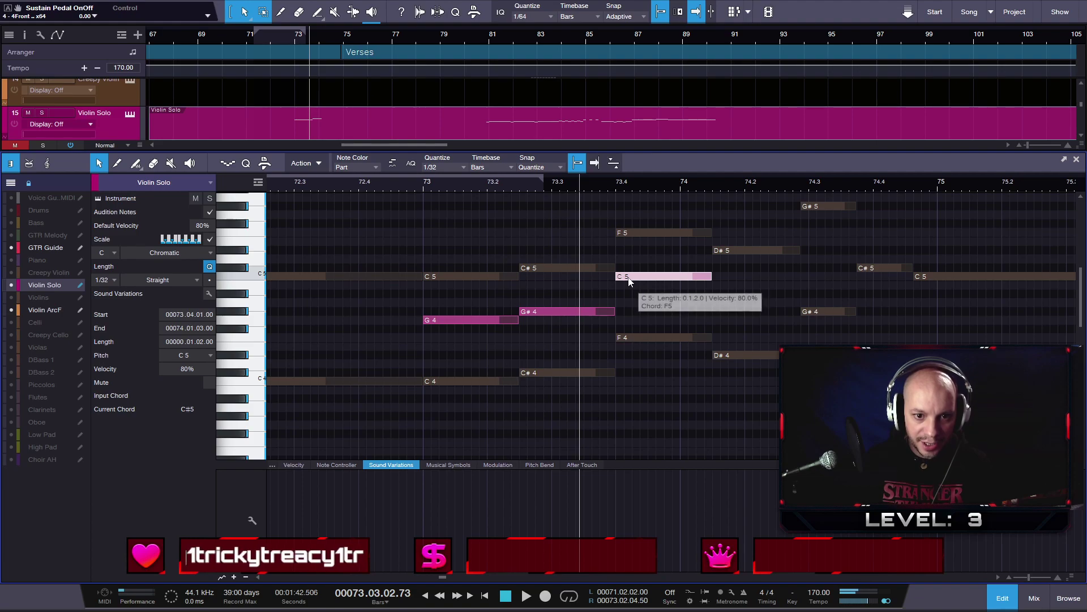
double_click(754, 276)
left_click_drag(761, 278, 730, 295)
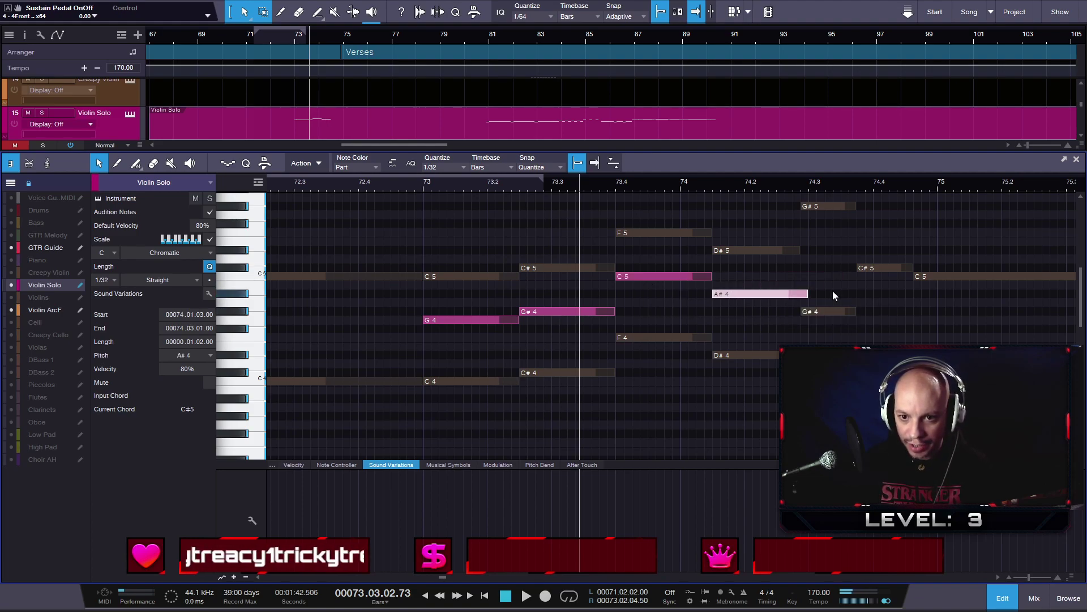
- Shorten the A#4 note, follow it with a D#5 from 74.02.04.50 to 74.03.04.00, and play the phrase from bar 73
left_click_drag(808, 294, 817, 248)
key("d")
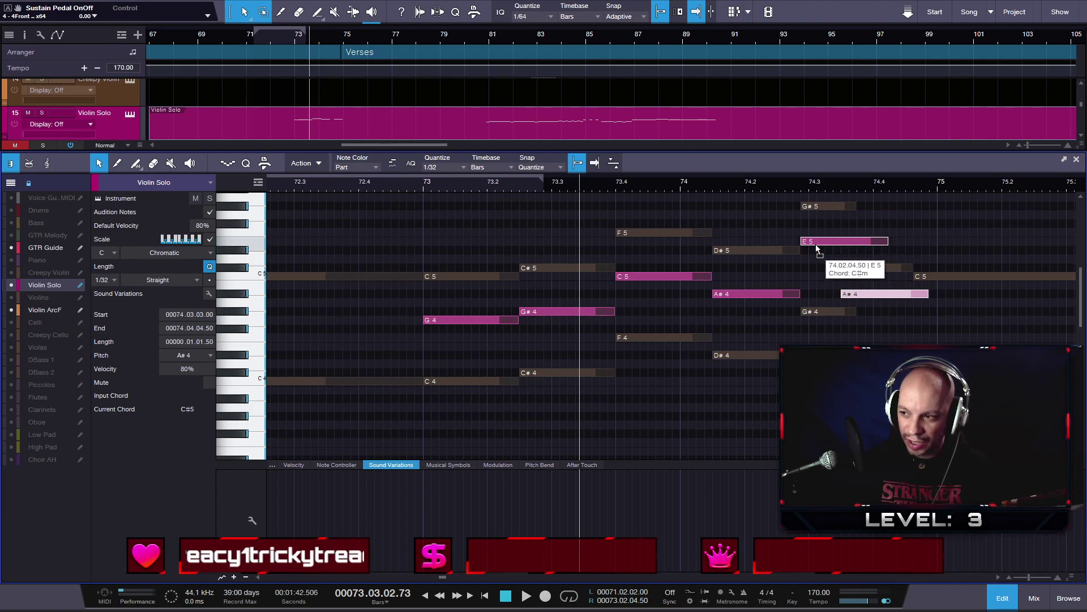
mouse_move(817, 248)
left_mouse_down()
mouse_move(816, 264)
mouse_move(816, 254)
left_mouse_up()
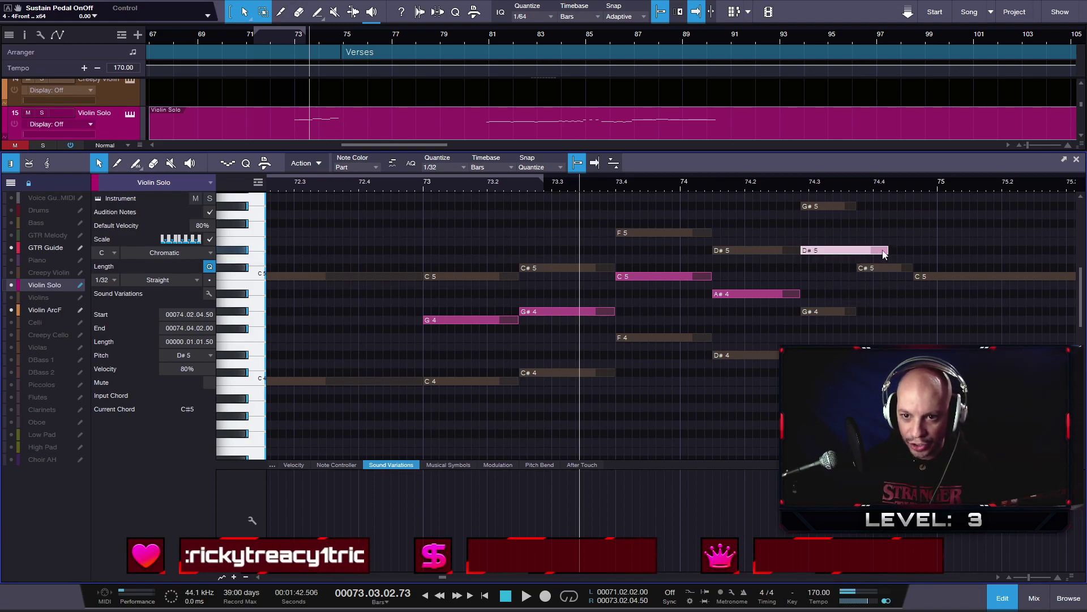
left_click_drag(892, 250, 856, 250)
left_click(420, 183)
key("space")
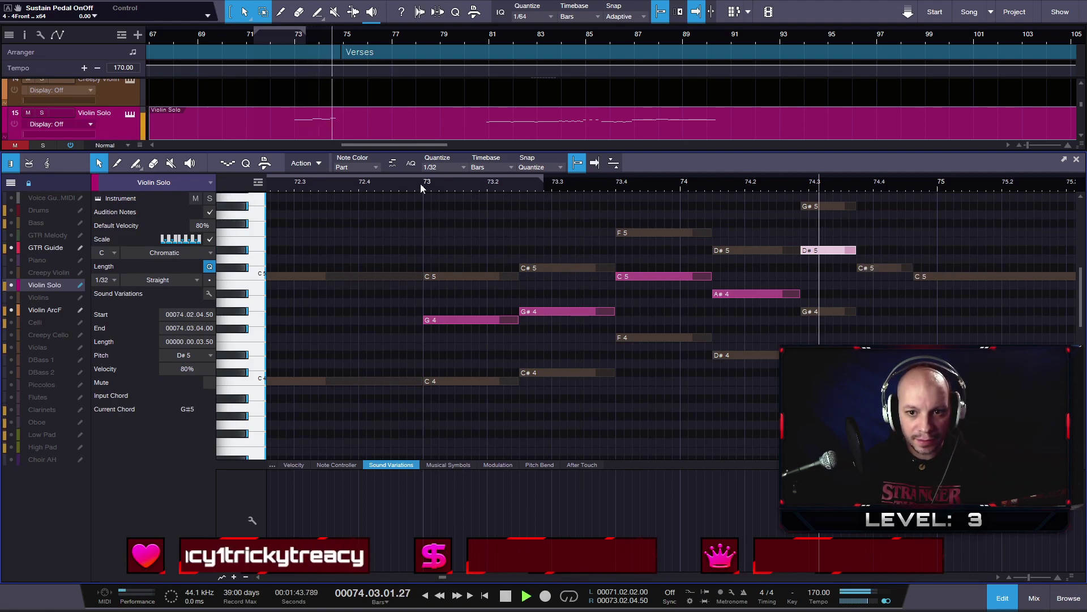
key("space")
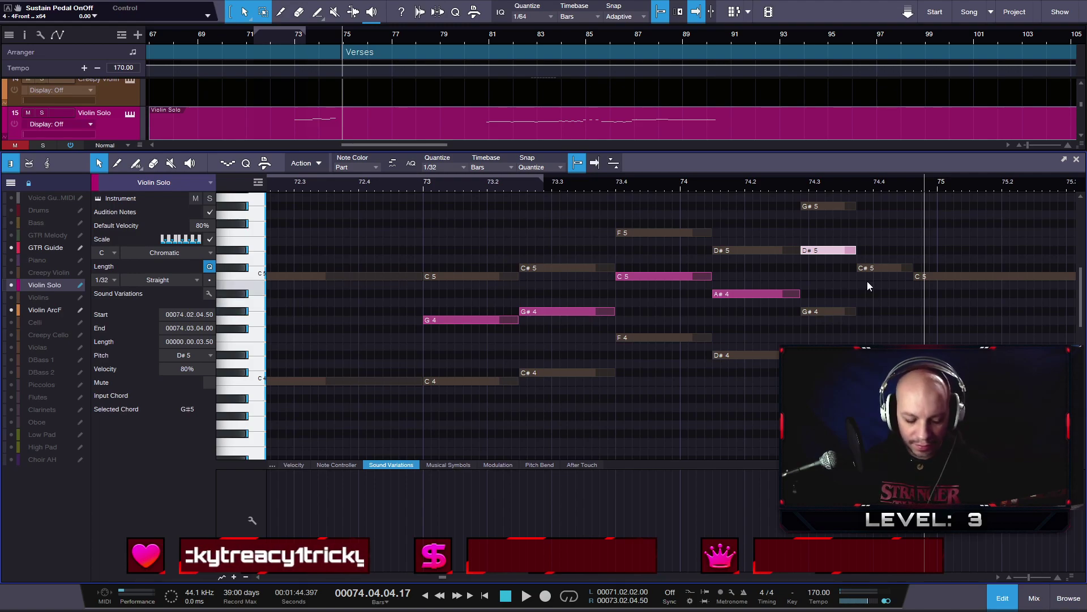
- Duplicate the D#5 note and set the copy to C#5, starting at 74.03.04.00
key("d")
left_click_drag(881, 253, 872, 266)
scroll(901, 302, "down", 3)
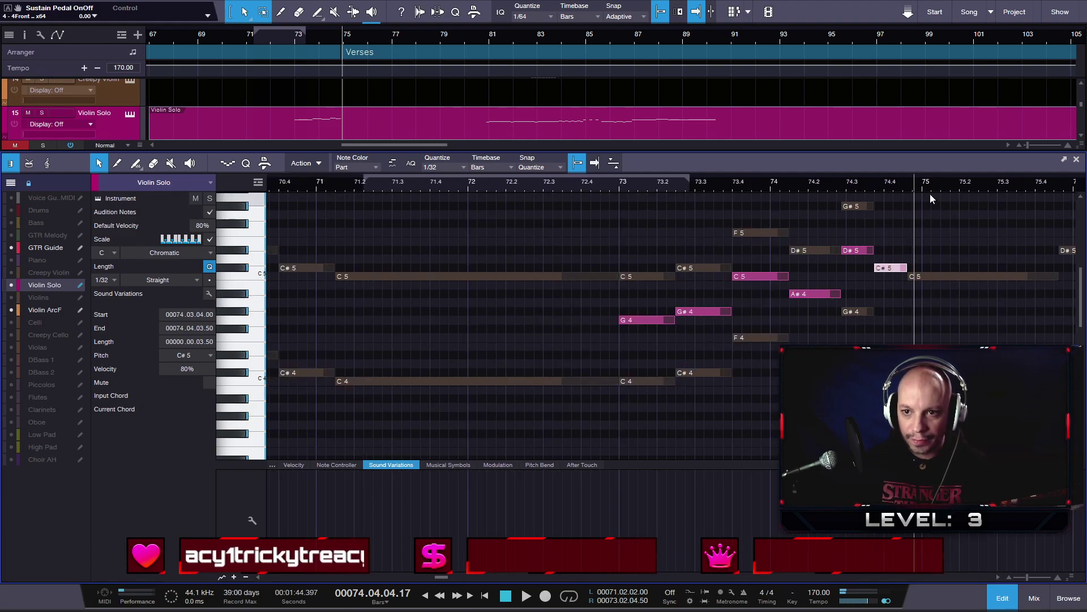
- Try the six violin notes from bar 73 to bar 75 one octave lower, and raise them back
left_click_drag(928, 186, 599, 166)
left_click_drag(637, 334, 522, 228)
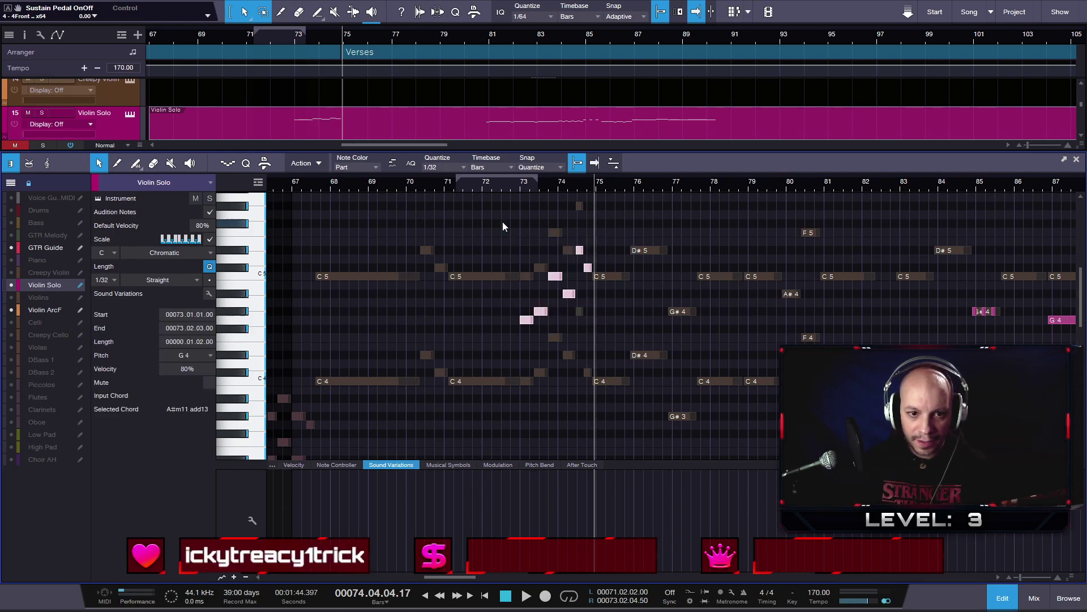
key("shift+Down")
scroll(583, 322, "down", 5)
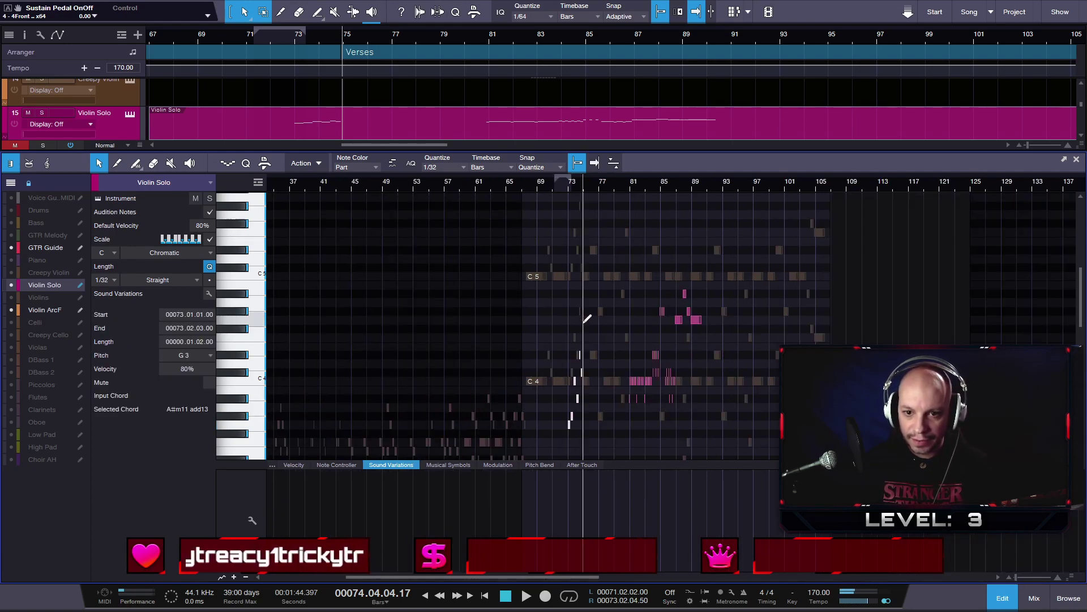
key("shift+Up")
- Play the Violin Solo phrase from just before bar 73 into the start of the Verses
key("e")
key("e")
key("e")
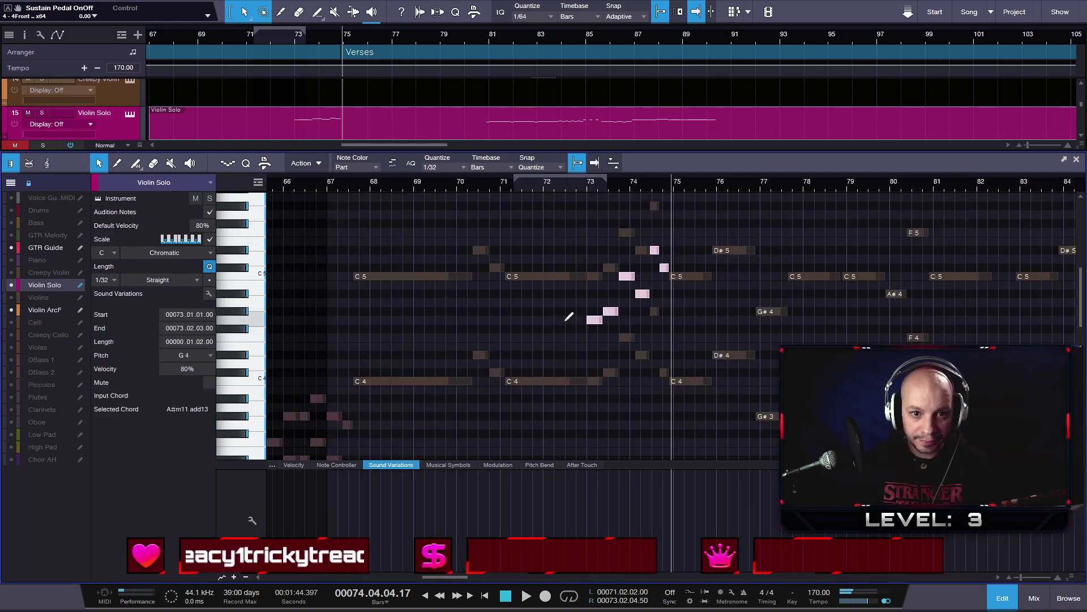
scroll(704, 307, "up", 4)
scroll(704, 308, "down", 5)
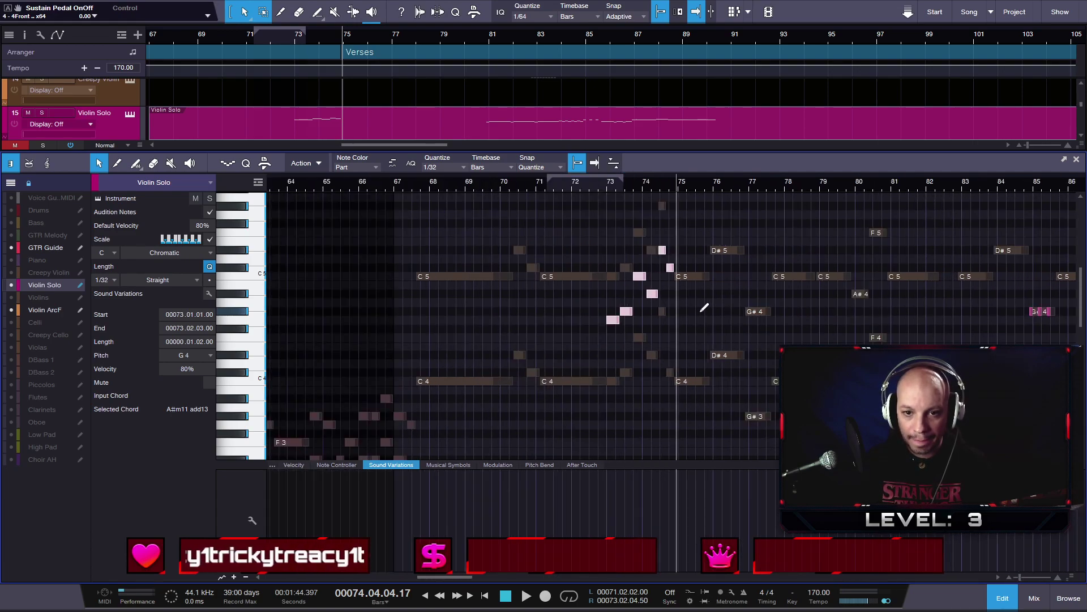
key("e")
key("e")
key("space")
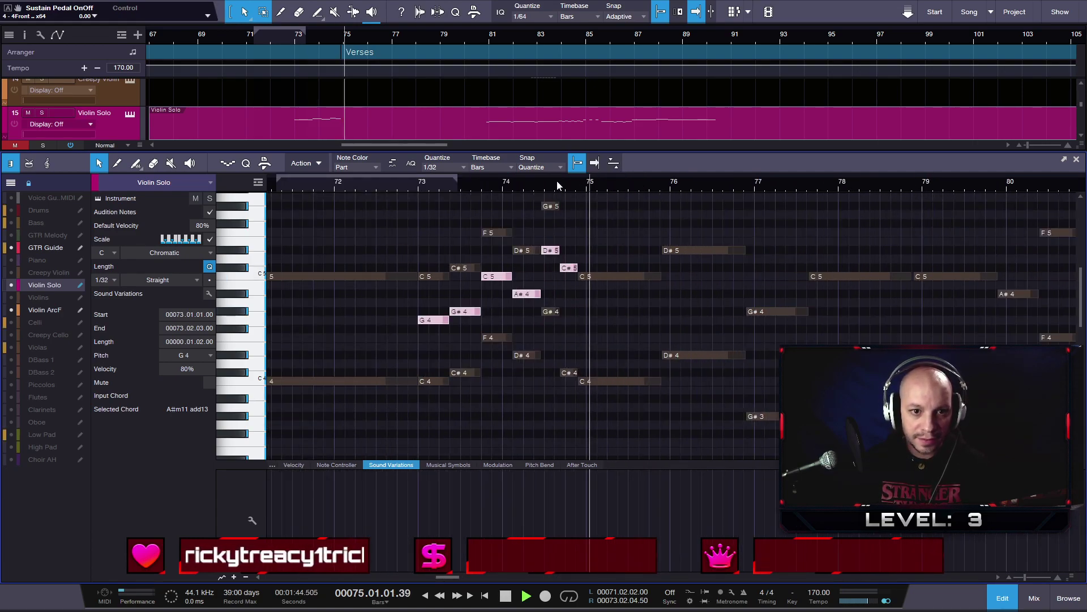
left_click(410, 184)
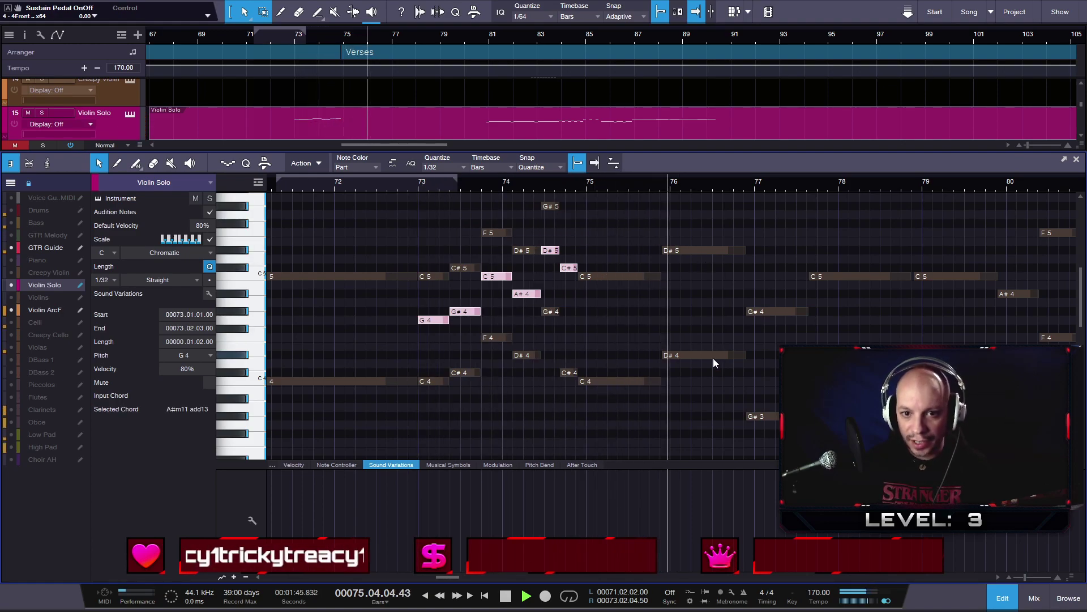
key("space")
- Copy the A#3 and repeated C4 pattern that starts at 80.04.03.50 and paste it at 74.04.03.50
scroll(849, 342, "down", 5)
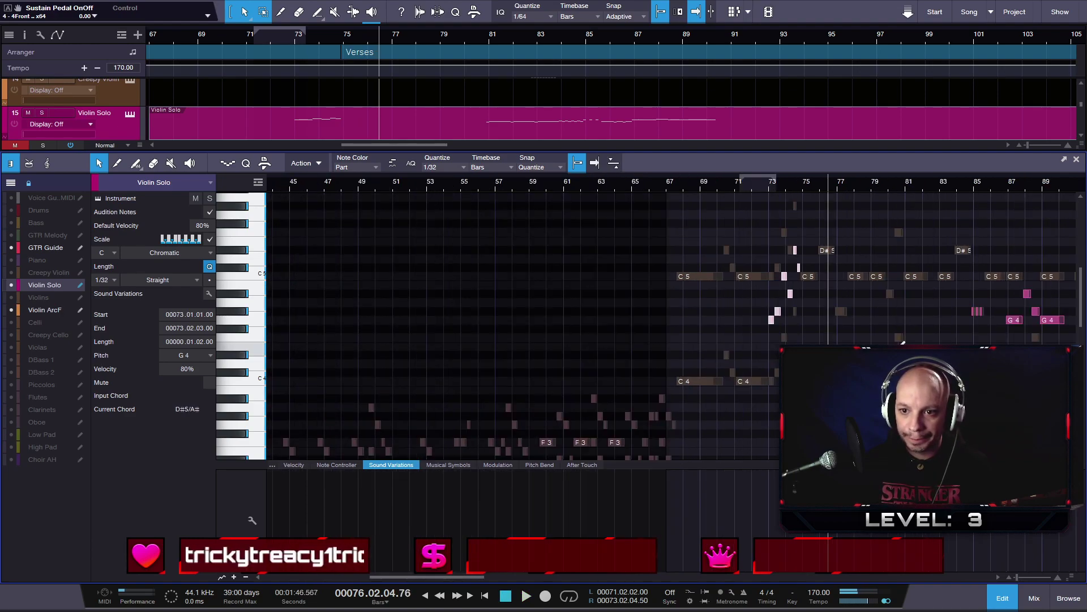
scroll(934, 407, "up", 4)
left_click(935, 416)
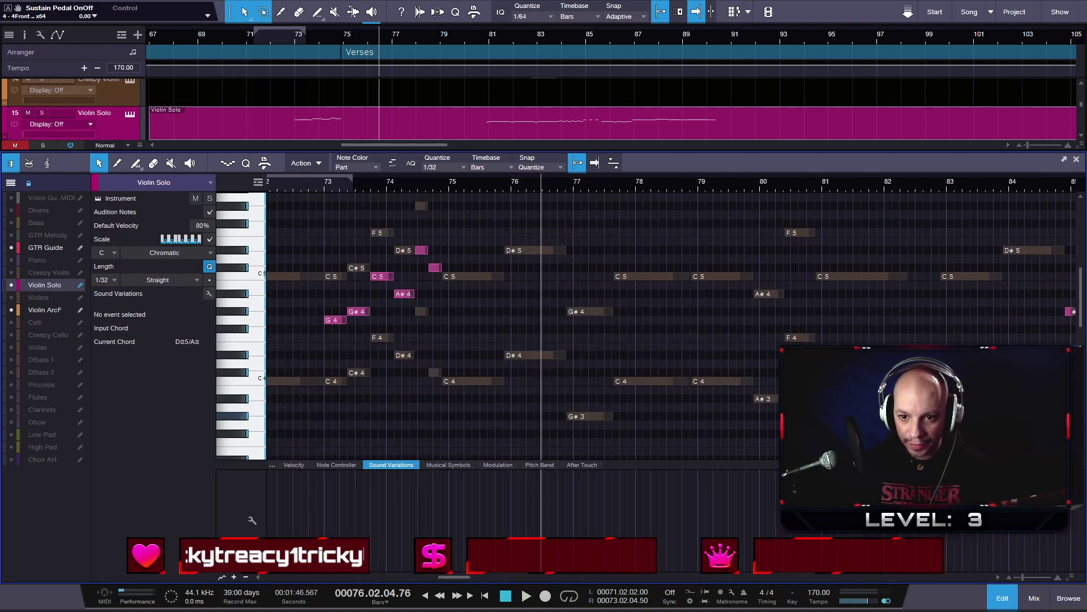
left_click_drag(807, 417, 934, 355)
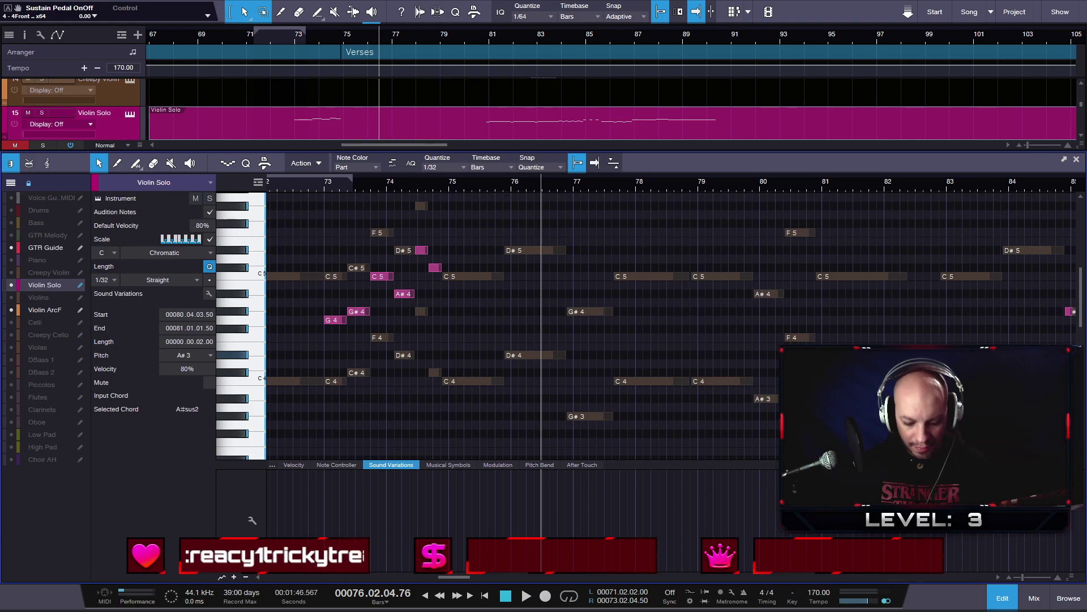
scroll(447, 340, "up", 3)
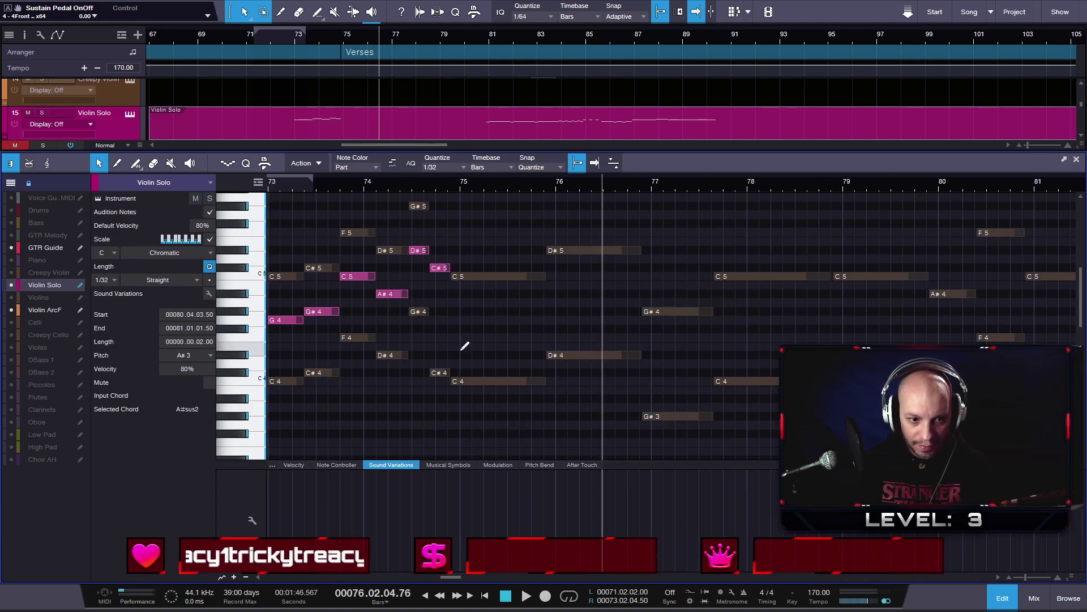
scroll(450, 387, "up", 3)
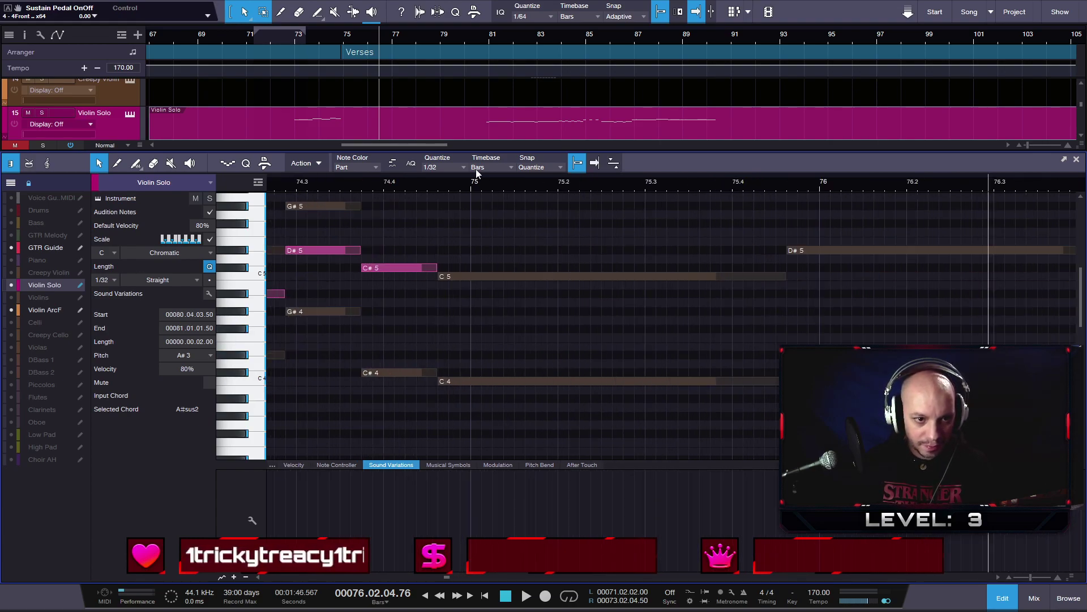
left_click(438, 188)
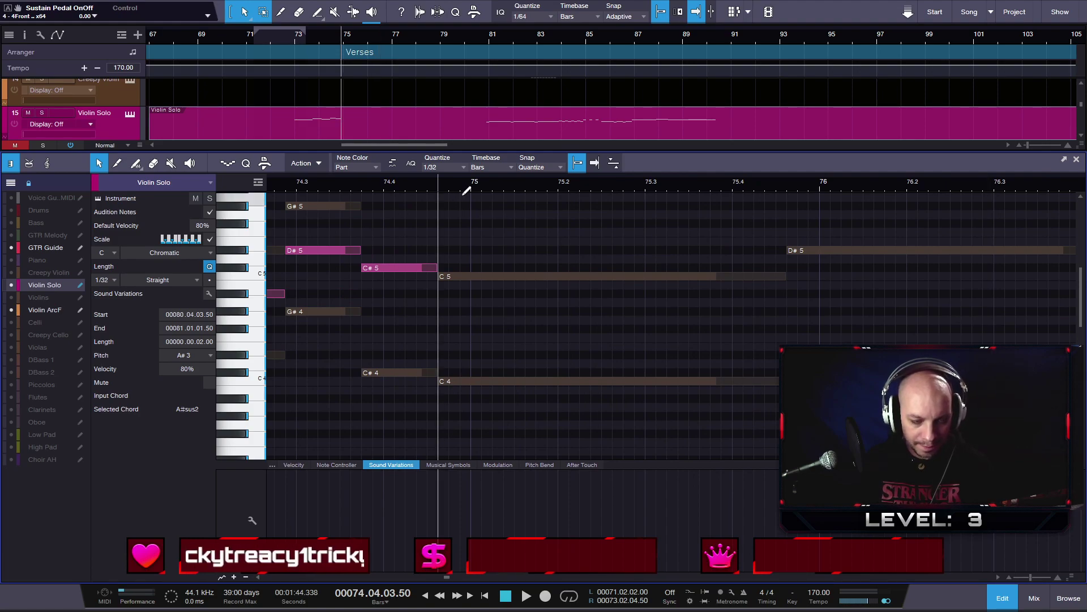
key("ctrl+v")
scroll(600, 269, "down", 3)
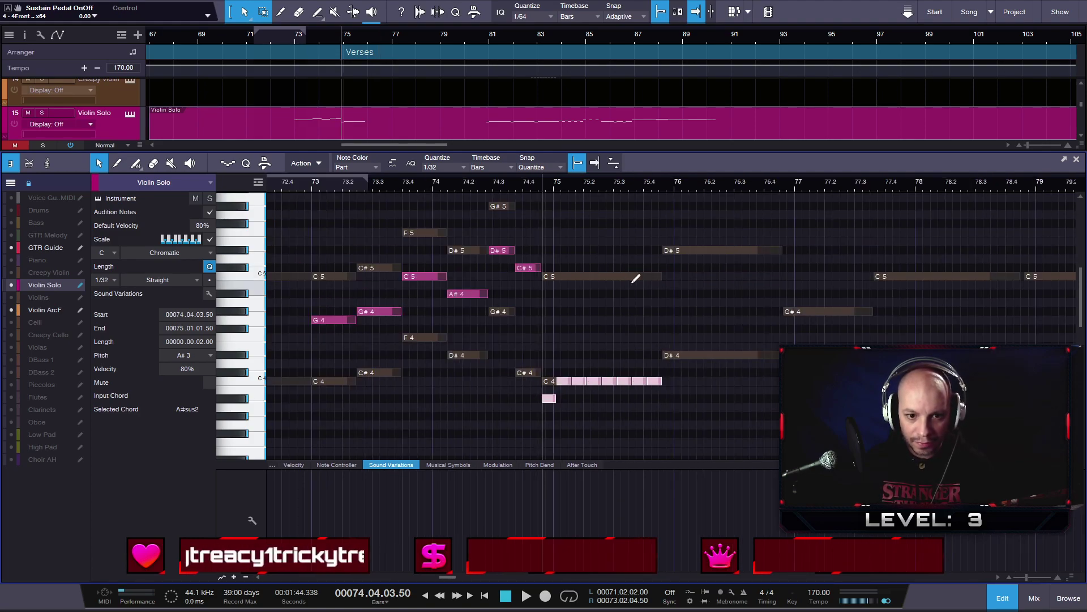
- Duplicate the pasted A#3 and C4 pattern to 75.04.03.50 and play the result
key("d")
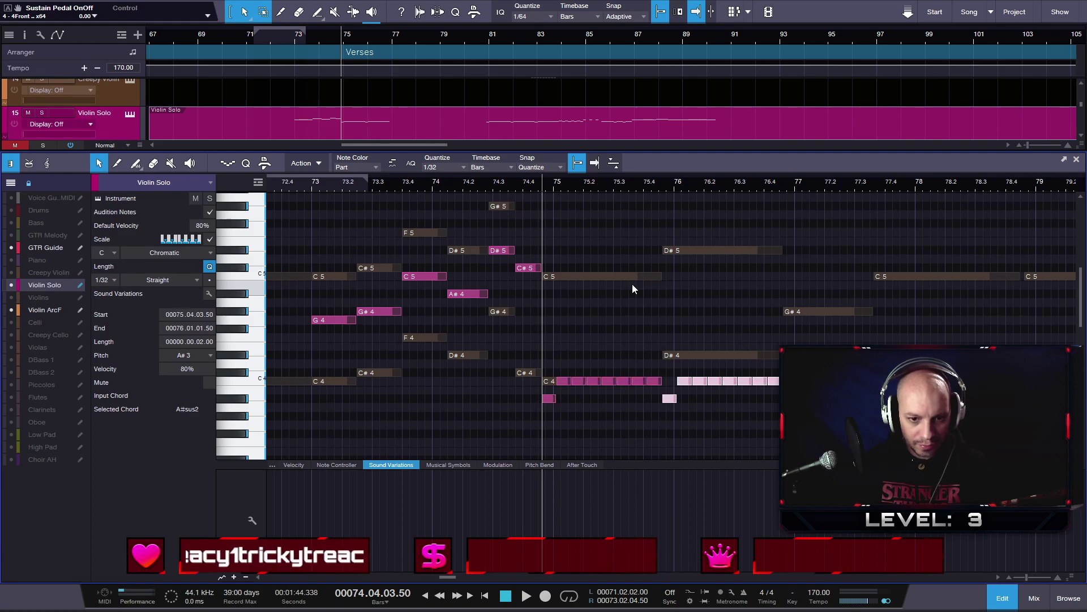
key("space")
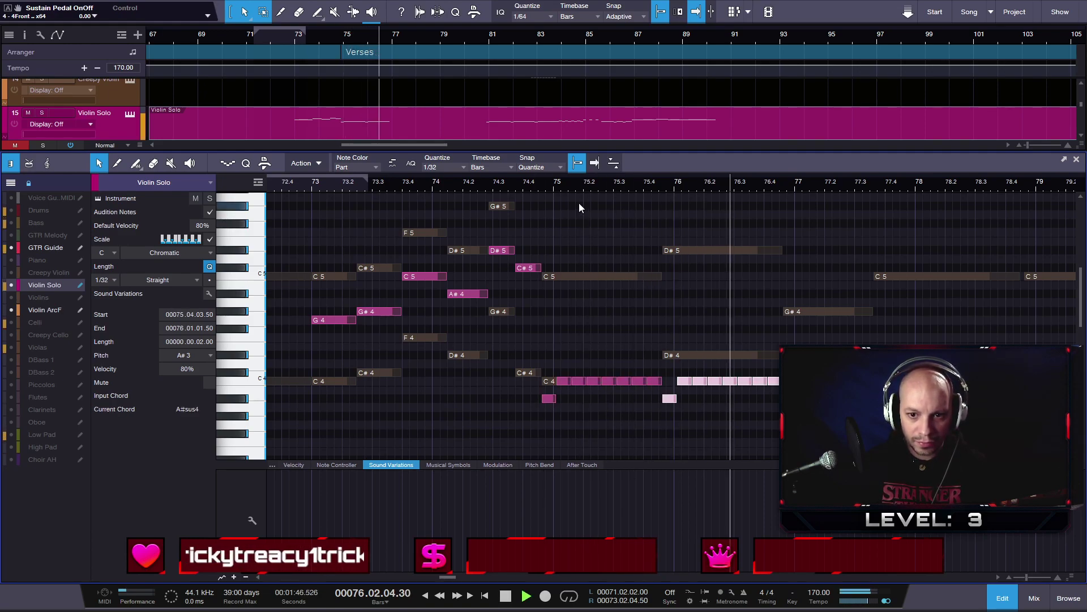
left_click_drag(706, 183, 615, 174)
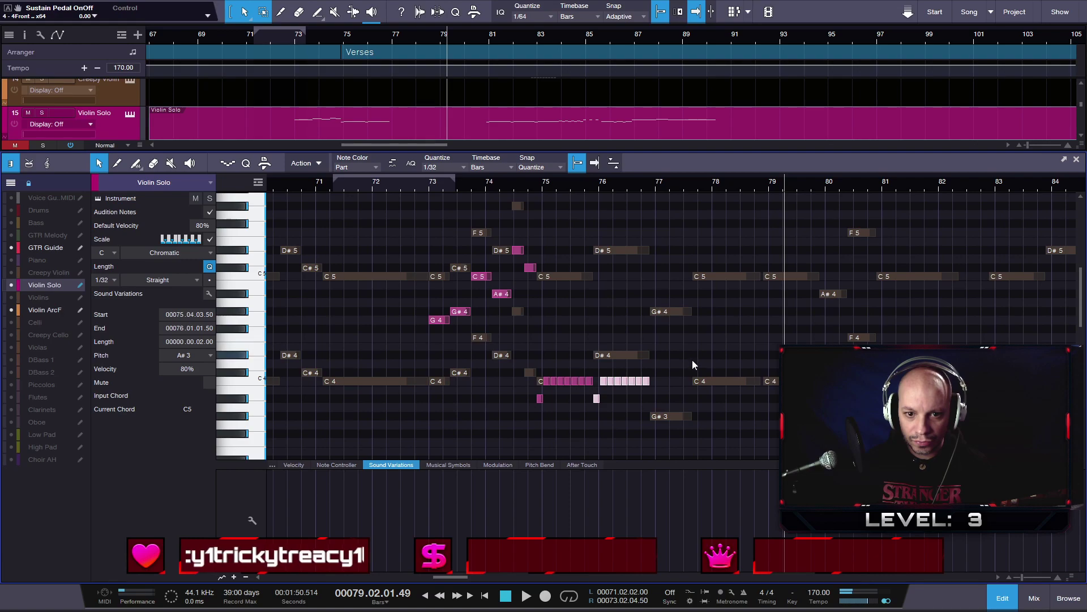
- Copy the alternating notes starting with the D#4 at 83.04.03.50 and paste them at 76.04.03.50
left_click_drag(749, 183, 665, 183)
left_click_drag(1033, 344, 966, 335)
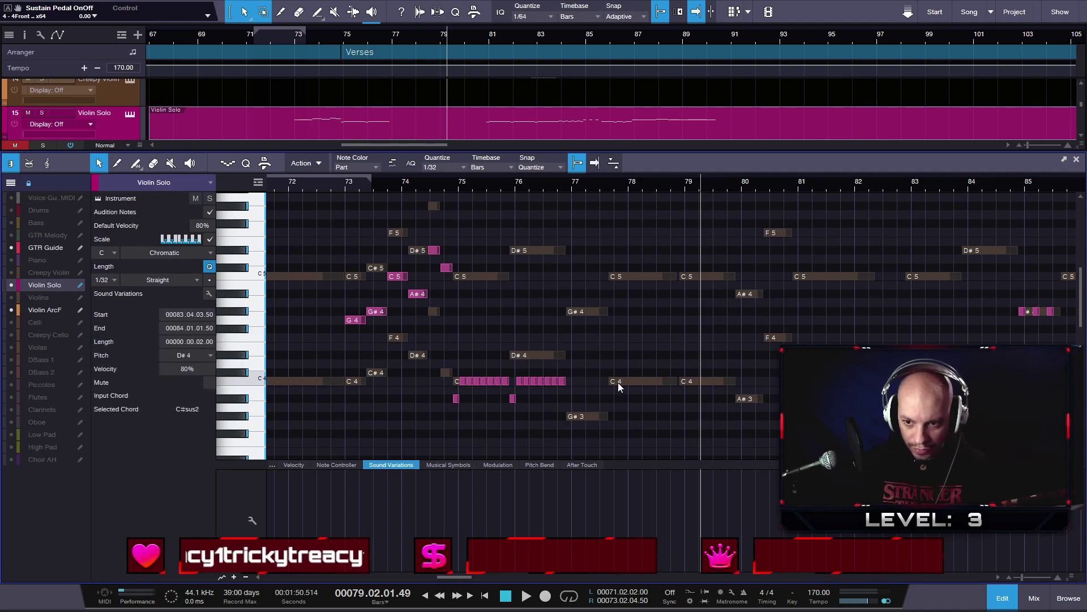
scroll(1013, 390, "up", 5)
scroll(1017, 379, "up", 2)
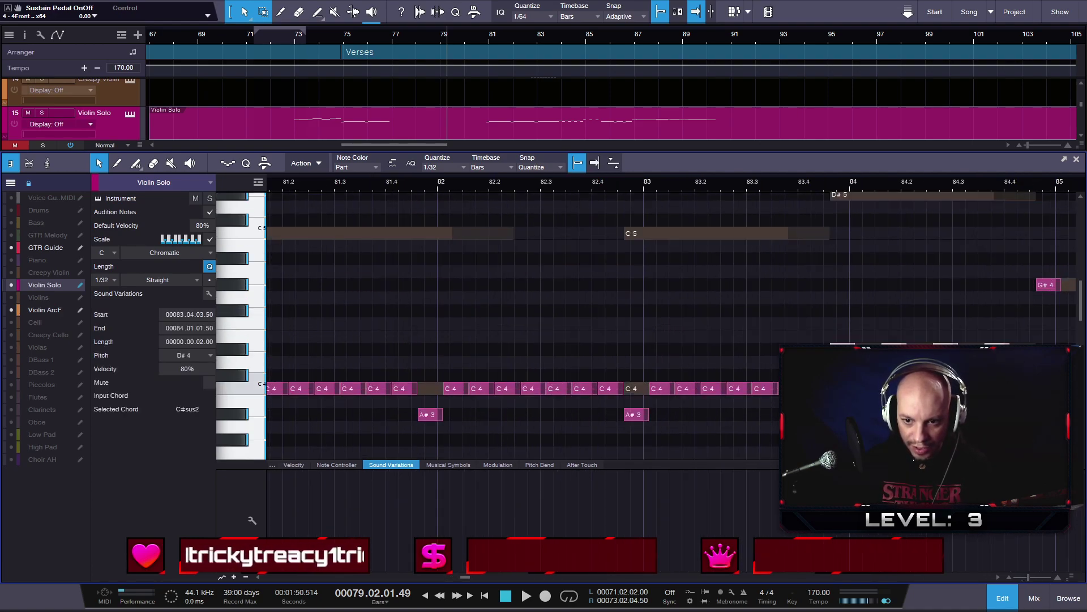
scroll(1017, 379, "down", 5)
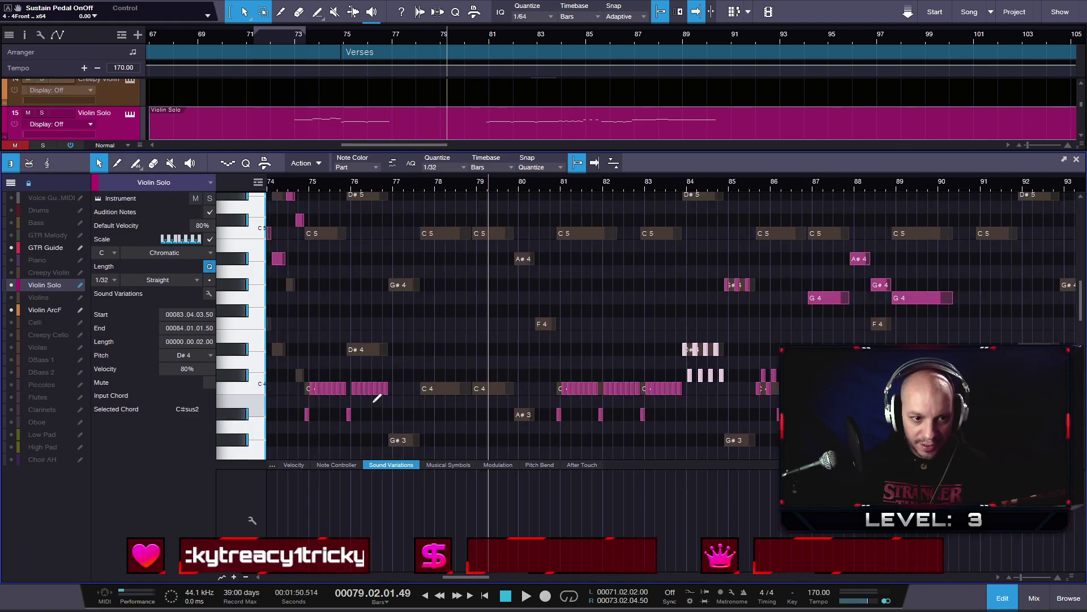
scroll(384, 401, "up", 3)
scroll(384, 401, "down", 1)
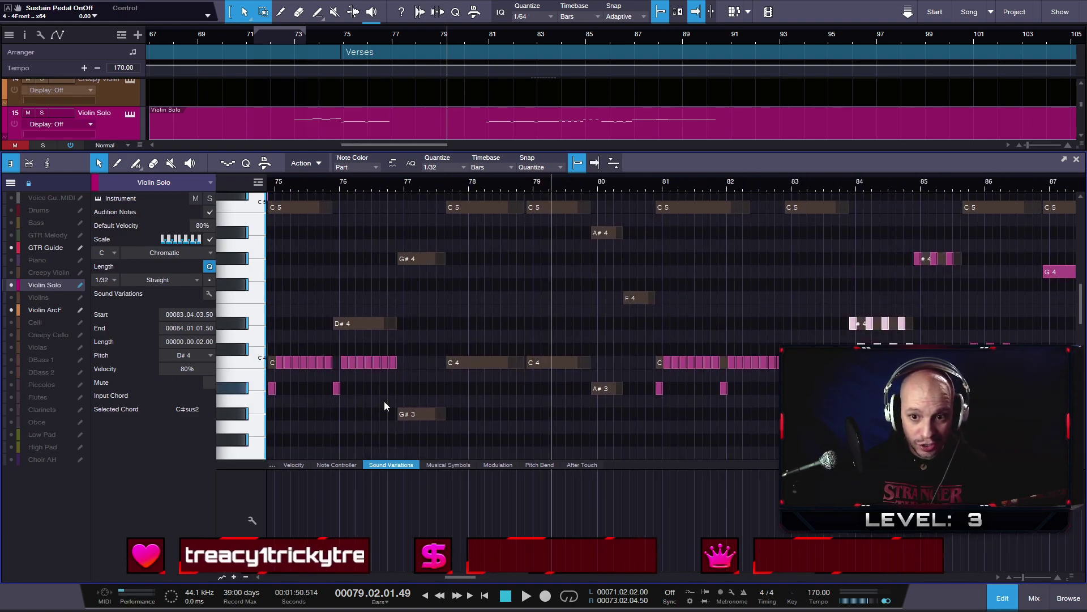
scroll(396, 408, "up", 2)
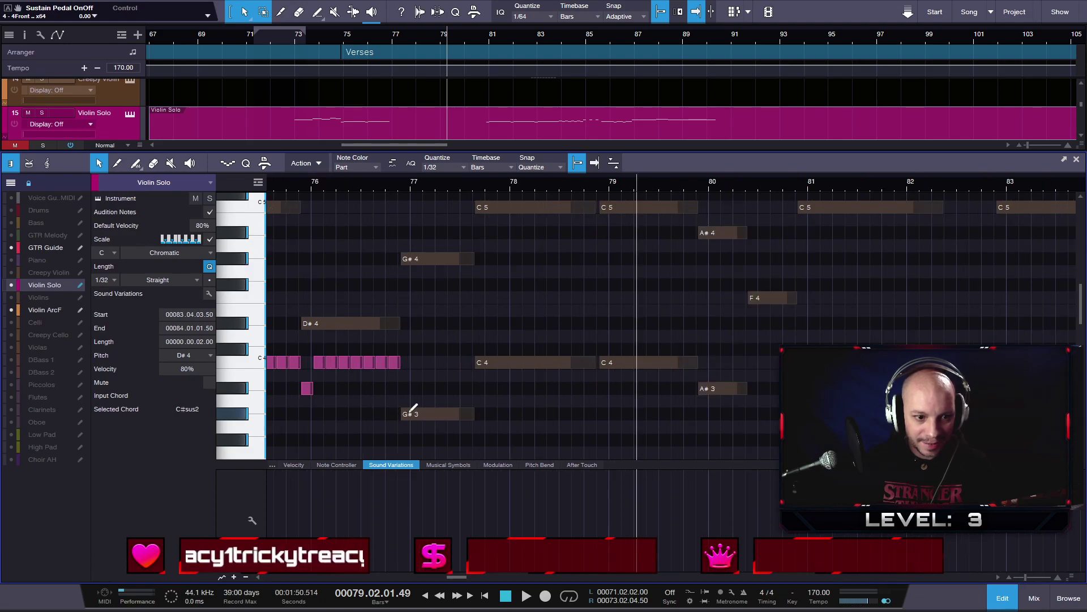
left_click(401, 182)
key("ctrl+v")
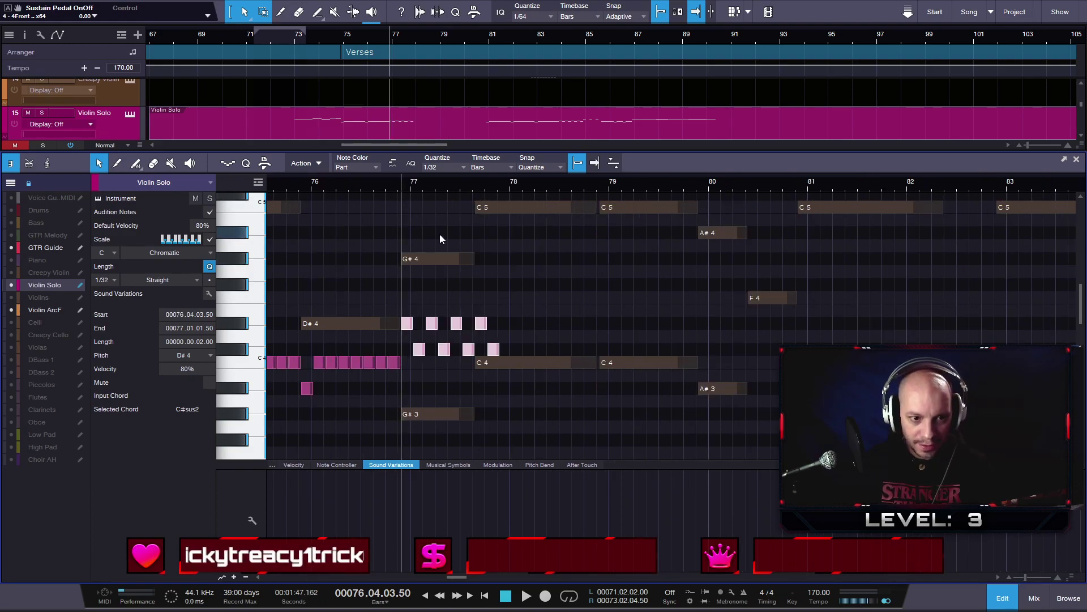
scroll(526, 336, "down", 2)
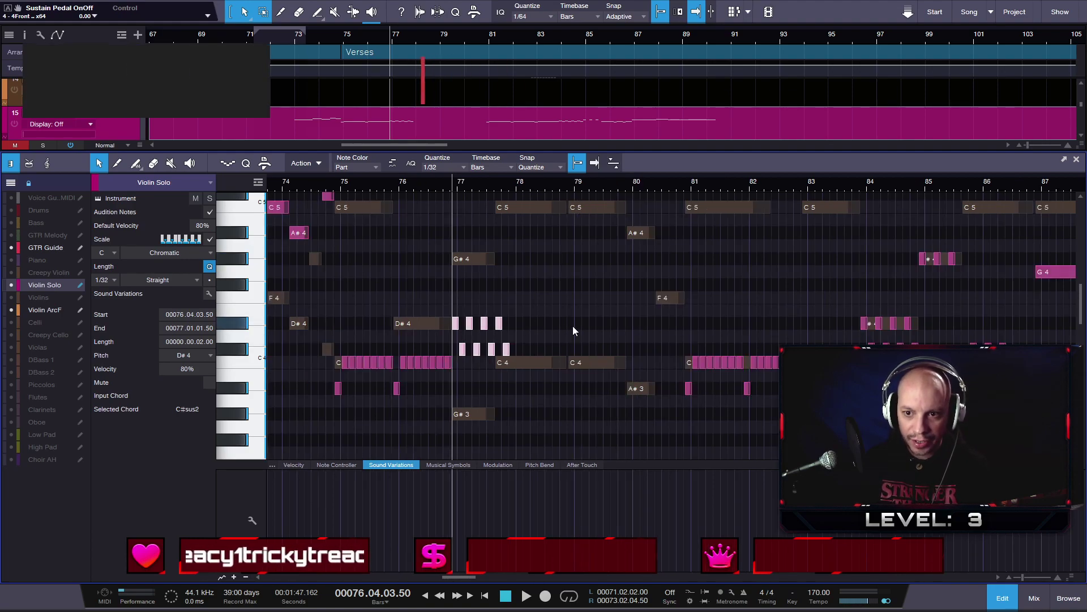
- Replace the alternating notes pasted at 76.04.03.50 with a copy of the G#4 notes that start at 84.04.03.50
key("Delete")
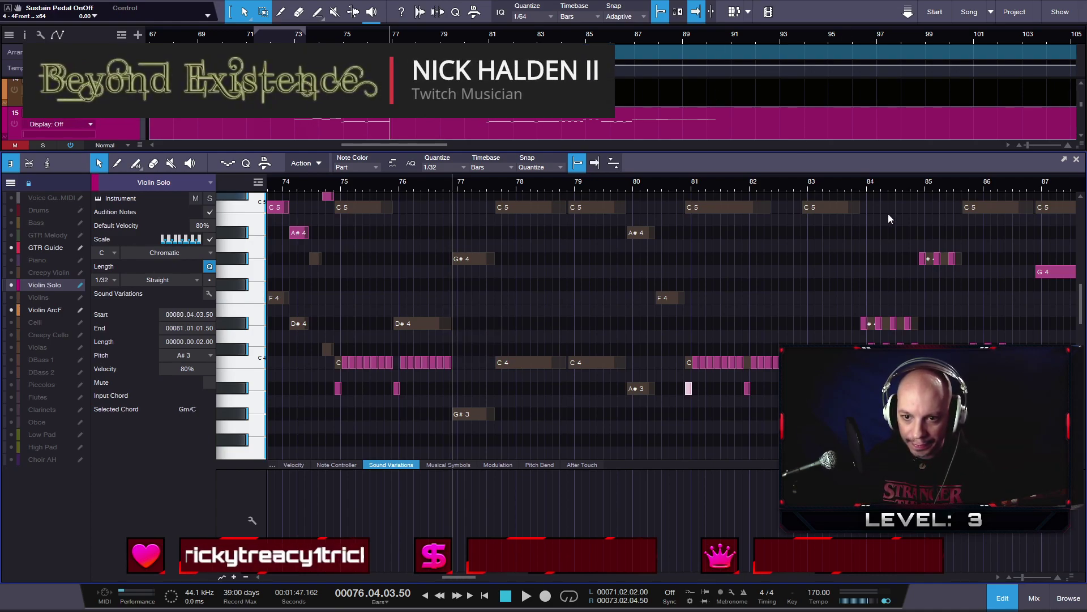
left_click_drag(996, 290, 895, 239)
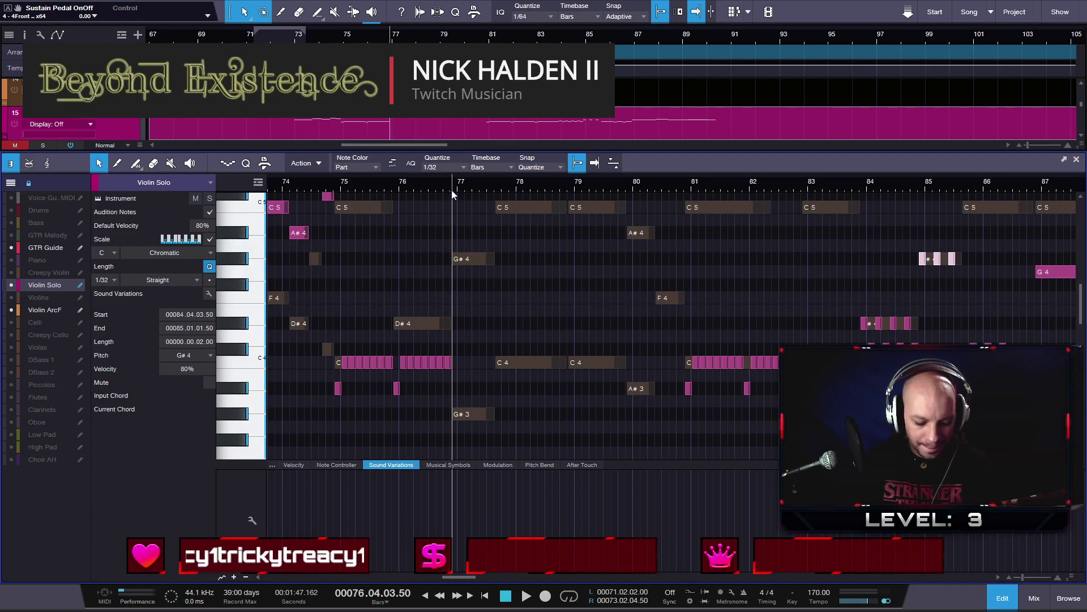
key("ctrl+v")
- Replace the A#3 and C4 pattern at 75.04.03.50 with a copy of the alternating D#4 and C#4 notes that start at 83.04.03.50
left_click_drag(927, 362, 867, 303)
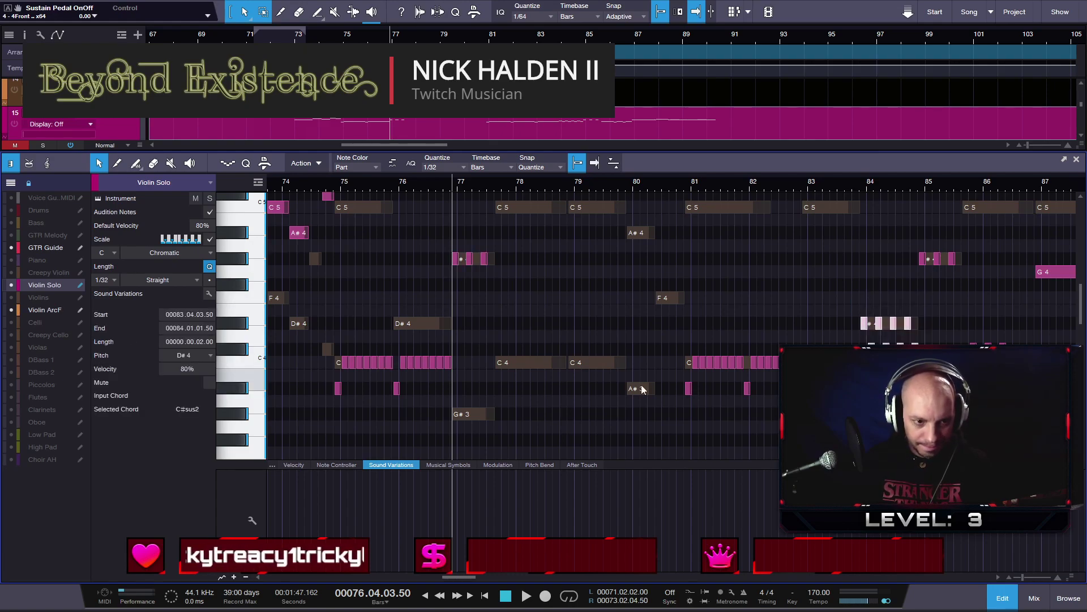
scroll(381, 391, "up", 4)
left_click_drag(569, 391, 426, 342)
key("Delete")
left_click(413, 183)
key("ctrl+v")
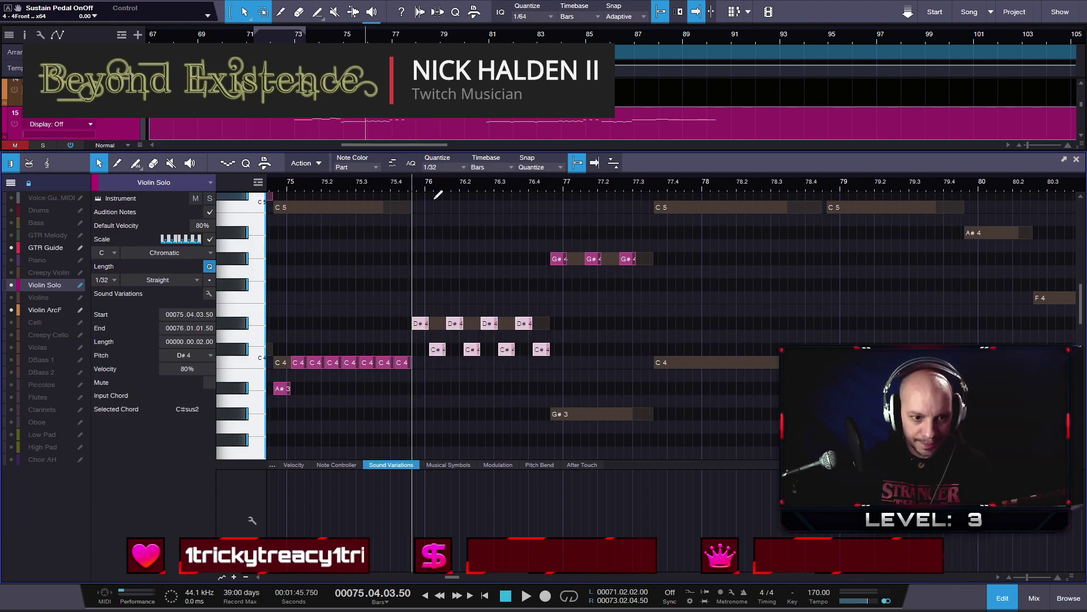
- Play the Violin Solo from 75.04.03.50, and again from just before the Verses, to check the pasted patterns
scroll(604, 323, "down", 5)
scroll(674, 324, "up", 3)
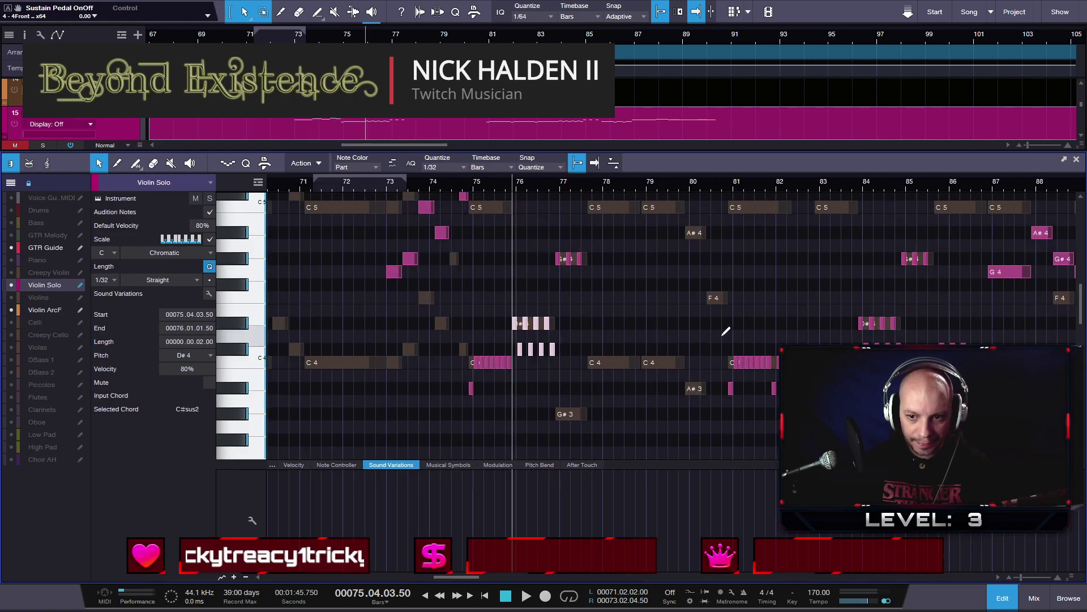
left_click_drag(1004, 413, 934, 344)
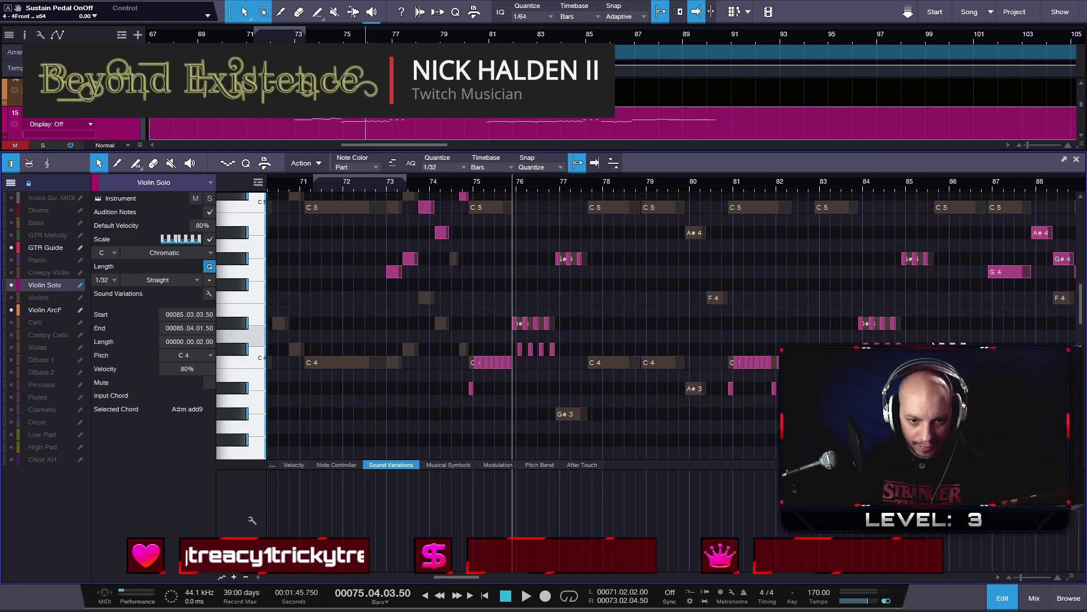
key("space")
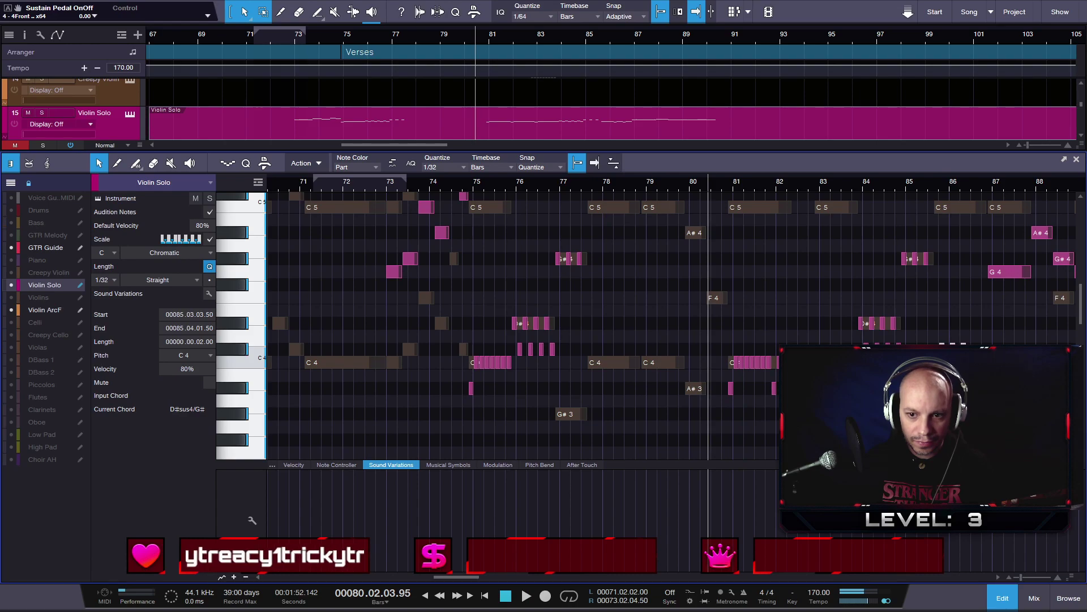
left_click(453, 185)
key("space")
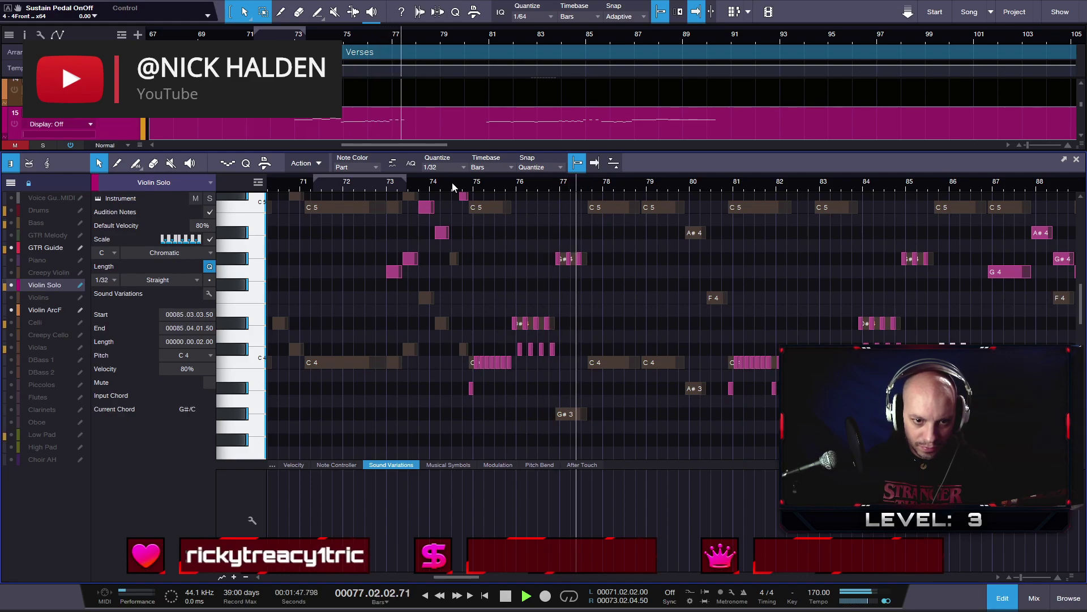
key("space")
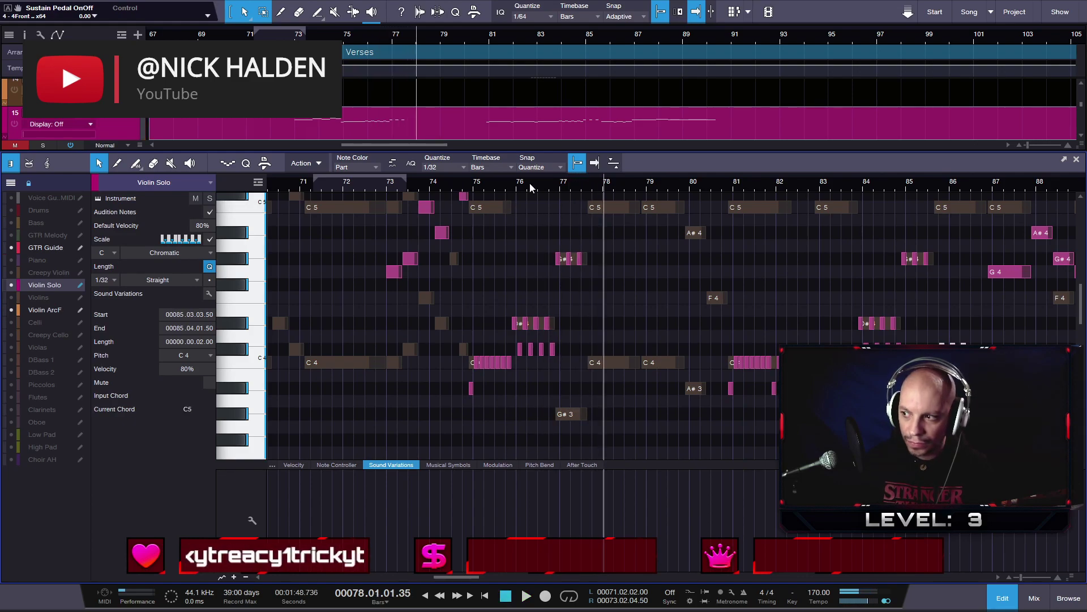
- Delete the three G#4 notes pasted around bar 77 in the Violin Solo
scroll(590, 262, "up", 3)
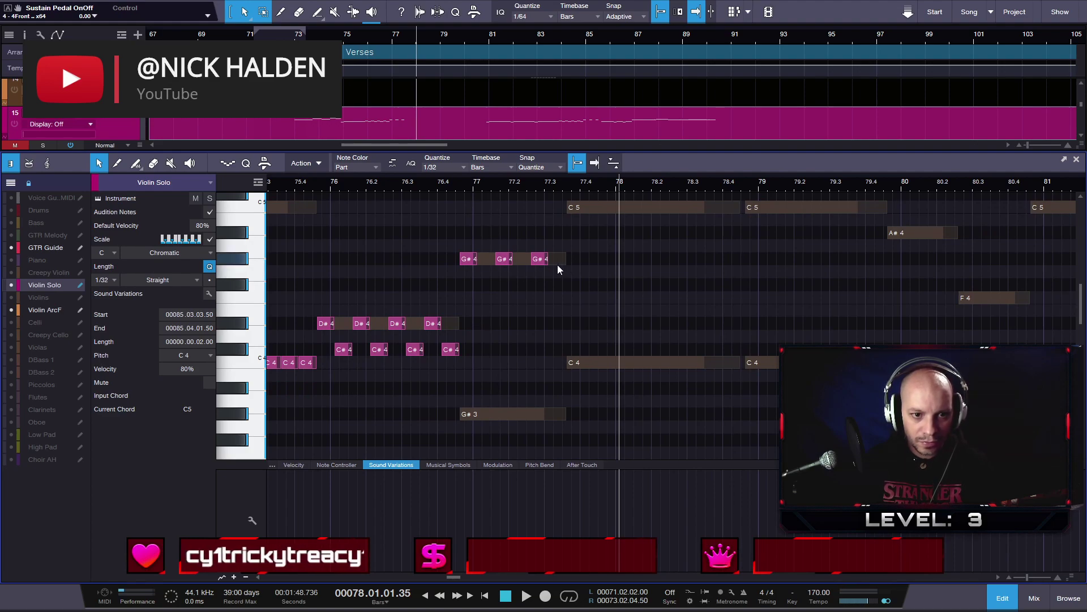
left_click_drag(558, 276, 411, 215)
key("Delete")
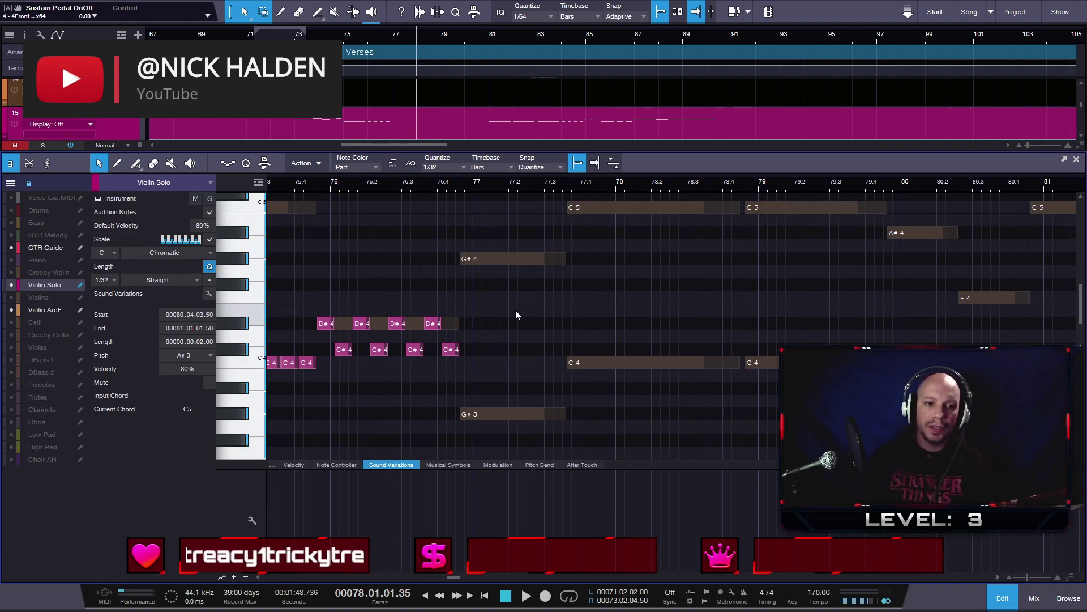
- Paint two consecutive G#4 notes from 76.04.03.50, each 0.00.01.00 long, and play them
scroll(462, 299, "up", 1)
scroll(462, 299, "up", 2)
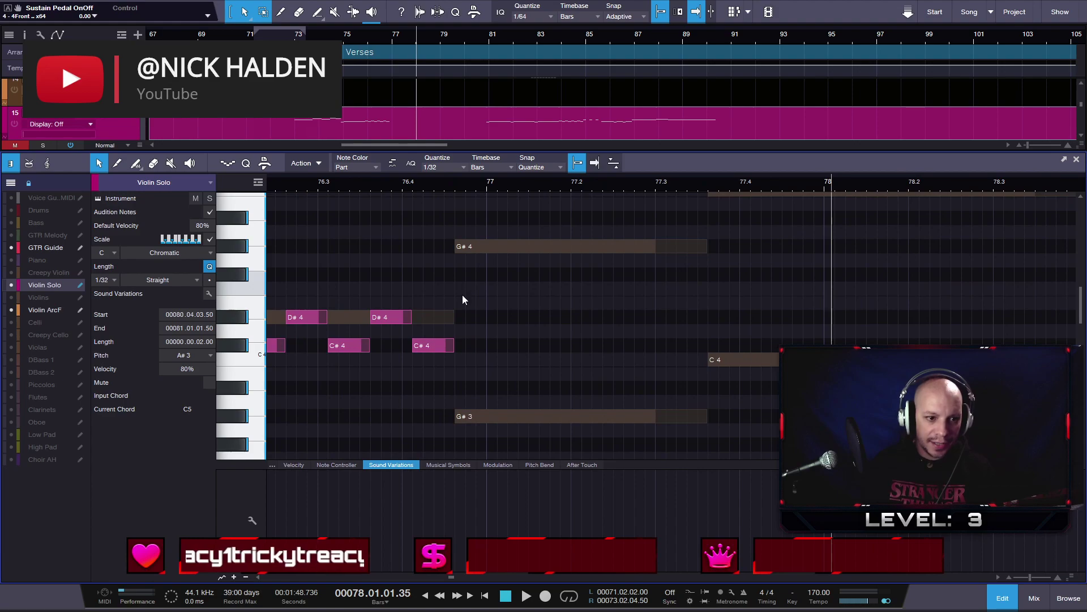
key("5")
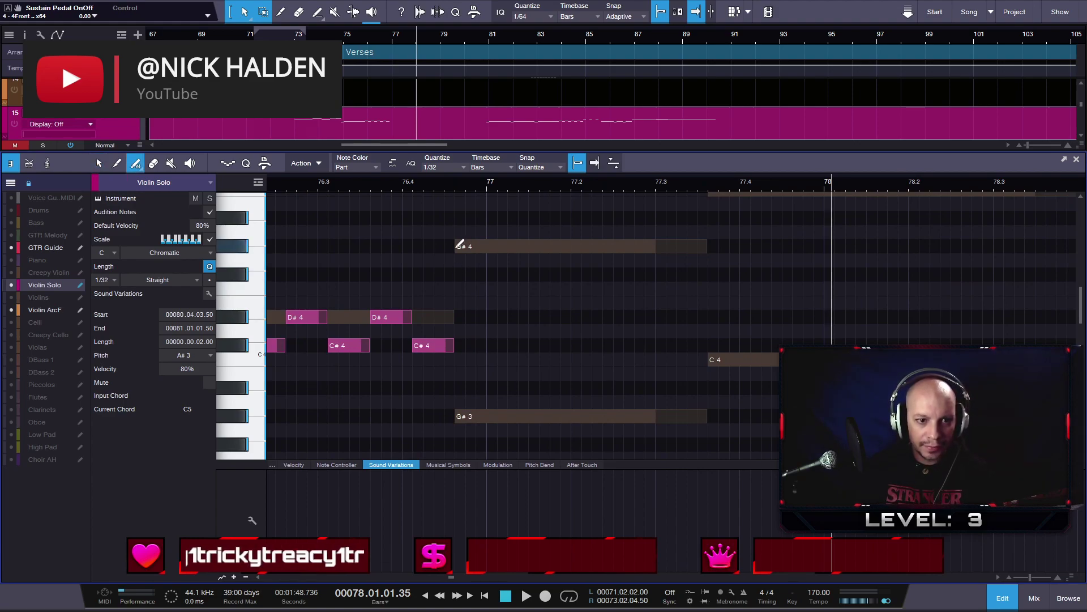
left_click_drag(460, 245, 486, 238)
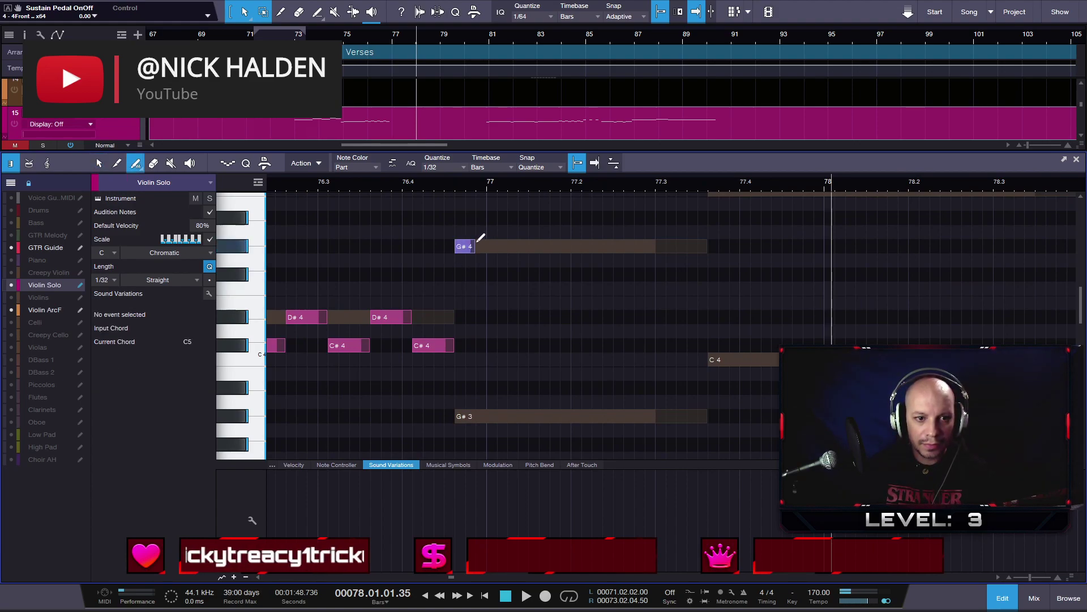
left_click(482, 232)
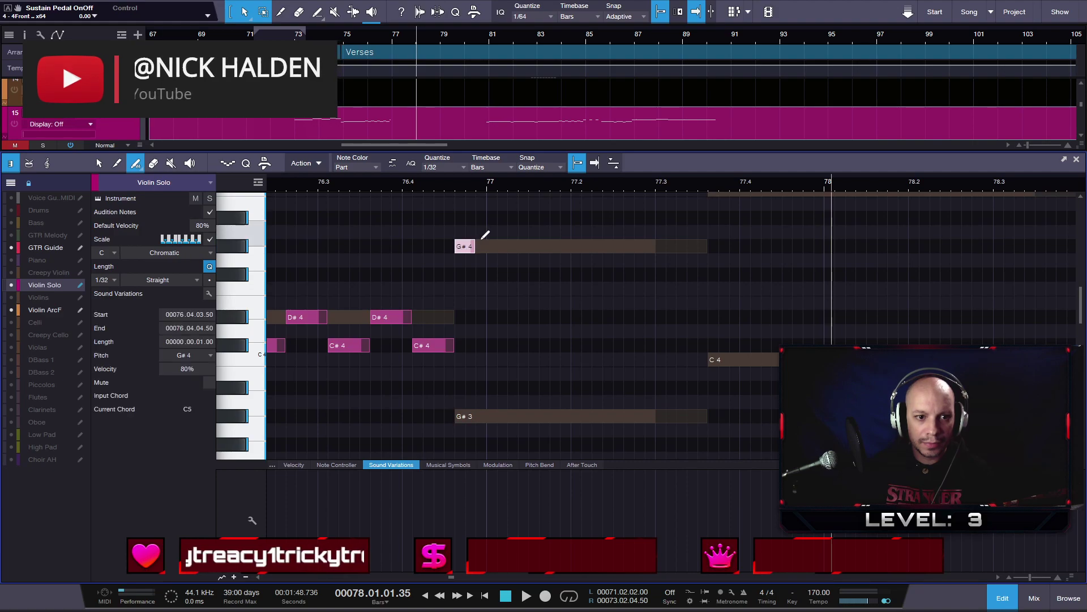
left_click_drag(489, 232, 491, 242)
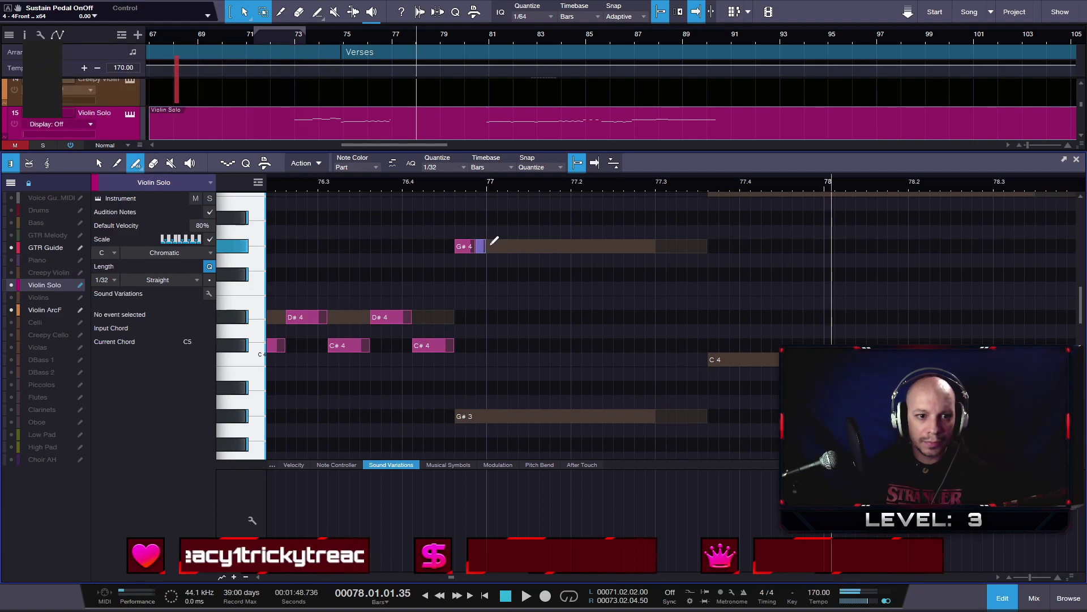
left_click(326, 187)
key("space")
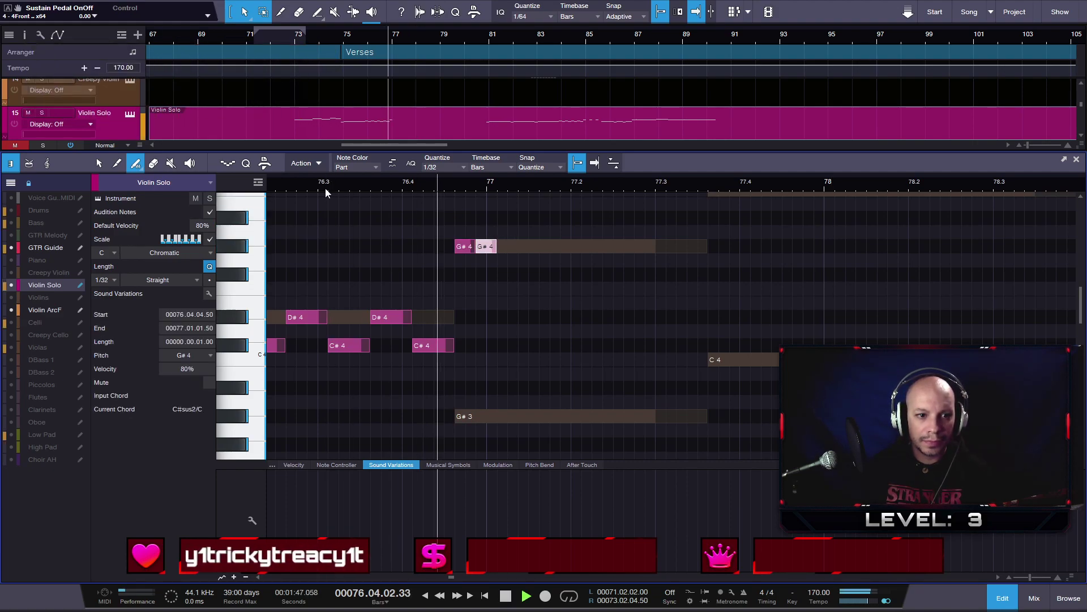
key("space")
- Rework the G#4 pair into a 0.00.02.00 note followed by one from 77.01.01.50 to 77.02.01.00, and play it
left_click_drag(495, 240, 503, 246)
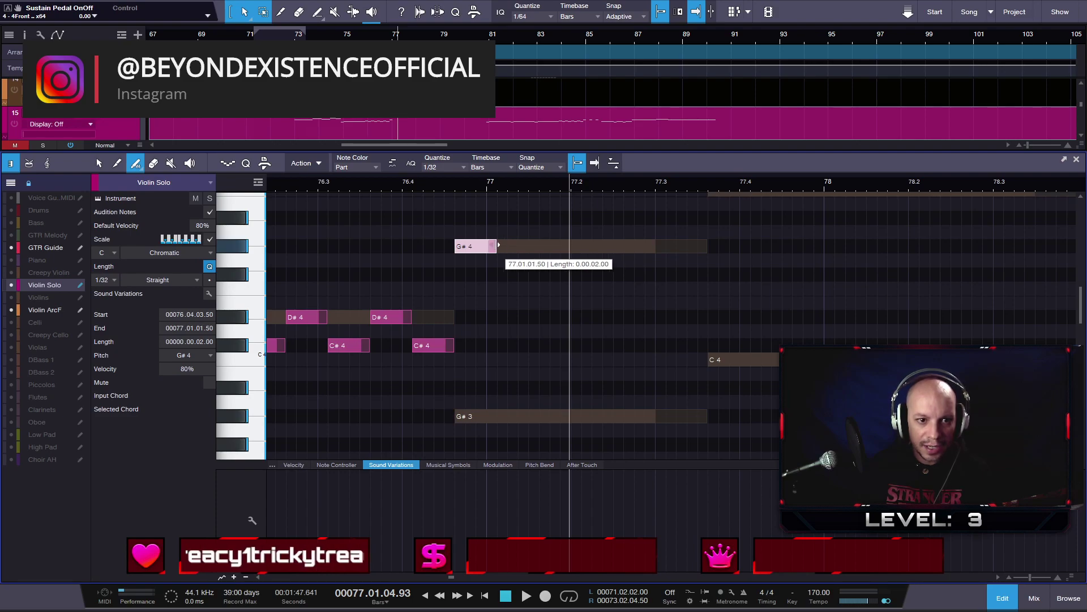
left_click(501, 246)
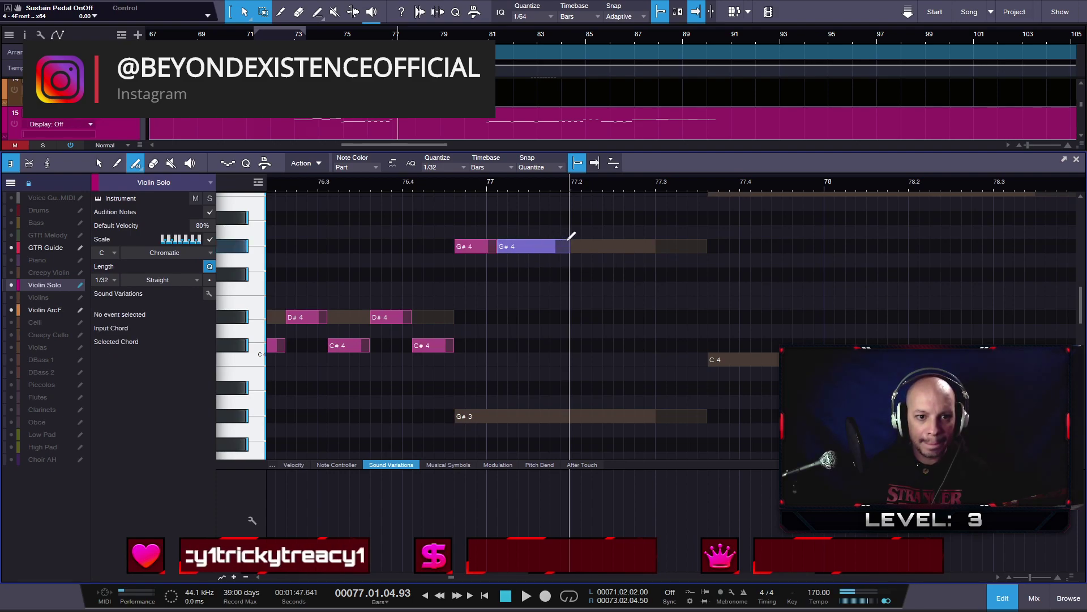
left_click_drag(571, 235, 571, 235)
left_click(420, 190)
key("space")
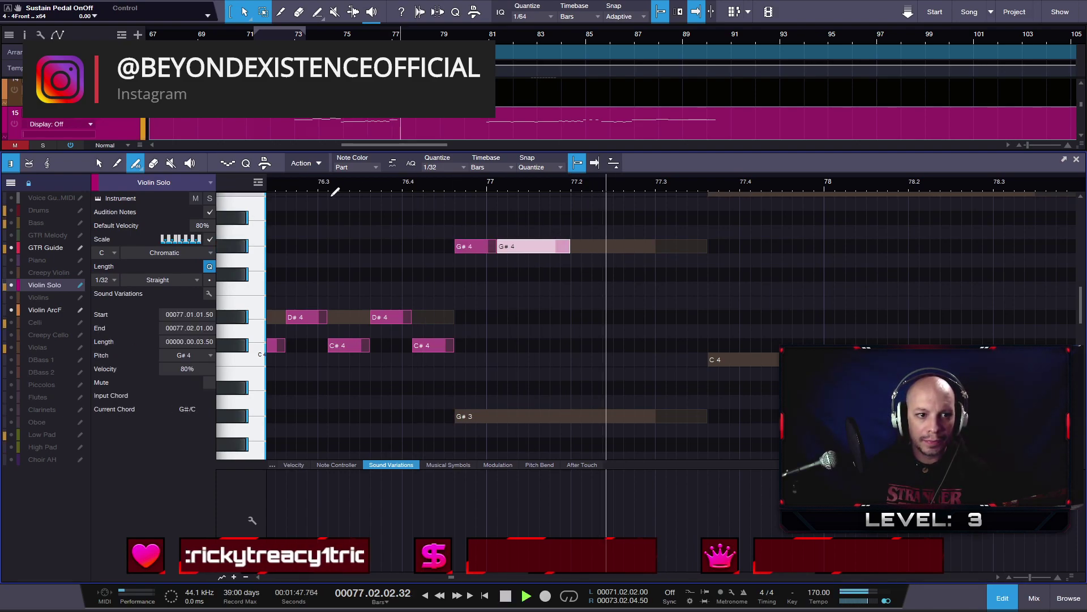
left_click(271, 184)
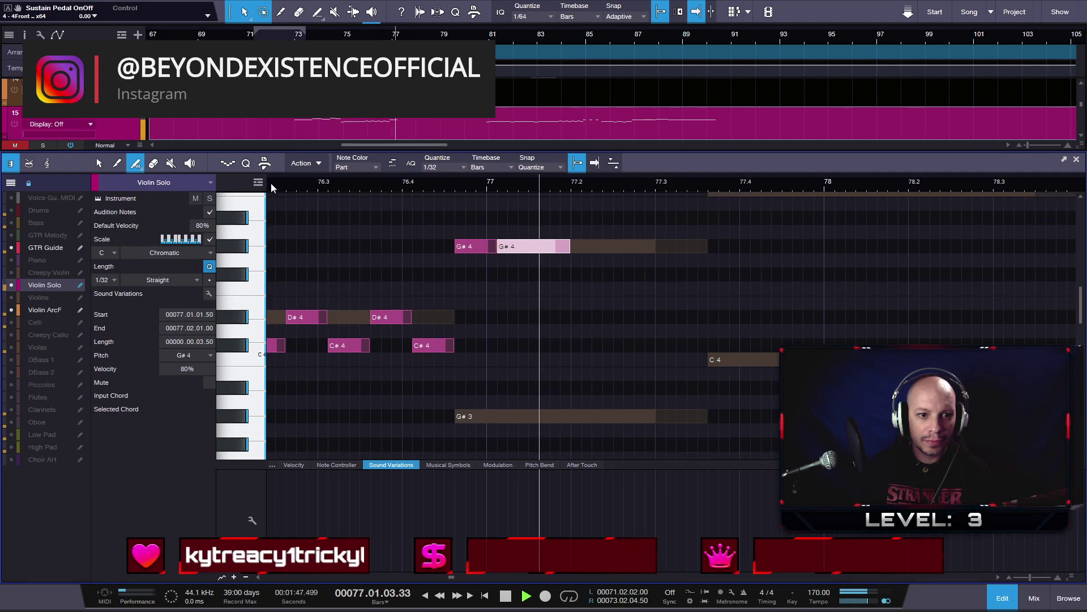
key("space")
- Move the second G#4 note to start at 77.01.01.00 and play the phrase from bar 76
key("1")
mouse_move(495, 249)
left_mouse_down()
mouse_move(485, 249)
mouse_move(515, 249)
left_mouse_up()
scroll(498, 245, "down", 3)
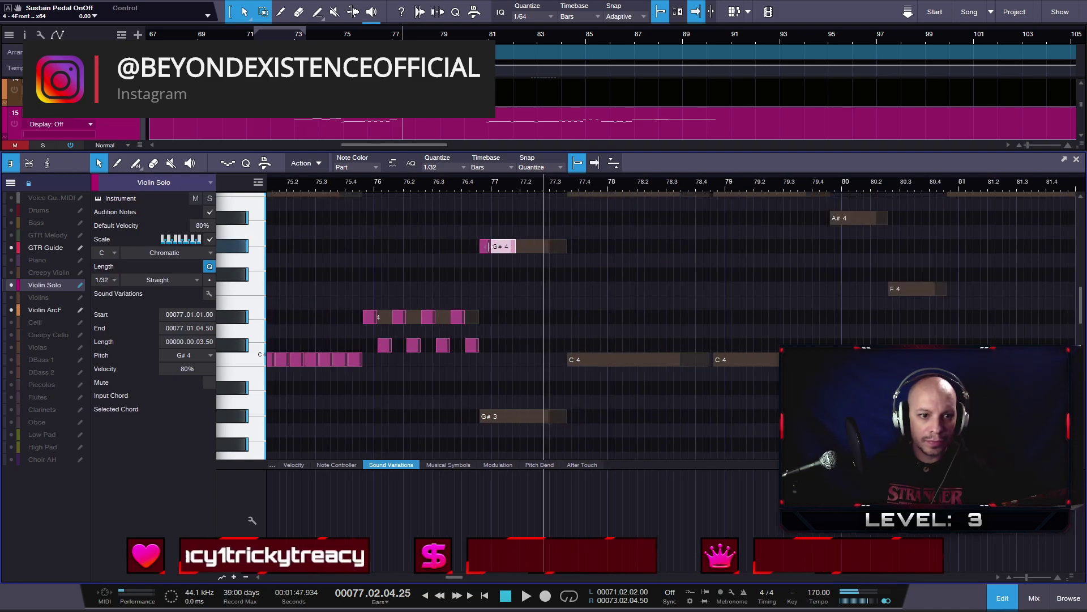
left_click(400, 184)
key("space")
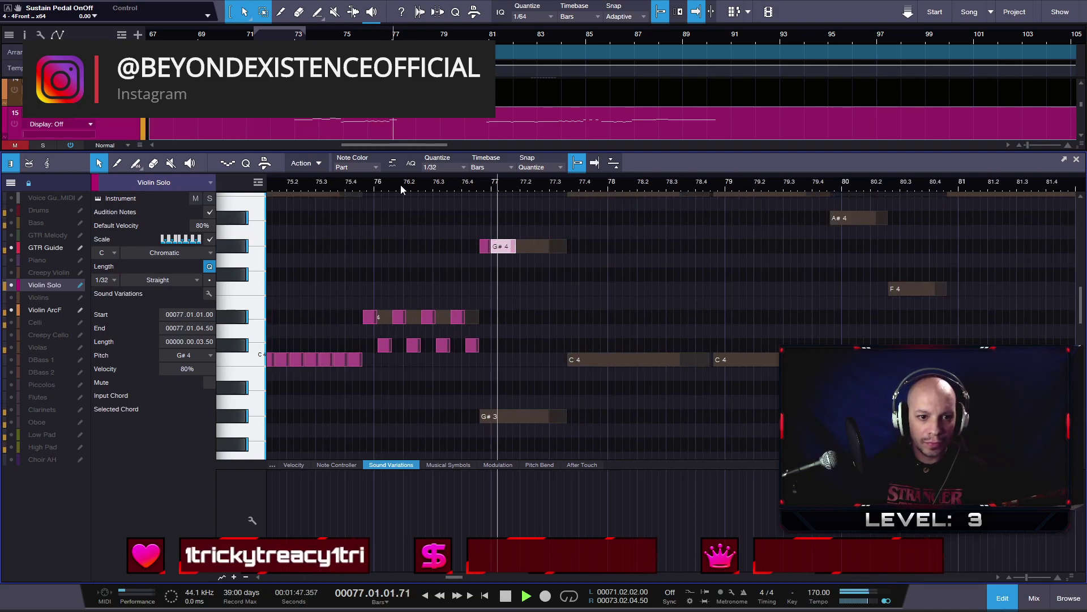
left_click(381, 185)
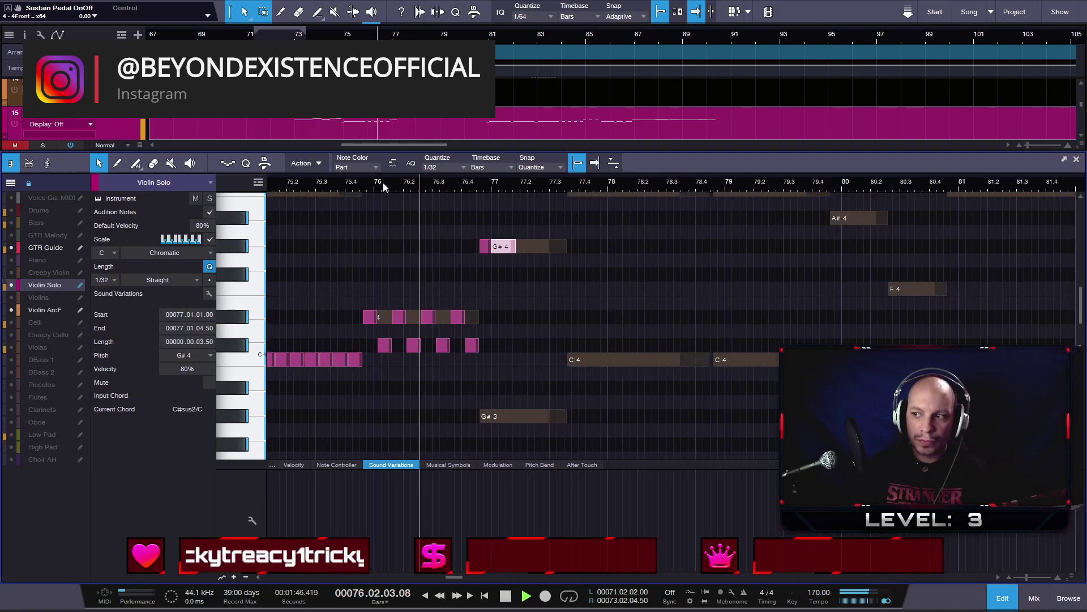
key("space")
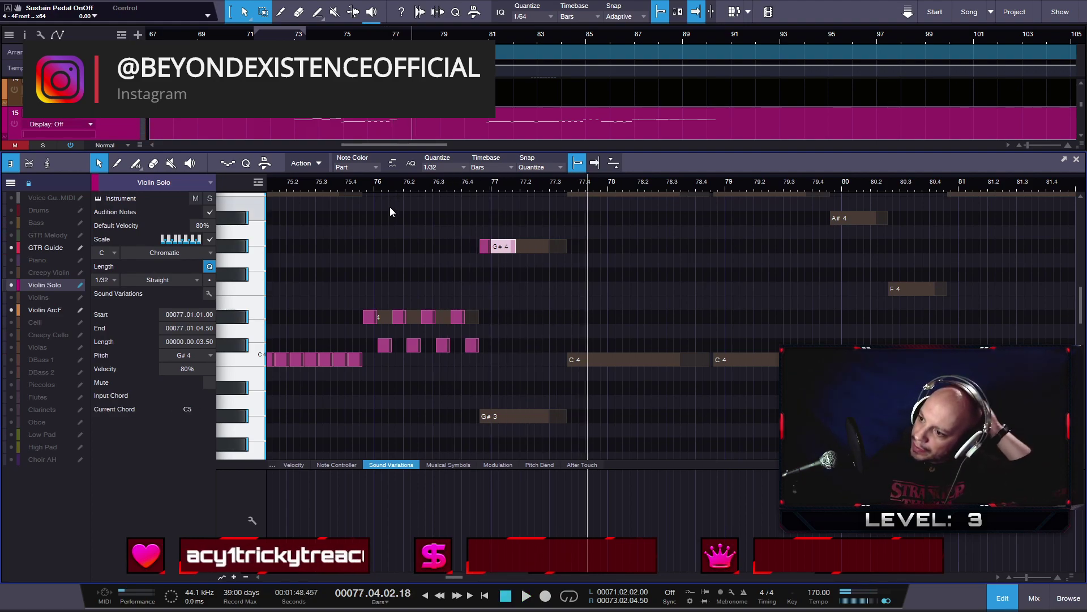
- Remove both G#4 notes at the start of bar 77 and play the solo on towards bar 81
left_click_drag(606, 308, 475, 224)
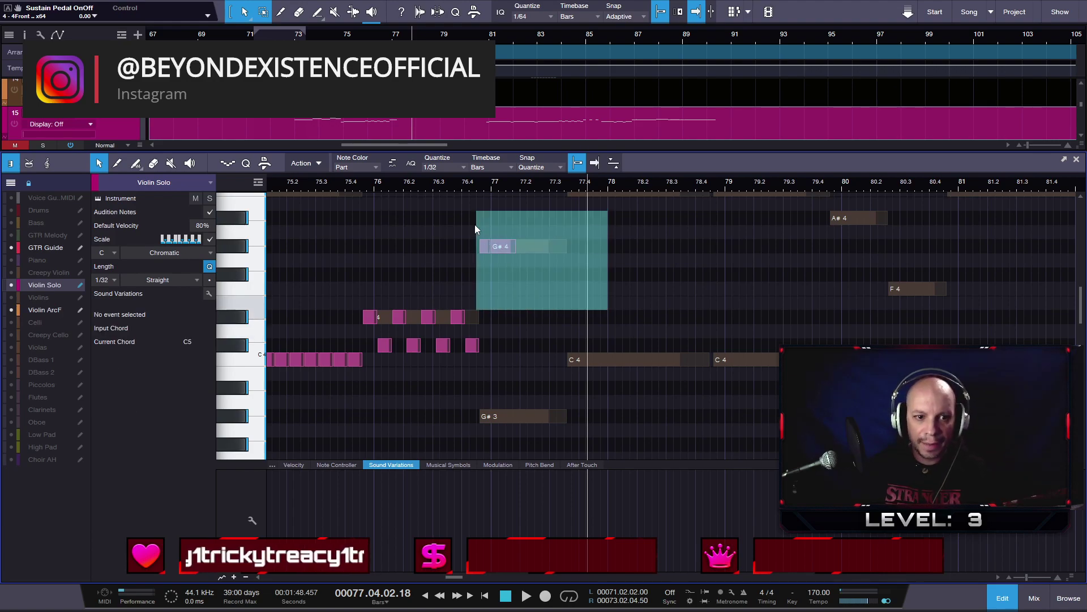
left_click_drag(621, 182, 522, 175)
left_click_drag(654, 184, 531, 225)
left_click(390, 183)
key("space")
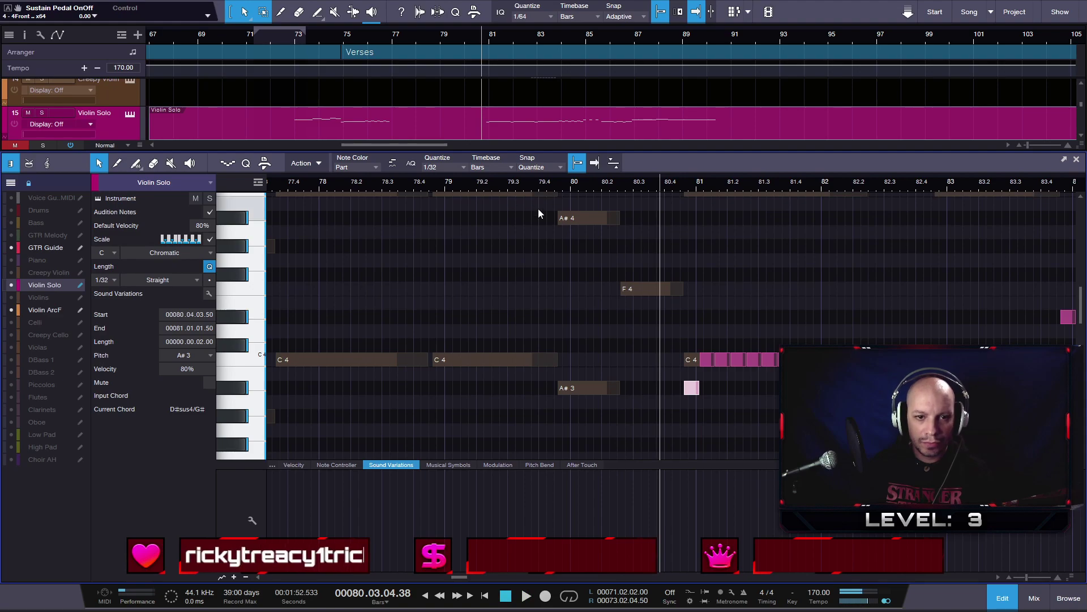
- Paint a D#4 note at 79.04.03.50 with a length of 0.02.00.00, between the guide's A#4 and A#3
key("5")
scroll(571, 289, "up", 1)
scroll(573, 285, "down", 4)
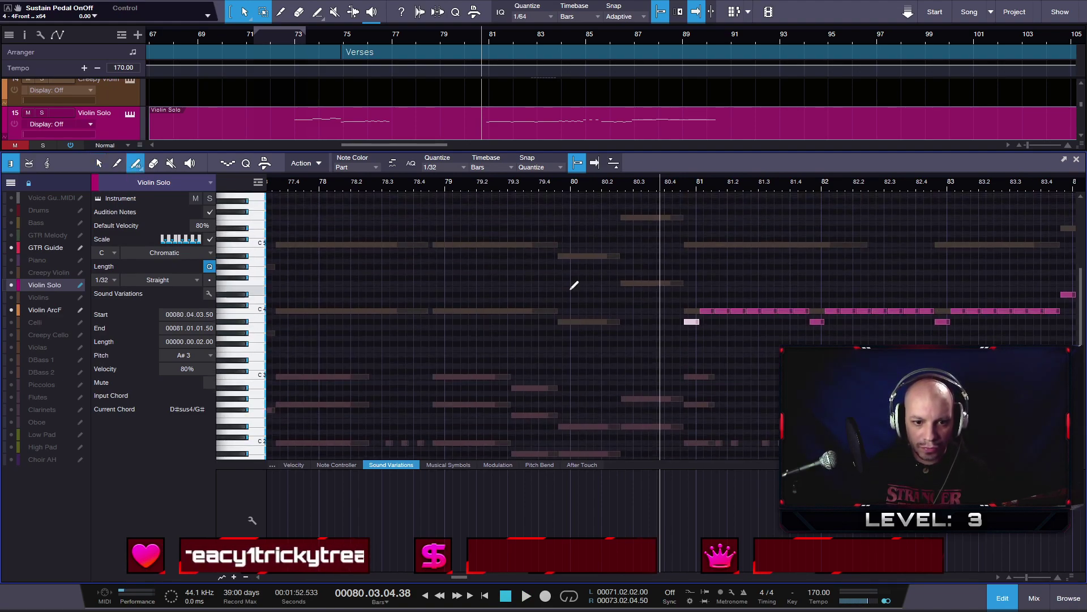
scroll(594, 342, "up", 4)
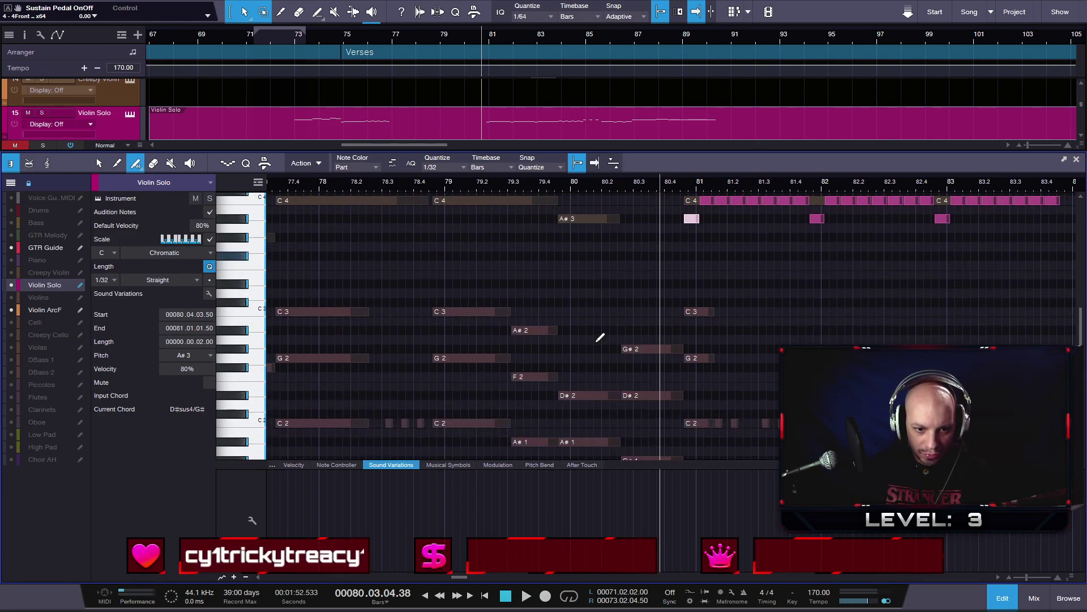
scroll(597, 326, "up", 3)
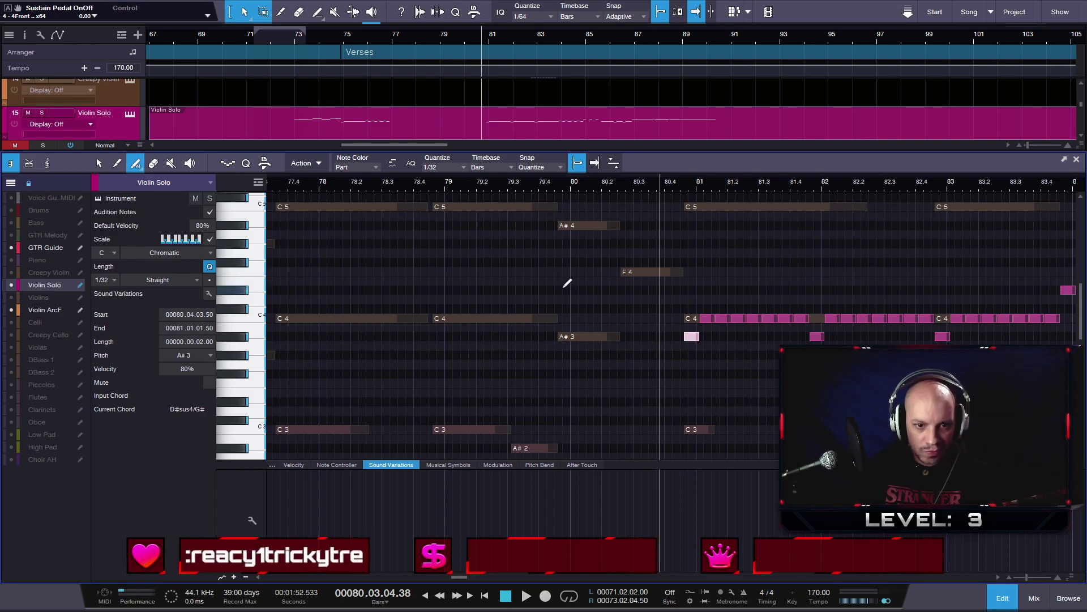
left_click_drag(564, 289, 629, 293)
scroll(622, 295, "up", 3)
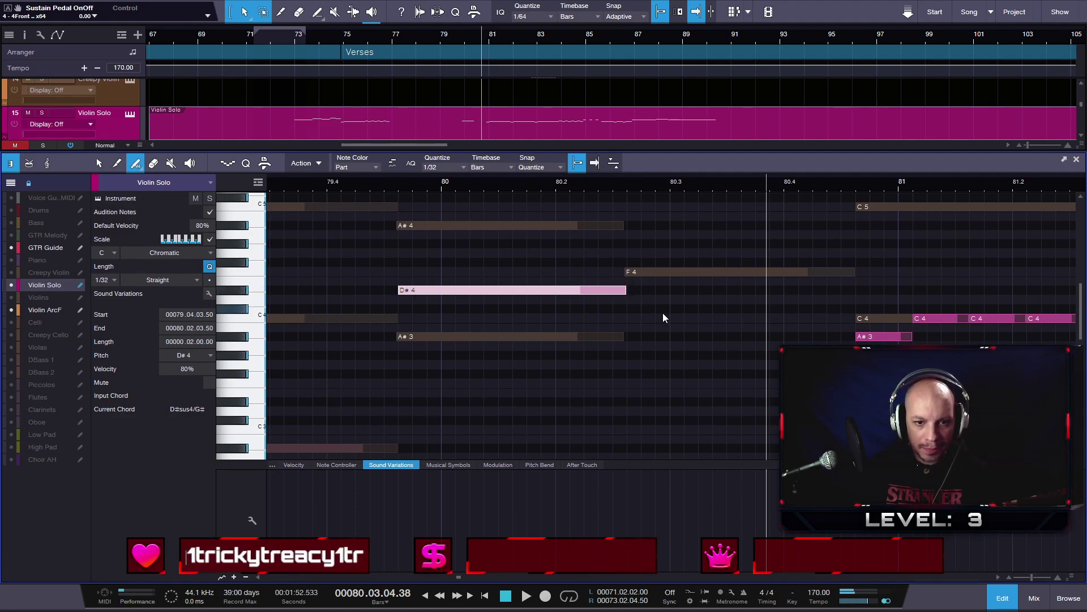
- Paint a G#4 note from 80.02.03.50 to 80.04.03.50, directly after the D#4 note
scroll(662, 312, "down", 3)
scroll(691, 324, "down", 1)
scroll(712, 329, "down", 2)
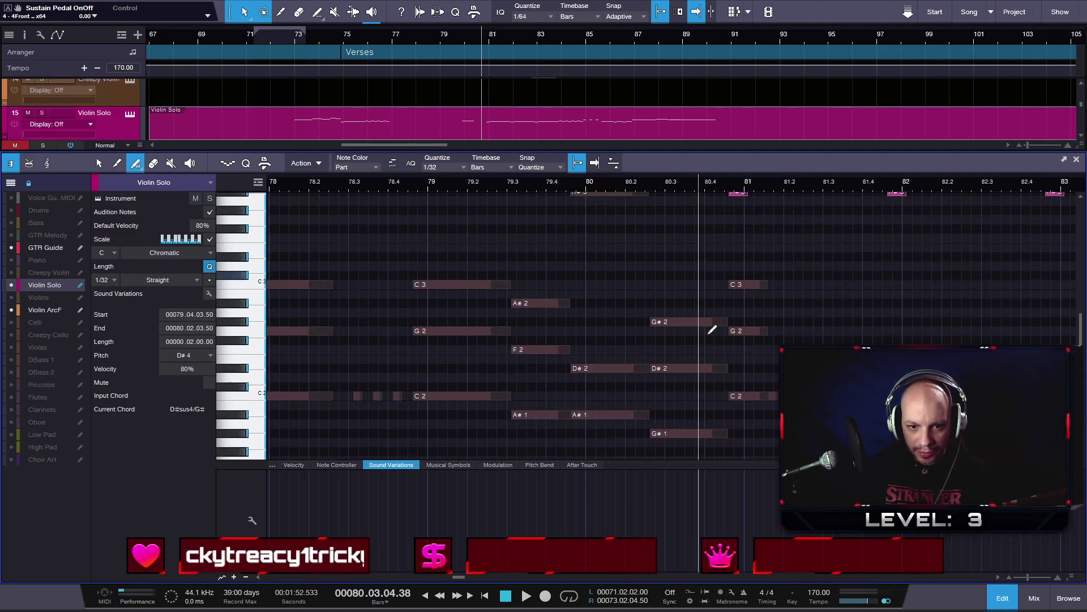
scroll(752, 346, "up", 4)
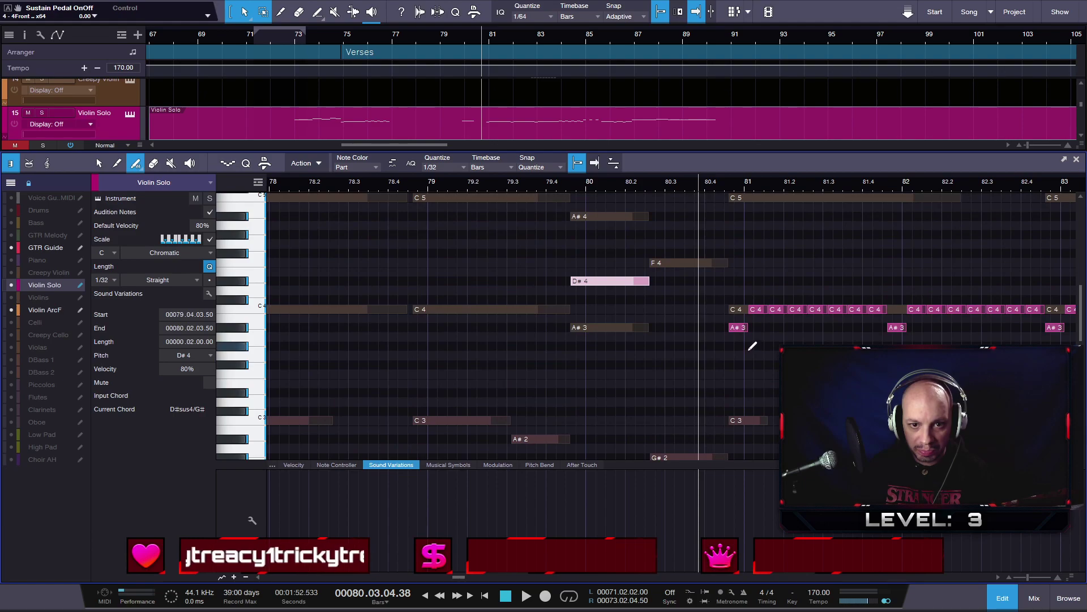
scroll(725, 301, "up", 1)
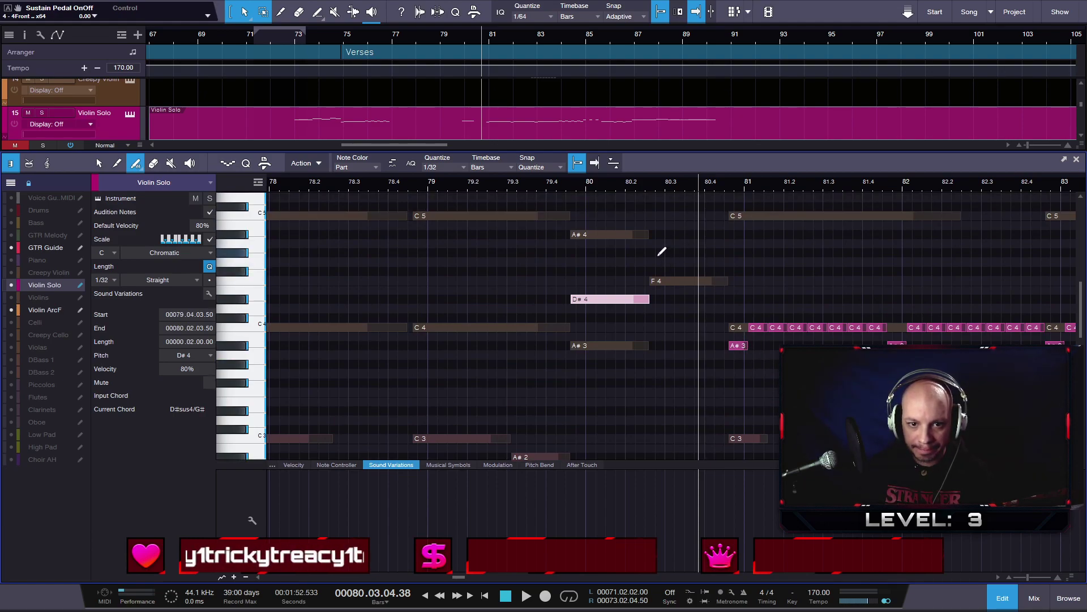
left_click_drag(652, 252, 735, 247)
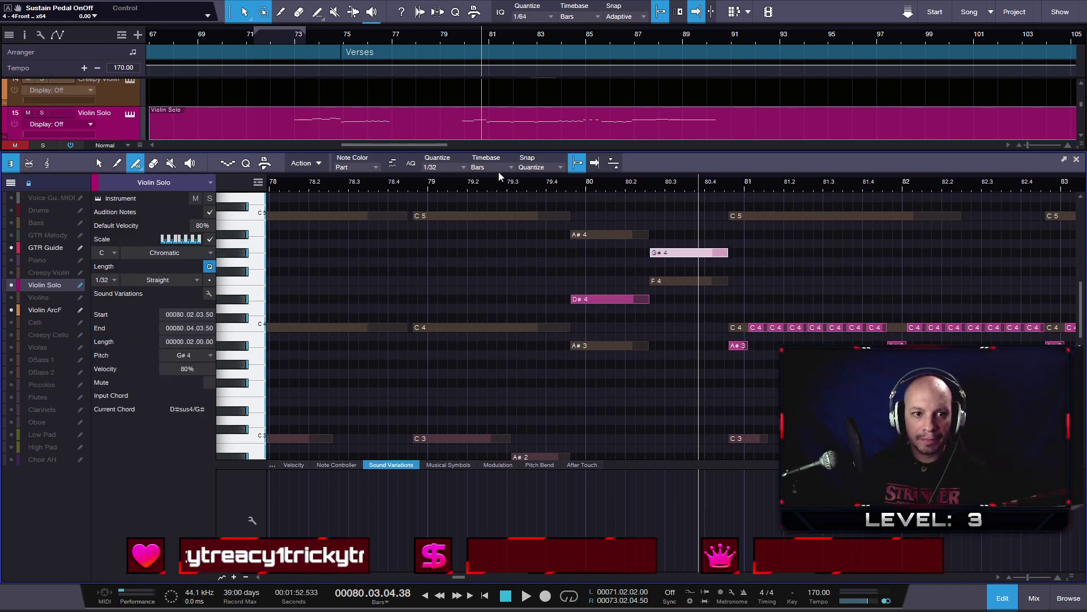
- Play the solo from just before bar 79 through the D#4 and G#4 notes past bar 81
left_click(402, 183)
key("space")
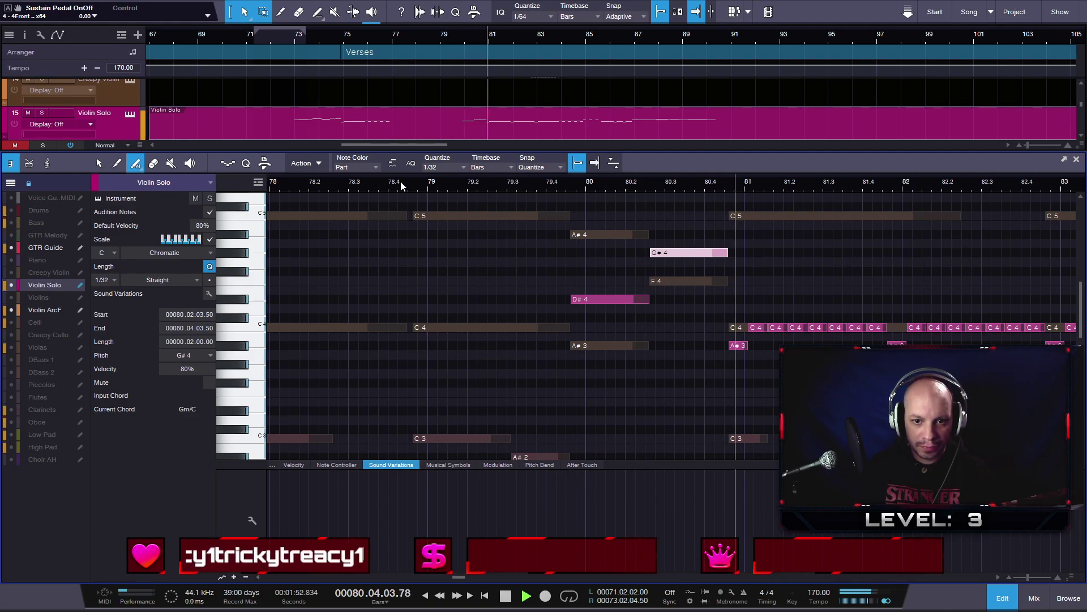
left_click_drag(422, 178, 596, 180)
key("space")
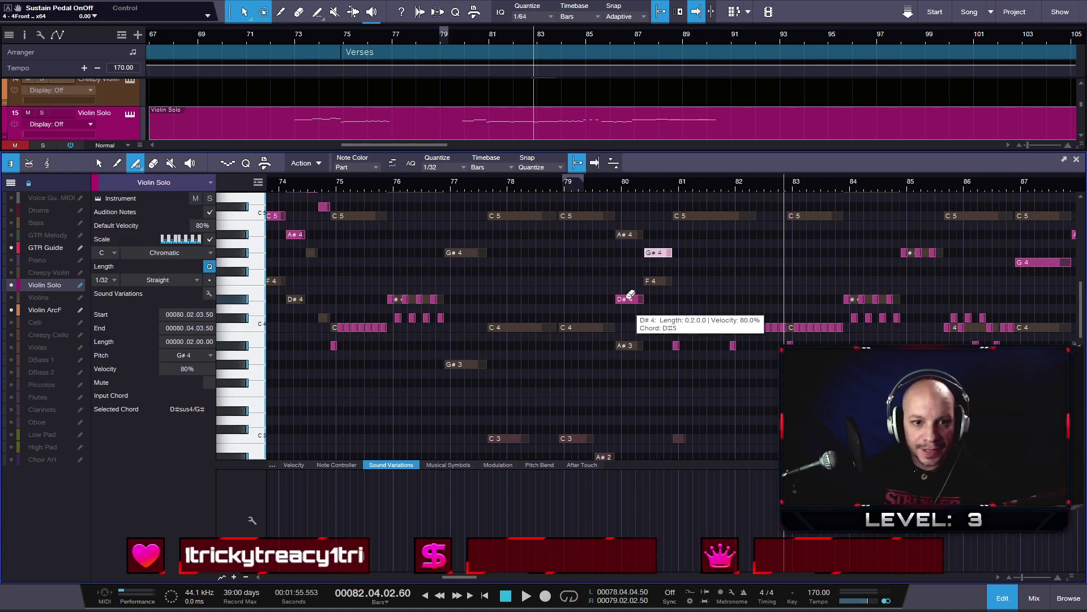
- Play the solo from bar 75 through the empty stretch between bars 77 and 79
scroll(609, 299, "up", 2)
left_click(353, 179)
key("space")
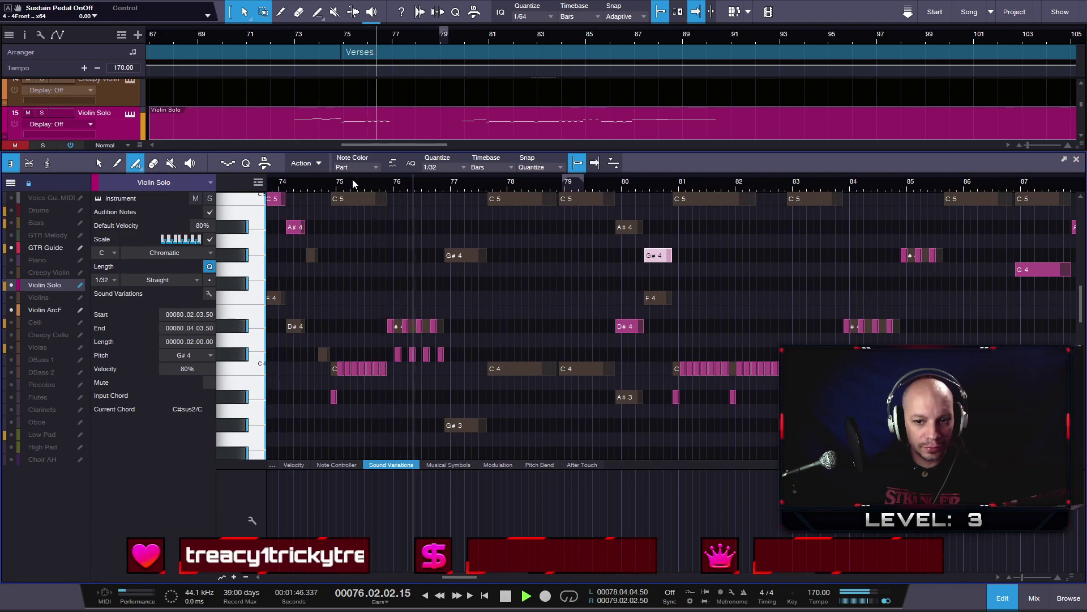
scroll(451, 289, "down", 3)
scroll(452, 292, "down", 4)
scroll(480, 303, "up", 4)
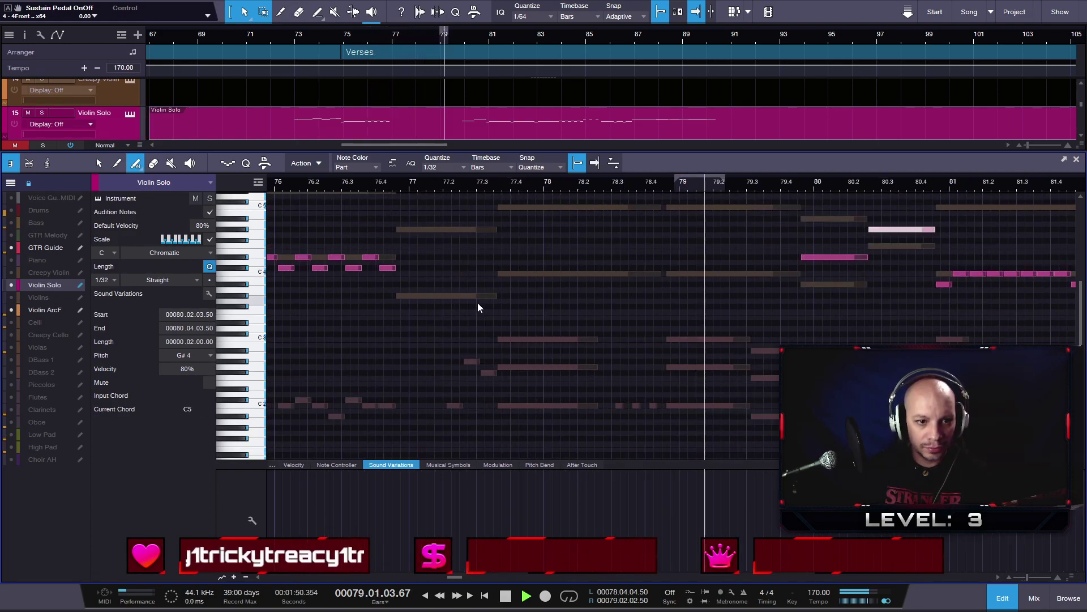
scroll(477, 308, "up", 2)
key("space")
- Paint three short notes over the guide's C2, G#2 and F#2 from 77.02.01.50 and transpose them up two octaves
left_click_drag(446, 405, 474, 403)
mouse_move(475, 360)
left_mouse_down()
mouse_move(500, 356)
mouse_move(499, 373)
mouse_move(526, 373)
mouse_move(432, 337)
left_mouse_up()
key("1")
key("shift+Up")
key("shift+Up")
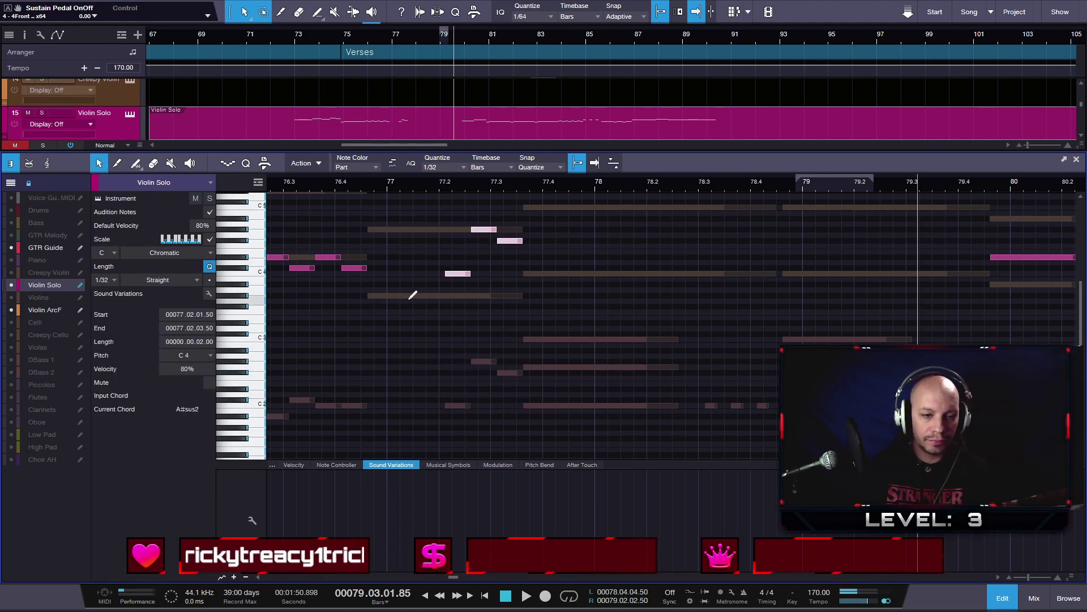
- Examine how the new C4, G#4 and F#4 notes line up with the guide's high and low notes around bar 77
scroll(441, 298, "down", 5)
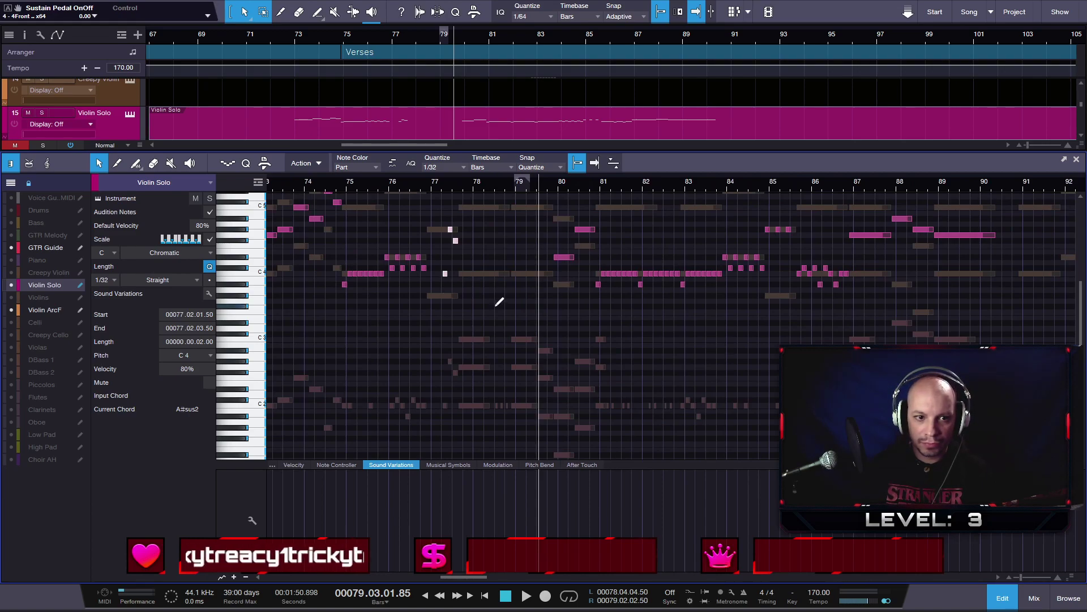
scroll(436, 302, "up", 3)
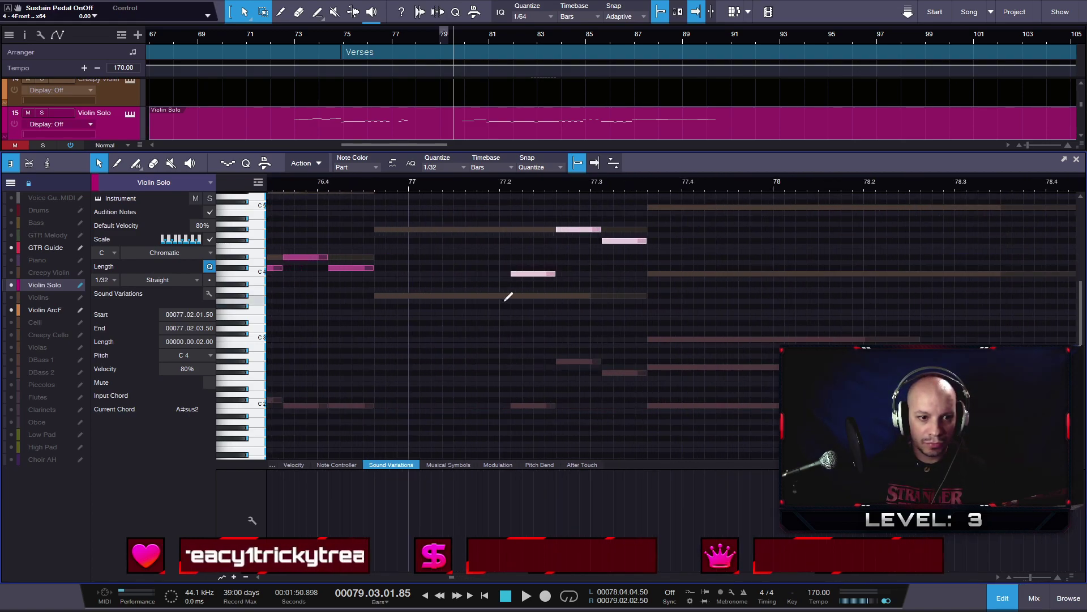
scroll(508, 296, "up", 5)
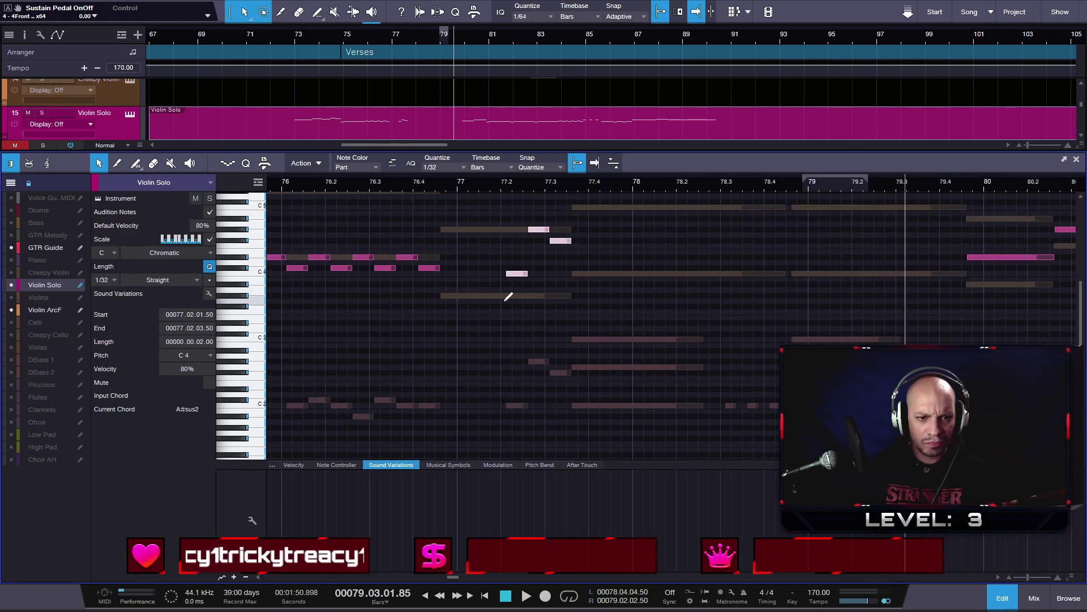
scroll(508, 296, "up", 2)
scroll(508, 296, "down", 2)
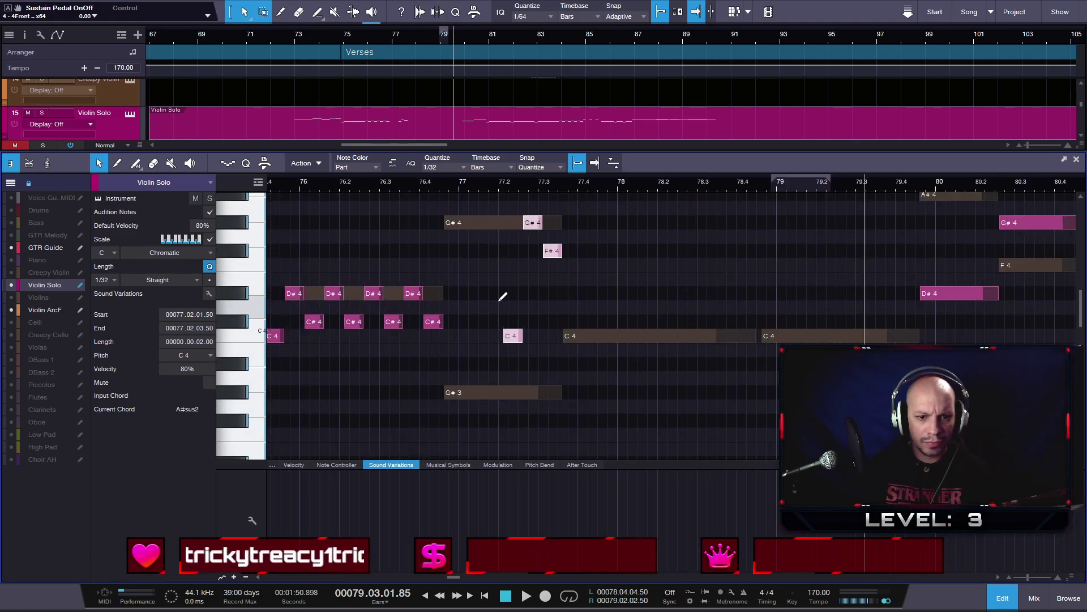
scroll(567, 306, "up", 2)
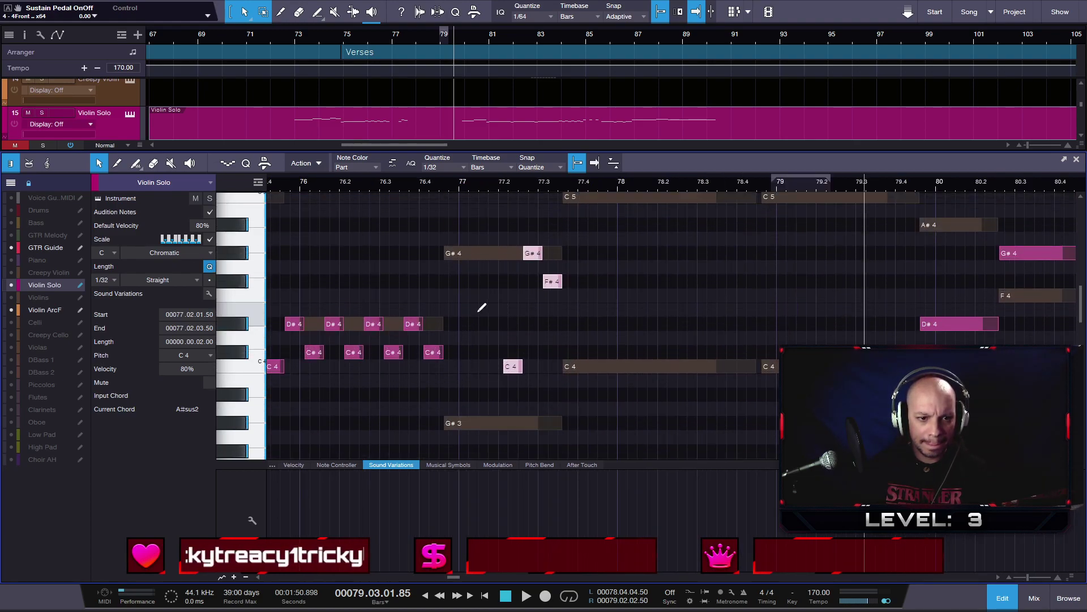
scroll(458, 359, "down", 2)
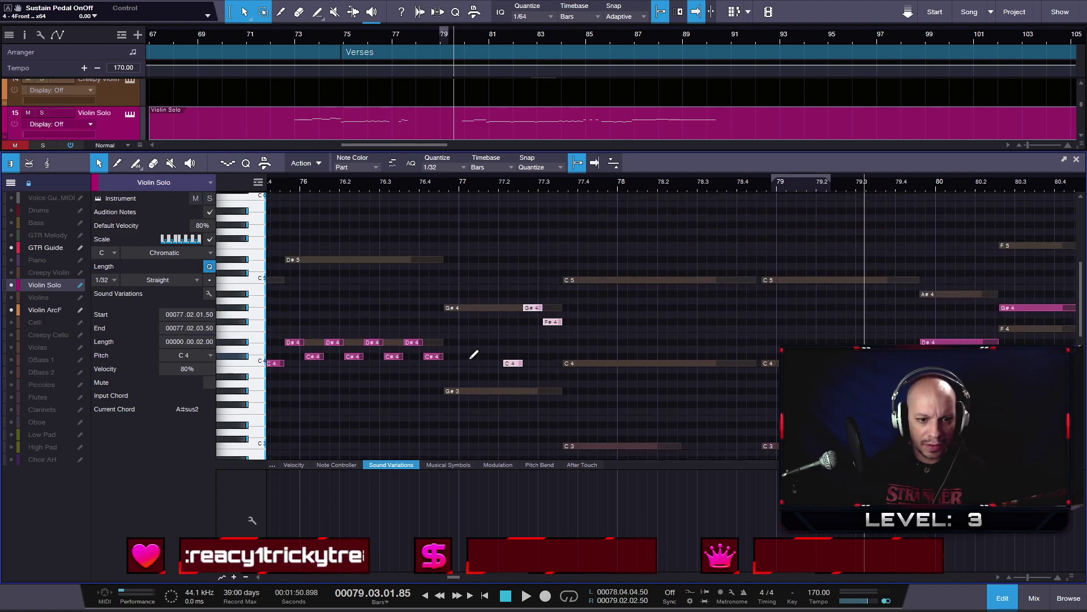
scroll(475, 361, "down", 6)
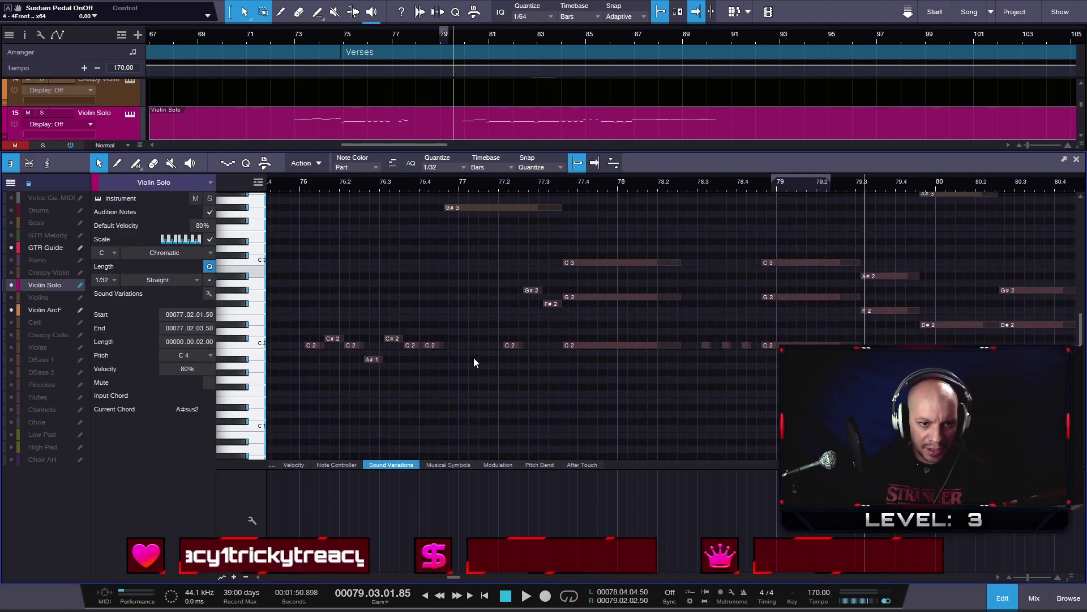
scroll(475, 362, "up", 2)
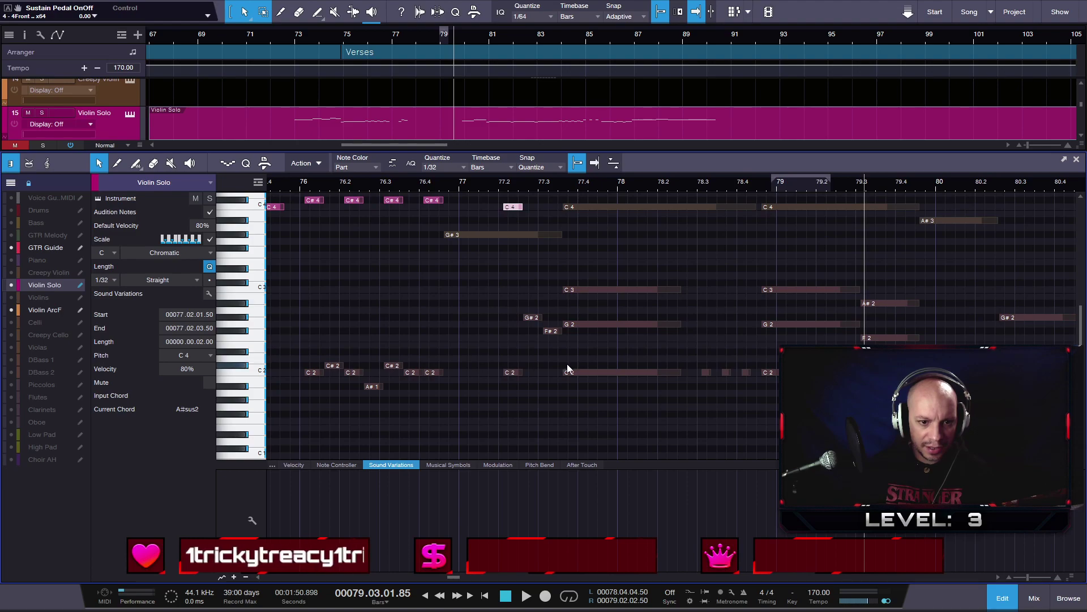
scroll(543, 385, "up", 1)
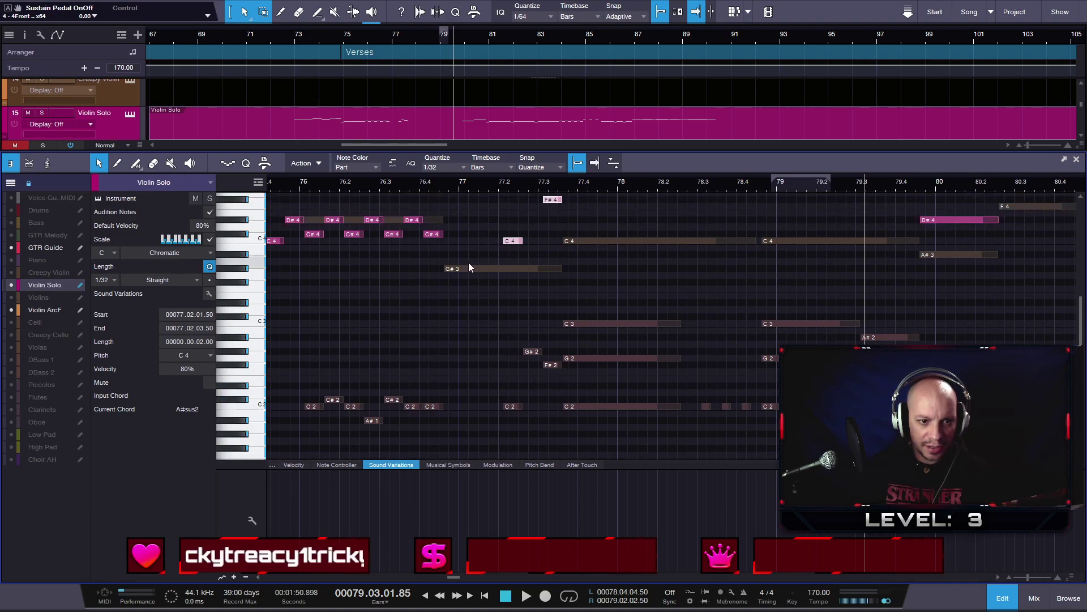
scroll(491, 268, "up", 2)
scroll(485, 268, "down", 1)
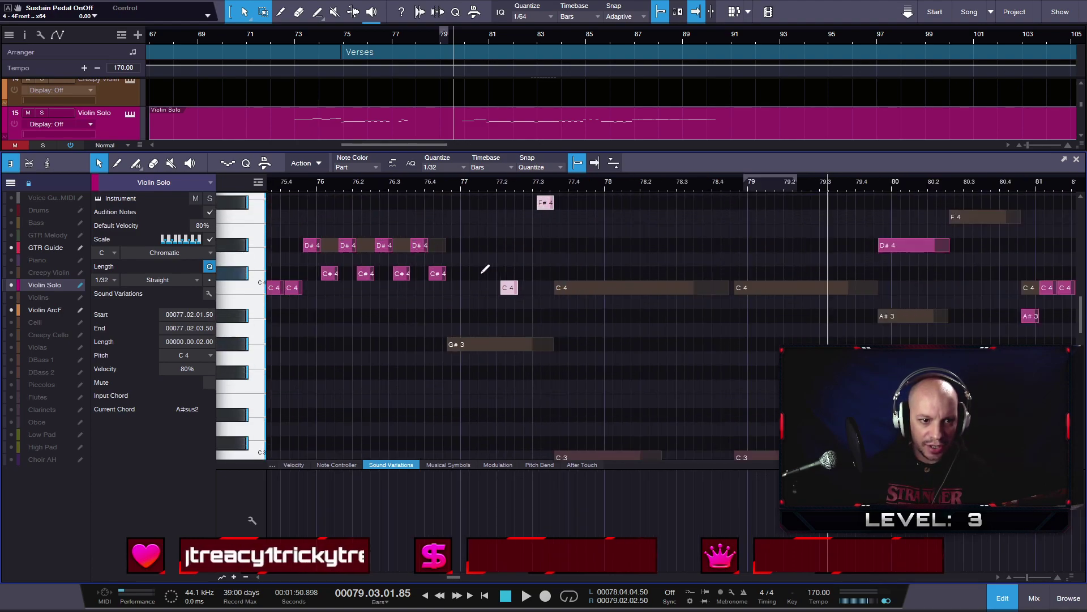
scroll(486, 269, "down", 2)
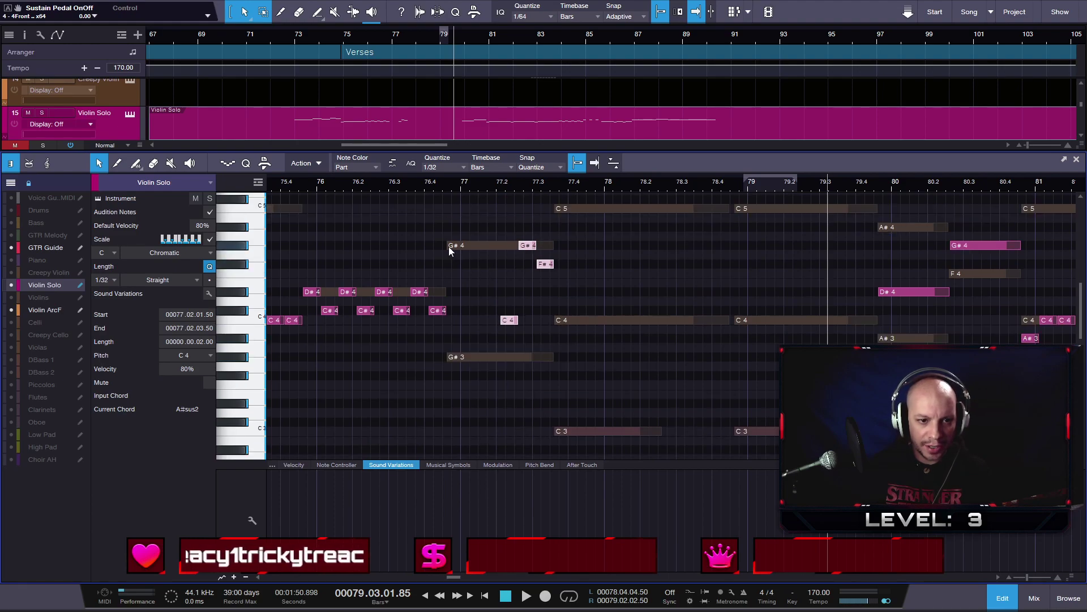
- Play the solo from about 76.3 through the three-note run in bar 77
key("5")
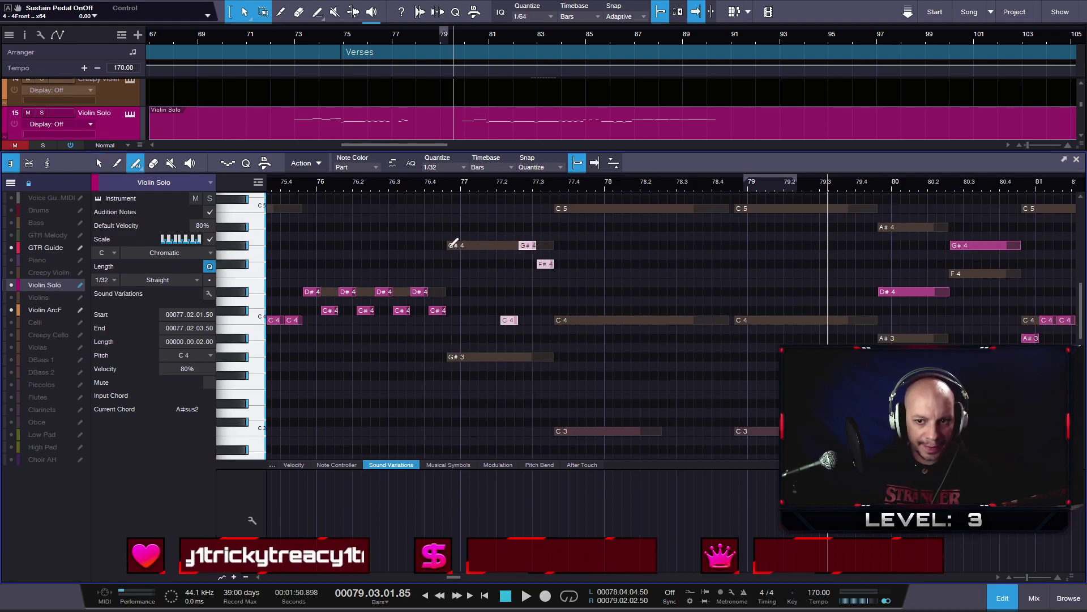
left_click(395, 183)
key("space")
key("space")
scroll(505, 263, "up", 2)
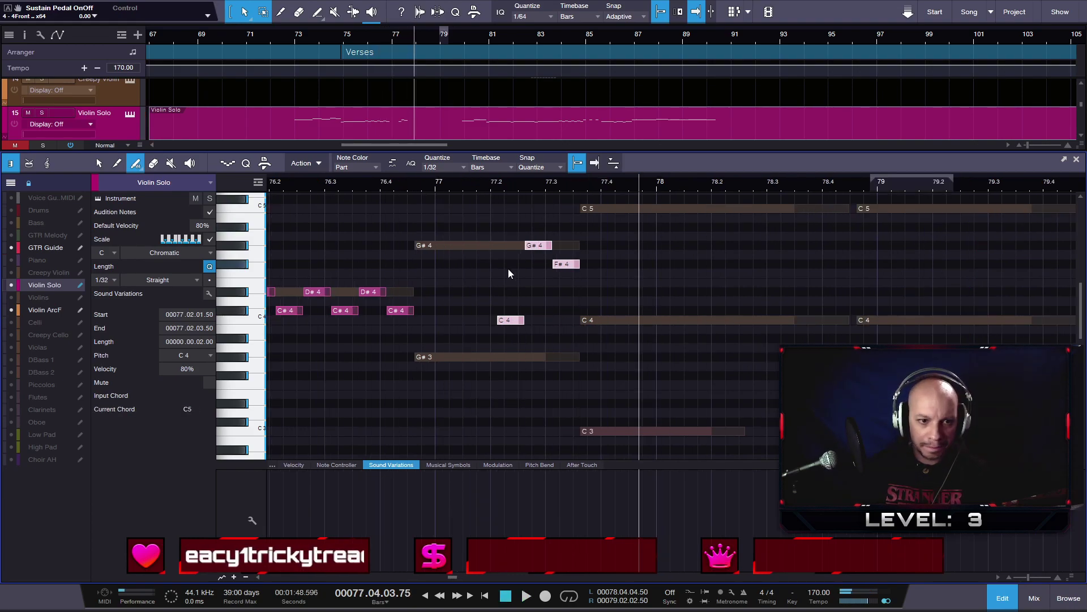
- Paint three short G#4 notes leading up to the C4 in bar 77, and lower the second to D#4 and the third to C#4
mouse_move(420, 241)
left_mouse_down()
mouse_move(454, 237)
mouse_move(442, 243)
left_mouse_up()
scroll(441, 258, "up", 5)
scroll(441, 258, "down", 4)
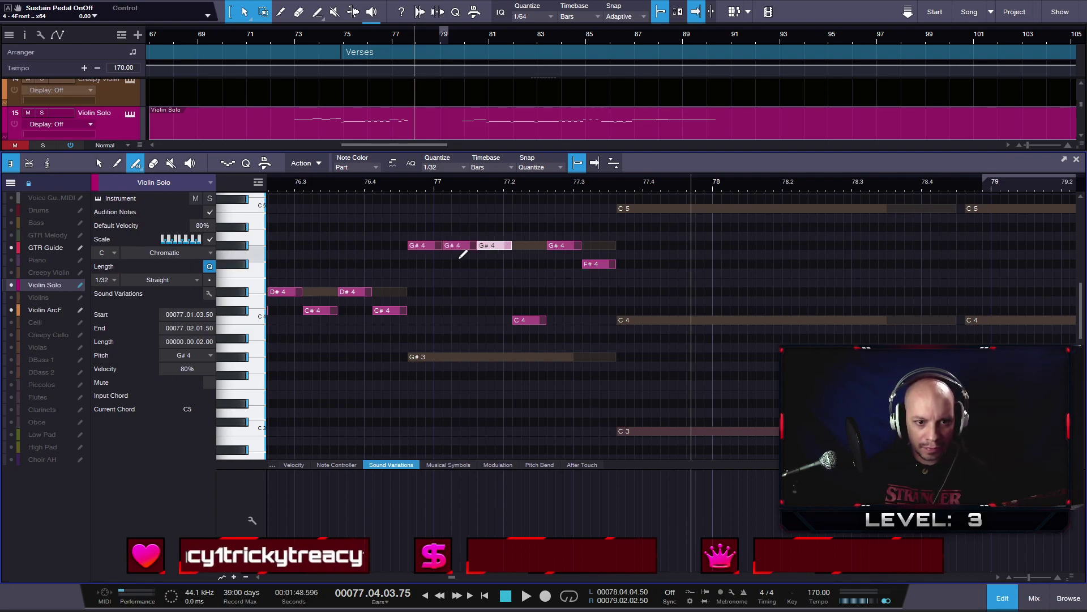
left_click_drag(461, 246, 459, 294)
left_click_drag(492, 246, 492, 311)
- Play the full run from about 76.3, and play it again with the Violin Solo track soloed
left_click(297, 183)
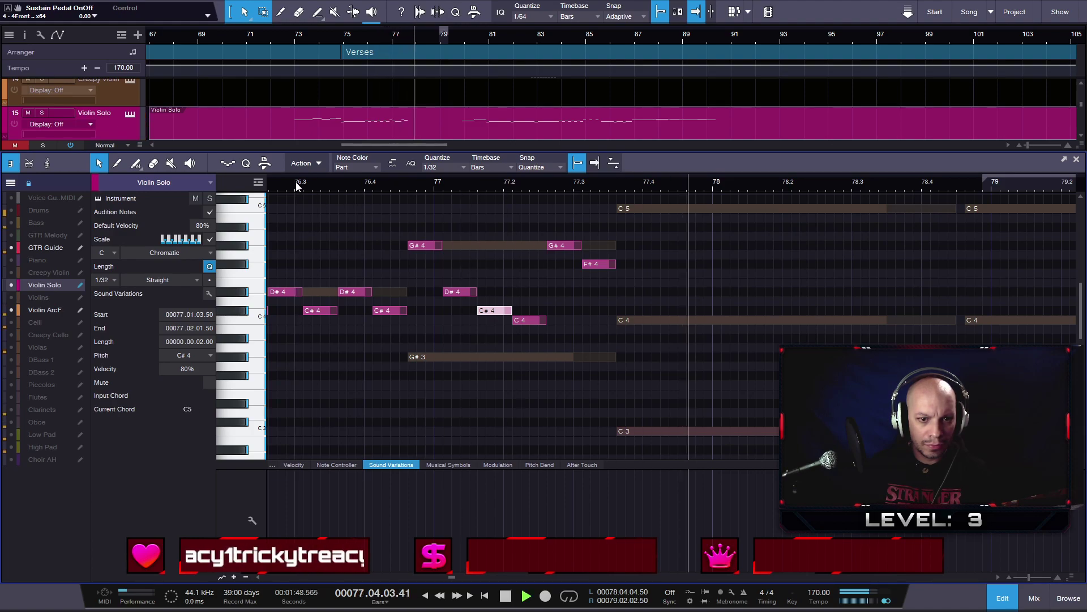
key("space")
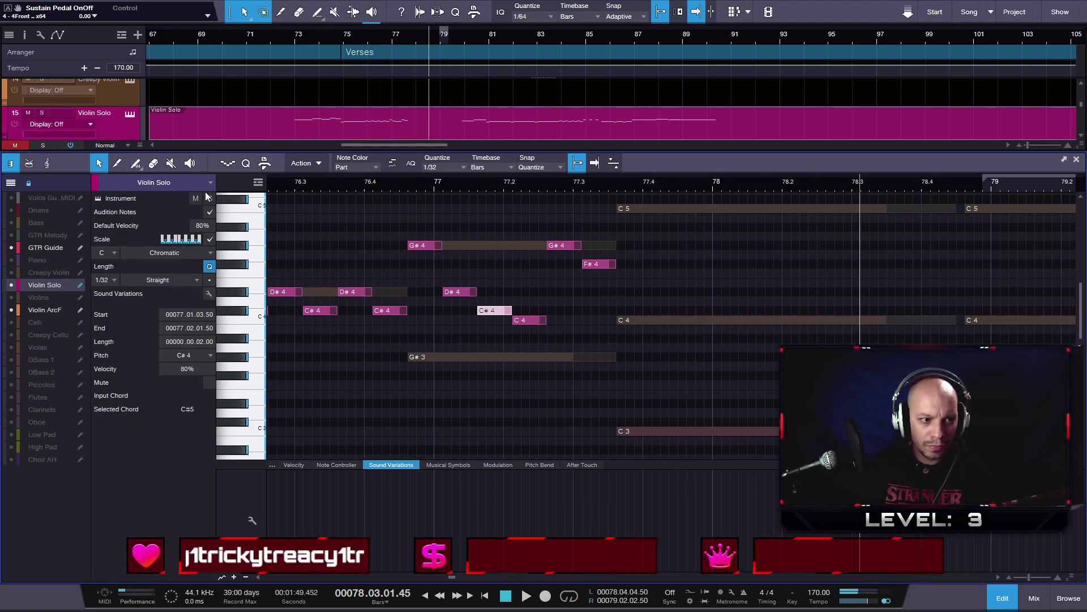
left_click(288, 181)
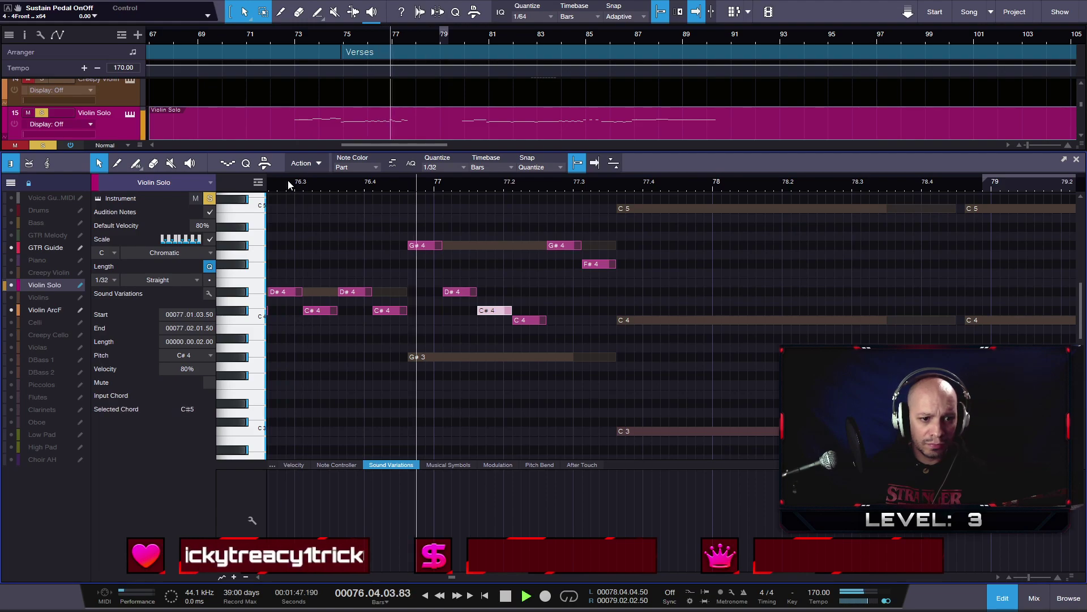
key("space")
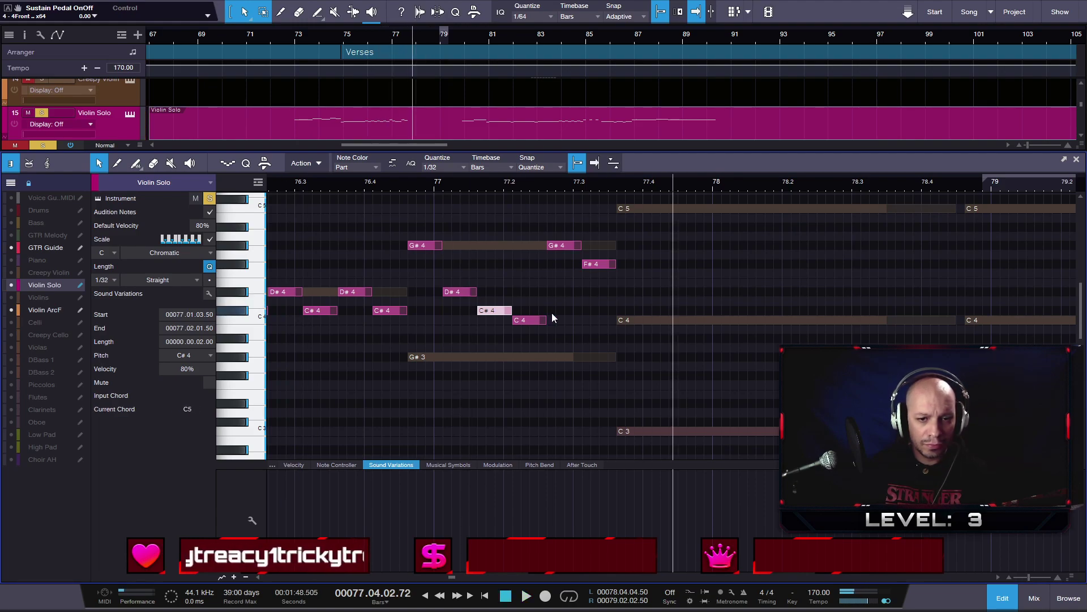
- Paint a long G4 note from 77.03.03.50 to 78.04.03.00, directly after the F#4
scroll(664, 313, "down", 2)
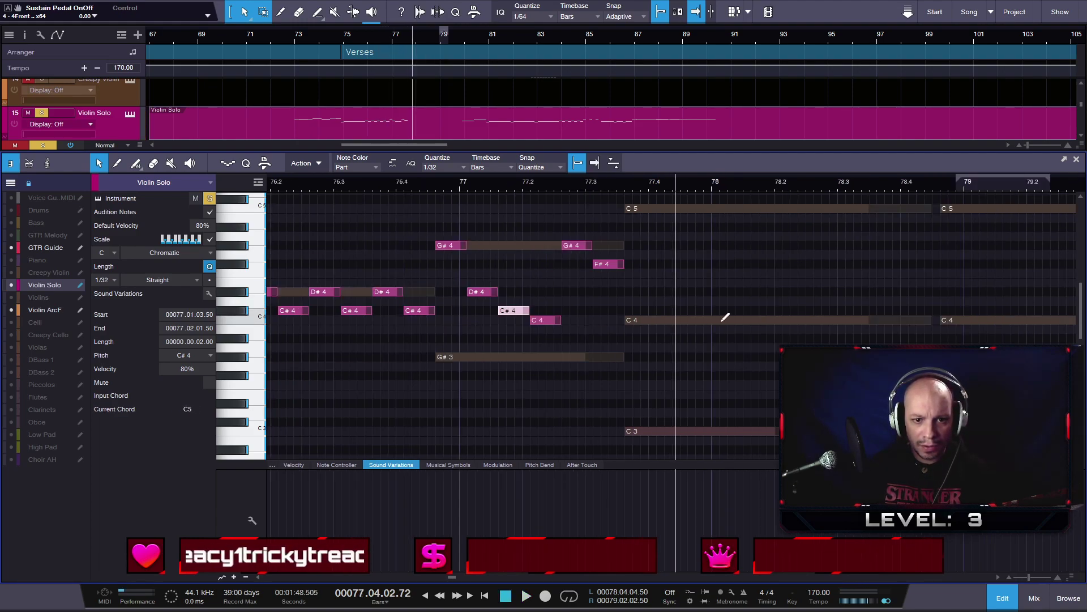
key("5")
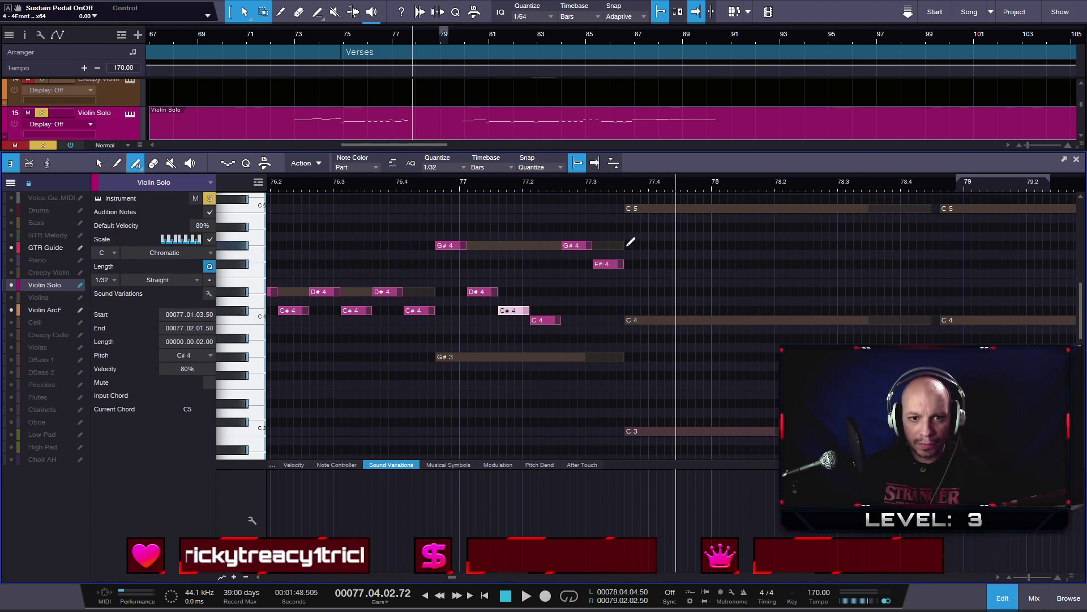
scroll(743, 264, "down", 4)
scroll(743, 264, "up", 5)
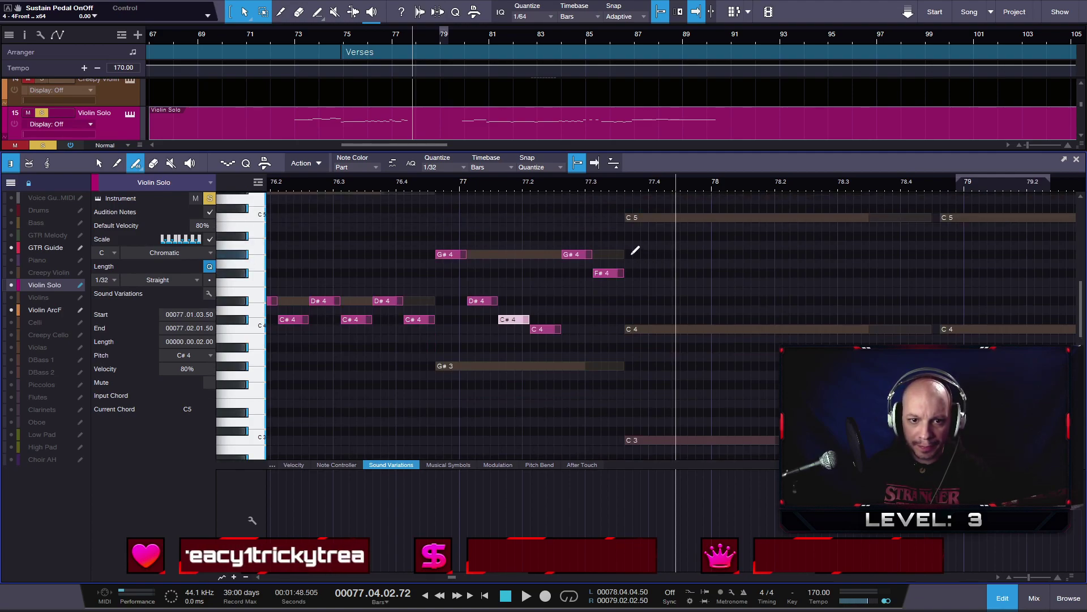
left_click_drag(626, 263, 934, 264)
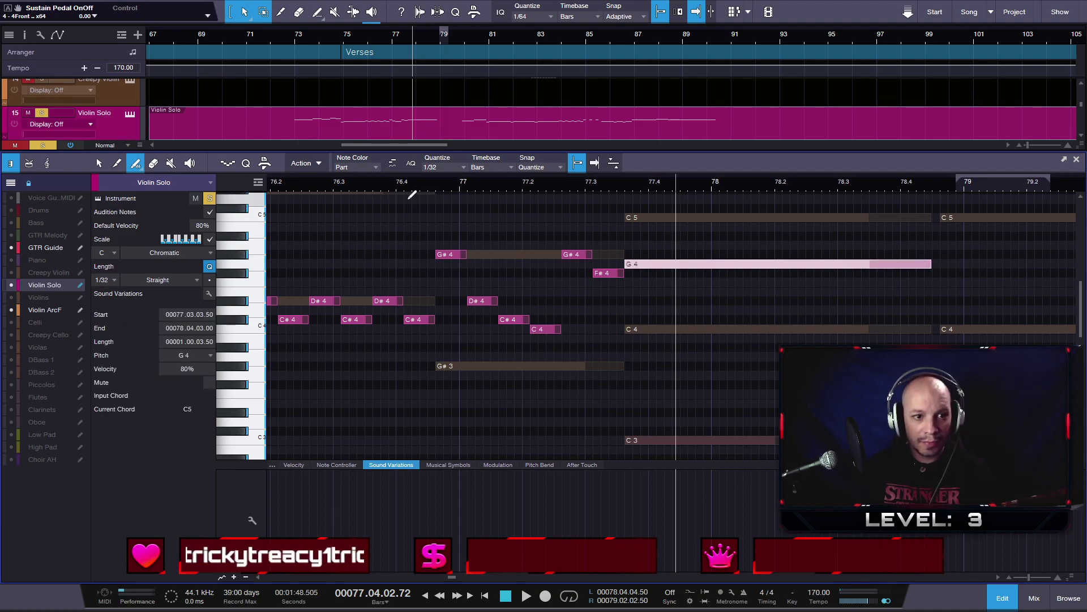
- Play the soloed violin run into the long G4 note and on past bar 79
key("space")
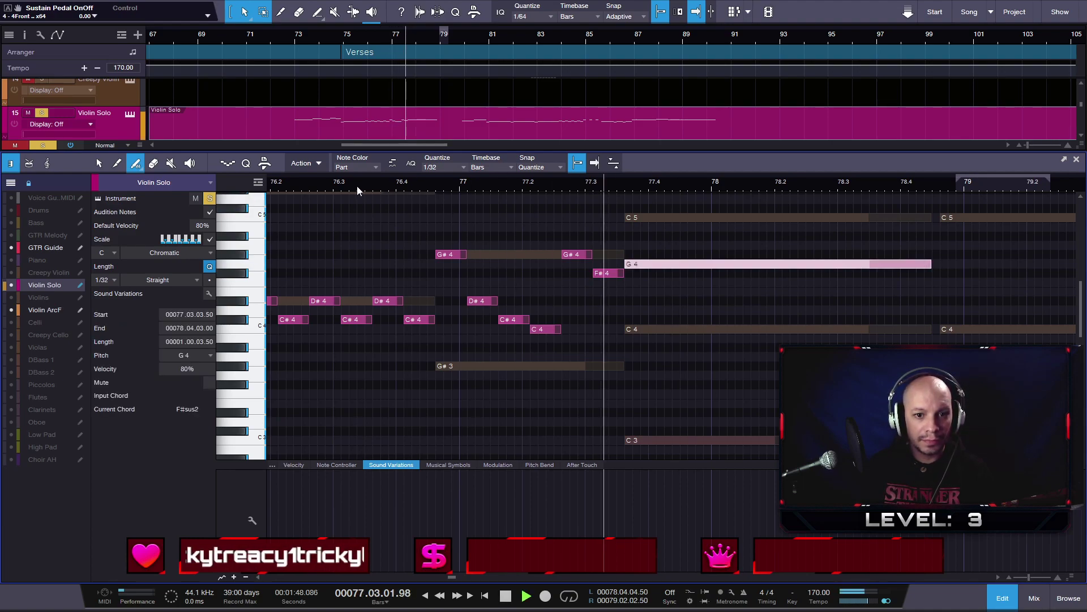
left_click_drag(575, 185, 512, 170)
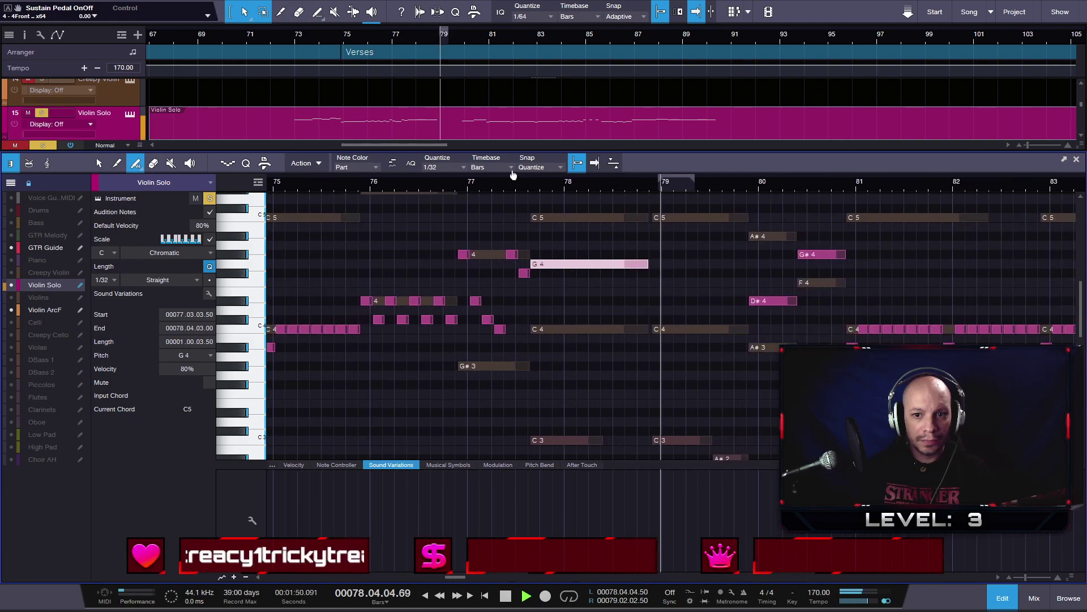
key("space")
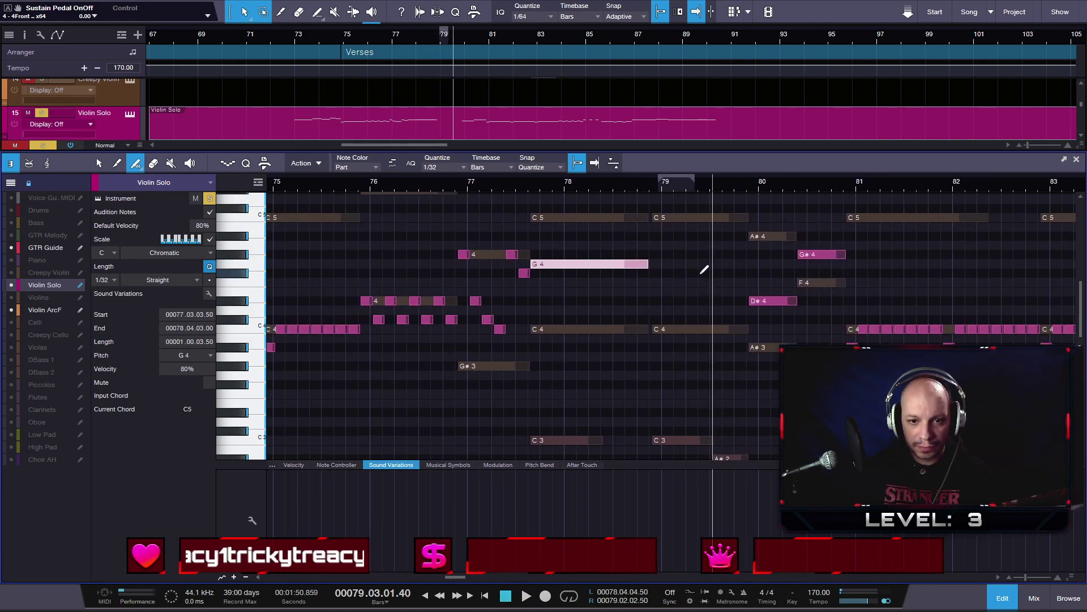
- Paint a second G4 note from 78.04.03.50 to 79.04.03.50, filling the space before the D#4
scroll(664, 266, "up", 5)
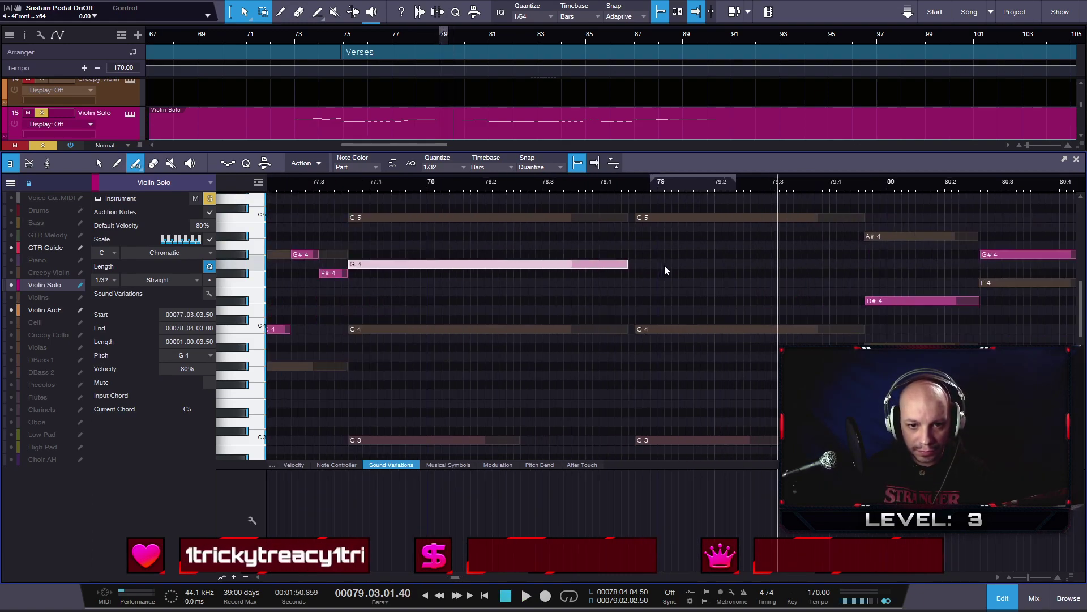
left_click_drag(625, 260, 974, 260)
scroll(674, 298, "down", 2)
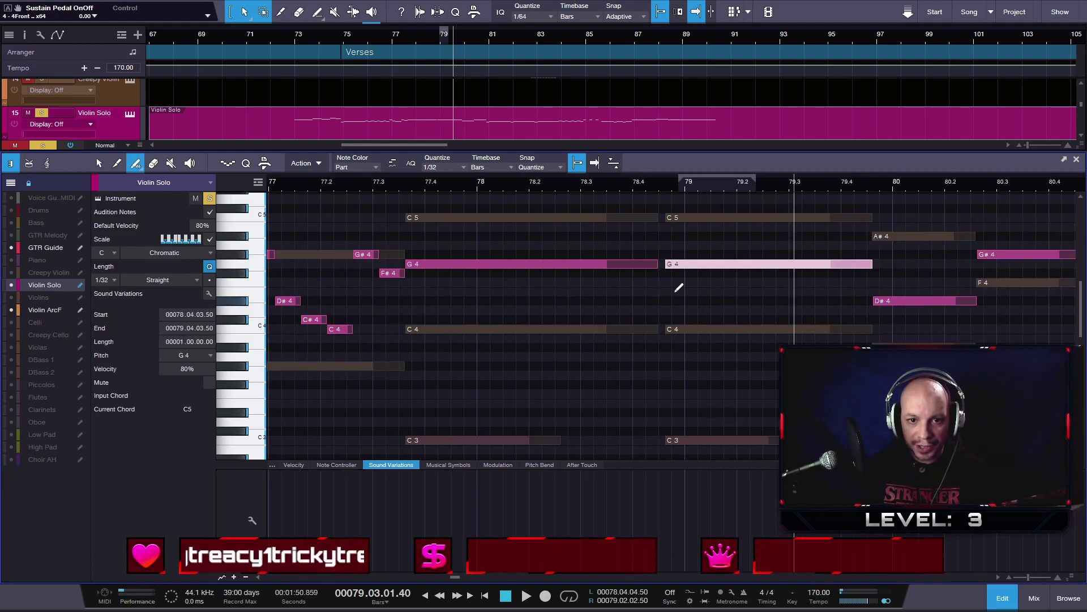
scroll(665, 291, "down", 5)
scroll(652, 345, "up", 4)
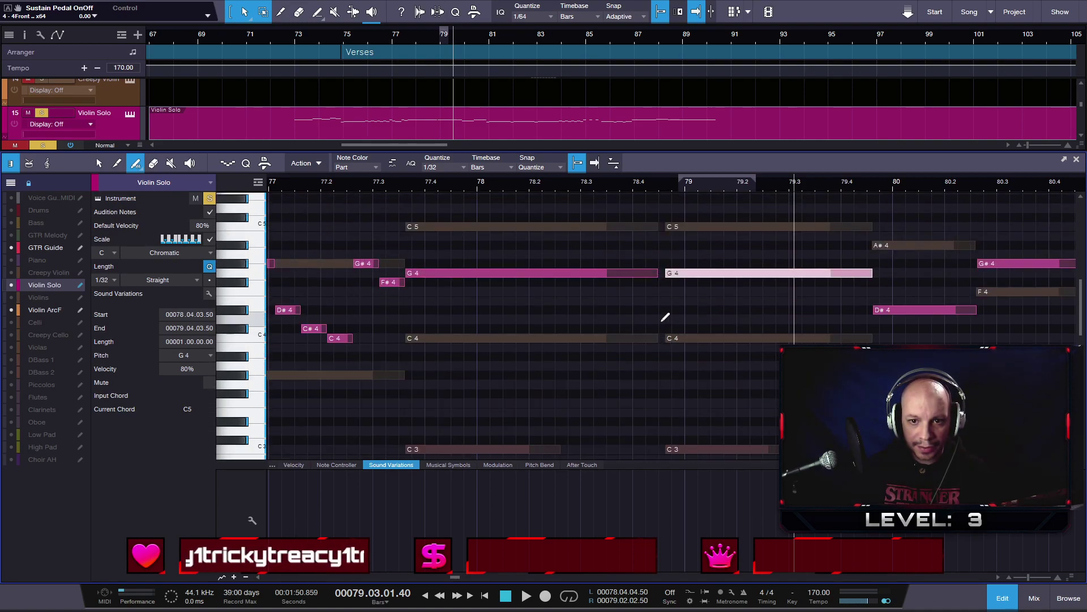
scroll(666, 317, "down", 3)
scroll(663, 321, "down", 4)
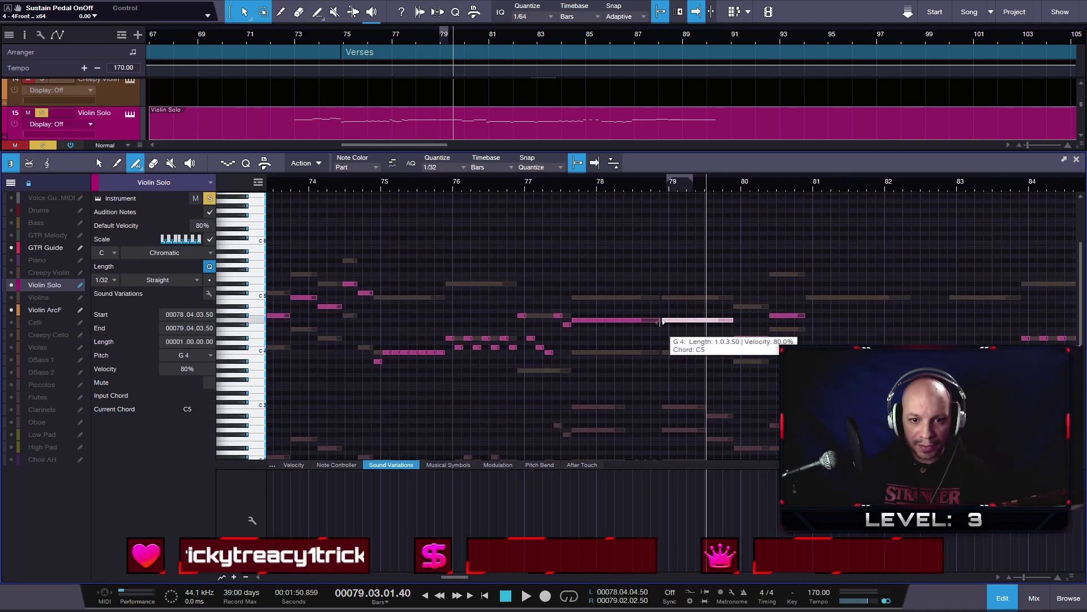
scroll(664, 319, "down", 1)
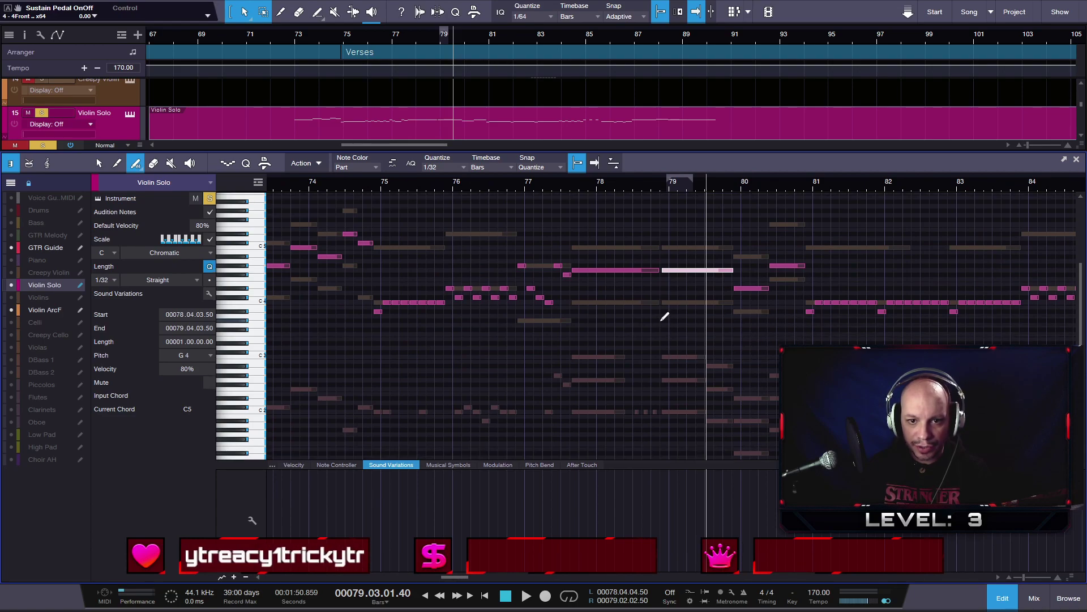
- Close the note editor and examine how the note starts and gaps line up across the instrument tracks around bar 79
left_click(1077, 162)
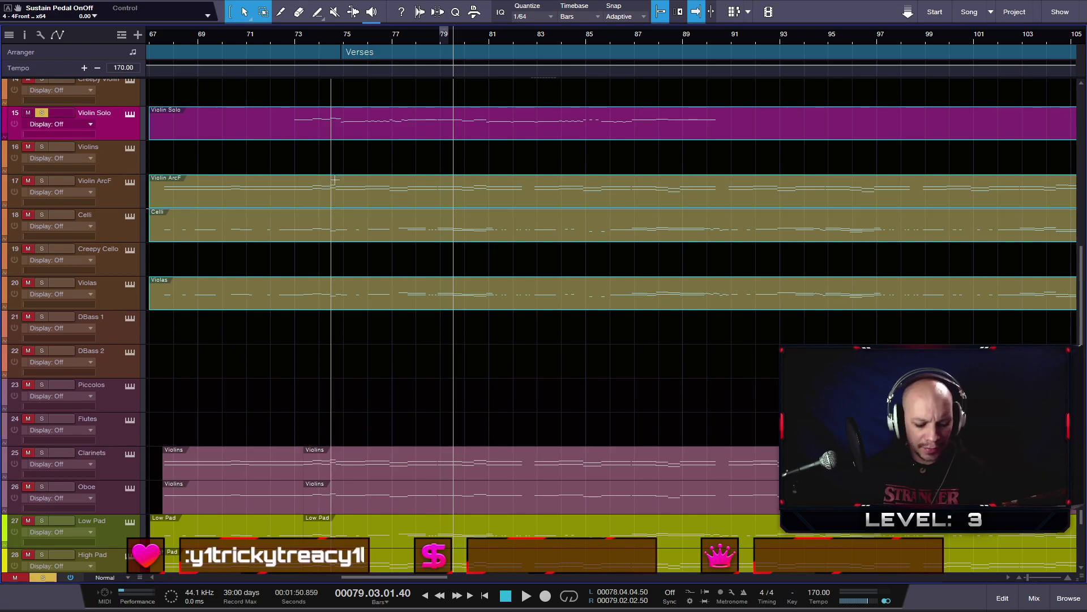
scroll(467, 385, "up", 5)
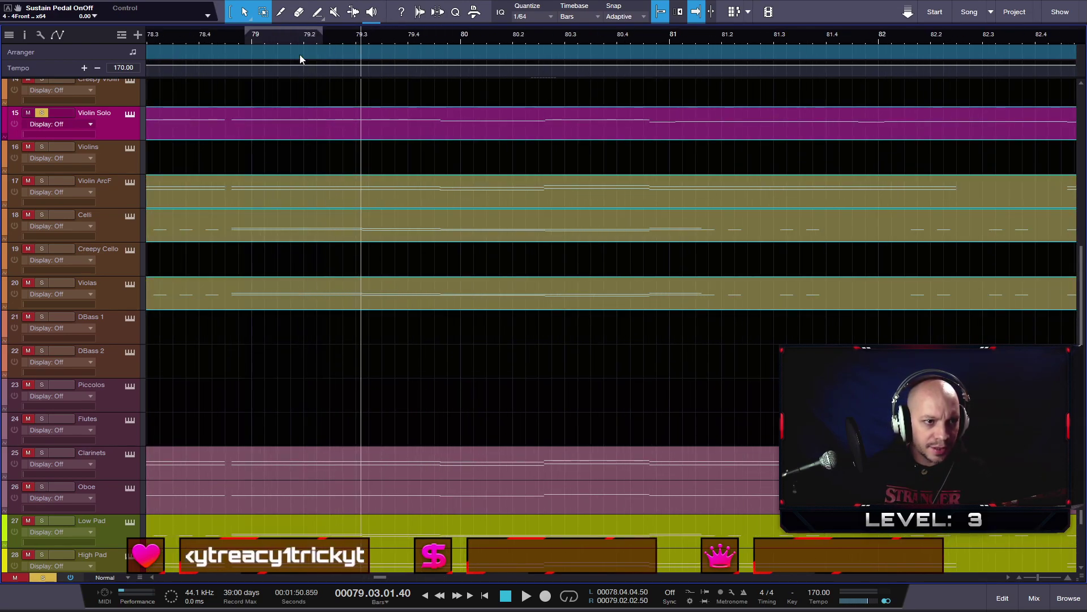
left_click(347, 38)
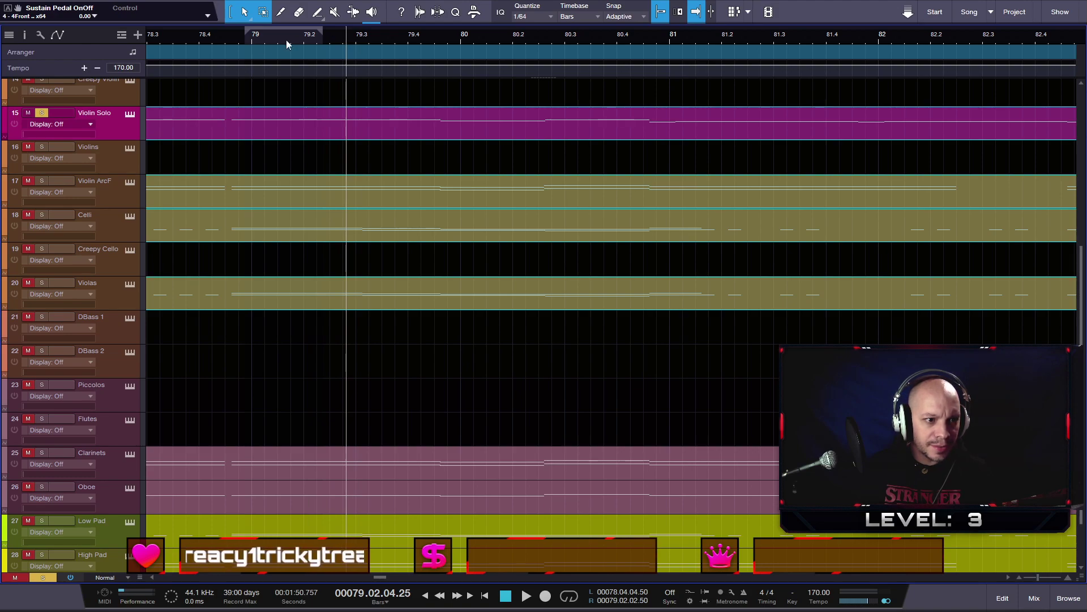
left_click_drag(227, 39, 373, 37)
scroll(340, 150, "down", 2)
scroll(337, 210, "down", 2)
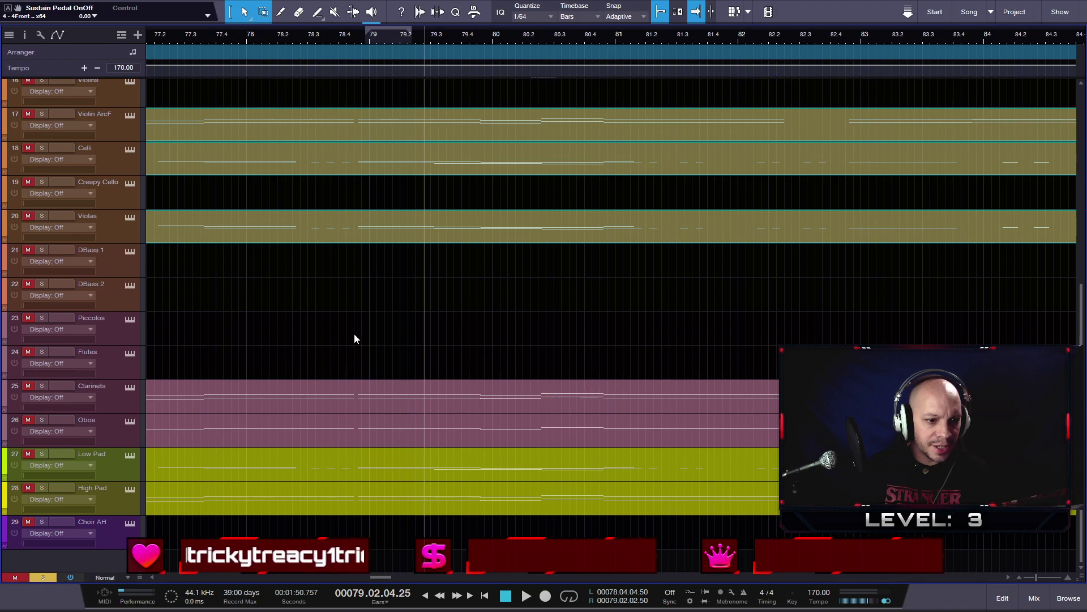
scroll(346, 225, "up", 5)
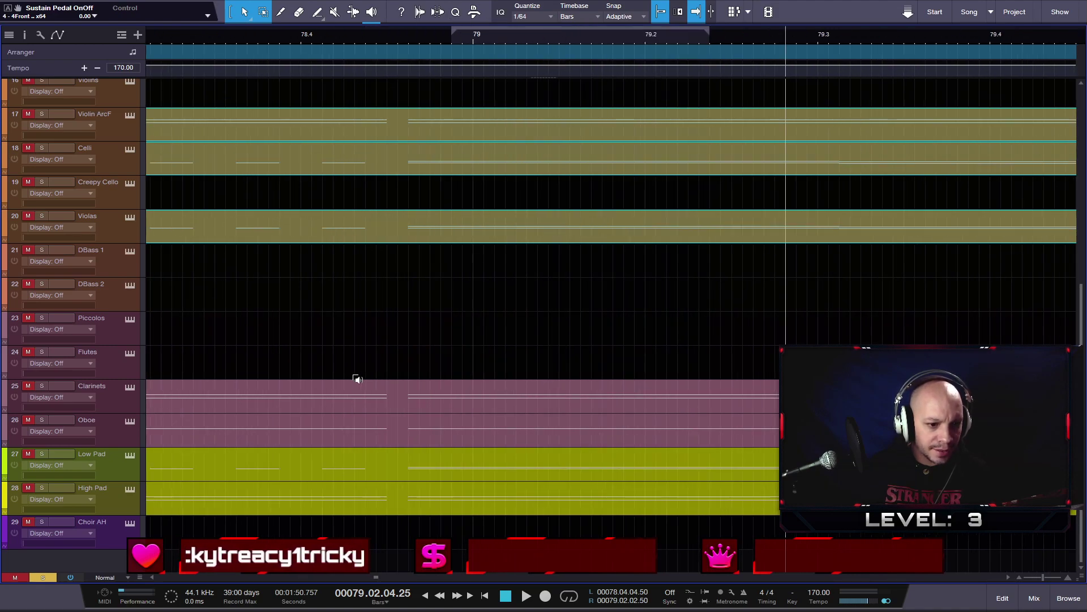
scroll(404, 437, "up", 10)
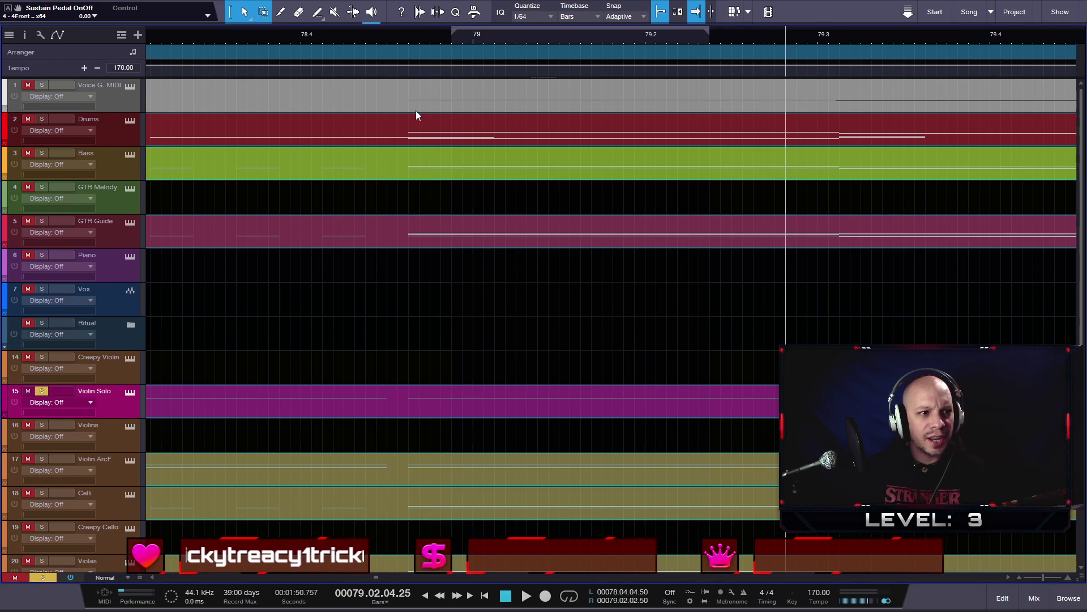
key("shift+e")
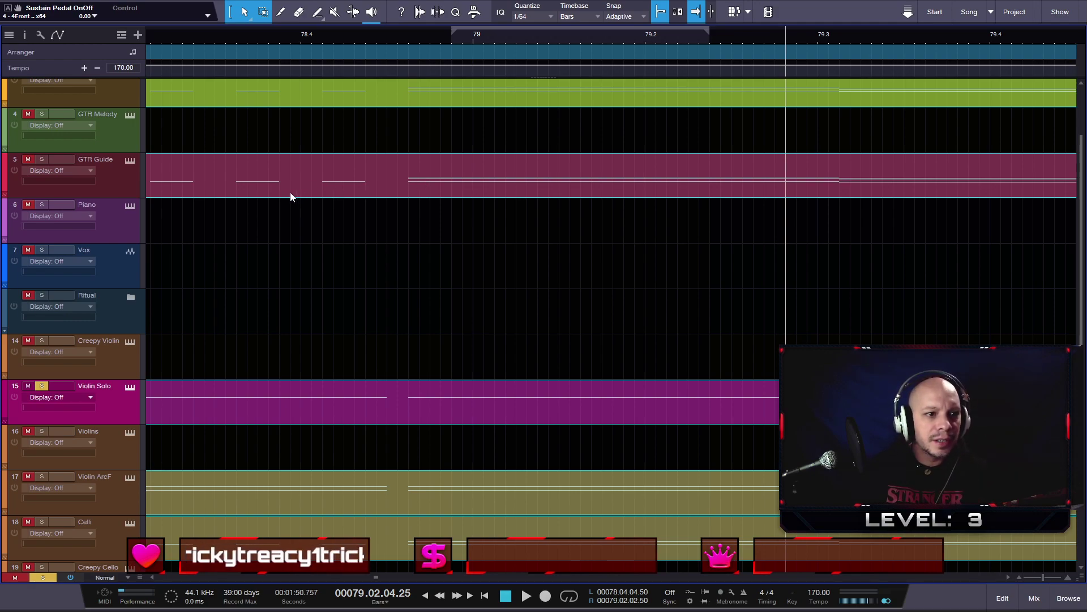
- Reopen the Violin Solo part for note editing and play the soloed line from about bar 73
double_click(409, 420)
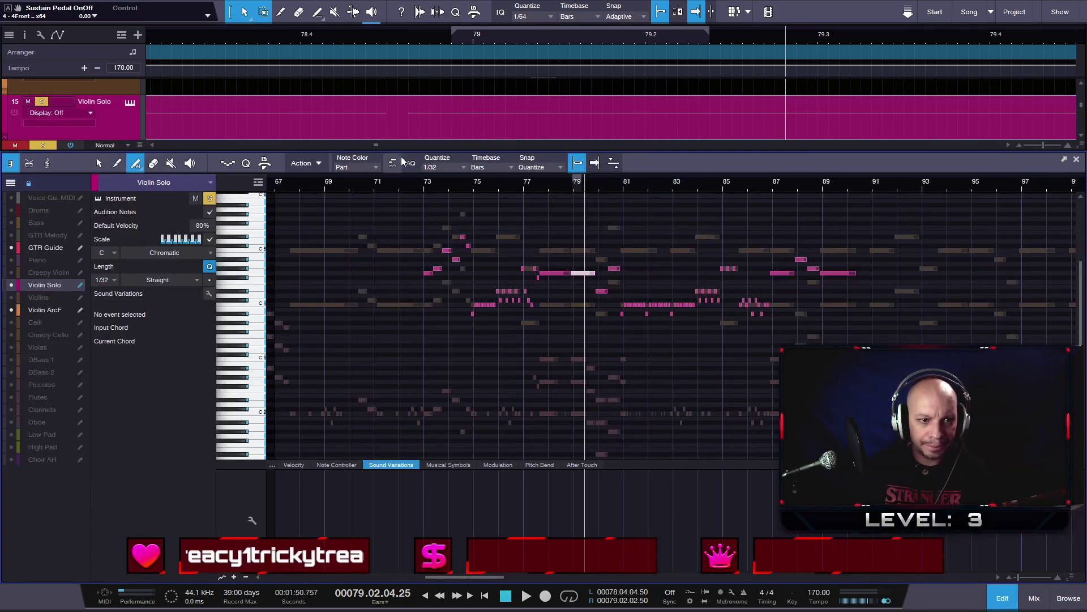
double_click(425, 185)
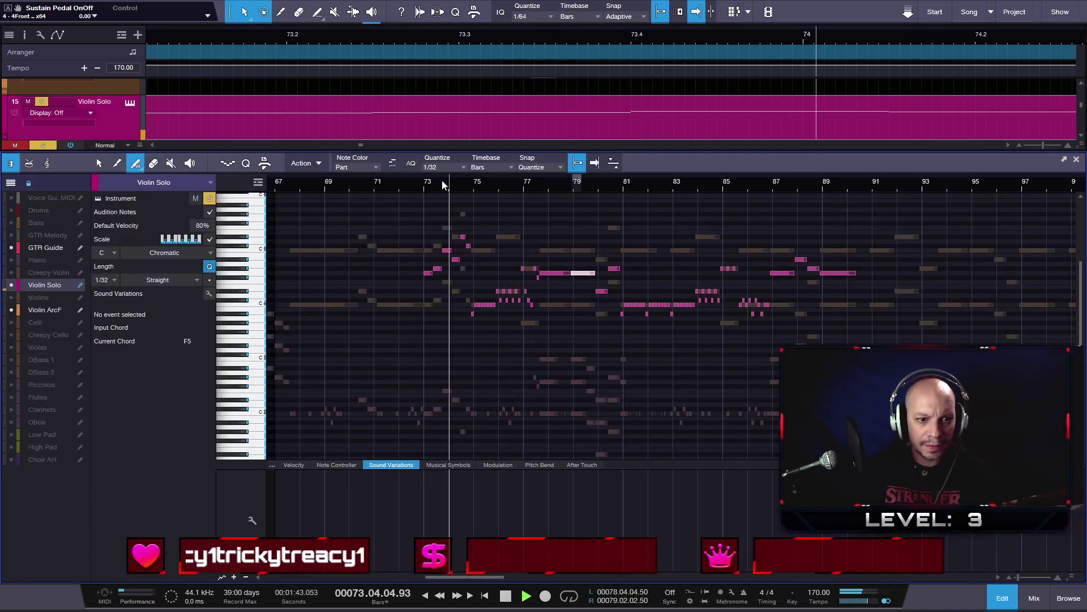
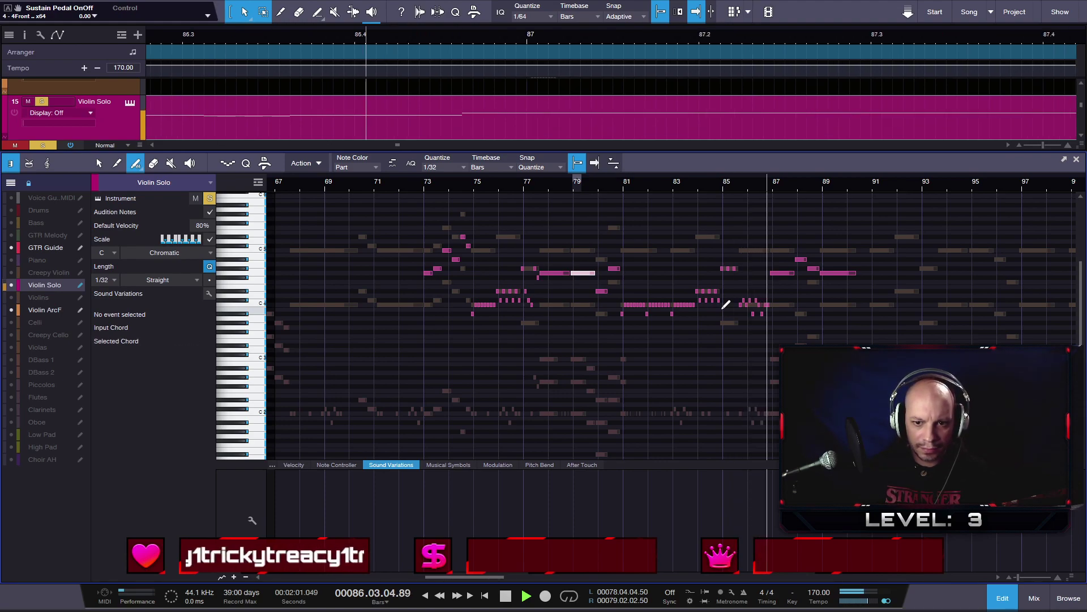
- Replay the soloed violin run from about 76.3 up to the gap before the second G#4 in bar 77
left_click_drag(816, 186, 735, 181)
scroll(736, 181, "up", 1)
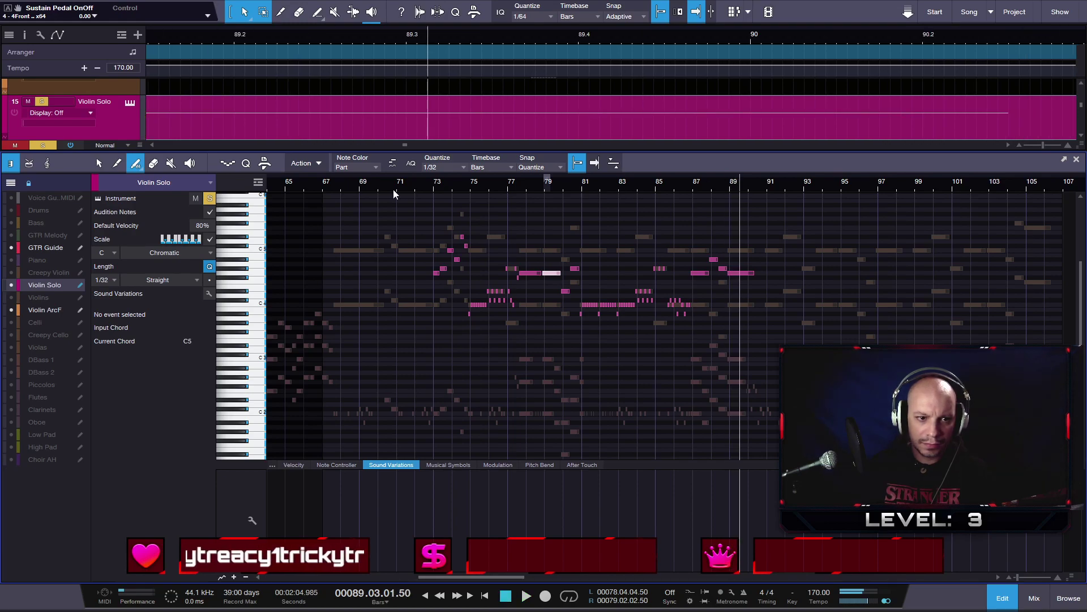
left_click(498, 189)
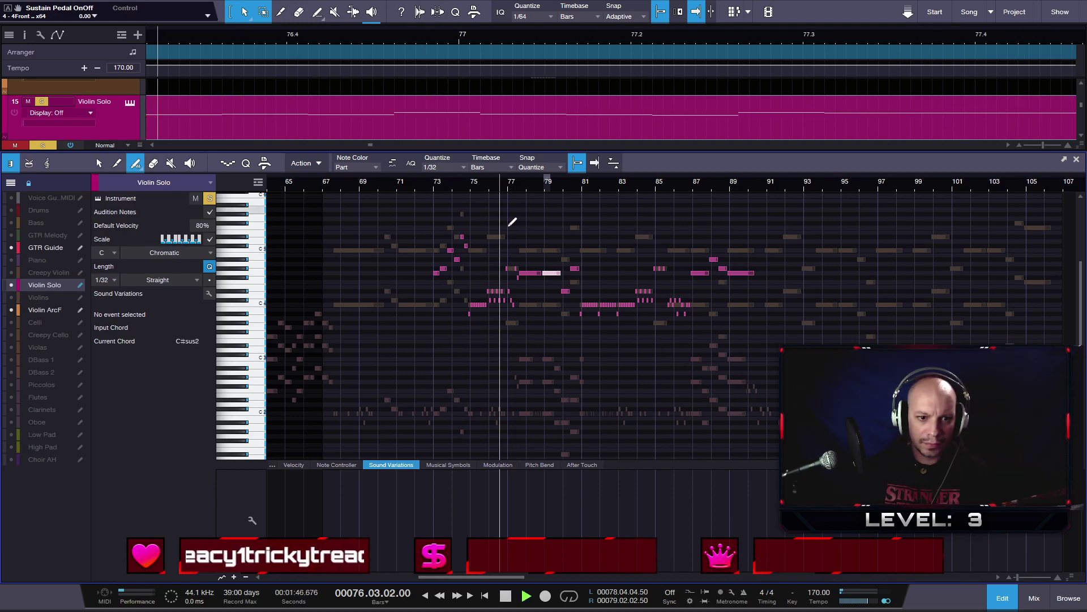
scroll(518, 406, "up", 3)
key("space")
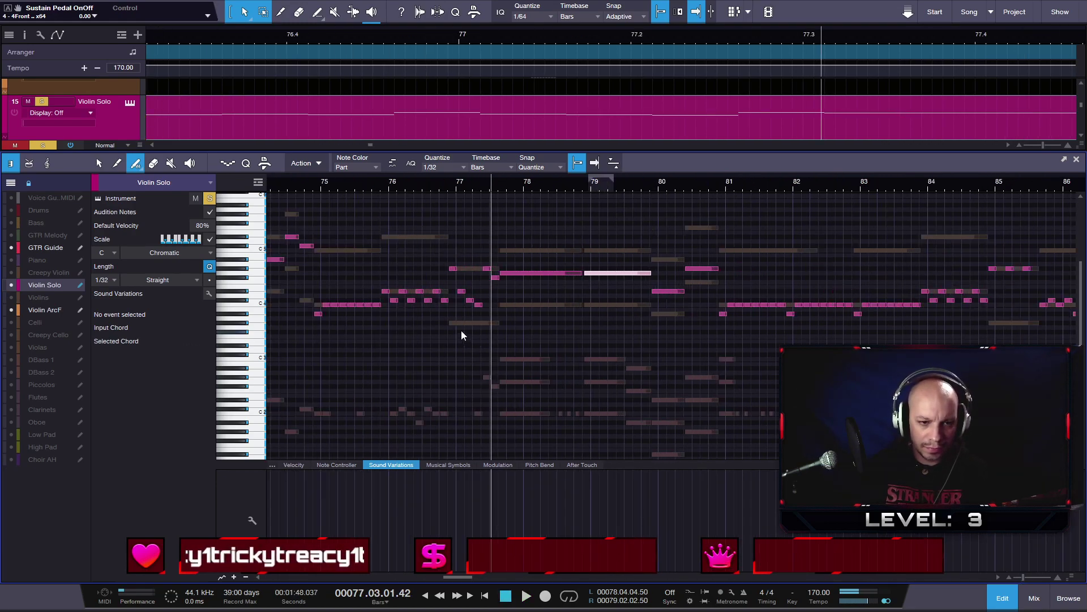
- Copy the last C#4 before the gap to 77.02.01.50 as an F4 and play the result into the long G4
scroll(463, 329, "up", 12)
scroll(481, 323, "down", 5)
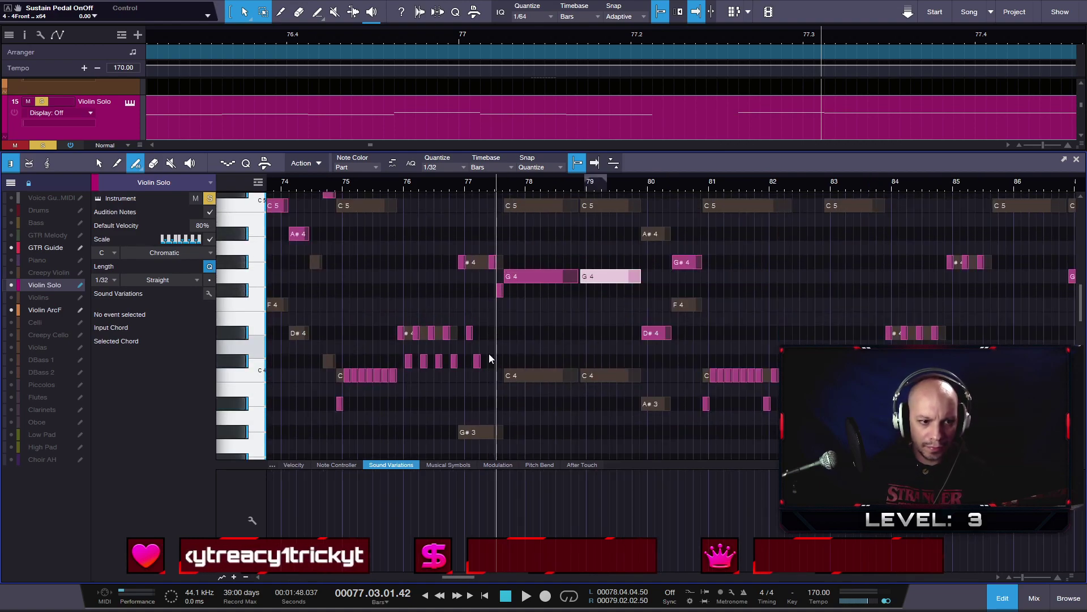
scroll(485, 308, "up", 3)
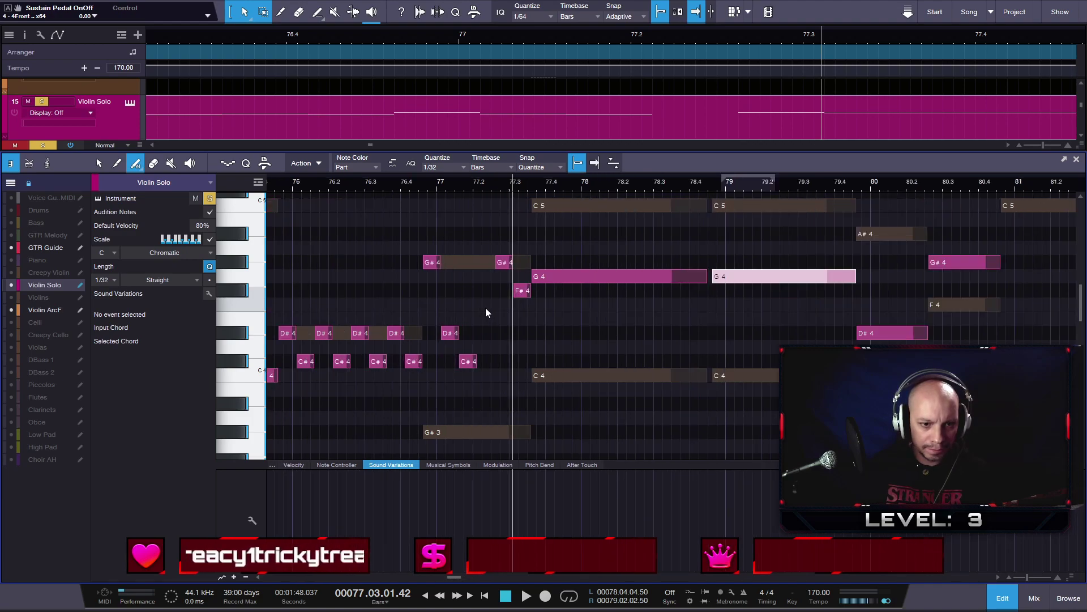
scroll(484, 308, "up", 2)
key("1")
left_click(466, 361)
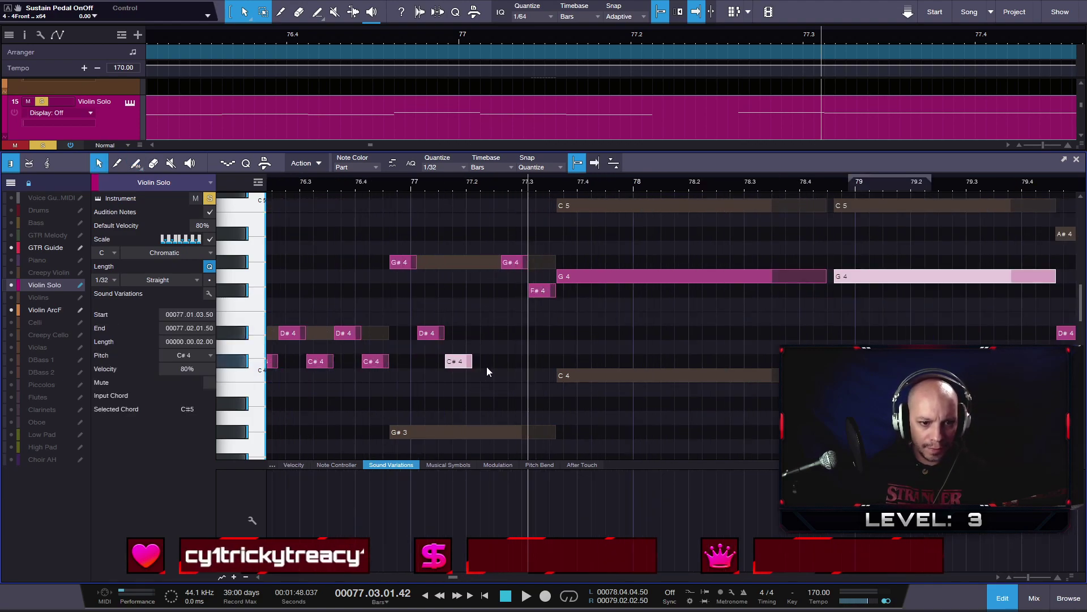
left_click_drag(462, 361, 489, 306)
key("space")
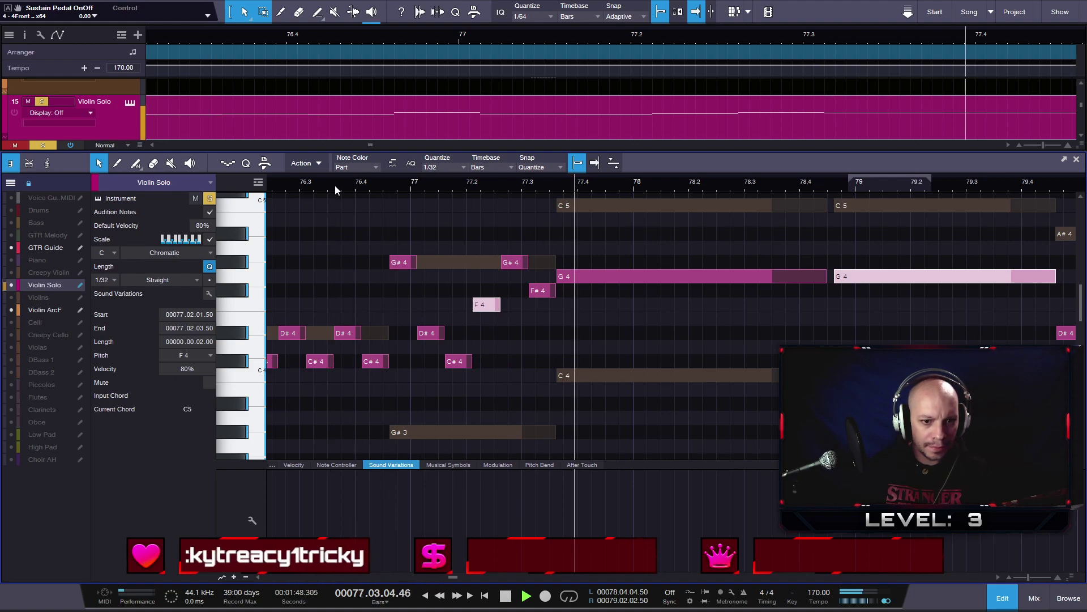
key("space")
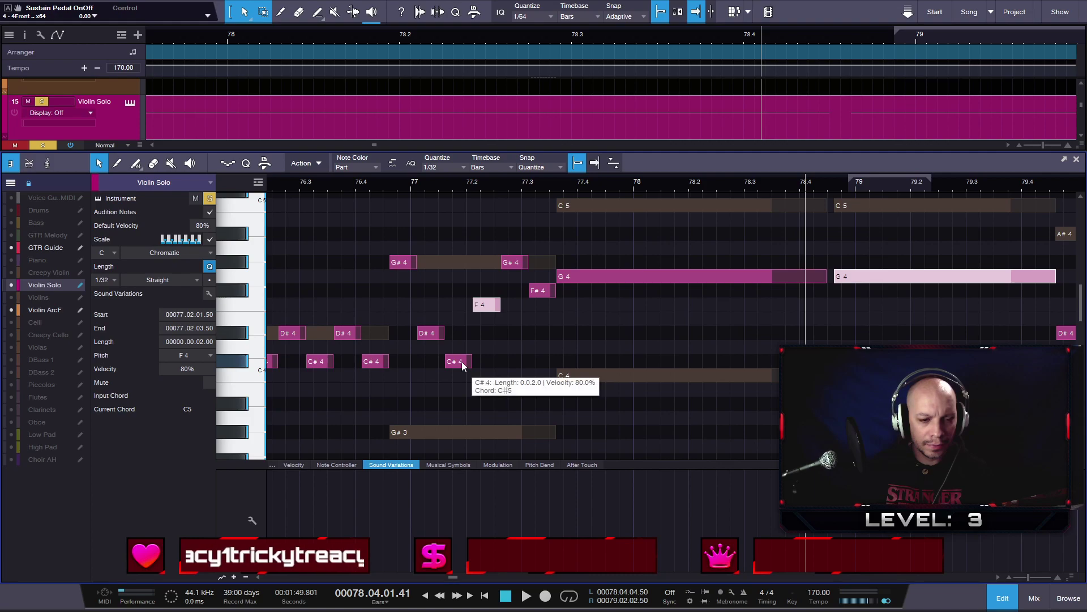
- Rearrange the three notes before the second G#4 in bar 77 as C#4, F4 and D#4, and play the run
left_click_drag(436, 334, 488, 335)
left_click(370, 189)
key("space")
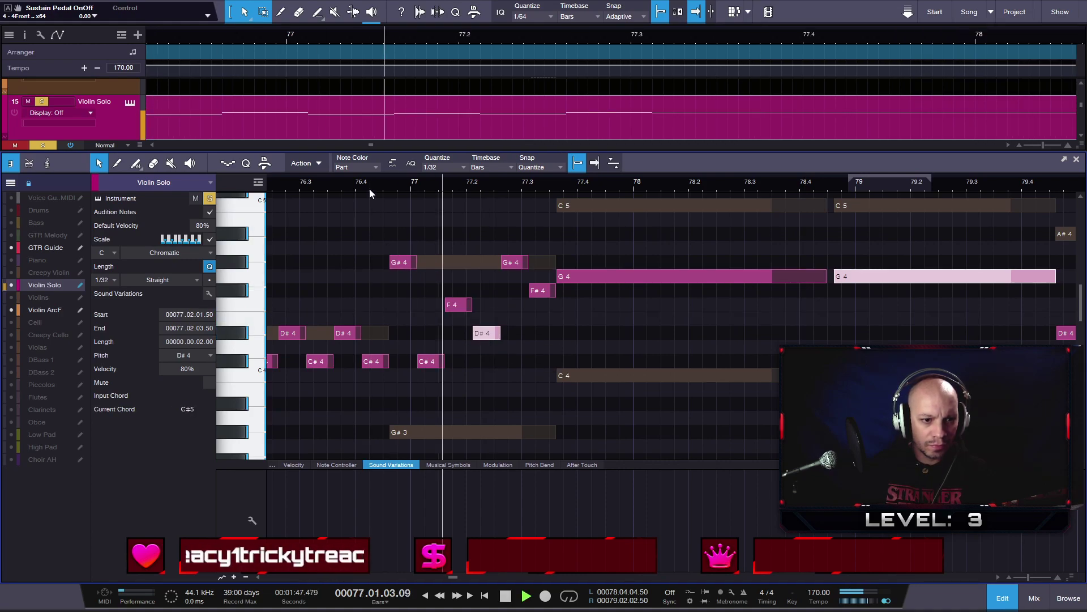
key("space")
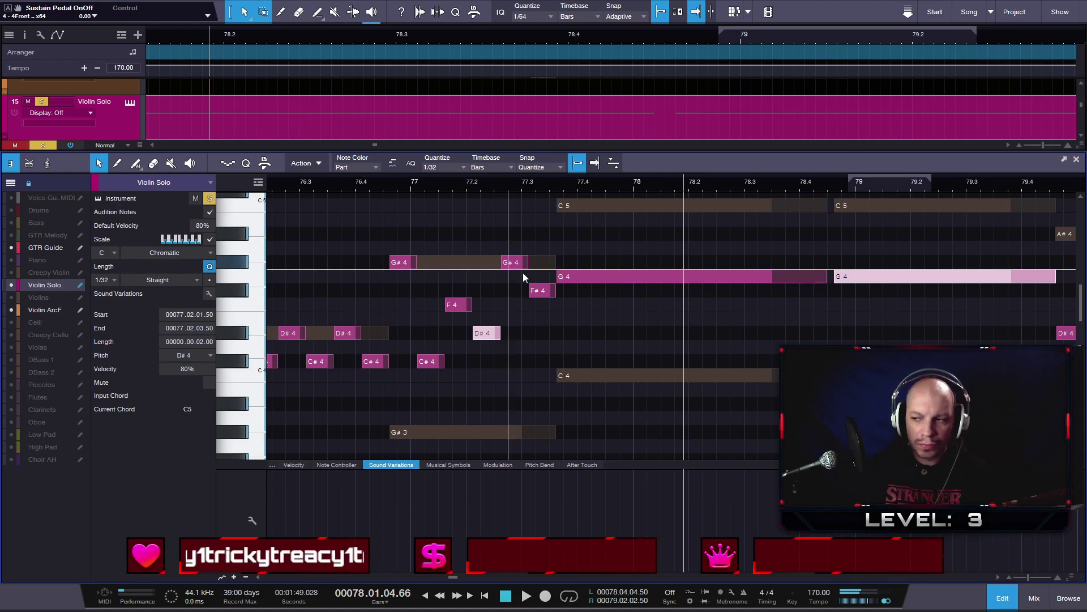
- Close the note editor, play the arrangement from about bar 73 and unsolo the Violin Solo track during playback
scroll(584, 294, "down", 3)
scroll(588, 290, "down", 2)
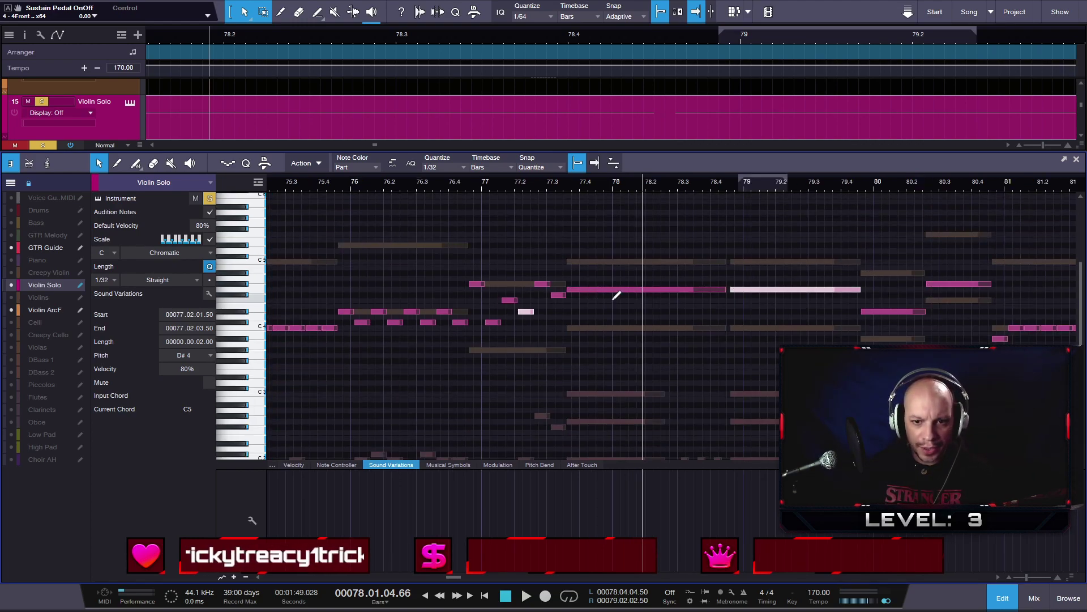
left_click(1076, 162)
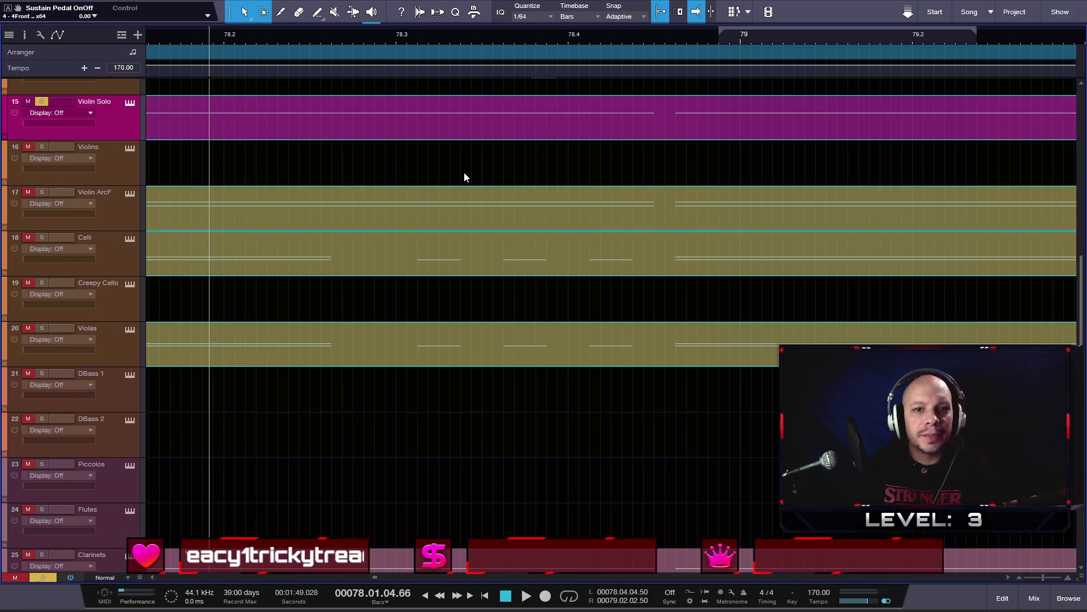
scroll(484, 192, "down", 10)
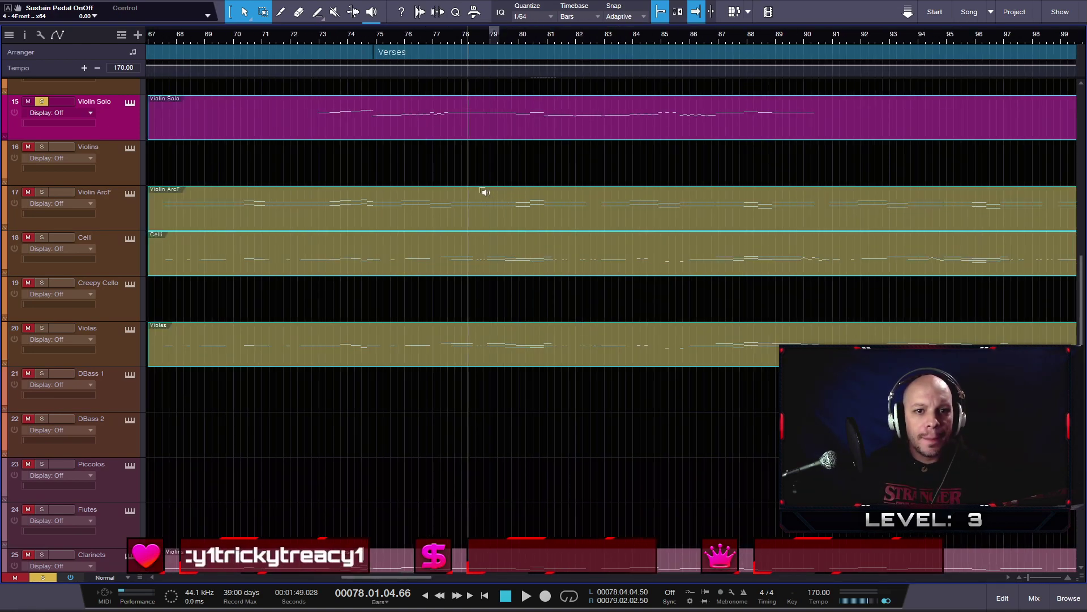
scroll(523, 185, "up", 1)
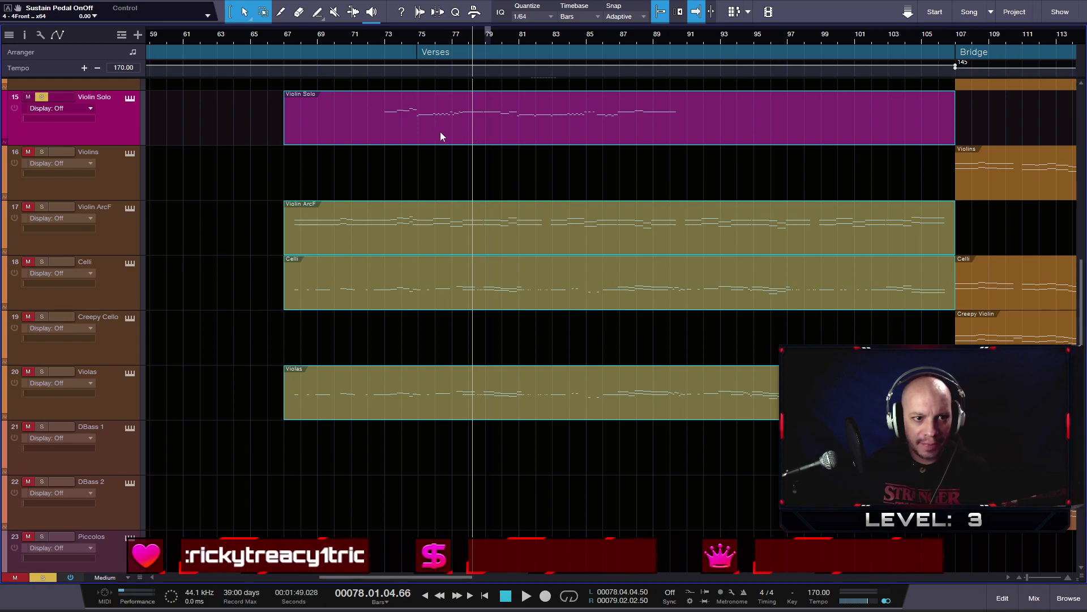
left_click(288, 36)
key("space")
left_click(397, 35)
left_click(384, 36)
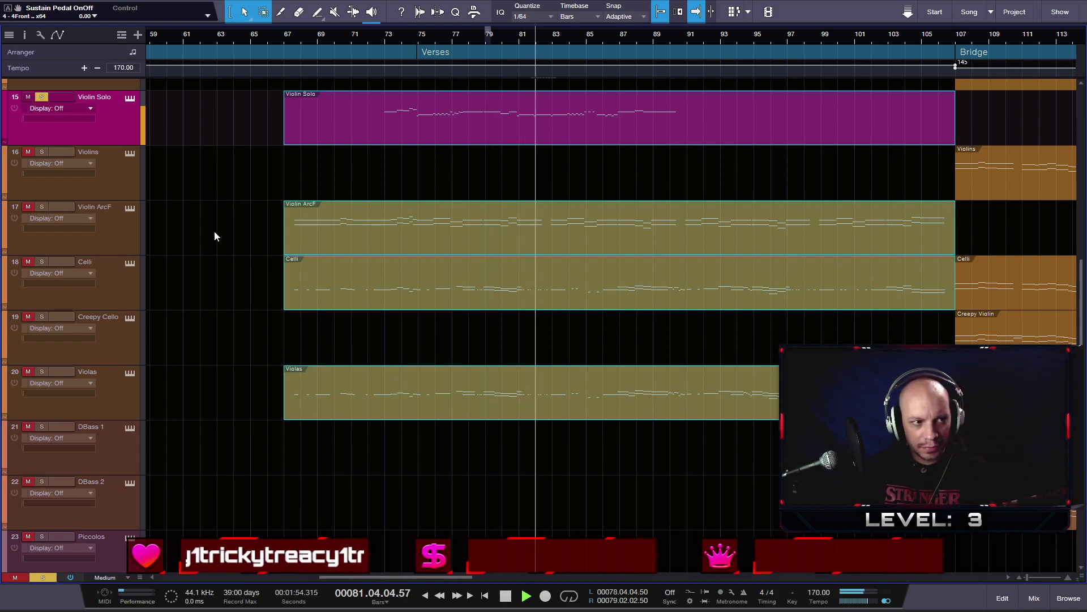
left_click(47, 97)
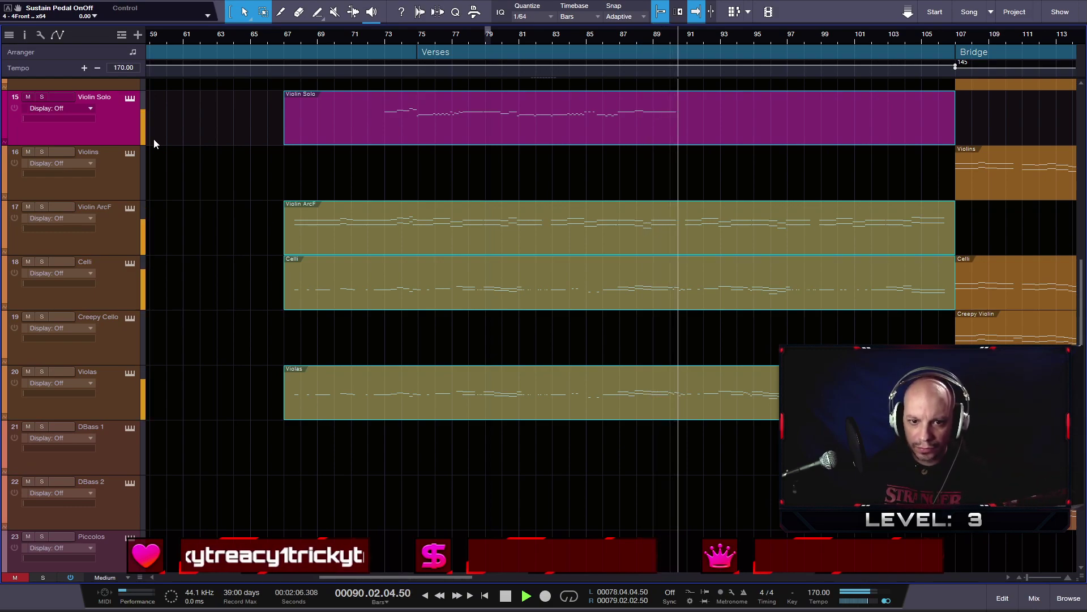
- Reopen the Violin Solo part for note editing and shorten the G4 at bar 89 to end at 89.04.03.50
double_click(663, 133)
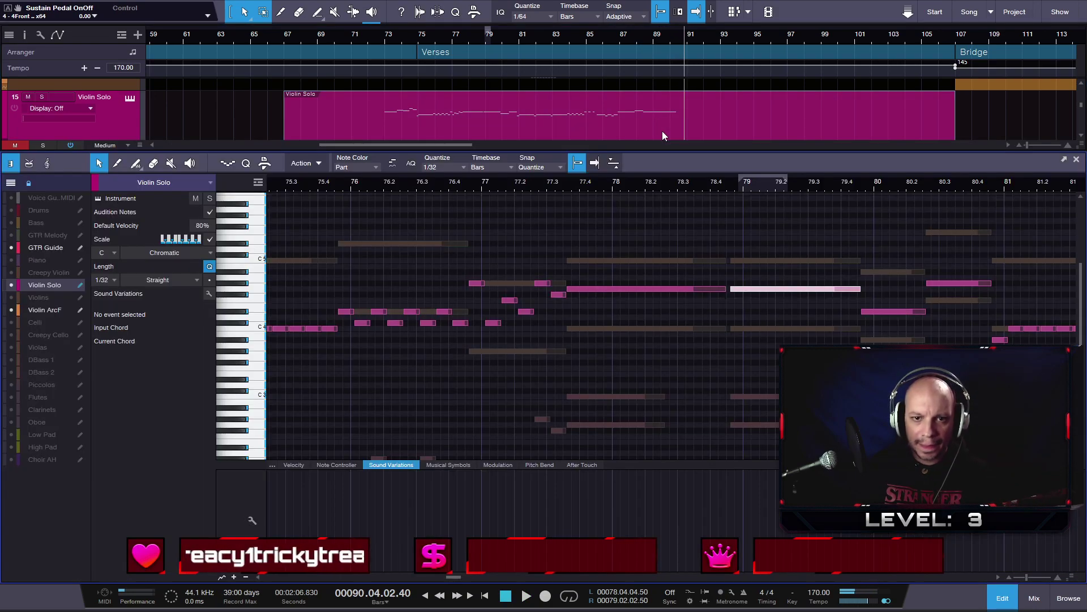
left_click_drag(812, 189, 486, 170)
scroll(889, 328, "down", 2)
scroll(890, 330, "down", 2)
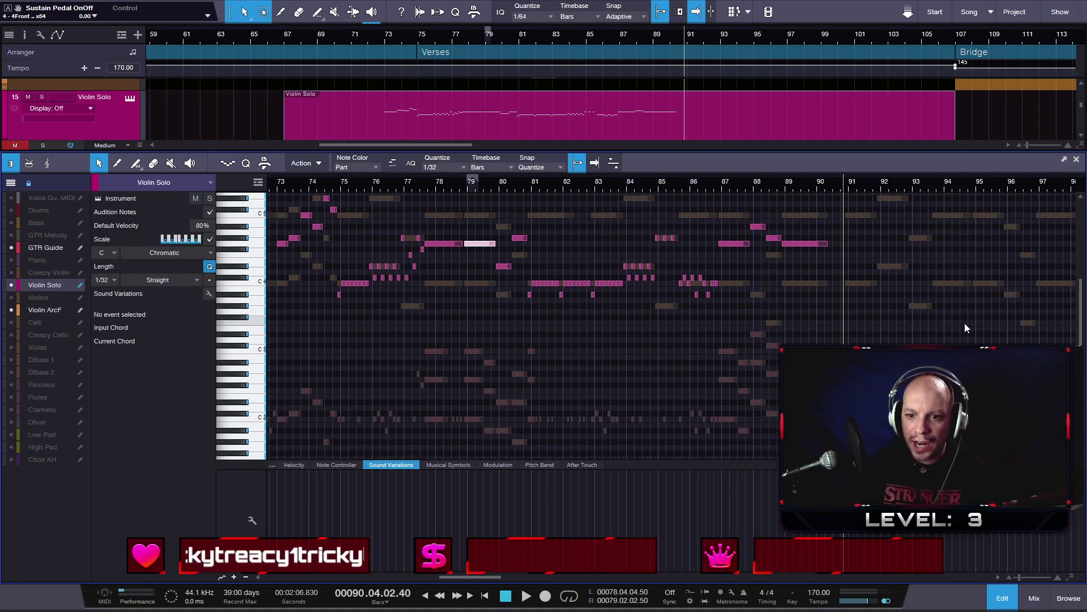
scroll(971, 325, "up", 4)
scroll(692, 319, "up", 1)
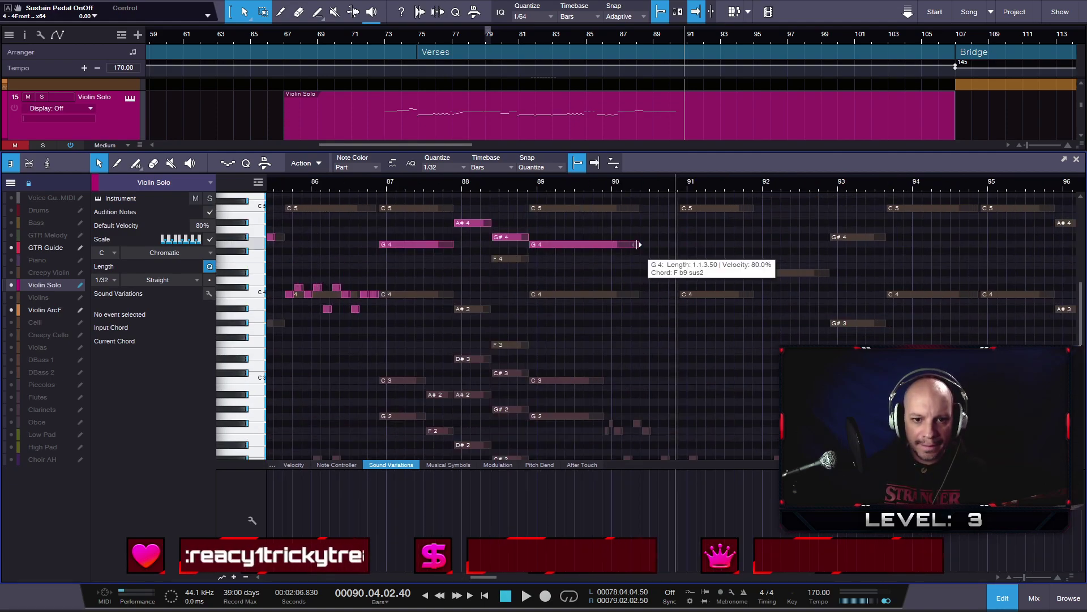
left_click_drag(641, 244, 551, 246)
- Paint notes over the ghosted line from 89.04.03.50 through bar 90: F2, F#2, F2, C#2, F#2, F2, A#1, C#2, C2
scroll(614, 247, "up", 4)
scroll(573, 245, "down", 3)
scroll(611, 345, "down", 2)
scroll(632, 361, "up", 3)
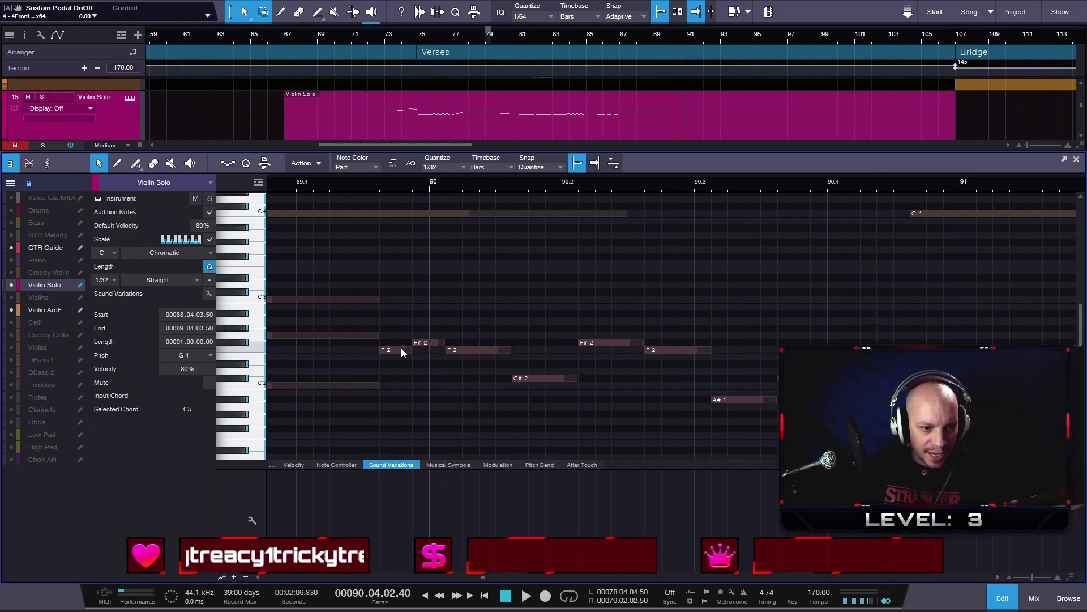
key("5")
left_click(386, 349)
mouse_move(409, 349)
left_mouse_down()
mouse_move(511, 347)
mouse_move(576, 378)
mouse_move(646, 343)
left_mouse_up()
left_click(650, 348)
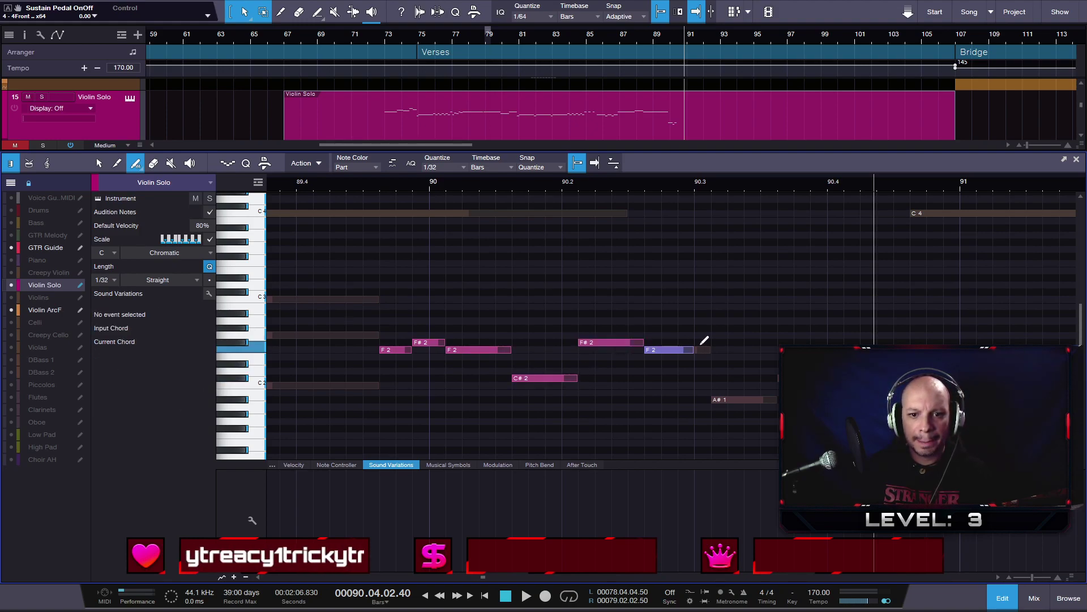
mouse_move(727, 397)
left_mouse_down()
mouse_move(774, 399)
mouse_move(839, 377)
mouse_move(907, 385)
left_mouse_up()
- Select the newly painted phrase in bar 90 and transpose it up two octaves so it starts on F4
scroll(912, 385, "down", 5)
key("1")
left_click_drag(939, 426, 775, 317)
key("shift+Up")
scroll(698, 295, "up", 3)
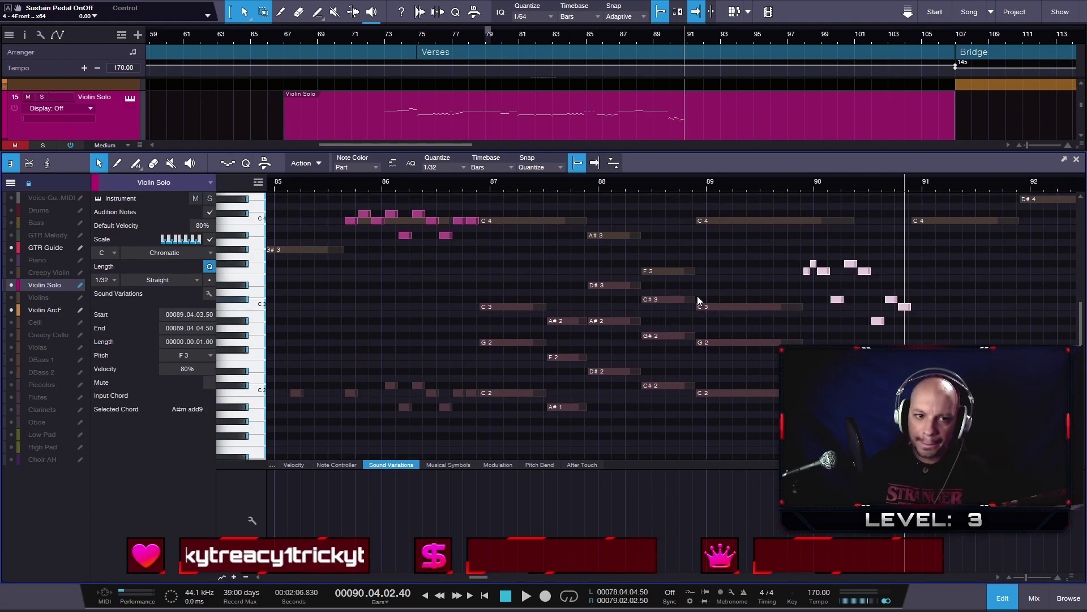
key("shift+Up")
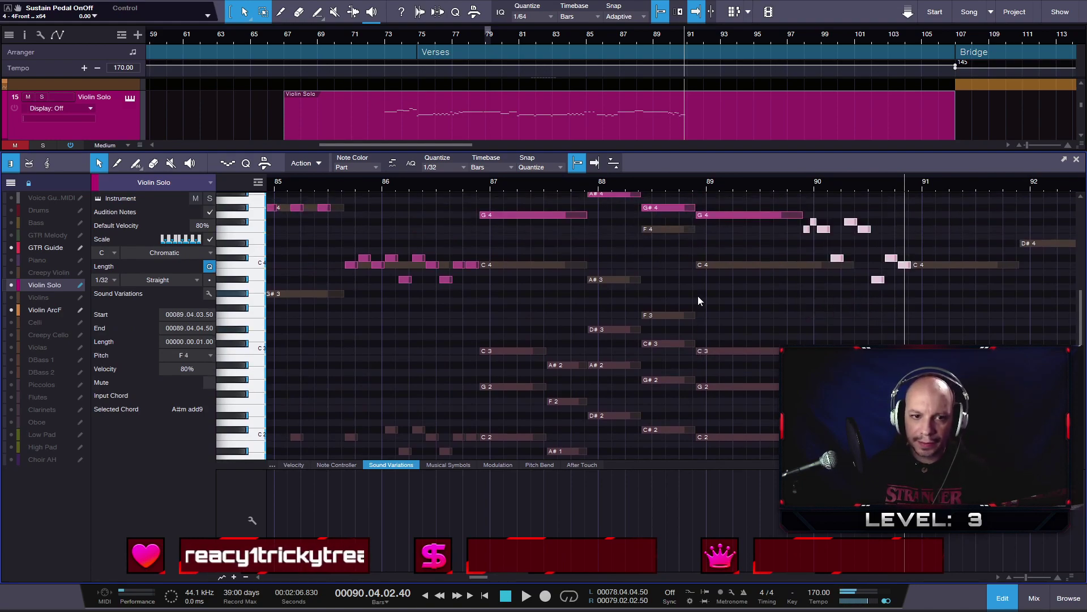
- Play the violin line from about bar 86 through the transposed phrase to about bar 91
key("w")
left_click(550, 183)
key("space")
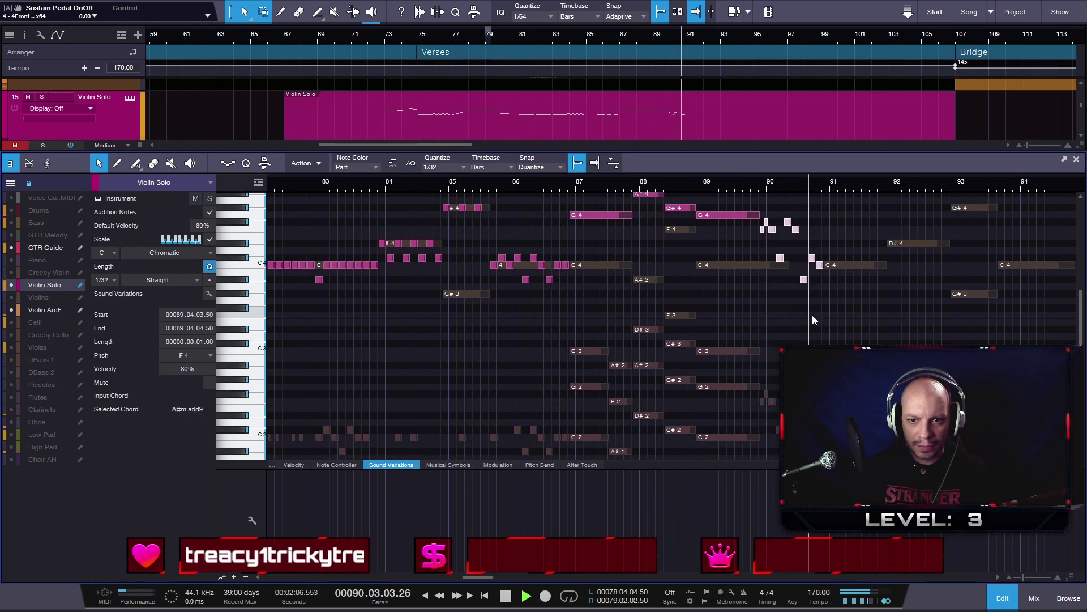
key("space")
- Copy the A#3 and repeated C4 notes from around bar 83 and paste them at 90.04.03.50
left_click_drag(833, 184, 655, 176)
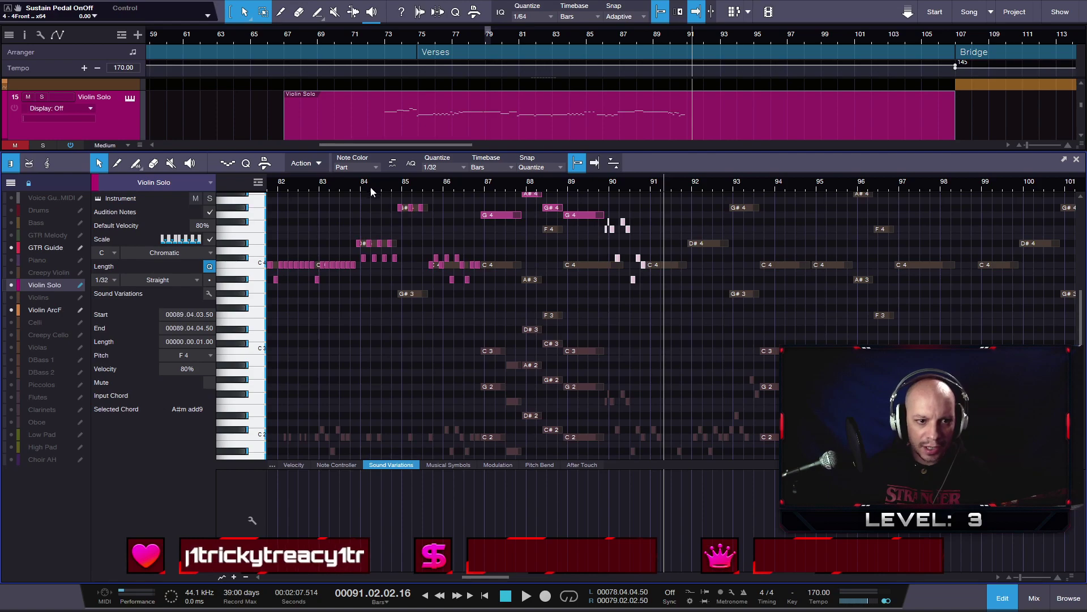
left_click_drag(376, 182, 518, 195)
left_click_drag(485, 298, 406, 257)
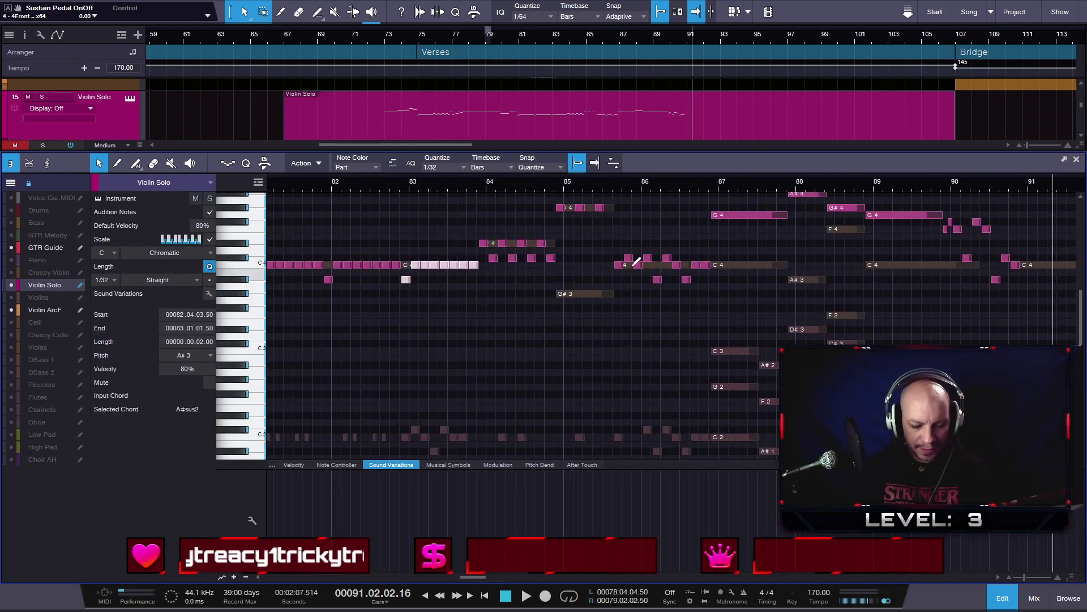
left_click_drag(788, 178, 569, 165)
scroll(717, 295, "up", 5)
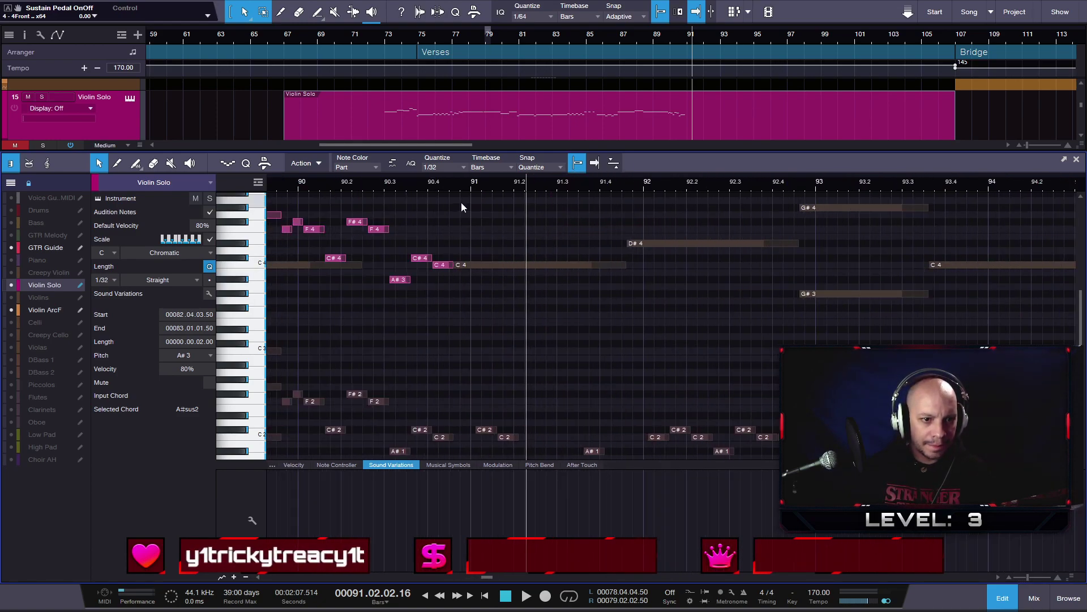
left_click(454, 185)
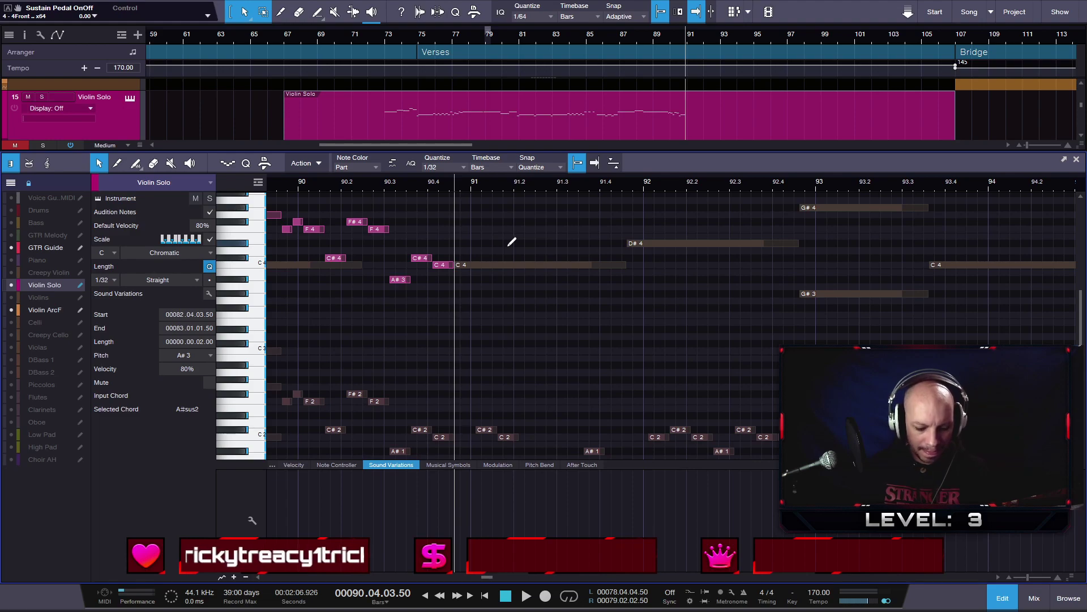
key("ctrl+v")
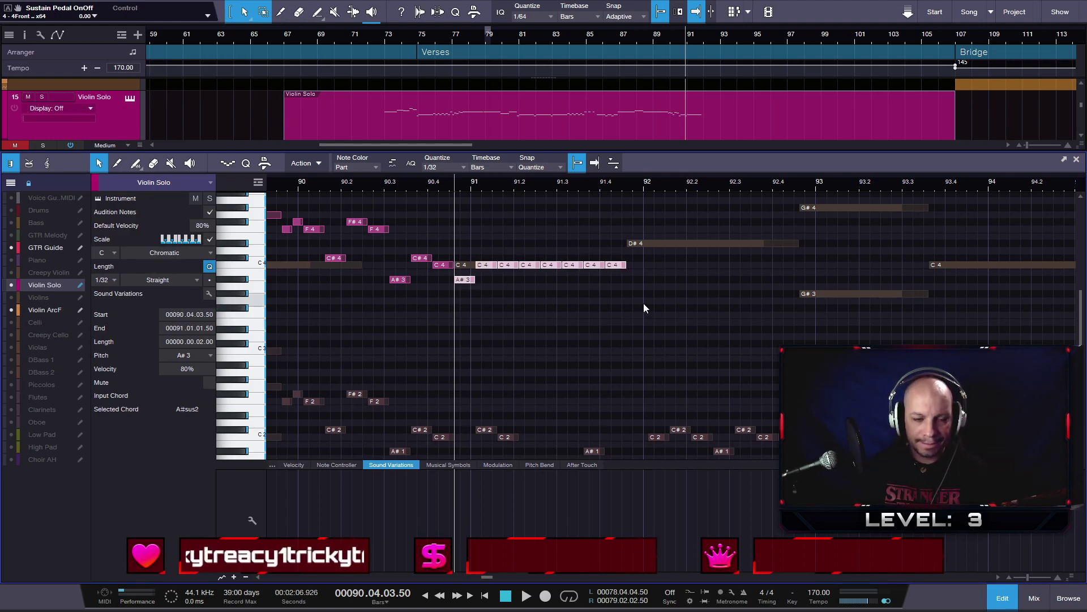
- Play the arrangement from about bar 93 to bar 97 and compare the earlier violin notes with the still empty bars
scroll(644, 303, "down", 3, "ctrl")
scroll(646, 303, "down", 2, "ctrl")
scroll(646, 302, "down", 3, "ctrl+shift")
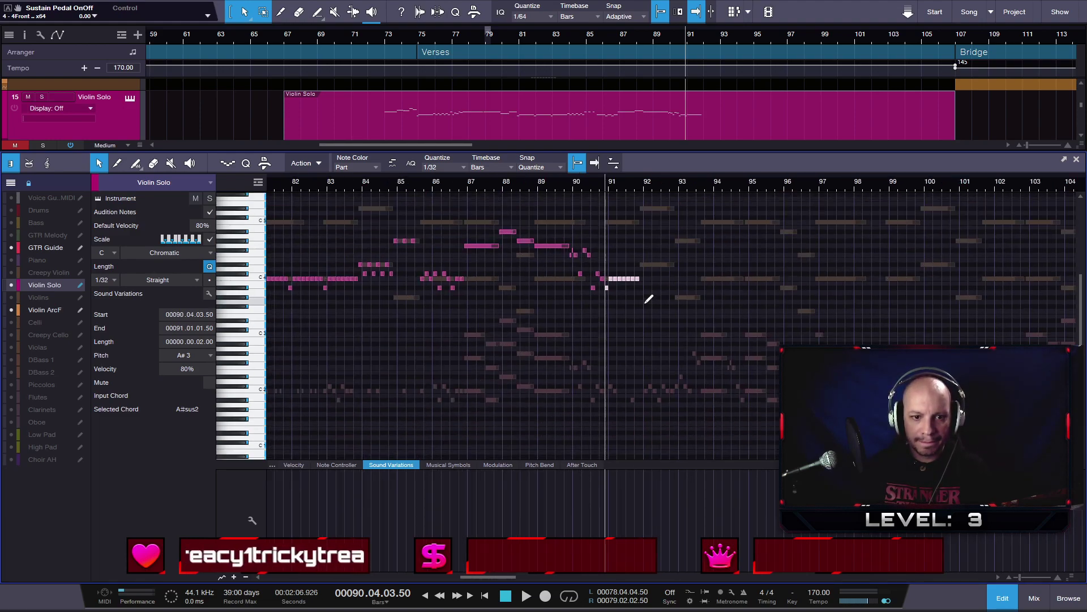
scroll(646, 303, "down", 2, "ctrl")
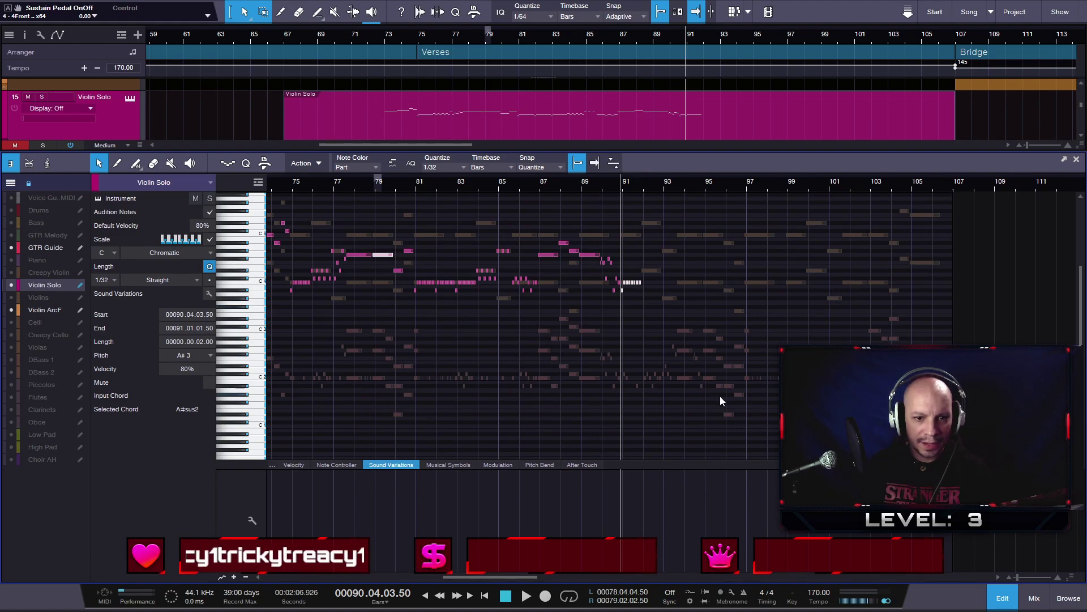
left_click(672, 182)
key("space")
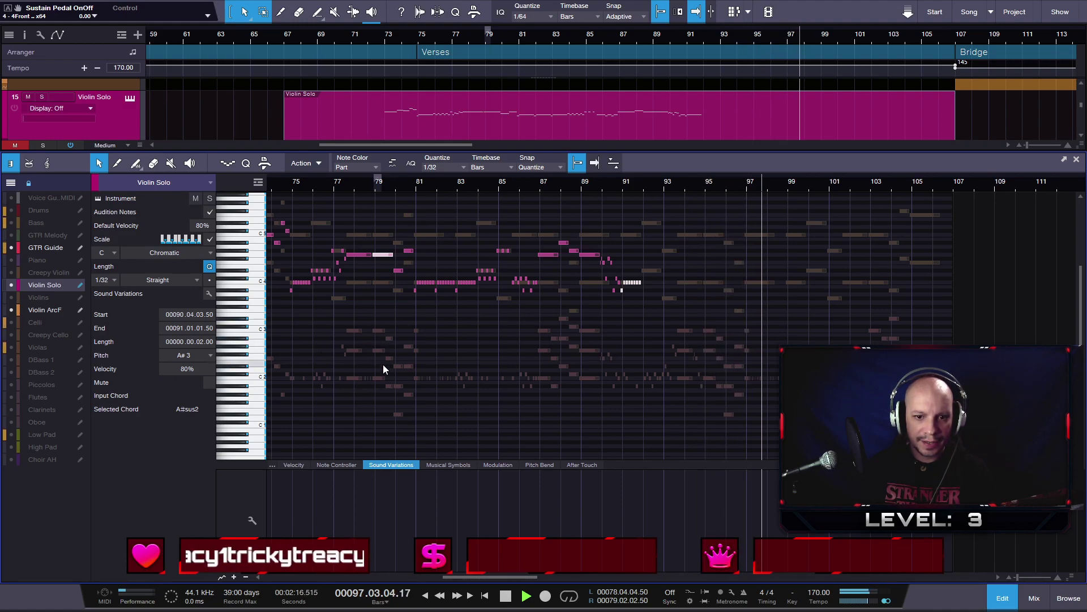
key("space")
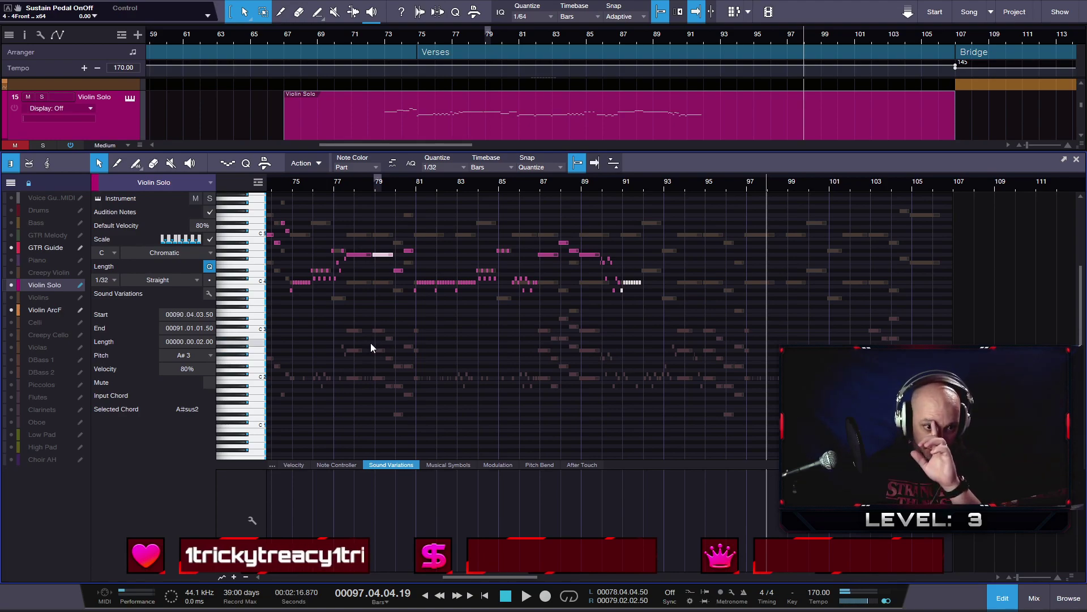
scroll(363, 335, "up", 3)
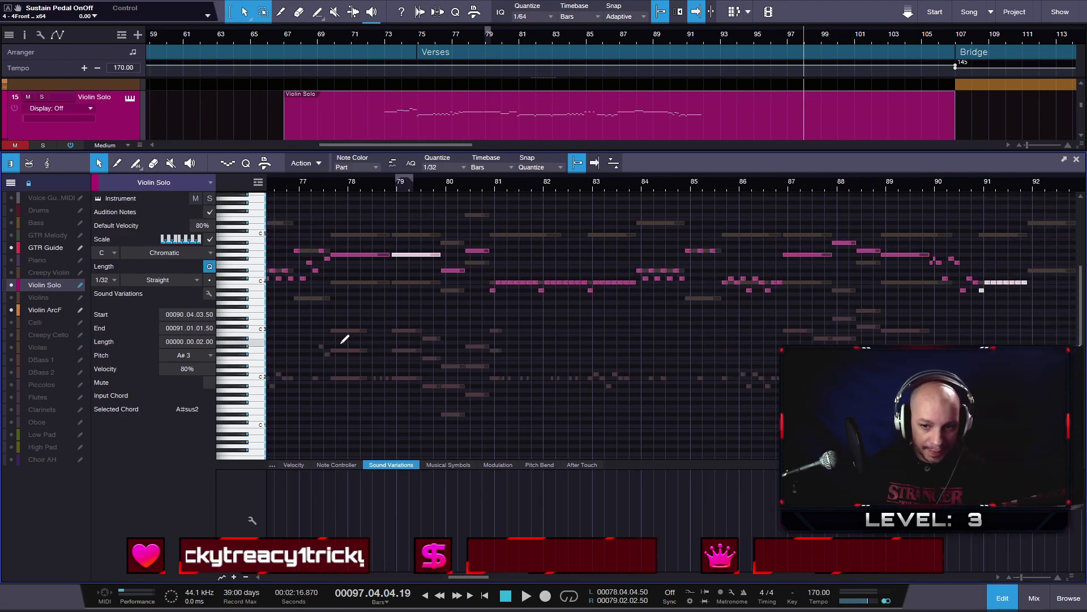
scroll(525, 339, "down", 2)
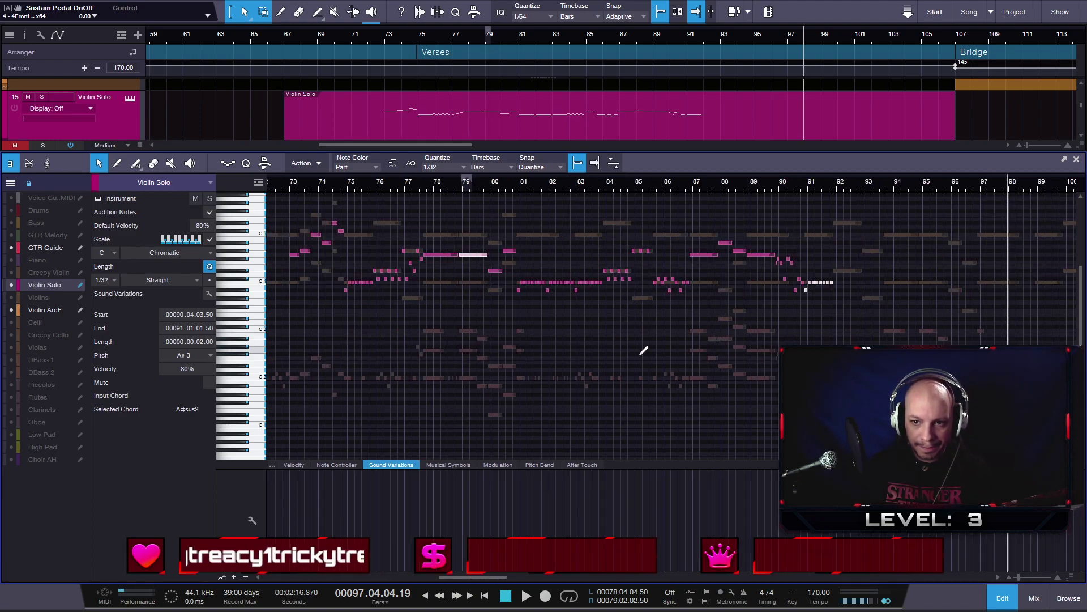
- Play on from about bar 91 and copy the GTR Guide phrase running from 92.01.01.50 to about bar 93
left_click(832, 188)
key("space")
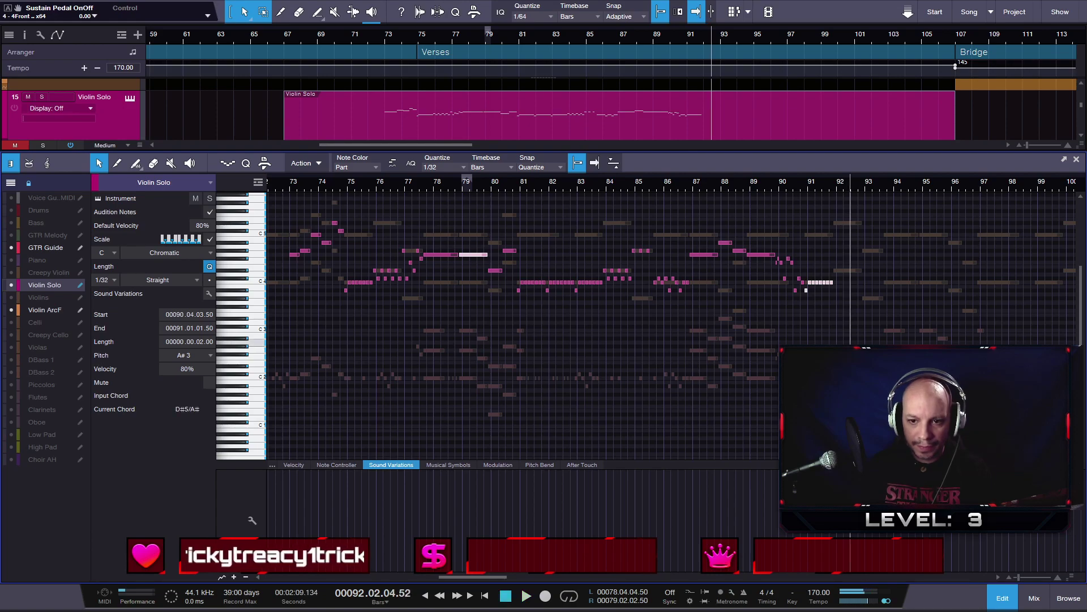
scroll(882, 363, "up", 5)
scroll(671, 260, "up", 2)
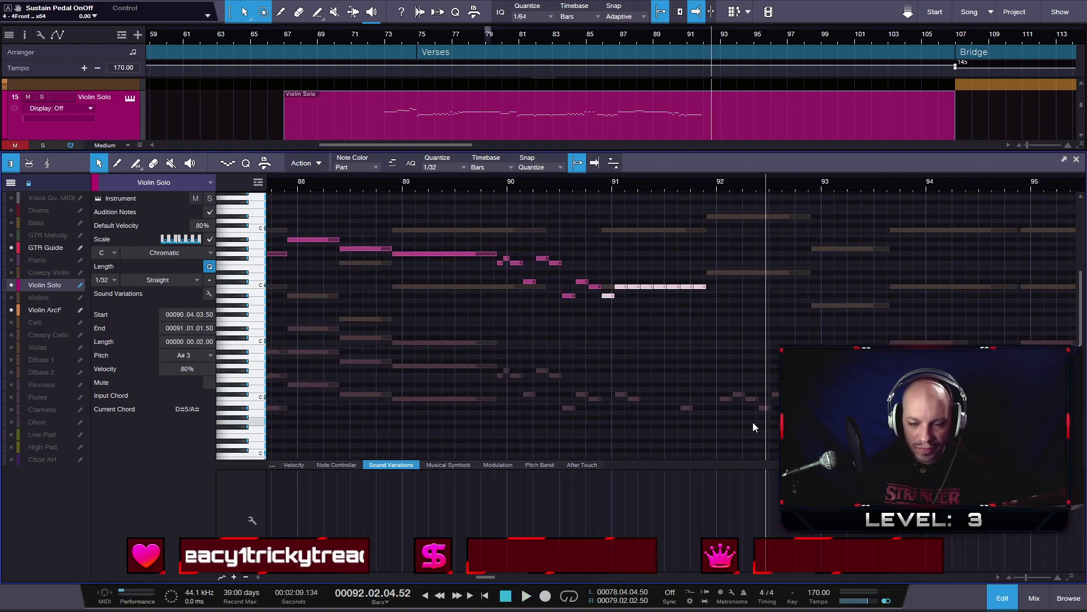
left_click(45, 248)
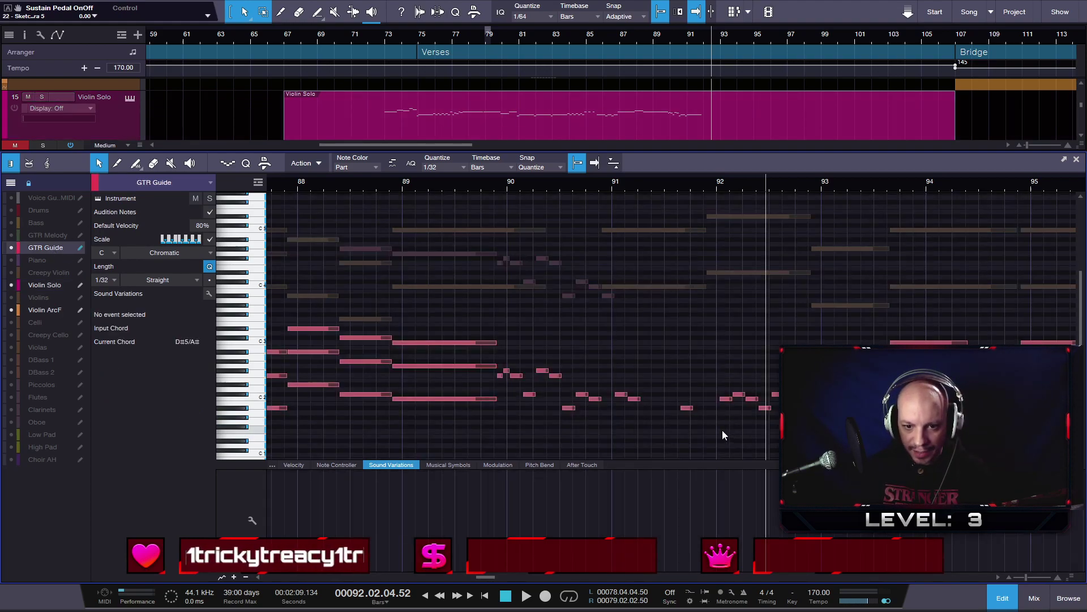
left_click_drag(722, 430, 886, 338)
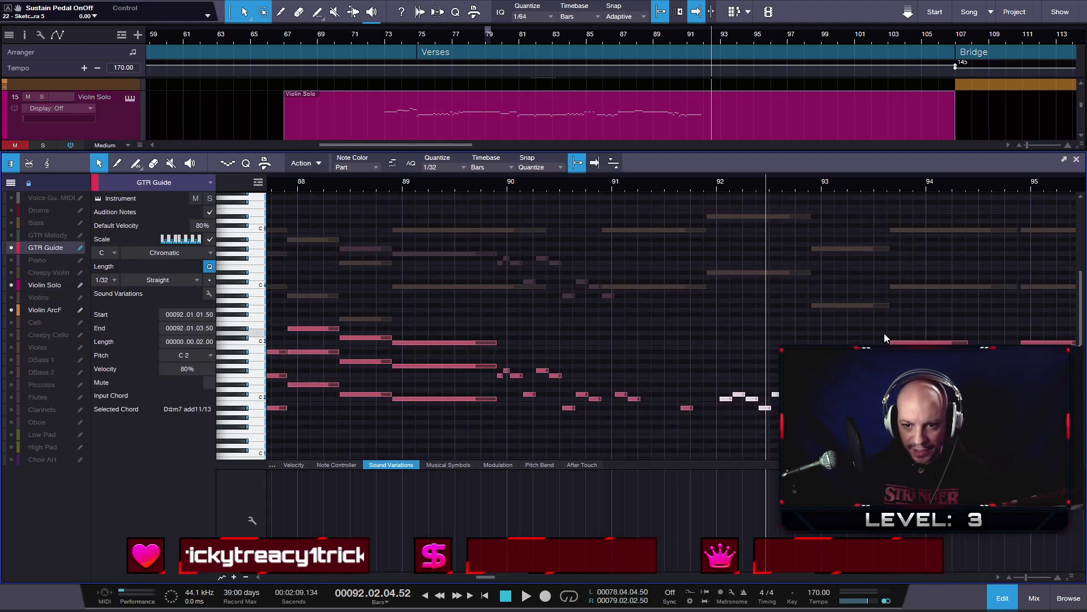
- Paste the guitar phrase into Violin Solo at 92.01.01.50 and transpose it up two octaves to start on C4
left_click(56, 285)
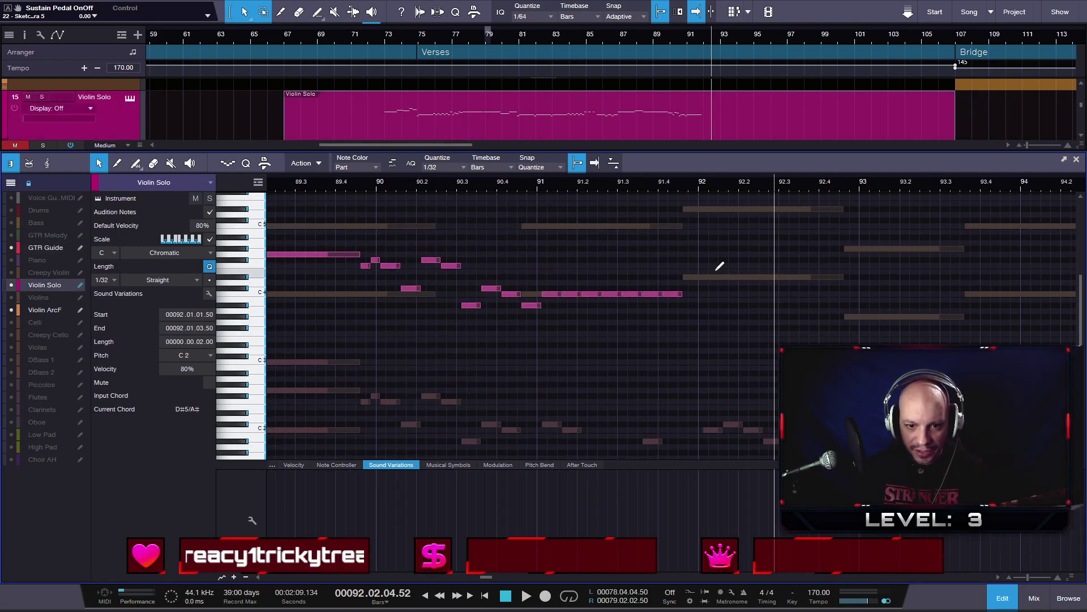
scroll(716, 266, "up", 2)
left_click(700, 189)
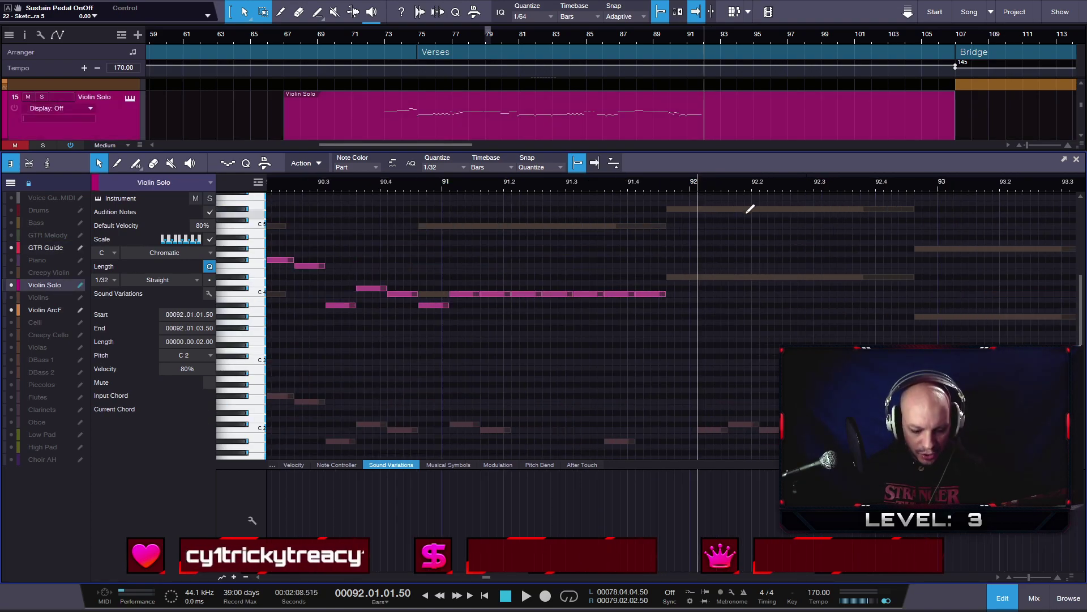
key("ctrl+v")
key("shift+Up")
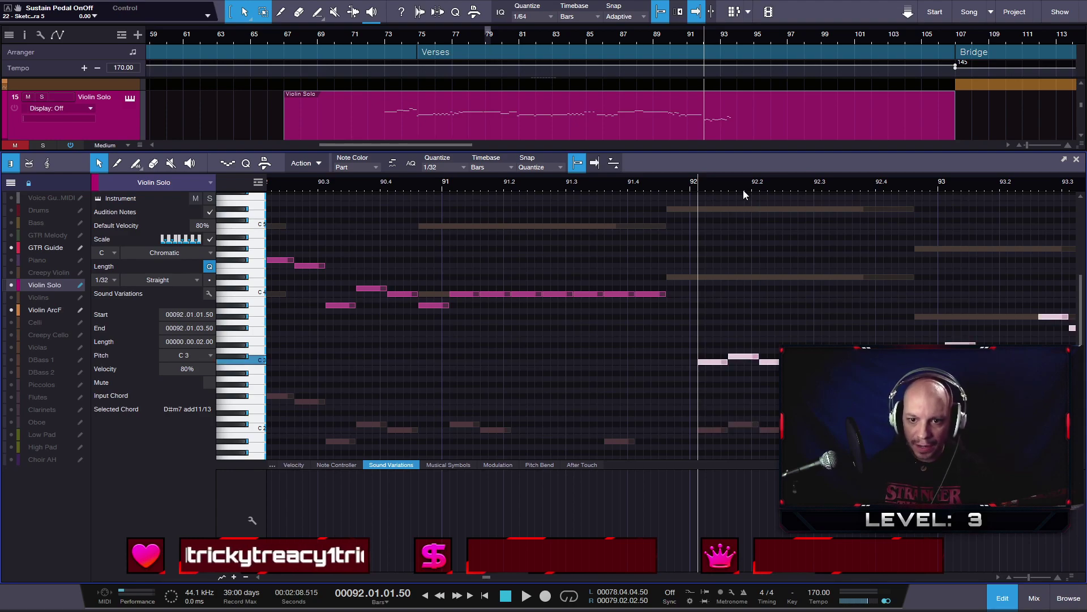
key("shift+Up")
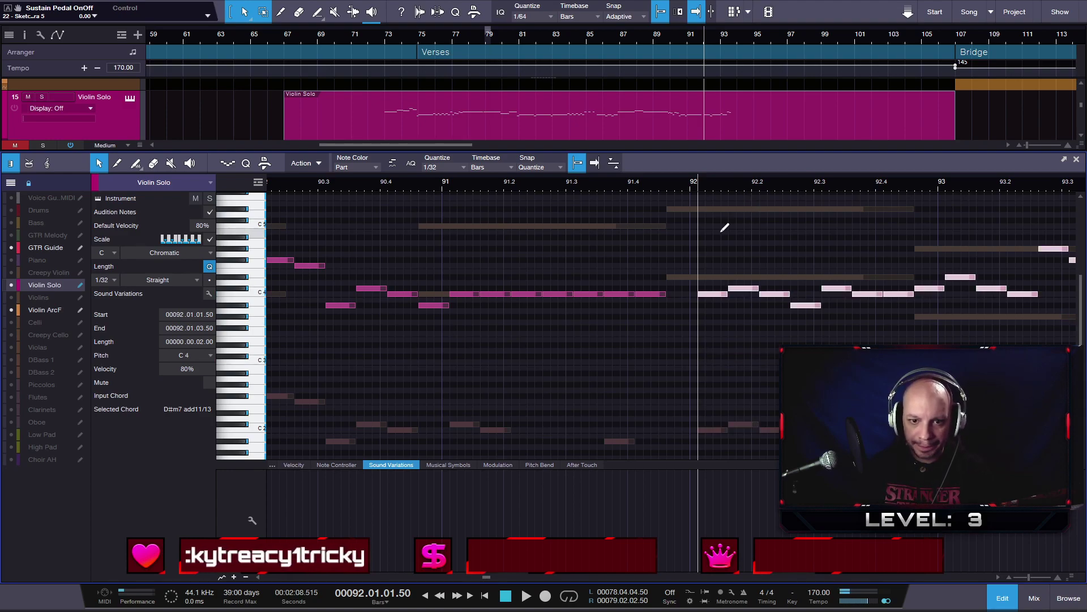
- Paint a D#4 violin note from 91.04.03.50 to 92.01.01.50 and play the passage from about bar 91
scroll(719, 230, "up", 2)
scroll(702, 259, "up", 3)
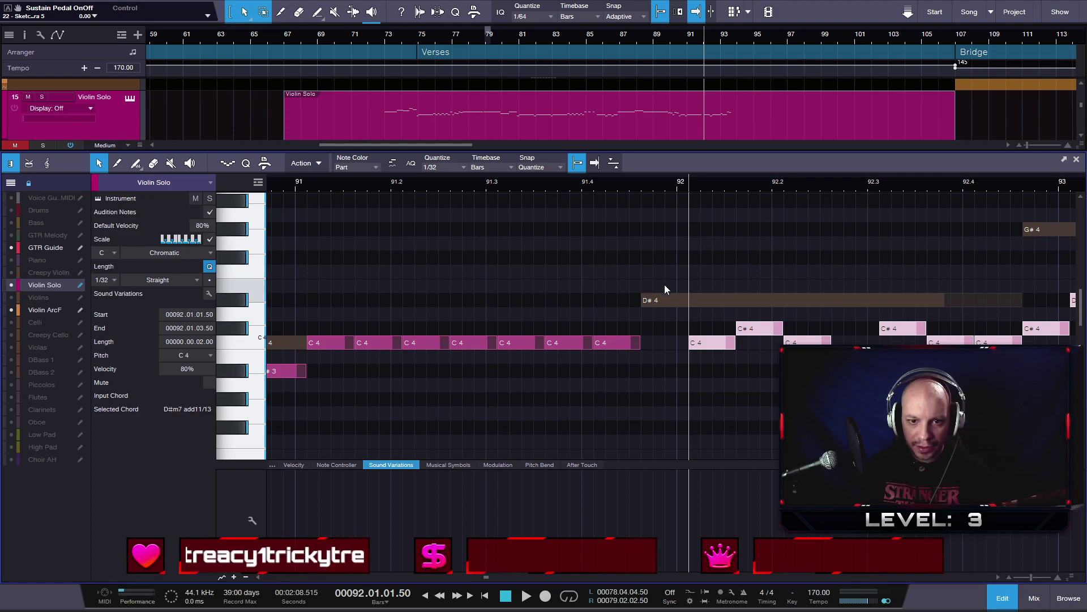
key("5")
left_click_drag(644, 300, 662, 300)
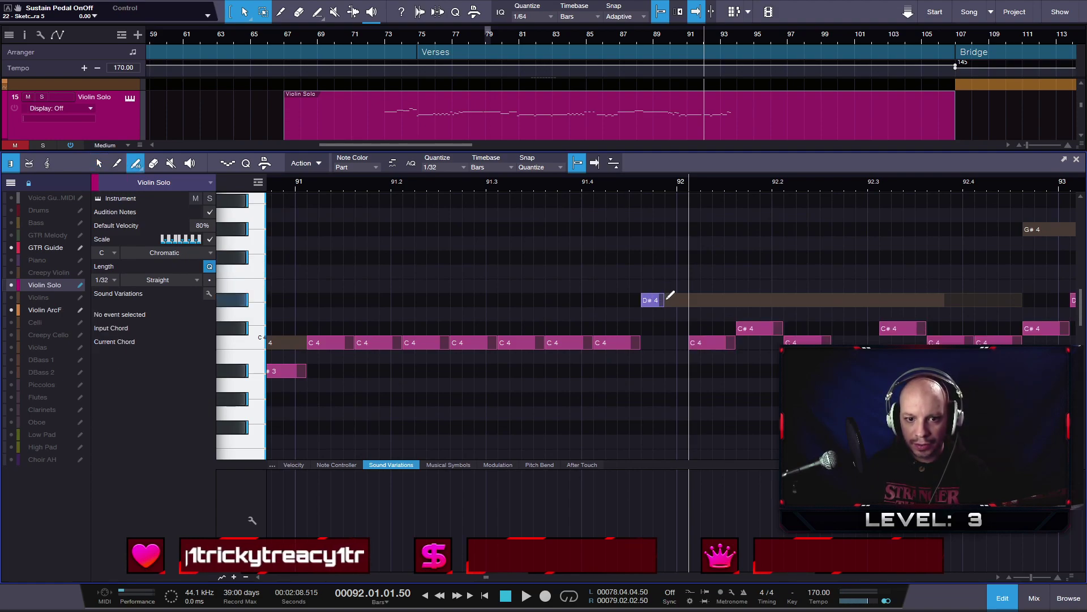
left_click_drag(691, 294, 686, 298)
scroll(682, 302, "down", 2)
left_click(426, 182)
key("space")
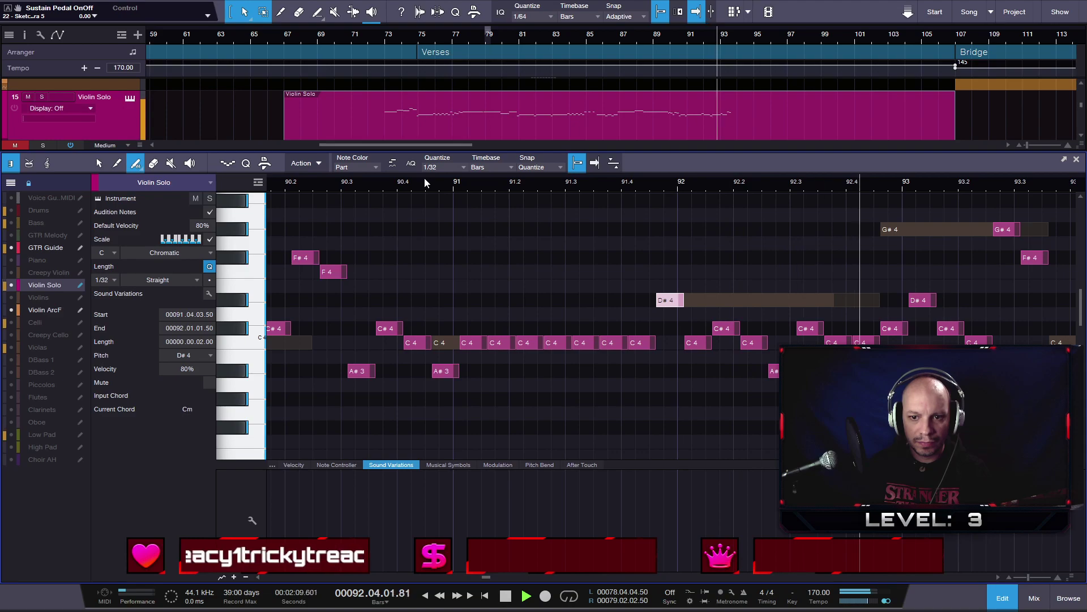
key("space")
- Try the painted note just before bar 92 at A#3 in playback and restore it to D#4
key("1")
left_click_drag(672, 307, 671, 376)
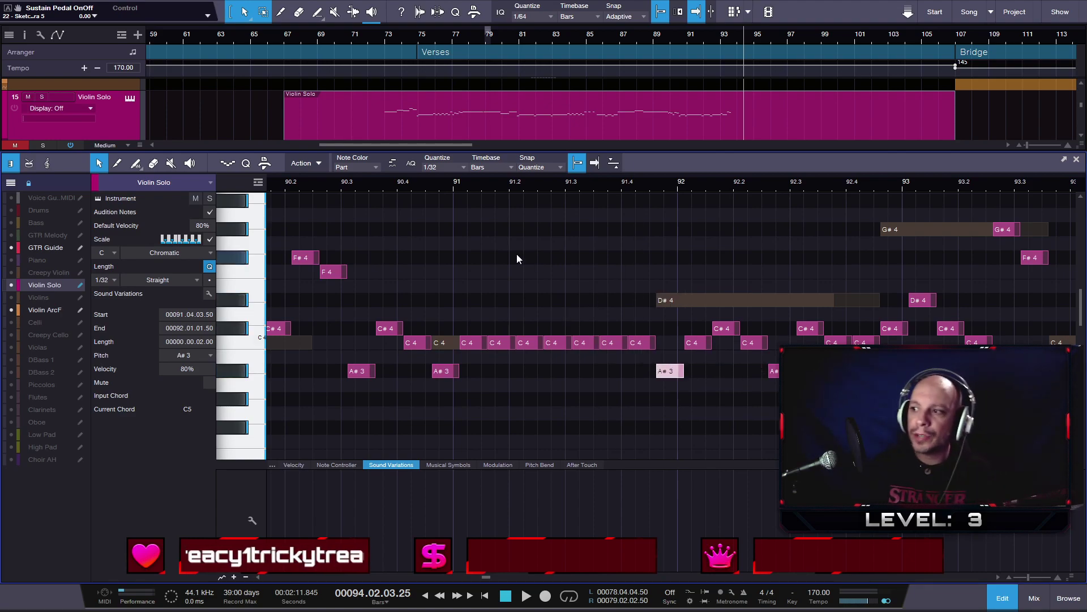
left_click(372, 185)
key("space")
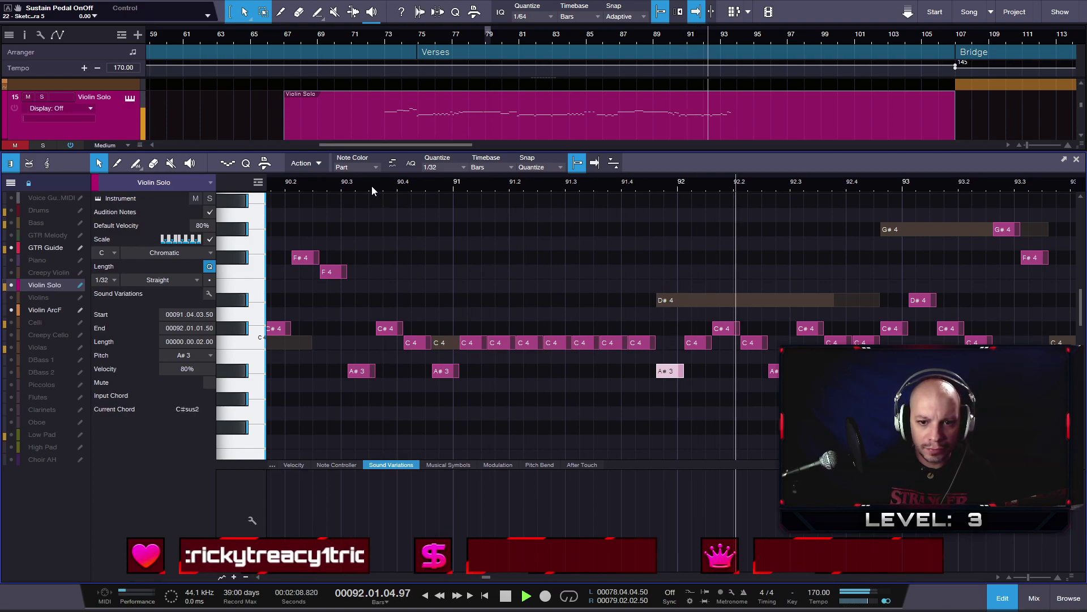
key("space")
left_click_drag(681, 379, 681, 308)
- Raise the A#3 note at 92.02.03.50 to D#4 and play the line from about bar 90 to bar 94
left_click_drag(785, 319, 783, 301)
left_click(363, 174)
key("space")
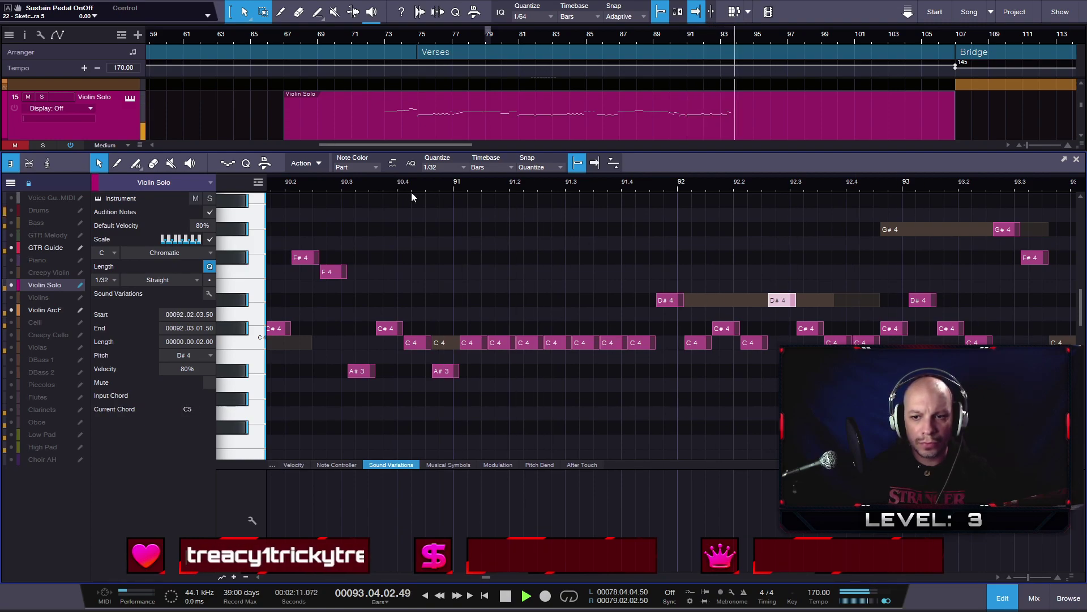
scroll(595, 307, "down", 4)
key("space")
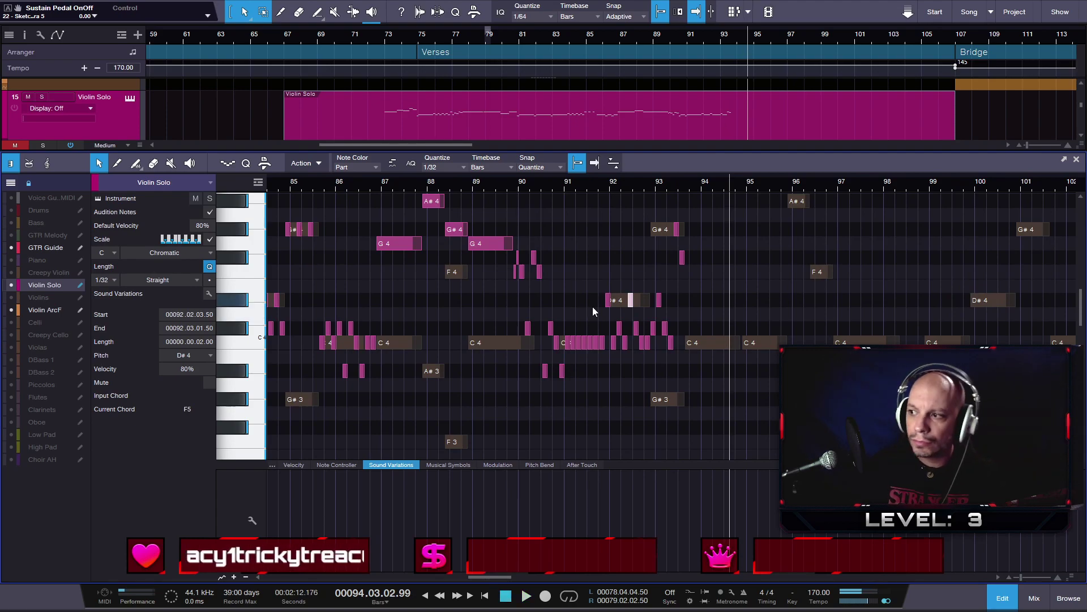
- Duplicate all violin notes from 77.03.03.50 to the end of the phrase in bar 93, placing the copy at 93.03.03.50
scroll(668, 305, "down", 4)
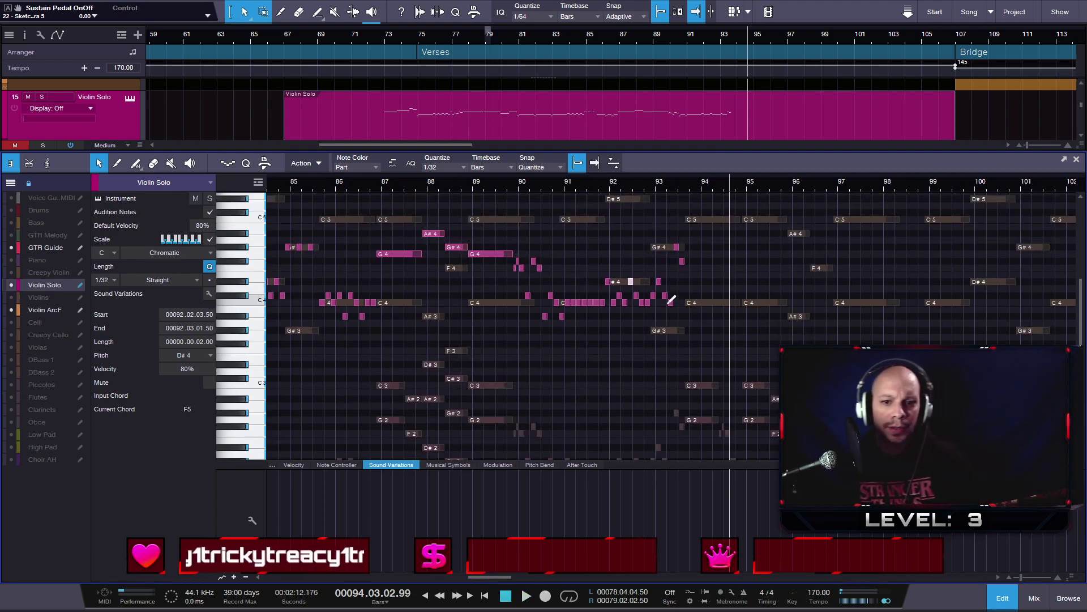
scroll(667, 308, "down", 2)
scroll(667, 306, "down", 2)
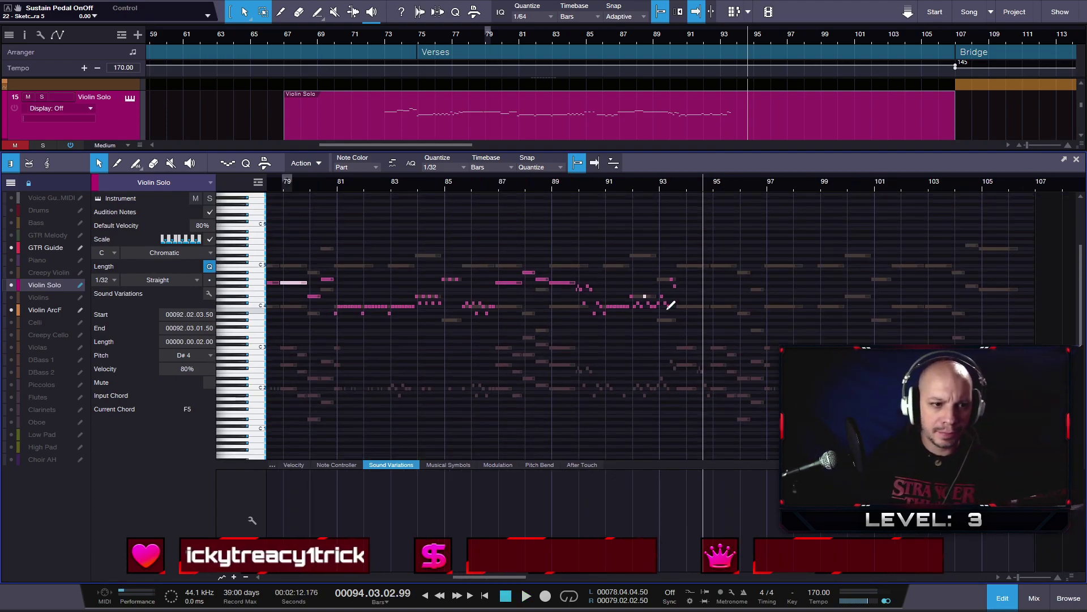
scroll(667, 308, "down", 3)
key("e")
key("e")
key("e")
key("shift+e")
key("shift+e")
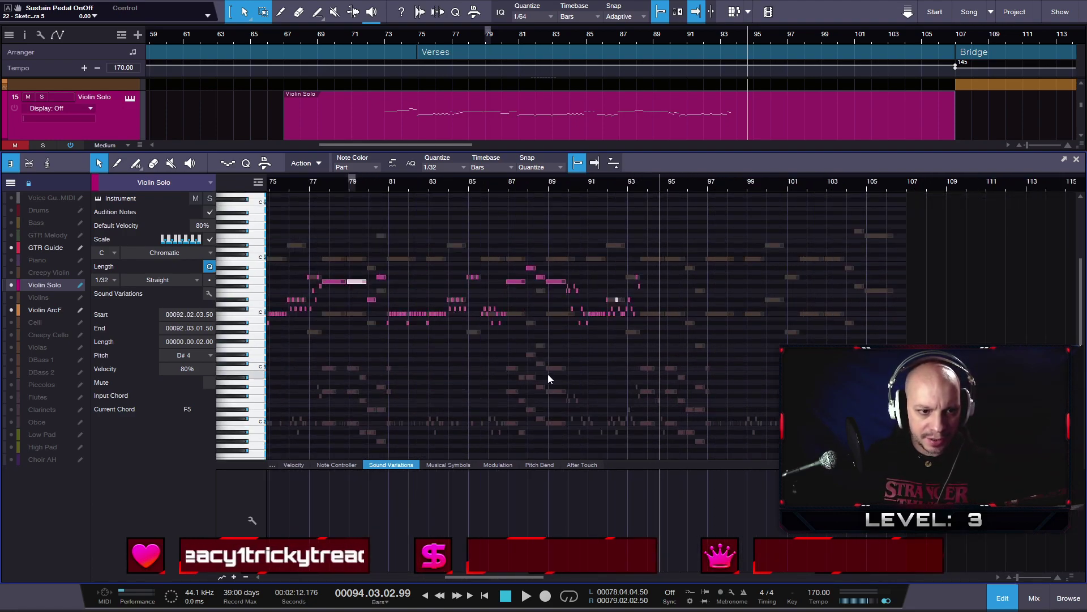
scroll(329, 343, "up", 3)
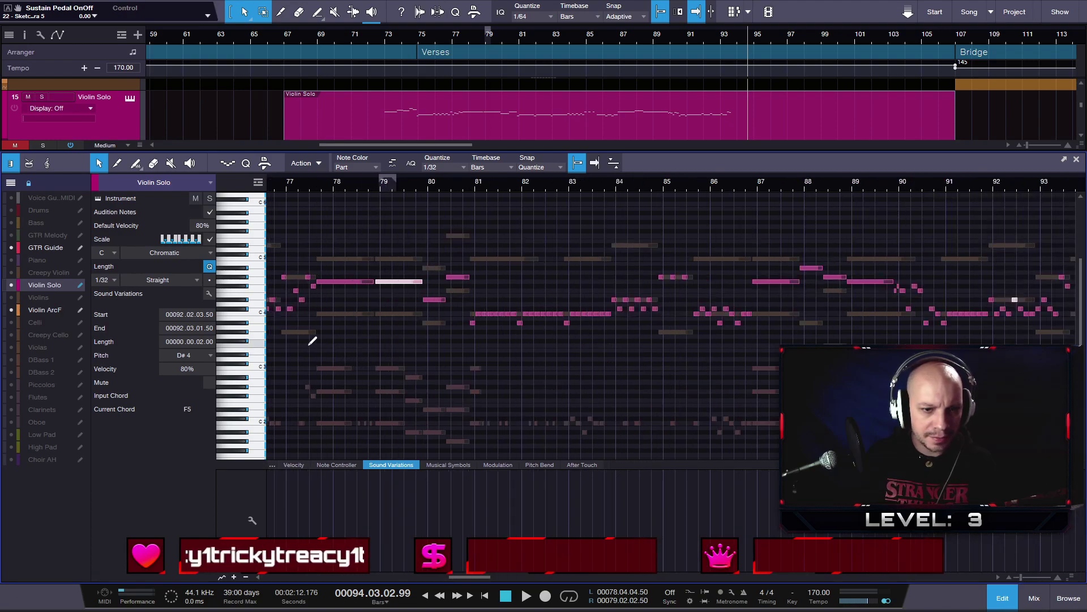
scroll(307, 345, "down", 2)
left_click_drag(324, 369, 766, 239)
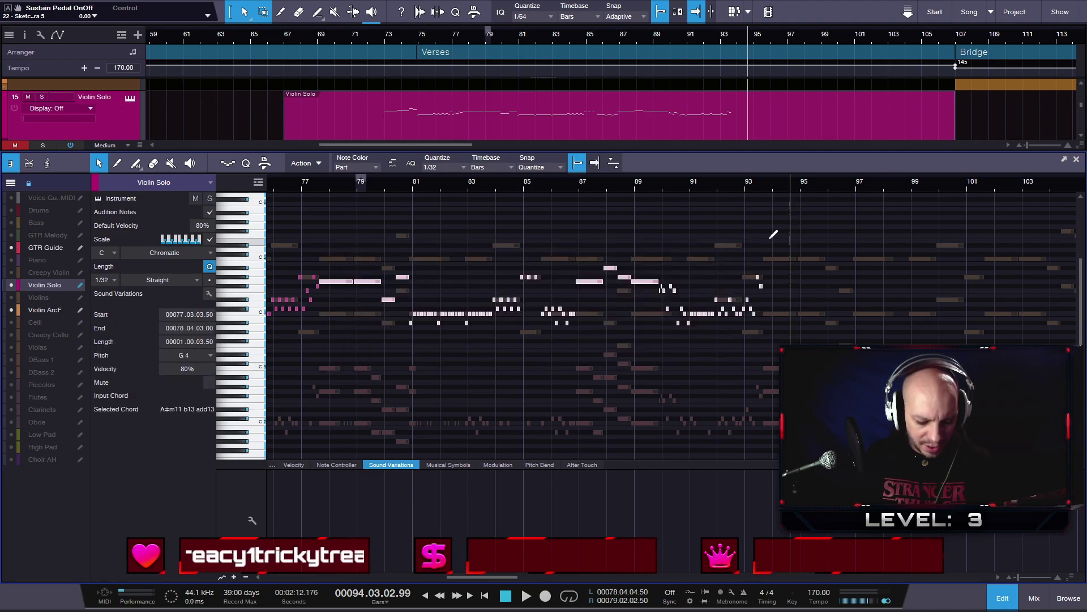
scroll(760, 277, "up", 4)
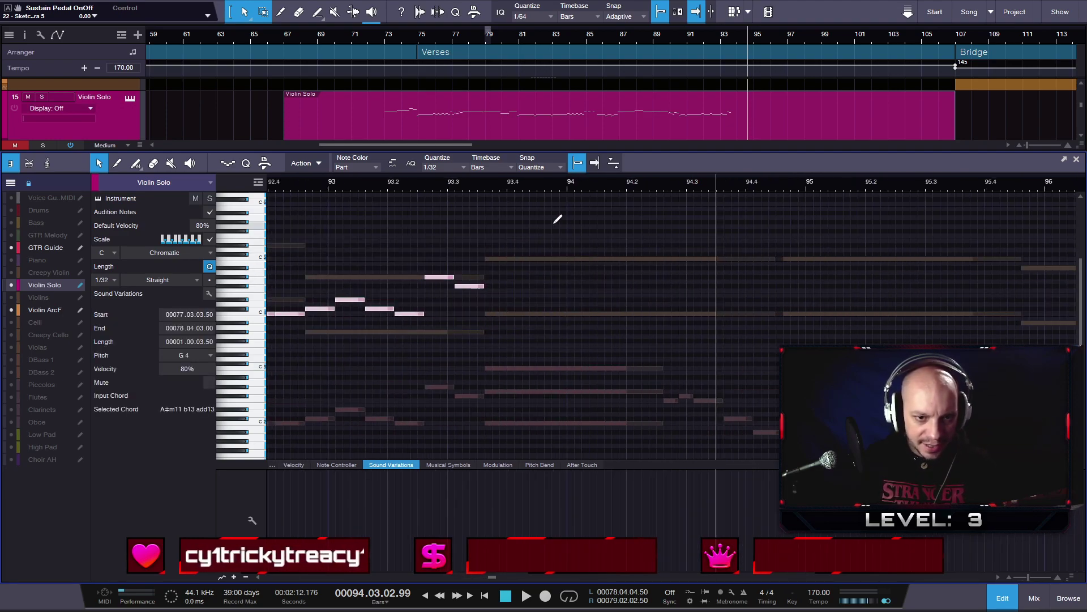
key("d")
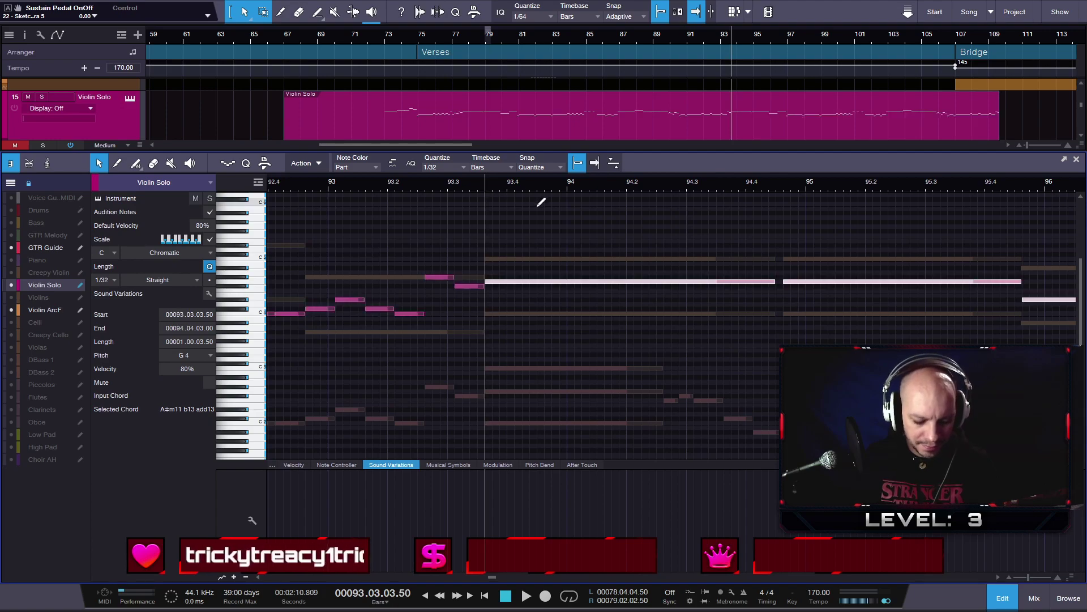
- Delete the duplicated notes following the long G4 at 104.04.03.50 and play from about bar 103 to bar 105
scroll(713, 340, "down", 5)
scroll(816, 284, "down", 2)
scroll(911, 283, "up", 6)
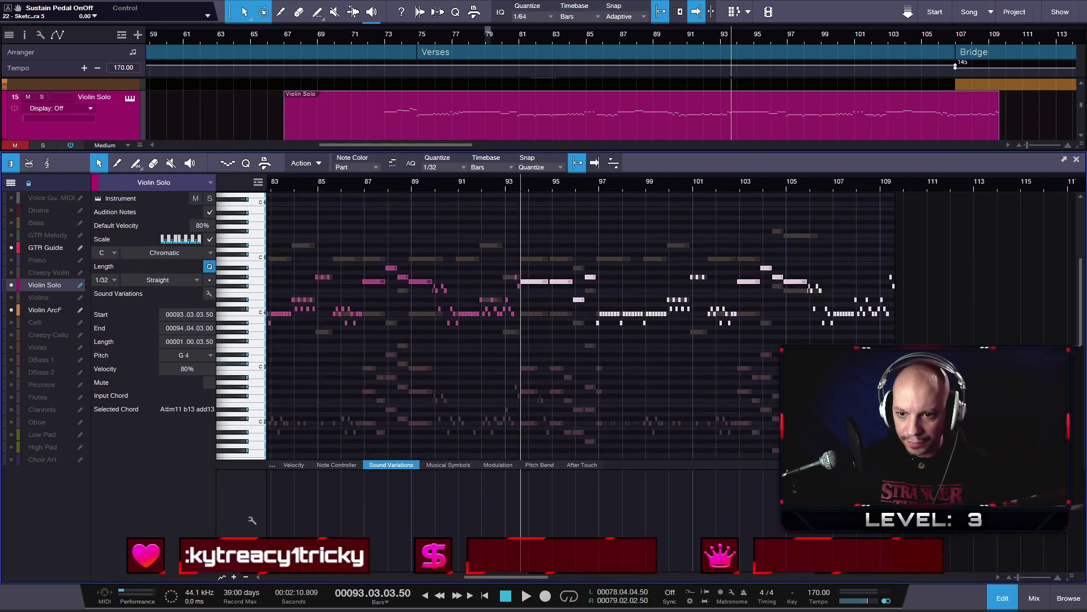
left_click_drag(839, 348, 651, 230)
key("Delete")
left_click_drag(786, 251, 853, 310)
key("Delete")
left_click(646, 283)
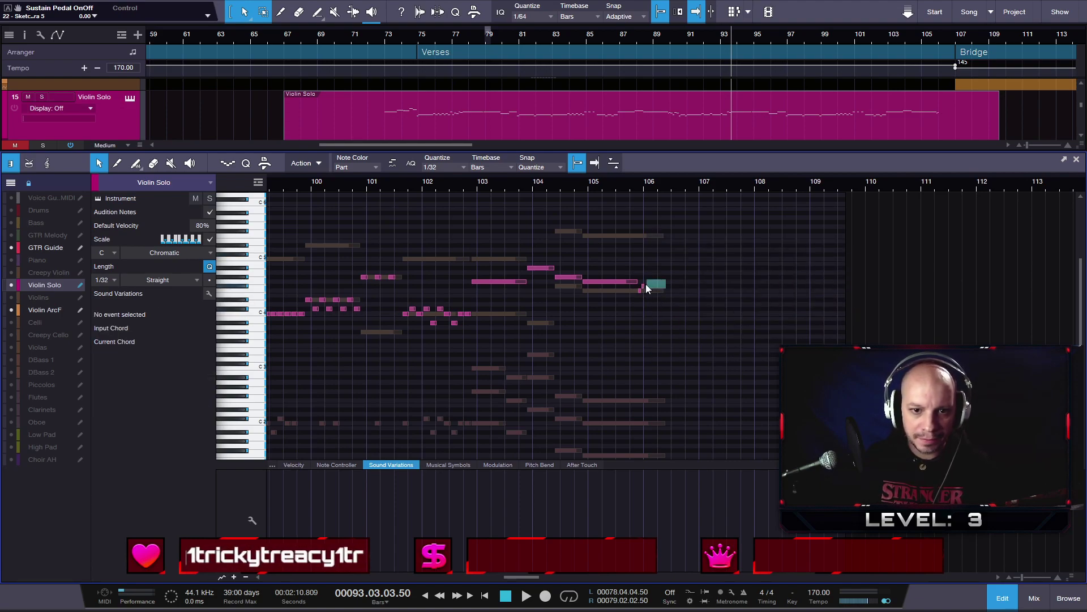
left_click_drag(637, 291, 640, 293)
left_click(465, 184)
key("space")
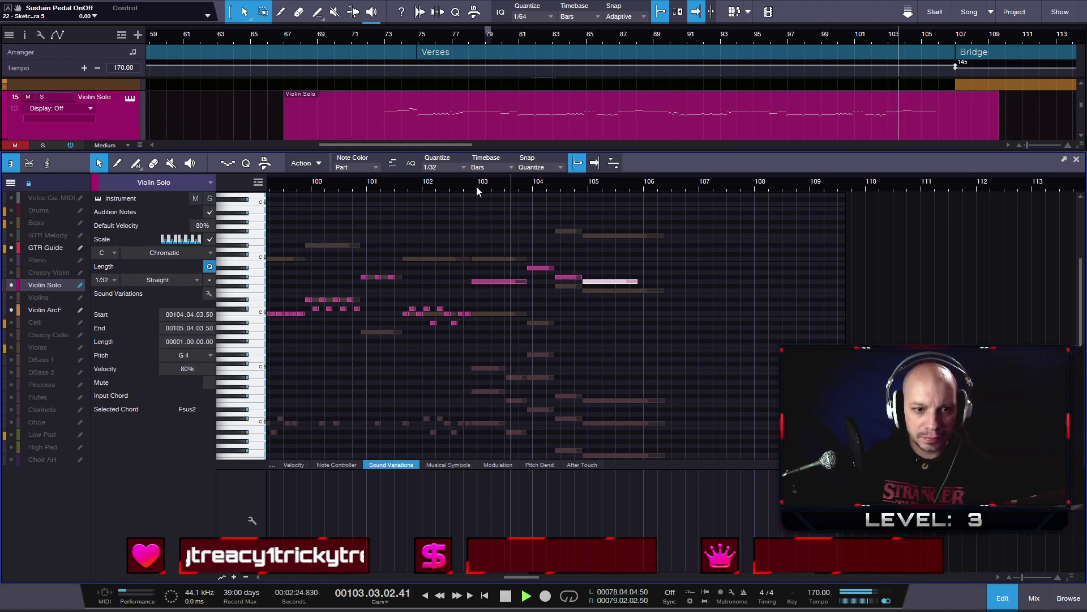
key("space")
- Move the last two violin notes, starting at 104.02.03.50, to F#5 and F5 and play from about bar 101
scroll(505, 291, "up", 2)
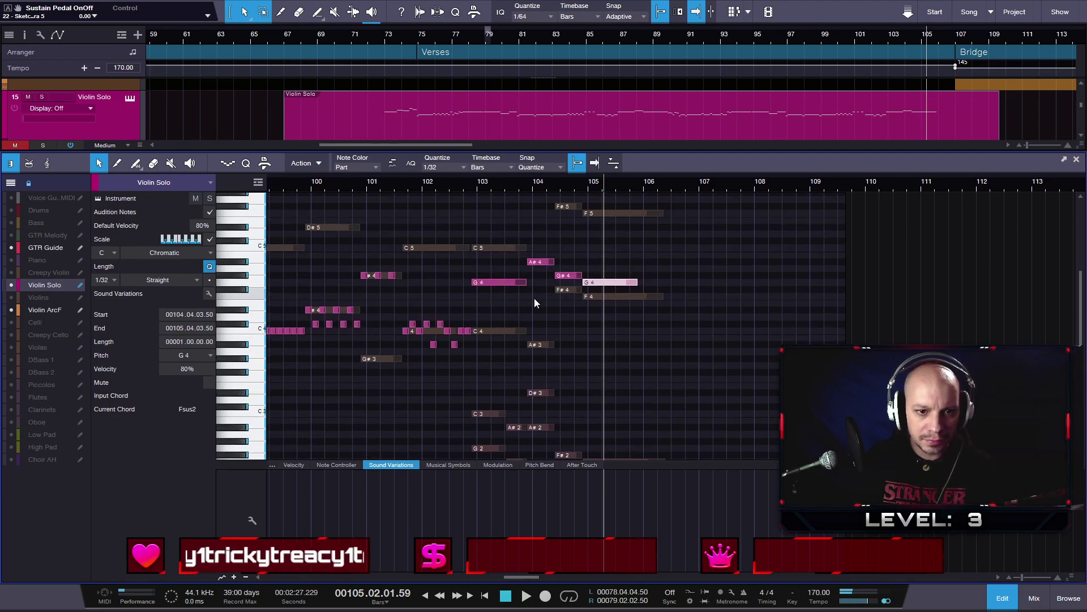
left_click_drag(648, 305, 567, 264)
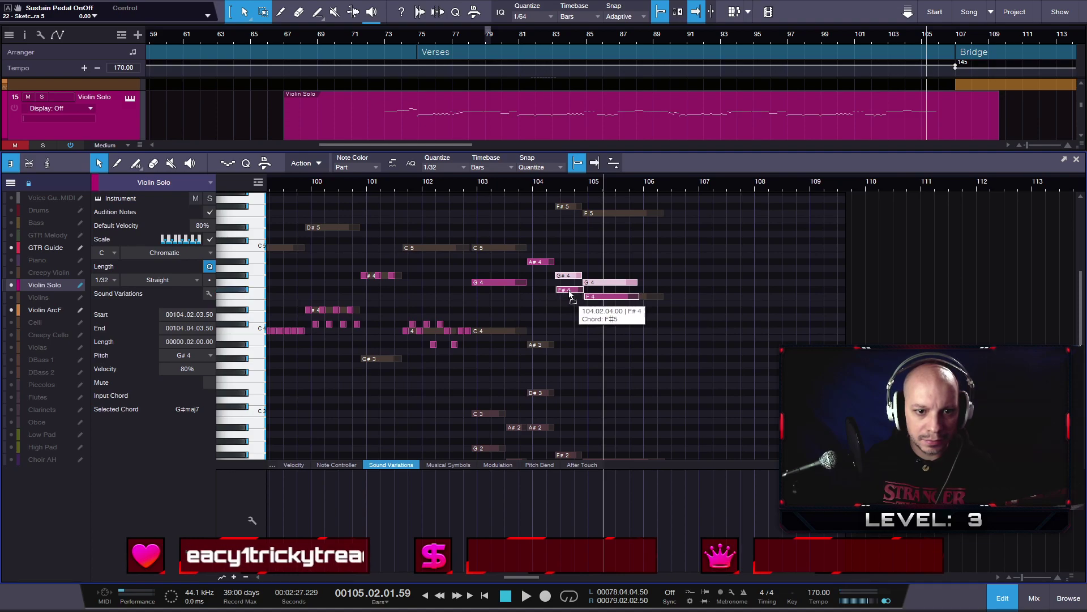
left_click_drag(568, 291, 568, 291)
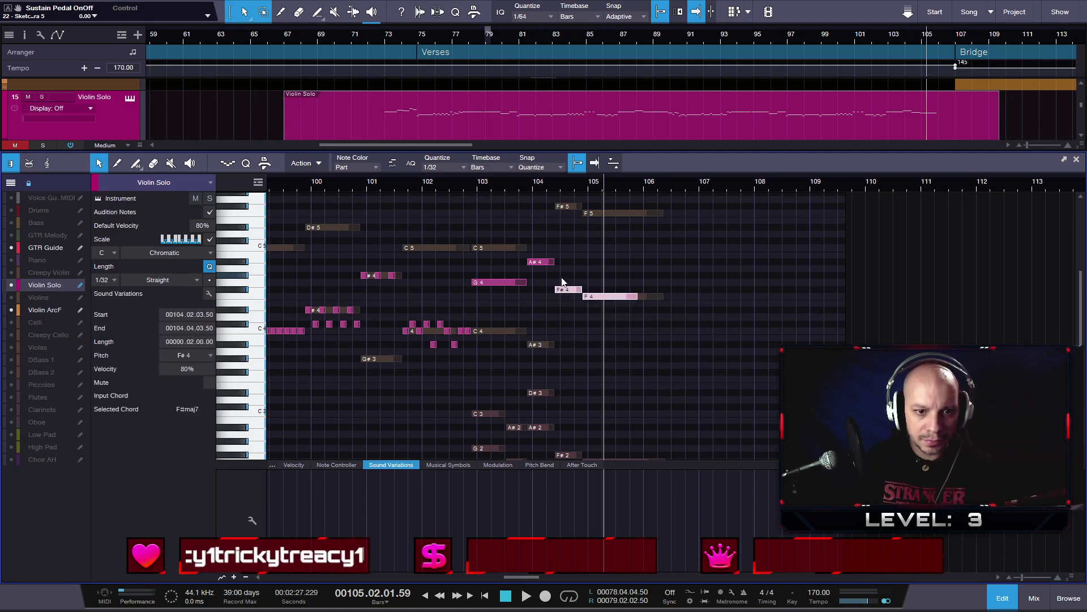
key("shift+Up")
left_click(361, 184)
key("space")
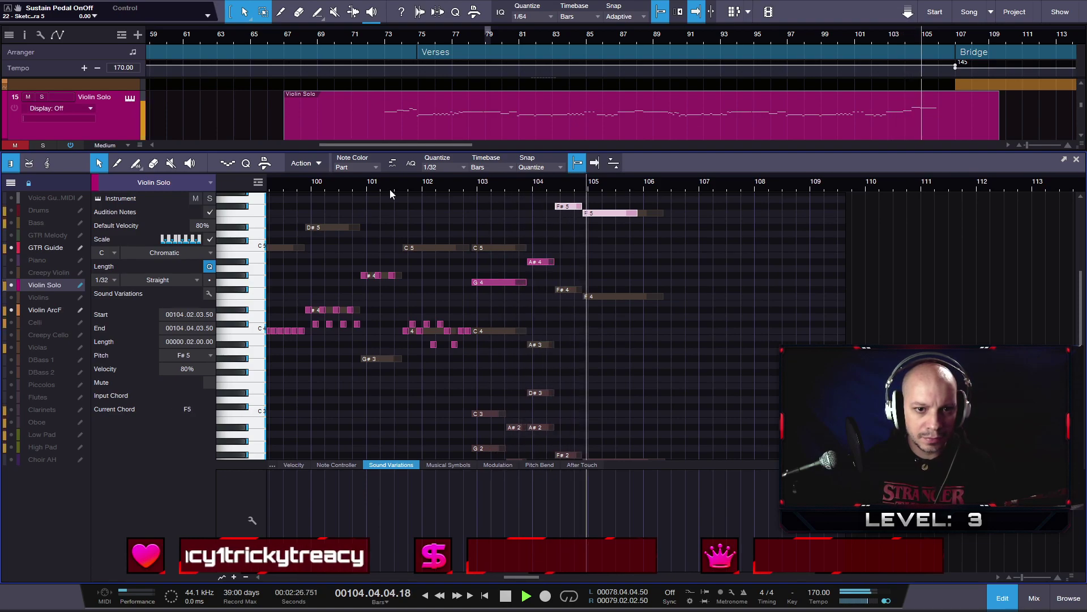
- Lengthen only the final F5 note of the violin line so it ends at 106.02.03.00
left_click_drag(632, 217, 664, 214)
key("space")
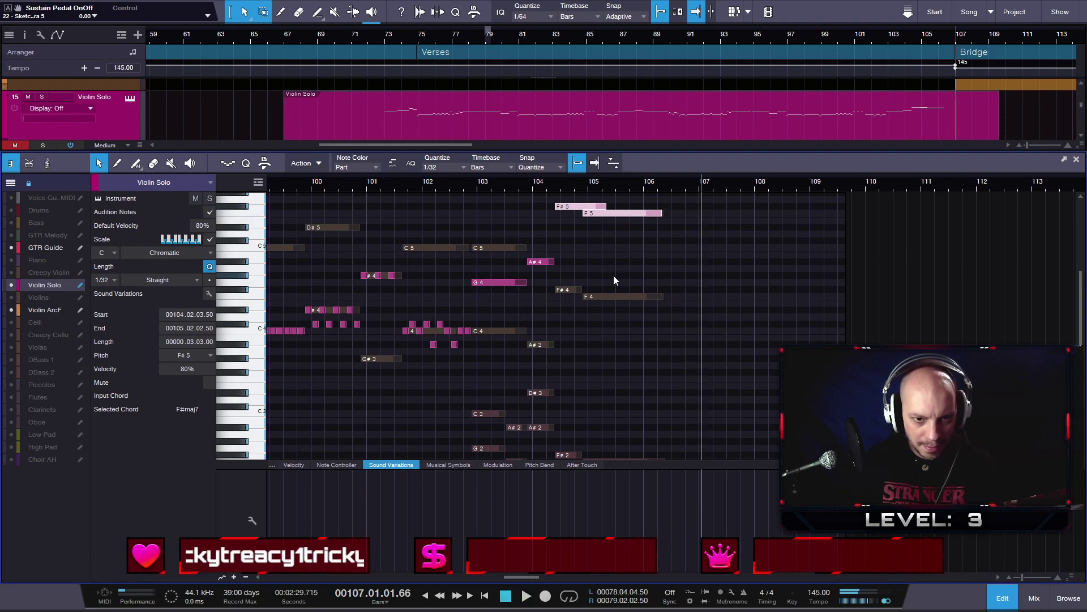
left_click(627, 228)
left_click(636, 216)
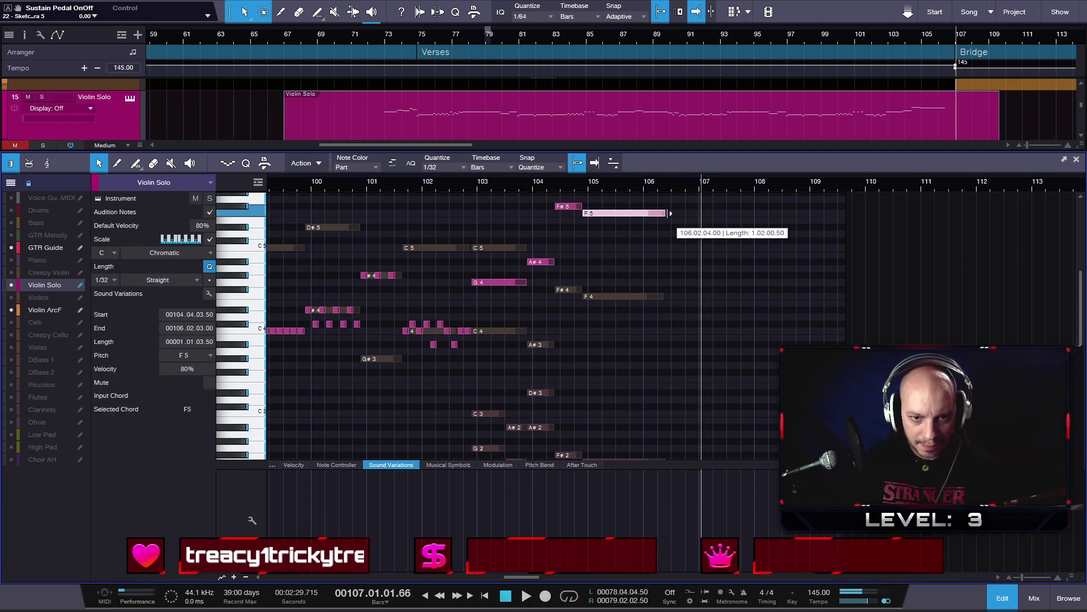
scroll(705, 238, "up", 5)
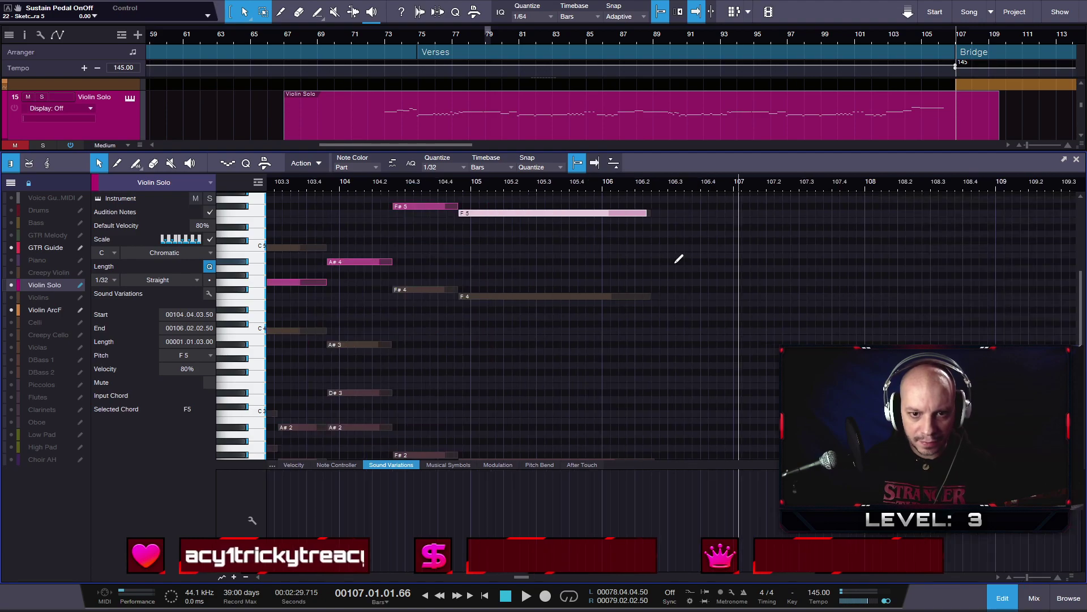
left_click_drag(614, 221, 623, 222)
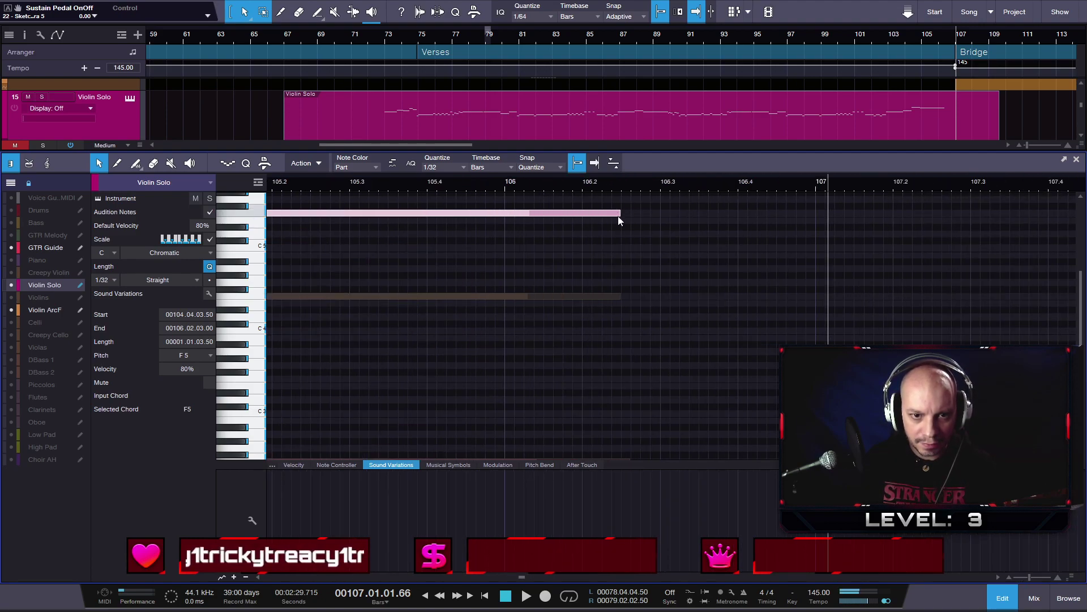
scroll(790, 241, "down", 5)
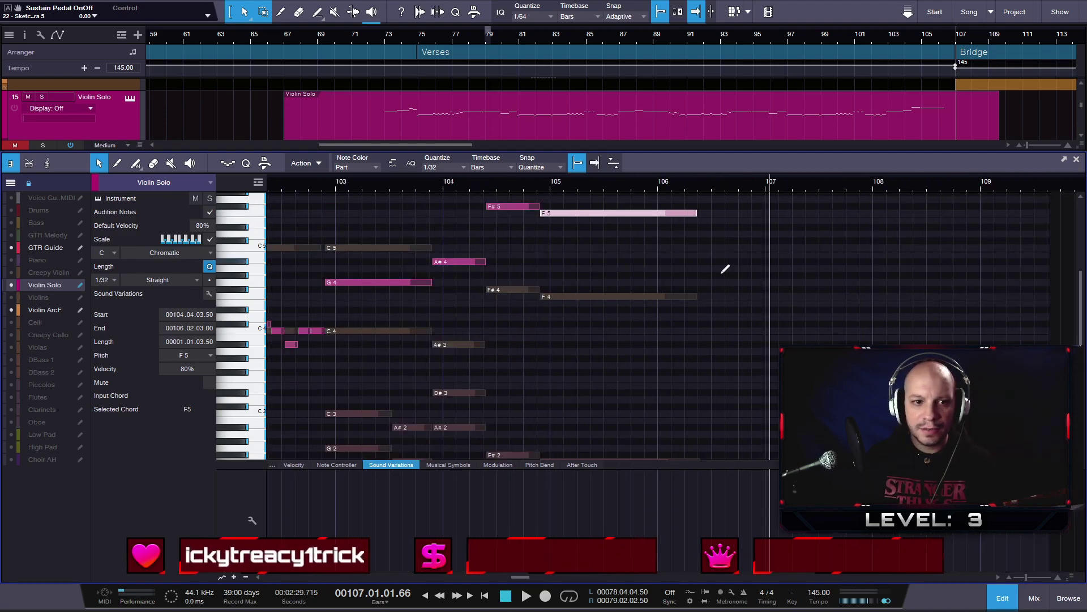
scroll(387, 232, "down", 8)
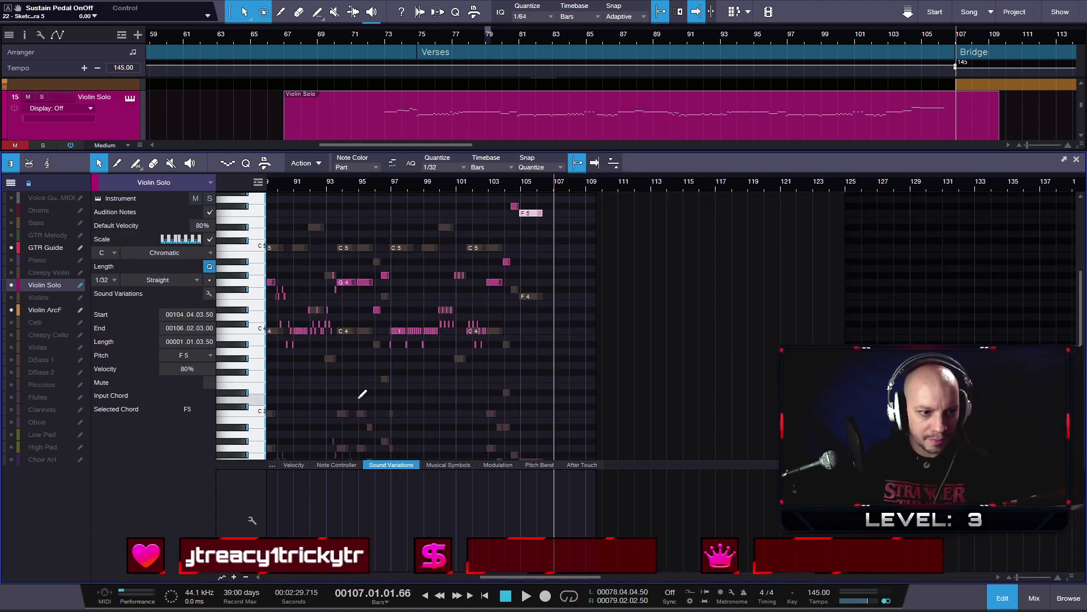
- Close the note editor and return to the full arrangement around the end of the Violin Solo event
scroll(362, 394, "down", 2)
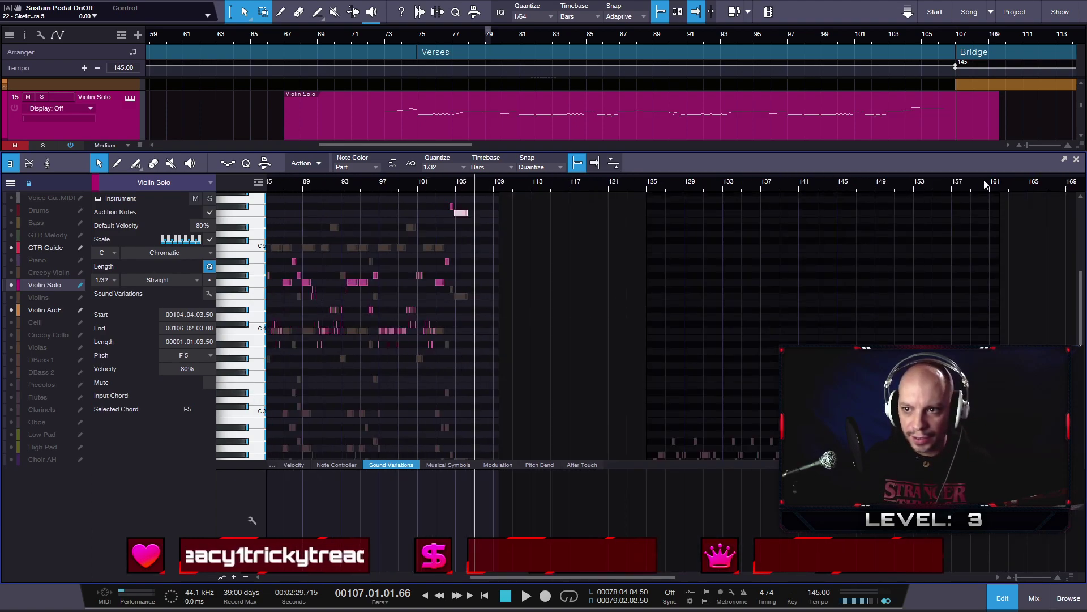
left_click(1078, 165)
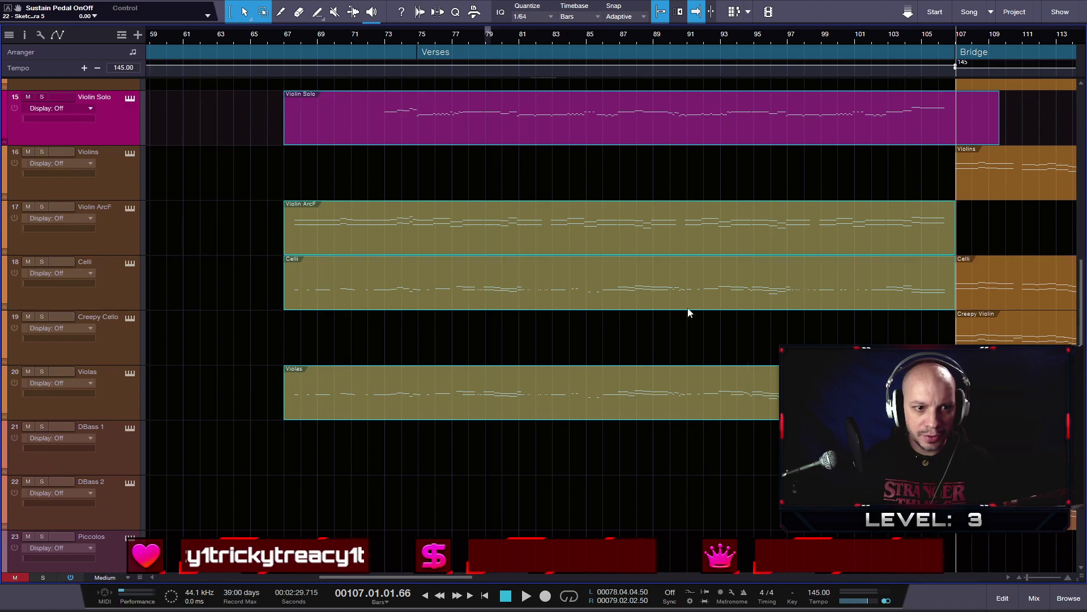
scroll(563, 351, "down", 3)
scroll(602, 194, "up", 2)
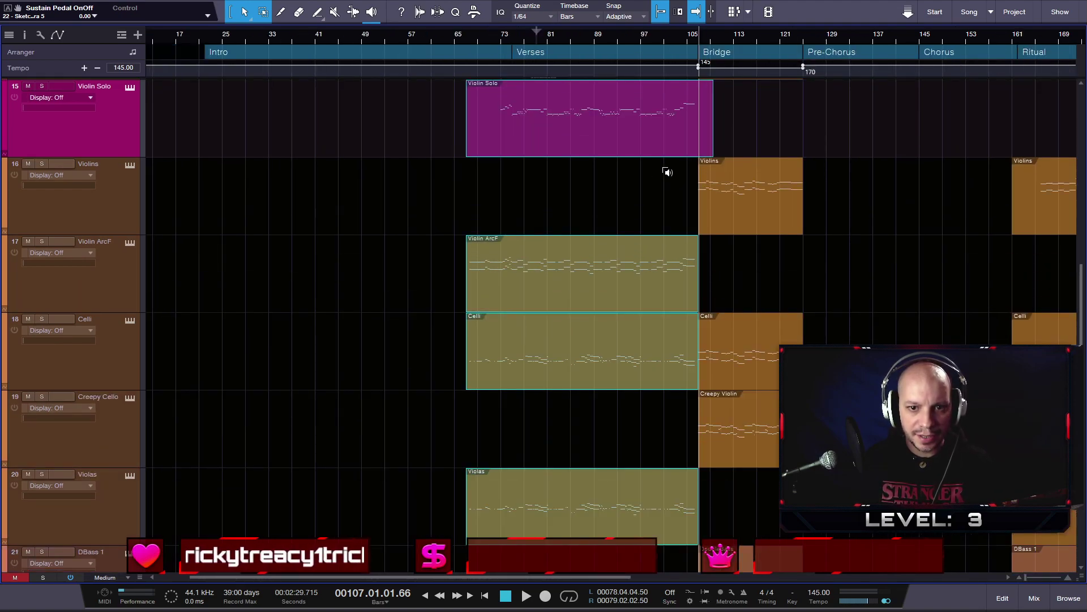
scroll(665, 168, "up", 3)
left_click_drag(779, 138, 747, 138)
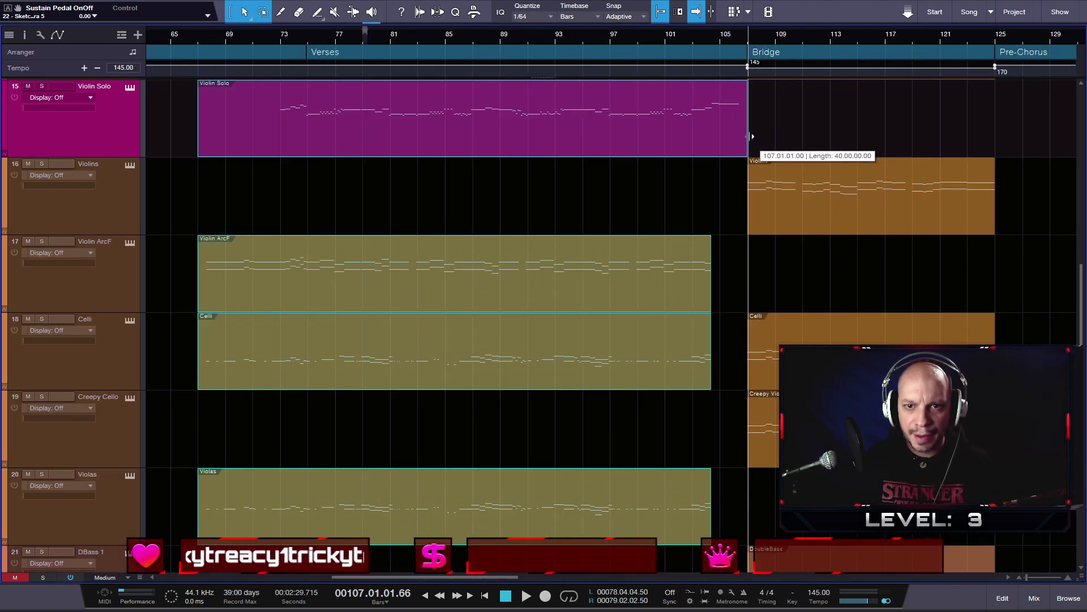
key("z")
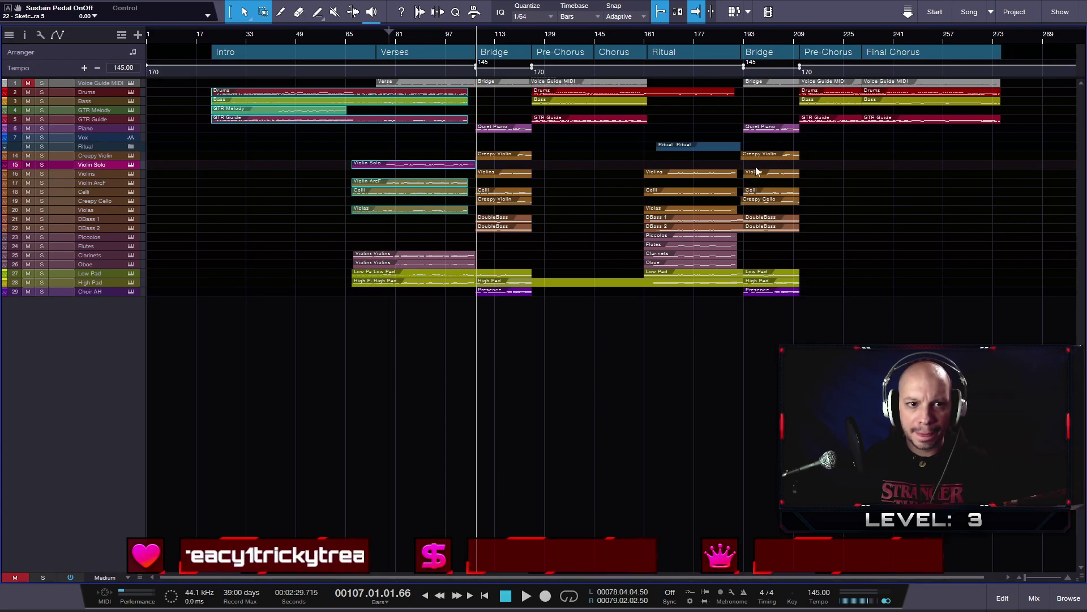
left_click(542, 258)
key("ctrl+z")
- Trim the end of the Violin Solo event alone back to 107.01.01.00, the start of the Bridge
scroll(478, 237, "up", 4)
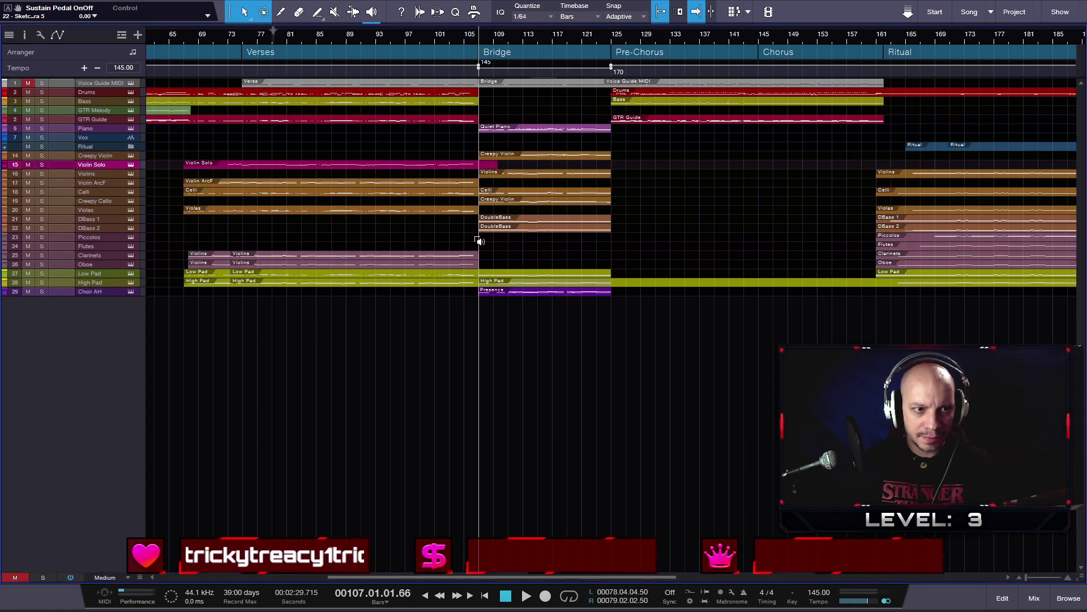
key("z")
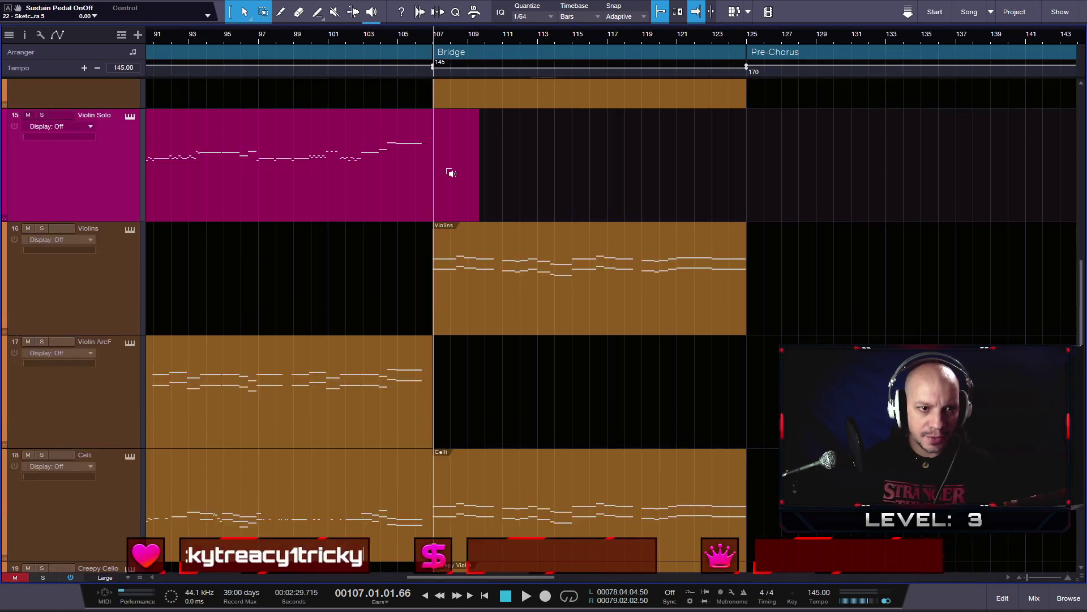
left_click(477, 166)
left_click_drag(479, 167, 433, 169)
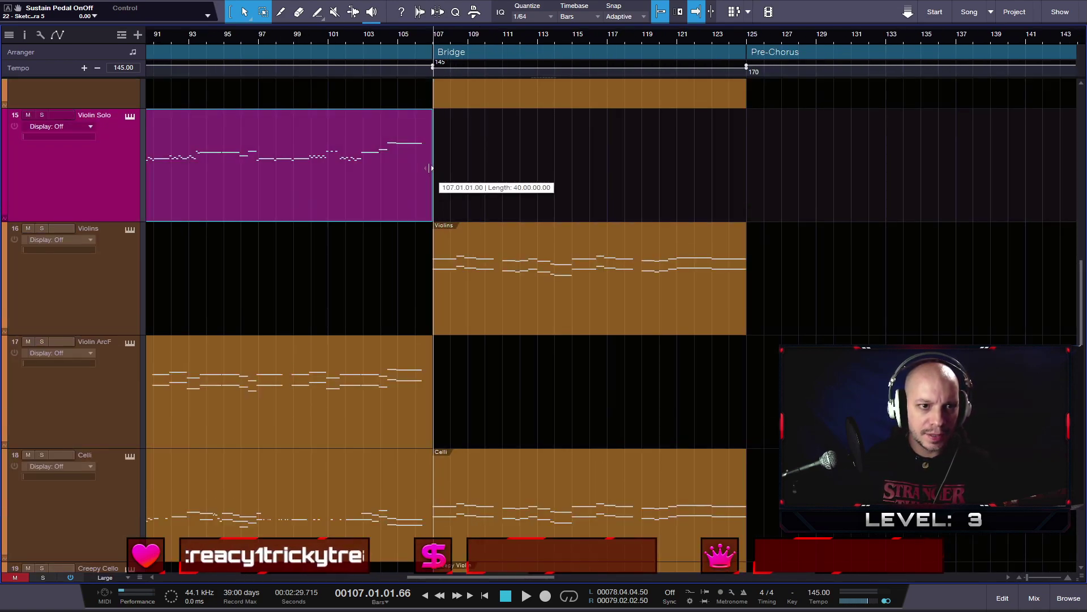
scroll(430, 170, "down", 3)
scroll(431, 176, "down", 2)
scroll(430, 176, "down", 2)
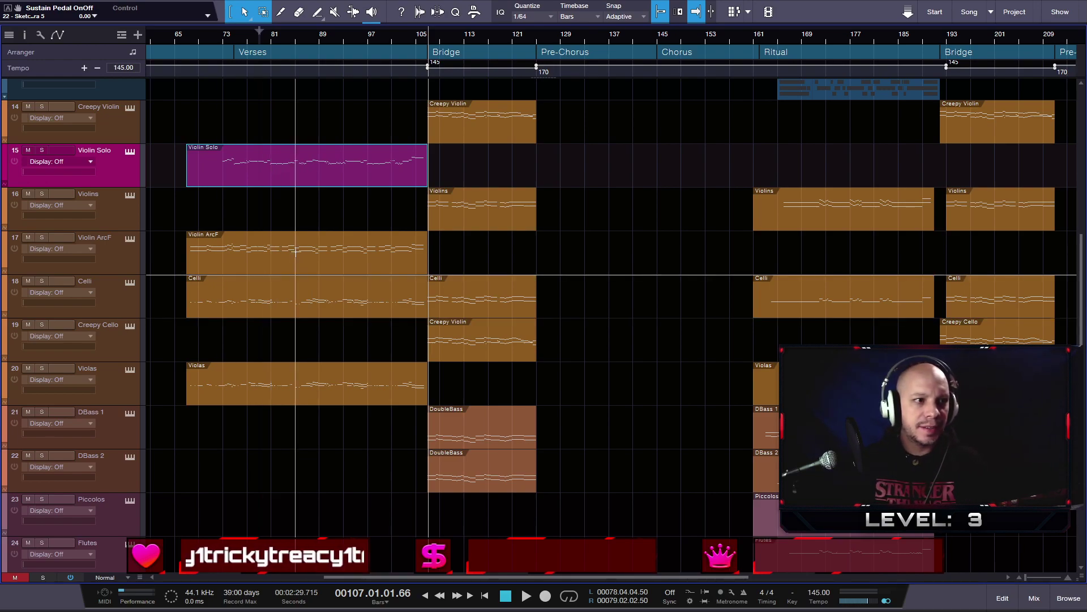
- Recolor the Violin Solo track to the orange-brown of the neighbouring string tracks and deselect its event
left_click(6, 163)
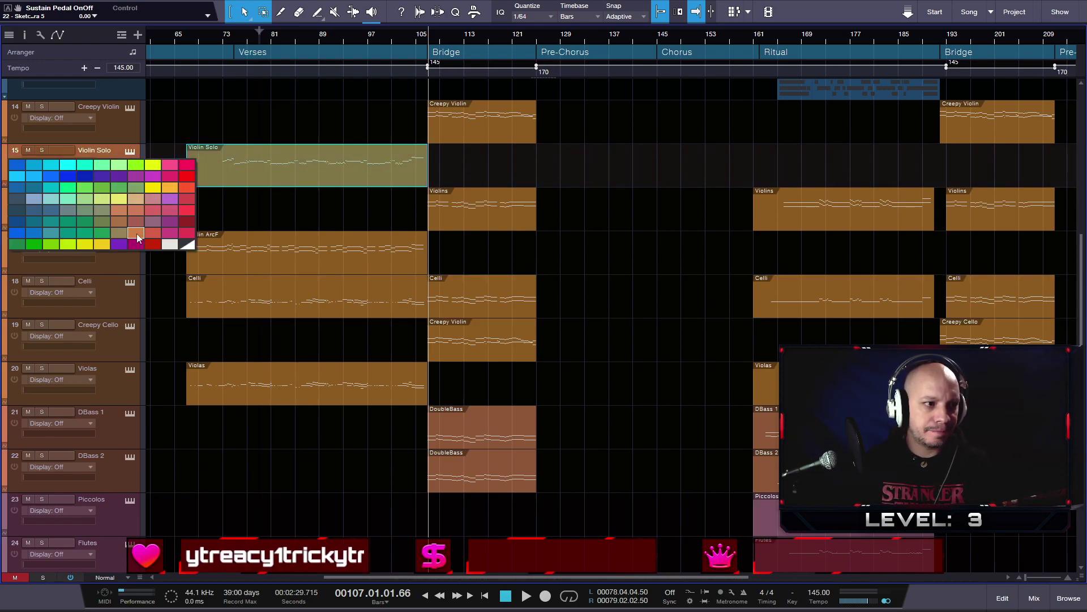
left_click(137, 234)
left_click(354, 202)
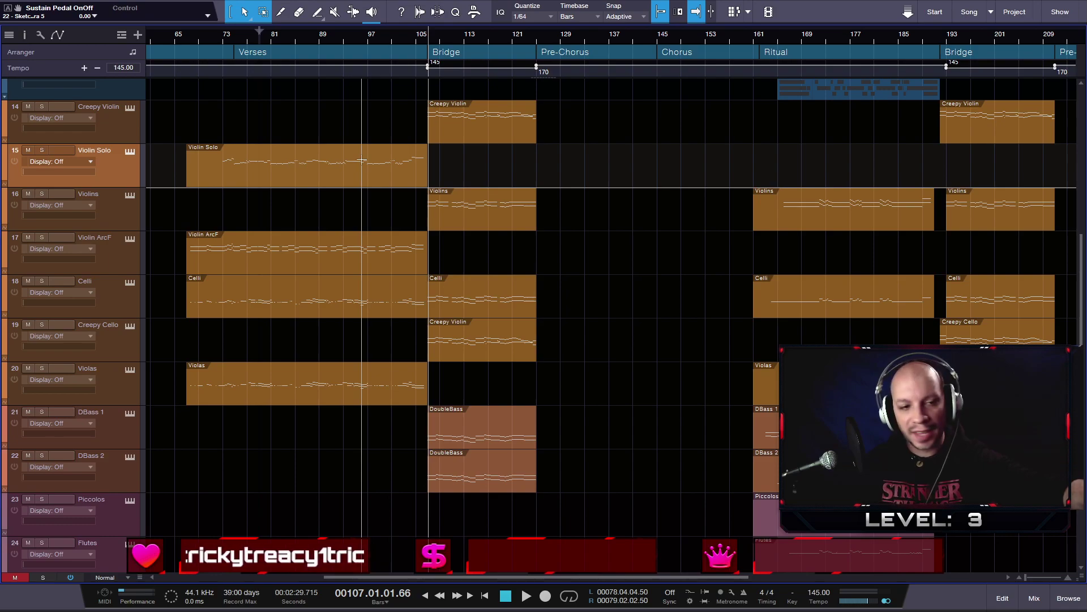
- Merge the split Clarinets, Oboe, Low Pad and High Pad events from bar 67 into one event per track
scroll(362, 159, "down", 2)
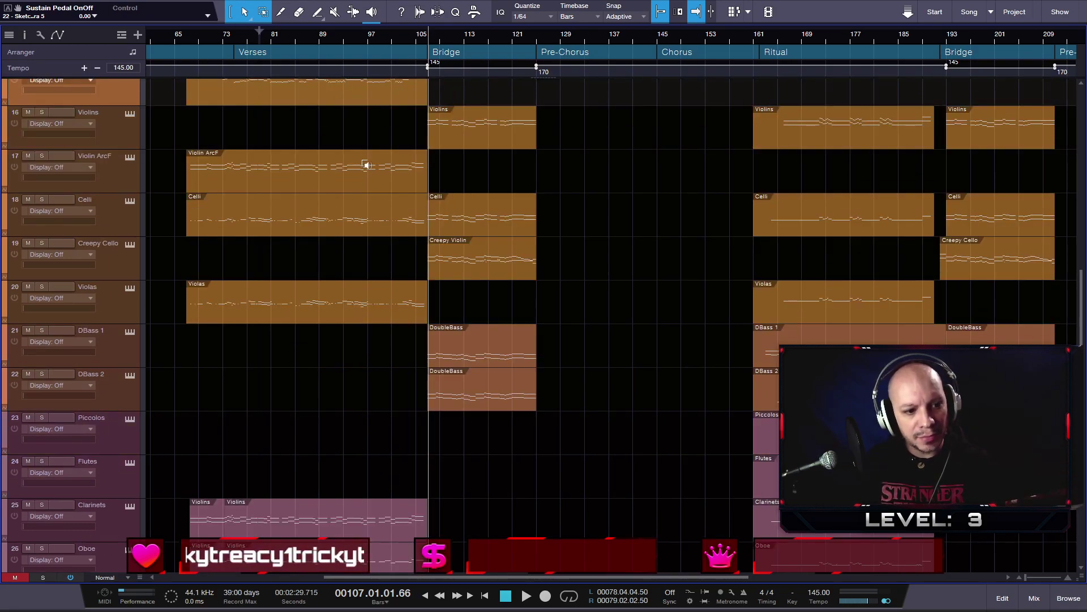
scroll(363, 161, "down", 1)
scroll(179, 457, "up", 3)
left_click_drag(196, 445, 416, 518)
key("g")
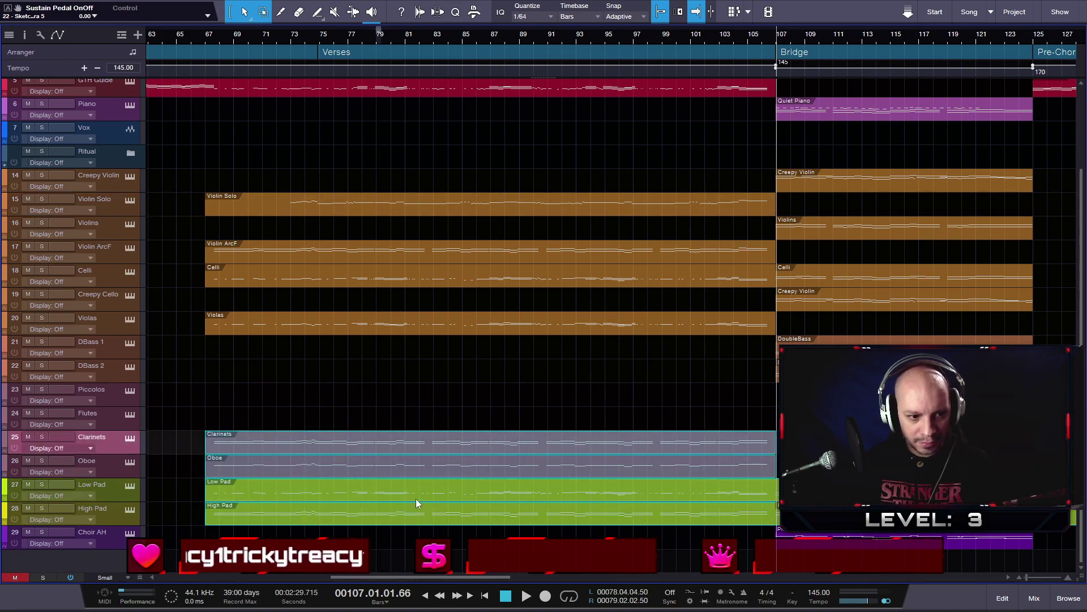
scroll(430, 401, "down", 1)
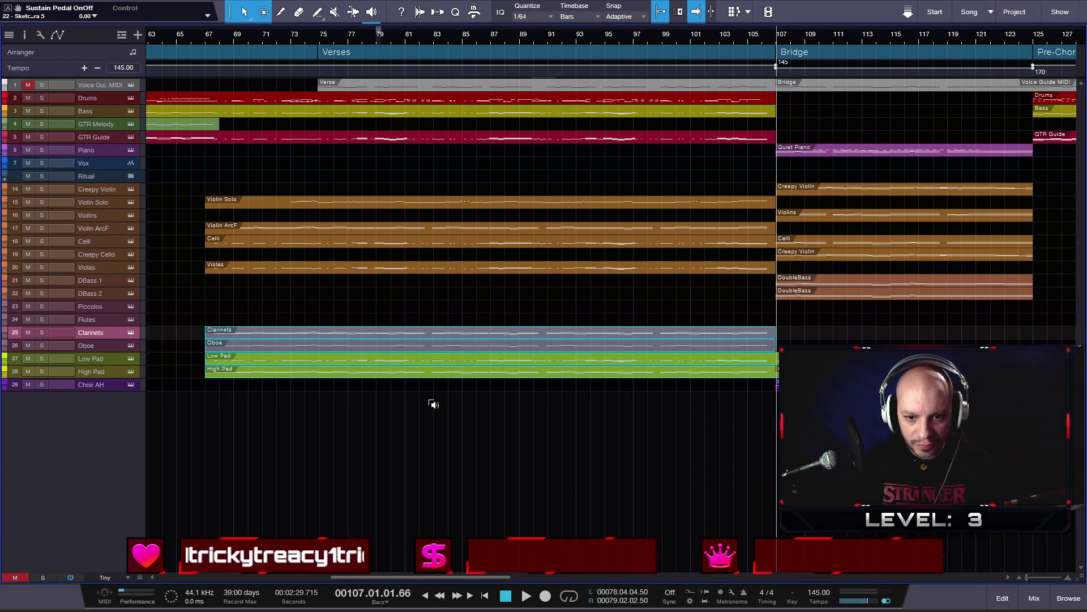
- Solo the orchestral, pad and choir tracks from Creepy Violin to Choir AH and play from about bar 67
scroll(431, 401, "down", 4)
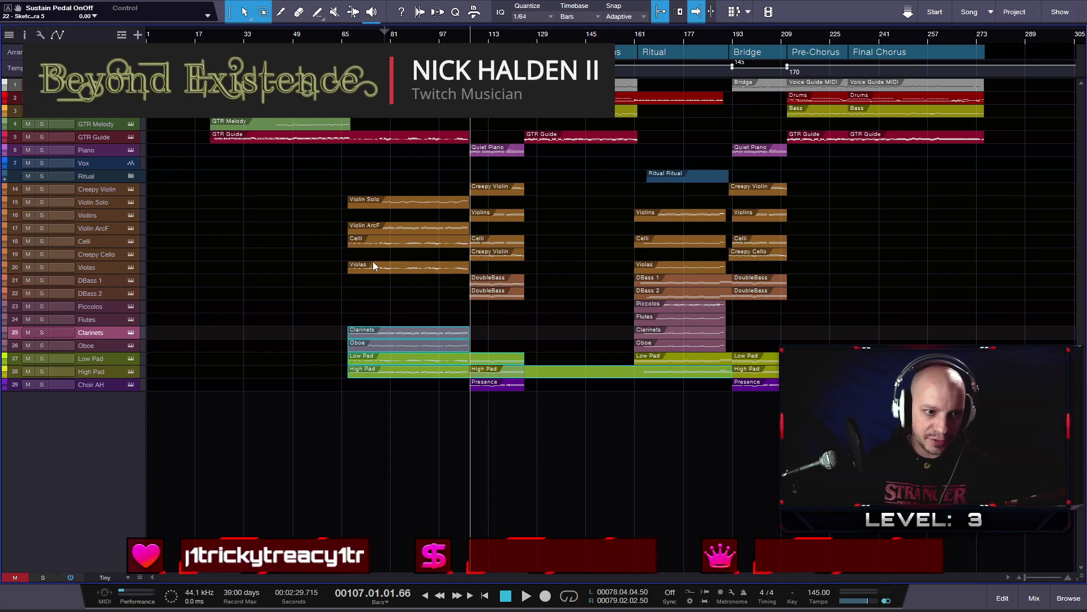
scroll(373, 262, "up", 1)
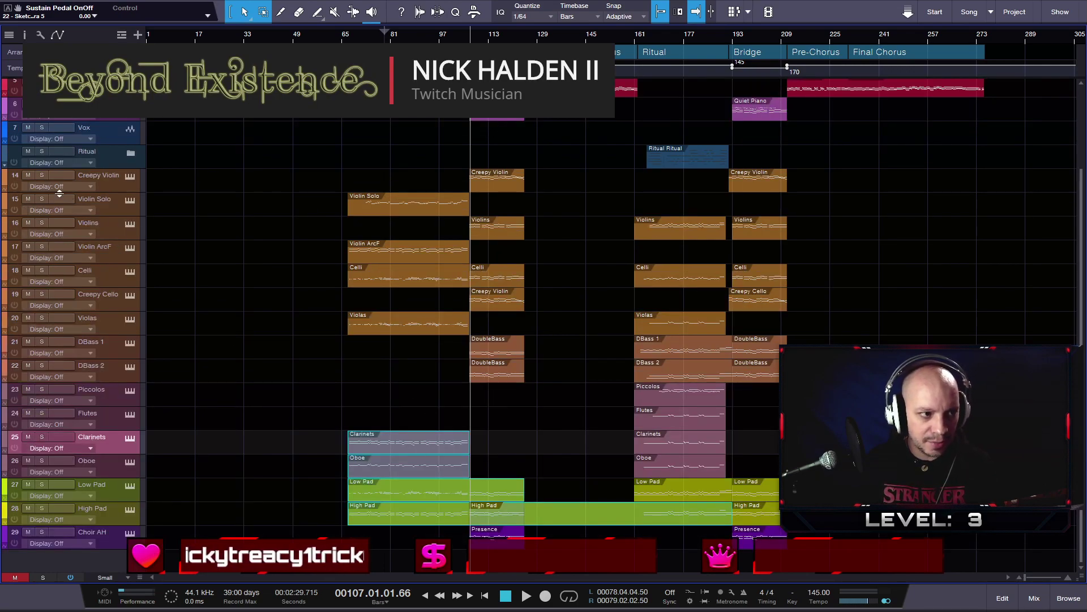
left_click(42, 175)
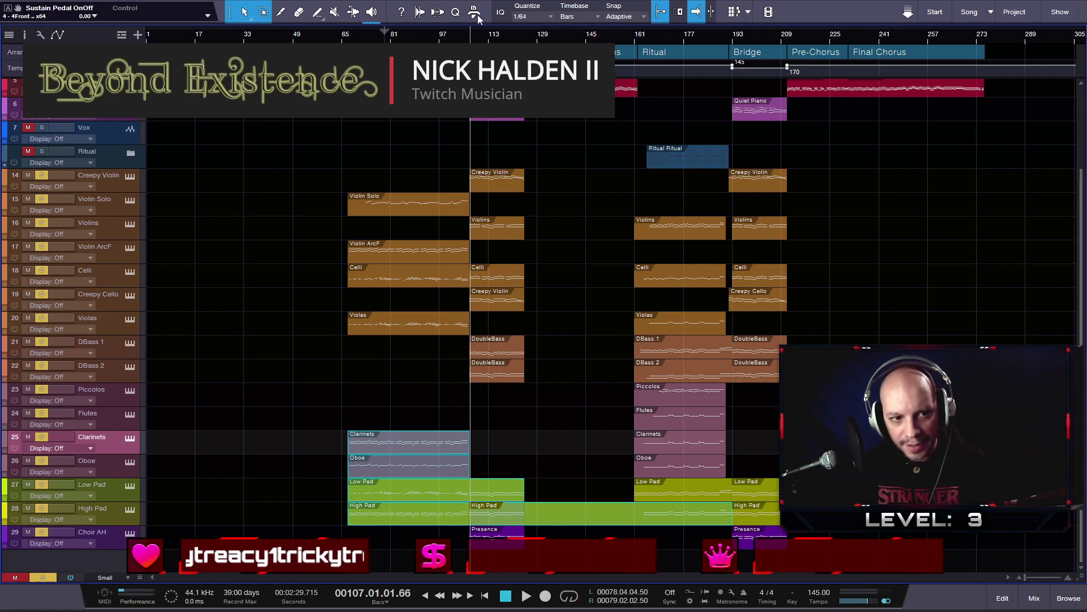
left_click(347, 42)
key("space")
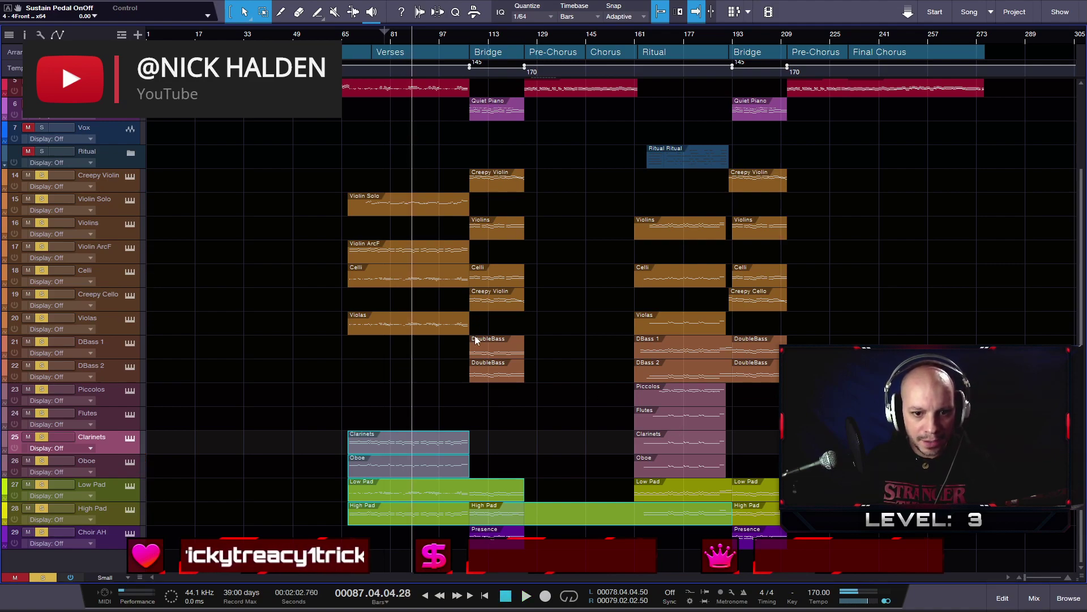
- Copy the Violin Solo event onto the Flutes track, aligning its start with the Clarinets event at bar 67
right_click(378, 201)
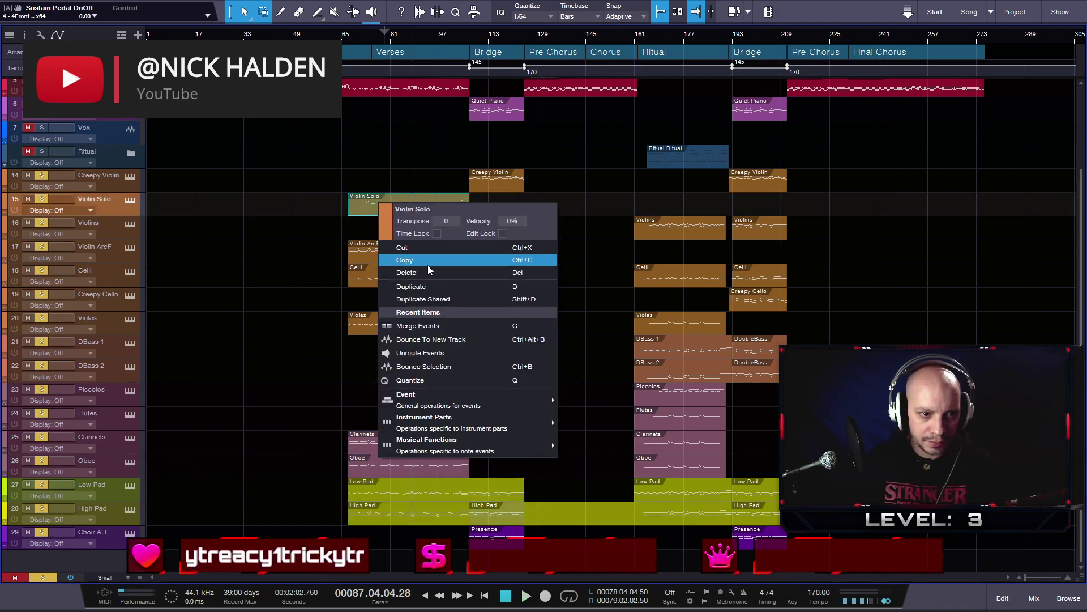
left_click(427, 265)
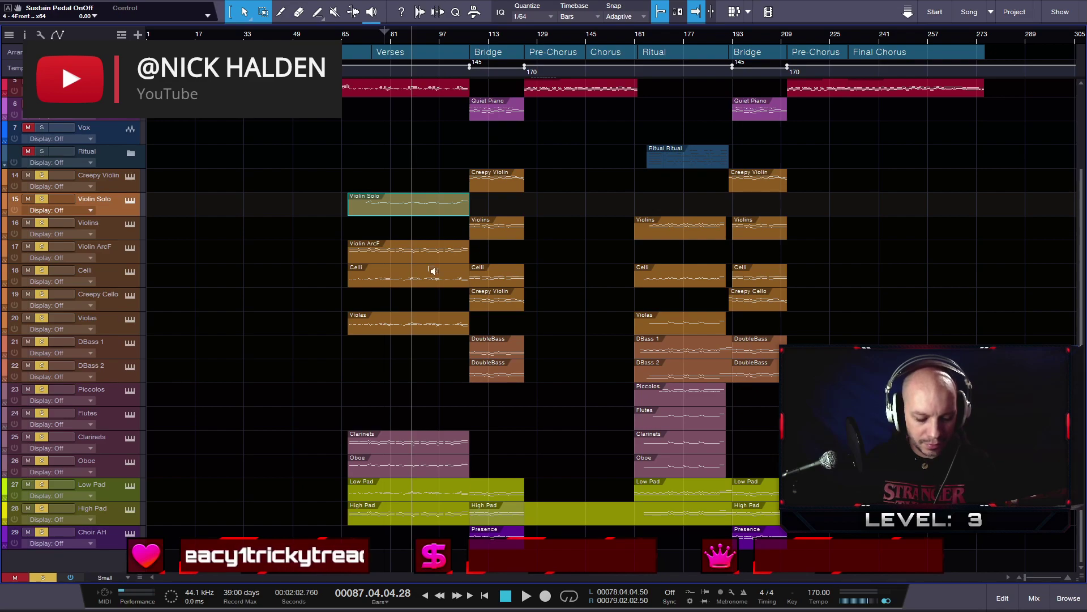
key("ctrl+v")
left_click_drag(452, 209, 375, 422)
scroll(375, 422, "up", 1)
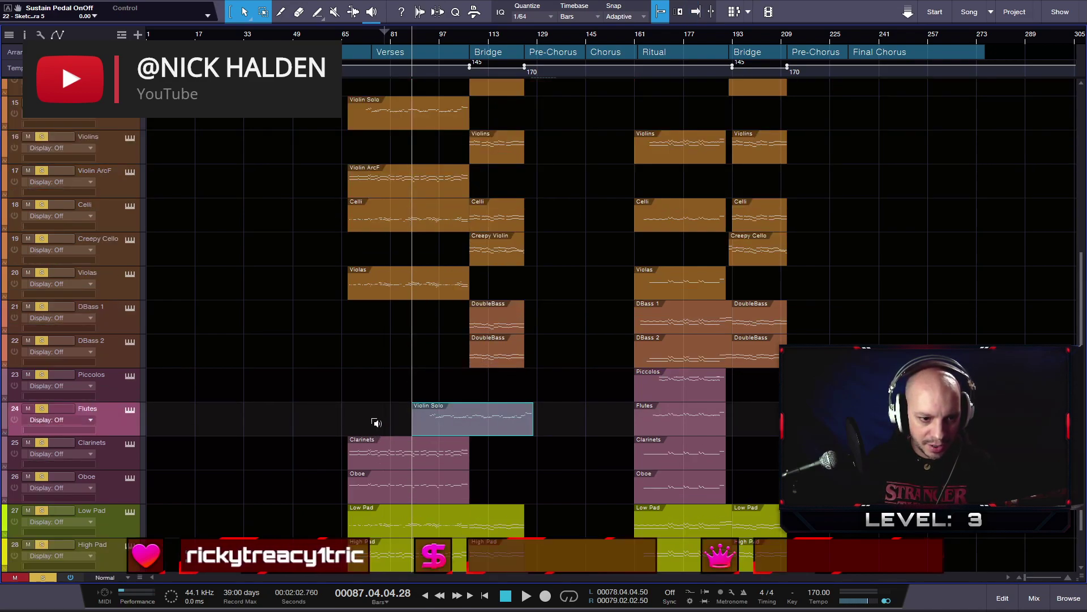
scroll(374, 422, "up", 2)
left_click_drag(443, 421, 356, 424)
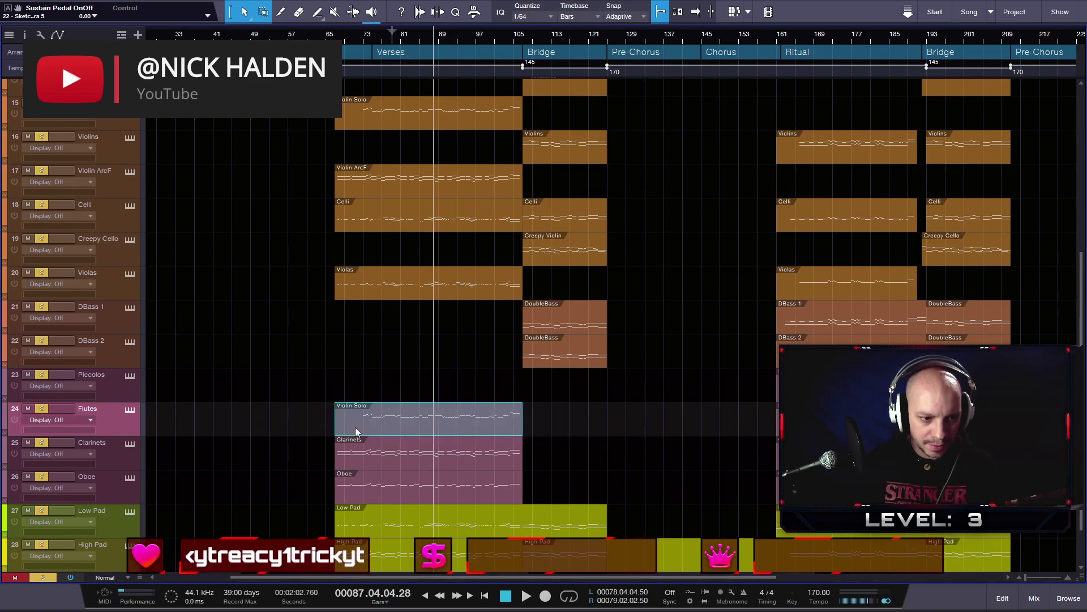
- Play from about bar 72 and rename the copied event on the Flutes track to Flutes
left_click(361, 35)
key("space")
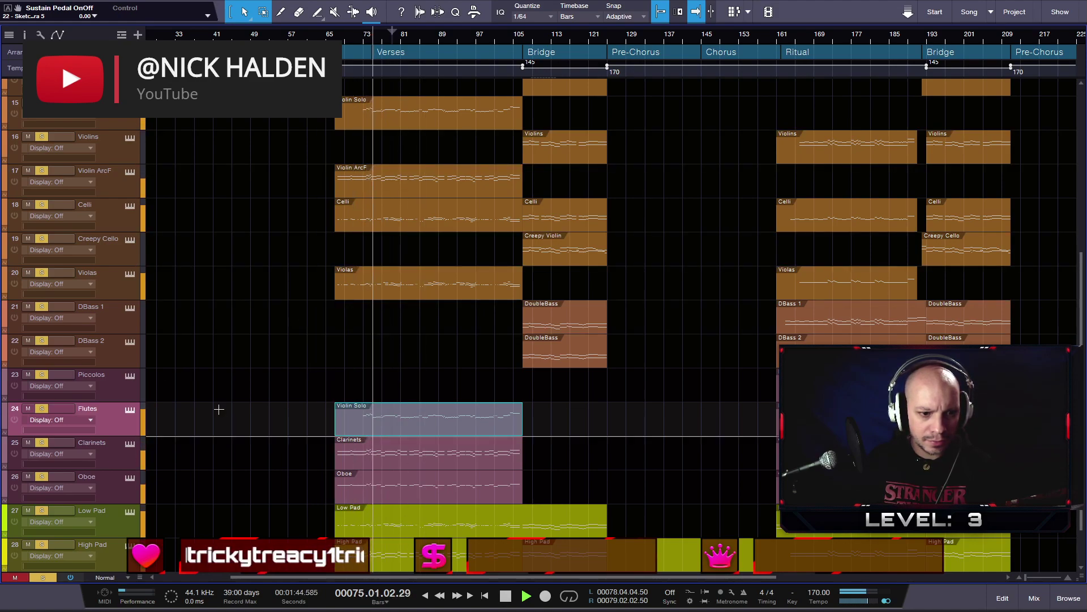
left_click(297, 424)
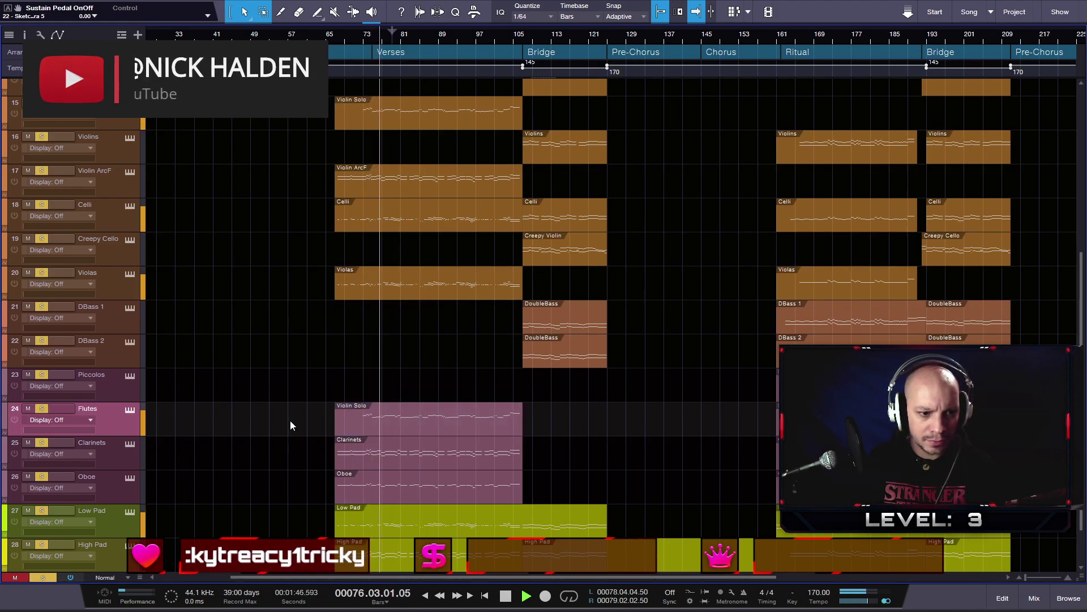
right_click(366, 427)
left_click(399, 177)
type("Flutes")
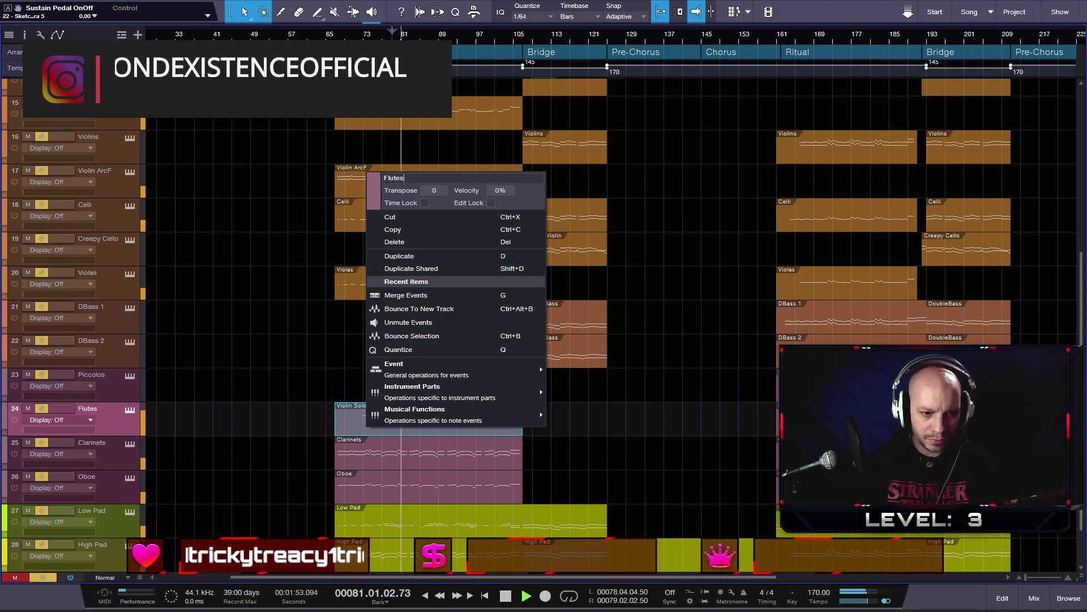
left_click(312, 222)
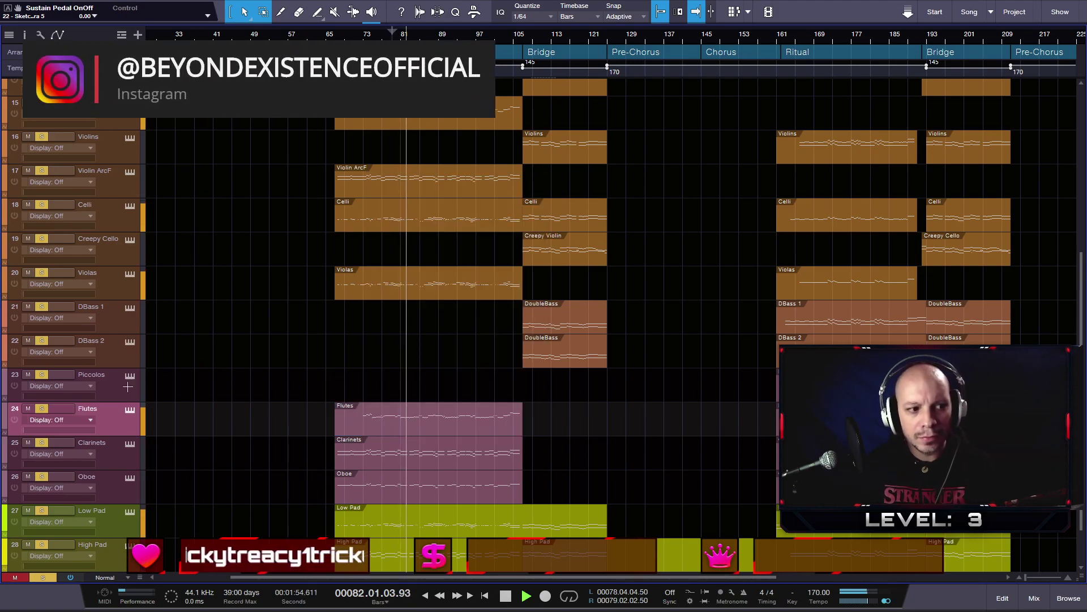
- Isolate the Flutes track by muting the other orchestral tracks, and audition pitches in the Flutes event's note editor
left_click_drag(28, 442, 33, 550)
left_click_drag(24, 375, 28, 172)
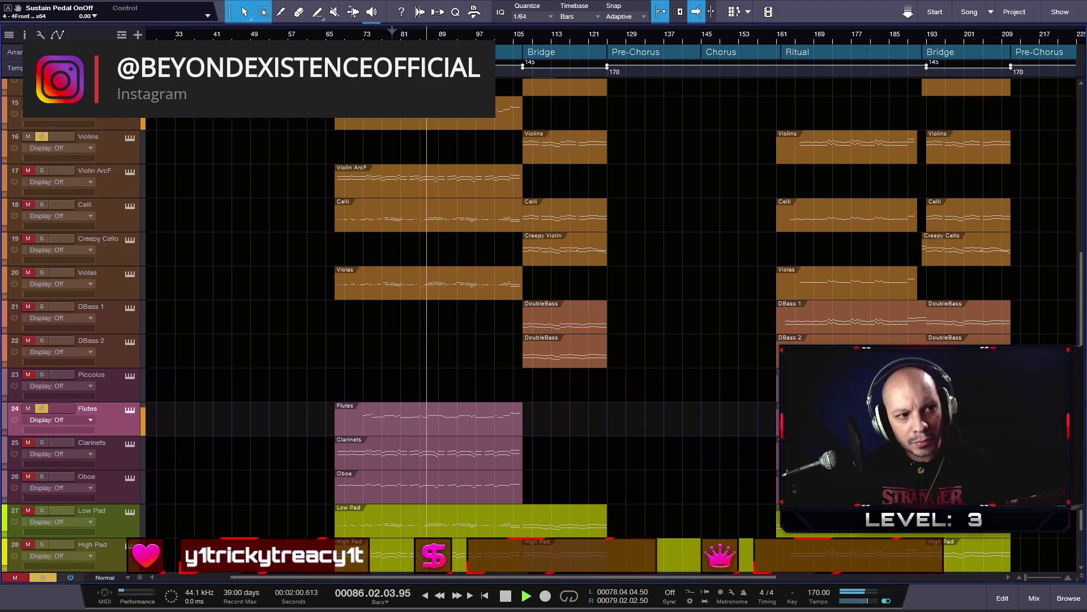
double_click(388, 424)
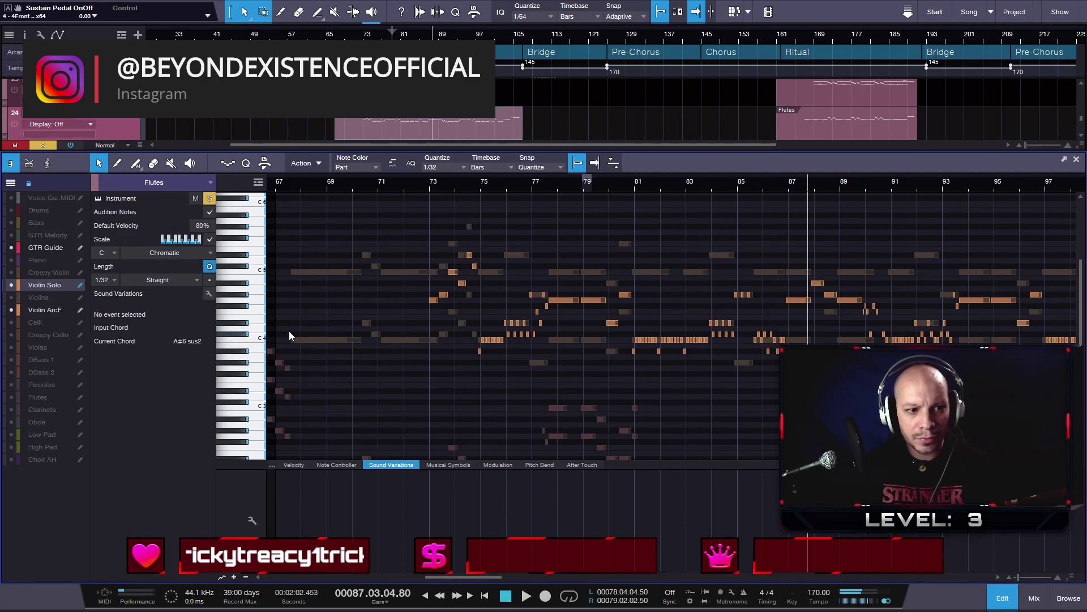
left_click_drag(259, 242, 247, 350)
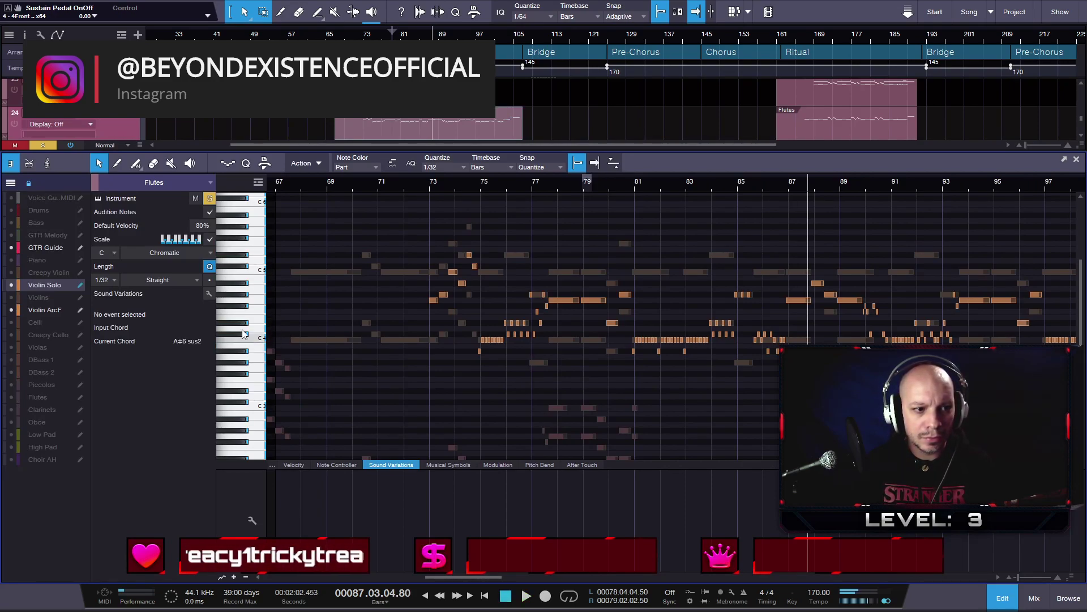
scroll(255, 101, "up", 10)
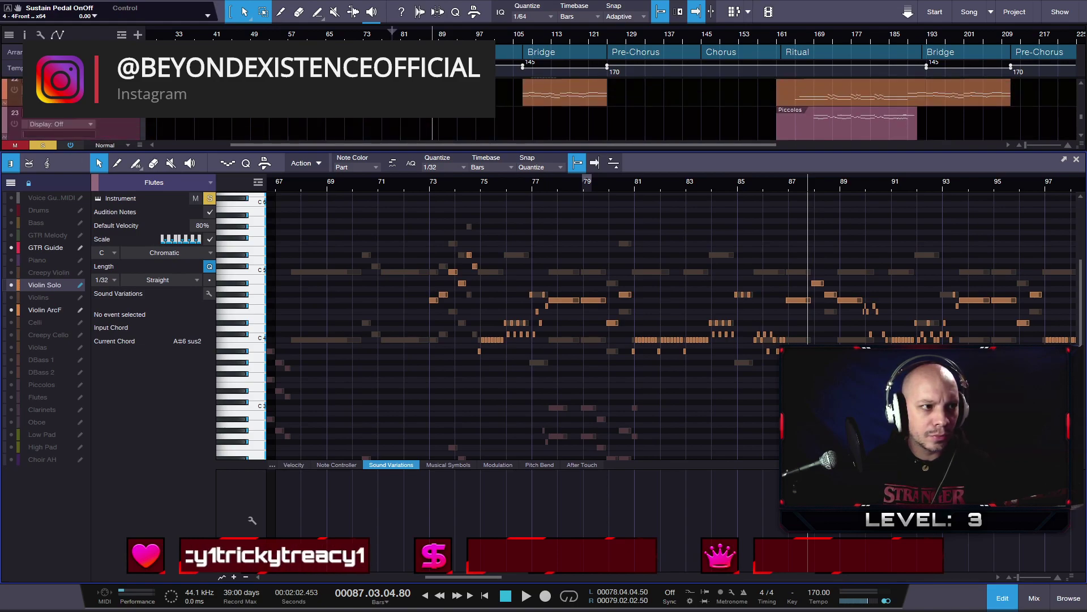
scroll(623, 111, "up", 1)
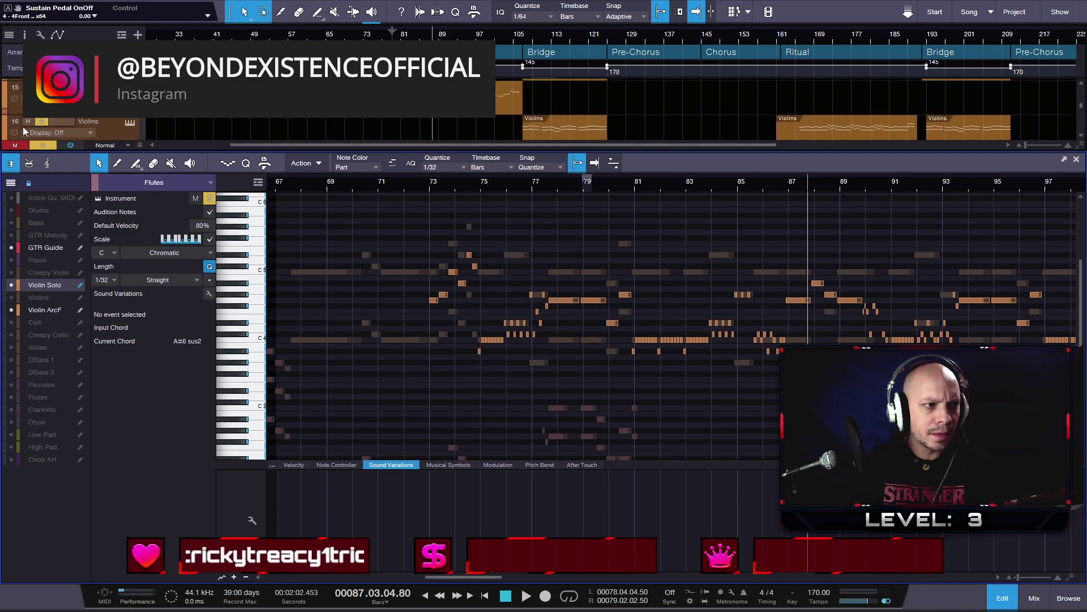
- Listen to the isolated Flutes part from about bar 73, closing the note editor during playback
double_click(426, 187)
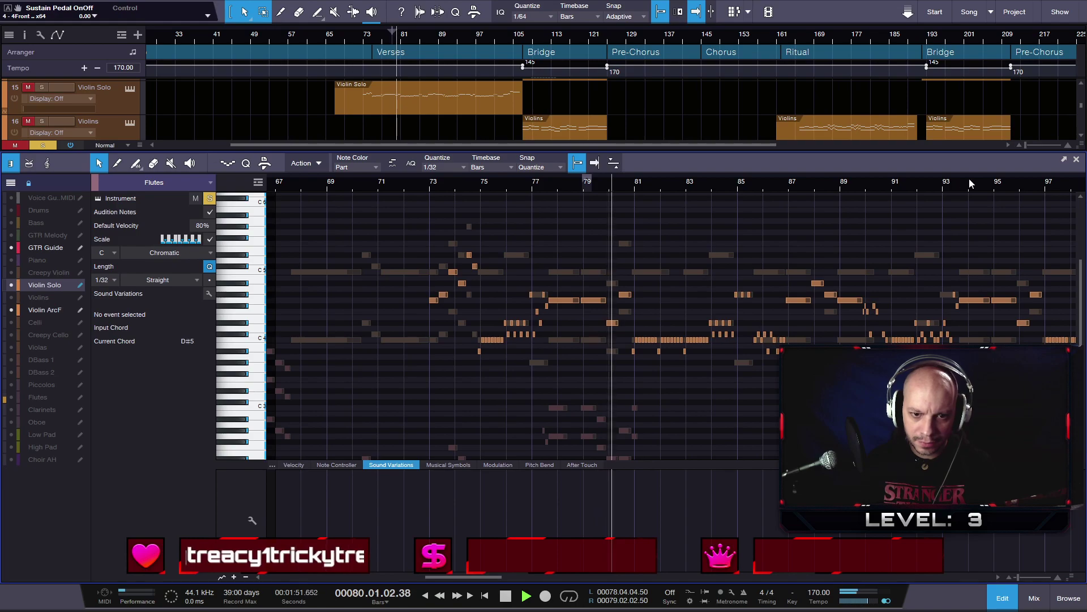
left_click(1077, 159)
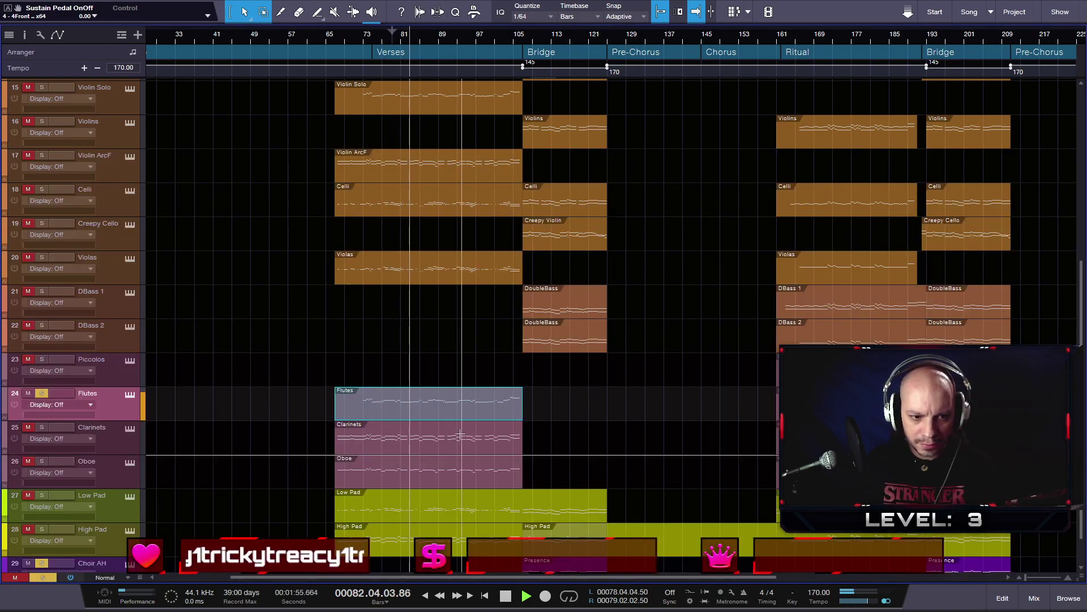
key("space")
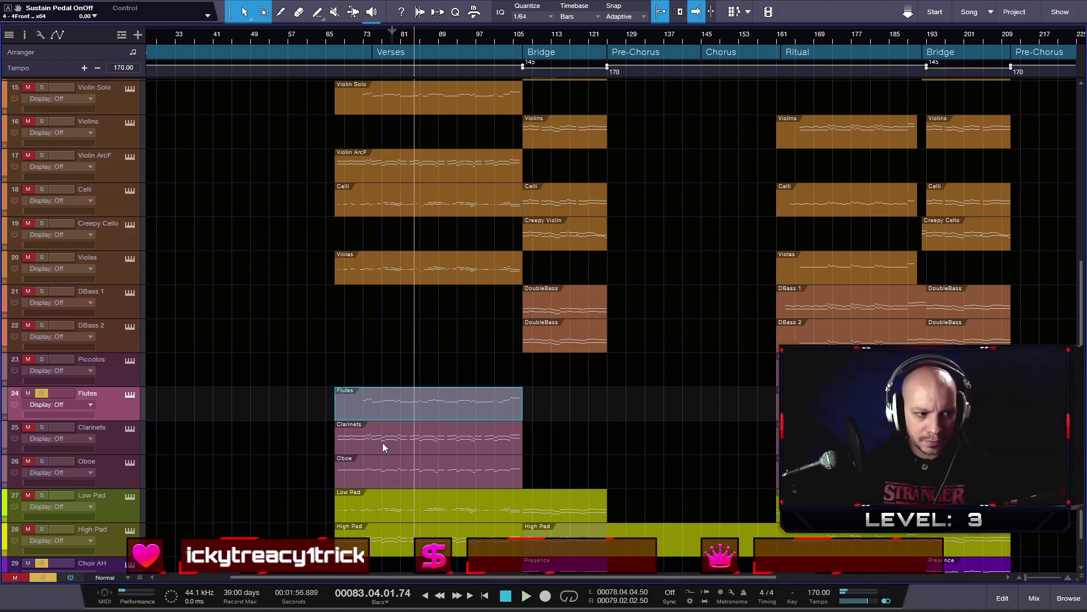
- Solo the Clarinets track alongside Flutes and play both parts from about bar 83
left_click(382, 443)
key("space")
left_click(42, 427)
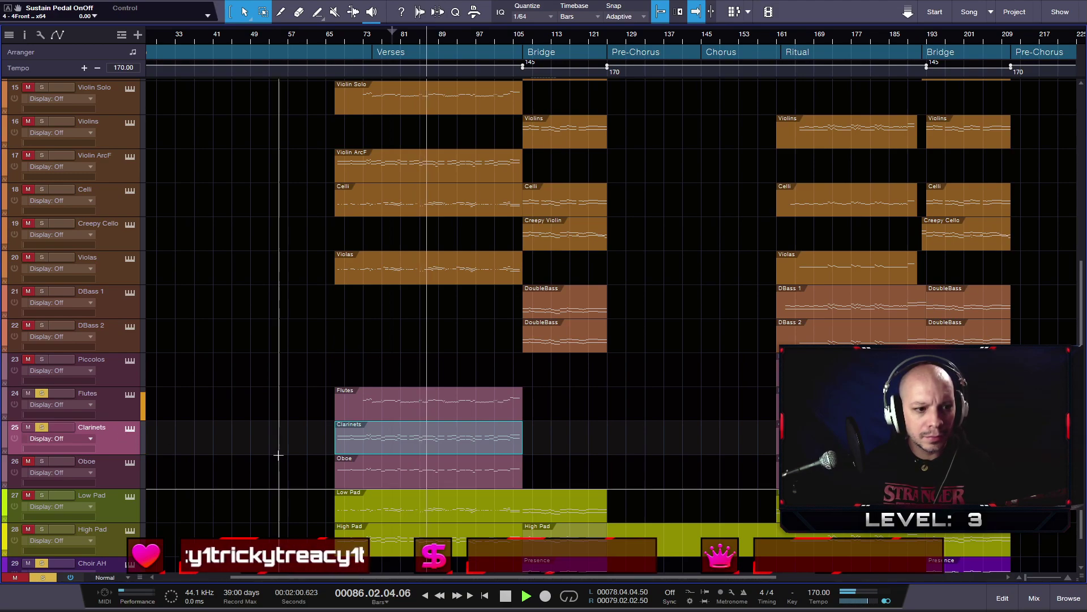
- Open the Clarinets event of the Verses in the note editor, stop playback and display only the Clarinets notes
double_click(382, 447)
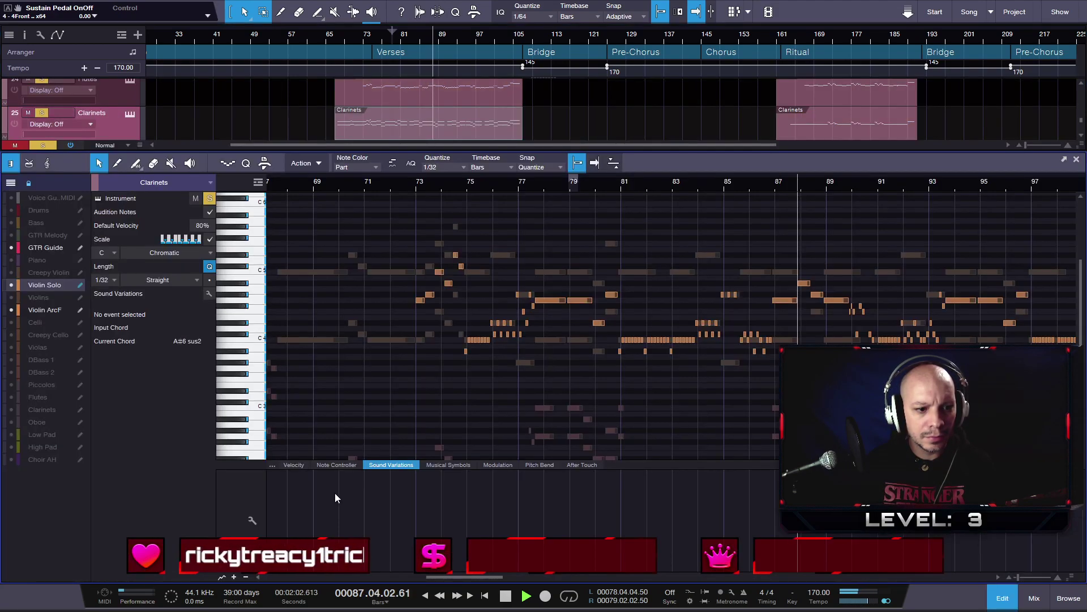
left_click_drag(532, 183, 589, 144)
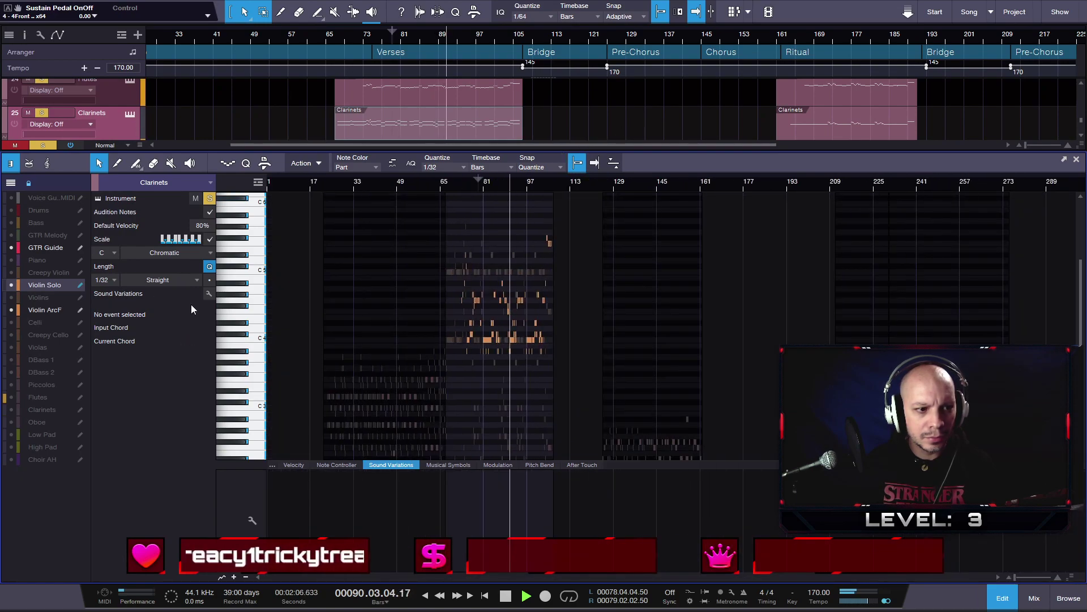
scroll(397, 343, "up", 5)
key("space")
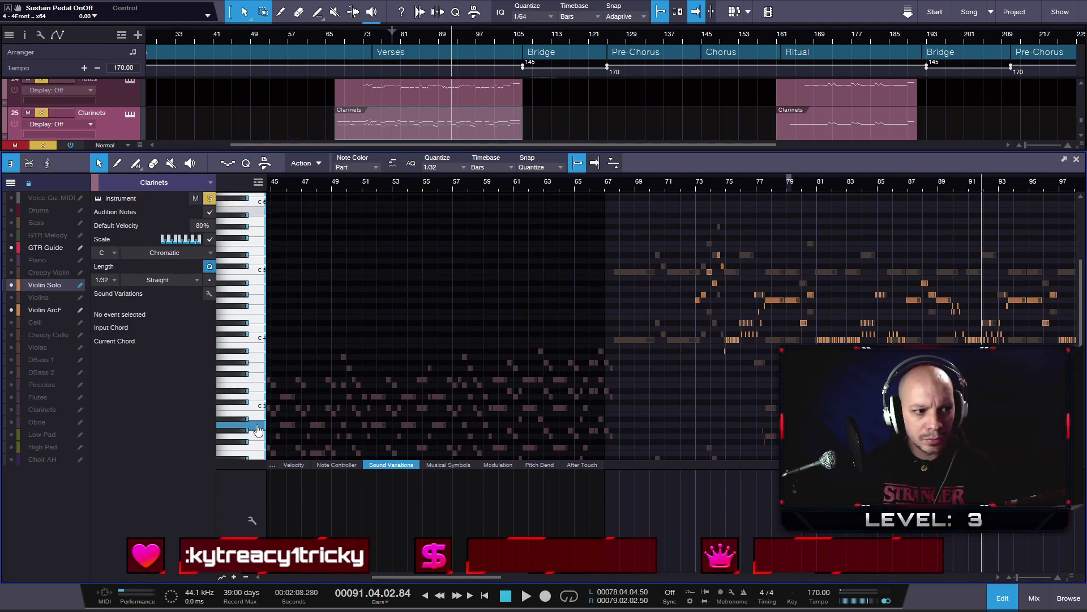
scroll(257, 429, "down", 1)
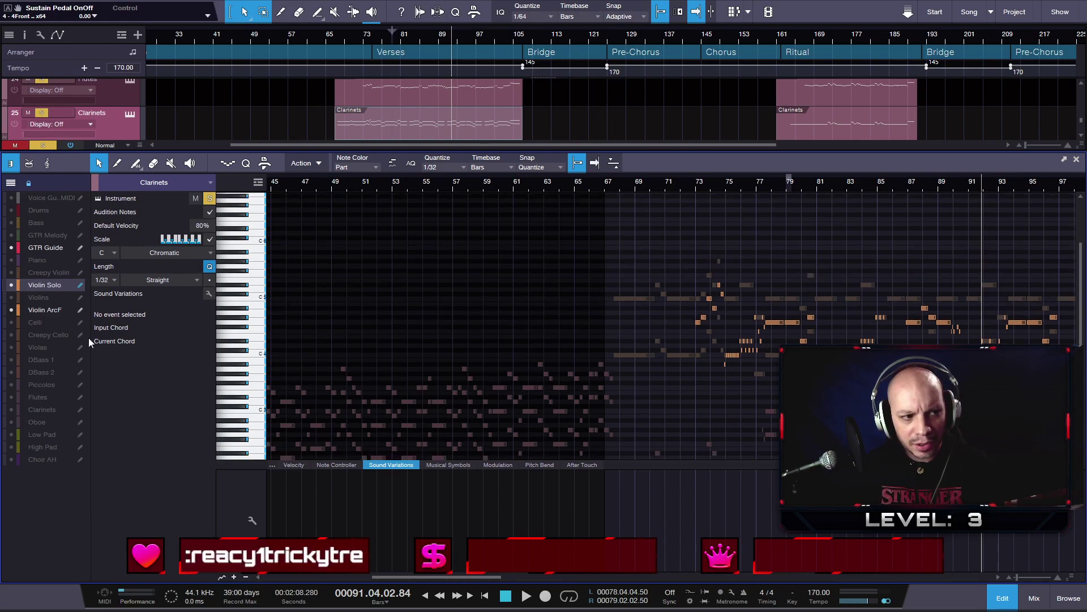
left_click(52, 413)
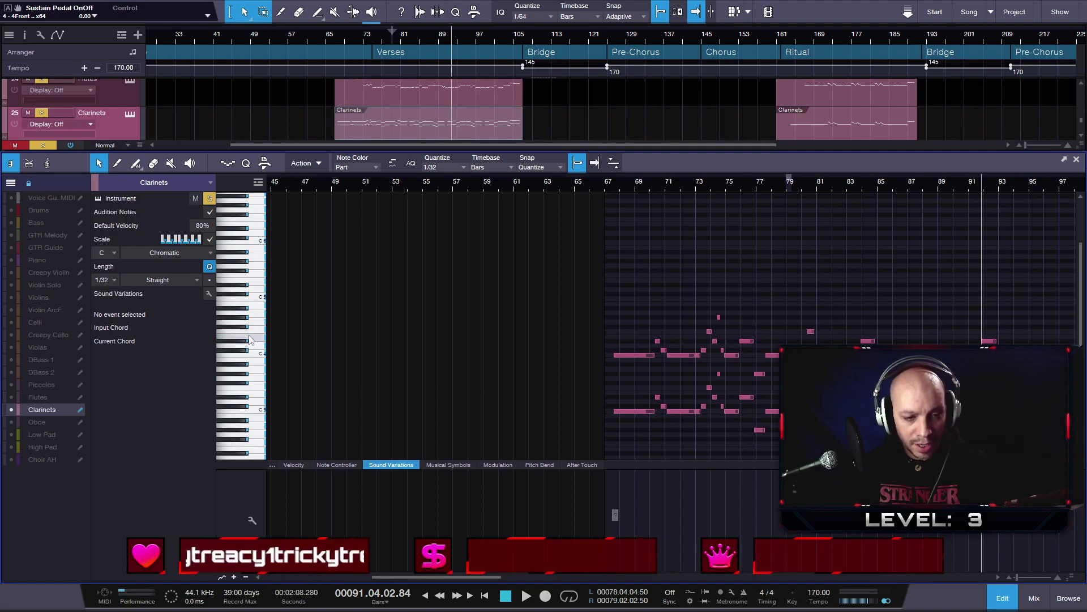
- Select the Clarinets channel in the mixer, reopen the Verses Clarinets event for note editing and listen from bar 67
key("F3")
left_click(780, 513, "ctrl")
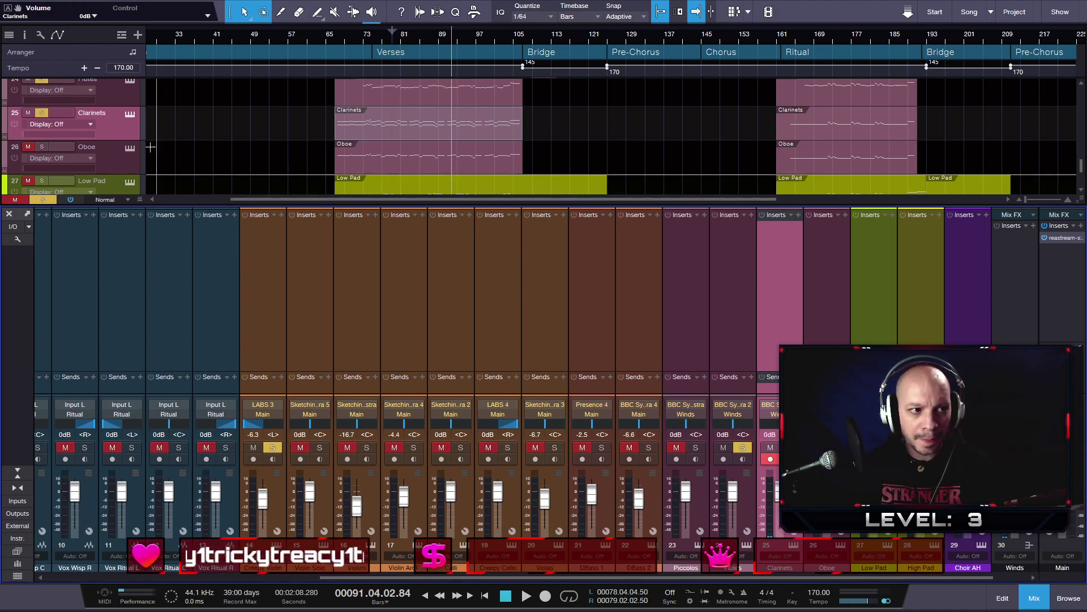
double_click(385, 136)
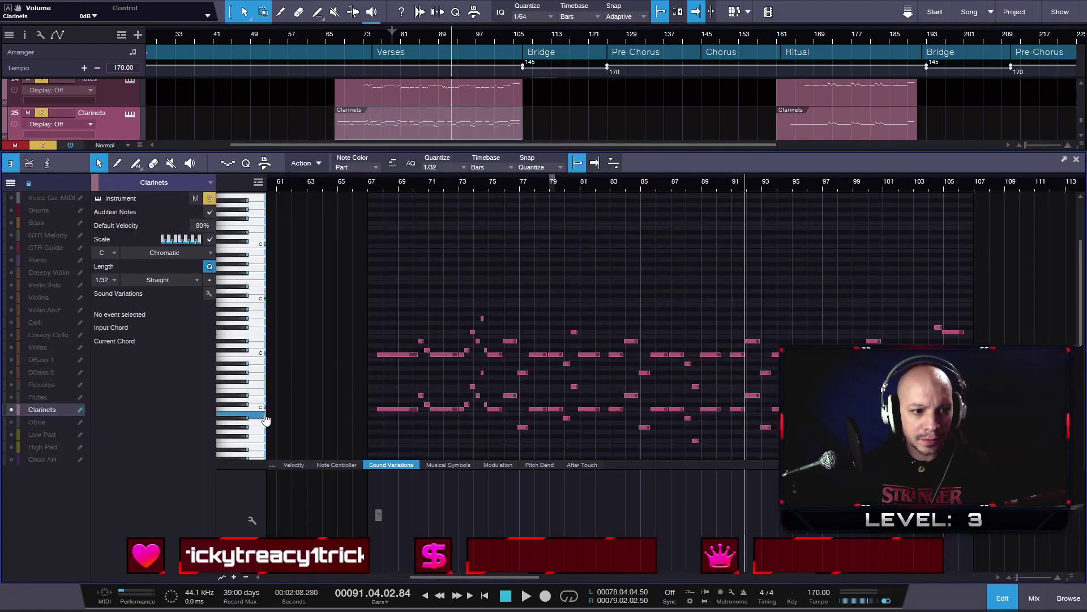
left_click(372, 187)
key("space")
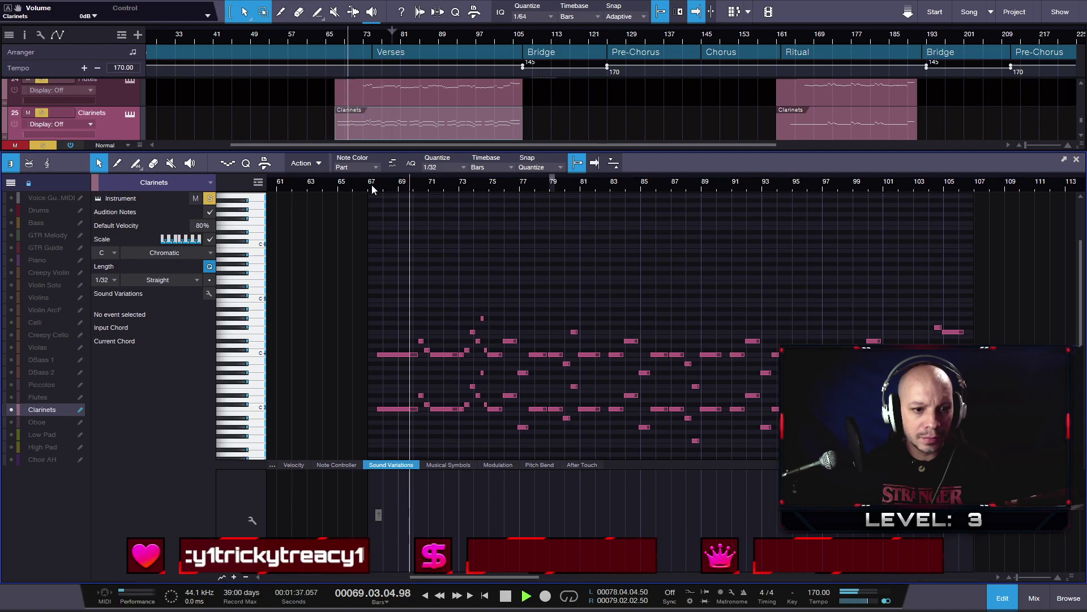
key("space")
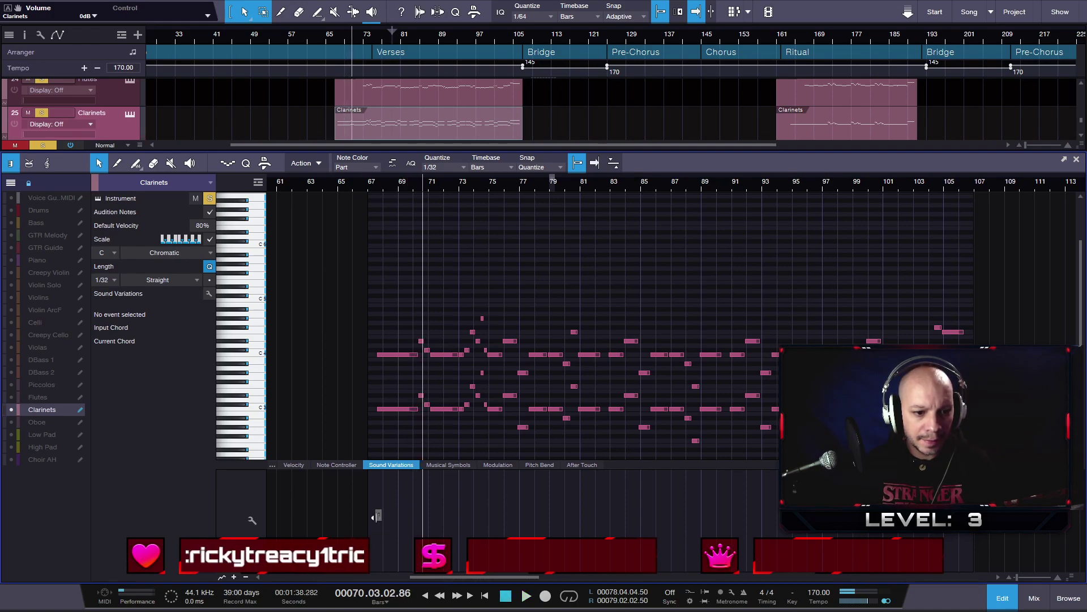
key("space")
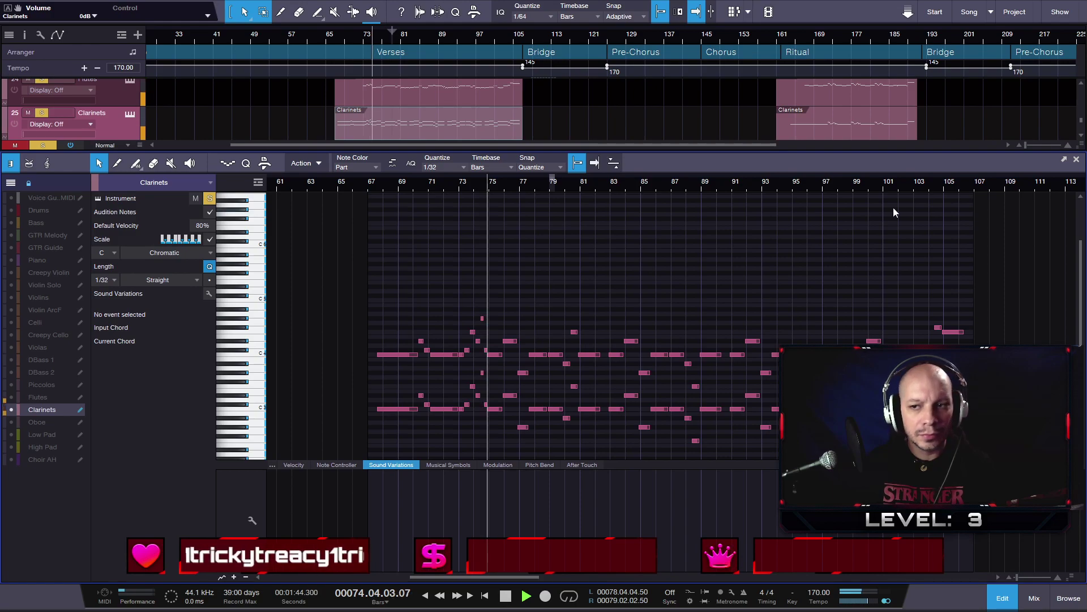
- Copy all notes of the Flutes part and return to the Clarinets part with the Flutes notes displayed alongside
left_click(48, 397)
left_click_drag(430, 254, 951, 368)
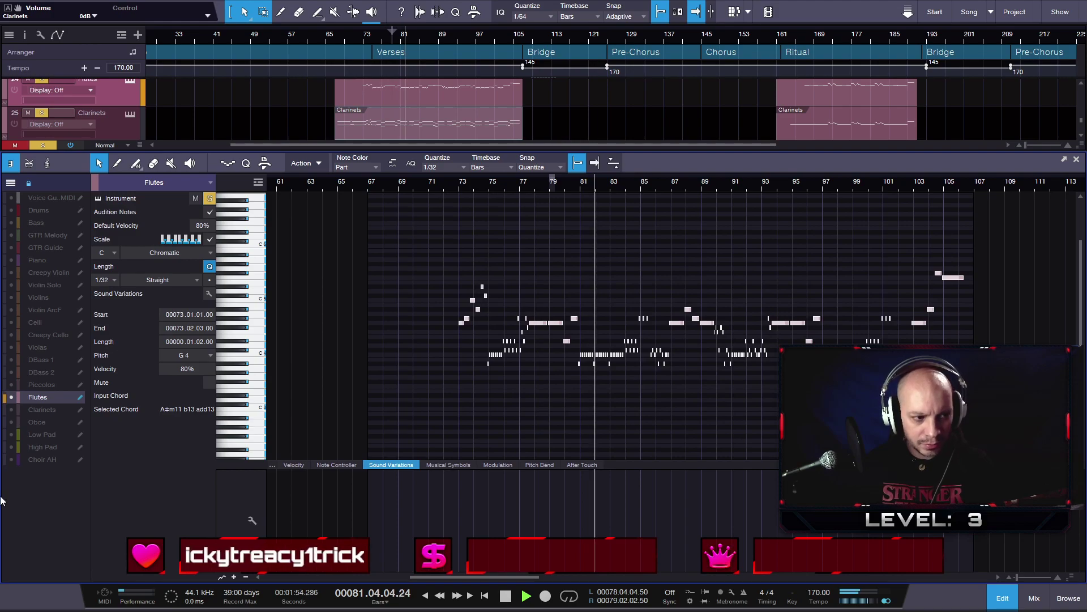
left_click(40, 409)
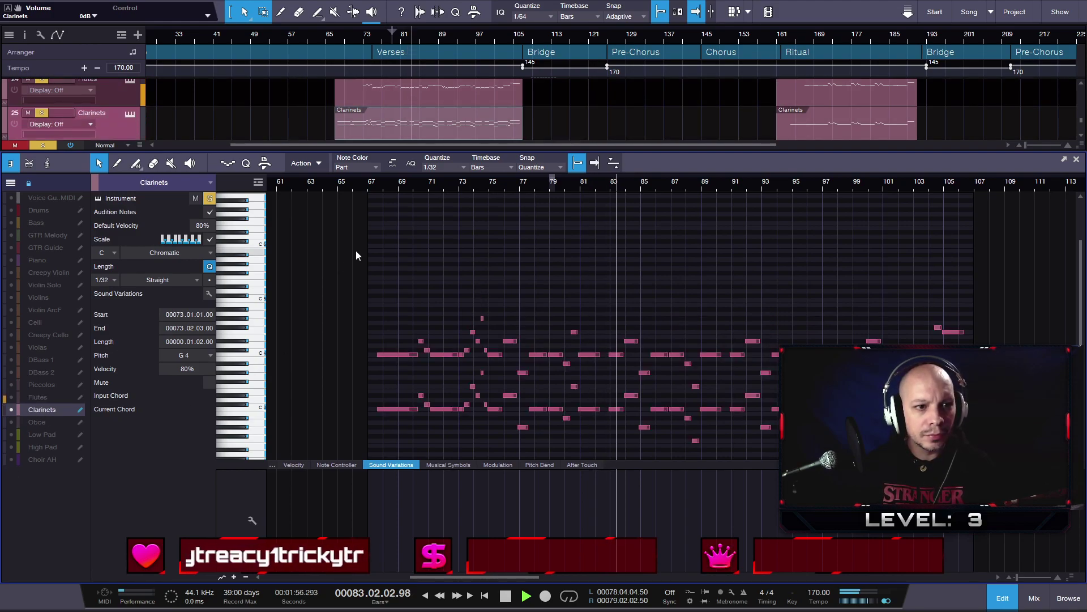
left_click(11, 397)
scroll(464, 294, "up", 5)
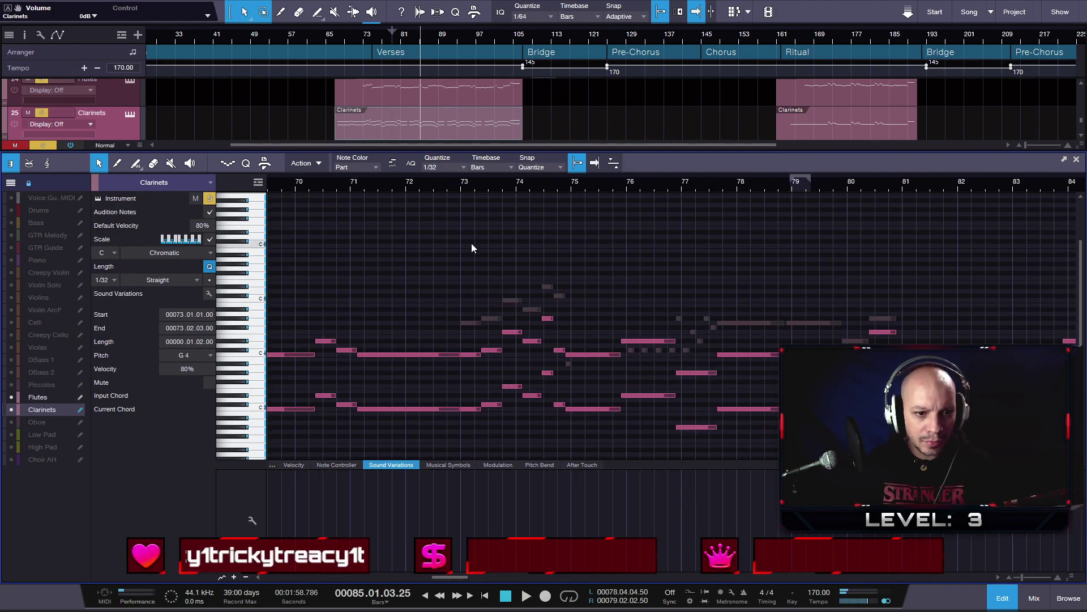
- Paste the copied Flutes notes into the Clarinets event at bar 73, transpose them up one octave and listen to the result
left_click(461, 190)
key("ctrl+v")
key("shift+Up")
key("space")
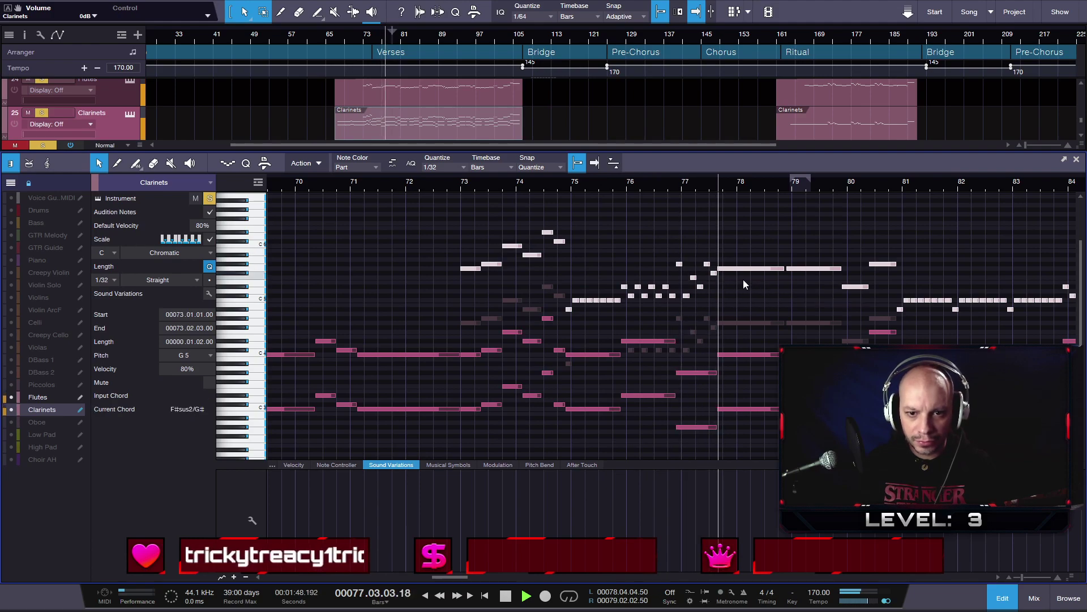
left_click(1076, 160)
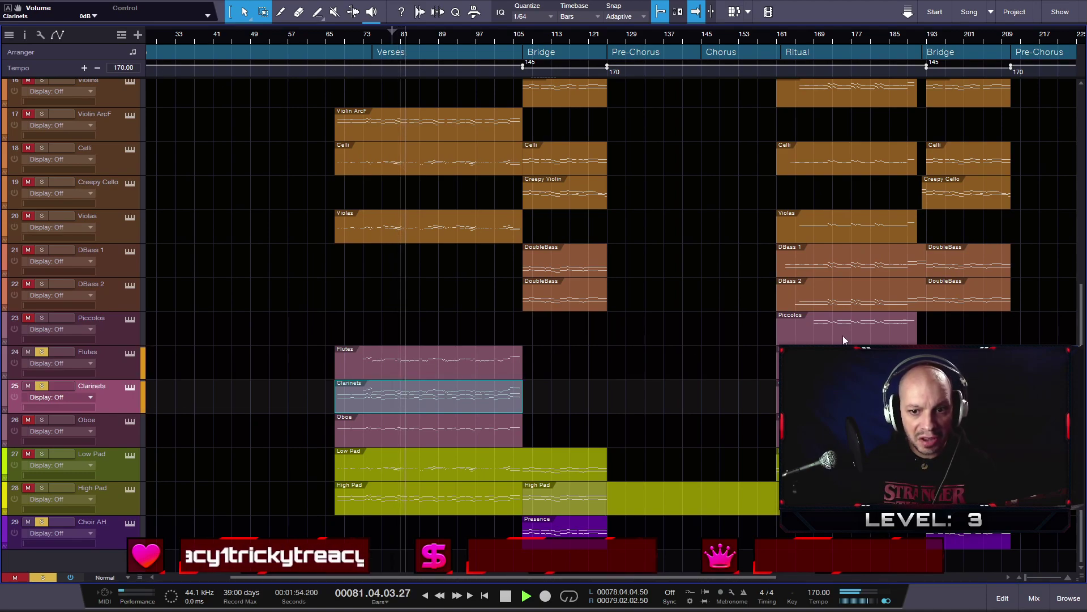
key("space")
- Inspect the notes of the Piccolos event in the Ritual section, return to the arrangement and save the song
double_click(827, 334)
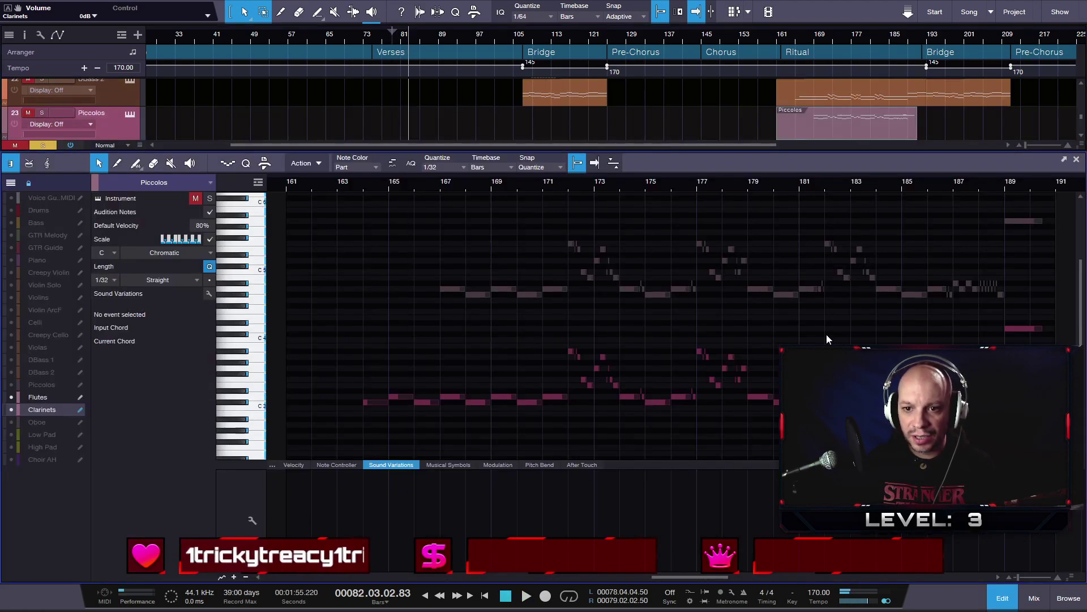
left_click(1077, 161)
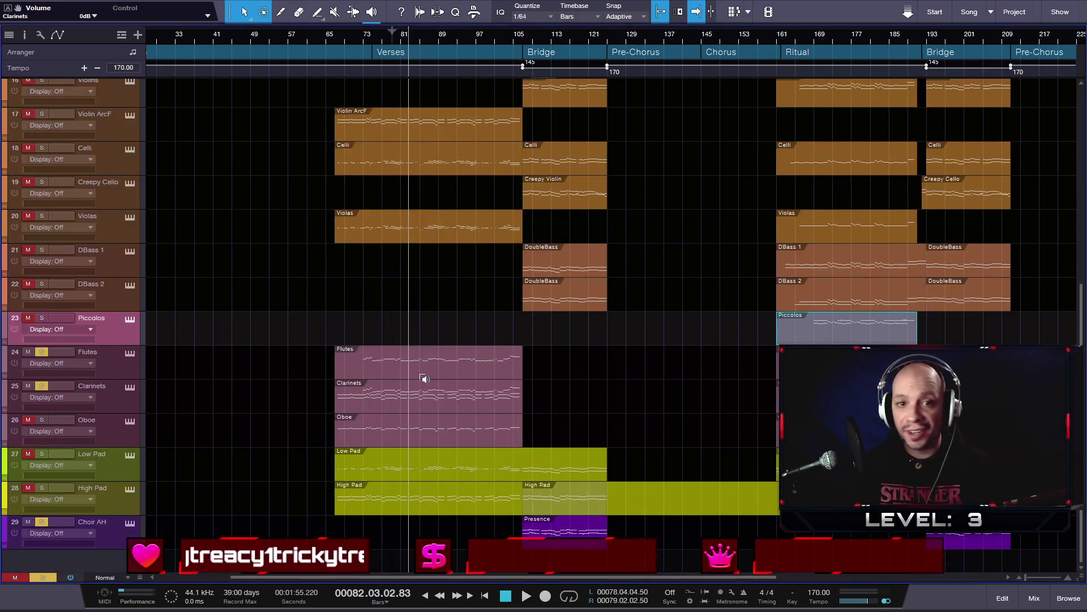
scroll(424, 378, "down", 1)
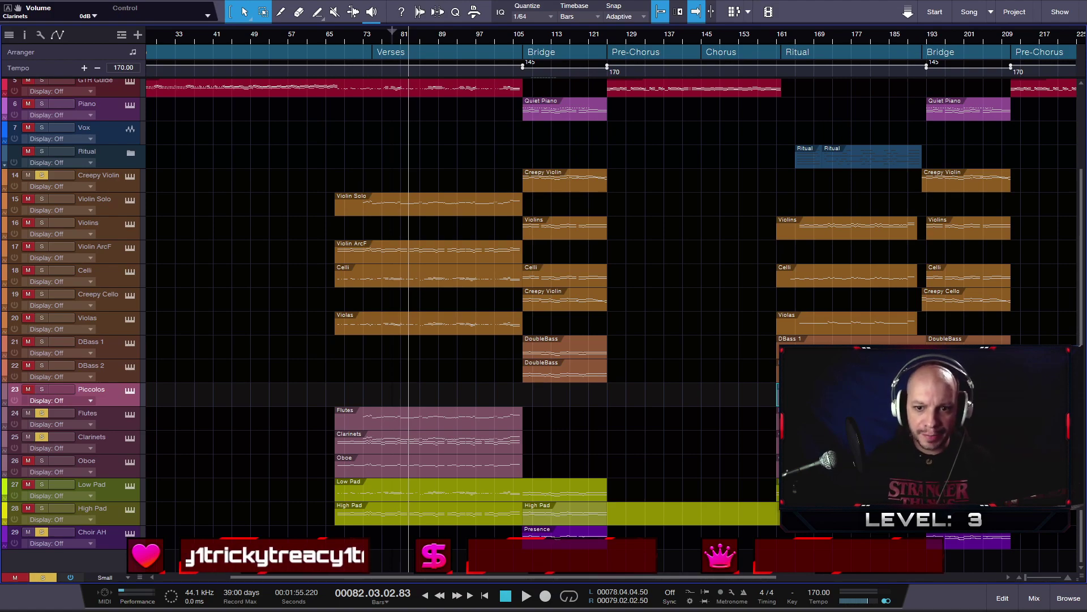
key("ctrl+s")
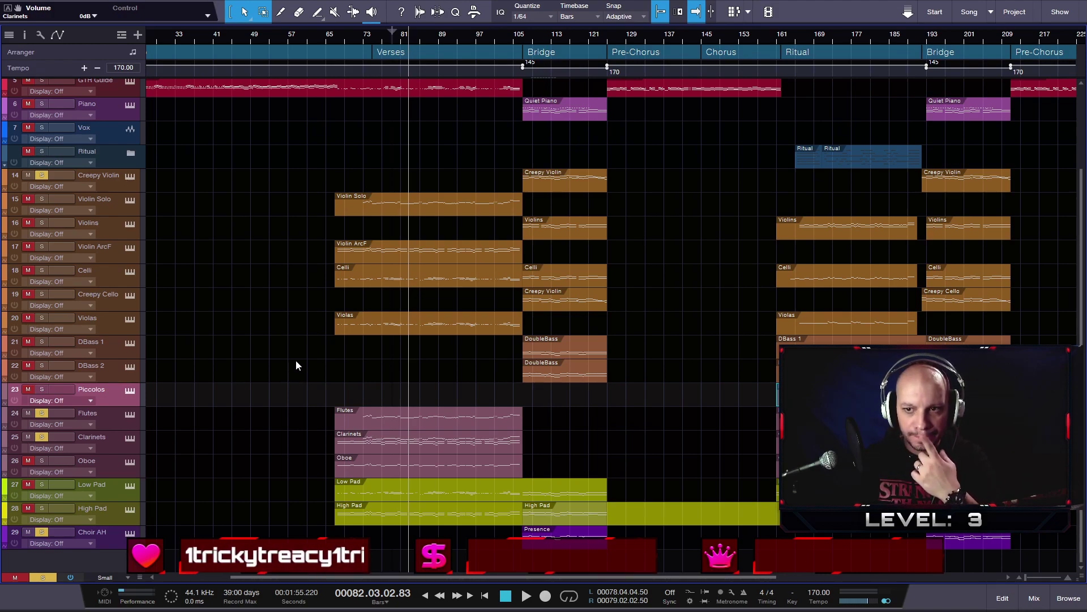
- Solo the remaining string, woodwind and pad tracks, and play the orchestral arrangement in the Verses
key("shift+f")
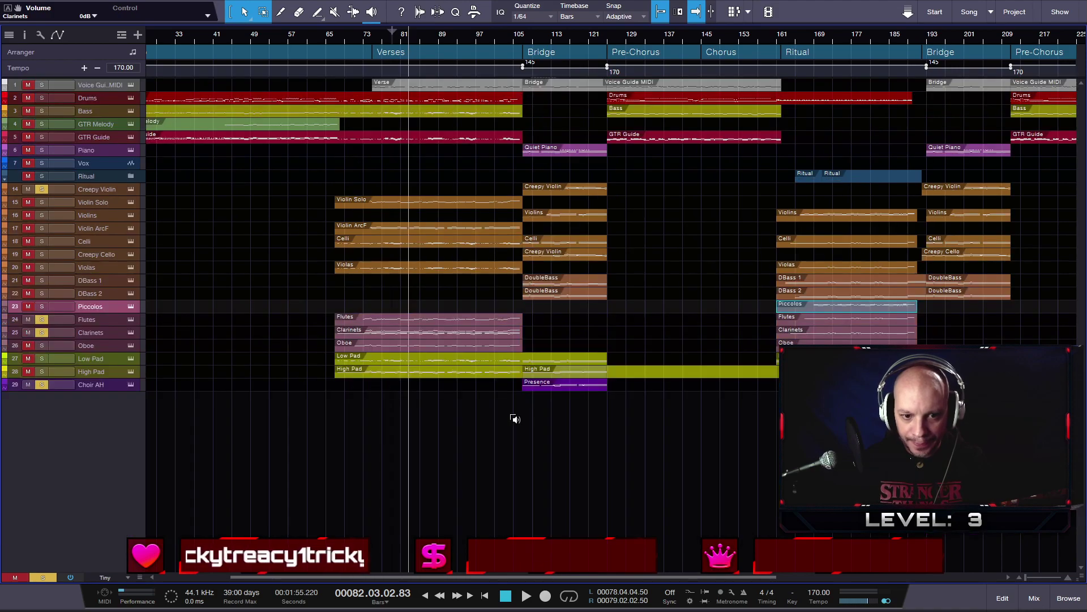
key("shift+e")
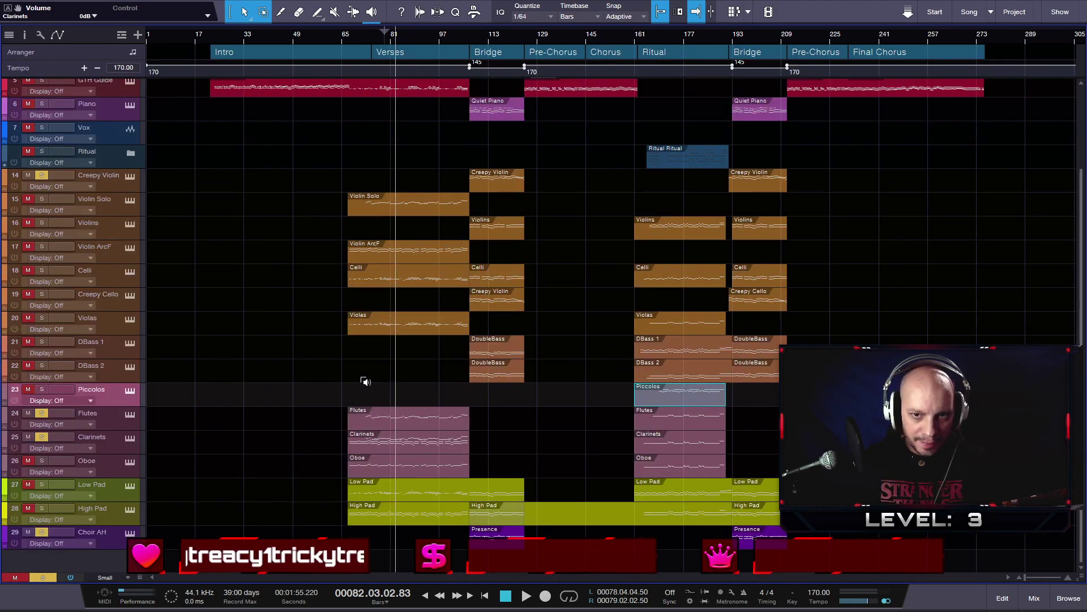
key("shift+w")
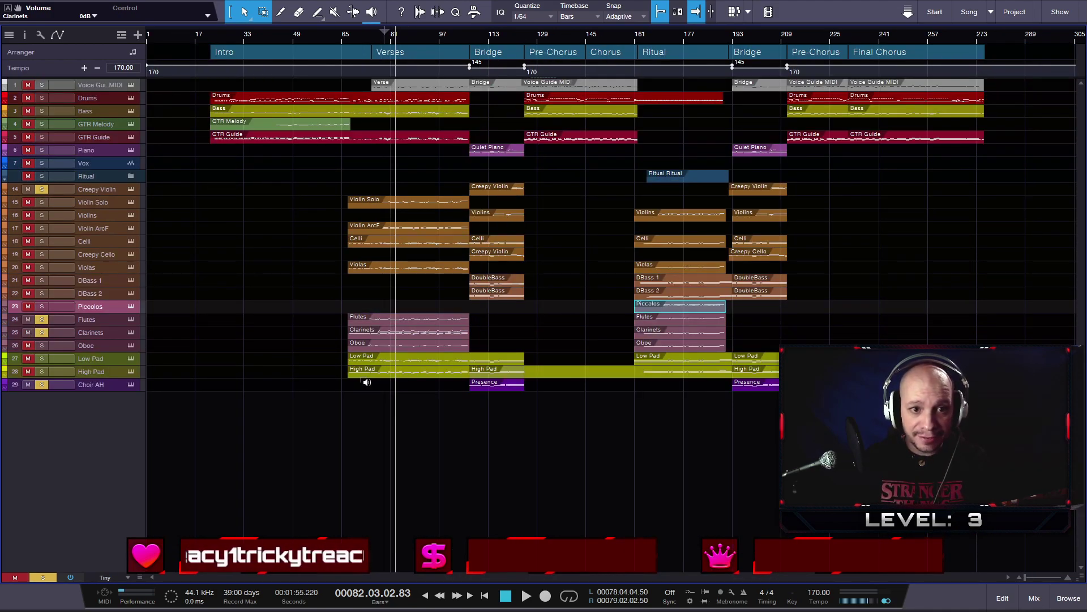
scroll(355, 381, "up", 2, "ctrl")
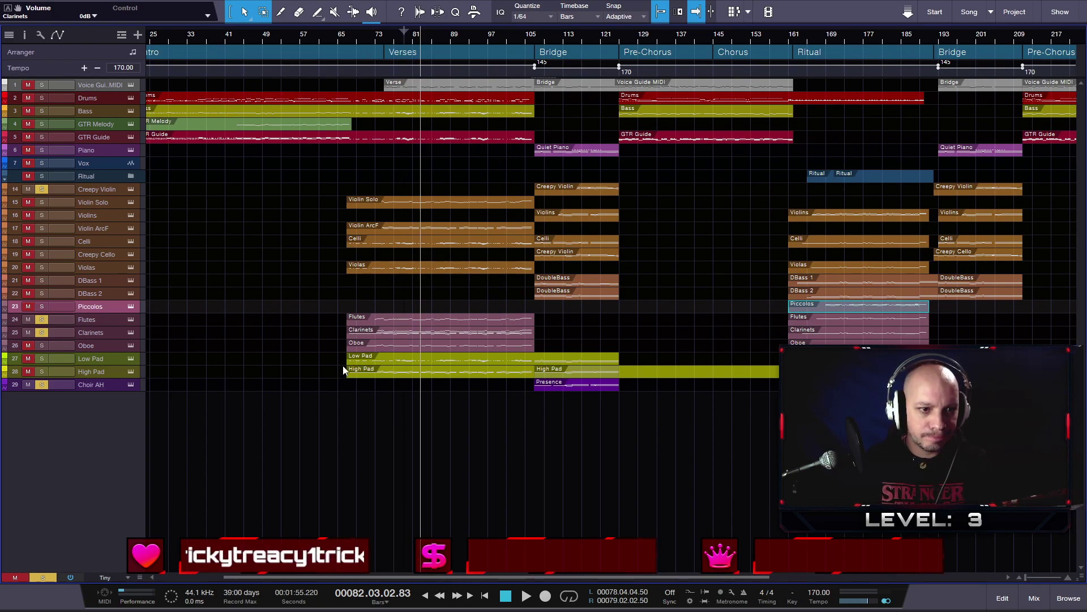
left_click(433, 226)
key("space")
left_click_drag(40, 202, 28, 261)
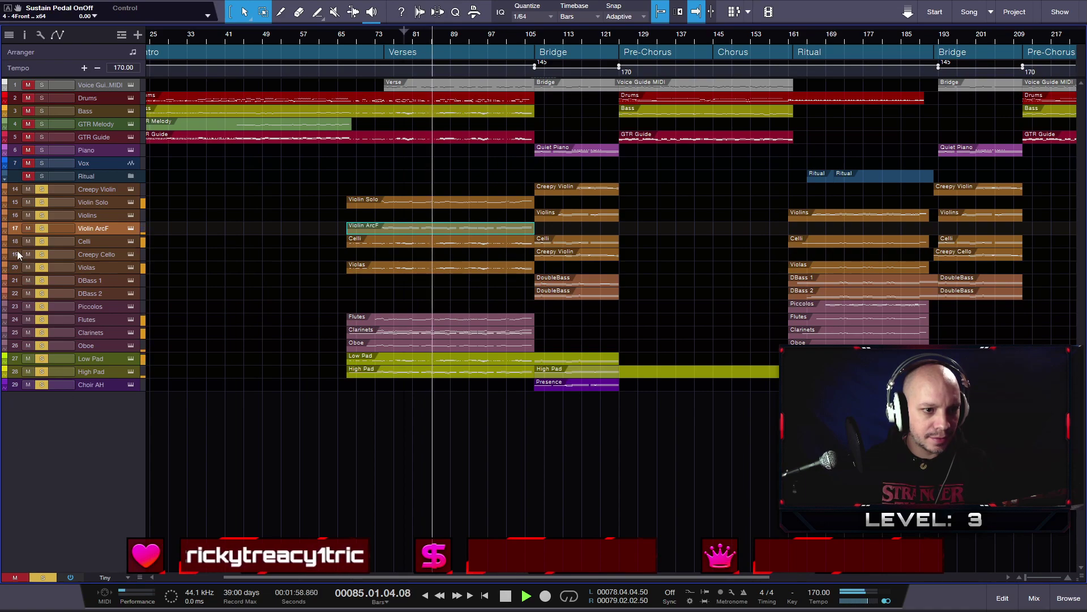
- Lower the Violin Solo channel to -4.6 dB in the mixer during playback, and close the mixer
key("F3")
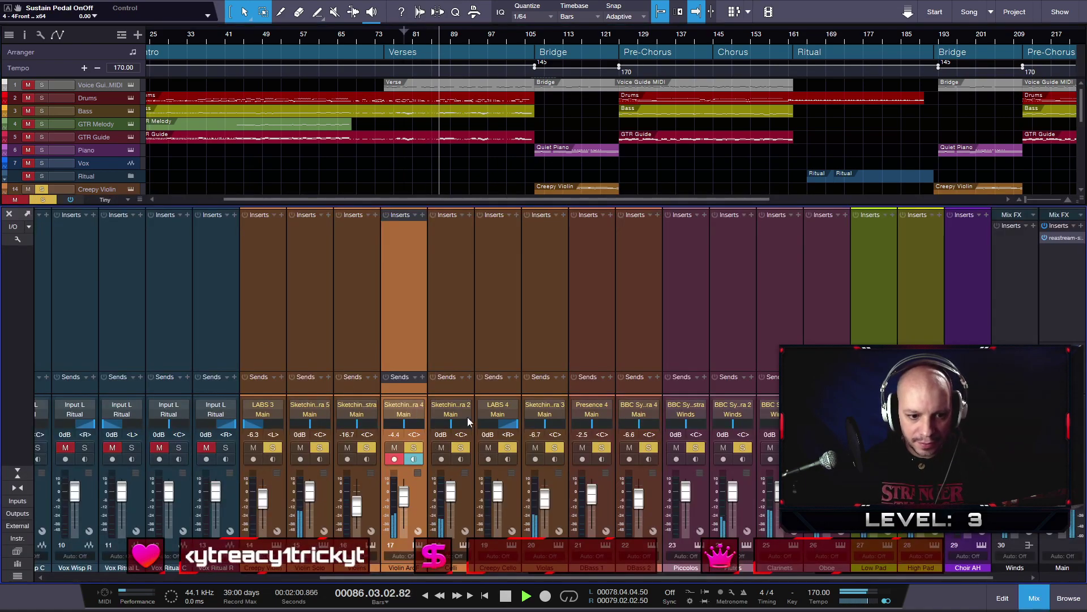
left_click_drag(406, 496, 405, 496)
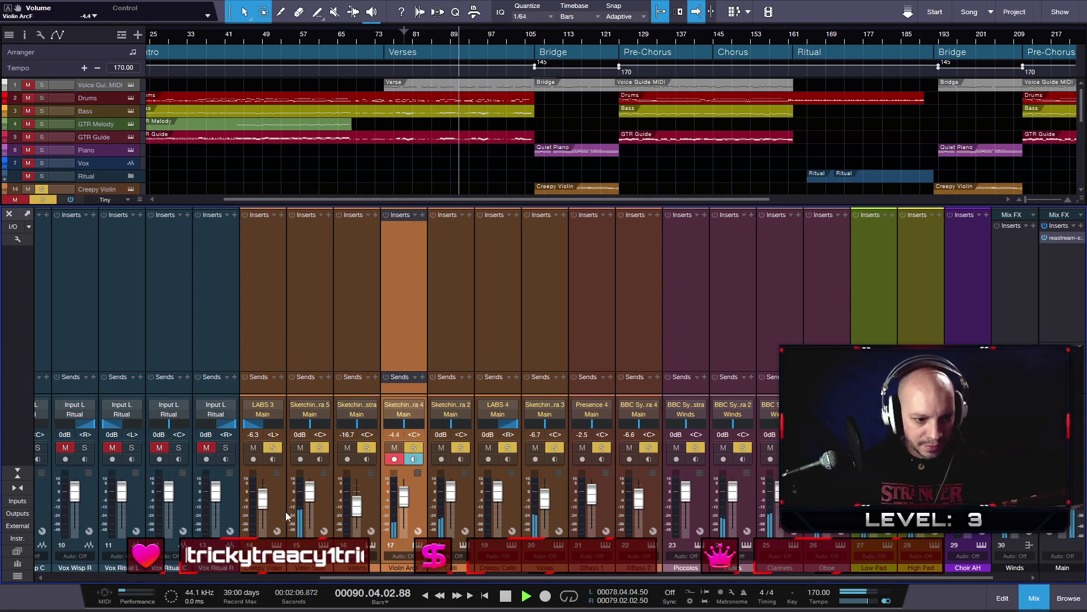
left_click_drag(309, 496, 308, 502)
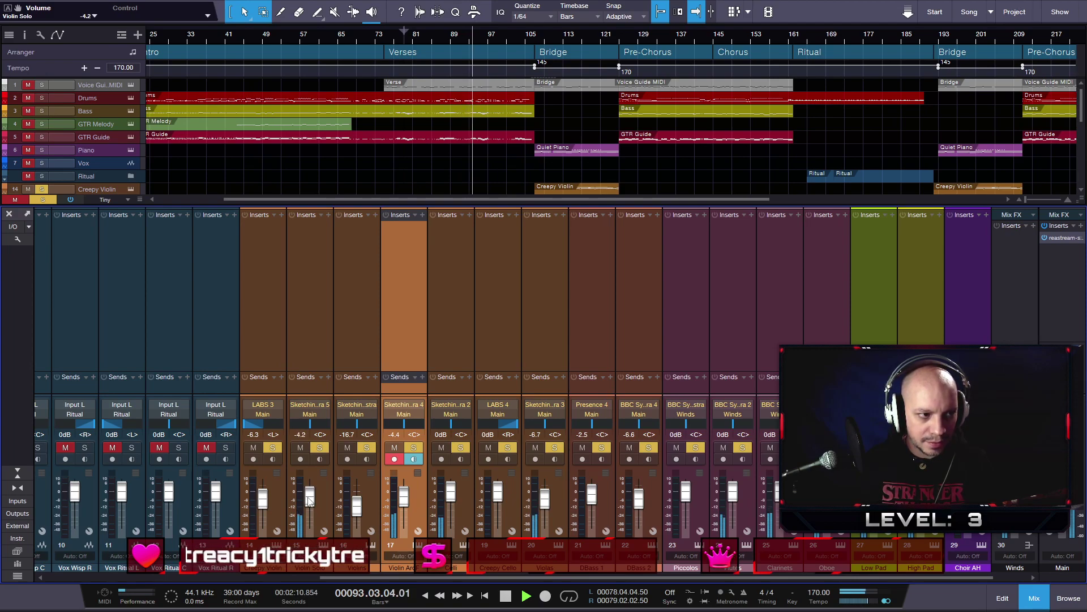
left_click(9, 214)
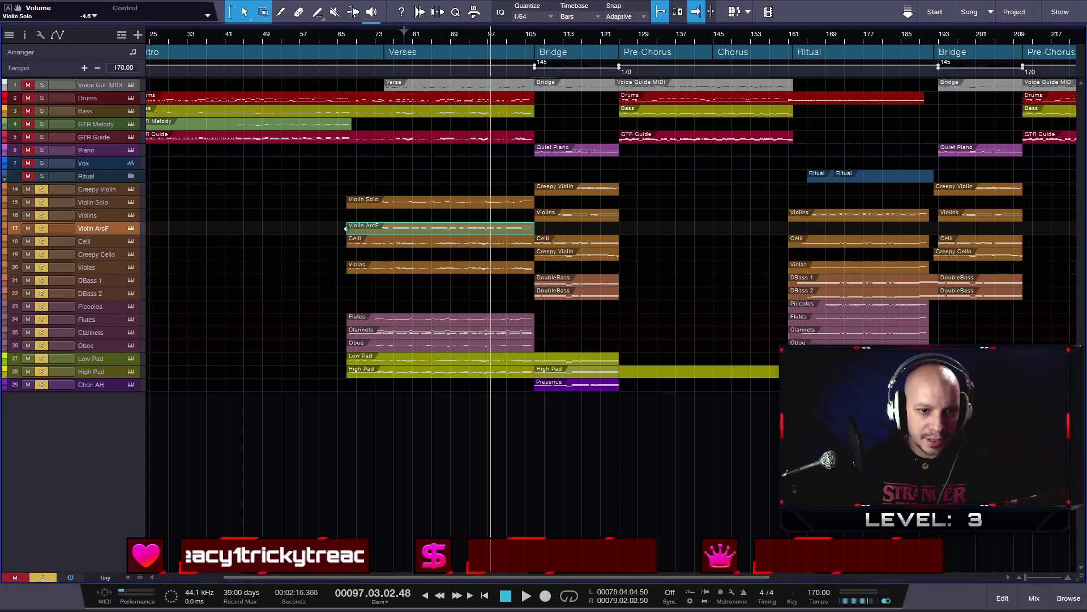
- Resume playback from about bar 97 and add the tracks from Bass through Ritual to the solo group
left_click(416, 271)
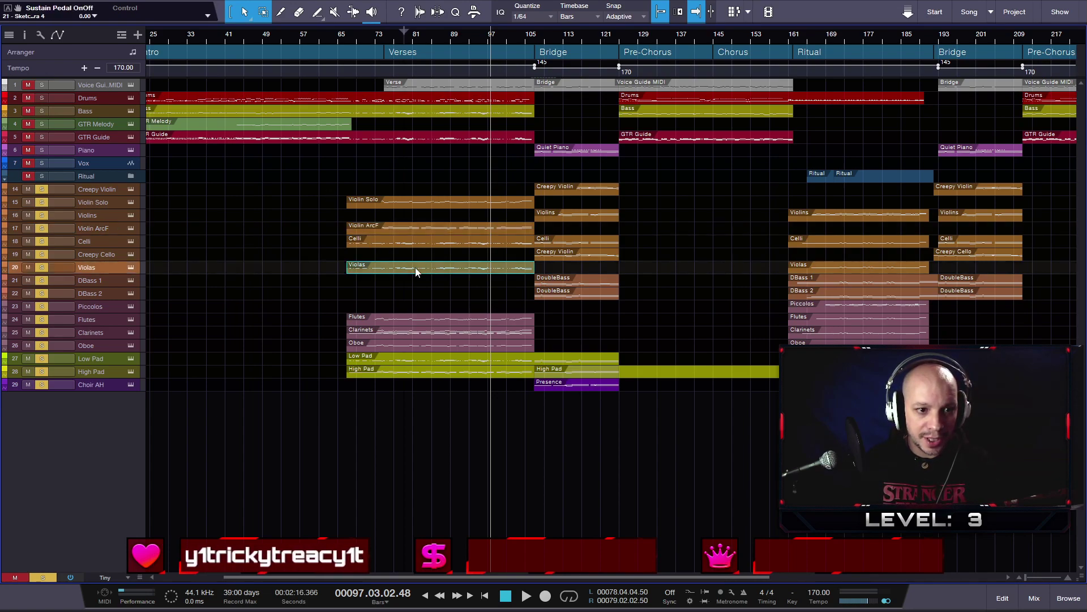
key("space")
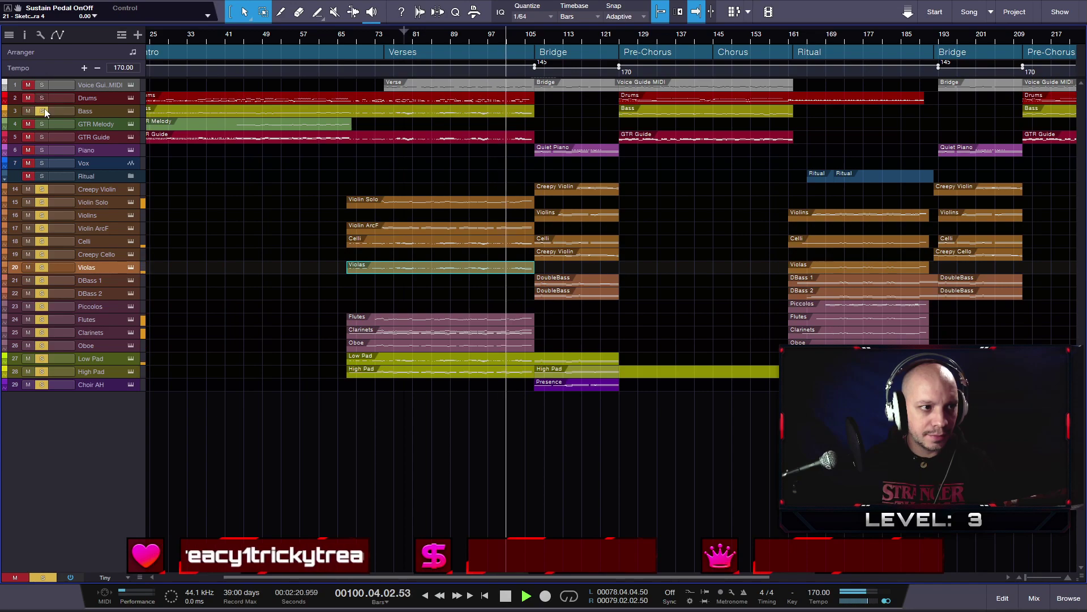
left_click(47, 176)
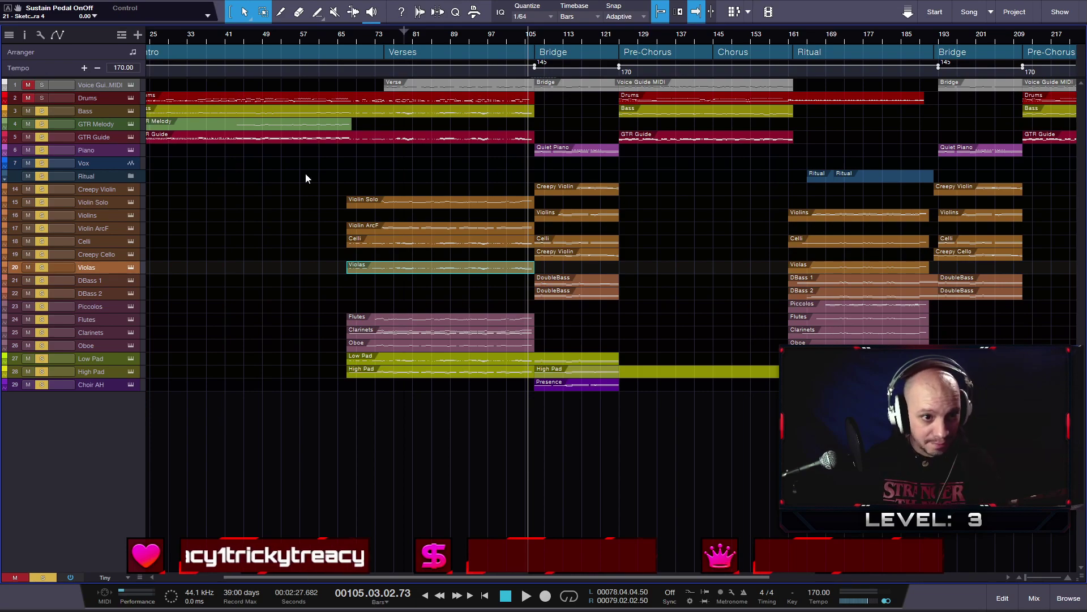
- Examine the Violas event of the Verses in the note editor with the Flutes and Clarinets notes hidden, auditioning pitches
double_click(427, 266)
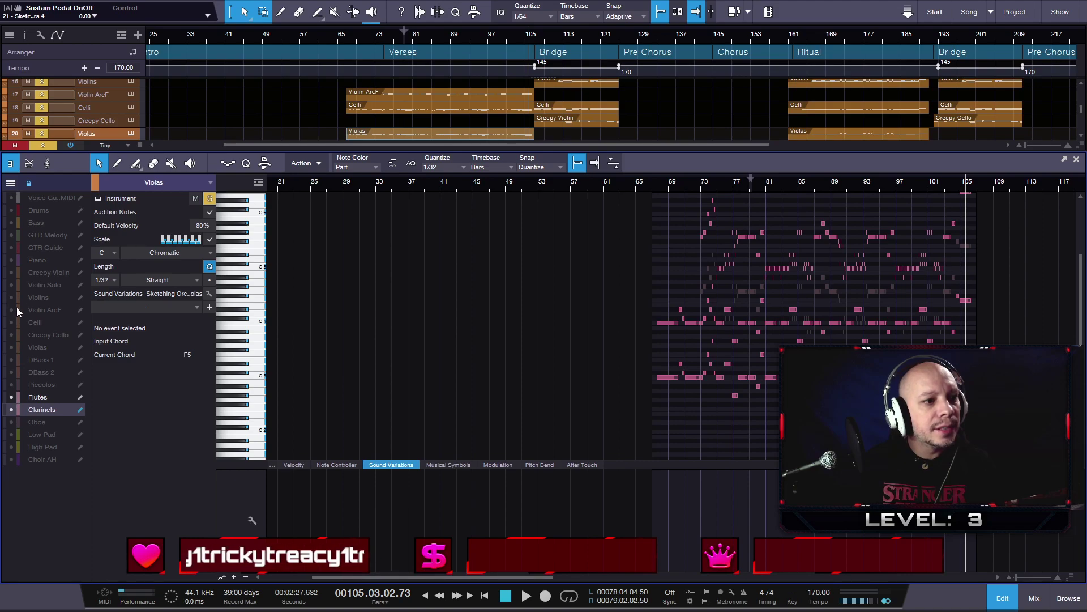
left_click(10, 400)
left_click(11, 409)
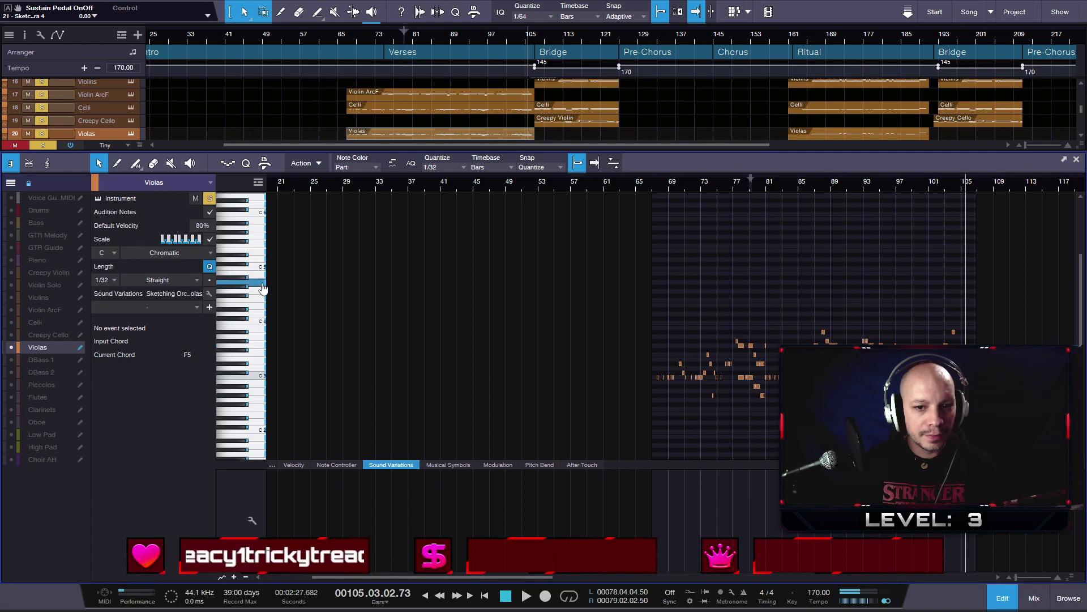
left_click(1078, 161)
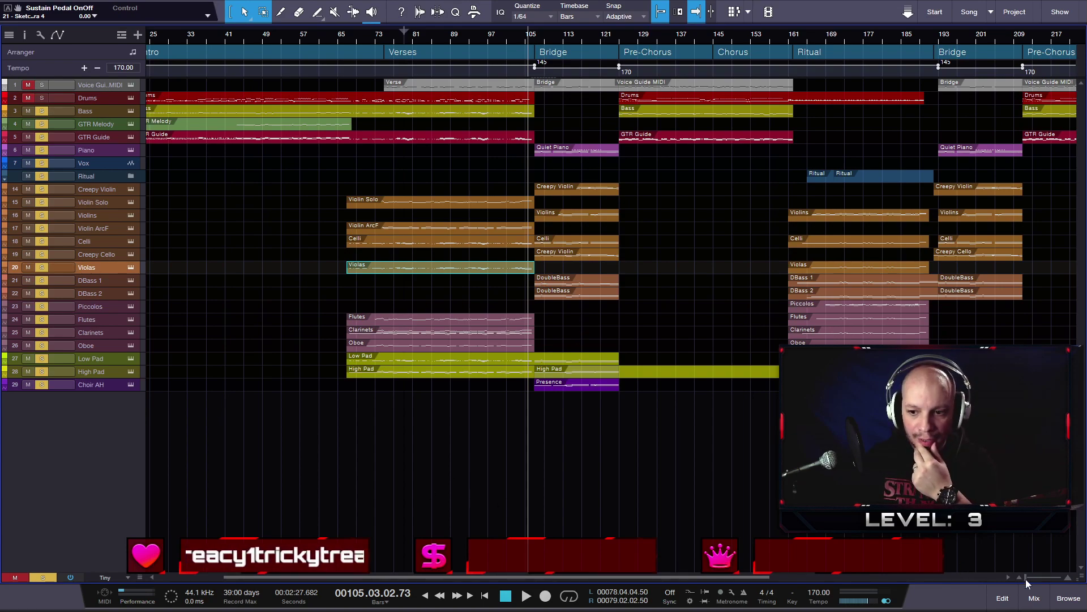
- Add a BBC Symphony Orchestra instrument track from the browser and load the Strings: Violins 2 section
left_click(1067, 596)
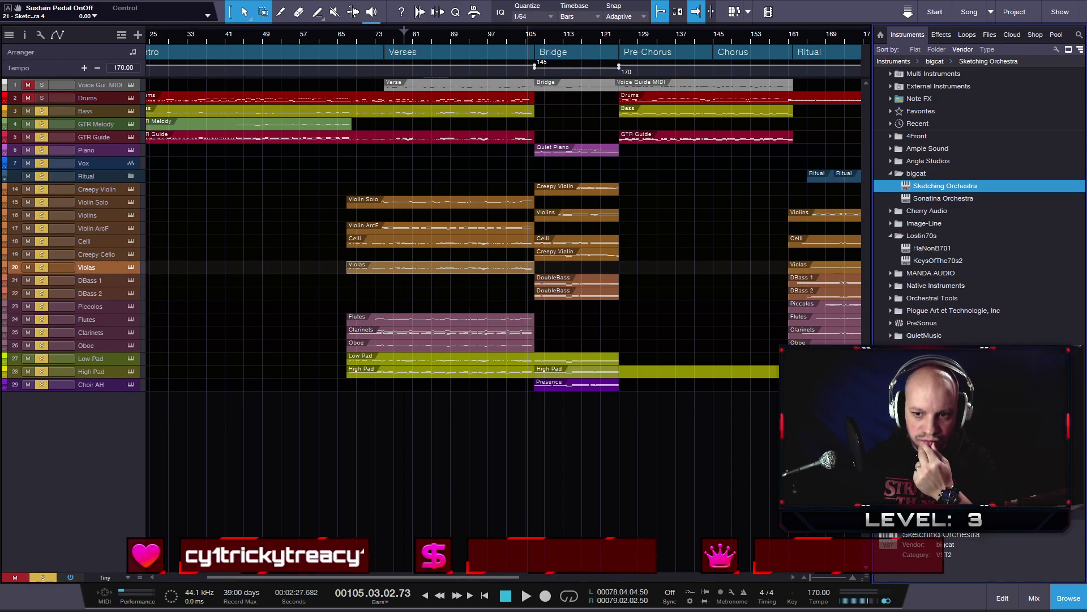
left_click_drag(951, 372, 49, 441)
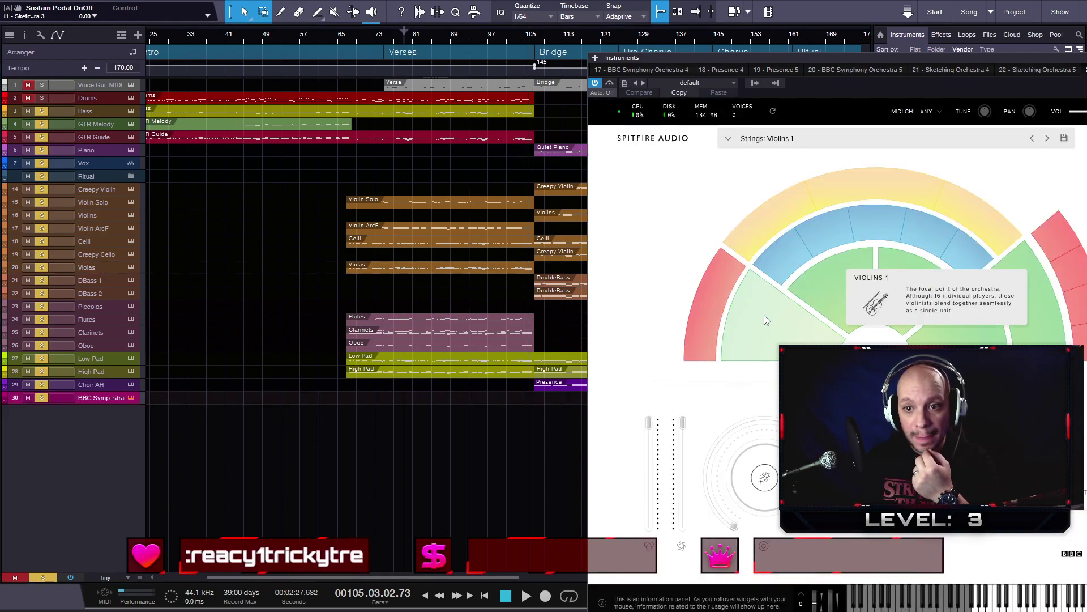
left_click(839, 297)
left_click_drag(851, 61, 662, 47)
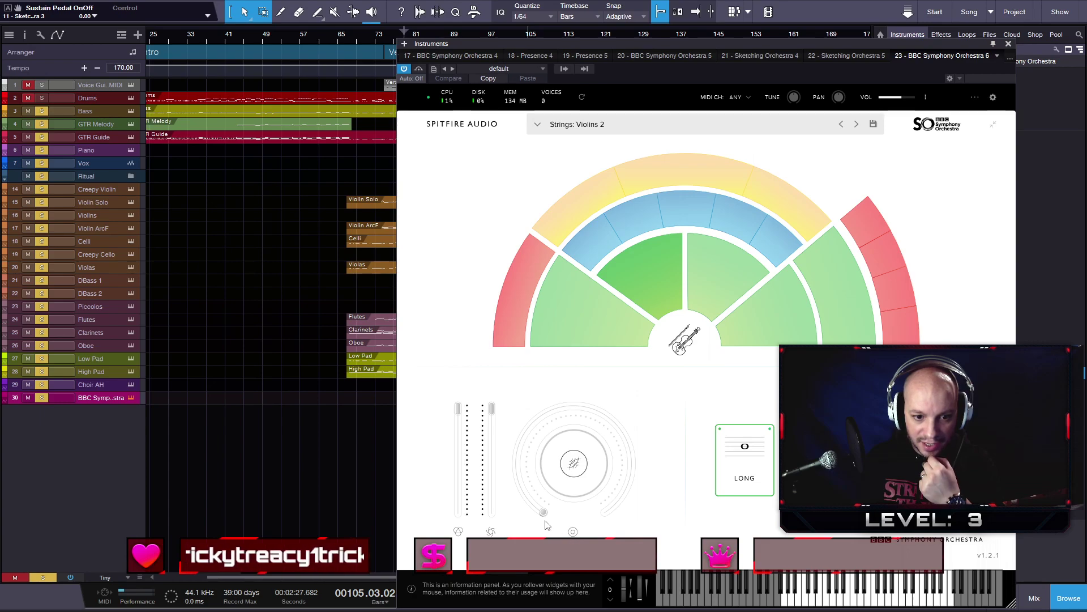
- Raise the Violins 2 reverb to 17%, audition the sound, and close the instrument window
left_click_drag(559, 525, 558, 499)
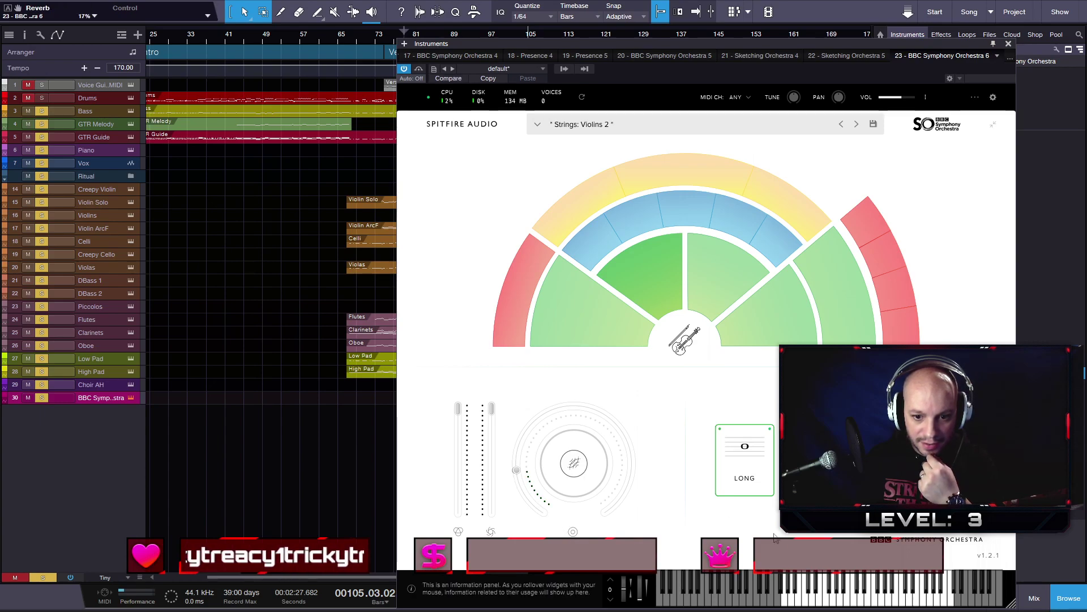
left_click(852, 598)
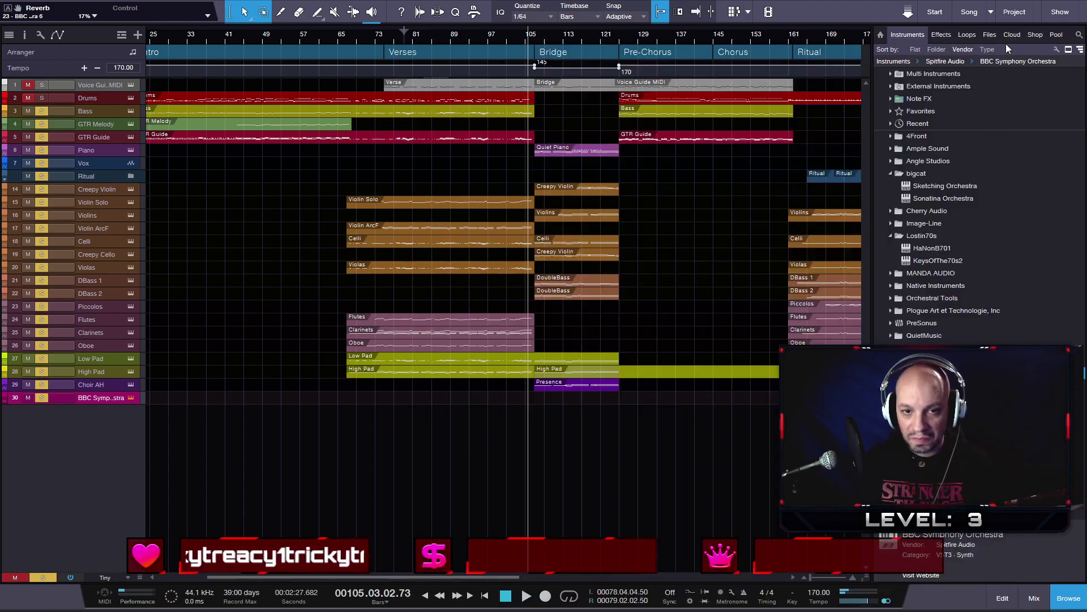
left_click(1008, 44)
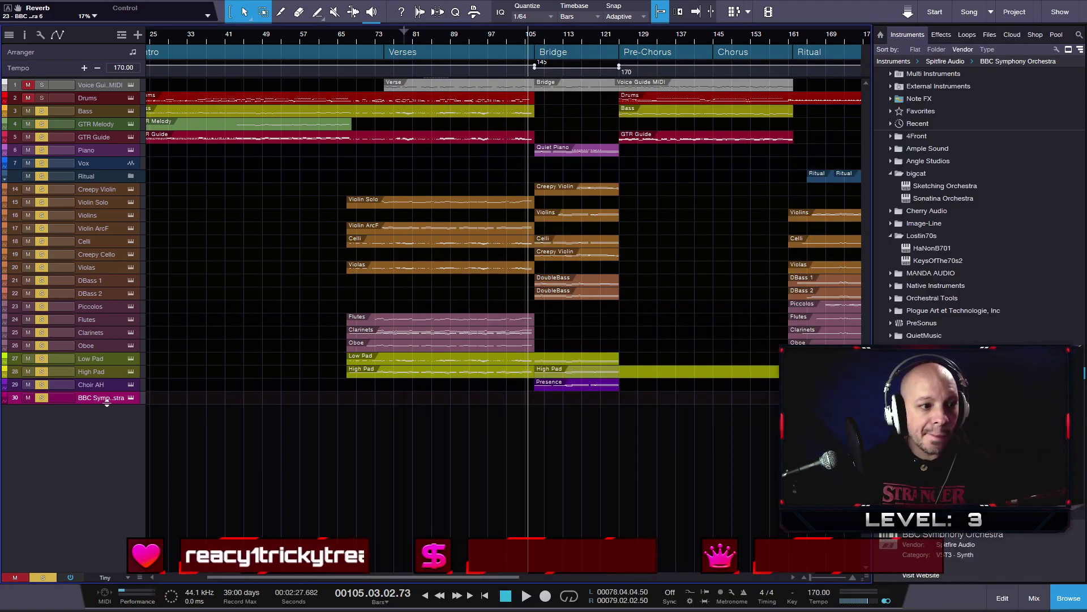
- Rename the new instrument track as 2nd Violins and move it directly below Violin ArcF
type("2nd Violins")
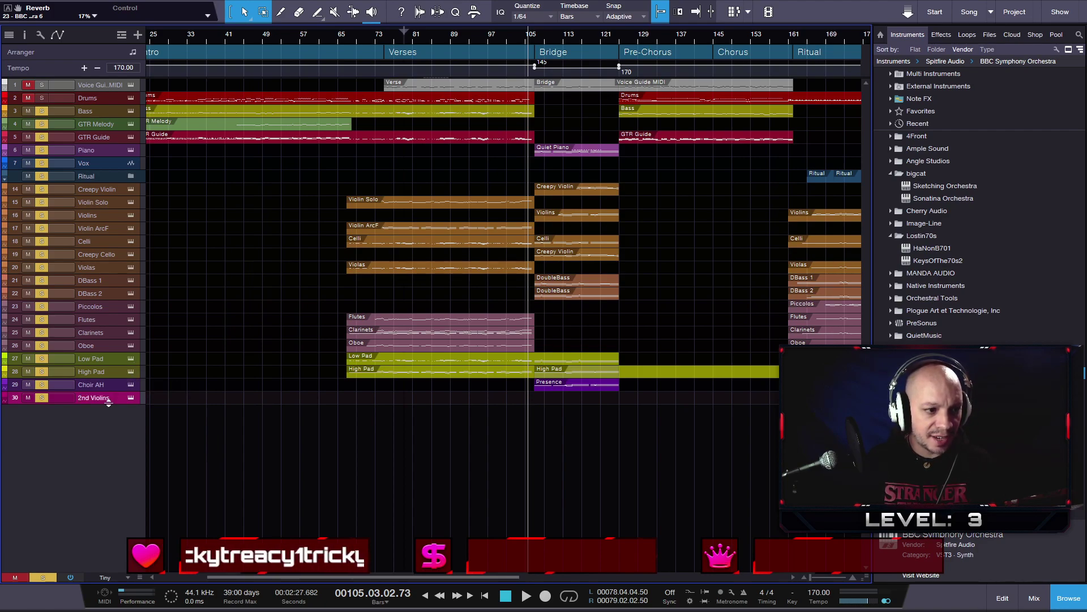
left_click_drag(108, 399, 116, 237)
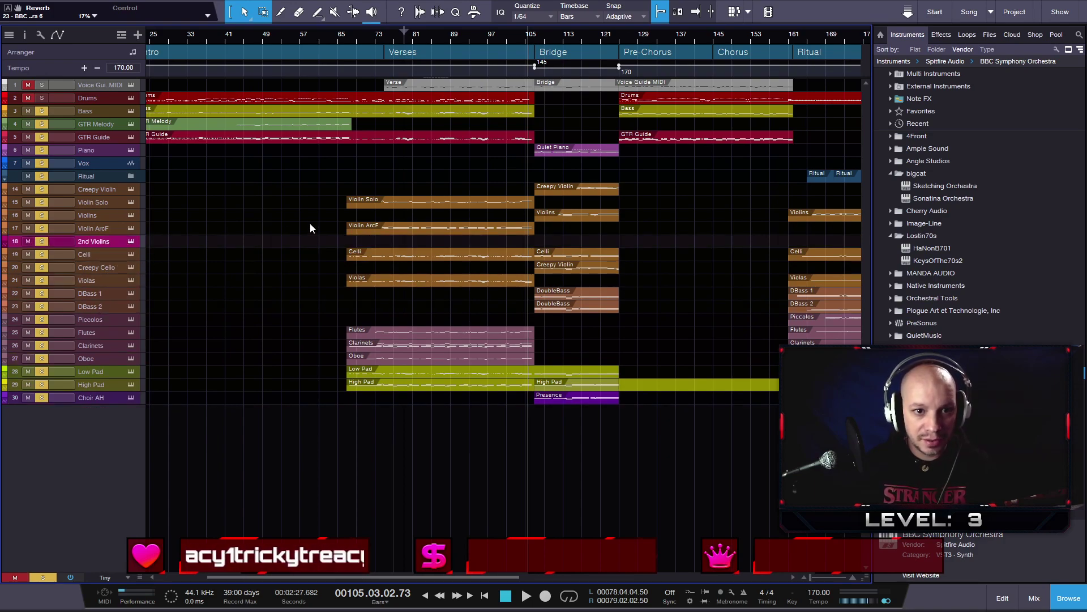
- Copy the Violin Solo event of the Verses, paste it at bar 67, and move the copy onto the 2nd Violins track
left_click(399, 207)
right_click(399, 206)
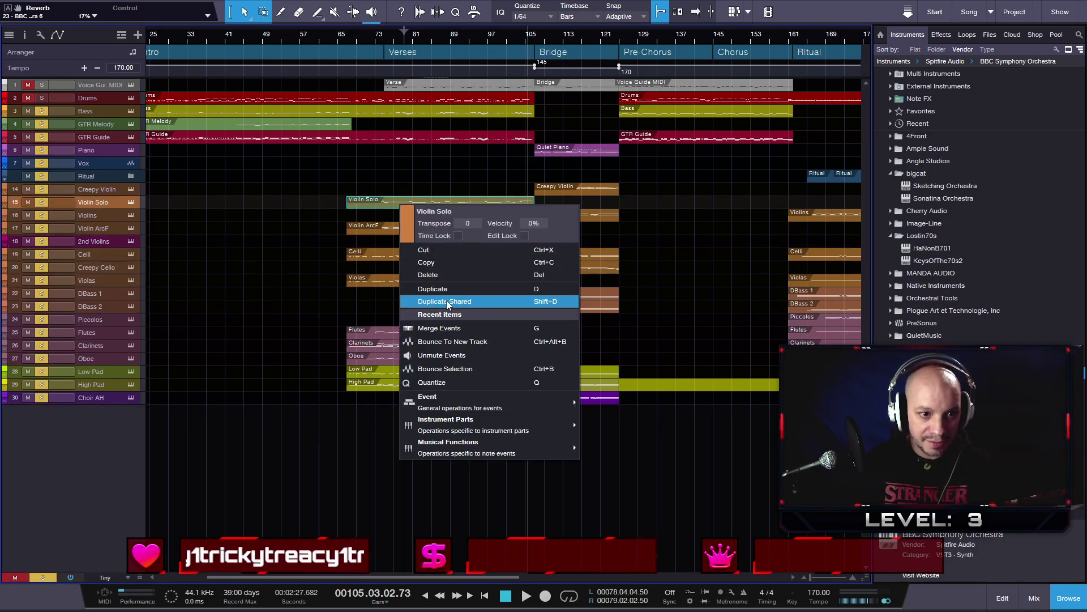
left_click(436, 262)
scroll(362, 252, "up", 4)
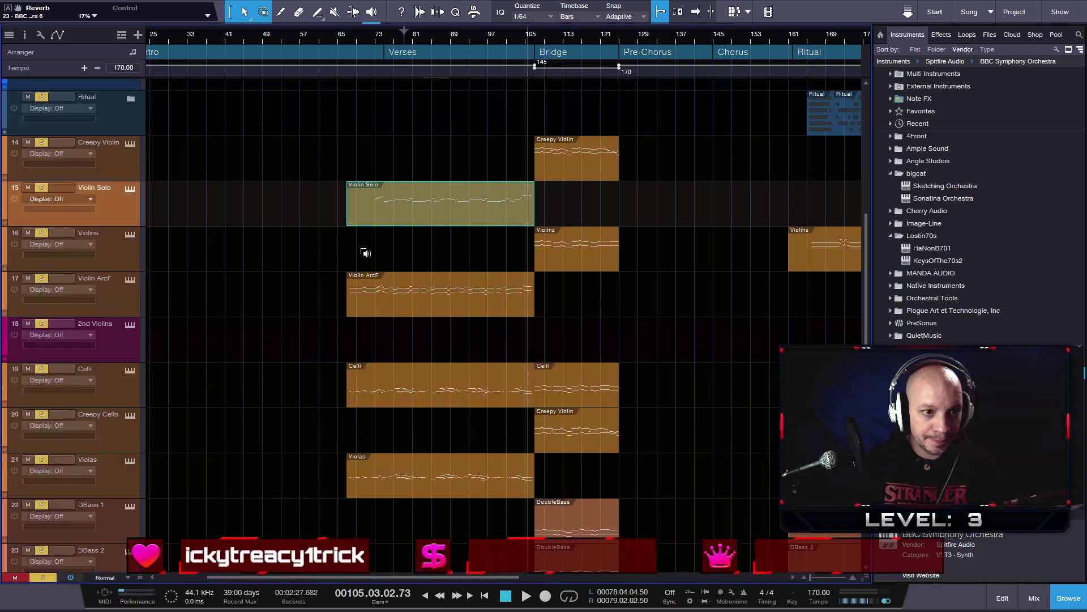
scroll(359, 255, "up", 3)
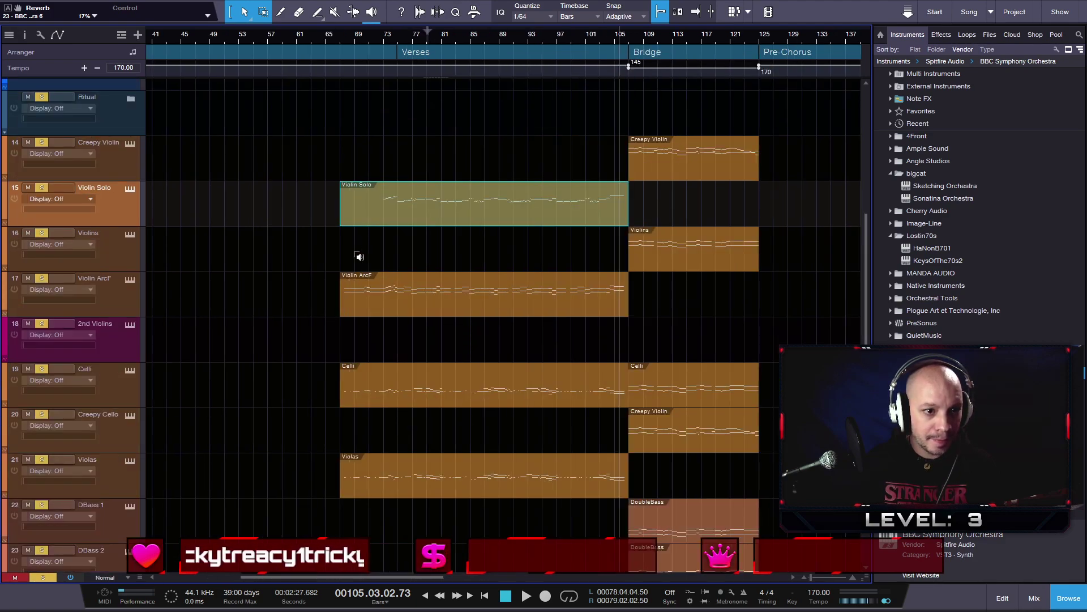
left_click(341, 42)
key("ctrl+v")
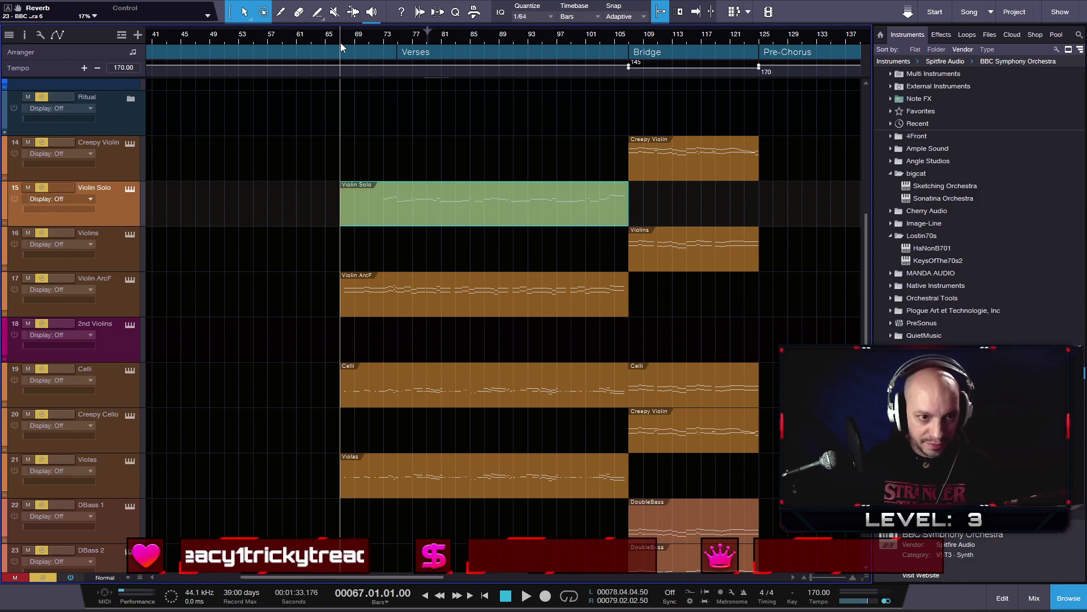
key("Down")
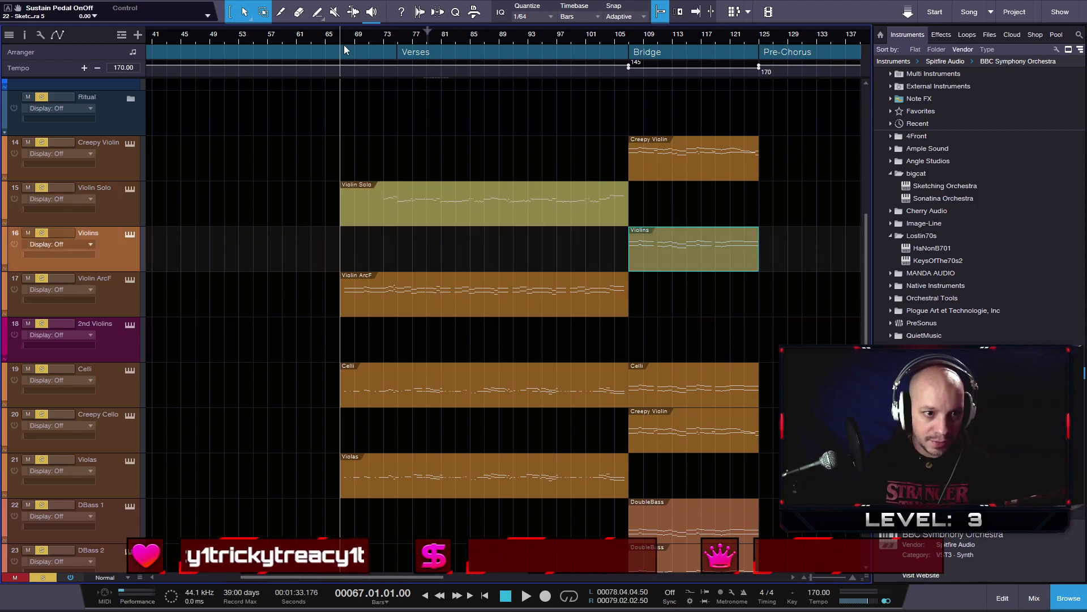
left_click_drag(387, 188, 384, 339)
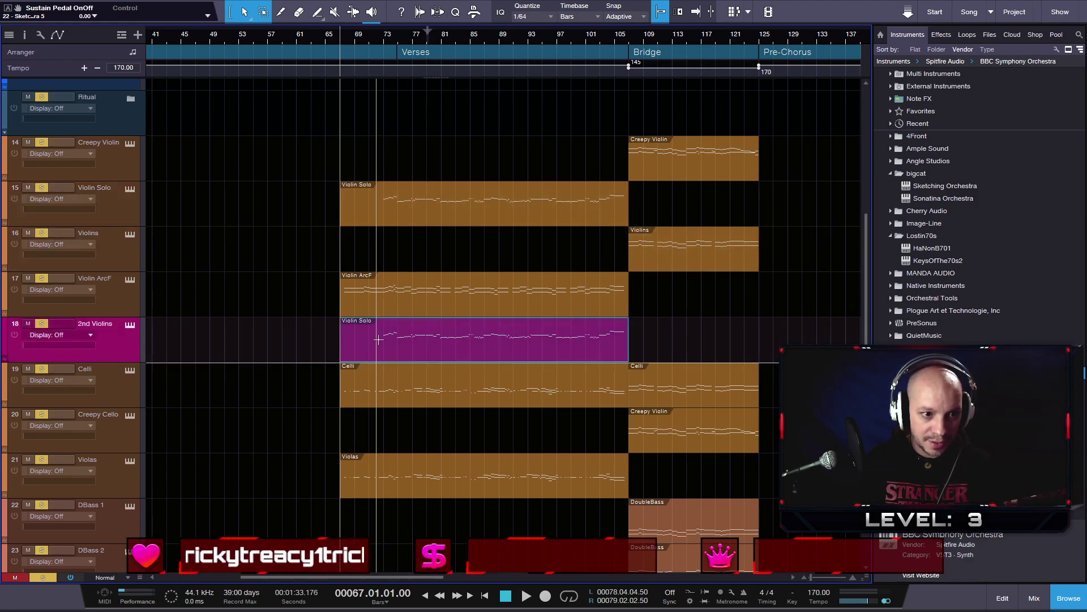
- Rename the copied event as 2nd Violins and recolor its track orange like the other strings
right_click(368, 331)
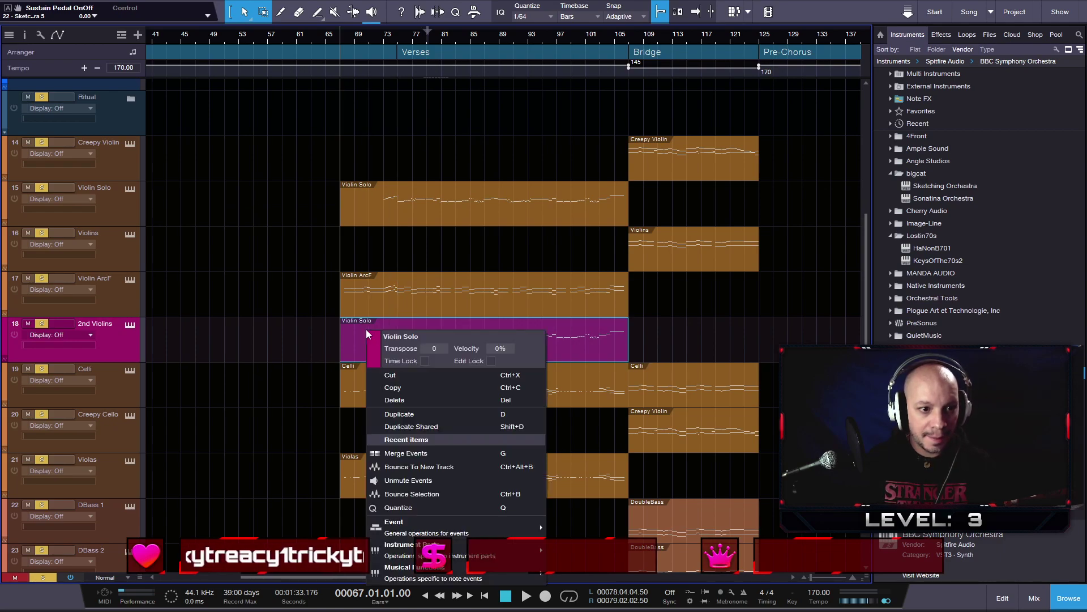
type("2nd")
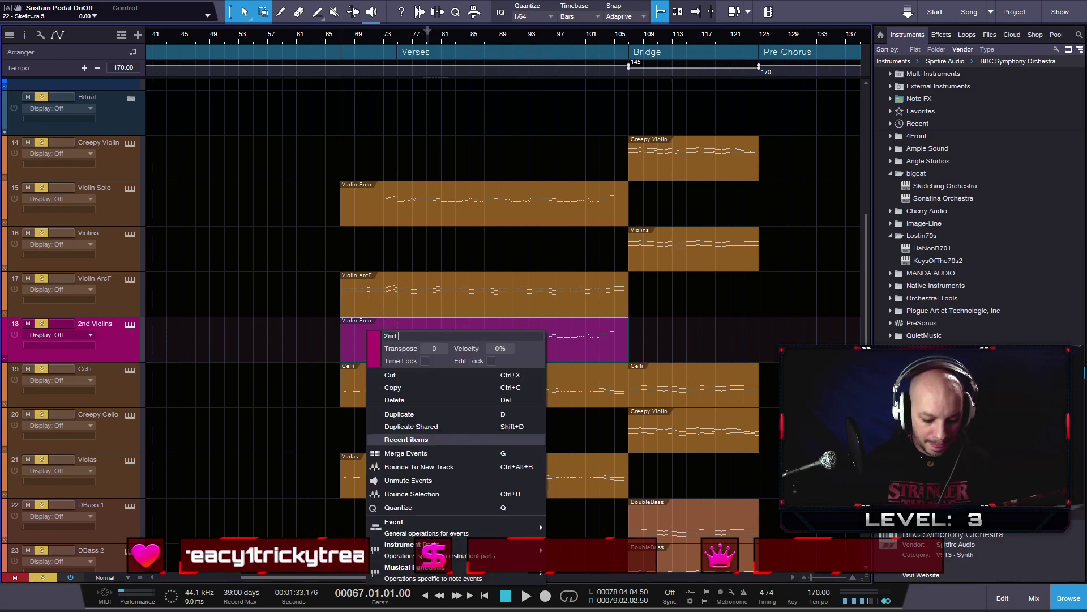
key("Return")
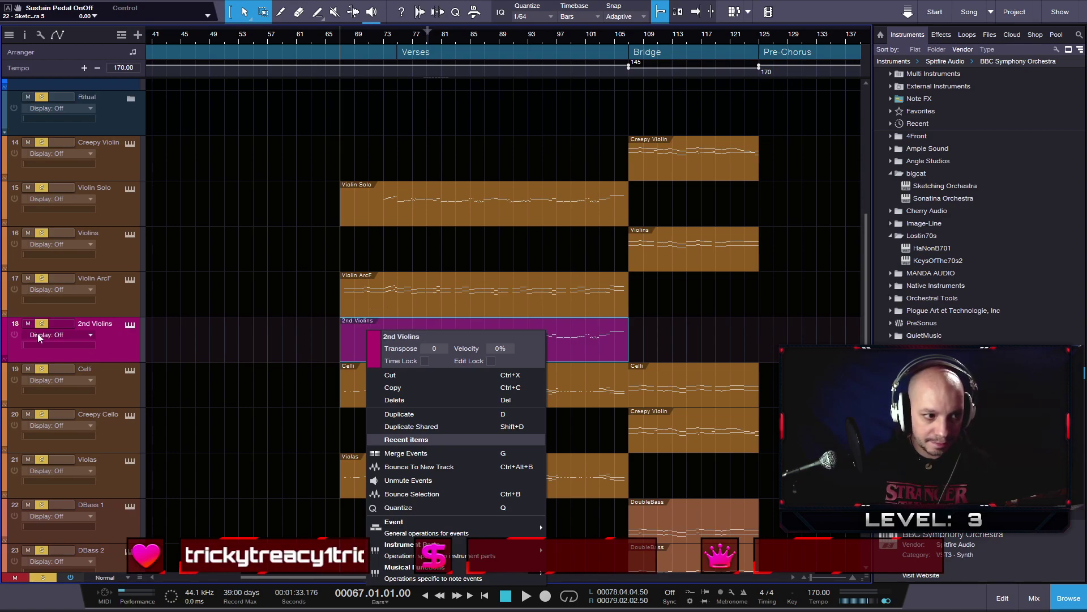
left_click(7, 334)
left_click(116, 411)
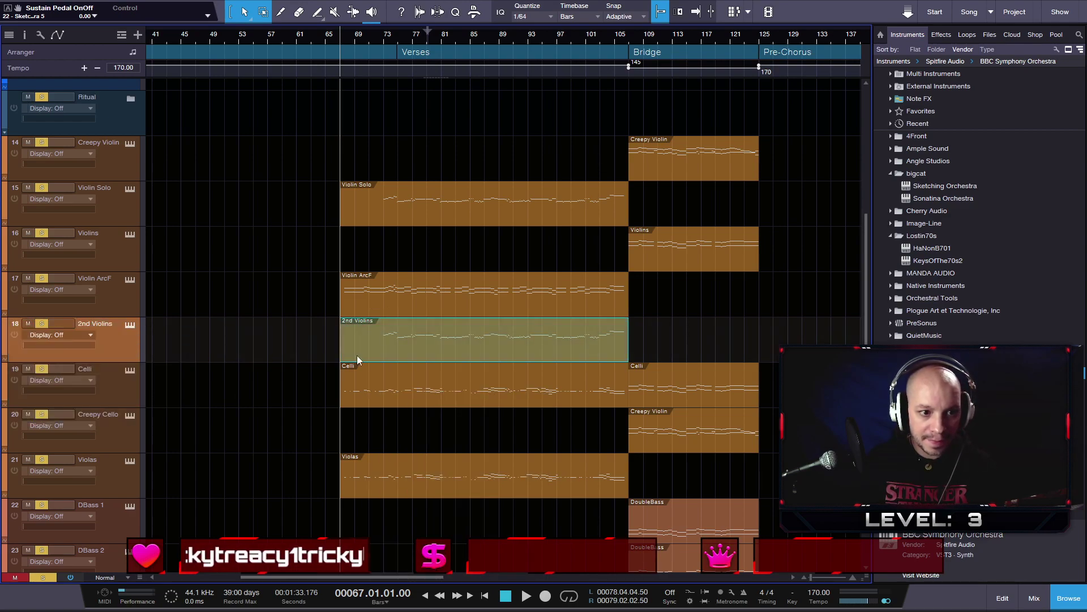
- Play the passage around bar 73, and display the 2nd Violins notes in the note editor instead of the Violas
key("space")
left_click(389, 37)
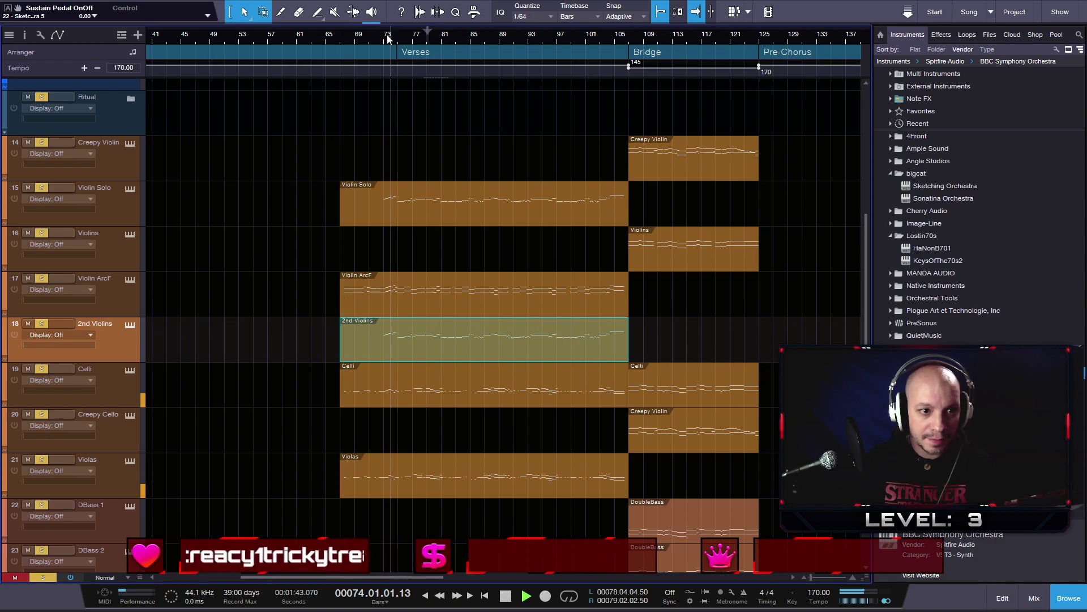
left_click(382, 34)
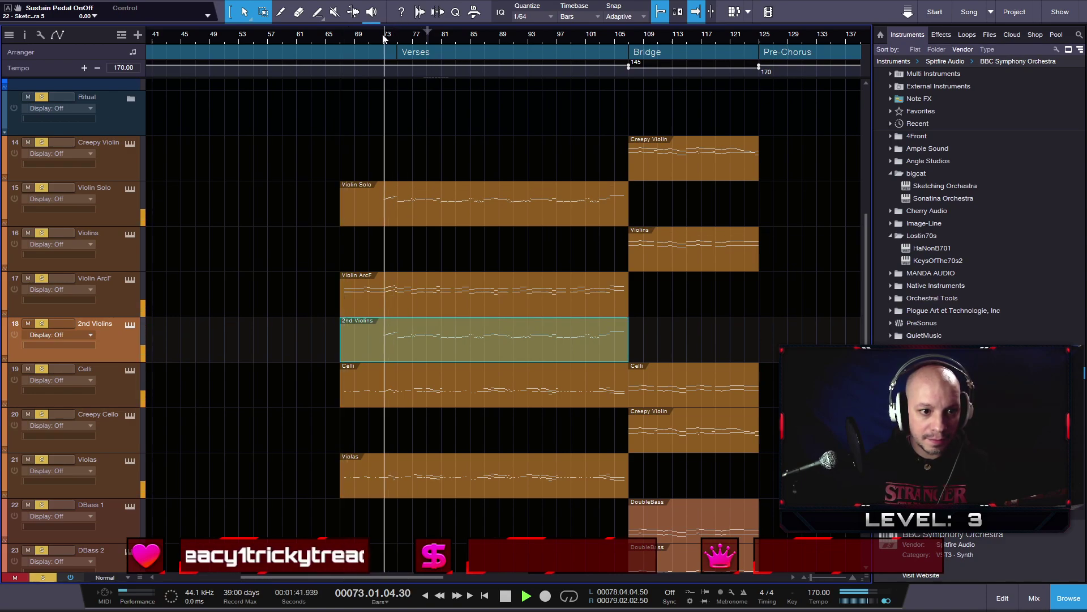
double_click(393, 349)
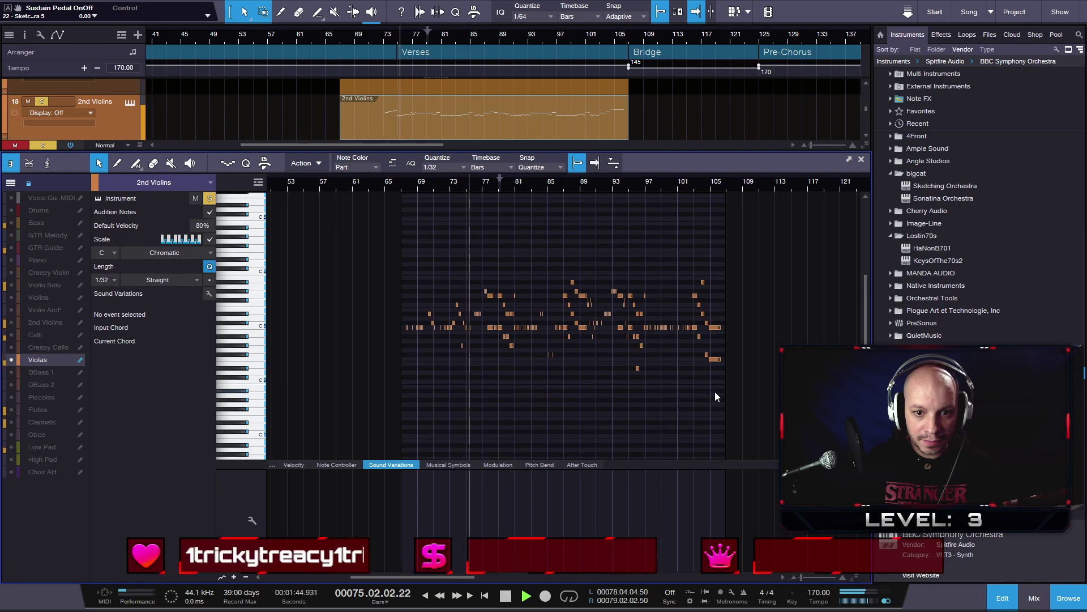
scroll(711, 385, "up", 3)
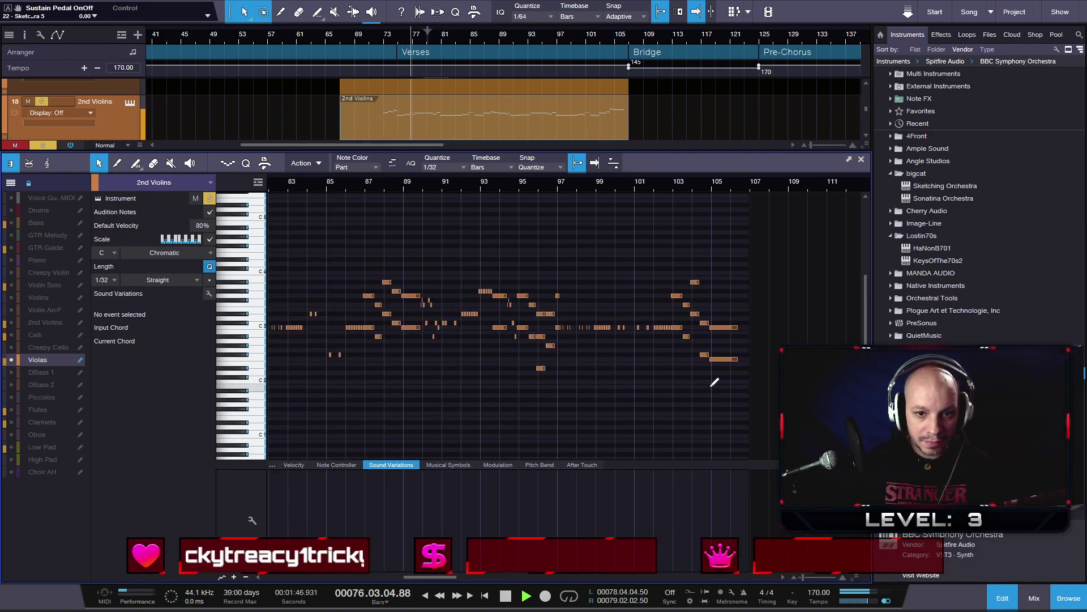
left_click(42, 323)
left_click_drag(541, 182, 552, 174)
scroll(631, 278, "up", 3)
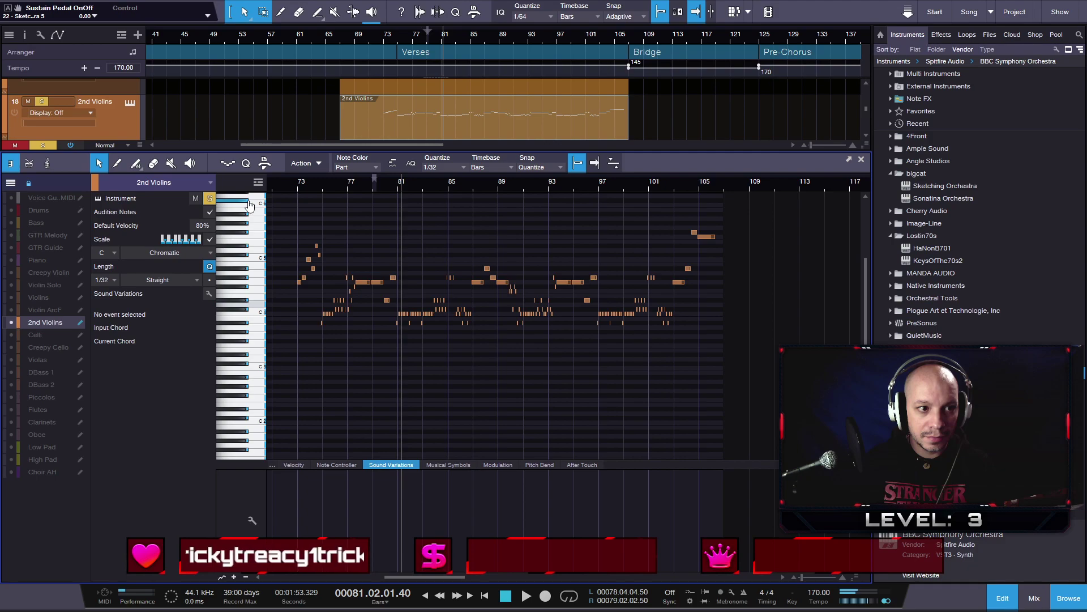
- Select all the 2nd Violins notes and duplicate them one octave higher
left_click_drag(708, 348, 296, 201)
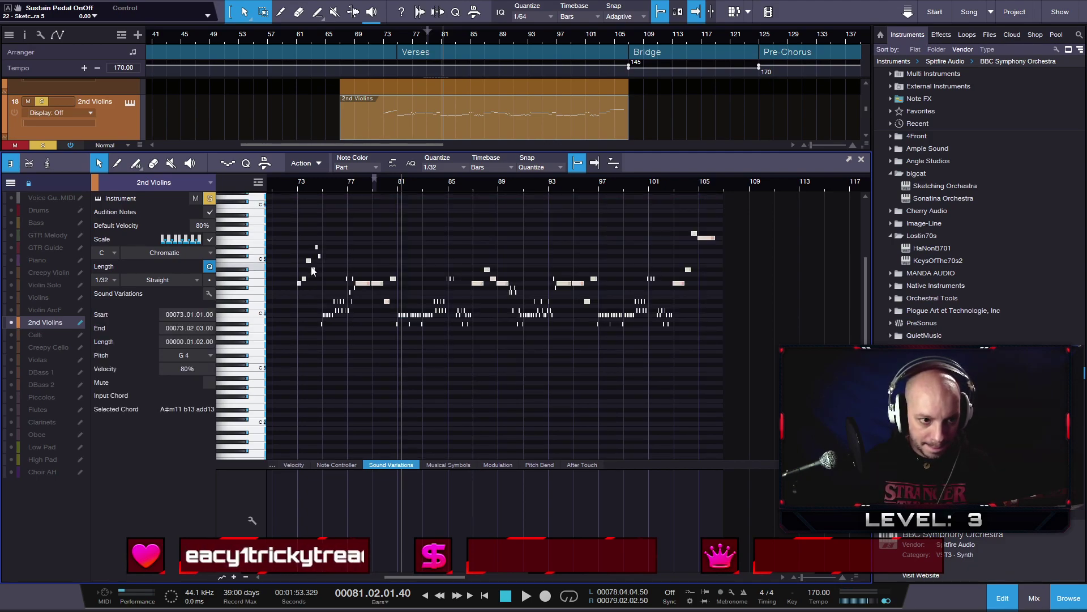
scroll(311, 267, "up", 5)
left_click(412, 188)
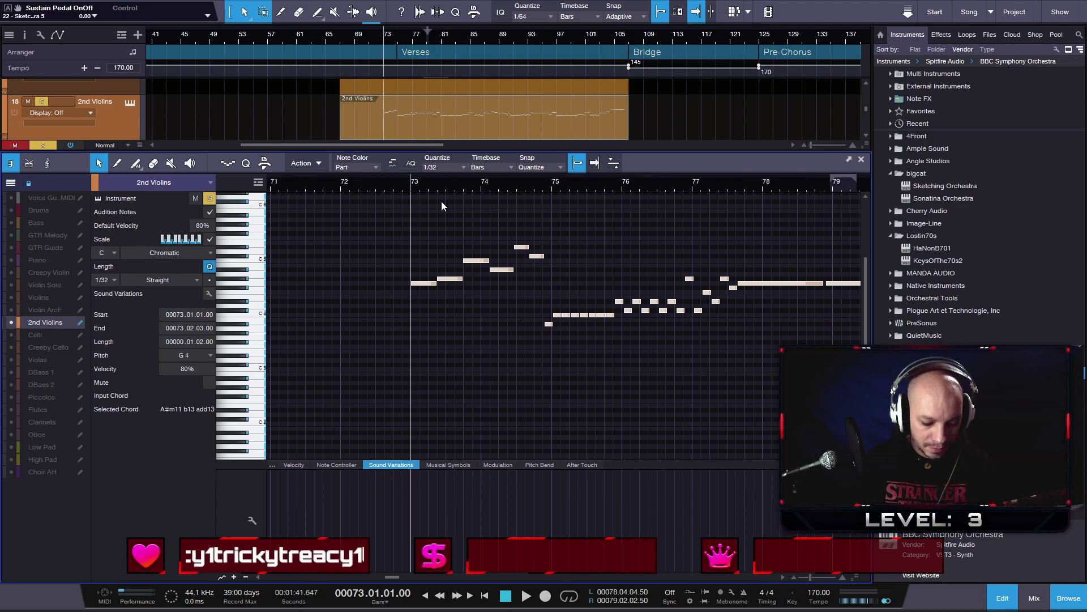
key("shift+Up")
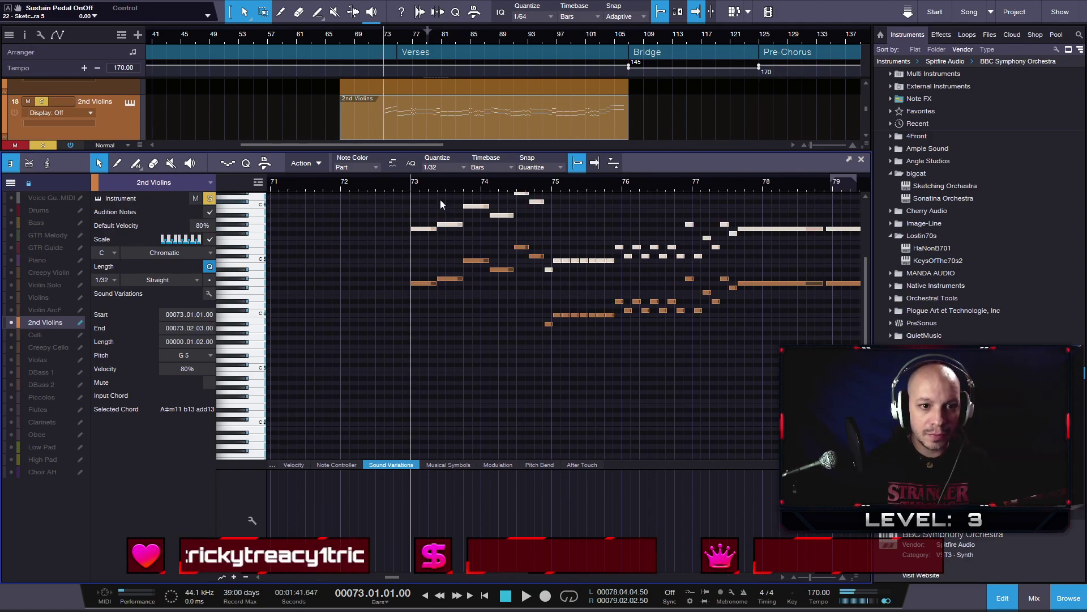
- Select both octaves of the 2nd Violins notes and transpose them down one octave
scroll(461, 199, "down", 2)
scroll(487, 209, "up", 2)
scroll(531, 218, "down", 8)
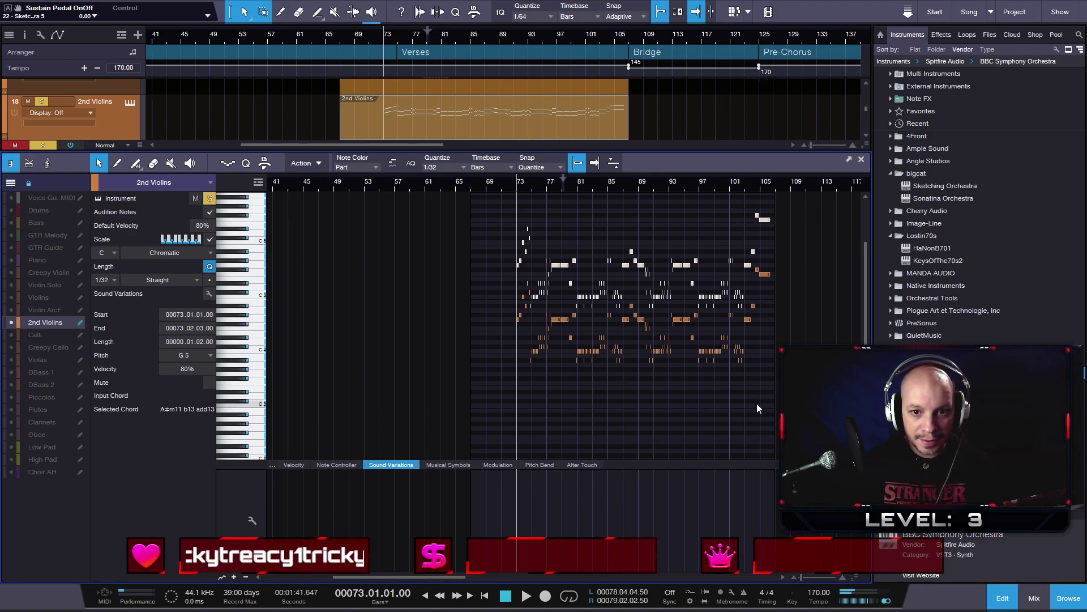
left_click_drag(767, 376, 509, 201)
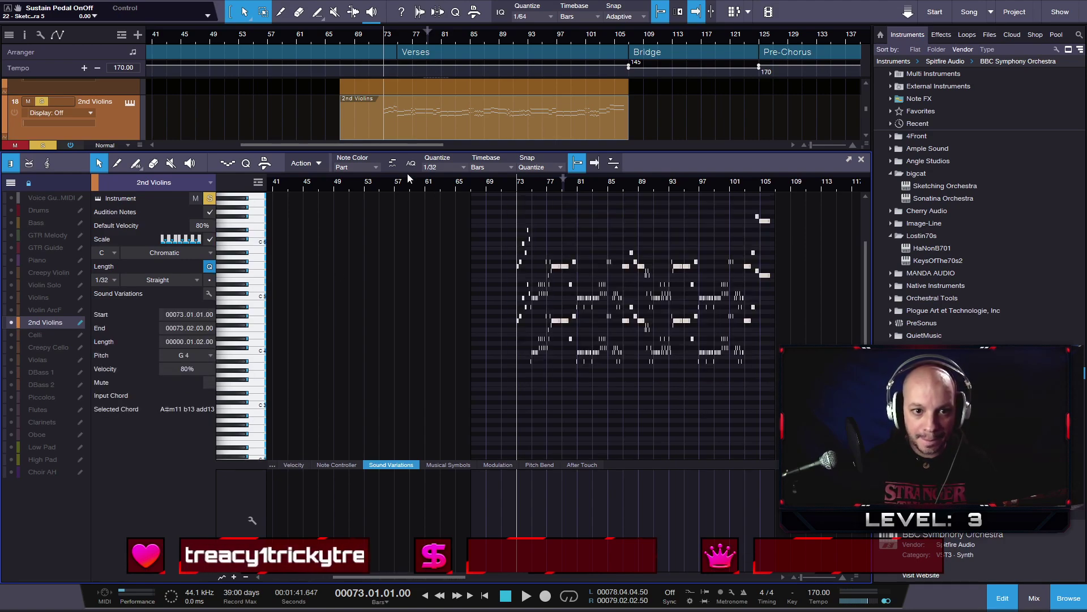
key("shift+Down")
- Play the Verses from bar 73, comparing the soloed group with the full arrangement
key("space")
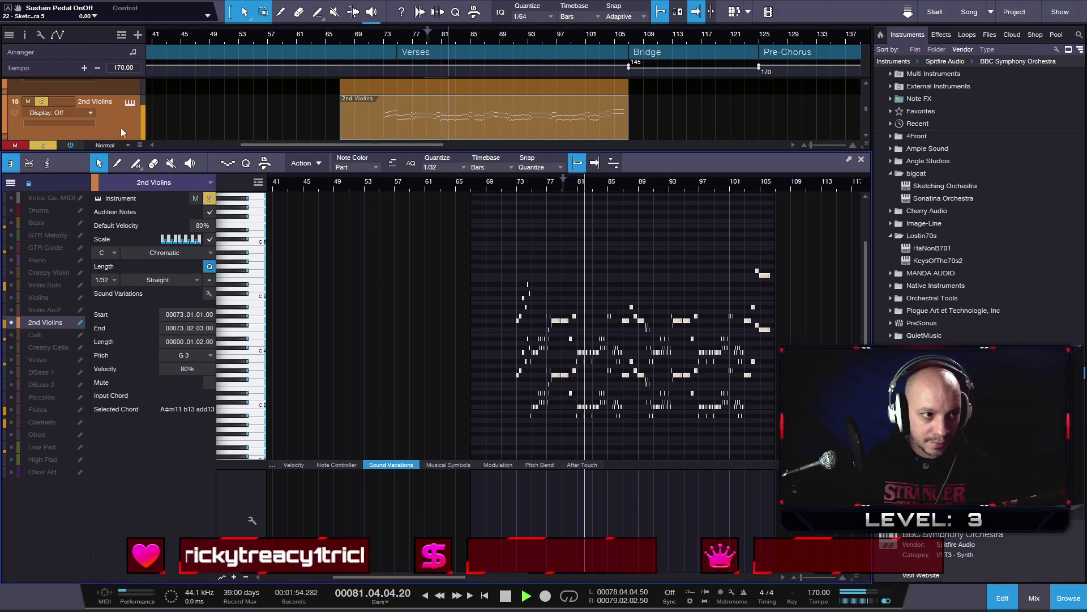
left_click(40, 102)
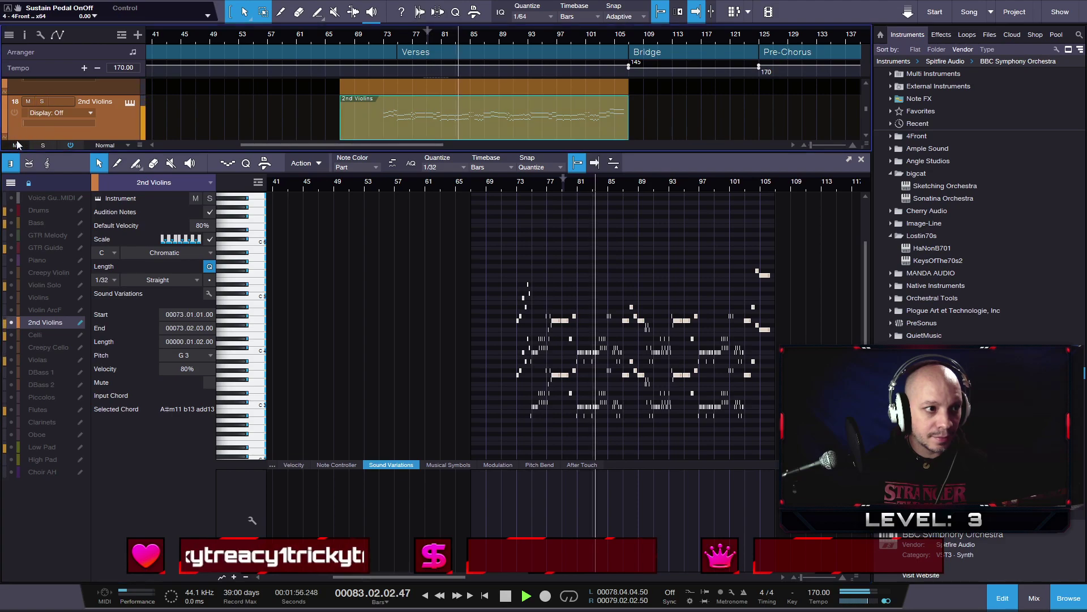
left_click(41, 102)
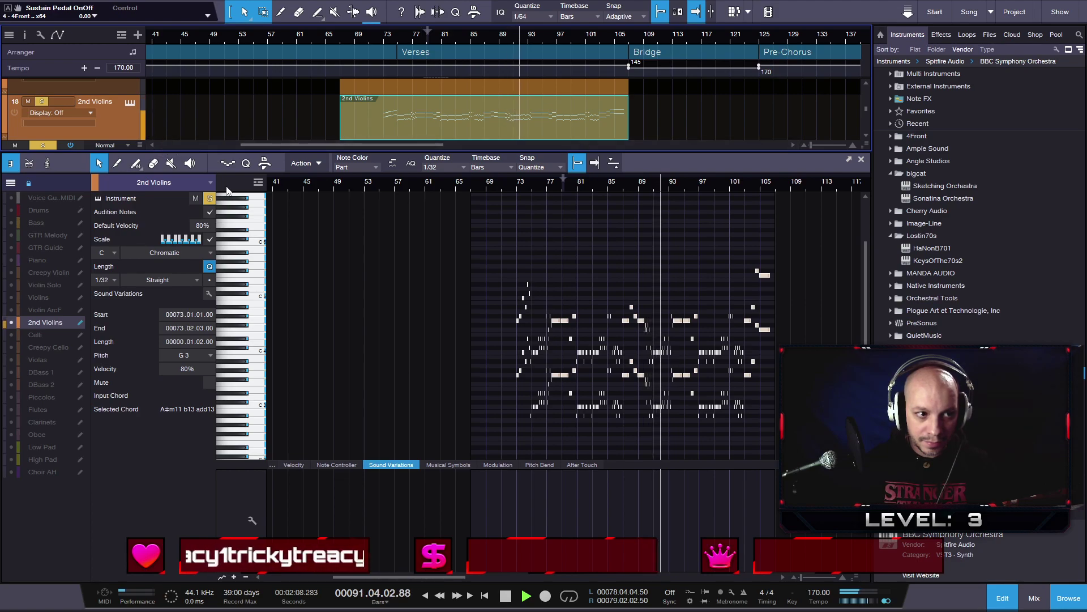
- Clear all track solos during playback and close the note editor to return to the full arrangement
left_click(210, 197)
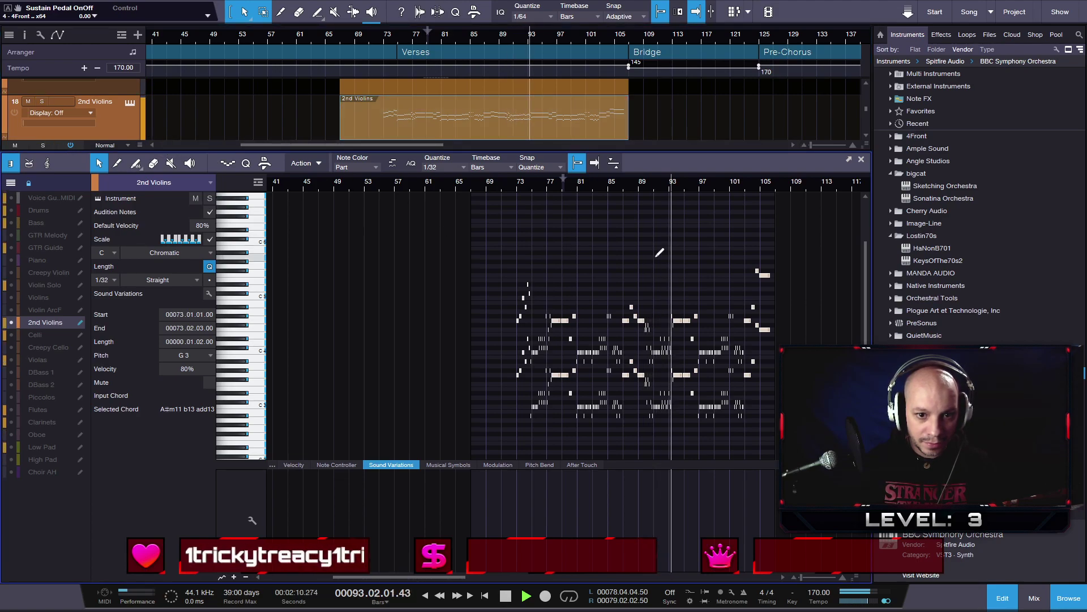
scroll(659, 252, "down", 2)
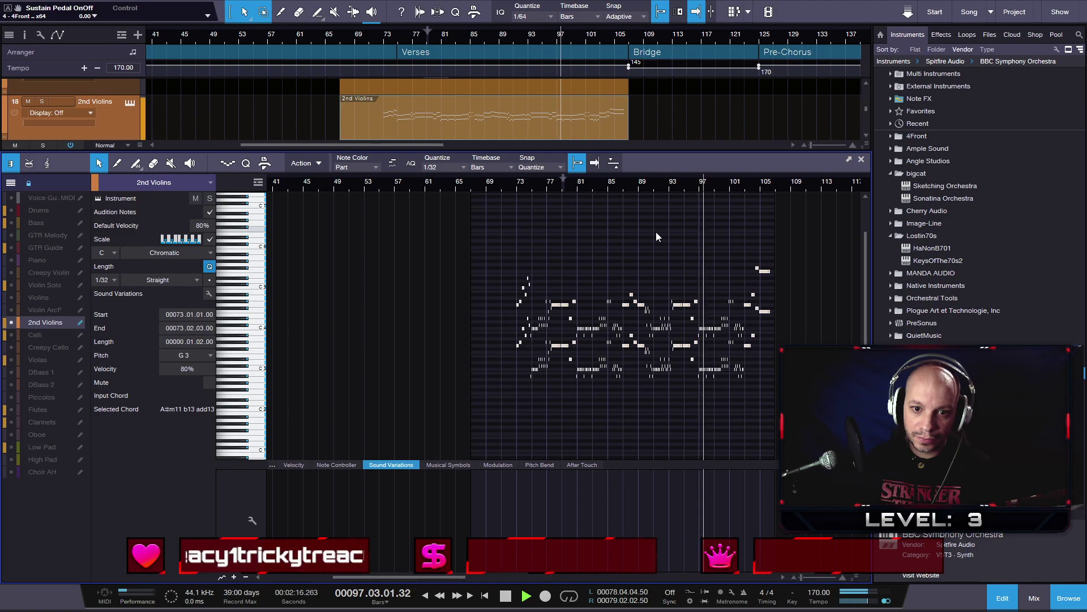
left_click(862, 159)
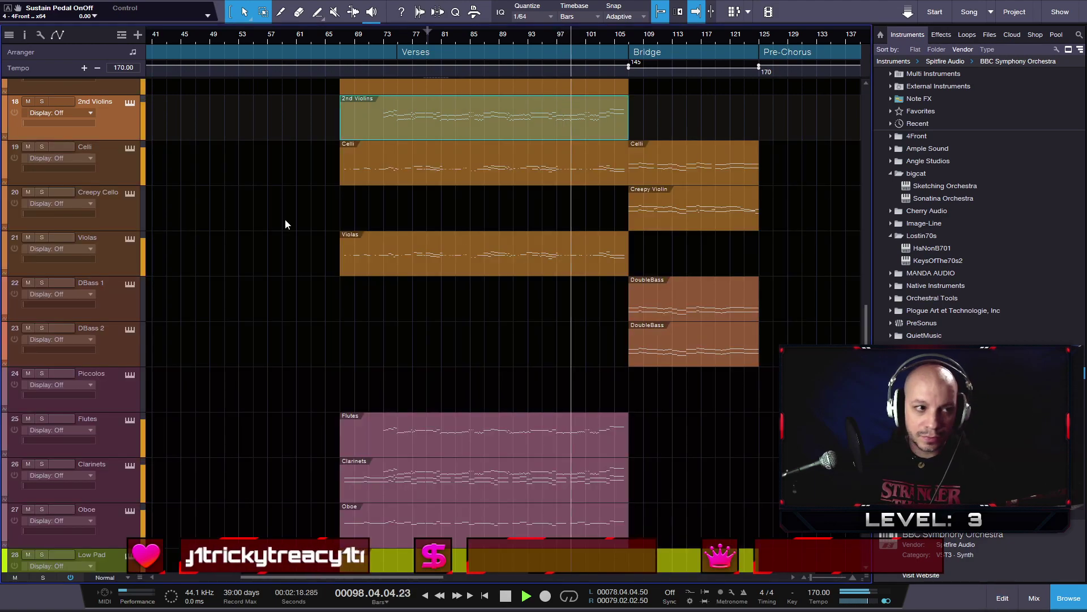
scroll(239, 158, "down", 5)
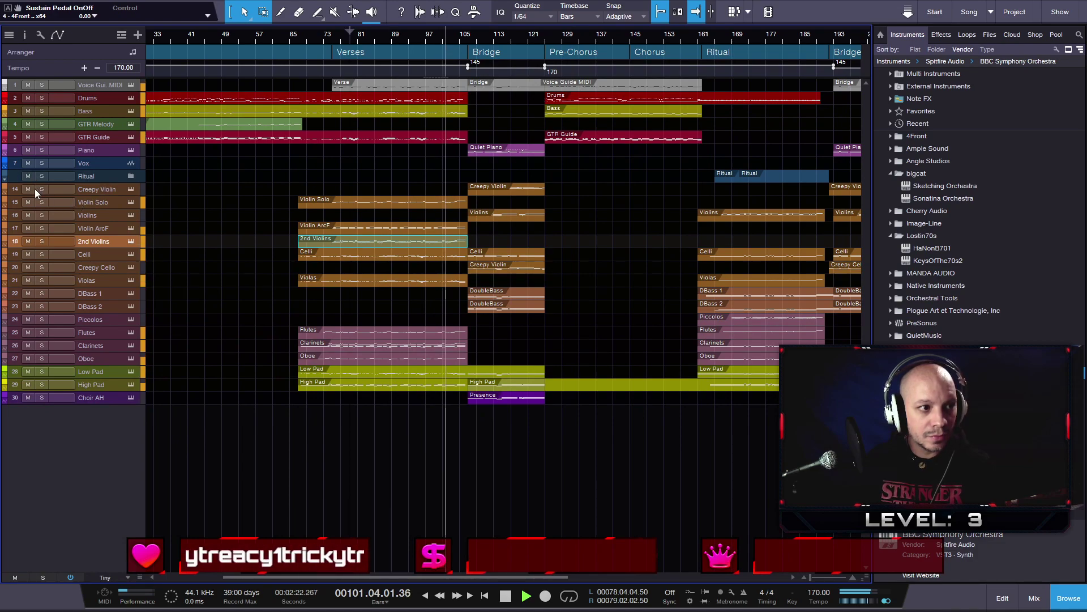
- Solo the orchestral, pad and choir tracks from Creepy Violin through Choir AH and play from about bar 65
left_click(29, 87)
left_click_drag(42, 189, 42, 397)
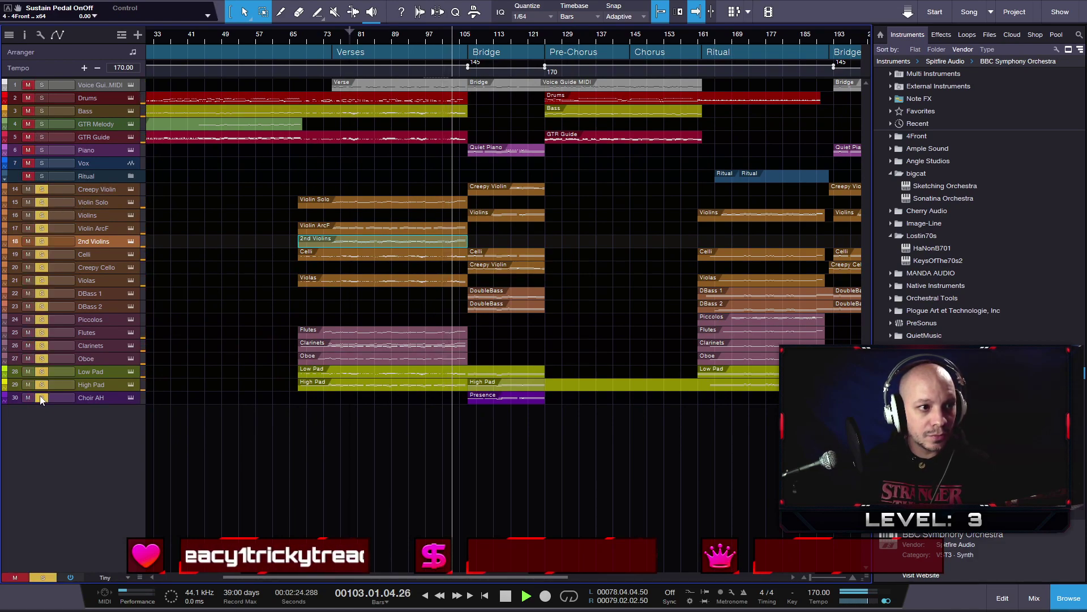
left_click(295, 35)
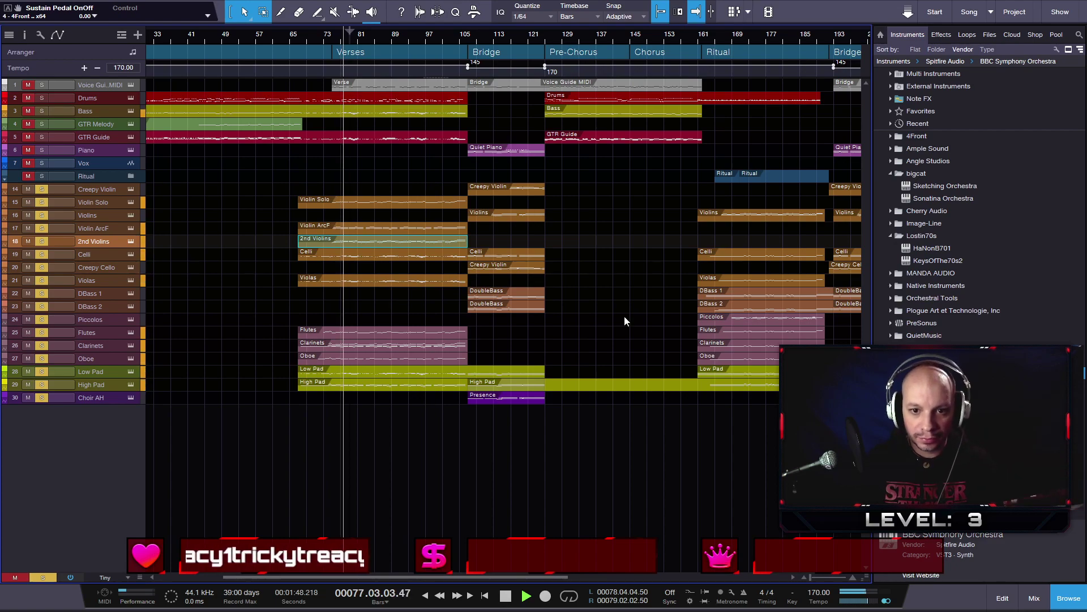
- Copy the Violin ArcF part in the Verses and place the copy on the Piccolos track at the same position
left_click(346, 229)
right_click(345, 230)
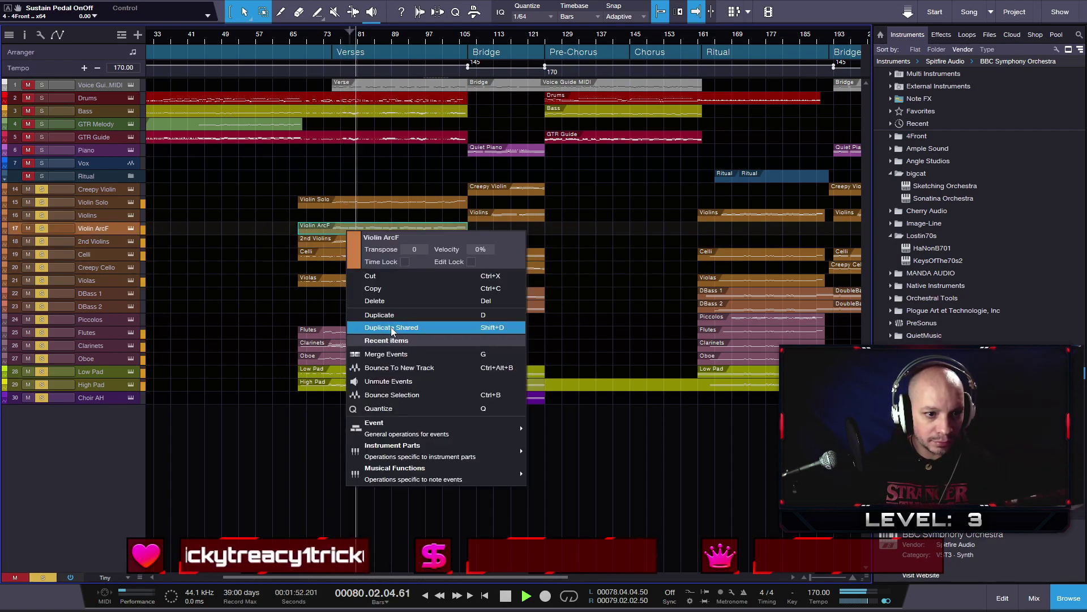
left_click(382, 288)
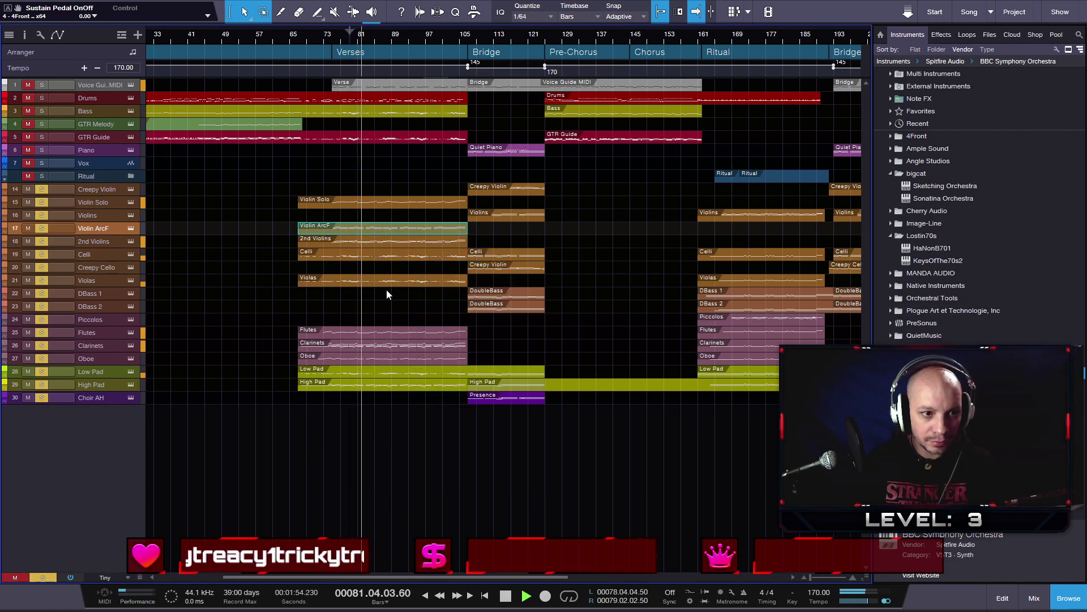
key("ctrl+v")
left_click_drag(420, 231, 354, 320)
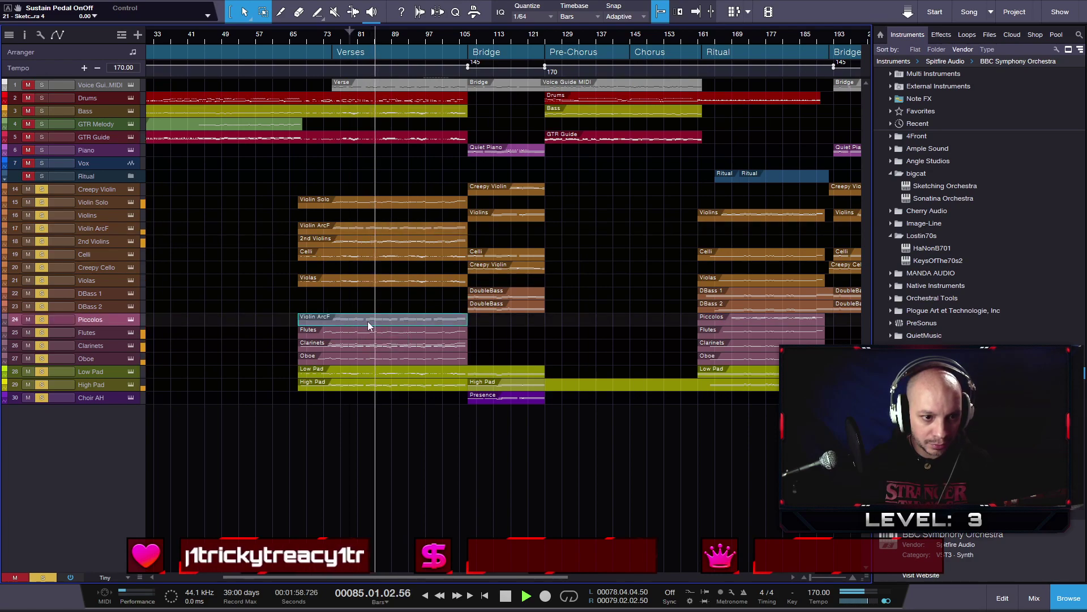
- Transpose all notes of the copied Piccolos part up one octave and close the note editor
double_click(398, 320)
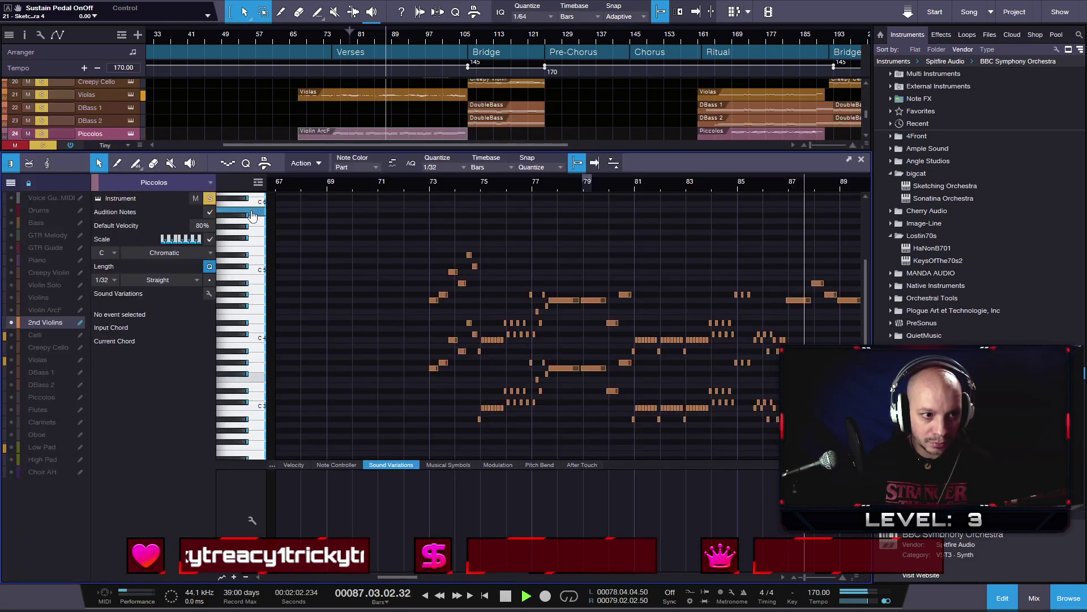
scroll(390, 270, "down", 5)
left_click_drag(379, 216, 564, 447)
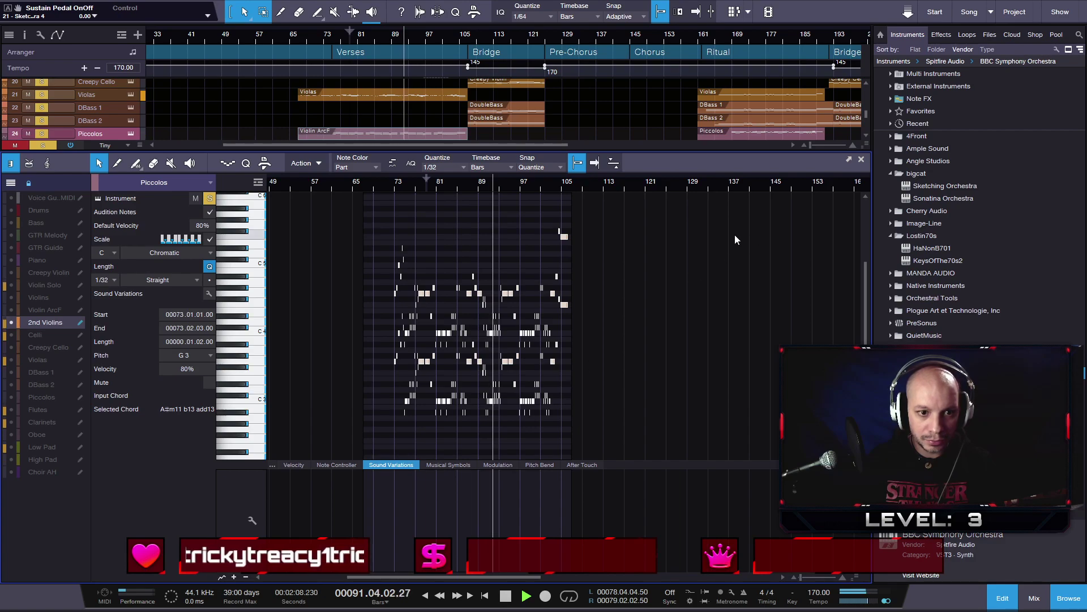
key("shift+Up")
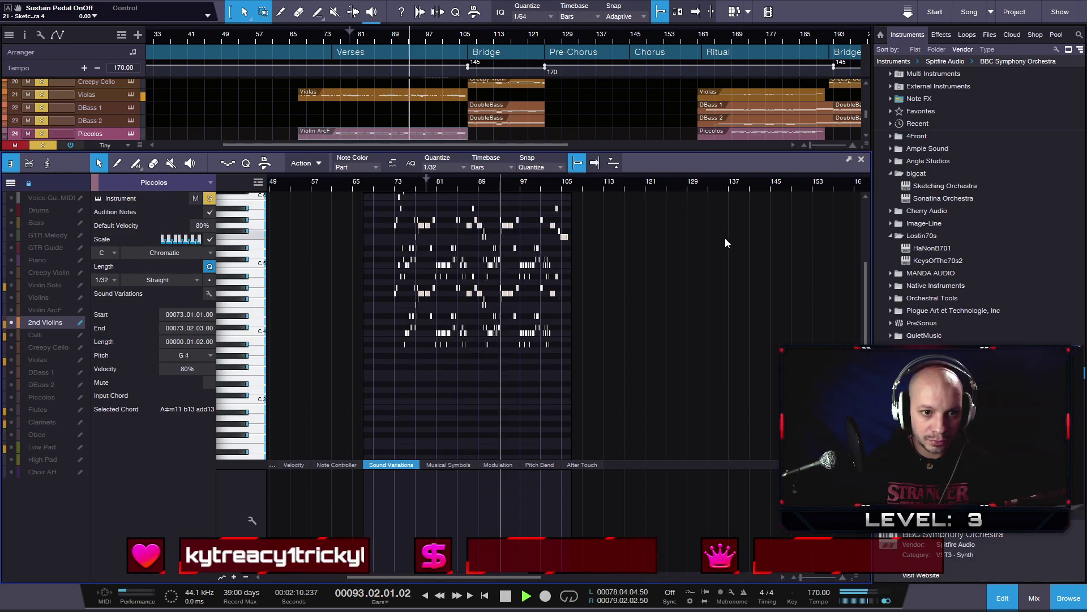
scroll(725, 238, "up", 4)
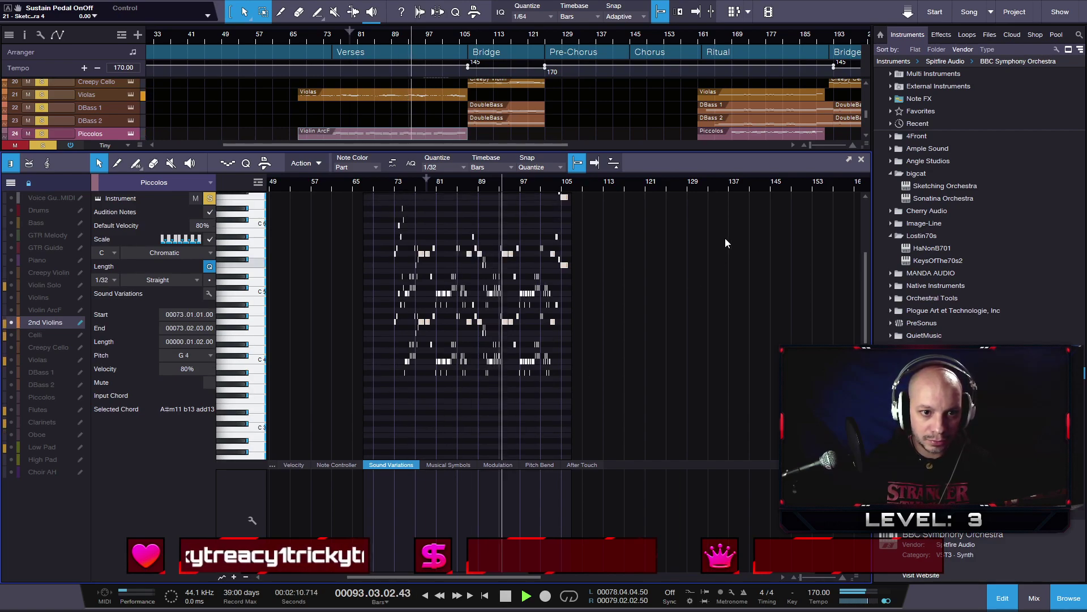
left_click(862, 160)
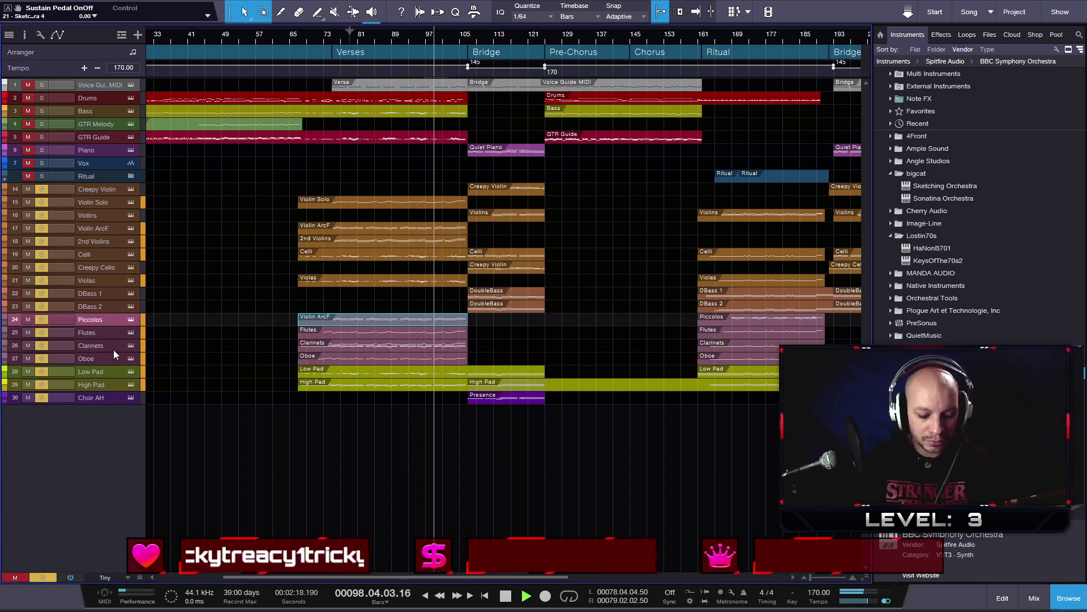
- Check the string and woodwind channel levels in the mixer during playback, ending with nothing selected in the arrangement
key("F3")
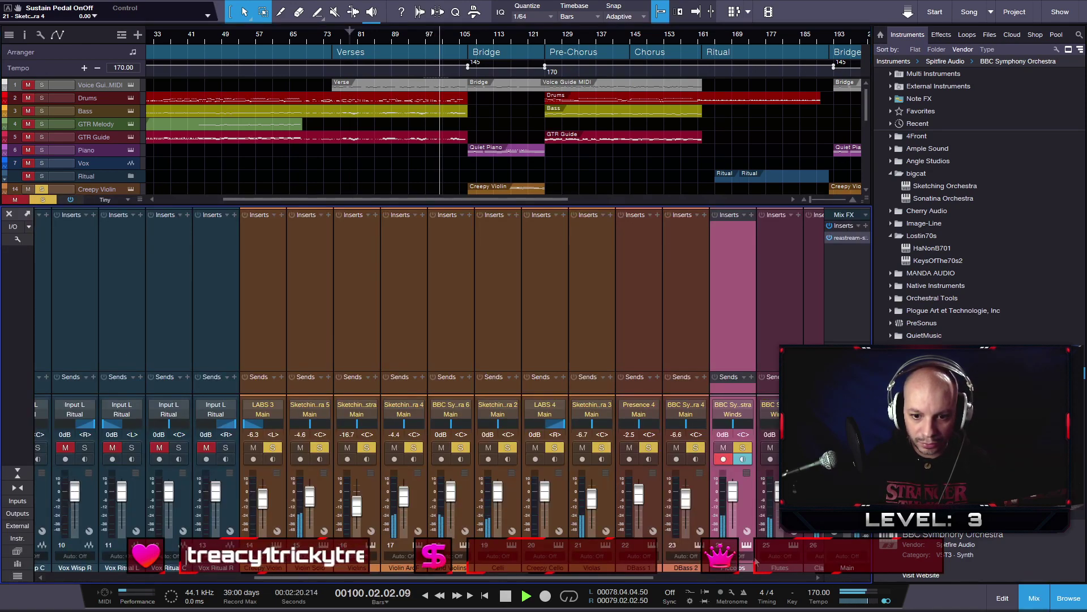
left_click_drag(542, 576, 599, 575)
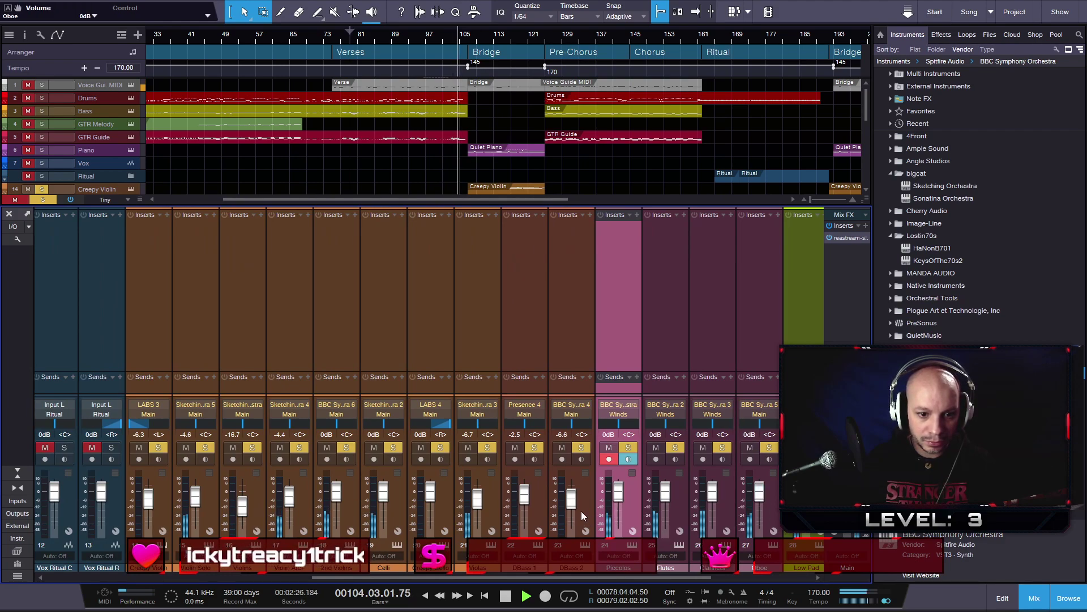
left_click(9, 216)
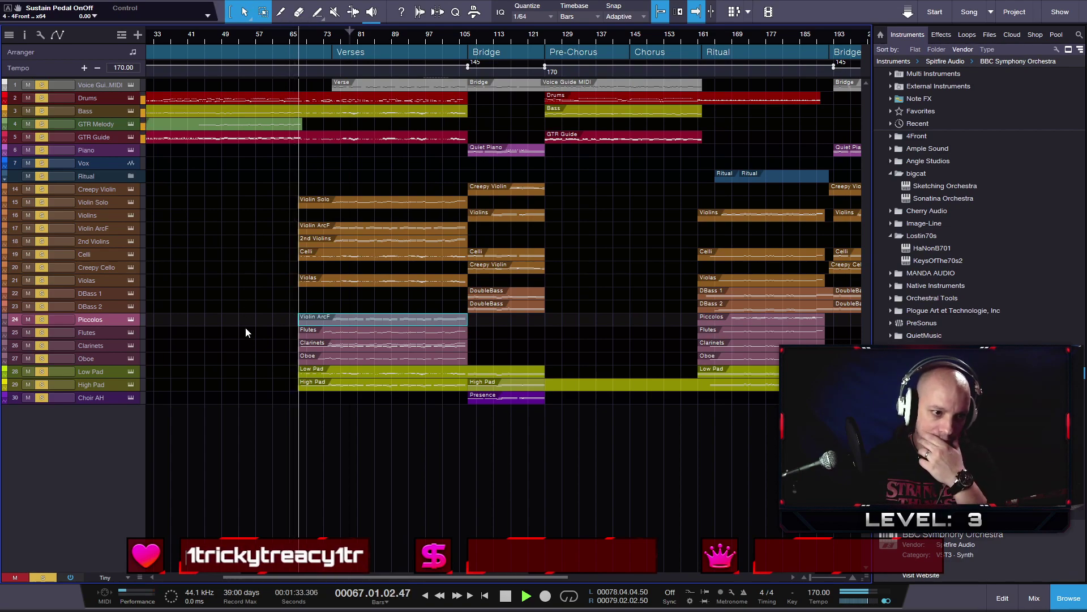
left_click(254, 436)
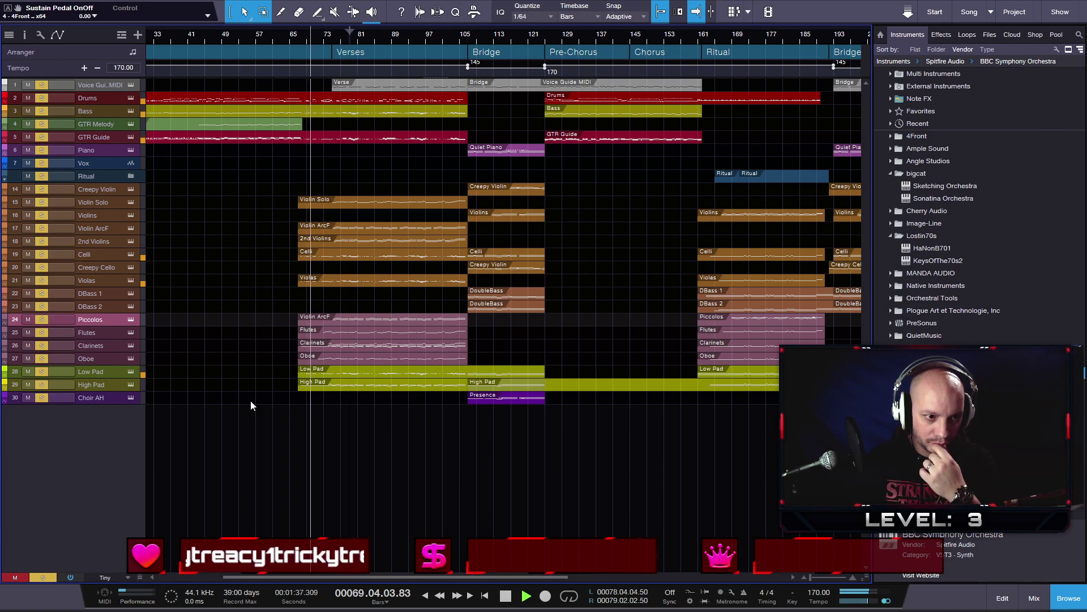
- Open the mixer again at the string channels and stop playback
key("F3")
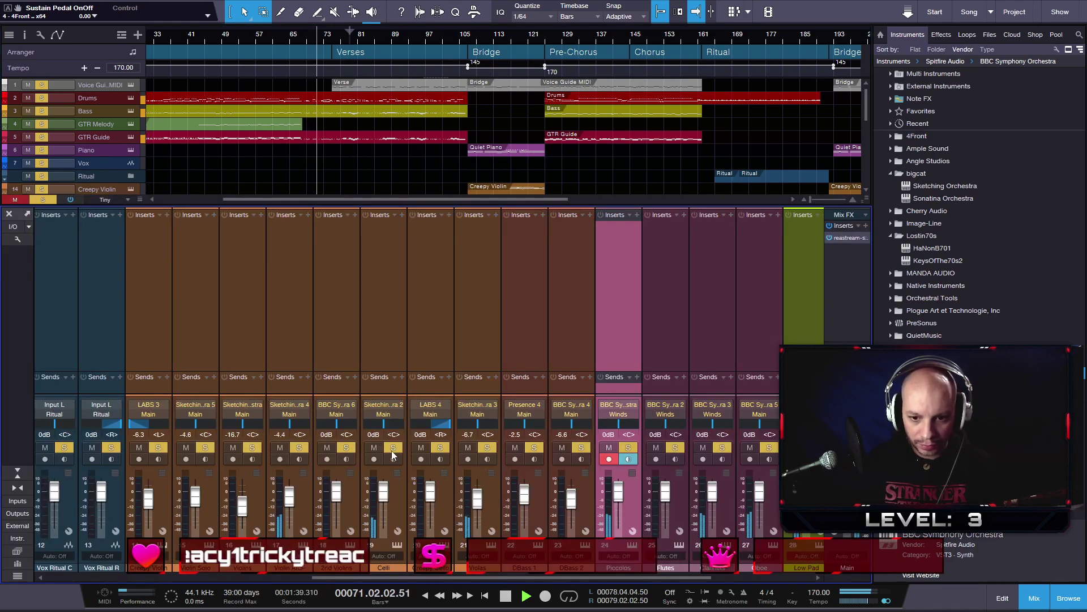
left_click_drag(565, 576, 525, 575)
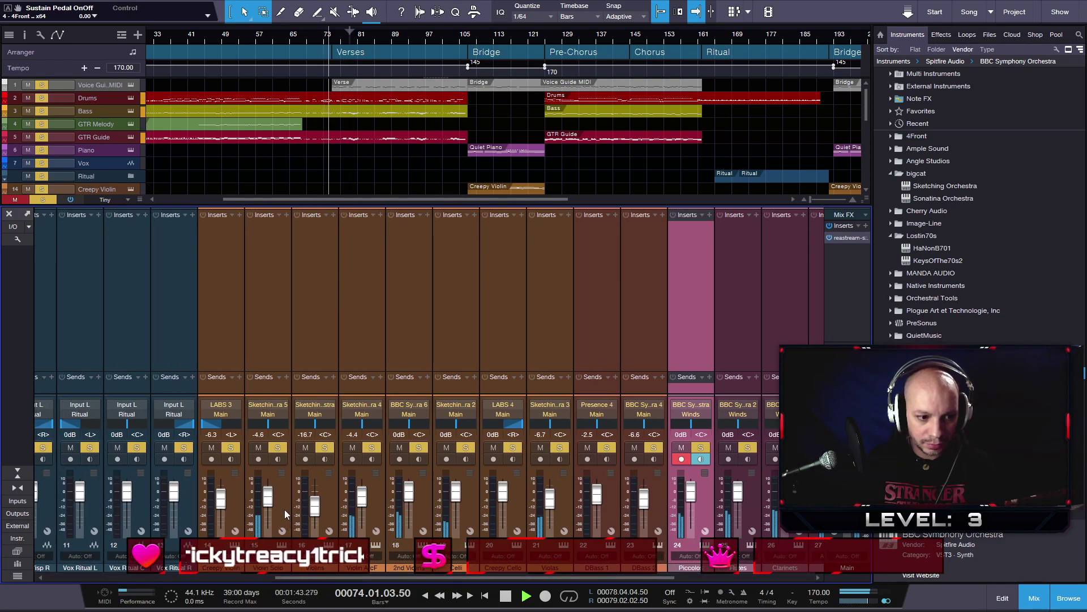
key("space")
left_click(228, 484)
left_click_drag(320, 573, 462, 576)
left_click(590, 495)
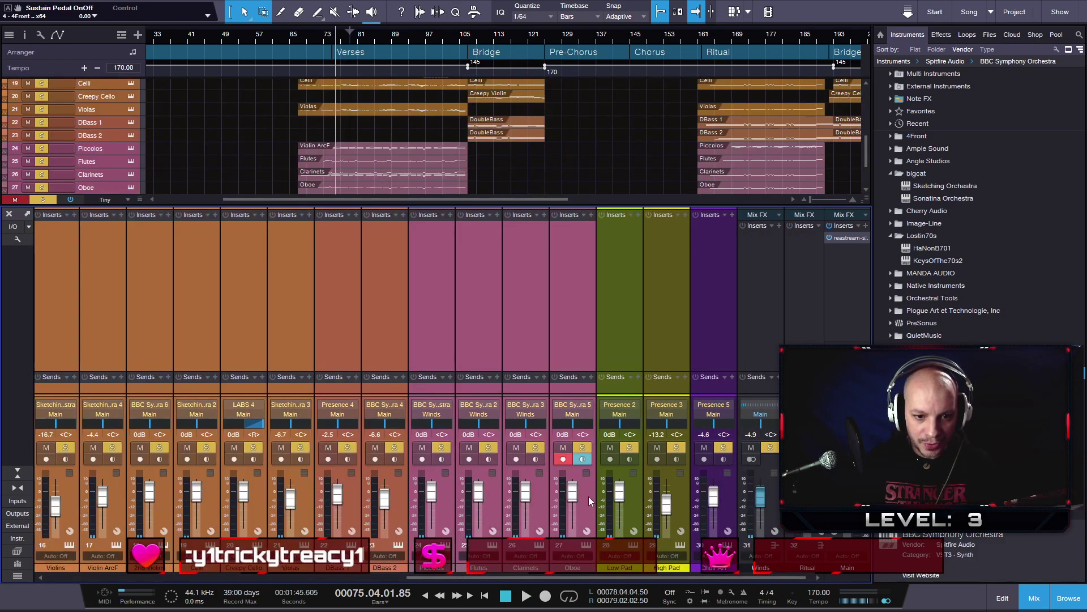
right_click(586, 493)
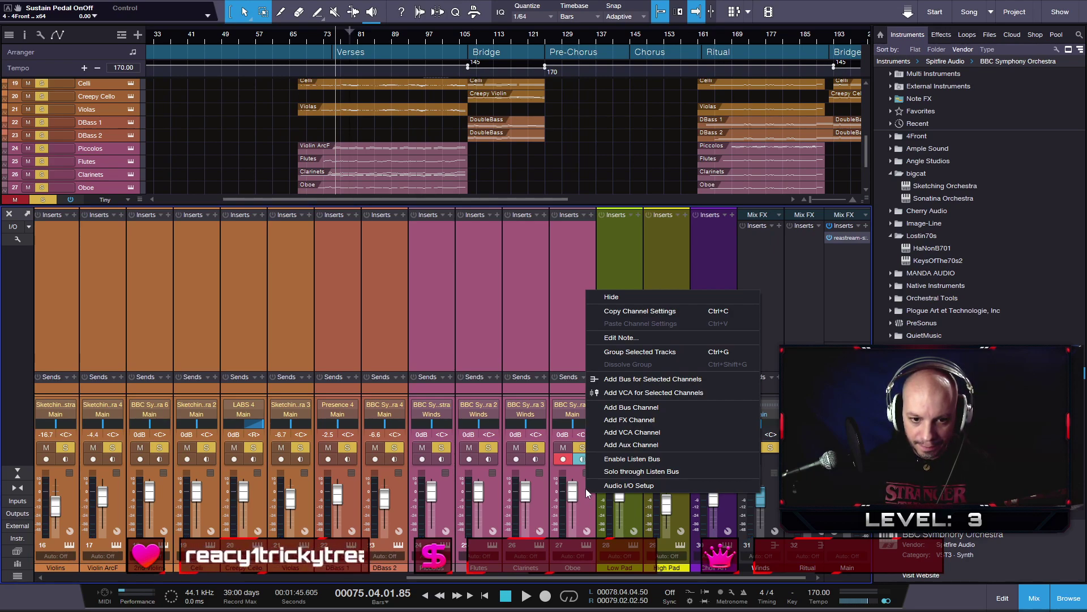
- Add a bus for the channels from Creepy Violin through DBass 2 and name it Orchestra
left_click(392, 485)
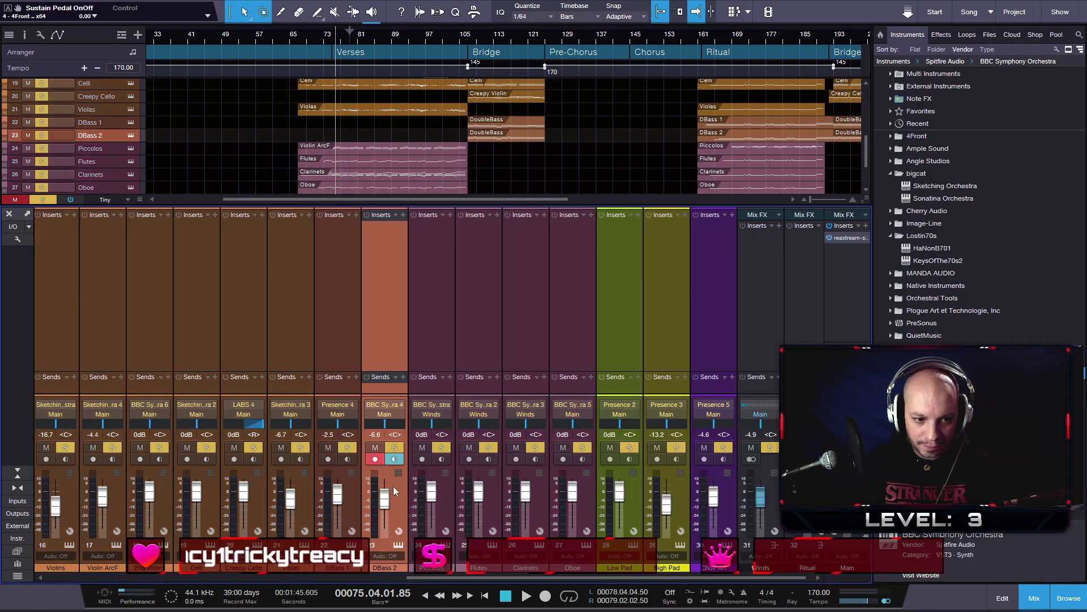
left_click_drag(464, 578, 329, 576)
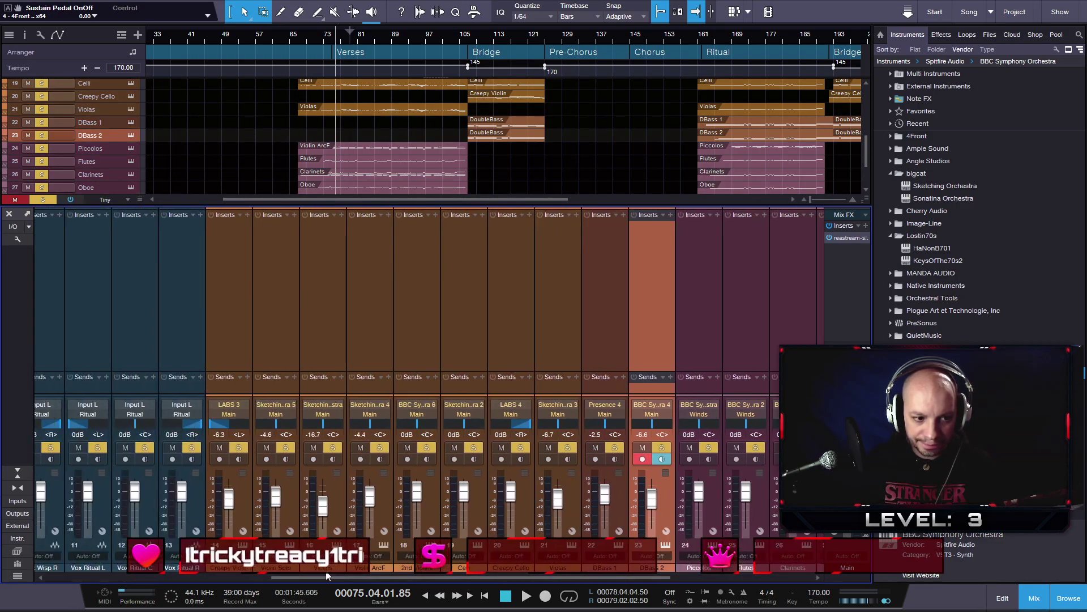
left_click(248, 488)
right_click(657, 482)
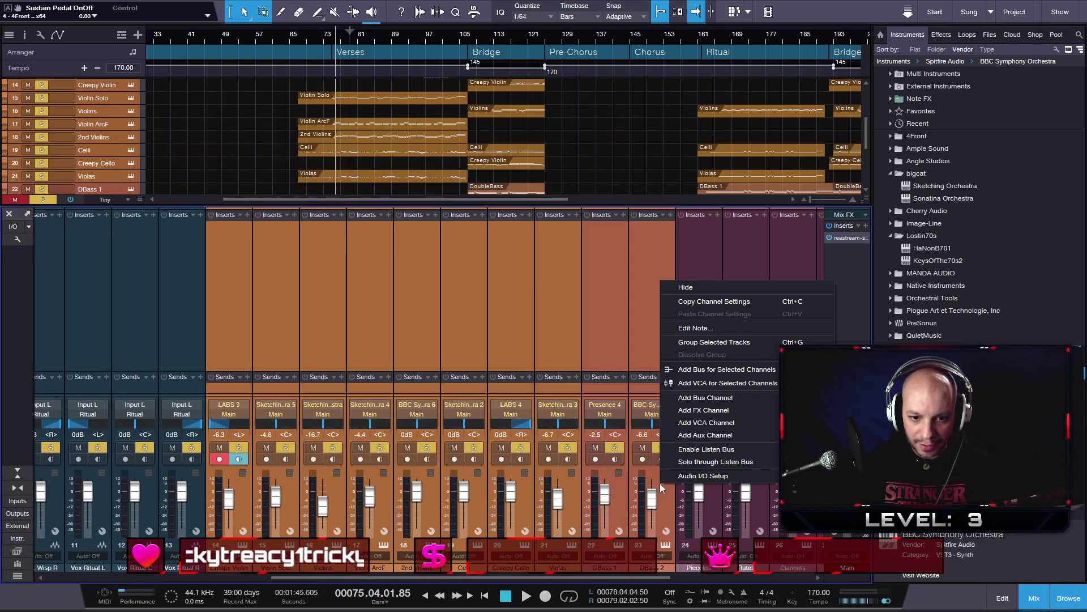
left_click(714, 372)
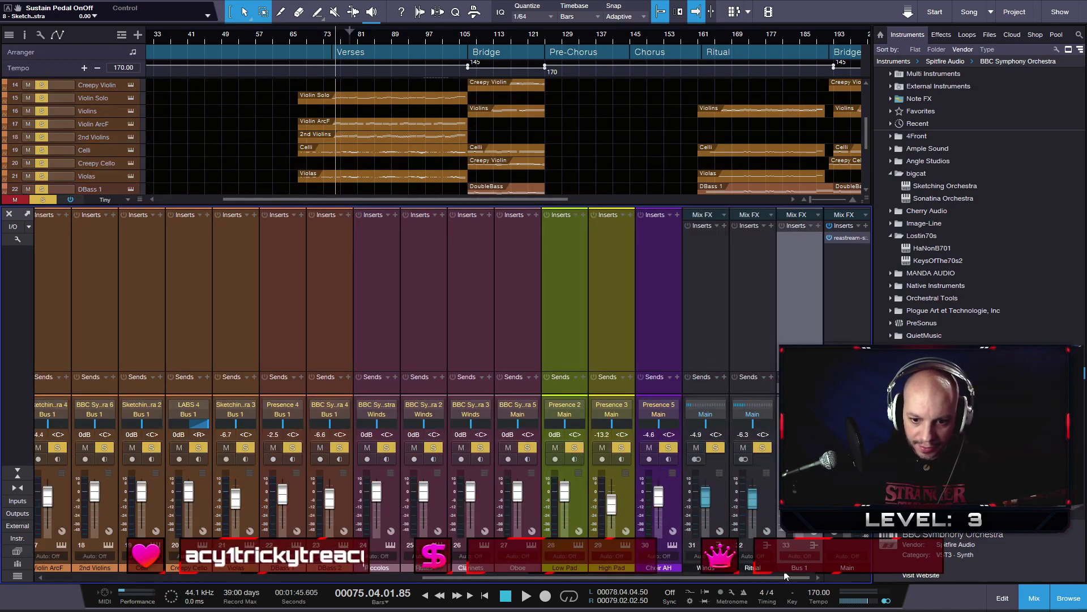
type("Orchestra")
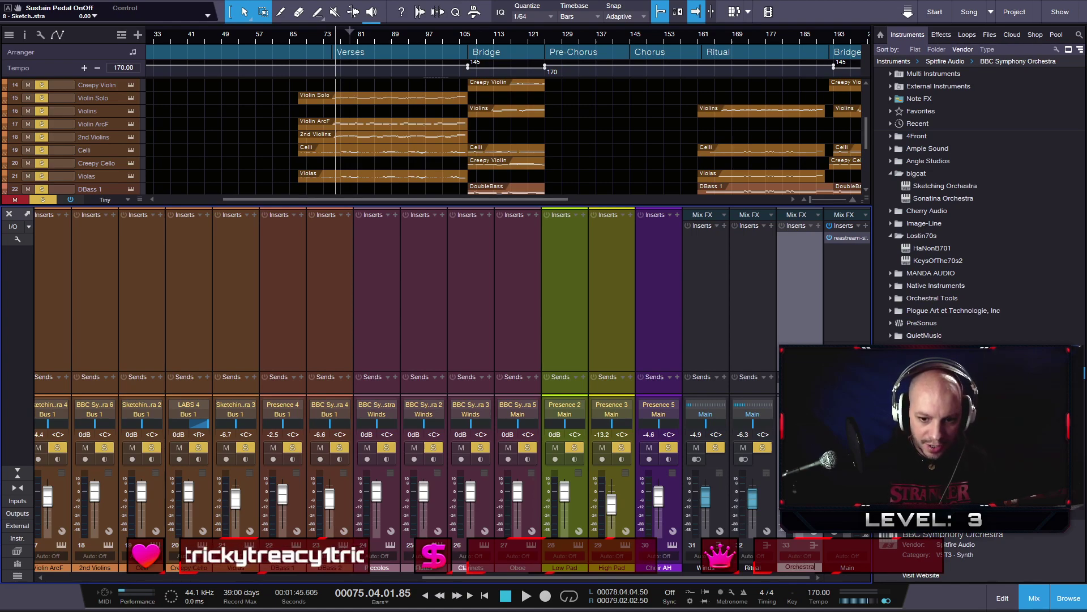
key("Return")
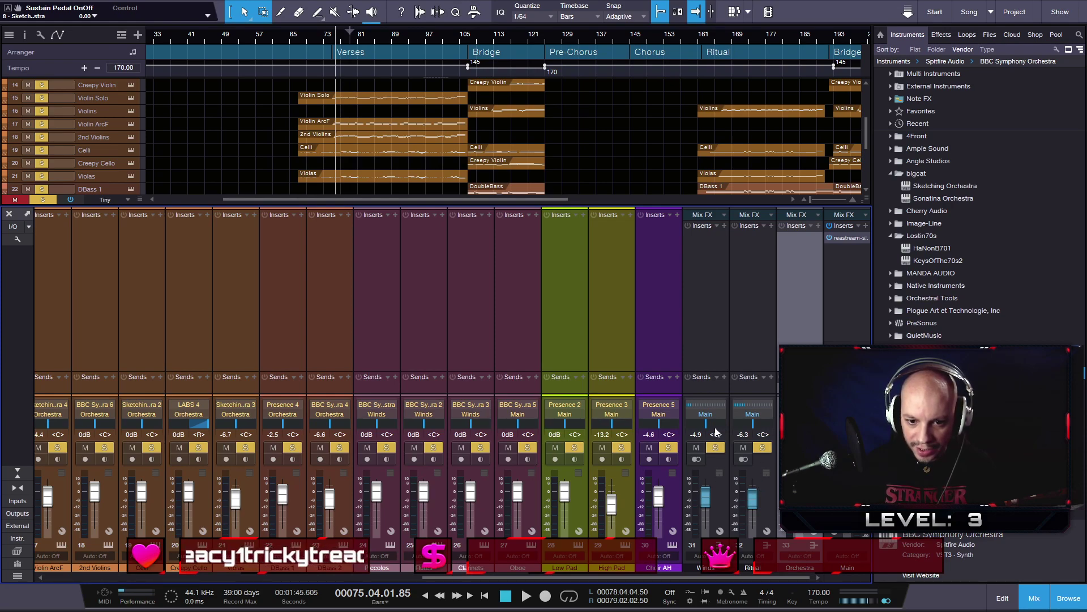
- Route the Winds bus to the Orchestra bus and set the Winds volume to -8.5 dB while playing
left_click(708, 495, "ctrl")
left_click(707, 413)
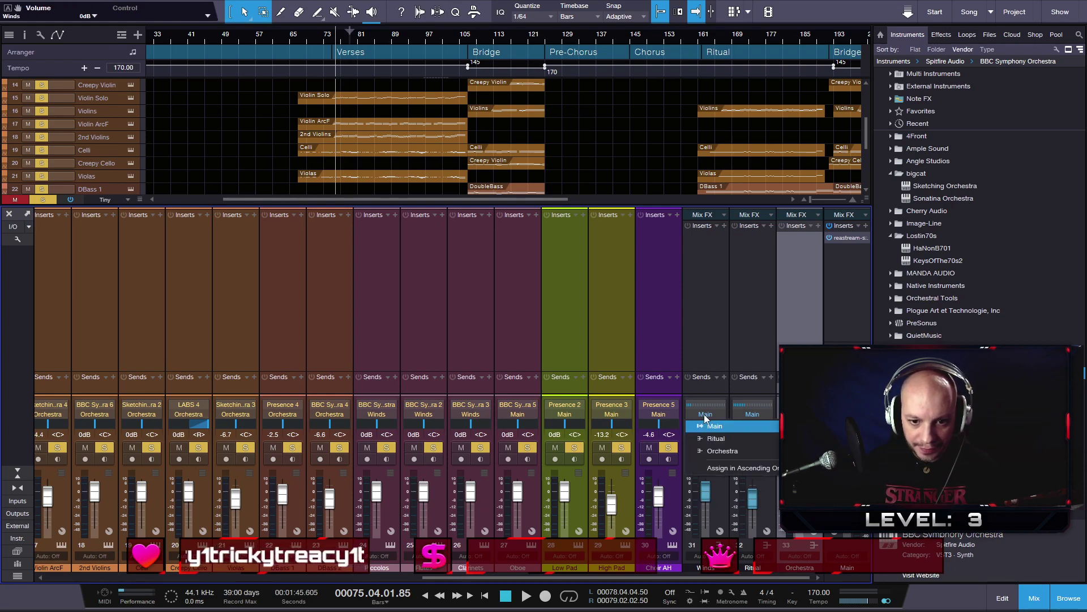
left_click(722, 454)
key("space")
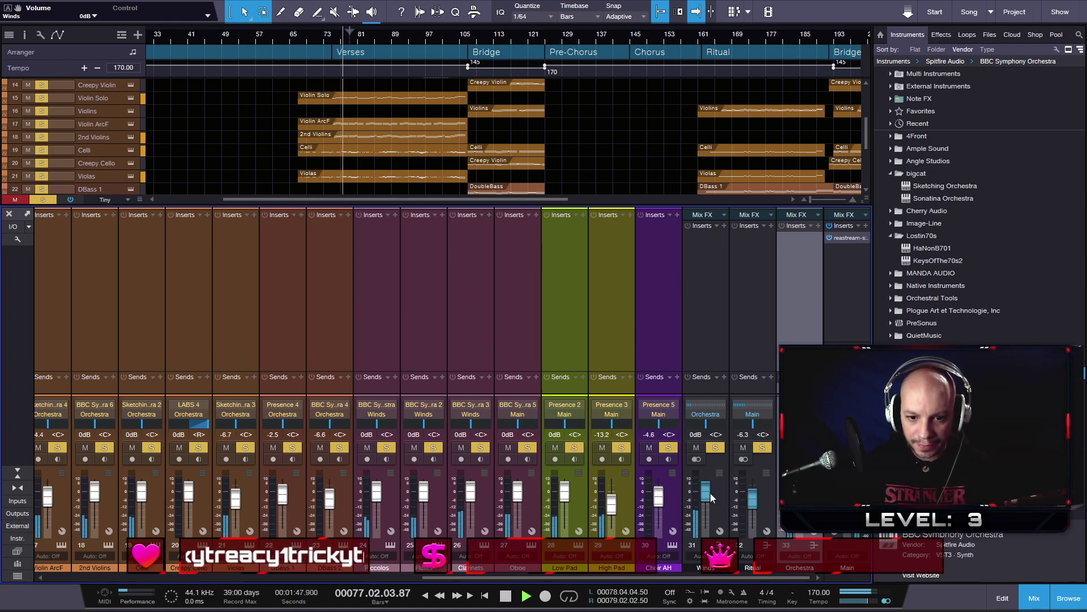
left_click_drag(710, 493, 706, 506)
key("space")
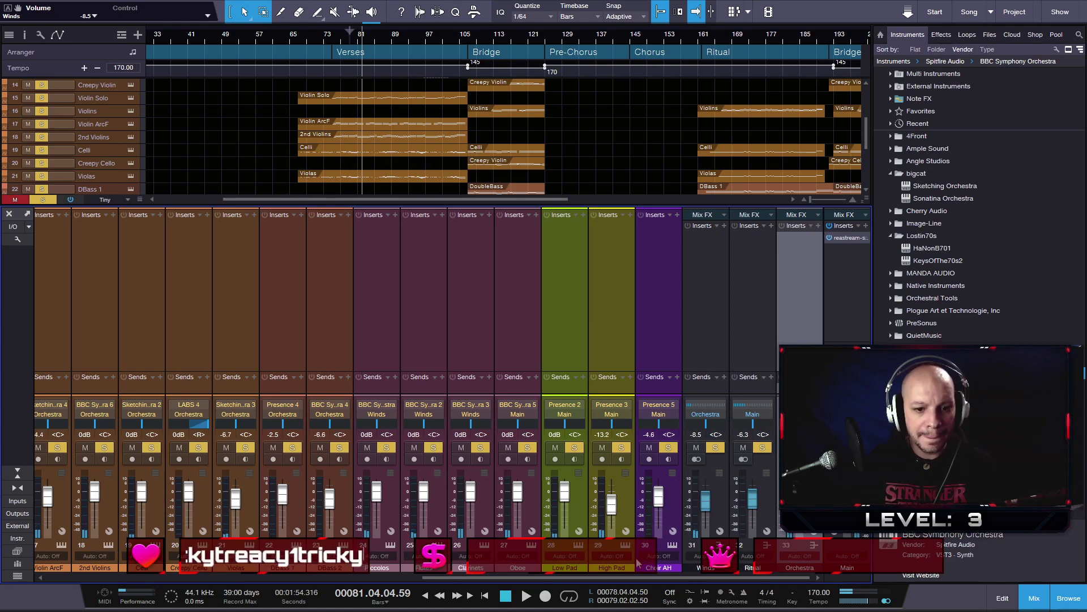
- Clear all solos during playback and balance the Orchestra bus against the full mix at -5.8 dB
left_click_drag(515, 580, 358, 576)
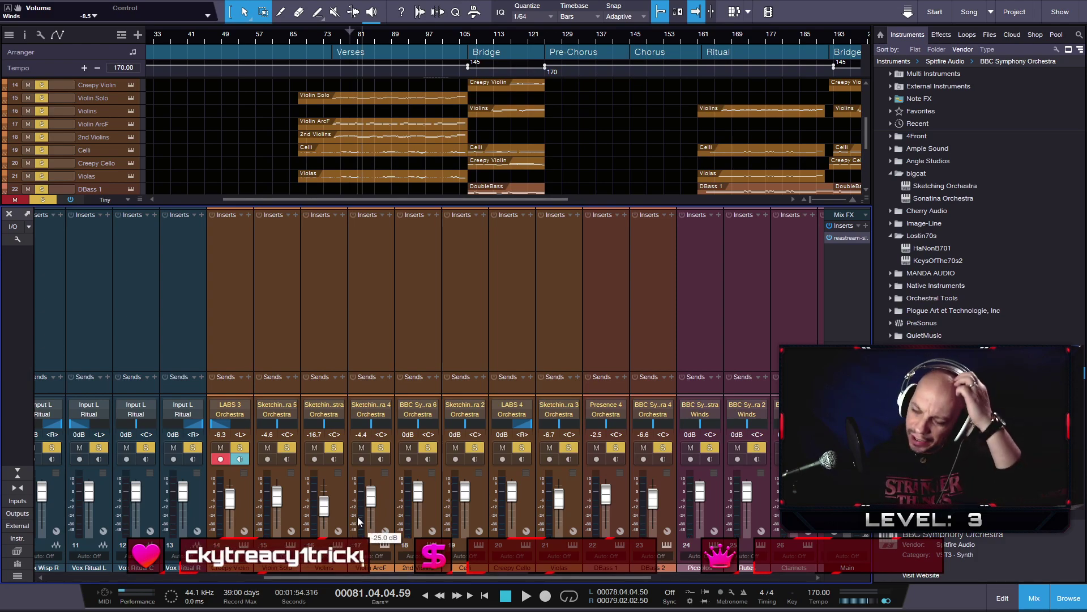
key("space")
left_click(43, 200)
left_click_drag(346, 575, 101, 573)
key("shift+m")
left_click_drag(367, 577, 464, 572)
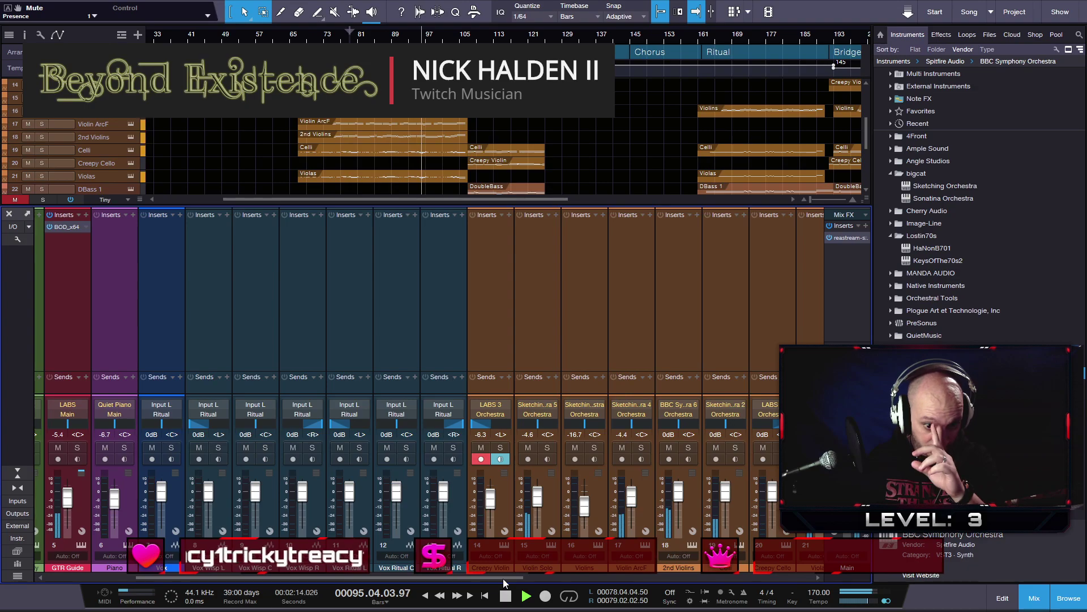
left_click_drag(503, 578, 828, 565)
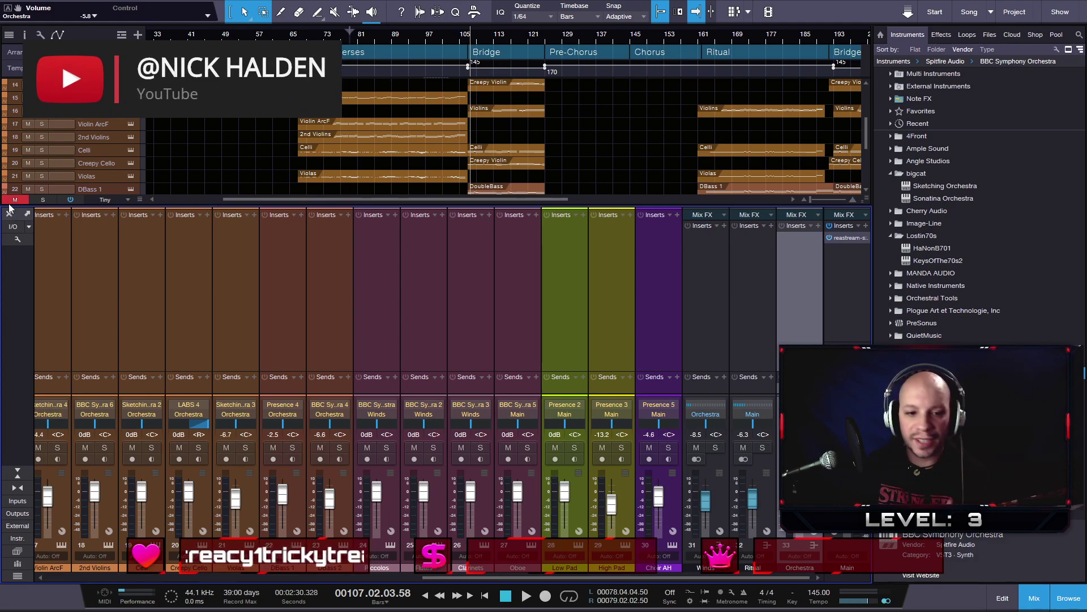
- Move the Violins channel ahead of Creepy Violin to the start of the string section
left_click_drag(545, 576, 369, 576)
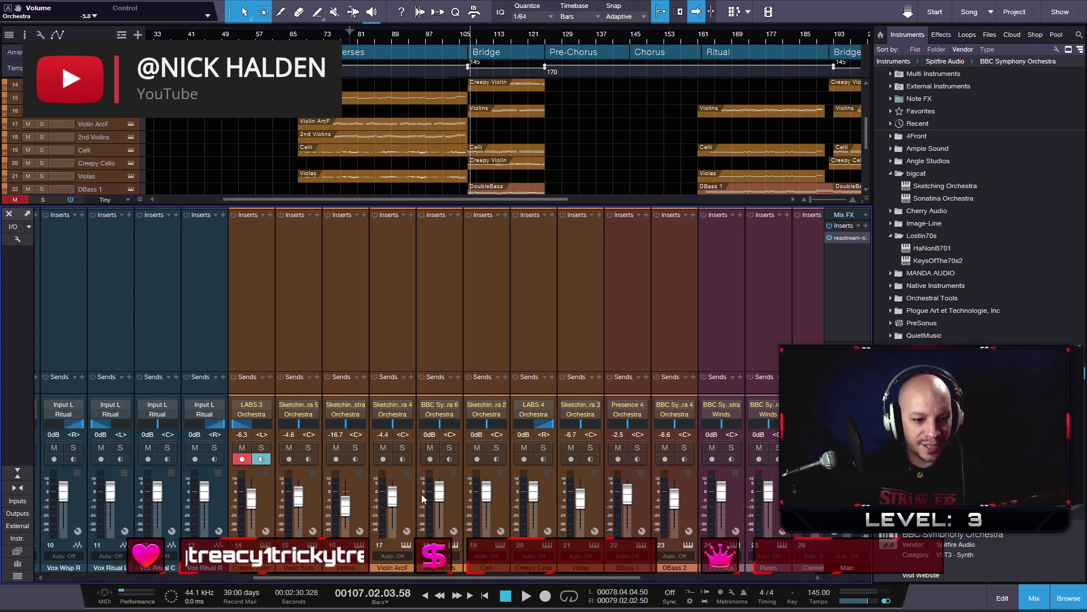
left_click(346, 567)
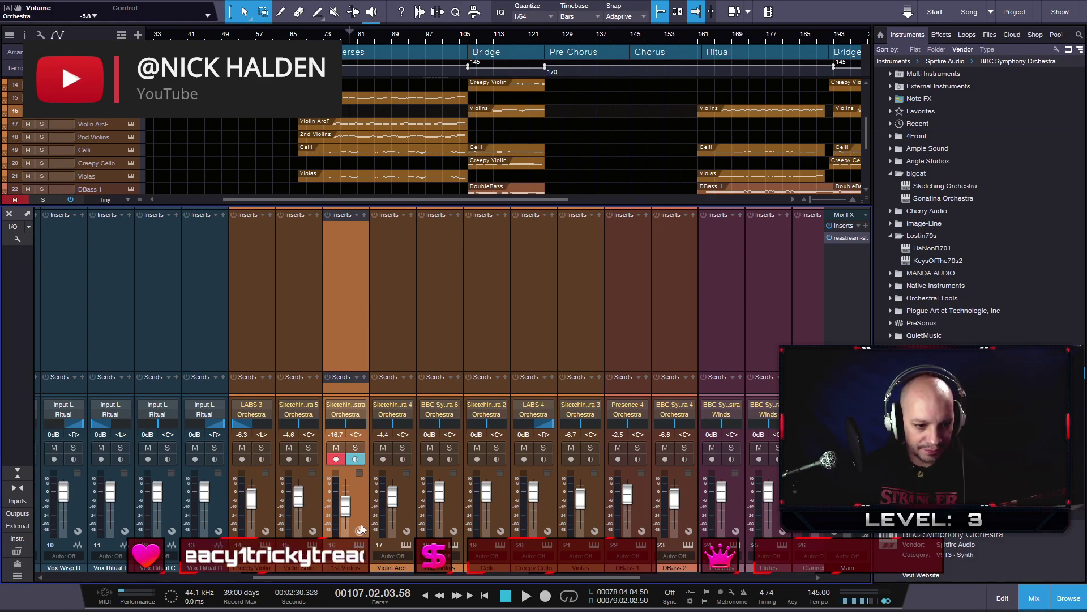
left_click_drag(357, 520, 247, 524)
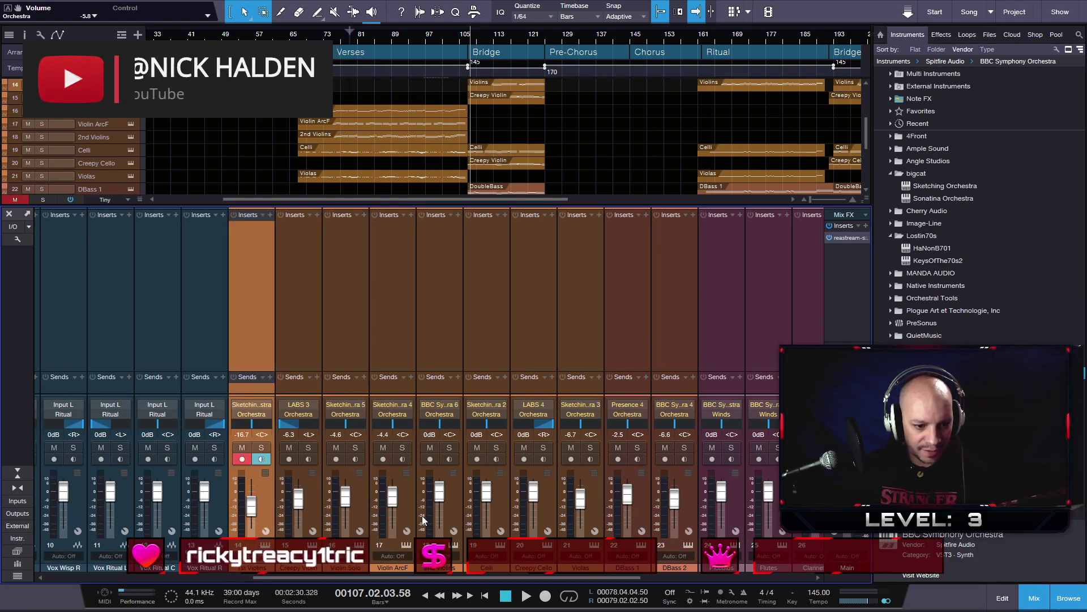
- Move the Violin ArcF, 2nd Violins and Violin Solo channels ahead of Creepy Violin, directly after the Violins channel
left_click(451, 487)
left_click_drag(304, 497, 283, 497)
left_click_drag(457, 500, 288, 502)
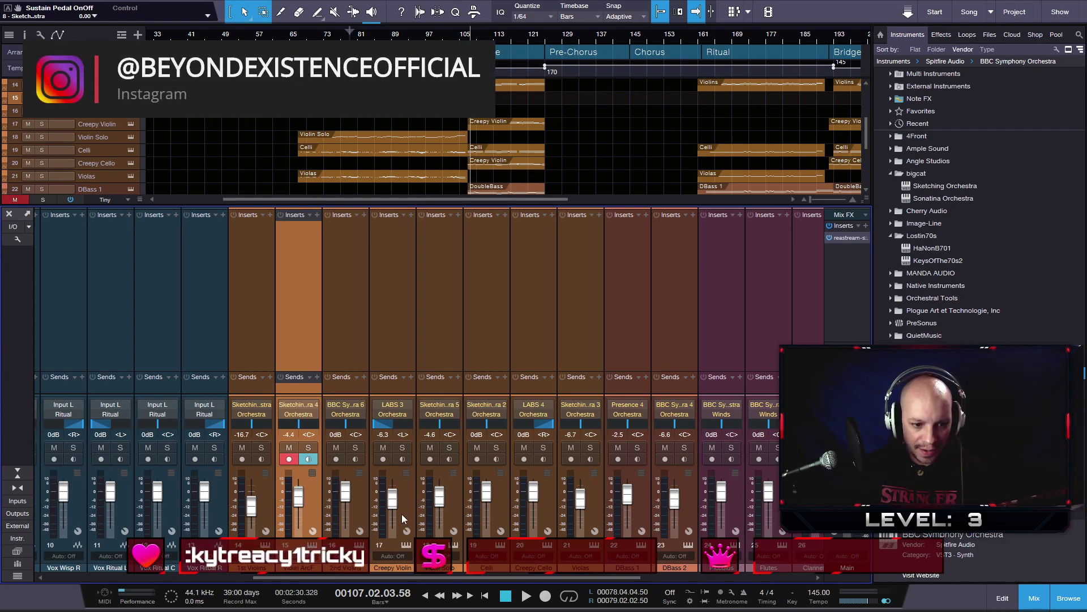
left_click(458, 499)
left_click_drag(401, 501, 390, 501)
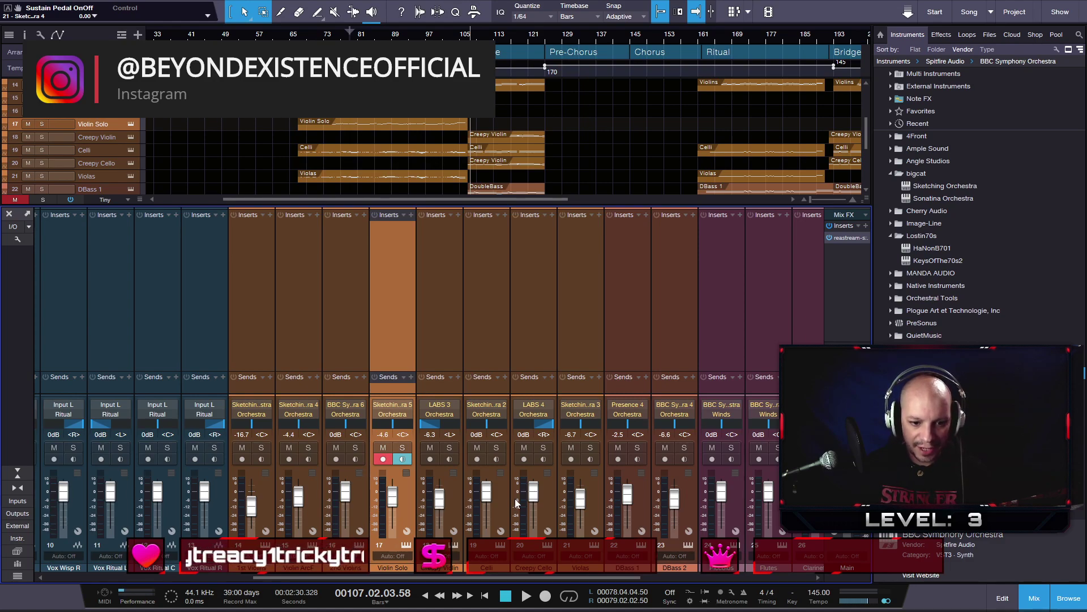
- Move the Violas channel ahead of Celli, directly after Creepy Violin
left_click_drag(593, 511, 480, 509)
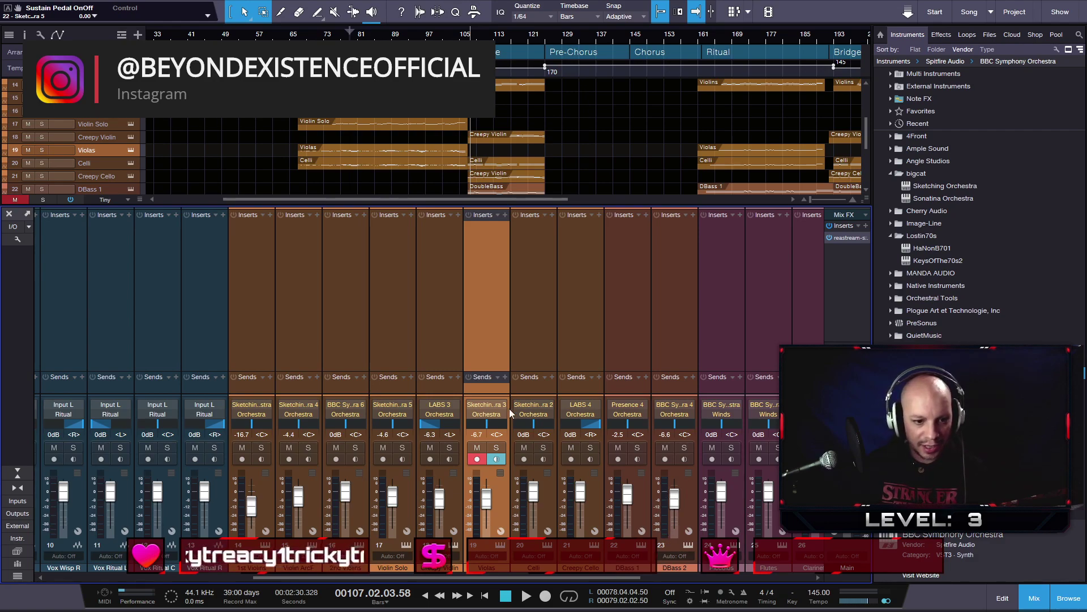
left_click_drag(635, 578, 451, 522)
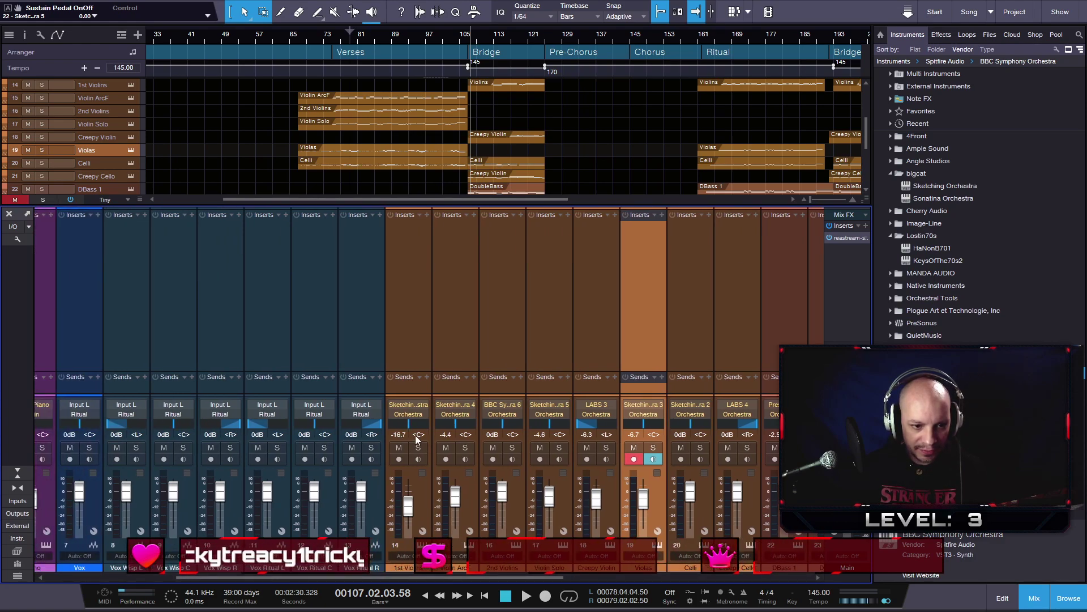
left_click(398, 435)
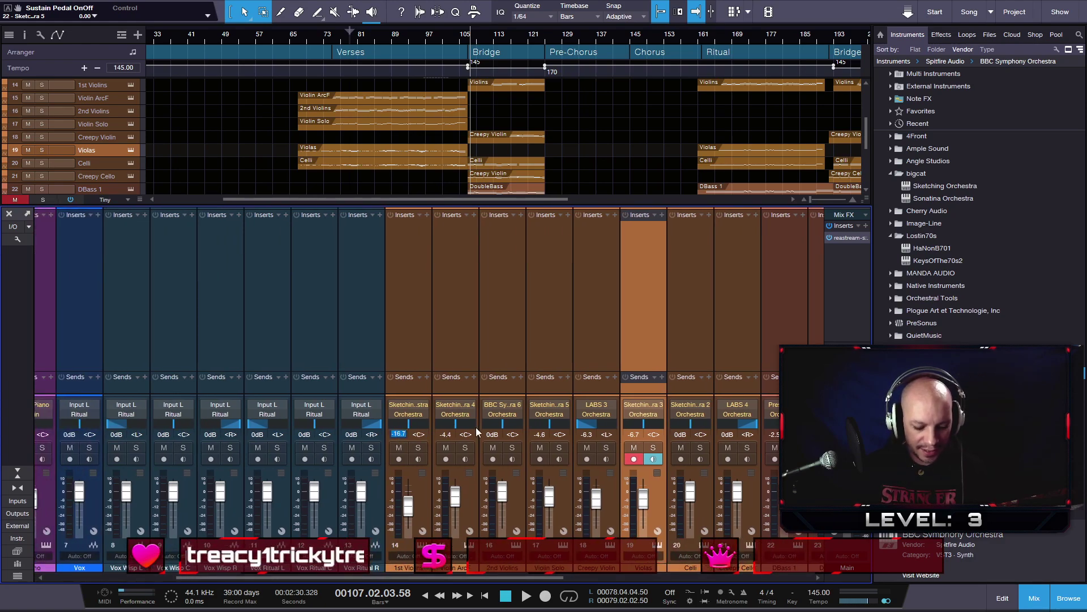
type("50L")
key("Return")
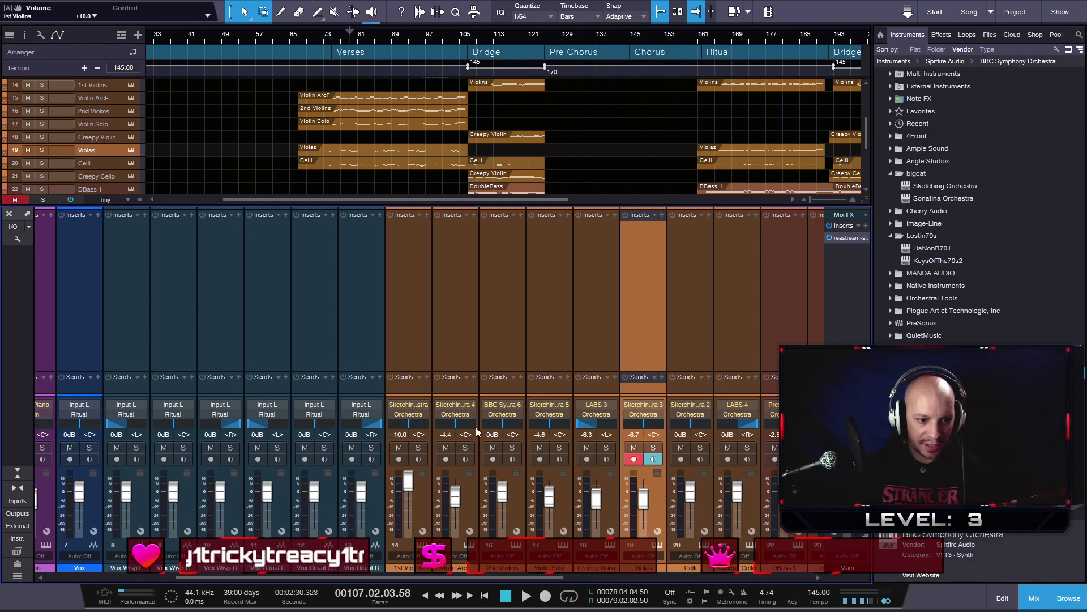
key("ctrl+z")
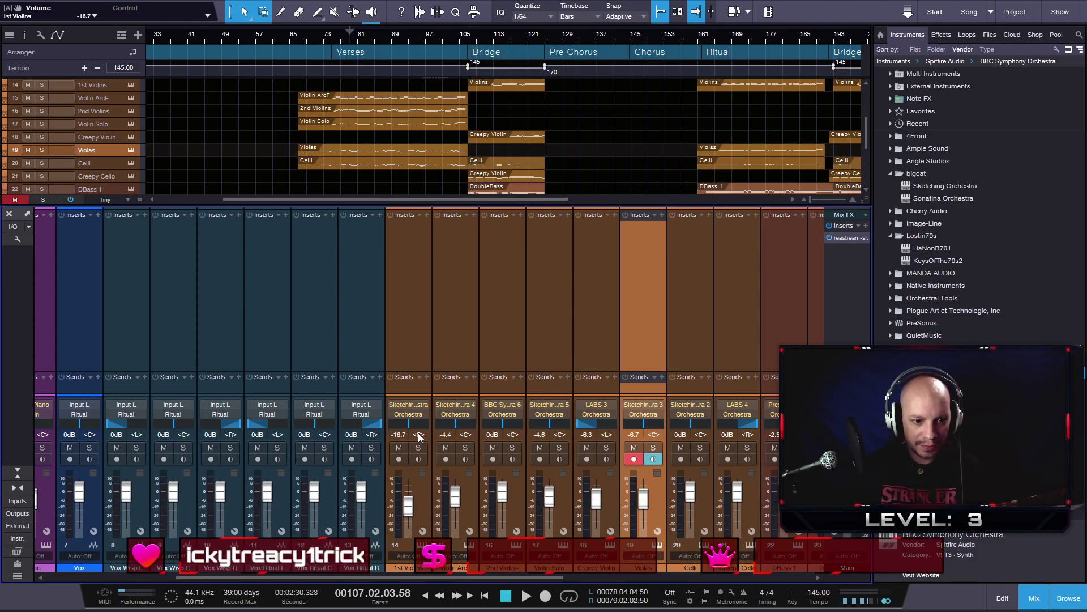
- Set the pan of the 1st Violins and Violin ArcF channels to L50
type("L50")
key("Return")
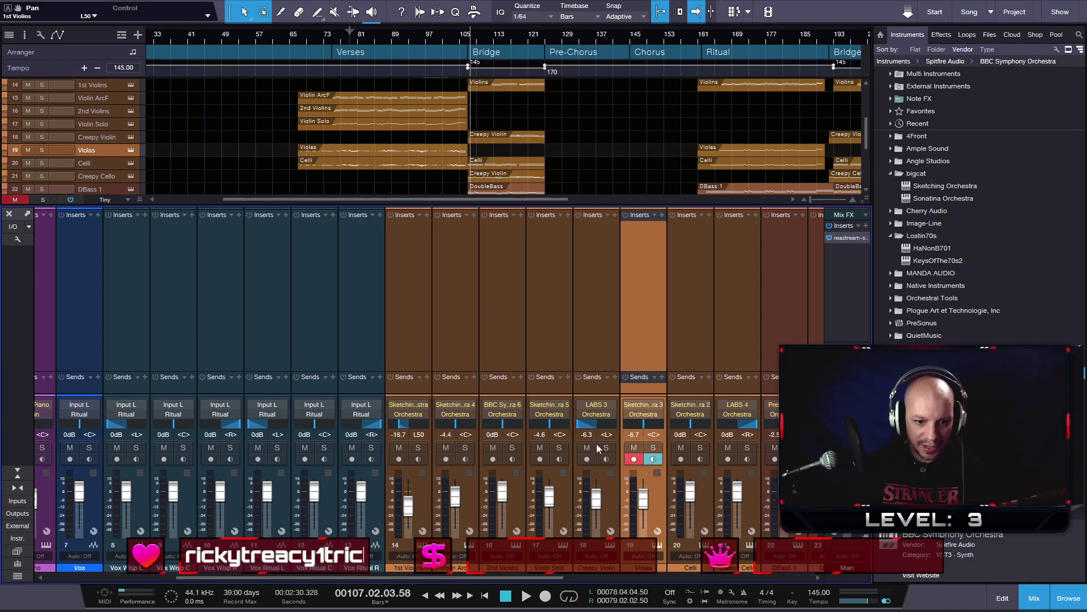
double_click(469, 435)
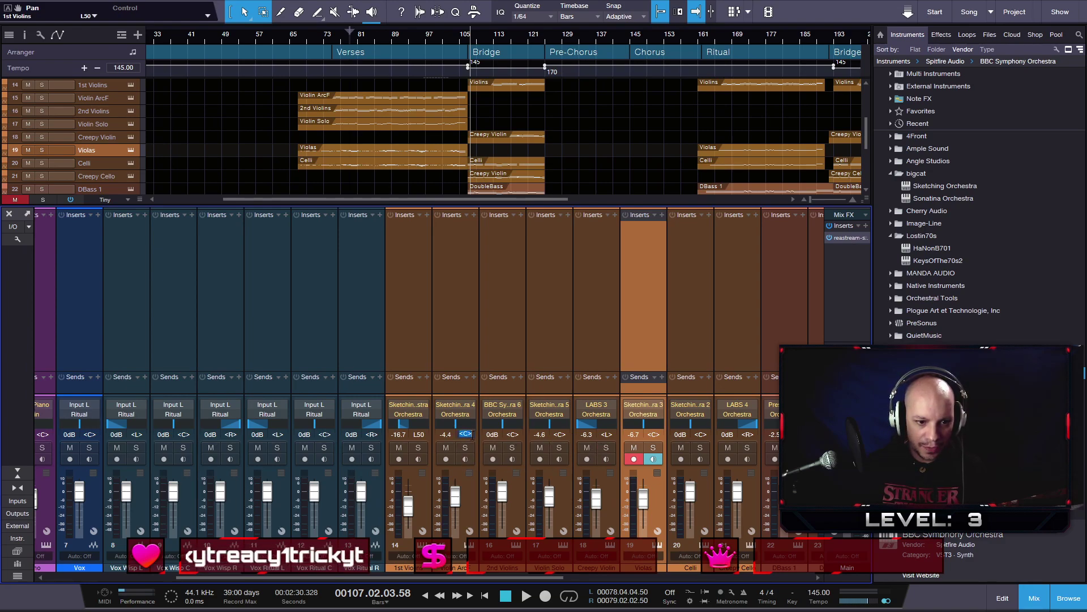
type("L")
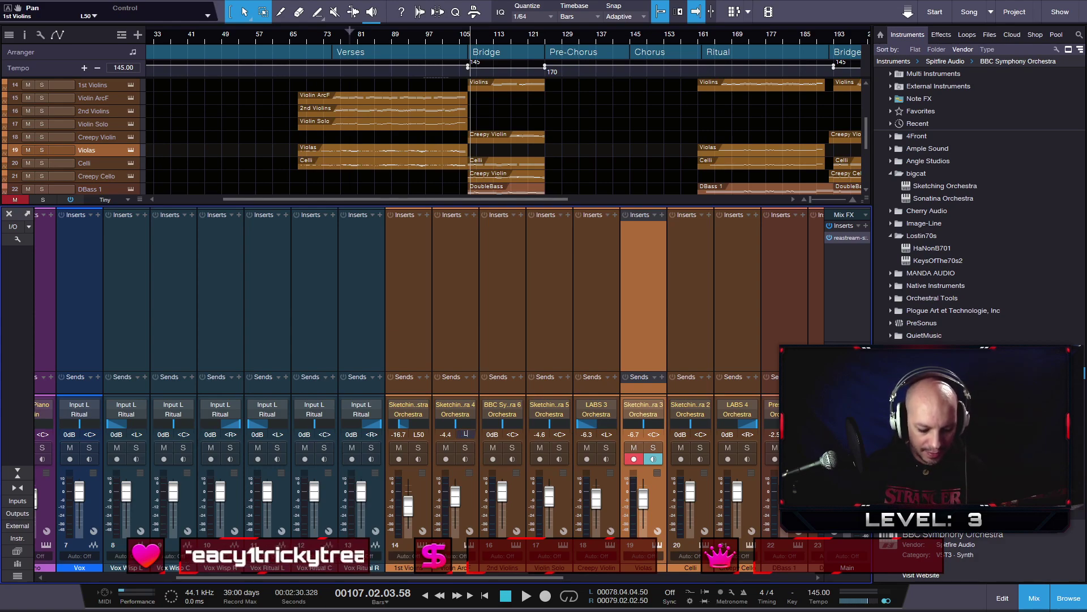
type("50")
key("Return")
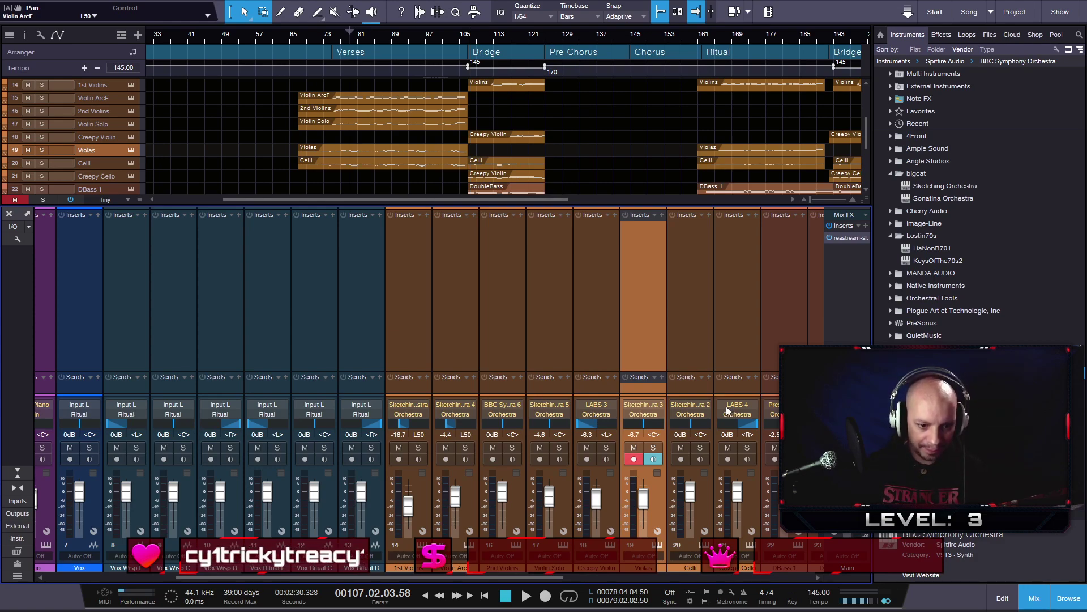
- Pan the 2nd Violins channel to L35 and the Violin Solo channel to L25
double_click(512, 434)
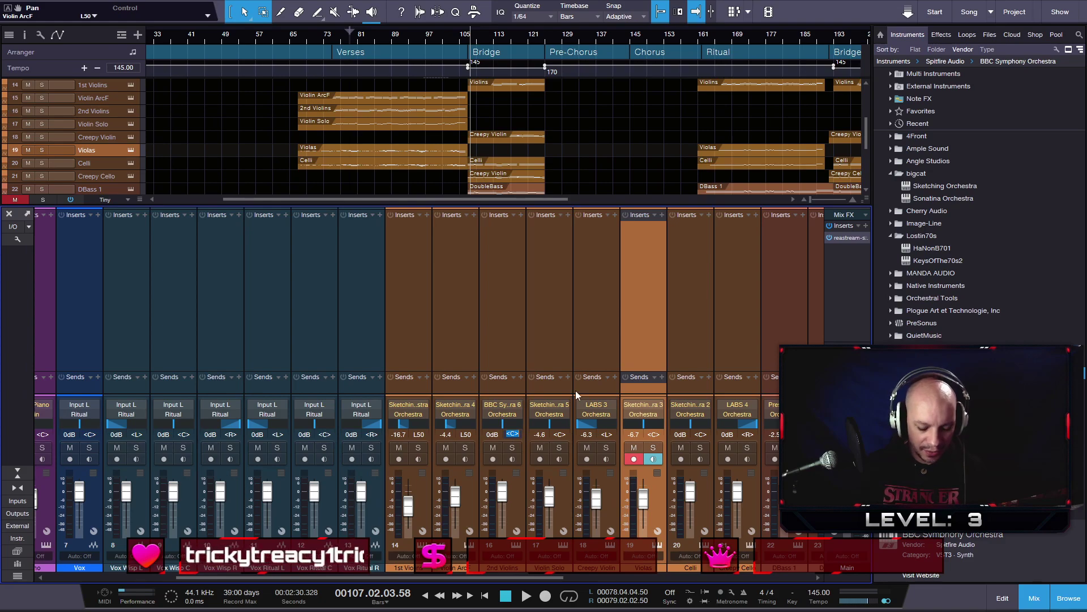
type("L35")
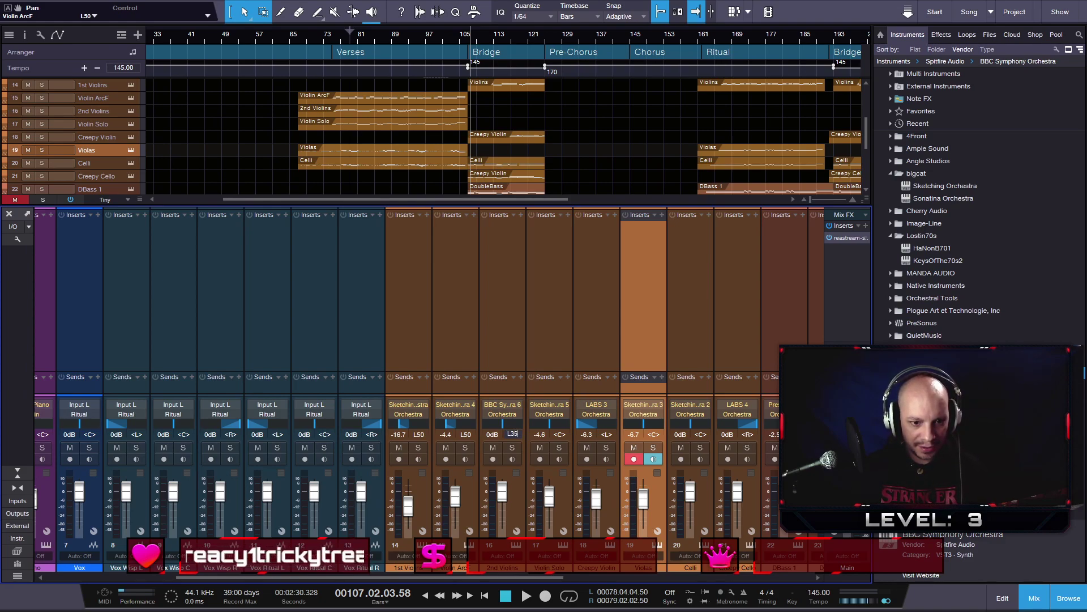
key("Return")
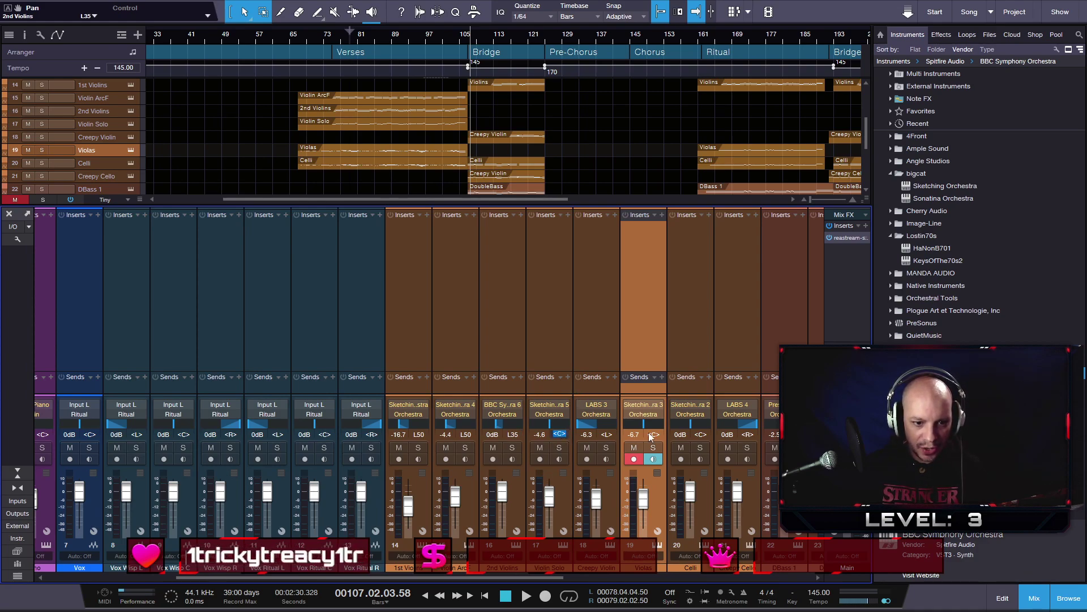
type("L25")
key("Return")
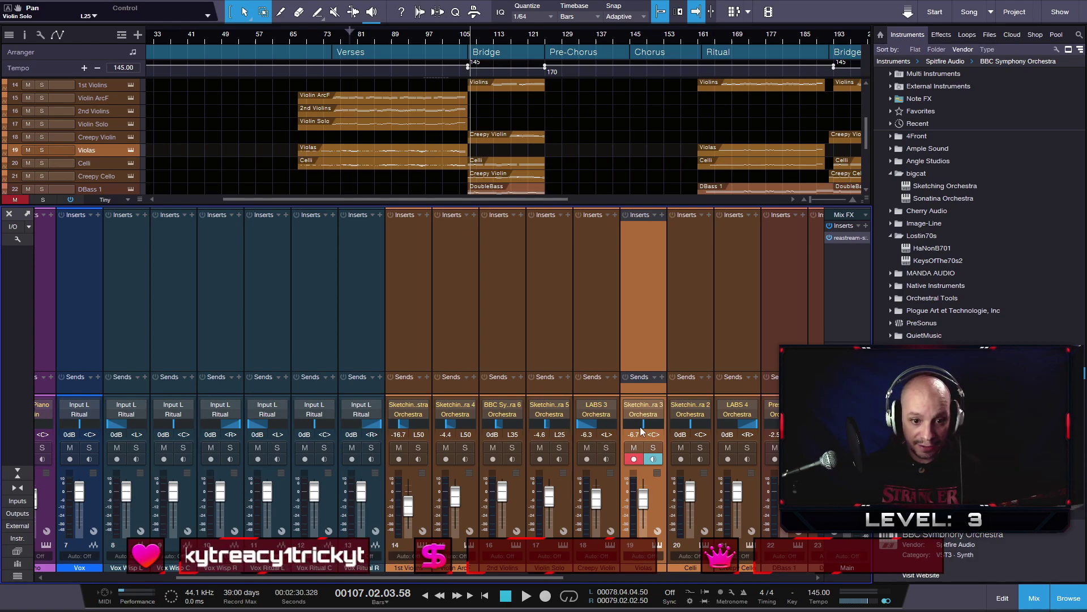
- Pan the Creepy Violin channel to L75 and the Creepy Cello channel to R75
double_click(607, 434)
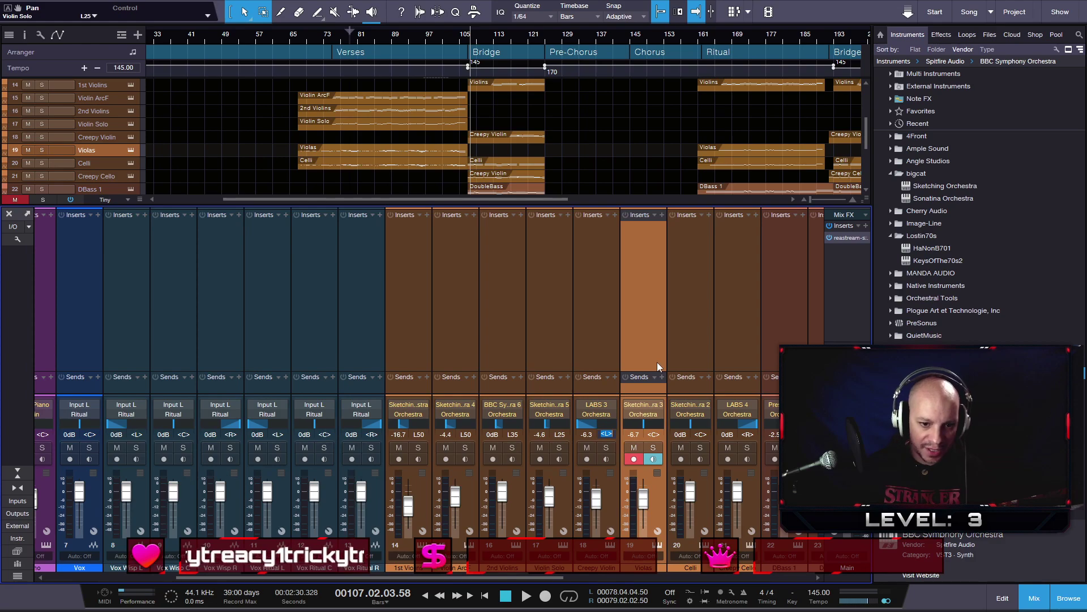
type("L75")
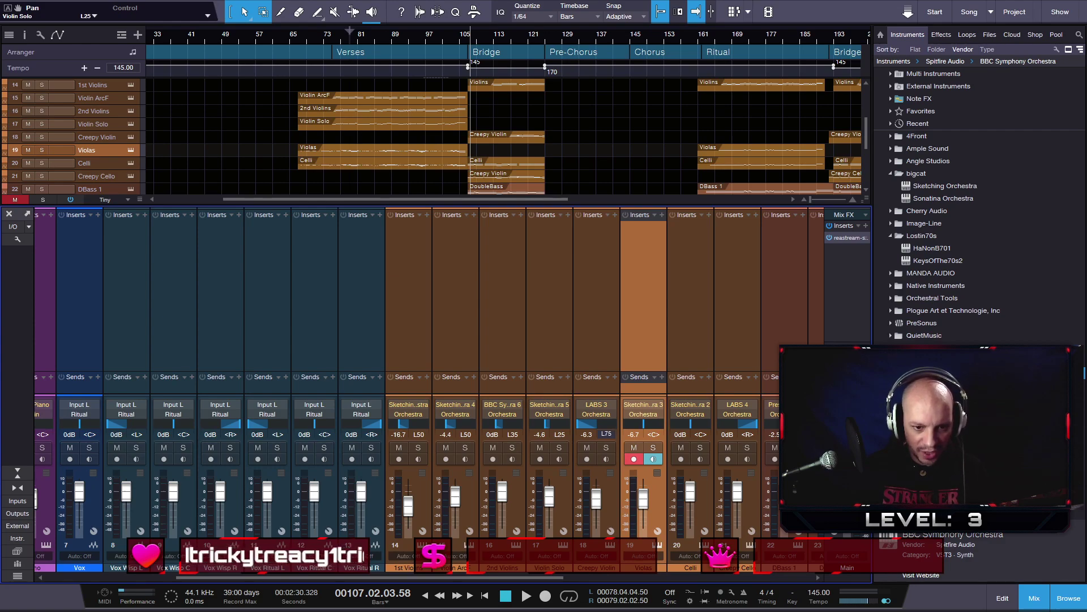
key("Return")
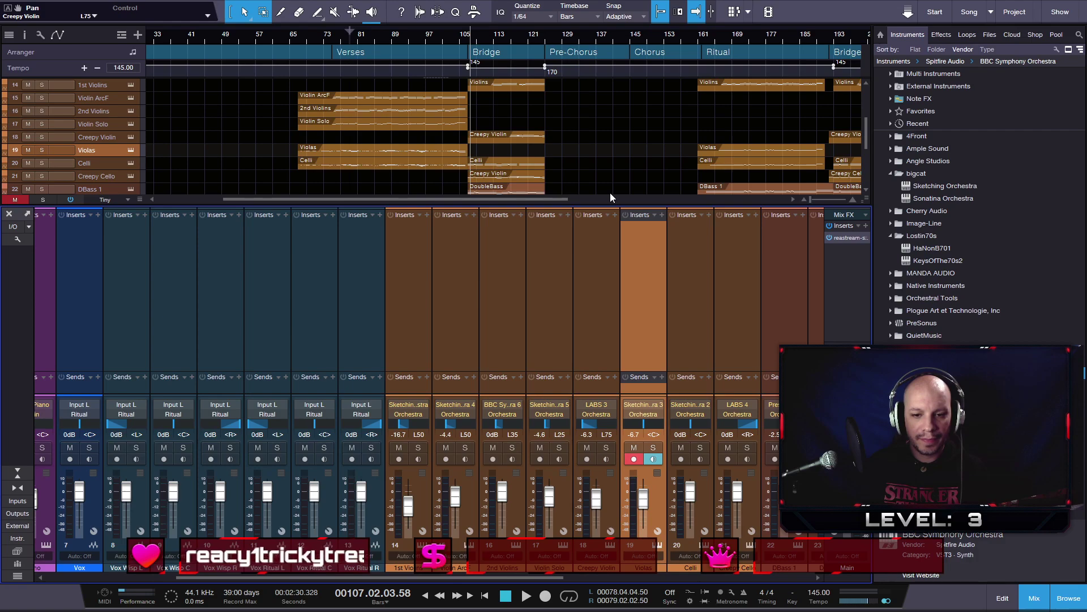
left_click_drag(548, 575, 597, 575)
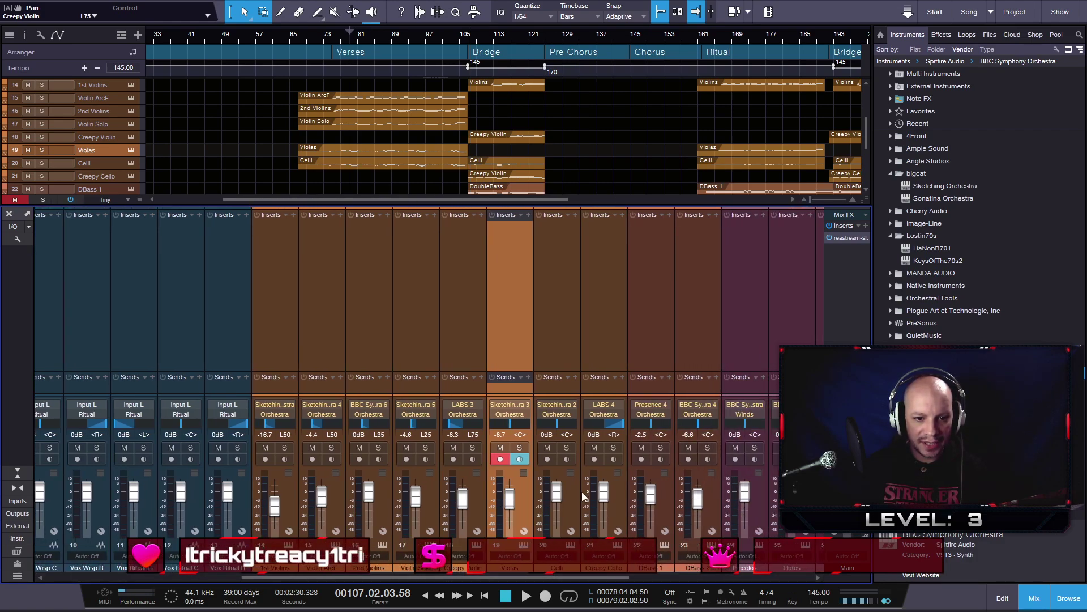
left_click(615, 435)
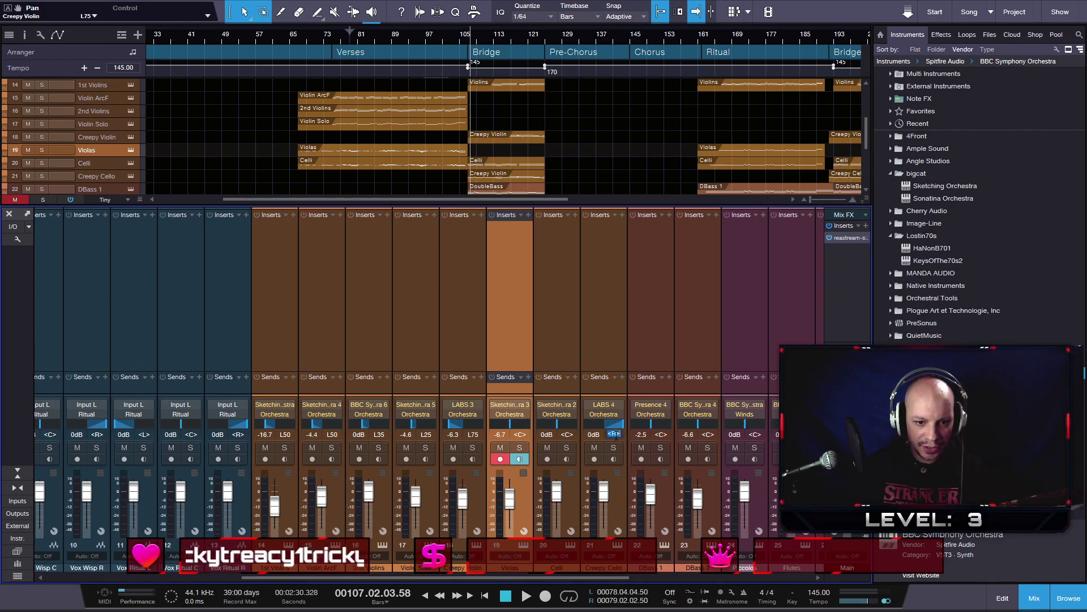
type("R75")
key("Return")
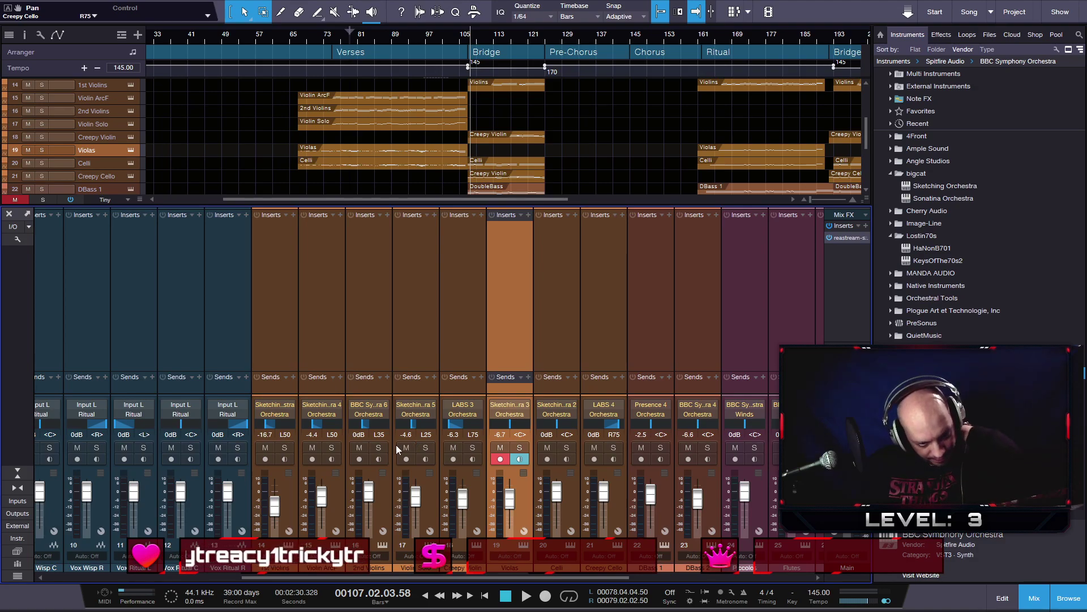
- Examine the orchestra seating diagram in the 2nd Violins' BBC Symphony Orchestra instrument, closing it when done
left_click(367, 407)
left_click(367, 408)
left_click(367, 407)
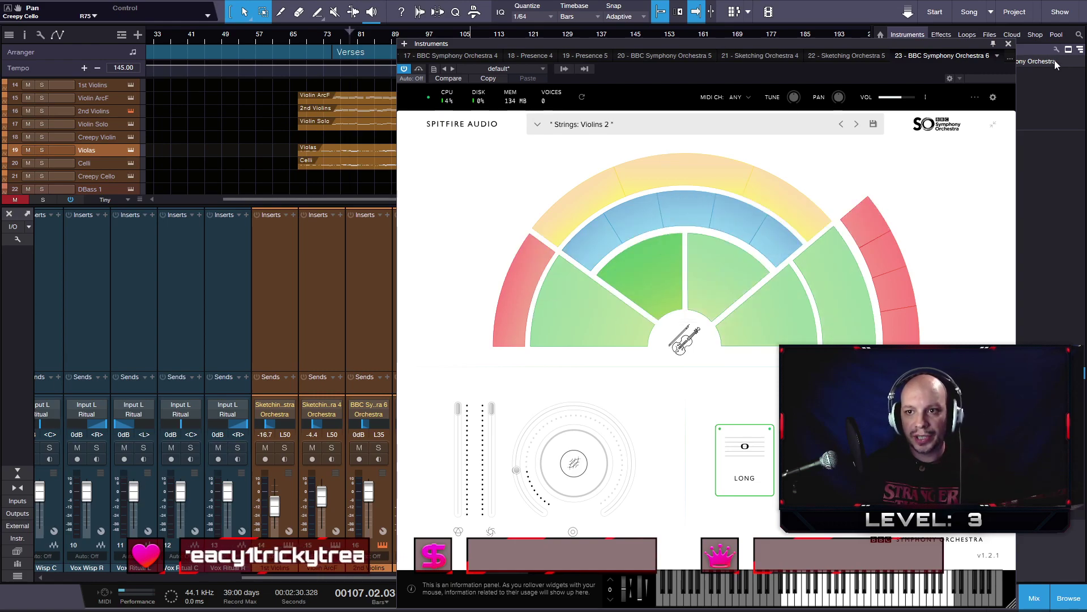
left_click(1010, 45)
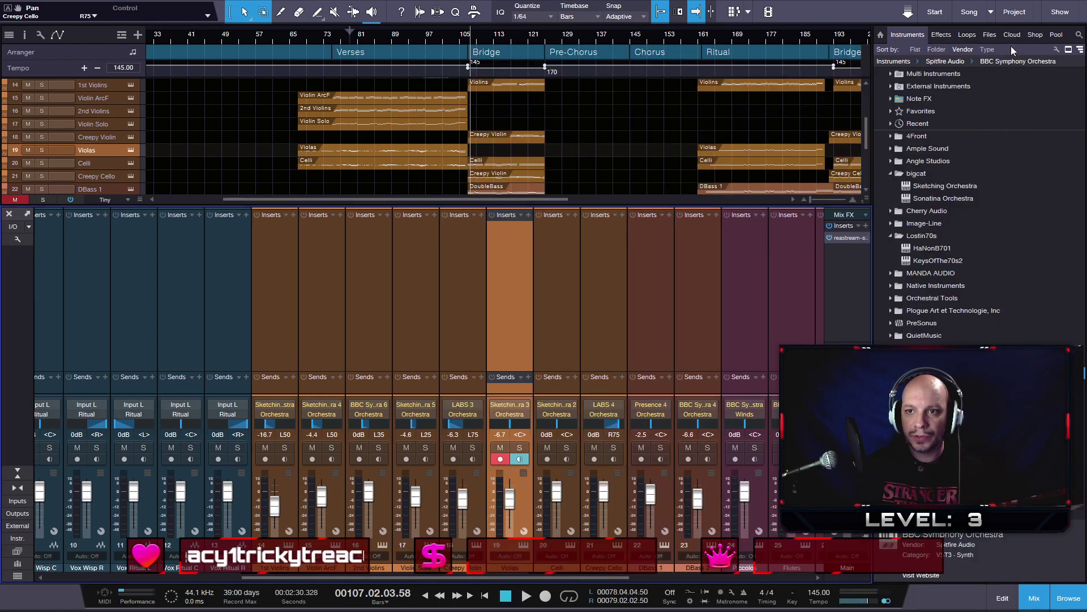
- Pan the Violas channel to R25 and the Celli channel to R35
double_click(523, 434)
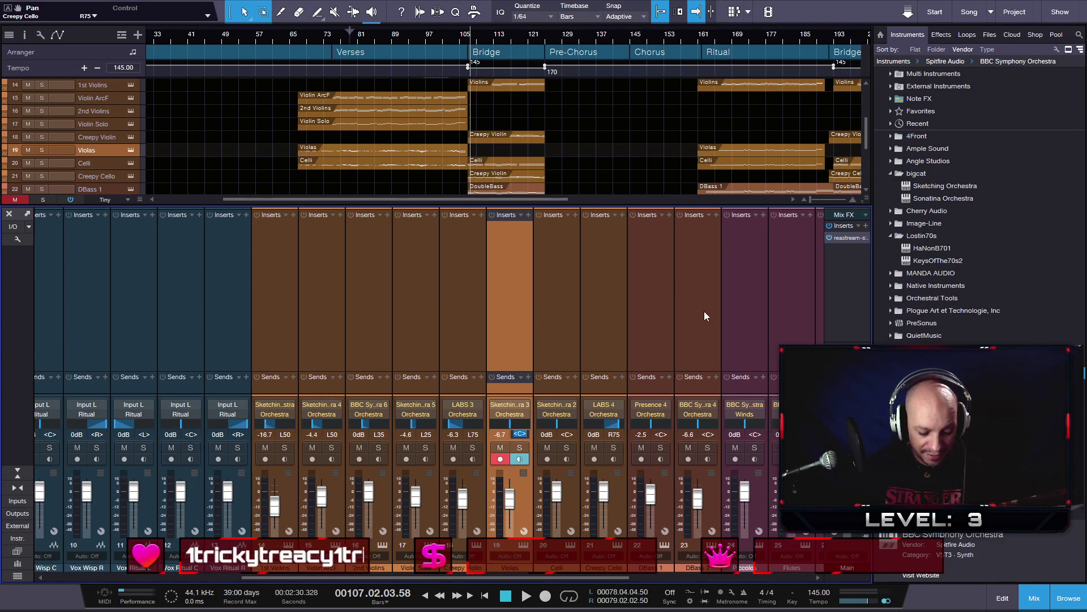
type("R25")
key("Return")
double_click(568, 435)
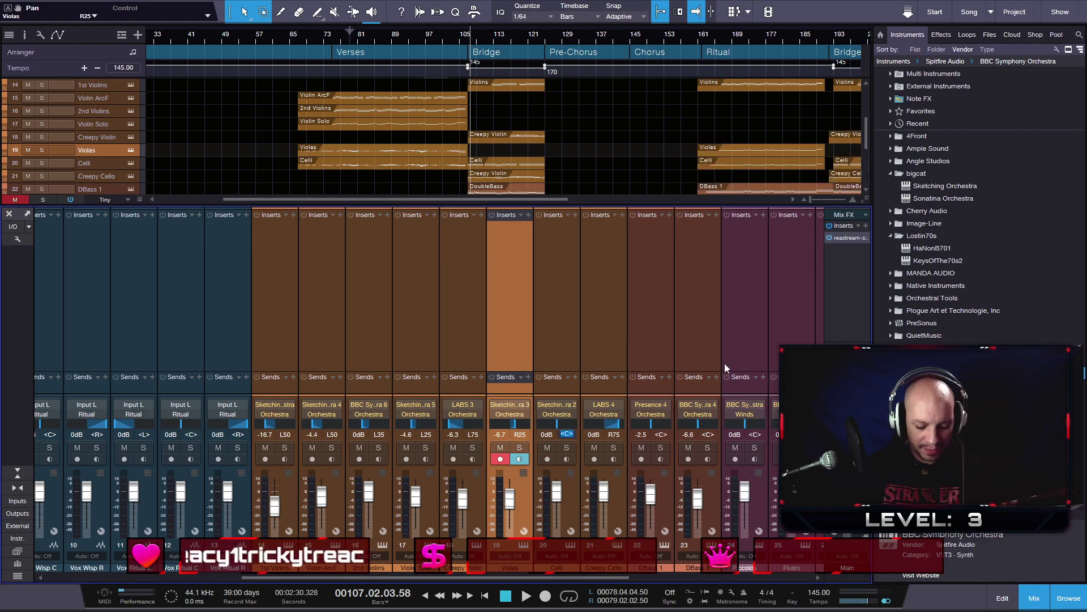
type("R")
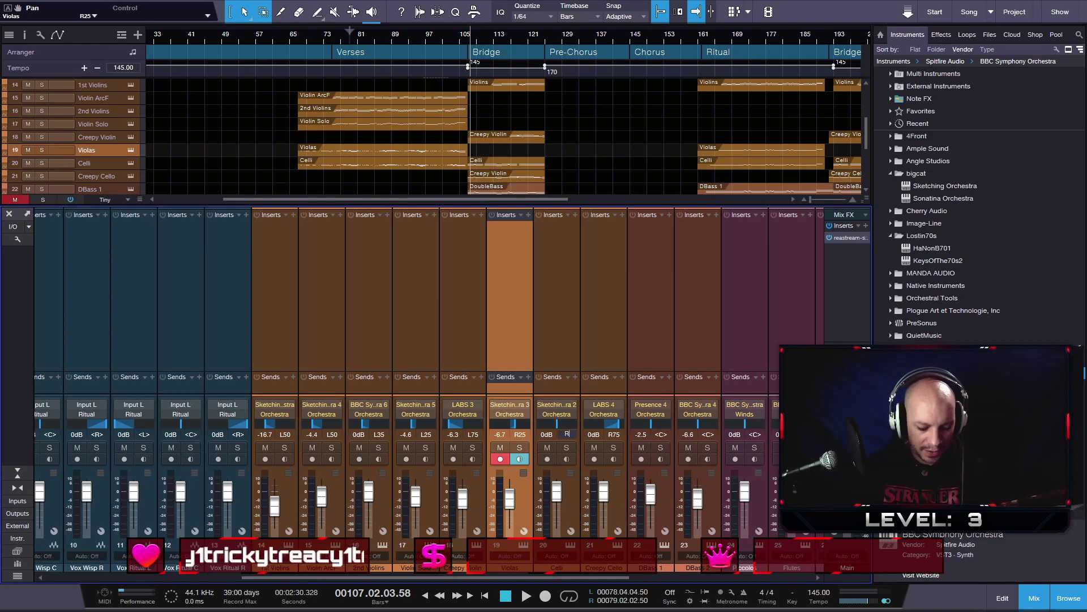
type("35")
key("Return")
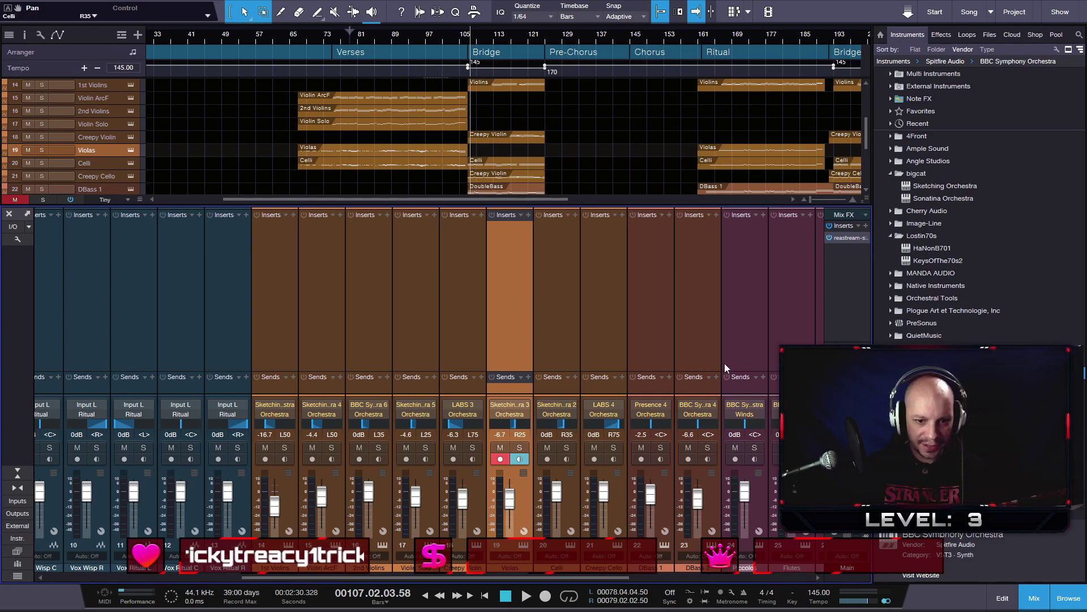
- Select the DBass 1 and DBass 2 channels together and pan both to R50
left_click(667, 487)
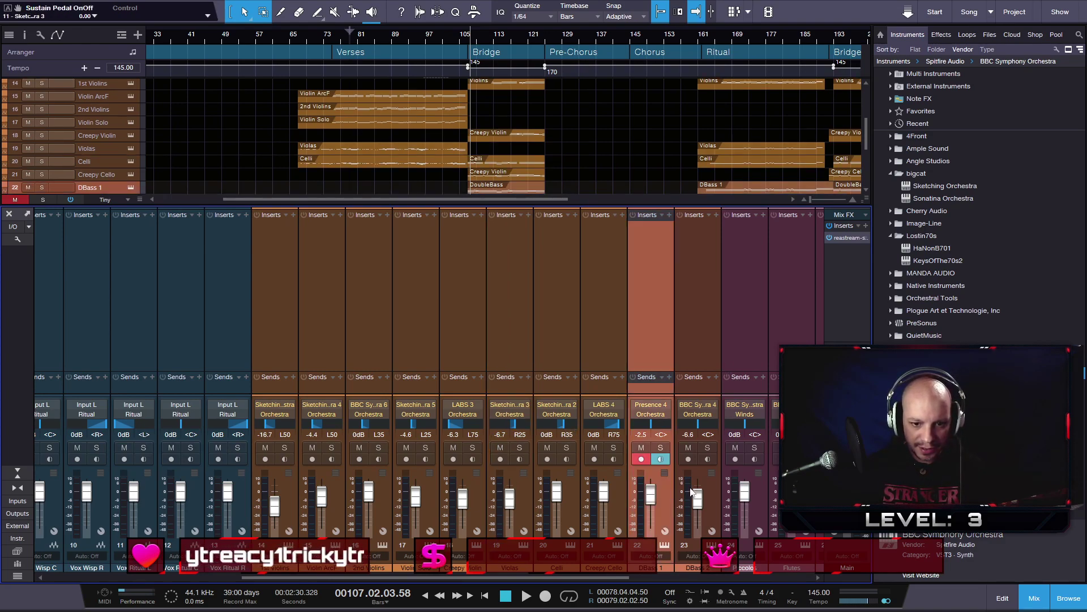
left_click(707, 480, "shift")
double_click(662, 434)
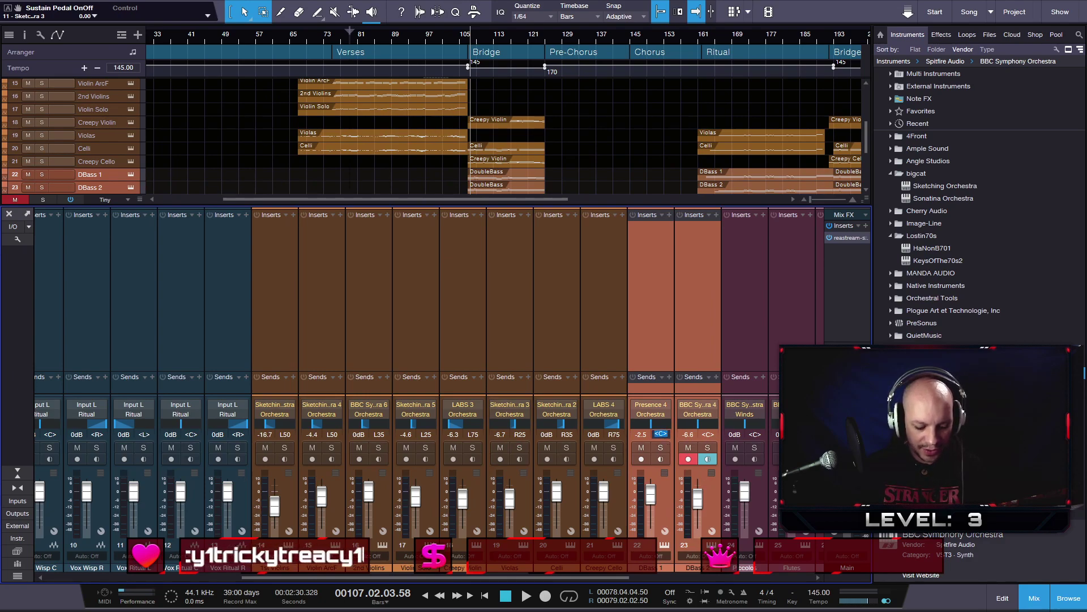
type("R50")
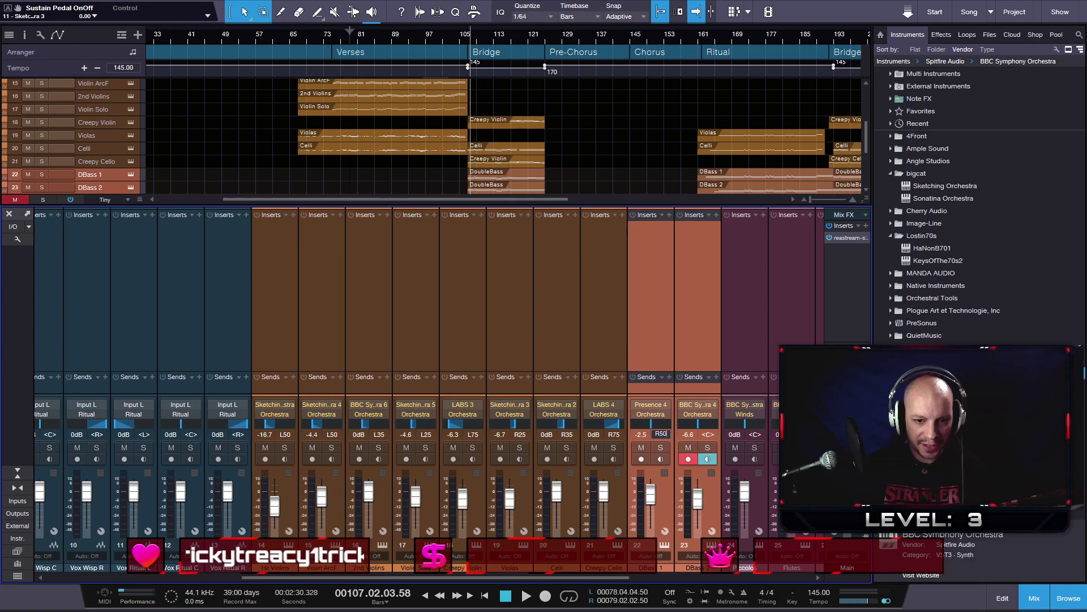
key("Return")
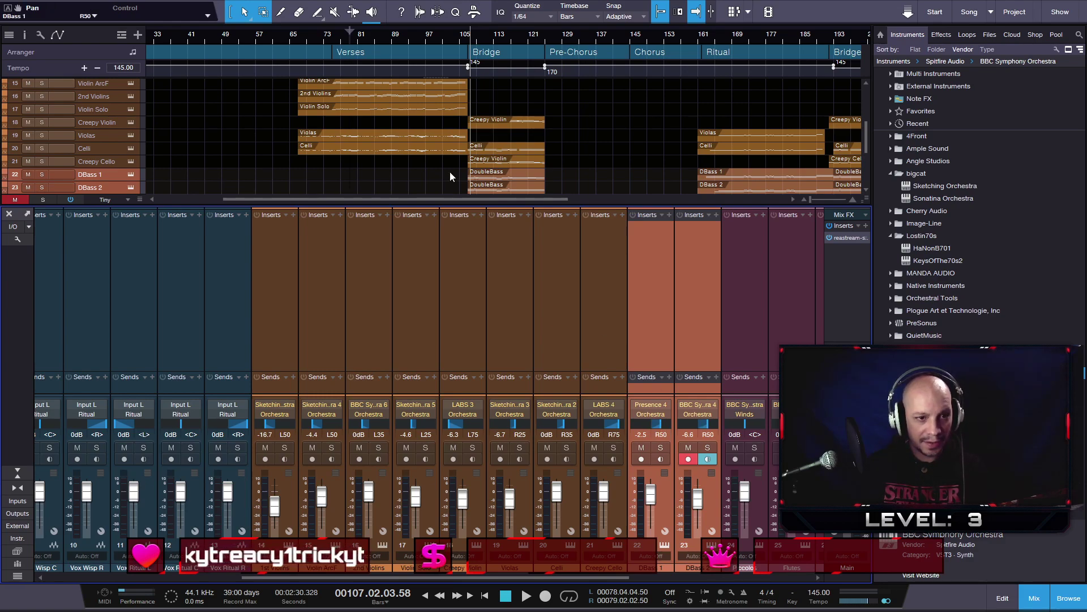
- Play the Verses with the Orchestra bus soloed to audition the panned strings and winds, stopping playback after a few bars
left_click(300, 39)
key("space")
left_click_drag(441, 578, 634, 575)
left_click(857, 447)
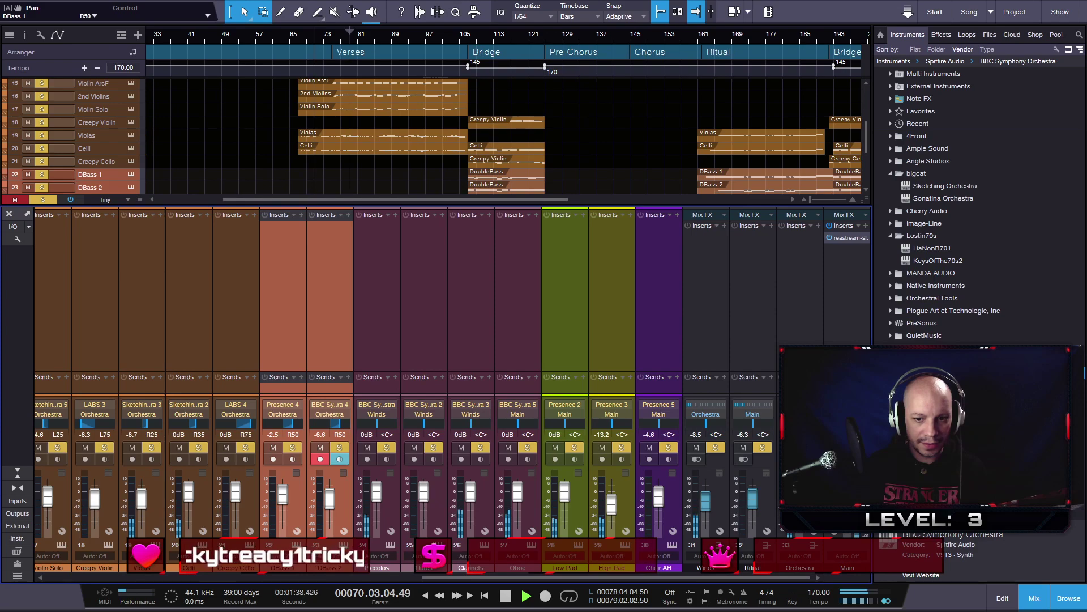
left_click(838, 447)
key("s")
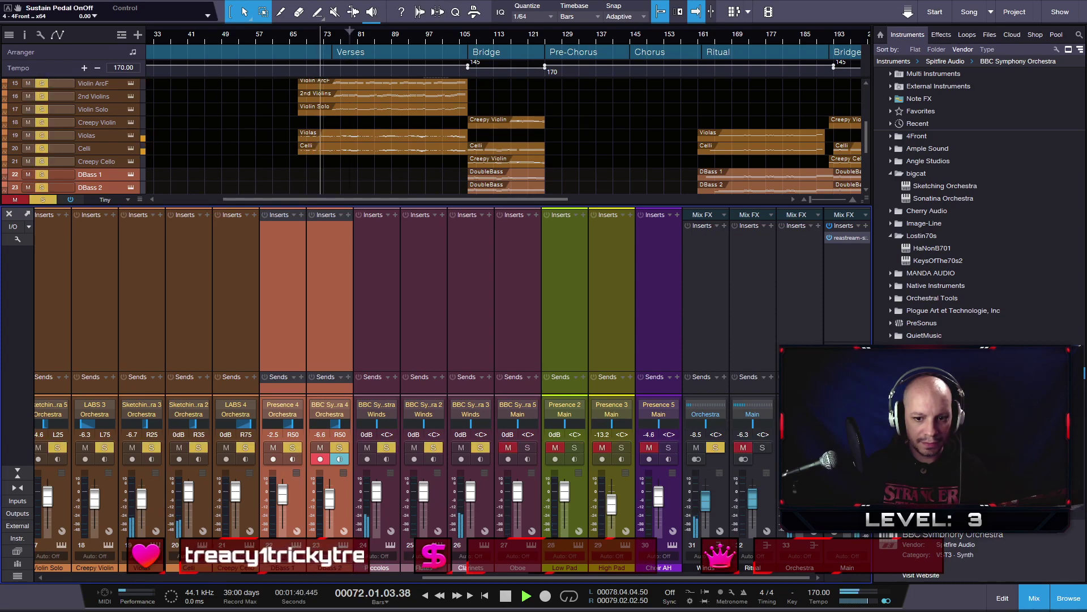
left_click_drag(576, 578, 524, 576)
key("space")
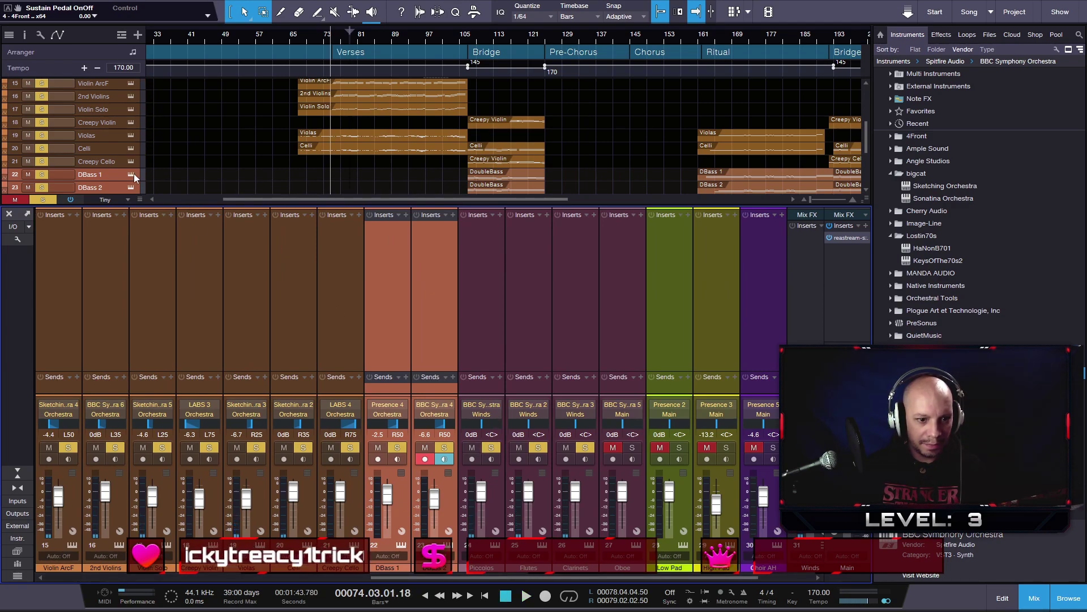
- Check the woodwind seating in the Piccolos' instrument, and pan Piccolos to L45 and Oboe to R45
left_click(484, 405)
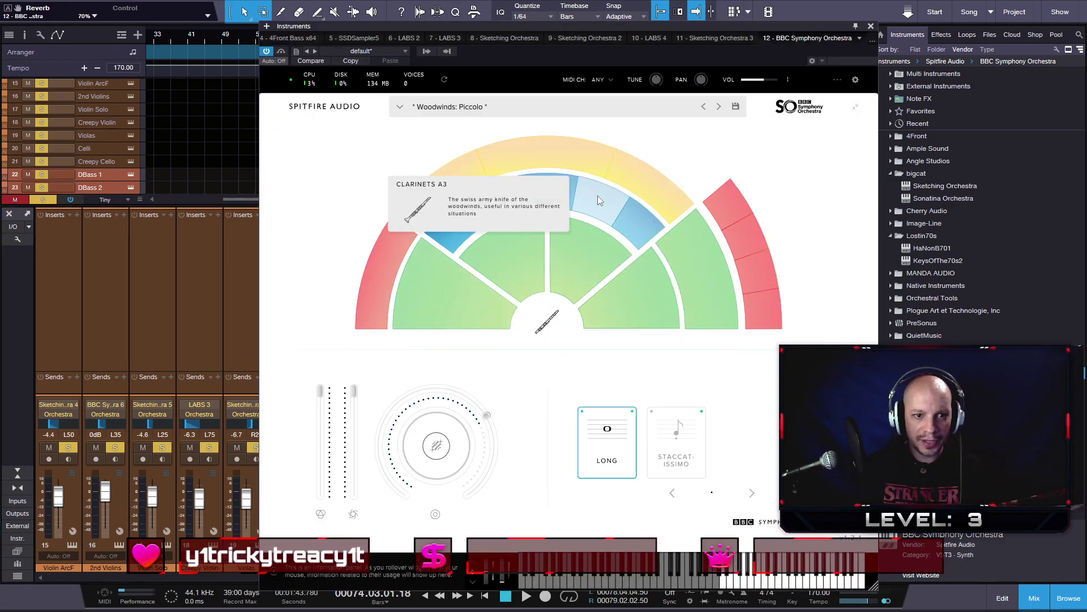
left_click(872, 29)
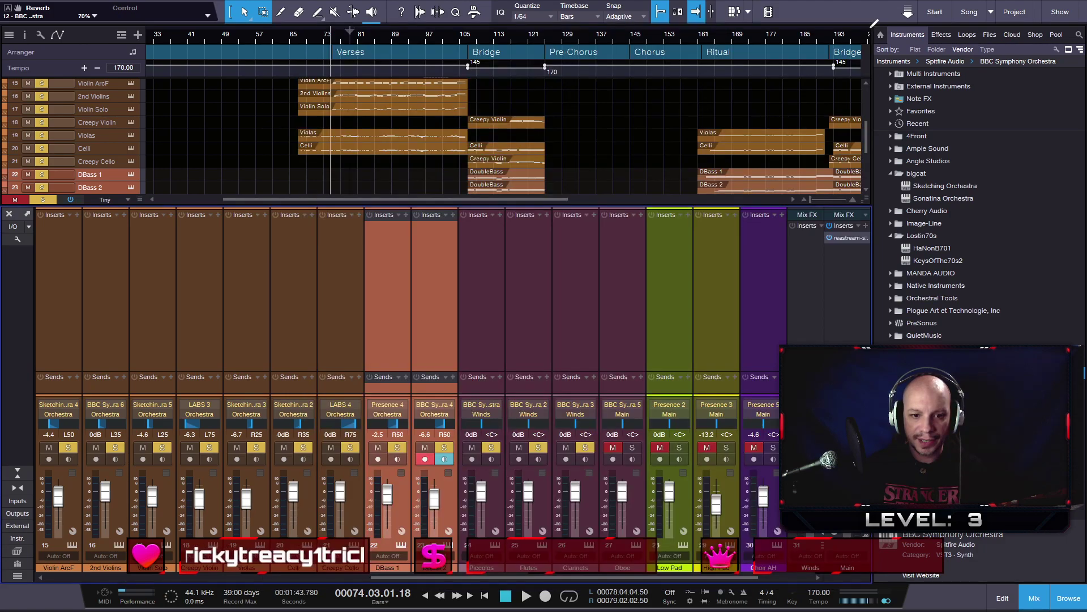
left_click(491, 434)
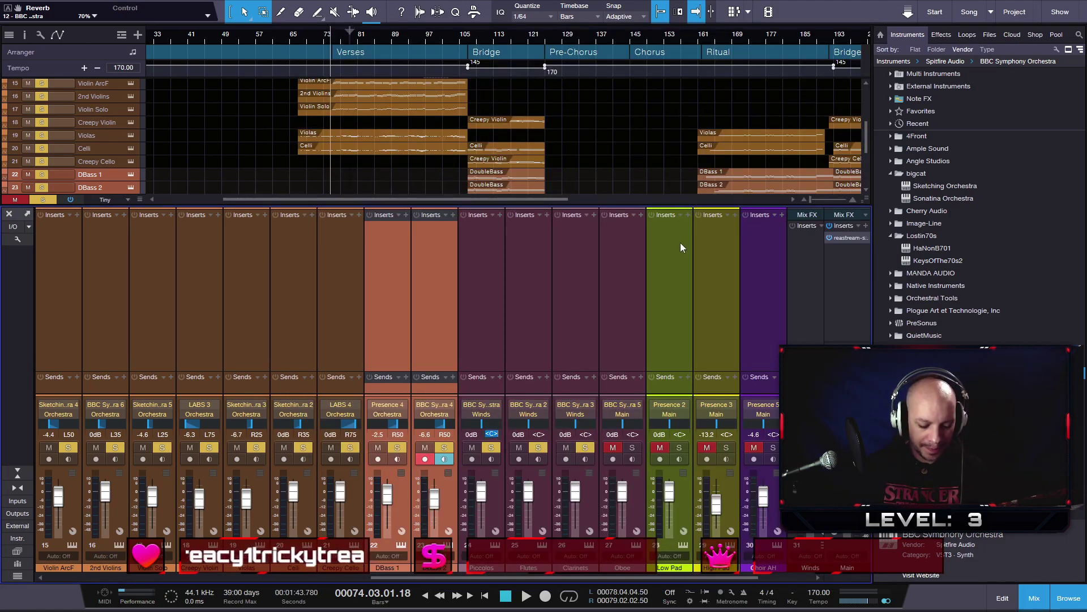
type("L45")
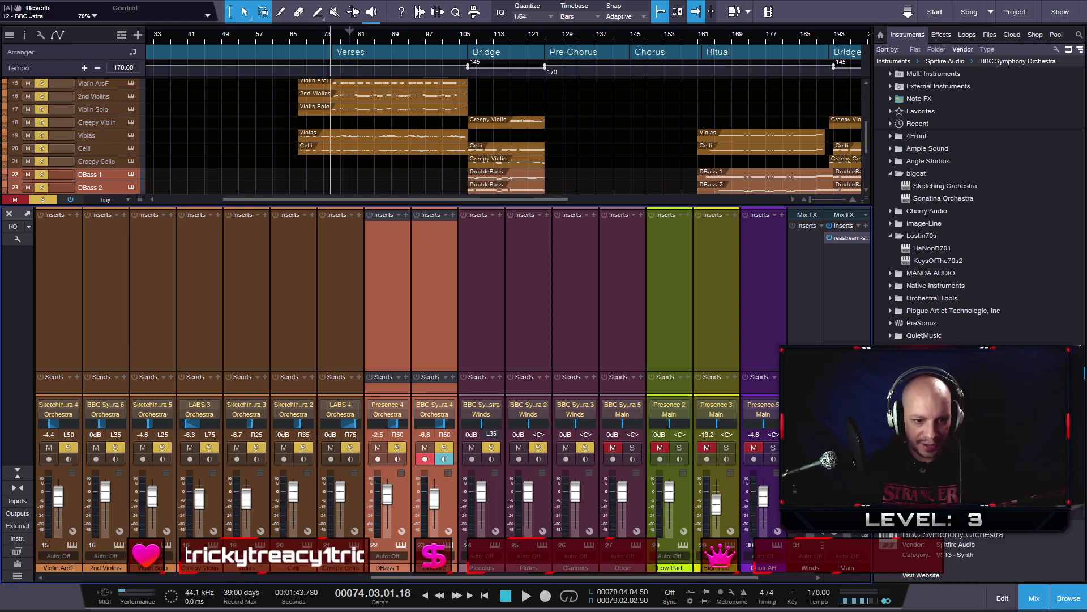
key("Return")
double_click(633, 433)
type("R")
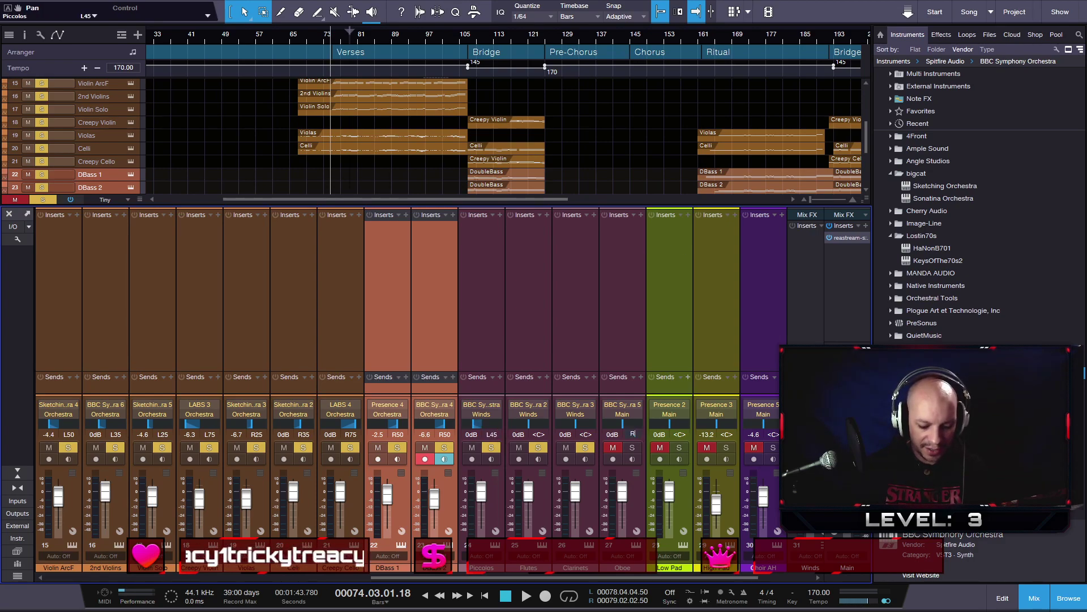
type("45")
key("Return")
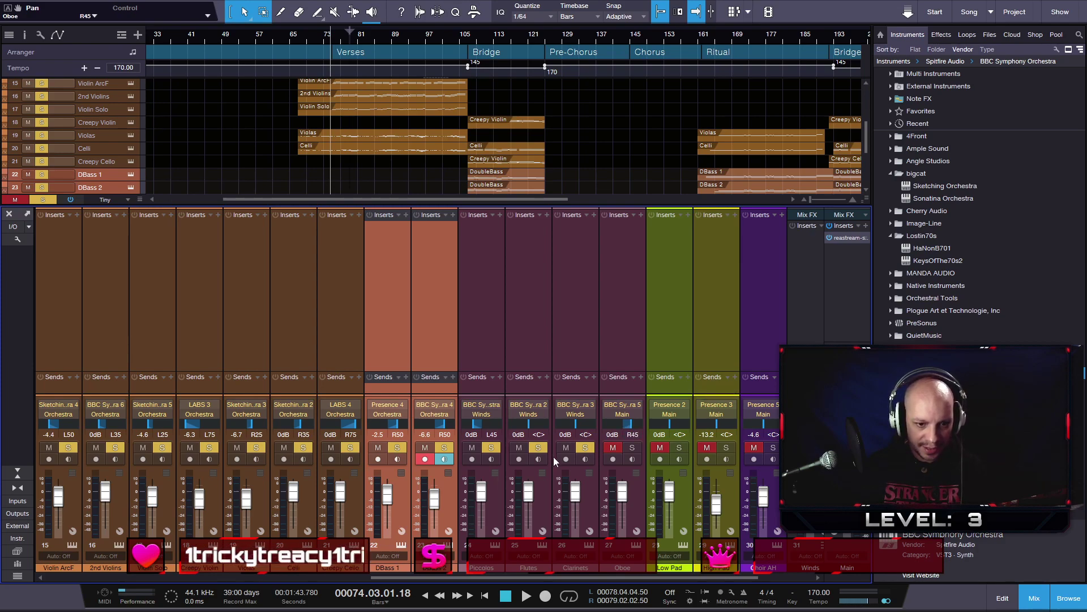
- Pan the Flutes channel to the left
double_click(539, 434)
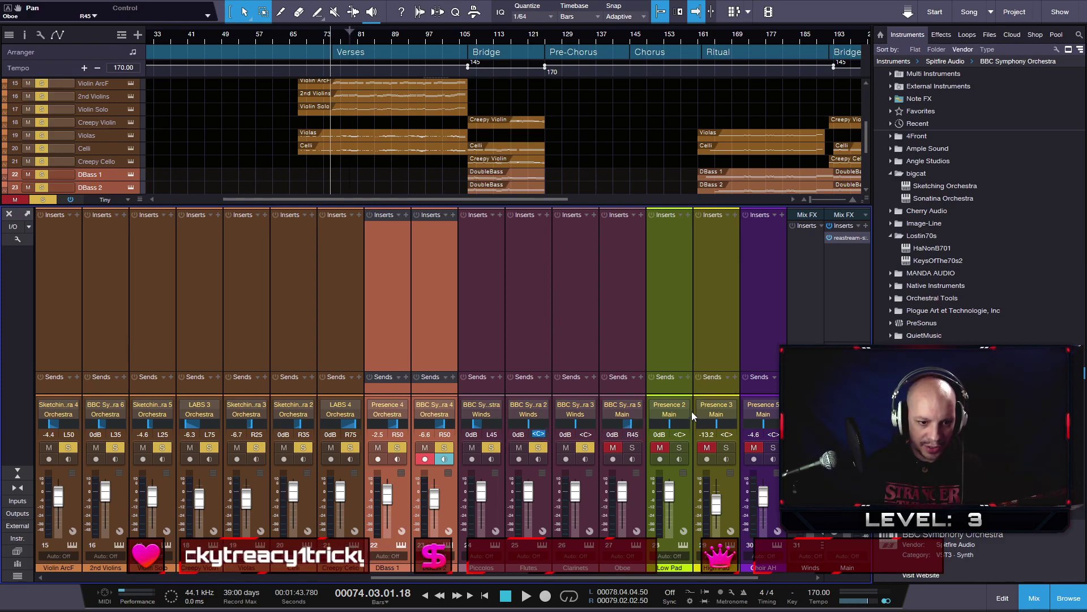
type("L20")
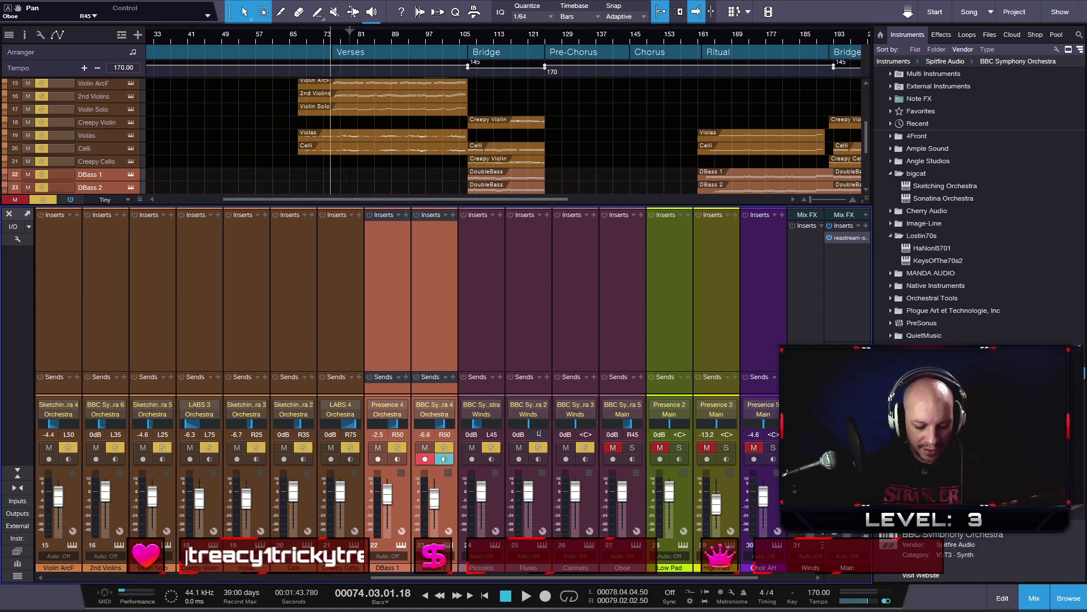
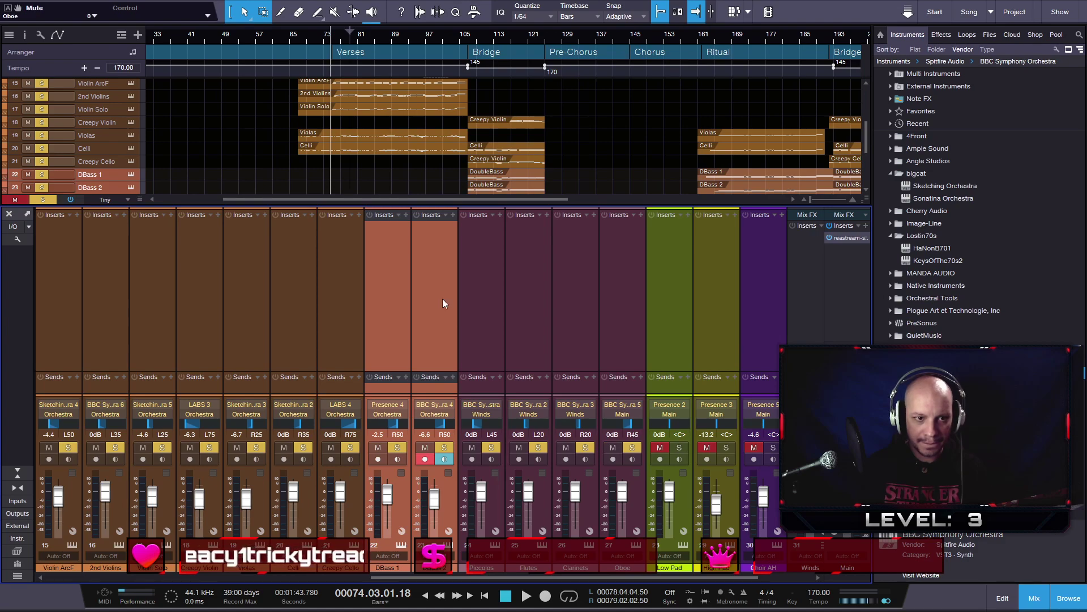
- Play the Verses and clear the solo on all channels to hear the panned orchestra within the full mix
key("space")
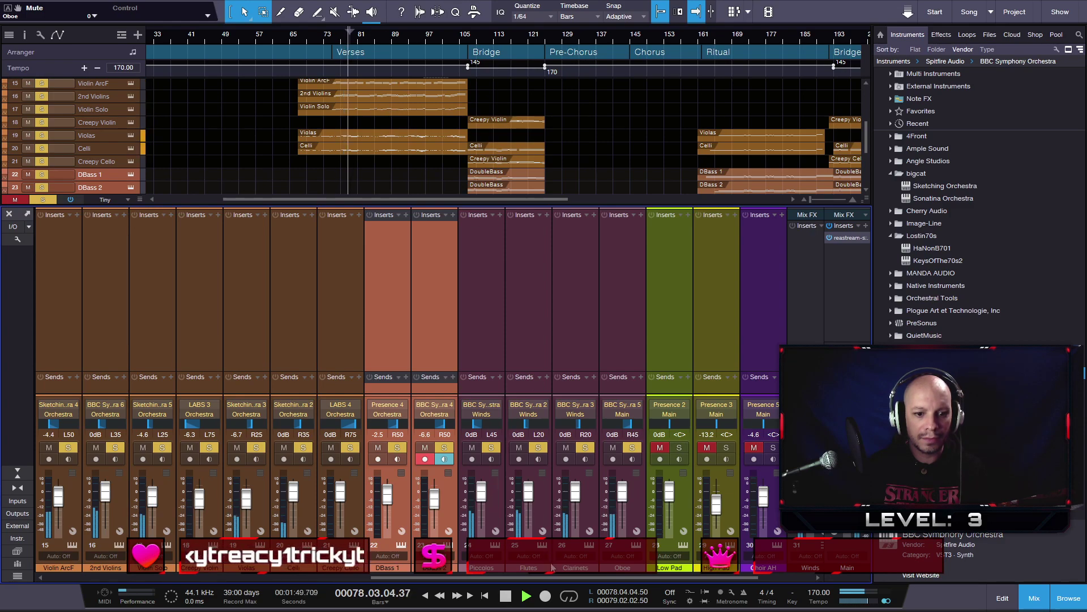
left_click_drag(554, 577, 519, 577)
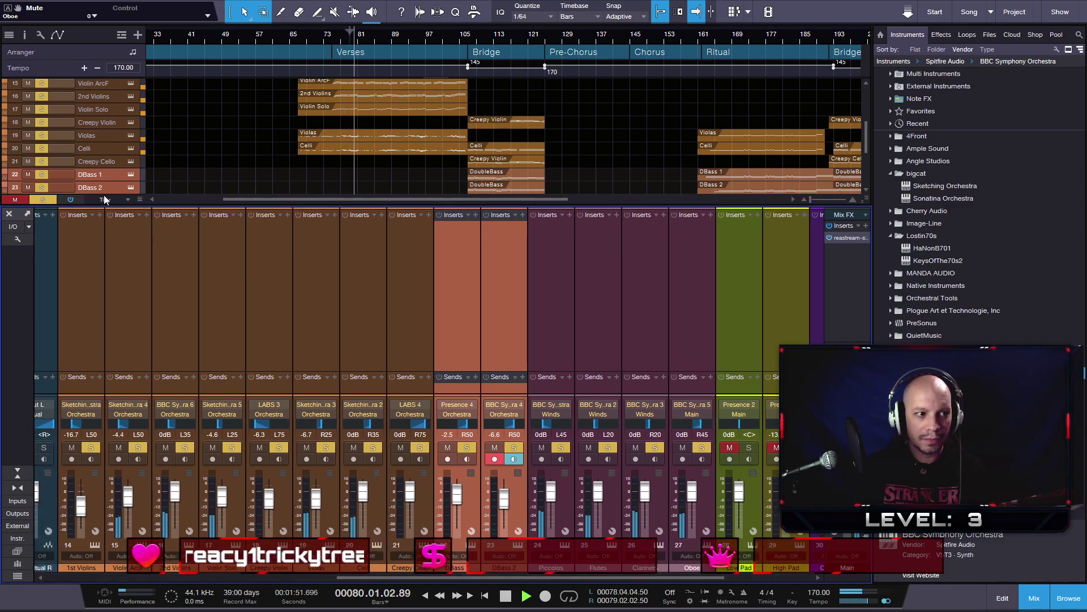
left_click(43, 199)
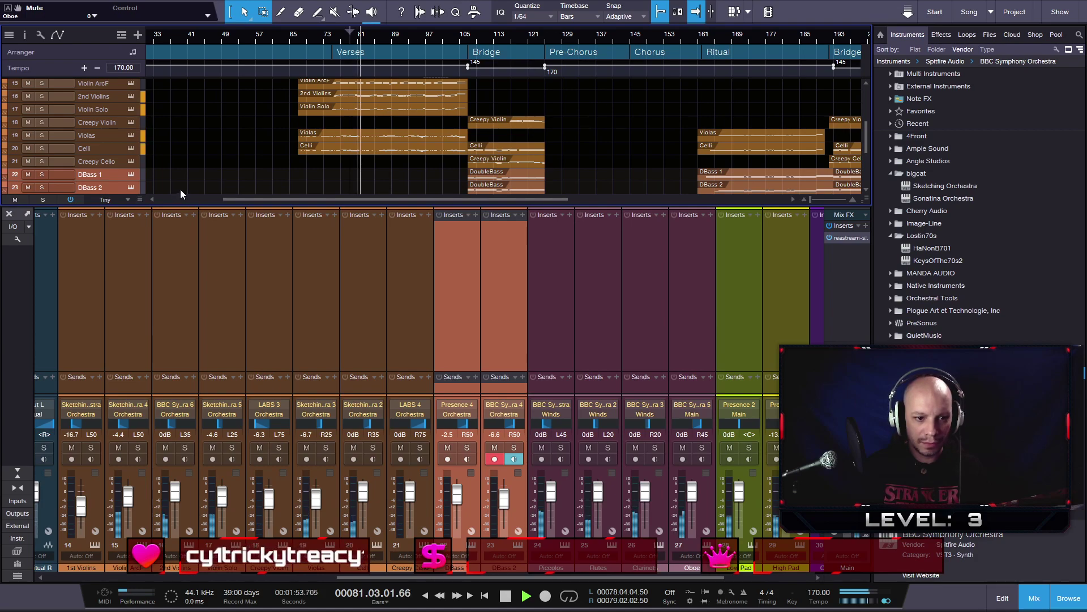
left_click_drag(477, 579, 420, 580)
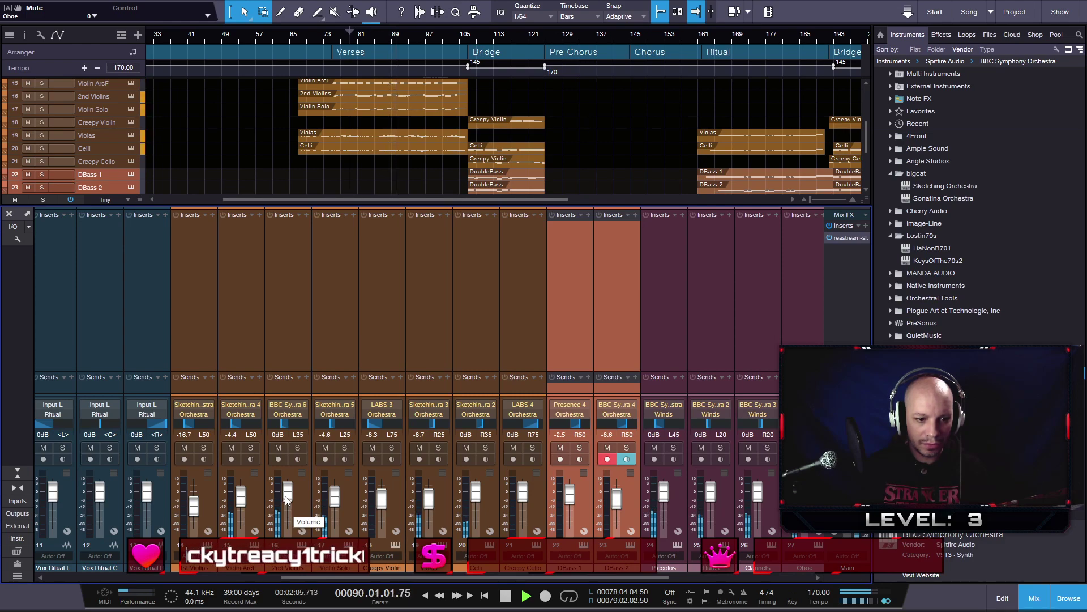
- Reset the Violas, Creepy Violin, Violin Solo, Violin ArcF, 1st Violins, DBass 1 and DBass 2 faders to 0 dB, then stop playback
left_click(429, 500, "ctrl")
left_click(382, 500, "ctrl")
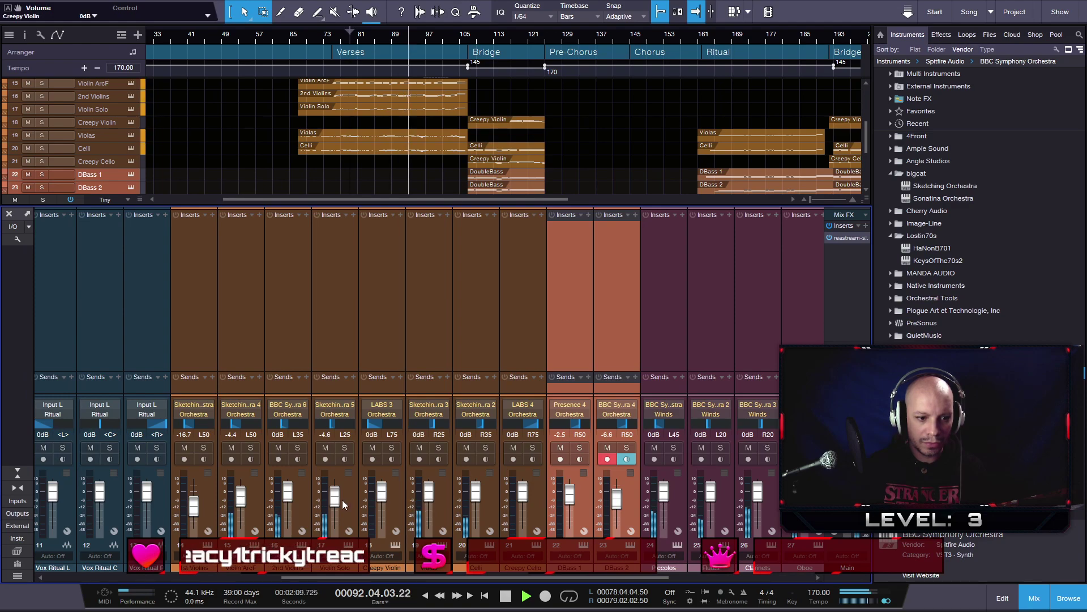
left_click(334, 497, "alt")
left_click(241, 497, "alt")
left_click(193, 506, "alt")
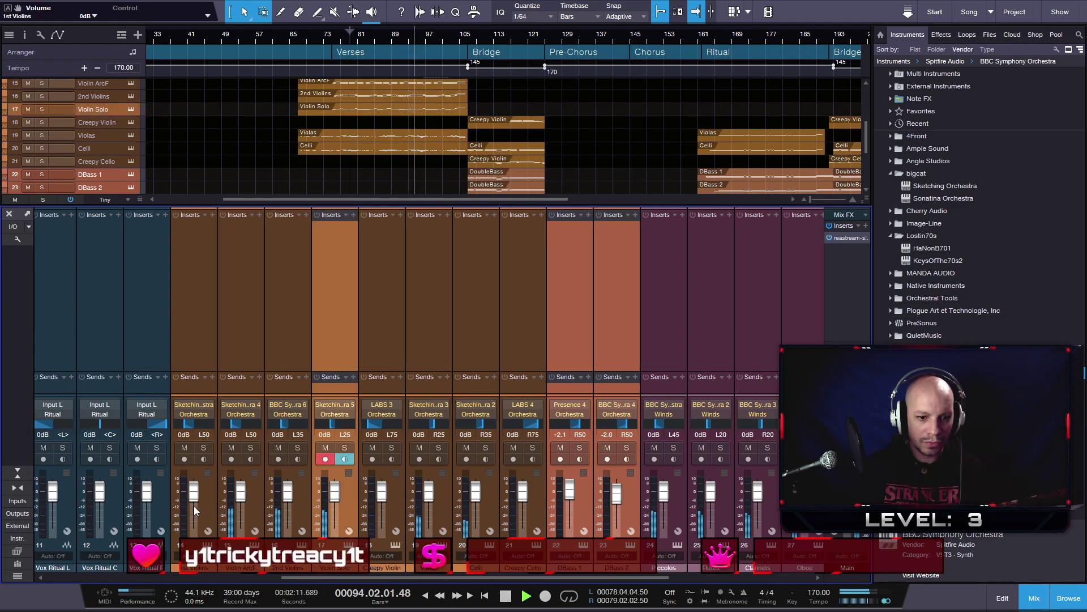
left_click(570, 492, "alt")
left_click(617, 495, "ctrl")
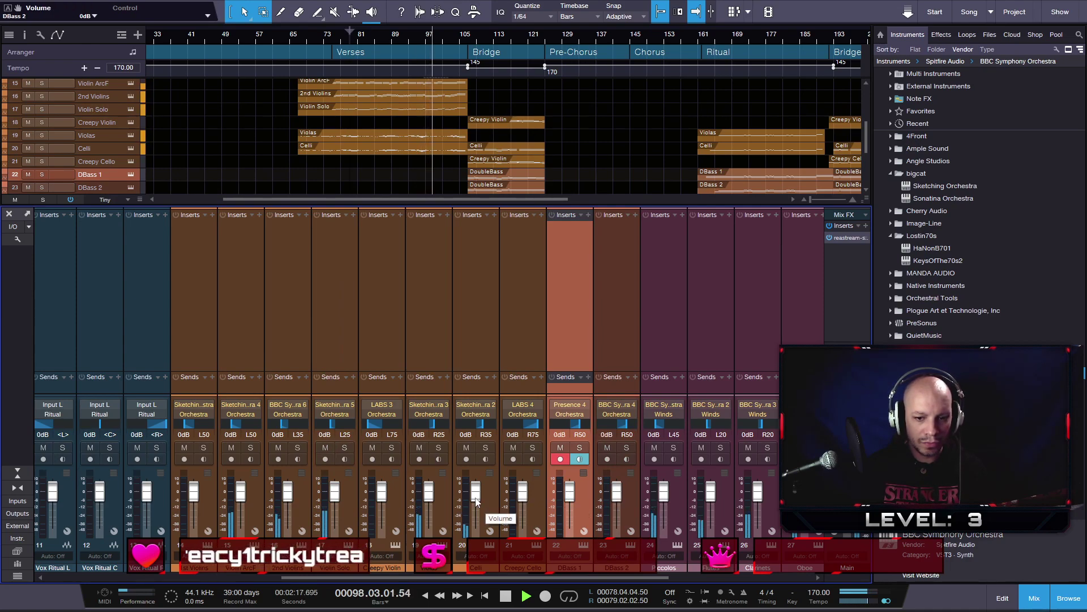
left_click_drag(491, 573, 667, 568)
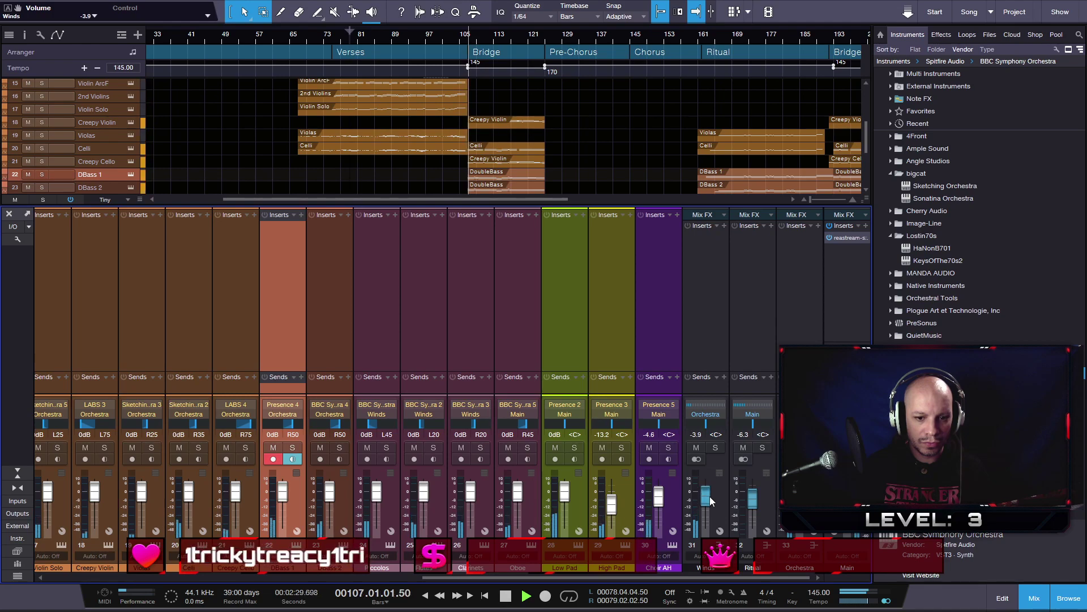
key("space")
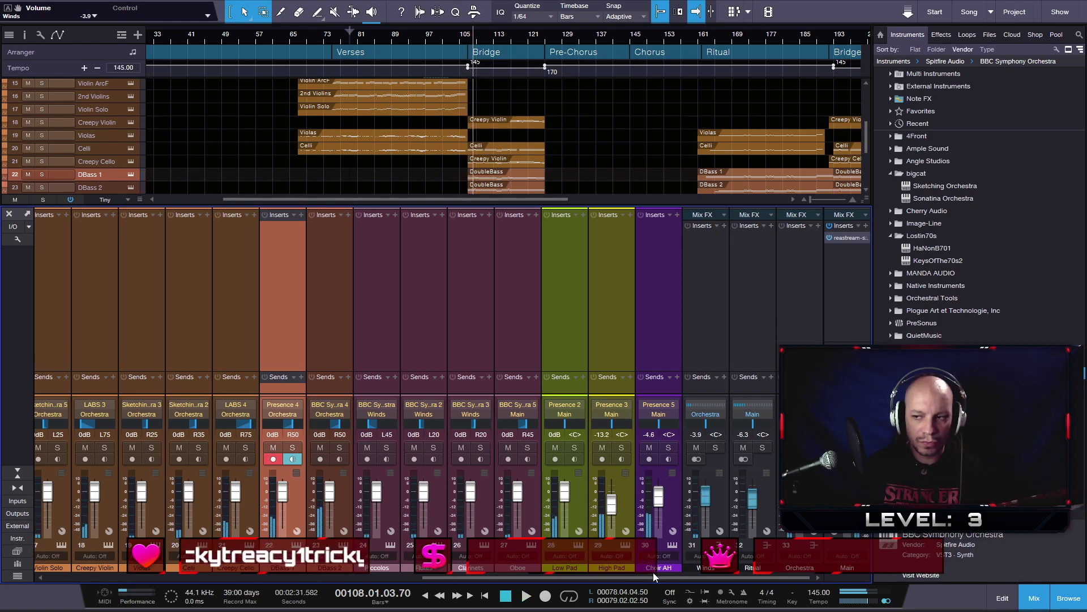
- Close the mixer and audition the transition from the Verses into the first Bridge
left_click(10, 215)
scroll(498, 438, "up", 5)
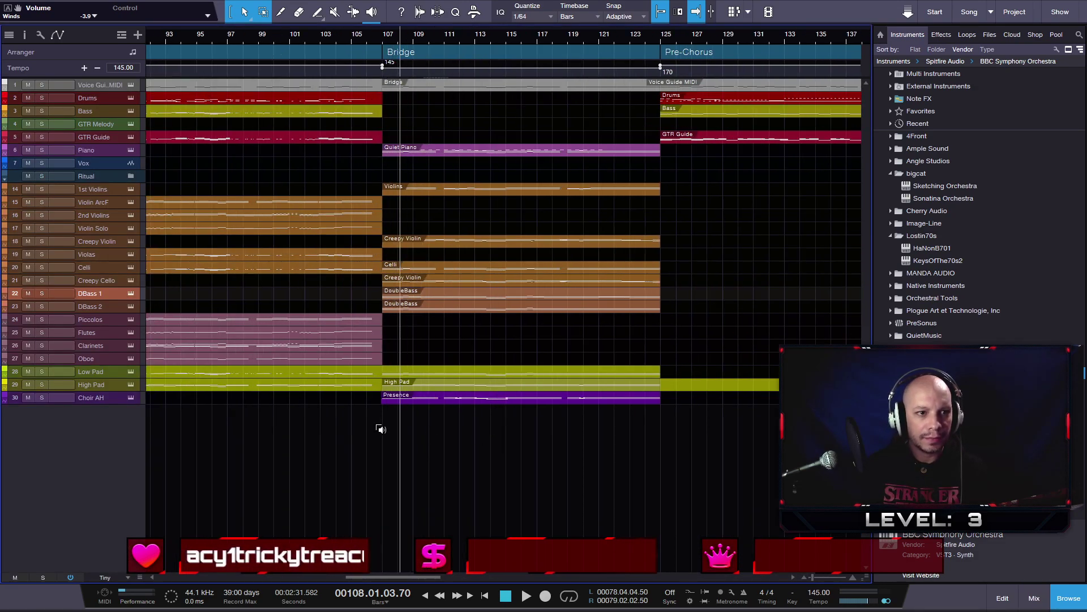
scroll(384, 421, "up", 5)
scroll(376, 408, "up", 2)
scroll(374, 408, "down", 2)
left_click(276, 36)
key("space")
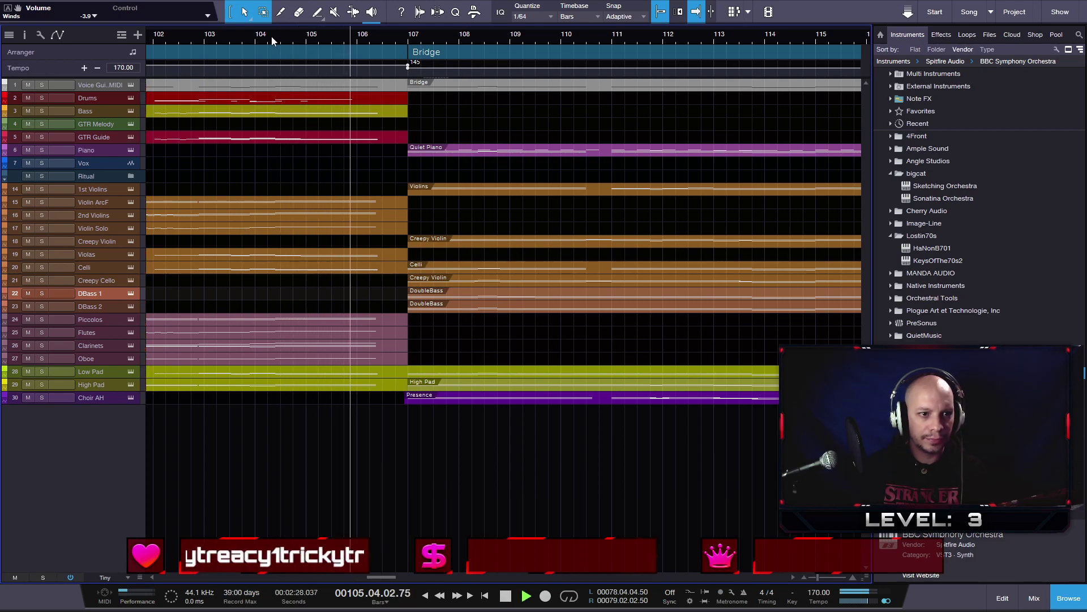
left_click(238, 37)
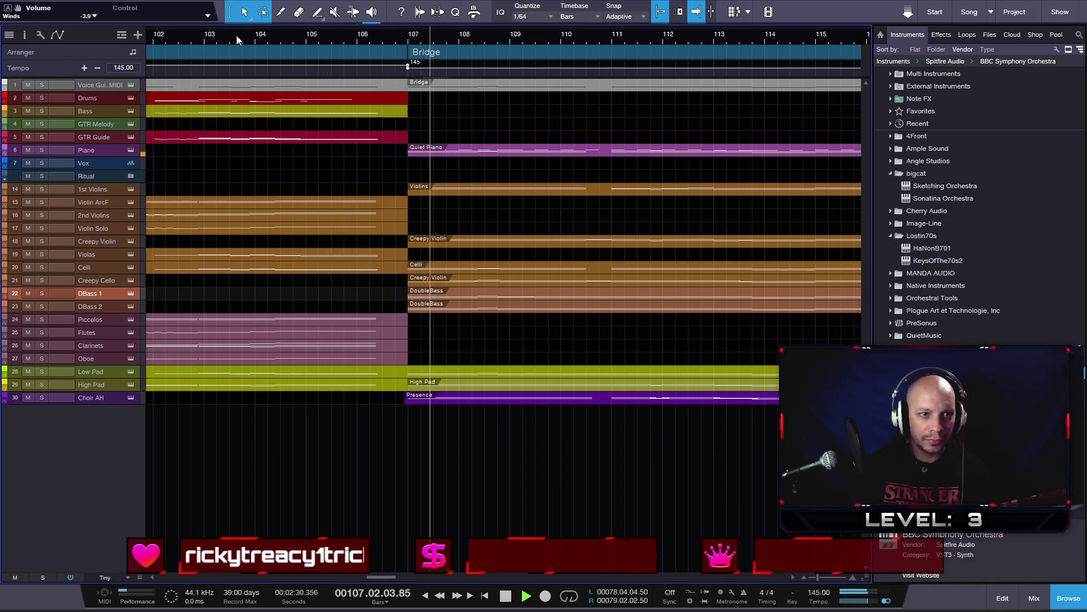
- Audition the transition from the Ritual into the second Bridge for comparison, stopping shortly after bar 193
left_click_drag(506, 38, 213, 5)
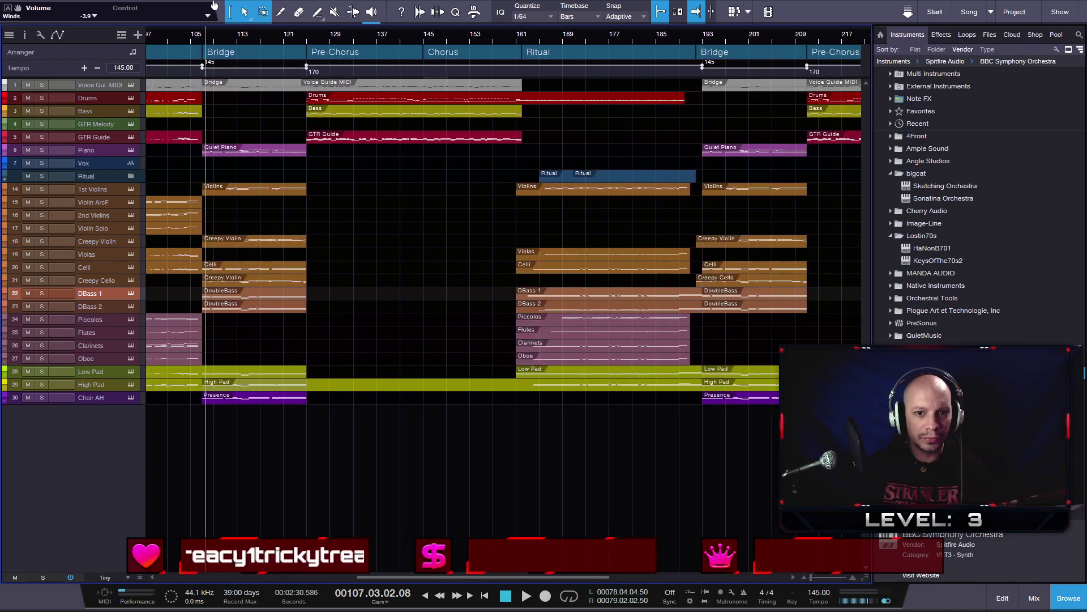
scroll(686, 332, "up", 2)
scroll(740, 361, "up", 1)
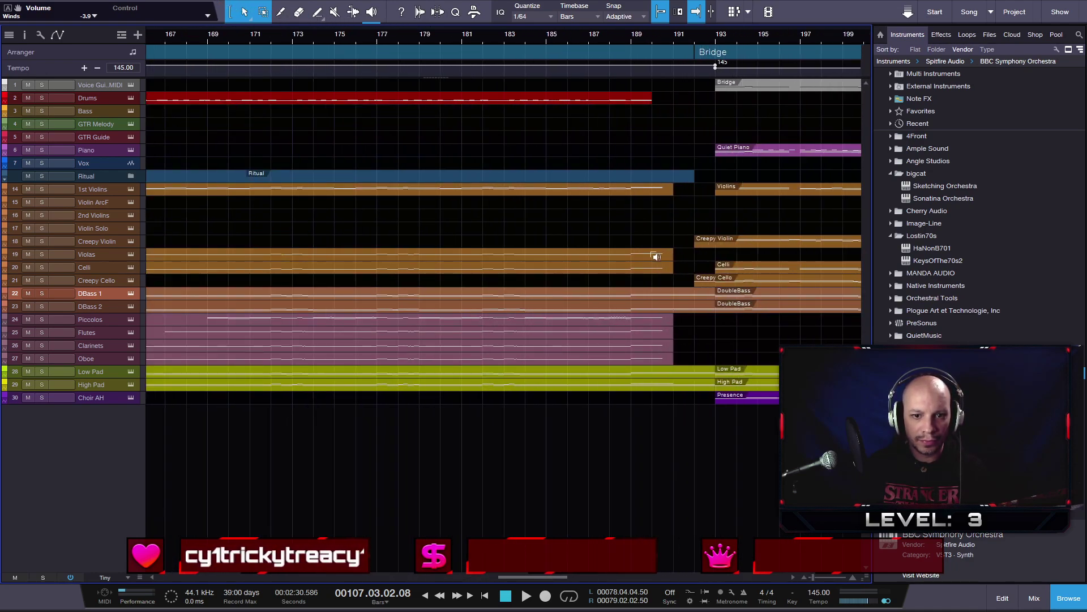
left_click(605, 42)
key("space")
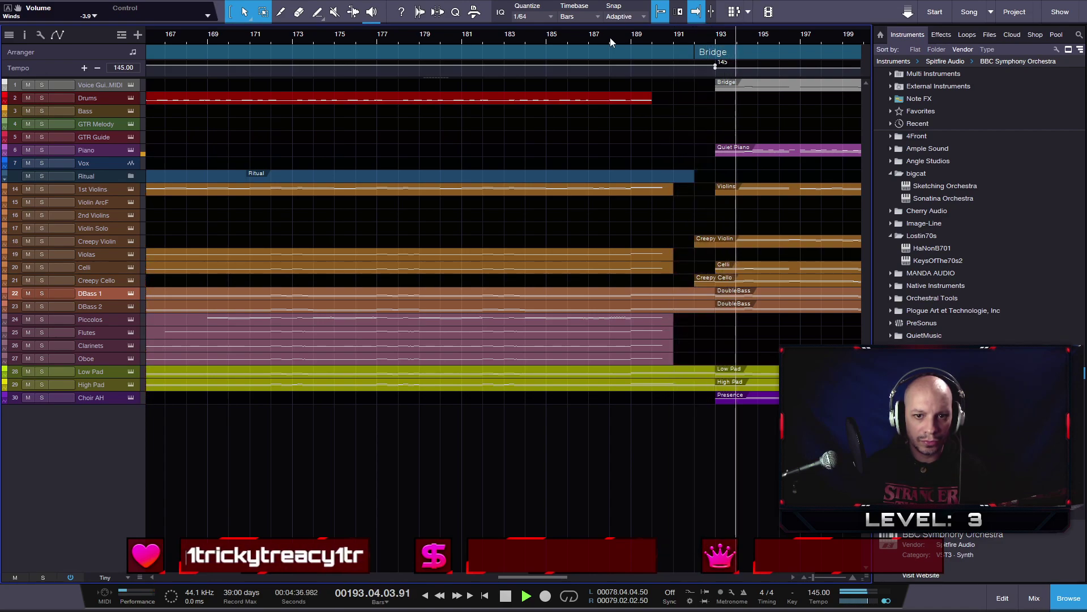
key("space")
- Enlarge the track heights and replay the end of the Verses into the first Bridge
scroll(741, 338, "up", 1)
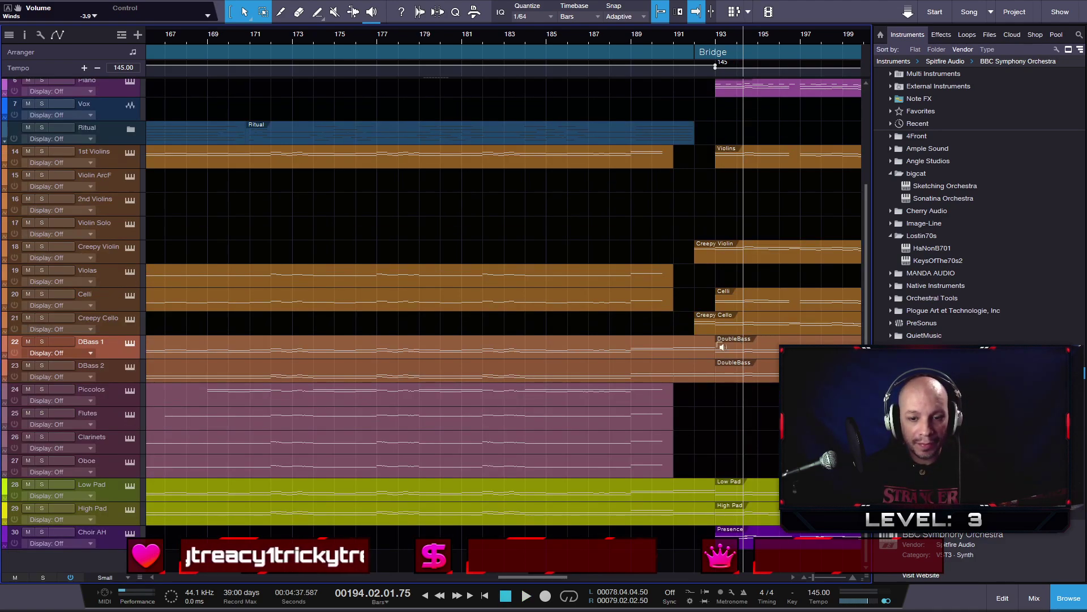
key("shift+f")
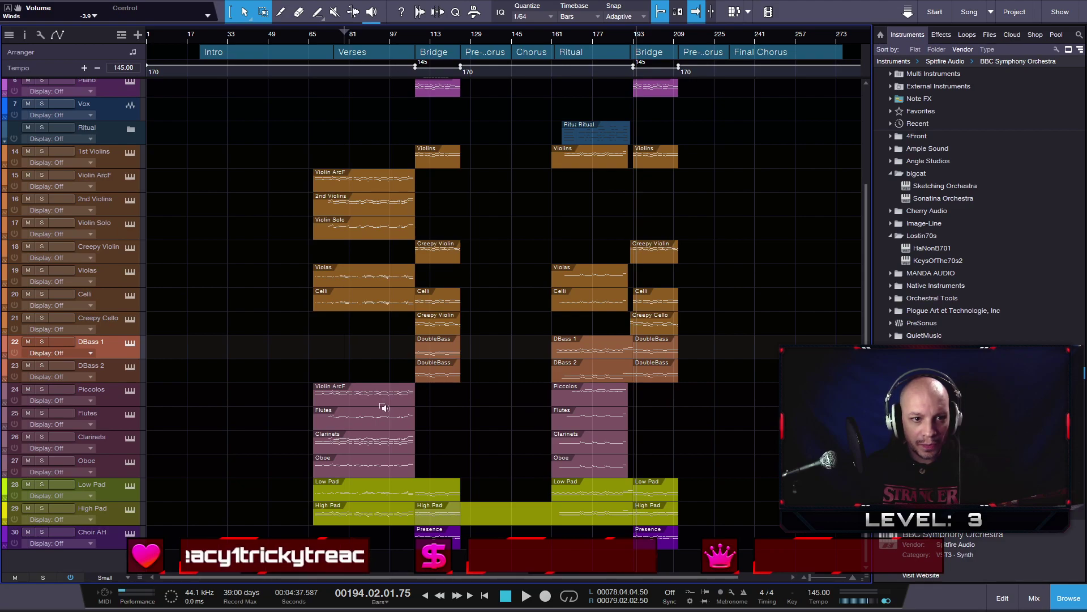
scroll(385, 408, "up", 3)
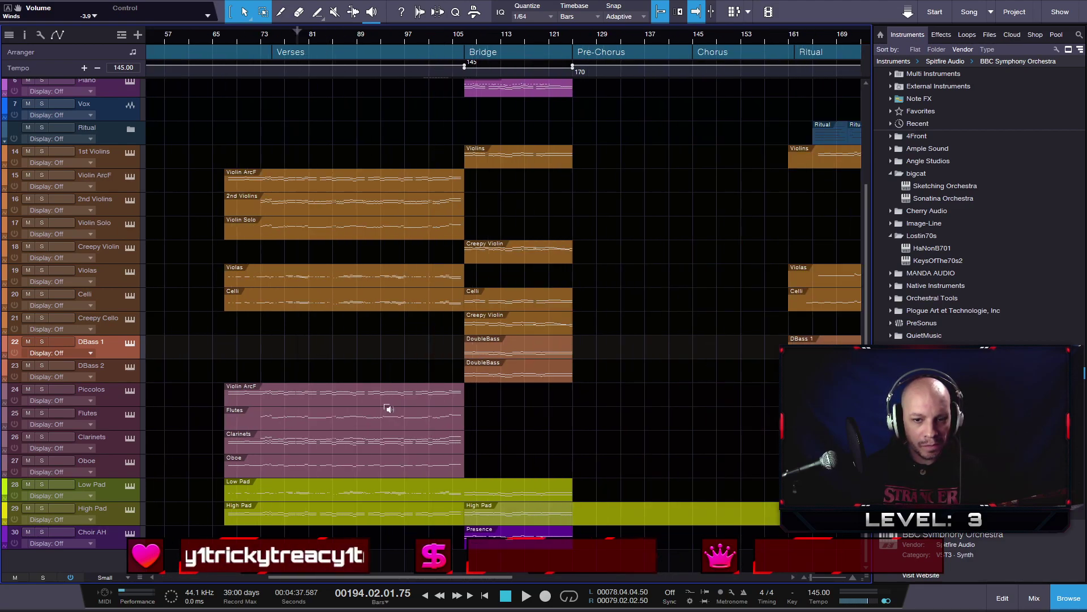
scroll(477, 414, "down", 2)
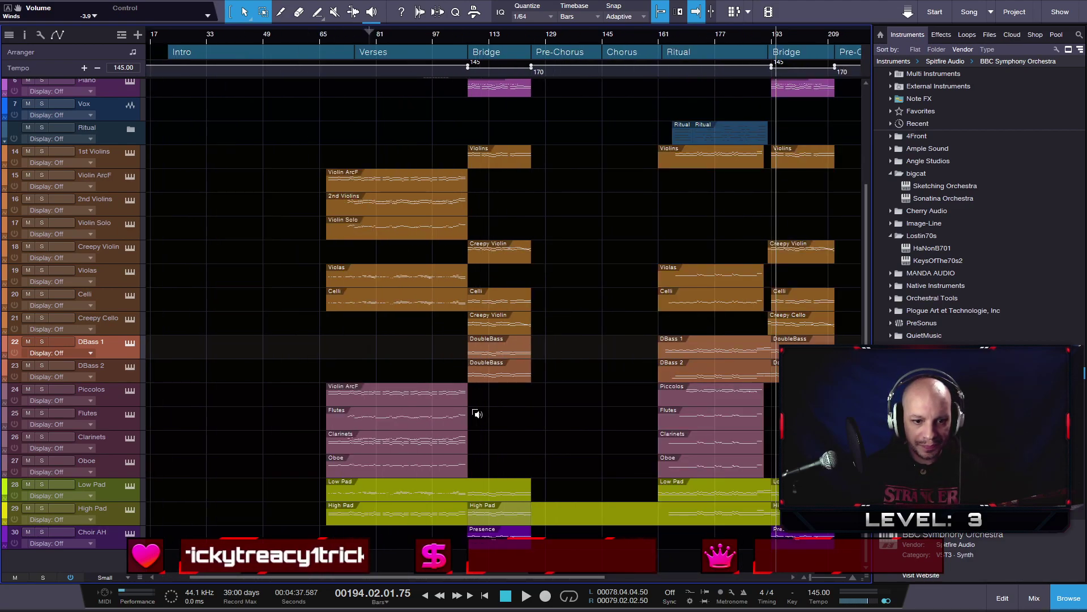
scroll(477, 414, "up", 1)
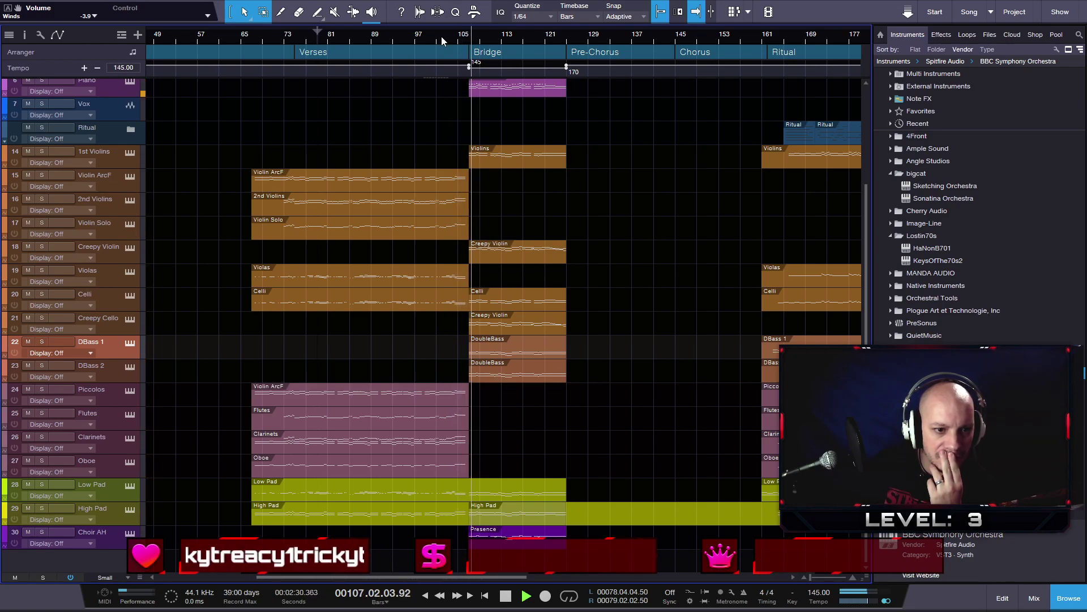
key("space")
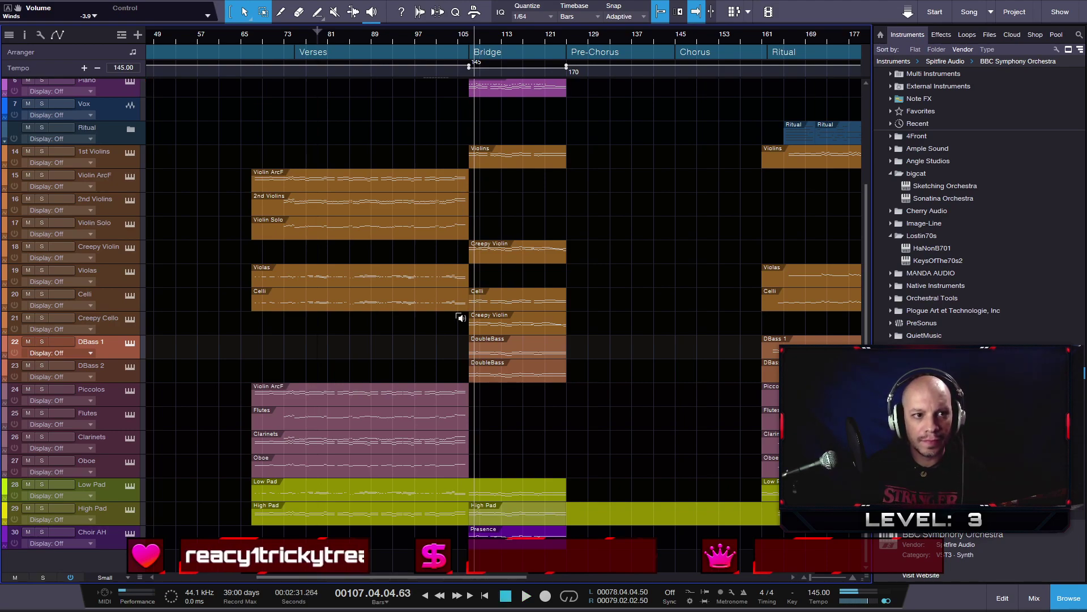
- Split the Low Pad event at bar 107, where the first Bridge begins
scroll(458, 315, "up", 4)
scroll(458, 315, "down", 5)
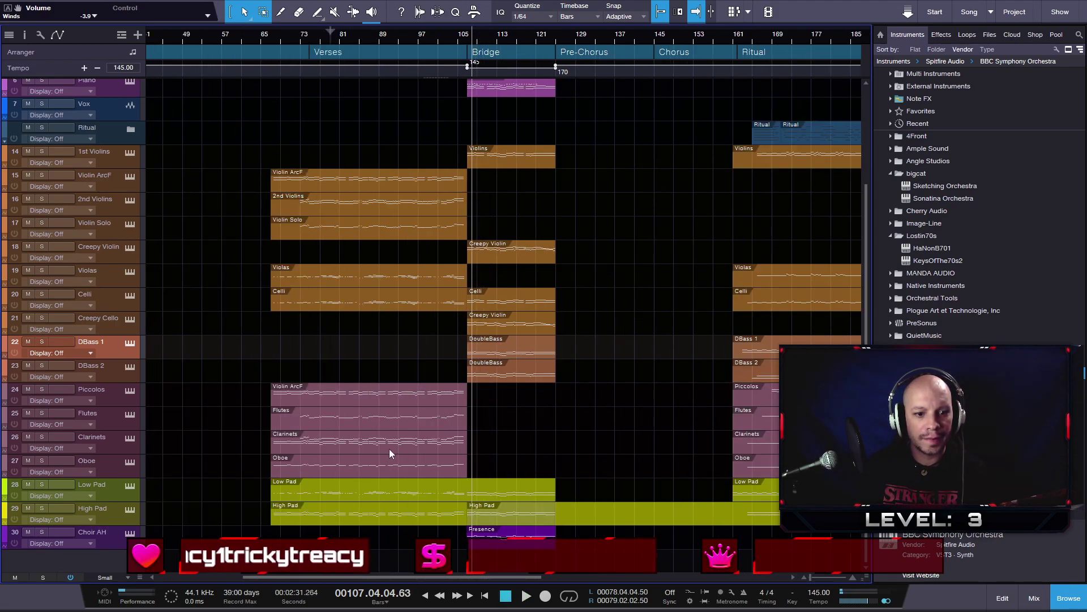
scroll(389, 448, "up", 3)
key("3")
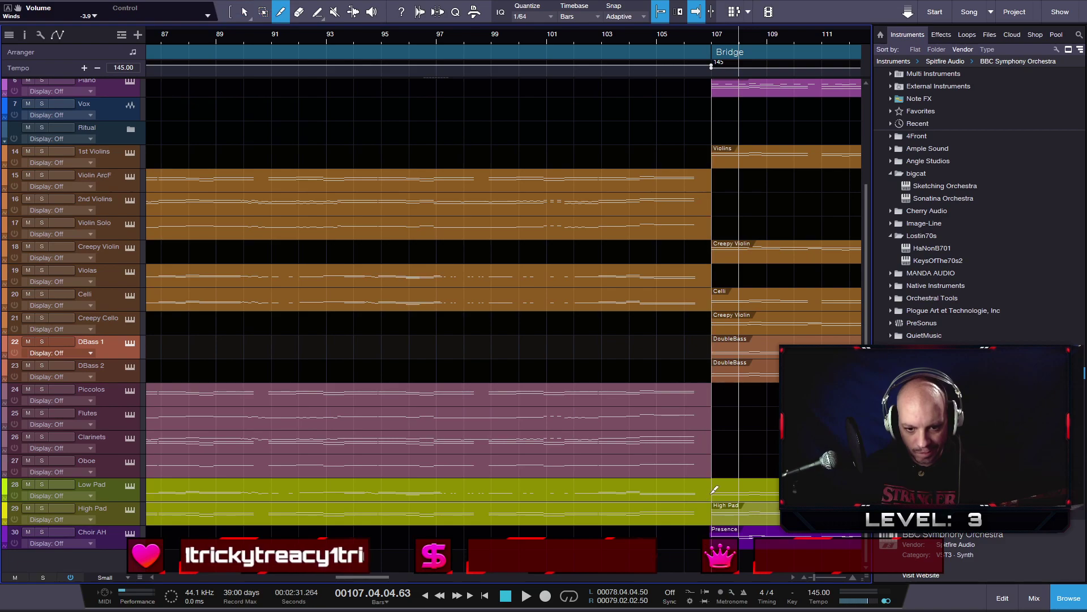
left_click(711, 494)
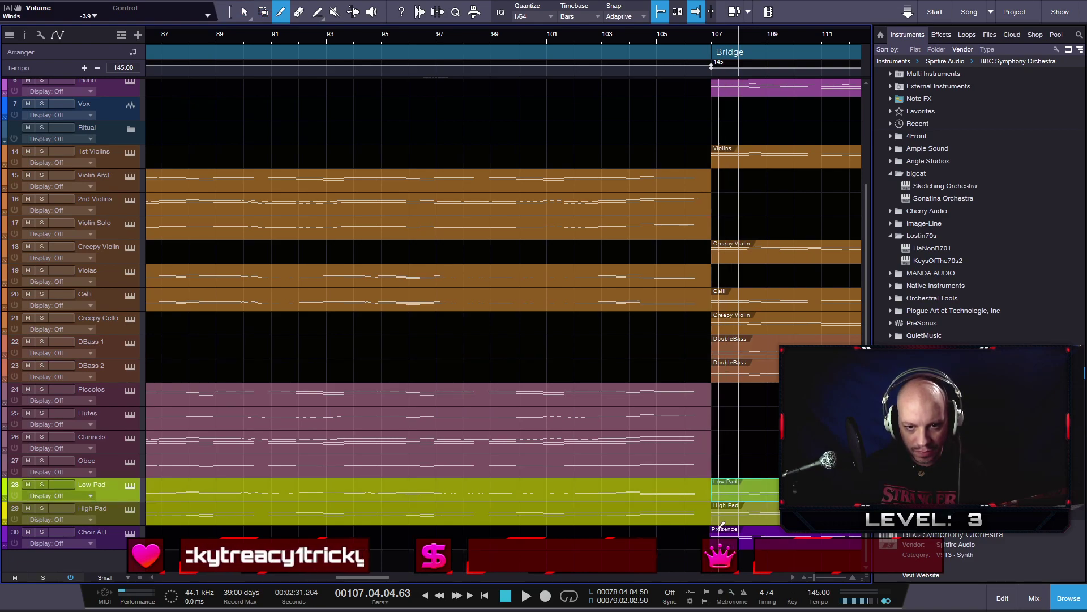
- Trim the start of the Choir AH track's Presence event to bar 107, in line with the other Bridge events
scroll(718, 526, "up", 2)
key("1")
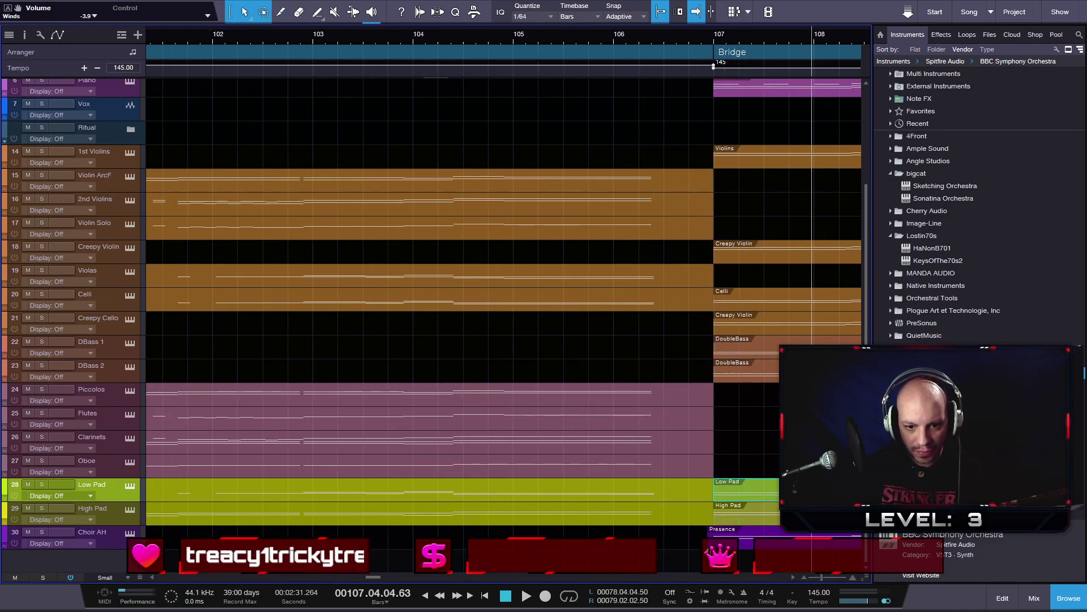
left_click(715, 535)
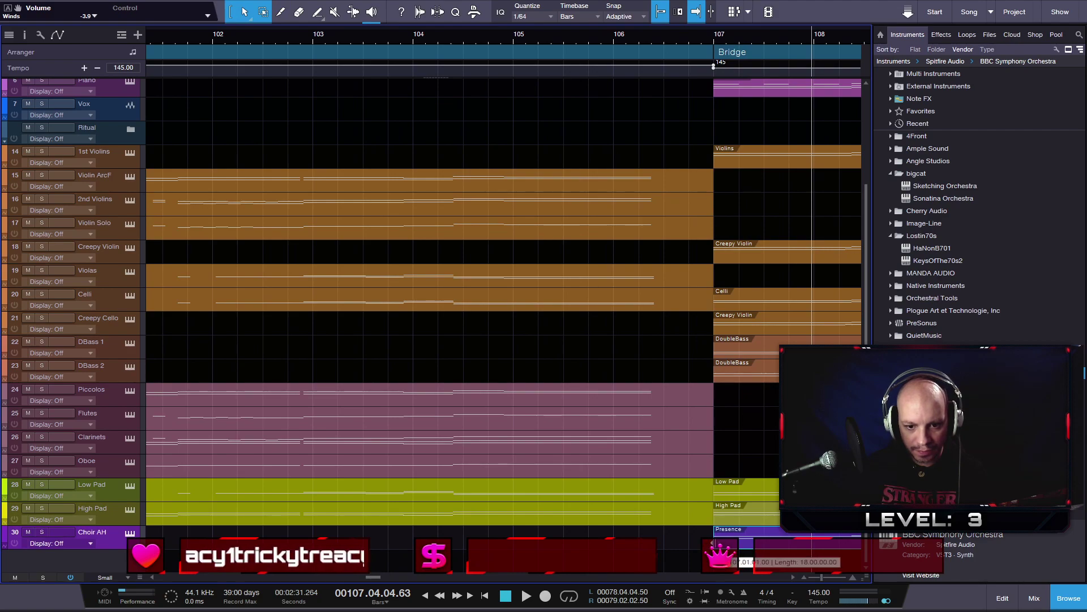
scroll(718, 543, "up", 3)
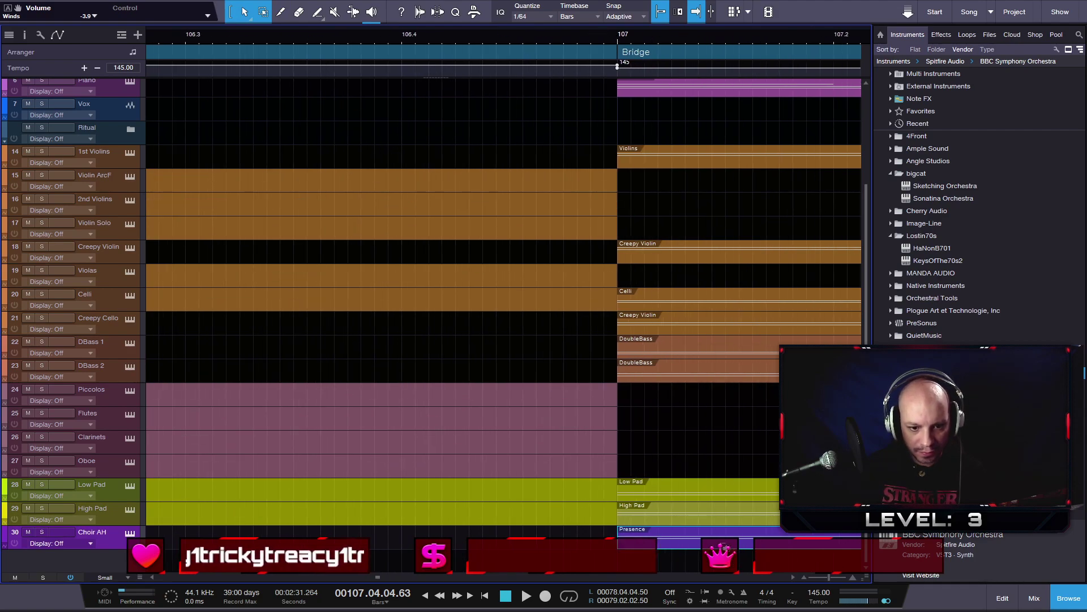
scroll(646, 483, "up", 5)
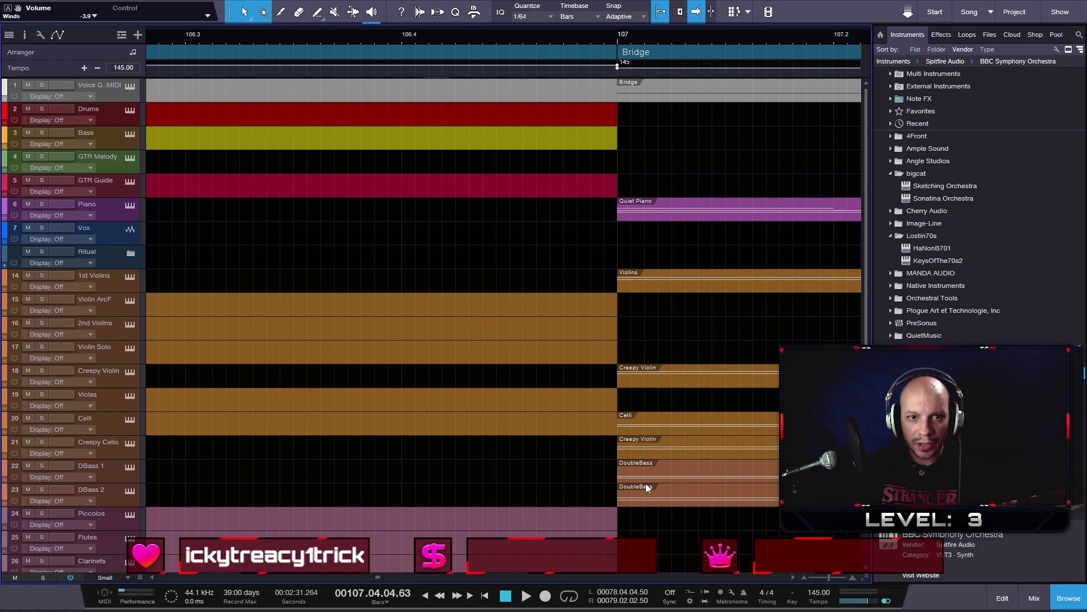
- Move the Intro and Verses sections together three bars earlier, leaving a gap before the first Bridge
scroll(636, 406, "down", 10)
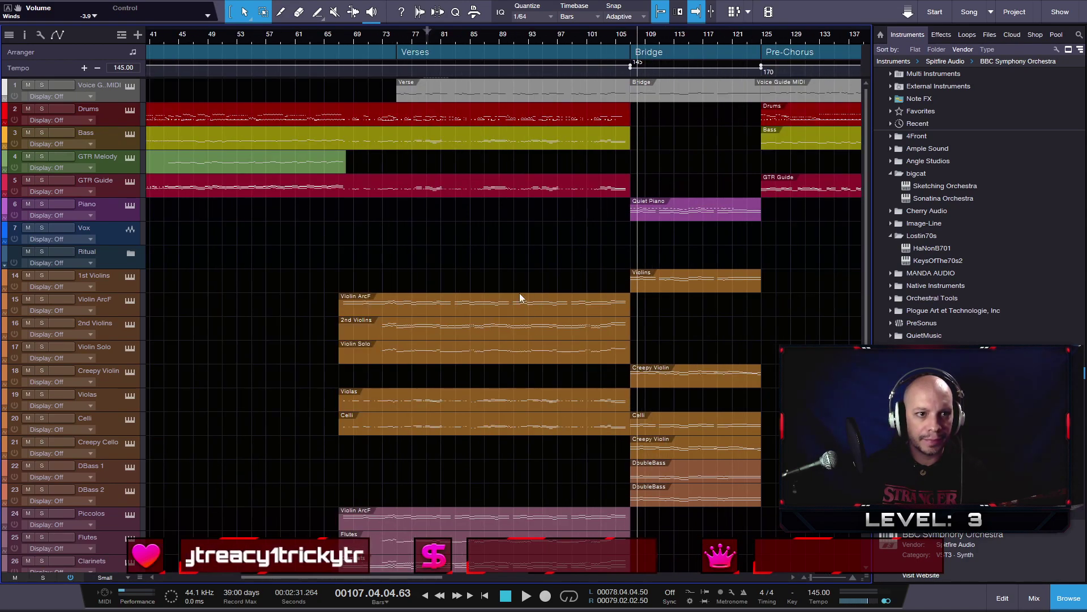
scroll(469, 221, "down", 4)
left_click(397, 55)
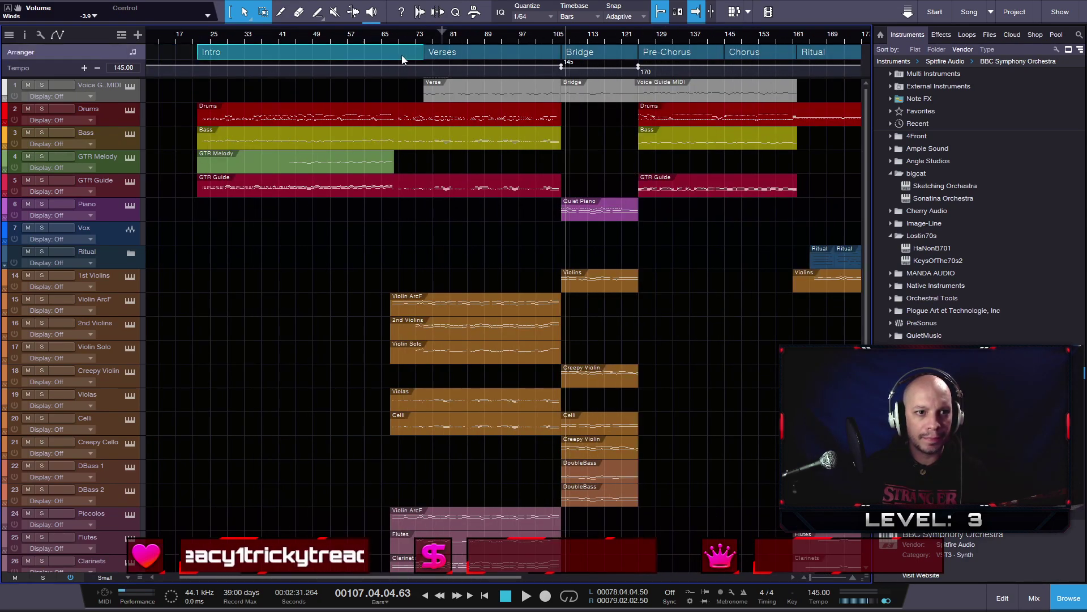
left_click(439, 54, "shift")
left_click_drag(384, 51, 373, 52)
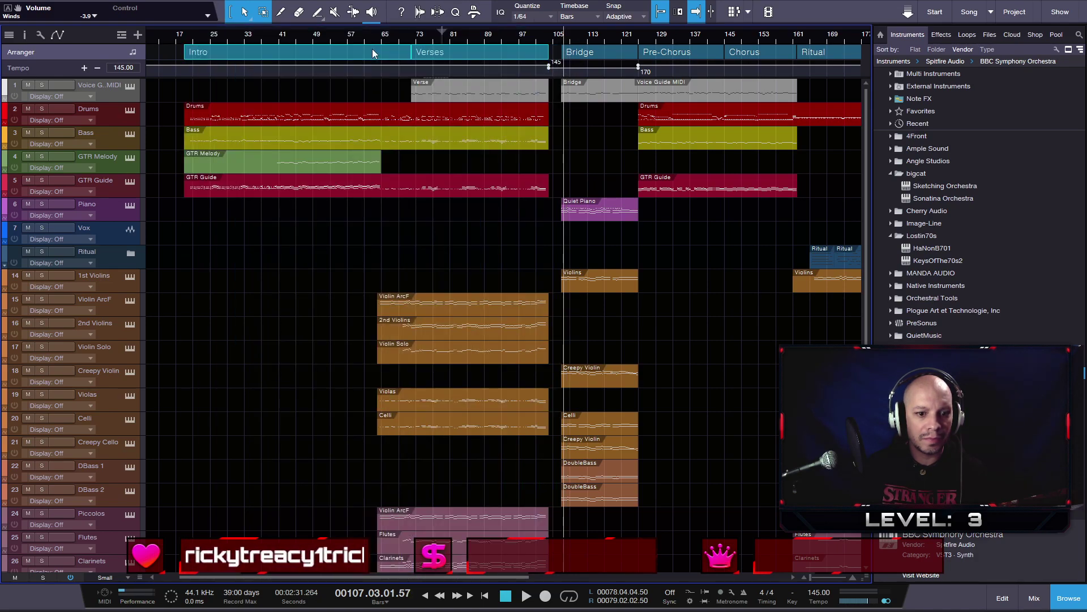
scroll(385, 131, "down", 3)
scroll(498, 194, "up", 3)
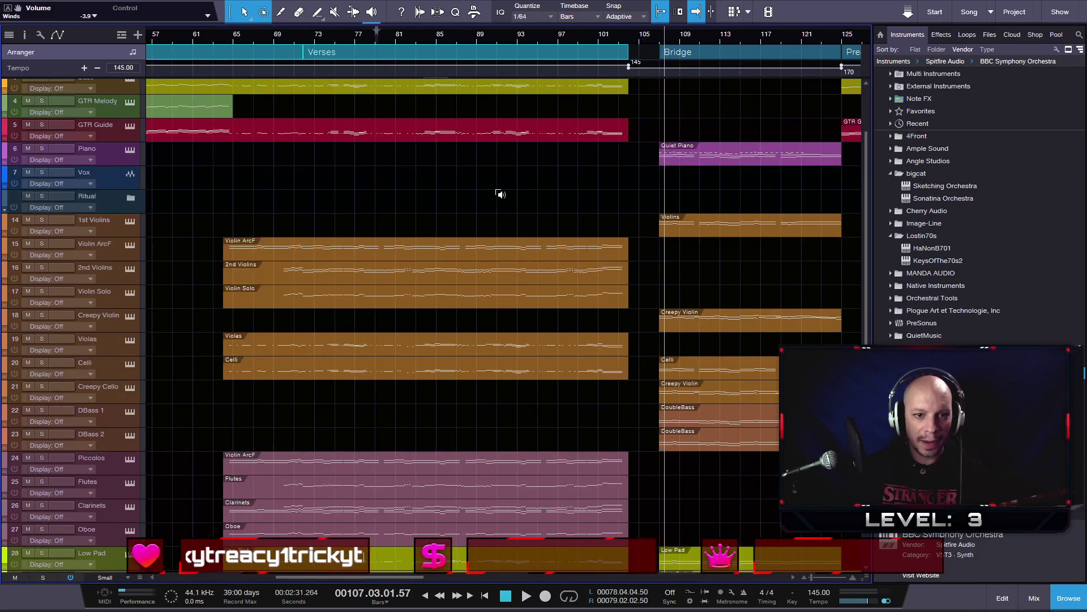
- Split the DBass 1, DBass 2, Low Pad and High Pad events at bar 191, ahead of the second Bridge
left_click_drag(710, 40, 241, 7)
scroll(587, 282, "up", 8)
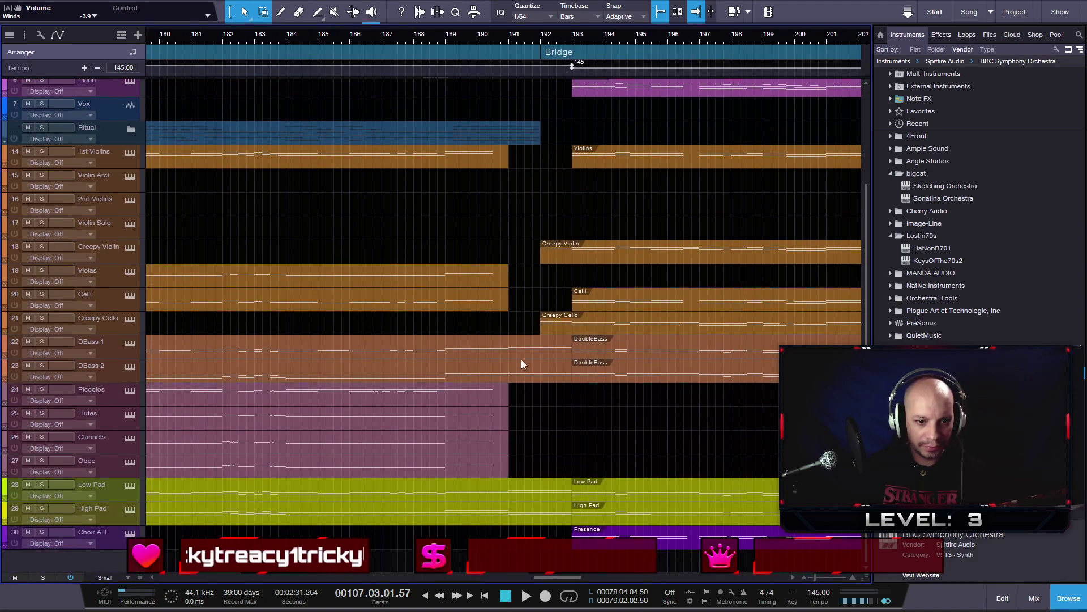
key("3")
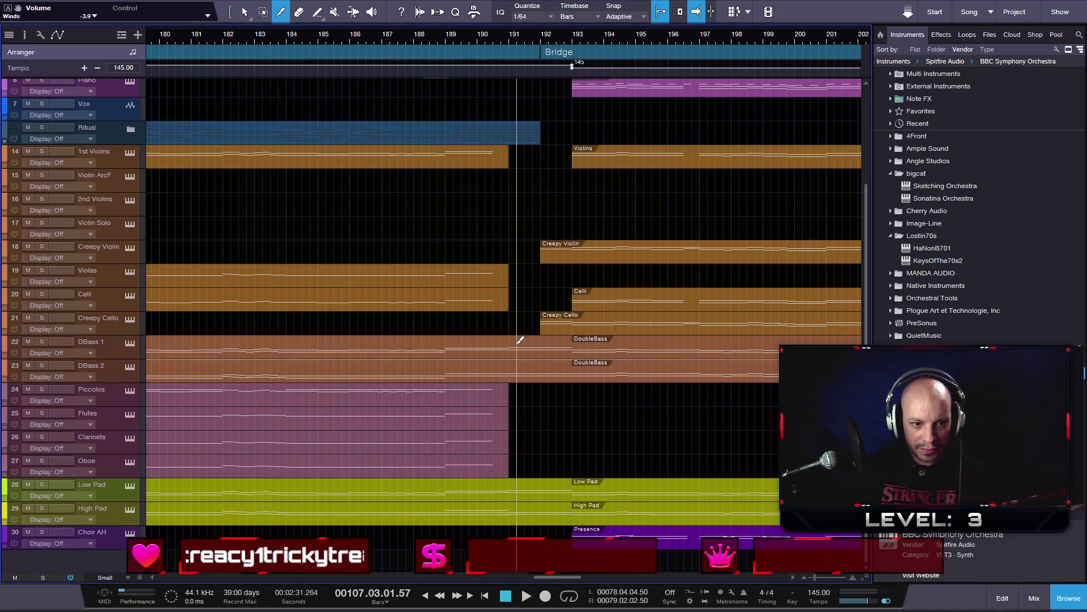
left_click(514, 340)
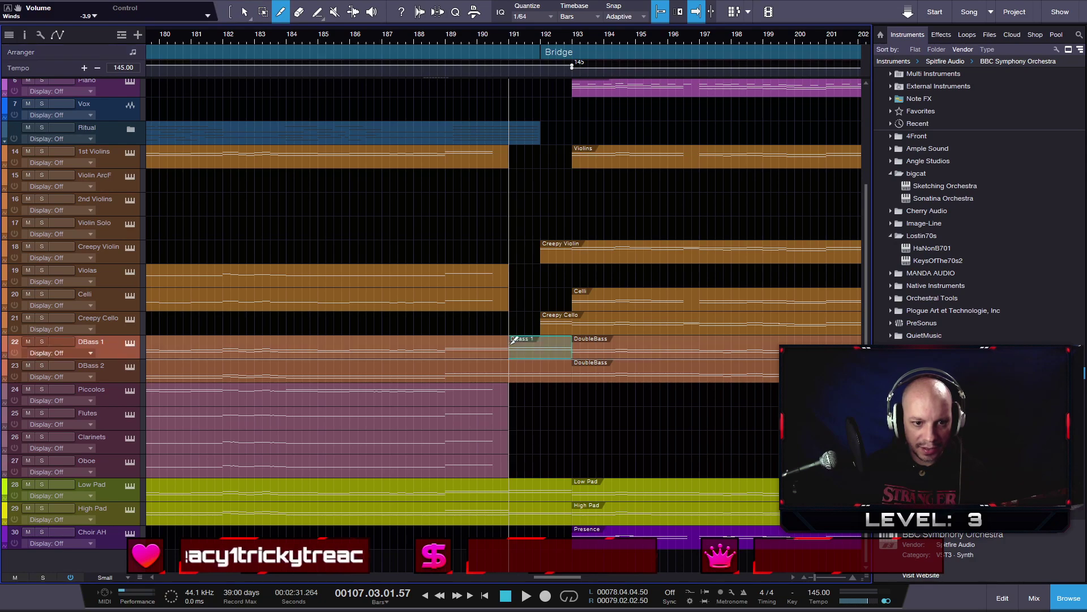
left_click(514, 374)
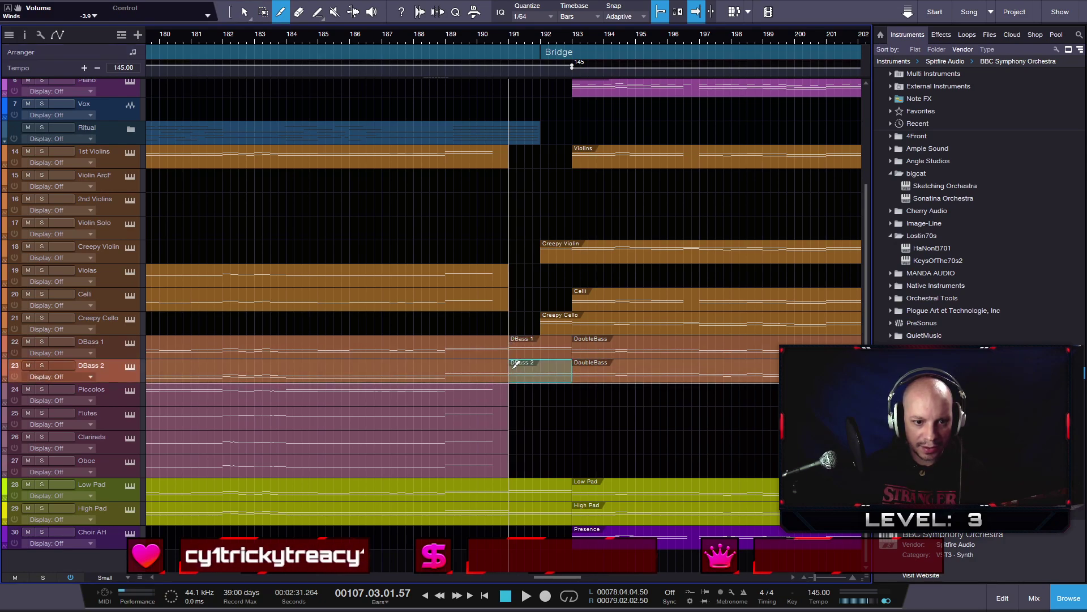
left_click(513, 487)
left_click(513, 510)
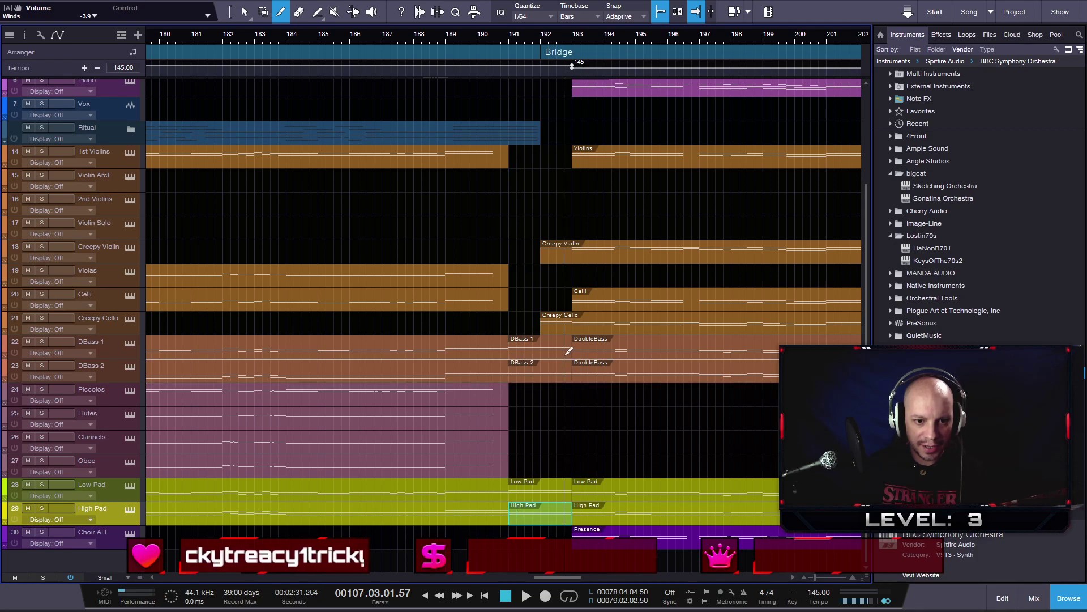
- Split the Creepy Cello and Creepy Violin events at bar 193, in line with the other events of the second Bridge
key("1")
left_click_drag(518, 204, 568, 540)
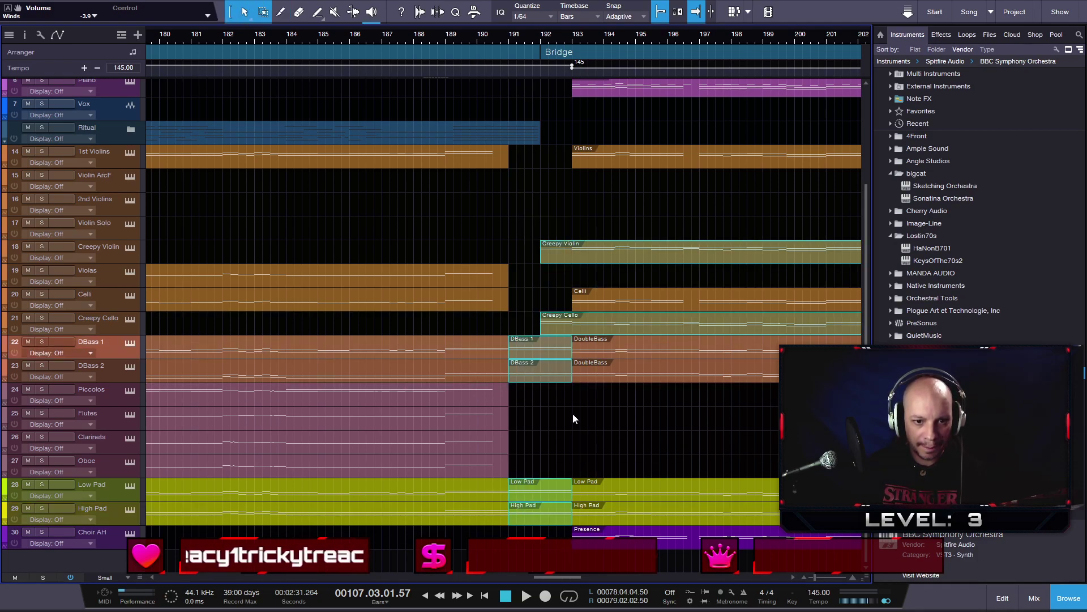
left_click(578, 449)
key("3")
left_click(571, 324)
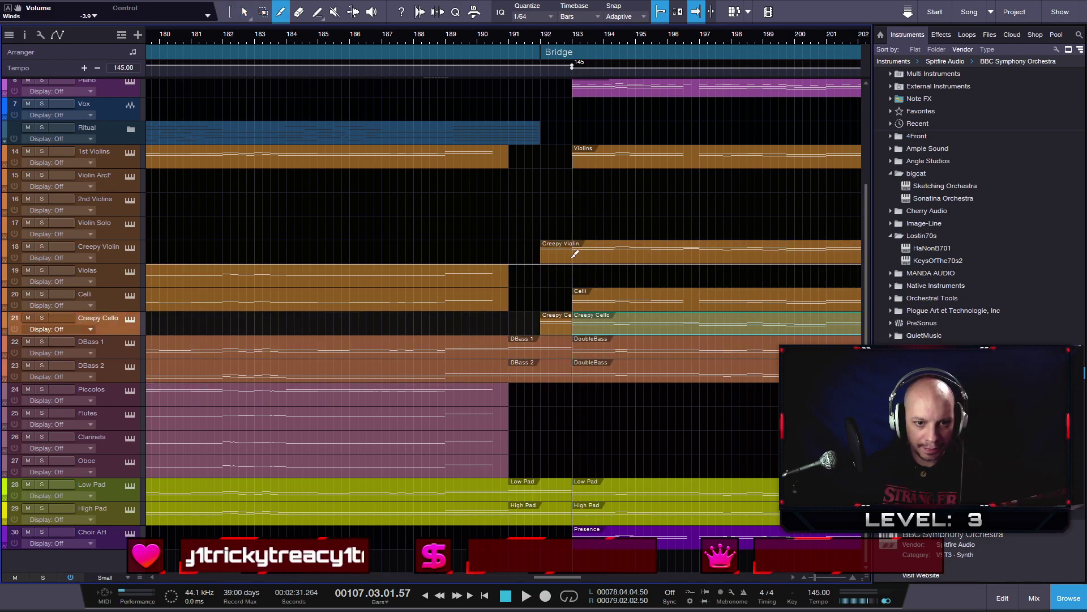
left_click(571, 256)
- Try to copy the short split events leading into the second Bridge and paste them at bar 106, before the first Bridge
key("2")
left_click_drag(540, 207, 565, 539)
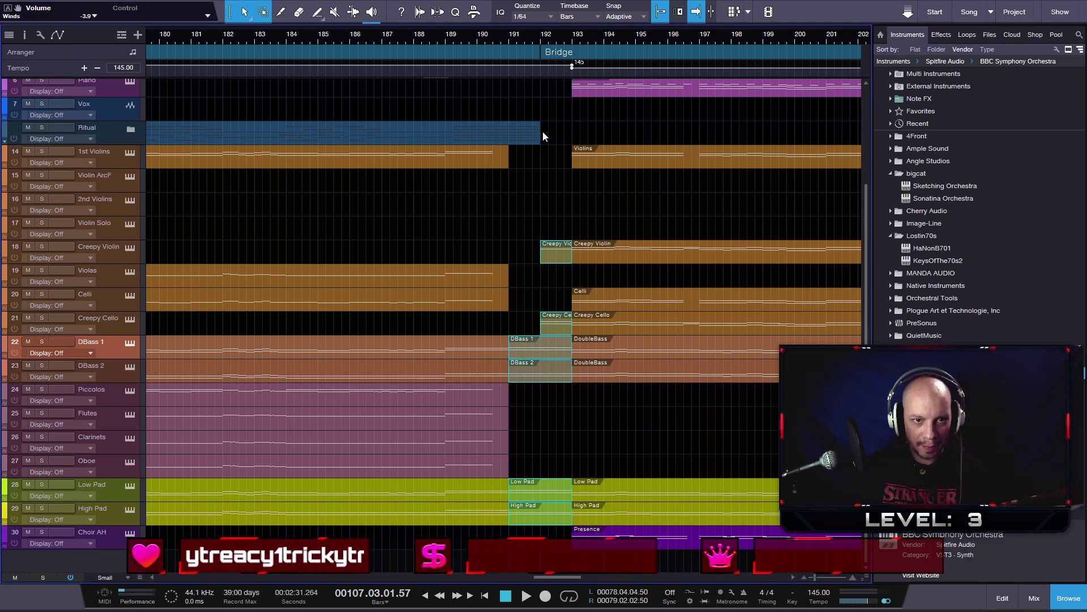
left_click_drag(593, 42, 800, 12)
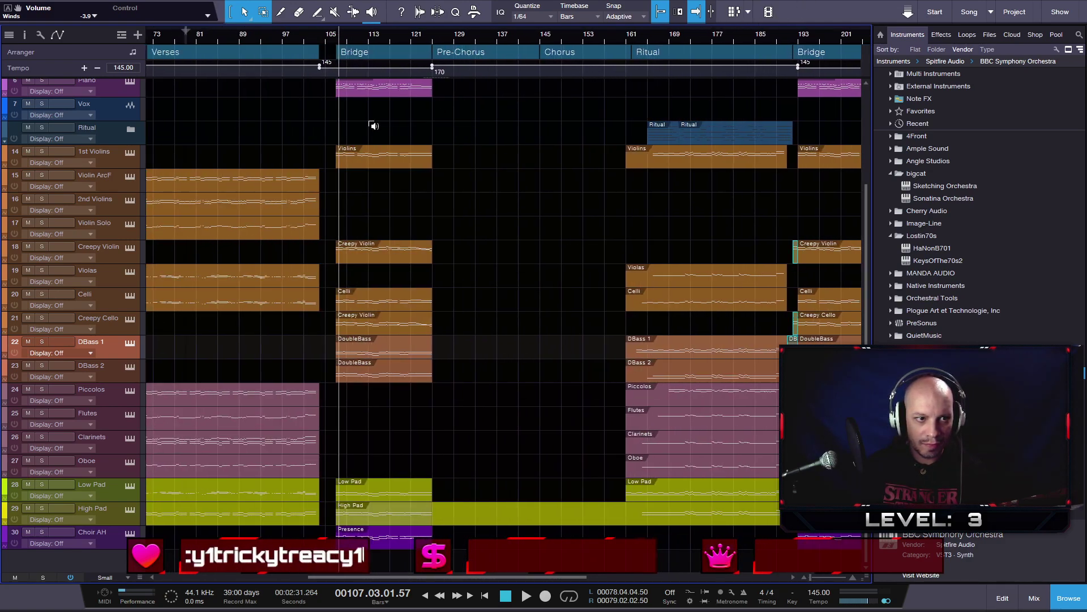
scroll(294, 141, "up", 6)
left_click_drag(514, 142, 495, 520)
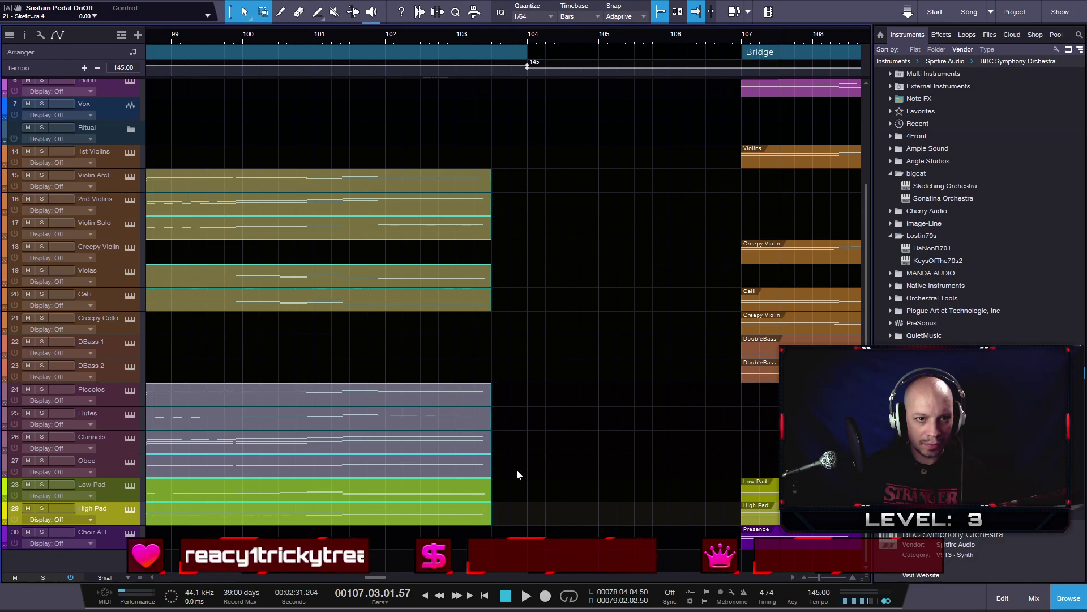
left_click(671, 35)
key("ctrl+v")
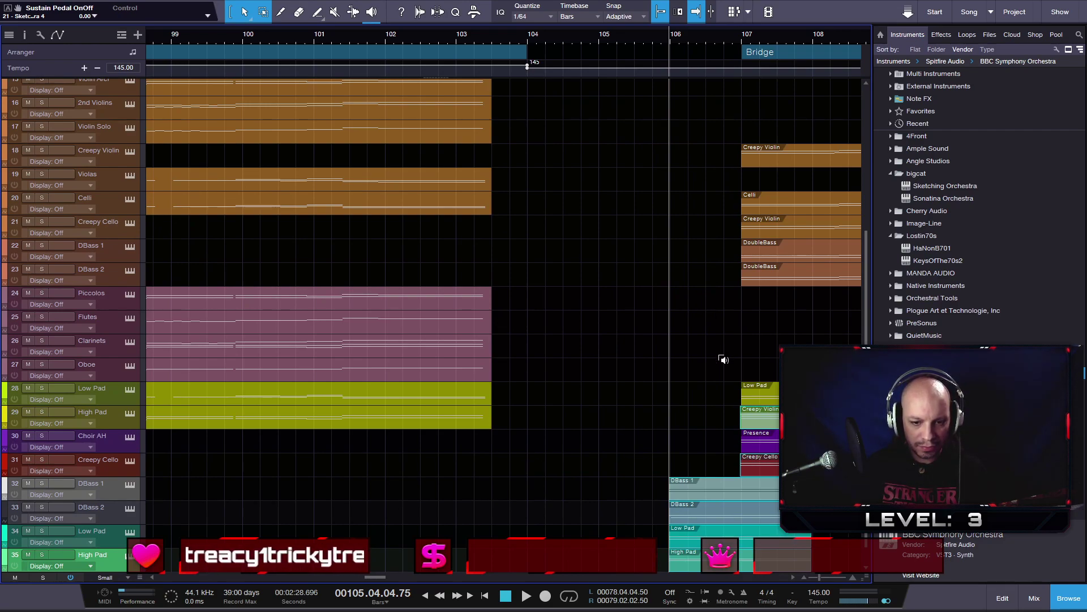
- Try moving the pasted events up to the string tracks, and undo both the move and the paste
scroll(723, 359, "down", 1)
scroll(723, 378, "down", 3)
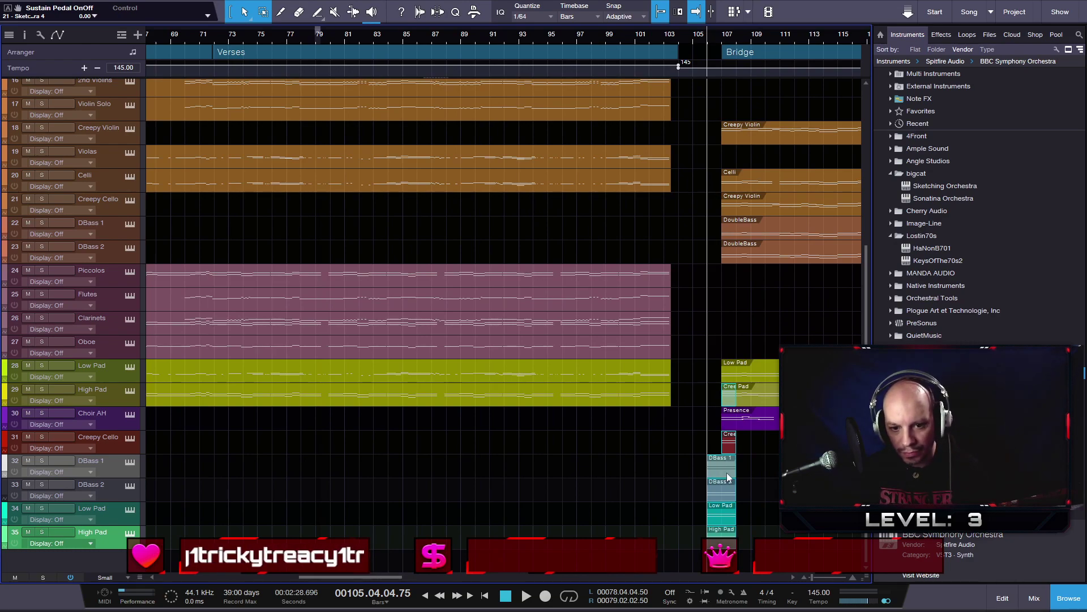
left_click_drag(731, 405, 657, 138)
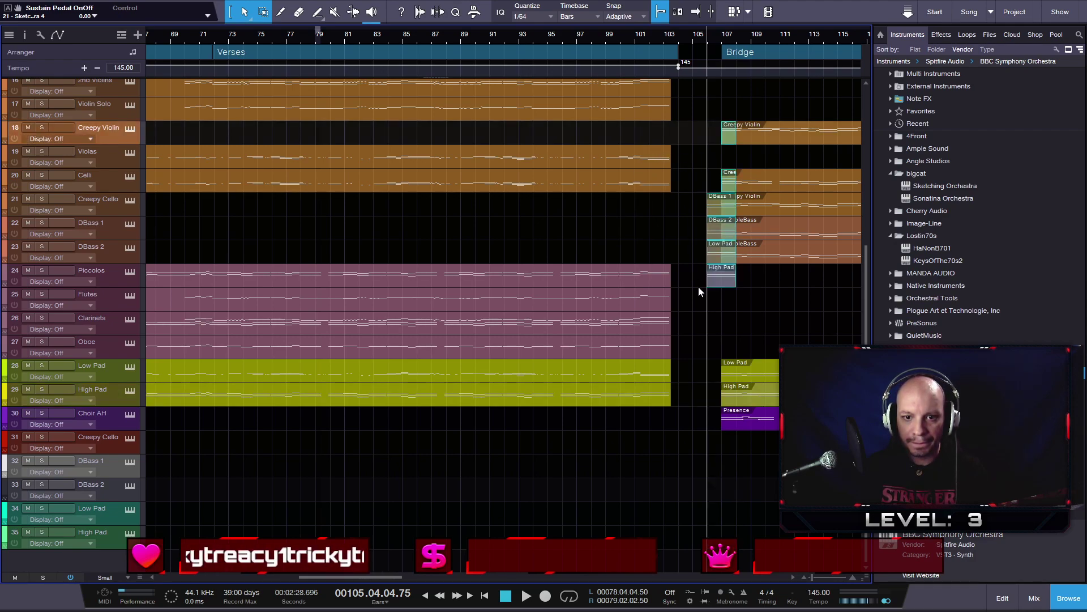
key("ctrl+z")
key("ctrl+z")
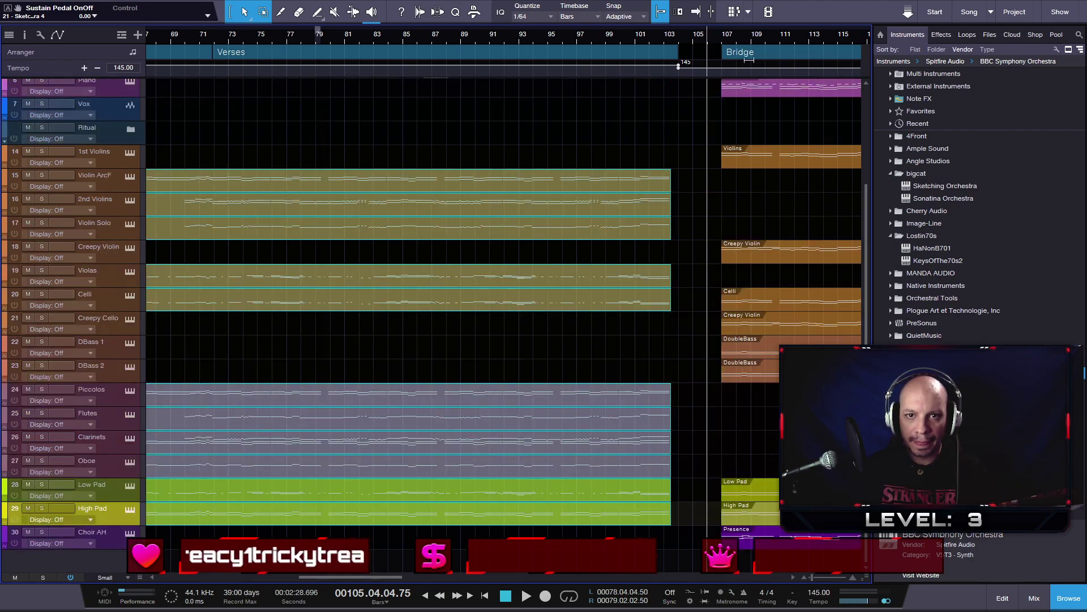
- Try pasting the copied transition events again just after the end of the Verses at bar 104, and undo the paste
scroll(715, 37, "right", 1)
left_click(649, 94)
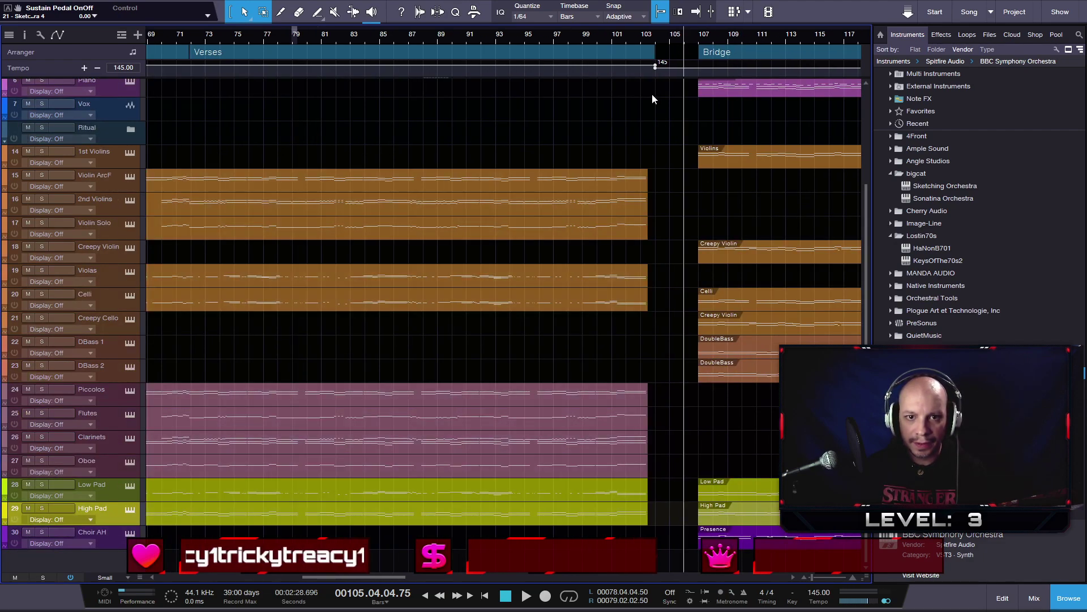
left_click(659, 37)
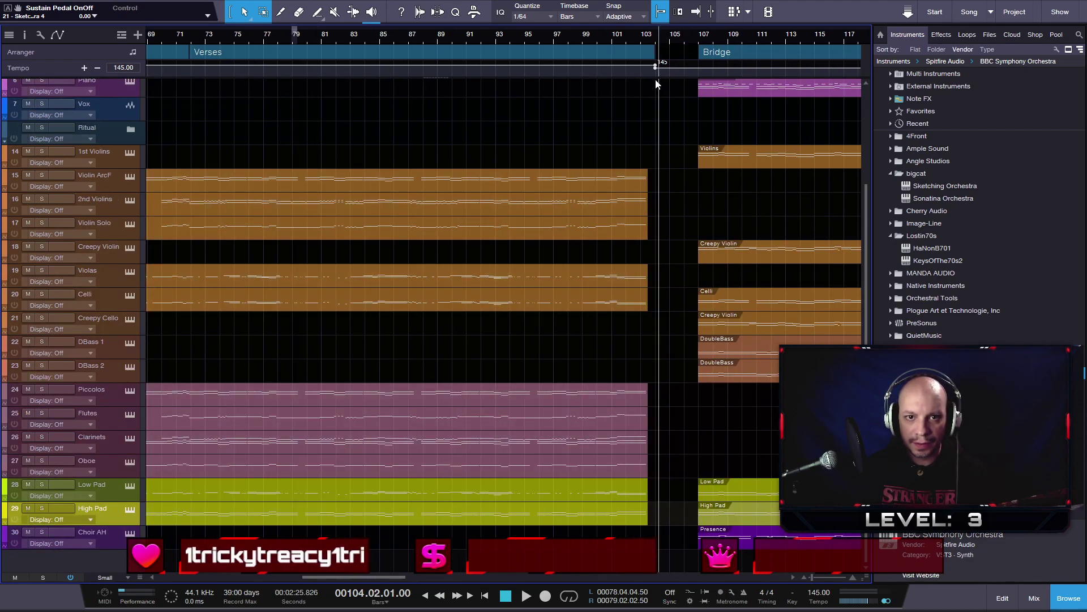
right_click(661, 125)
left_click(702, 269)
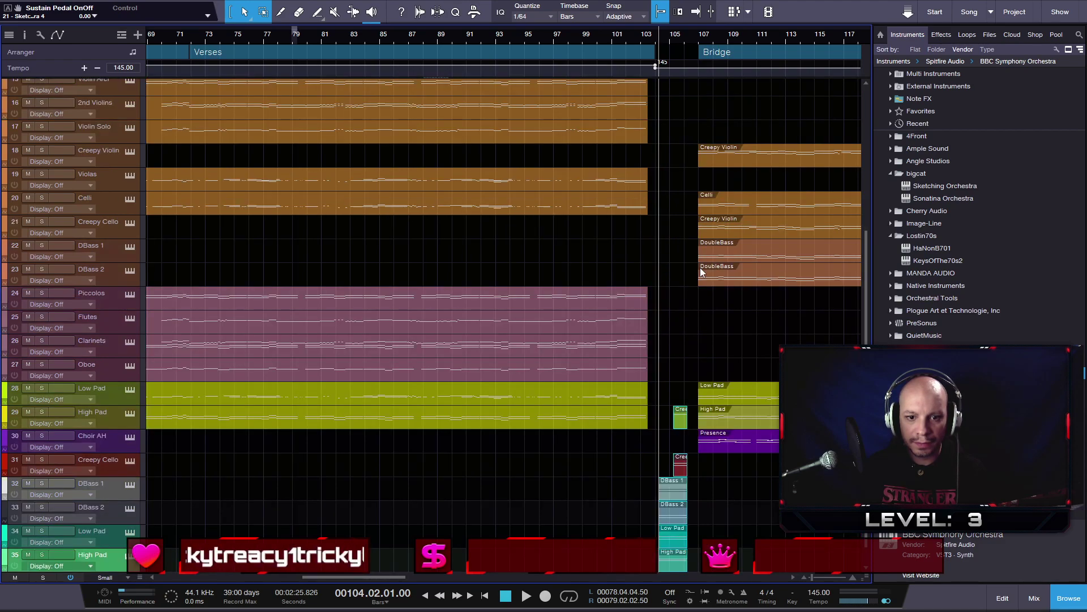
scroll(698, 348, "up", 4)
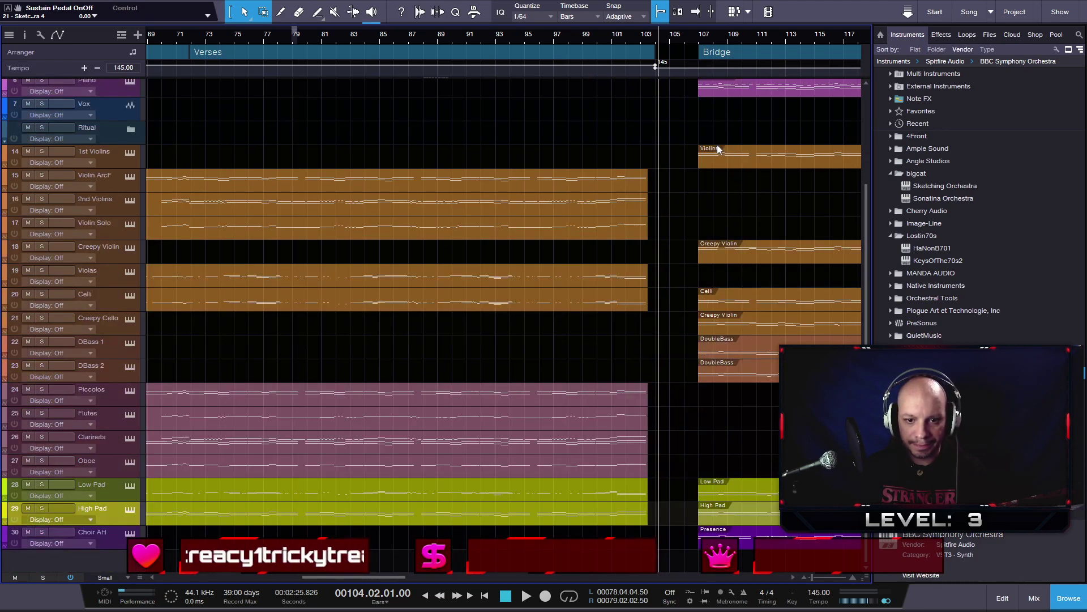
- Duplicate the short Creepy Violin, Creepy Cello, DBass and pad events that lead into the second Bridge
left_click_drag(783, 34, 209, 14)
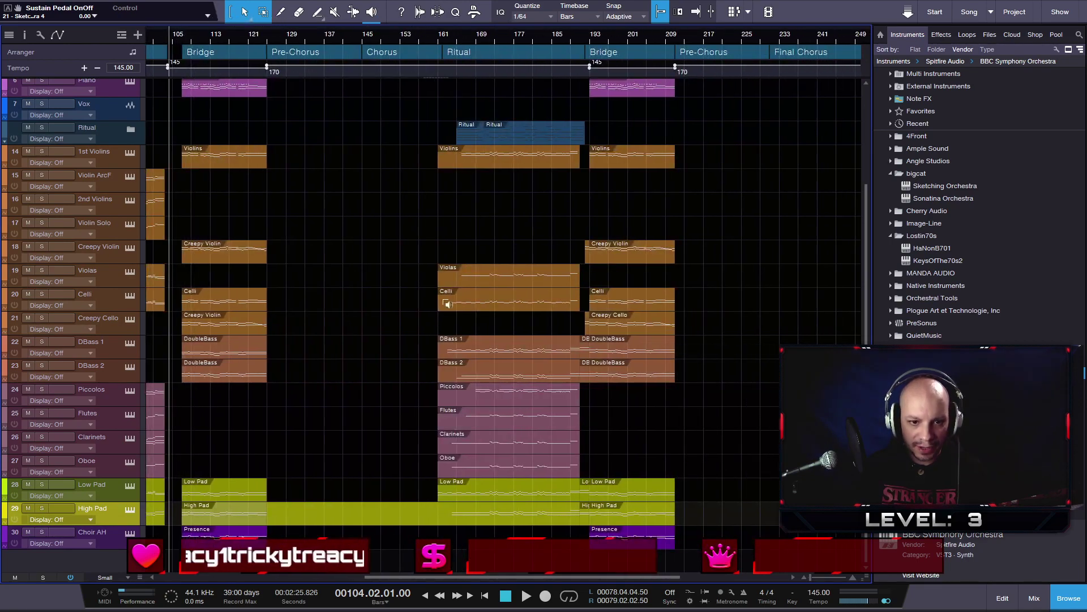
scroll(475, 322, "up", 4)
left_click_drag(732, 41, 537, 38)
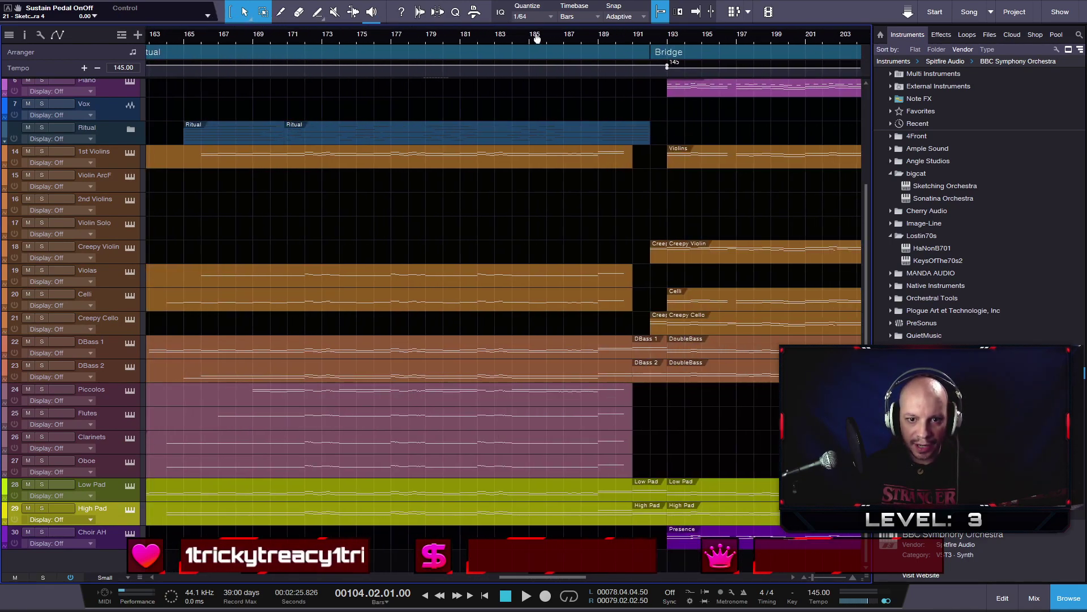
left_click_drag(642, 330, 660, 497)
key("d")
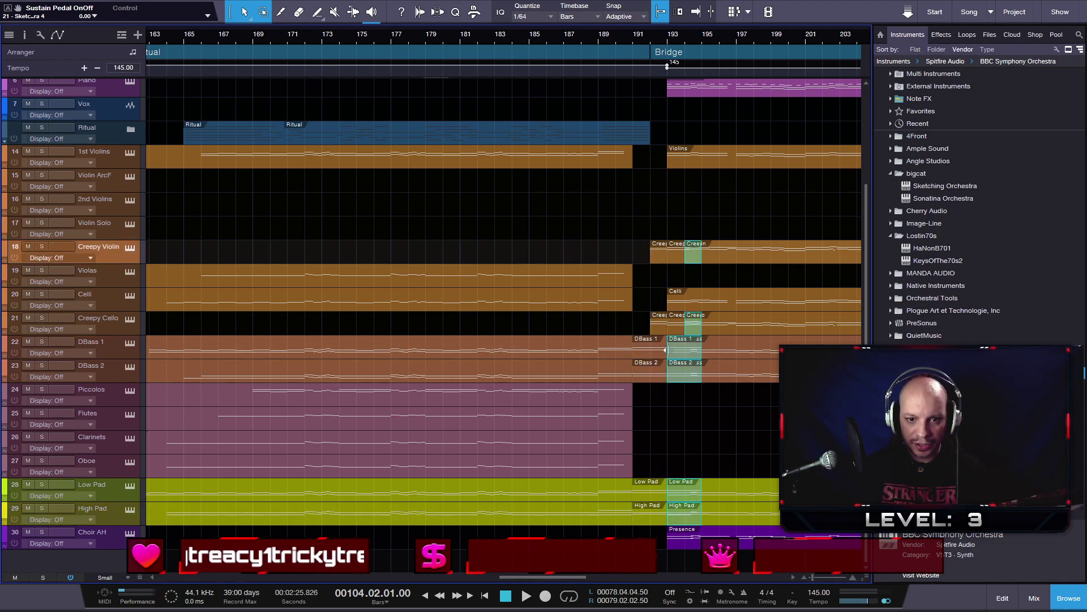
- Move the duplicated transition events before the first Bridge so that they end exactly at bar 107
left_click_drag(692, 266, 524, 253)
scroll(551, 293, "up", 5)
scroll(561, 266, "up", 8)
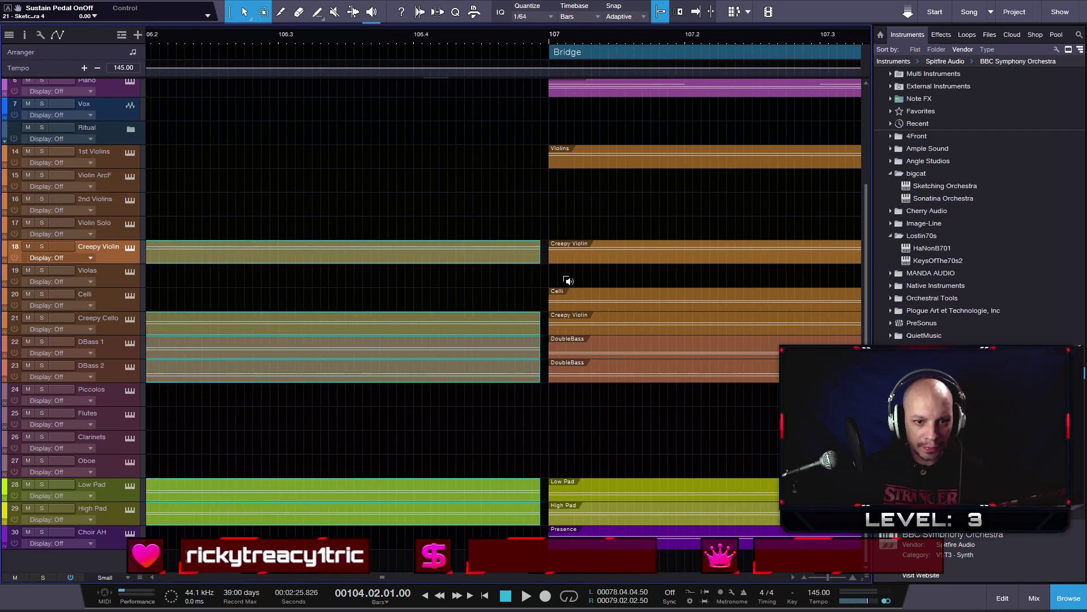
scroll(504, 272, "down", 8)
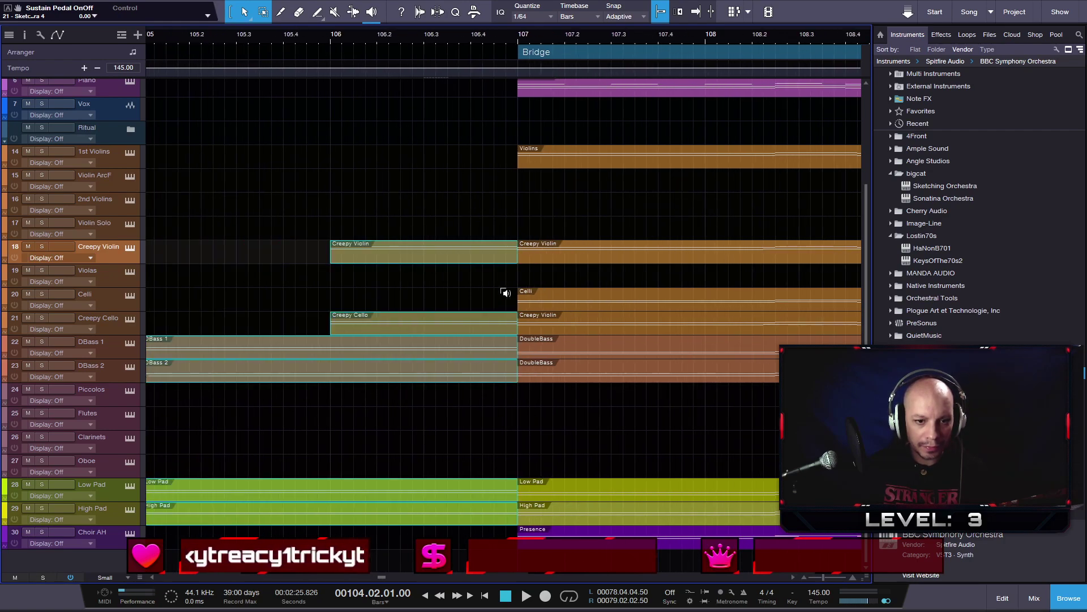
- Move the Intro and Verses sections about one bar later, closer to the transition events before the first Bridge
left_click_drag(307, 139, 468, 511)
scroll(359, 554, "up", 4)
key("ctrl+z")
left_click_drag(395, 50, 485, 53)
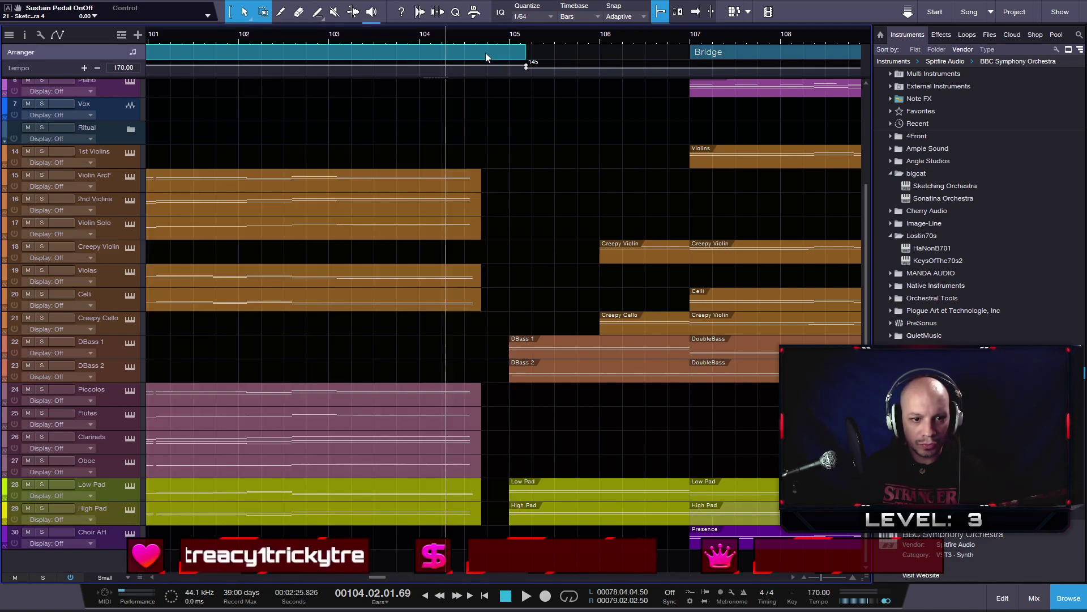
- Select the string, woodwind and pad events ending the Verses and open the Low Pad event in the note editor
scroll(521, 218, "up", 3)
left_click_drag(413, 134, 441, 524)
scroll(441, 524, "up", 2)
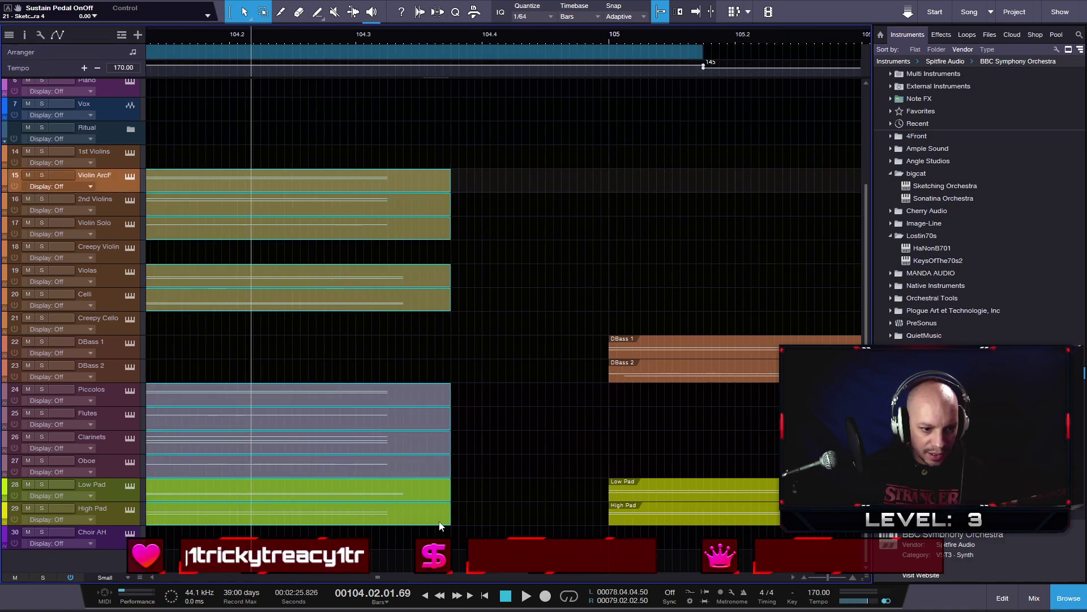
double_click(391, 497)
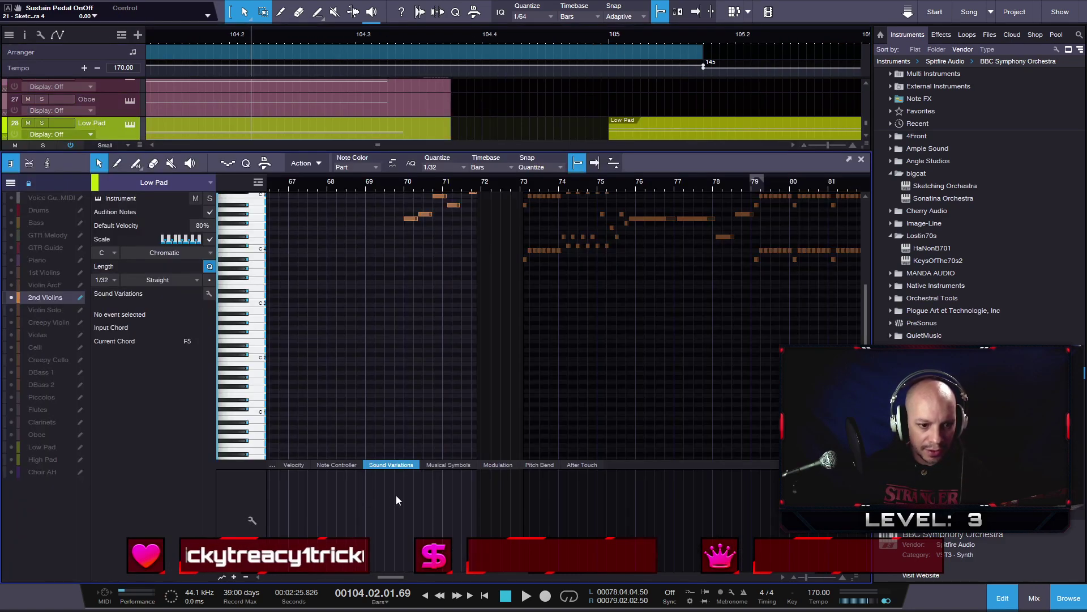
scroll(470, 329, "up", 5)
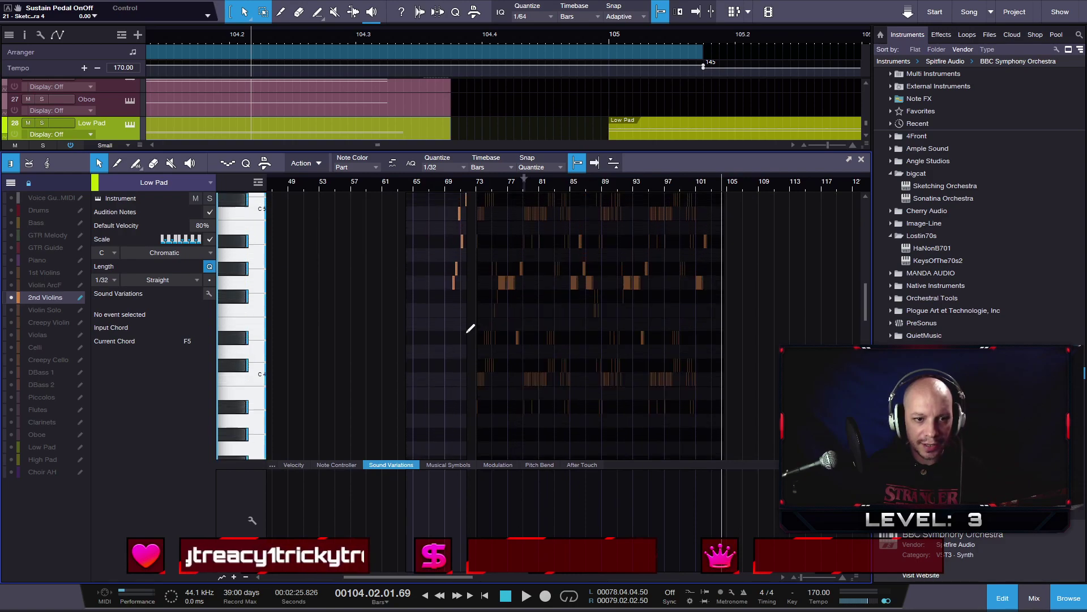
scroll(470, 328, "up", 4)
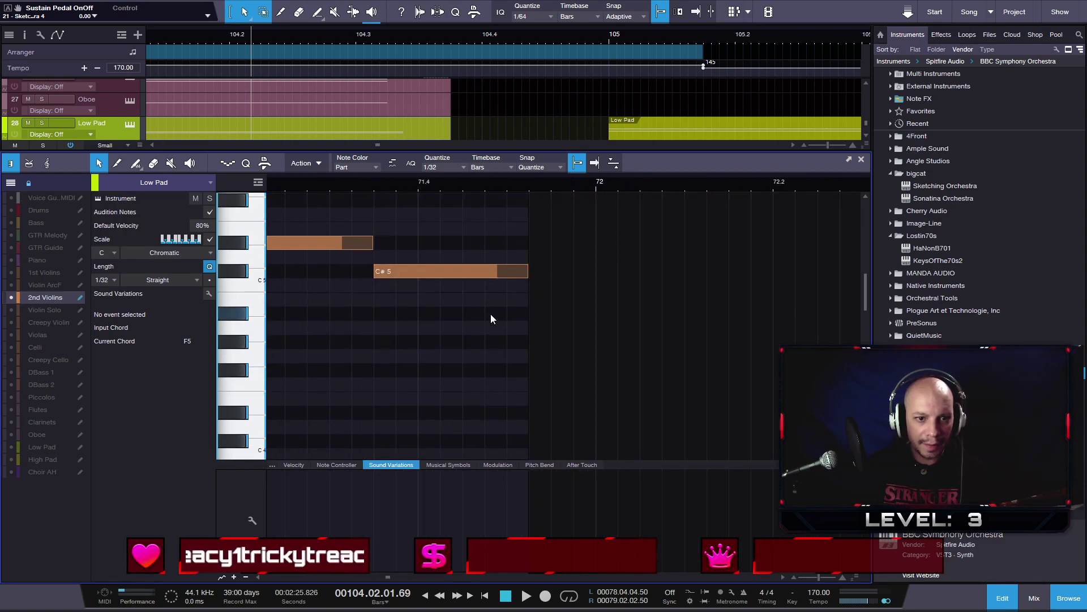
- Show the notes of all tracks from 2nd Violins to Choir AH, and compare the High Pad and Low Pad notes
left_click_drag(12, 309, 6, 497)
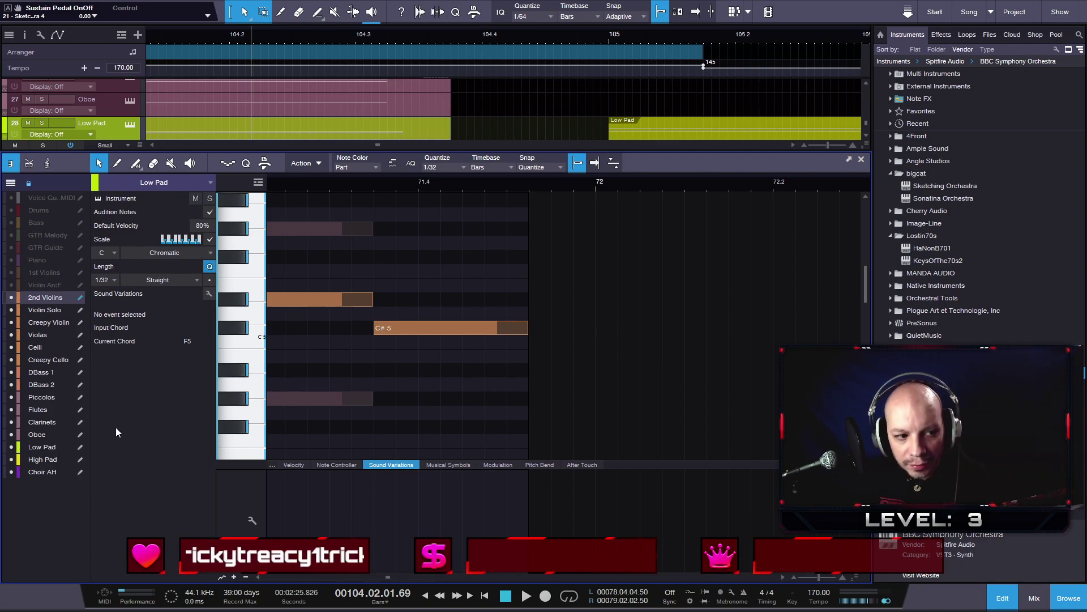
left_click(46, 459)
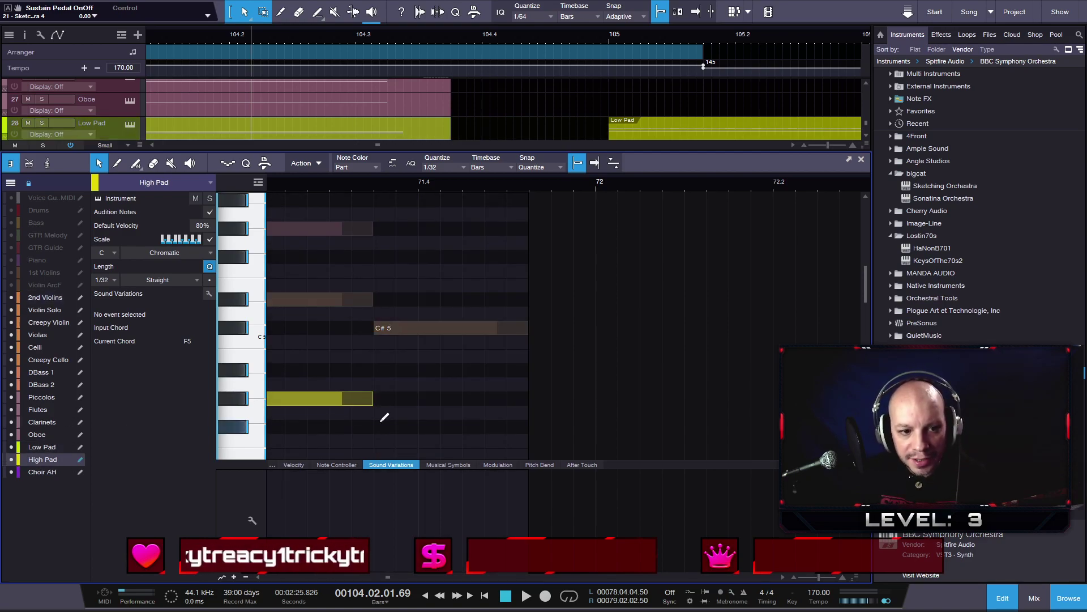
scroll(384, 418, "down", 2)
left_click(43, 447)
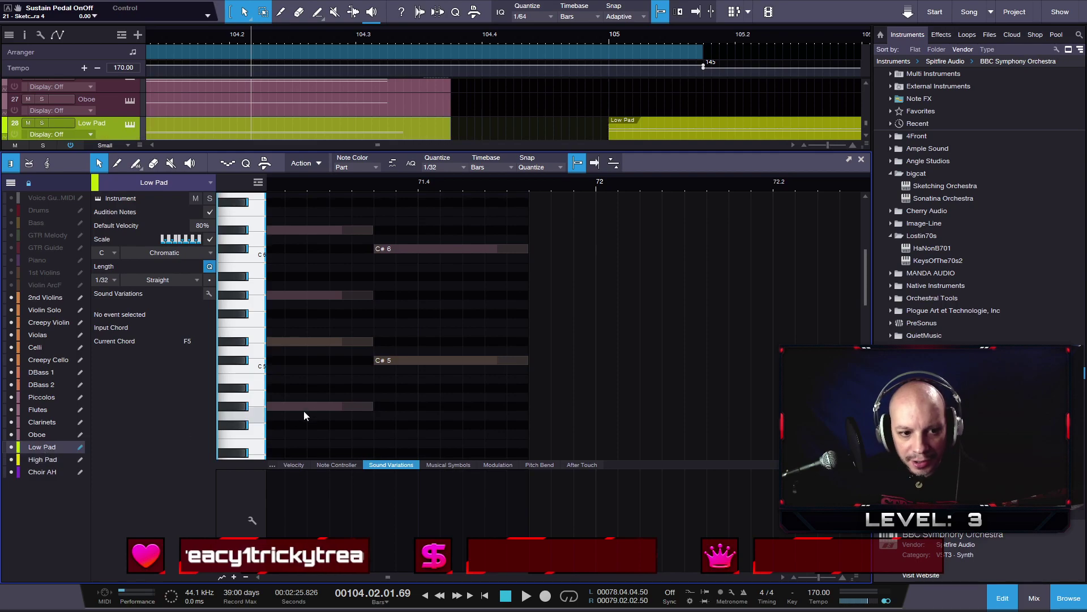
scroll(348, 401, "down", 3)
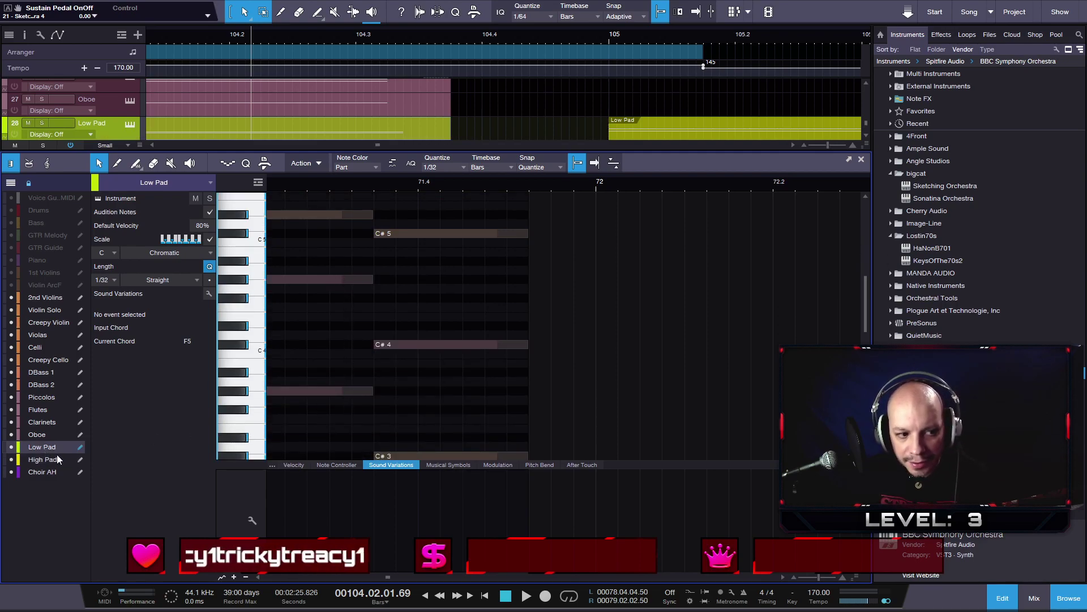
scroll(359, 381, "down", 4)
scroll(470, 424, "up", 4)
scroll(639, 413, "up", 3)
scroll(518, 132, "down", 1)
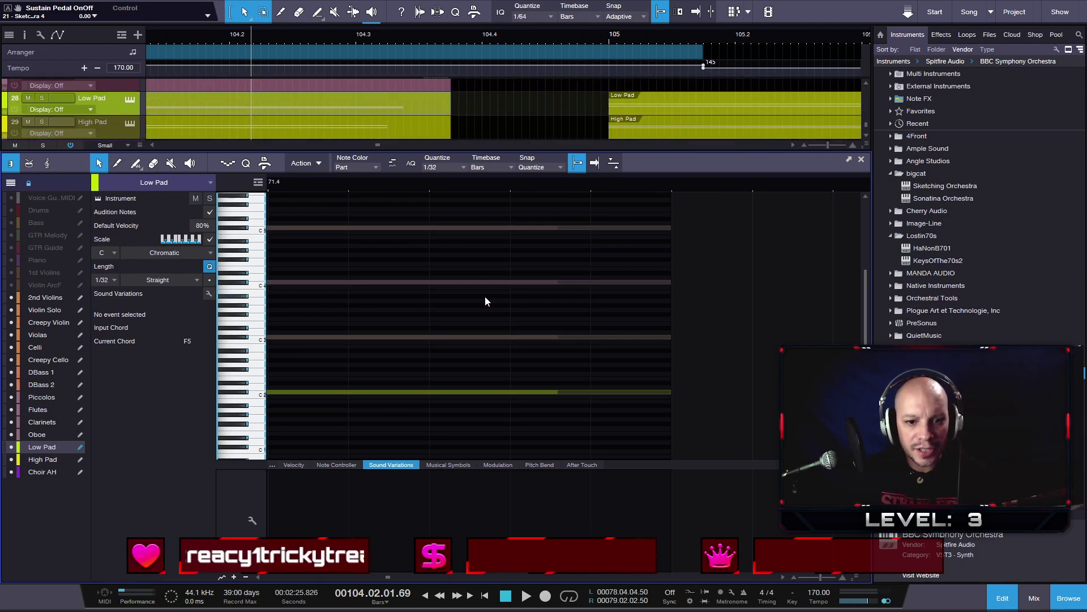
- Examine the Low Pad notes around the end of the Verses against the other tracks, and play the passage into bar 105
left_click(311, 106)
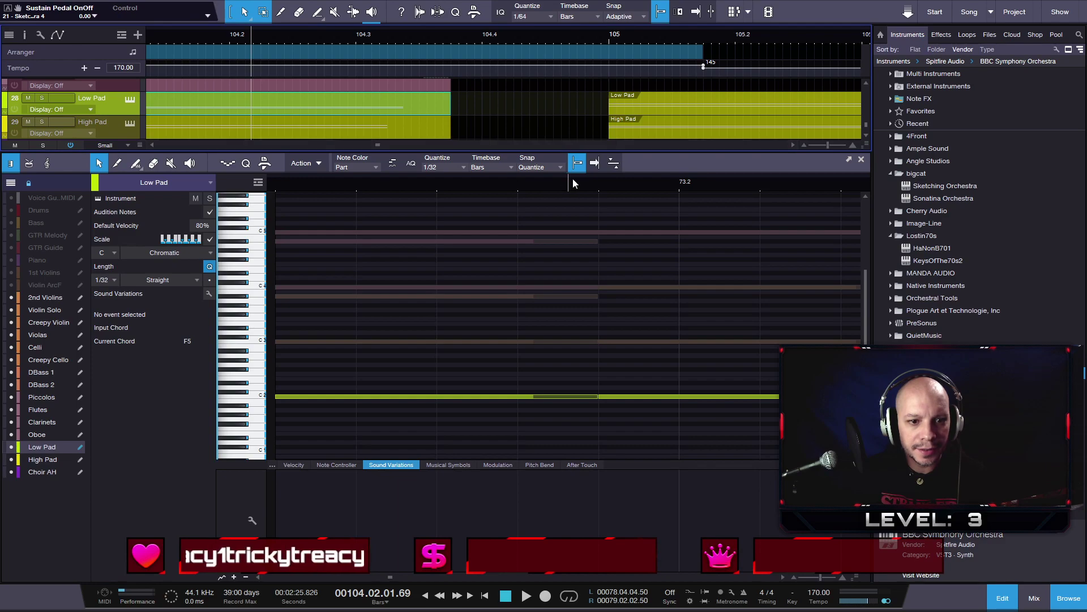
left_click_drag(649, 181, 645, 116)
scroll(609, 338, "up", 5)
scroll(509, 414, "up", 6)
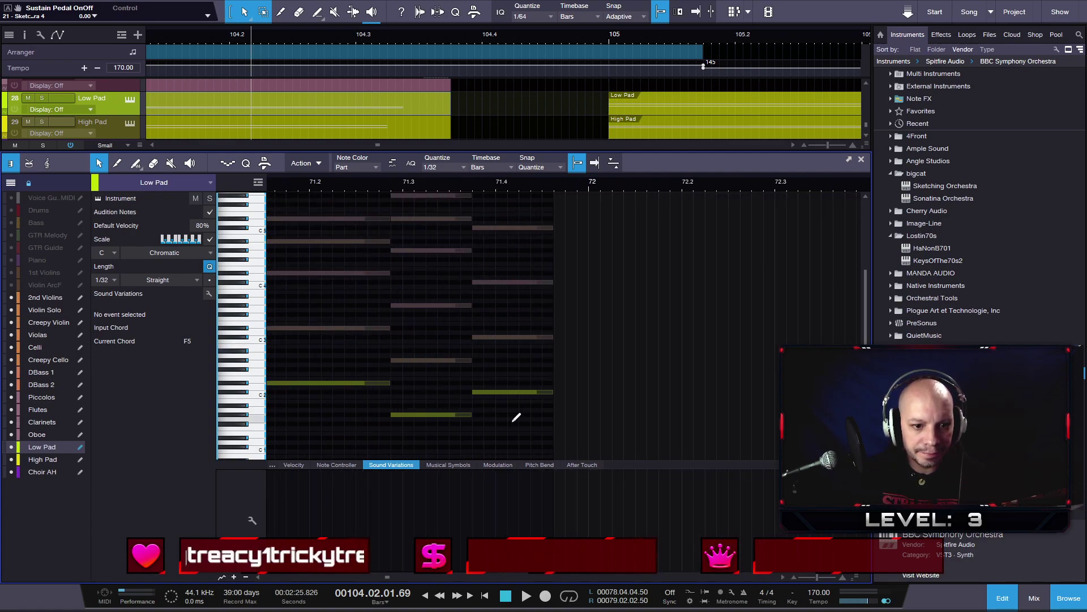
left_click(423, 106)
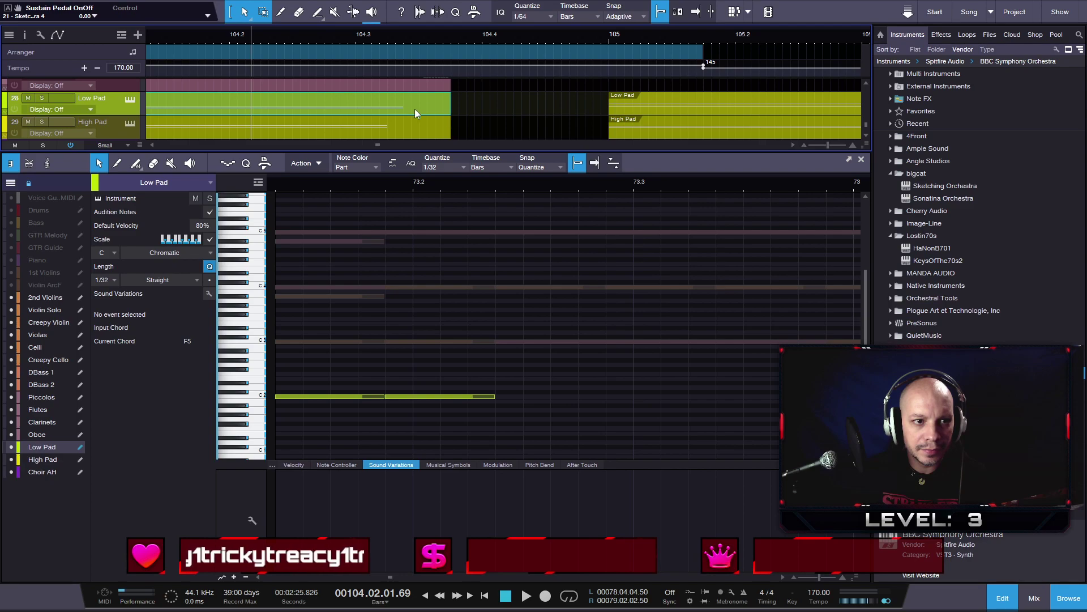
scroll(474, 258, "down", 4)
key("space")
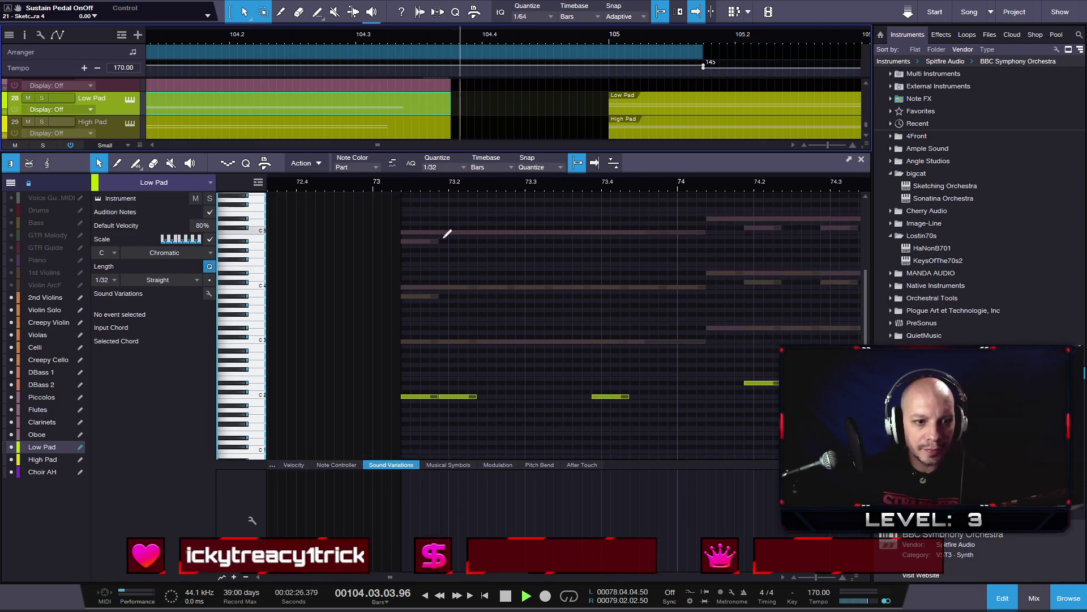
key("w")
key("w")
key("w")
key("w")
key("space")
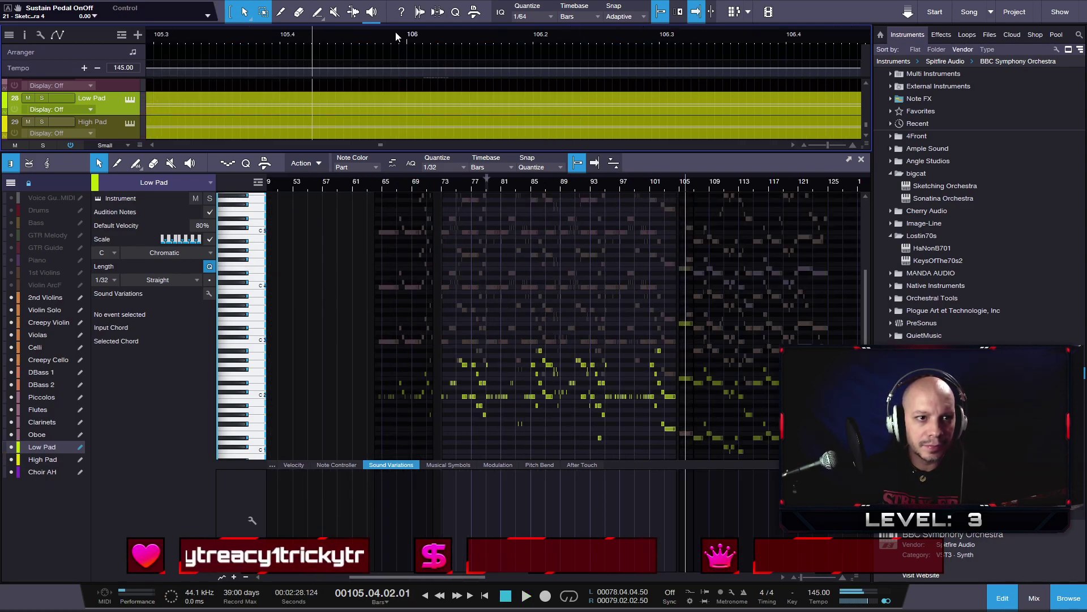
- Shorten the last two Low Pad notes of the Verses so that they end at 104.03.02.00
left_click_drag(398, 36, 527, 13)
left_click(232, 36)
key("e")
key("e")
key("e")
key("e")
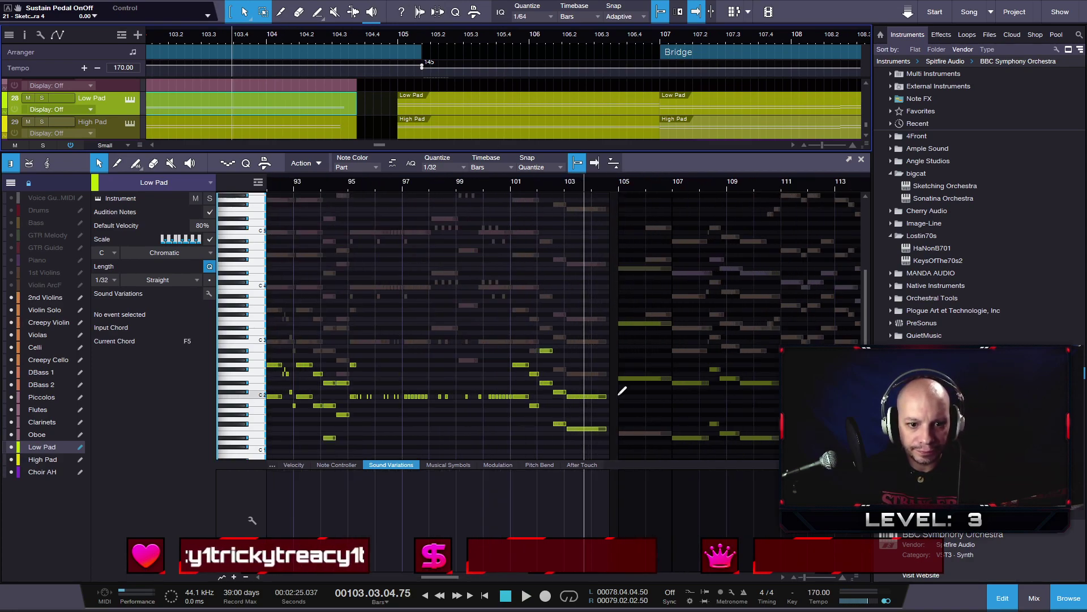
scroll(553, 407, "up", 3)
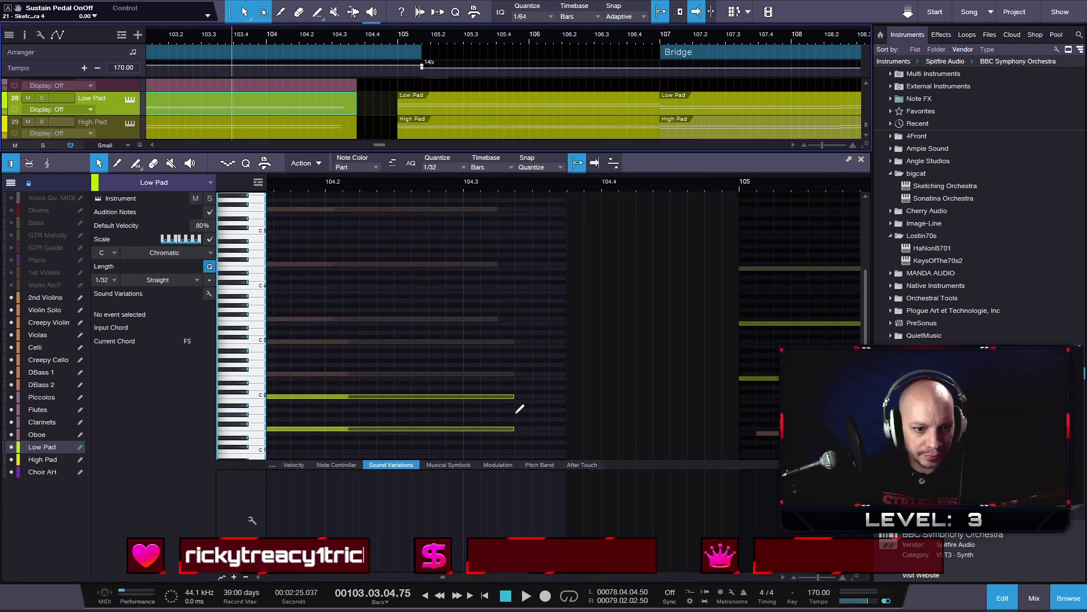
left_click_drag(492, 378, 497, 428)
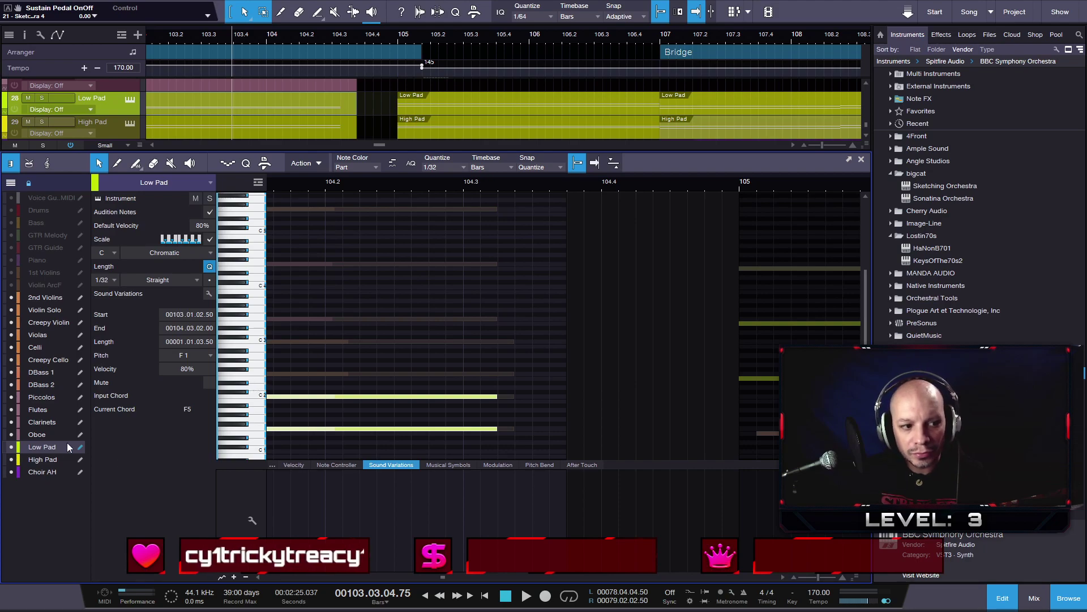
- Switch the note editor to High Pad and display the Bass notes alongside it at the end of the Verses
left_click(76, 460)
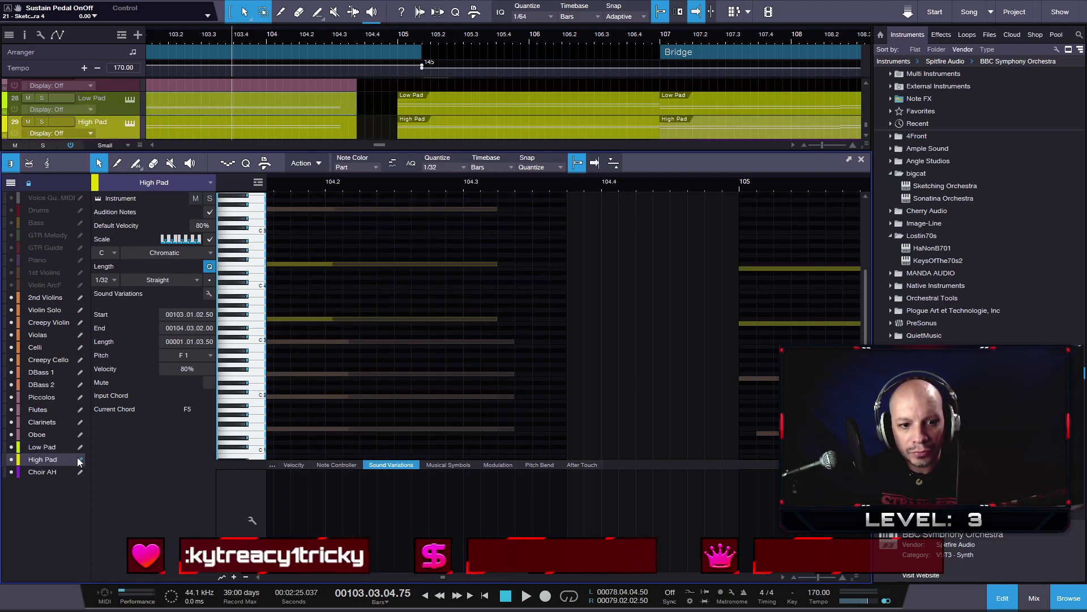
scroll(352, 110, "up", 8)
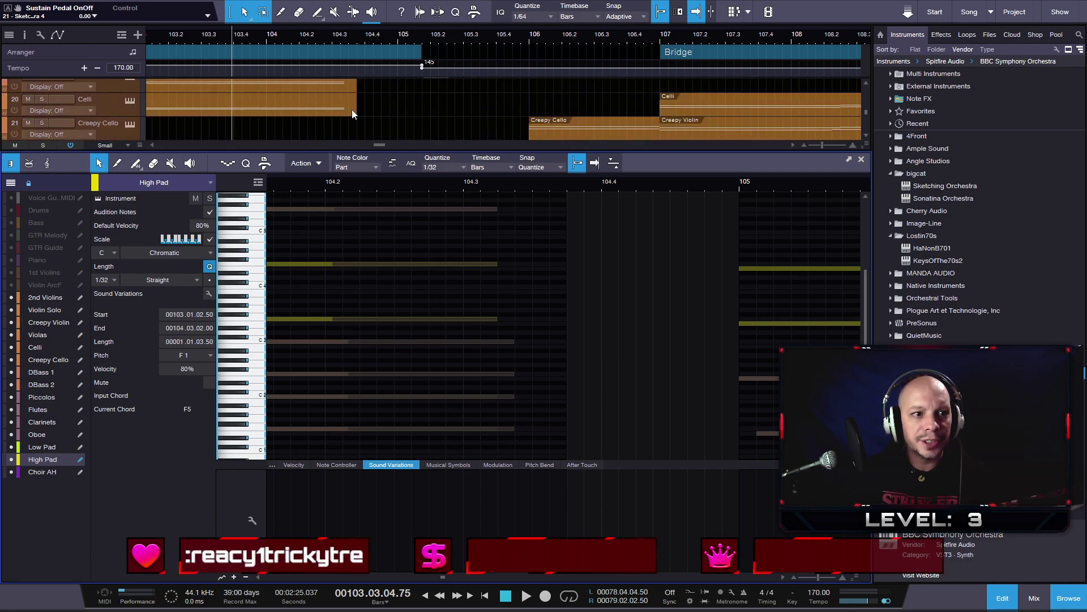
scroll(352, 110, "up", 18)
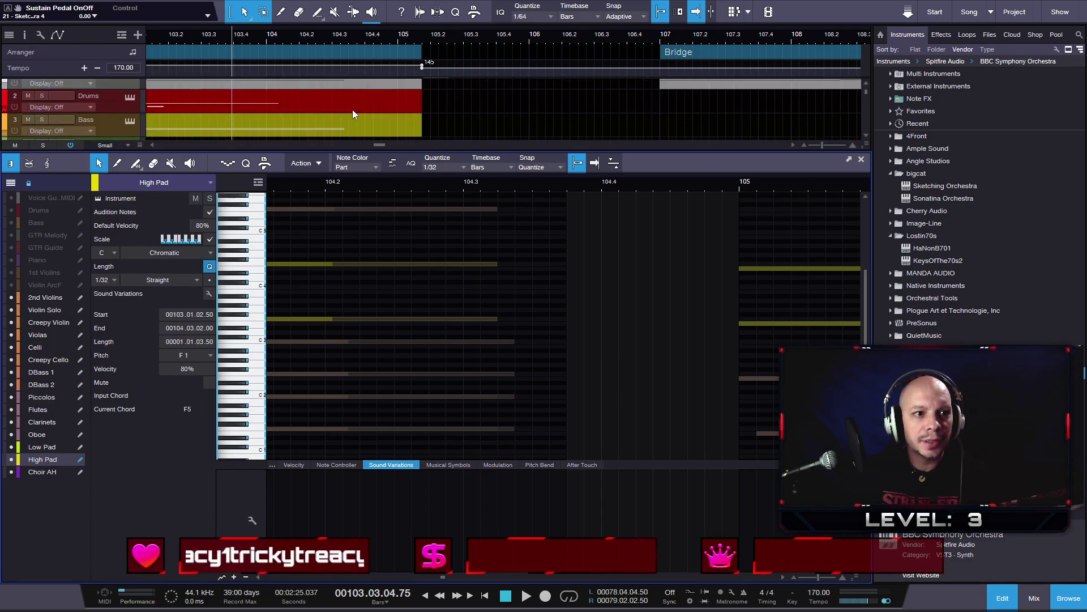
scroll(352, 110, "up", 2)
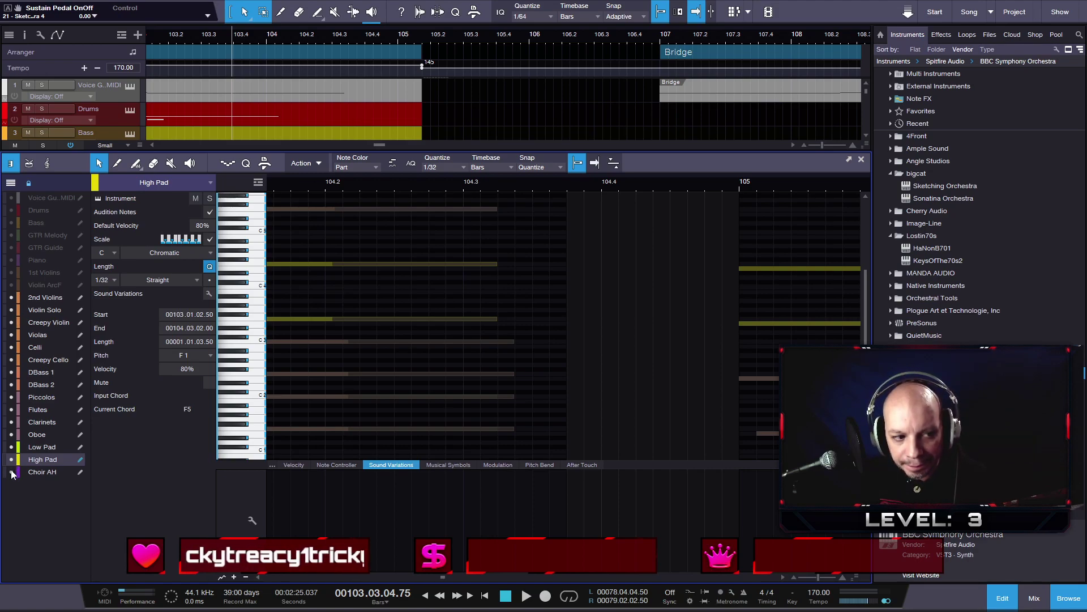
left_click(11, 224)
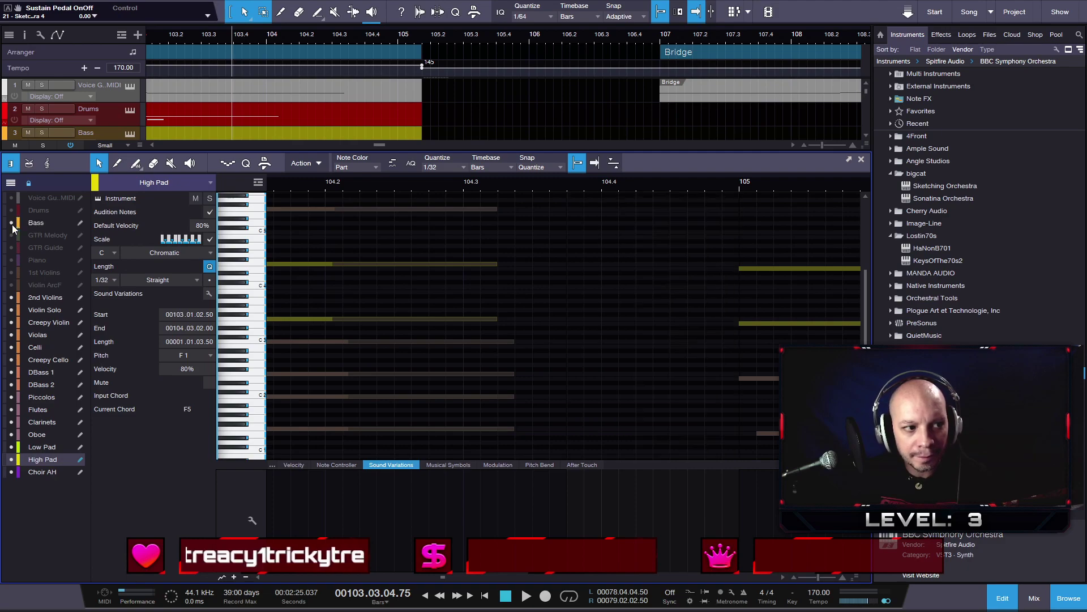
left_click(81, 223)
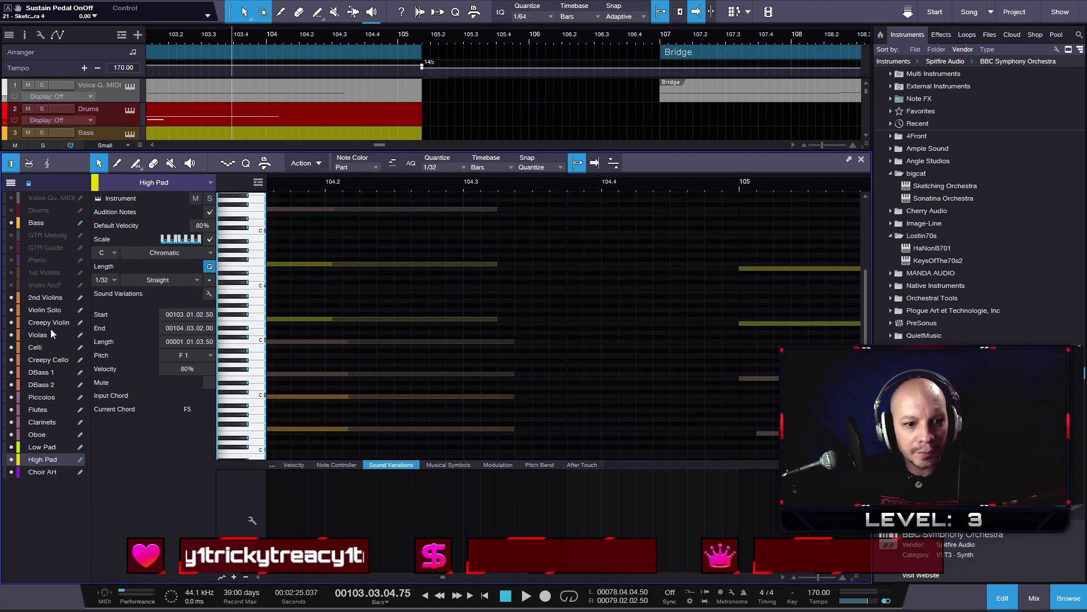
- Make Bass the active part and compare its final Verses notes with those of the tracks from Violas to Low Pad
left_click(17, 473)
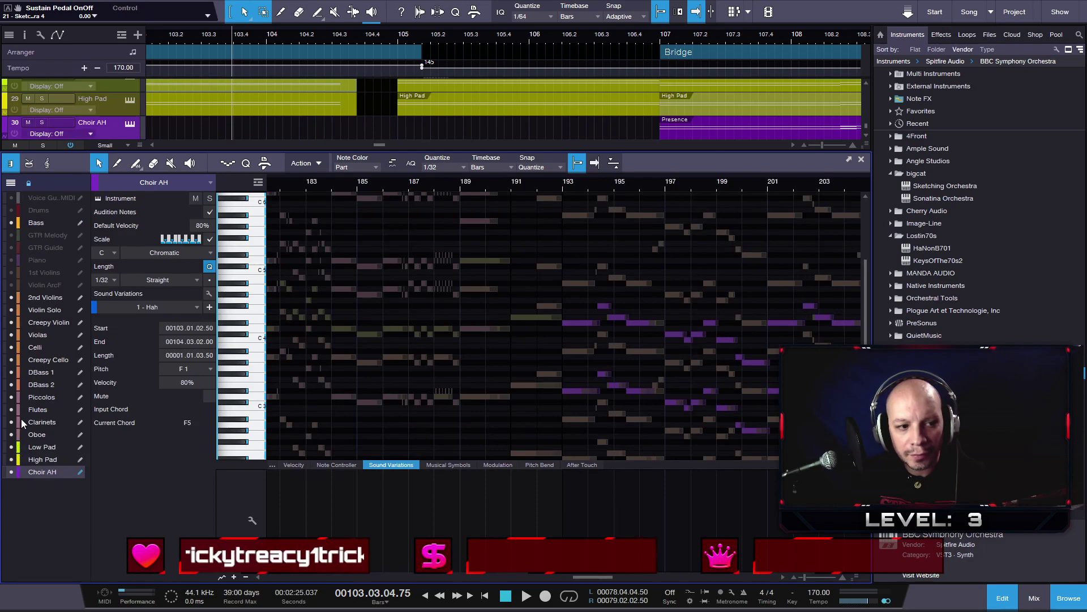
left_click_drag(11, 334, 1, 472)
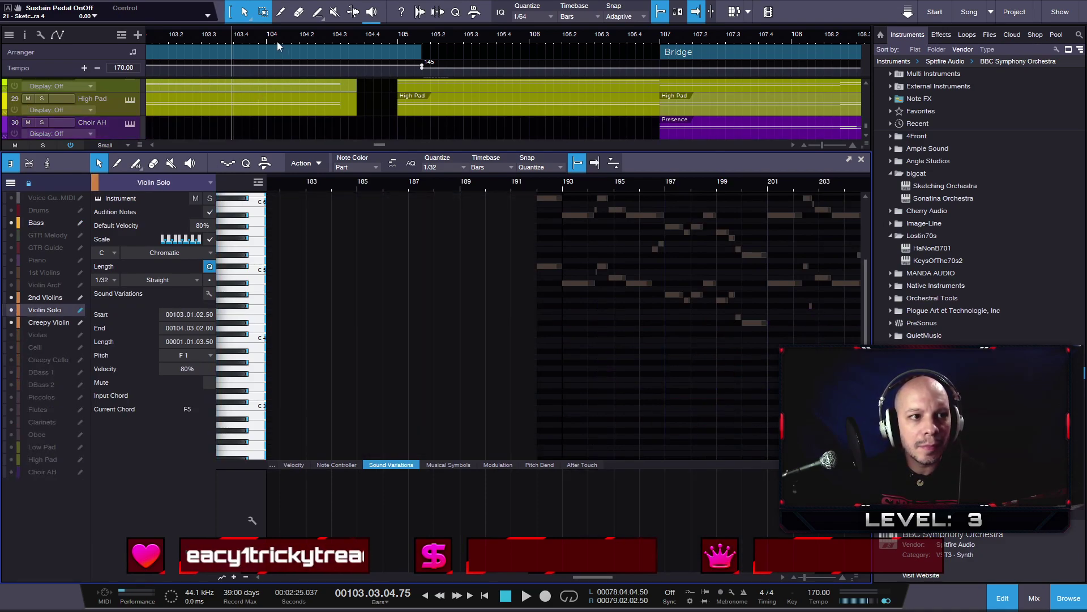
left_click(37, 228)
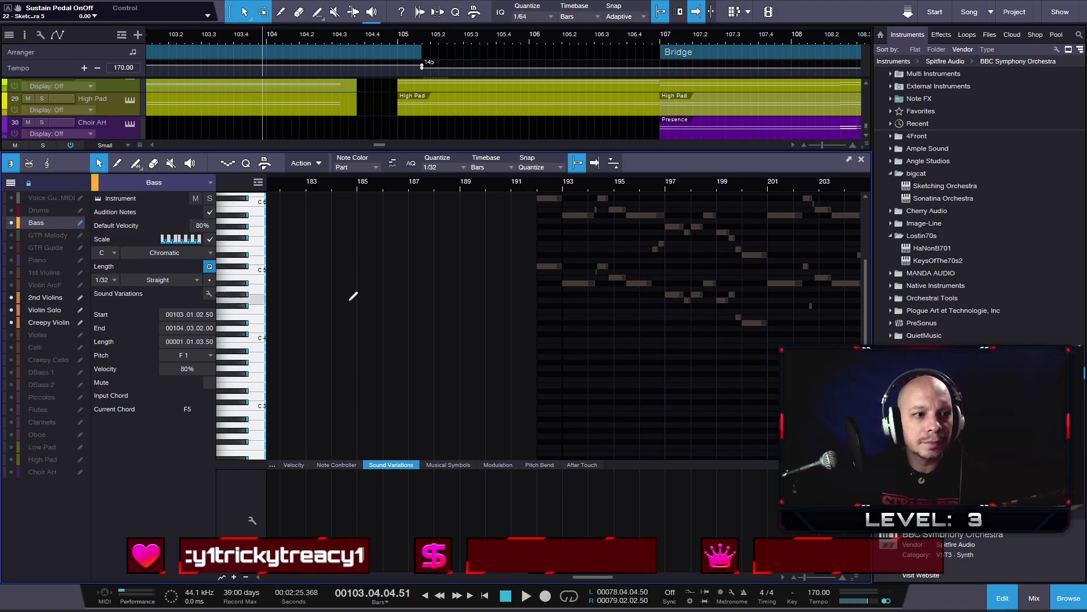
scroll(350, 293, "down", 5)
scroll(398, 370, "down", 5)
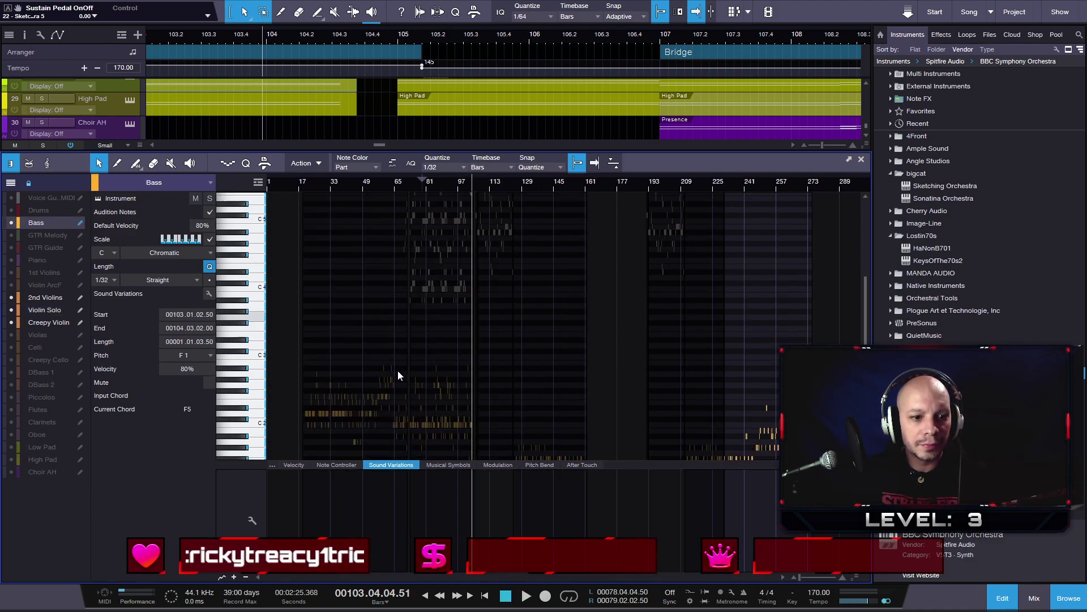
scroll(460, 414, "up", 4)
scroll(559, 417, "up", 6)
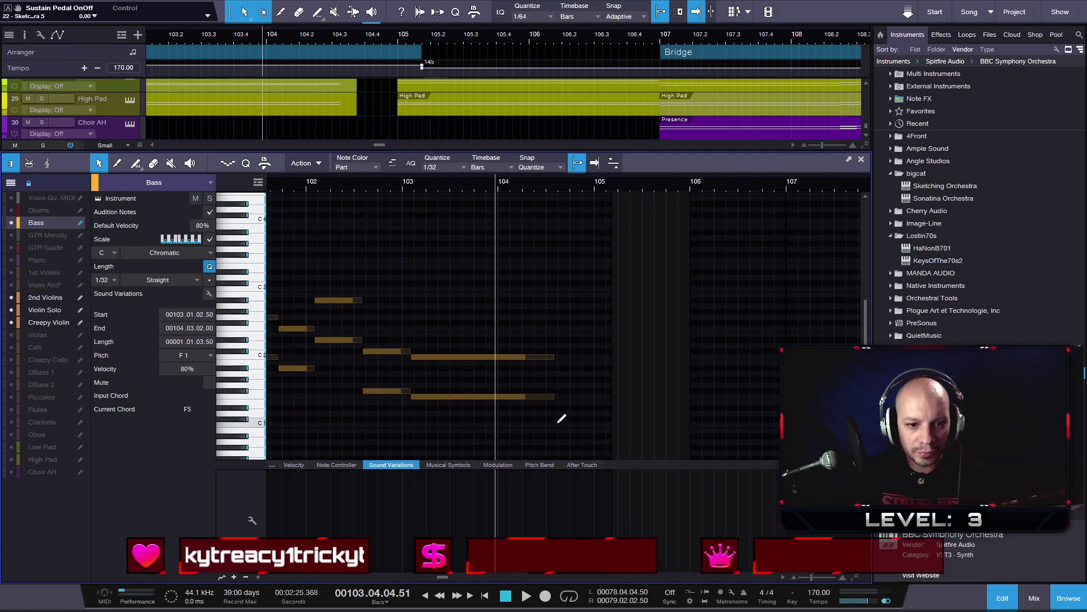
left_click_drag(10, 337, 9, 452)
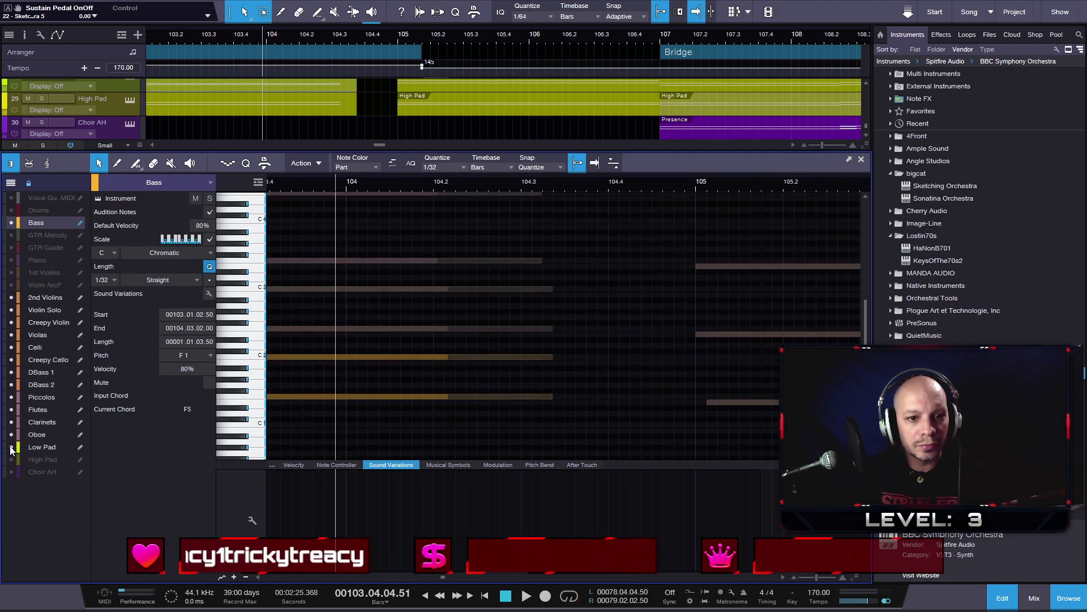
- Close the note editor and trim the string, woodwind and pad events ending the Verses to just after beat 3 of bar 104
left_click(861, 160)
scroll(435, 236, "down", 3)
scroll(369, 316, "down", 5)
scroll(372, 317, "up", 6)
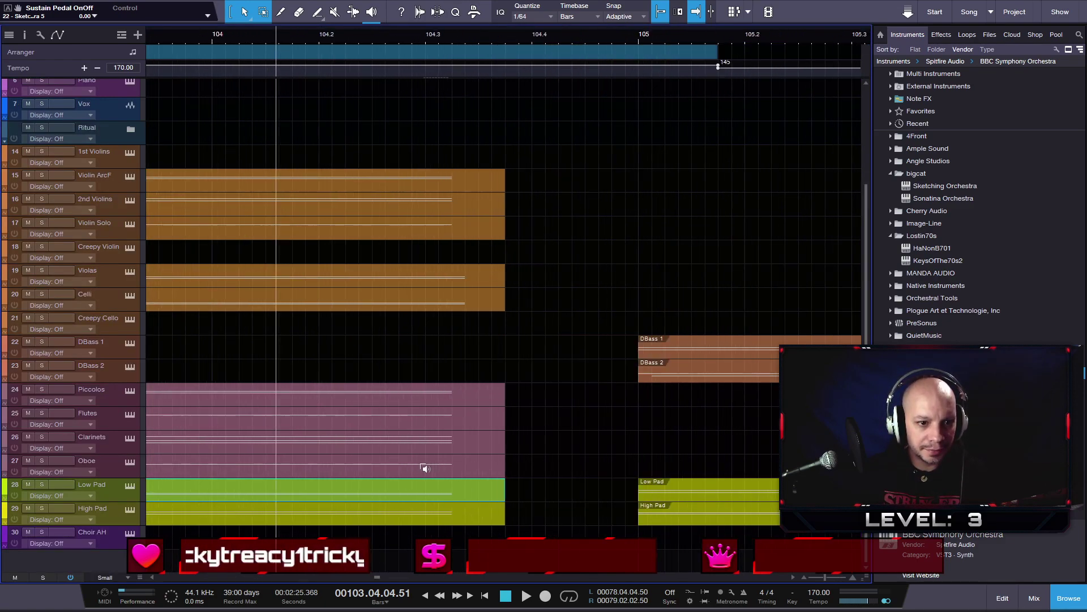
left_click_drag(531, 532, 451, 278)
scroll(511, 344, "down", 2)
left_click_drag(555, 249, 485, 182)
scroll(521, 236, "down", 2)
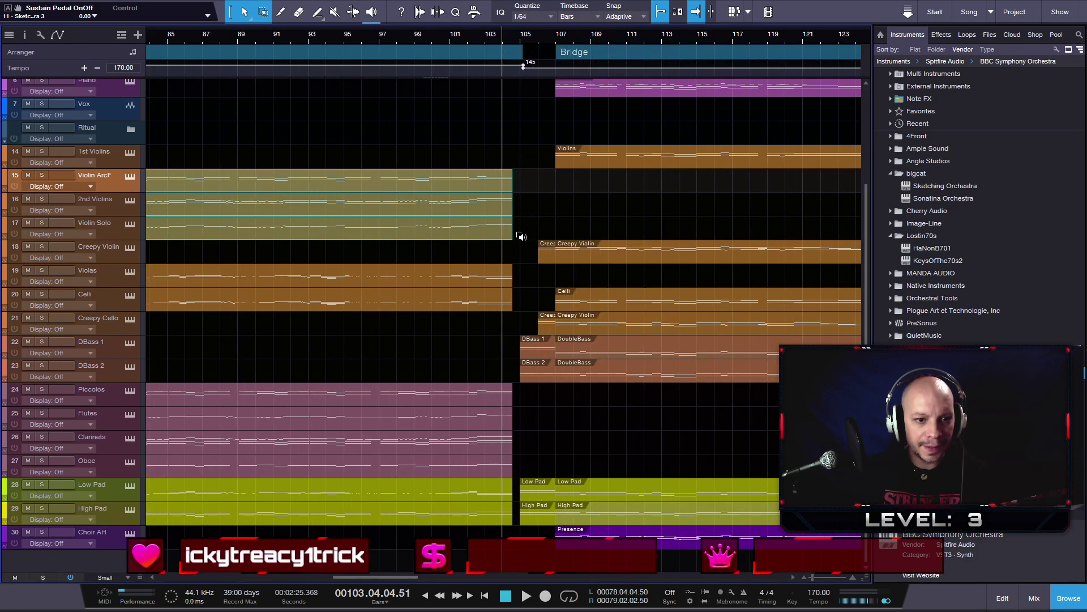
scroll(516, 225, "up", 4)
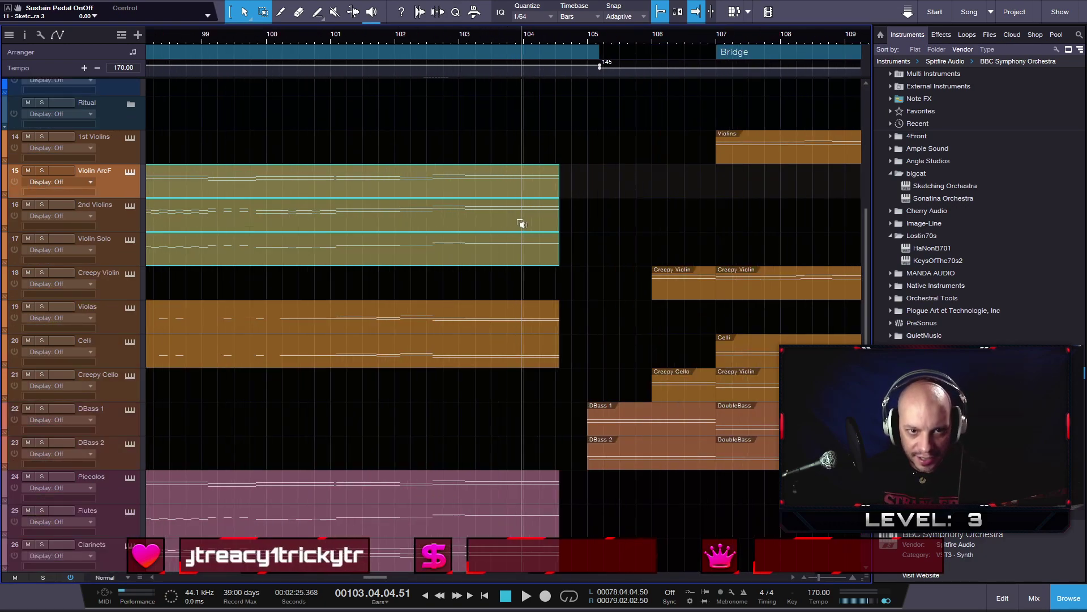
left_click_drag(546, 52, 564, 56)
key("ctrl+z")
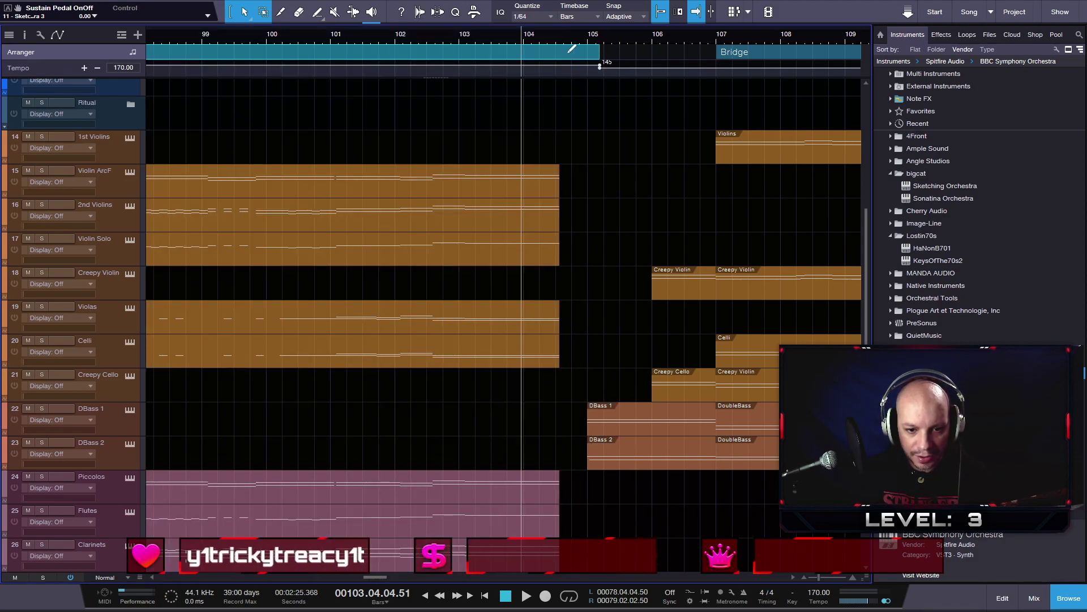
left_click_drag(566, 57, 528, 52)
key("ctrl+z")
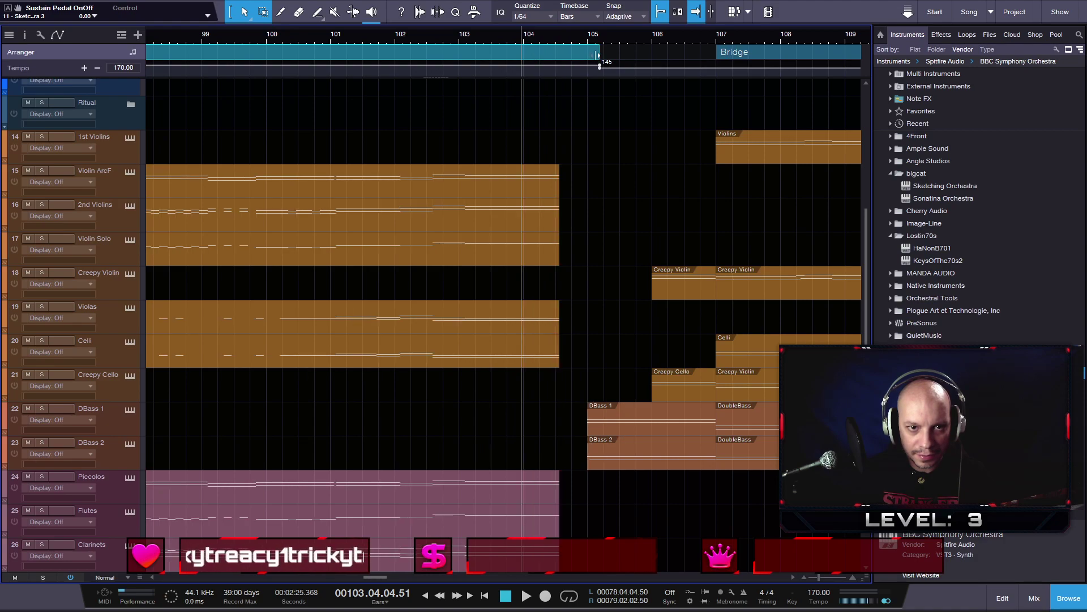
- Shorten the Verses section to the end of its trimmed events, and move it so that it ends exactly at bar 105
left_click_drag(595, 55, 556, 55)
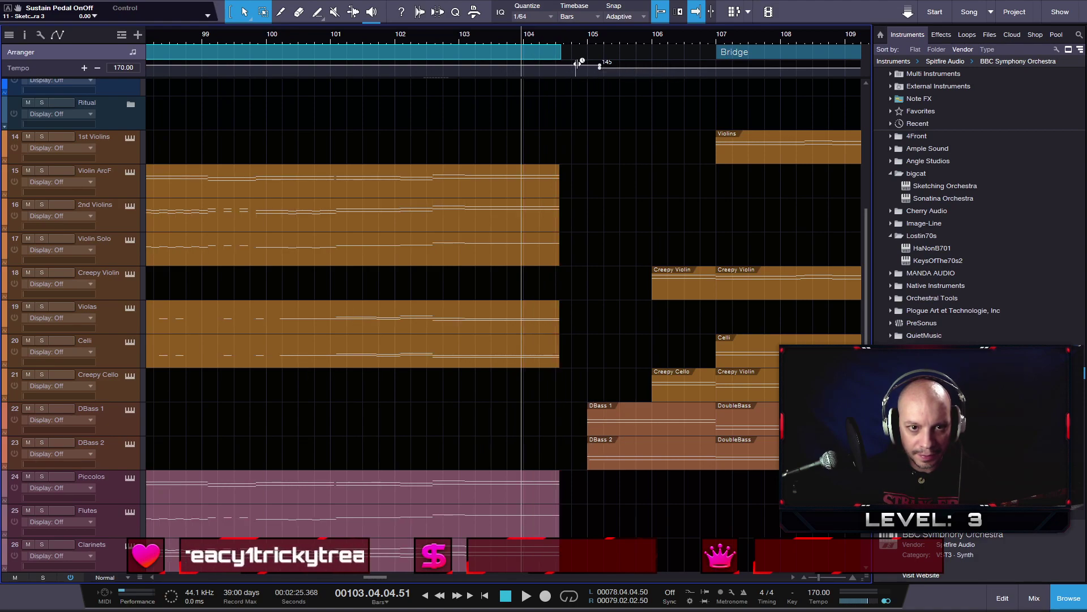
scroll(574, 65, "up", 5)
scroll(510, 52, "up", 2)
left_click_drag(451, 53, 408, 53)
scroll(558, 99, "down", 7)
left_click_drag(515, 51, 583, 49)
scroll(633, 90, "down", 3)
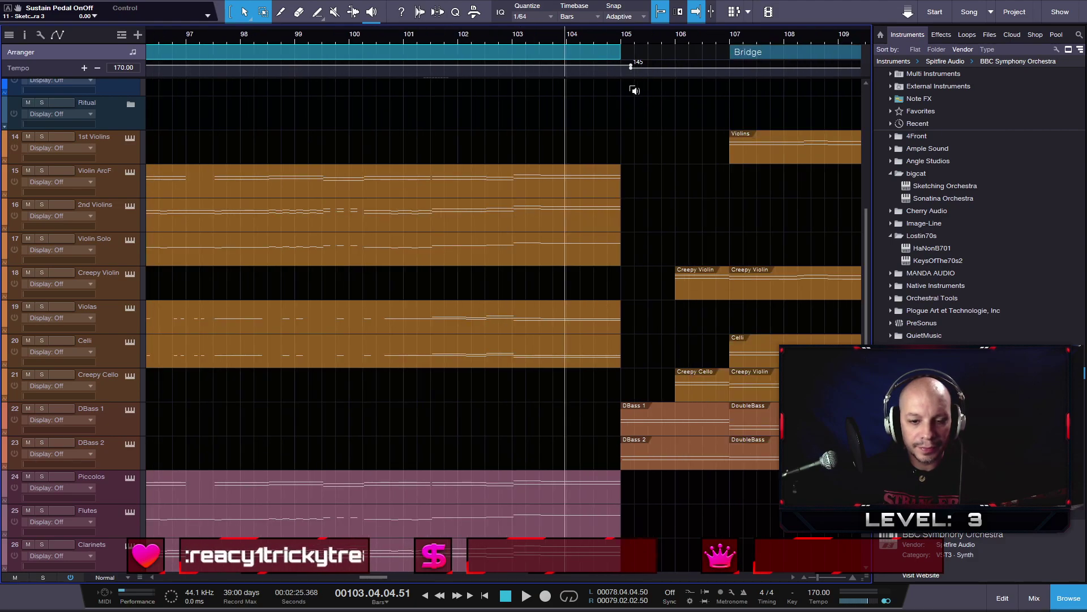
- Try ending the Verses section at bar 106, and undo the moves after playing the transition
left_click_drag(593, 57, 686, 55)
scroll(658, 100, "up", 4)
scroll(683, 130, "down", 4)
key("space")
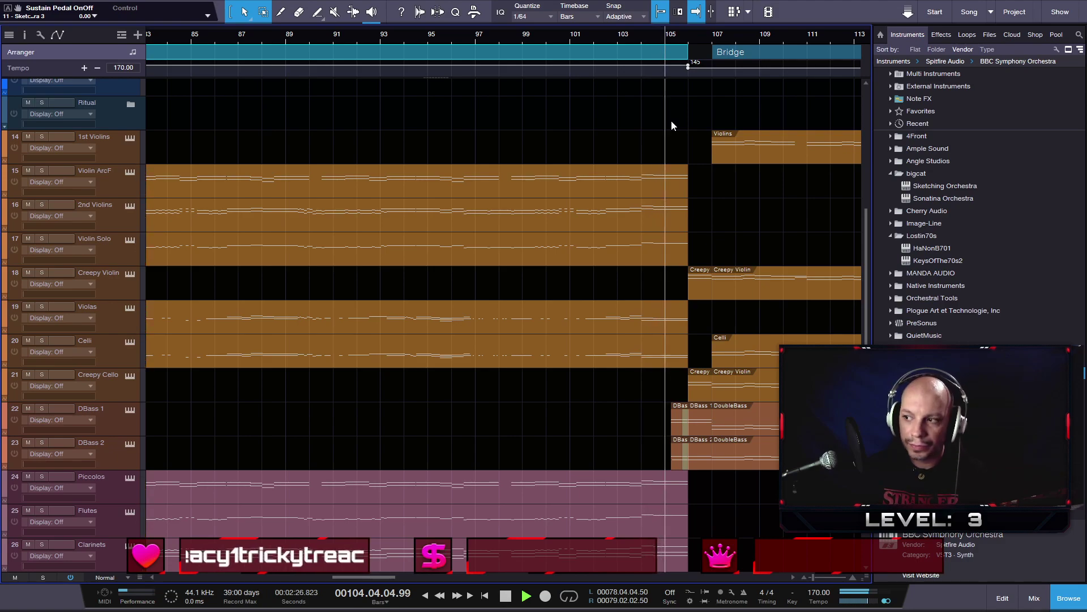
key("space")
key("ctrl+z")
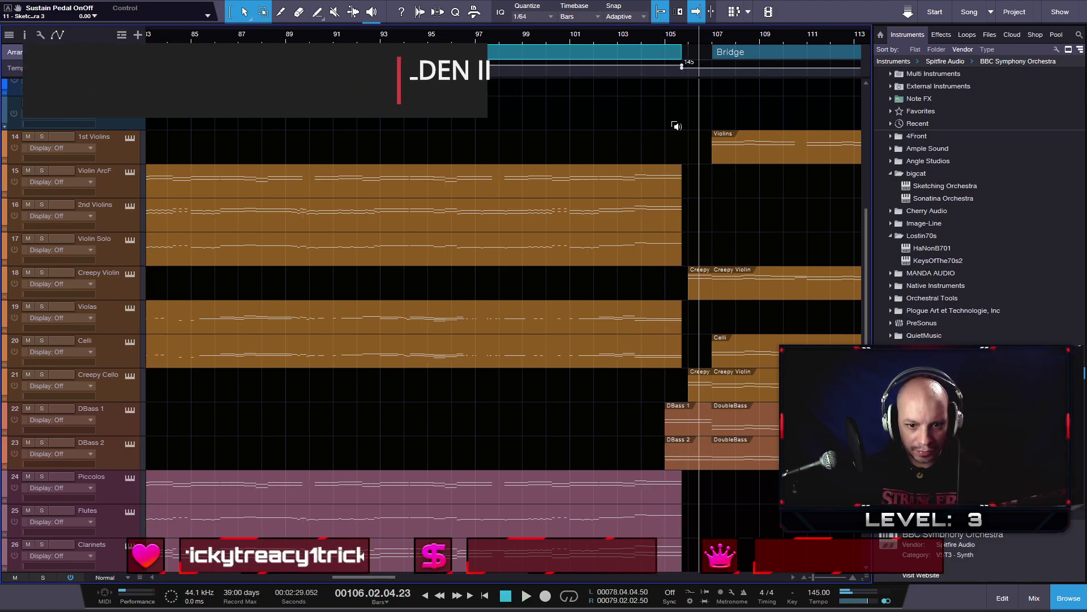
key("ctrl+z")
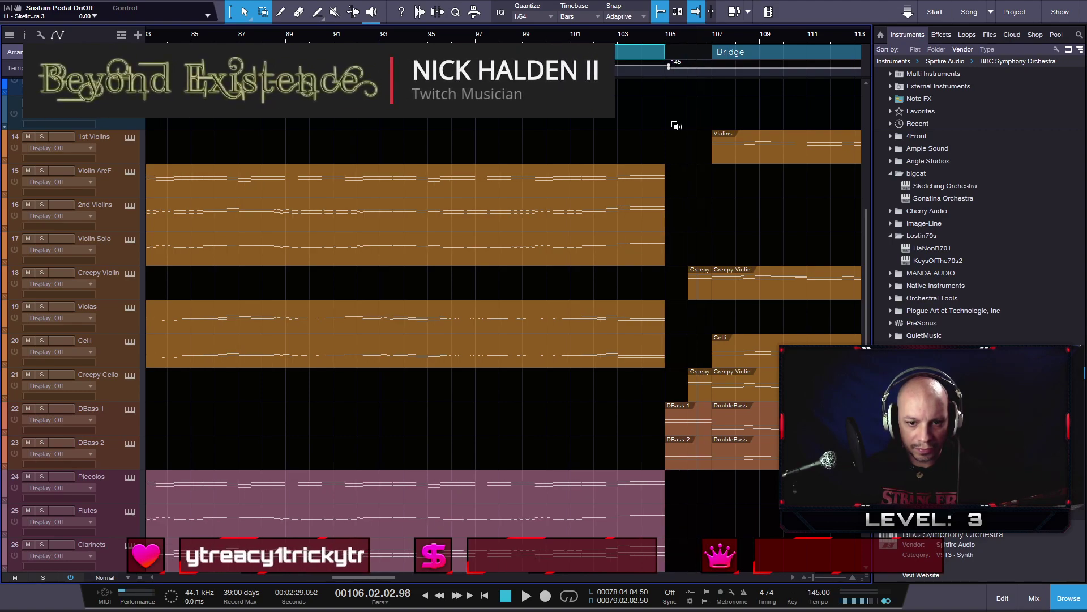
- Move the Verses section with its events one bar later so that it ends exactly at bar 106
scroll(671, 125, "up", 6)
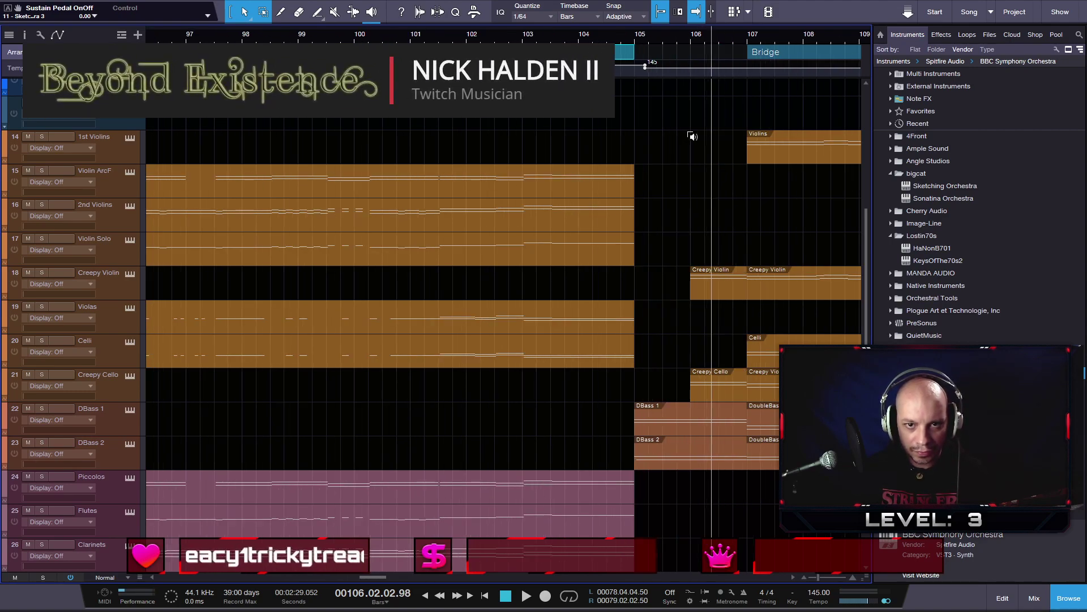
left_click(663, 57)
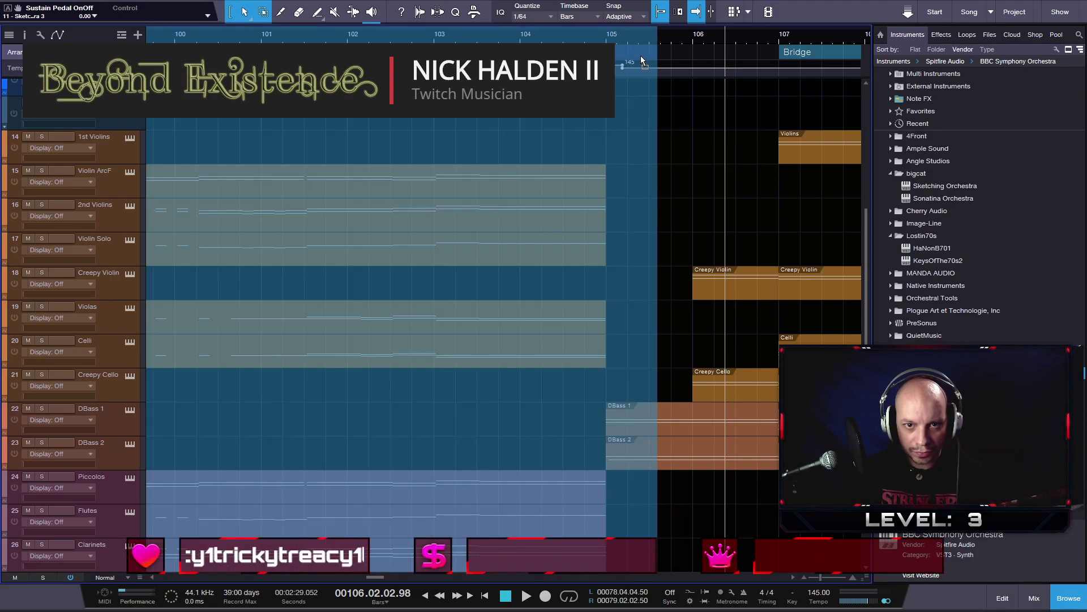
left_click_drag(664, 57, 680, 59)
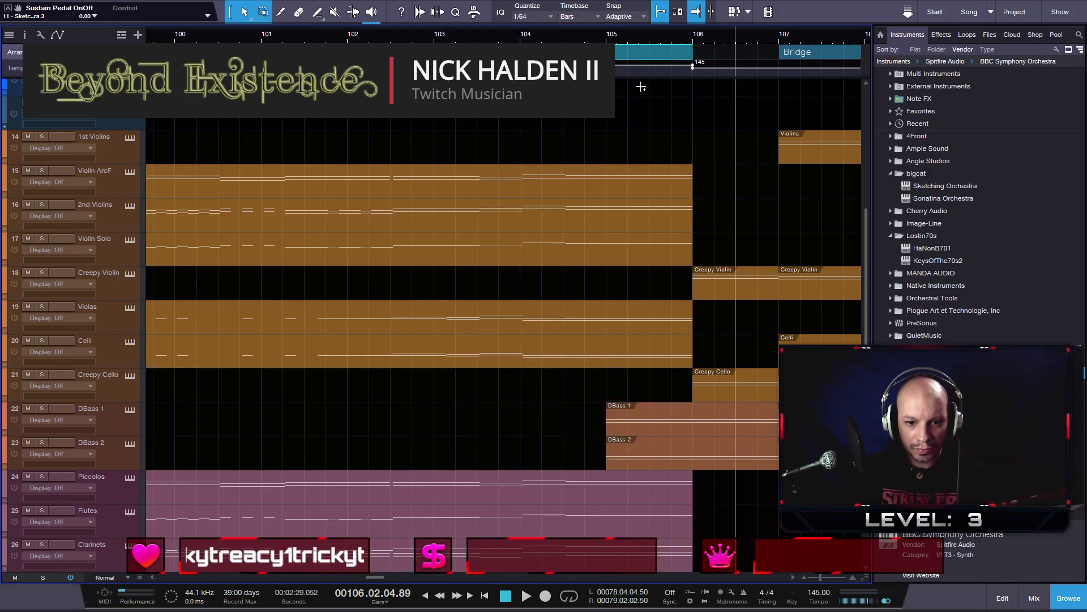
- Play the end of the Verses up to the start of the first Bridge at bar 107
scroll(591, 117, "down", 4)
left_click(495, 37)
key("space")
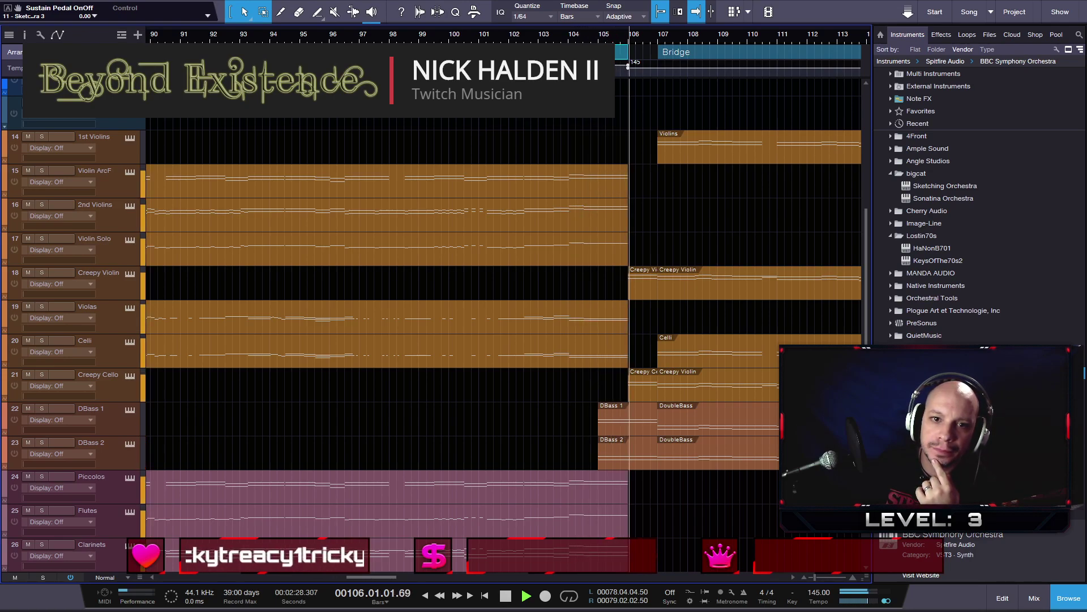
key("space")
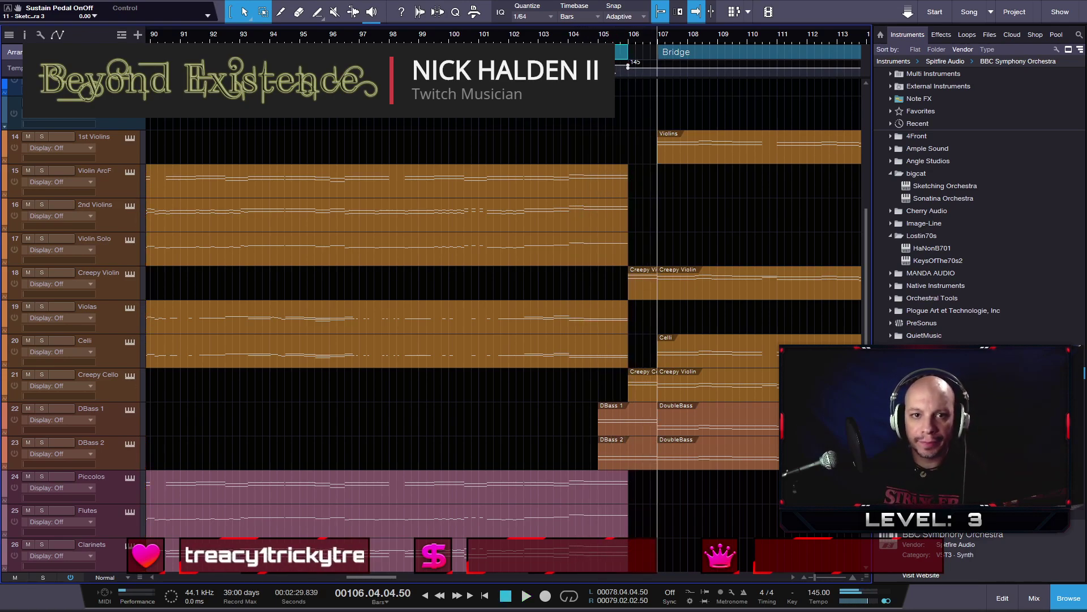
- Undo the last one-bar move of the Verses section and play its transition into the first Bridge
key("ctrl+z")
left_click(464, 37)
key("space")
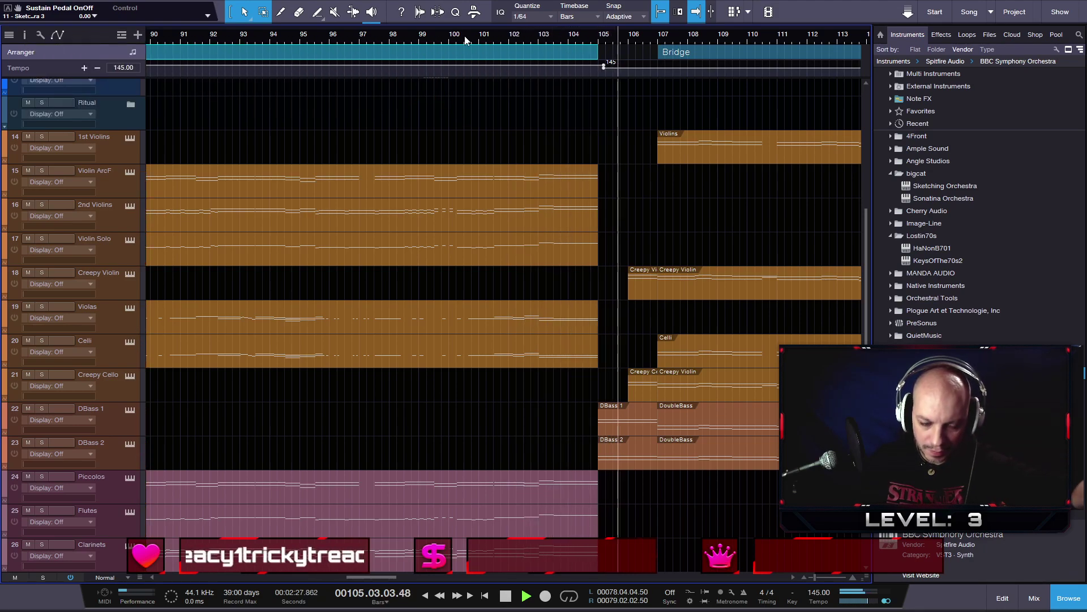
key("space")
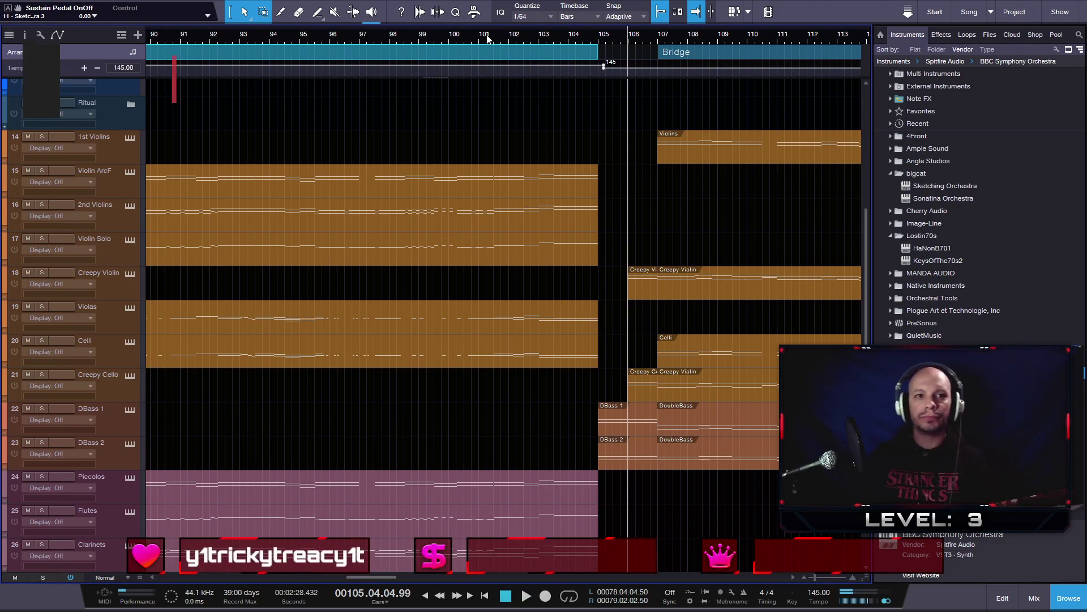
- Play from bar 101 through the end of the Verses into the lead-in before the first Bridge
left_click(484, 35)
key("space")
scroll(504, 118, "down", 3)
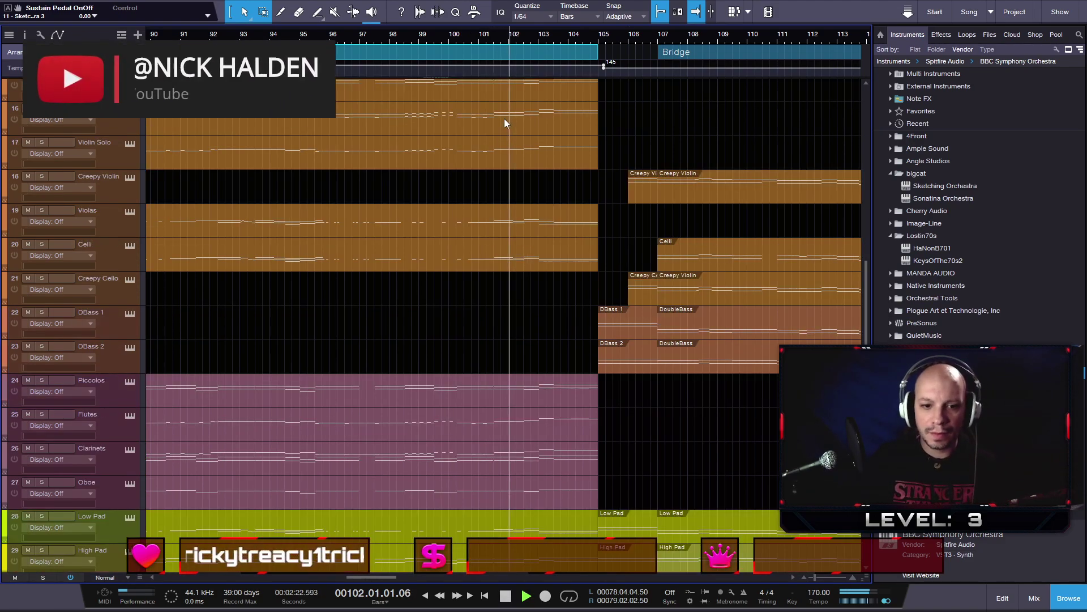
scroll(514, 126, "down", 3)
scroll(520, 127, "up", 3)
scroll(590, 170, "down", 5)
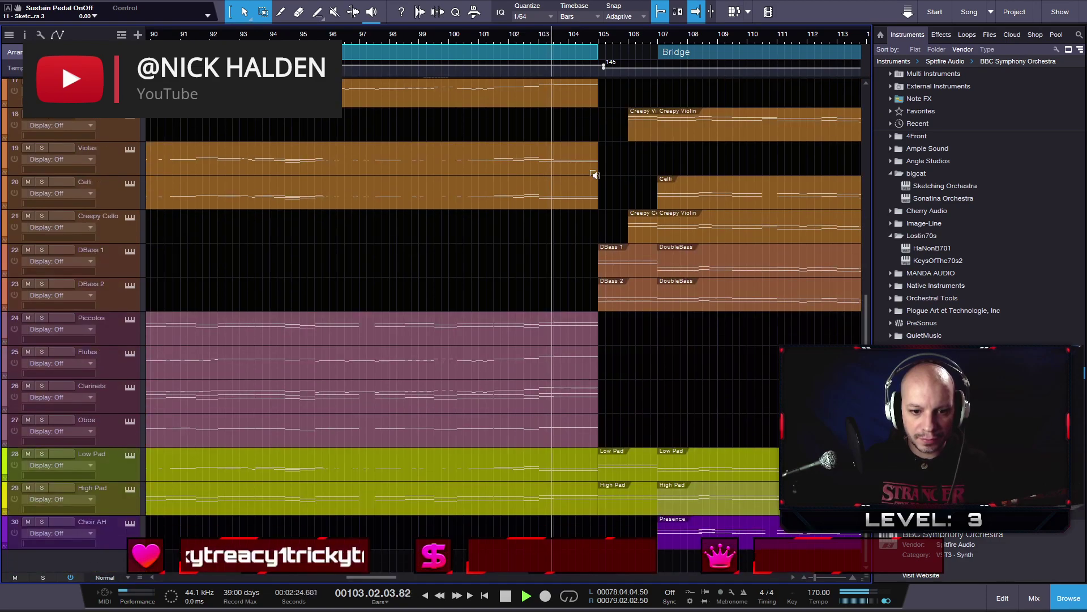
scroll(589, 170, "up", 2)
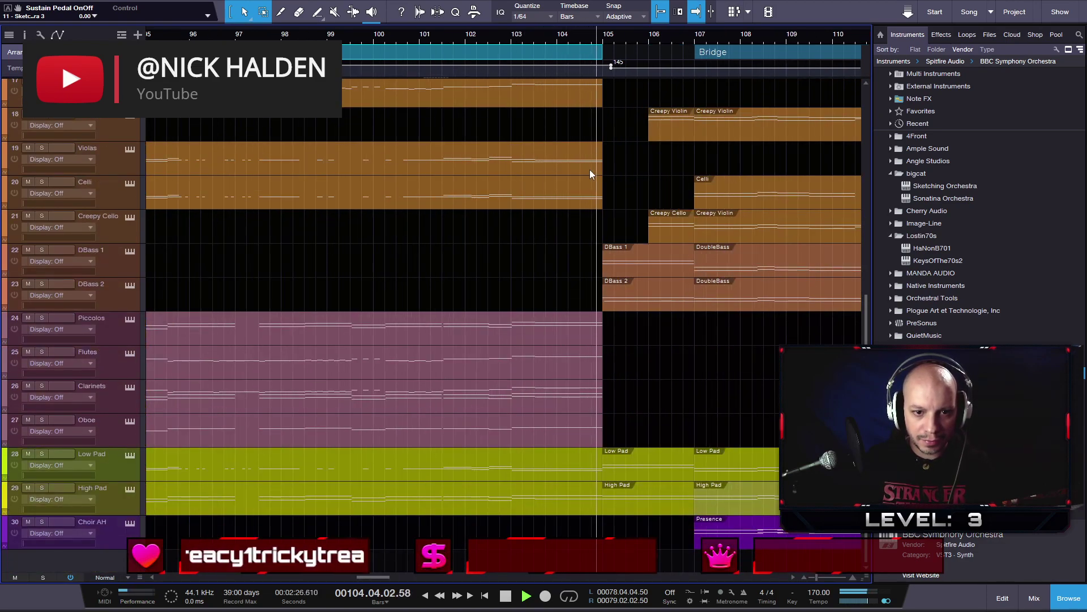
key("space")
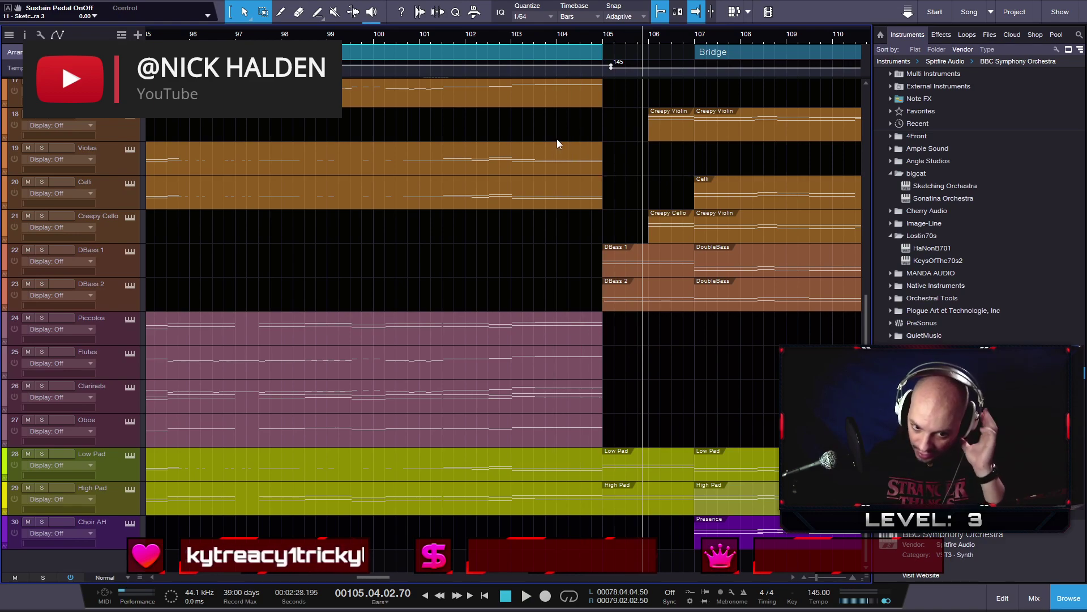
- Undo the Verses trims and moves, the copied lead-in before the first Bridge and the splits in the second Bridge's events
scroll(568, 152, "down", 2)
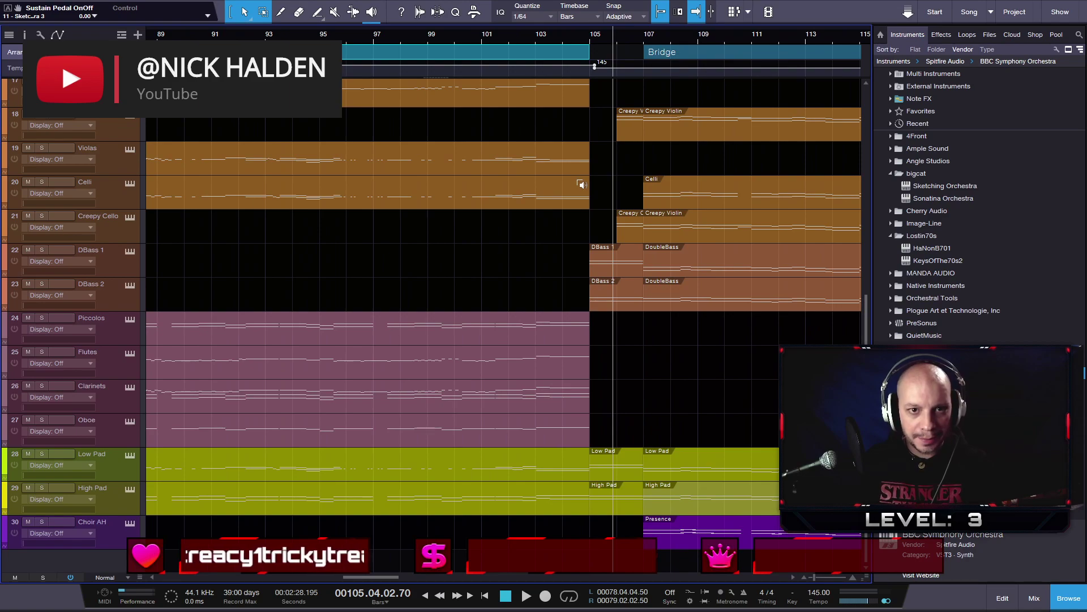
scroll(583, 184, "down", 2)
key("ctrl+z")
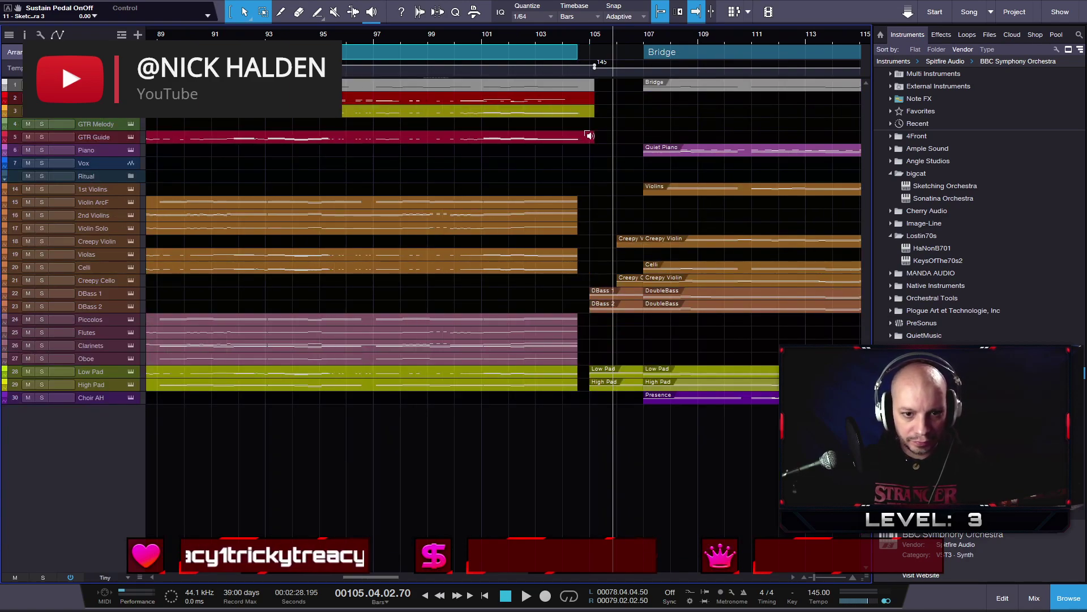
key("ctrl+z")
key("ctrl+z")
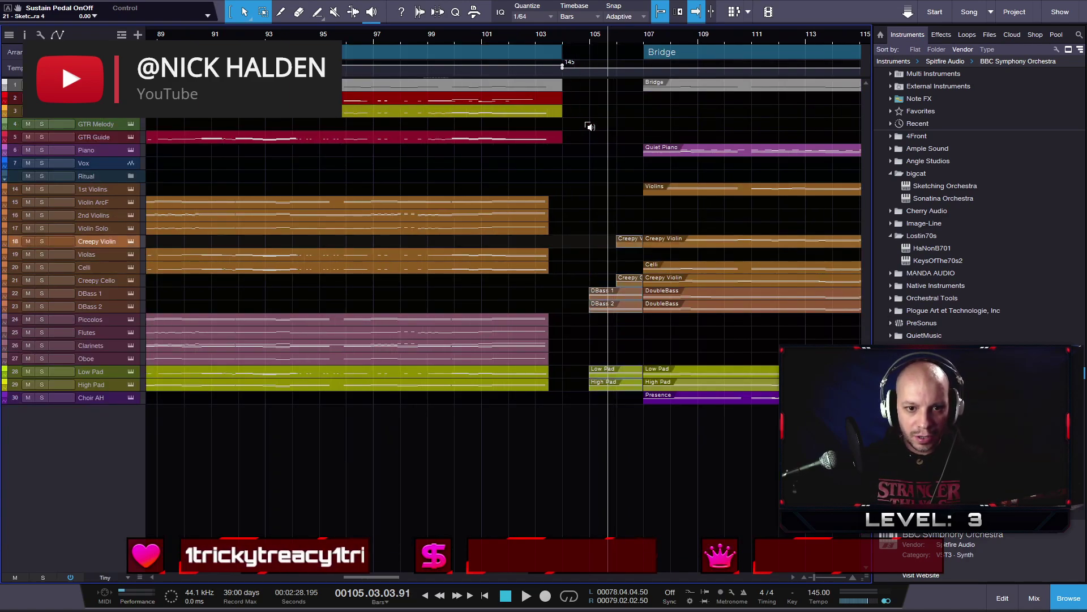
scroll(589, 125, "right", 10)
scroll(603, 198, "down", 6)
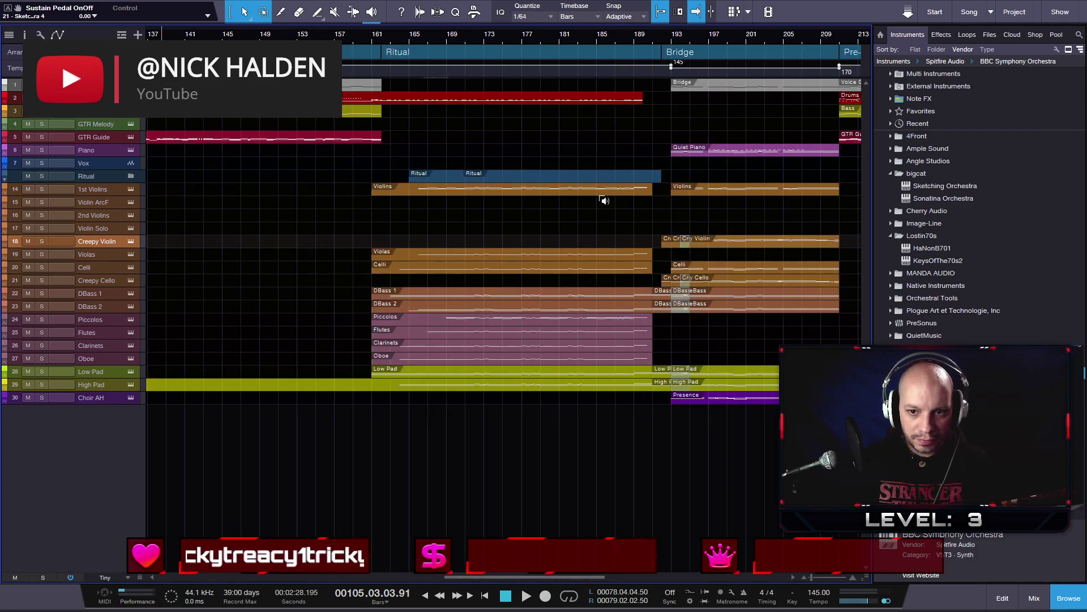
key("ctrl+z")
key("ctrl+z")
key("ctrl+z")
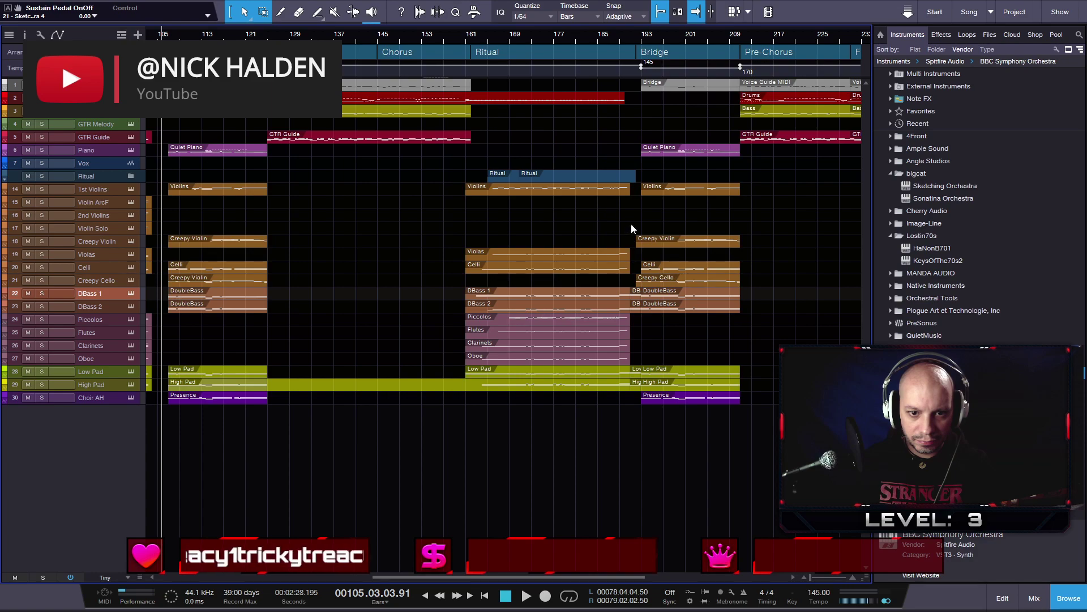
- Merge the second Bridge's string and pad events with their lead-ins into one event per track
left_click_drag(771, 386, 638, 189)
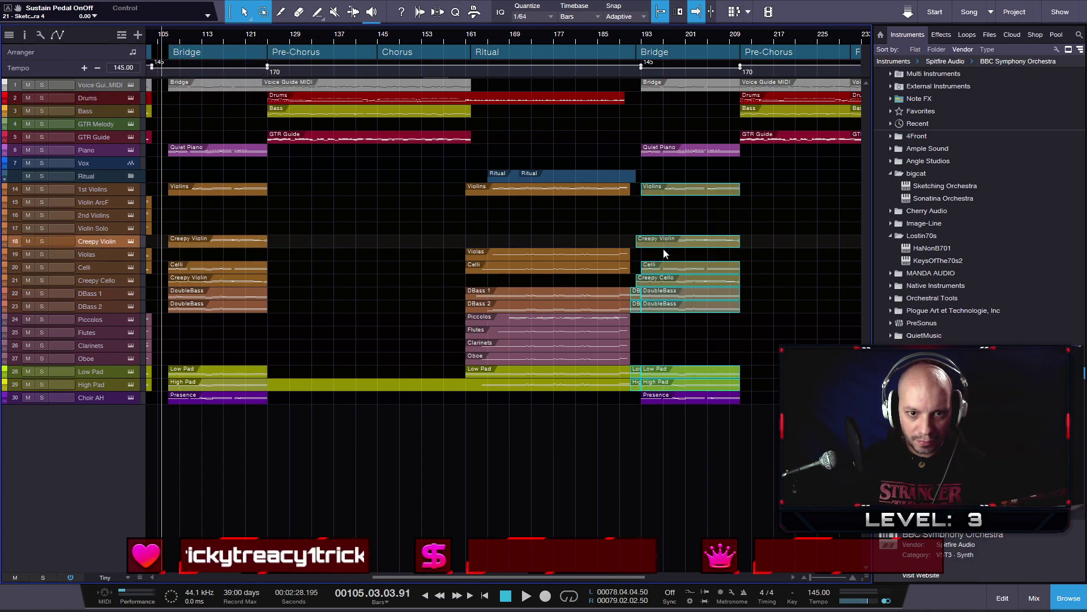
key("g")
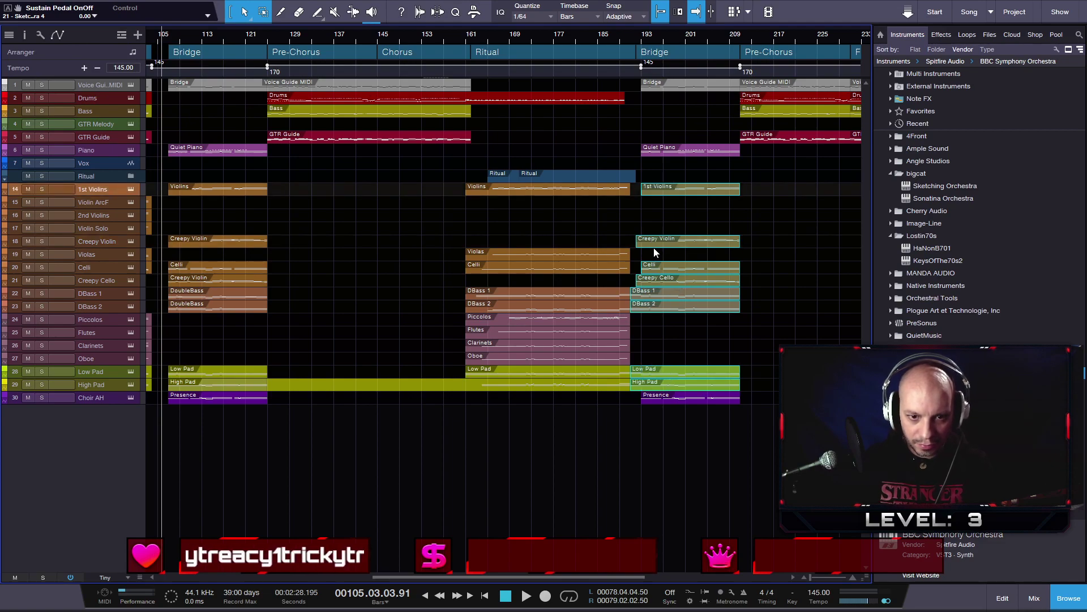
- Play the end of the Verses and examine the gap before the first Bridge
scroll(652, 253, "down", 3)
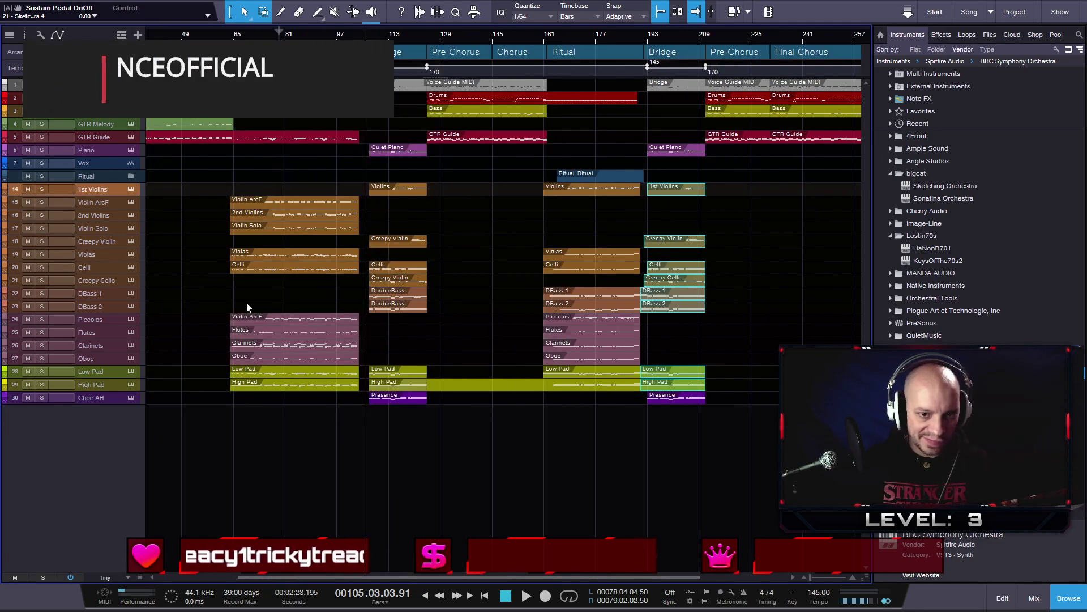
scroll(278, 387, "up", 5)
left_click(451, 35)
left_click(414, 35)
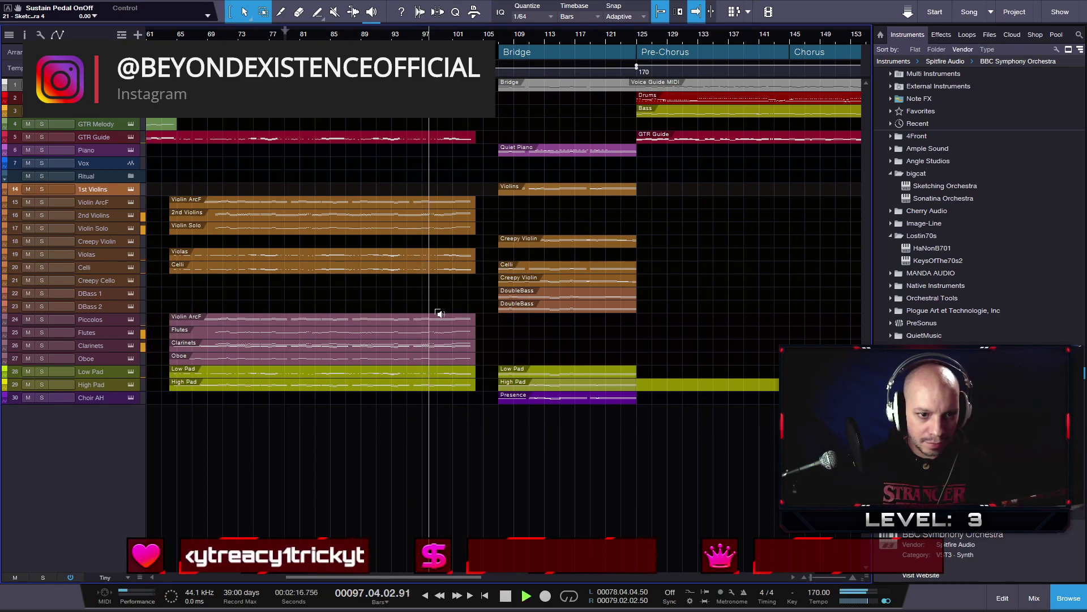
scroll(454, 316, "up", 8)
scroll(605, 335, "up", 2)
scroll(607, 336, "up", 2)
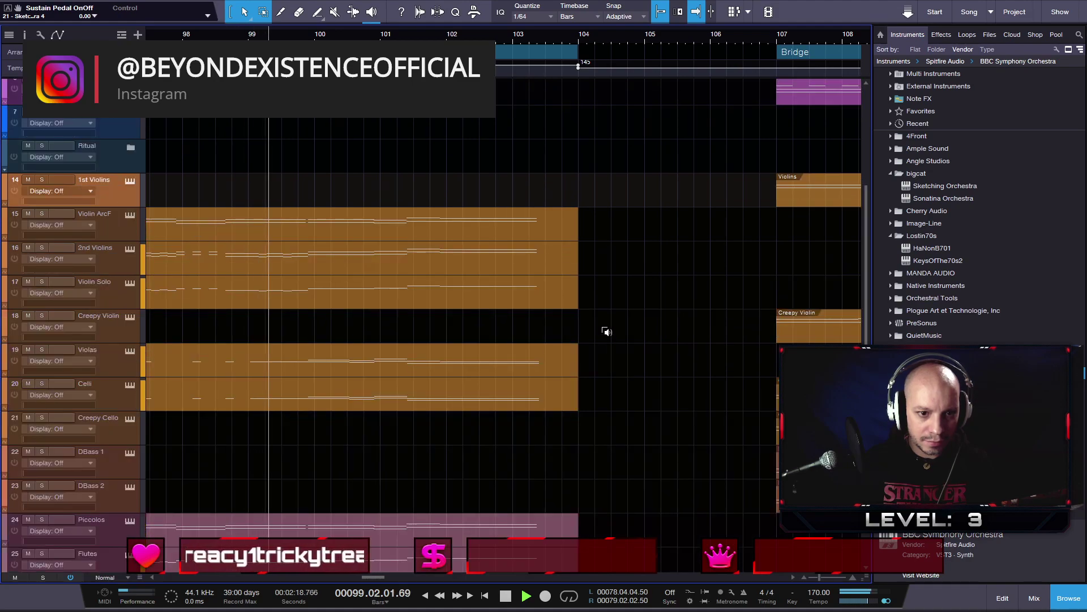
scroll(606, 330, "down", 2)
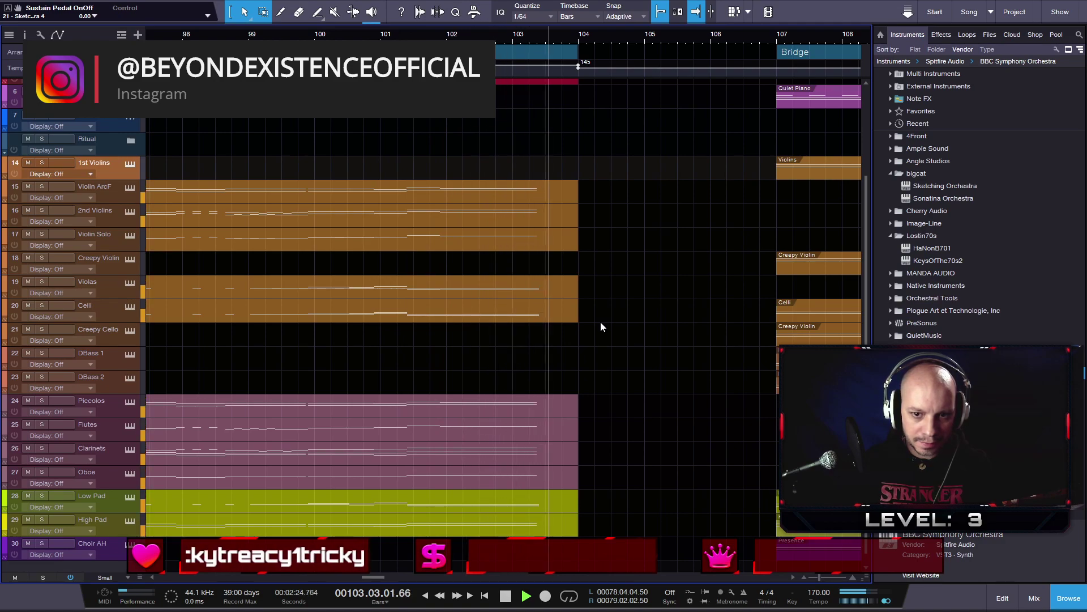
key("space")
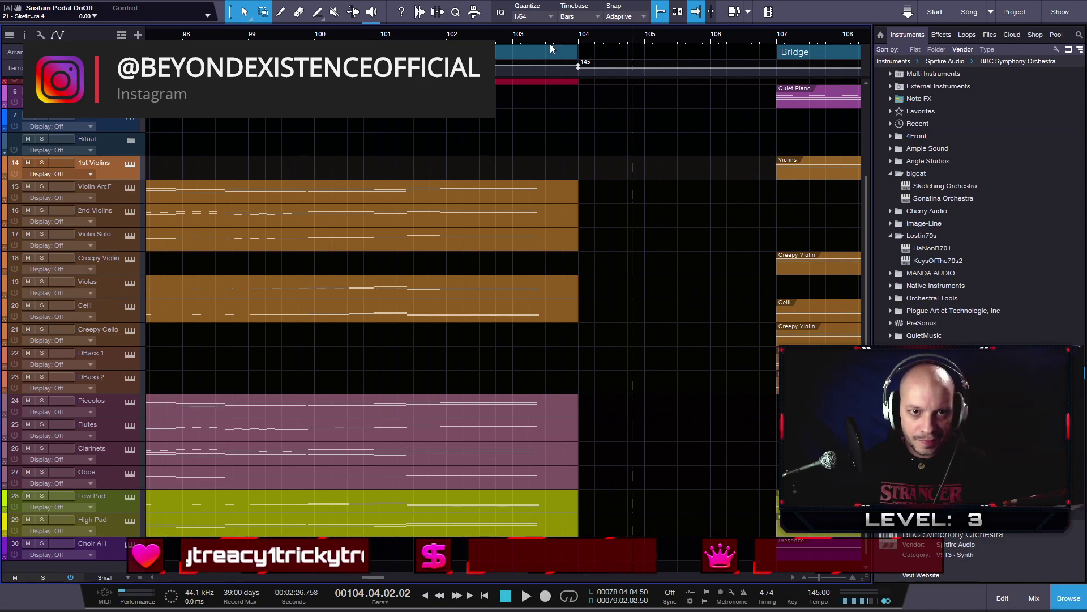
- Try moving the Verses section with its events later to end near bar 106.8, and shortening the section to about bar 106.2
left_click_drag(526, 49, 685, 46)
left_click(580, 36)
key("space")
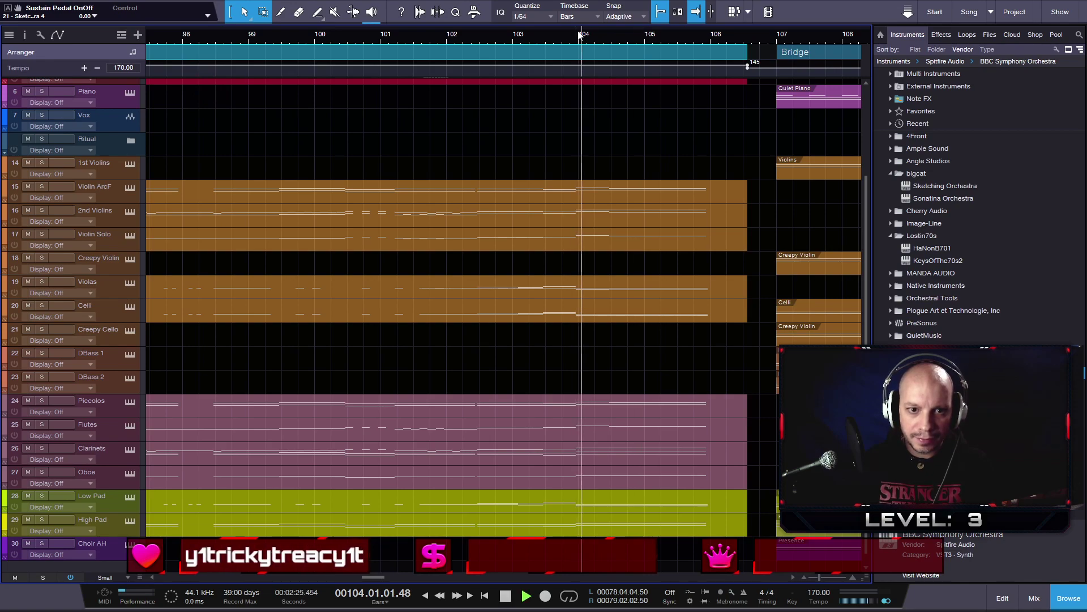
left_click(513, 34)
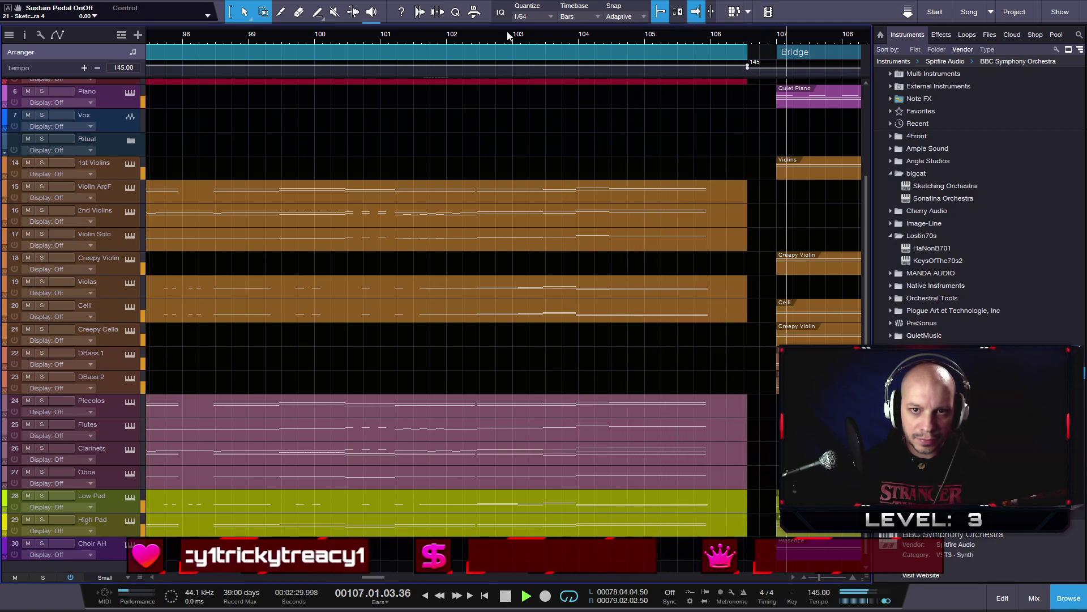
left_click_drag(550, 51, 569, 51)
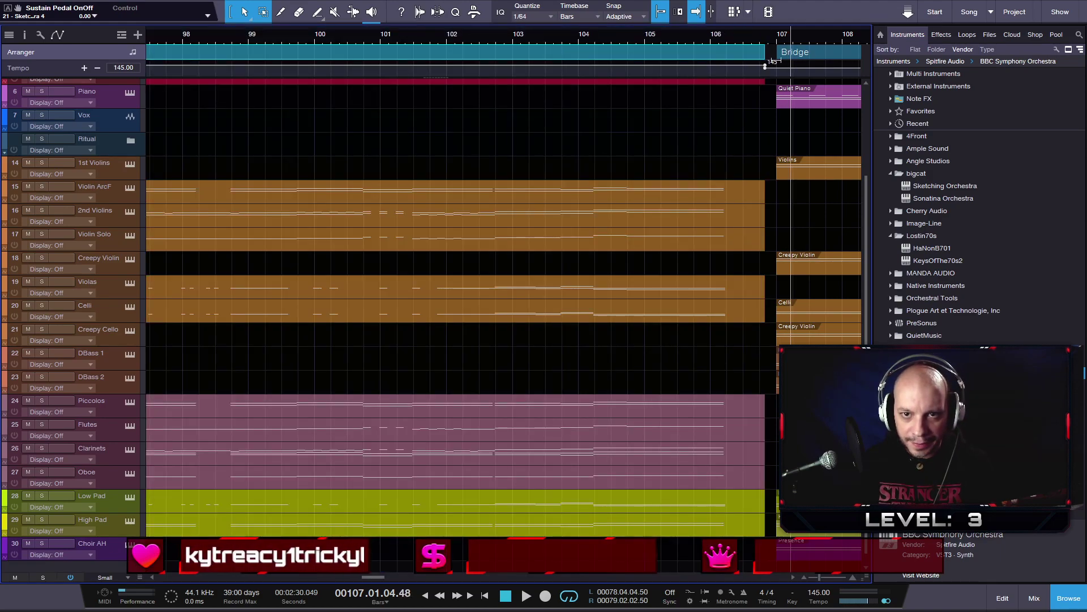
left_click_drag(768, 55, 729, 54)
- Open the Verses' Violin ArcF event in the note editor and enable editing for all listed tracks
double_click(700, 204)
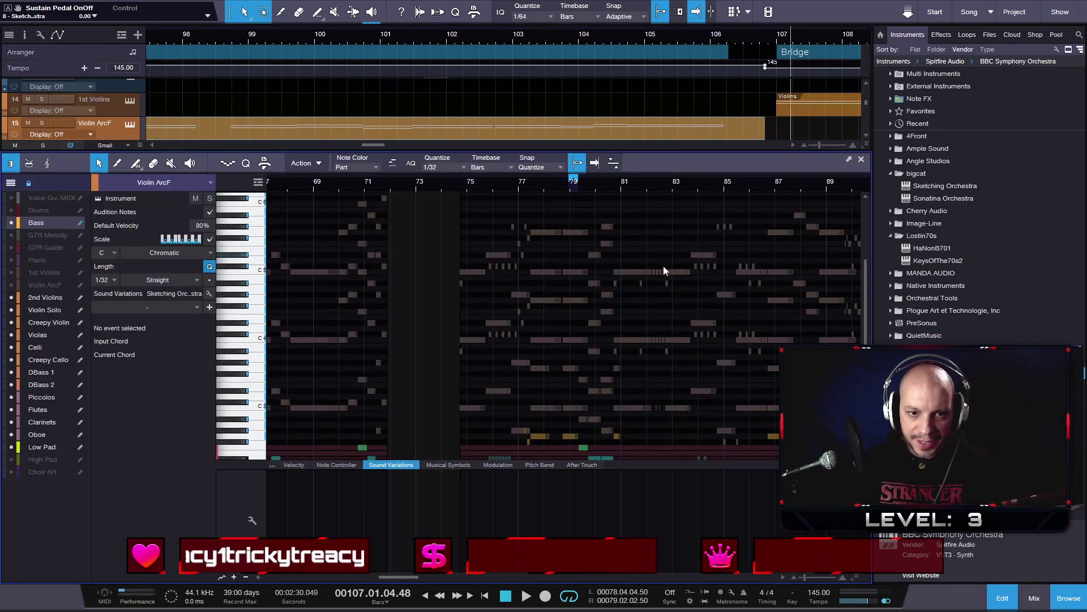
scroll(428, 326, "down", 2)
scroll(425, 324, "down", 10)
scroll(418, 328, "down", 6)
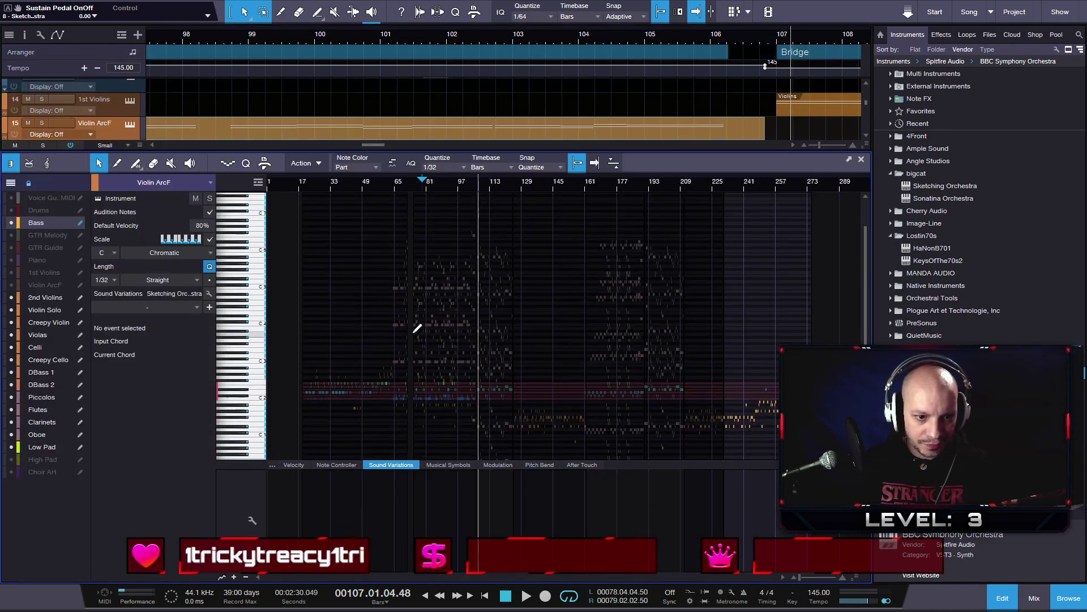
left_click_drag(81, 196, 53, 453)
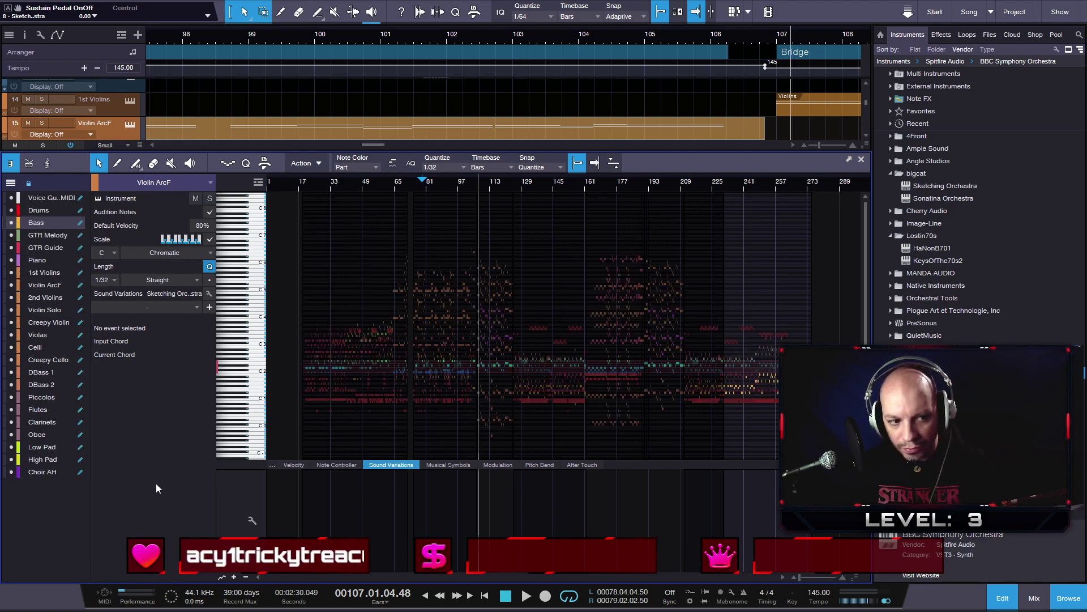
scroll(413, 413, "up", 10, "ctrl")
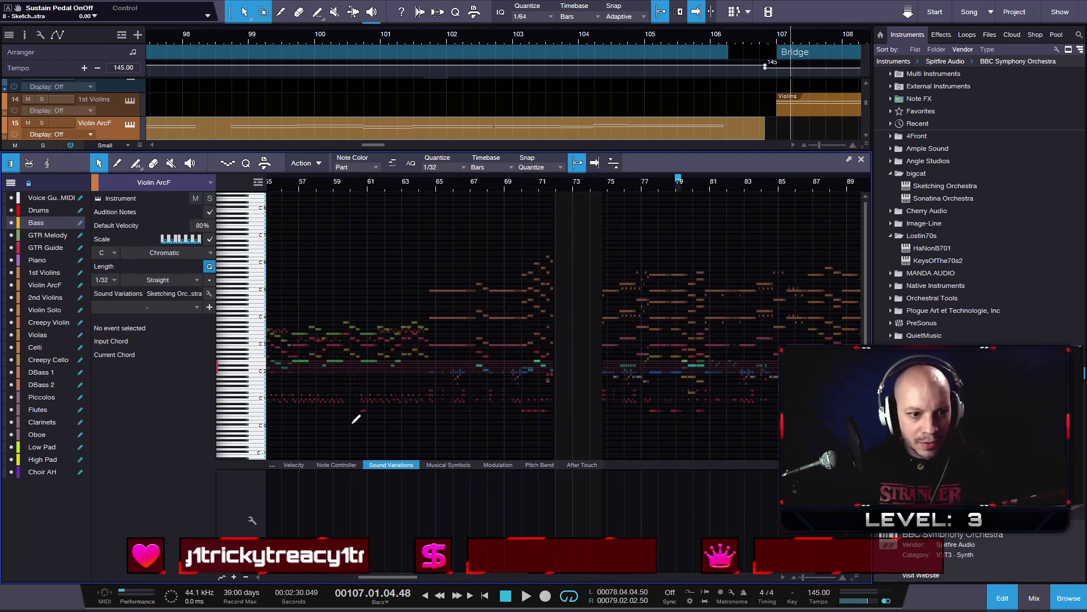
- Set the loop range from 62.02 to 63.01, play from its start and turn looping off
left_click(630, 31)
key("space")
left_click_drag(445, 177, 481, 176)
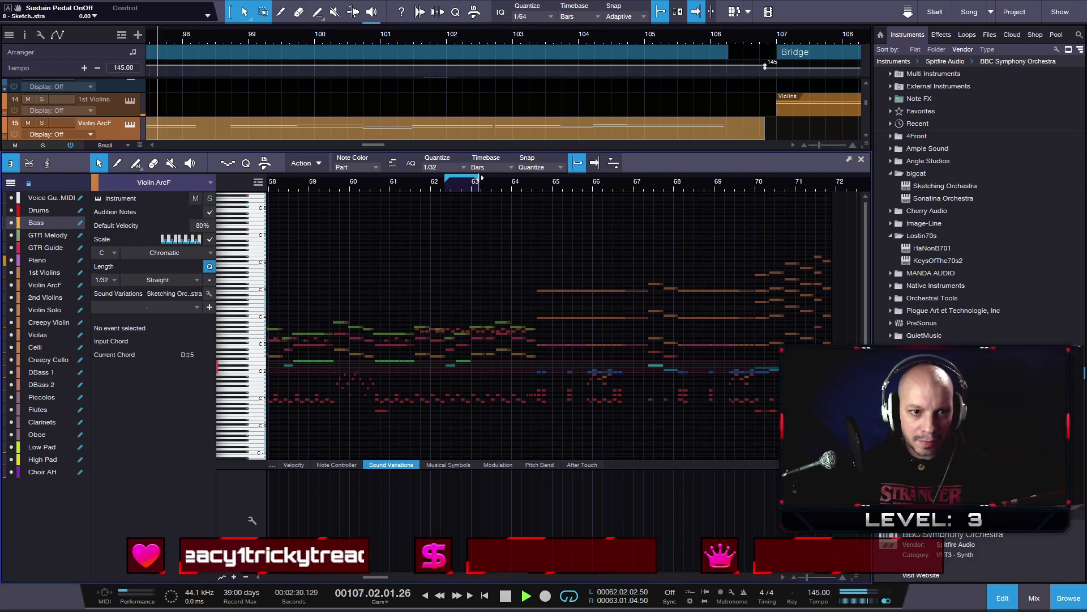
key("KP_1")
key("space")
key("KP_Divide")
- Play parts of the Intro from bar 41 up to the gap before the Verses to check the transition
left_click_drag(332, 36, 686, 17)
left_click_drag(468, 188, 672, 160)
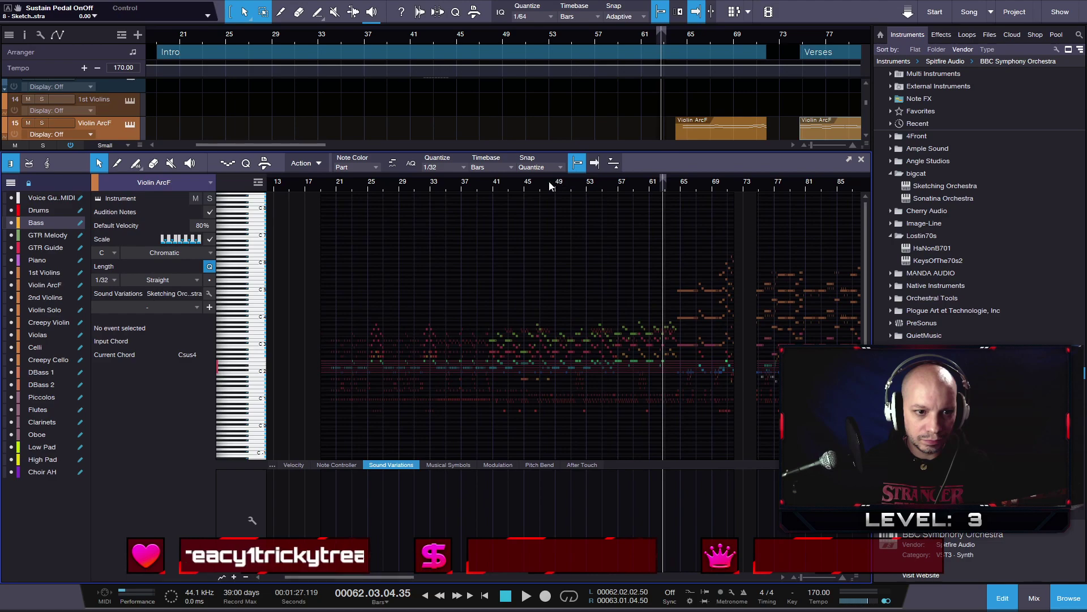
left_click(494, 183)
key("space")
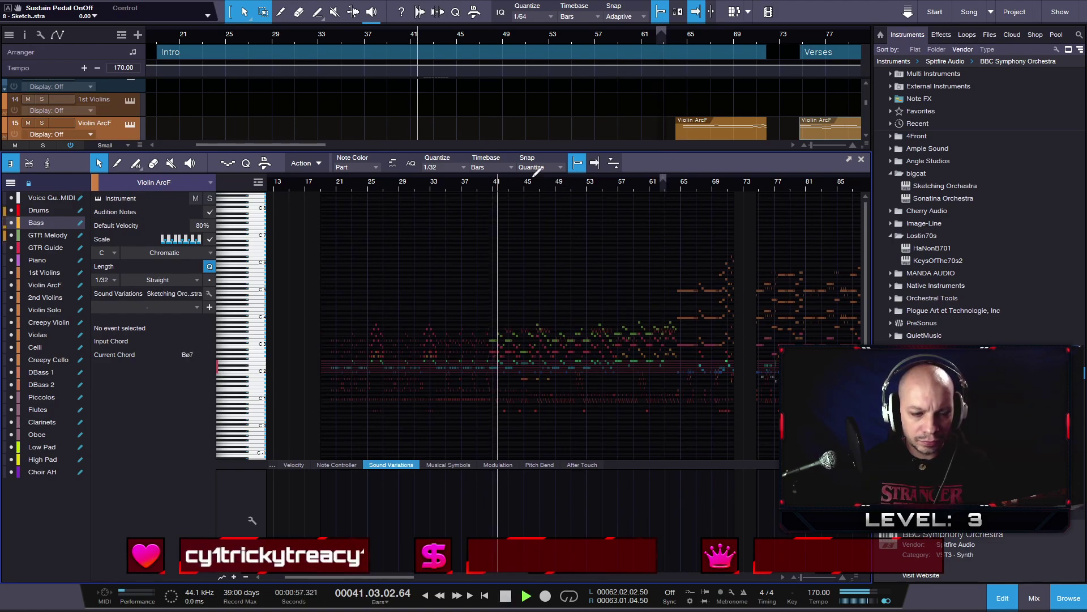
left_click(641, 185)
left_click(660, 185)
left_click(681, 188)
scroll(743, 219, "up", 5)
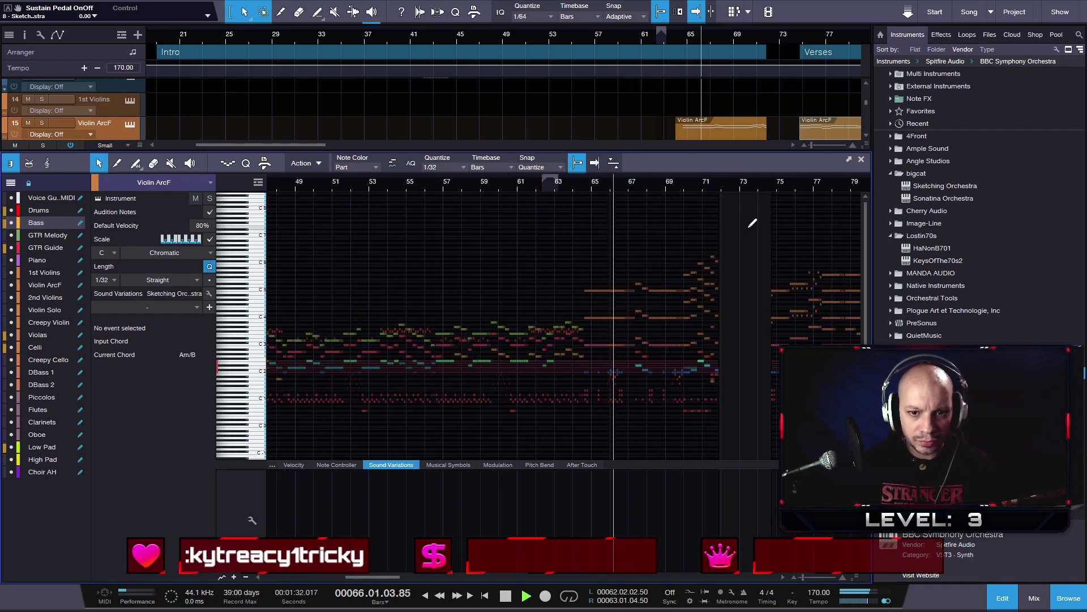
left_click(681, 183)
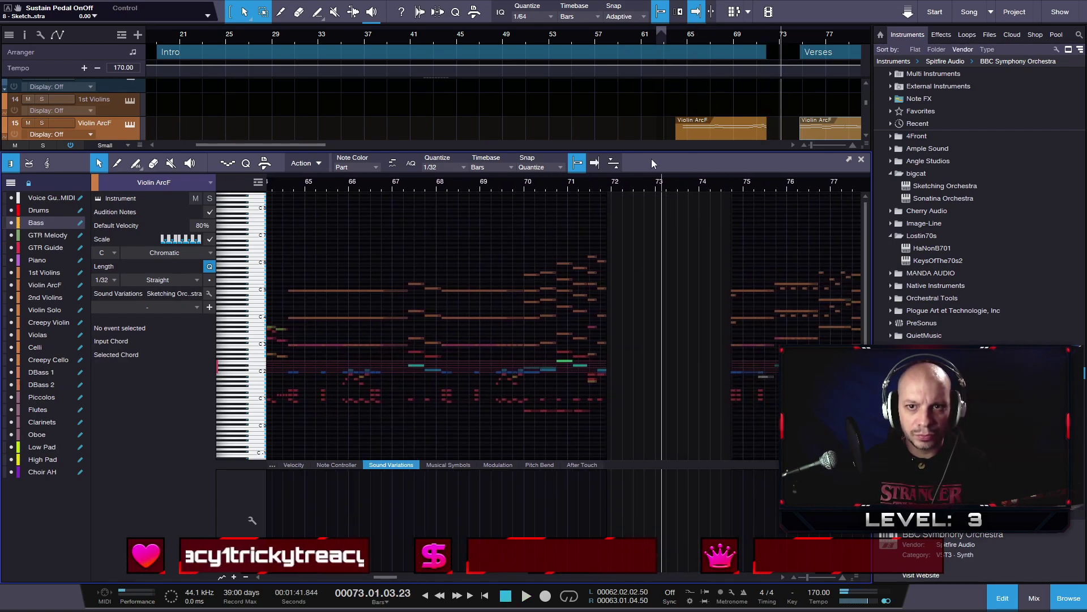
- Undo the Verses section's shortening and moves so that it directly follows the Intro
scroll(624, 110, "down", 2)
scroll(624, 110, "down", 4)
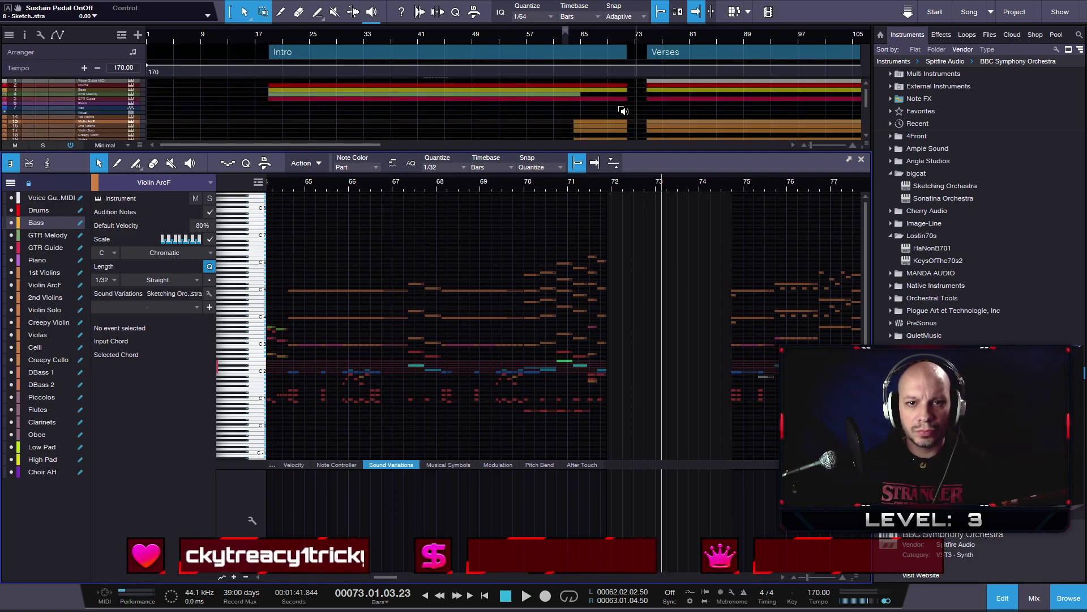
key("ctrl+z")
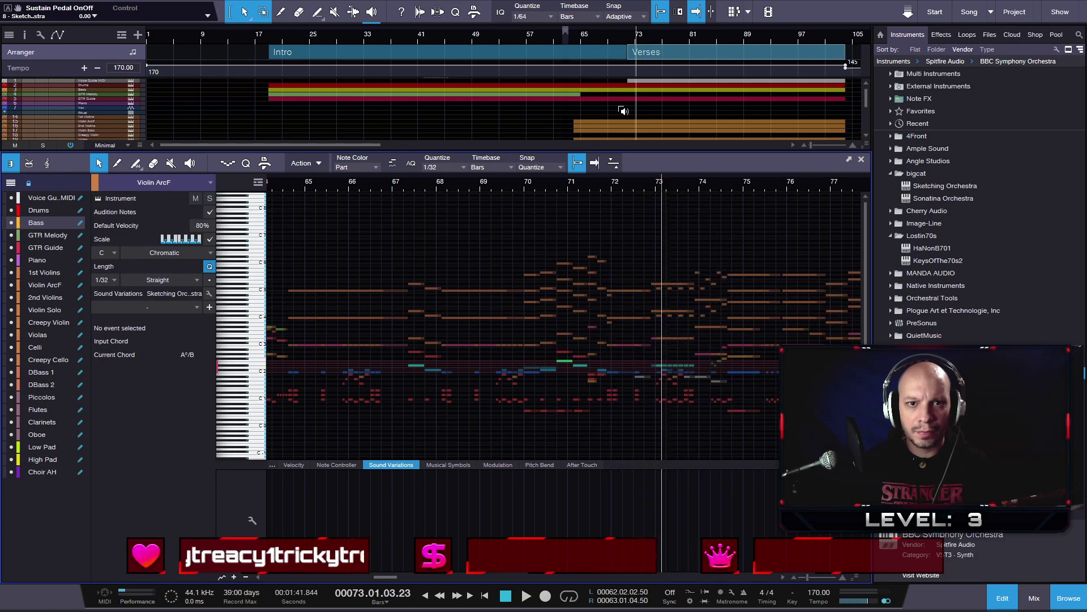
- Shorten the lower held notes at the end of the Verses to 103.02.03.00 and close the note editor
left_click_drag(814, 37, 539, 50)
left_click(553, 38)
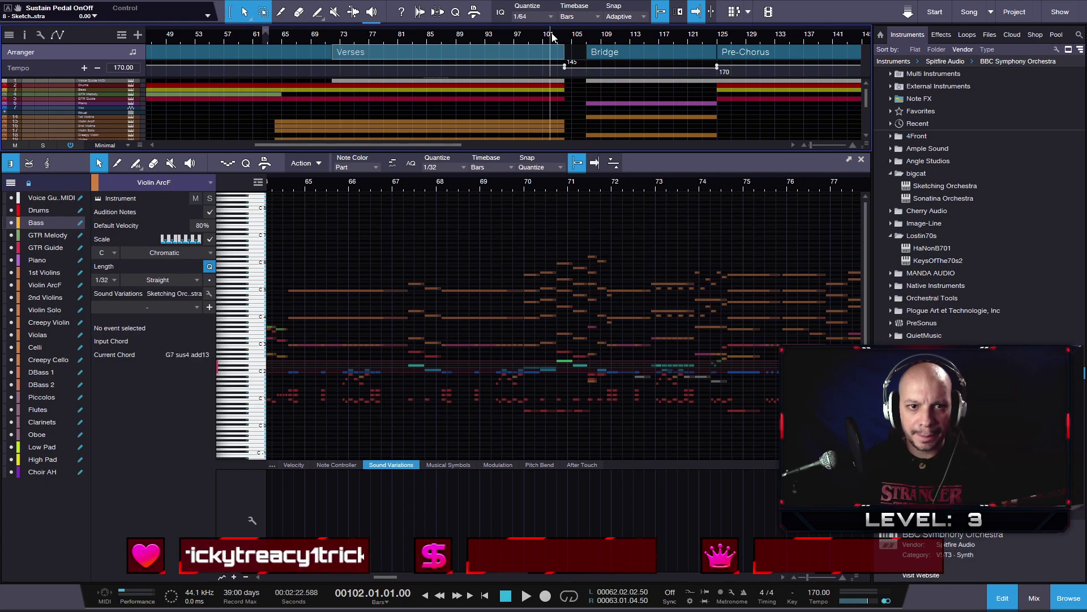
left_click_drag(657, 182, 447, 158)
scroll(730, 390, "up", 10)
scroll(350, 409, "up", 4)
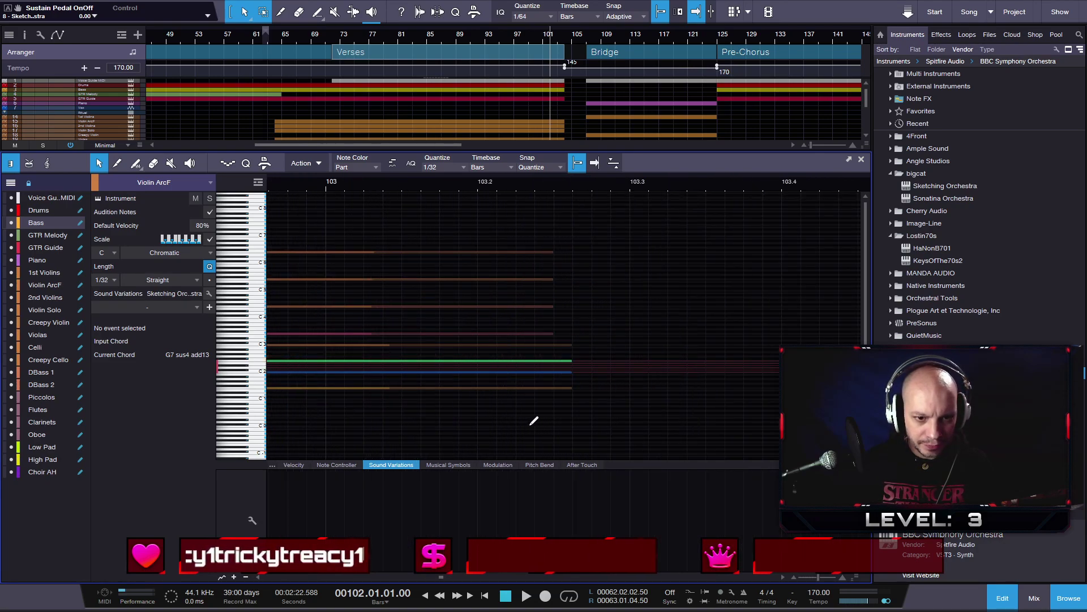
scroll(566, 408, "down", 3)
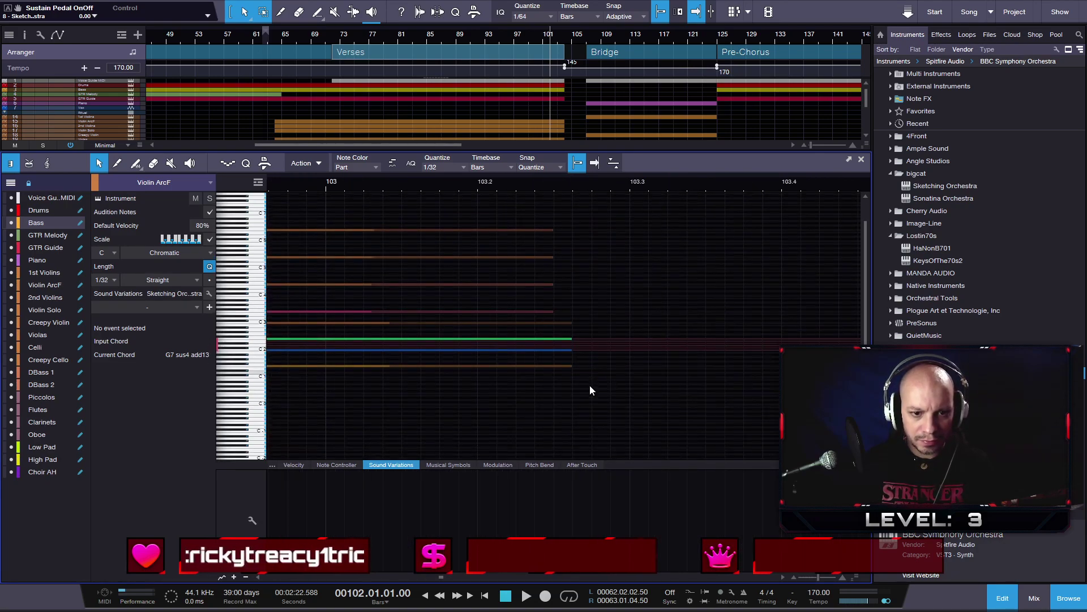
left_click_drag(593, 382, 556, 325)
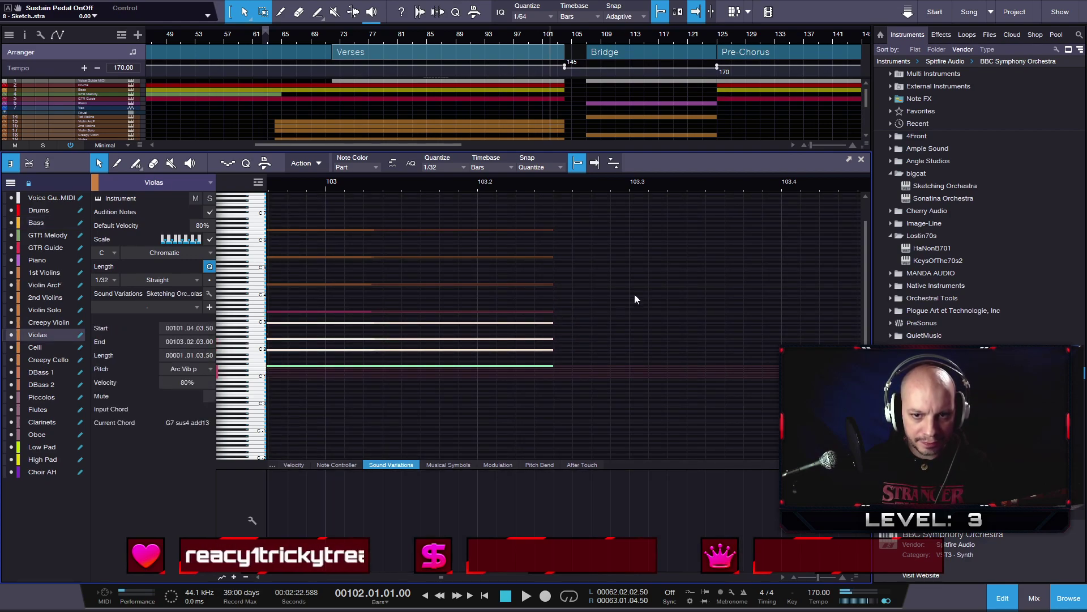
left_click(862, 162)
- Split the High Pad event at the end of the first Bridge and trim away its empty part up to the Ritual
key("z")
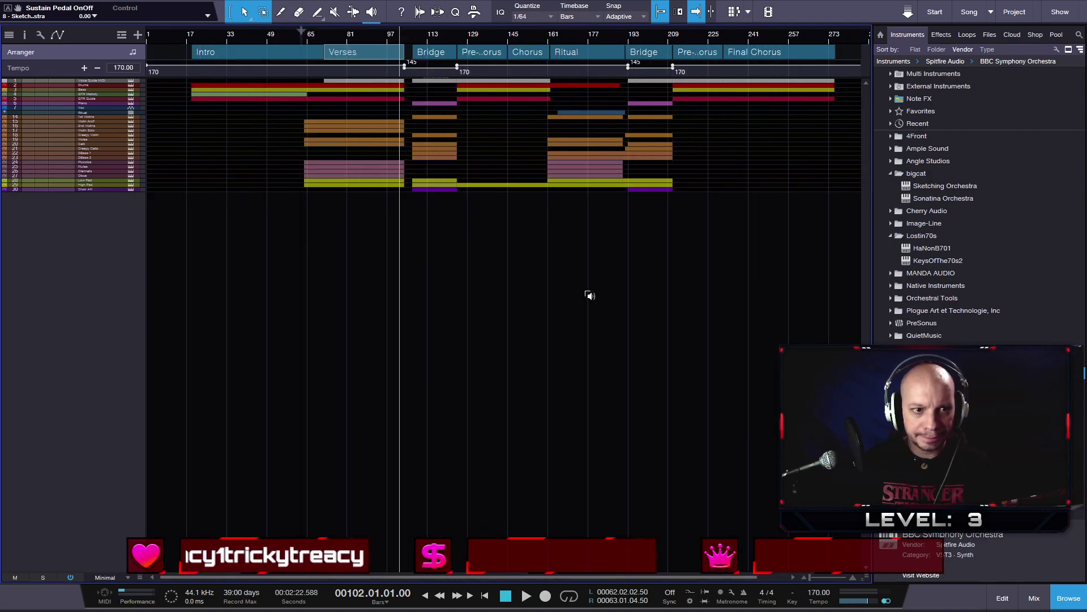
scroll(562, 298, "up", 2)
scroll(561, 298, "down", 1)
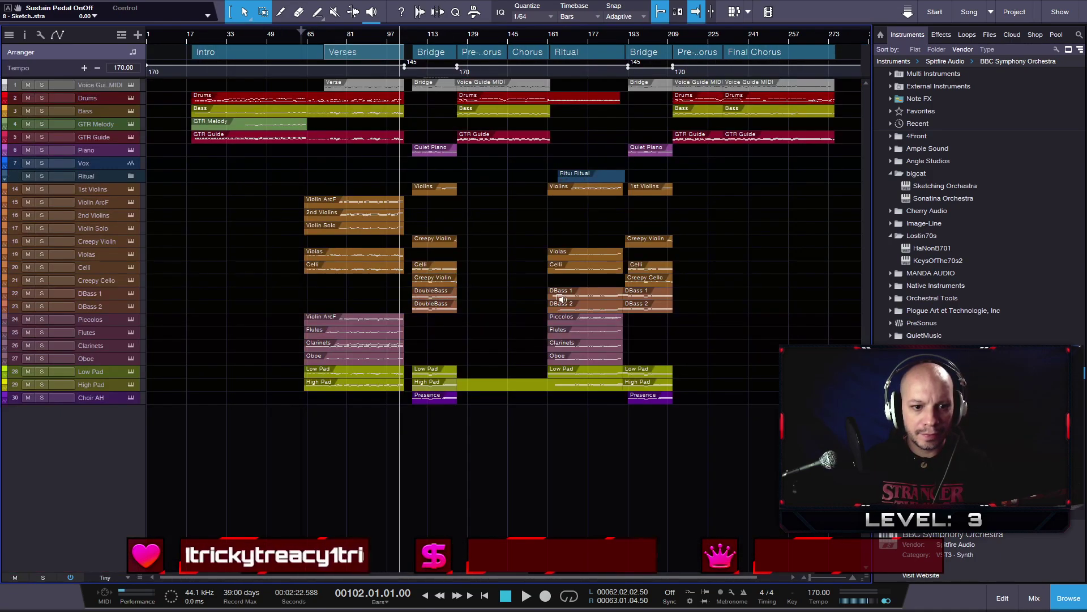
left_click(473, 390)
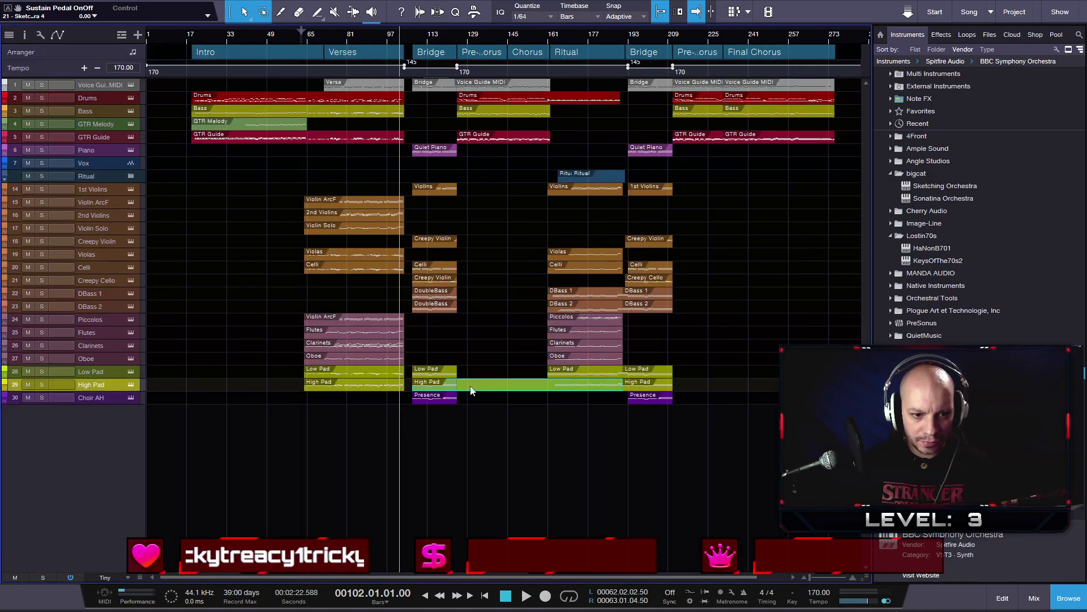
key("alt+e")
key("3")
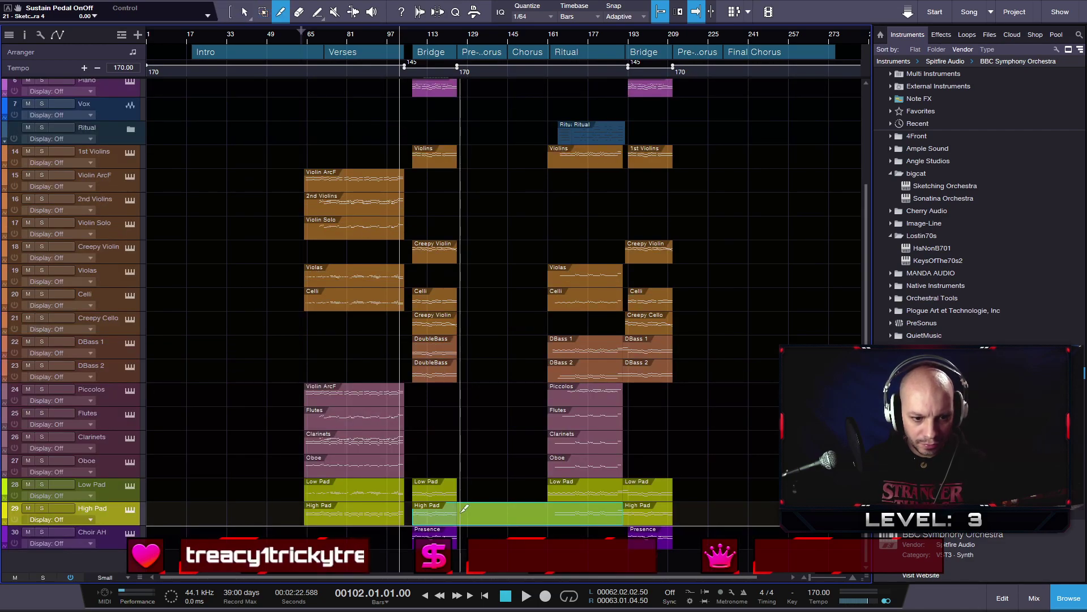
left_click(462, 509)
key("1")
left_click_drag(459, 508, 554, 510)
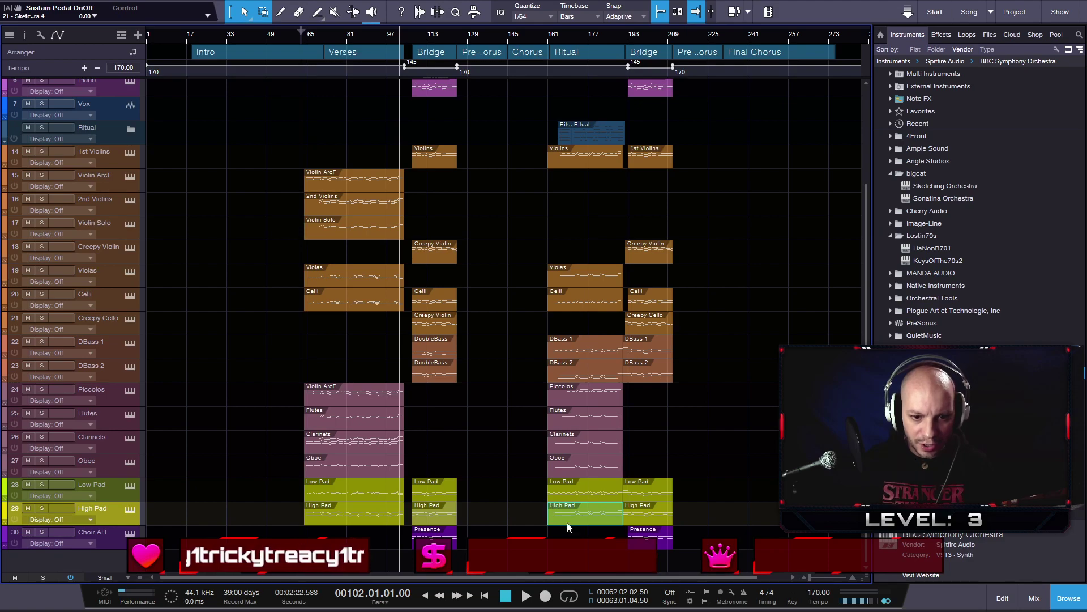
- Hide the instrument browser so that the arrangement fills the full width
scroll(573, 530, "up", 2)
key("z")
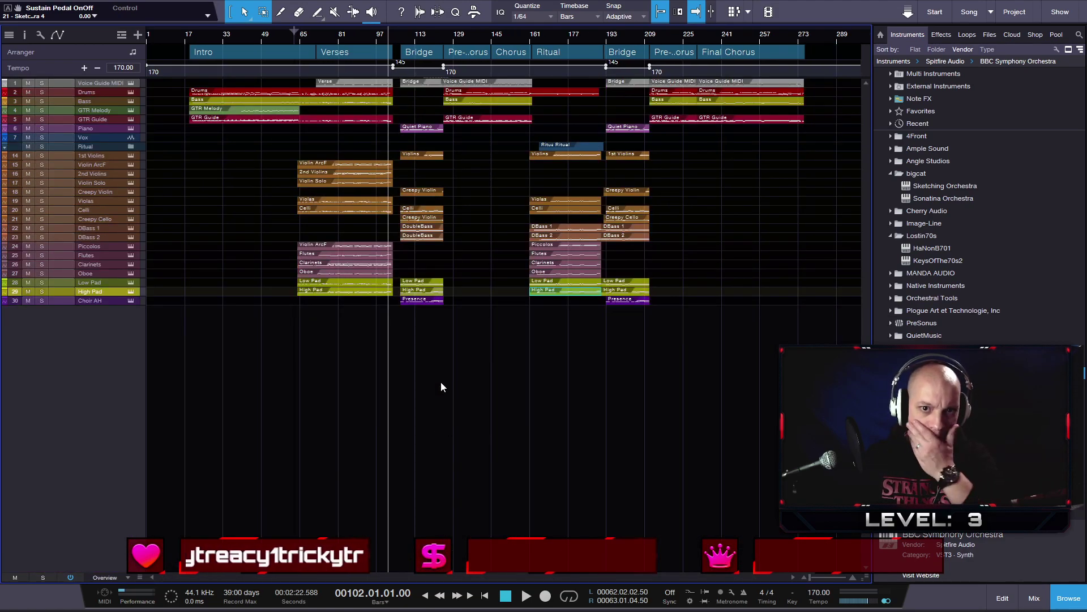
left_click(1069, 599)
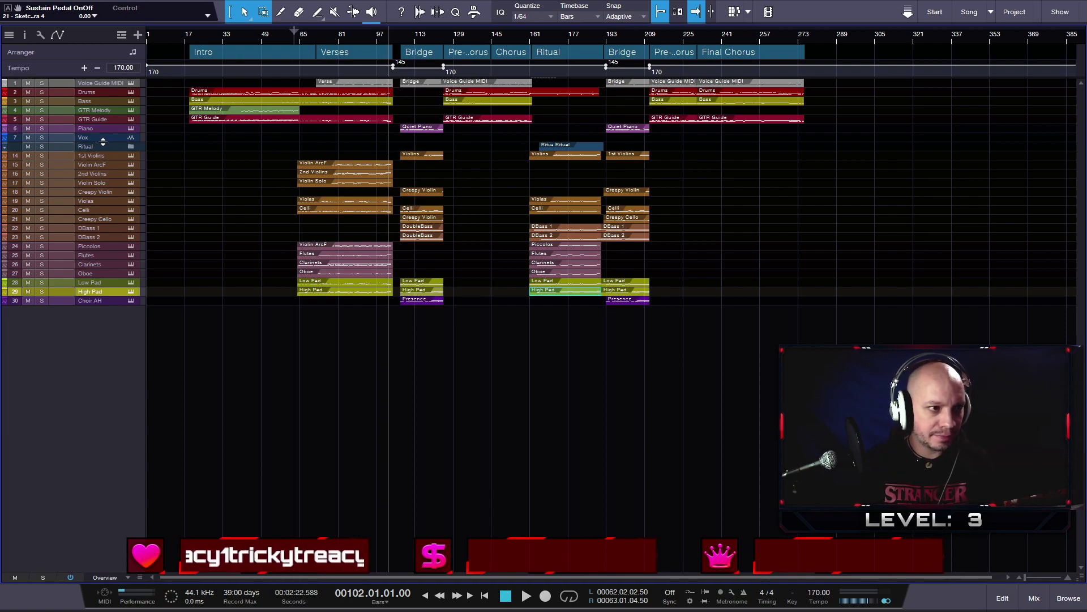
- Change the GTR Guide track and its events to bright green
left_click_drag(102, 141, 280, 172)
scroll(213, 167, "up", 8)
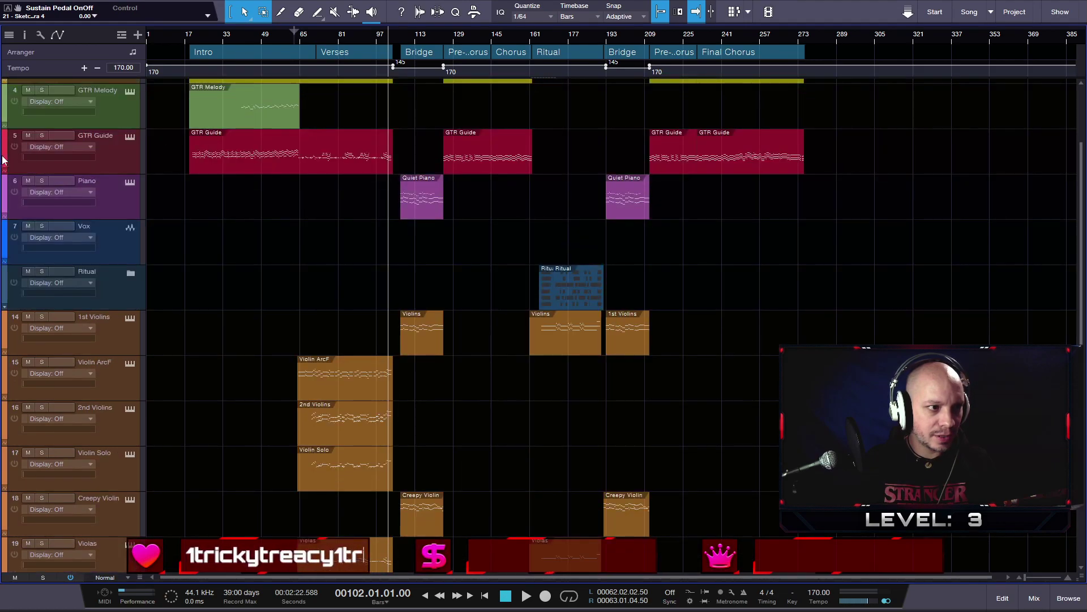
left_click(7, 158)
left_click(7, 162)
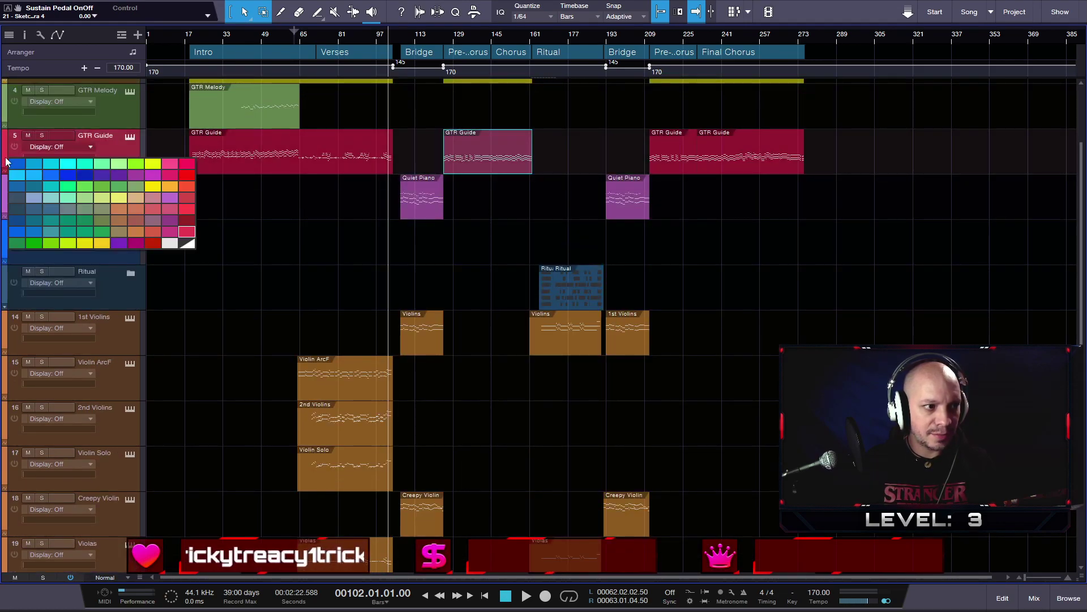
left_click(93, 189)
scroll(273, 225, "down", 5)
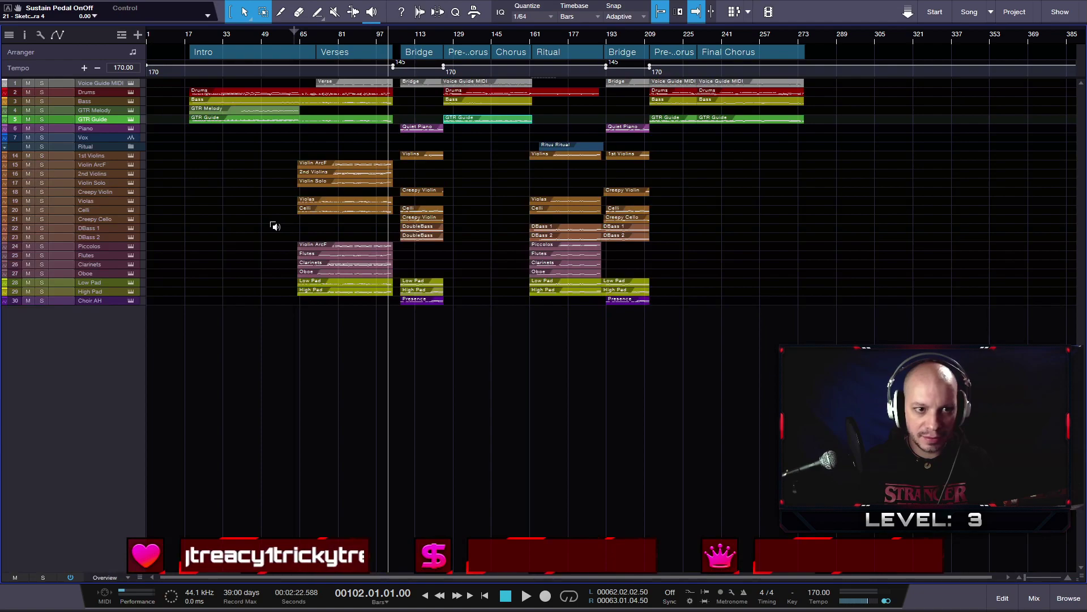
left_click(237, 156)
- Play the end of the Verses from about bar 90 into the gap before the first Bridge
scroll(464, 254, "up", 1)
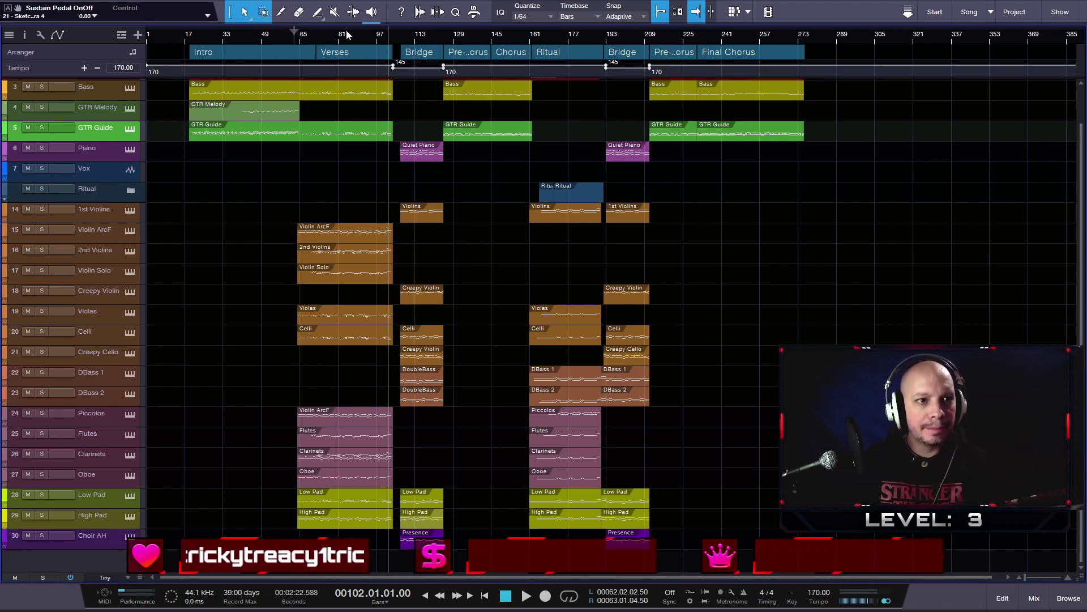
left_click(364, 34)
key("space")
scroll(441, 198, "up", 4)
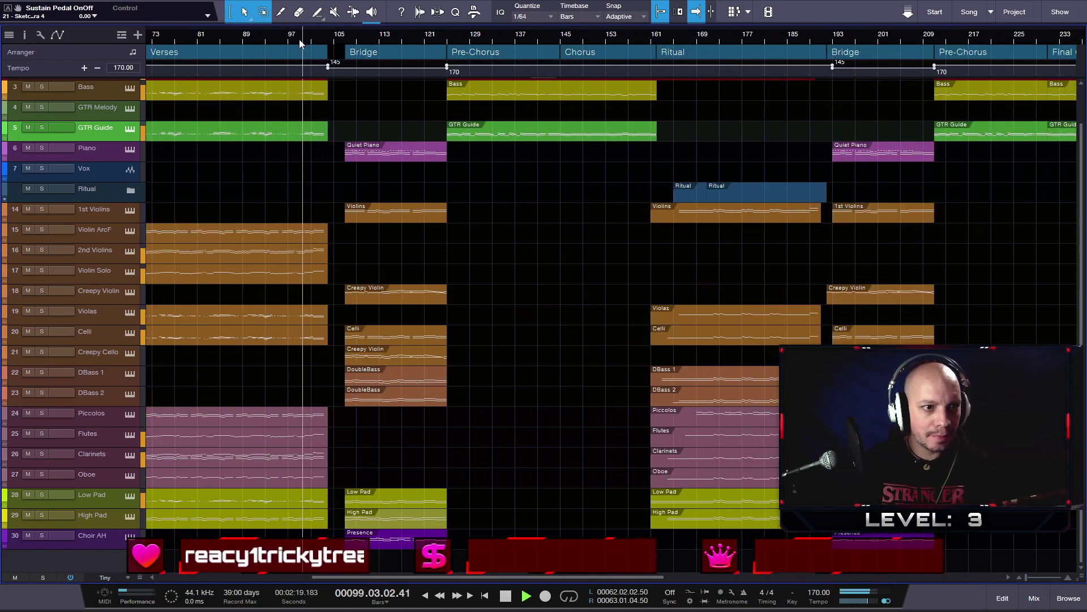
scroll(342, 152, "up", 2)
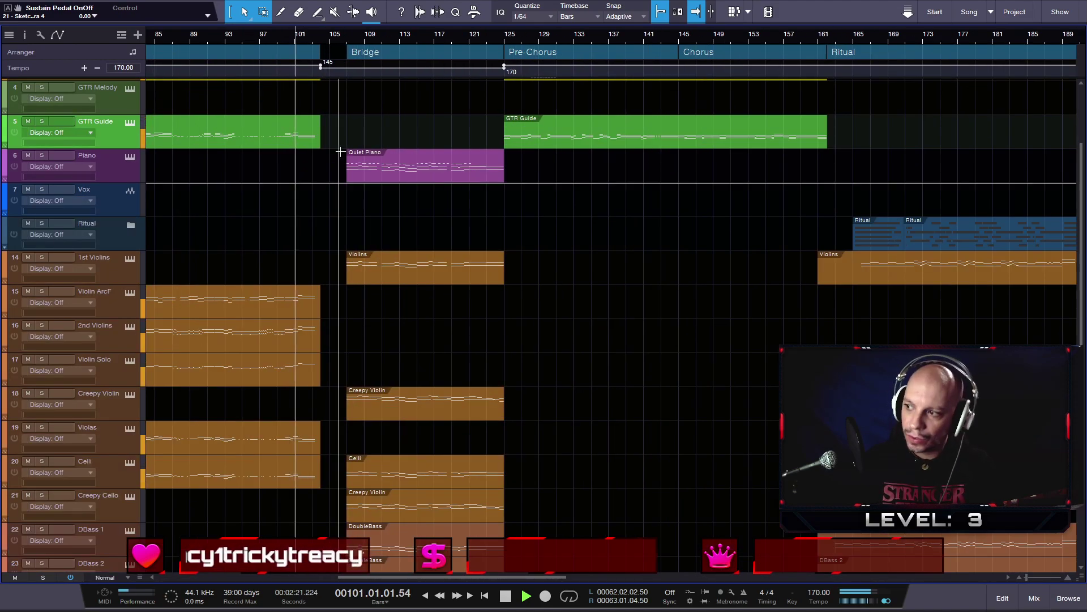
scroll(343, 153, "up", 1)
scroll(344, 152, "up", 1)
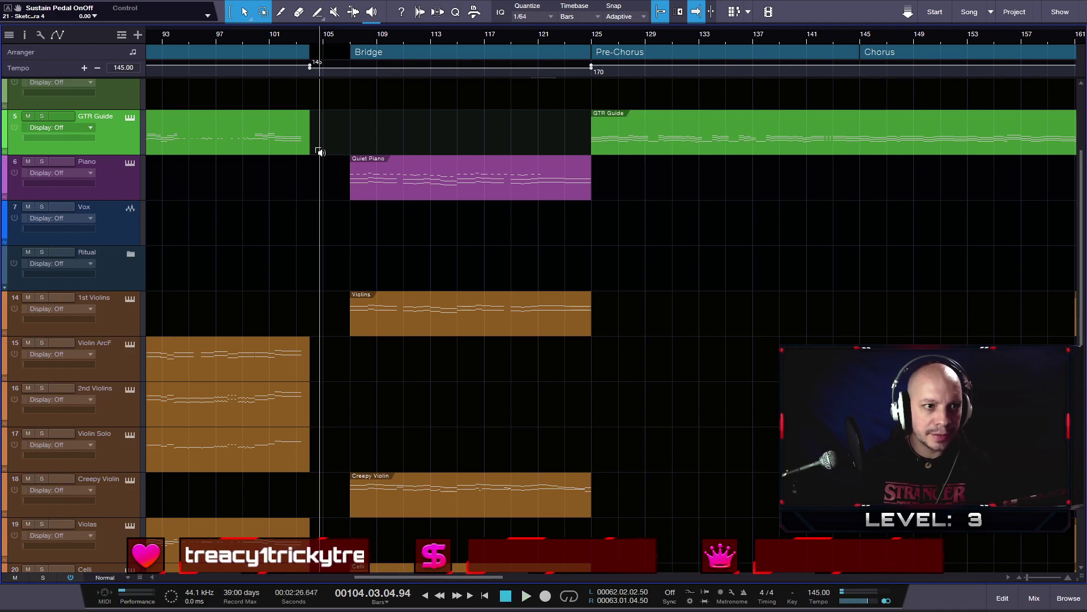
- Select the Intro and Verses sections and move them together so that the Verses end just before bar 105
scroll(340, 150, "up", 3)
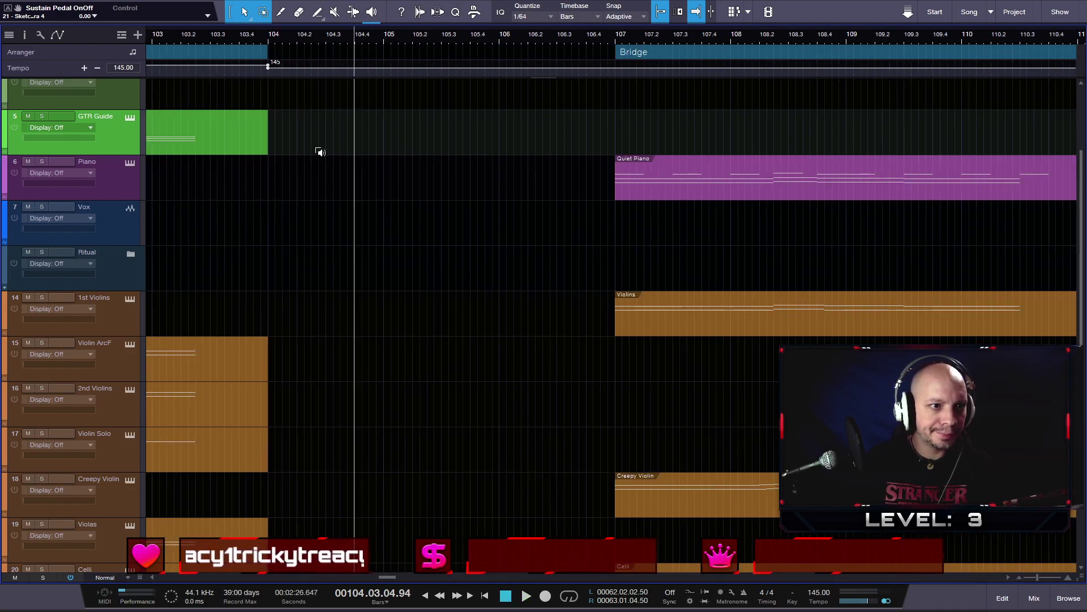
scroll(315, 146, "down", 5)
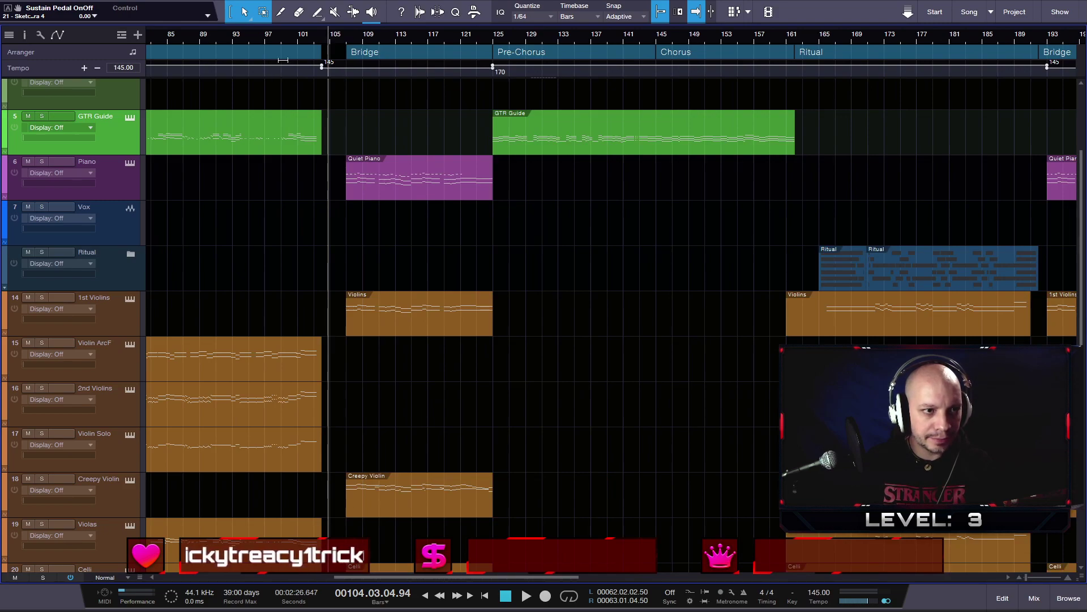
scroll(283, 54, "up", 5)
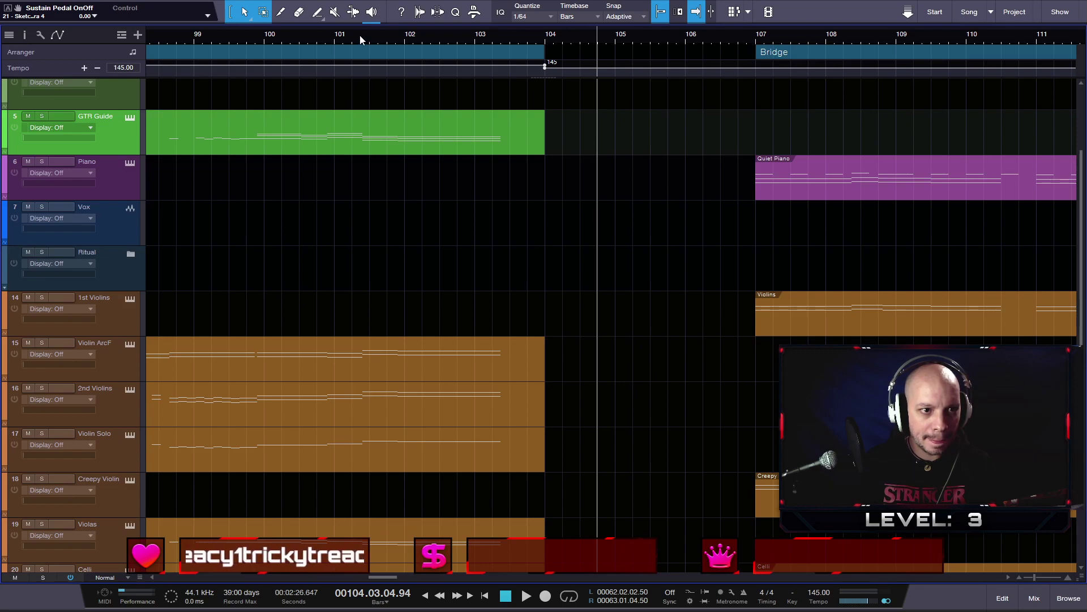
left_click_drag(361, 36, 368, 38)
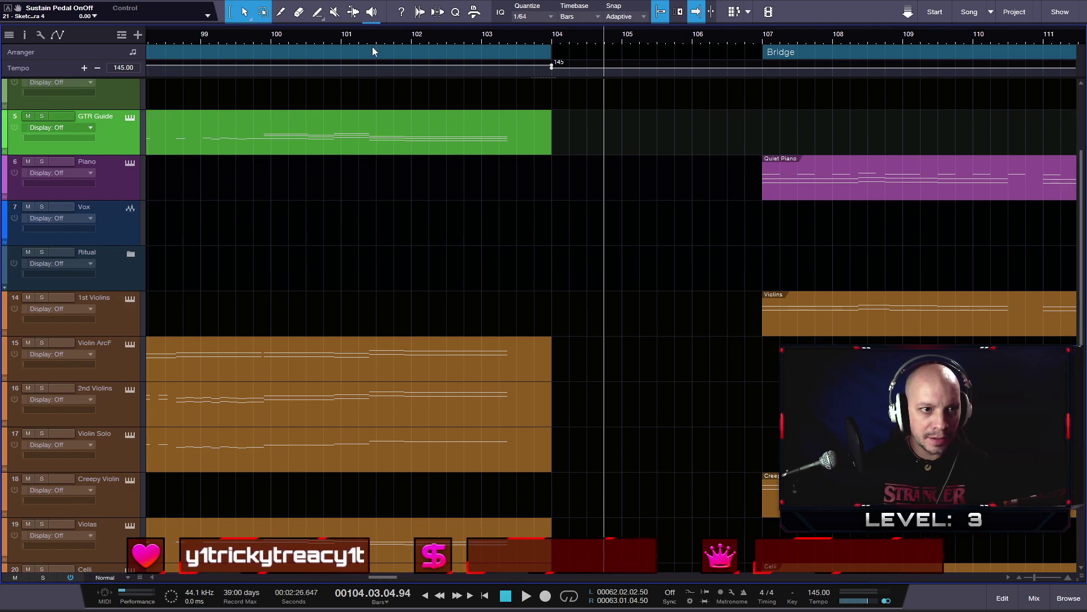
scroll(372, 51, "down", 8)
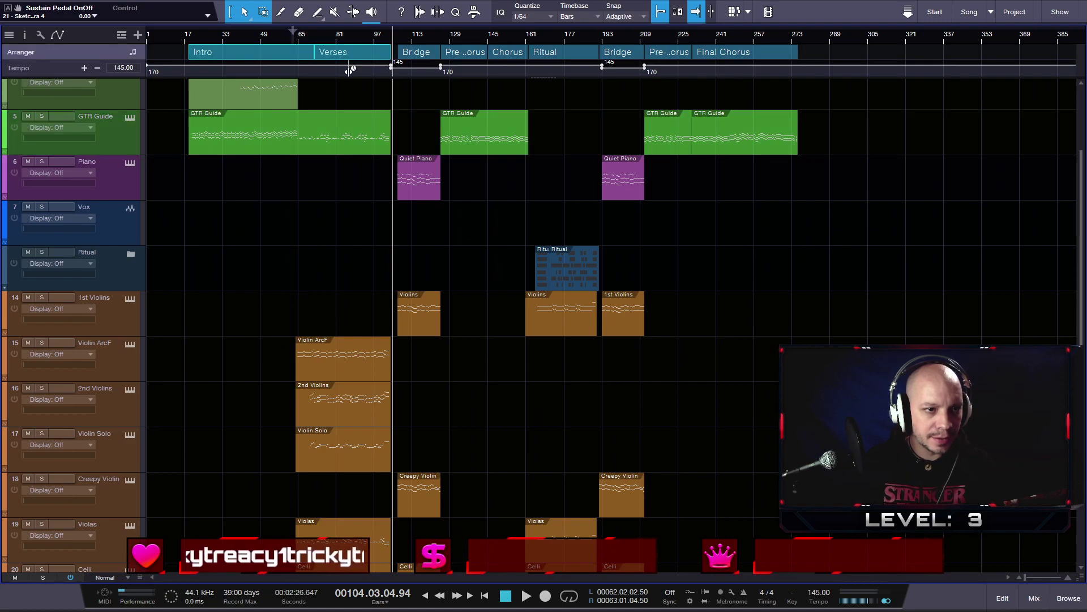
scroll(348, 69, "up", 4)
scroll(572, 90, "up", 3)
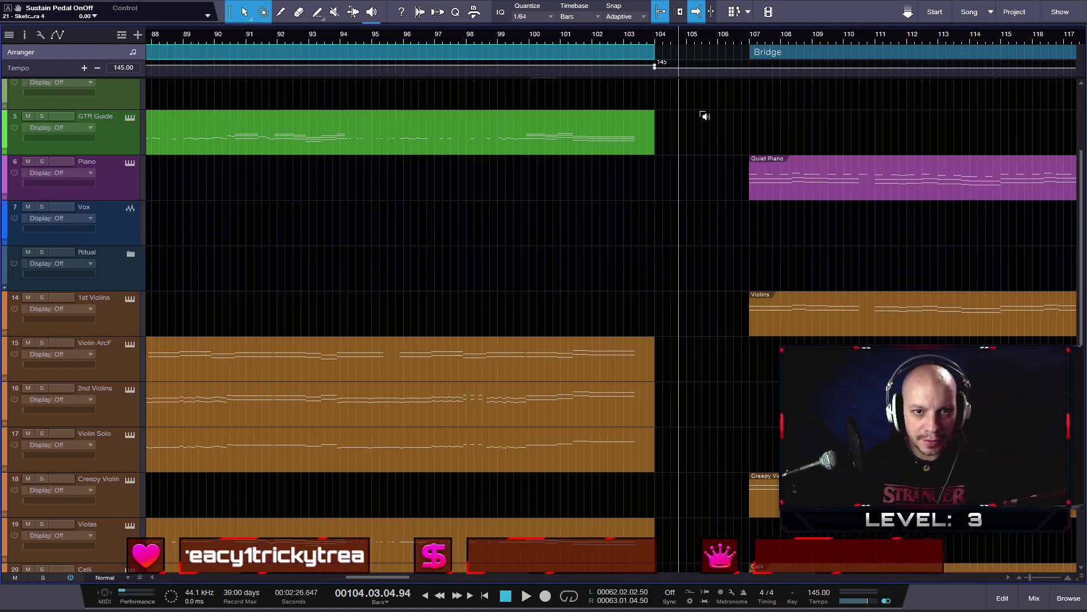
left_click(619, 55)
left_click_drag(640, 56, 655, 55)
left_click_drag(773, 36, 583, 29)
left_click_drag(467, 49, 474, 49)
key("e")
key("e")
key("e")
left_click_drag(240, 51, 558, 23)
scroll(259, 53, "down", 5)
- Play from 100.03 past the end of the Verses to check the shifted ending
left_click(477, 41)
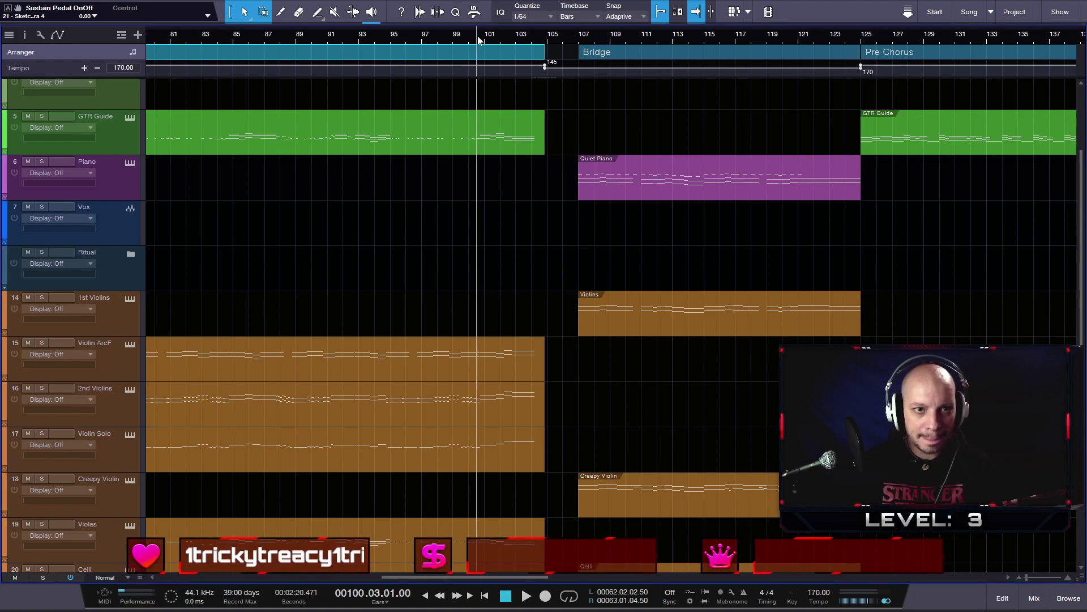
key("space")
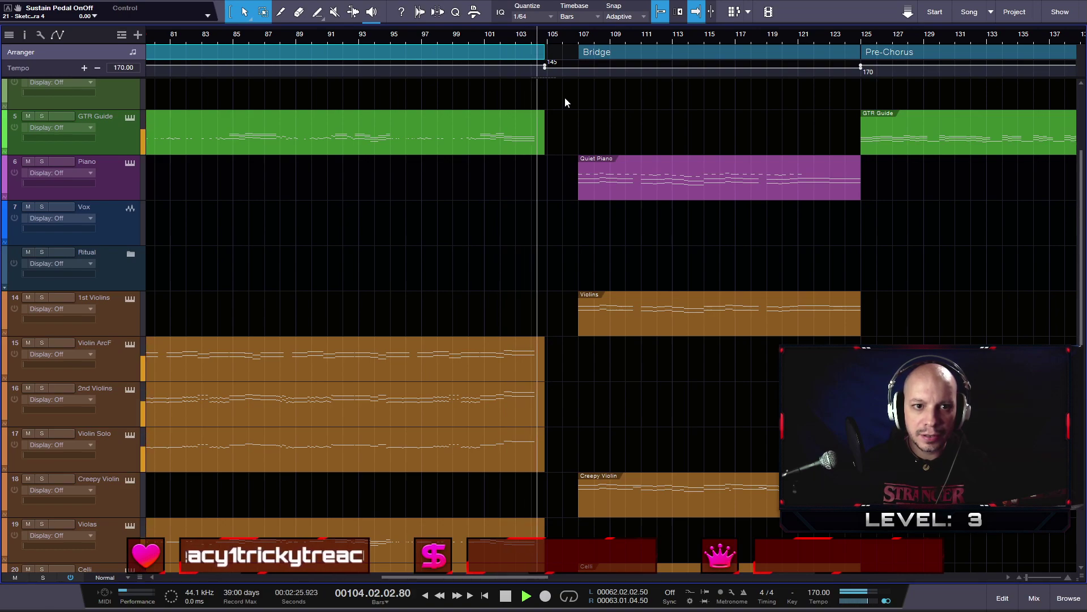
key("space")
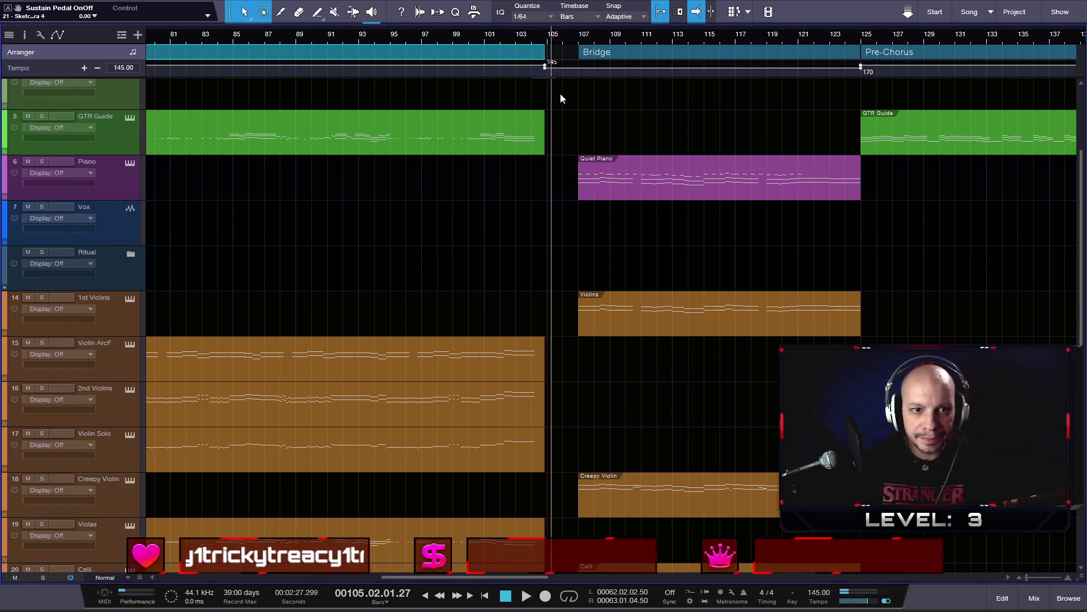
- Move the Intro and Verses together so that the Verses end at 106.4, and play the transition into the Bridge
scroll(535, 182, "up", 6, "ctrl")
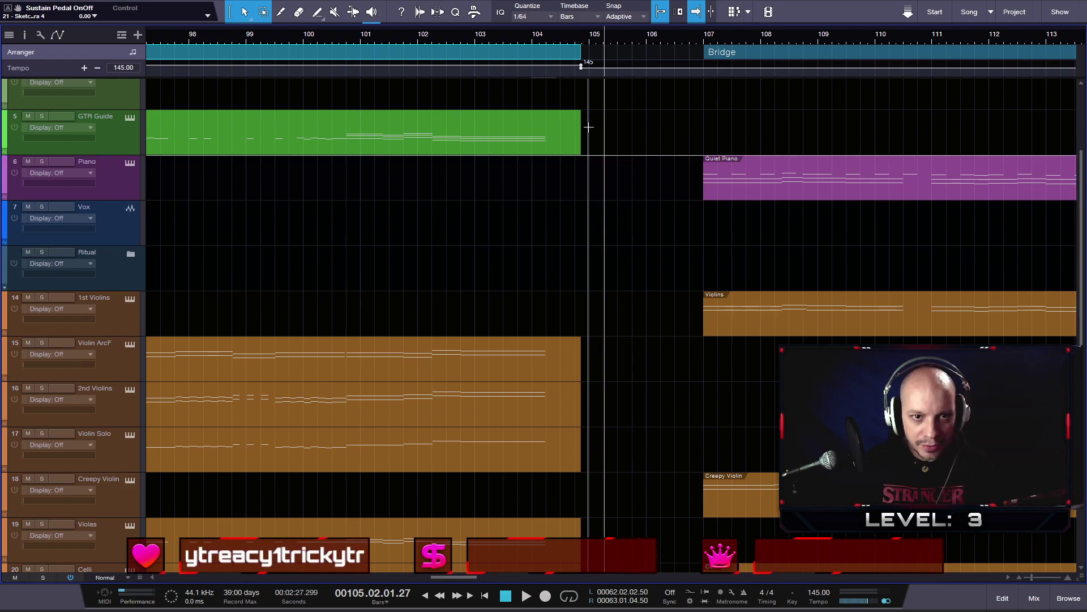
left_click_drag(538, 50, 647, 46)
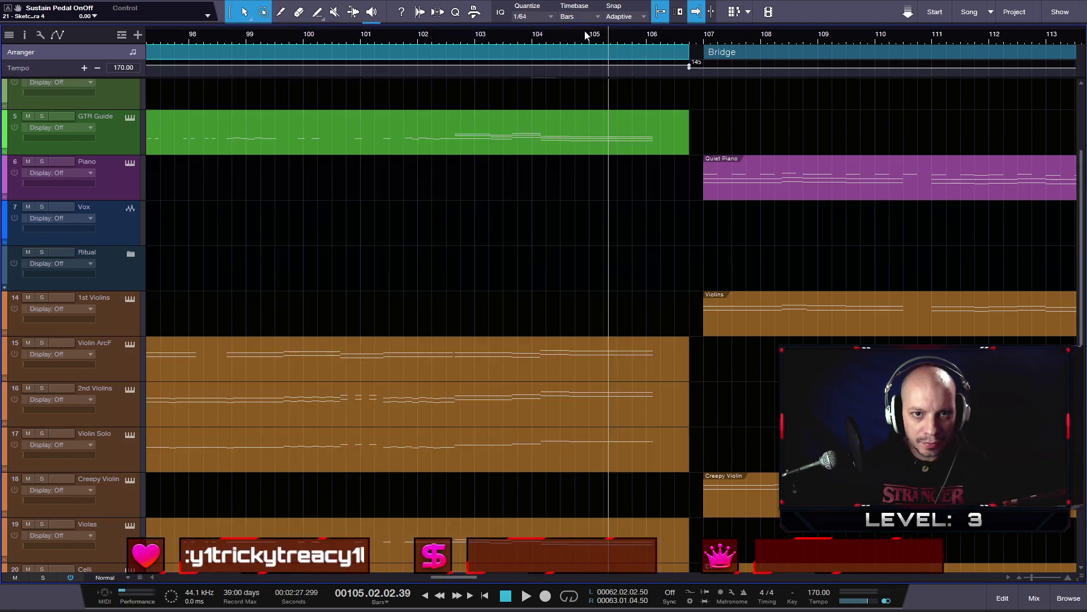
left_click(491, 35)
key("space")
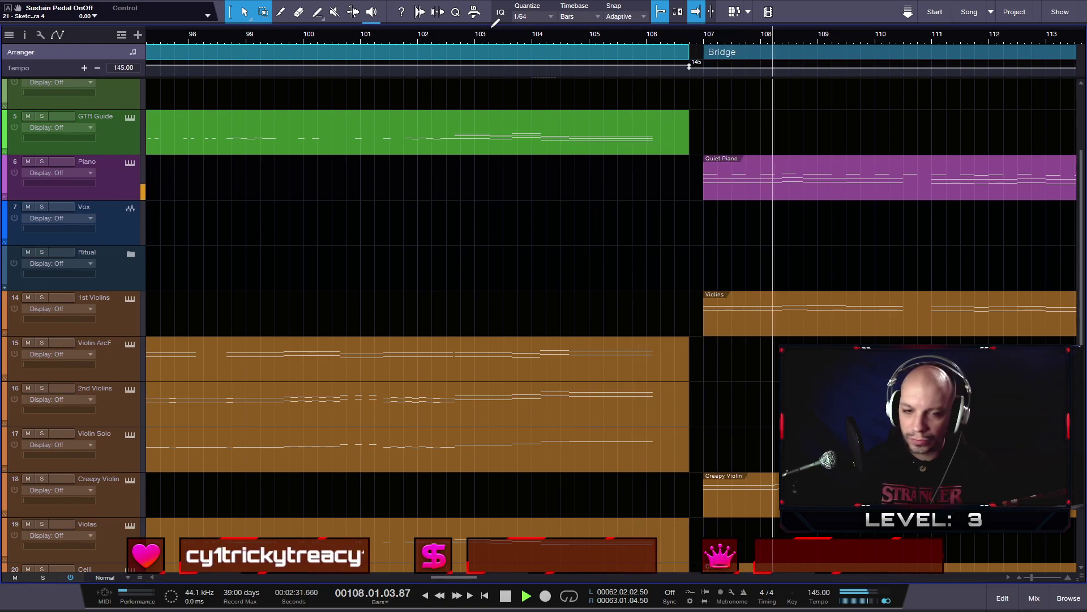
key("space")
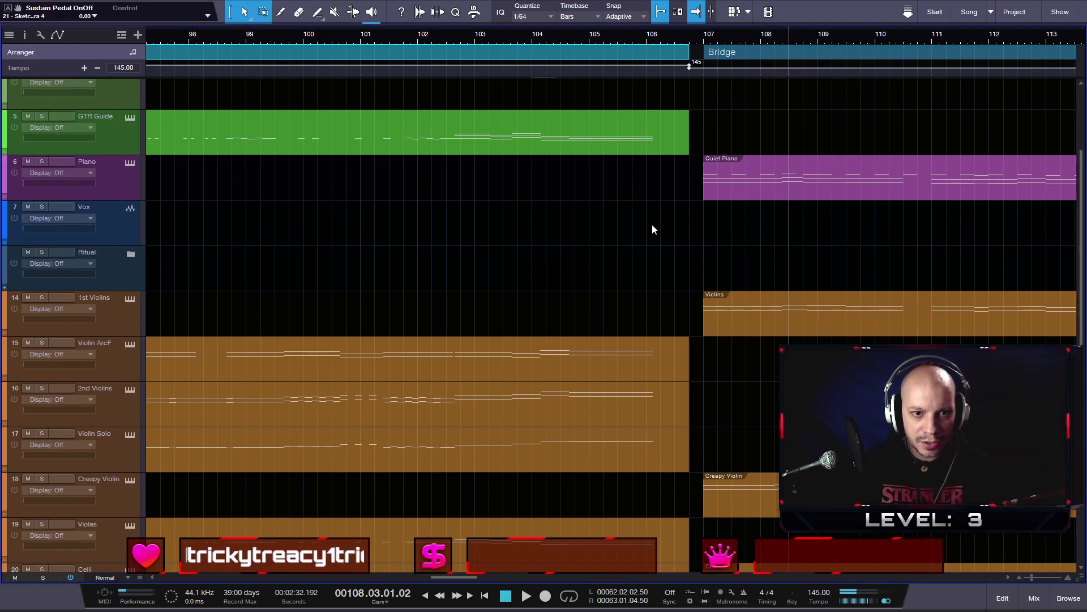
- Examine the string tracks' final held notes between bar 104 and the start of the Bridge
scroll(651, 227, "down", 1)
scroll(651, 227, "up", 2)
scroll(640, 221, "down", 2)
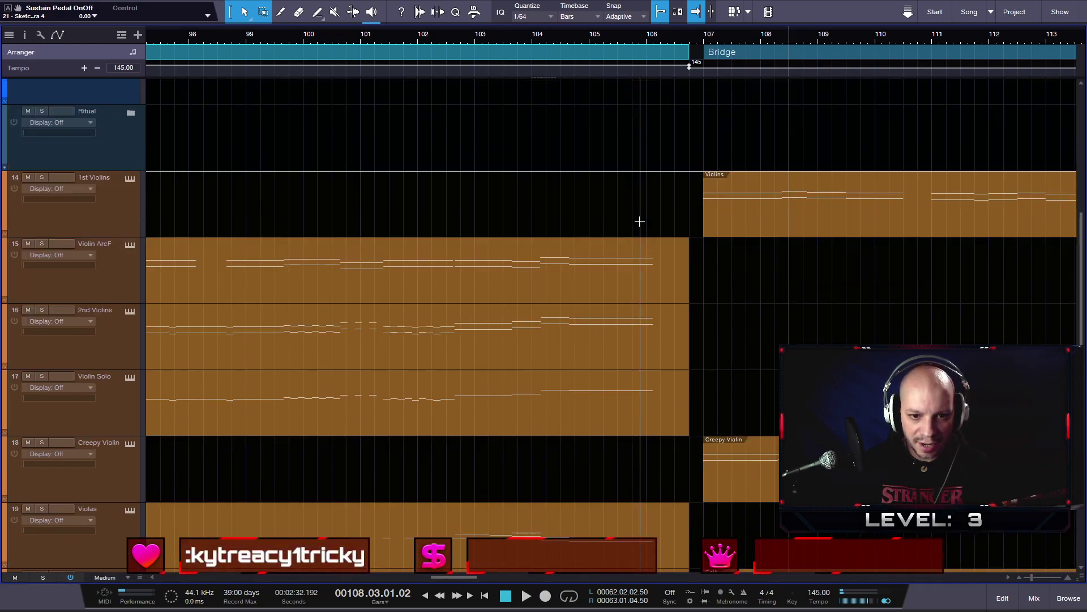
scroll(636, 221, "down", 1)
scroll(635, 214, "up", 2)
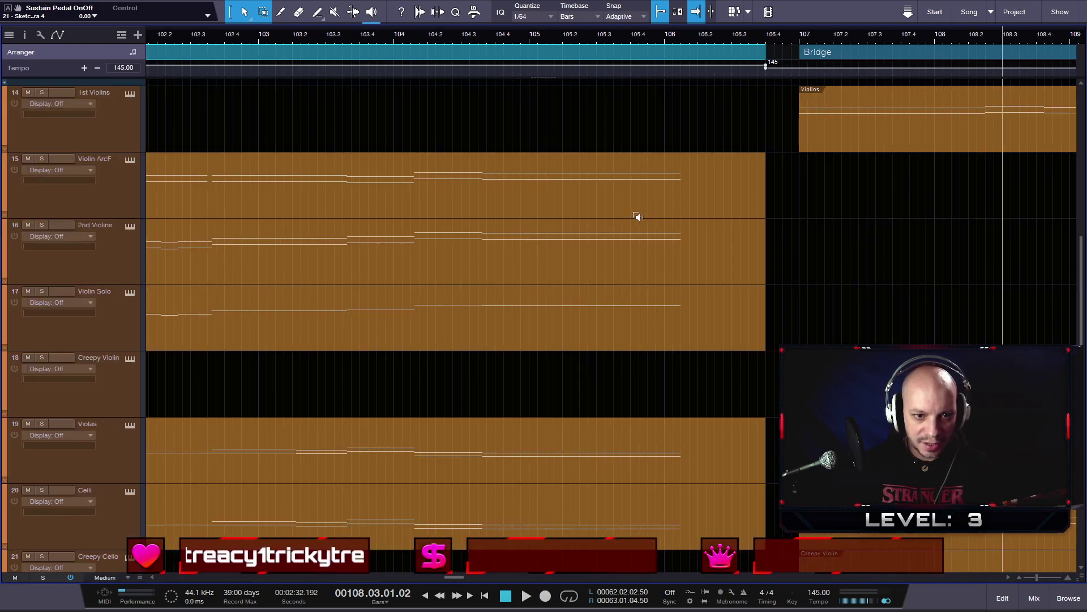
scroll(638, 216, "up", 1)
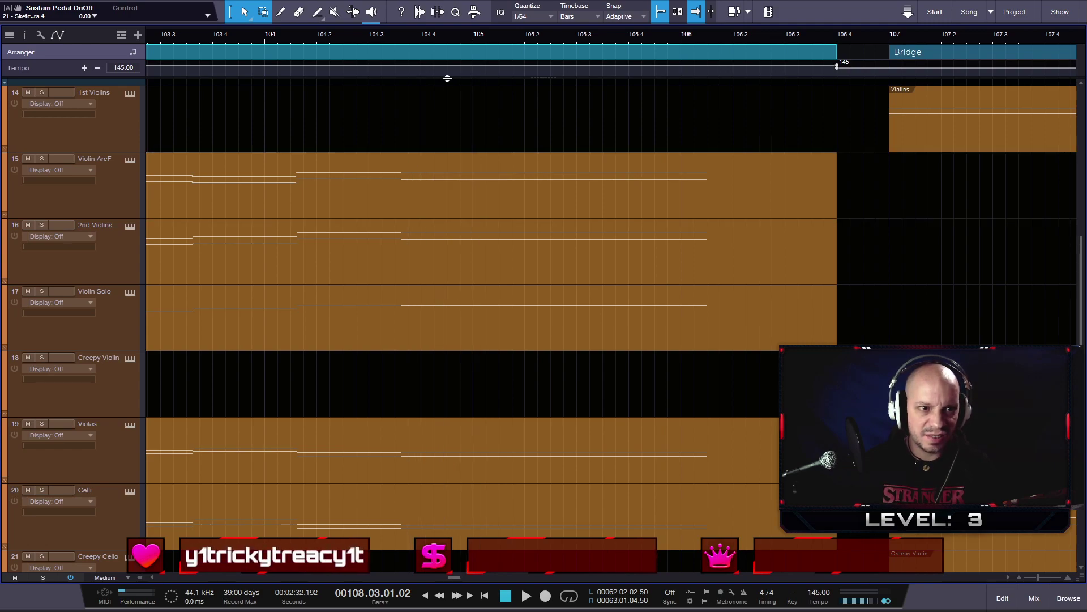
left_click_drag(453, 60, 479, 60)
scroll(406, 104, "up", 3)
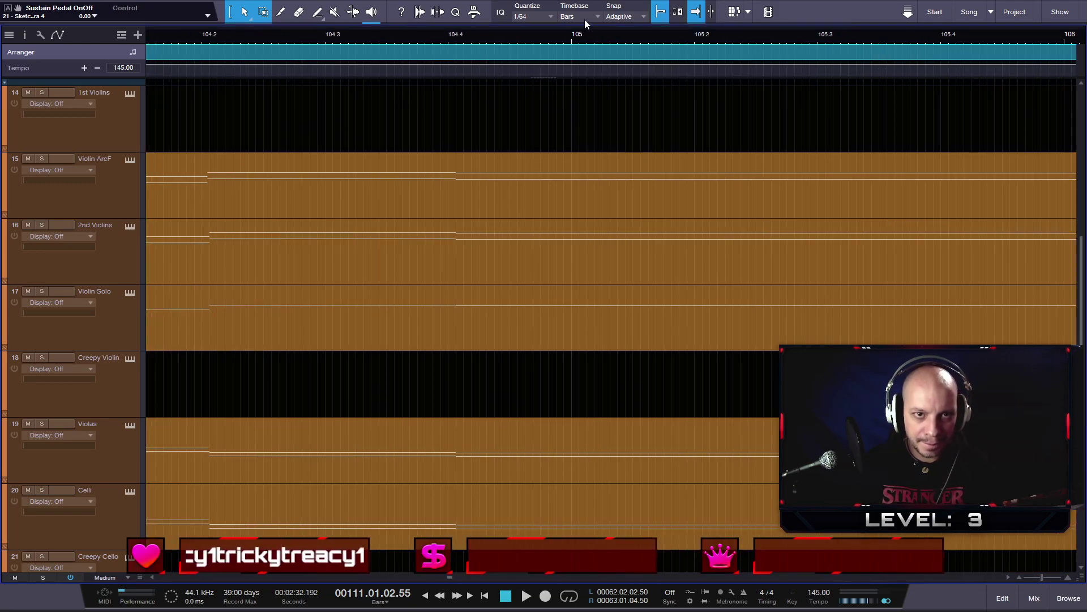
- Try to move the Intro and Verses on a 1/16 grid so that the Verses end at bar 107, where the Bridge starts
left_click(528, 15)
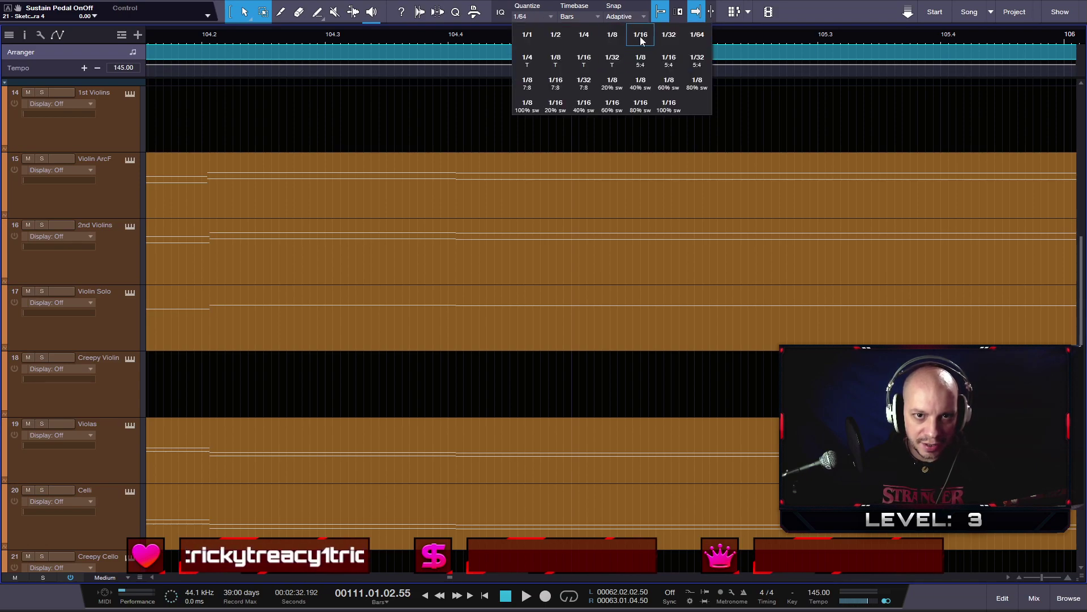
left_click(640, 35)
key("w")
key("w")
key("w")
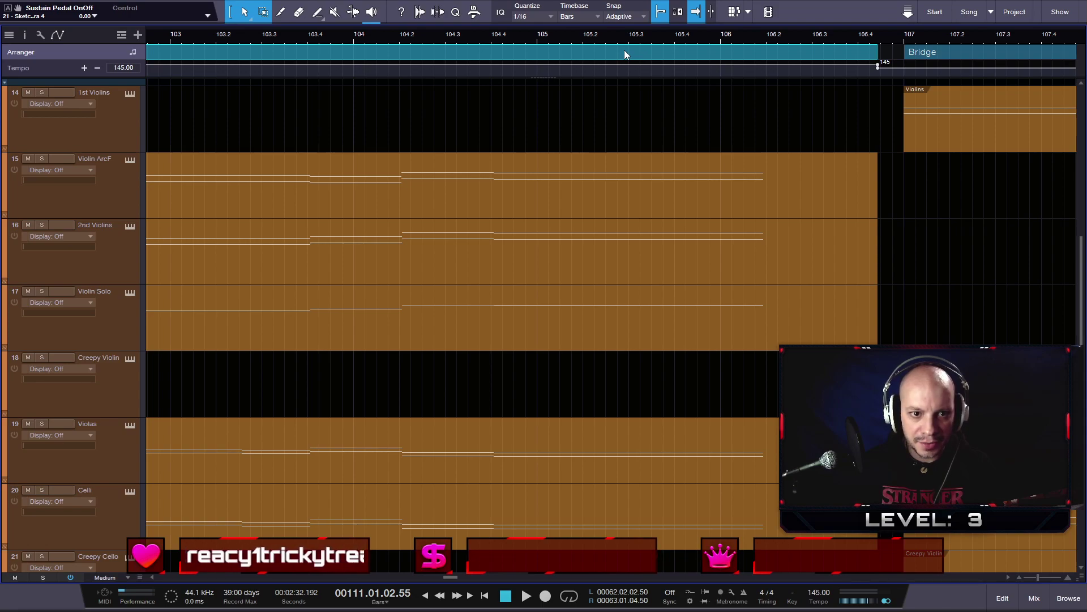
left_click_drag(625, 51, 640, 49)
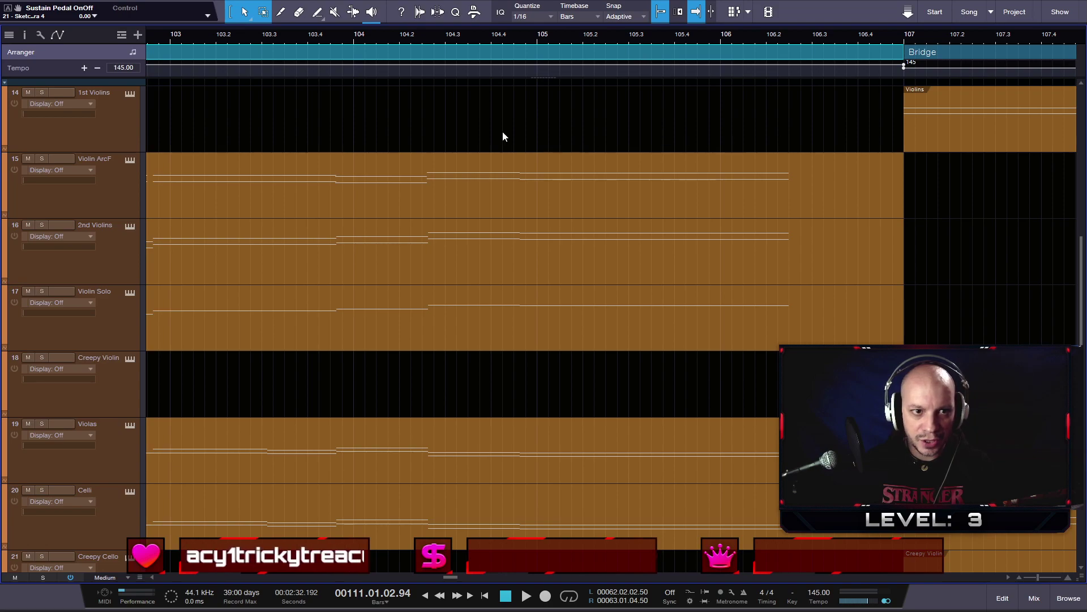
- Shift the Intro and Verses back and nudge them on a 1/32 grid so that the final chord starts on 104.4
left_click_drag(519, 52, 486, 50)
scroll(487, 55, "up", 5)
left_click(545, 16)
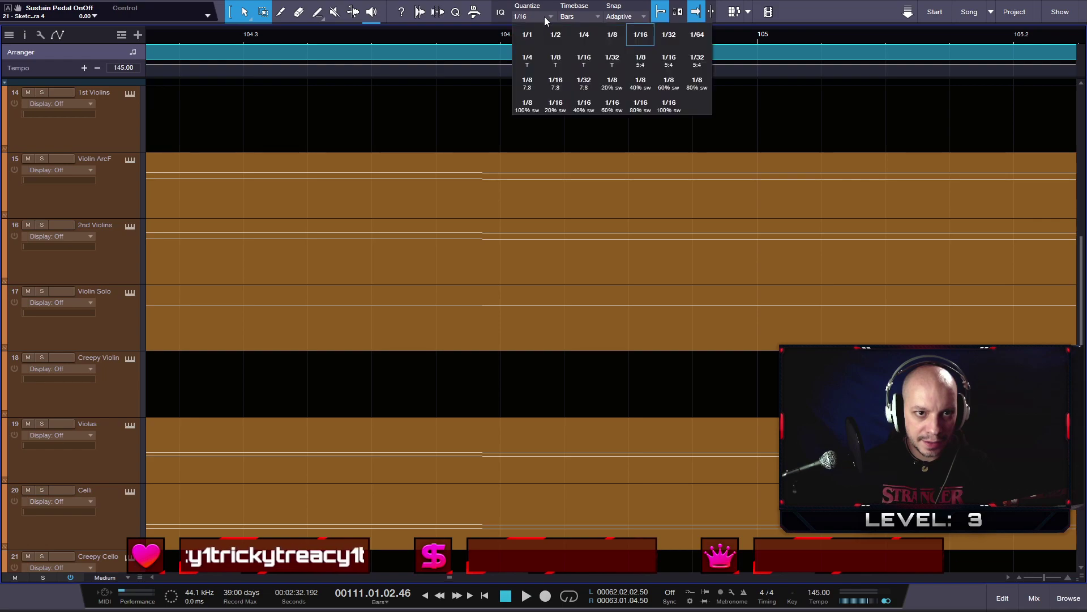
left_click(669, 36)
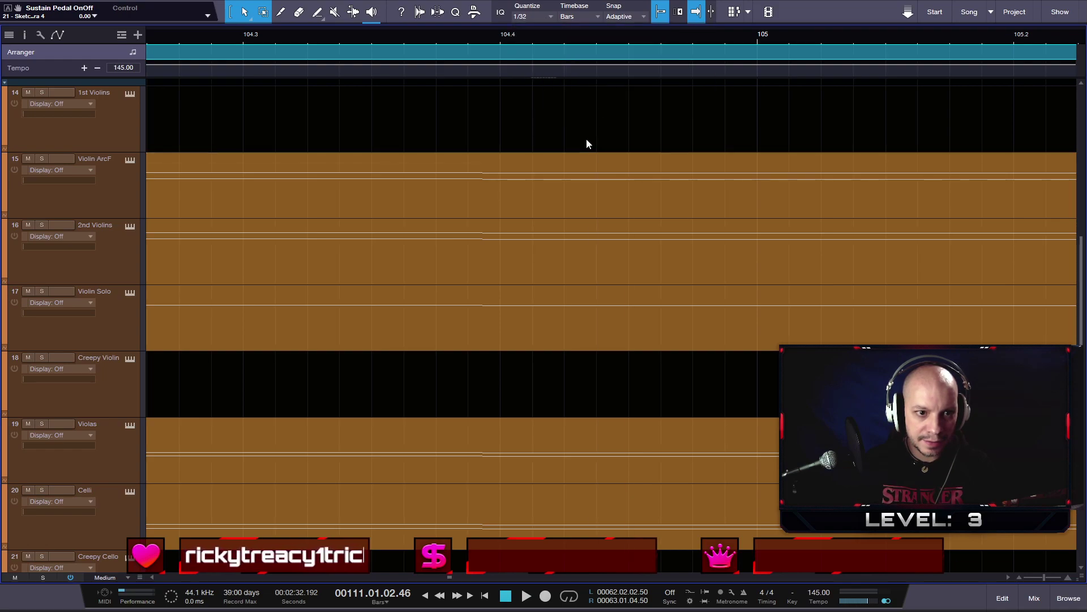
left_click_drag(532, 49, 557, 51)
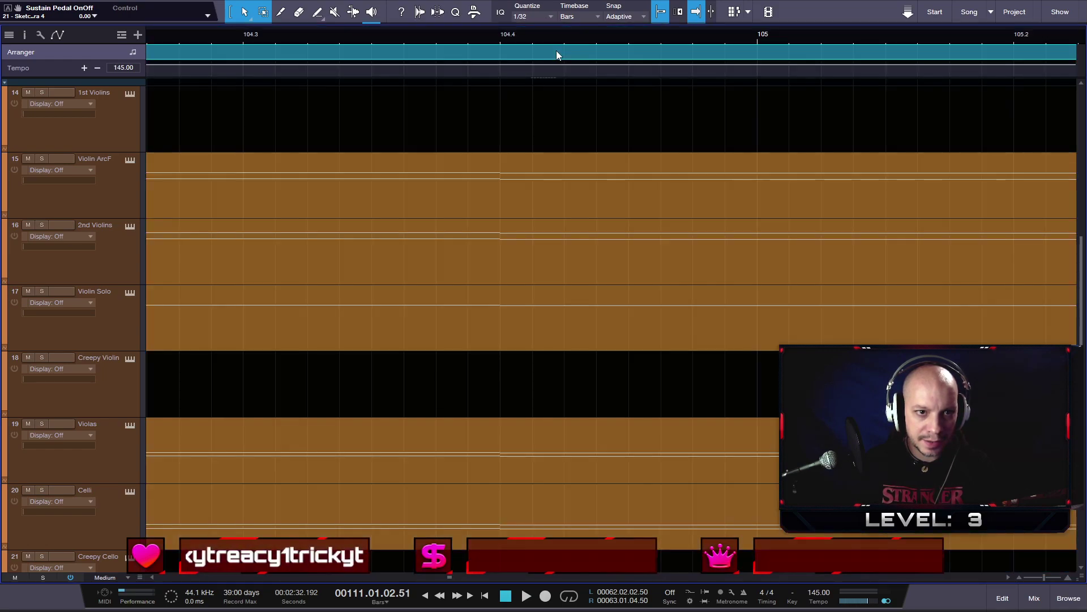
- Set the quantize grid to 1/64 and play the transition from the Verses' held ending into the Bridge
left_click(545, 16)
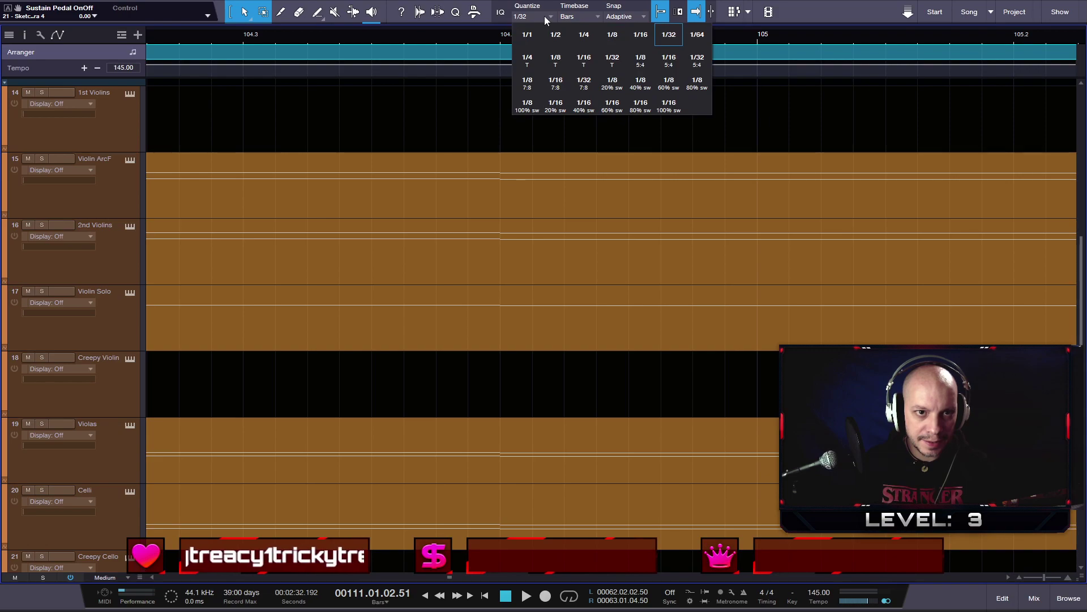
left_click(694, 37)
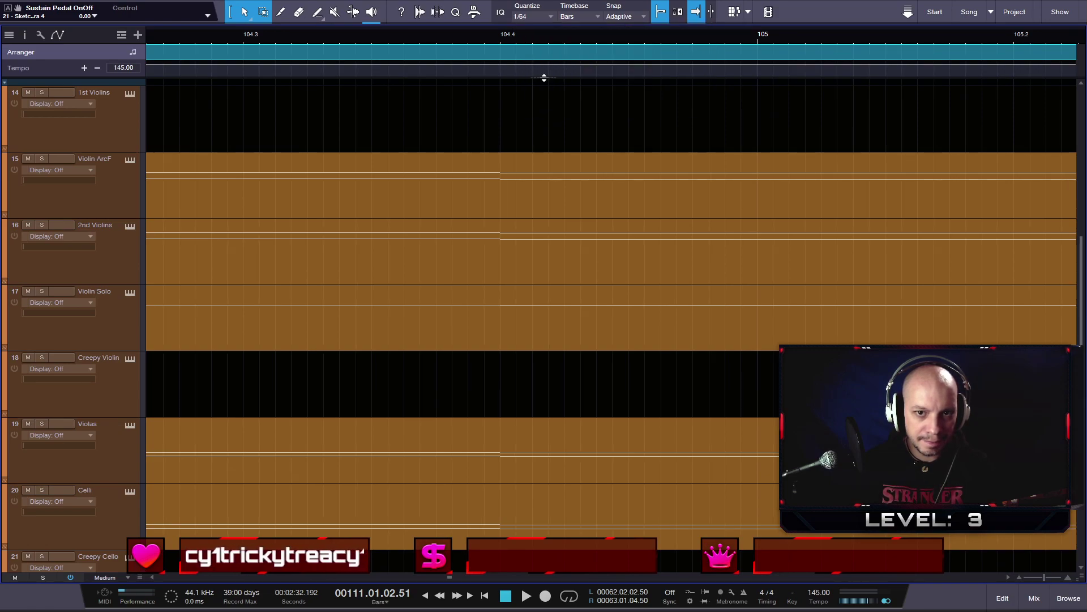
scroll(521, 119, "down", 8)
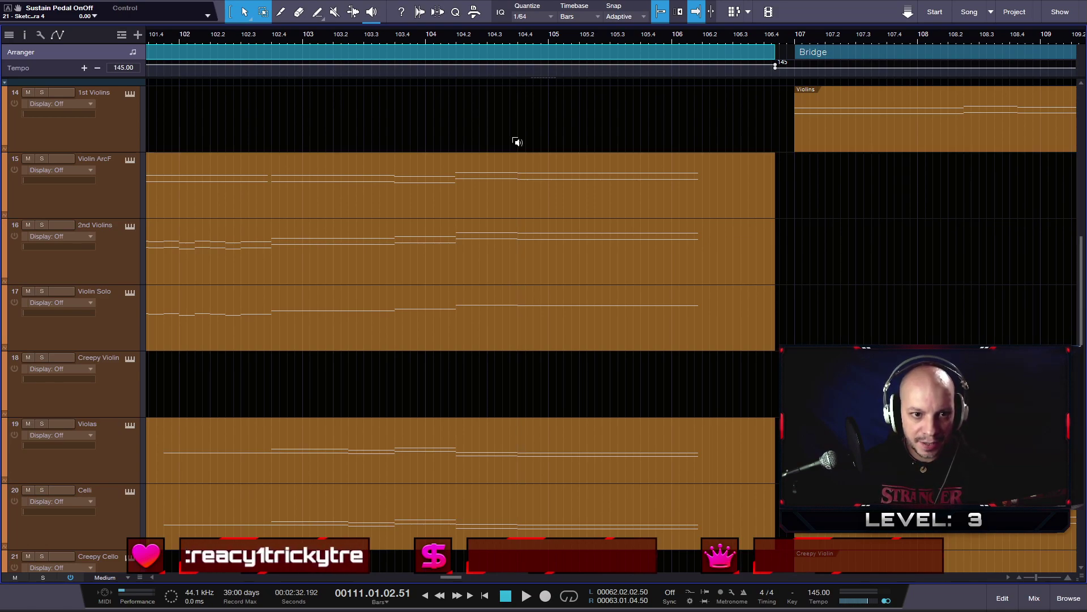
scroll(522, 145, "up", 2)
scroll(522, 144, "down", 3)
left_click(462, 36)
key("space")
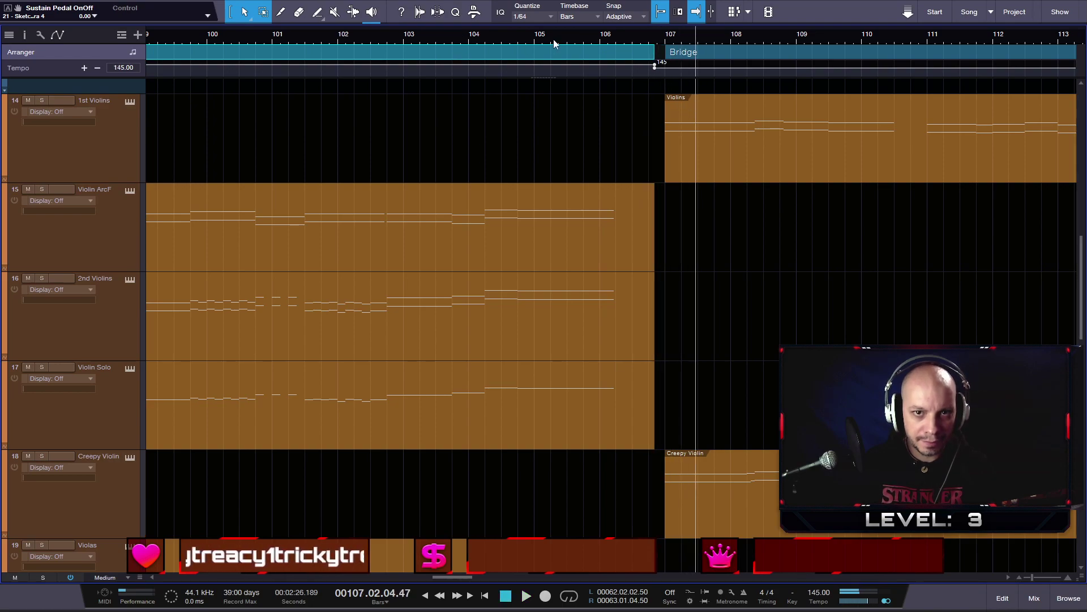
- Set the quantize grid to 1/16 and extend the Verses' string events, from Violin ArcF to Celli, to the Bridge's start at bar 107
left_click(539, 18)
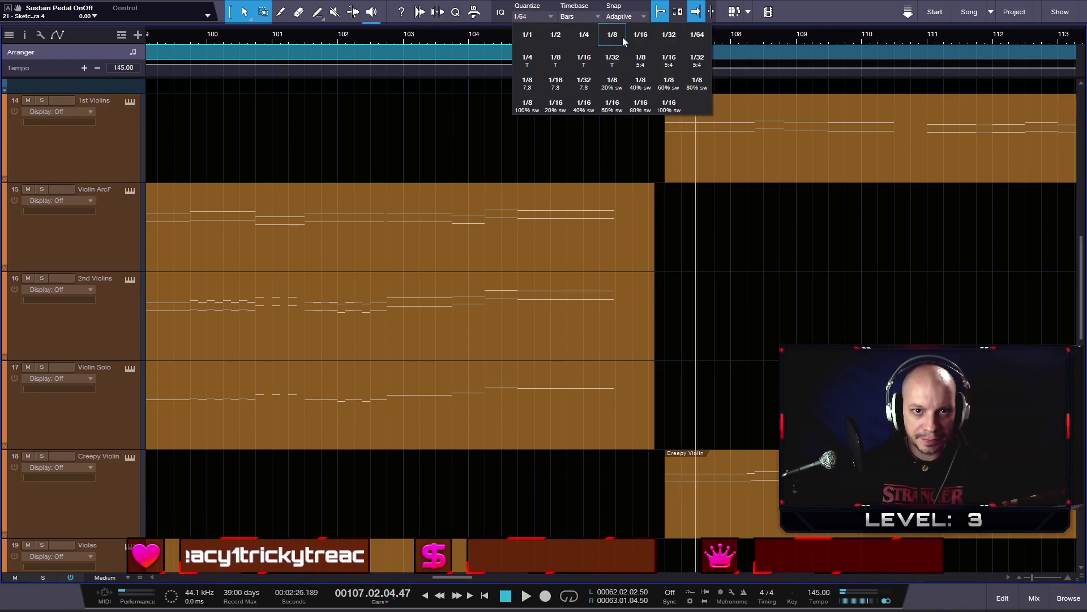
left_click(637, 38)
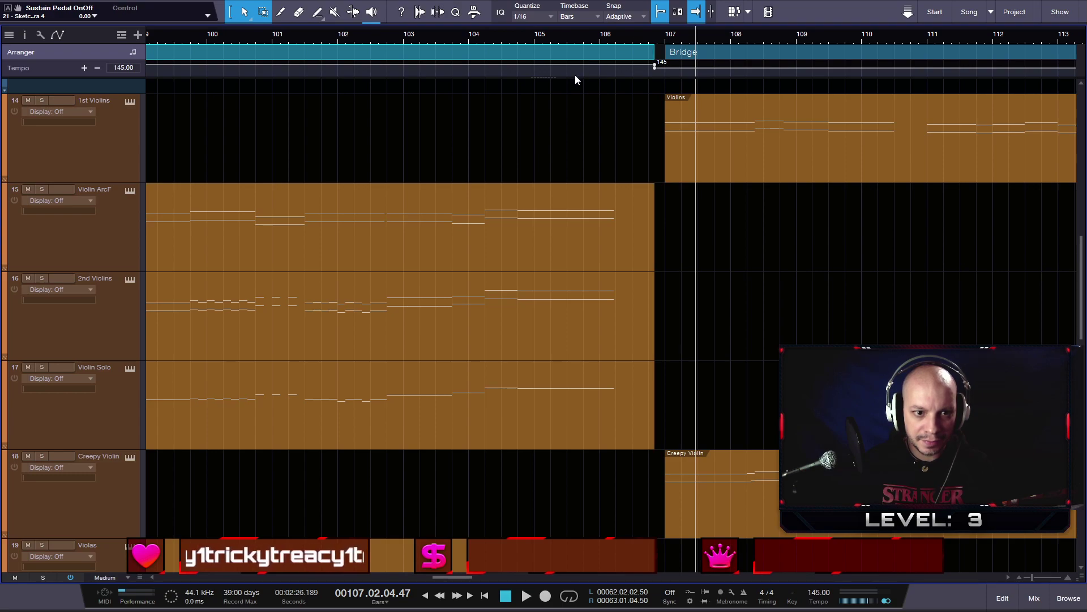
scroll(667, 294, "down", 3)
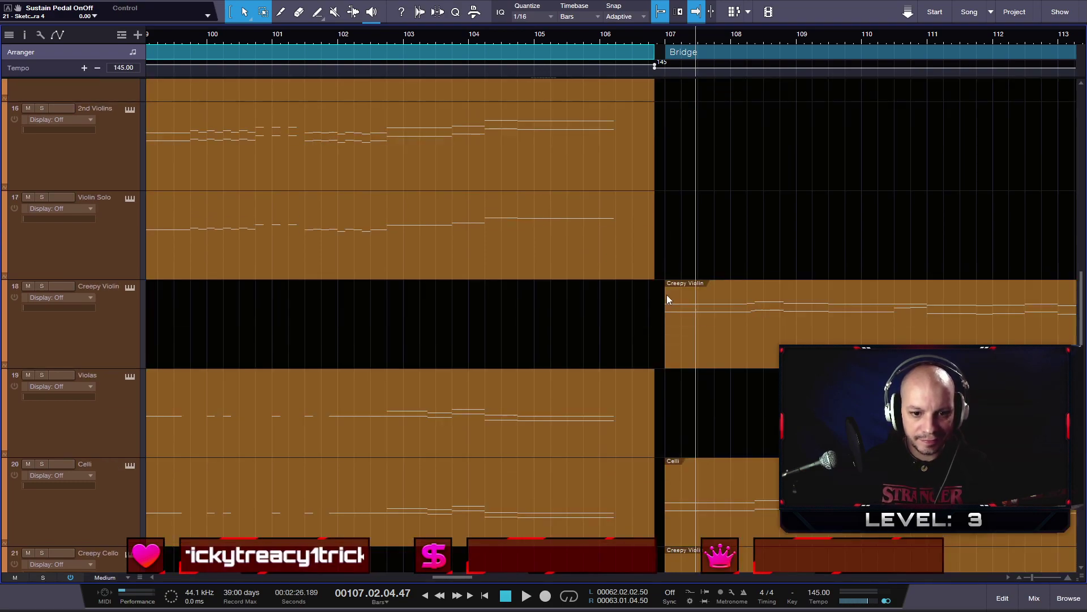
scroll(688, 372, "up", 2)
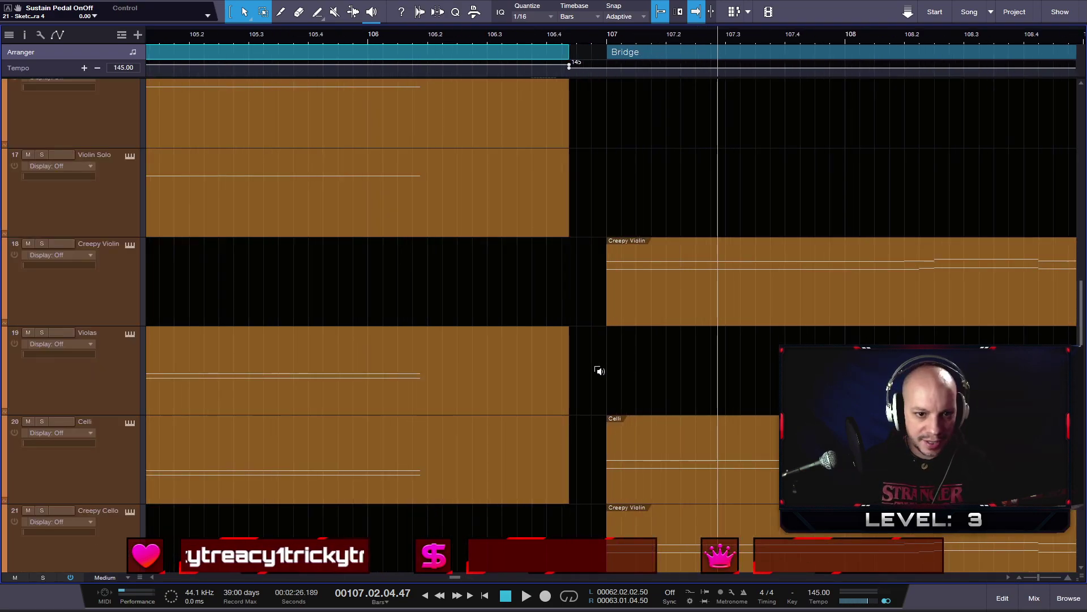
left_click_drag(579, 473, 603, 172)
scroll(593, 188, "down", 2)
scroll(597, 192, "down", 2)
scroll(580, 193, "down", 2)
scroll(576, 190, "down", 3)
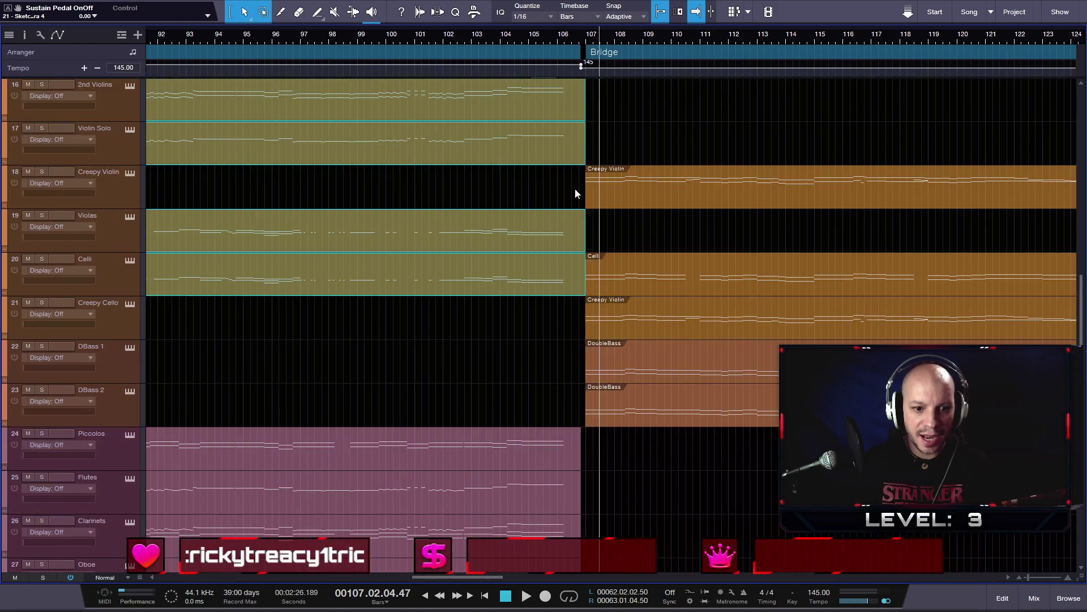
- Select the Verses' Piccolos, Flutes, Clarinets, Oboe, Low Pad and High Pad events and extend them to bar 107
scroll(618, 504, "down", 3)
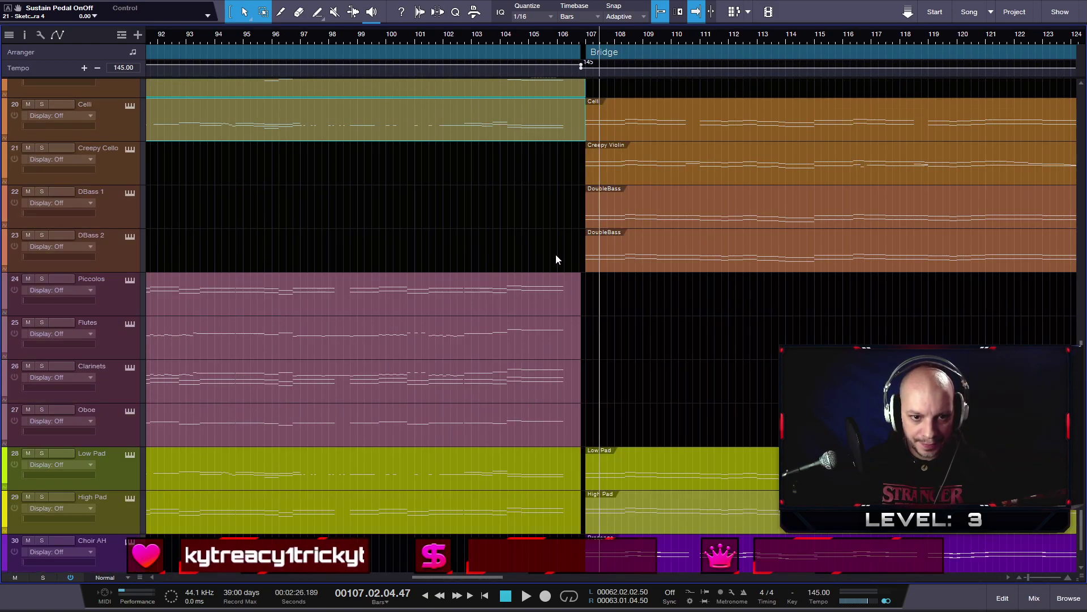
left_click_drag(556, 255, 583, 535)
scroll(583, 526, "up", 3)
left_click_drag(597, 346, 616, 304)
scroll(598, 304, "up", 3)
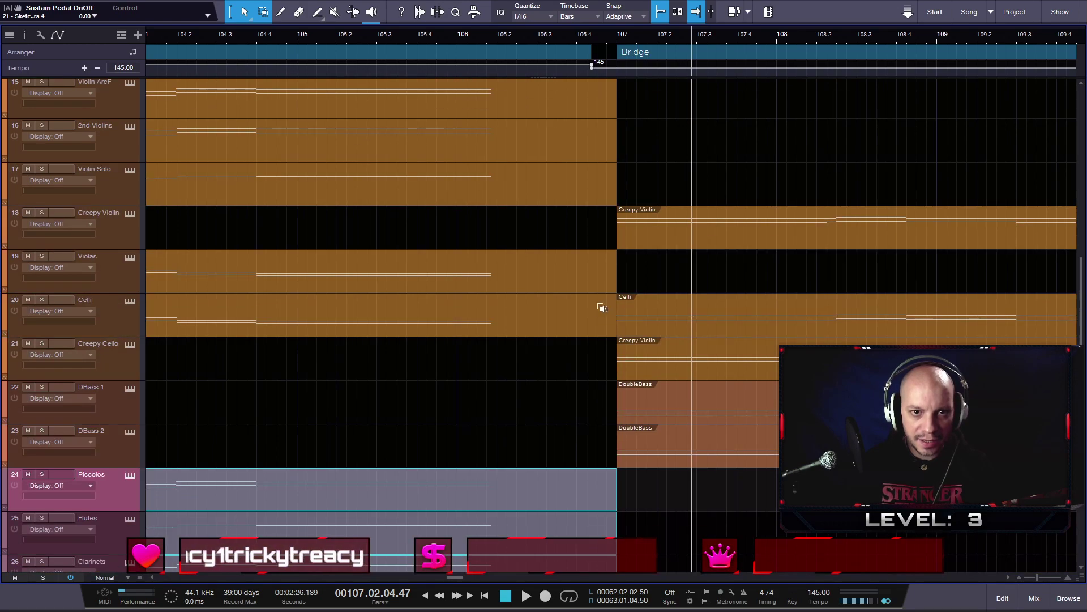
- Play from 105.2 into the Bridge to check the transition after the extended events
scroll(597, 304, "down", 2)
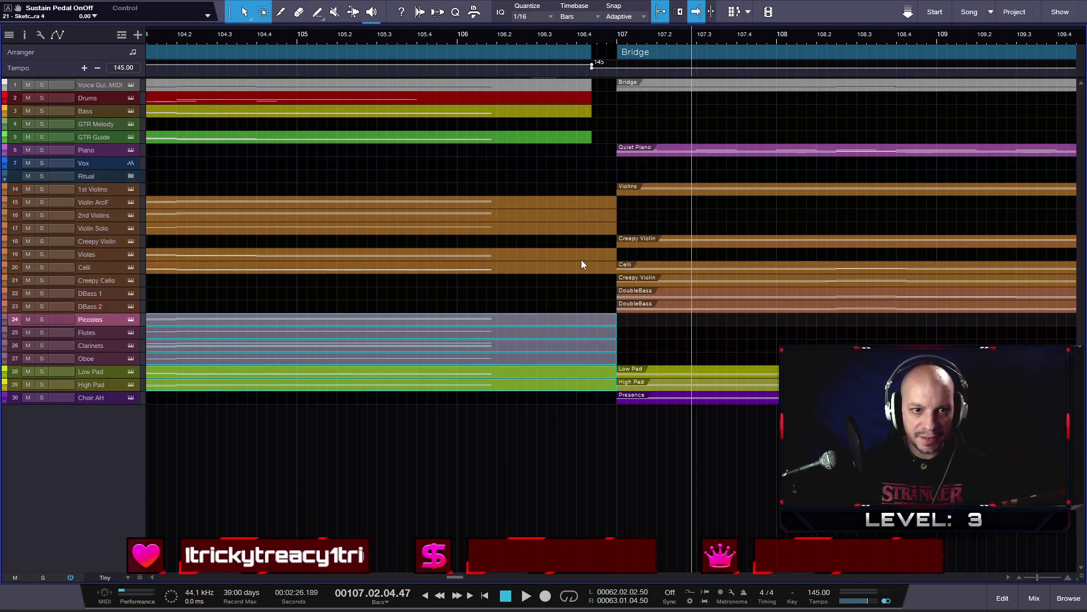
scroll(576, 229, "up", 3)
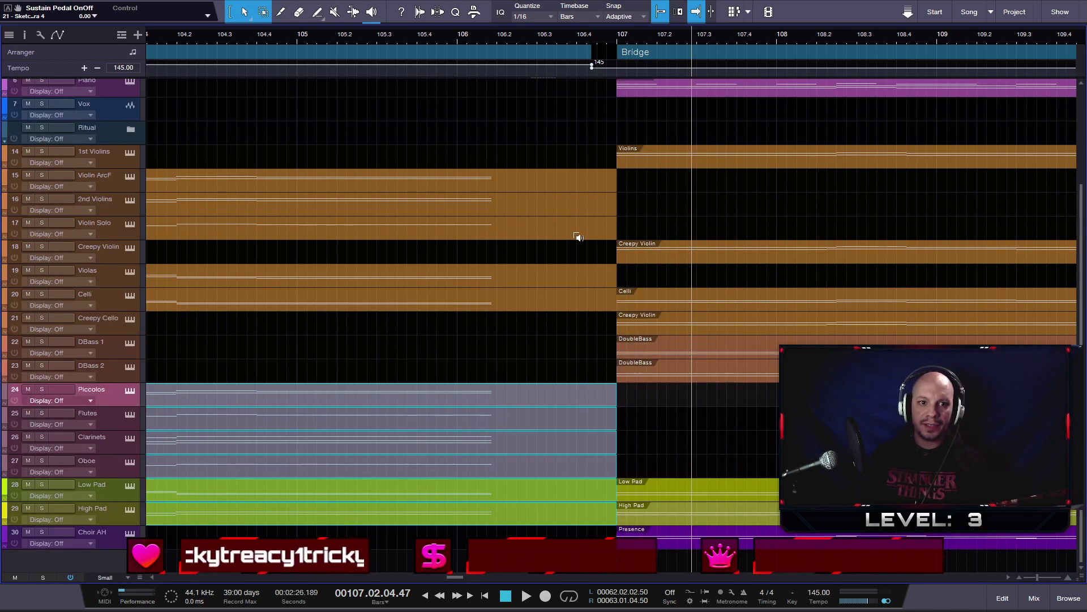
scroll(566, 247, "up", 3)
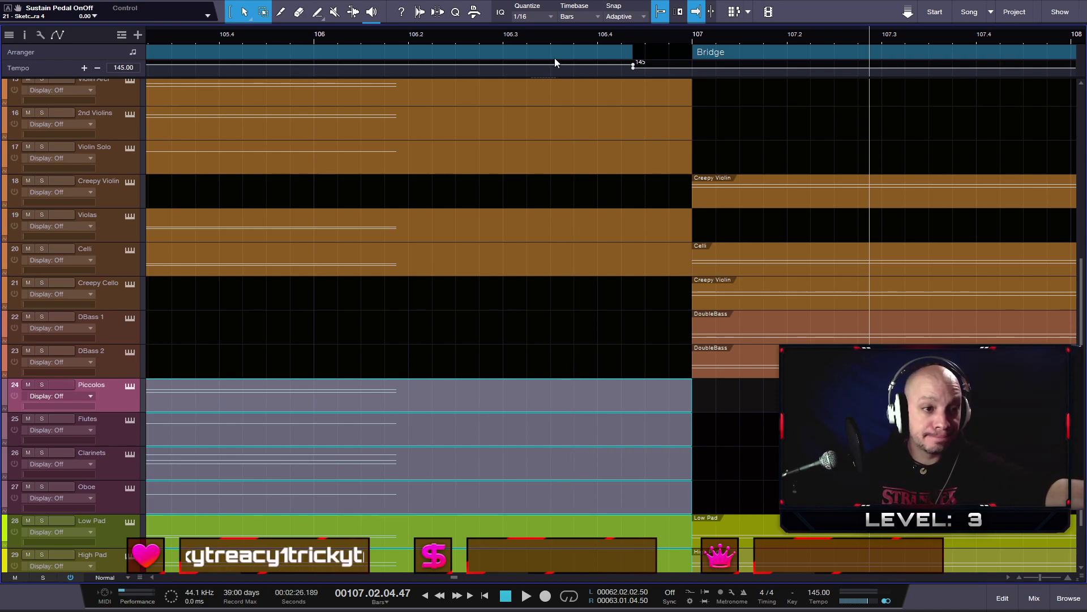
left_click_drag(532, 35, 602, 18)
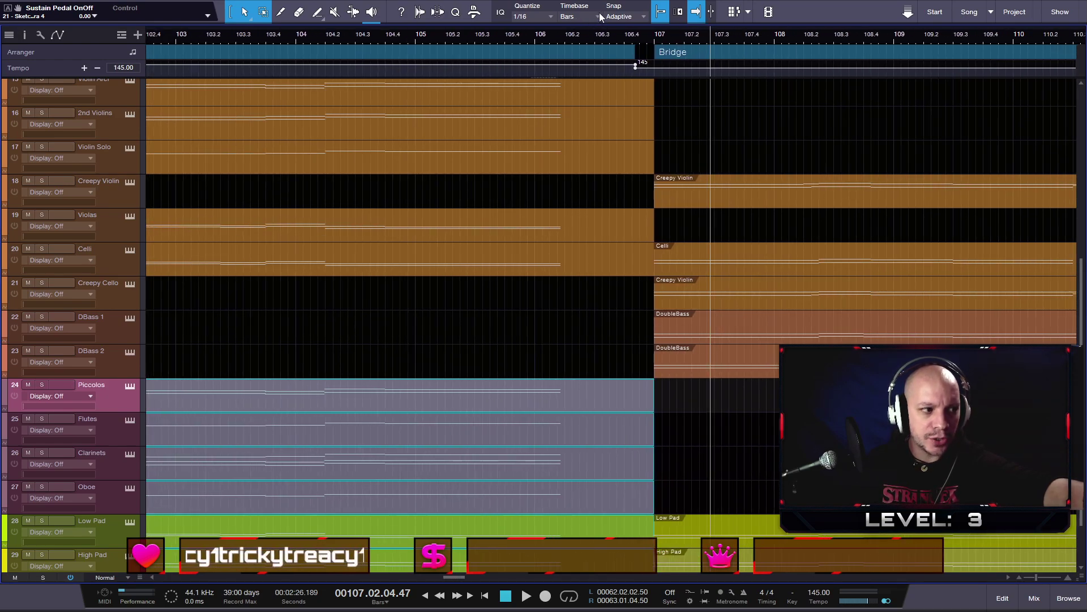
left_click(453, 37)
key("space")
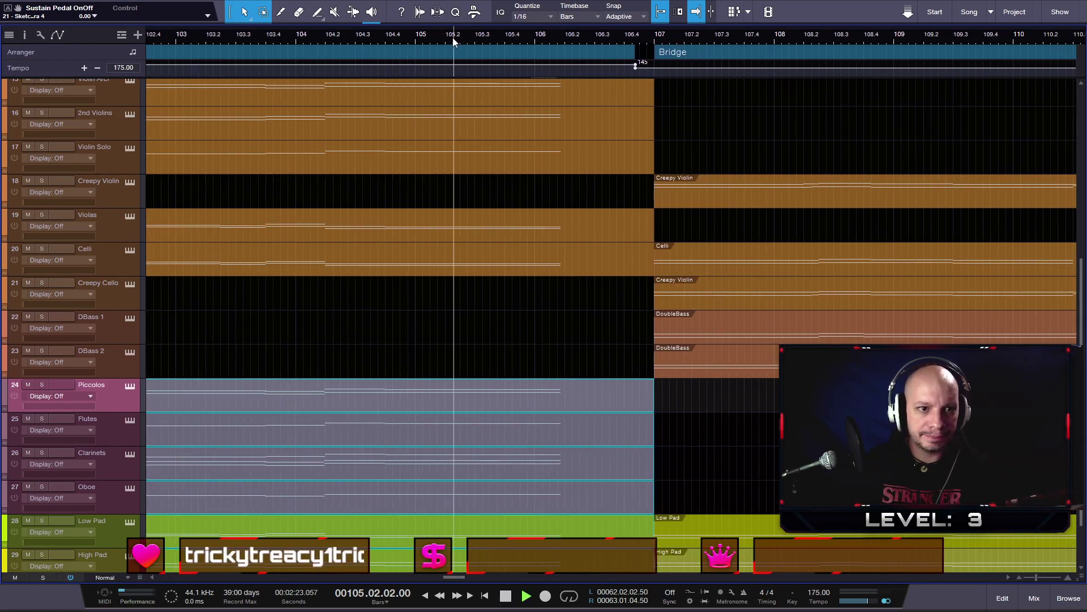
left_click(315, 38)
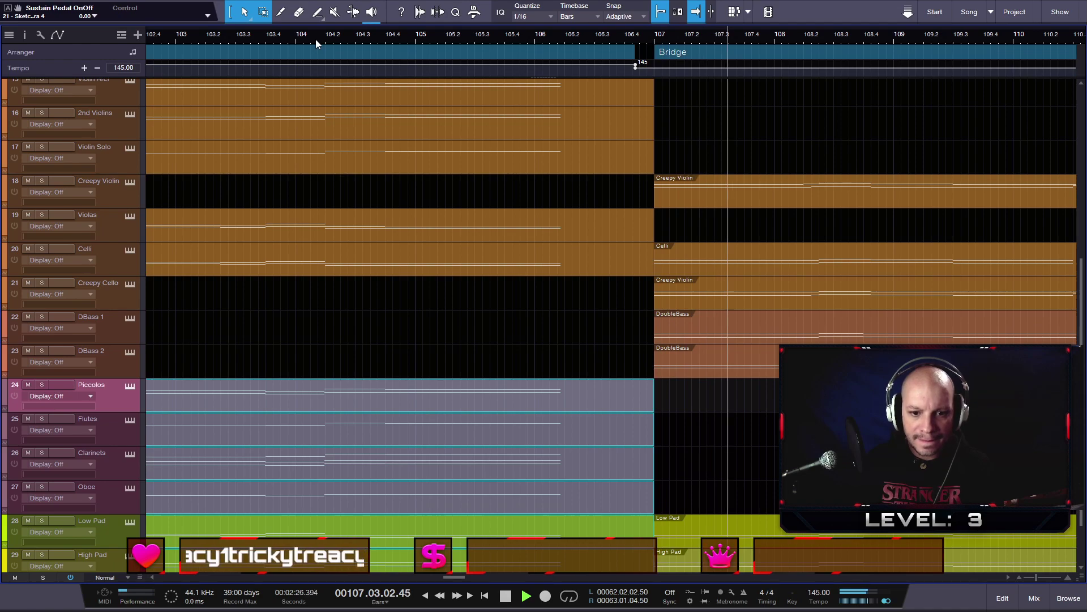
scroll(603, 295, "down", 2)
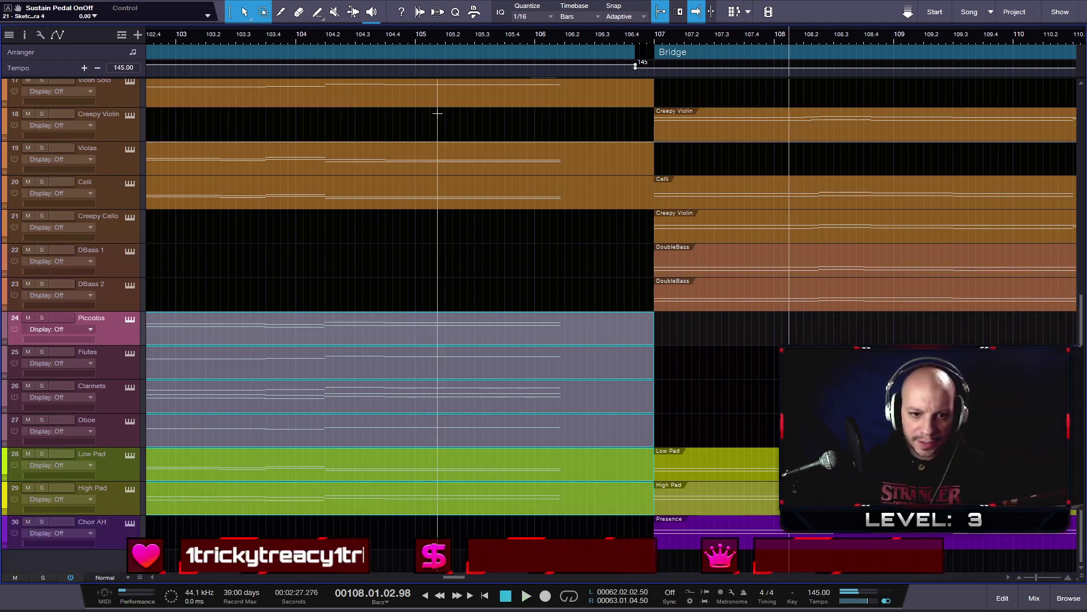
- Deselect the extended events and open the Verses' Low Pad event in the note editor
left_click(692, 388)
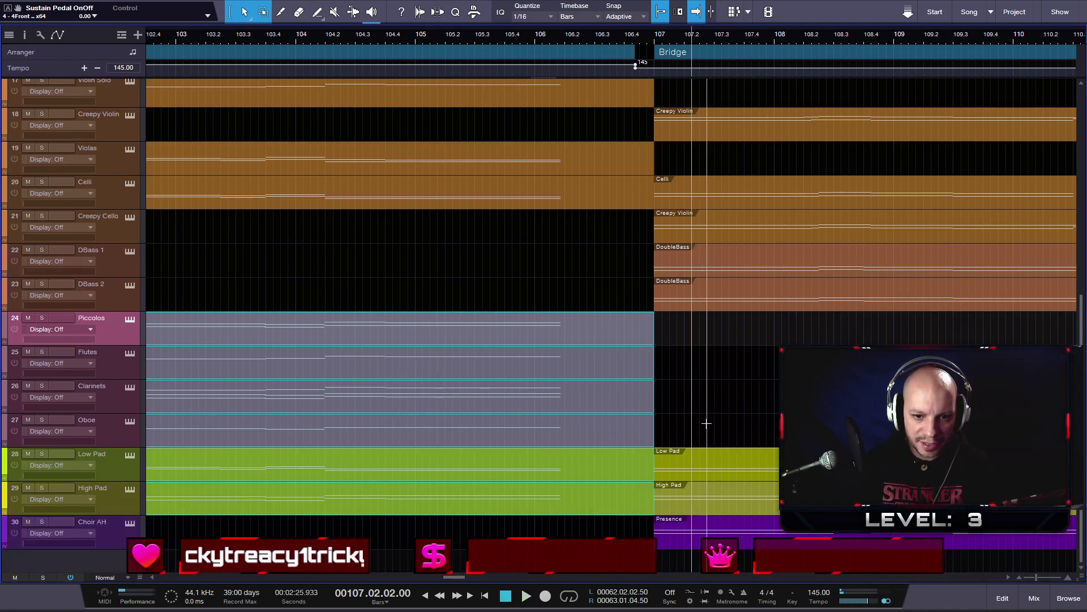
left_click(705, 424)
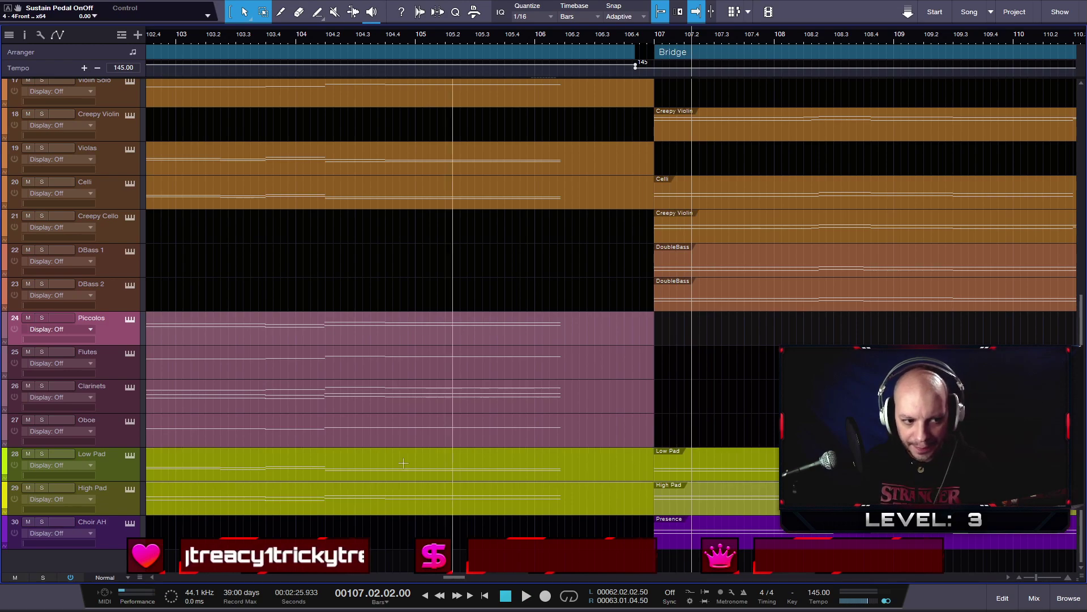
double_click(596, 469)
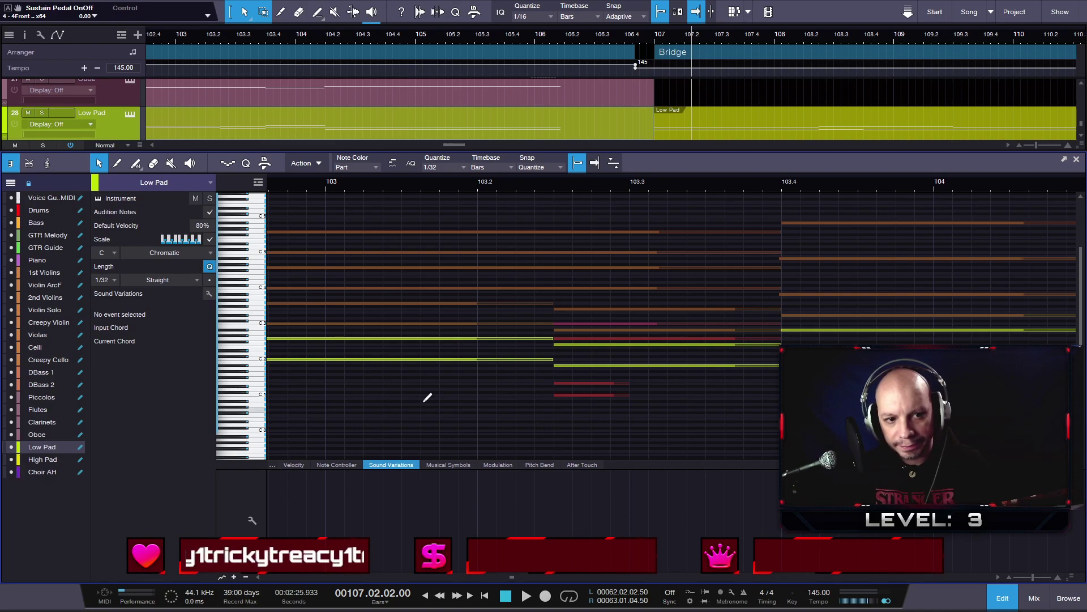
scroll(486, 393, "down", 12)
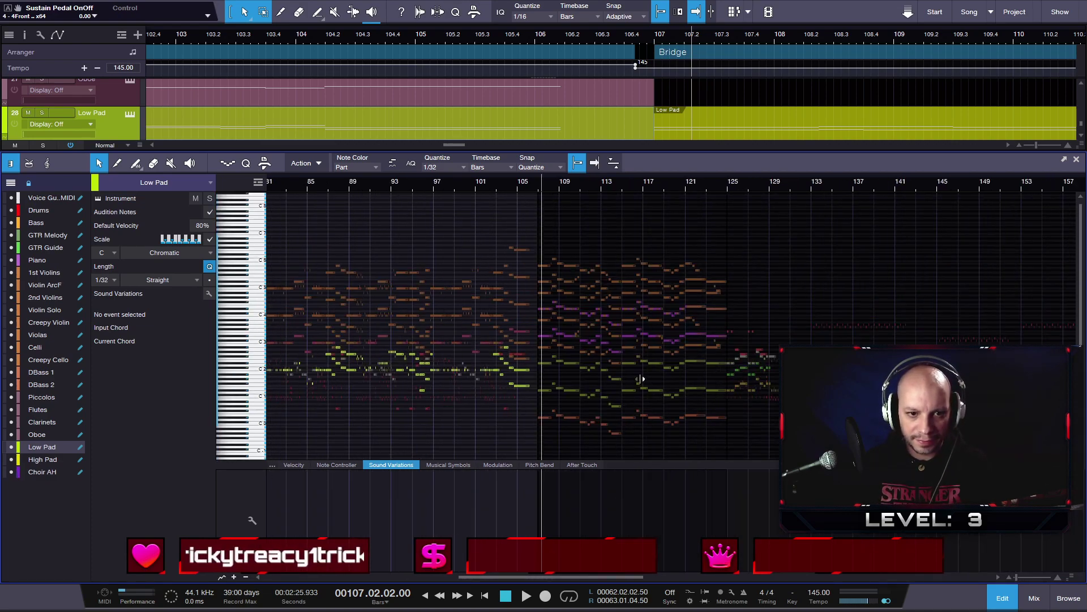
scroll(641, 385, "up", 1)
scroll(709, 314, "down", 5)
scroll(712, 308, "down", 2)
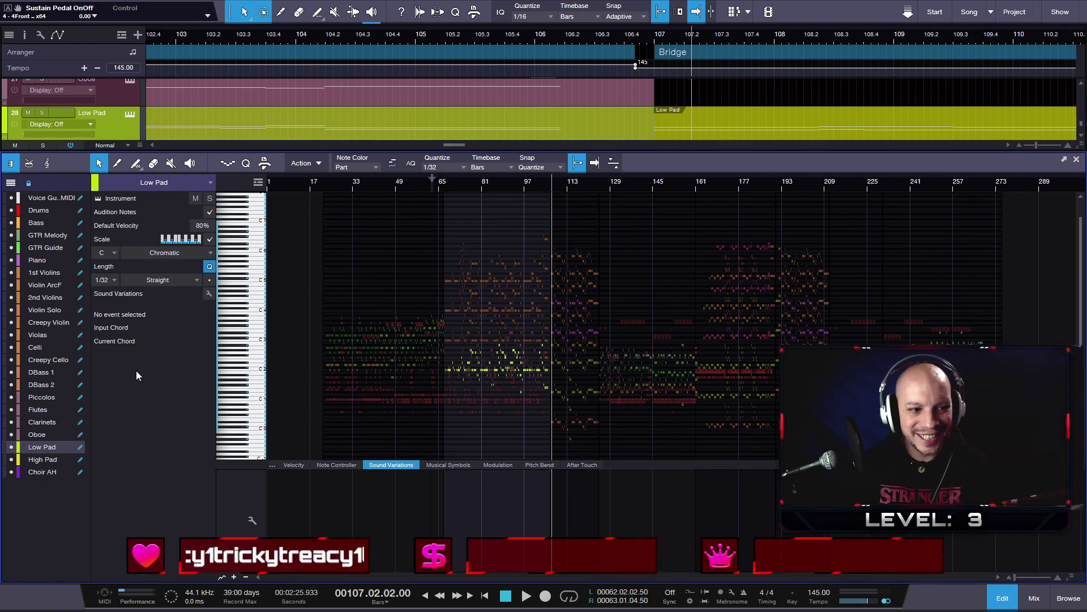
- Limit the parts displayed in the note editor to Low Pad and Piano
left_click(33, 198)
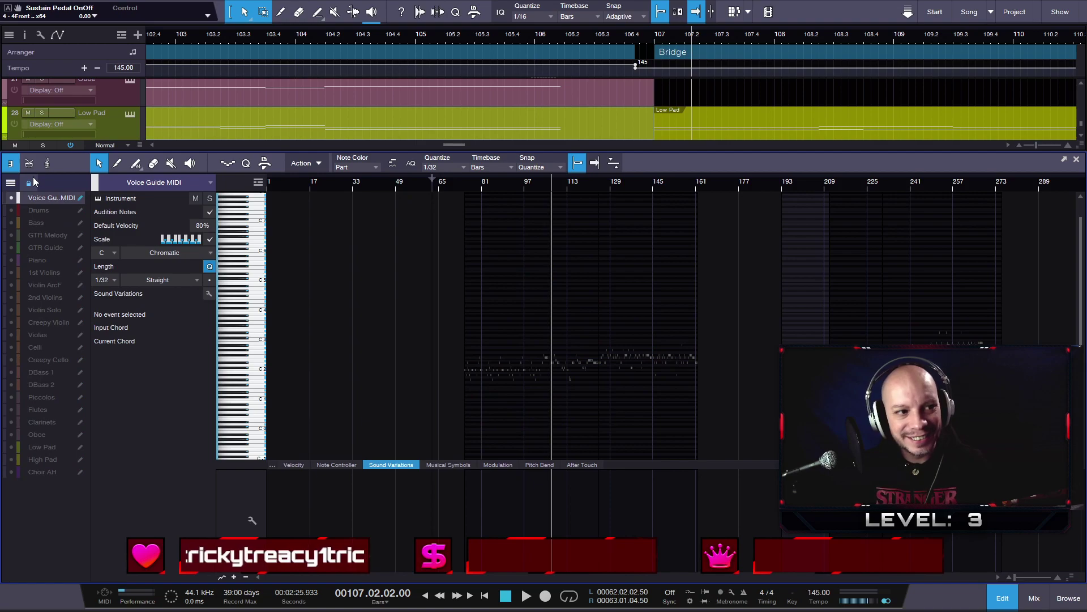
left_click(12, 446)
left_click(12, 460)
left_click(11, 459)
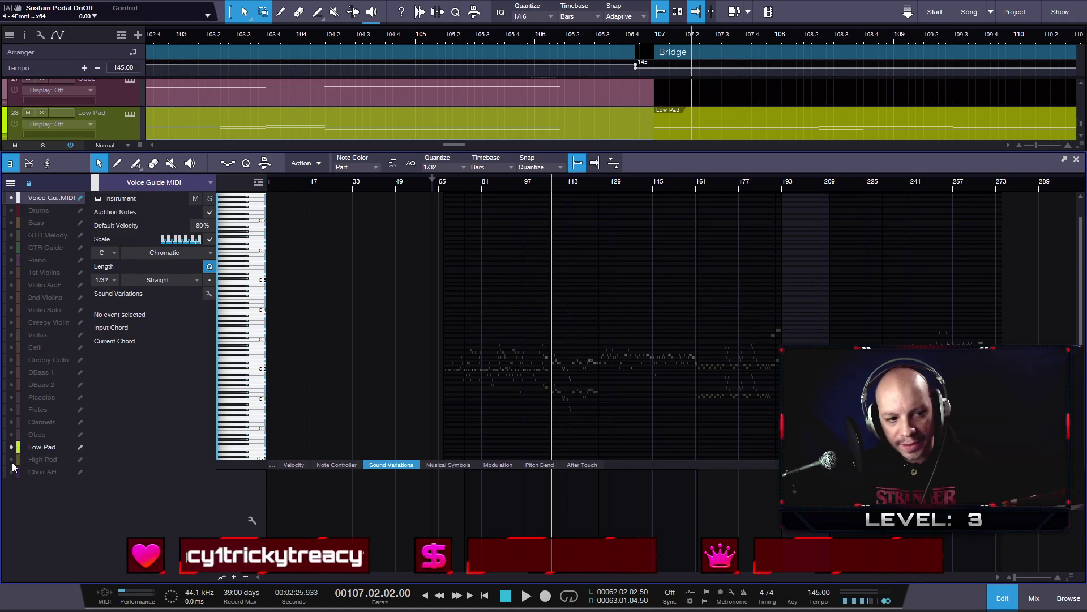
left_click(11, 198)
left_click(10, 260)
- Examine the Low Pad's final held notes of the Verses and its opening notes of the Bridge between bars 104 and 108
scroll(494, 408, "up", 5)
scroll(761, 421, "up", 5)
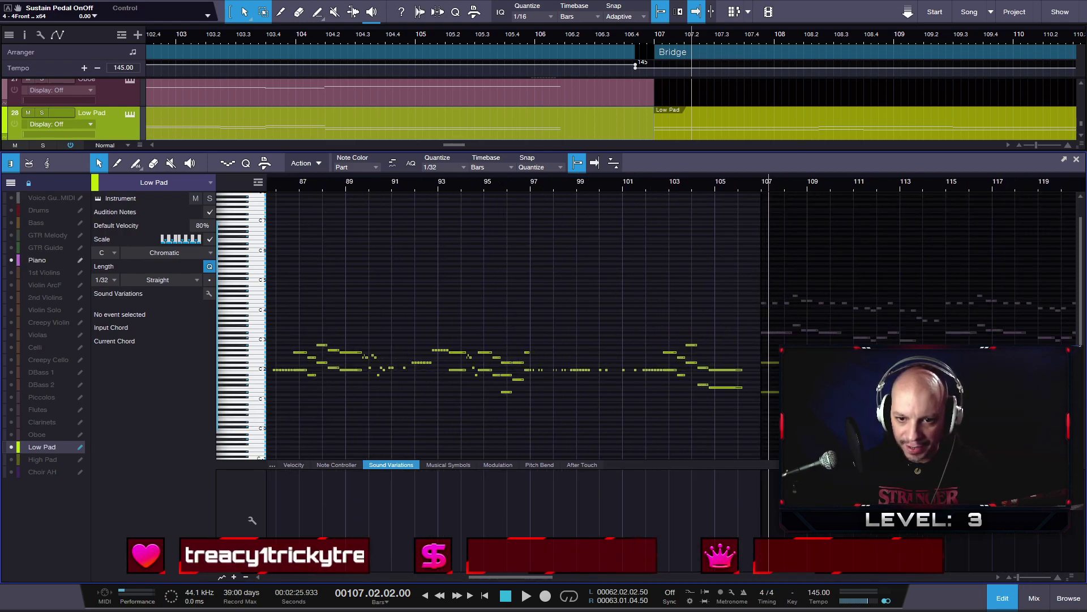
scroll(413, 367, "up", 6)
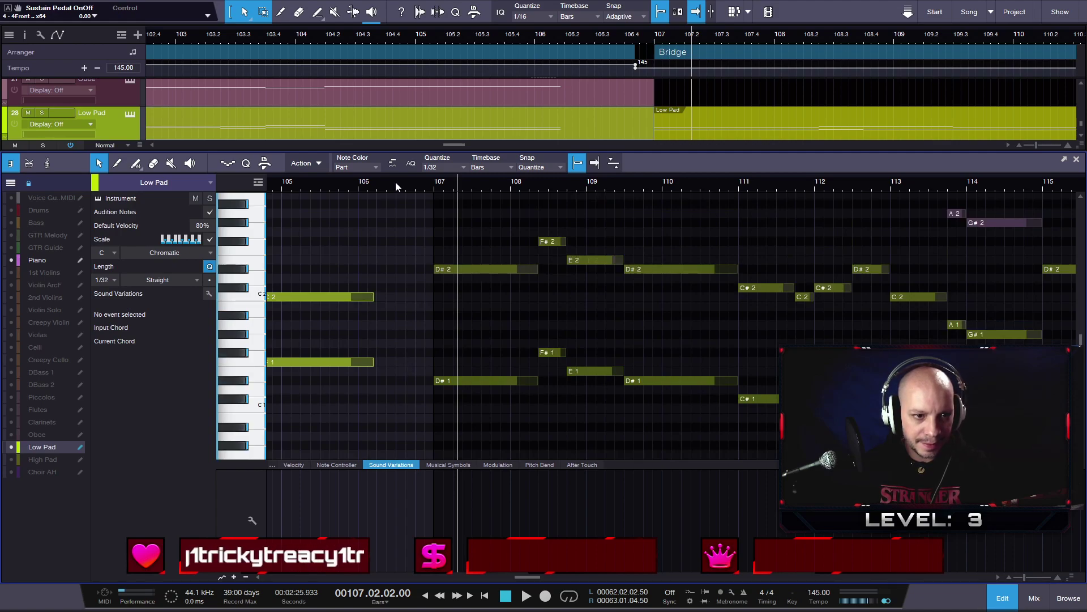
left_click_drag(395, 181, 538, 185)
scroll(469, 256, "down", 4)
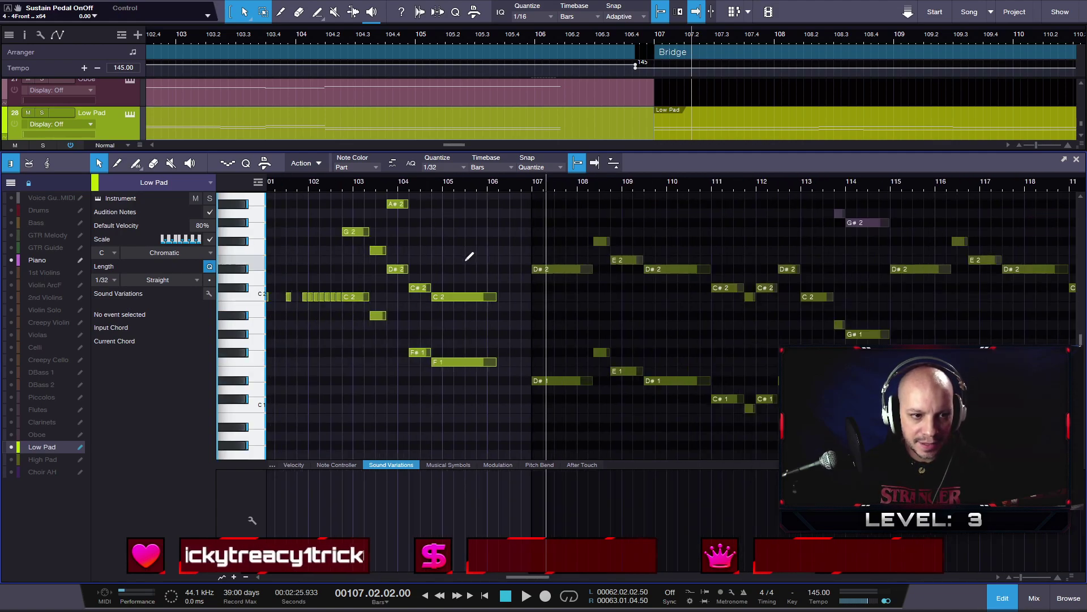
scroll(468, 257, "up", 5)
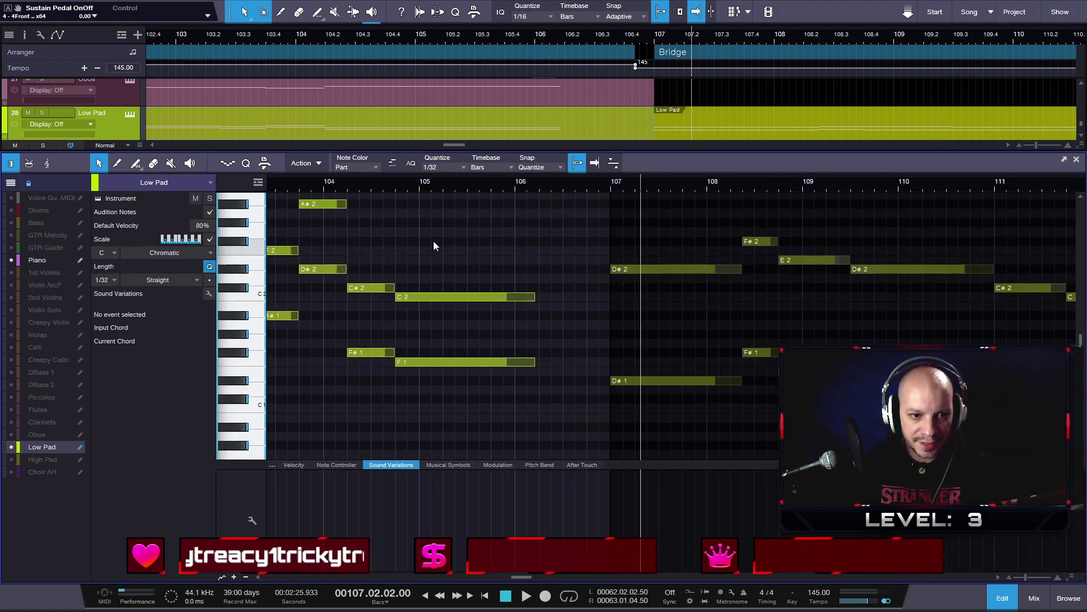
- Play from just before bar 104 into the Bridge to check the held ending, and restart the passage
left_click(293, 182)
key("space")
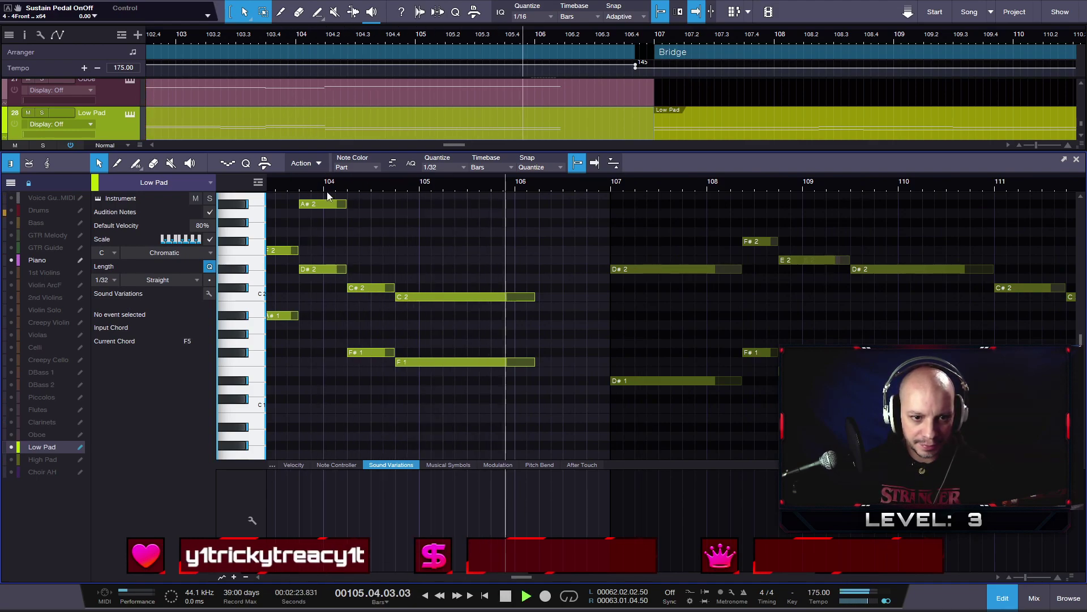
key("space")
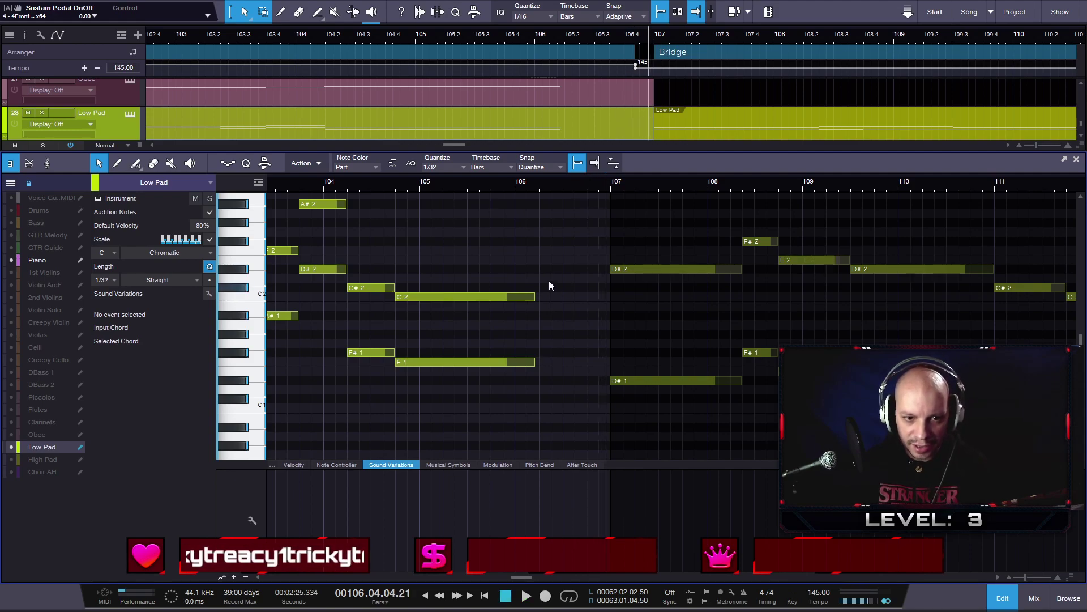
left_click(288, 186)
key("space")
key("space")
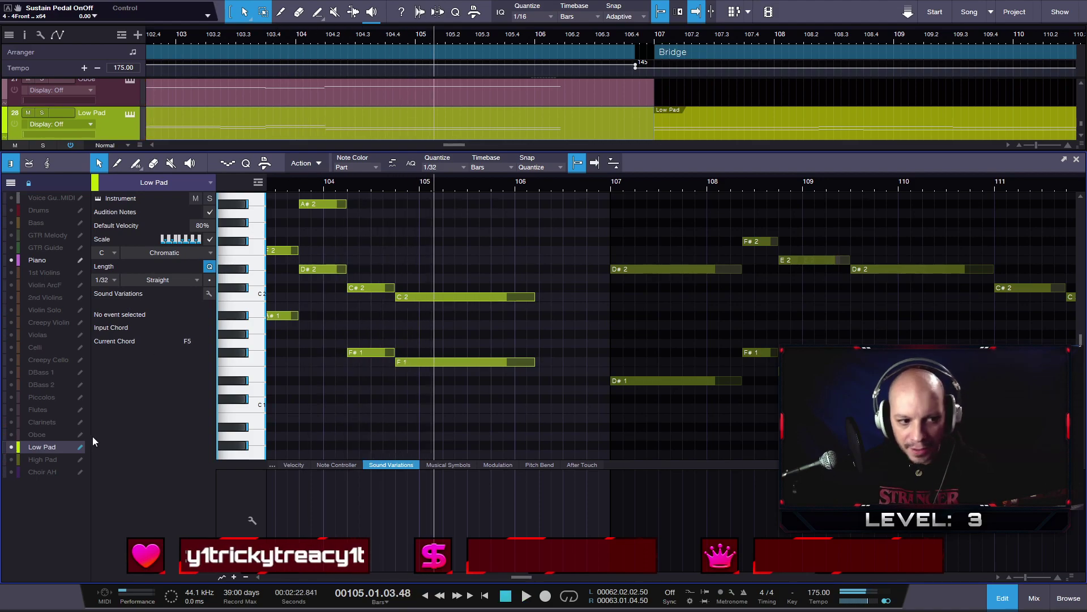
- Solo the Low Pad and play its ending from just before bar 104 into the Bridge
left_click(210, 199)
left_click(287, 178)
key("space")
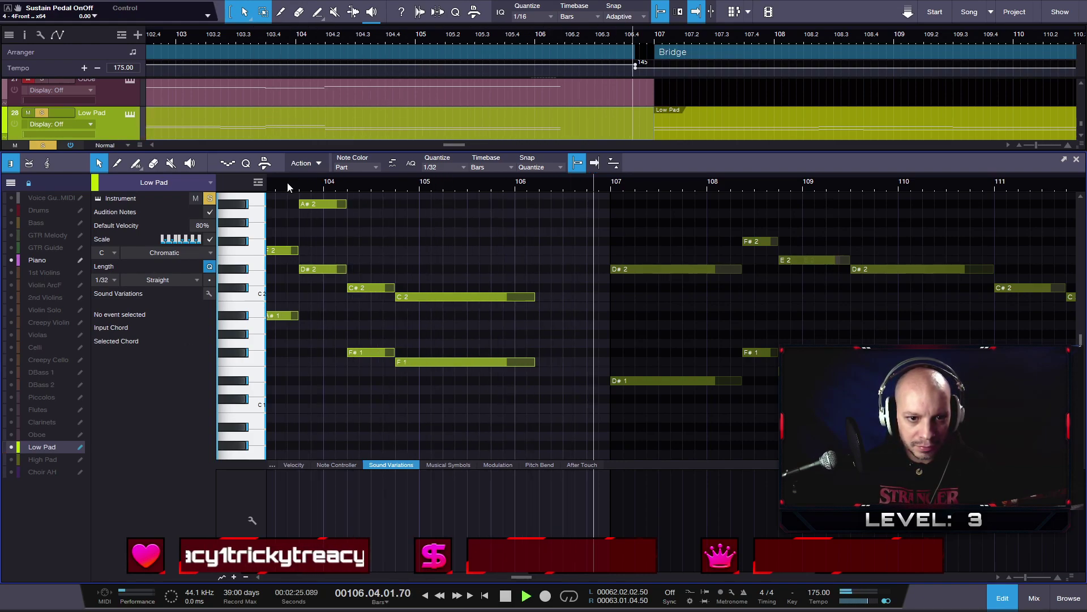
key("space")
- Extend the Low Pad's held C 2 and F 1 notes to 106.3 and audition candidate pitches for a transition note
left_click_drag(529, 274, 563, 363)
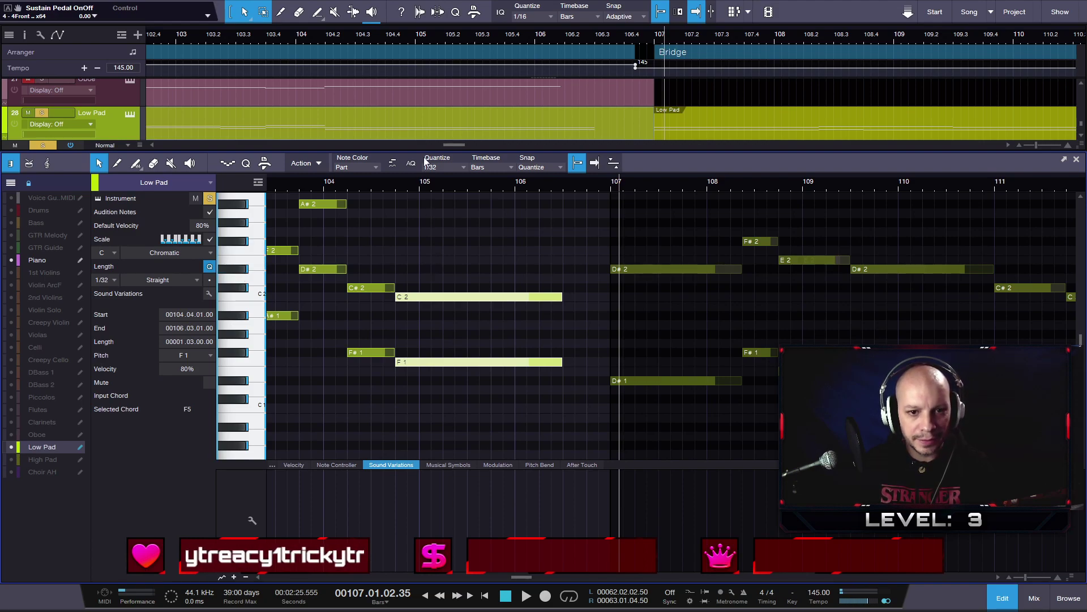
left_click(240, 275)
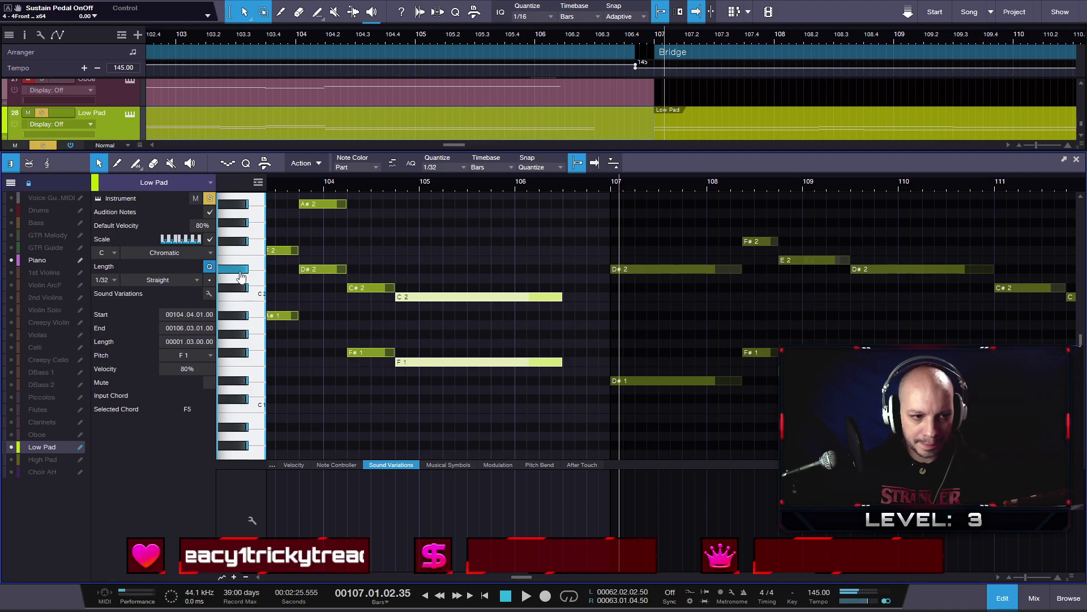
left_click(255, 301)
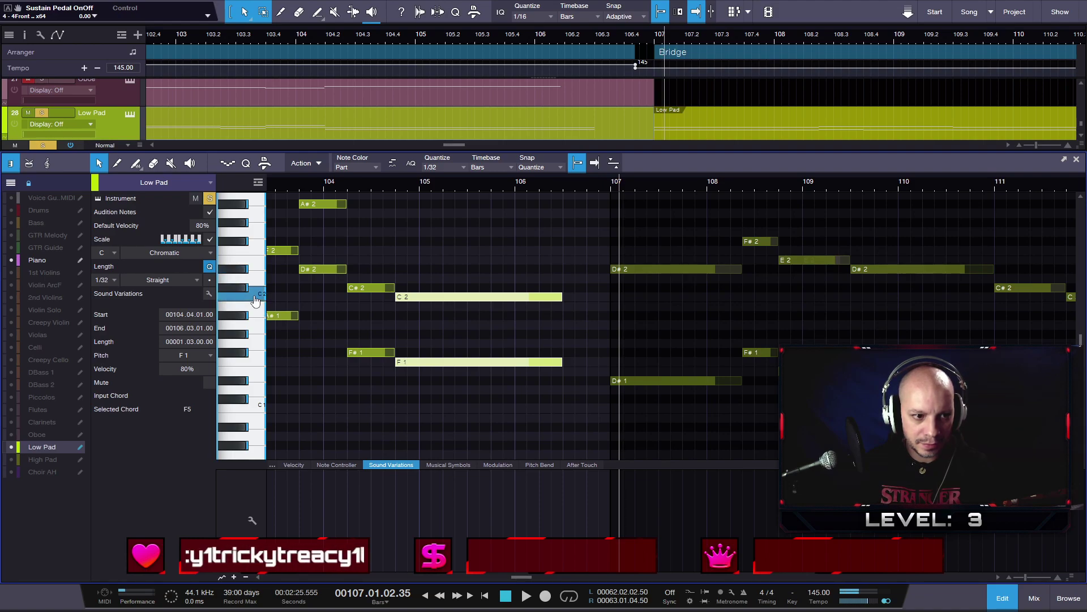
left_click(243, 275)
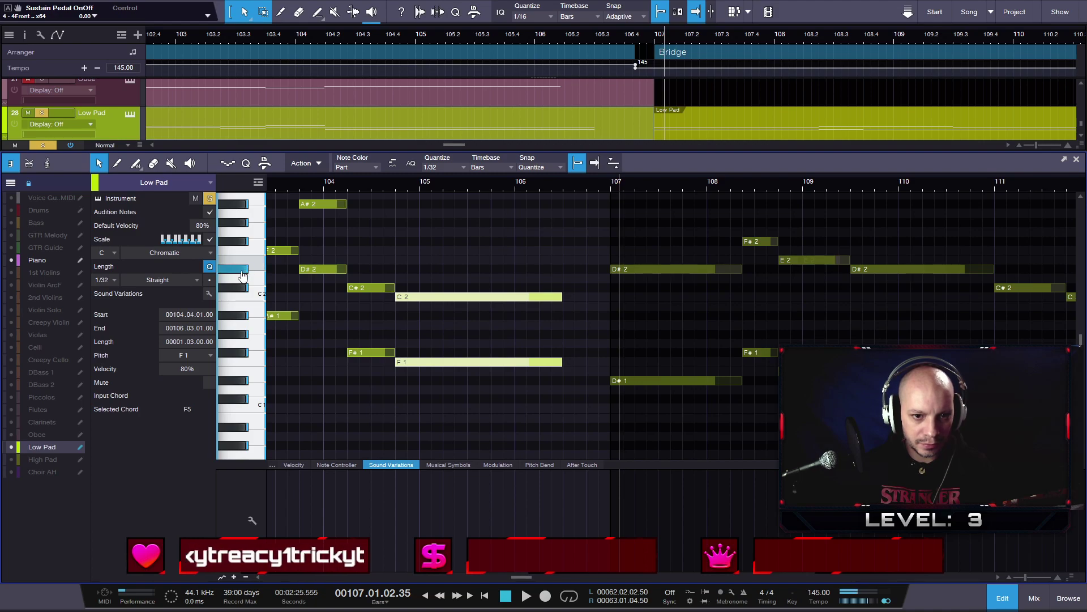
- Draw E 2 and E 1 transition notes from 106.3 to 107.1 in the Low Pad and play them into the Bridge
key("5")
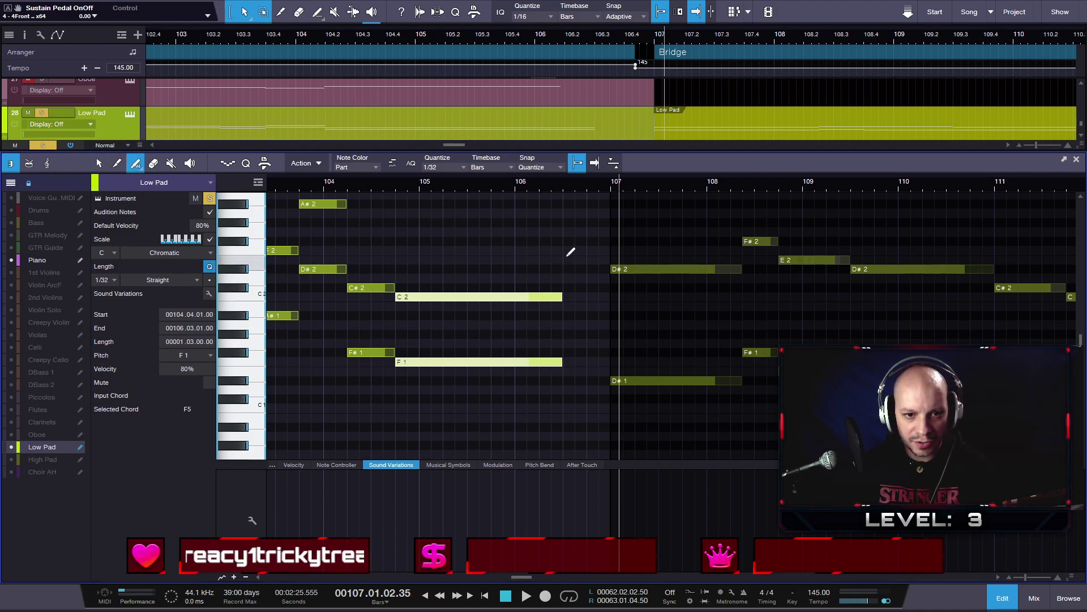
left_click_drag(564, 260, 612, 257)
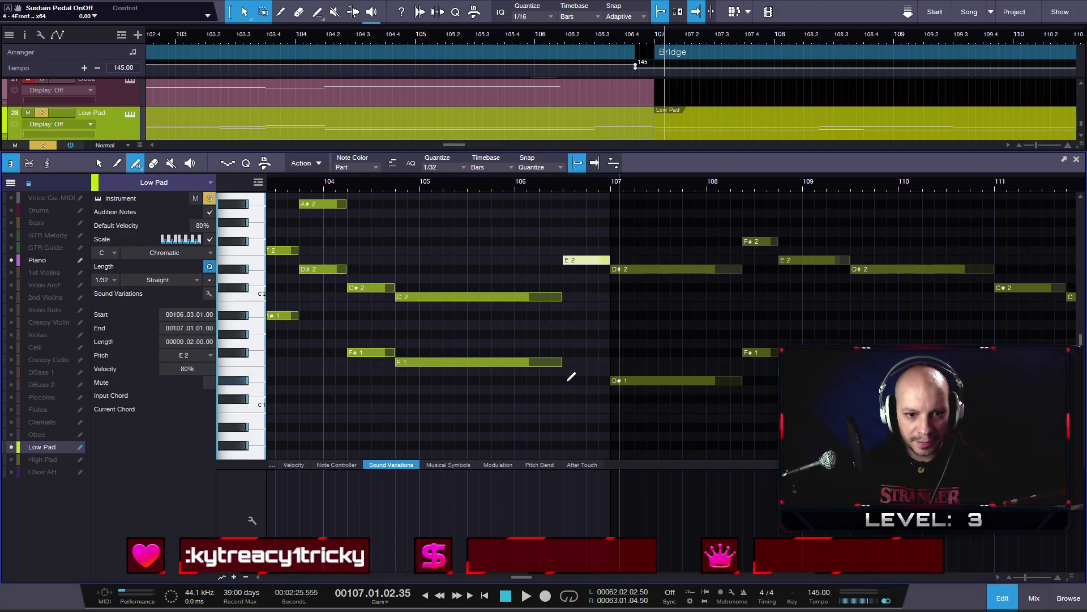
left_click_drag(566, 372, 613, 372)
left_click(321, 187)
key("space")
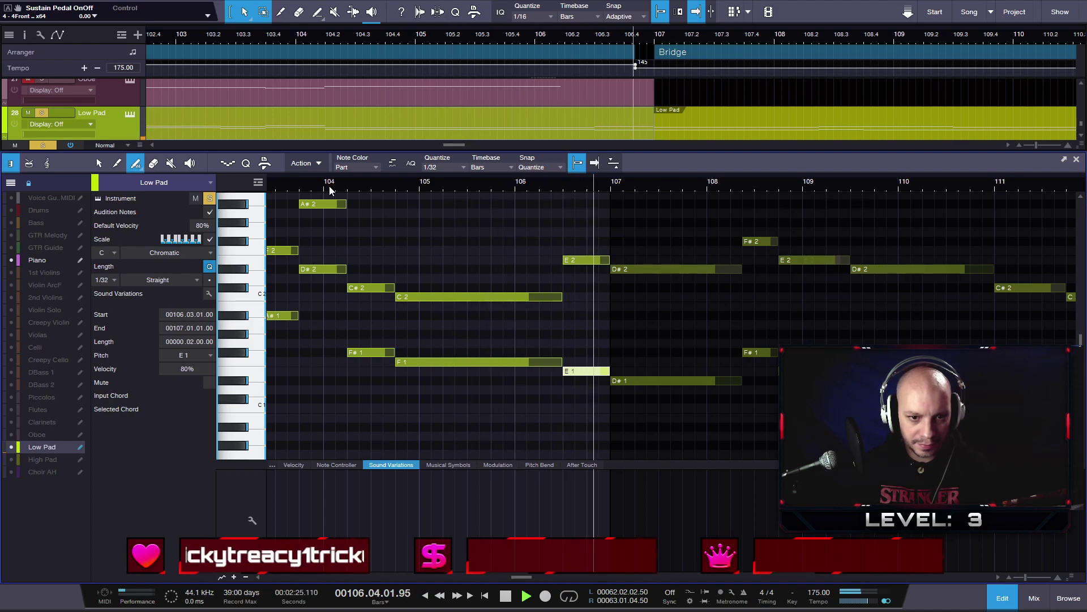
key("space")
- Open the High Pad in the note editor and display the Low Pad's notes behind it for reference
left_click(53, 460)
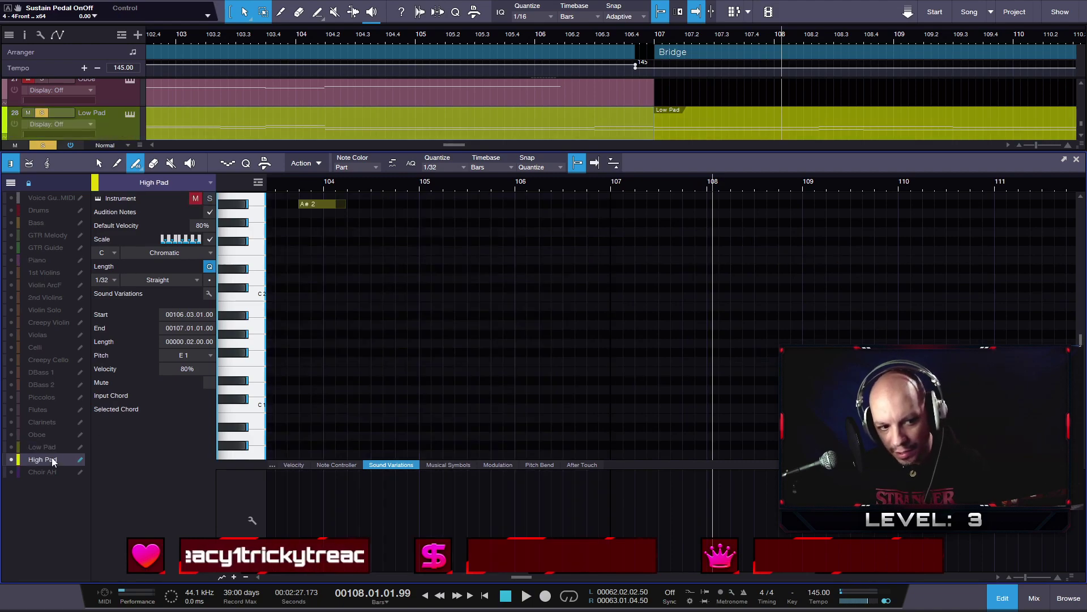
scroll(376, 371, "up", 3)
scroll(479, 374, "down", 3)
scroll(567, 375, "up", 1)
scroll(569, 372, "up", 1)
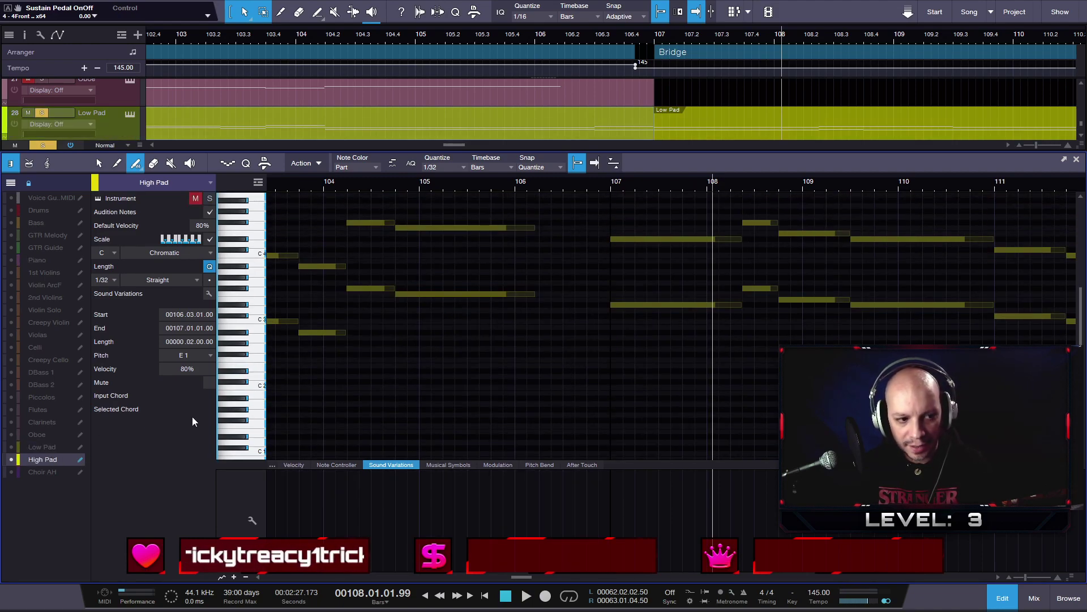
left_click(11, 448)
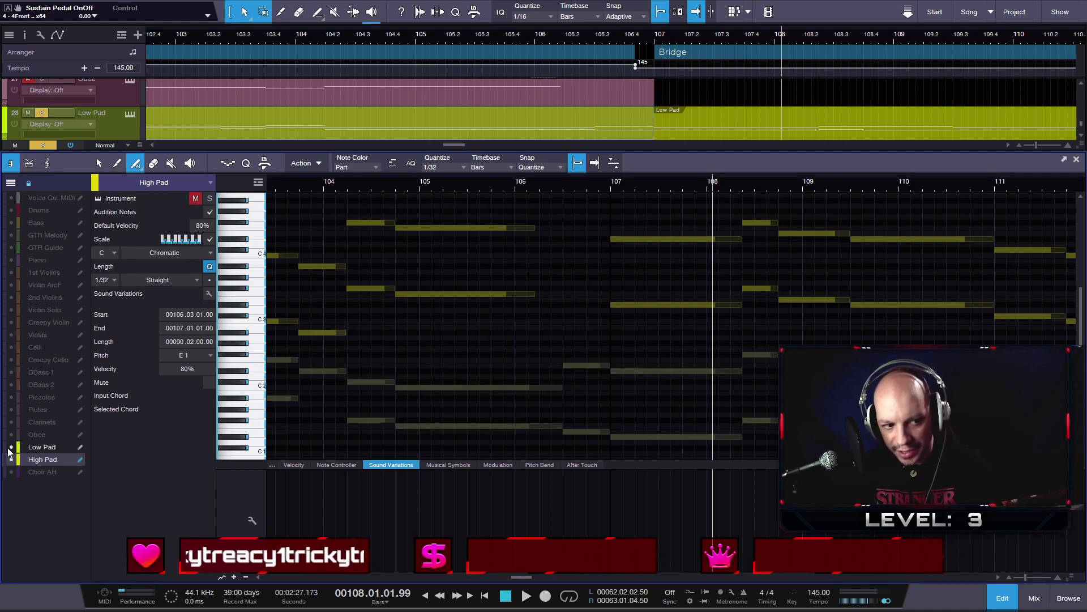
- Undo the stray High Pad note and extend the held F 4 and F 3 notes to 106.3
left_click(545, 338)
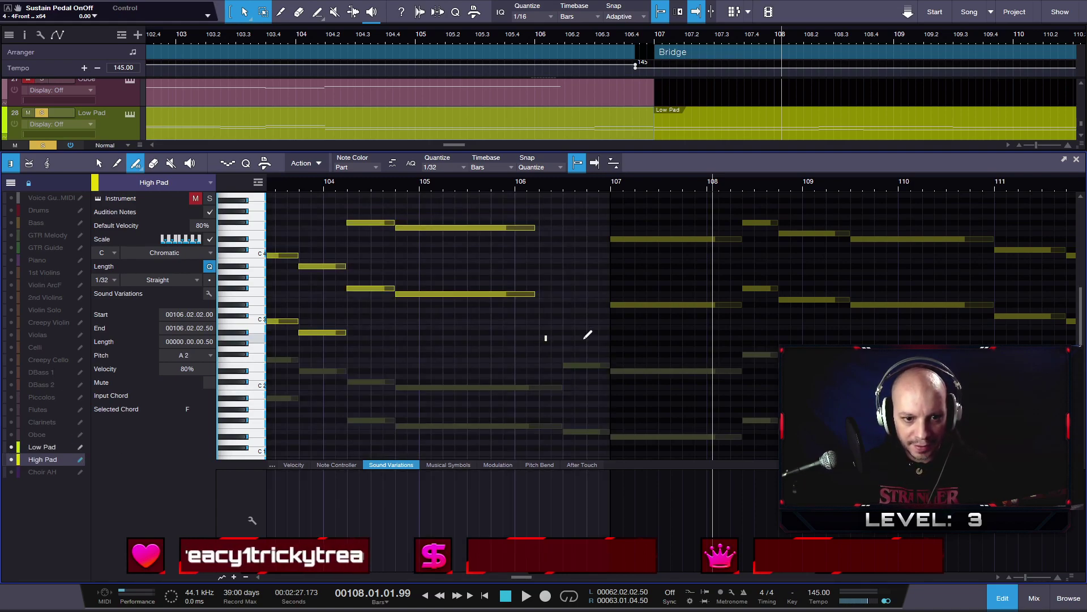
key("ctrl+z")
key("1")
left_click_drag(557, 345, 563, 228)
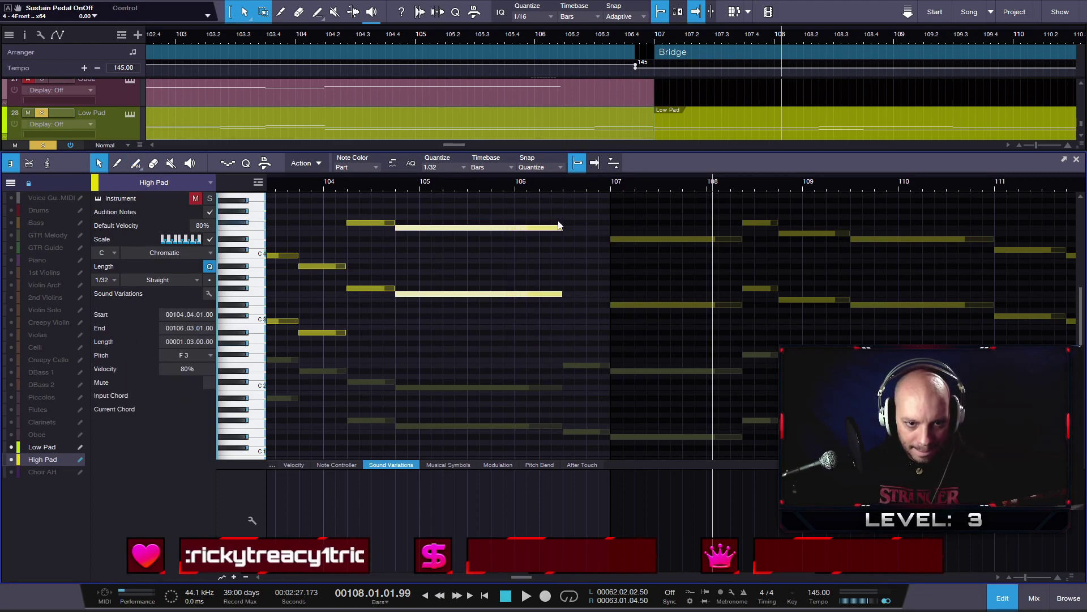
- Draw E 4 and E 3 transition notes from 106.3 to 107.1 in the High Pad
scroll(580, 337, "up", 2)
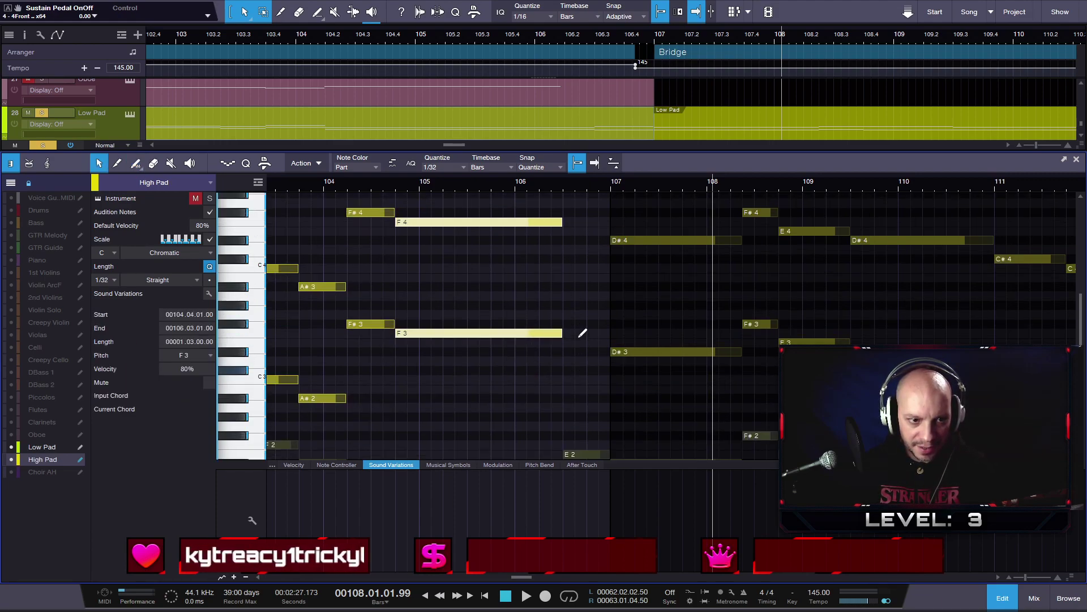
key("5")
left_click_drag(564, 232, 610, 230)
left_click_drag(565, 343, 613, 340)
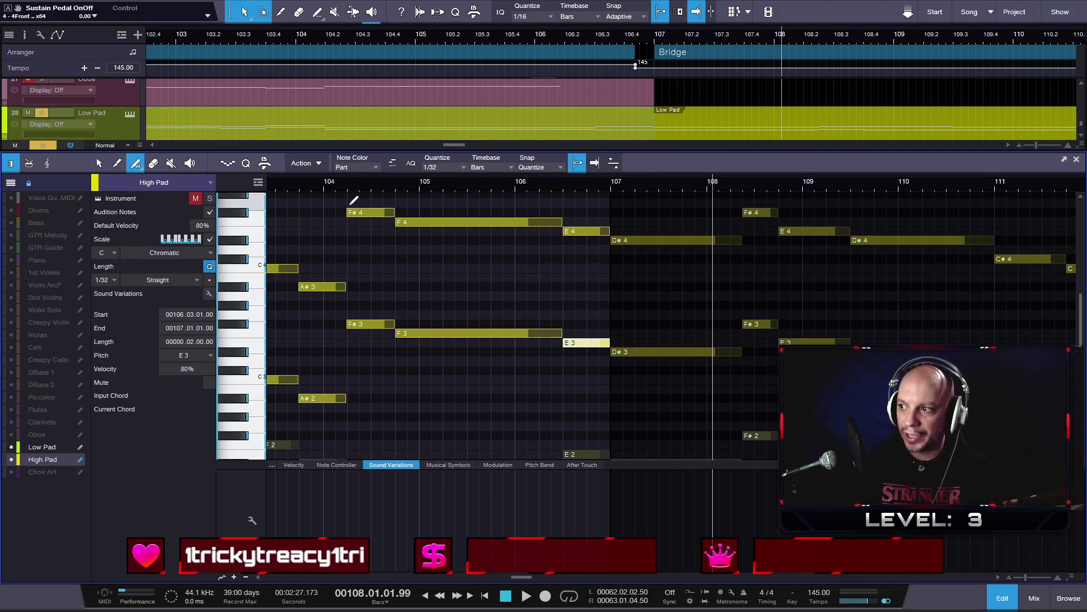
- Solo the High Pad along with the Low Pad and play both pads' transition into the Bridge
left_click(210, 199)
left_click(289, 182)
key("space")
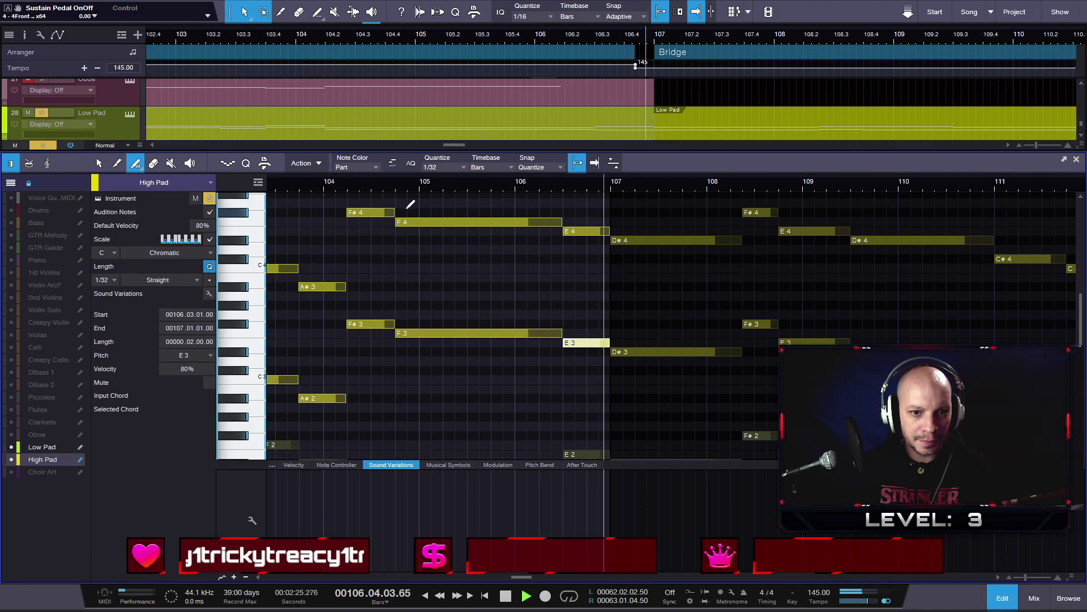
key("space")
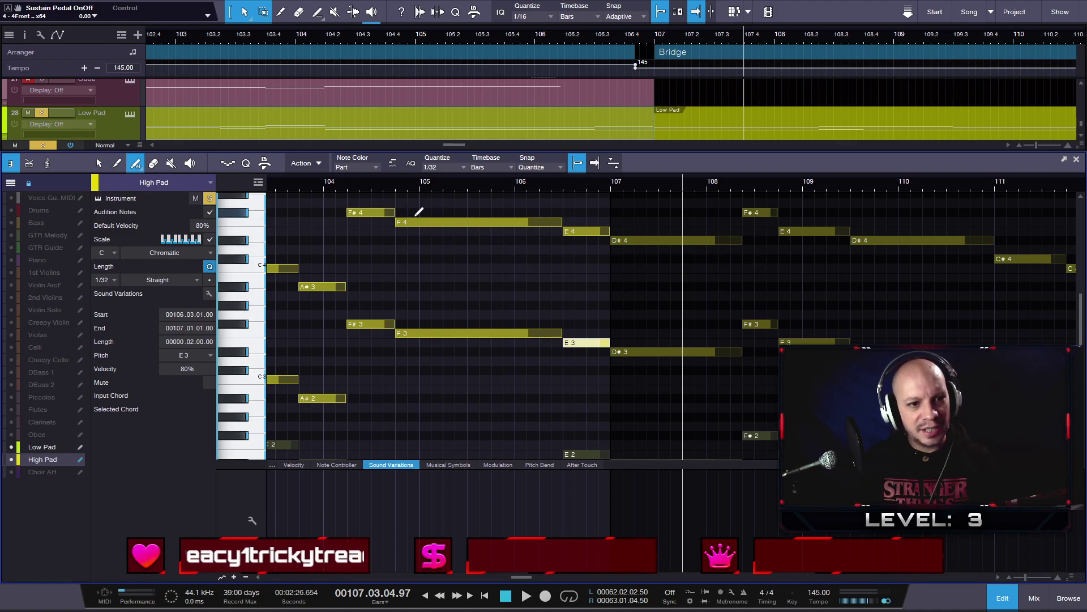
left_click(341, 179)
key("space")
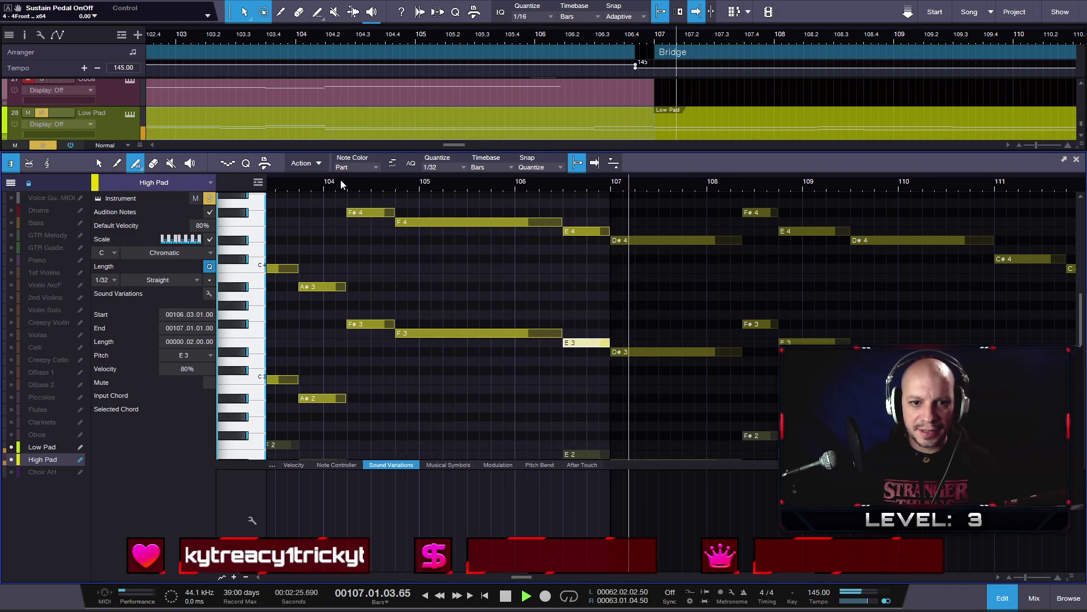
key("space")
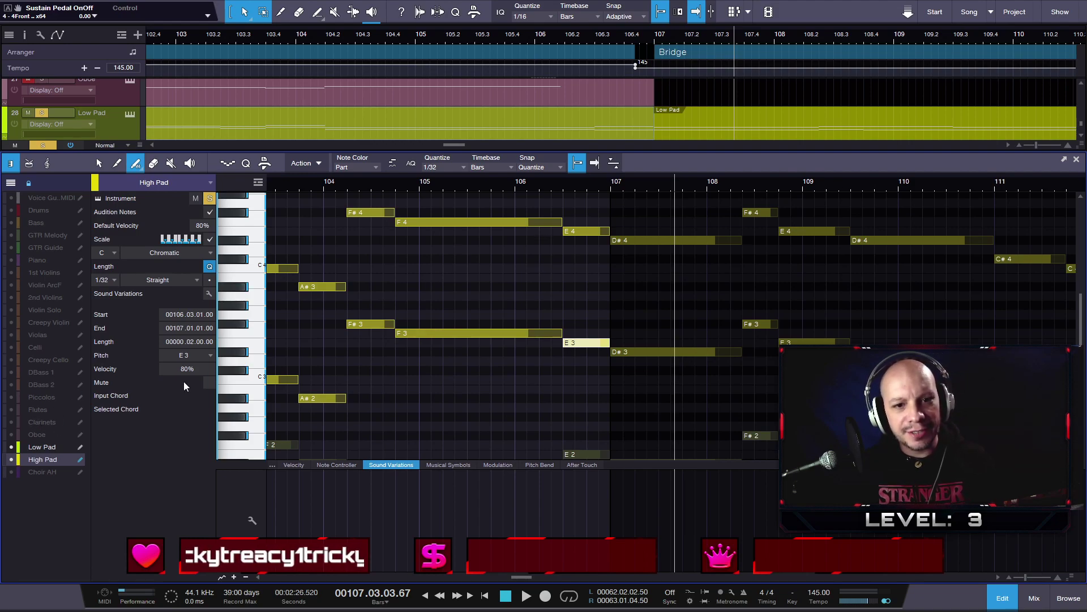
- Display DBass 1 and DBass 2 alongside the pads in the note editor and make DBass 2 the edited part
scroll(569, 115, "down", 1)
scroll(570, 115, "up", 4)
scroll(569, 115, "up", 5)
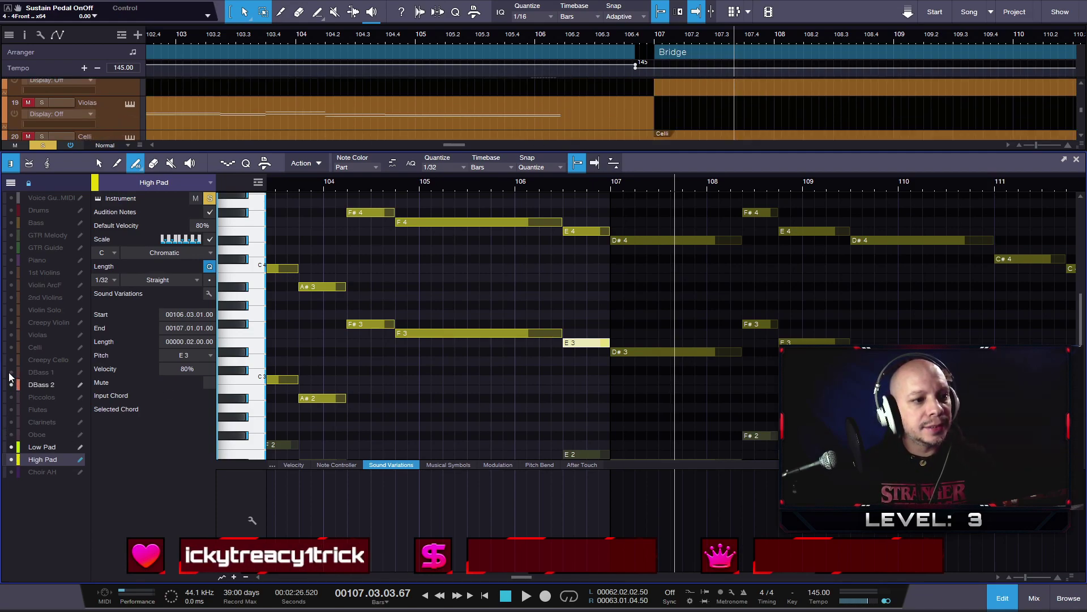
left_click(70, 381)
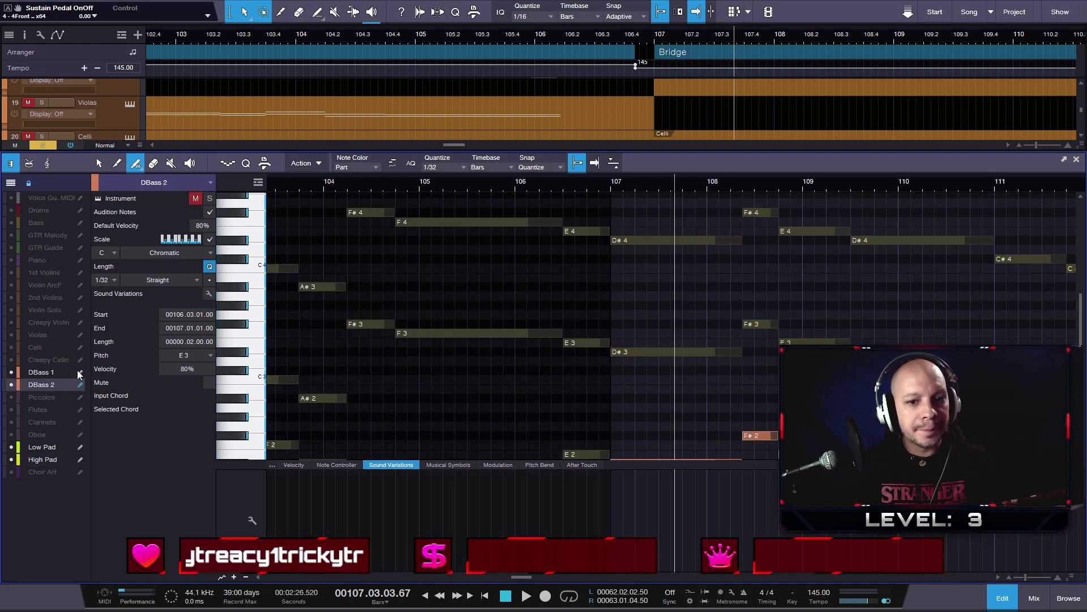
left_click(617, 166)
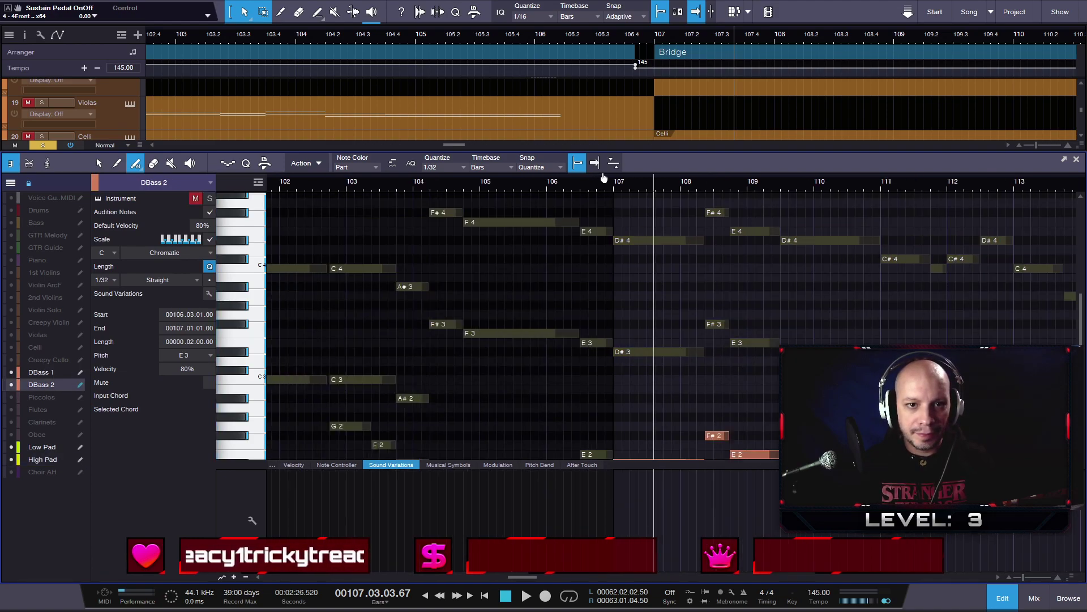
scroll(590, 233, "down", 5)
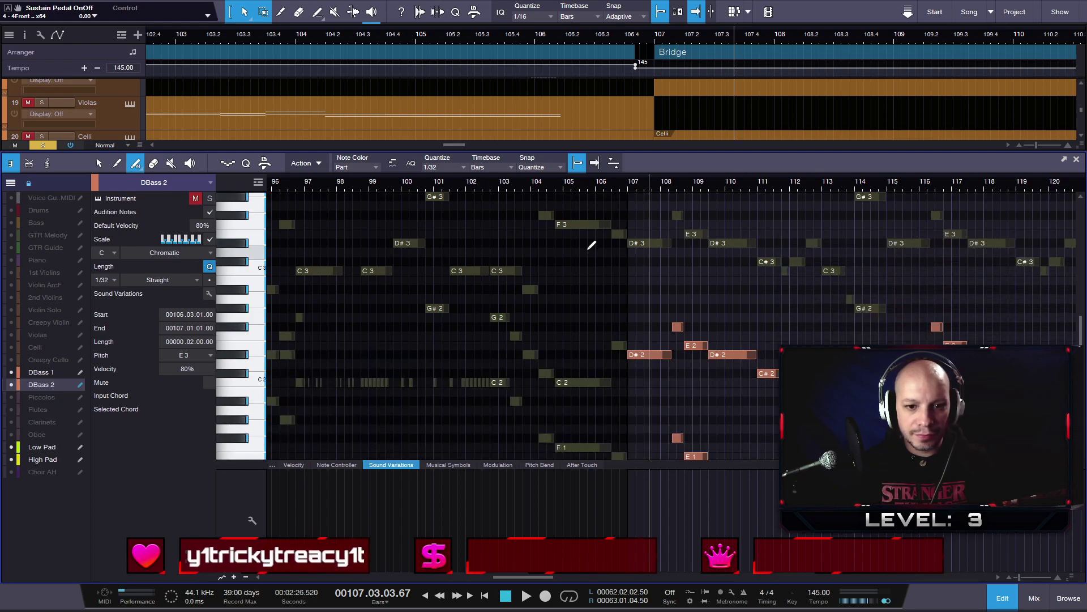
key("1")
left_click(590, 286)
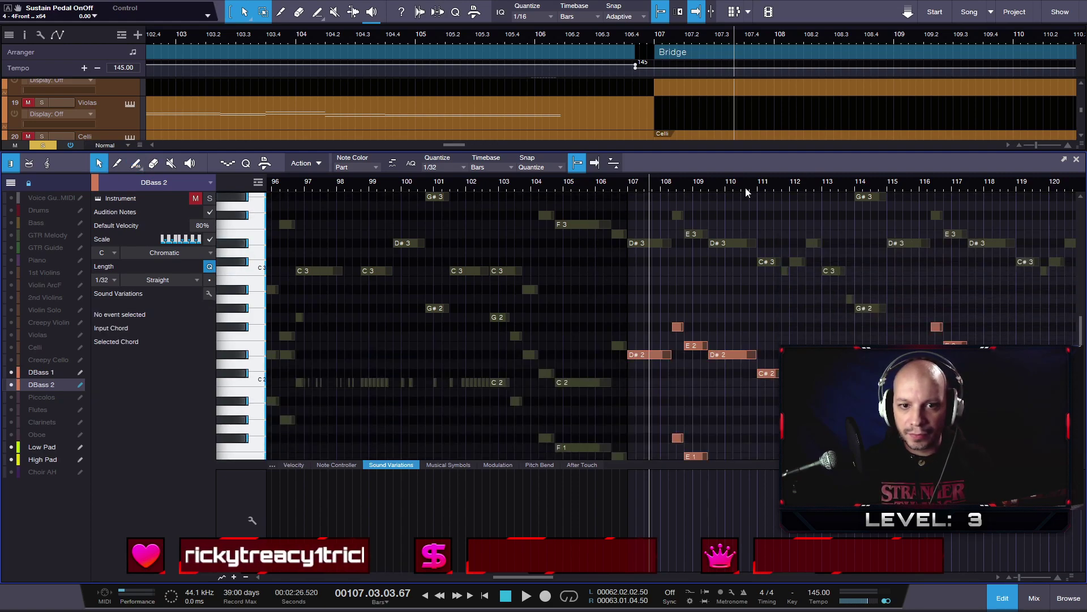
- Extend the start of the double bass Bridge events back to 106.3
scroll(556, 261, "up", 3)
scroll(556, 269, "down", 5)
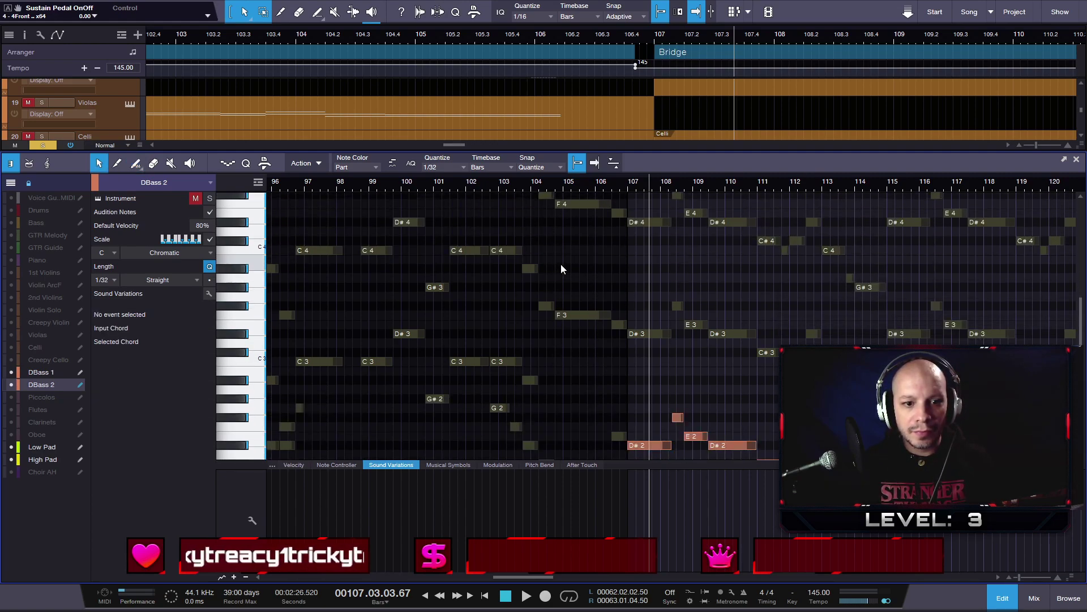
scroll(563, 263, "down", 3)
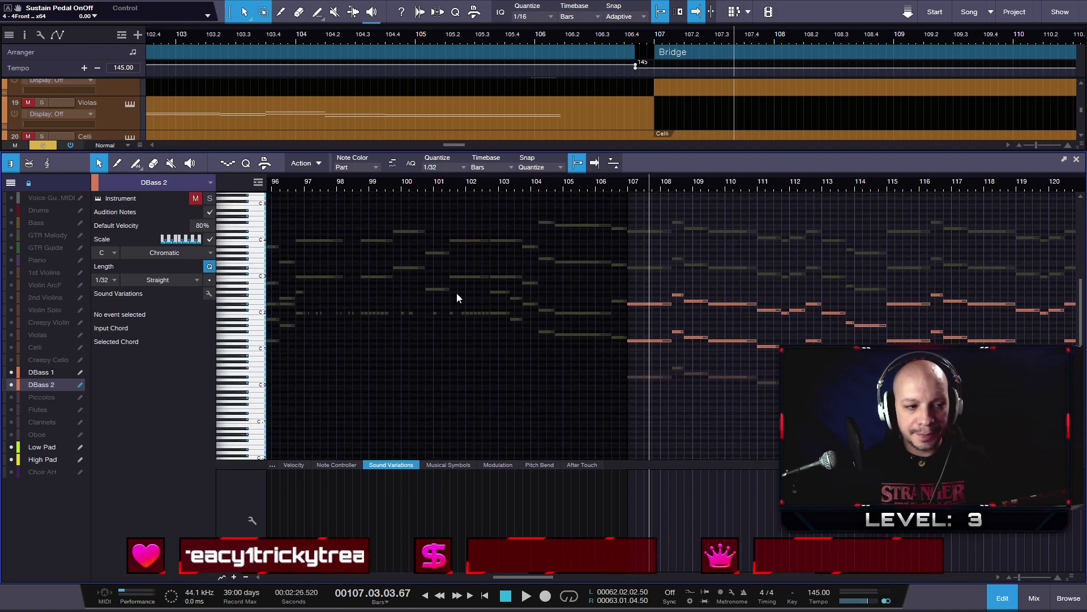
scroll(413, 379, "down", 5)
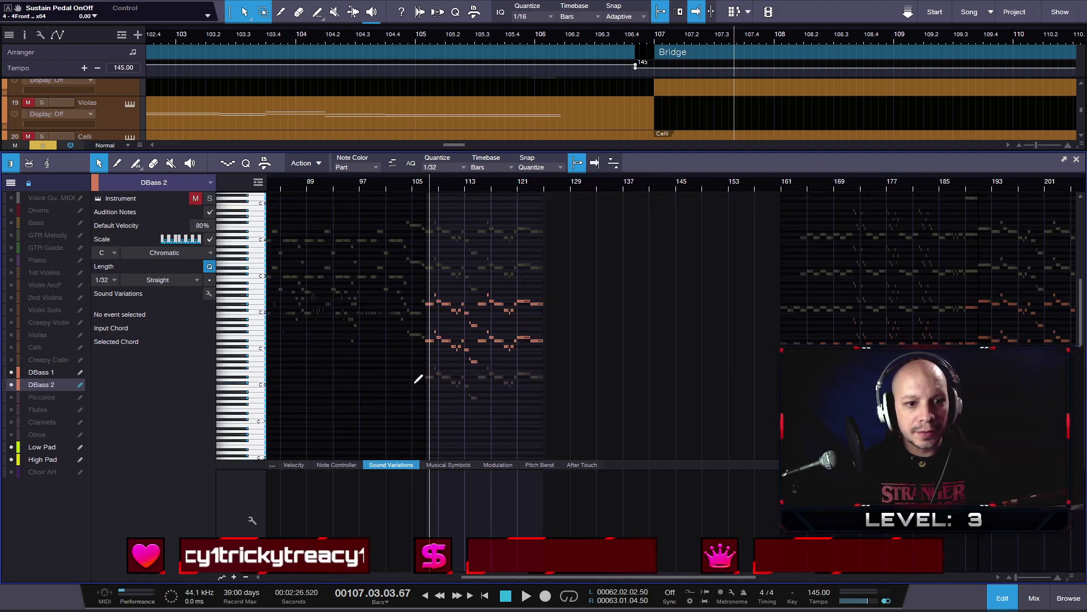
scroll(615, 426, "up", 5)
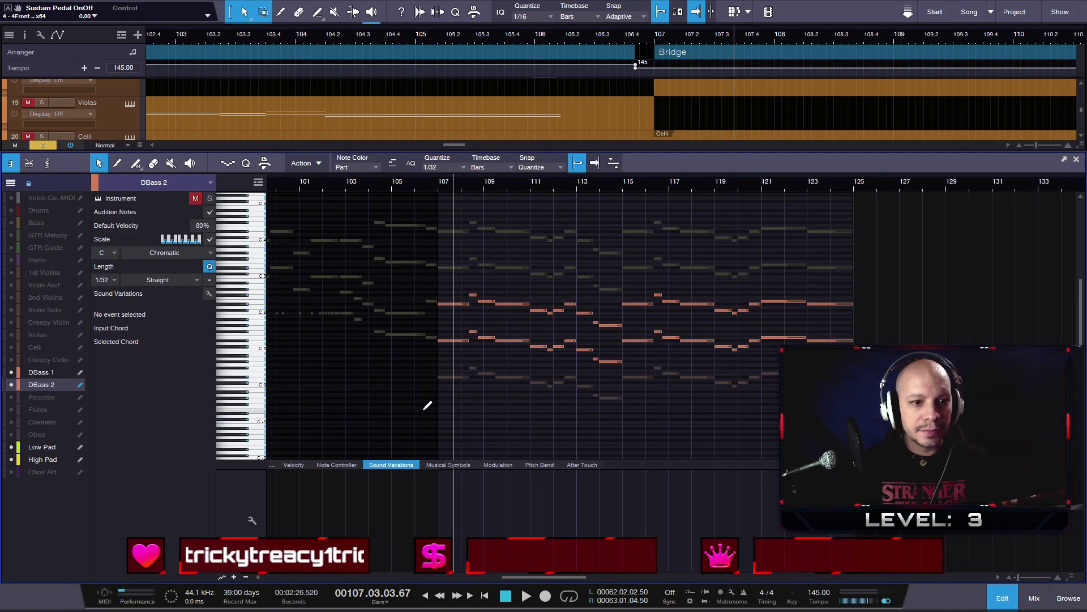
scroll(424, 406, "up", 5)
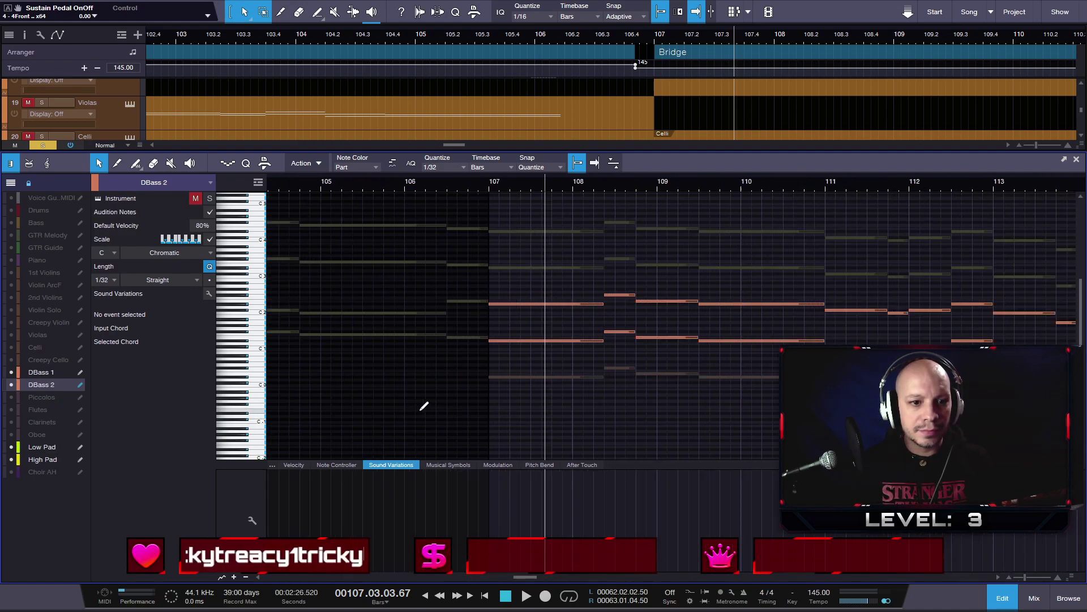
scroll(550, 124, "down", 4)
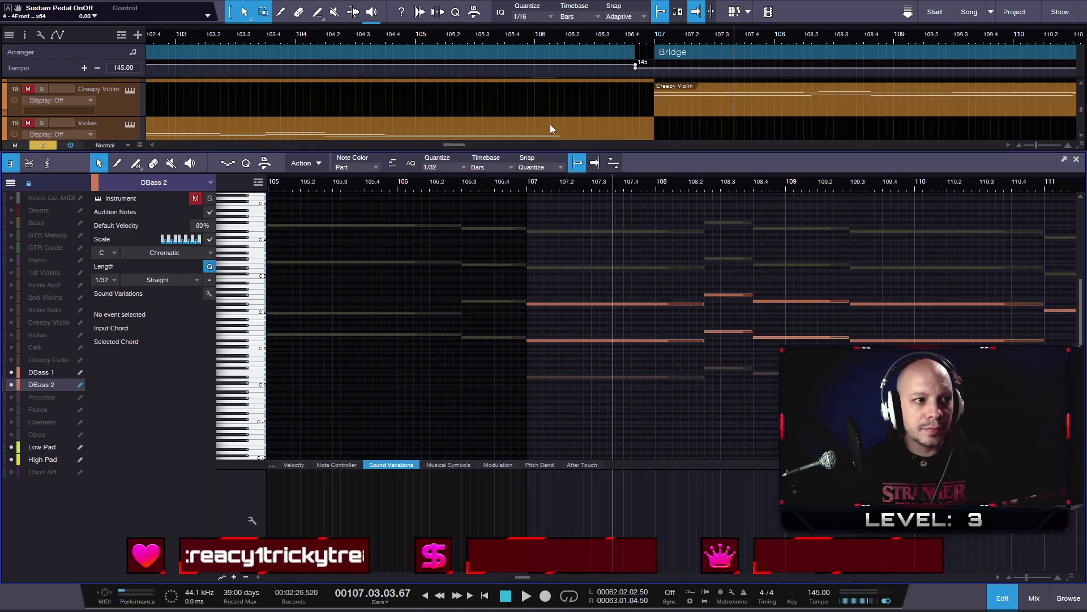
scroll(549, 124, "up", 2)
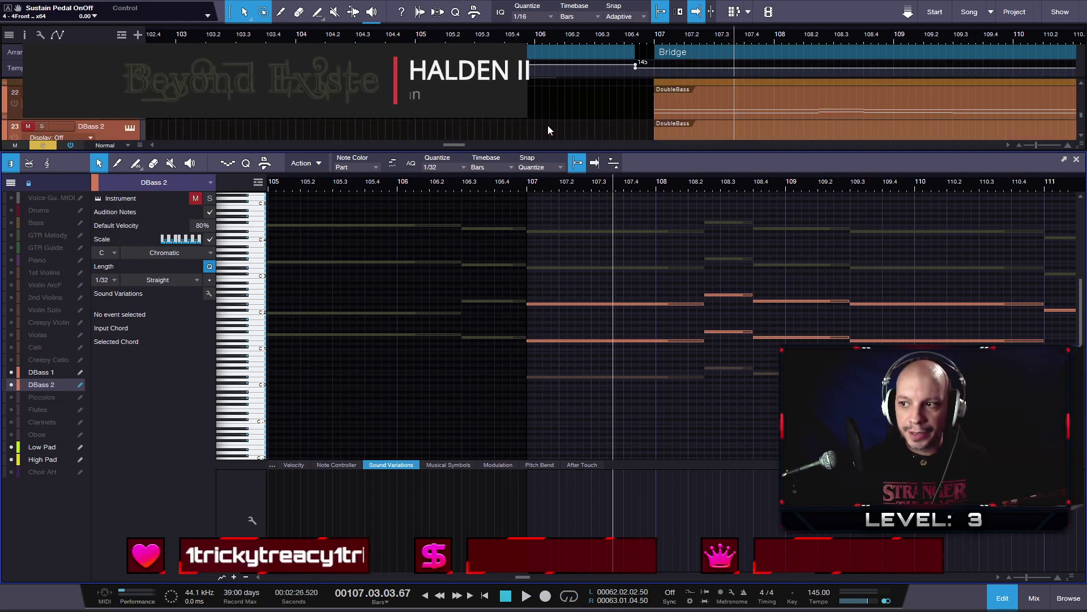
left_click_drag(651, 109, 591, 129)
- Draw E 2 and E 1 transition notes from 106.3 to 107.1 in DBass 2
left_click_drag(475, 187, 630, 173)
scroll(503, 291, "up", 3)
scroll(546, 300, "up", 3)
scroll(628, 327, "up", 6)
scroll(588, 328, "down", 2)
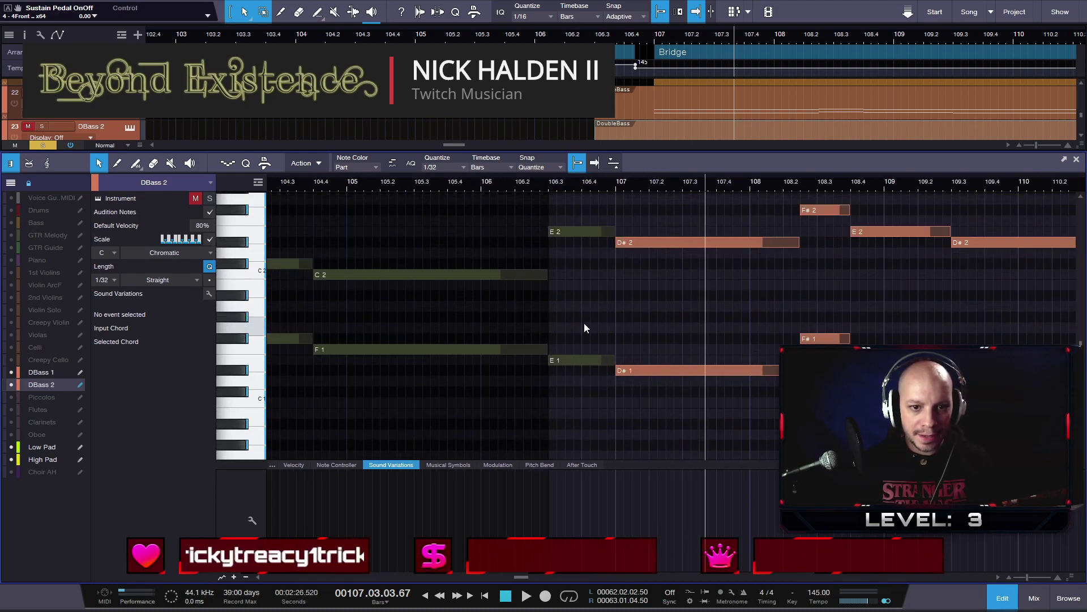
key("5")
left_click_drag(550, 230, 599, 230)
left_click(599, 228)
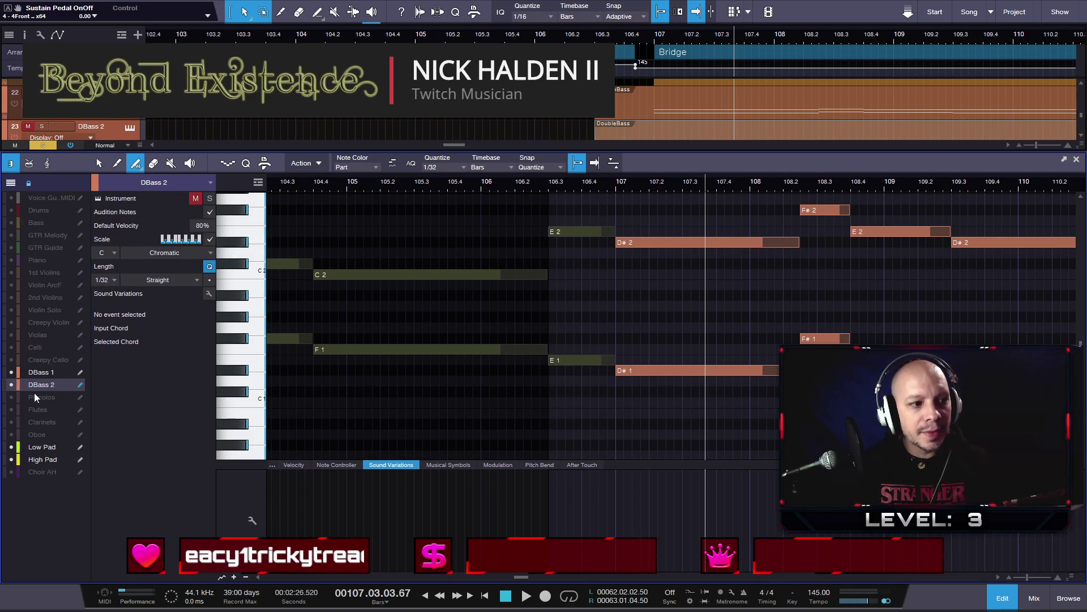
left_click(566, 264)
key("Delete")
left_click_drag(551, 231, 617, 226)
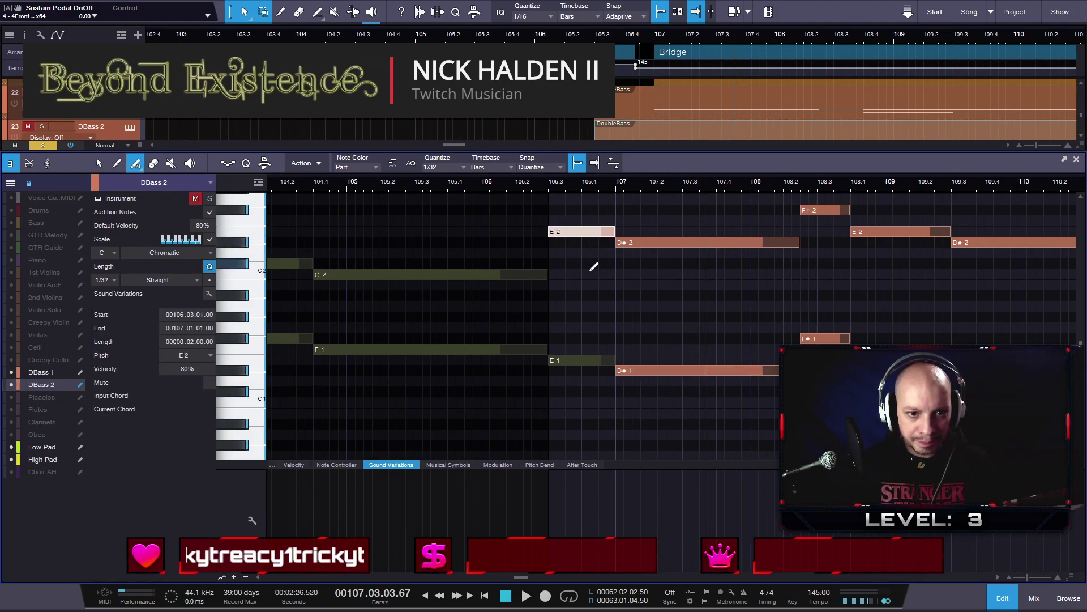
left_click_drag(555, 358, 615, 353)
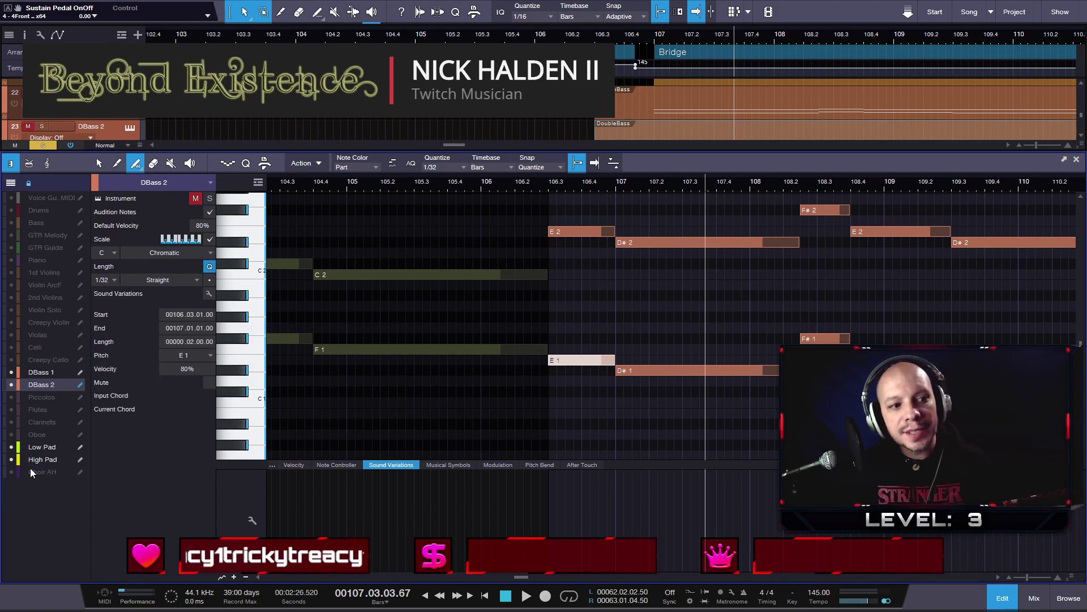
- Switch editing to DBass 1 and draw E 1 and E 0 transition notes from 106.3 to 107.1
left_click(50, 371)
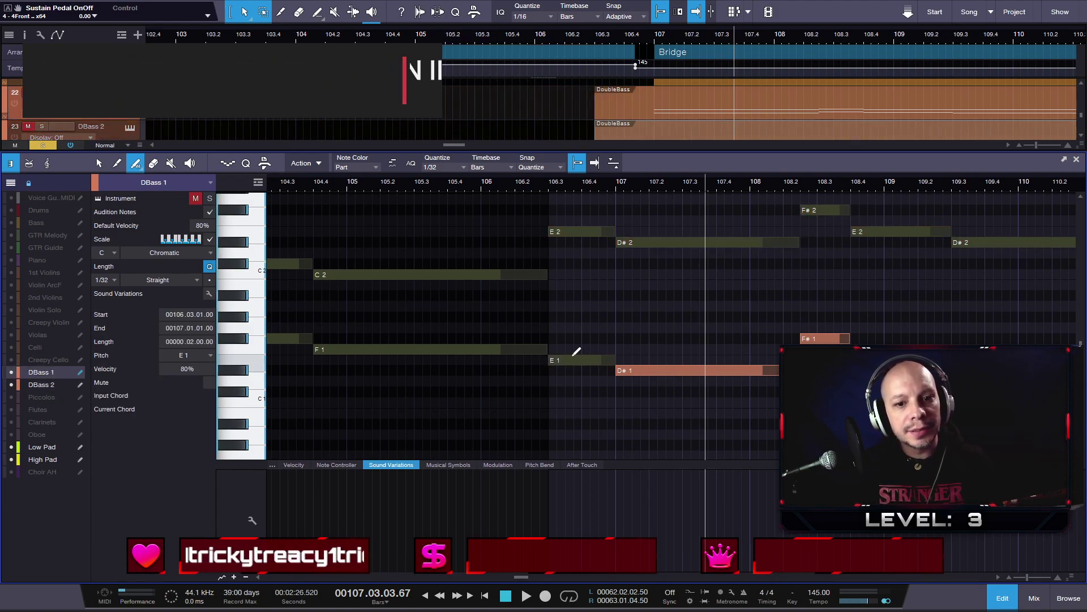
scroll(601, 342, "down", 5)
scroll(584, 293, "up", 1)
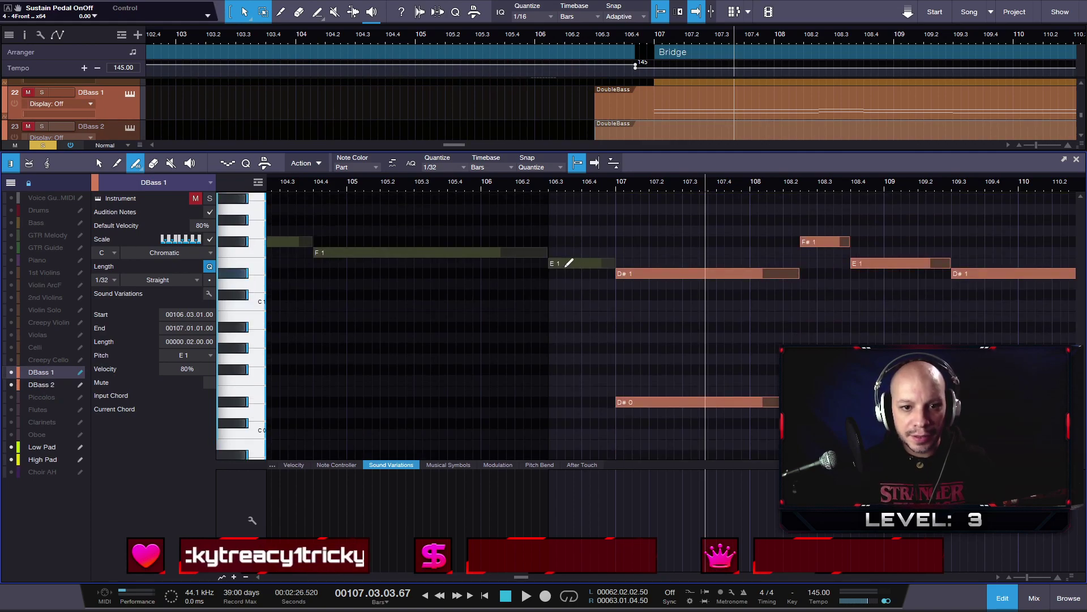
mouse_move(553, 263)
left_mouse_down()
mouse_move(619, 264)
mouse_move(548, 264)
left_mouse_up()
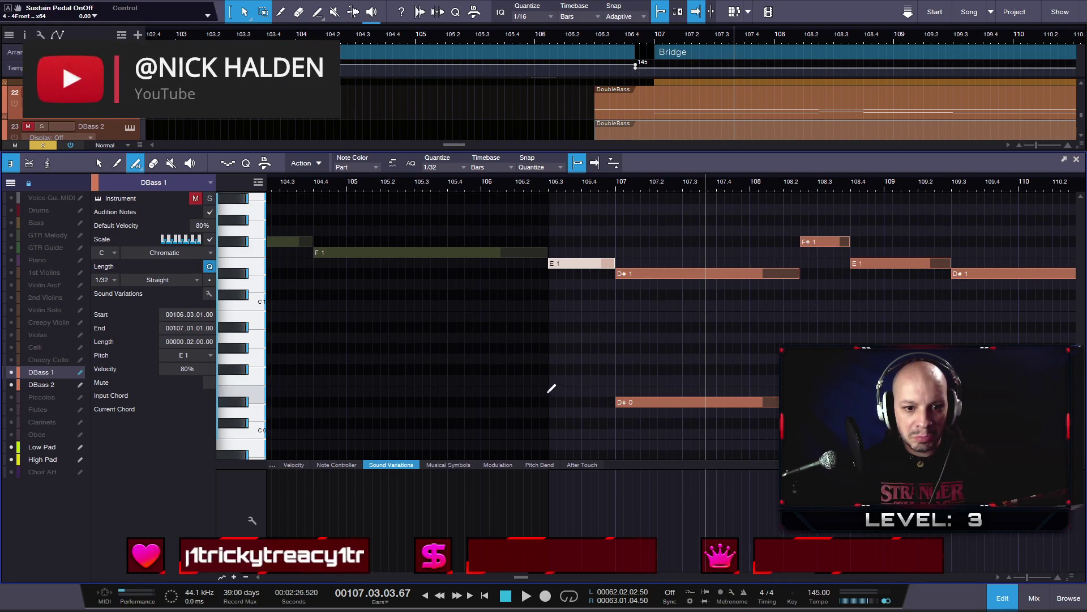
left_click_drag(552, 391, 616, 390)
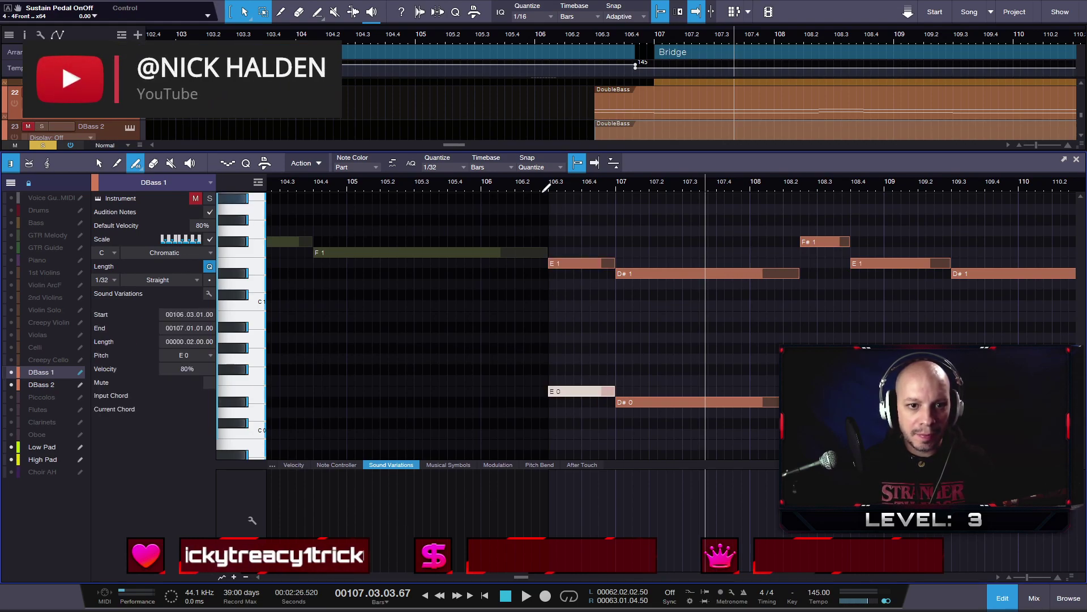
- Unmute and solo DBass 1 and DBass 2, and play their transition into the Bridge
left_click(196, 198)
left_click(209, 199)
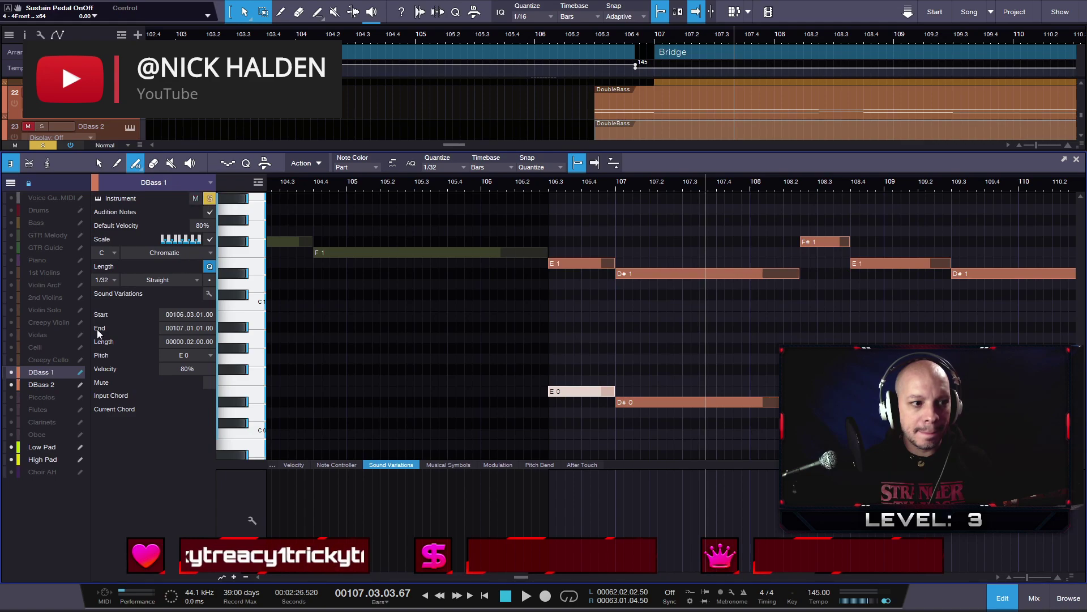
left_click(60, 383)
left_click(195, 198)
left_click(209, 198)
left_click(463, 185)
key("space")
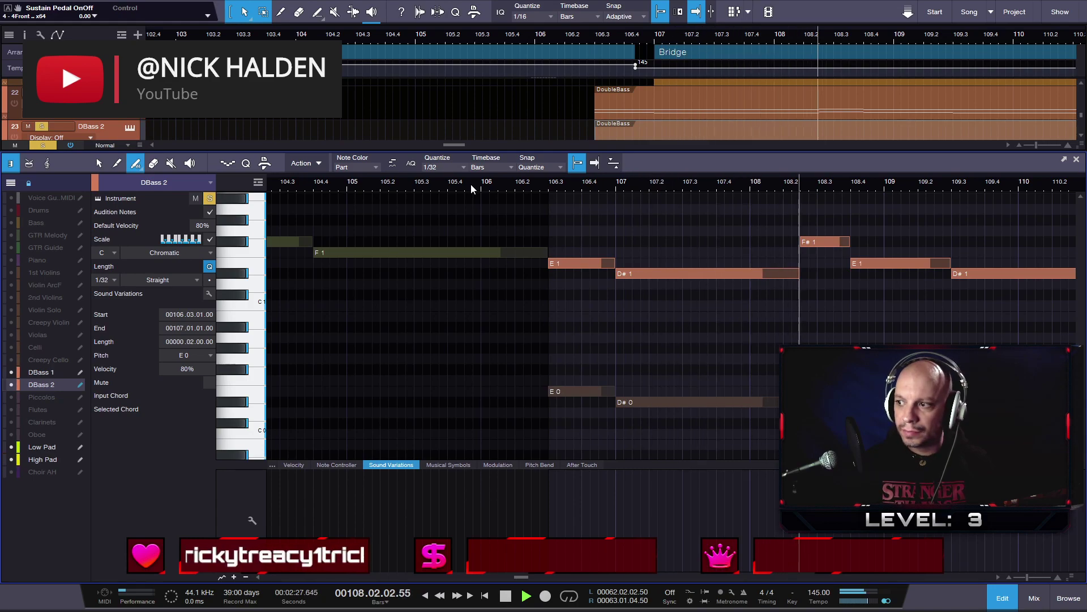
key("space")
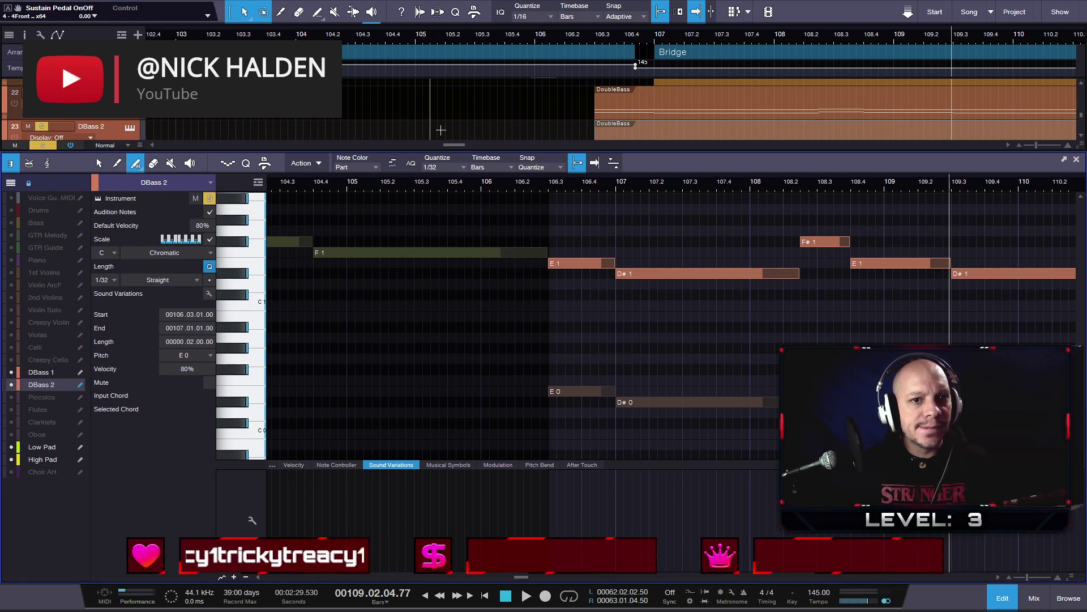
- Make Celli the edited part and display DBass 1, DBass 2, Low Pad and High Pad alongside it in the note editor
scroll(460, 120, "up", 3)
scroll(462, 120, "up", 1)
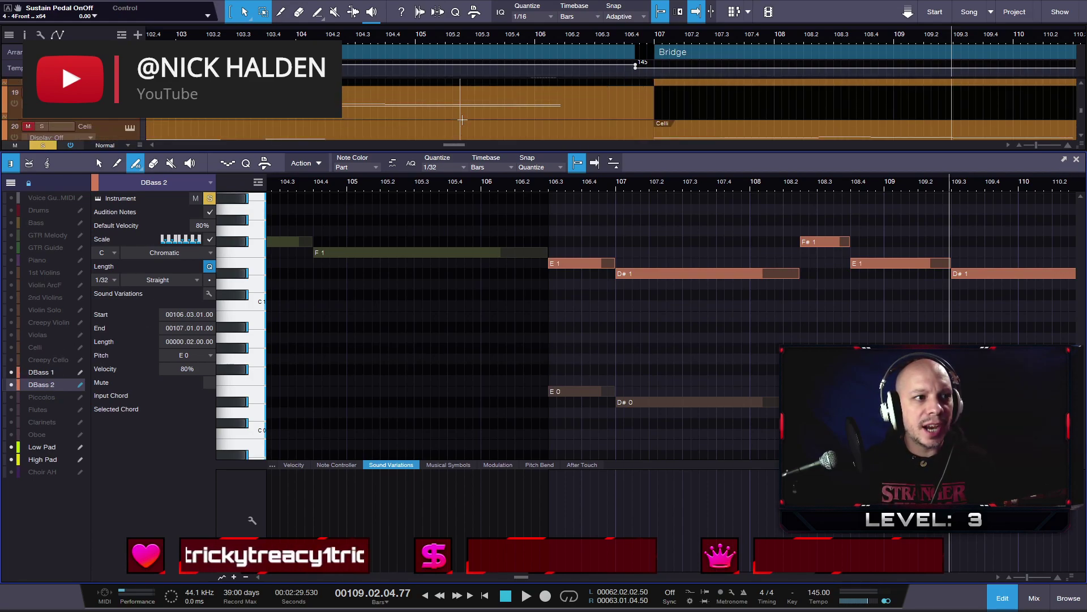
scroll(463, 120, "down", 1)
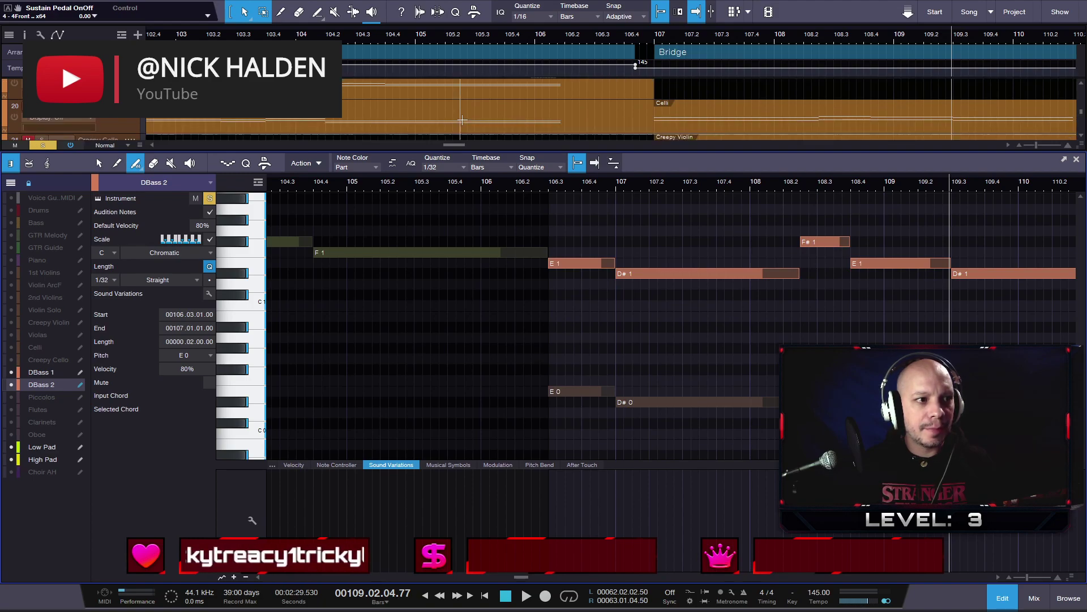
left_click(48, 348)
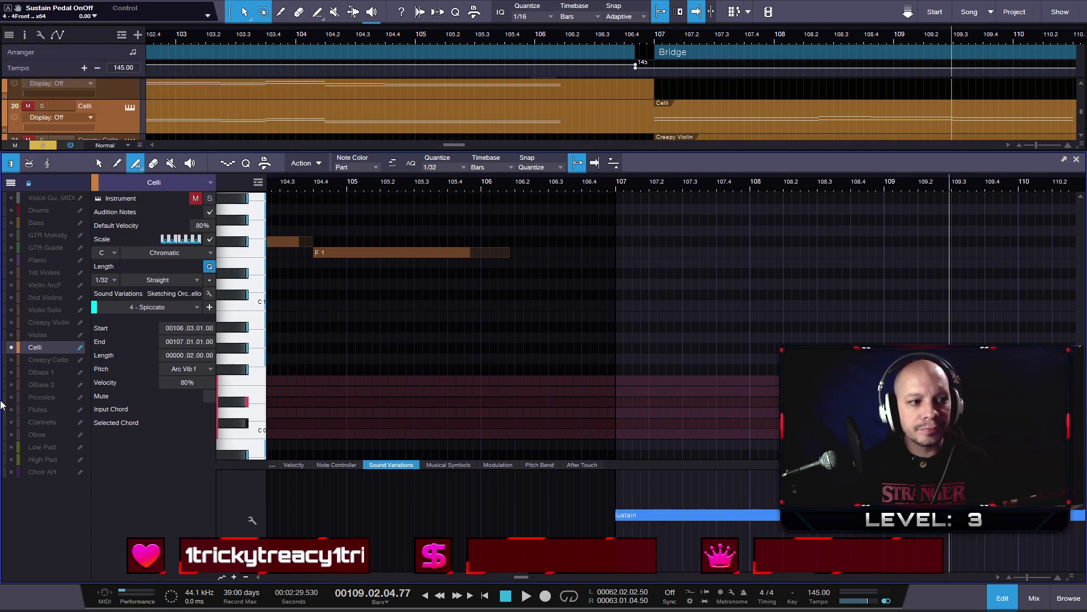
left_click(11, 373)
left_click(12, 384)
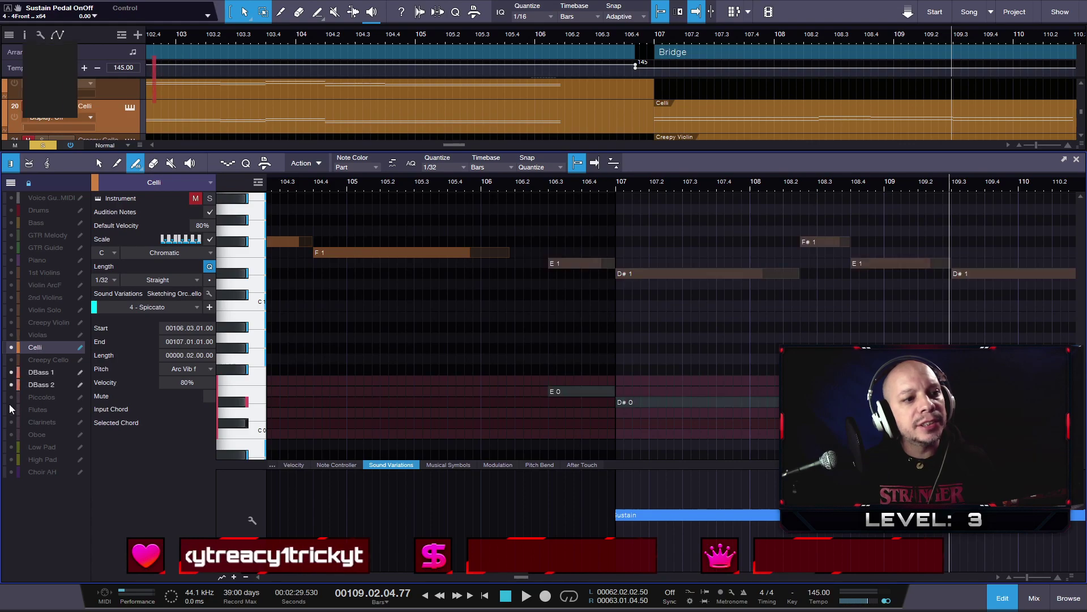
left_click(12, 447)
left_click(11, 459)
scroll(714, 355, "down", 2)
scroll(714, 353, "down", 2)
scroll(694, 344, "up", 2)
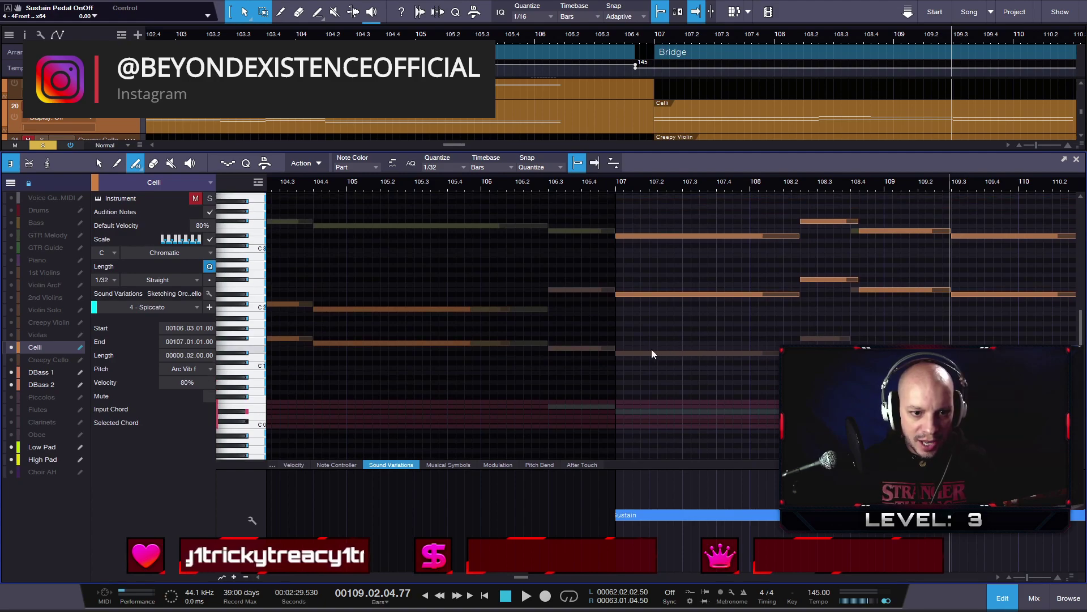
scroll(626, 348, "up", 2)
- Extend the Celli's held C 2 and F 1 notes before the Bridge to end at 106.3
key("1")
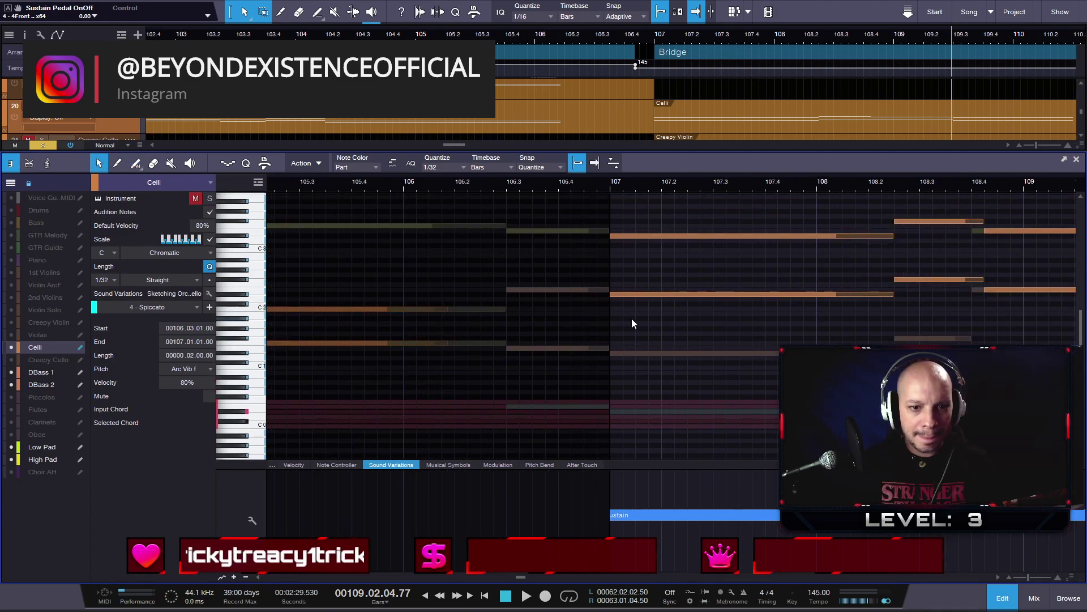
left_click(615, 323)
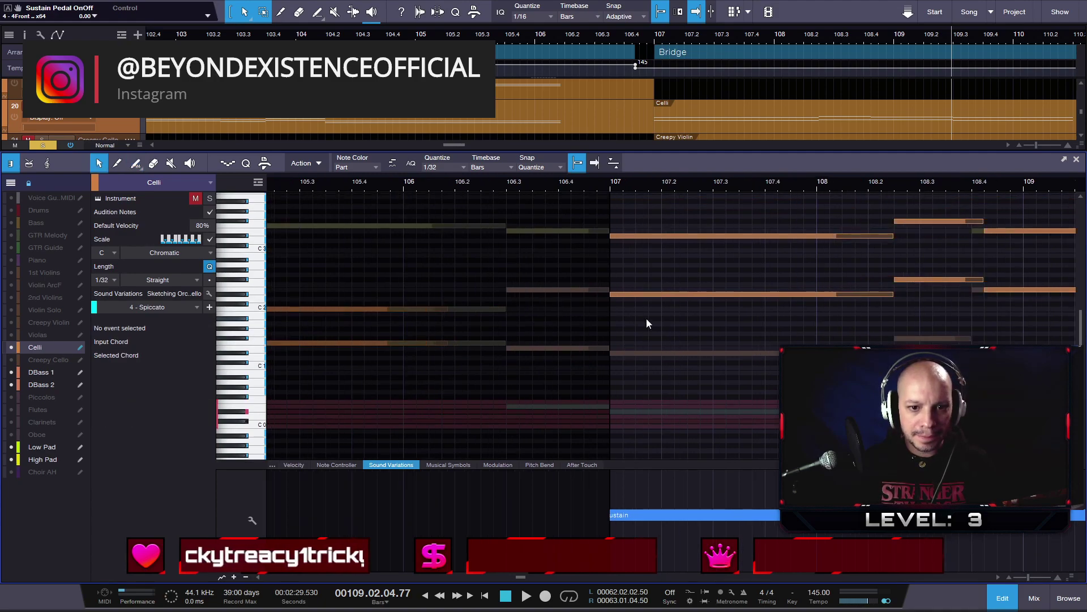
left_click(599, 125)
left_click_drag(646, 175, 576, 125)
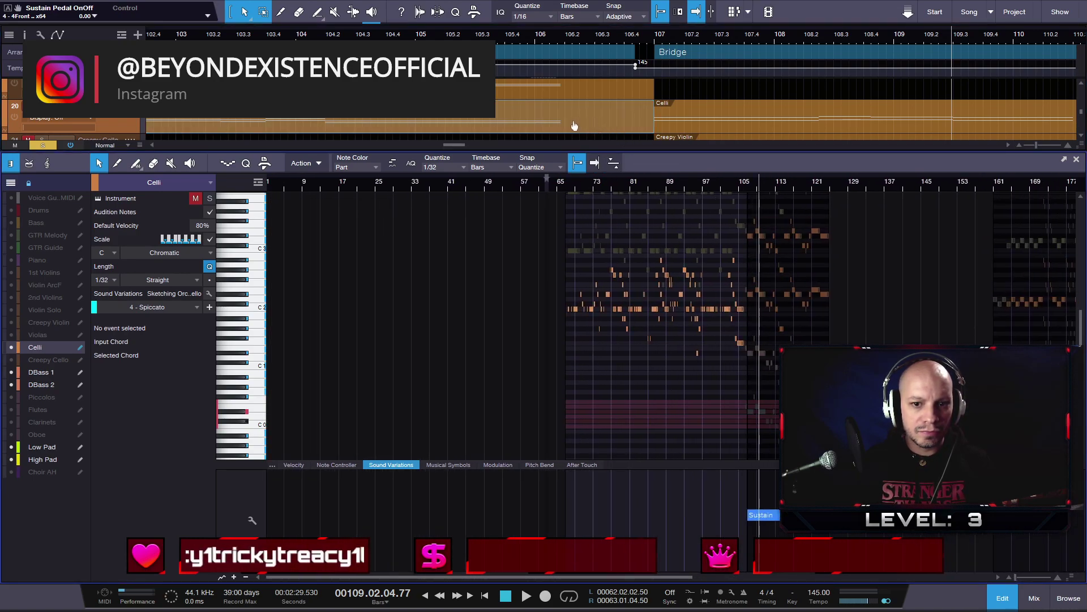
scroll(747, 338, "up", 10)
scroll(500, 348, "up", 6)
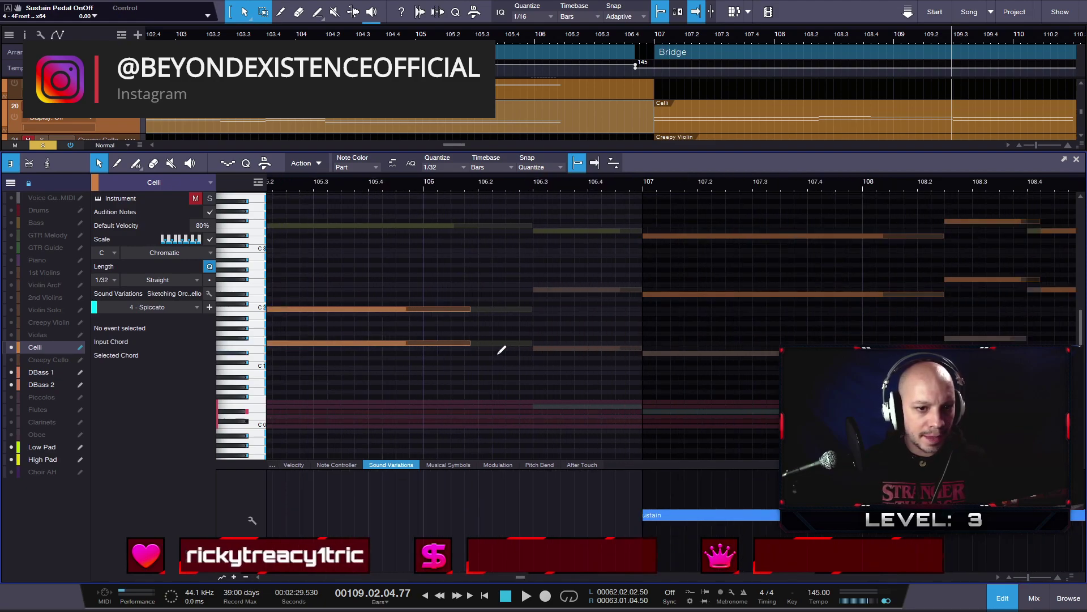
left_click_drag(458, 304, 535, 341)
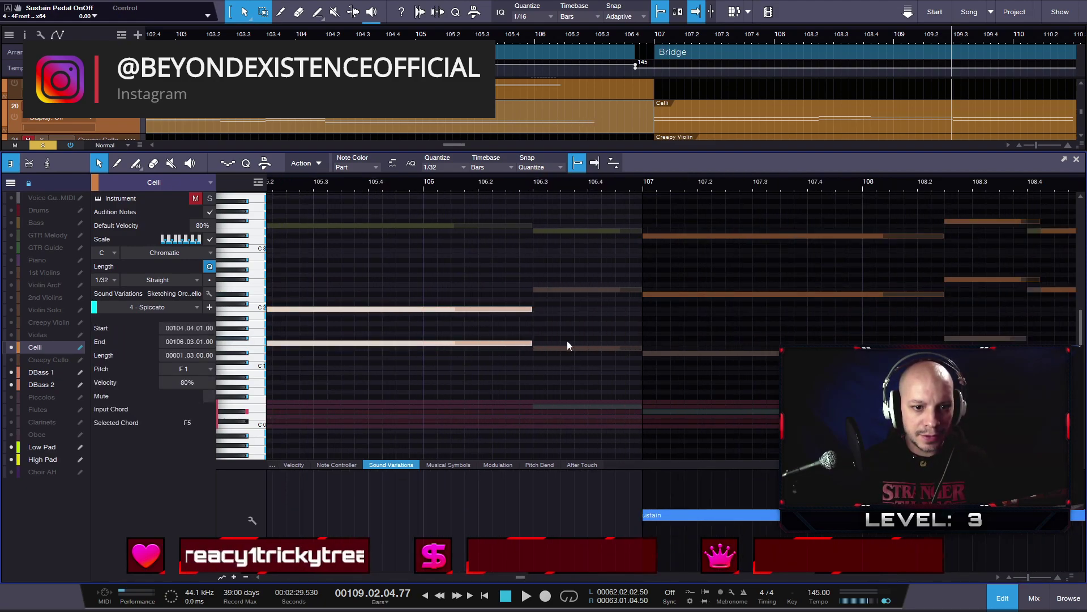
- Draw E 1 and E 2 transition notes from 106.3 to 107.1 in the Celli
scroll(569, 340, "down", 3)
scroll(569, 340, "up", 4)
scroll(568, 340, "up", 2)
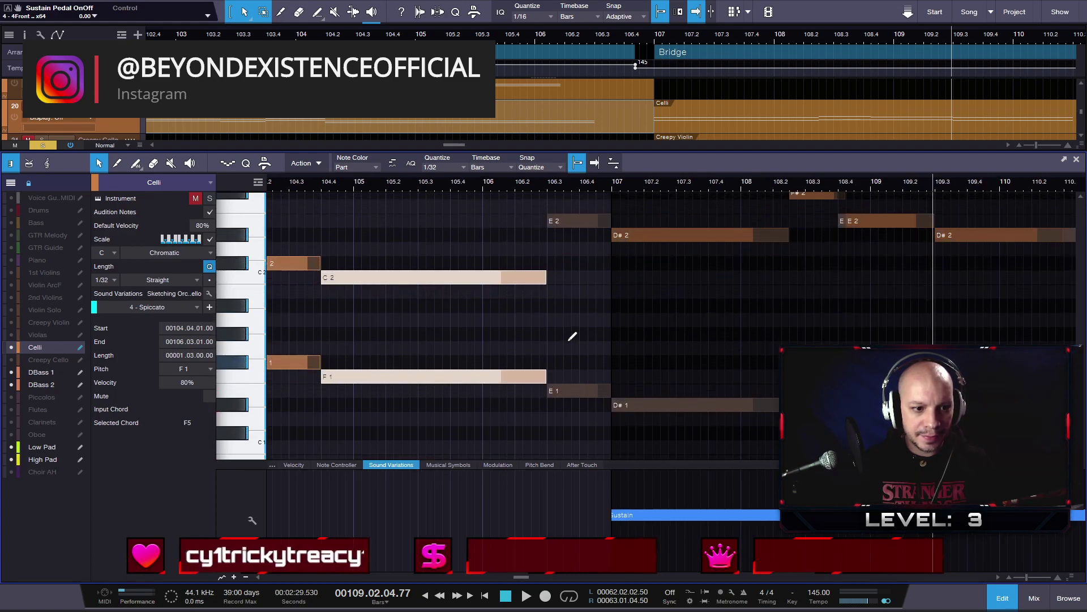
scroll(569, 340, "down", 3)
key("5")
left_click_drag(552, 372, 611, 368)
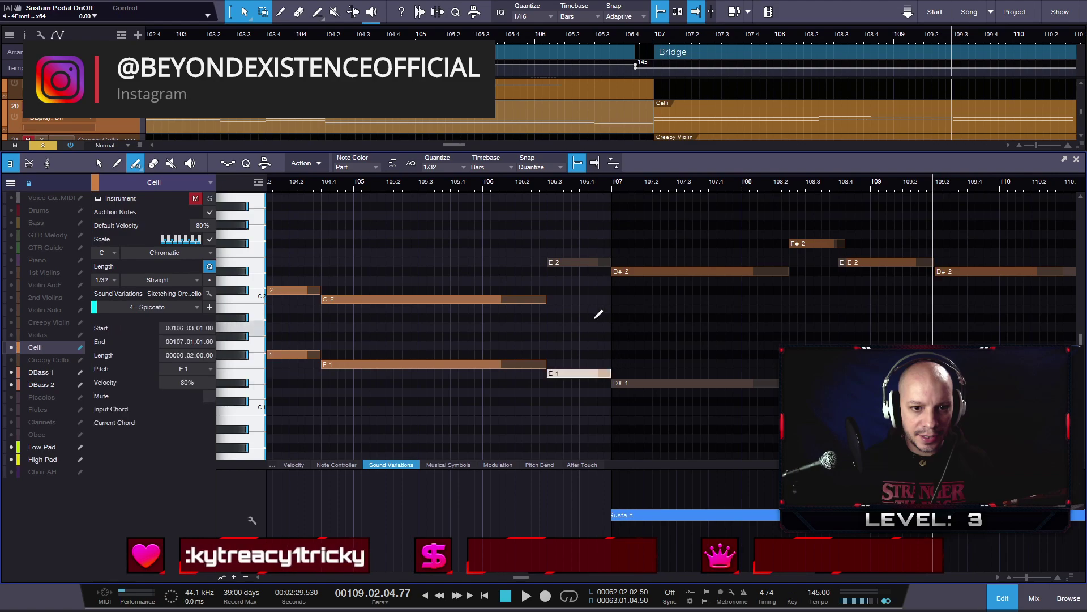
left_click_drag(553, 260, 611, 257)
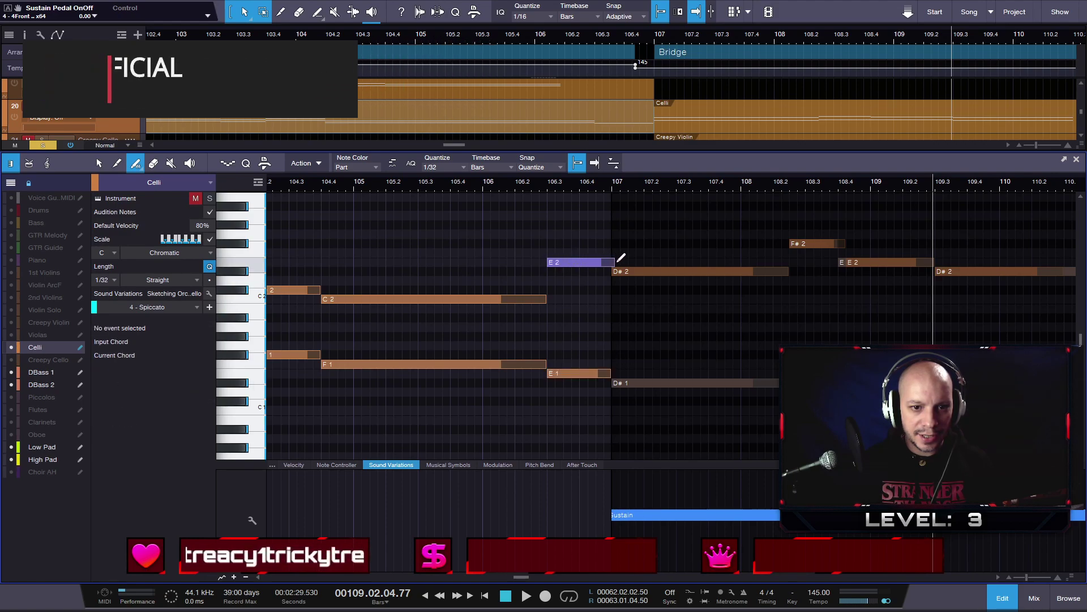
- Make Creepy Violin the edited part and extend the start of the Creepy Cello track's Bridge event back to 106.3
left_click(11, 323)
left_click(68, 325)
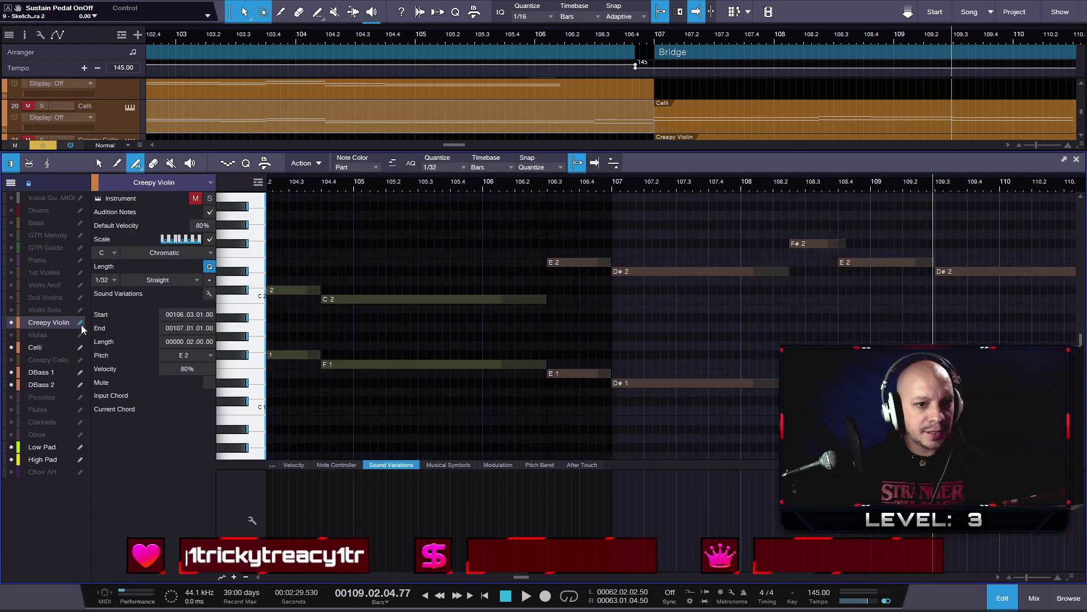
scroll(651, 113, "up", 1)
scroll(657, 107, "down", 2)
left_click_drag(655, 126, 602, 126)
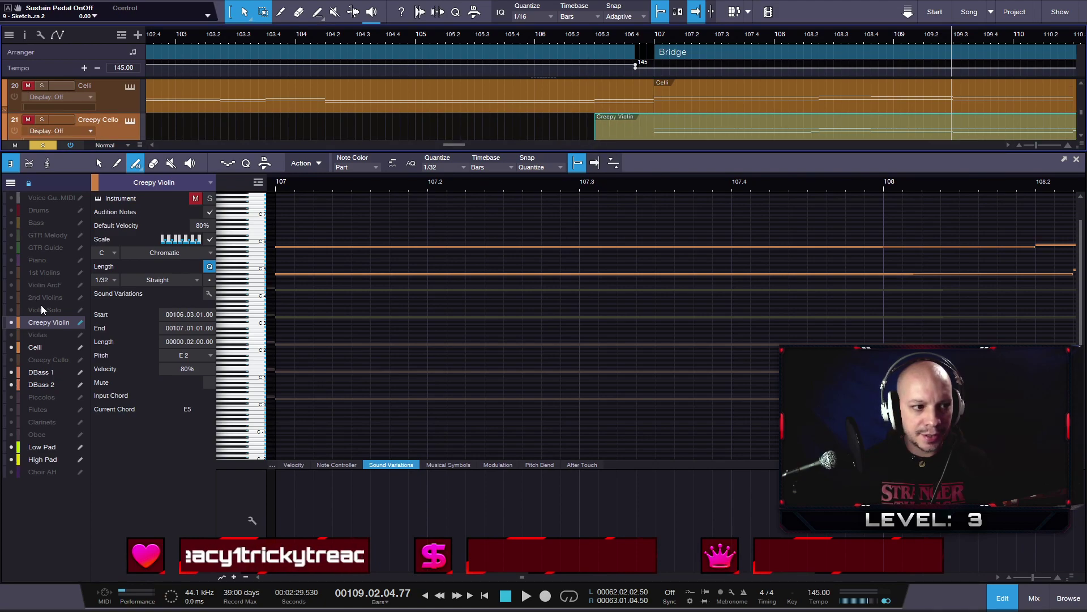
- Play briefly from 106.3 and examine the Creepy Violin notes around the Bridge's start
left_click(596, 35)
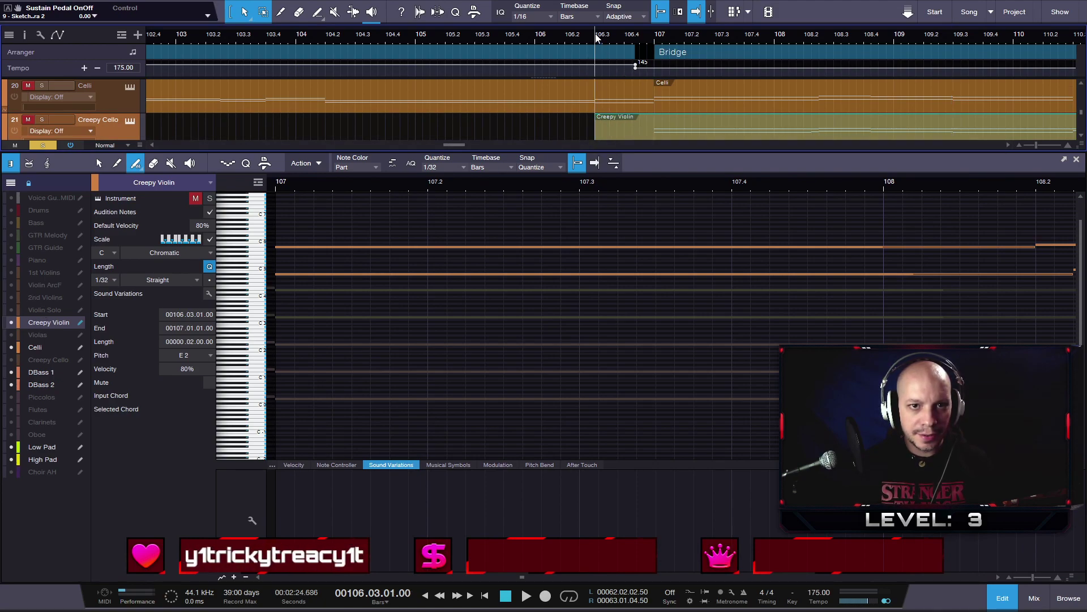
key("space")
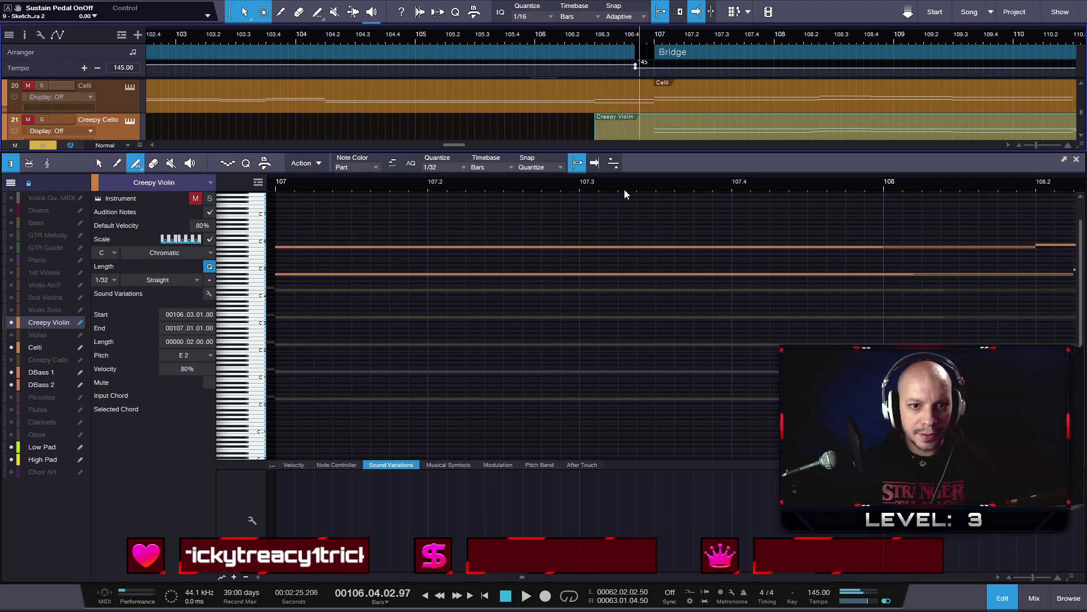
left_click_drag(667, 180, 688, 178)
scroll(553, 259, "up", 6)
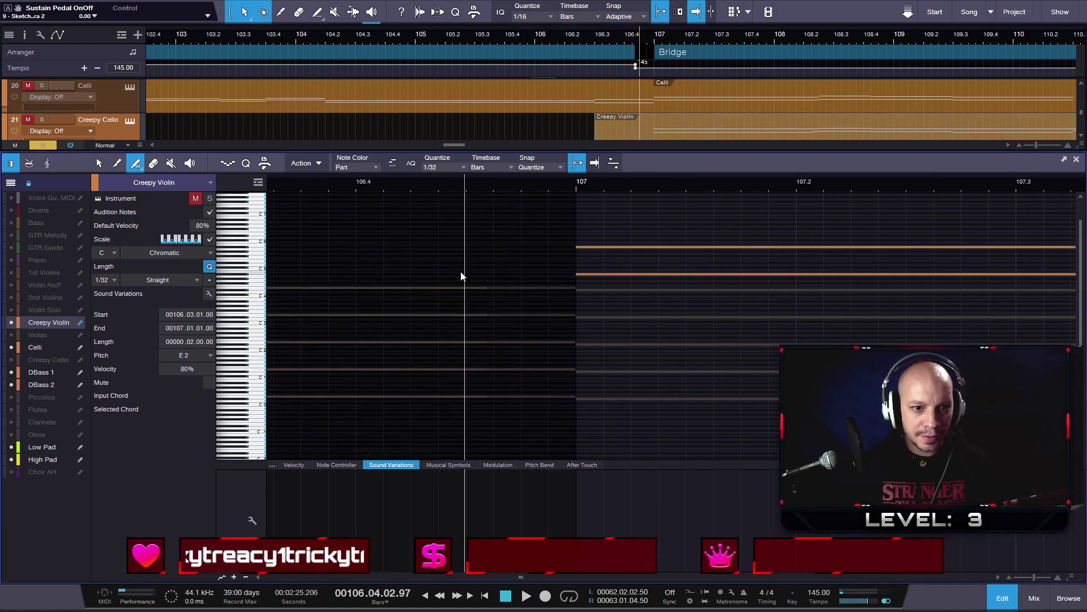
left_click(59, 346)
left_click(66, 327)
scroll(498, 316, "down", 5)
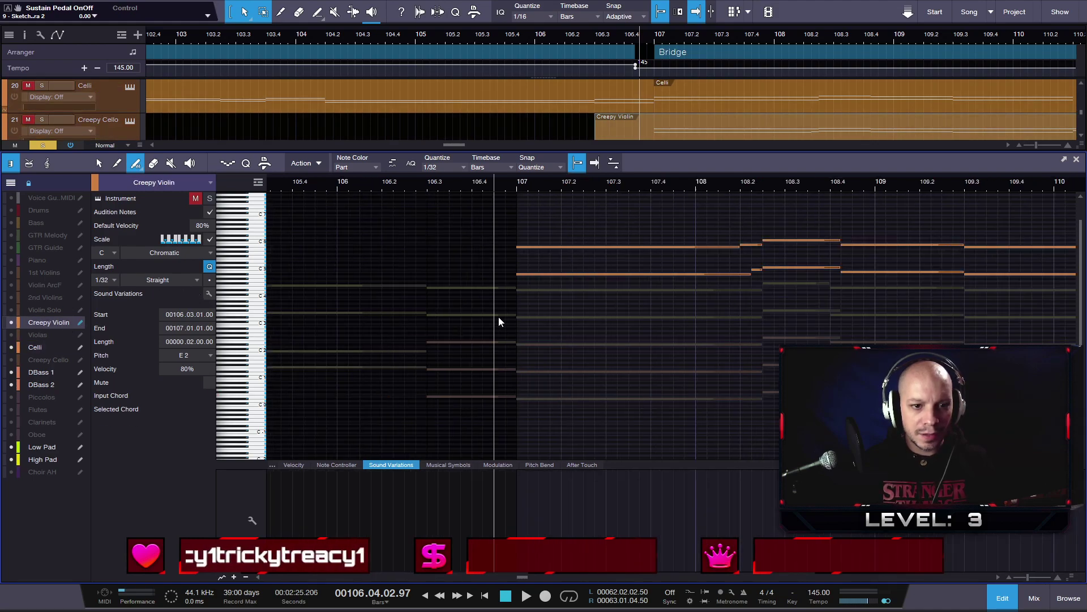
scroll(504, 328, "up", 2)
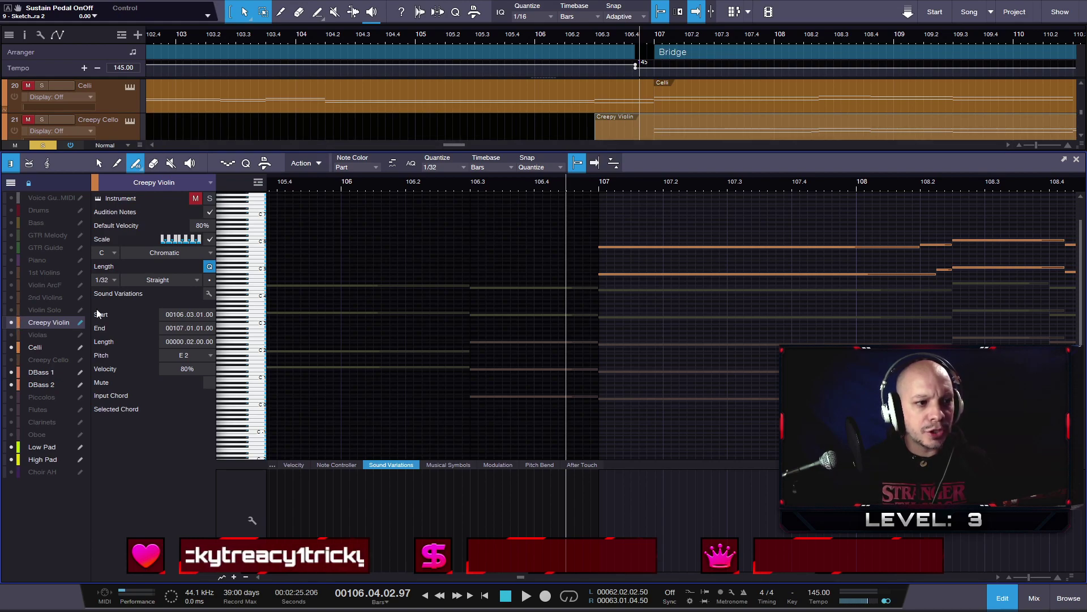
- Rename the Bridge event on the Creepy Cello track as Creepy Cello
right_click(623, 136)
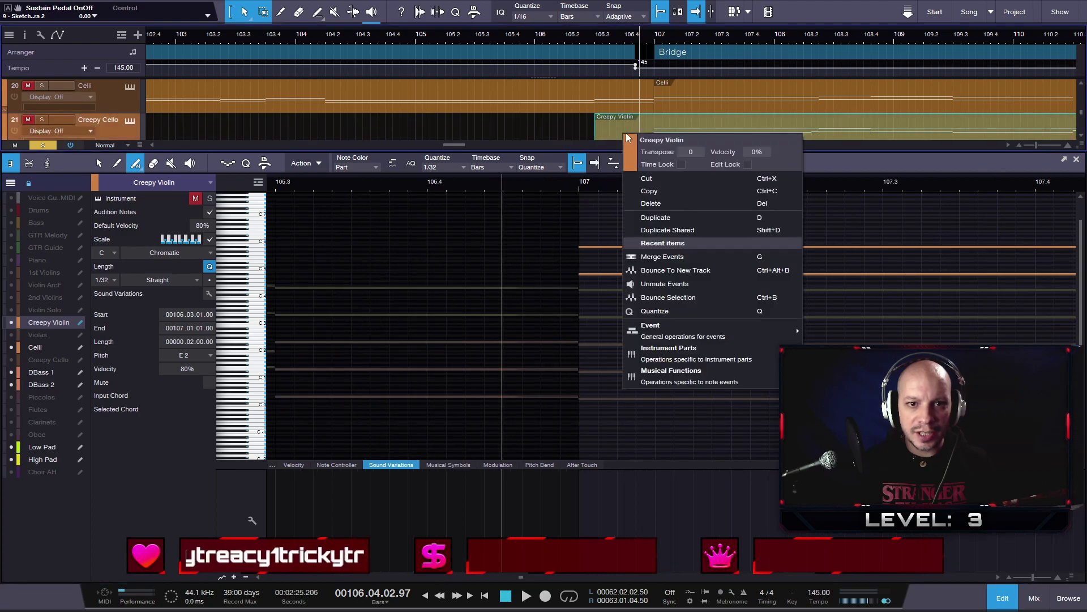
left_click(668, 139)
left_click_drag(726, 138, 676, 139)
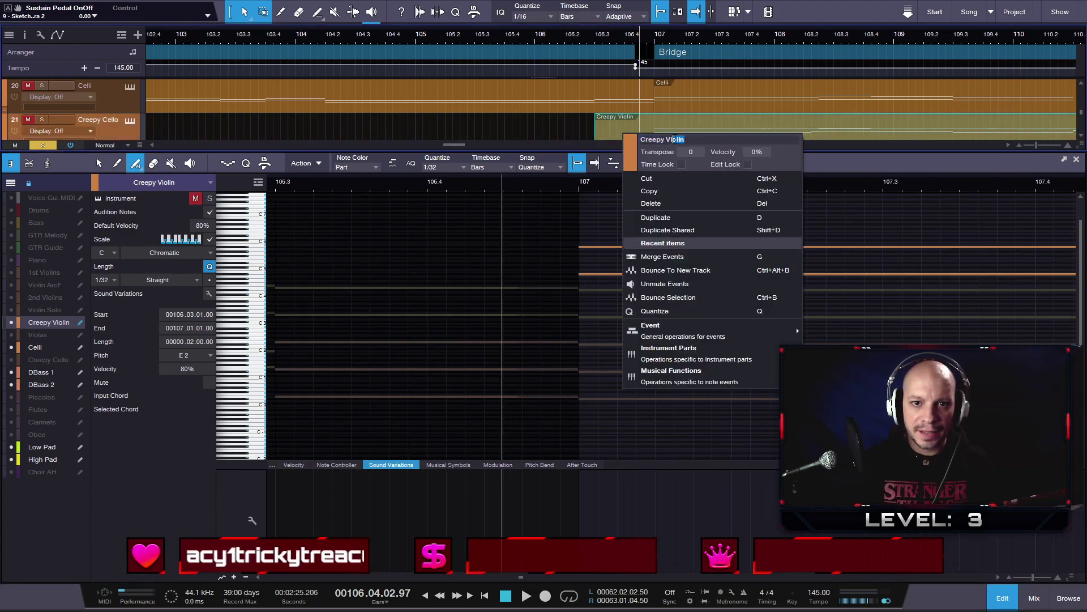
type("Cello")
key("Return")
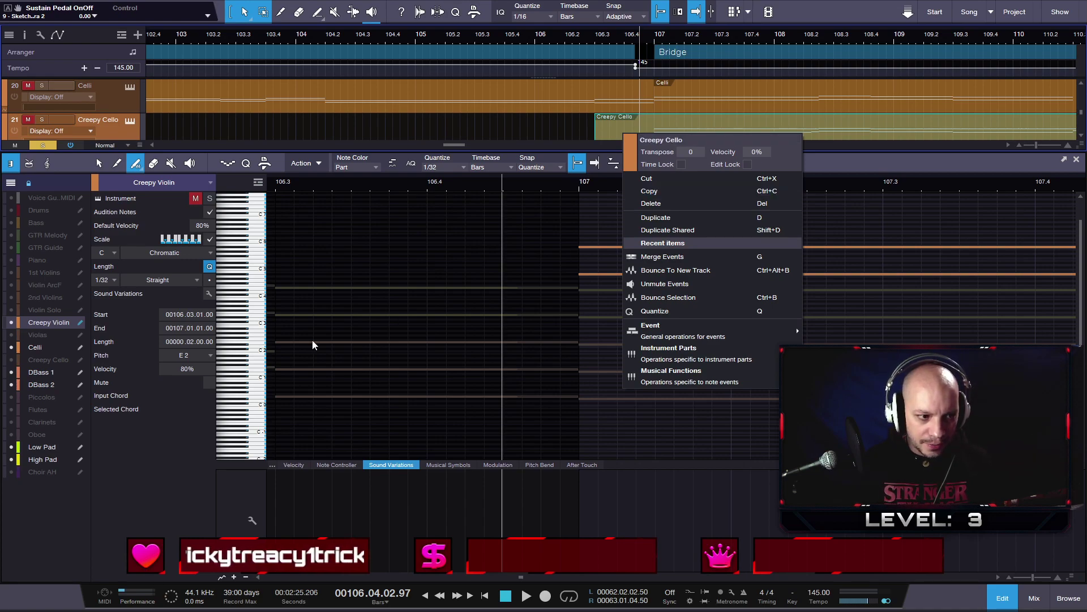
- Show Creepy Cello as the edited part and examine its notes against the other parts' E transition notes between 106.3 and the Bridge's start
left_click(17, 365)
left_click(41, 360)
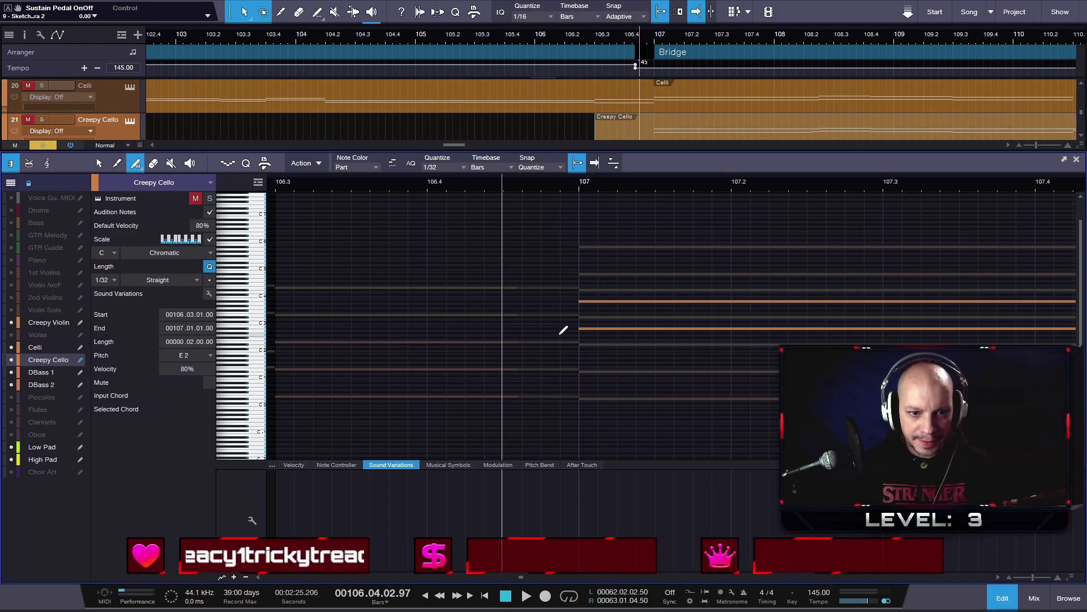
scroll(548, 329, "up", 2)
scroll(569, 325, "up", 2)
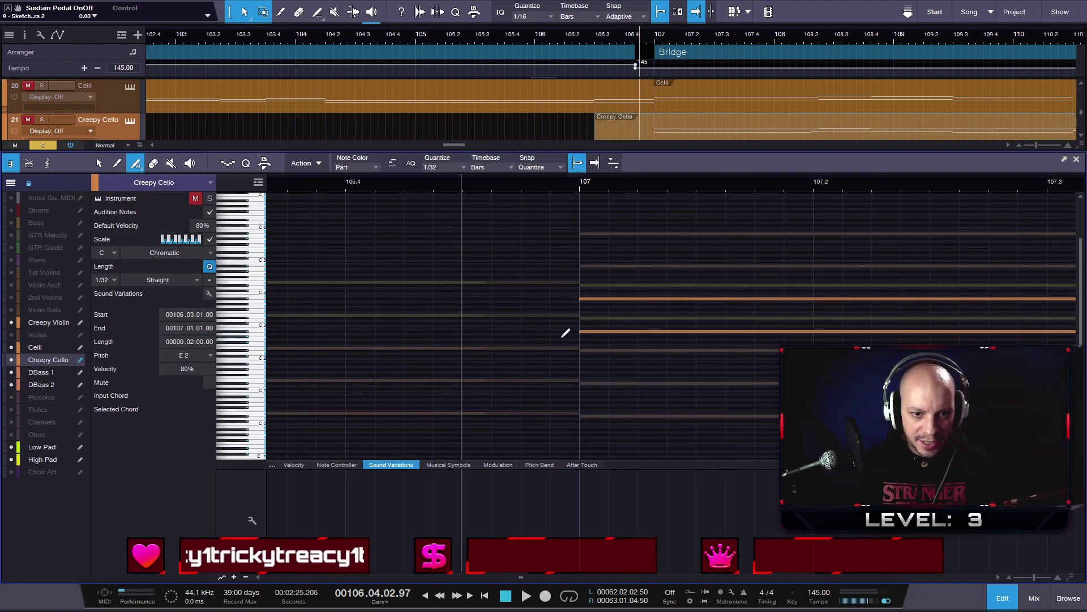
scroll(566, 324, "up", 2)
scroll(565, 322, "down", 4)
scroll(561, 319, "up", 4)
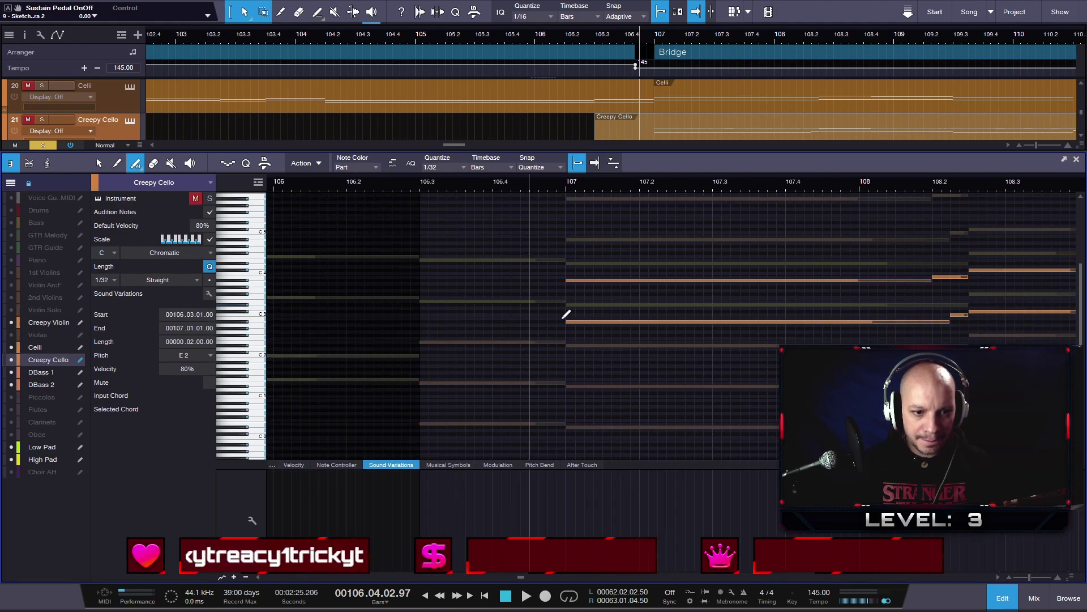
scroll(553, 310, "up", 3)
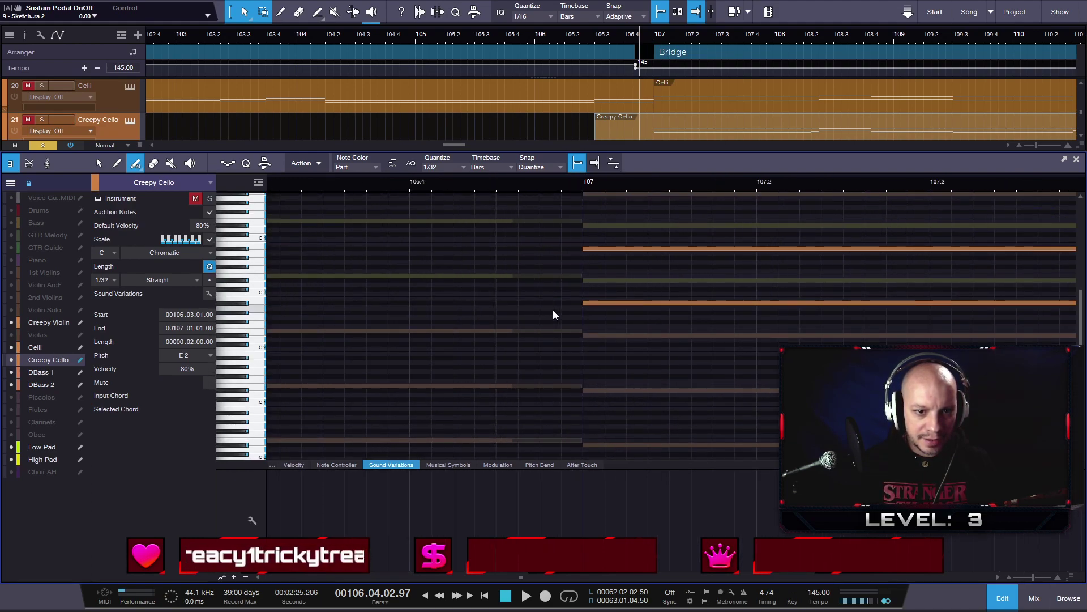
scroll(564, 309, "up", 3)
scroll(560, 307, "down", 2)
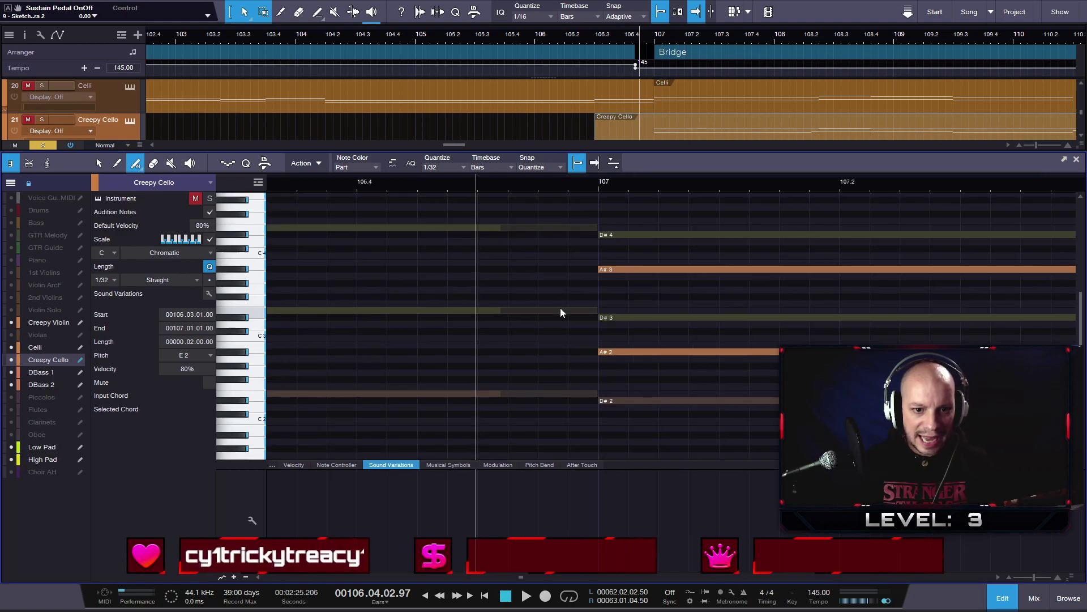
scroll(558, 308, "down", 2)
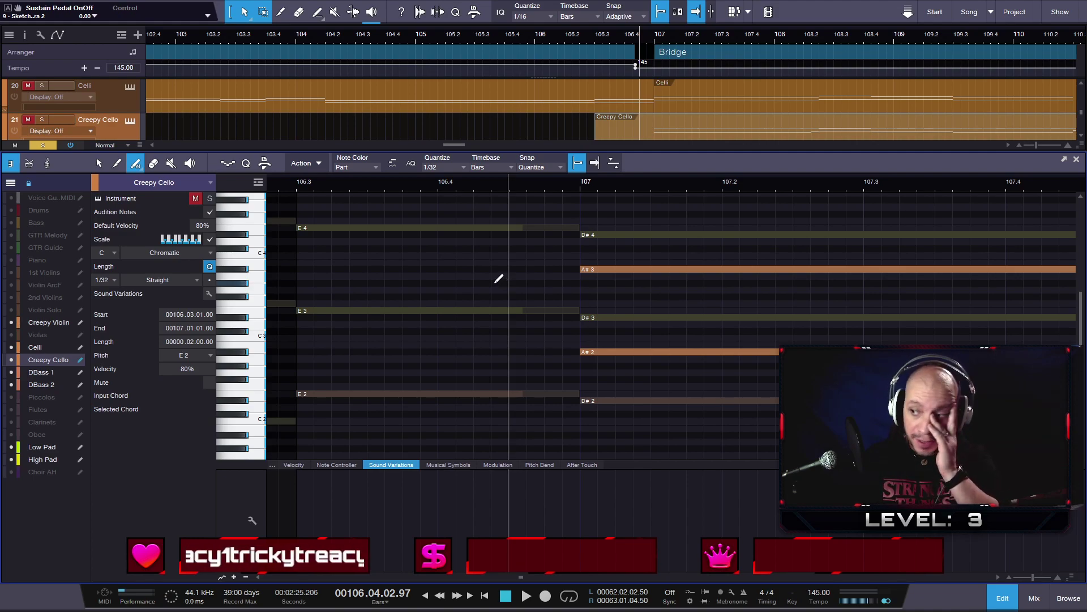
scroll(498, 279, "down", 2)
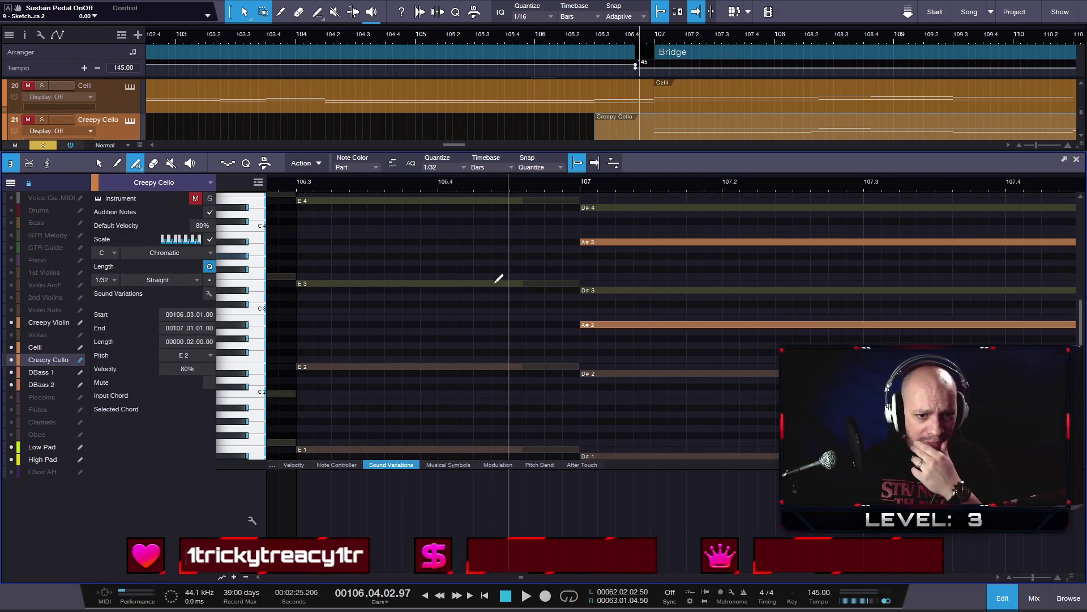
scroll(498, 279, "down", 1)
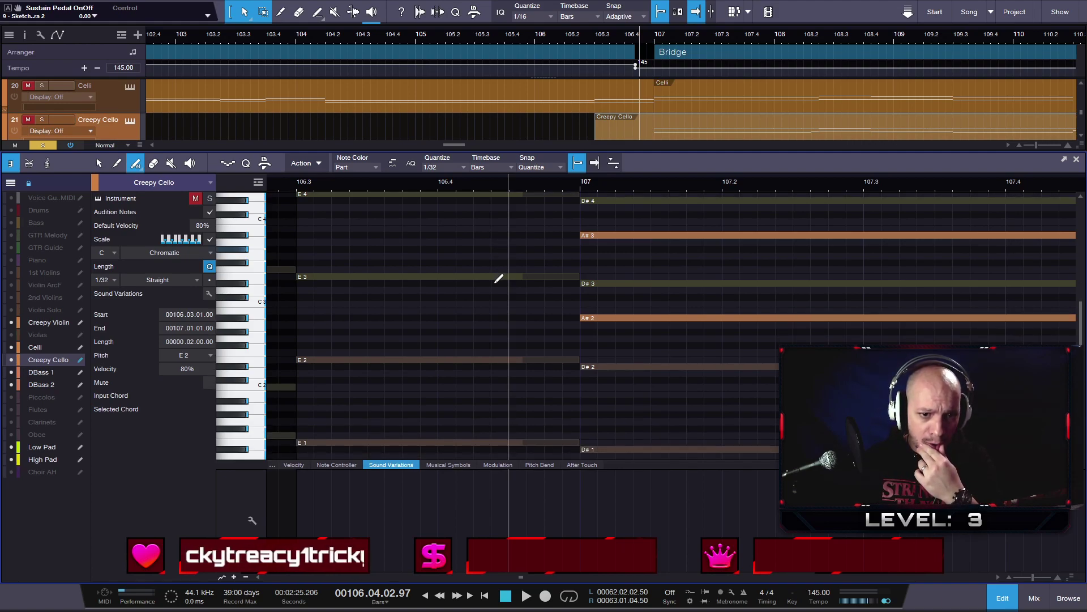
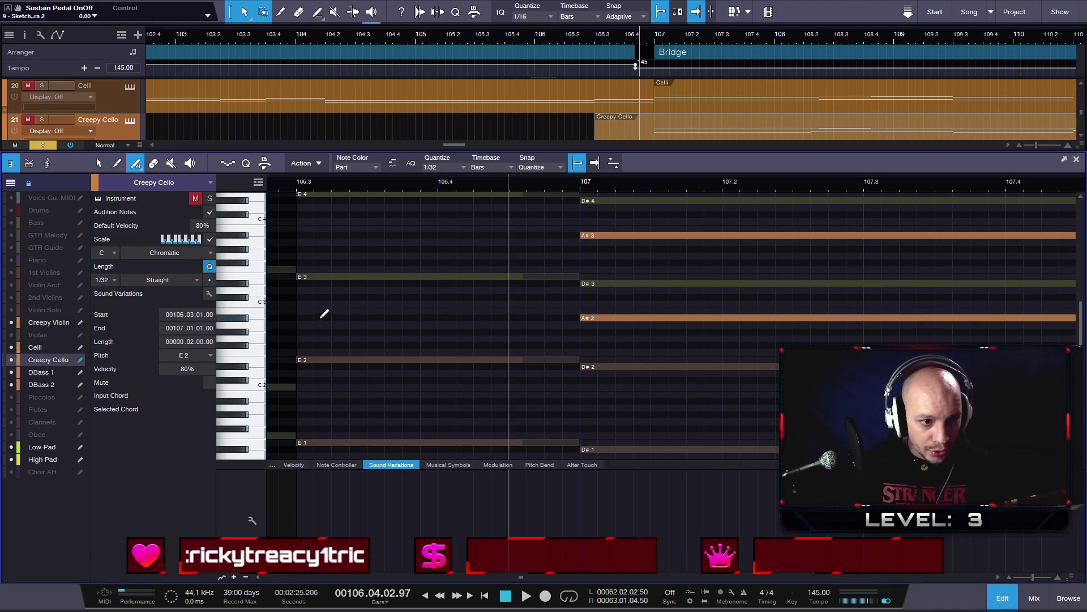
- Add B2 and B3 notes to the Creepy Cello part, each spanning 106.3 to 107
left_click_drag(299, 310, 579, 310)
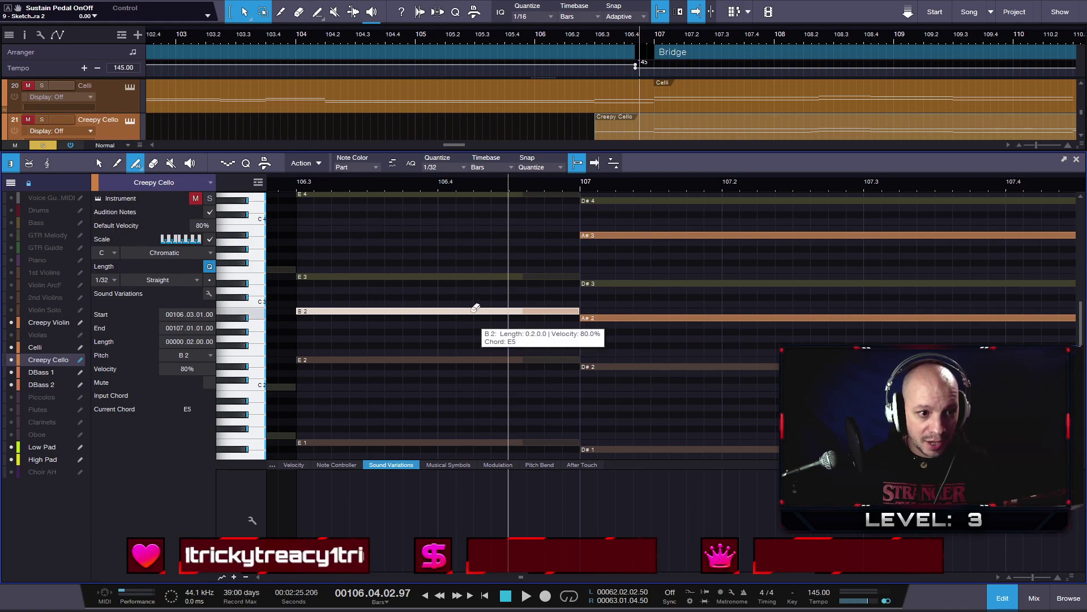
scroll(555, 321, "up", 2)
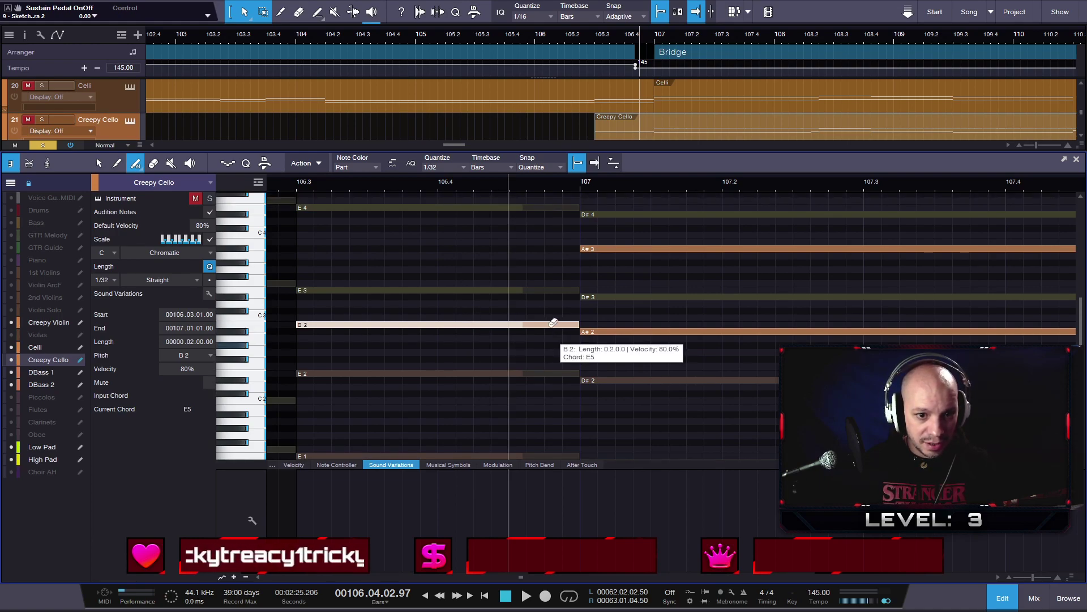
scroll(308, 317, "up", 2)
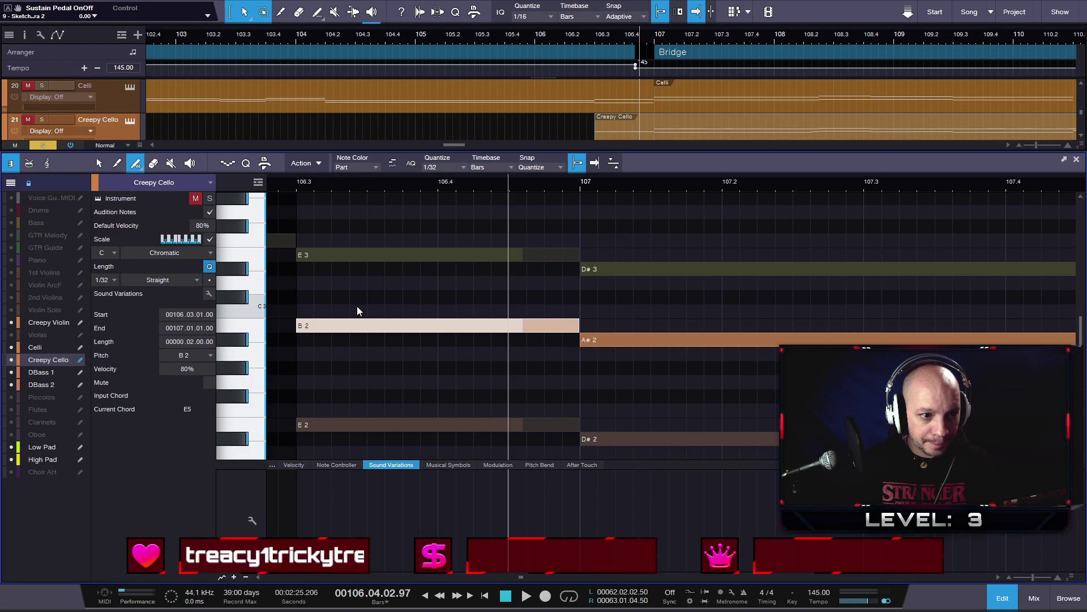
scroll(357, 306, "down", 3)
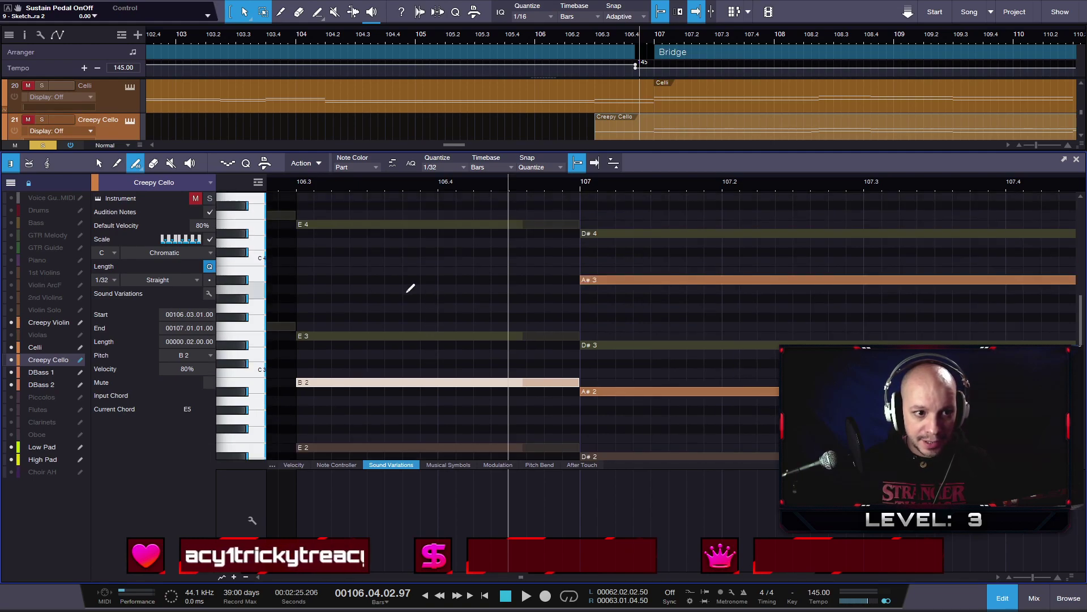
left_click(300, 272)
left_click_drag(300, 271, 586, 273)
scroll(595, 283, "down", 3)
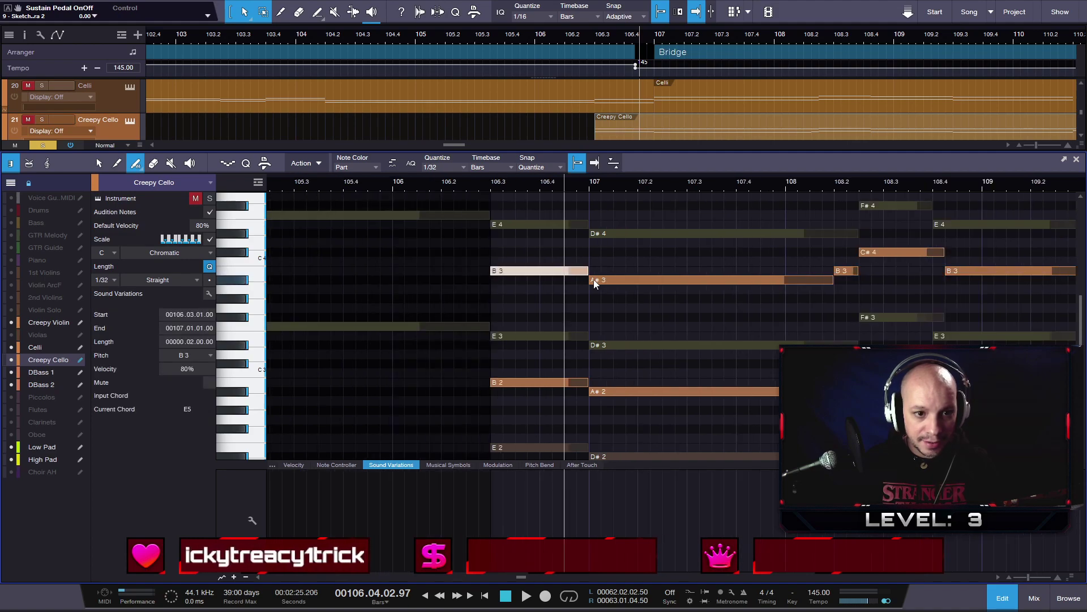
- Switch editing to the Creepy Violin track and extend its Bridge part's start back to 106.3
left_click(34, 322)
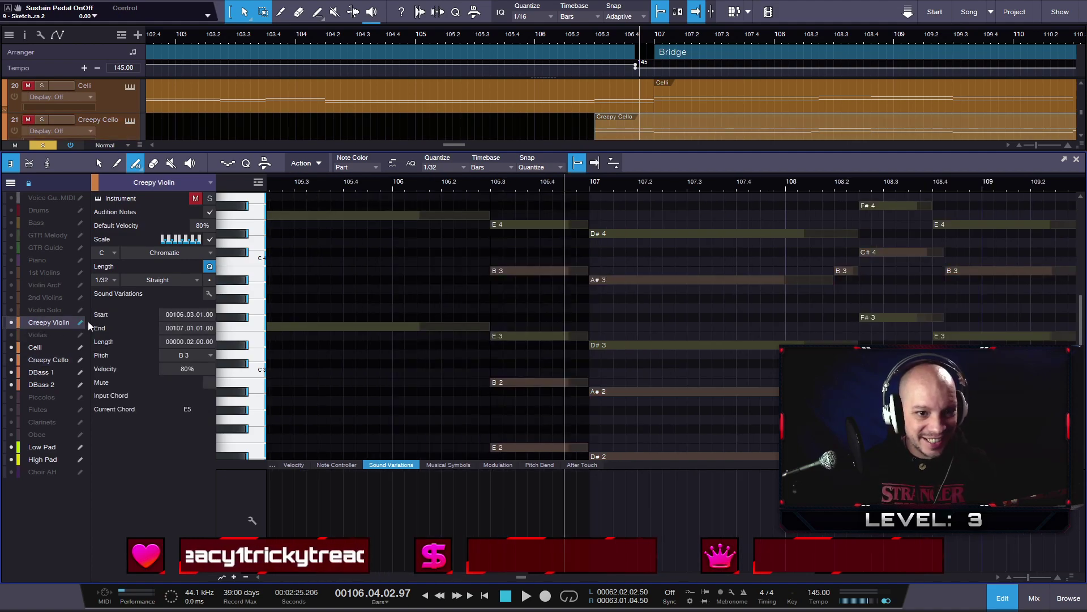
left_click(44, 322)
left_click_drag(655, 119, 594, 107)
scroll(572, 122, "down", 3)
scroll(635, 117, "down", 2)
scroll(593, 112, "up", 2)
scroll(657, 112, "up", 3)
scroll(657, 113, "up", 3)
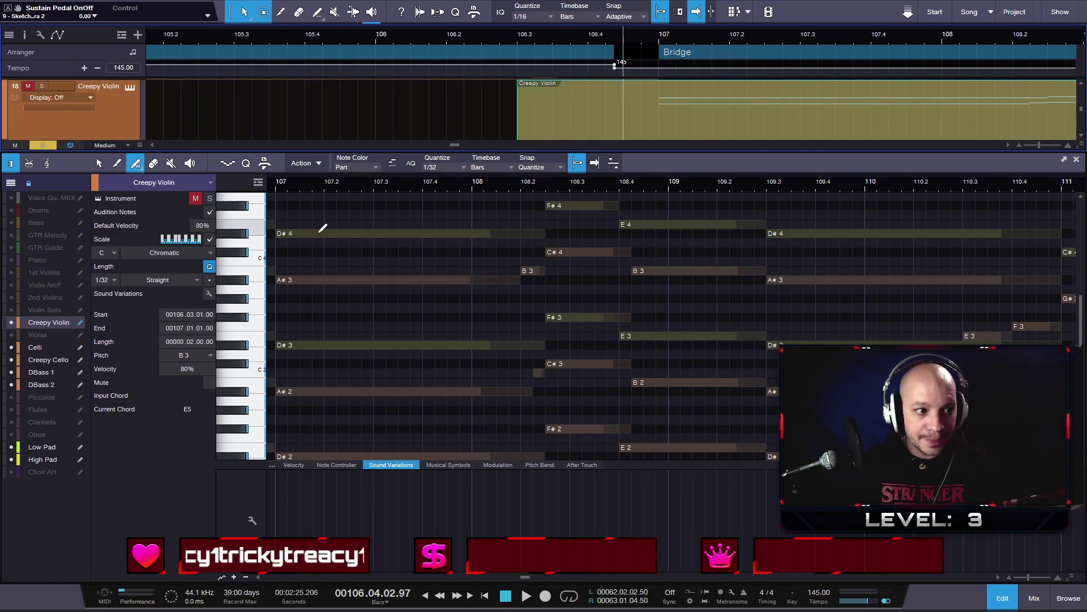
- Draw B4 and B5 notes in the Creepy Violin part, each spanning 106.3 to 107
left_click_drag(521, 183, 585, 169)
scroll(489, 256, "up", 4)
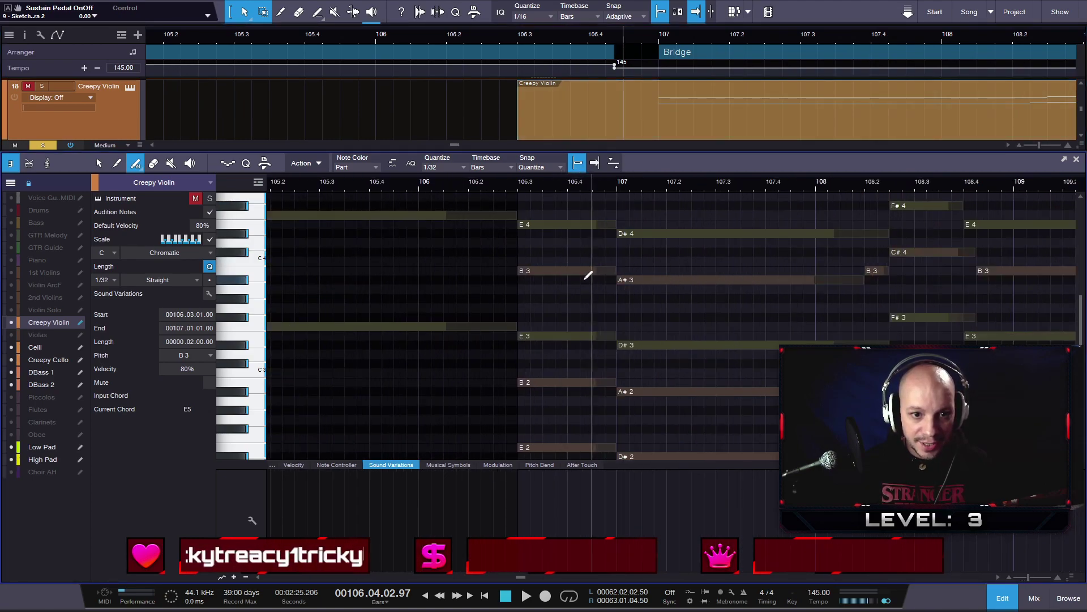
left_click(595, 303)
scroll(623, 307, "up", 4)
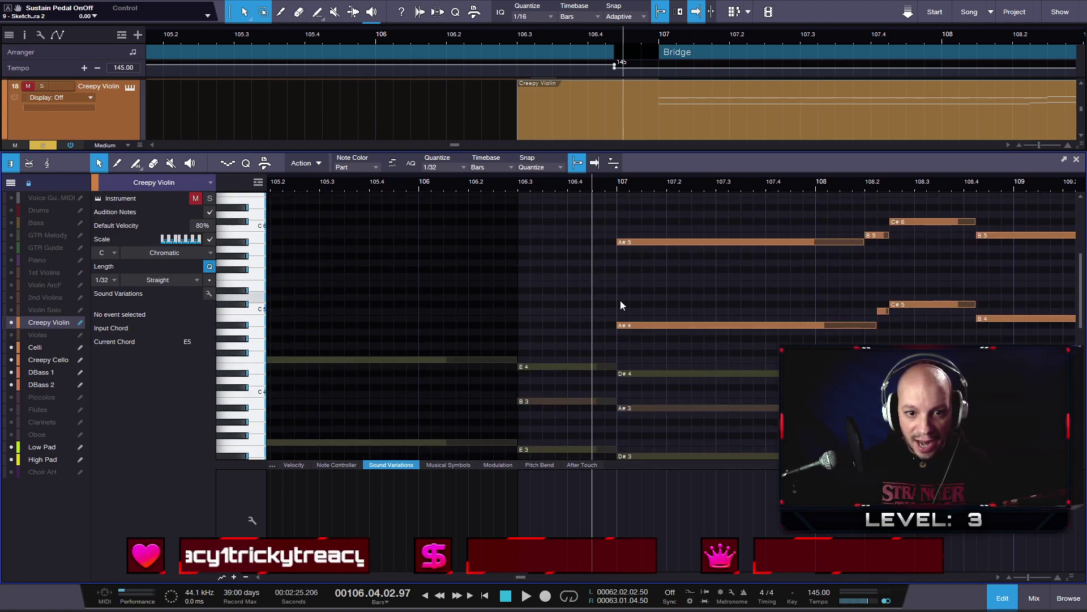
scroll(606, 298, "up", 2)
key("5")
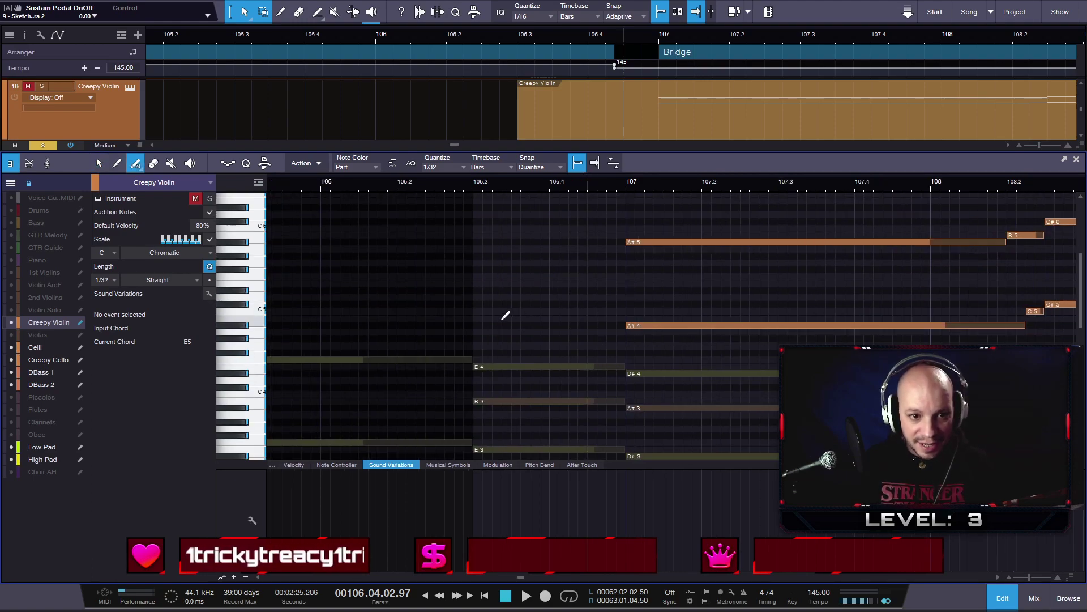
left_click_drag(480, 315, 633, 312)
left_click_drag(475, 233, 625, 236)
scroll(603, 275, "down", 10)
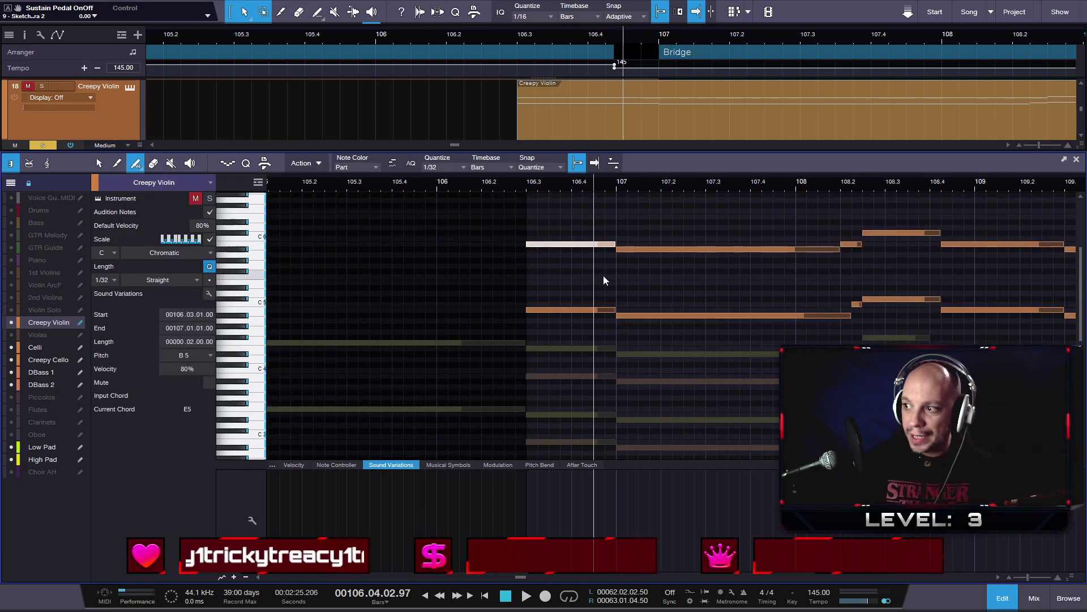
- Play back the new notes leading into the Bridge and stop with the playhead moved back to bar 103
left_click(575, 189)
key("space")
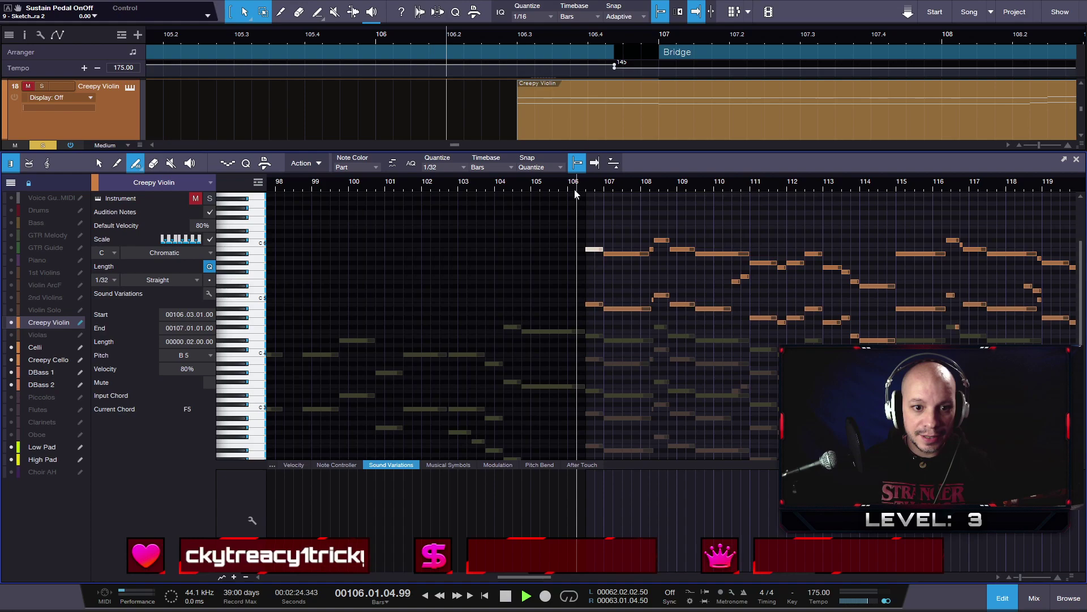
left_click(460, 185)
key("space")
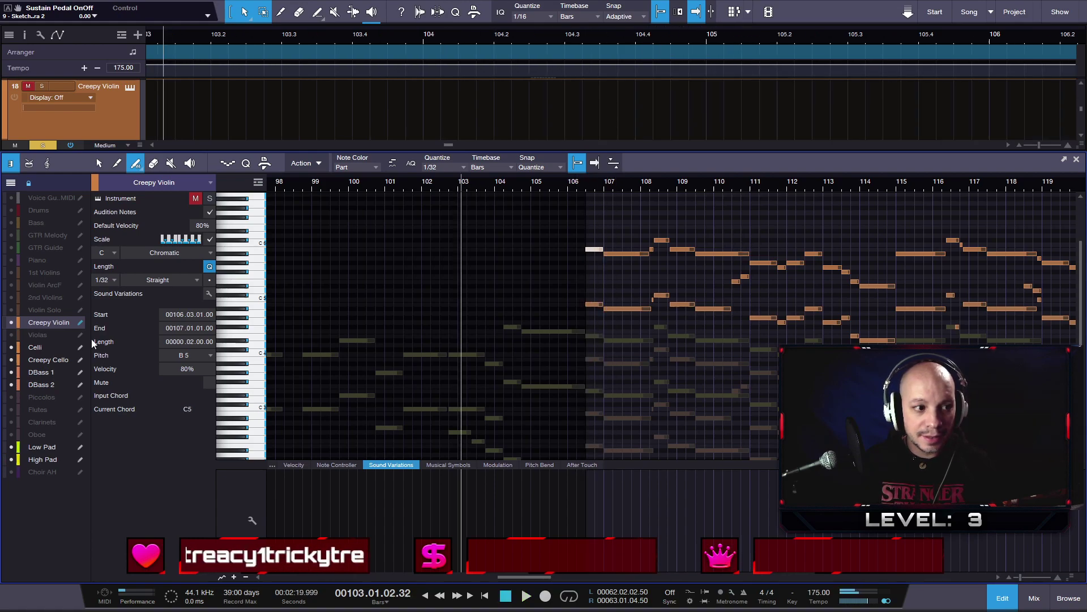
- Solo the Creepy Violin, Celli and Creepy Cello tracks and play them from bar 103 into the Bridge
left_click(209, 199)
left_click(62, 347)
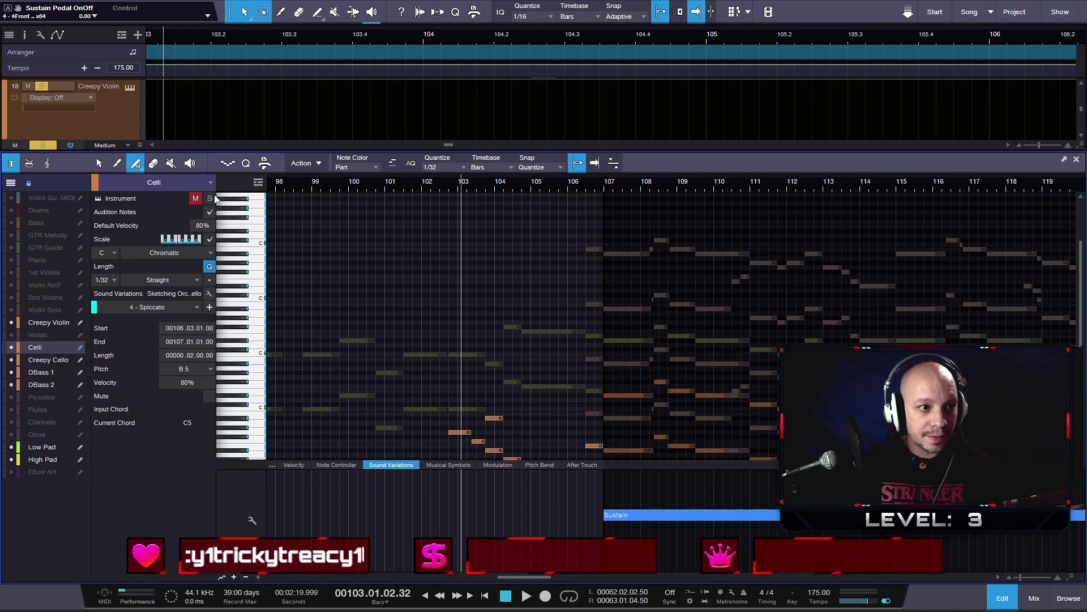
left_click(67, 360)
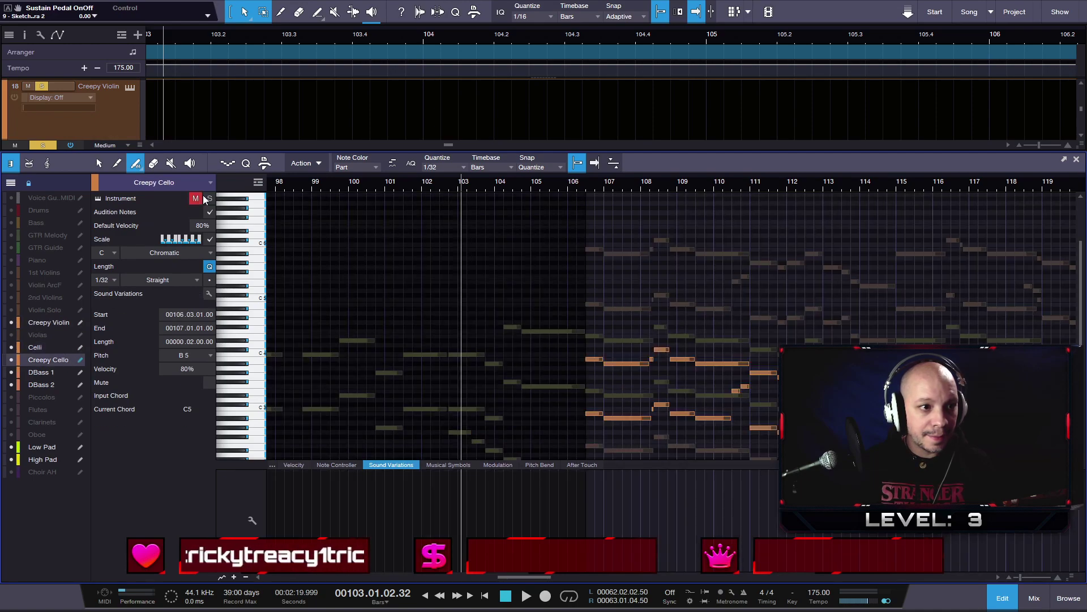
key("space")
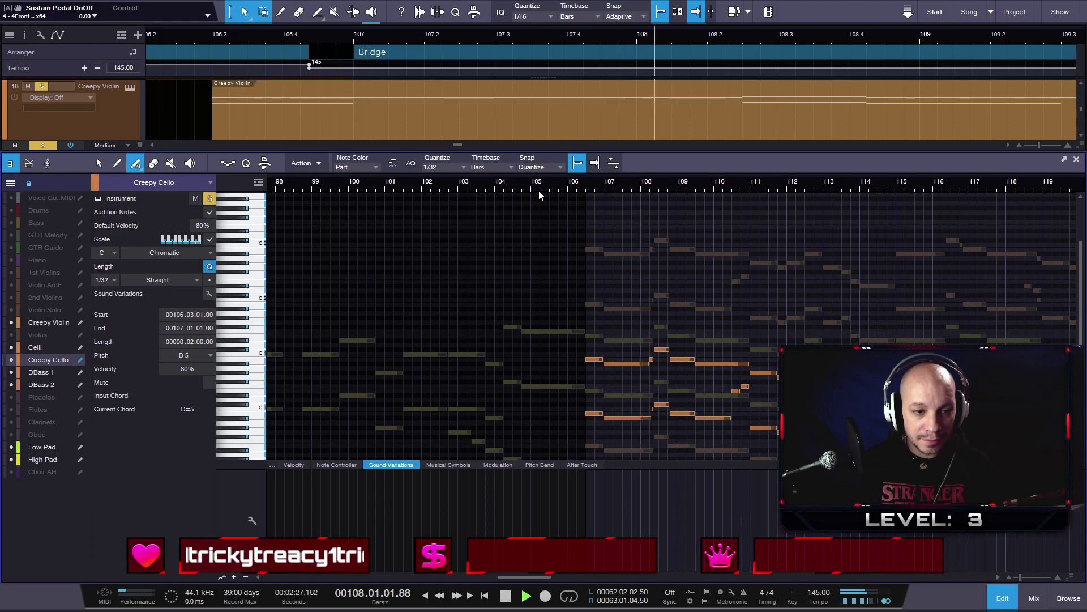
key("space")
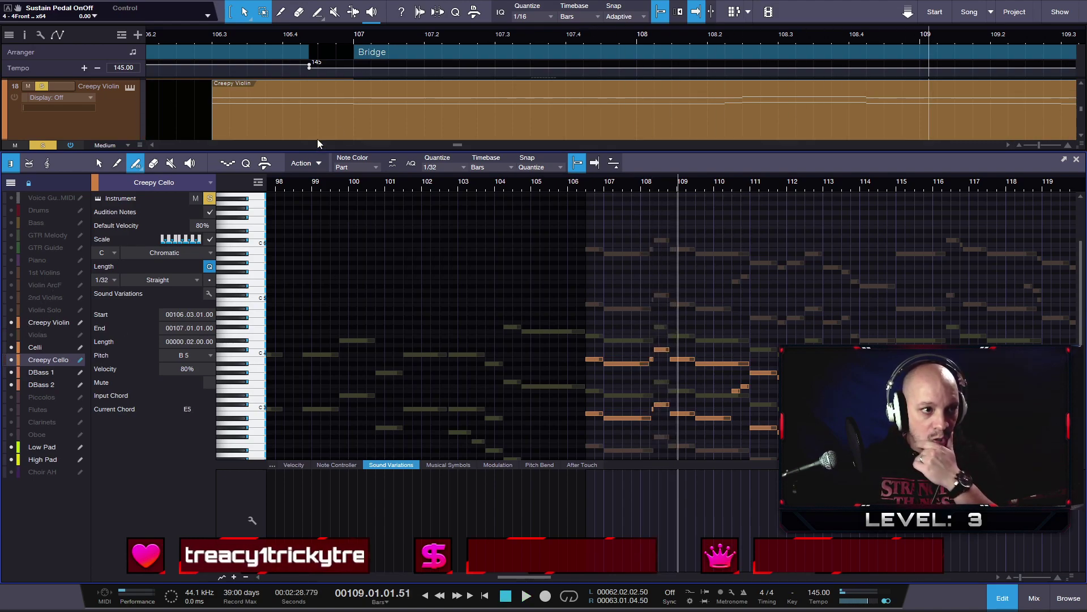
- Show the 1st Violins notes in the note editor and locate that track's Bridge part in the arrangement
scroll(353, 121, "down", 2)
scroll(354, 120, "down", 5)
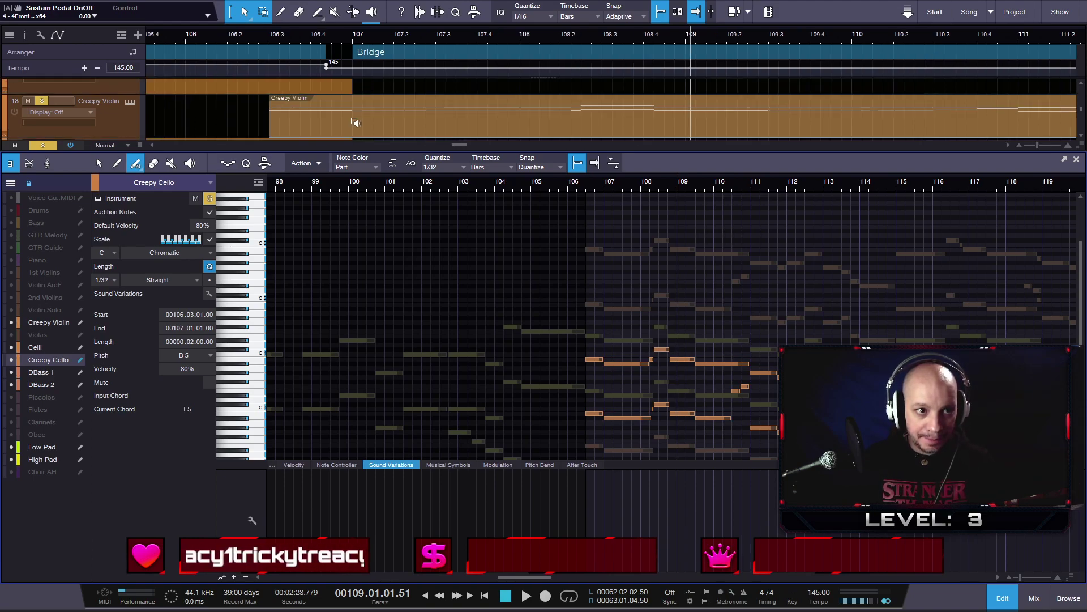
scroll(354, 120, "down", 2)
scroll(357, 123, "down", 4)
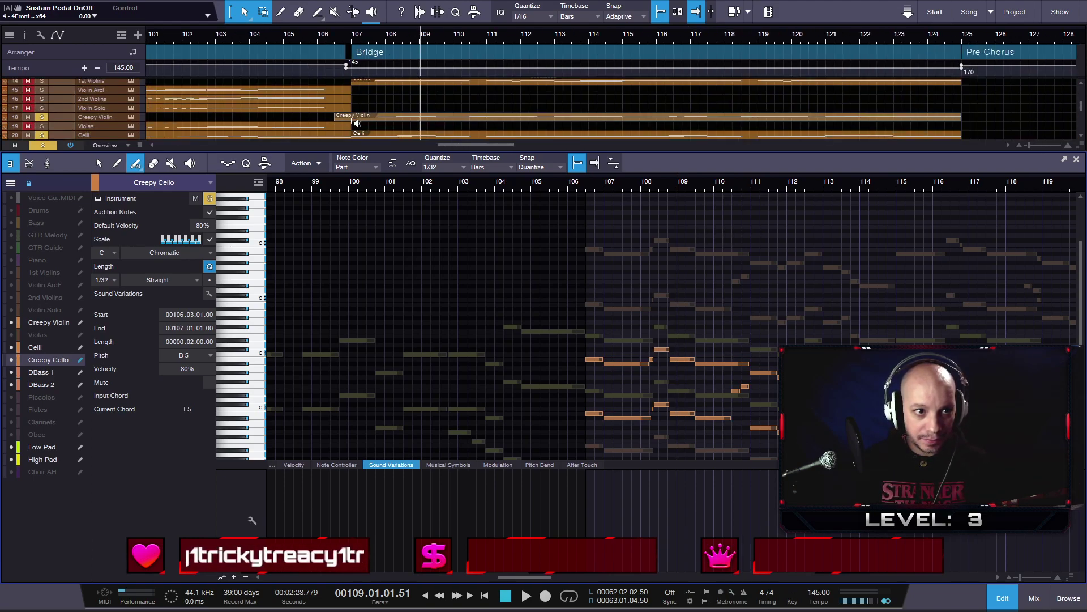
scroll(357, 107, "up", 1)
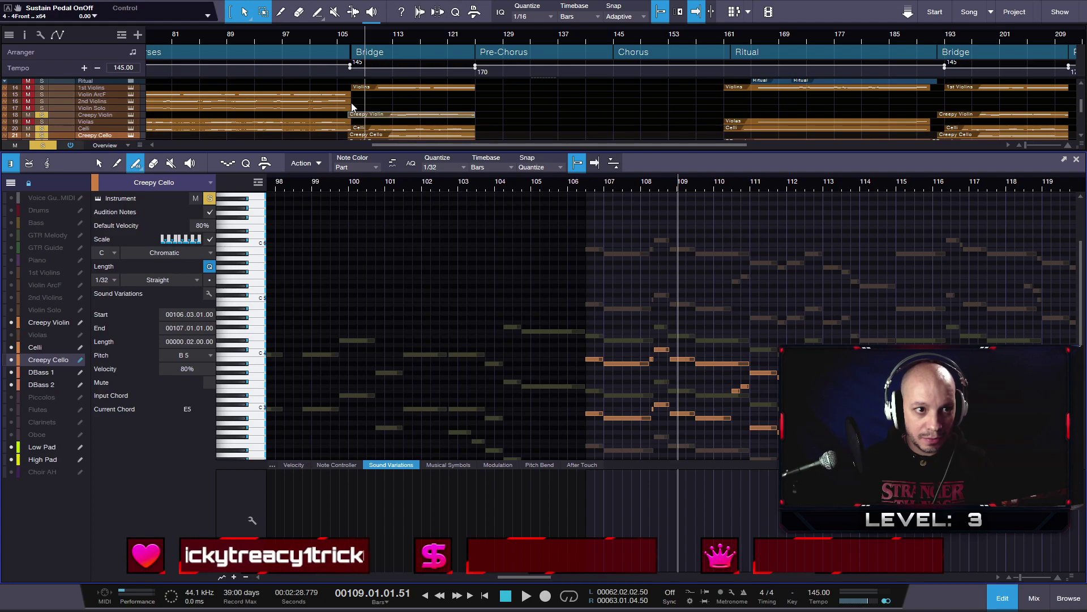
scroll(352, 107, "up", 2)
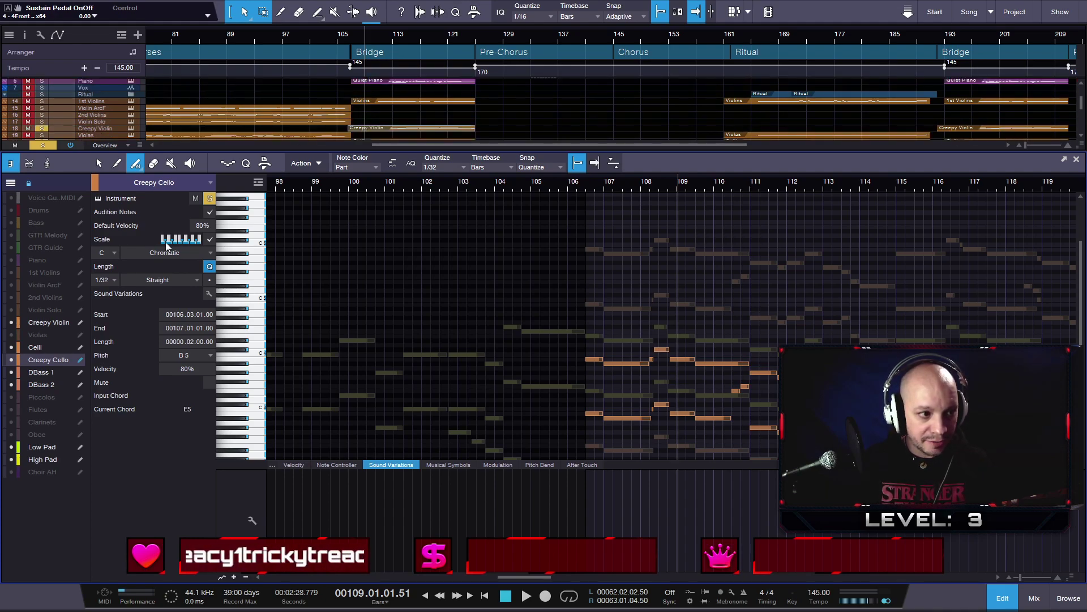
left_click(12, 272)
scroll(354, 107, "up", 3)
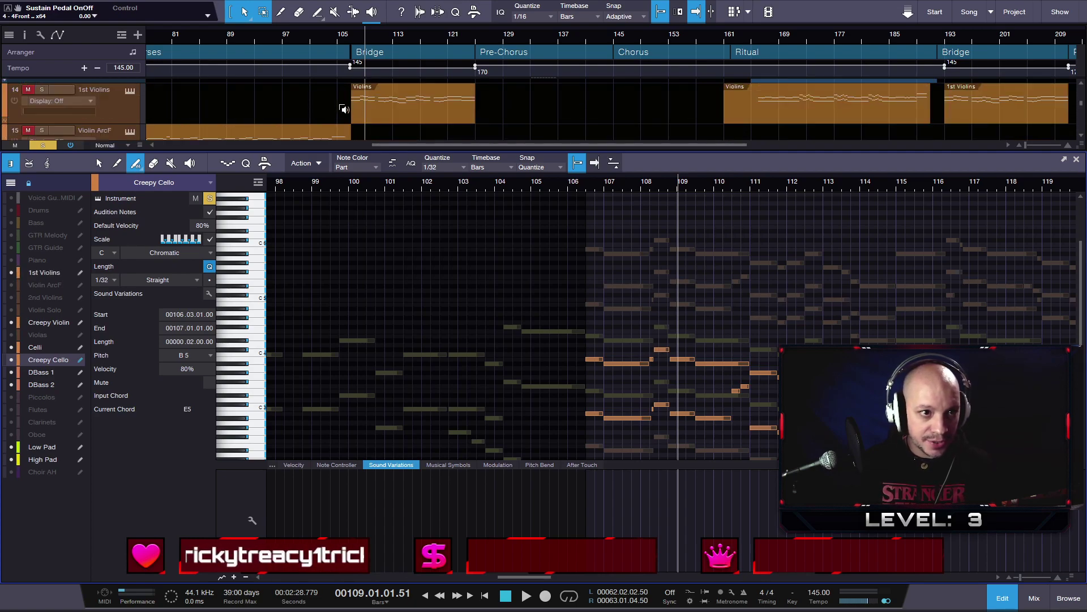
- Extend the start of the 1st Violins' first Bridge part back to 106.3
scroll(338, 108, "up", 3)
left_click_drag(369, 109, 355, 110)
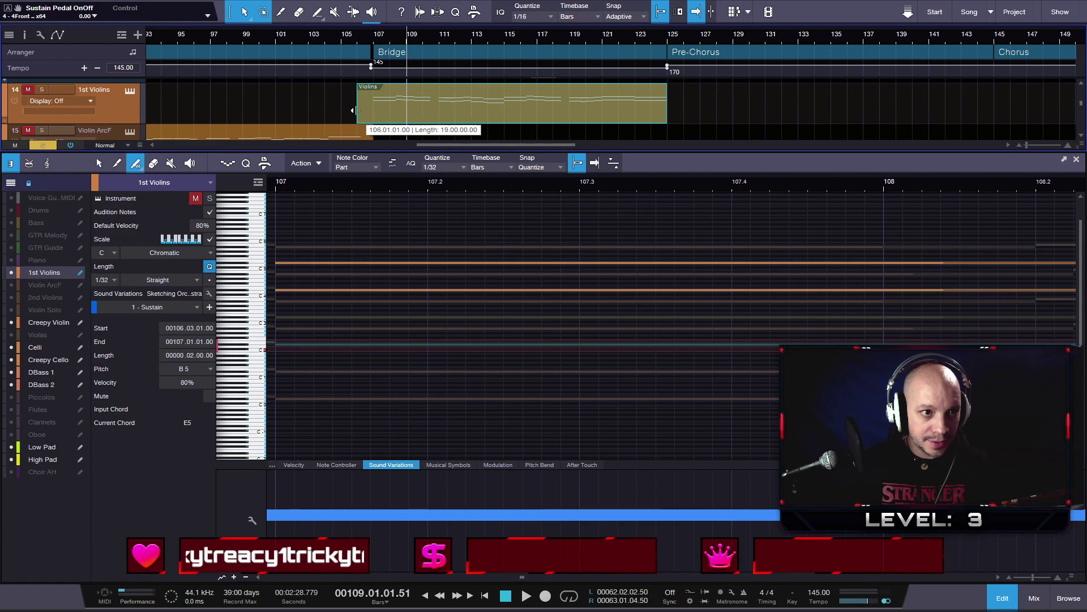
scroll(354, 111, "down", 1)
scroll(354, 111, "down", 8)
scroll(354, 110, "up", 8)
scroll(361, 109, "up", 1)
left_click_drag(358, 123, 365, 124)
- Draw E4 and E5 notes in the 1st Violins part, each spanning 106.3 to 107
left_click_drag(384, 179, 620, 168)
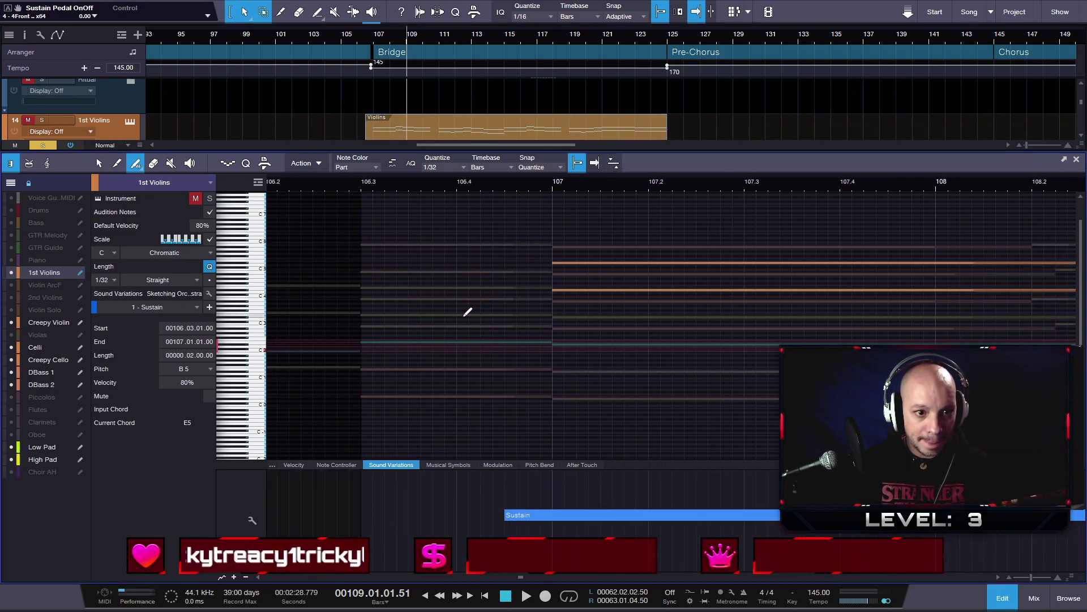
scroll(442, 331, "down", 4)
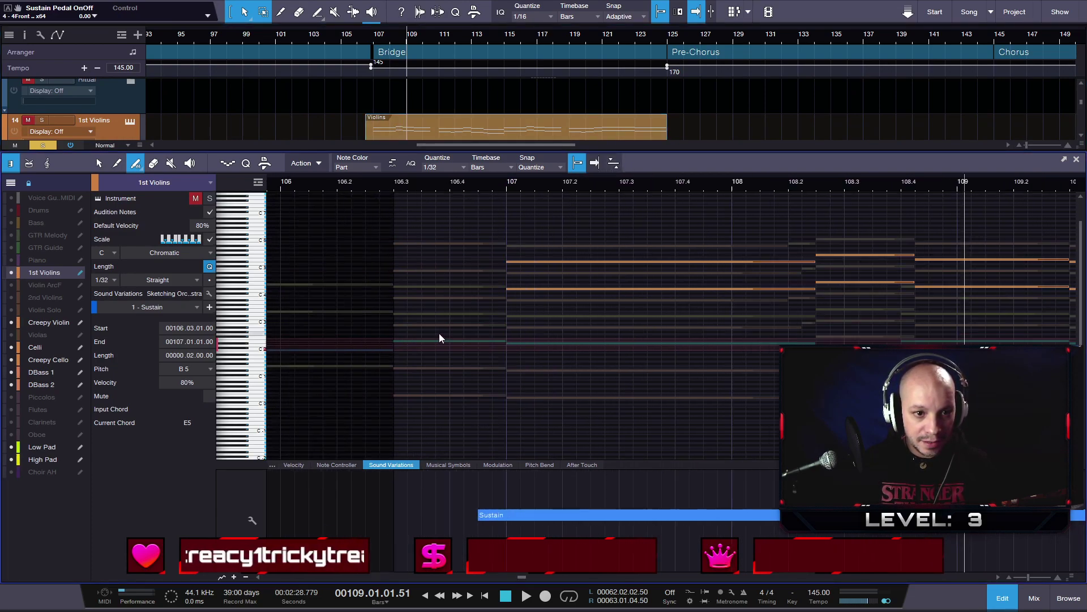
scroll(445, 328, "up", 5)
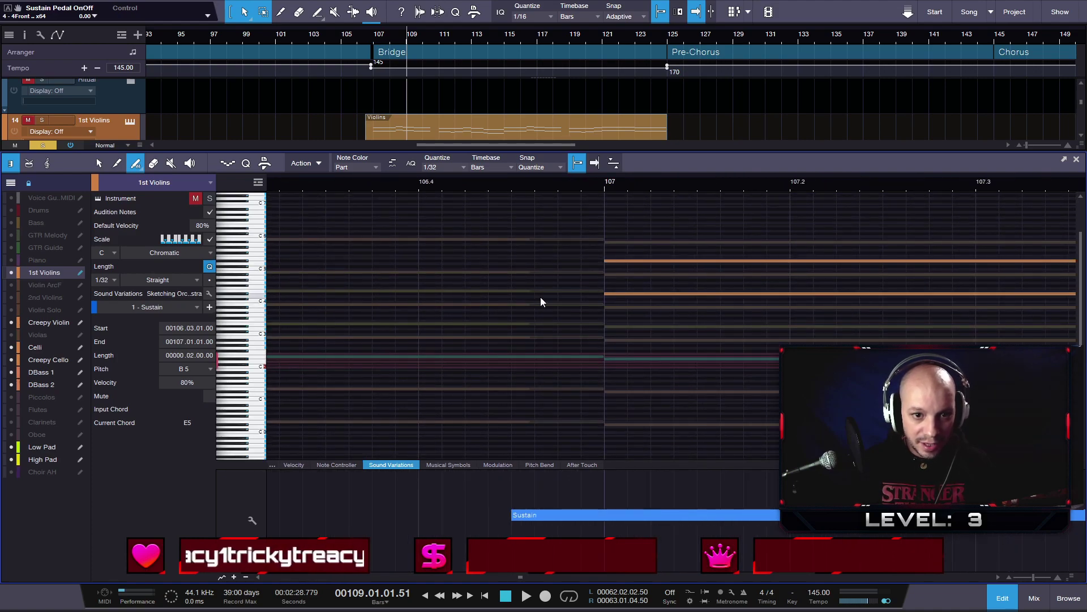
scroll(549, 299, "down", 3)
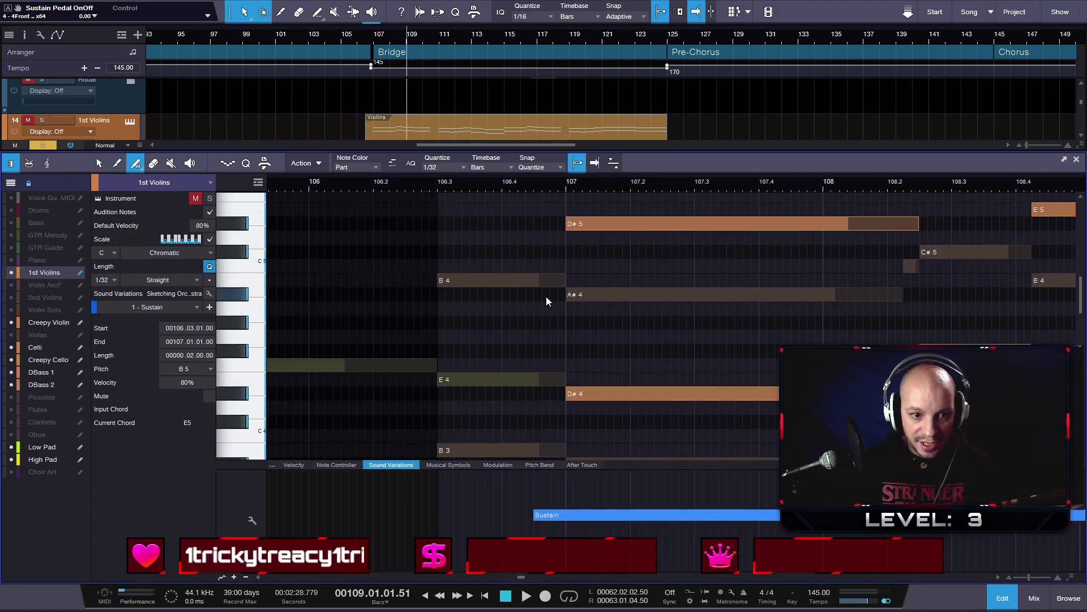
left_click_drag(443, 377, 575, 368)
scroll(578, 340, "up", 3)
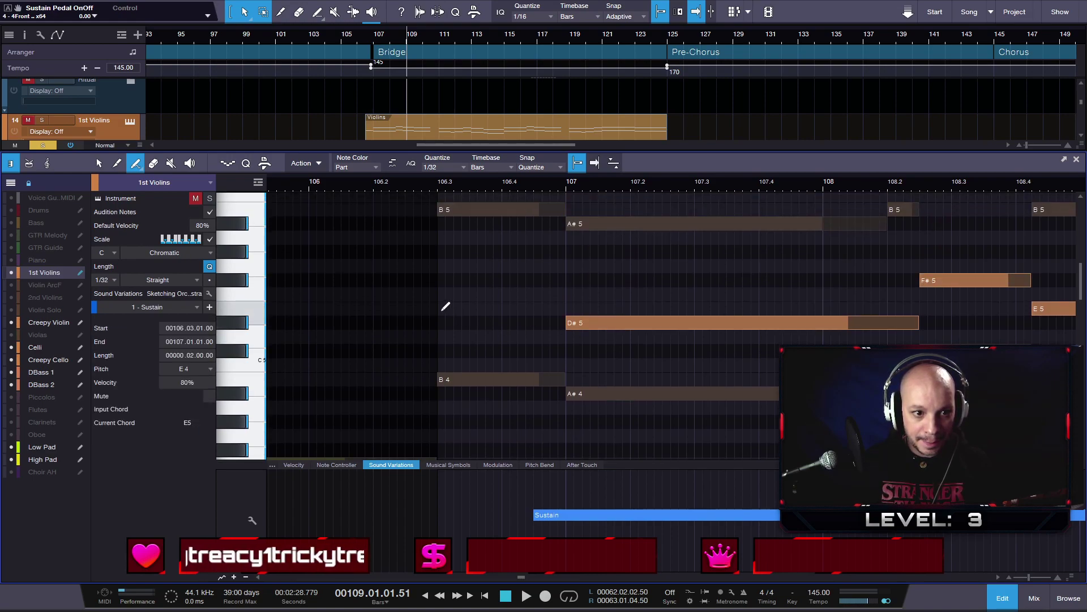
left_click_drag(439, 308, 564, 298)
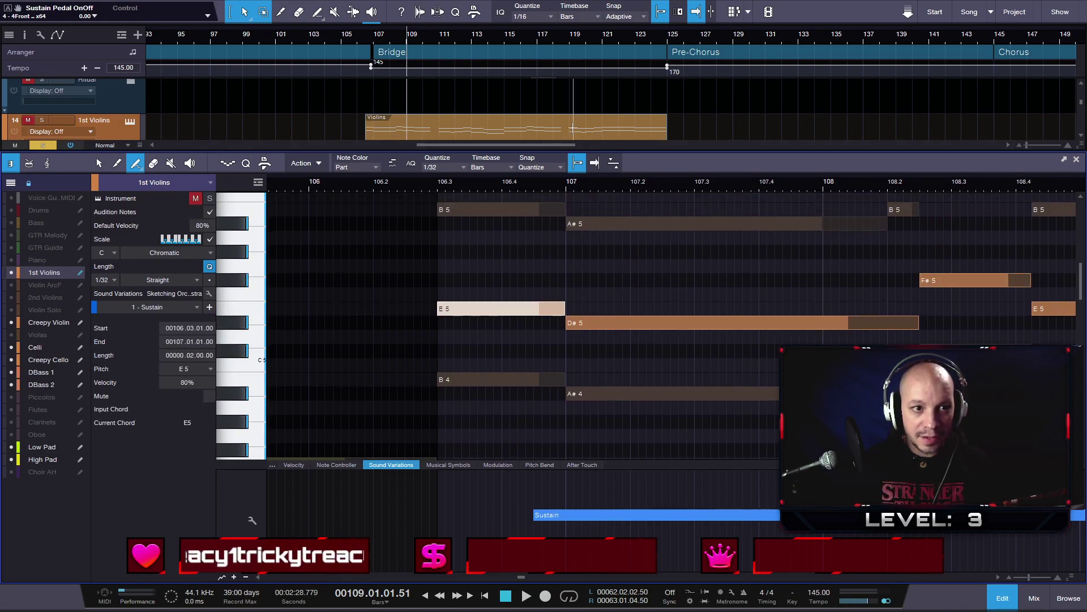
- Close the note editor and extend the start of the Choir AH track's Bridge part back to 106.3
scroll(549, 129, "down", 5)
scroll(548, 129, "down", 3)
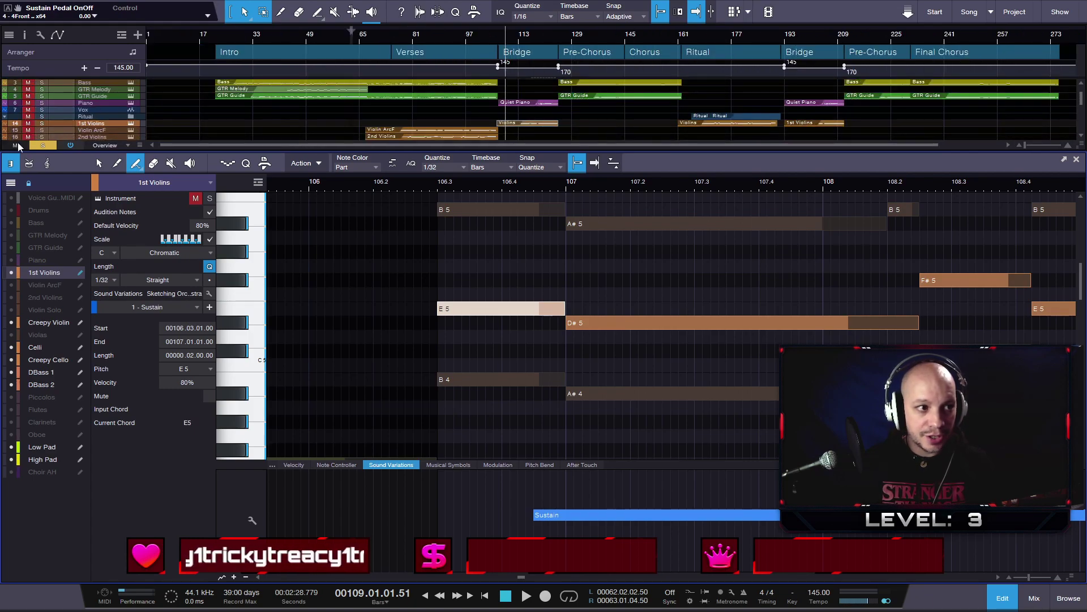
left_click(1076, 161)
key("z")
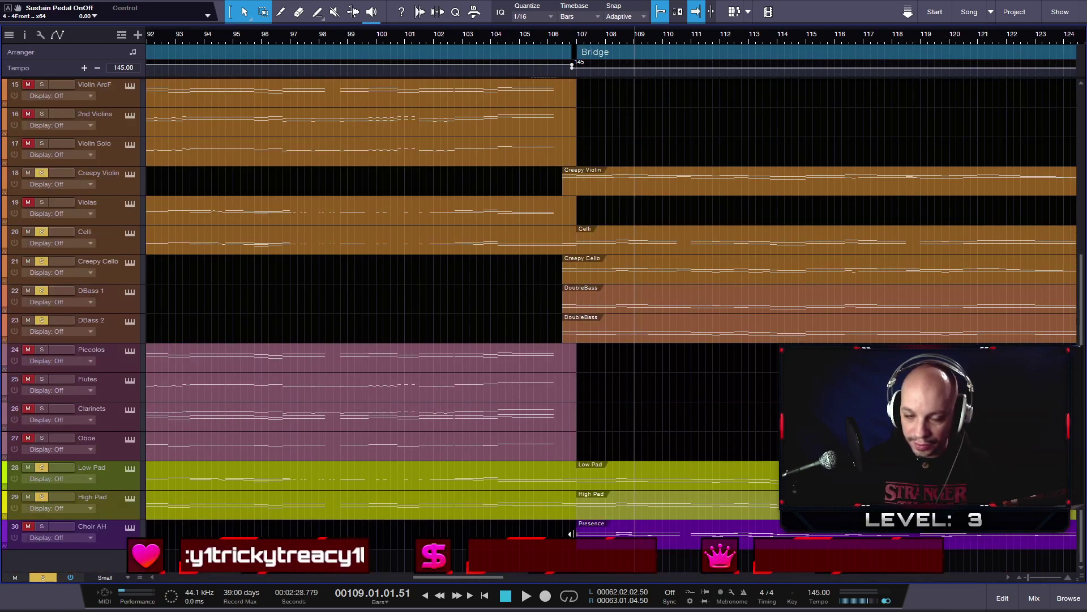
scroll(566, 536, "up", 1)
scroll(566, 536, "up", 4)
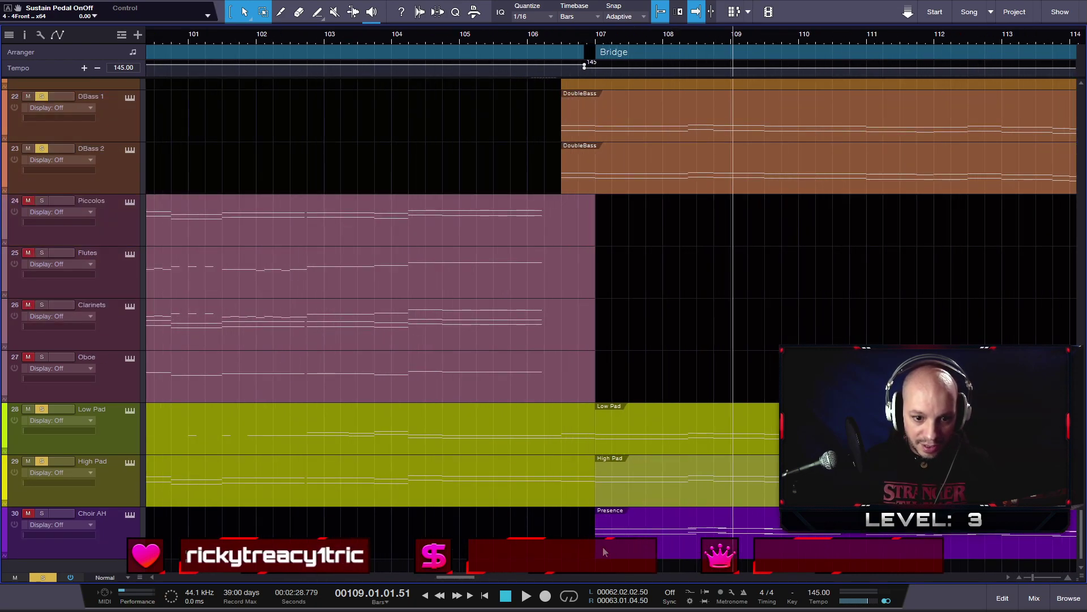
left_click_drag(591, 547, 556, 547)
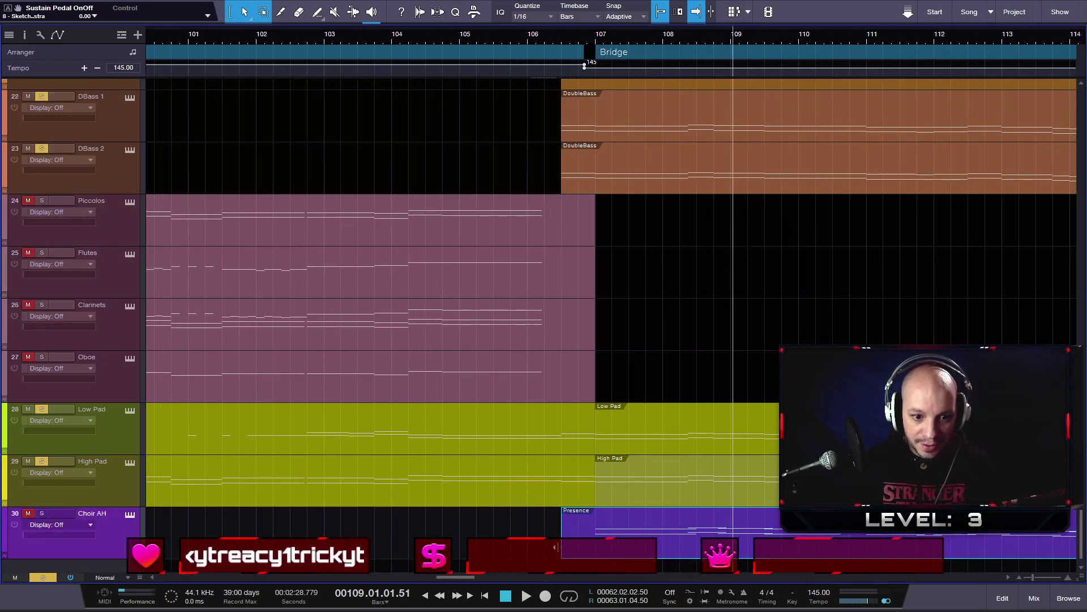
- Open the Choir AH part in the note editor and solo its track
double_click(574, 560)
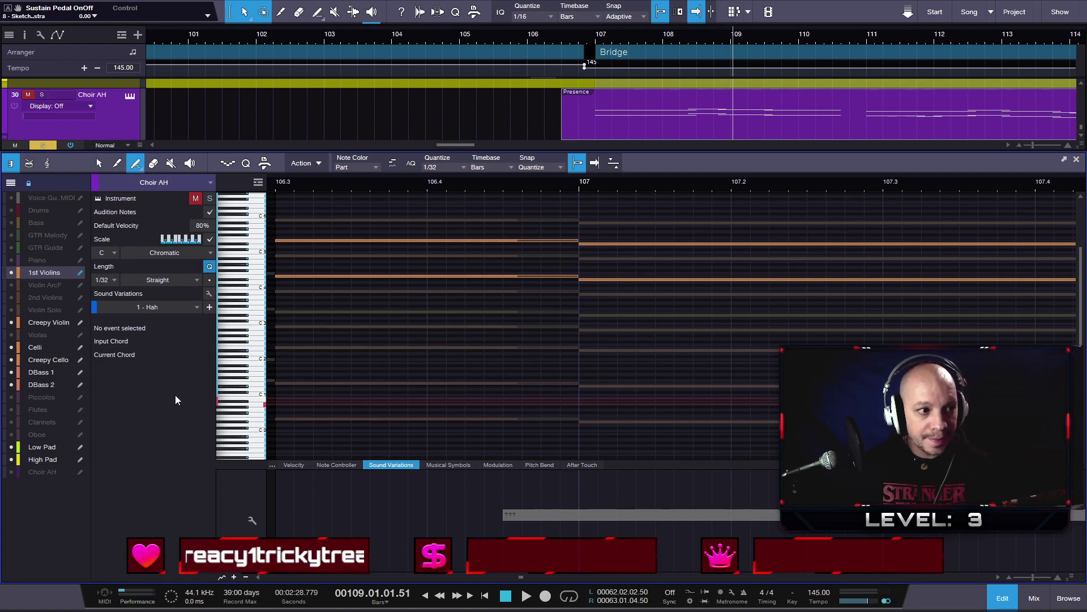
key("m")
key("s")
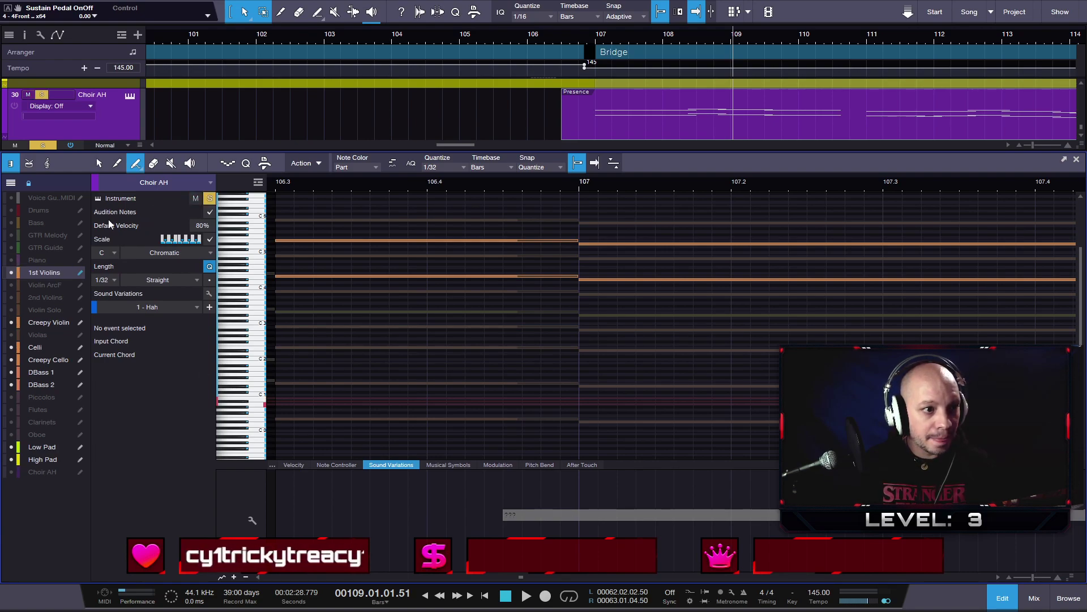
- Show the Piano part in the note editor and trim the start of the Choir AH part to bar 107
left_click(38, 259)
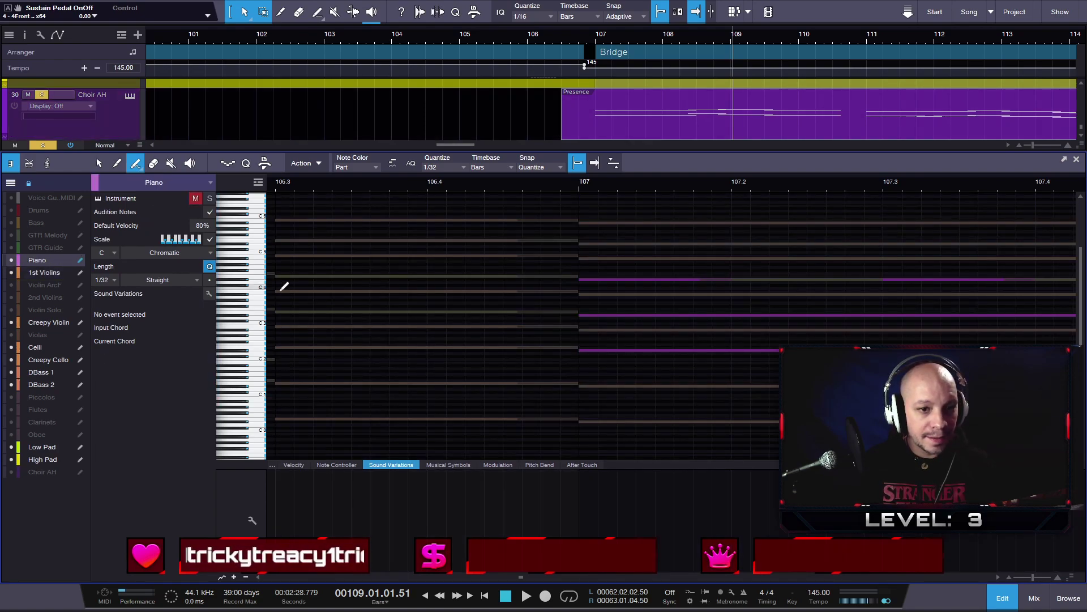
scroll(566, 323, "up", 2)
scroll(565, 322, "up", 2)
scroll(565, 322, "down", 2)
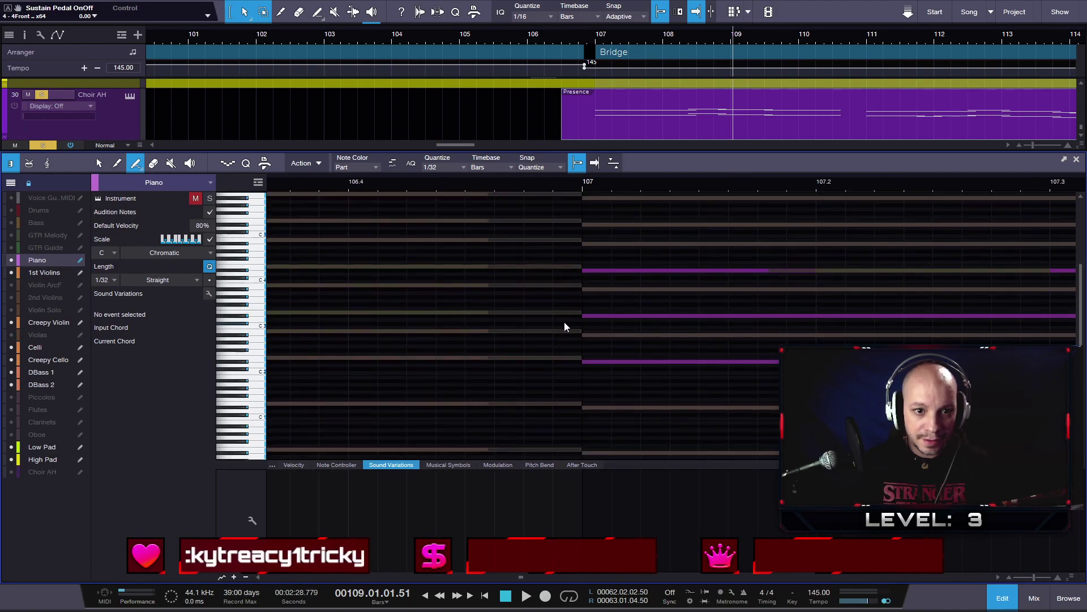
scroll(570, 283, "down", 6)
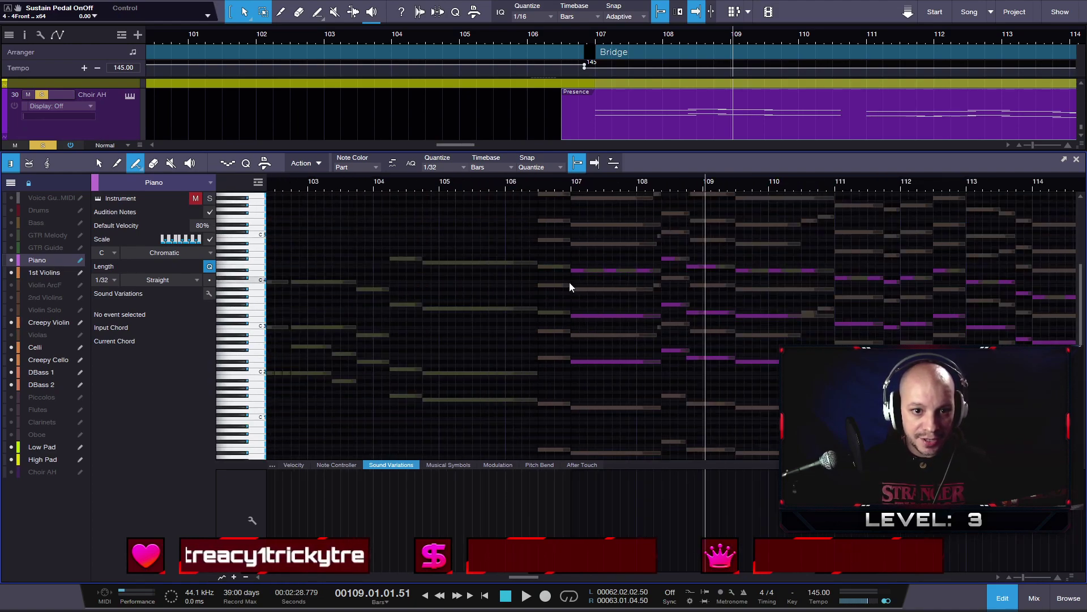
key("1")
scroll(577, 387, "up", 3)
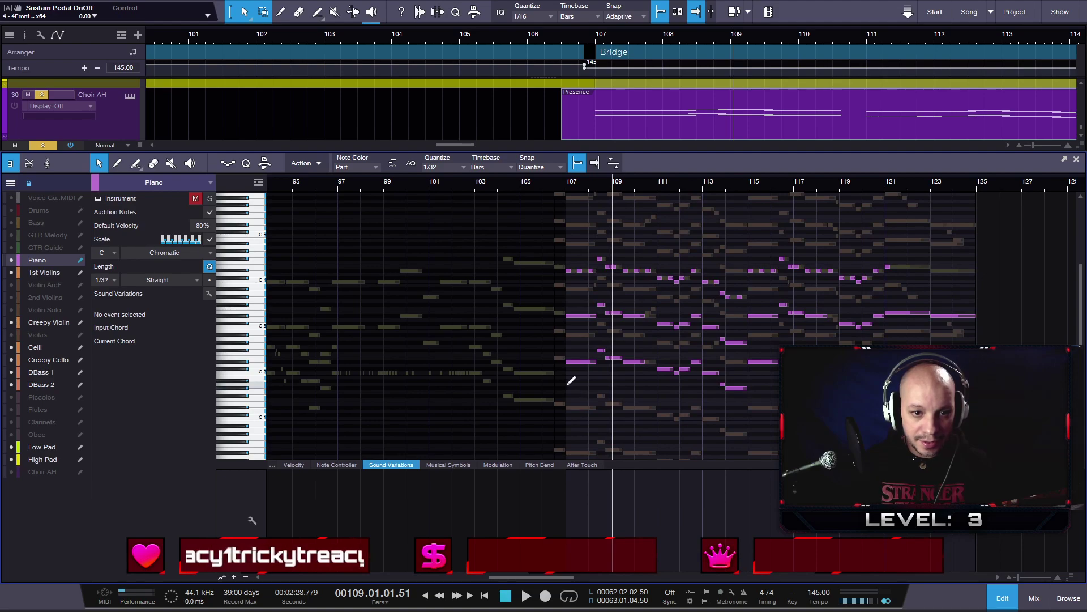
scroll(565, 373, "up", 5)
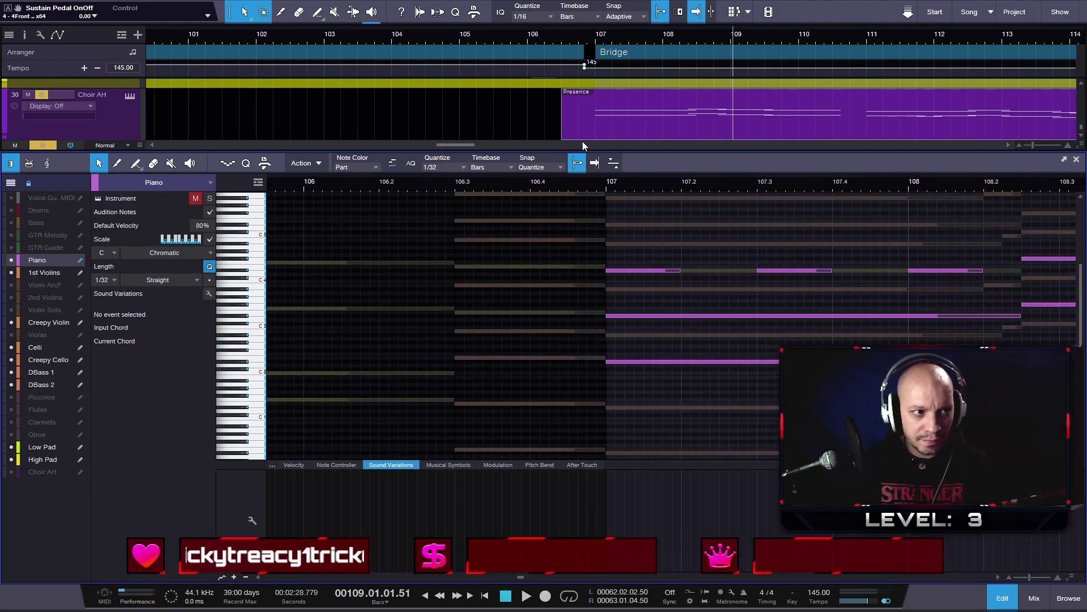
left_click_drag(565, 127, 594, 127)
- Extend the start of the Piano track's first Bridge part back to 106.3
scroll(577, 128, "up", 3)
scroll(576, 128, "up", 4)
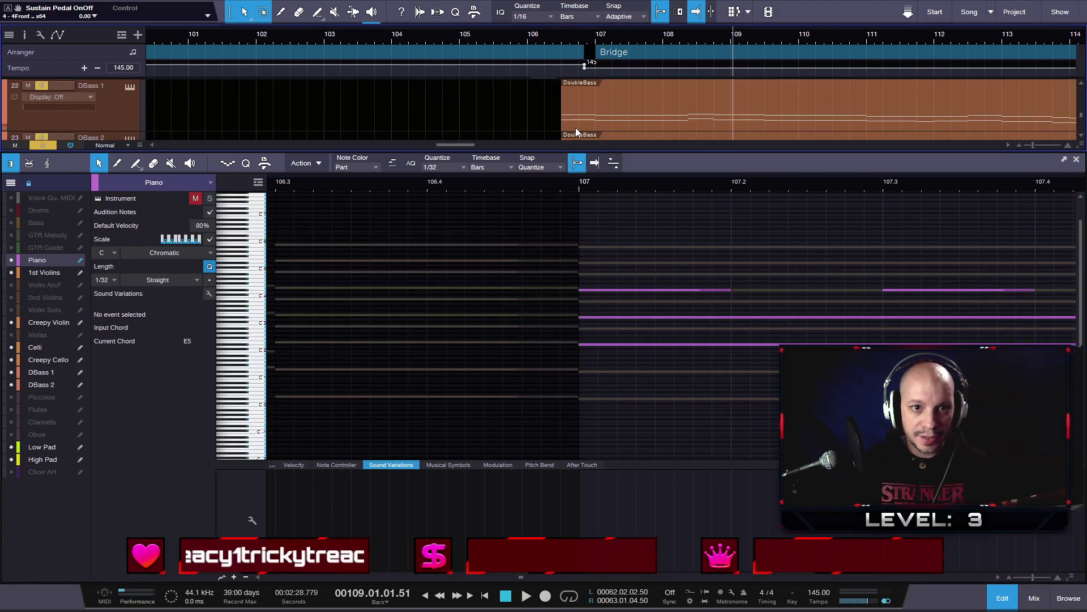
scroll(575, 127, "up", 4)
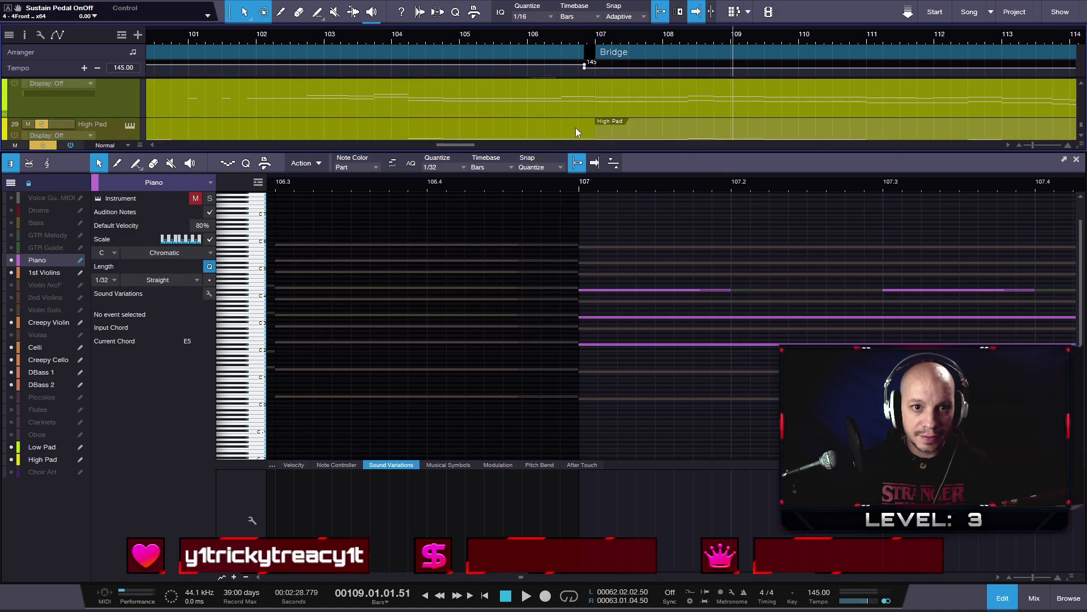
scroll(575, 127, "down", 4)
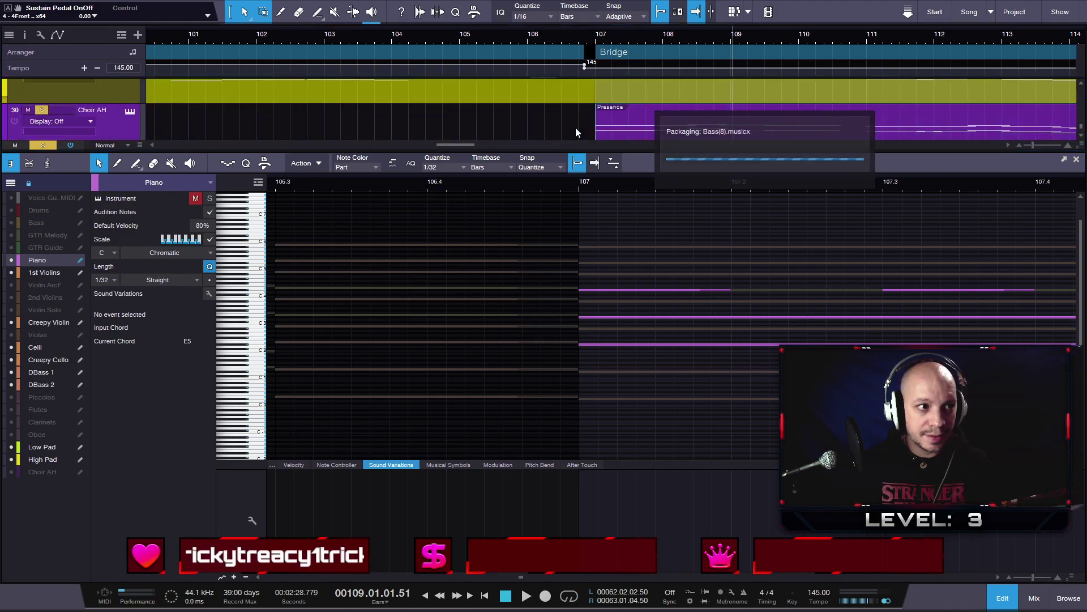
scroll(574, 128, "up", 7)
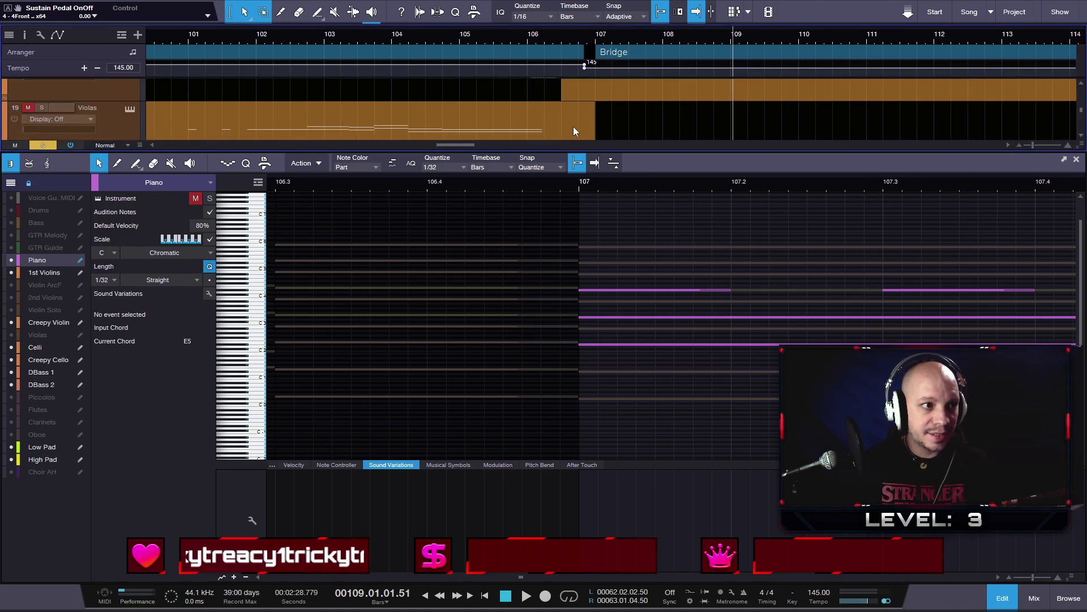
scroll(574, 127, "up", 9)
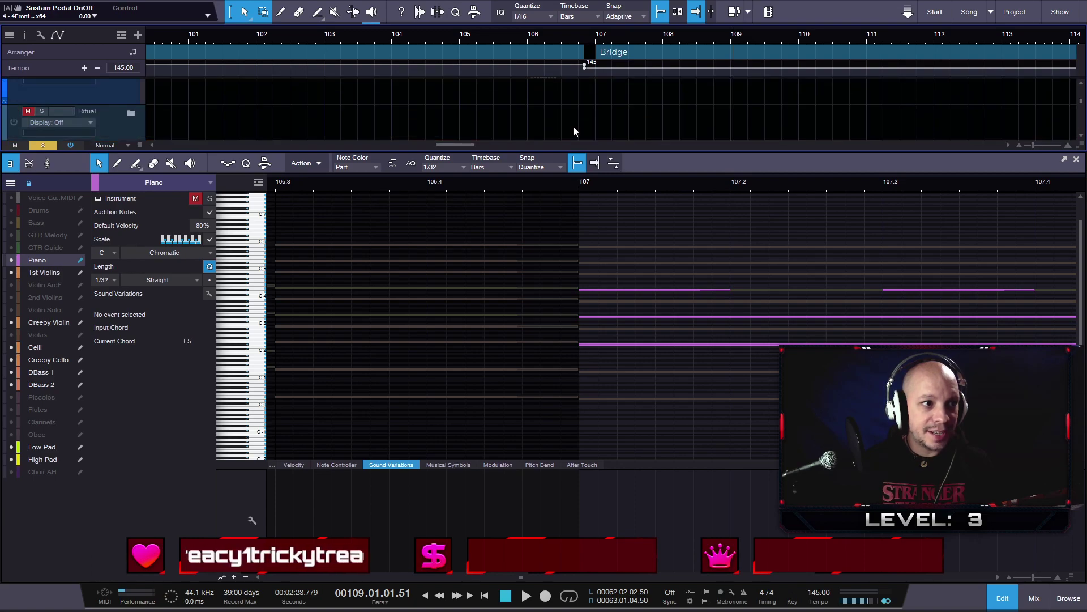
left_click_drag(595, 120, 527, 121)
scroll(498, 283, "down", 6)
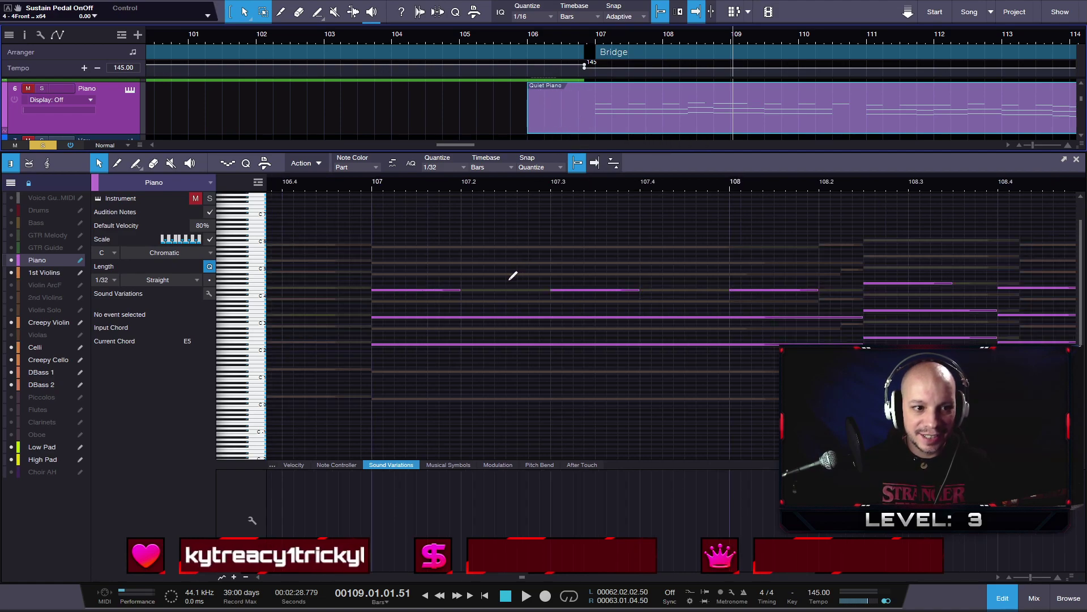
left_click_drag(528, 120, 564, 117)
- Solo the Piano track and play the transition into the Bridge from just before bar 105
scroll(393, 253, "up", 5)
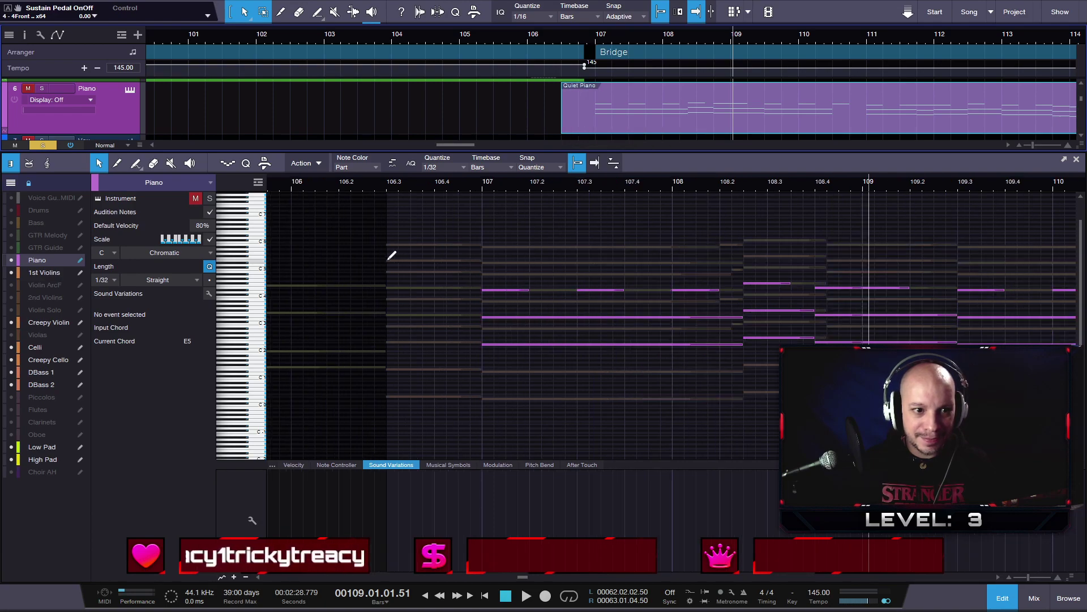
scroll(432, 243, "up", 3)
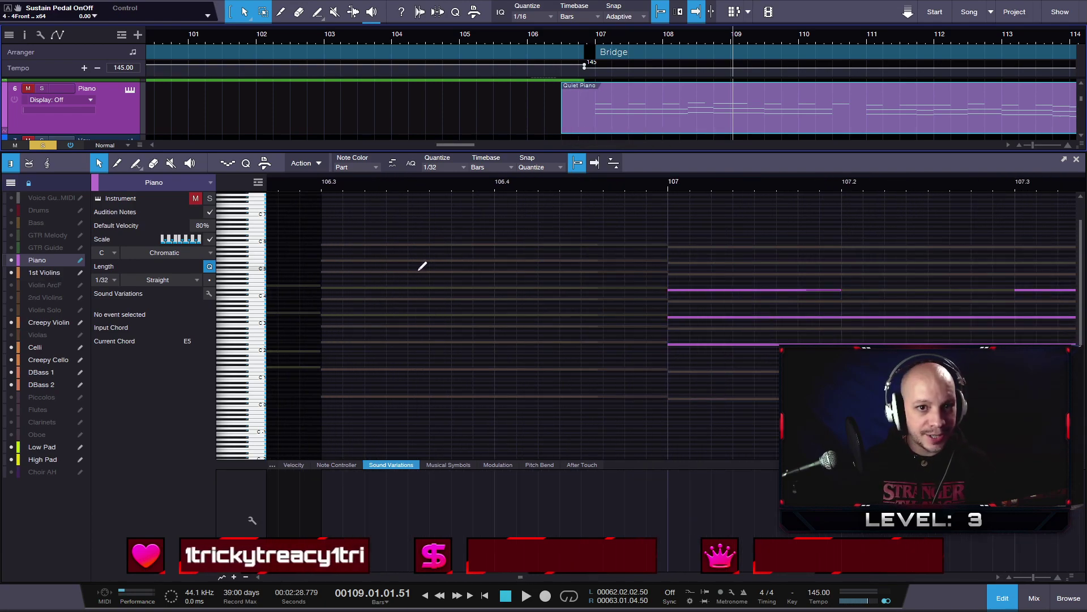
scroll(544, 273, "down", 5)
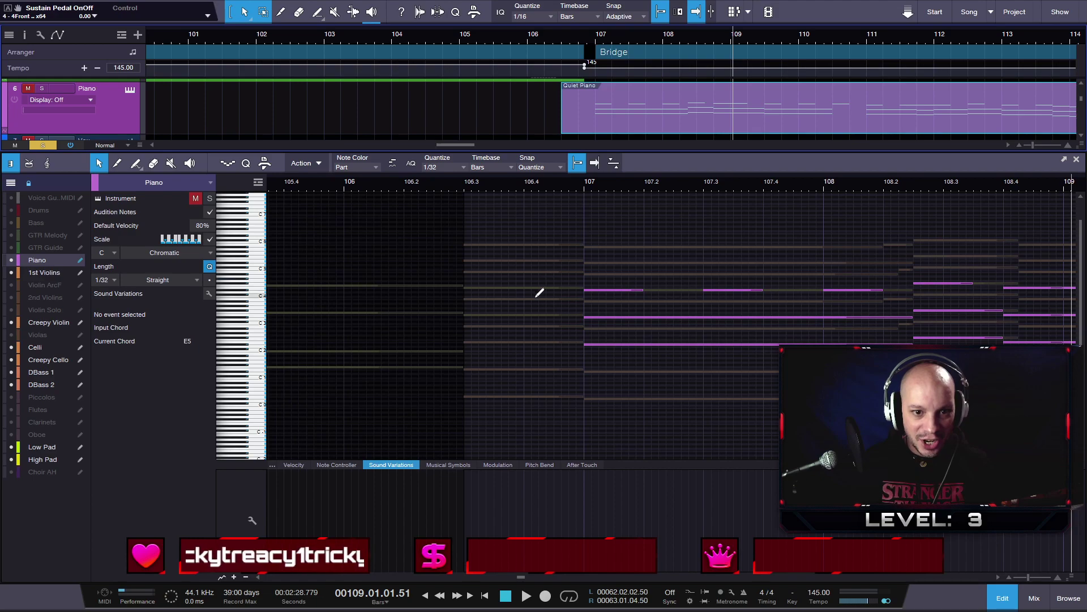
scroll(540, 291, "down", 2)
scroll(543, 295, "up", 3)
scroll(546, 295, "up", 2)
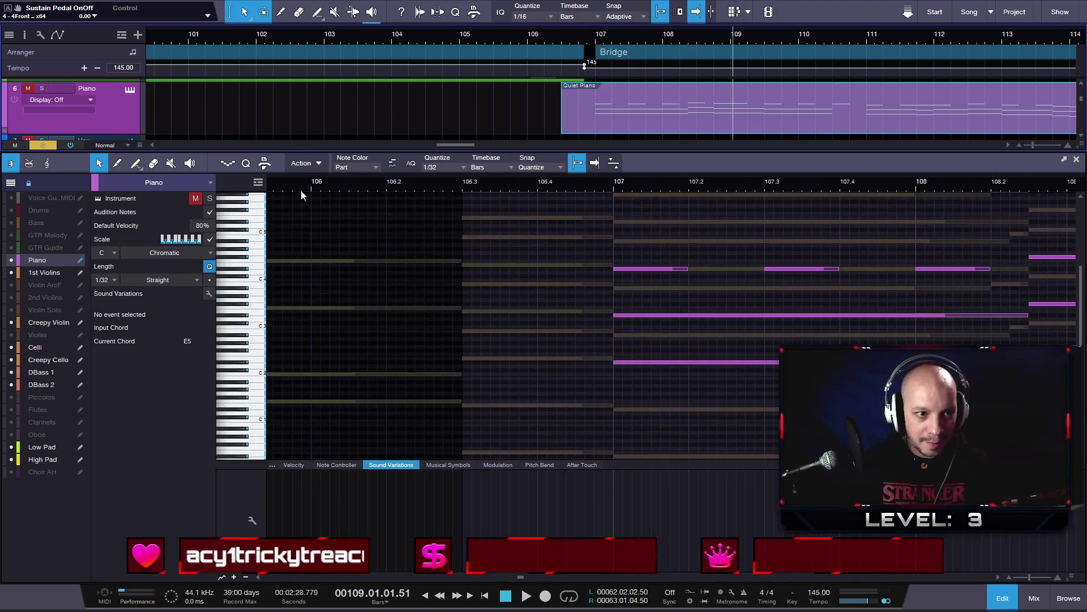
scroll(293, 187, "down", 3)
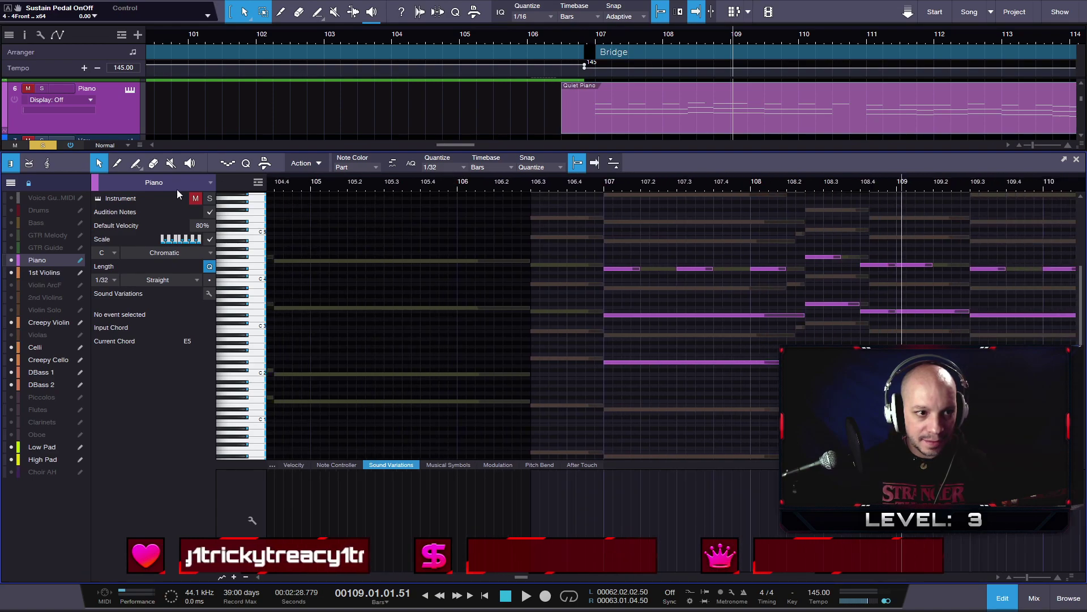
left_click(279, 186)
key("space")
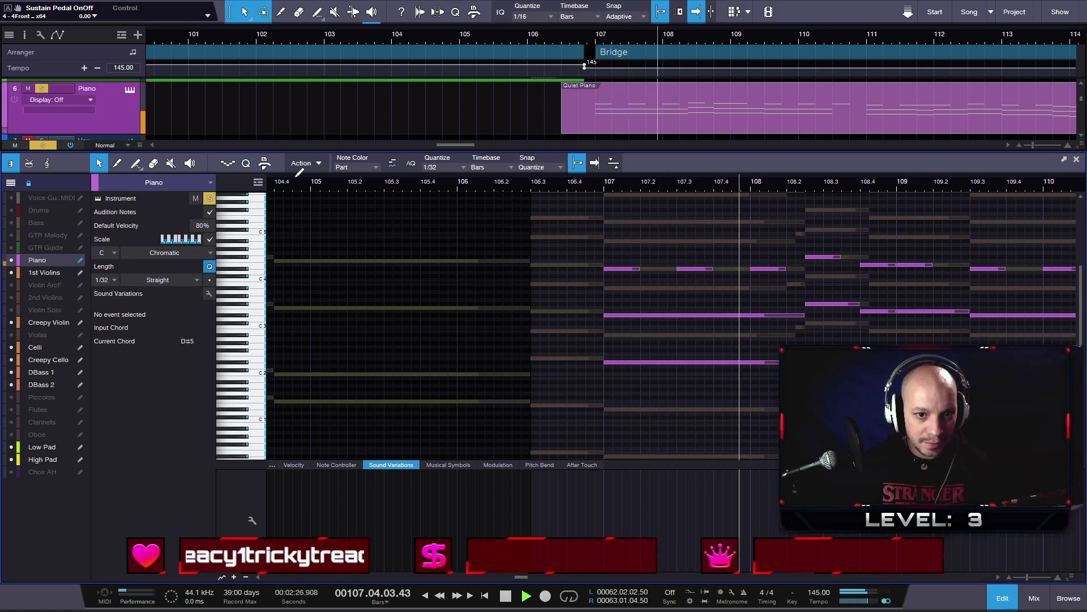
key("space")
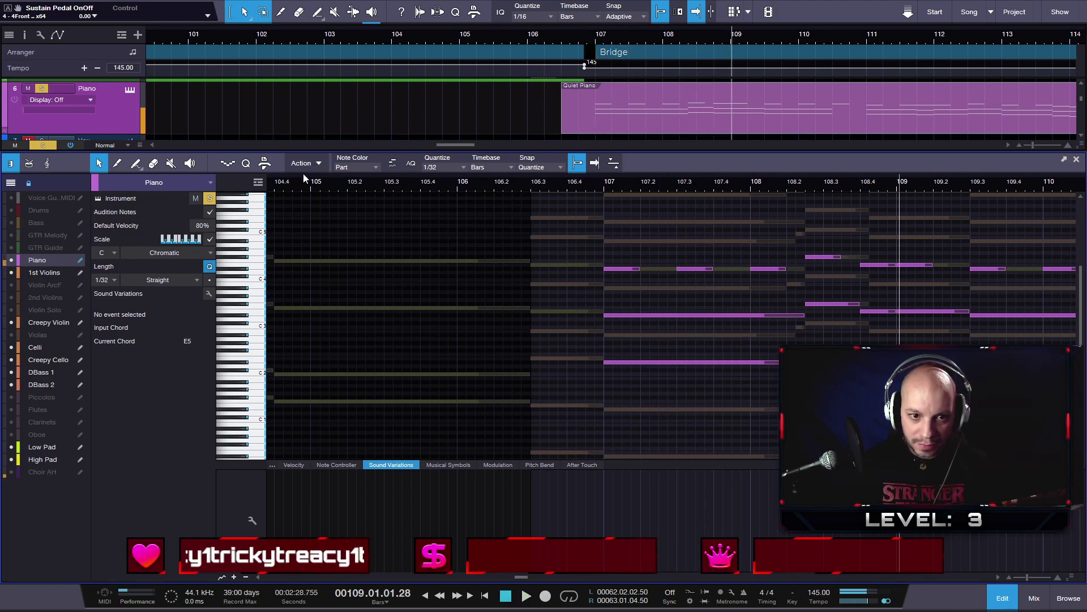
- Draw E2 and E3 notes in the Piano part, each spanning 106.4 to 107
scroll(556, 271, "up", 4)
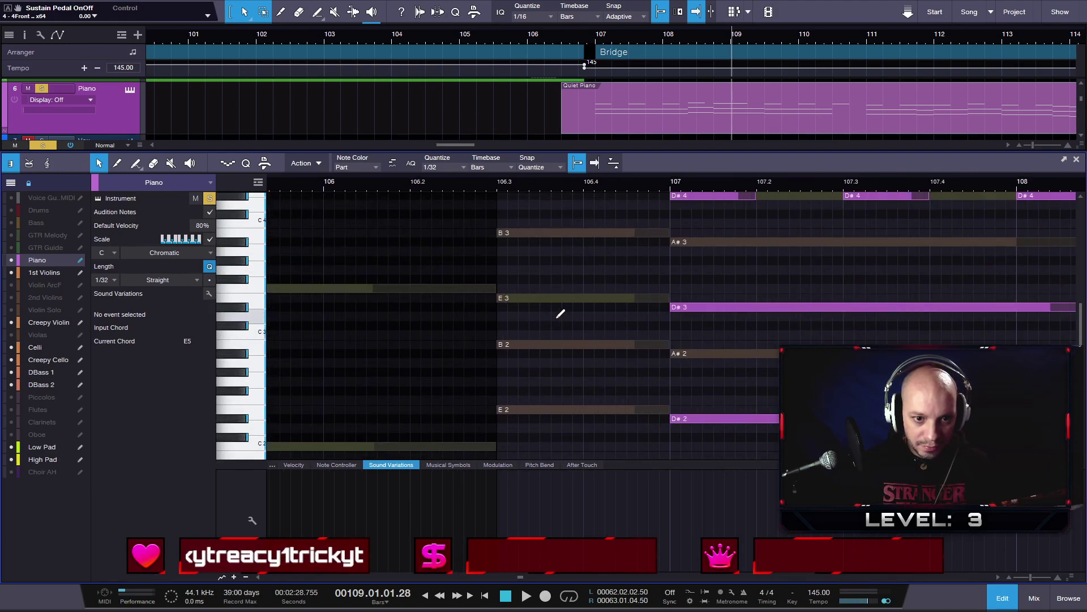
scroll(560, 313, "down", 1)
key("5")
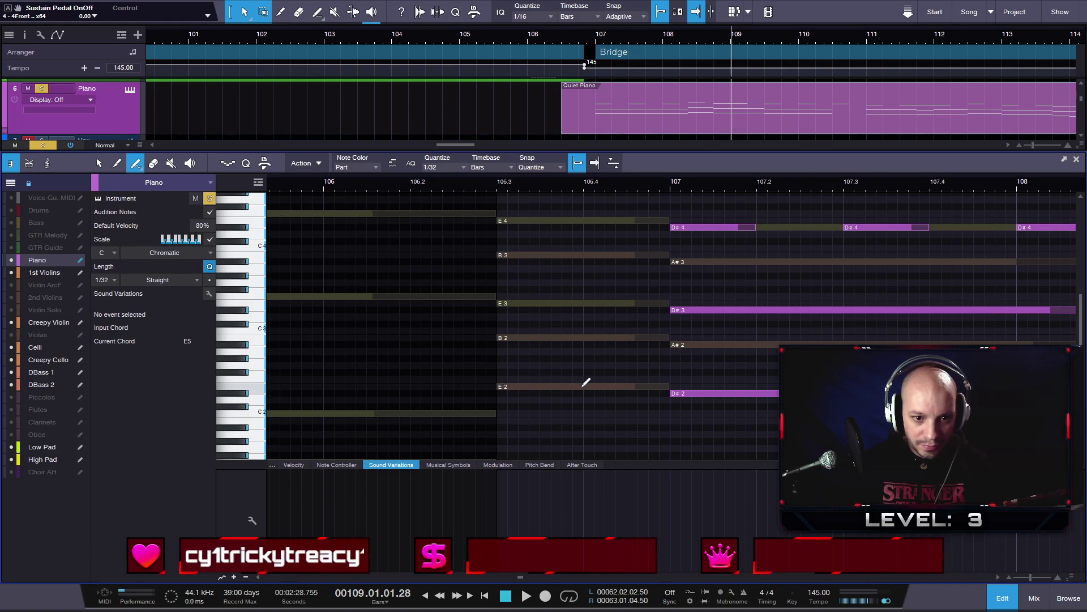
left_click_drag(595, 387, 669, 387)
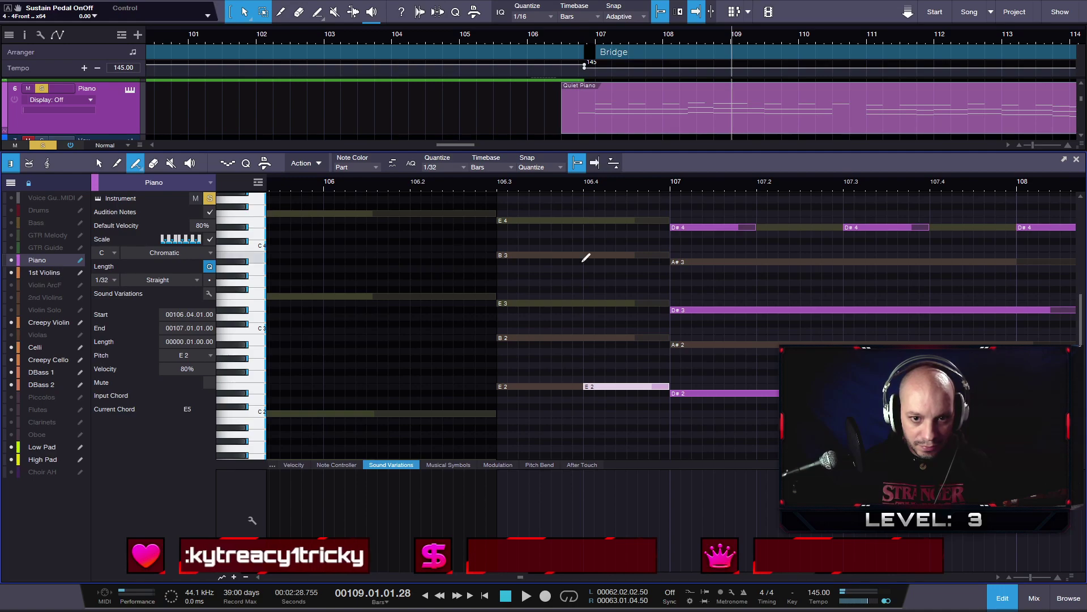
left_click_drag(585, 303, 669, 303)
- Draw a short B3 at 106.4 and a short E4 ending at 107 in the Piano part, and play the transition
scroll(659, 271, "up", 1)
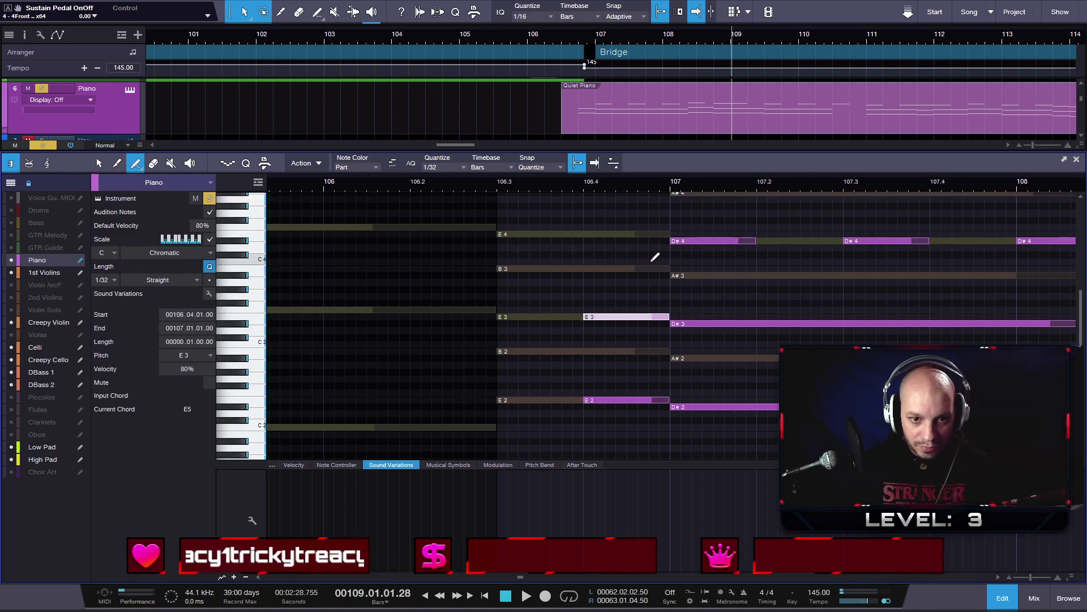
mouse_move(586, 268)
left_mouse_down()
mouse_move(630, 268)
mouse_move(637, 233)
mouse_move(668, 231)
left_mouse_up()
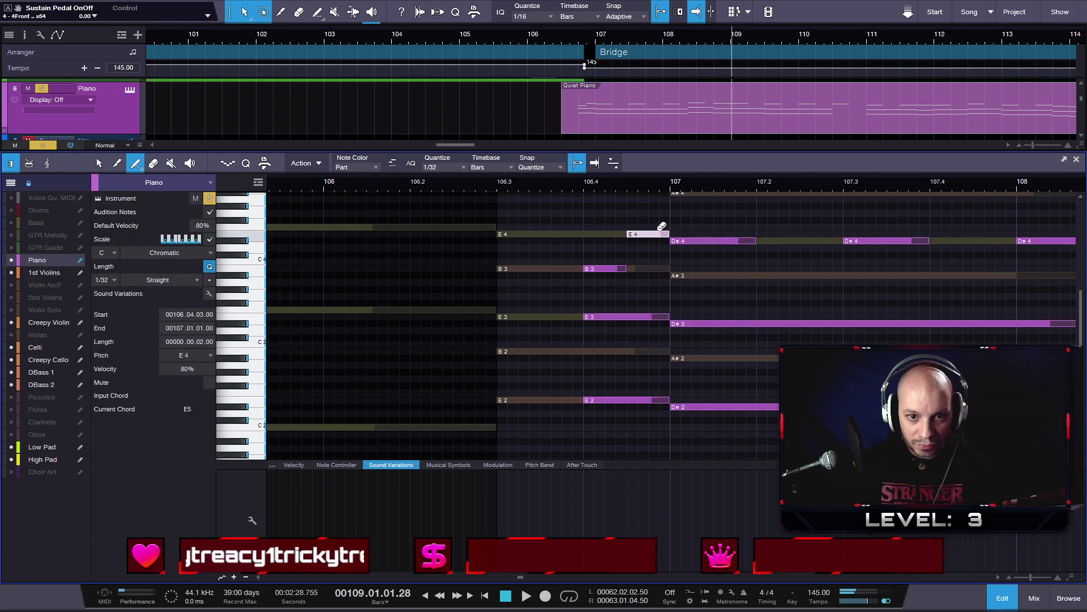
key("space")
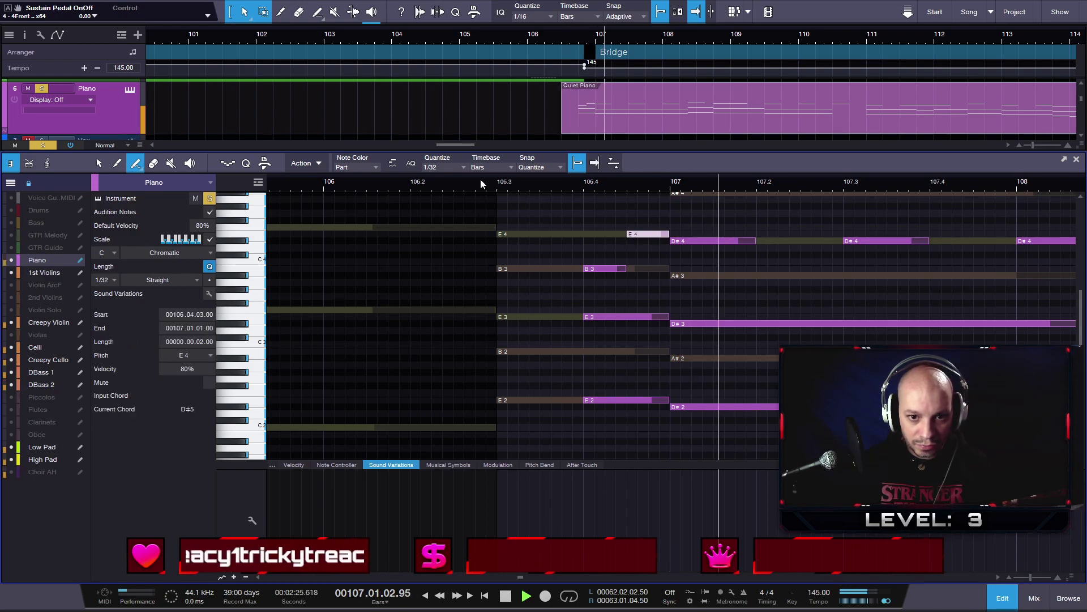
left_click_drag(510, 185, 589, 164)
left_click(385, 182)
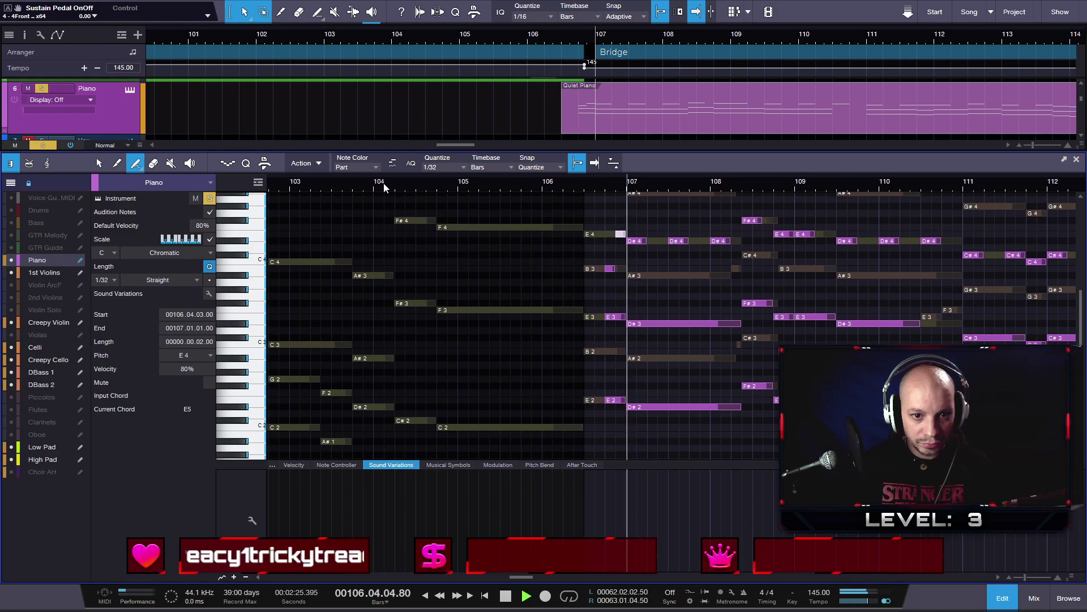
key("space")
- Extend the start of the Piano's E2 and E3 lead-in notes back to 106.3 and play from about bar 103
key("1")
mouse_move(606, 297)
left_mouse_down()
mouse_move(599, 422)
mouse_move(582, 403)
left_mouse_up()
left_click(312, 187)
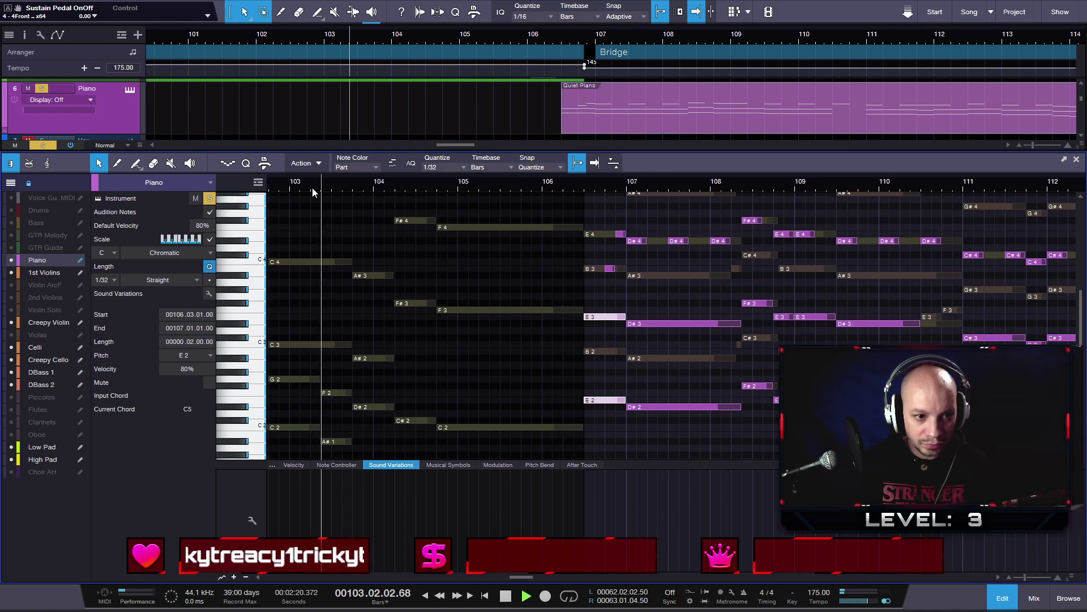
left_click(312, 188)
key("space")
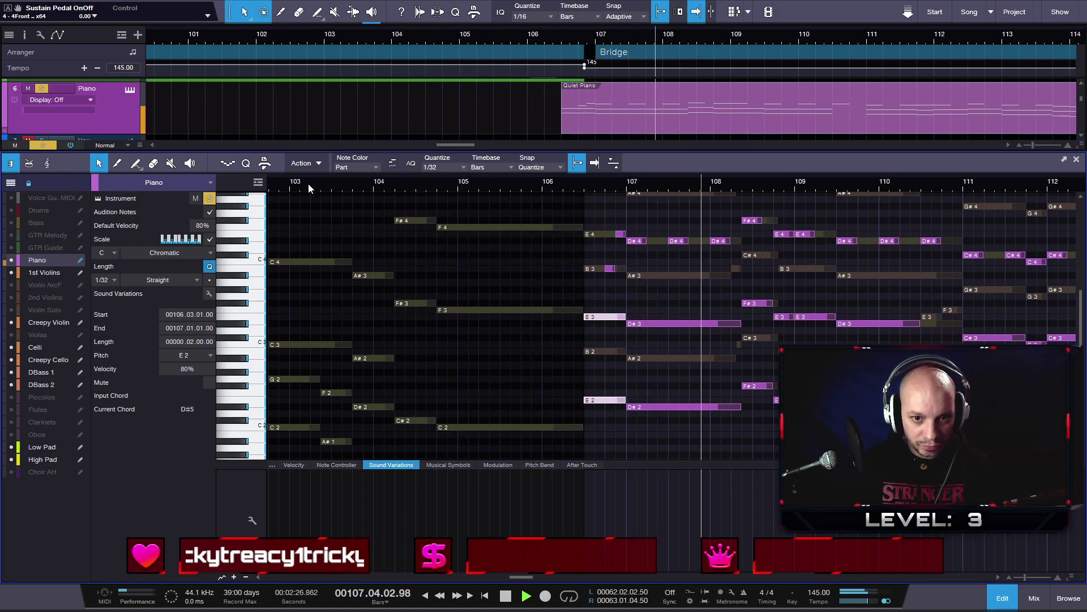
key("space")
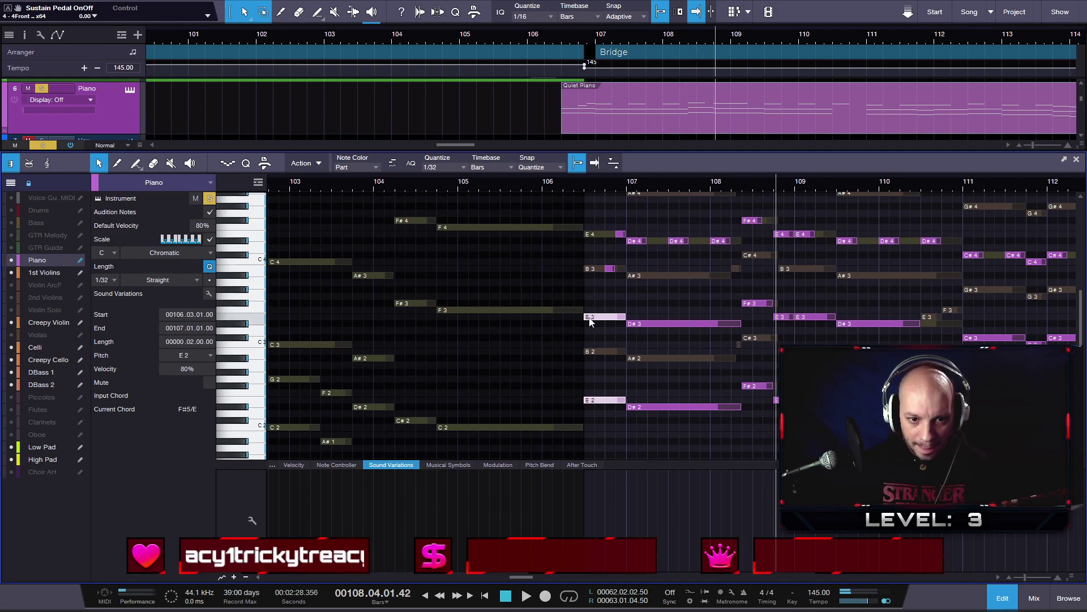
- Delete the Piano's E2 and E3 lead-in notes before bar 107 and replay the transition
left_click_drag(602, 294, 611, 421)
key("Delete")
left_click(572, 186)
key("space")
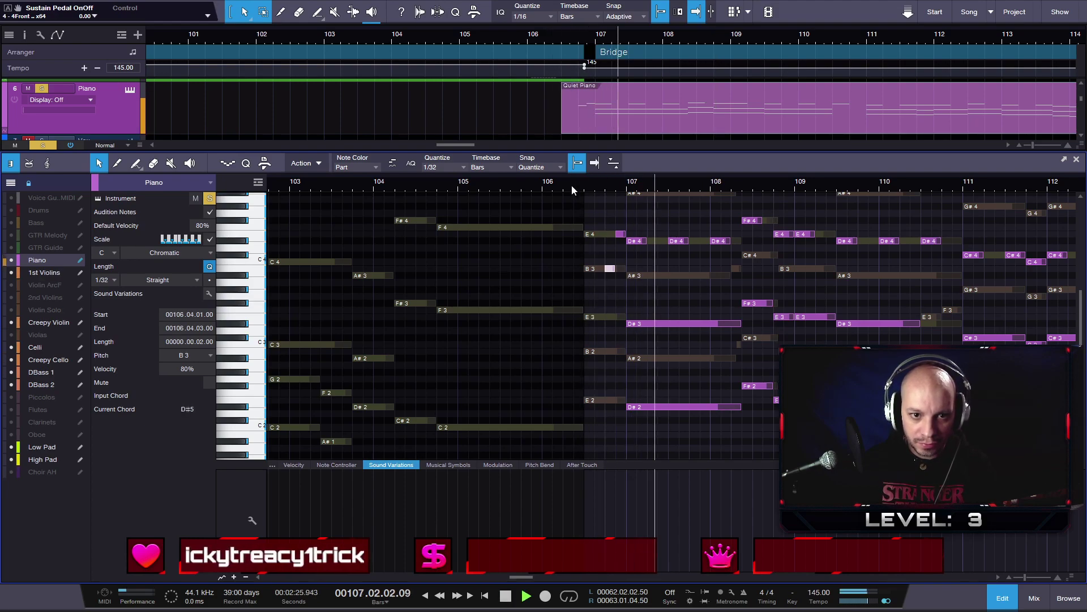
- Close the note editor and clear the solo and mute states on all tracks
left_click(1076, 162)
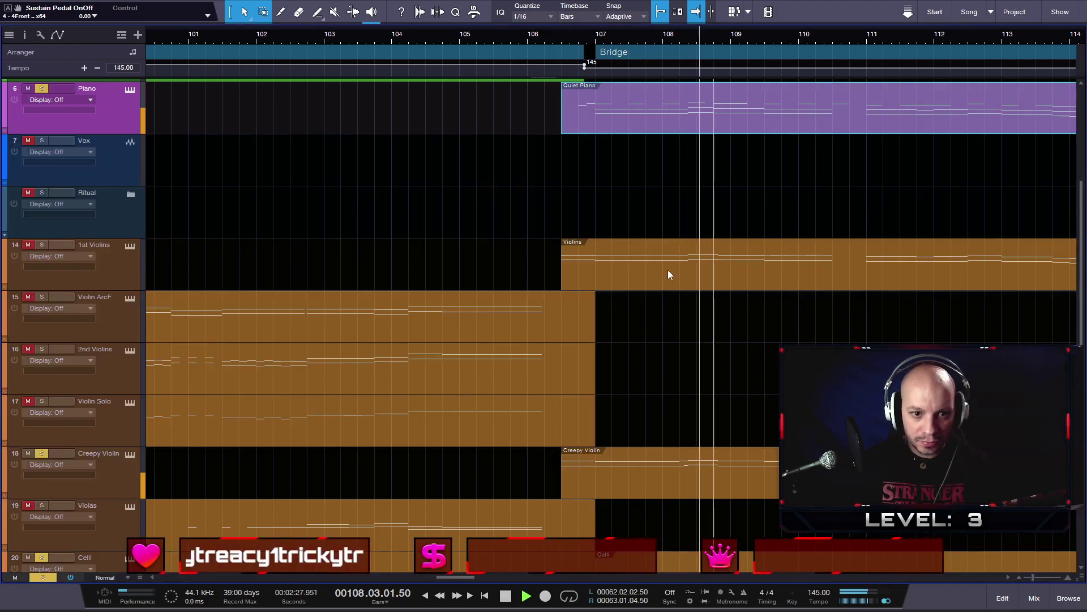
key("w")
key("w")
key("w")
left_click(43, 577)
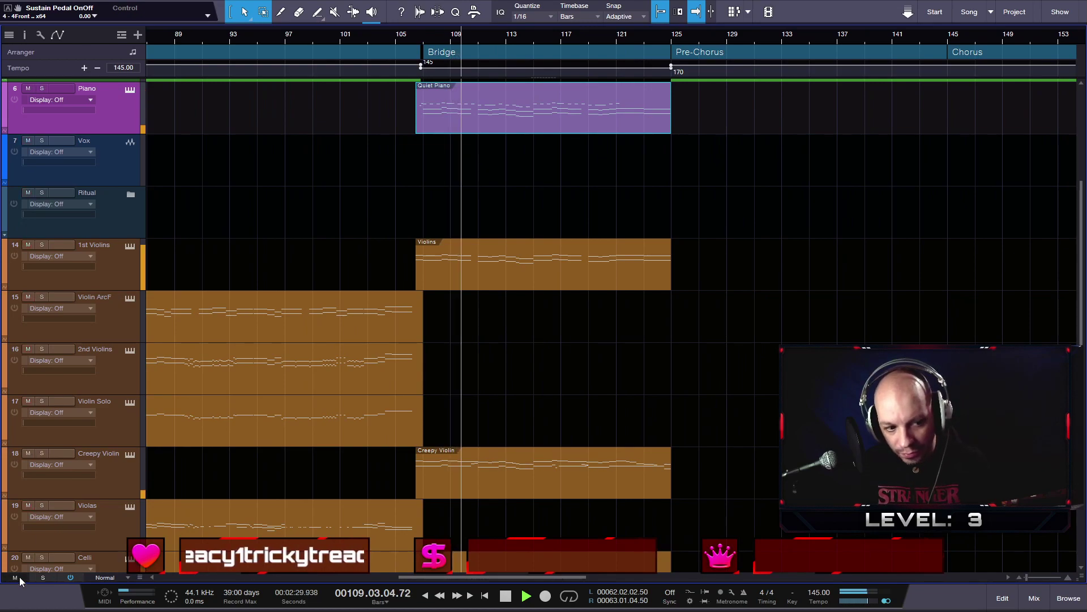
- Reduce the track height to Tiny across the arrangement and mute the Voice Guide MIDI track
scroll(473, 216, "down", 4)
key("shift+w")
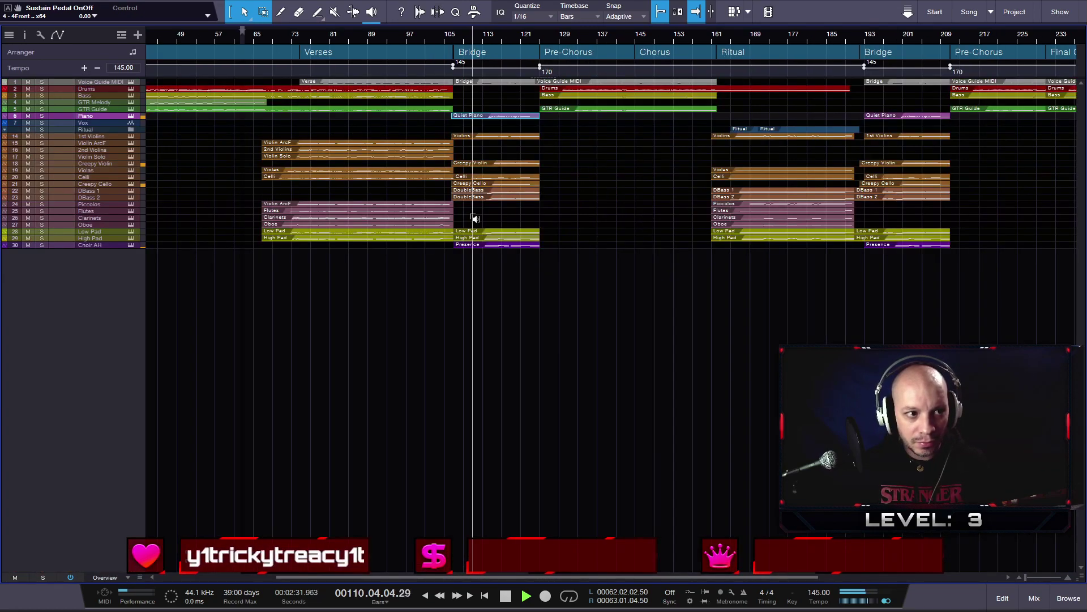
key("shift+e")
key("shift+e")
key("shift+e")
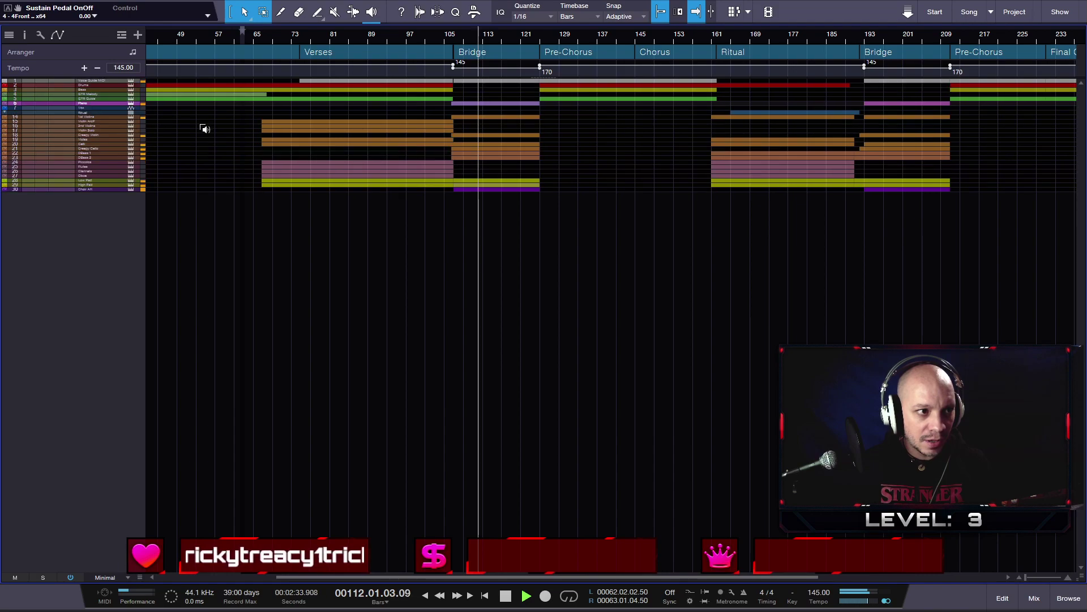
key("shift+w")
key("shift+w")
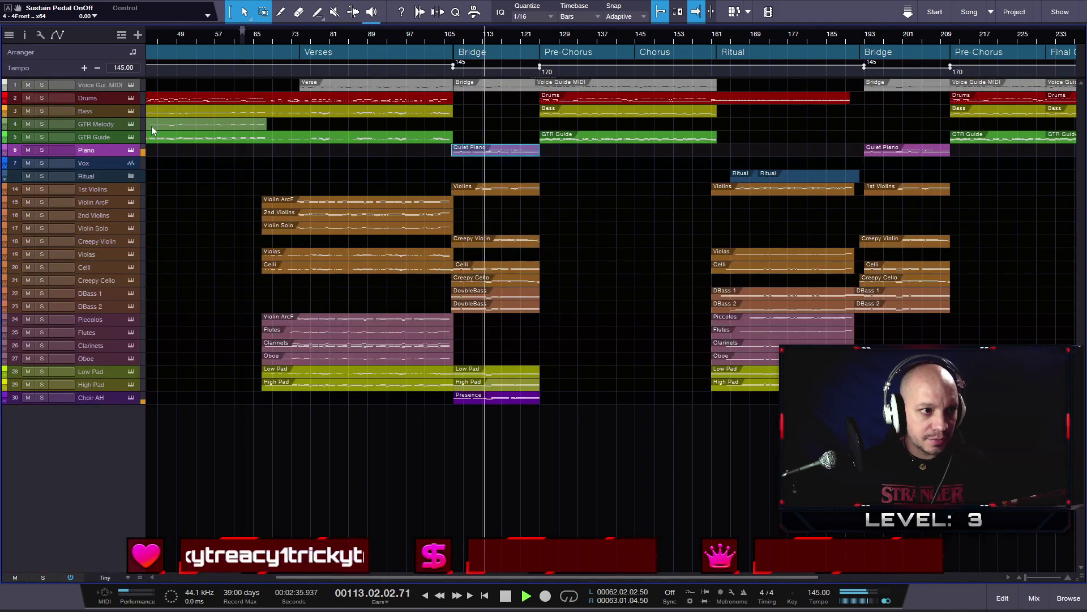
left_click(27, 84)
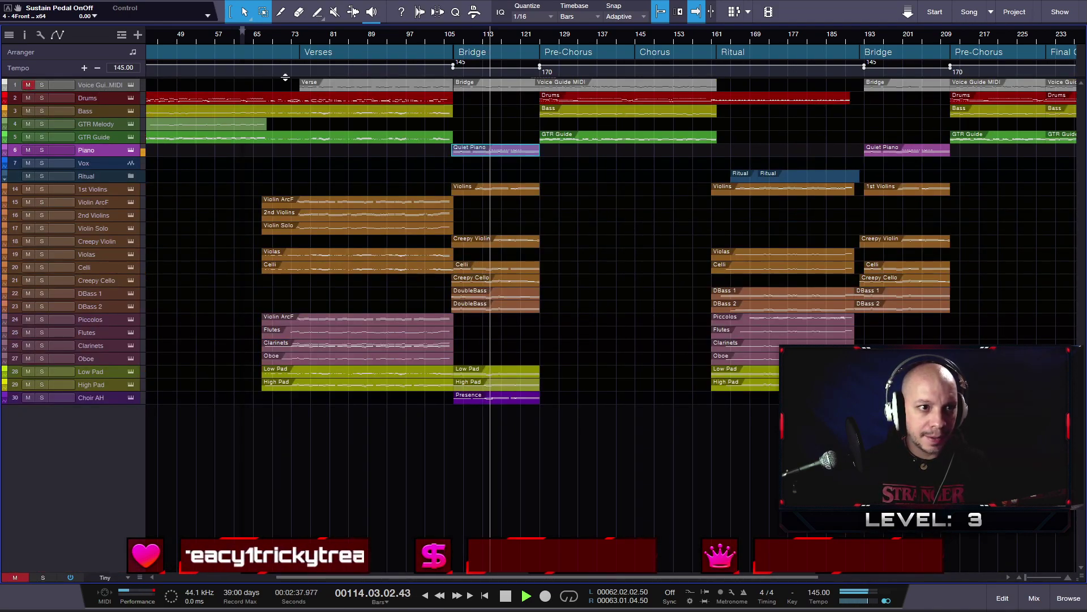
- Select the Verses arranger section, listen to the transition into the first Bridge and stop playback
left_click(400, 49)
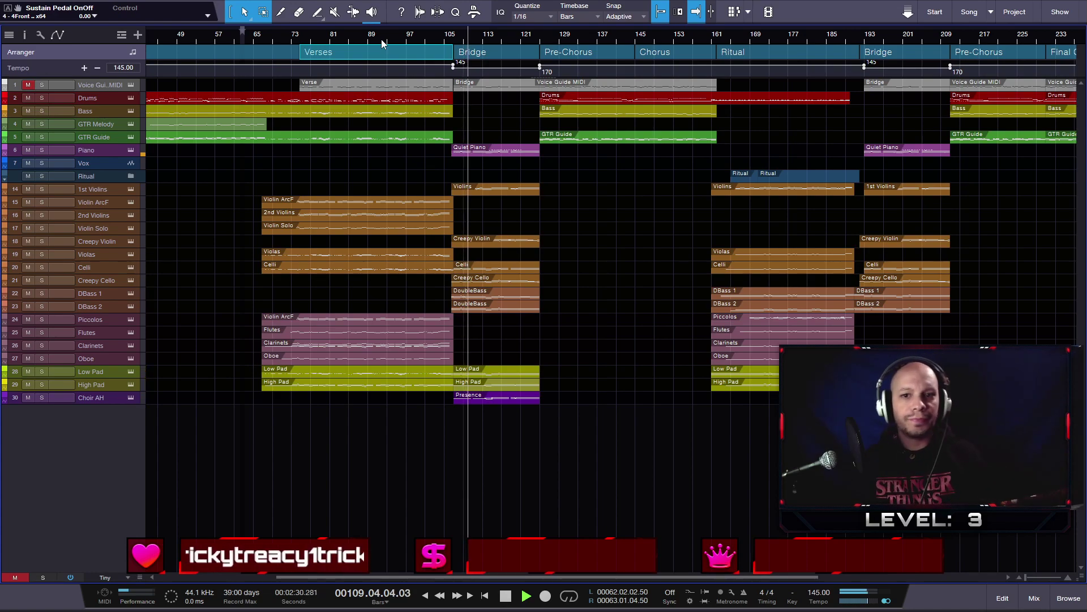
scroll(1014, 340, "up", 6)
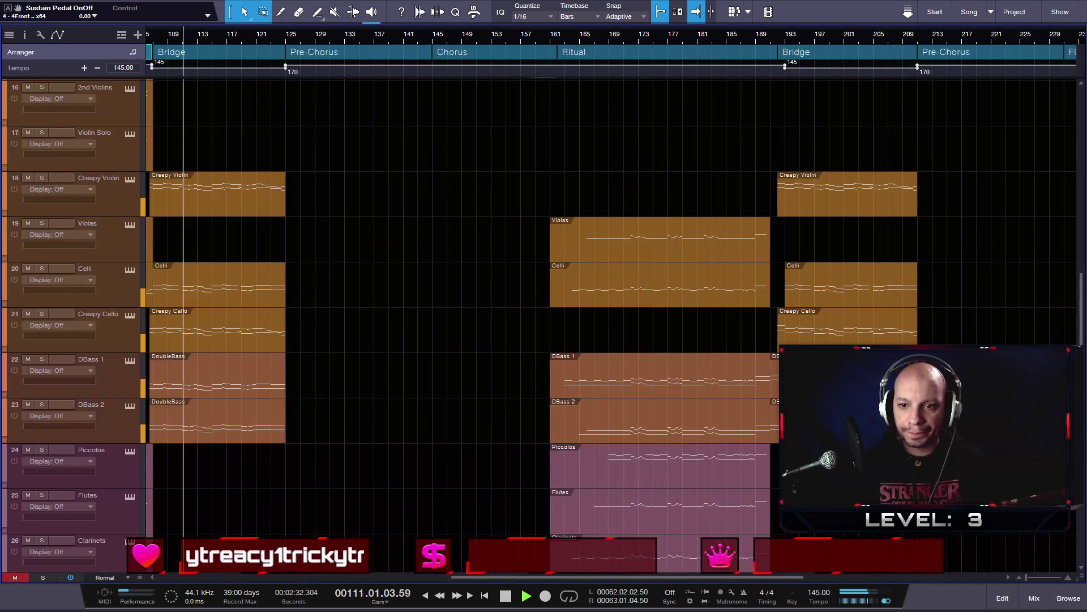
key("space")
key("z")
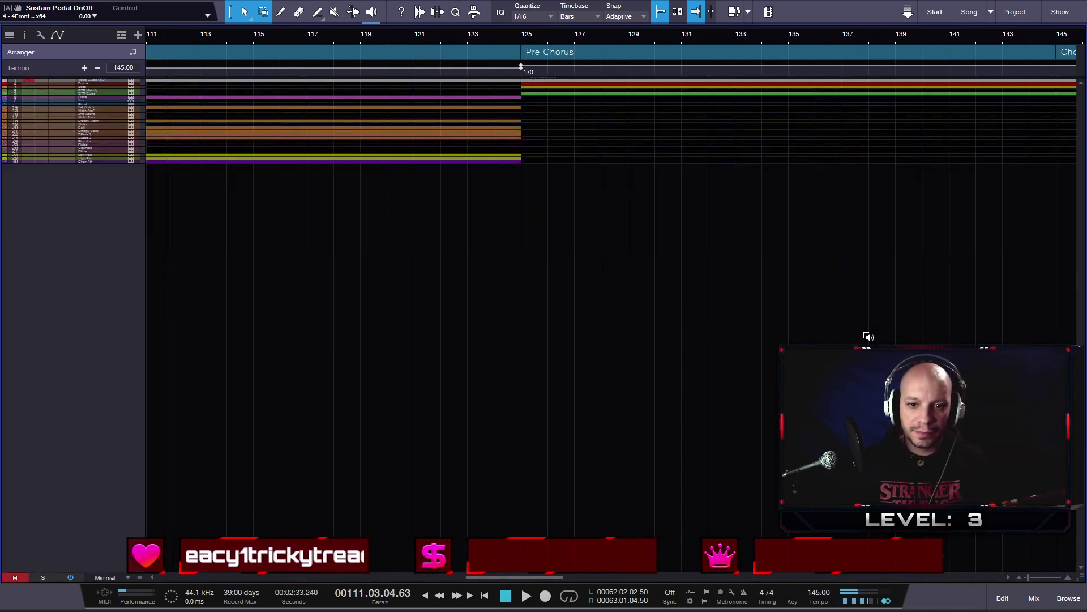
- Fit the whole song in the arrangement, replay from about bar 103 into the first Bridge and enlarge the tracks to view their parts
key("shift+f")
left_click(473, 36)
key("space")
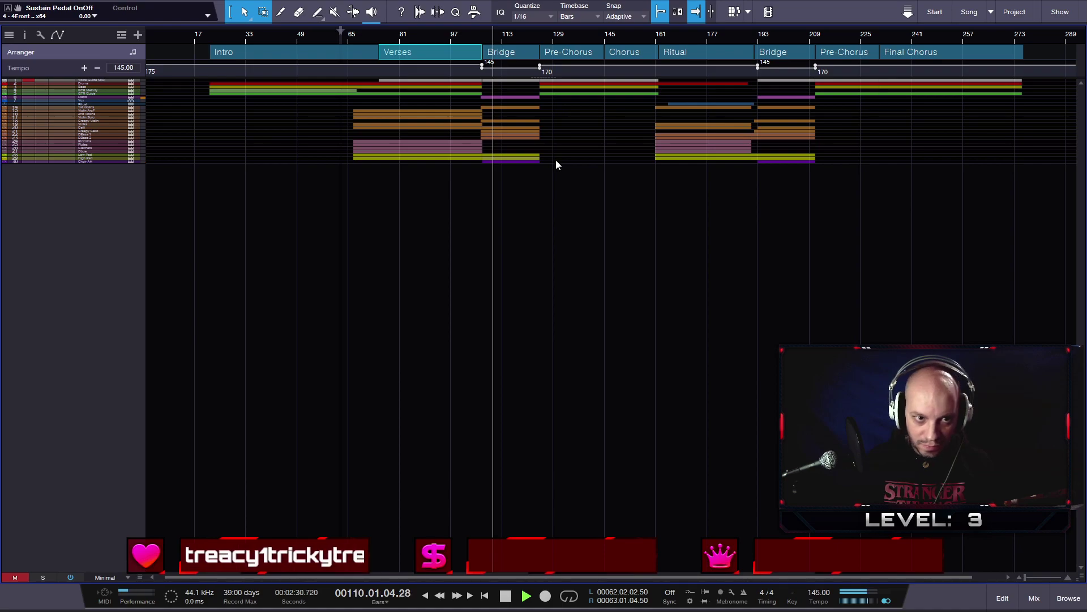
scroll(568, 183, "up", 1)
scroll(572, 187, "up", 4)
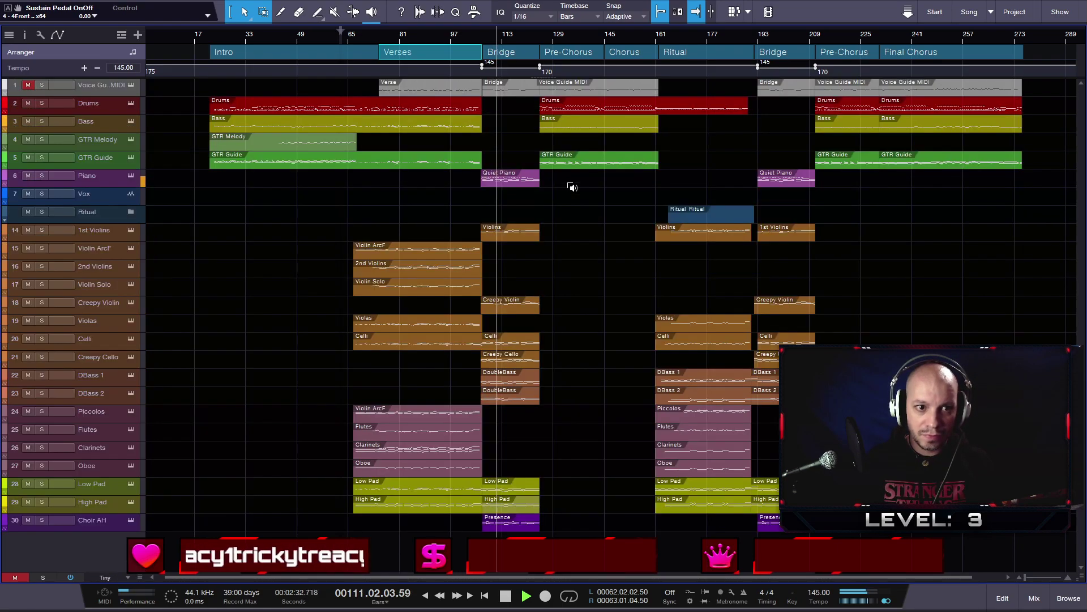
scroll(572, 187, "up", 2)
scroll(572, 187, "down", 4)
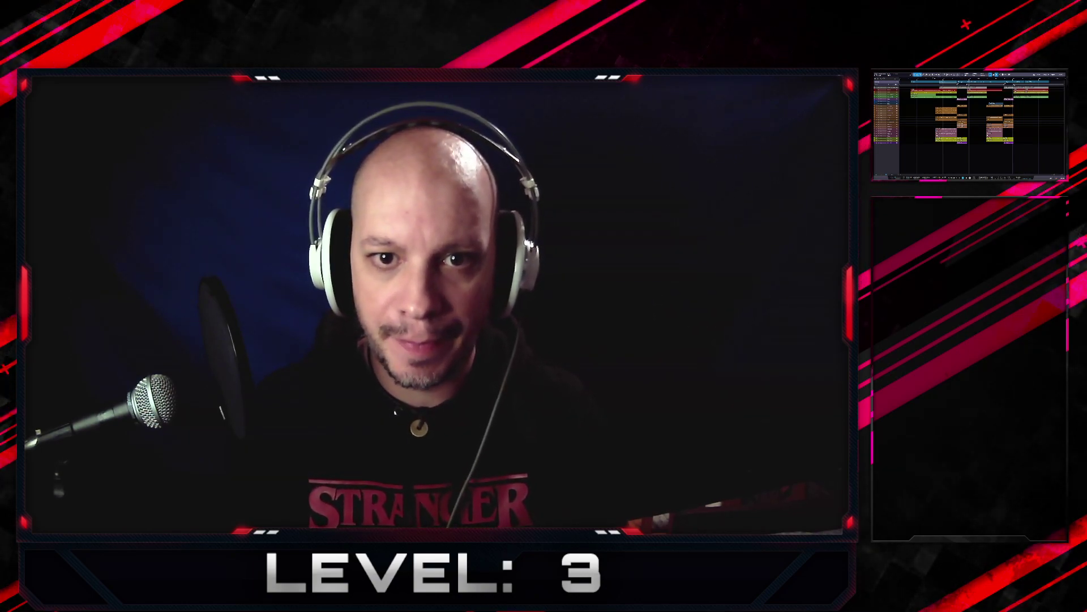
scroll(1008, 104, "up", 5)
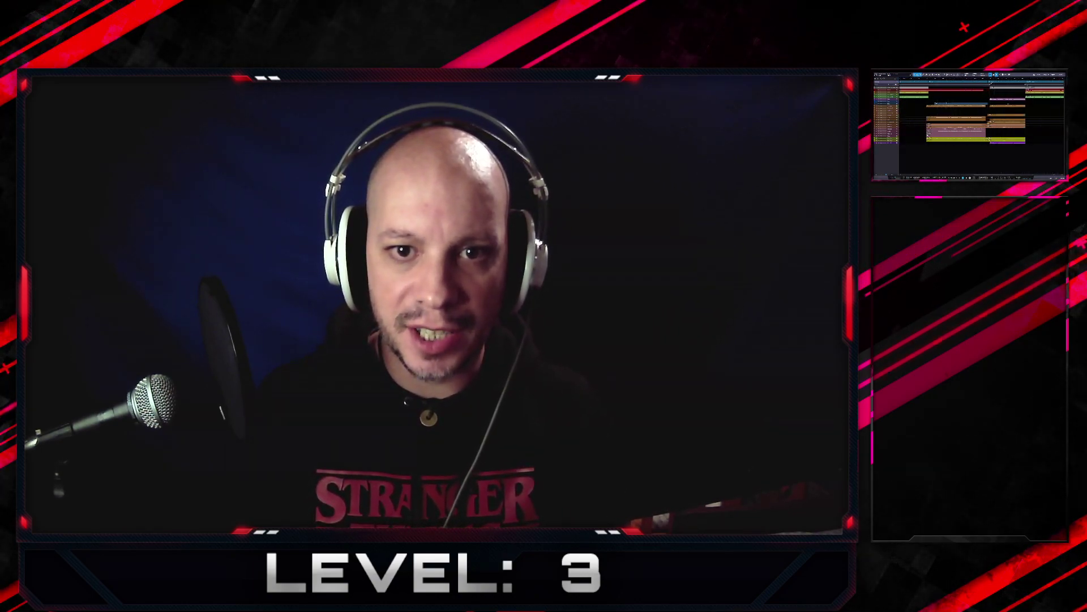
scroll(988, 104, "down", 2)
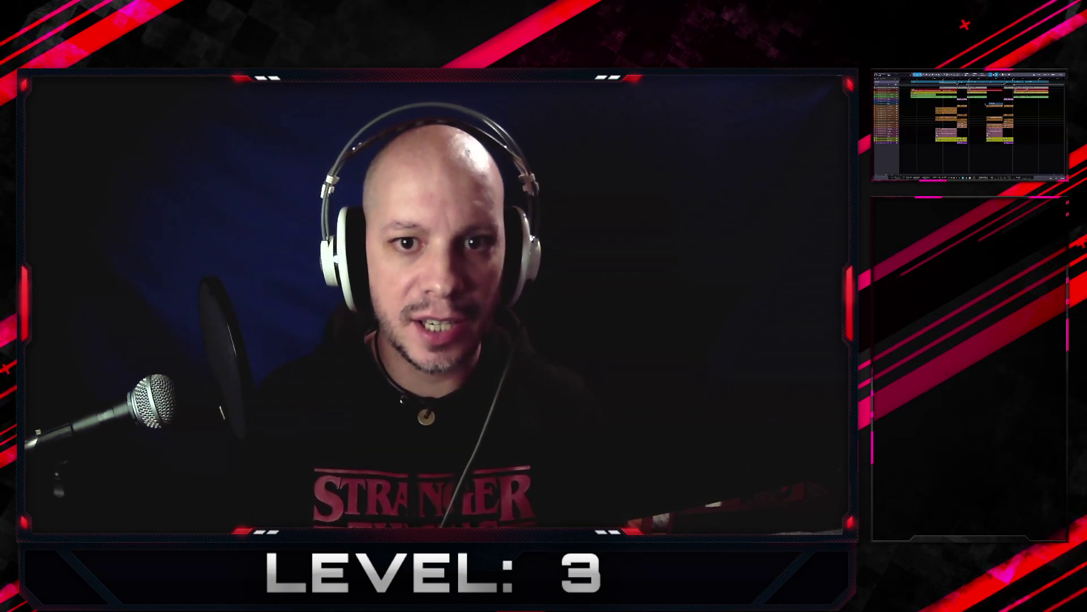